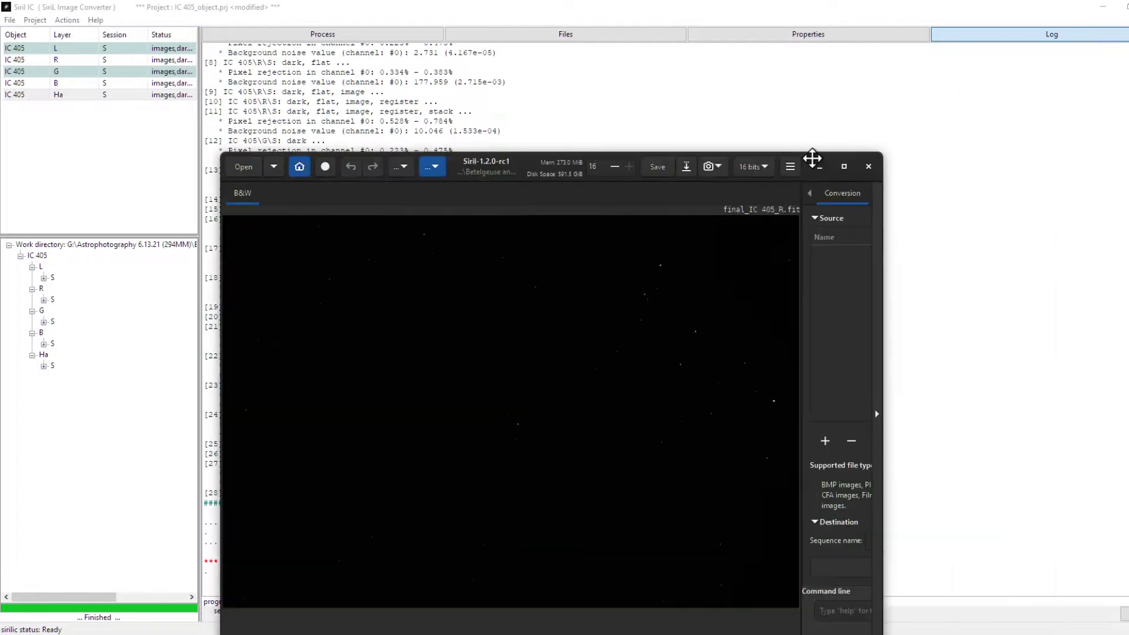
# Display the stacked image final_IC 405_R.fit in the AutoStretch viewing mode
pyautogui.moveTo(811, 157); pyautogui.dragTo(825, 7)
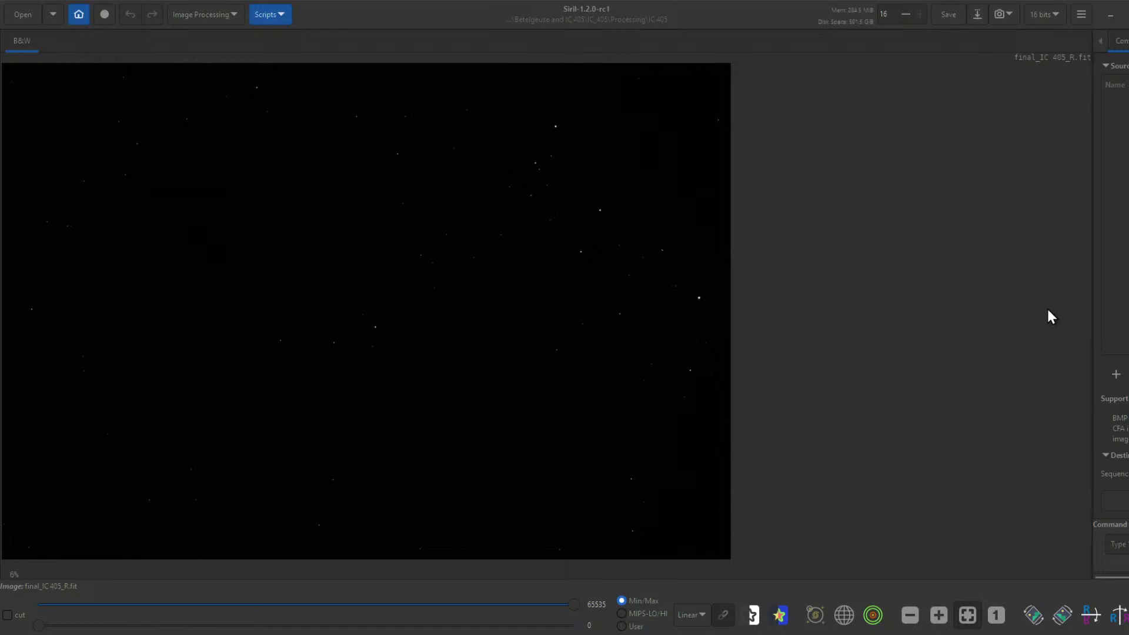
pyautogui.click(704, 617)
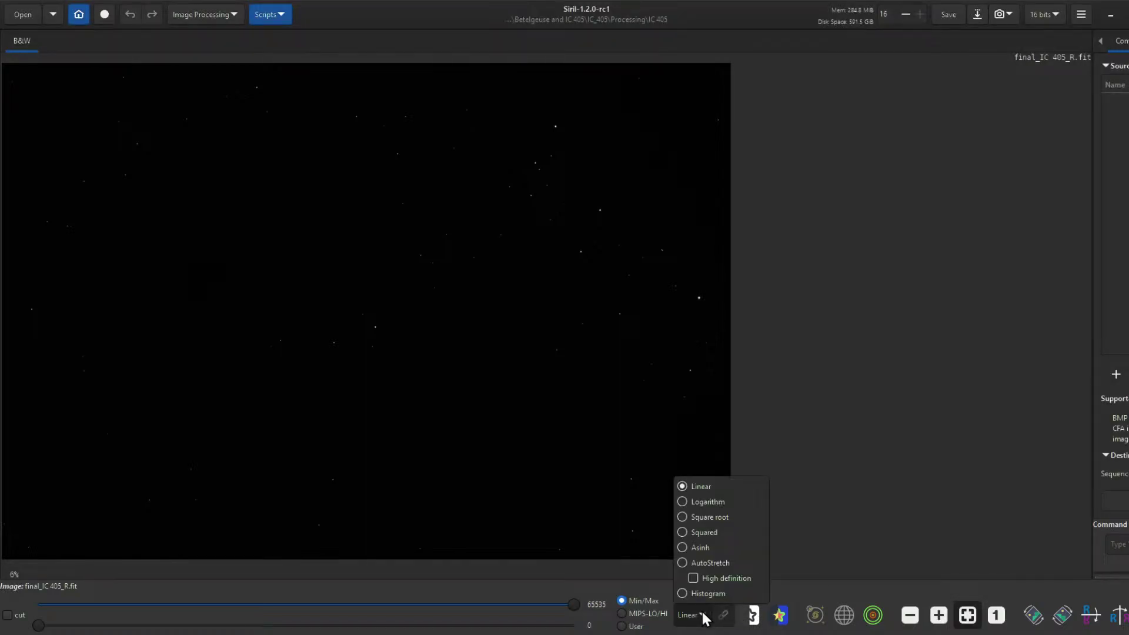
pyautogui.click(708, 606)
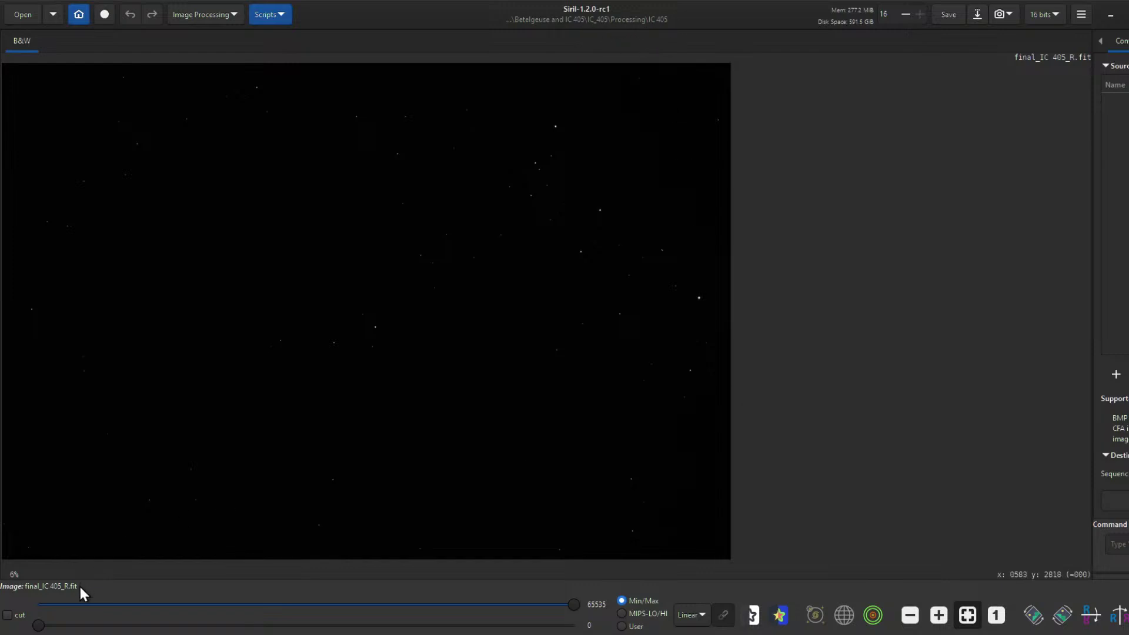
pyautogui.click(703, 615)
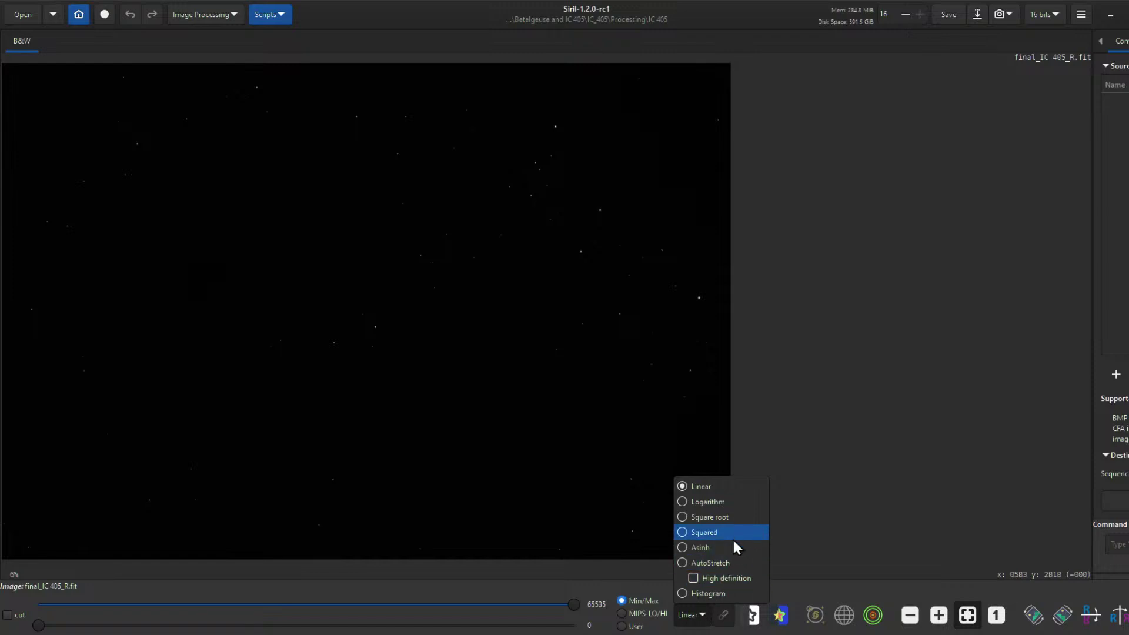
pyautogui.click(736, 563)
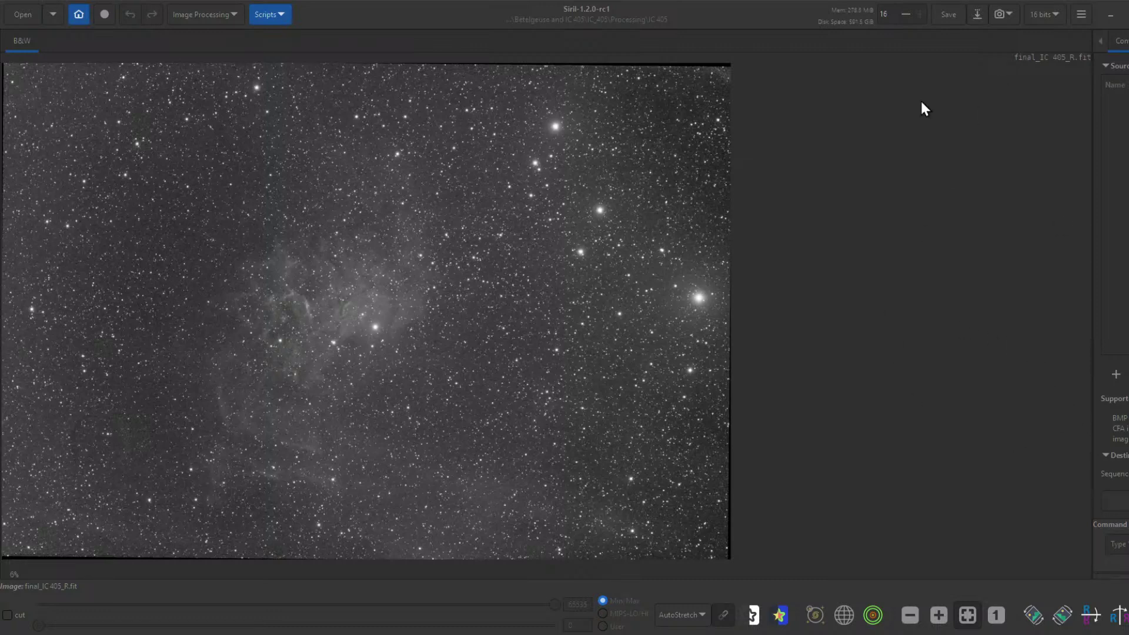
# Open the stacked Ha image final_IC 405_Ha.fit from the IC 405 processing folder
pyautogui.click(24, 13)
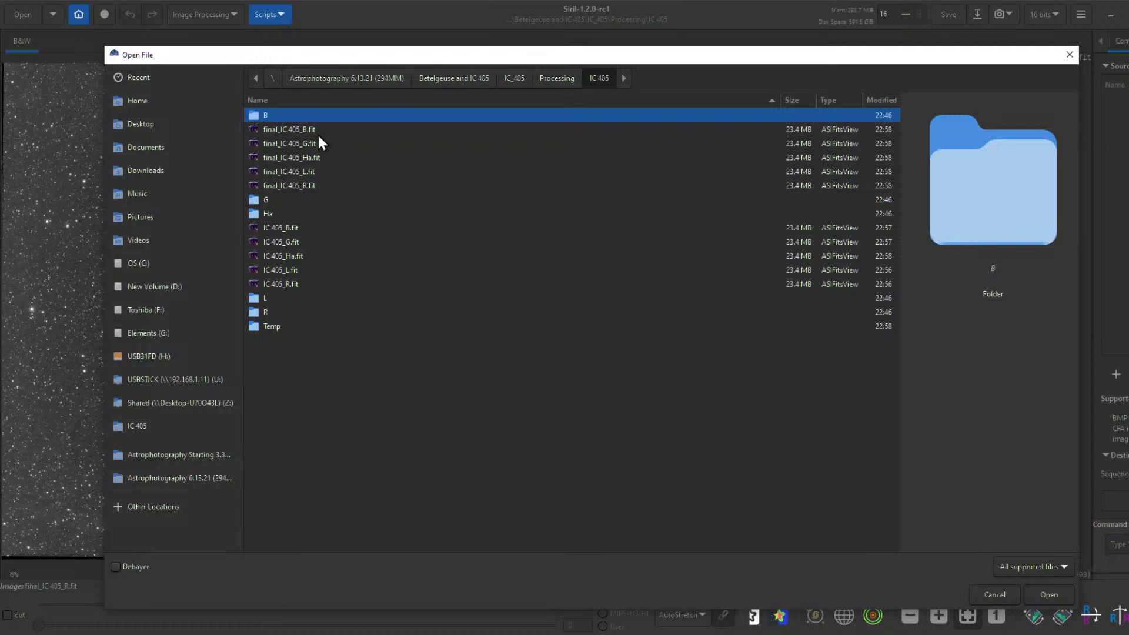
pyautogui.click(318, 158)
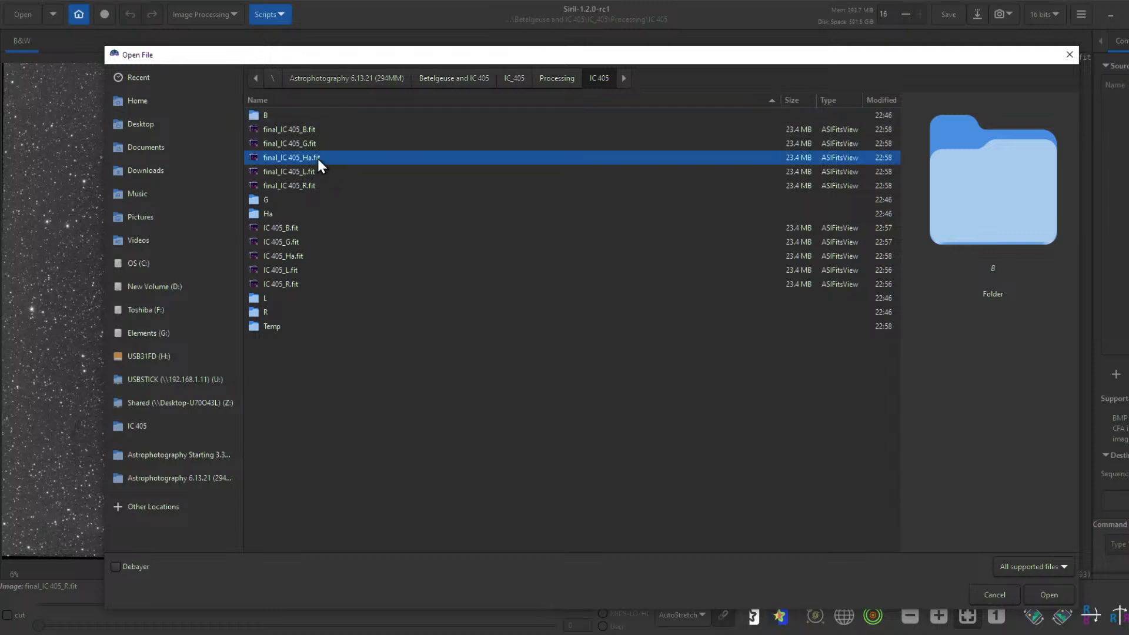
pyautogui.click(1049, 595)
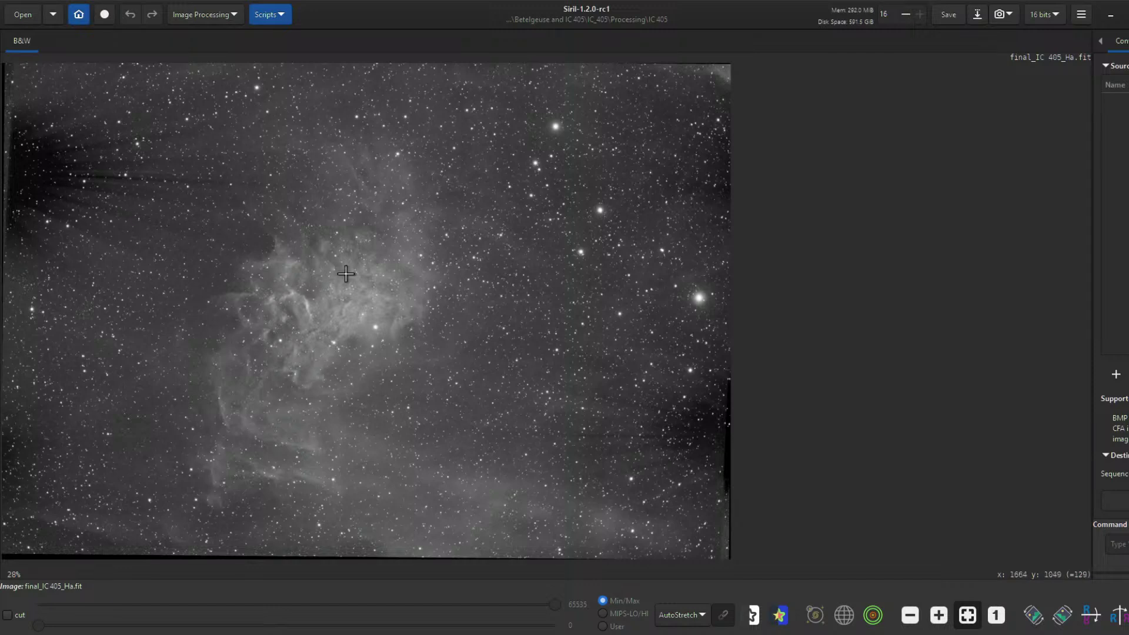
# Compare the Ha image in the Linear and AutoStretch viewing modes, ending on AutoStretch
pyautogui.click(702, 614)
pyautogui.click(701, 486)
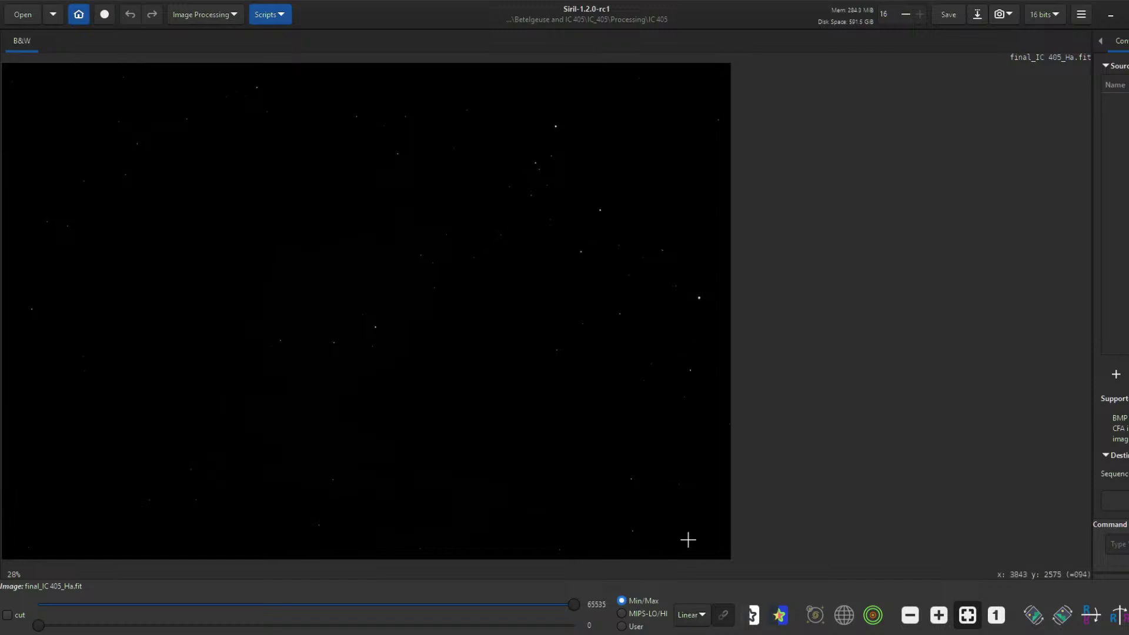
pyautogui.click(700, 619)
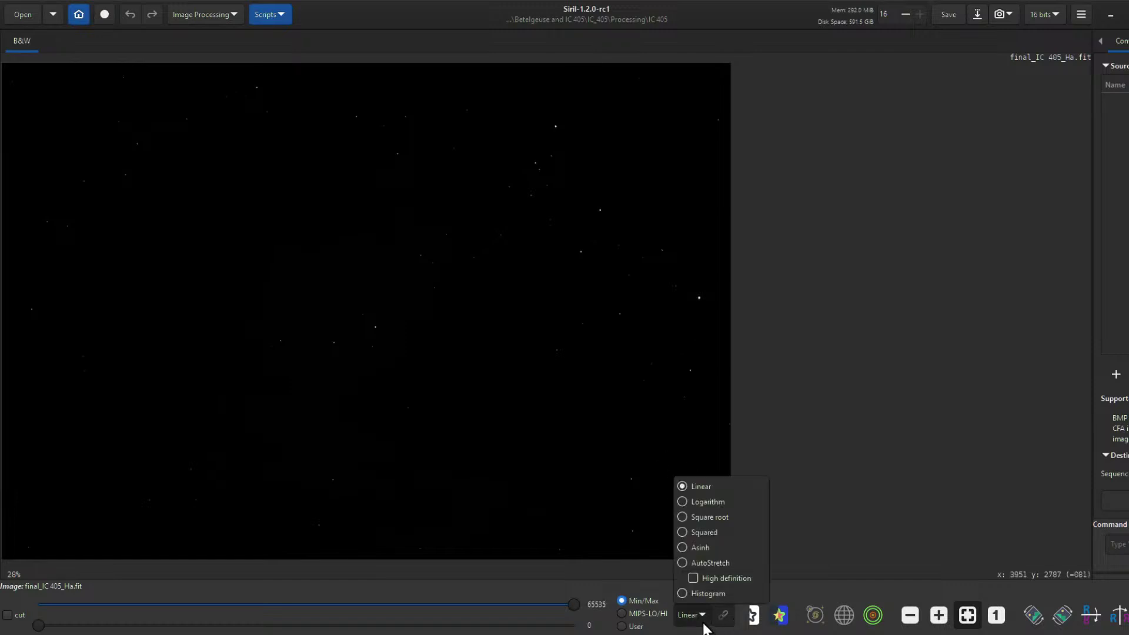
pyautogui.click(722, 563)
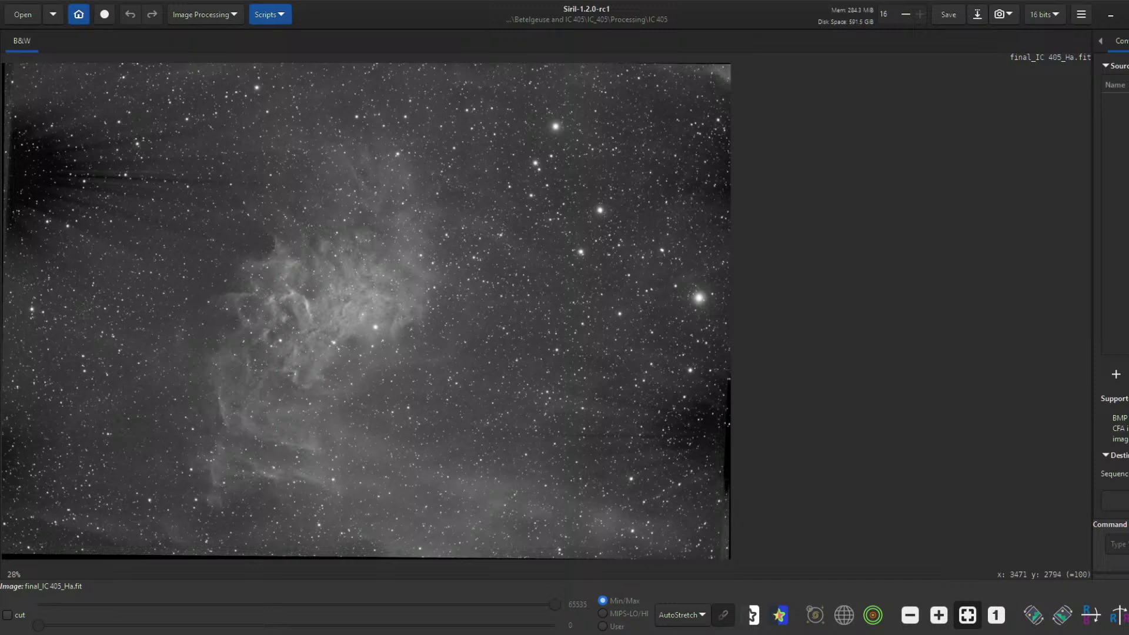
pyautogui.hotkey('alt', 'Tab')
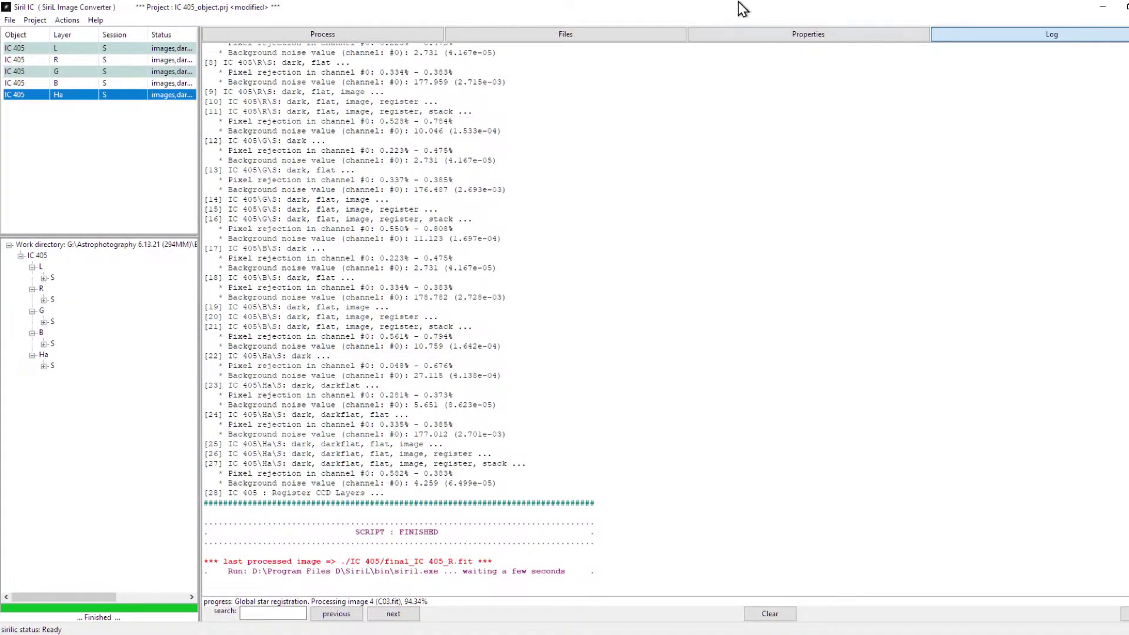
pyautogui.moveTo(744, 7); pyautogui.dragTo(856, 28)
pyautogui.hotkey('alt', 'Tab')
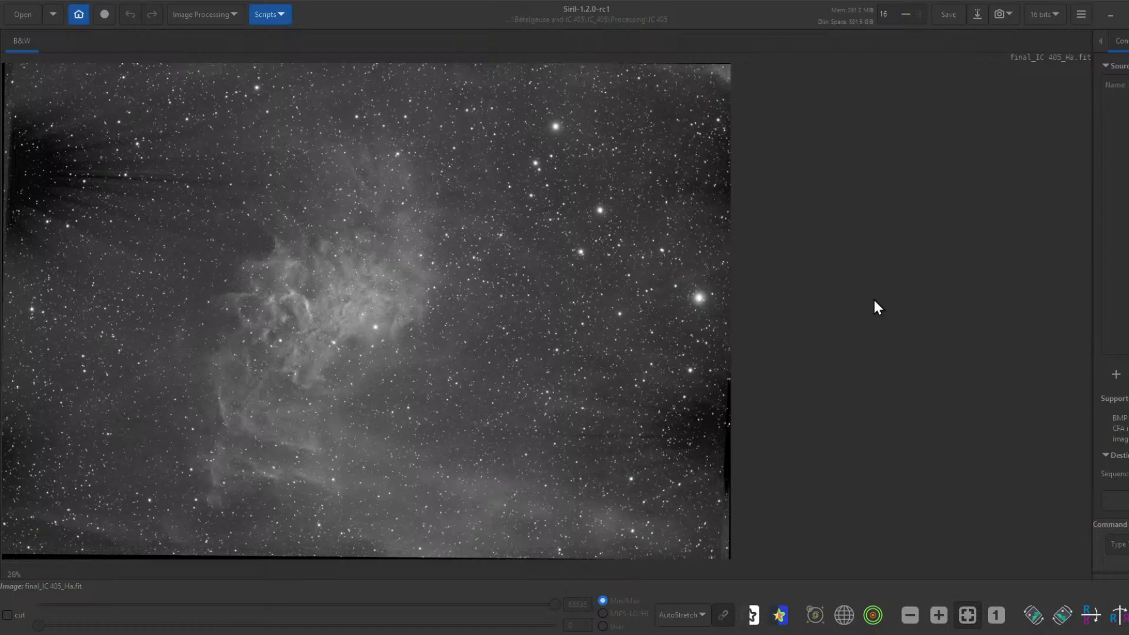
# Switch the Ha image to the Linear view once more and return it to AutoStretch
pyautogui.click(701, 616)
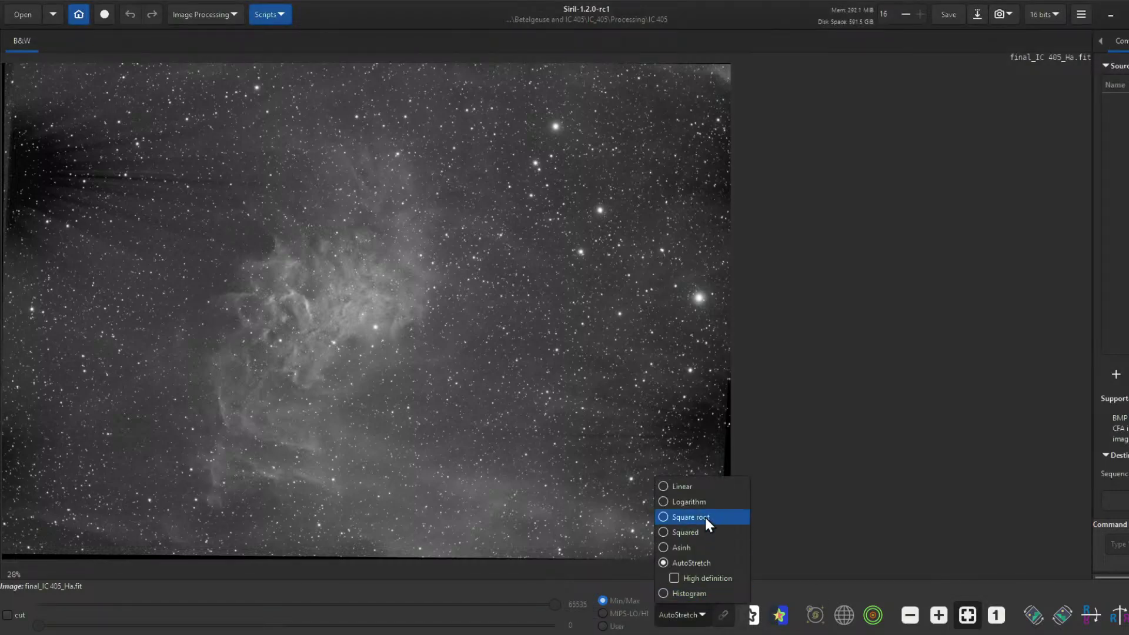
pyautogui.click(705, 487)
pyautogui.click(702, 616)
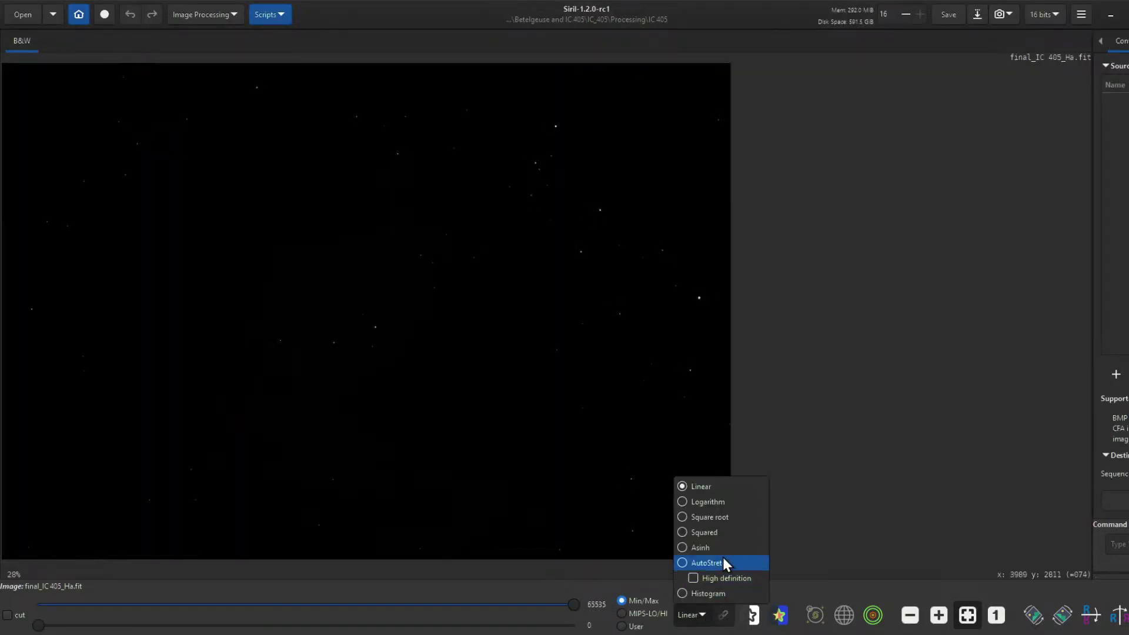
pyautogui.click(725, 564)
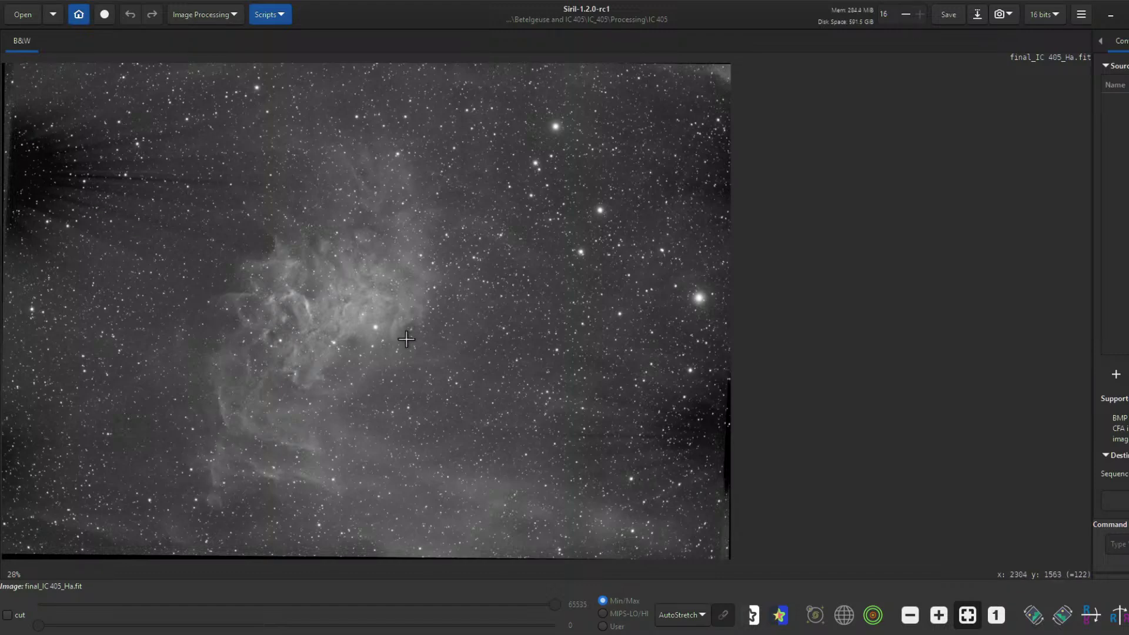
# Inspect the nebula and the dark patches along the edges of the stacked Ha image
pyautogui.scroll(3, 386, 336)
pyautogui.scroll(-3, 746, 434)
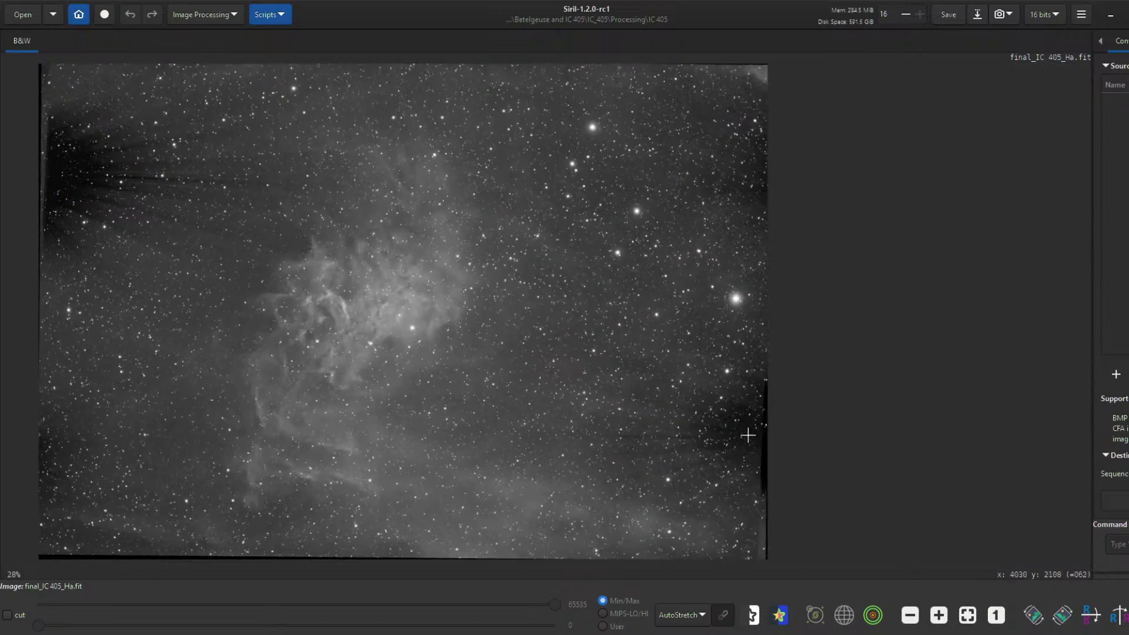
pyautogui.scroll(3, 741, 446)
pyautogui.scroll(-2, 743, 444)
pyautogui.scroll(-2, 743, 444)
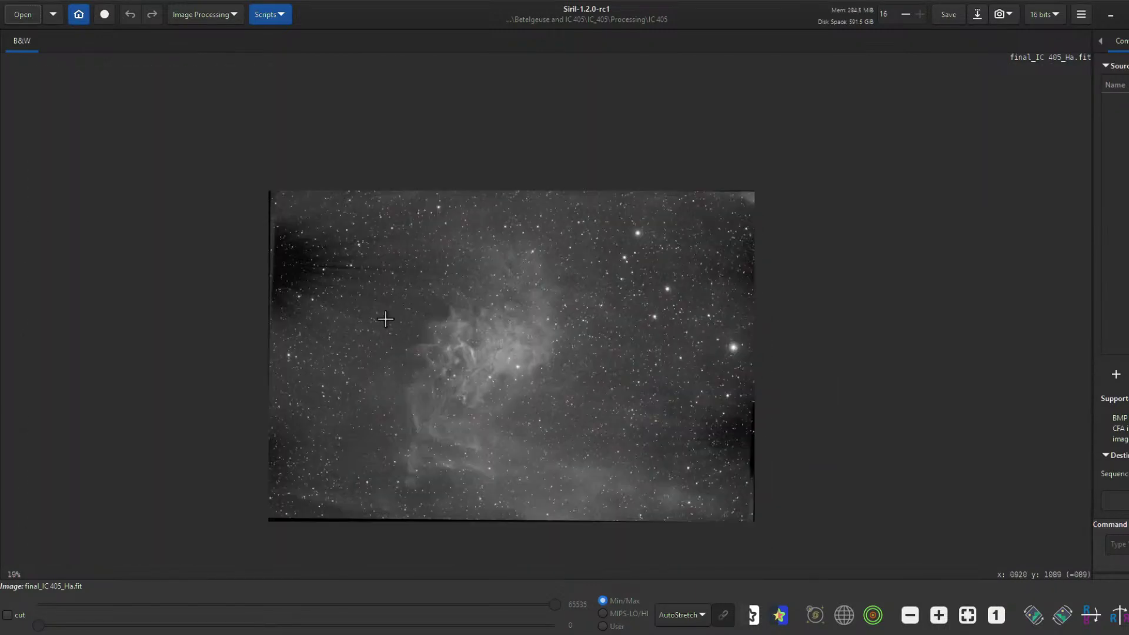
pyautogui.scroll(1, 743, 444)
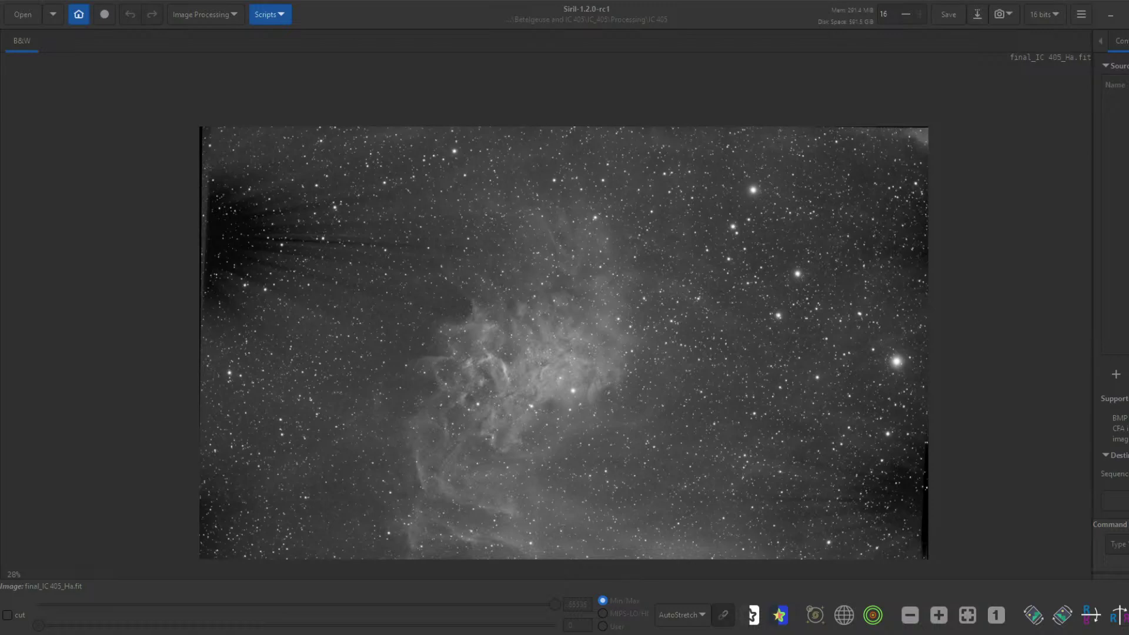
# Switch to Siril IC and review the light, dark and dark-flat files assigned to the IC 405 Ha layer
pyautogui.moveTo(664, 630); pyautogui.dragTo(653, 0)
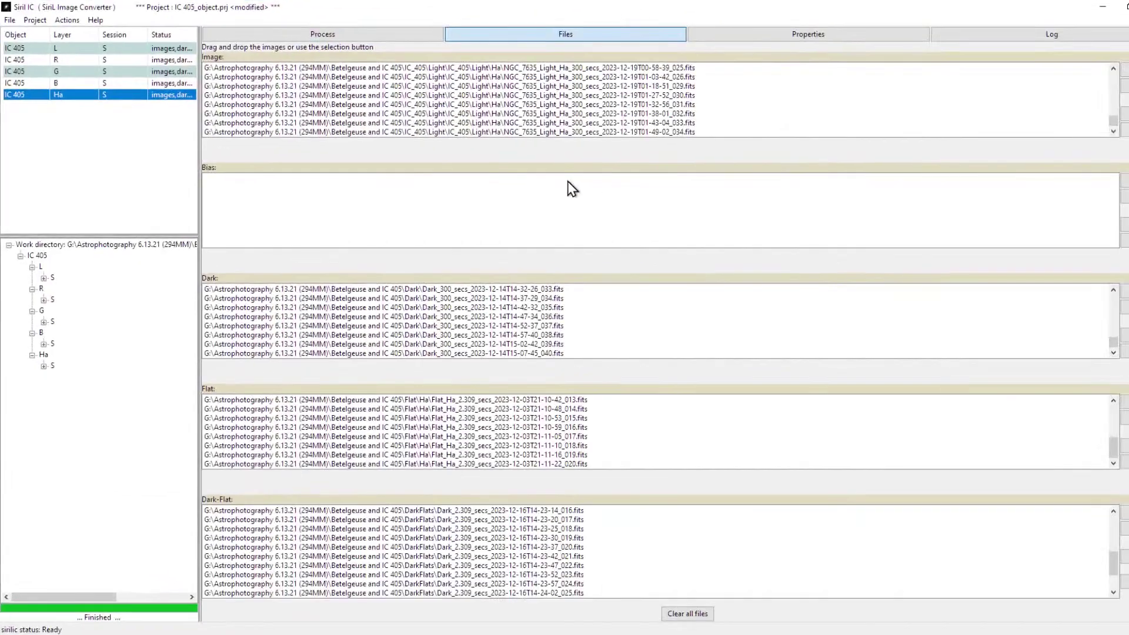
pyautogui.scroll(1, 680, 94)
pyautogui.scroll(7, 681, 97)
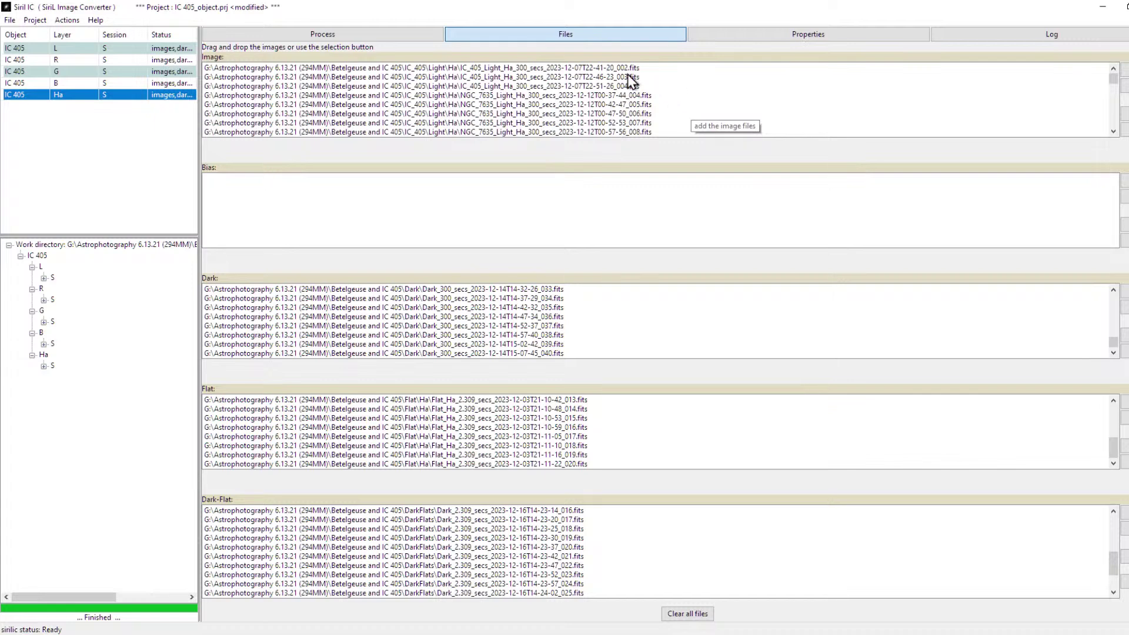
pyautogui.scroll(-3, 623, 121)
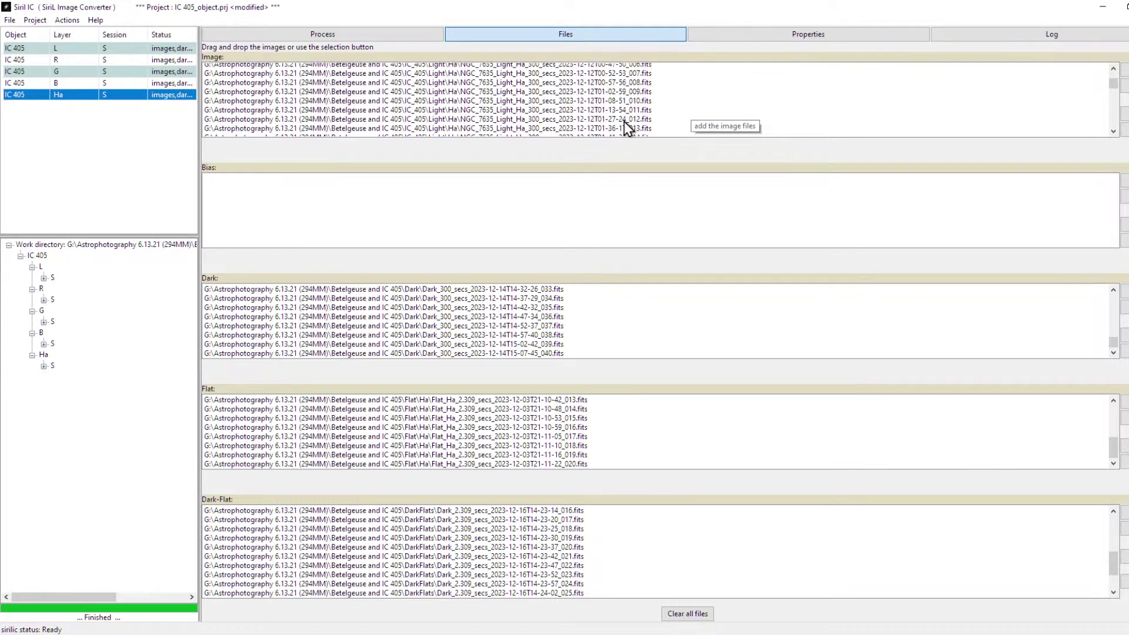
pyautogui.scroll(-4, 624, 121)
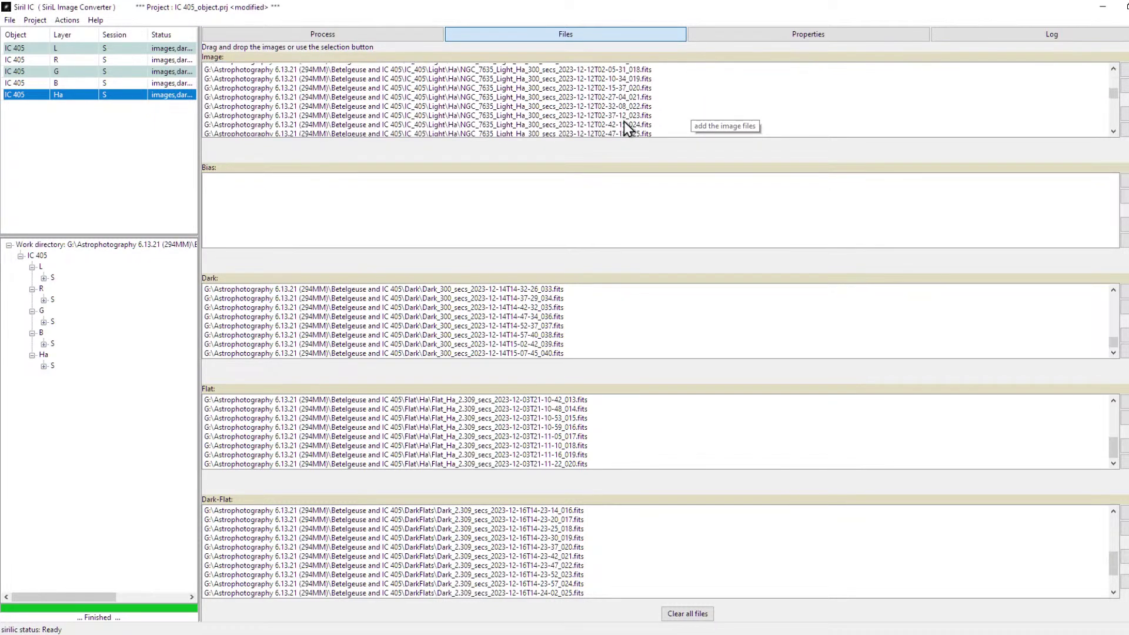
pyautogui.scroll(-5, 624, 121)
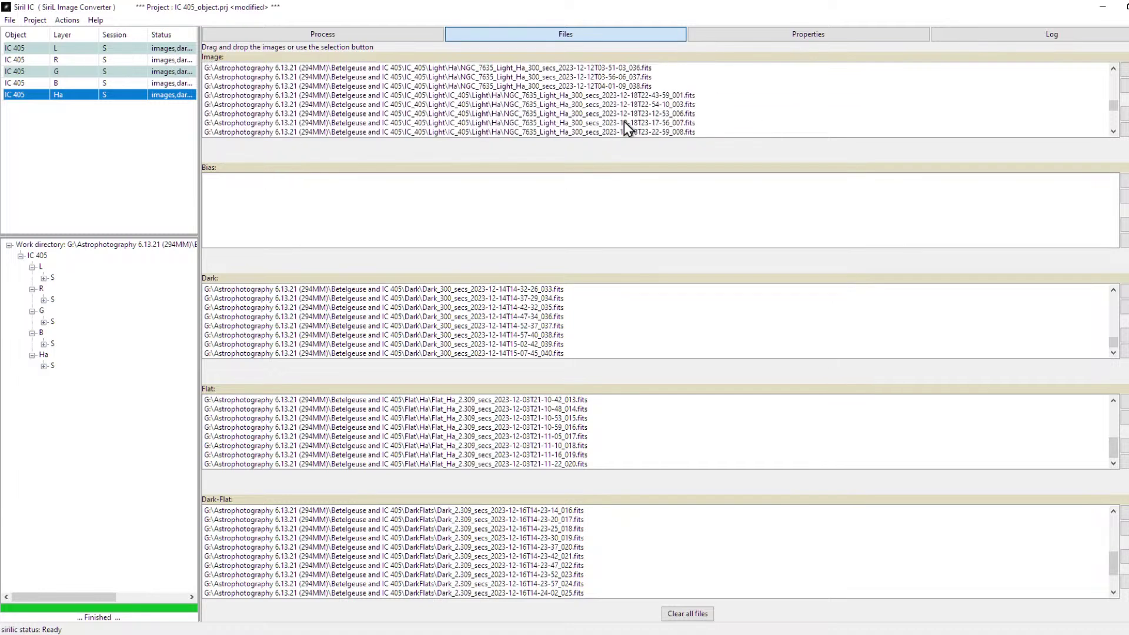
pyautogui.scroll(-5, 623, 122)
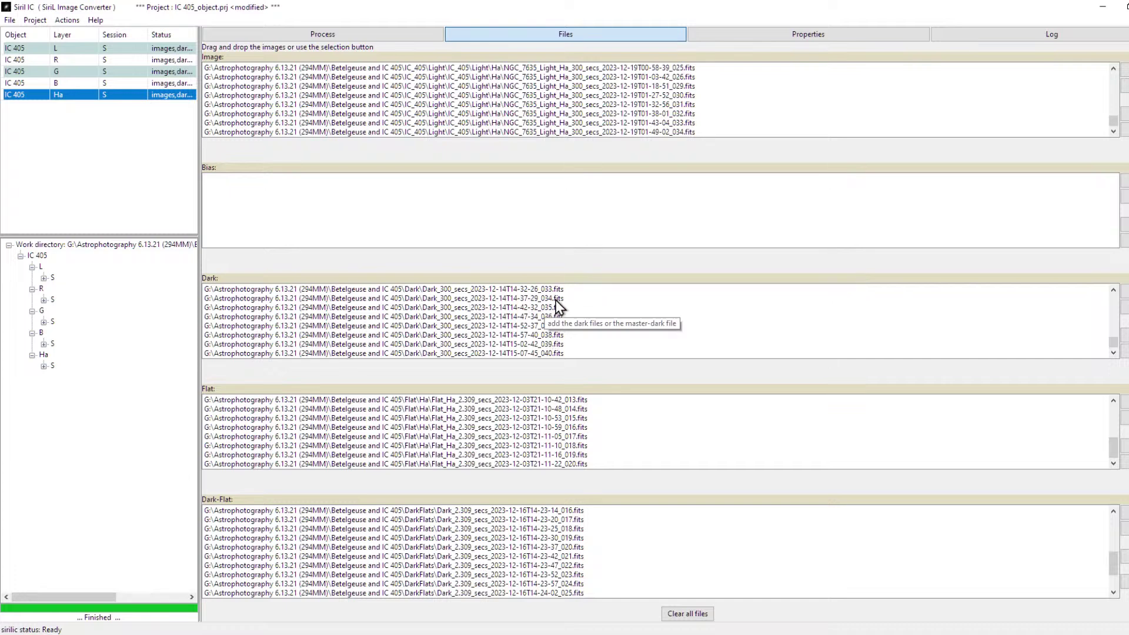
pyautogui.scroll(10, 553, 321)
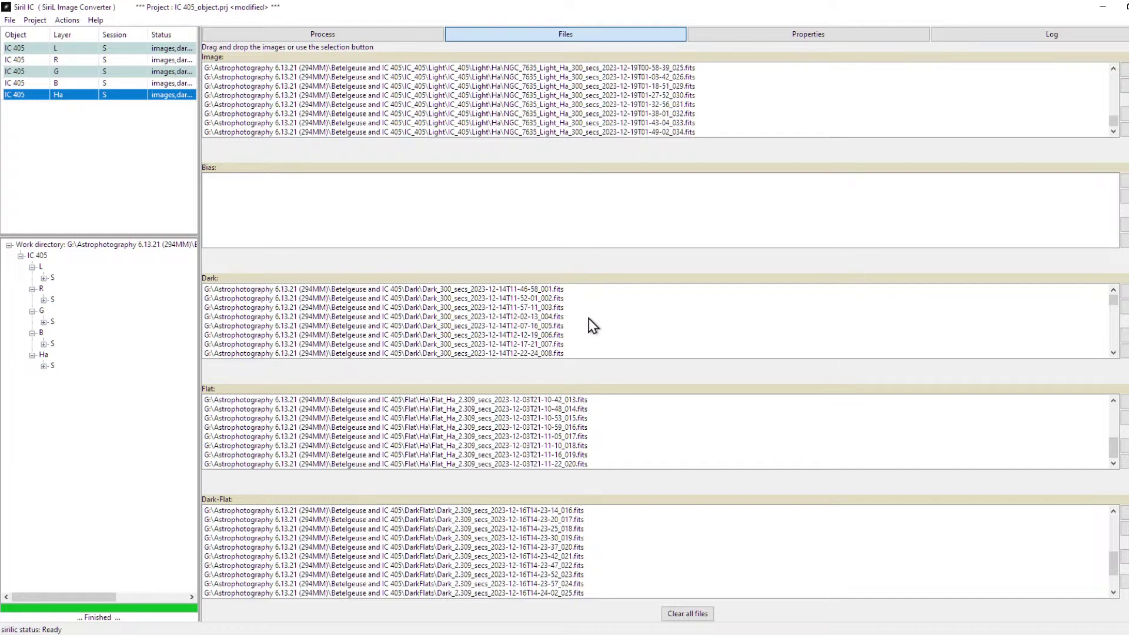
pyautogui.scroll(-2, 587, 318)
pyautogui.scroll(-9, 587, 316)
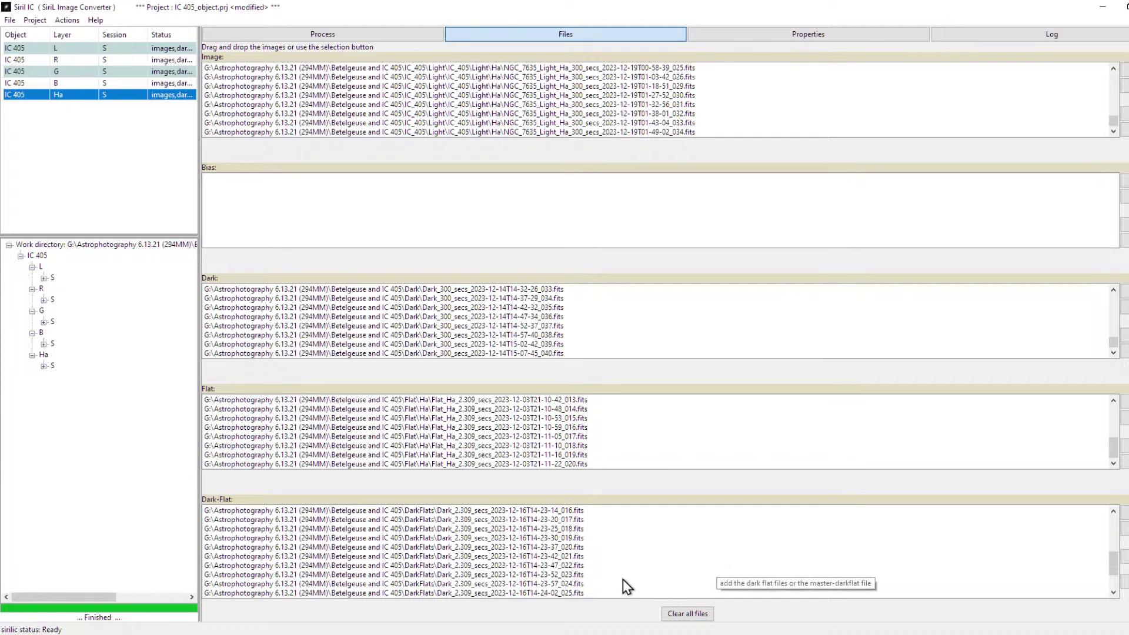
pyautogui.scroll(-1, 619, 577)
pyautogui.scroll(5, 619, 577)
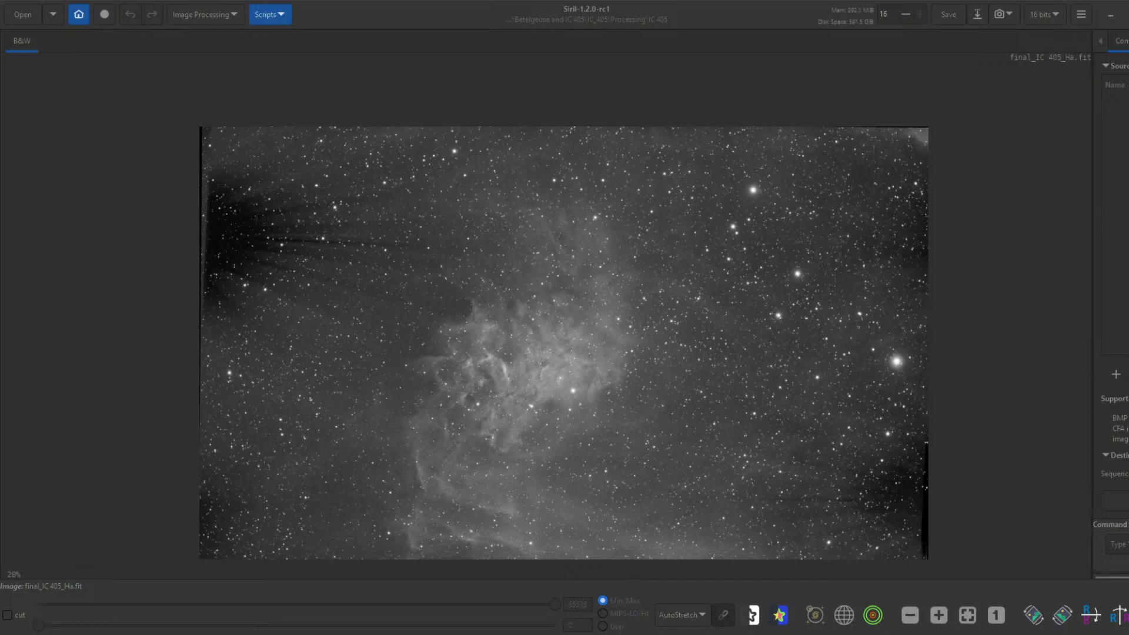
# Switch to the Siril IC project holding only the IC 405 Ha layer and check its stacking properties
pyautogui.moveTo(1087, 209); pyautogui.dragTo(519, 8)
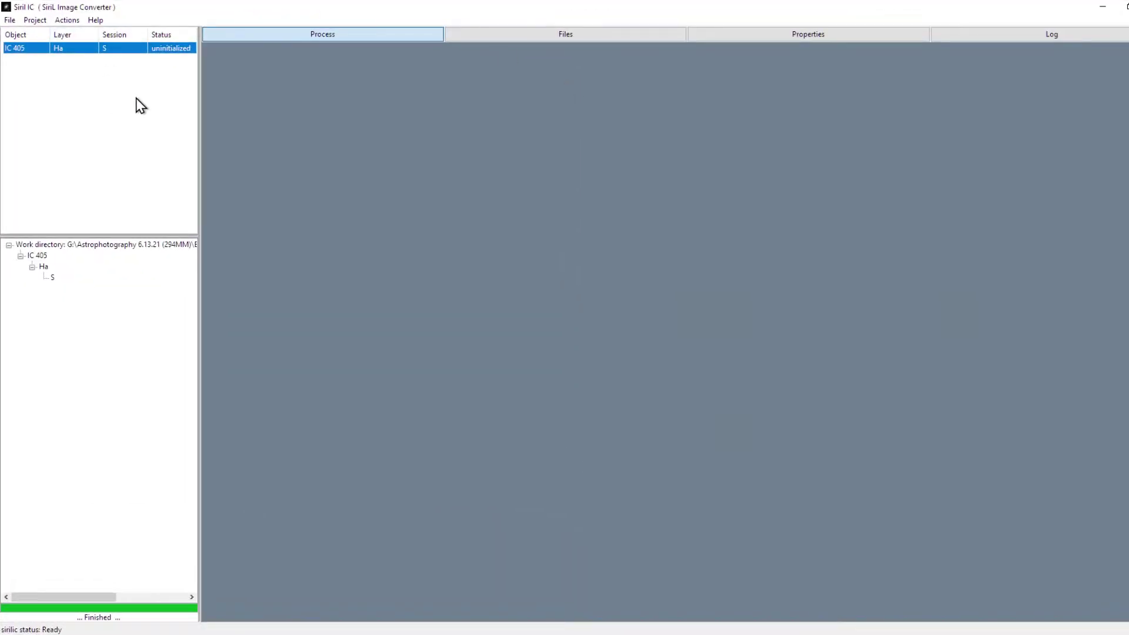
pyautogui.click(841, 37)
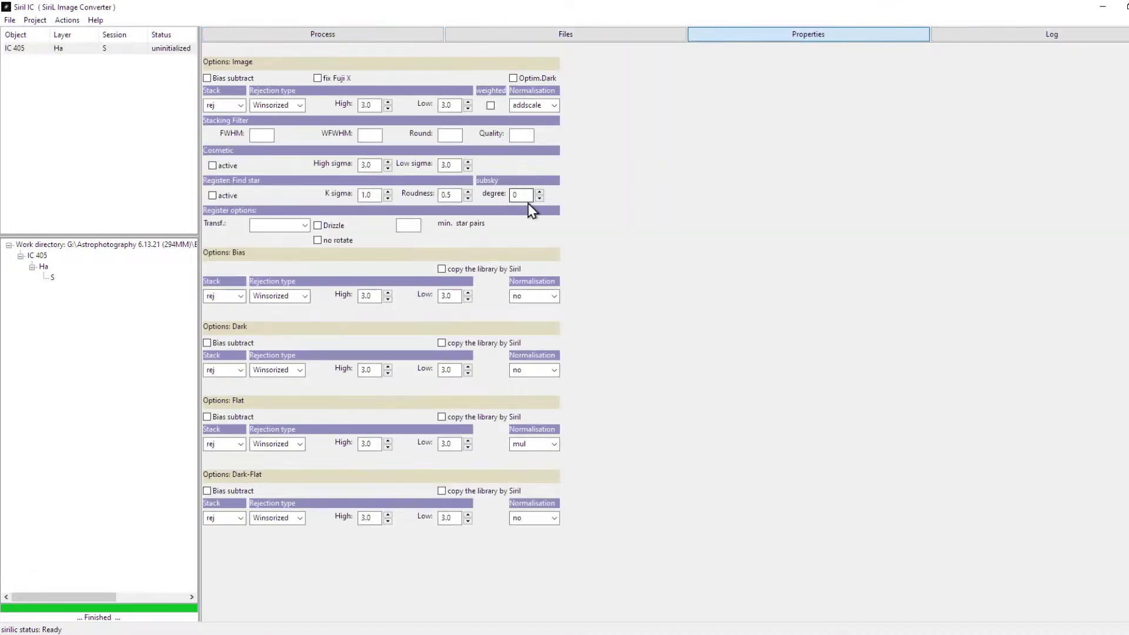
# Add the 300-second Ha light frames from both capture folders as images and the 300-second frames as darks for the IC 405 Ha layer
pyautogui.click(544, 37)
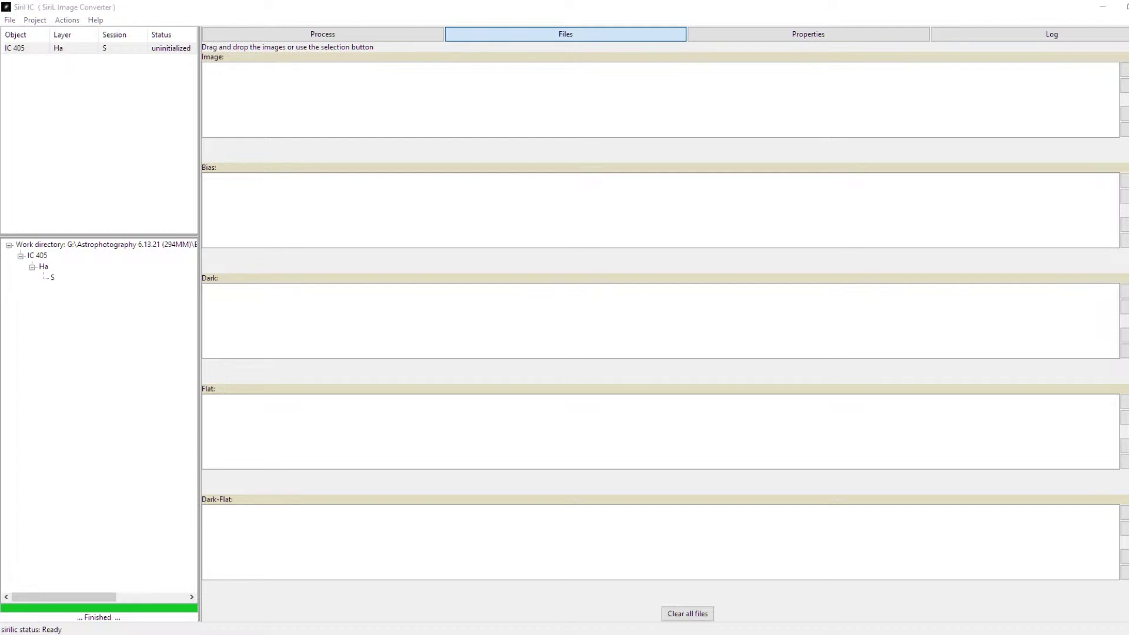
pyautogui.moveTo(1128, 224); pyautogui.dragTo(517, 124)
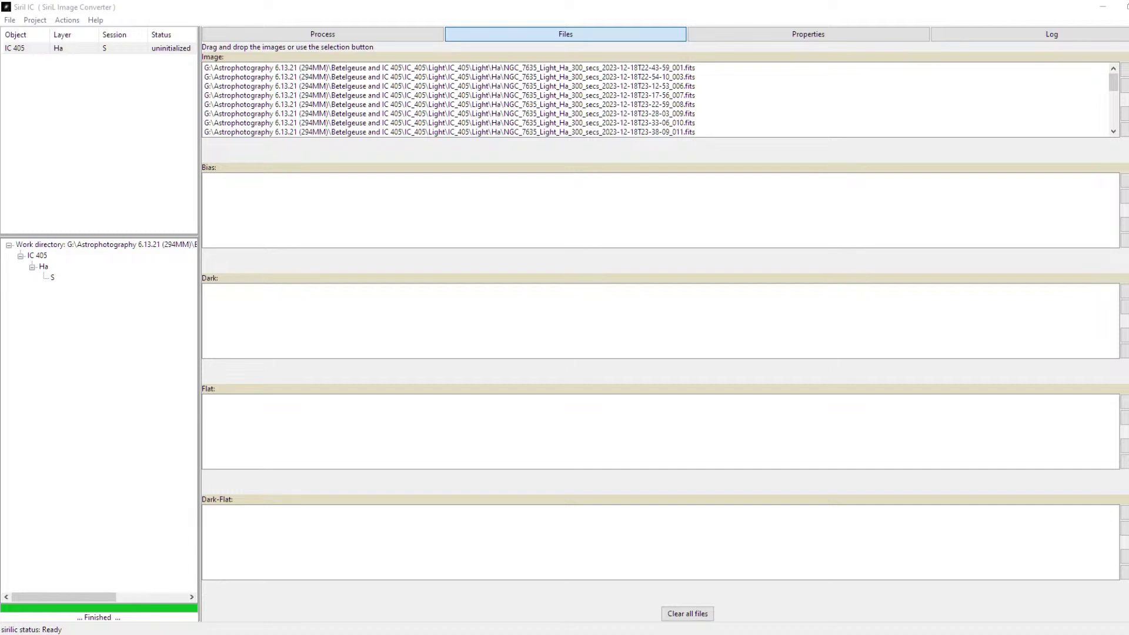
pyautogui.moveTo(686, 306); pyautogui.dragTo(781, 90)
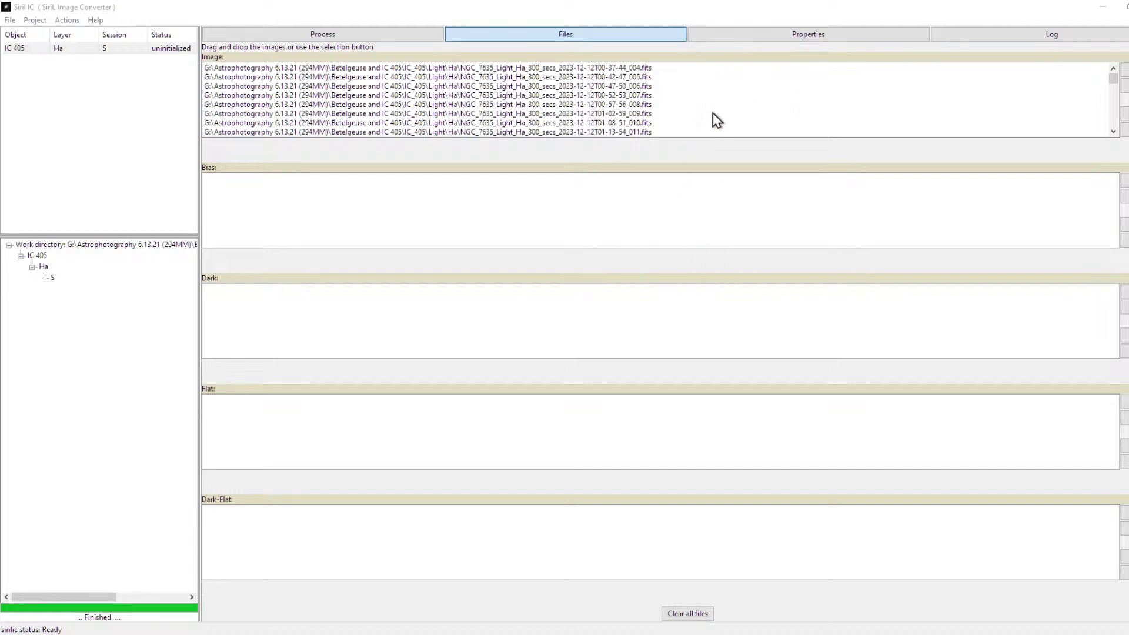
pyautogui.scroll(-10, 713, 113)
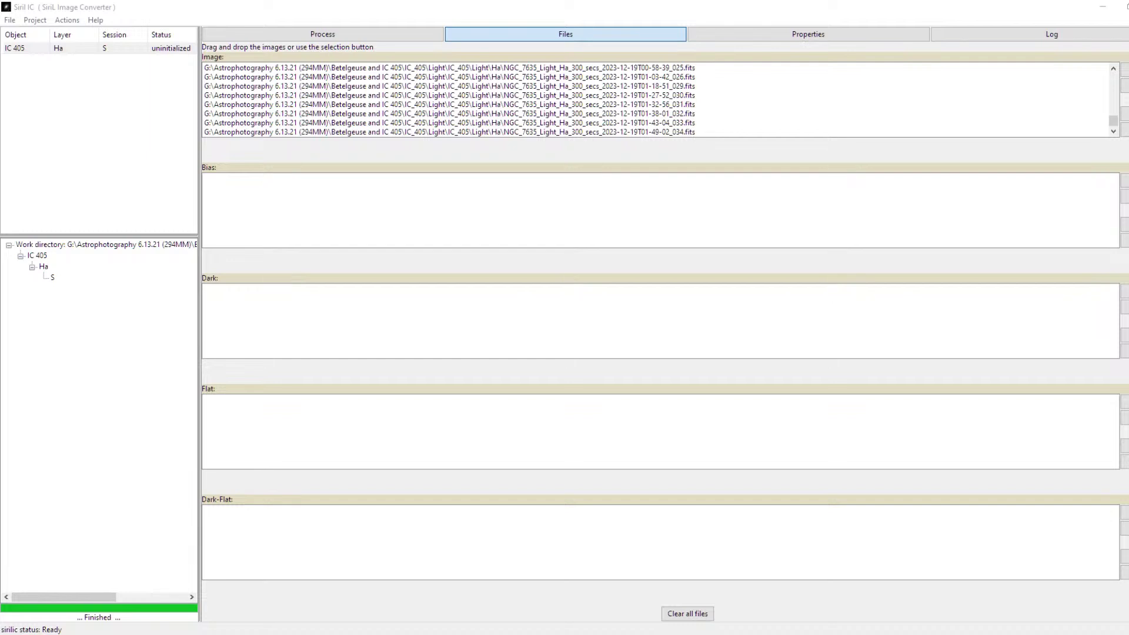
pyautogui.moveTo(1128, 321); pyautogui.dragTo(548, 330)
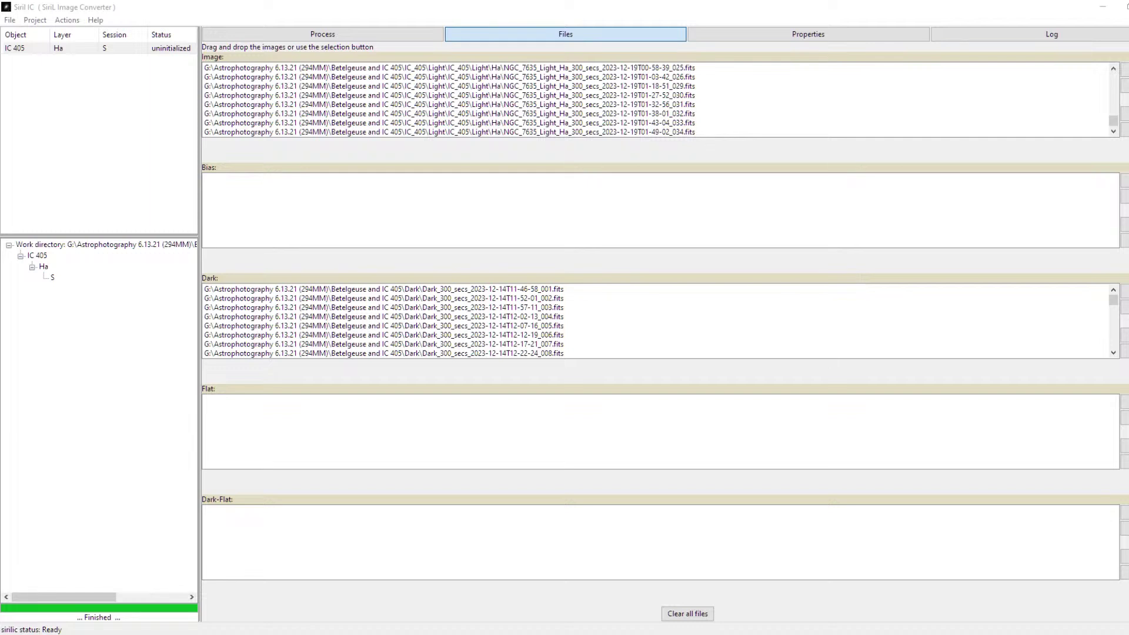
# Add the 2.309-second Ha flat frames as flats, and restack the layer by linking the images into its directories and running the scripts
pyautogui.moveTo(1128, 500); pyautogui.dragTo(557, 427)
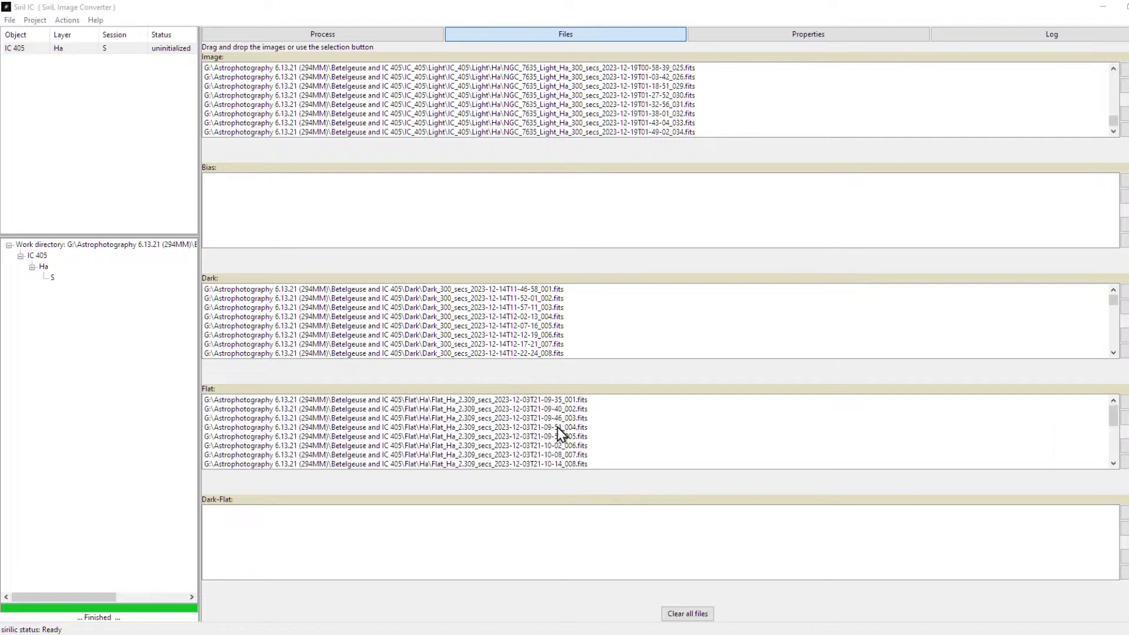
pyautogui.click(72, 26)
pyautogui.click(71, 30)
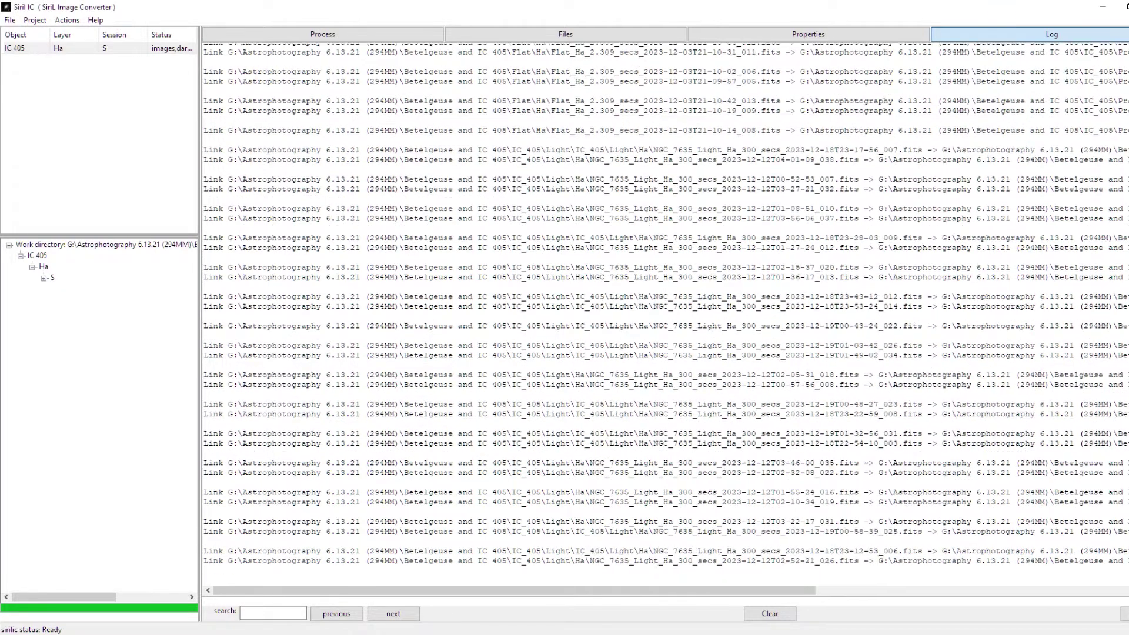
pyautogui.scroll(-8, 800, 350)
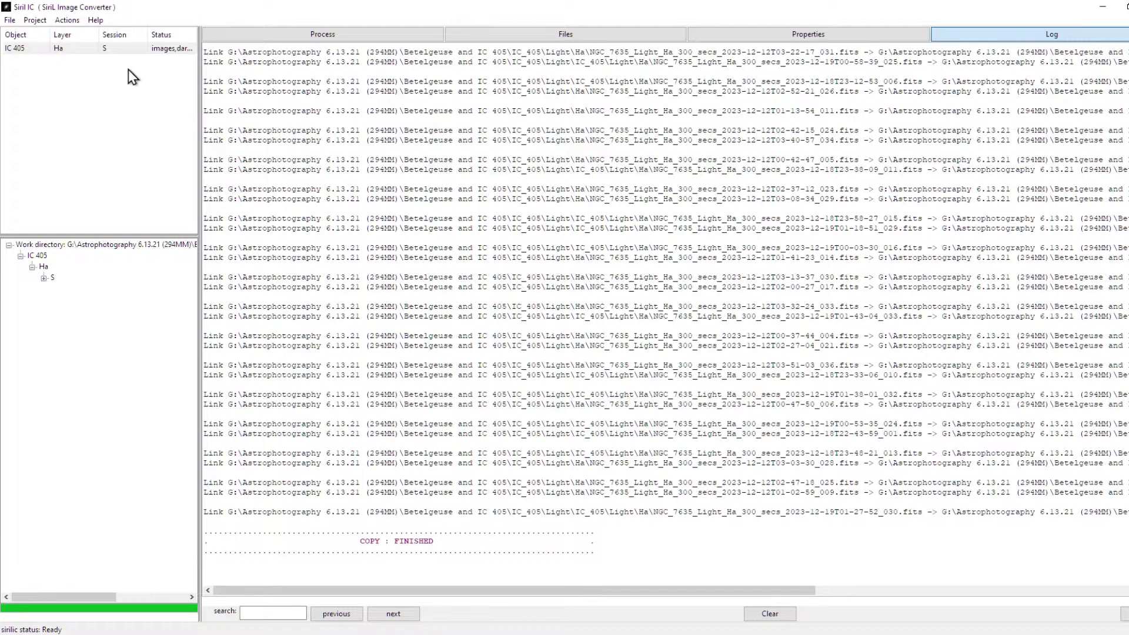
pyautogui.click(70, 22)
pyautogui.click(76, 46)
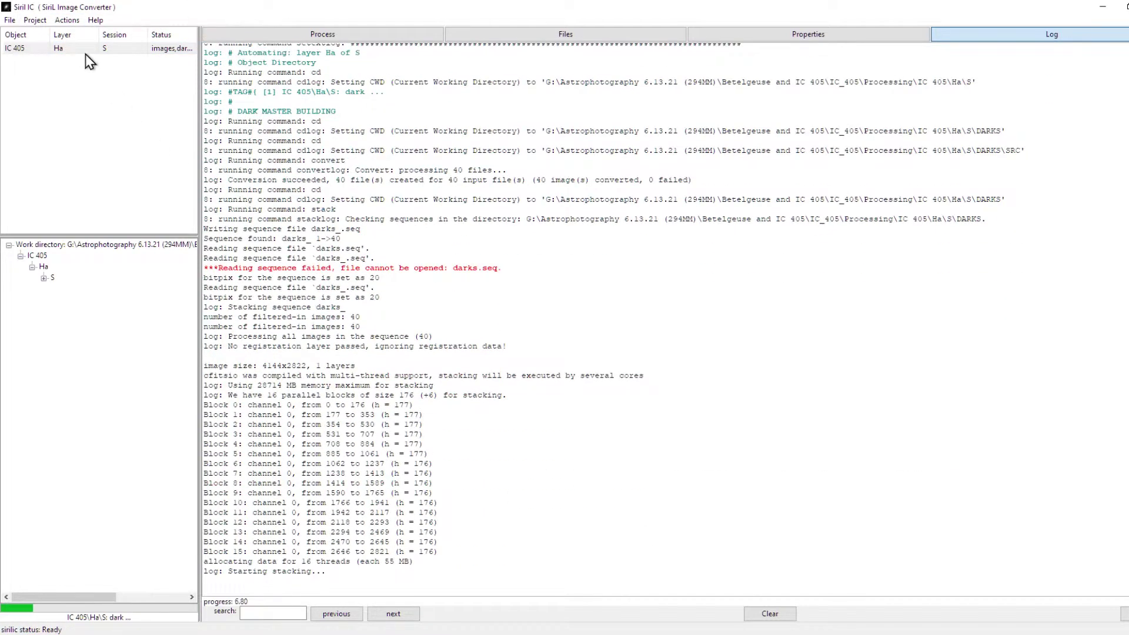
# Check the project's global properties and the program preferences without changing any setting
pyautogui.click(9, 20)
pyautogui.moveTo(33, 22)
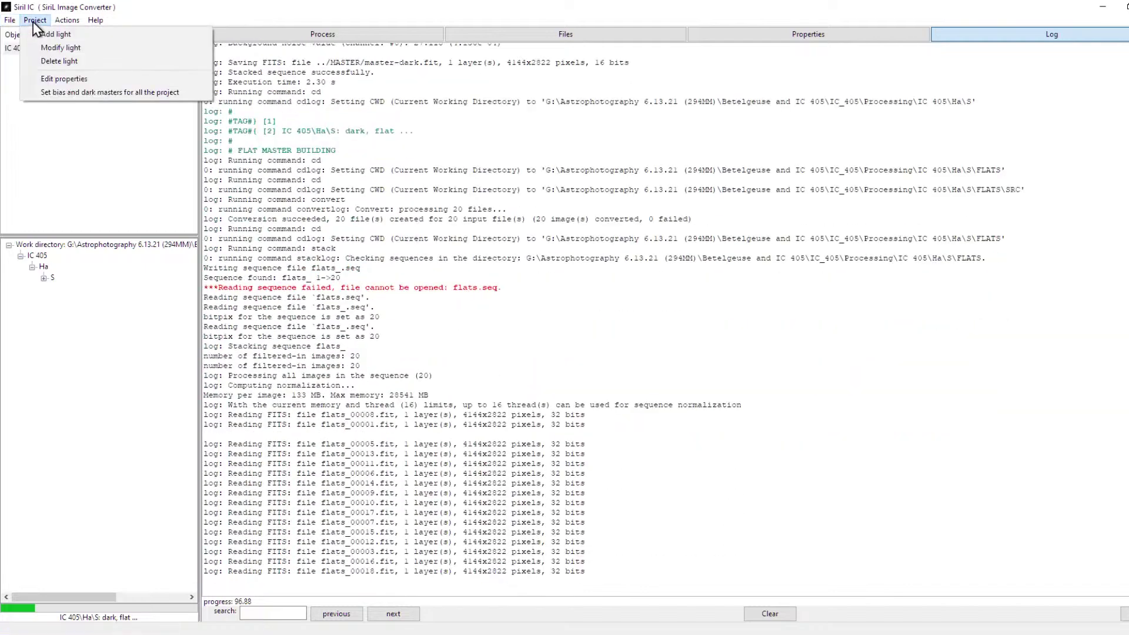
pyautogui.click(50, 77)
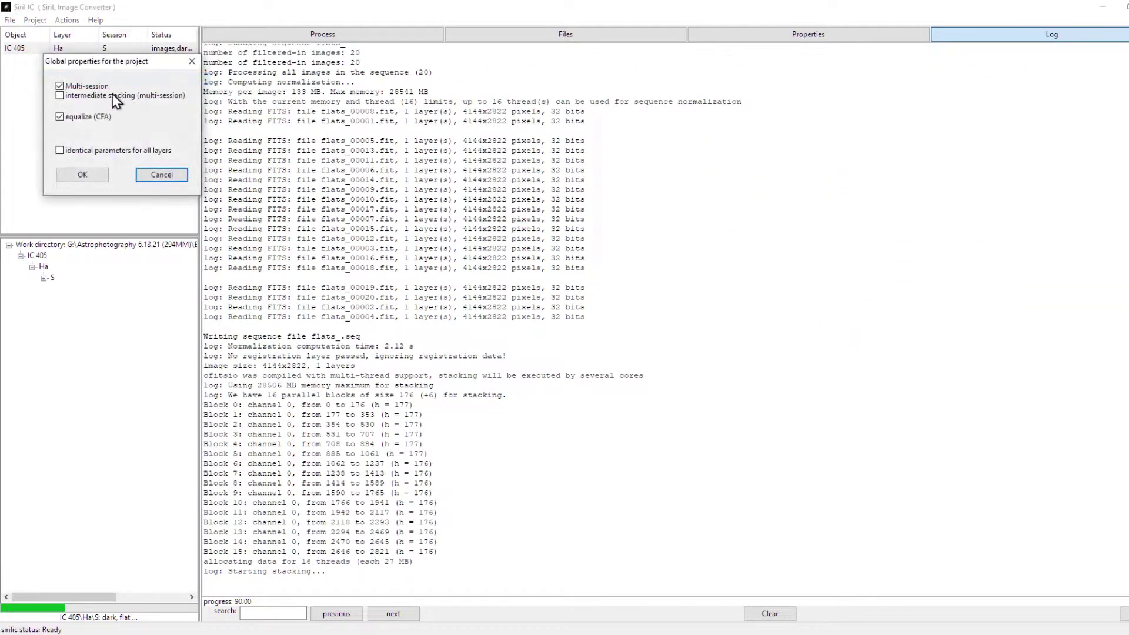
pyautogui.click(146, 175)
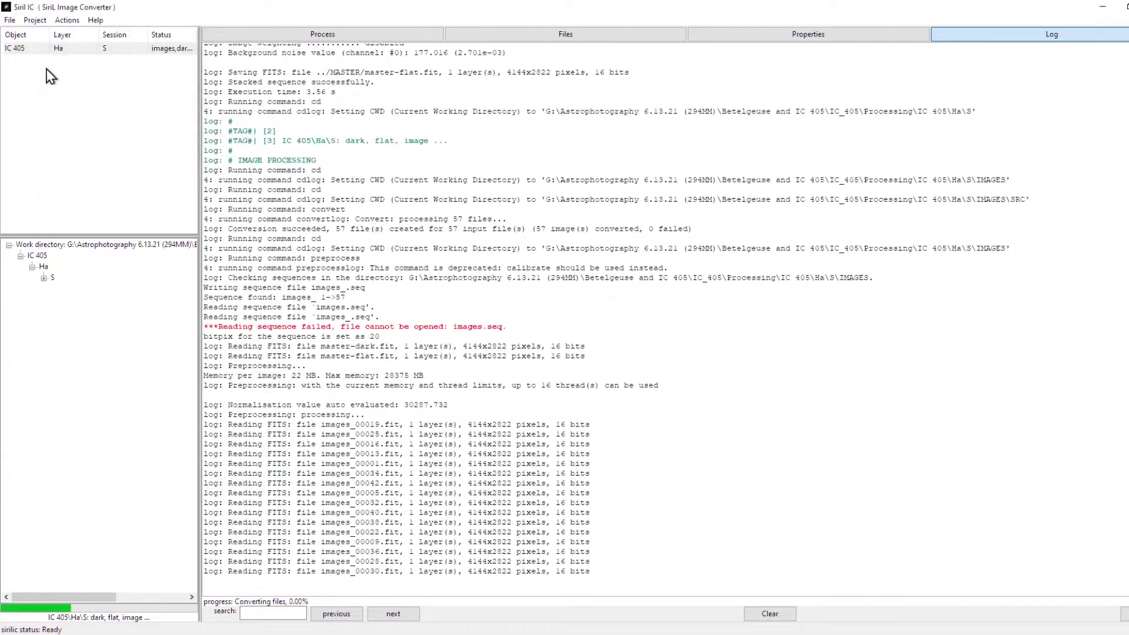
pyautogui.click(9, 20)
pyautogui.click(38, 118)
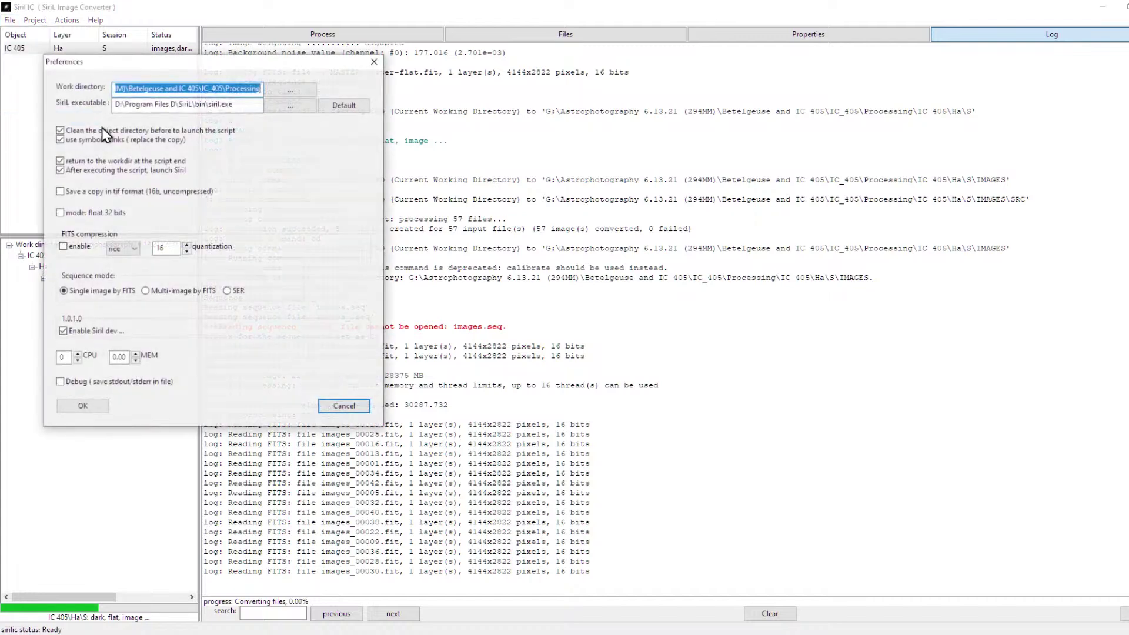
pyautogui.click(341, 406)
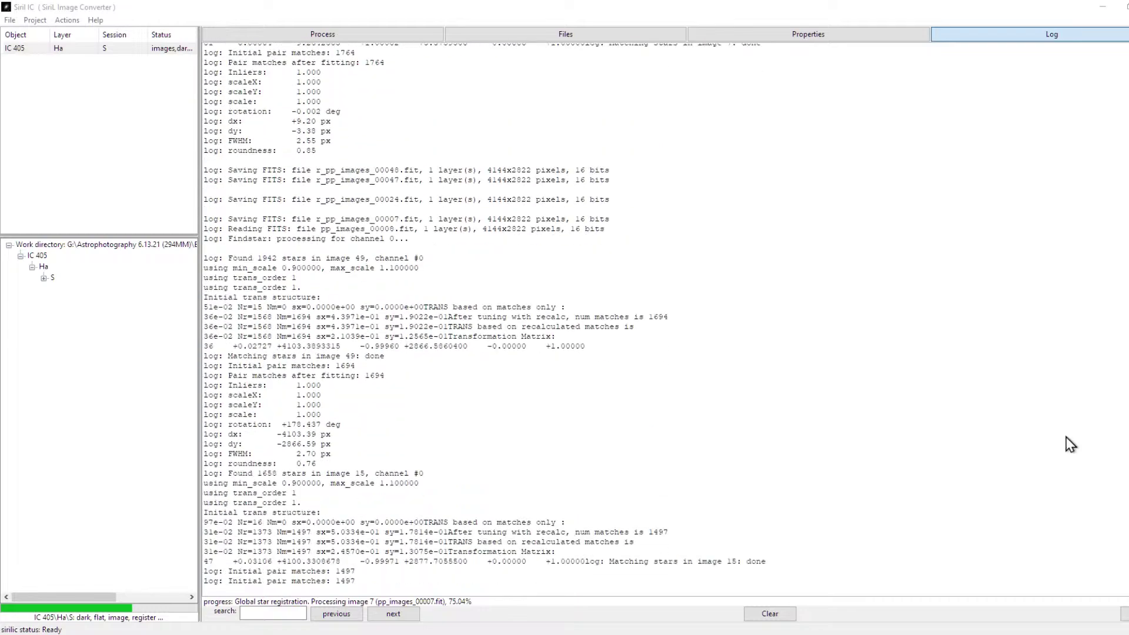
# Switch to Siril, dismiss the software update notice and inspect the nebula in the restacked IC 405_Ha.fit up close
pyautogui.moveTo(739, 634)
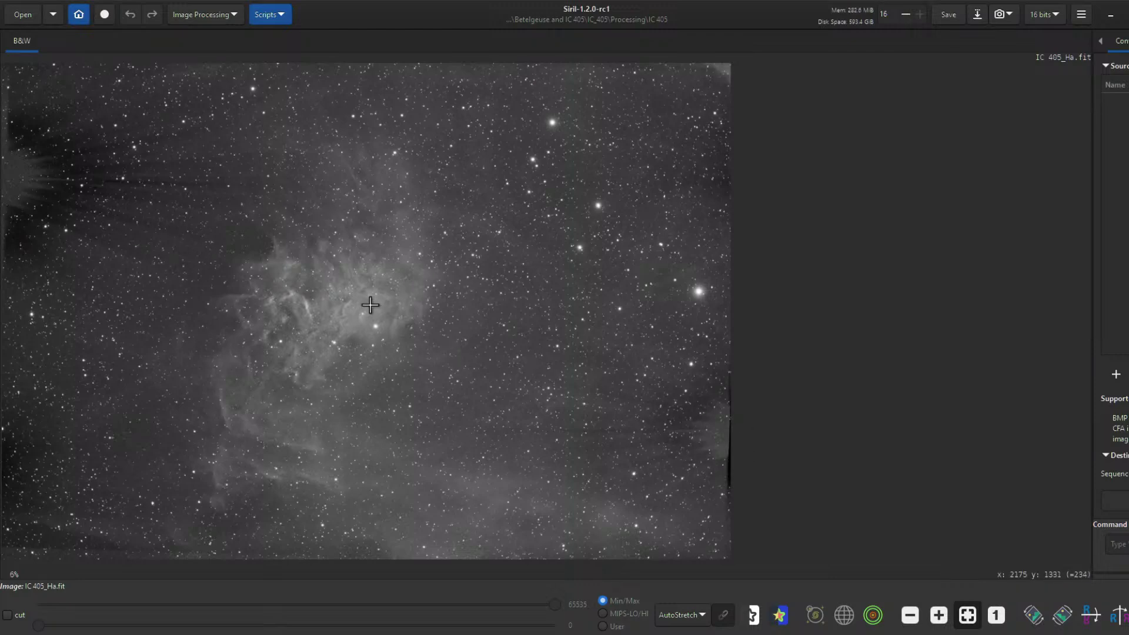
pyautogui.scroll(7, 371, 305)
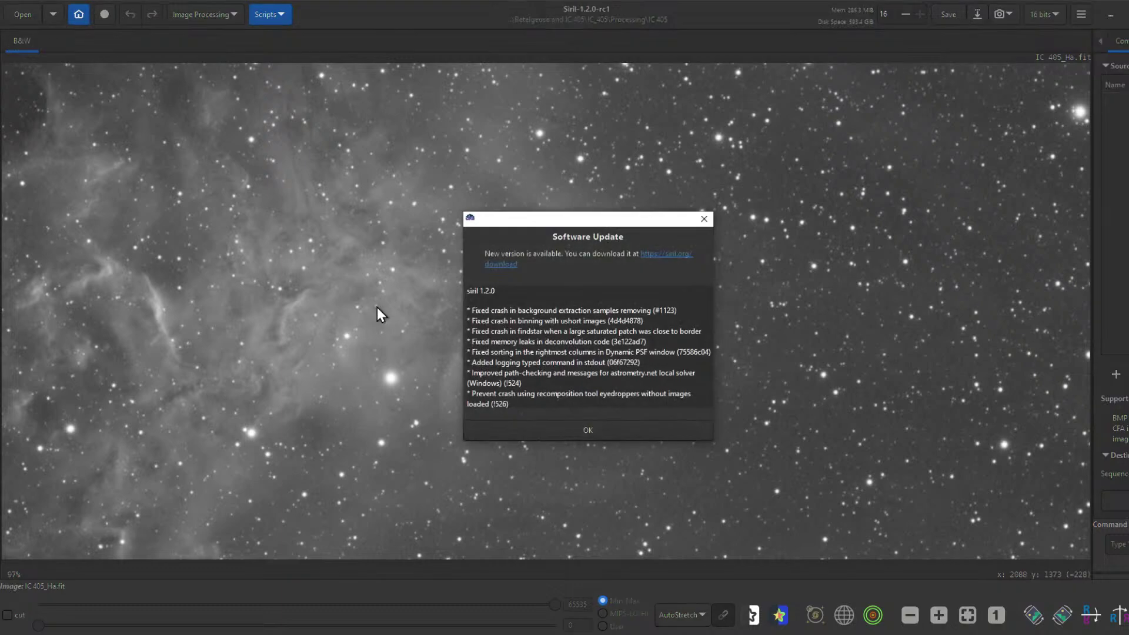
pyautogui.click(626, 433)
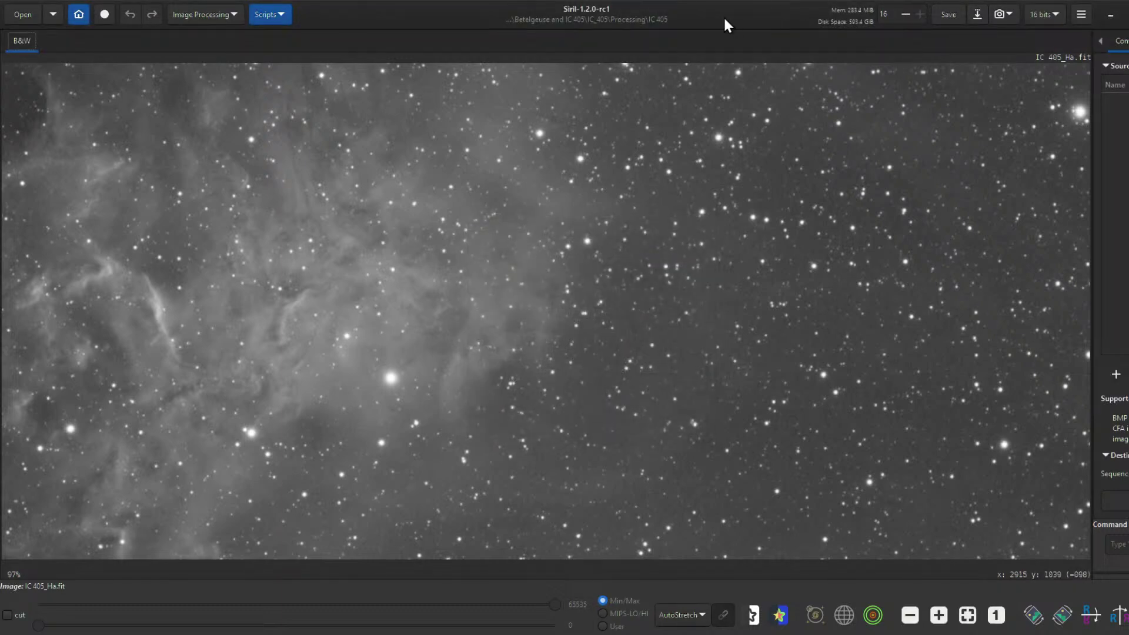
pyautogui.click(1110, 14)
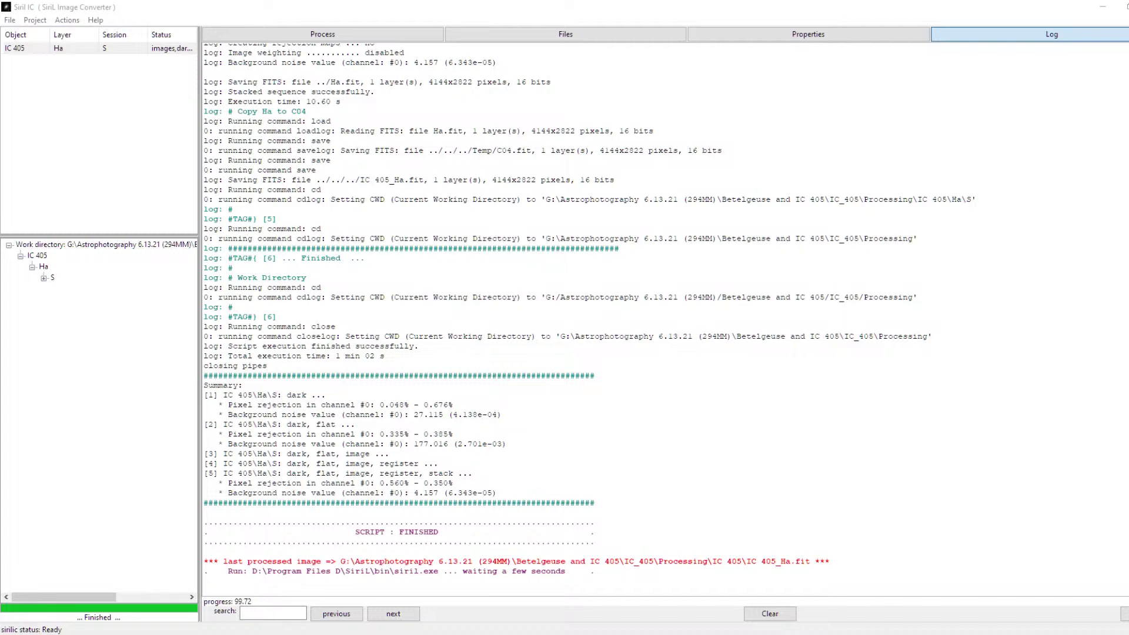
# In Siril IC, remove all dark frames from the IC 405 Ha layer's files
pyautogui.click(96, 49)
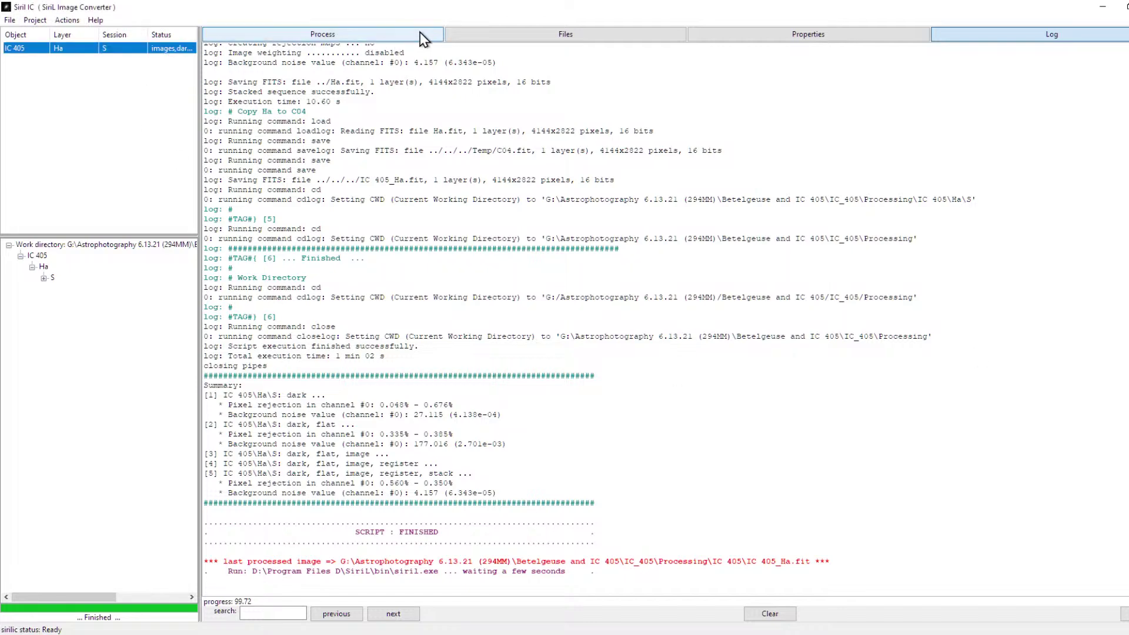
pyautogui.click(529, 37)
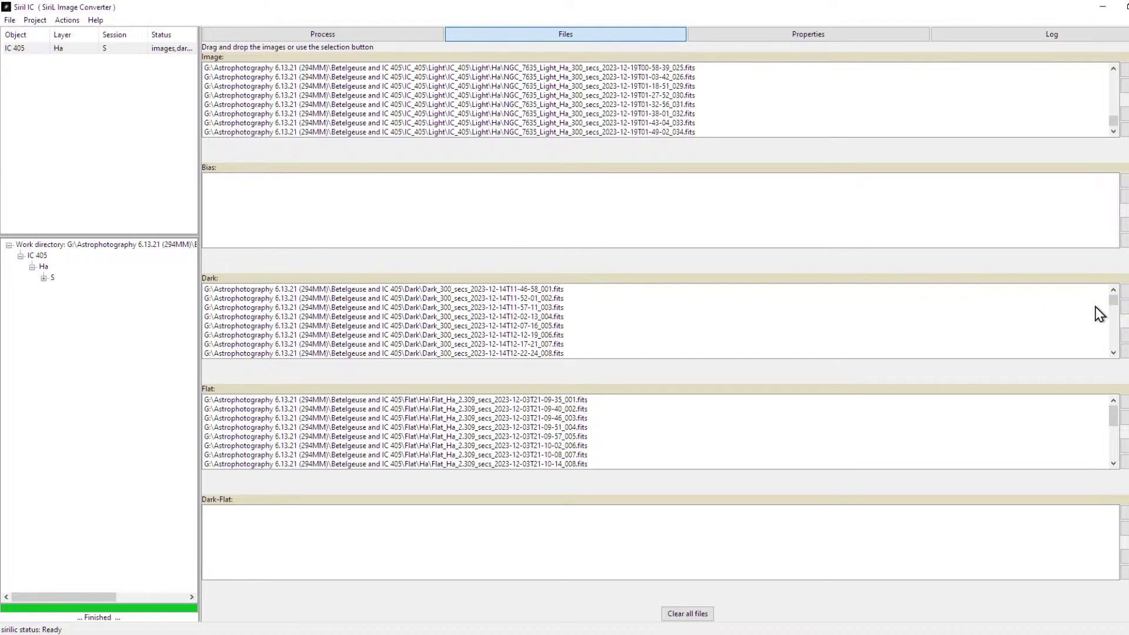
pyautogui.click(1124, 350)
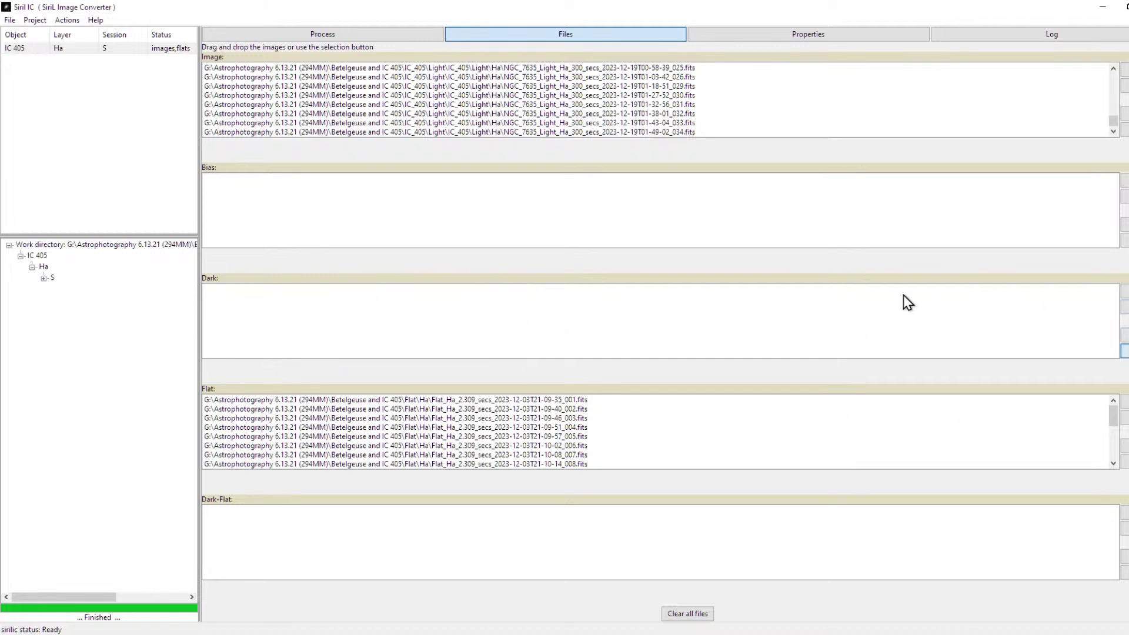
# Rebuild the directories with linked images and run the scripts to stack the Ha layer with flats only
pyautogui.click(69, 20)
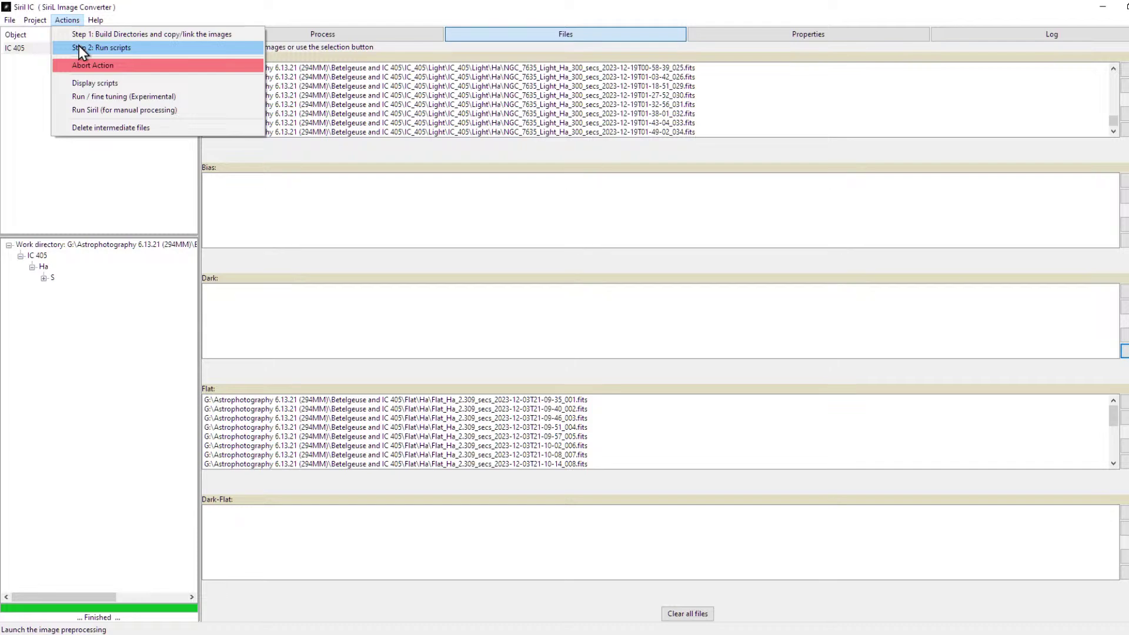
pyautogui.click(95, 33)
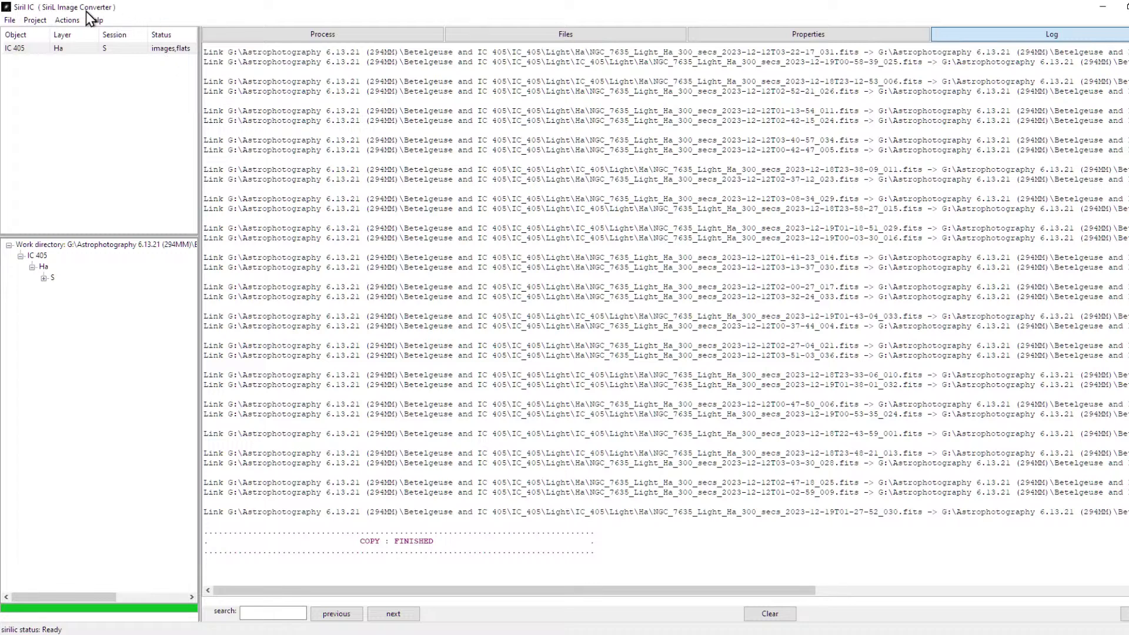
pyautogui.click(66, 25)
pyautogui.click(80, 48)
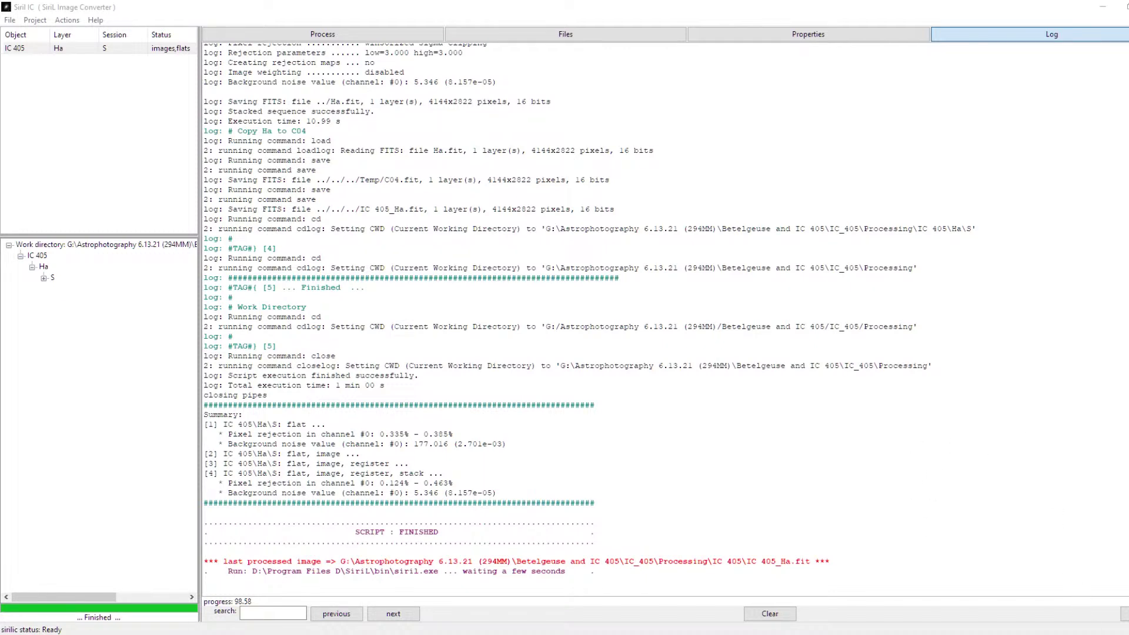
# Switch to the Siril window with the newly stacked IC 405_Ha.fit and display it with AutoStretch
pyautogui.moveTo(1020, 610)
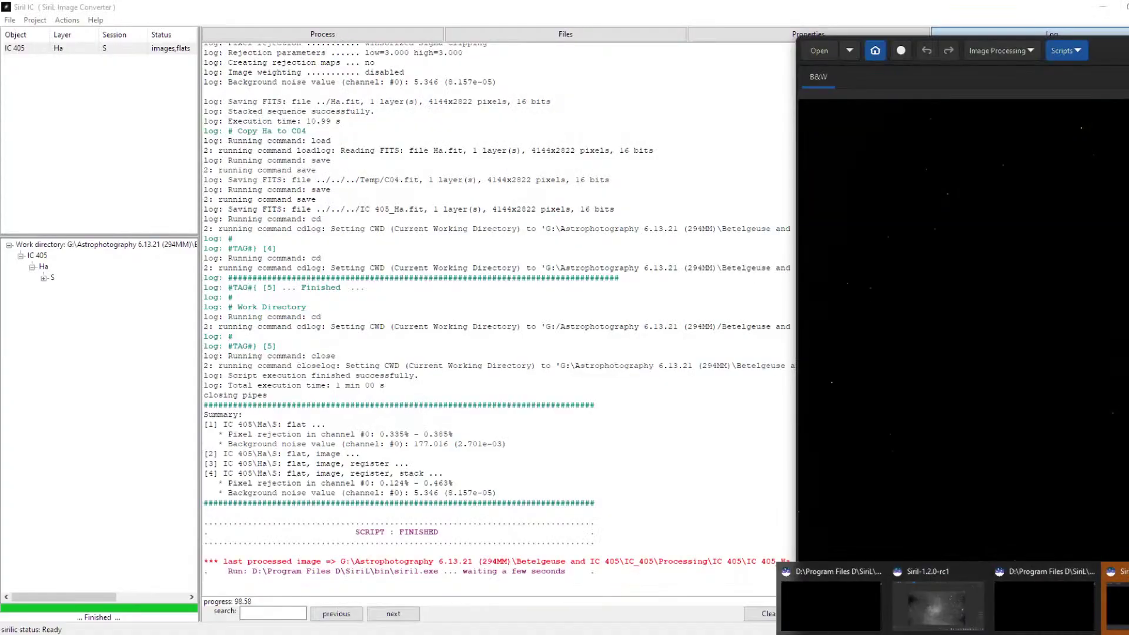
pyautogui.click(980, 619)
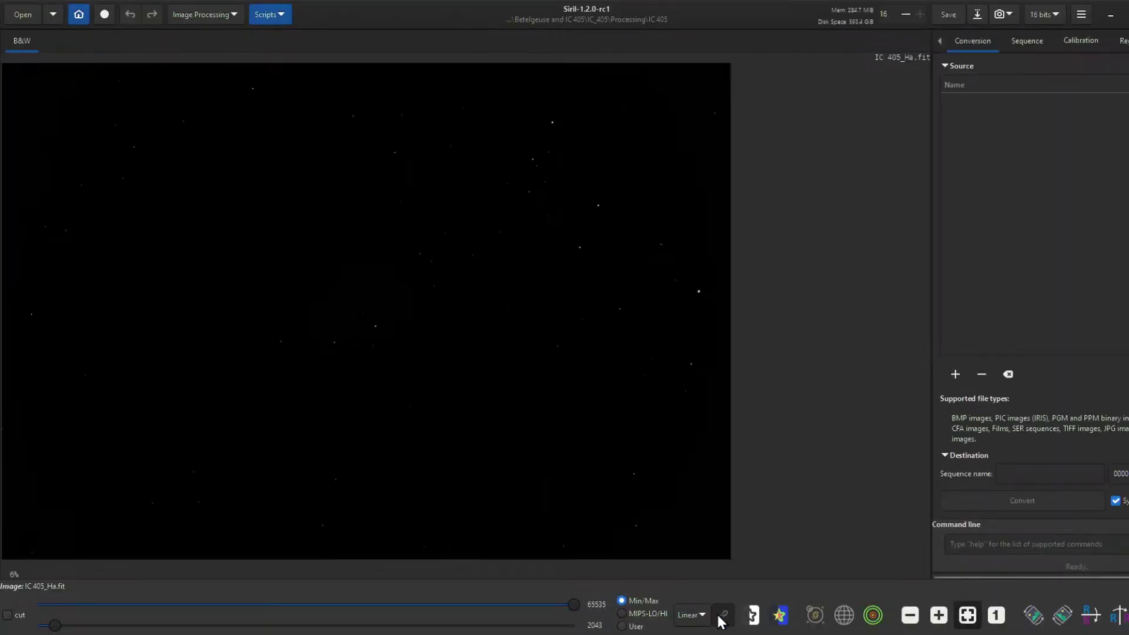
pyautogui.click(694, 616)
pyautogui.click(711, 564)
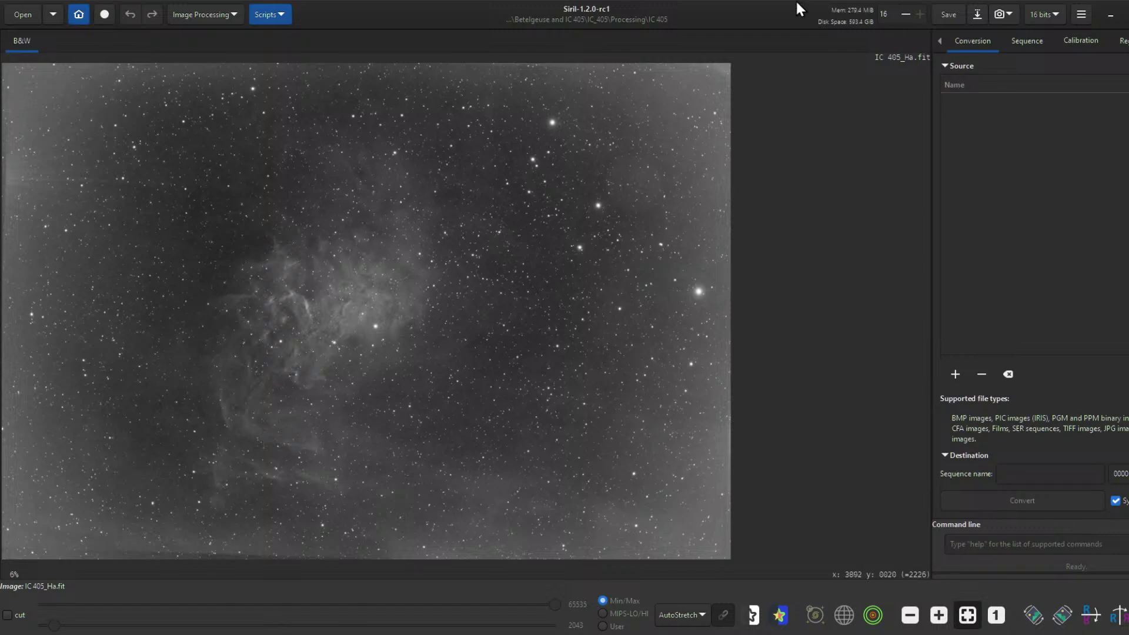
pyautogui.moveTo(768, 13); pyautogui.dragTo(1128, 127)
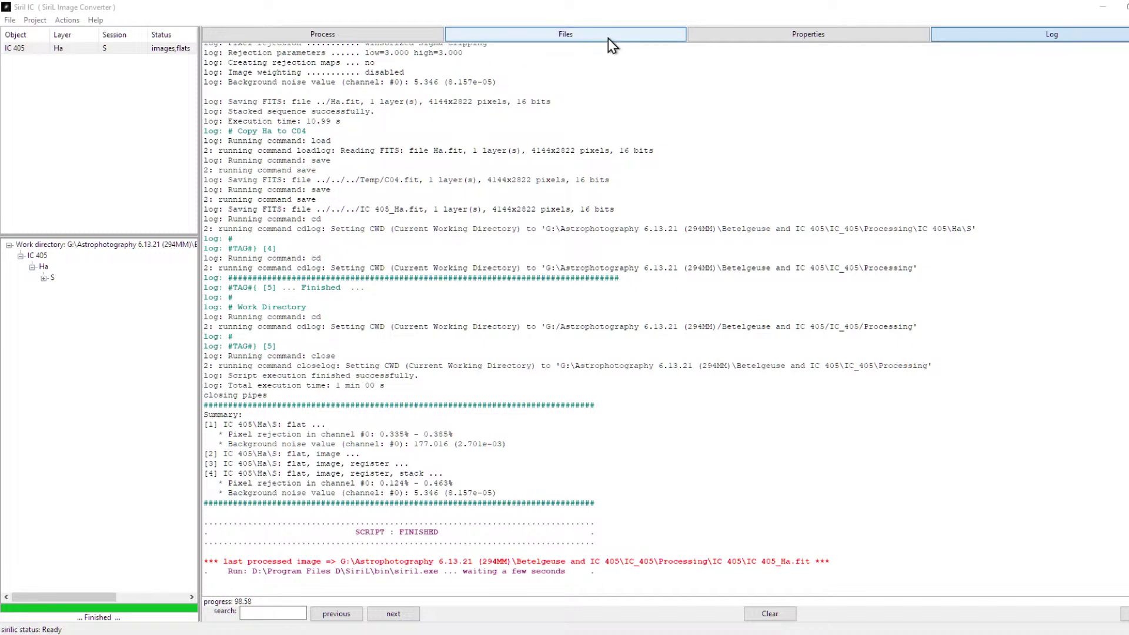
# Return to Siril IC and review the Ha layer's processing diagram and its list of flat frames
pyautogui.click(333, 37)
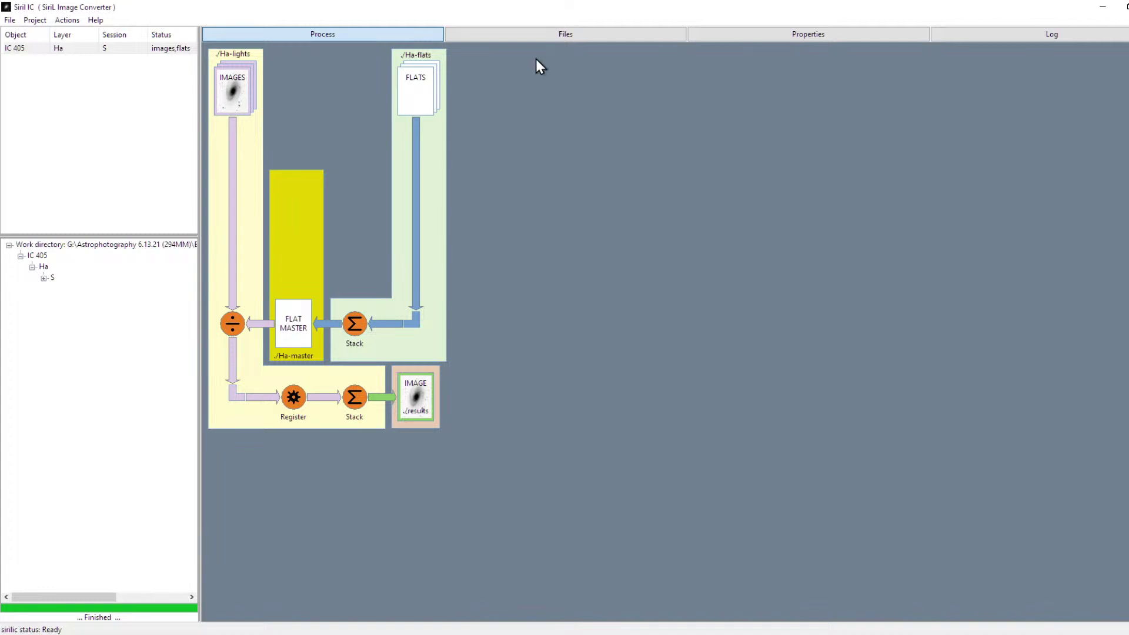
pyautogui.click(534, 35)
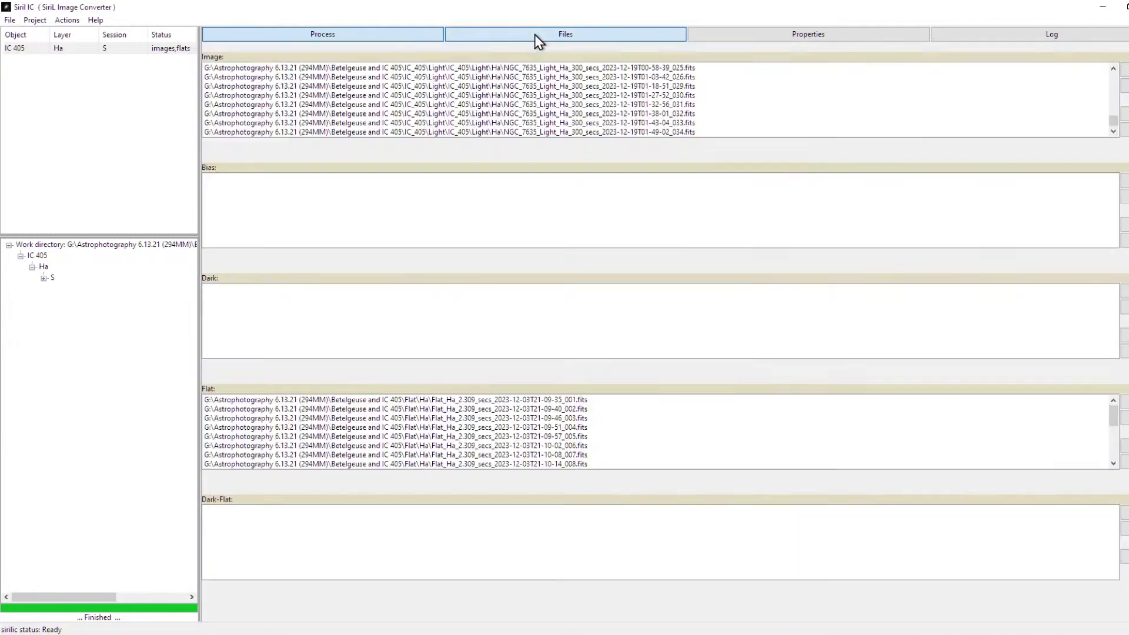
pyautogui.click(534, 400)
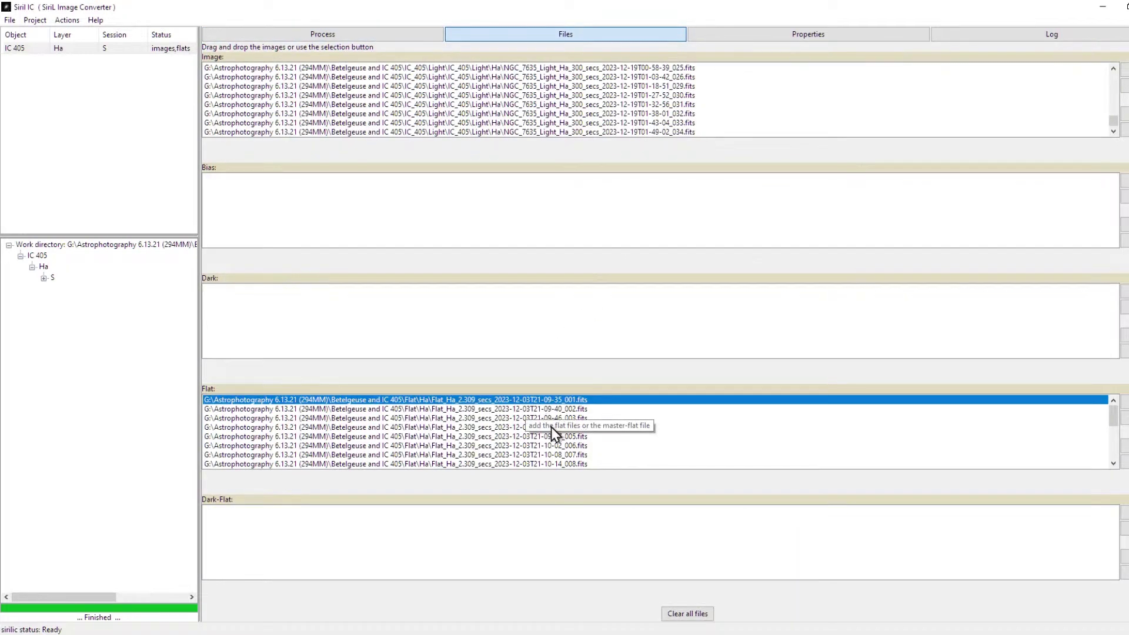
pyautogui.scroll(-4, 677, 446)
pyautogui.scroll(4, 481, 430)
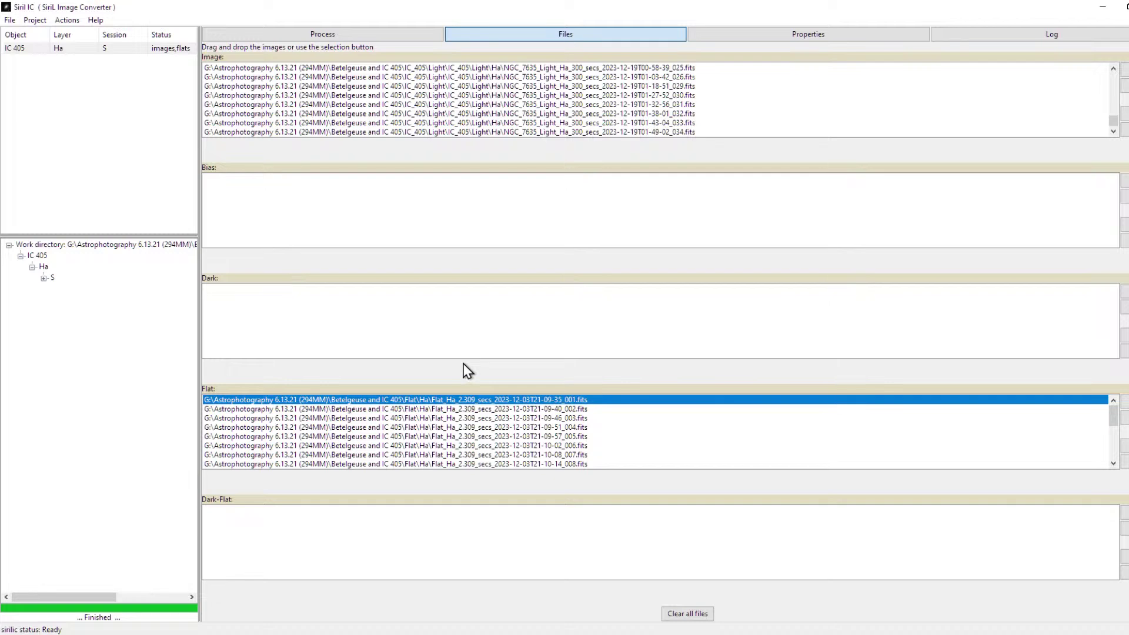
# Add the 2.309-second dark frames from the DarkFlats folder as dark-flats for the Ha layer
pyautogui.click(1125, 513)
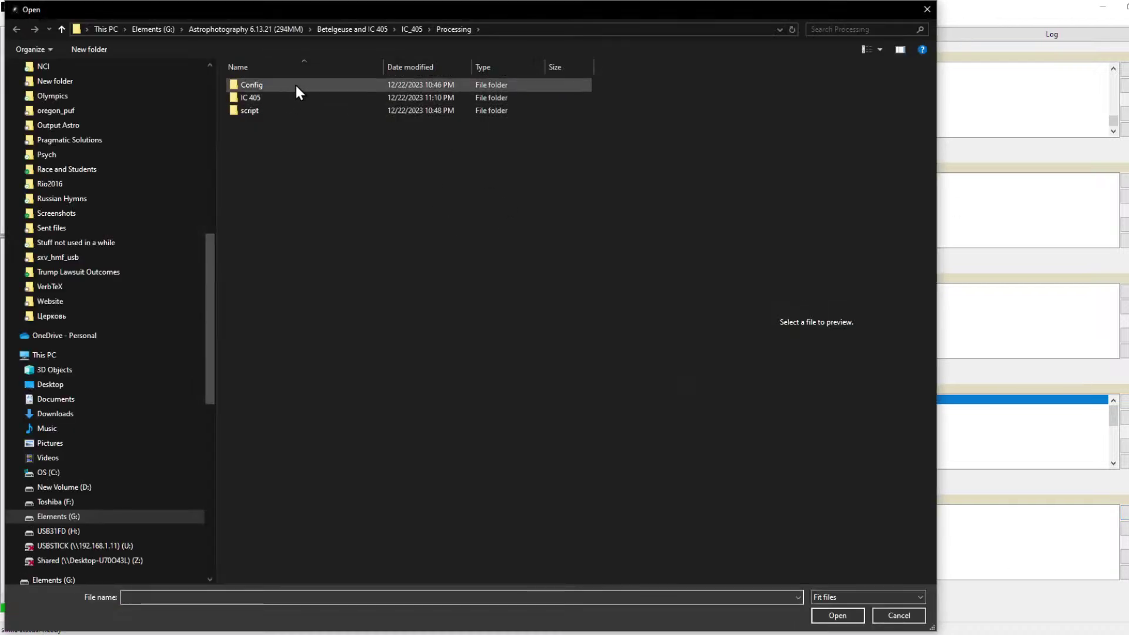
pyautogui.moveTo(622, 13); pyautogui.dragTo(1128, 124)
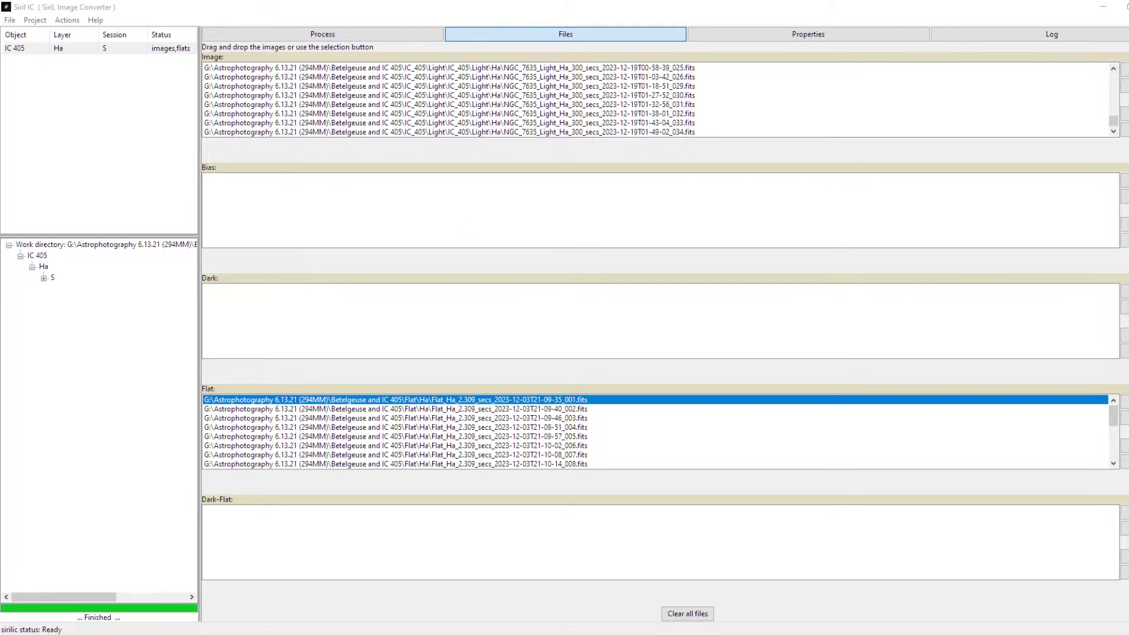
pyautogui.moveTo(1128, 559); pyautogui.dragTo(1118, 559)
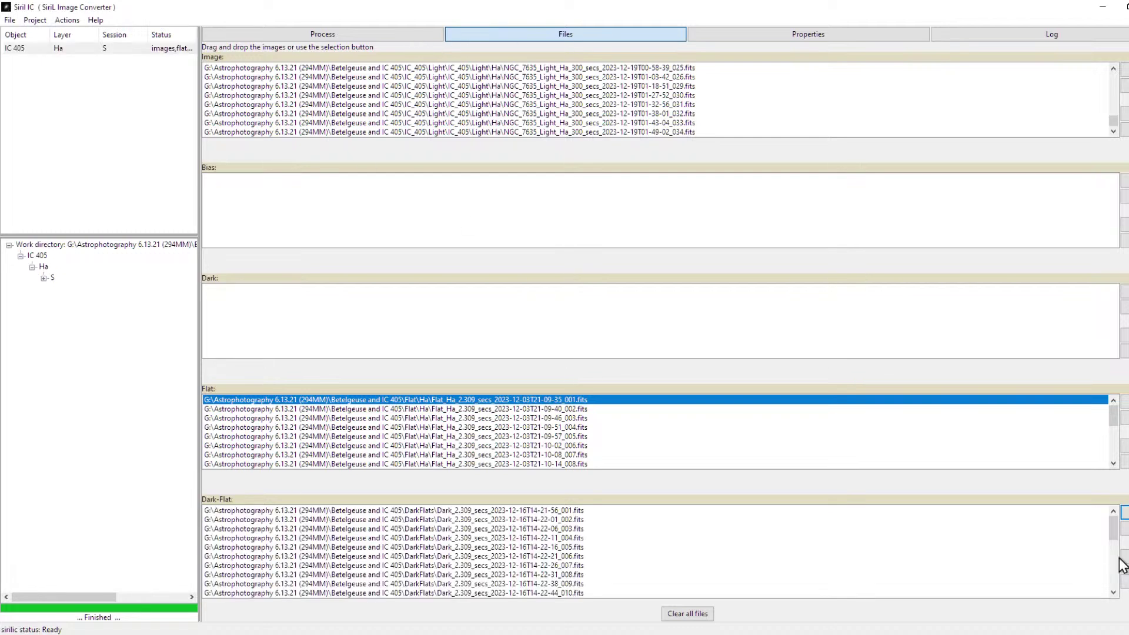
# Check the Ha layer's stacking properties, including the flat and dark-flat options
pyautogui.click(66, 20)
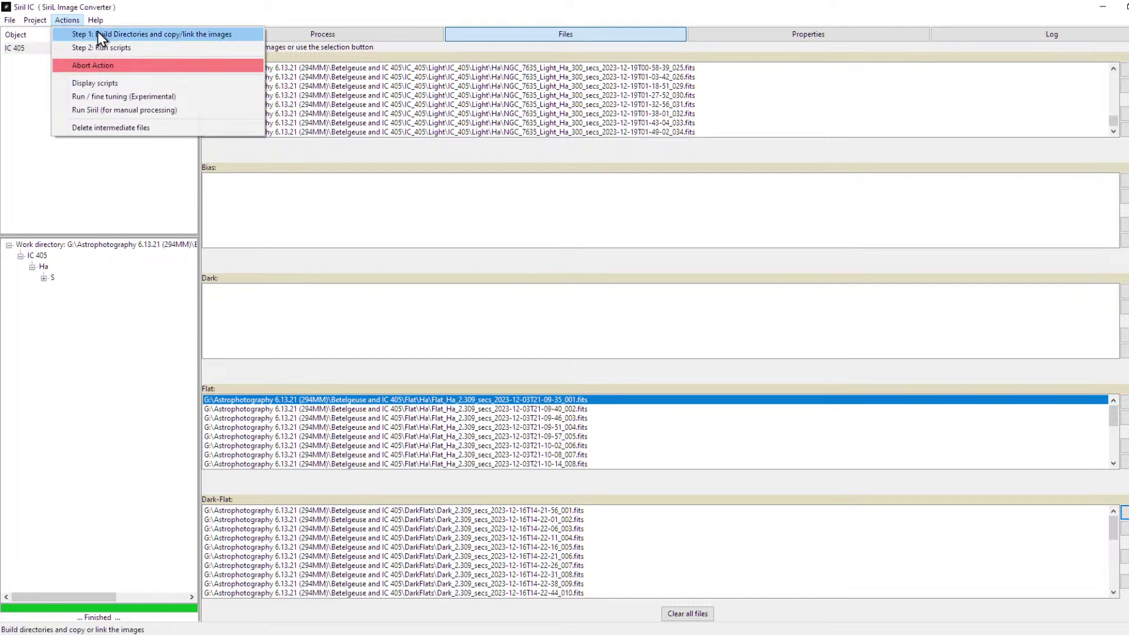
pyautogui.click(751, 35)
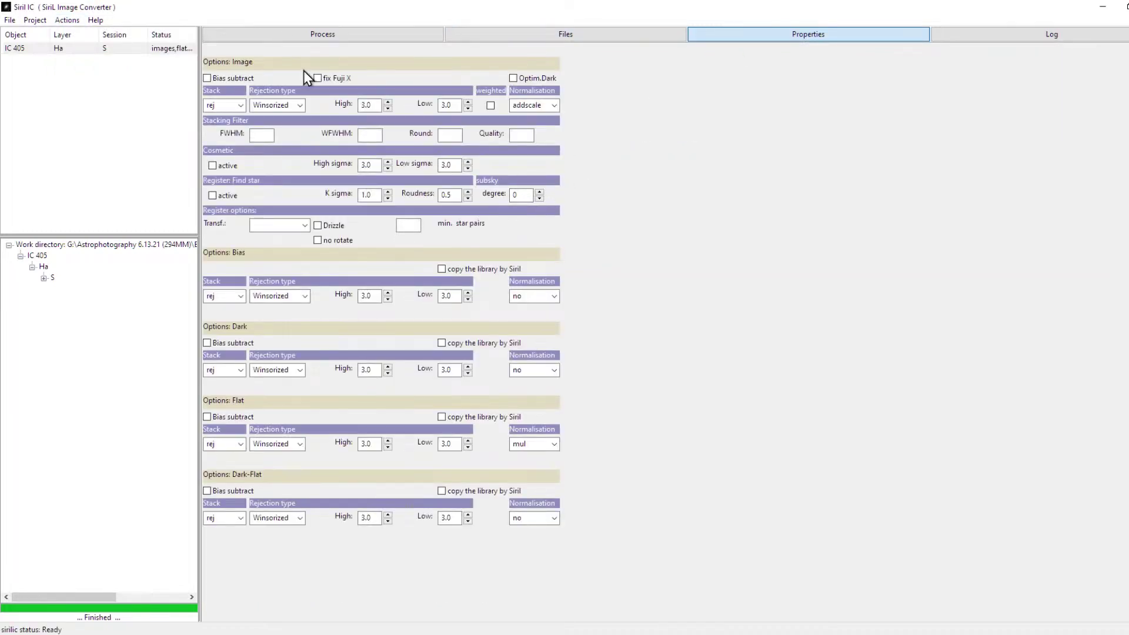
pyautogui.click(548, 41)
# Rebuild the directories with linked images and run the scripts to stack the Ha layer with flats and dark-flats
pyautogui.click(66, 20)
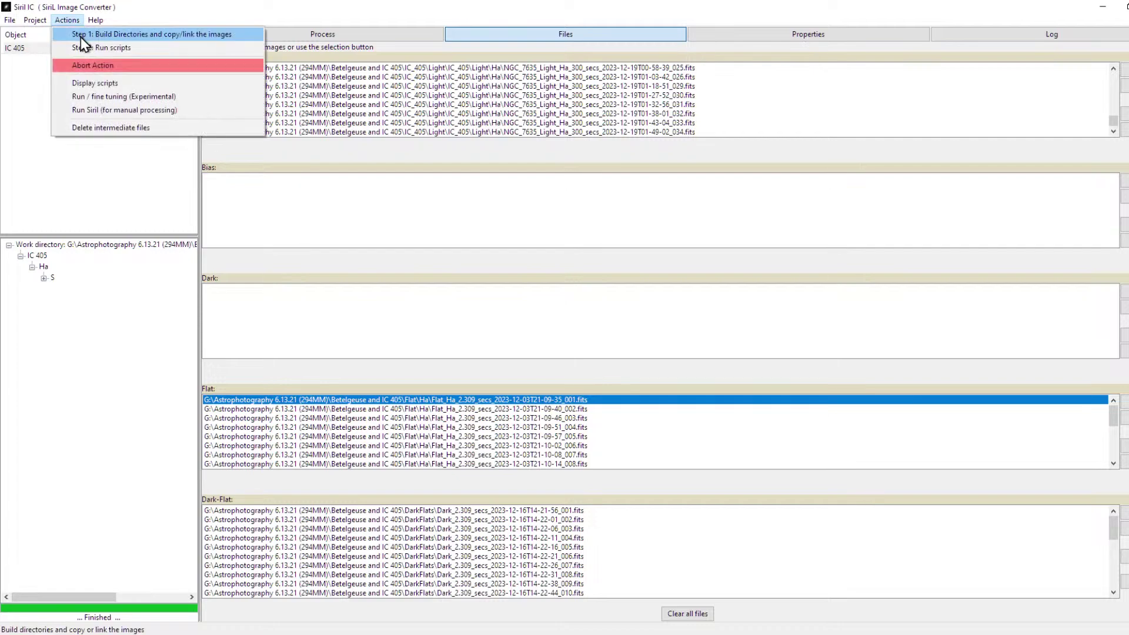
pyautogui.click(80, 35)
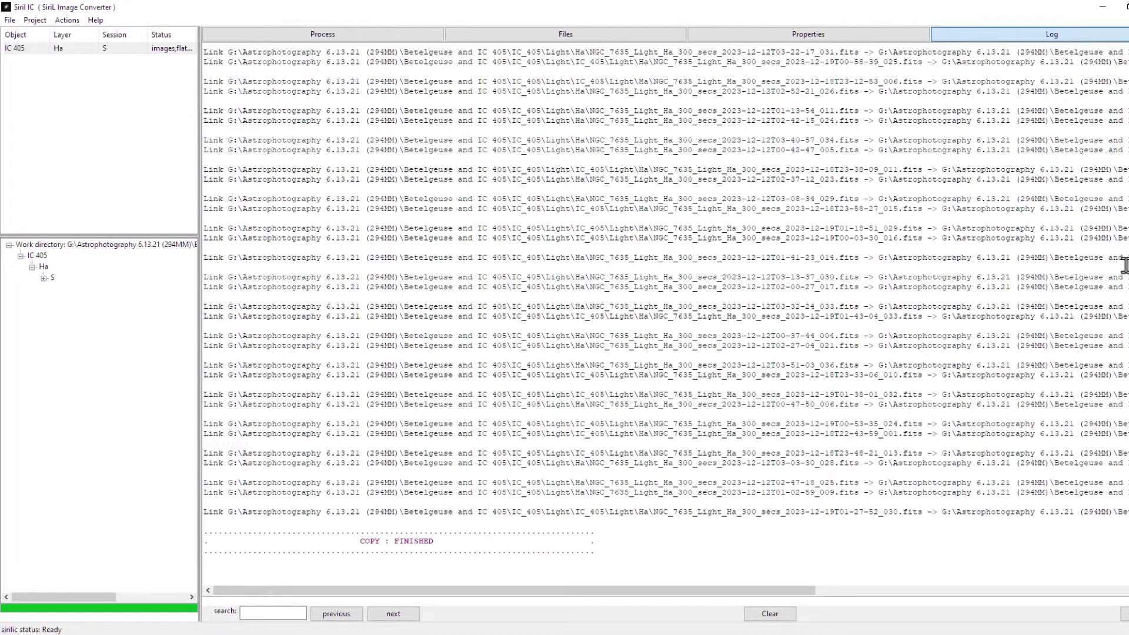
pyautogui.click(77, 20)
pyautogui.click(126, 45)
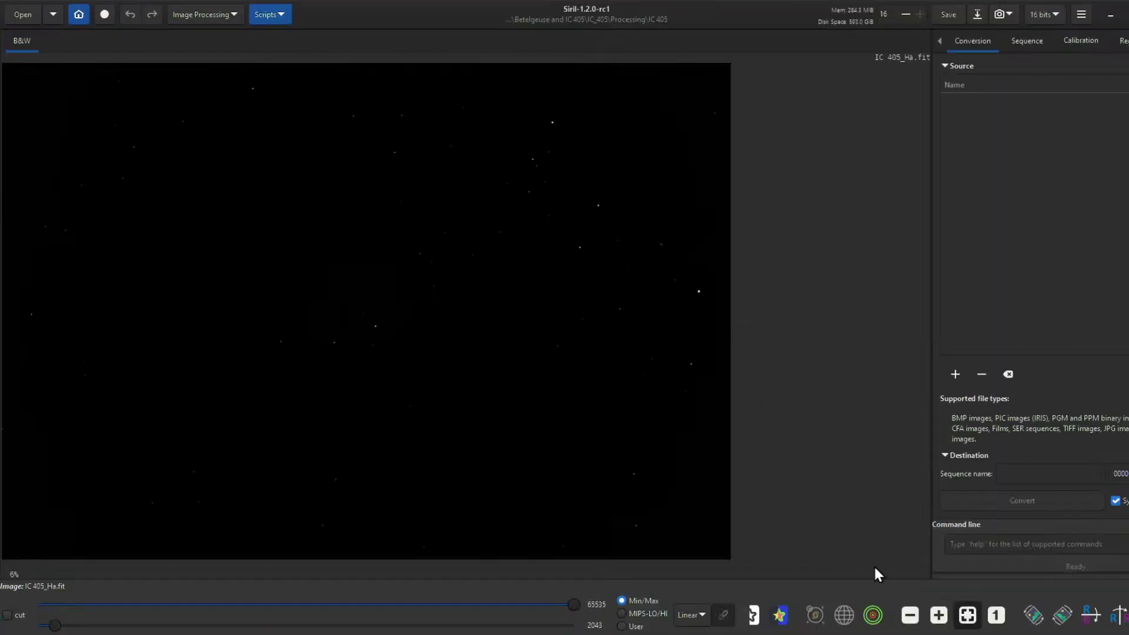
# Preview the stacked IC 405 Ha image with AutoStretch, and return to Siril IC to review the Ha layer's file lists
pyautogui.click(705, 617)
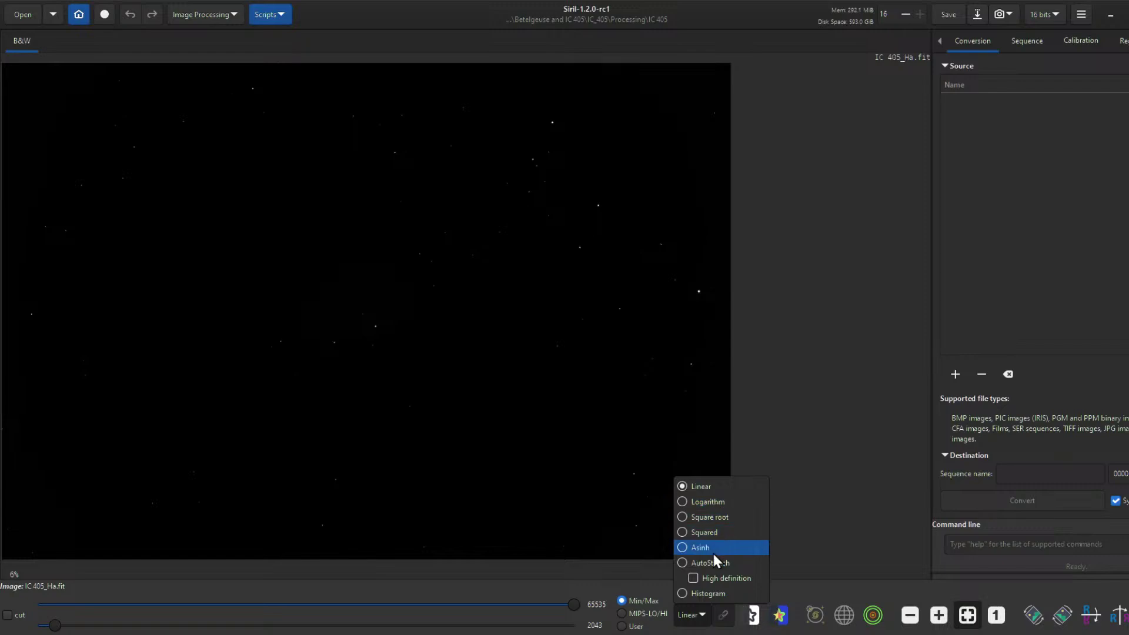
pyautogui.press('Escape')
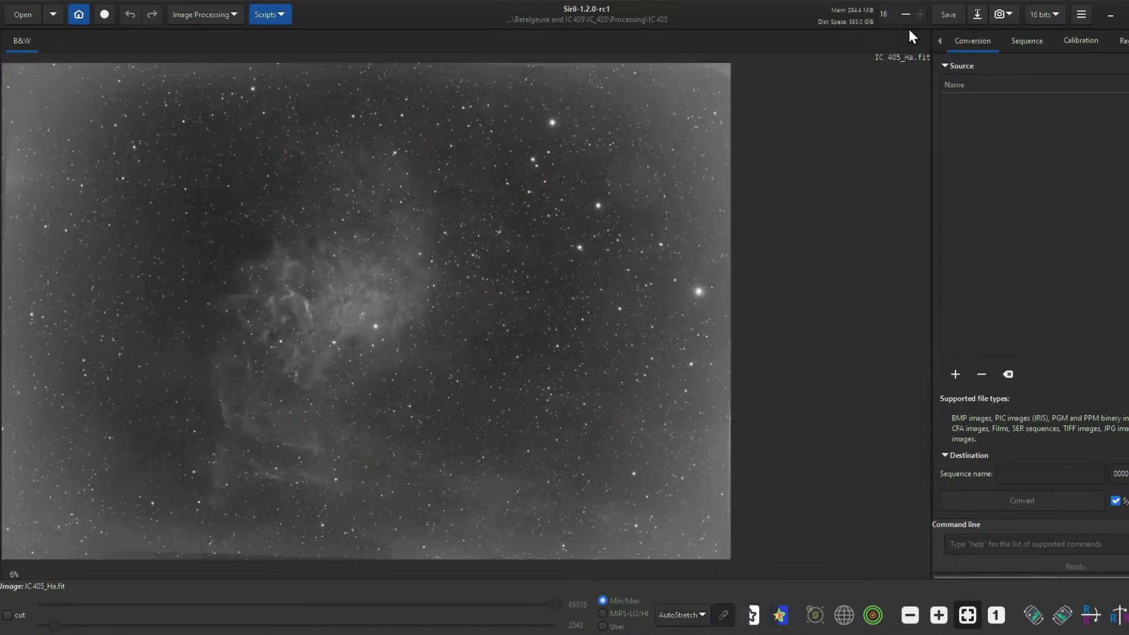
pyautogui.moveTo(725, 12); pyautogui.dragTo(1128, 24)
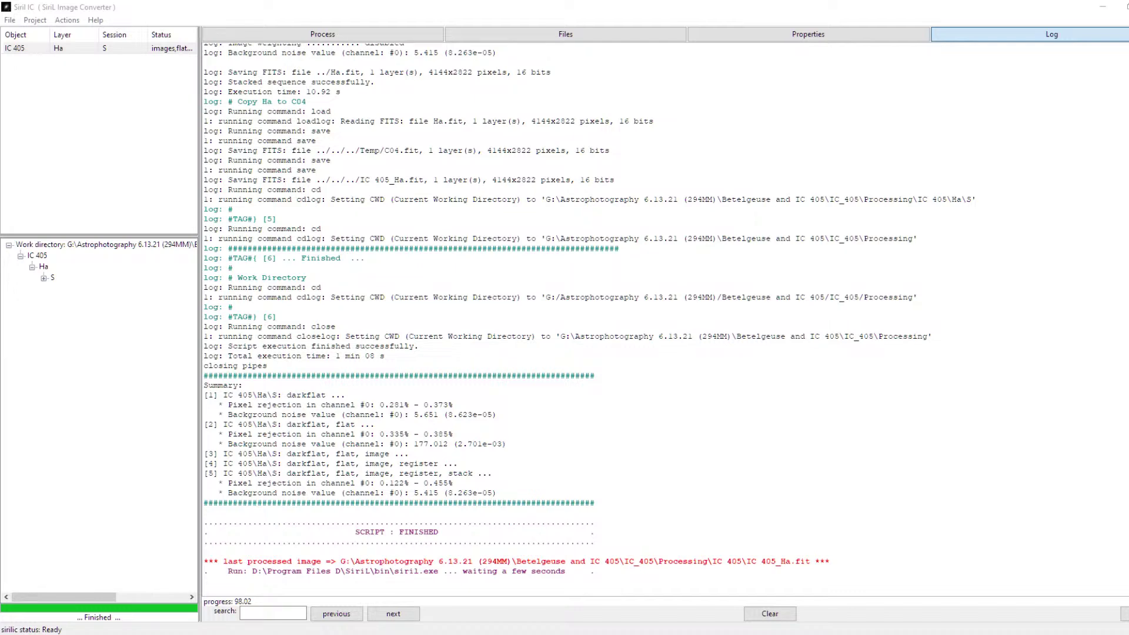
pyautogui.click(348, 35)
pyautogui.click(526, 35)
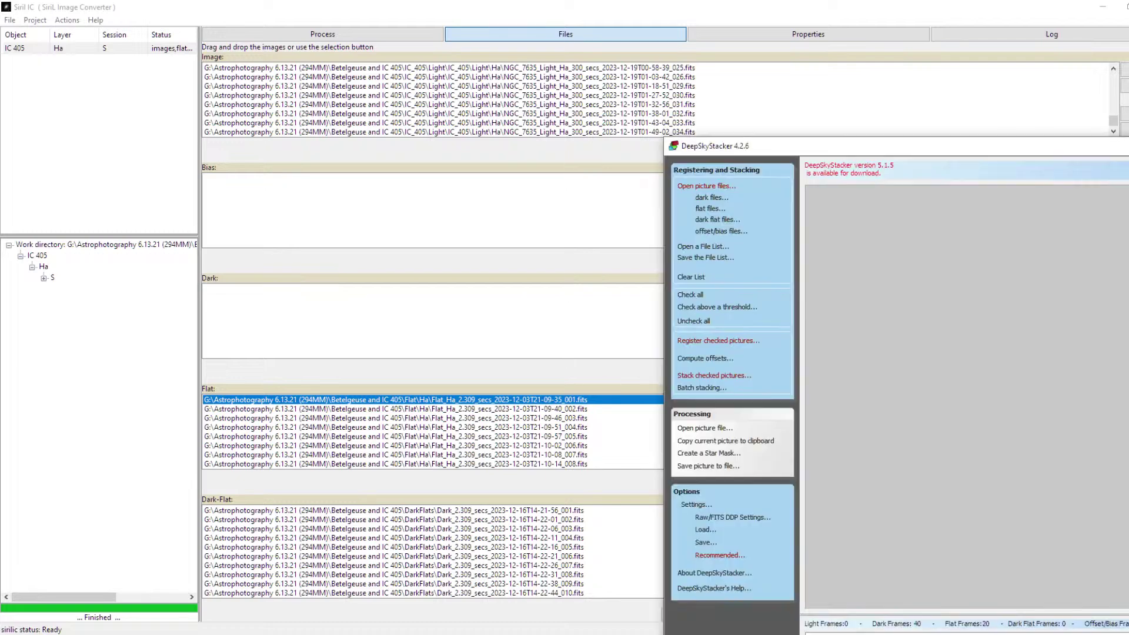
# Switch to DeepSkyStacker, maximize it and review the loaded Ha light, flat and dark frames in the Main Group
pyautogui.moveTo(764, 192); pyautogui.dragTo(641, 1)
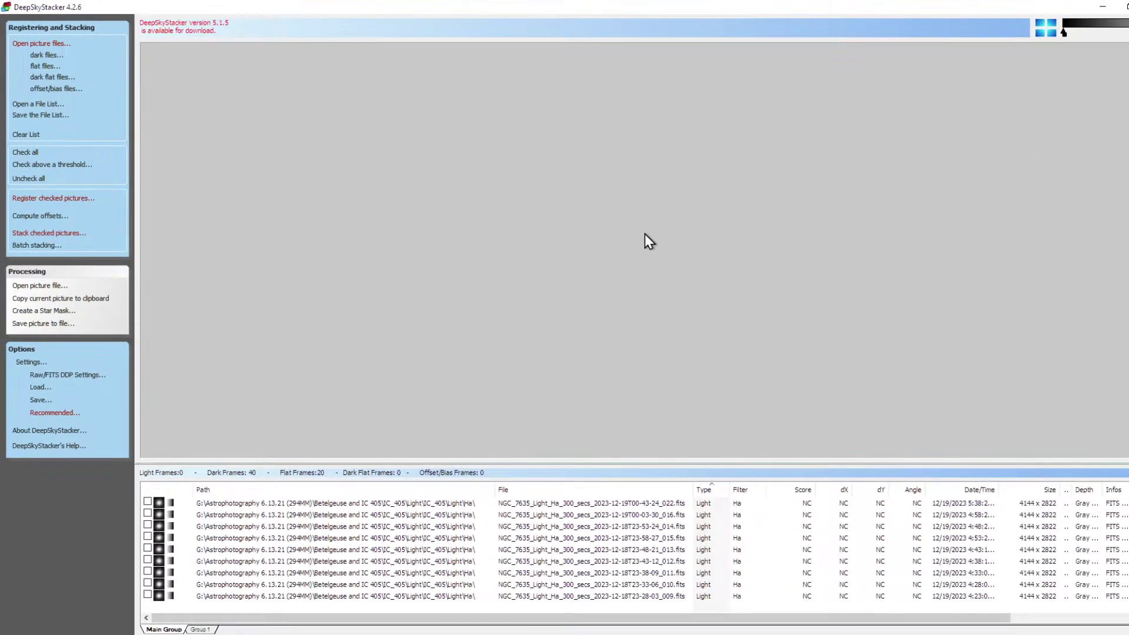
pyautogui.scroll(-5, 223, 550)
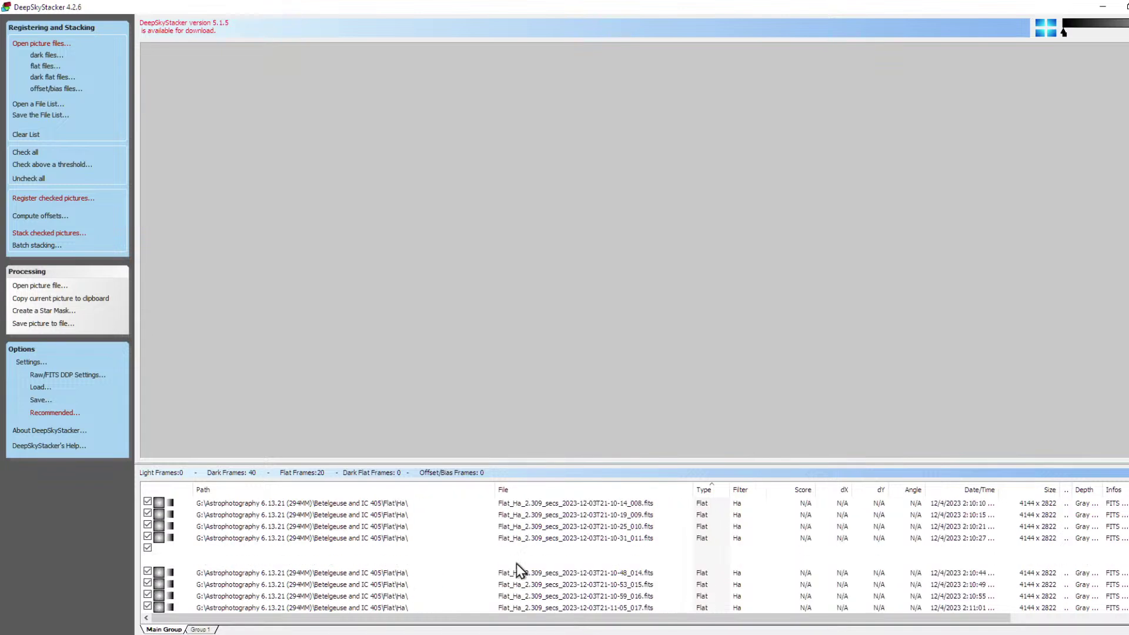
pyautogui.scroll(-5, 470, 565)
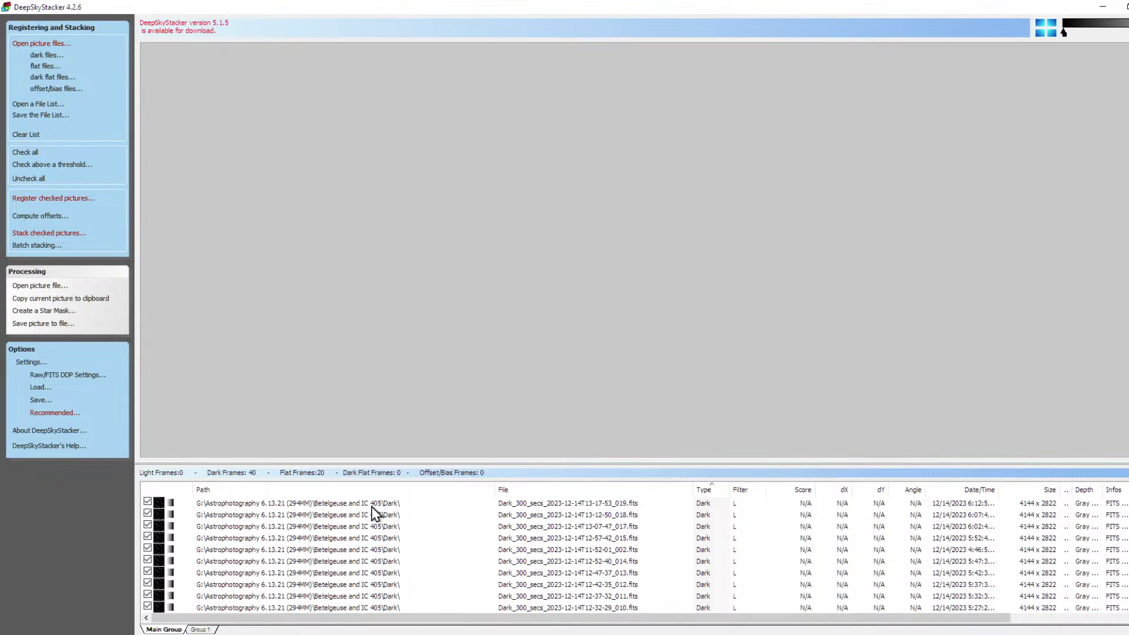
pyautogui.scroll(-10, 253, 520)
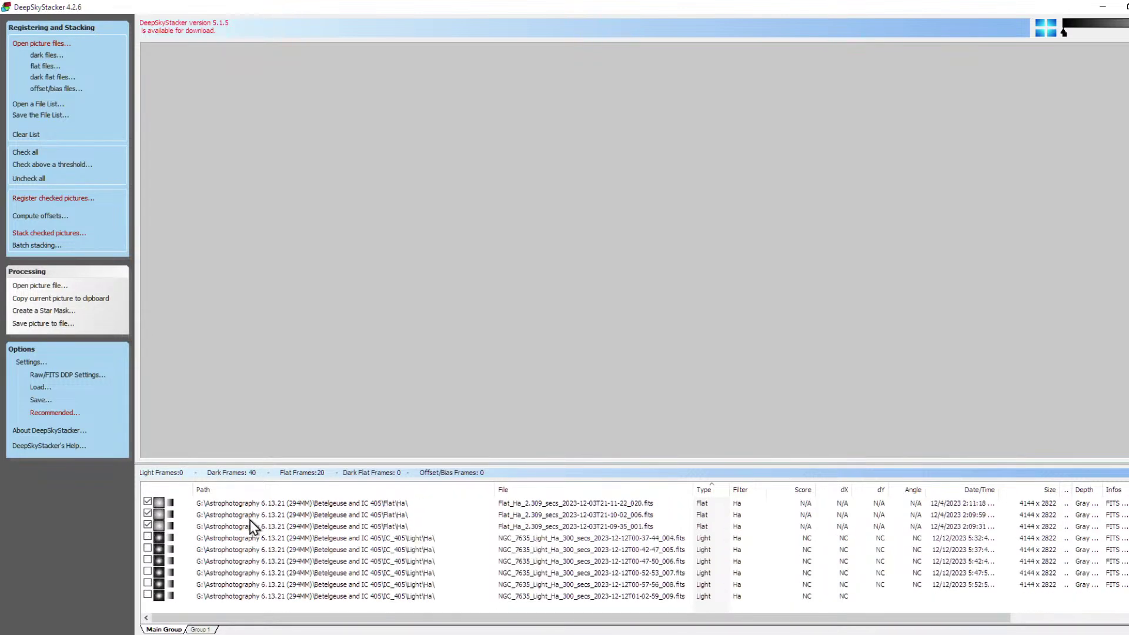
pyautogui.scroll(-10, 252, 521)
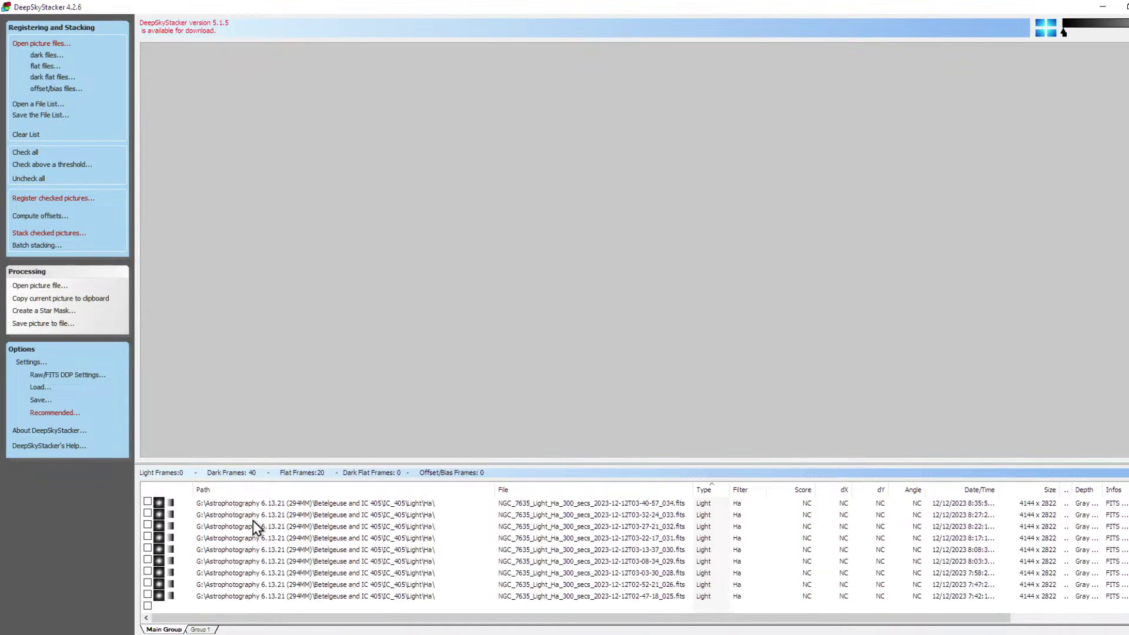
# Check all the NGC_7635 Ha 300-second light frames in the Main Group so they are included in the stack
pyautogui.click(208, 600)
pyautogui.scroll(-5, 224, 579)
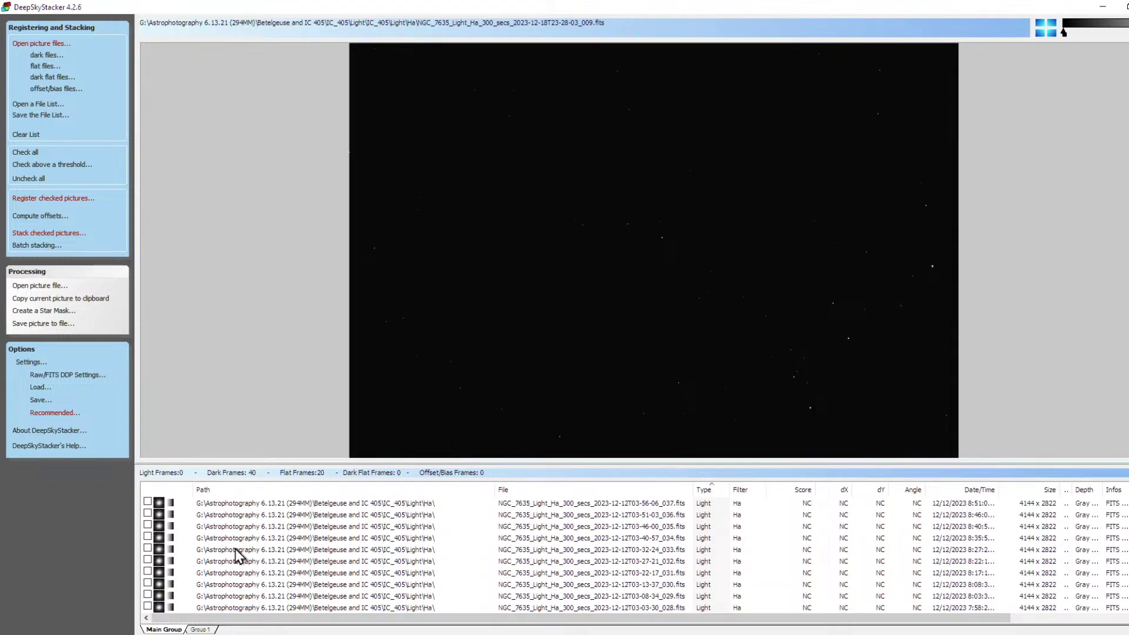
pyautogui.scroll(10, 235, 550)
pyautogui.keyDown('shift'); pyautogui.click(220, 574); pyautogui.keyUp('shift')
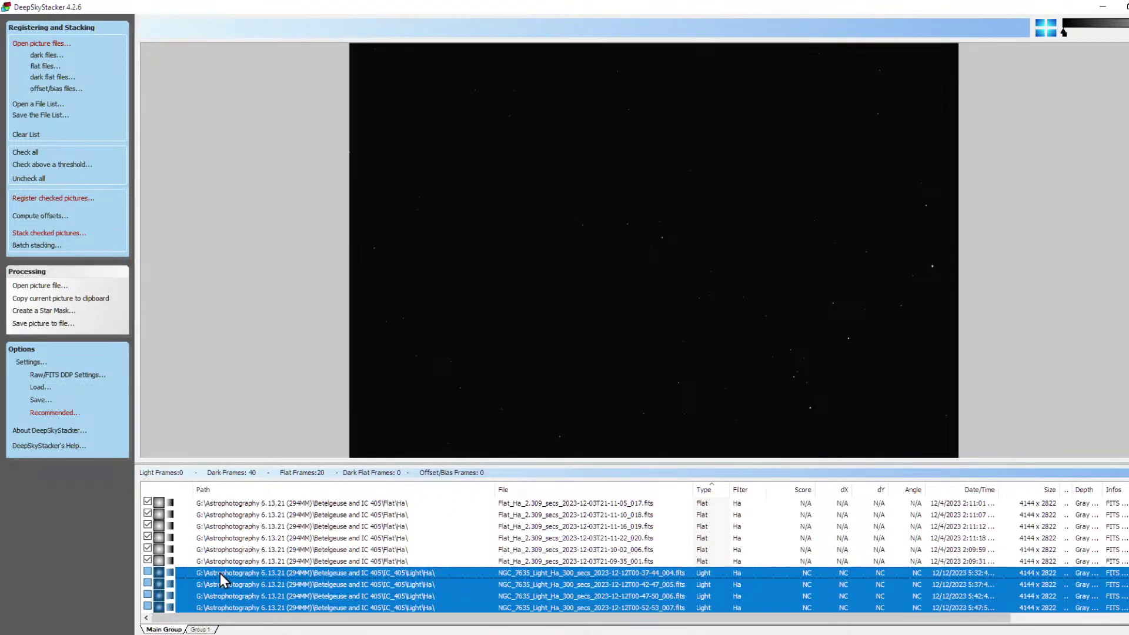
pyautogui.rightClick(220, 573)
pyautogui.click(320, 407)
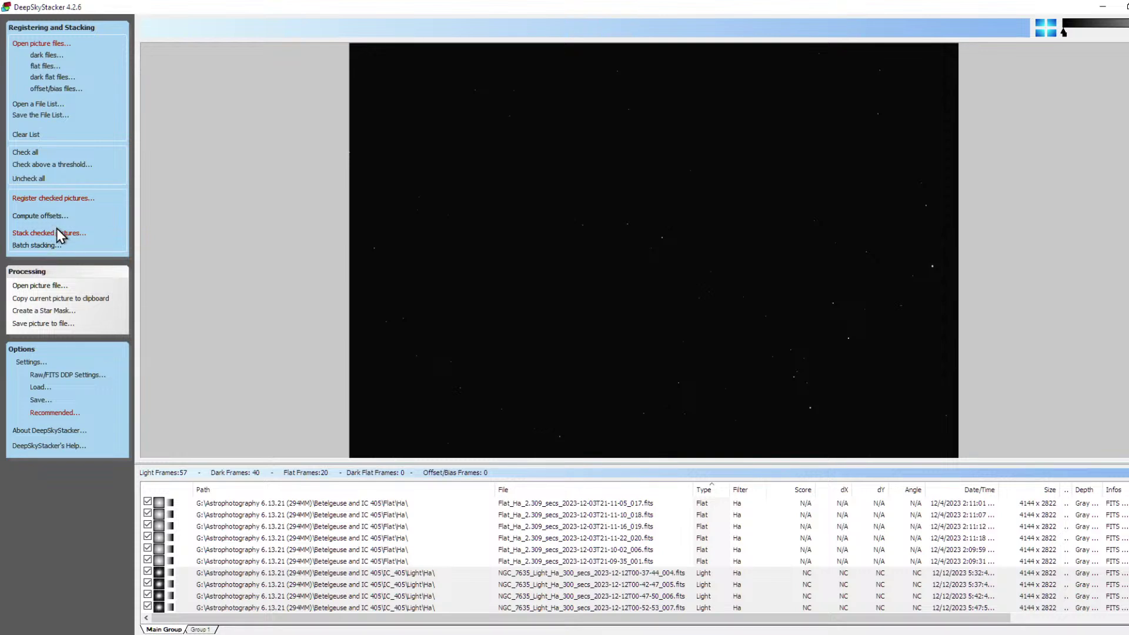
# Set the star detection threshold for registering the checked pictures to 26 %, computing the number of detected stars at different thresholds
pyautogui.click(77, 198)
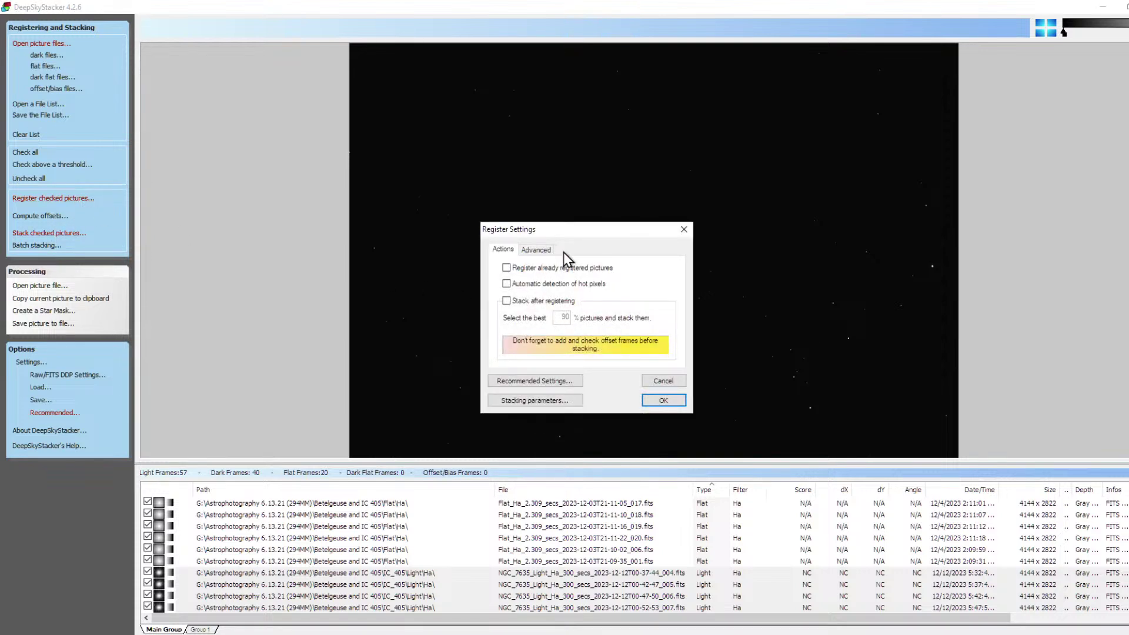
pyautogui.click(658, 384)
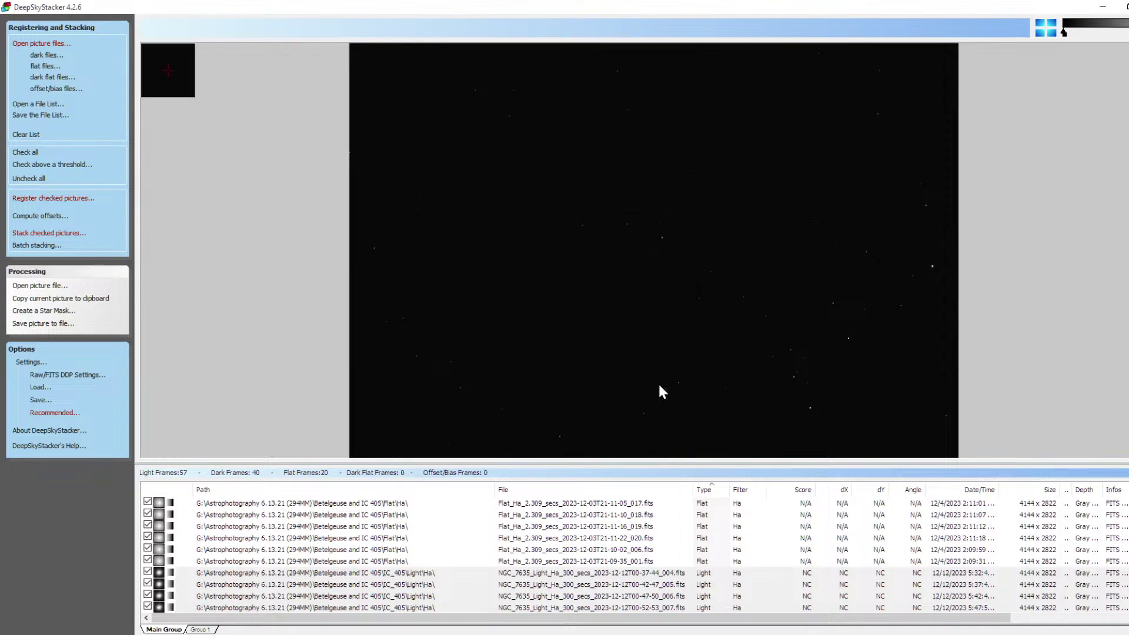
pyautogui.click(53, 198)
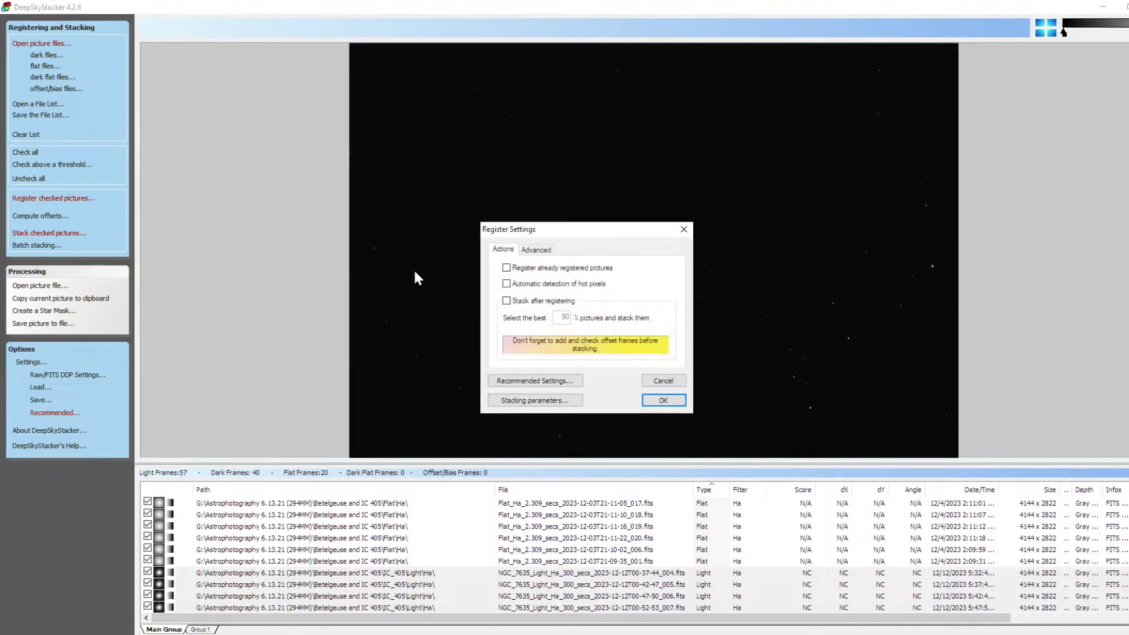
pyautogui.click(532, 250)
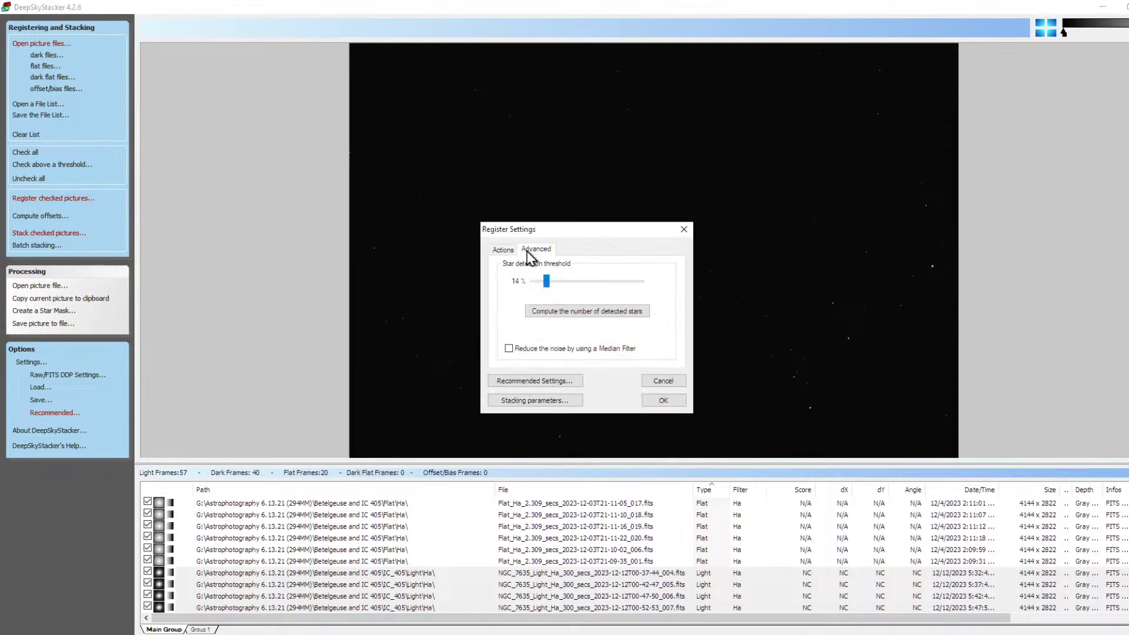
pyautogui.click(550, 316)
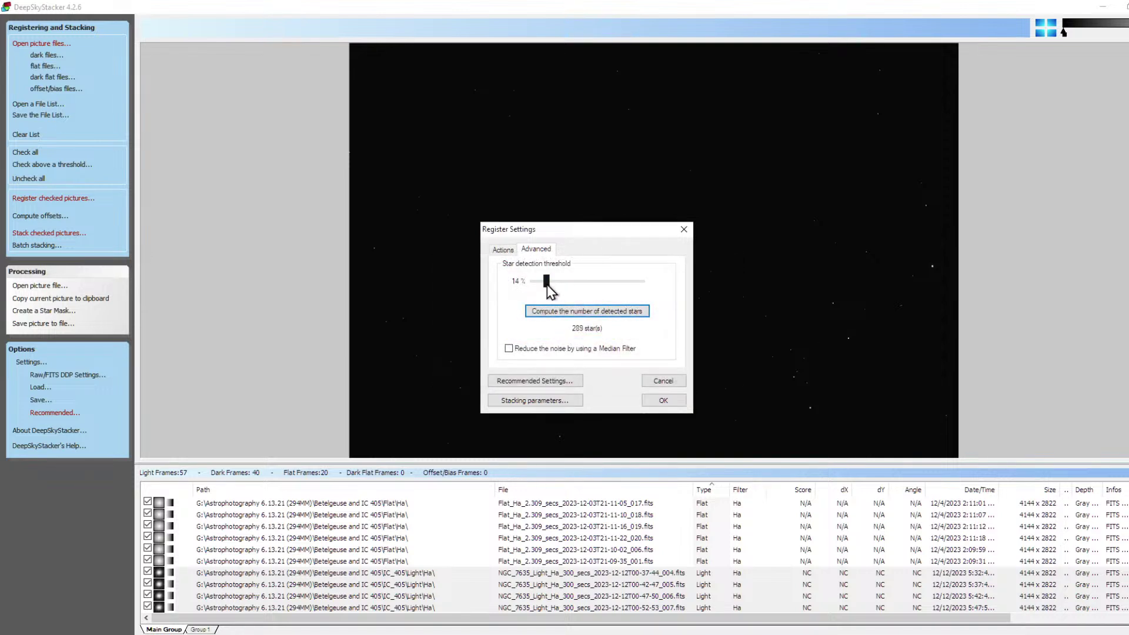
pyautogui.moveTo(547, 282); pyautogui.dragTo(537, 282)
pyautogui.click(546, 311)
pyautogui.moveTo(537, 281); pyautogui.dragTo(551, 283)
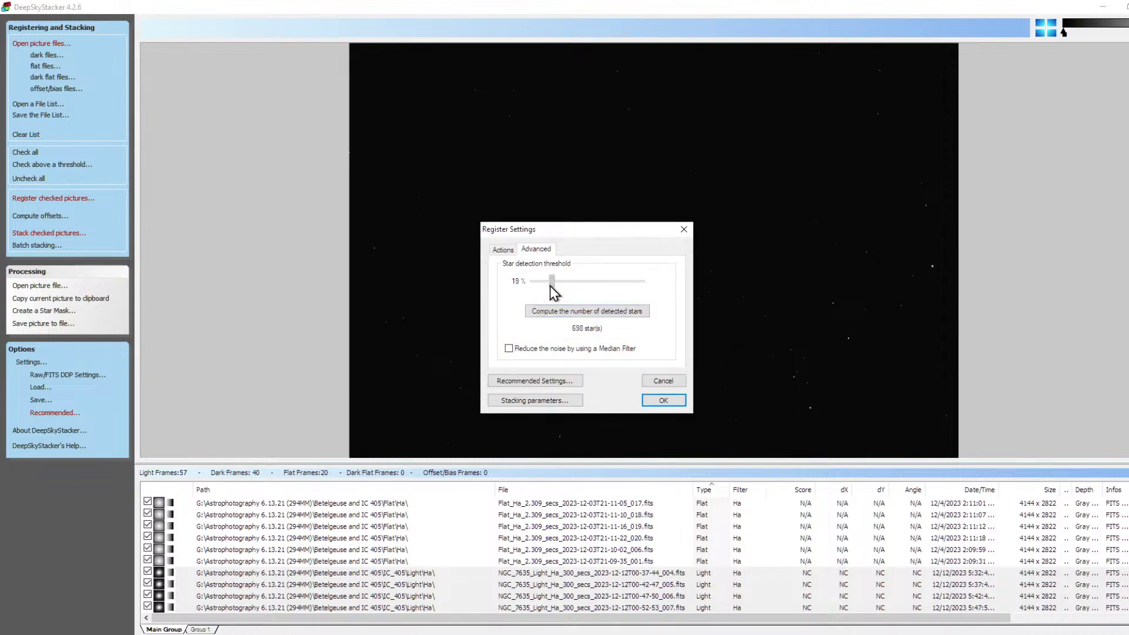
pyautogui.click(545, 311)
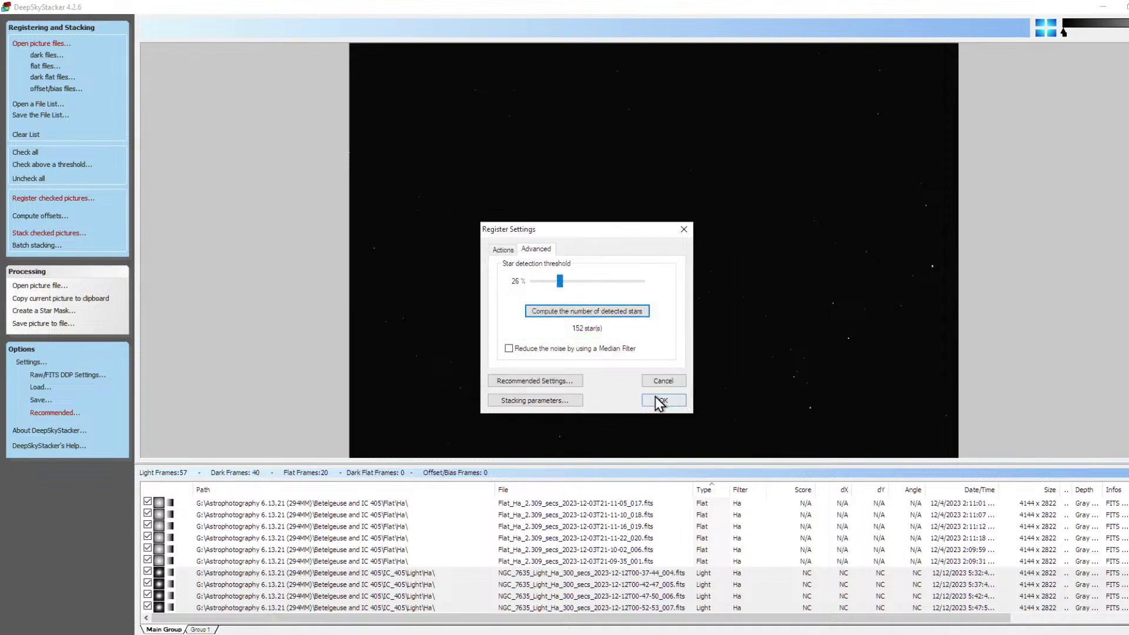
# Include already registered pictures in the registration, check the recommended settings and start registering the checked frames
pyautogui.click(503, 249)
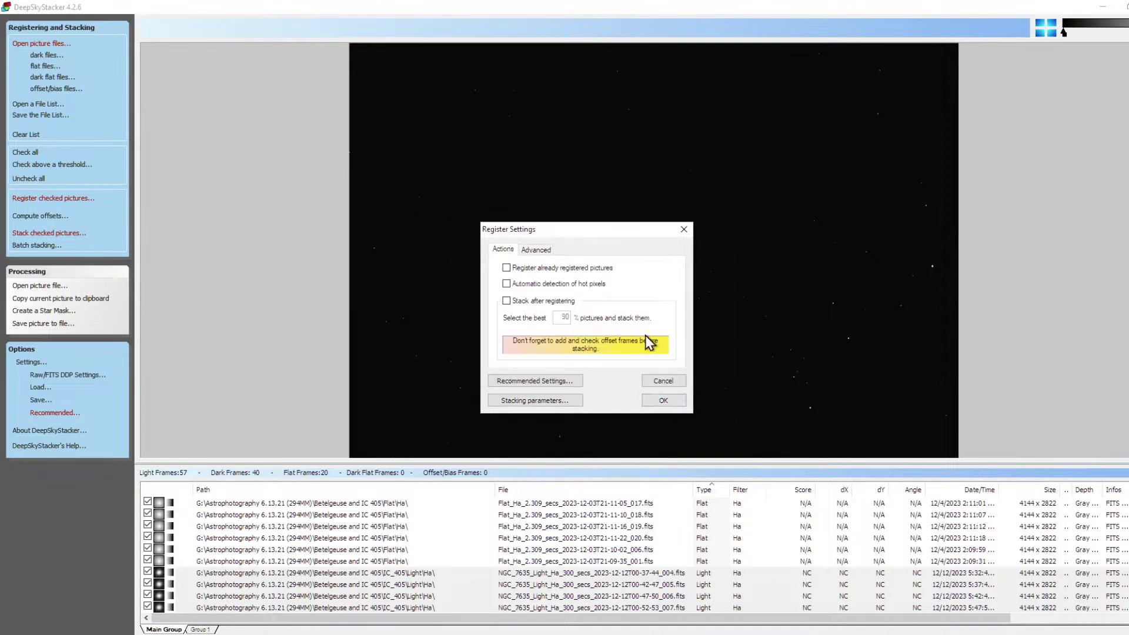
pyautogui.click(505, 268)
pyautogui.click(522, 382)
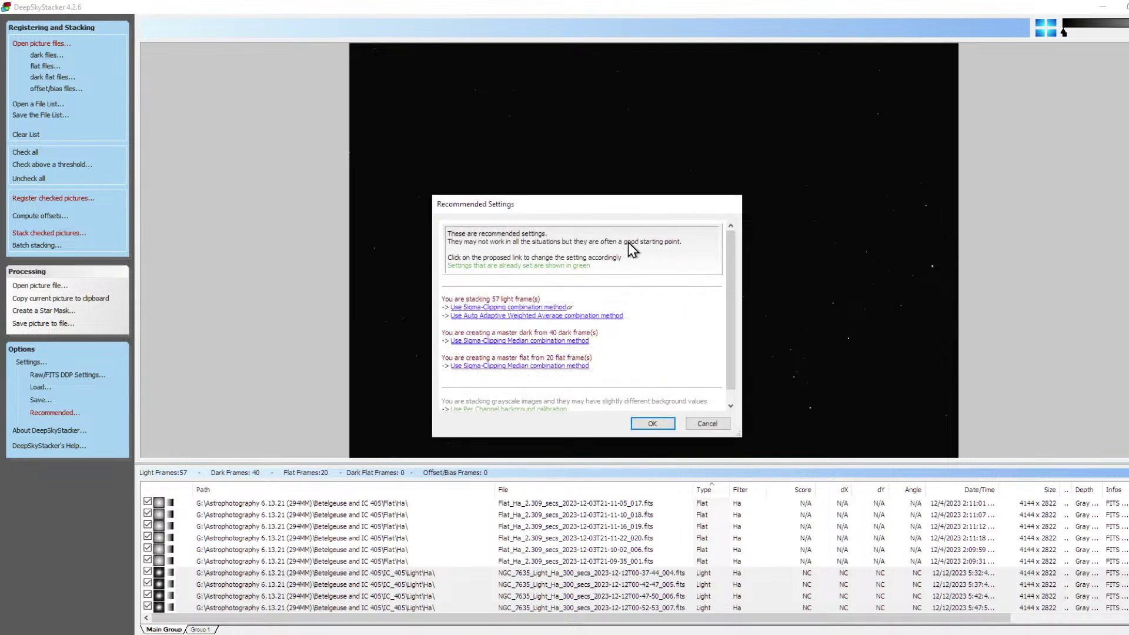
pyautogui.click(663, 423)
pyautogui.click(662, 401)
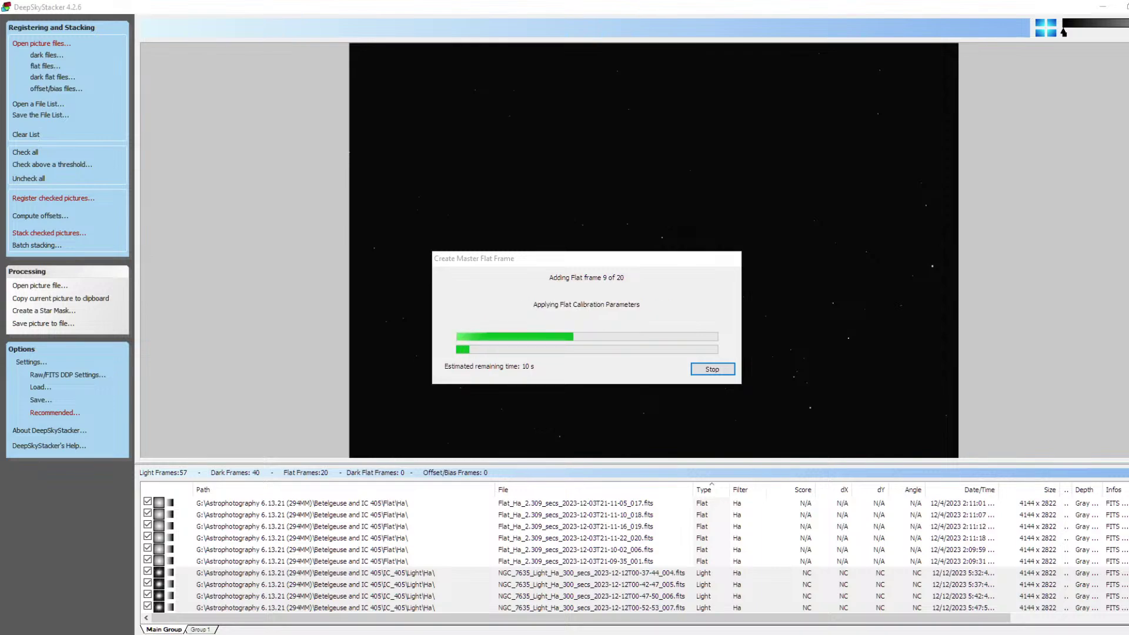
# In ASIFitsView, check the CCD temperature in the FITS header of Dark_300_secs_2023-12-14T11-46-58_001.fits, and put the viewer away
pyautogui.moveTo(1128, 214); pyautogui.dragTo(1025, 224)
pyautogui.doubleClick(1027, 224)
pyautogui.rightClick(608, 254)
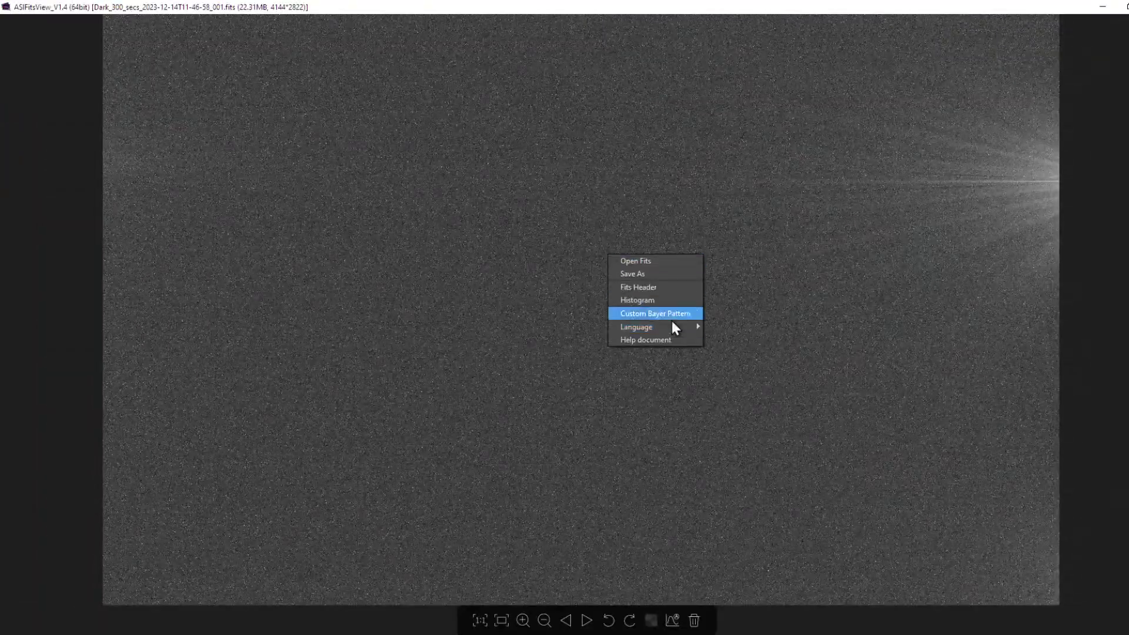
pyautogui.click(673, 288)
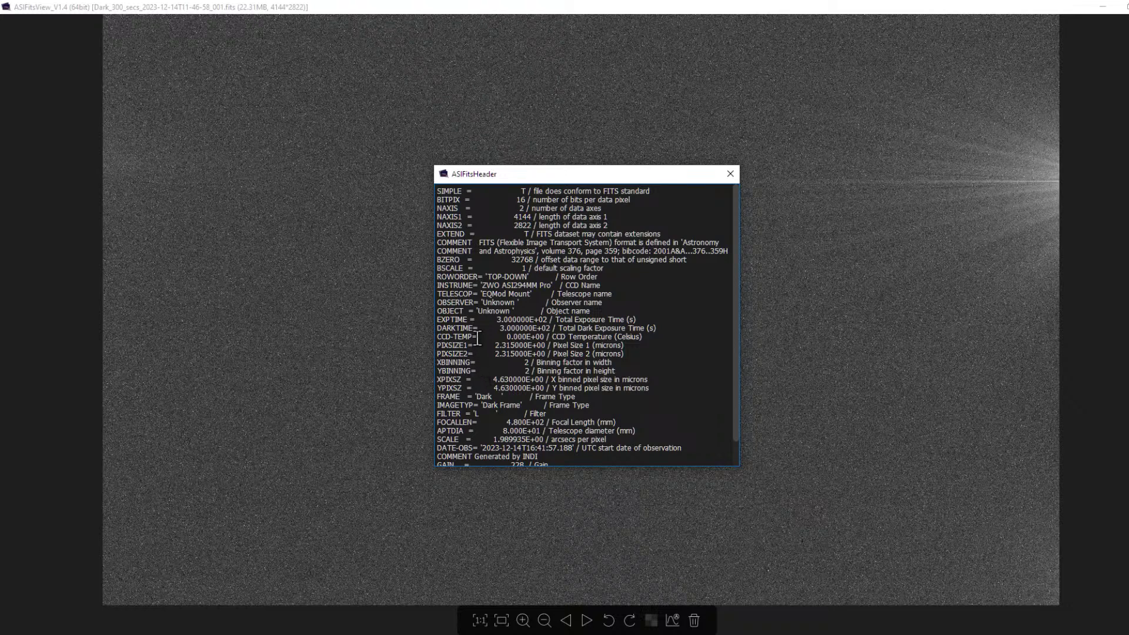
pyautogui.moveTo(487, 337); pyautogui.dragTo(653, 338)
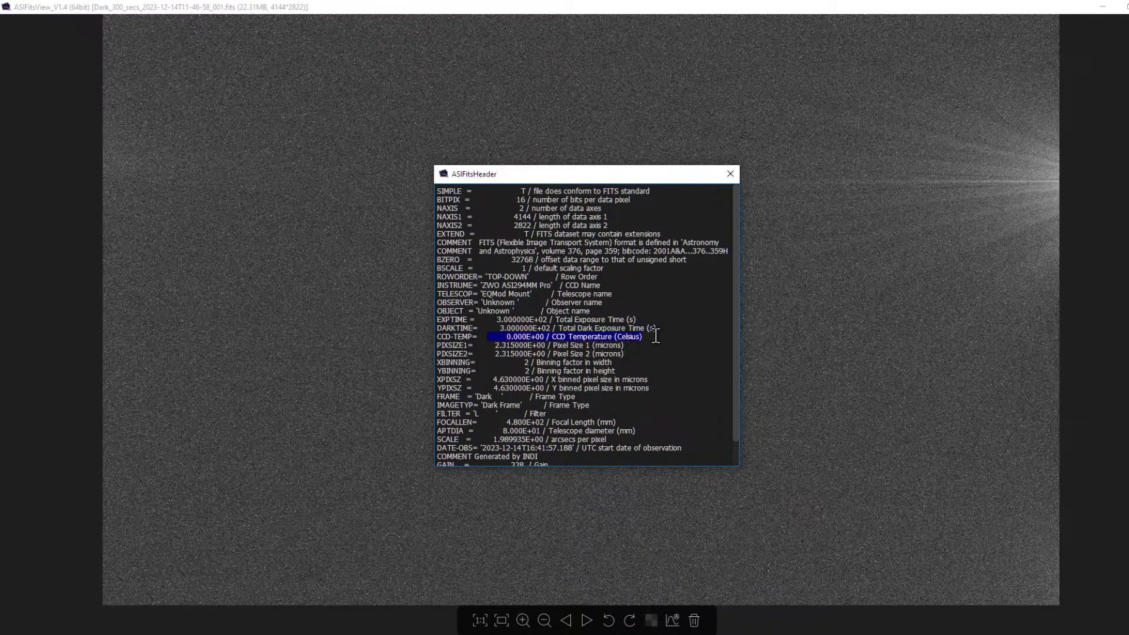
pyautogui.click(730, 174)
pyautogui.click(1102, 6)
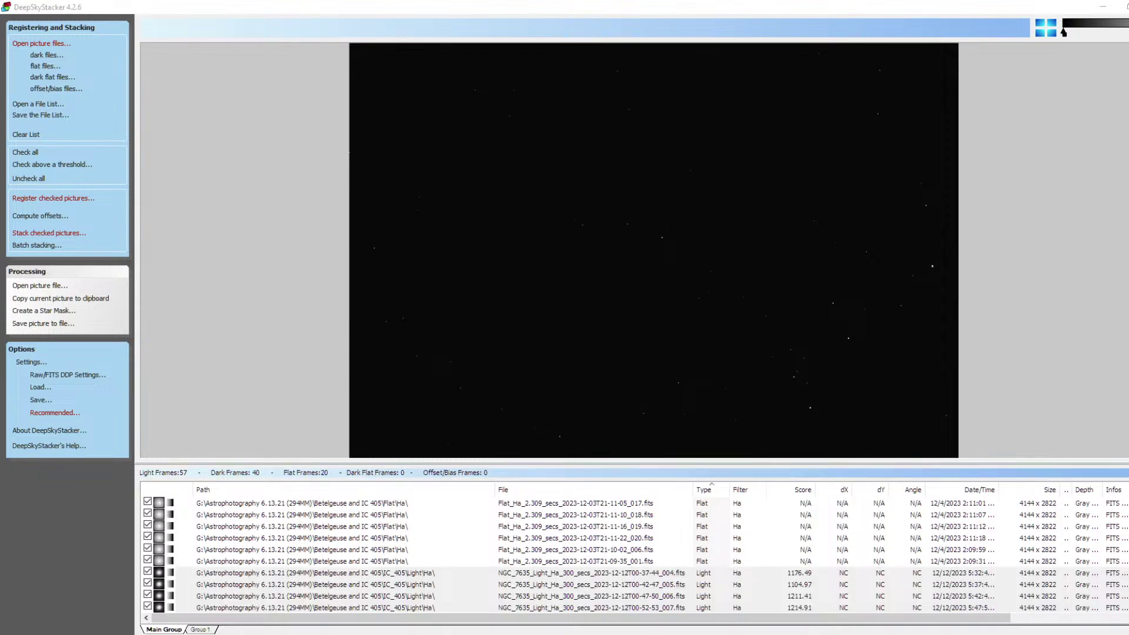
# Review the stacking steps for the checked pictures and set the light frames' stacking mode to Kappa-Sigma clipping
pyautogui.click(27, 234)
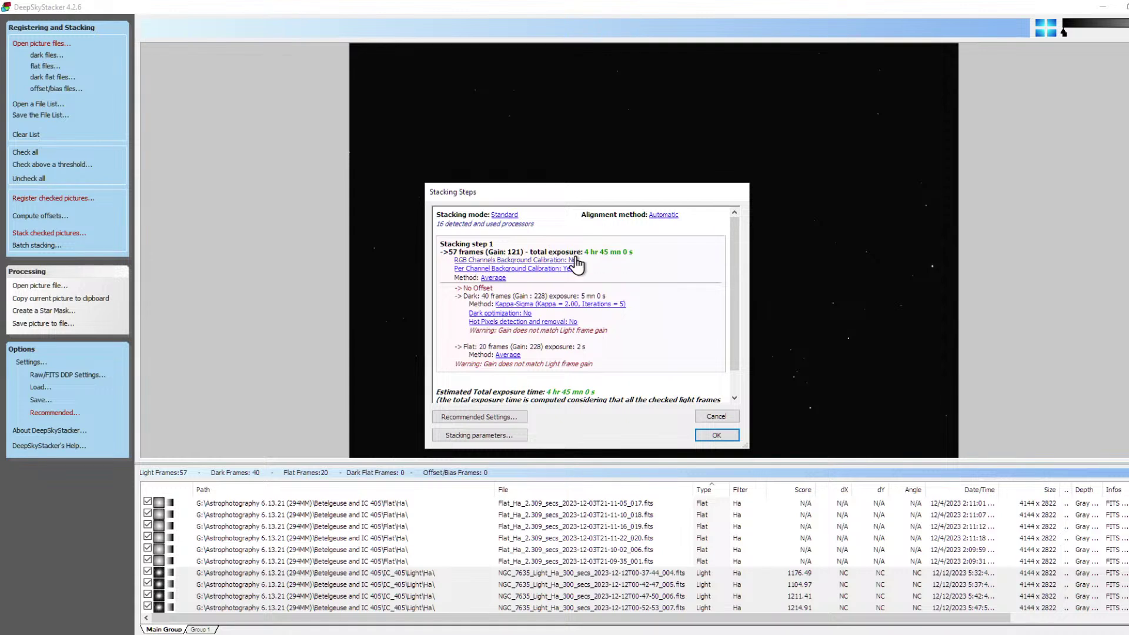
pyautogui.scroll(-3, 659, 277)
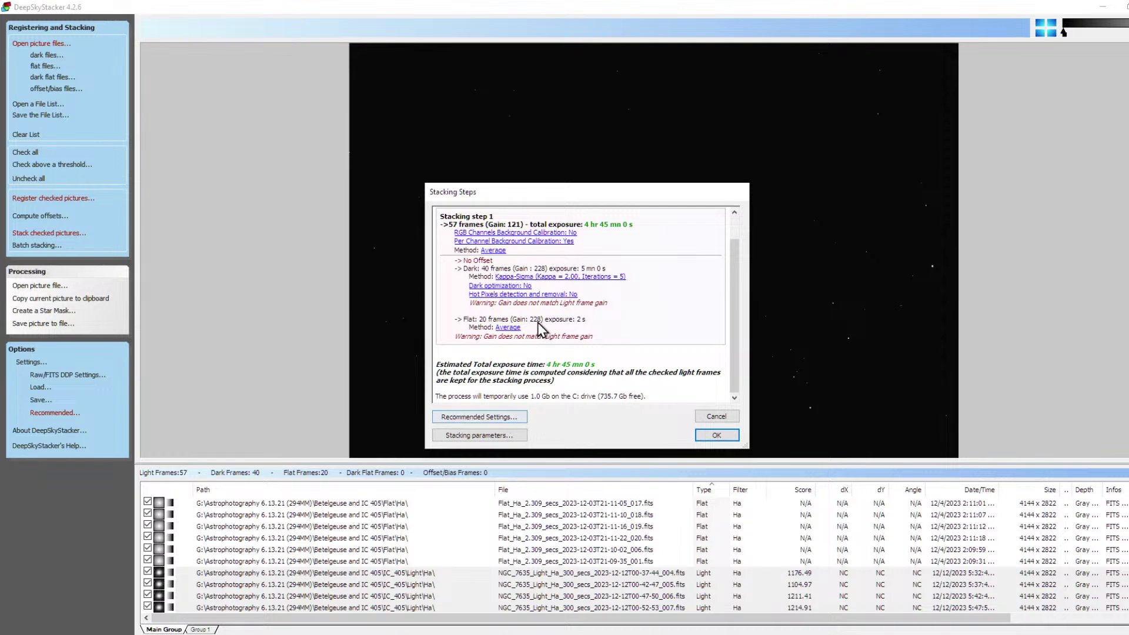
pyautogui.scroll(3, 541, 326)
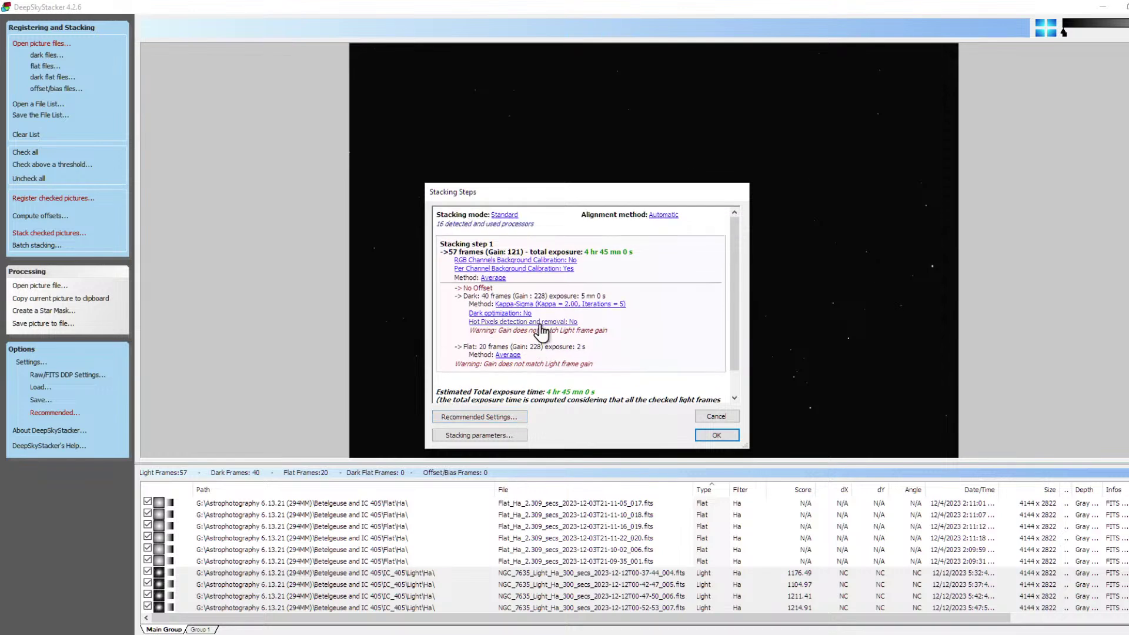
pyautogui.click(503, 436)
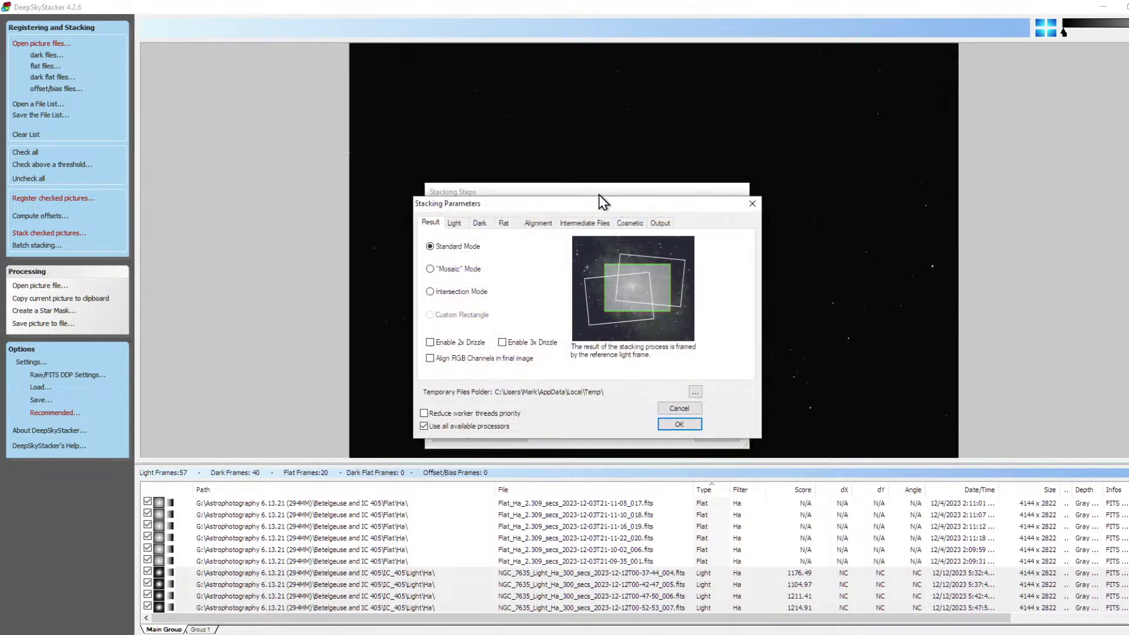
pyautogui.click(456, 226)
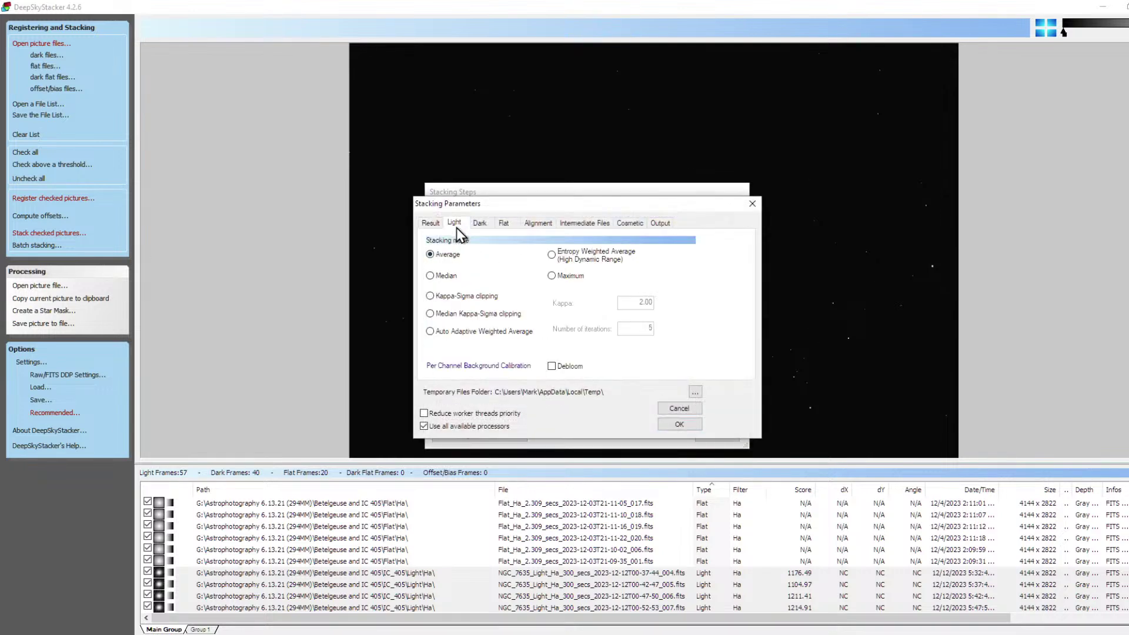
pyautogui.click(457, 296)
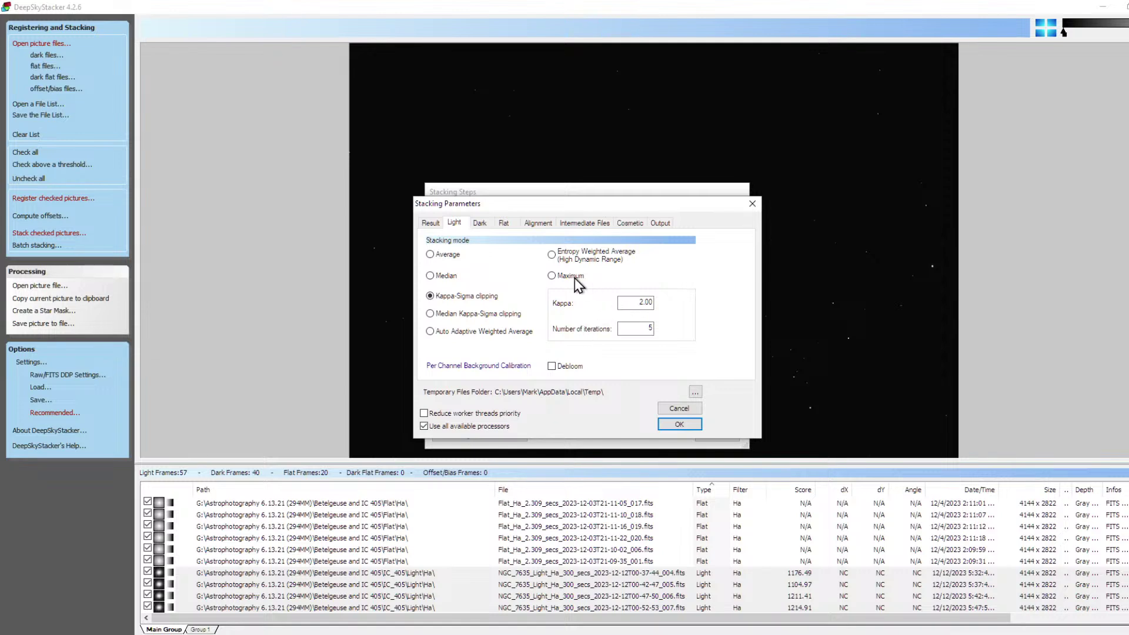
# Check the dark and flat stacking parameters, accept the settings and start stacking the checked Ha frames
pyautogui.click(482, 222)
pyautogui.click(450, 226)
pyautogui.click(503, 224)
pyautogui.click(453, 224)
pyautogui.click(671, 423)
pyautogui.click(716, 437)
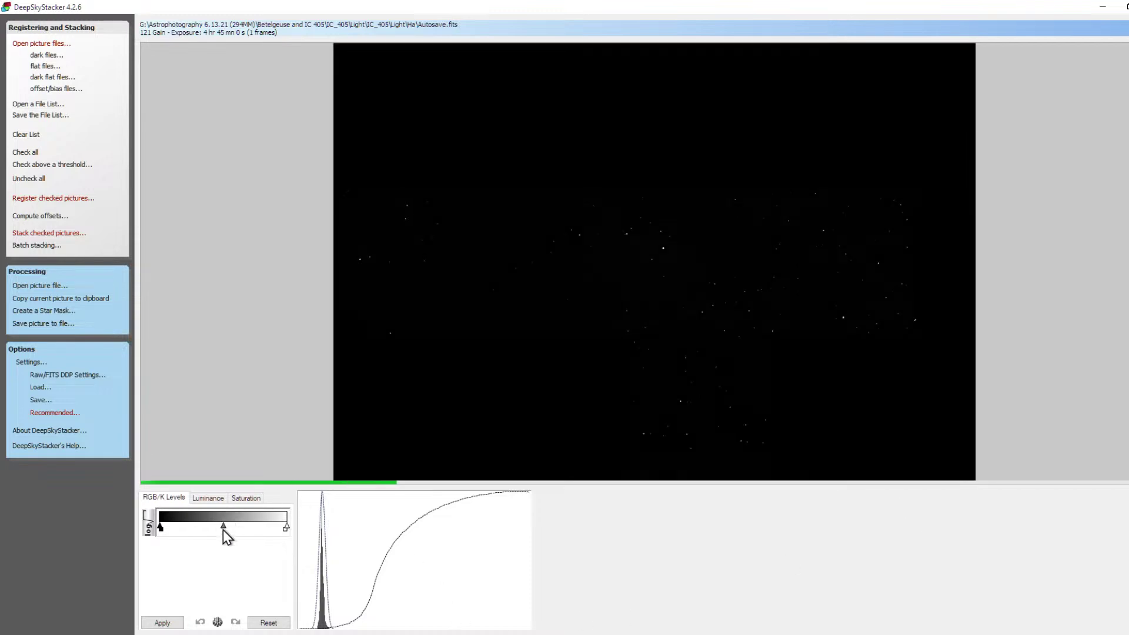
# Shift the RGB/K midtone level of the stacked Autosave.fits image toward the highlights and apply it
pyautogui.moveTo(224, 530); pyautogui.dragTo(240, 528)
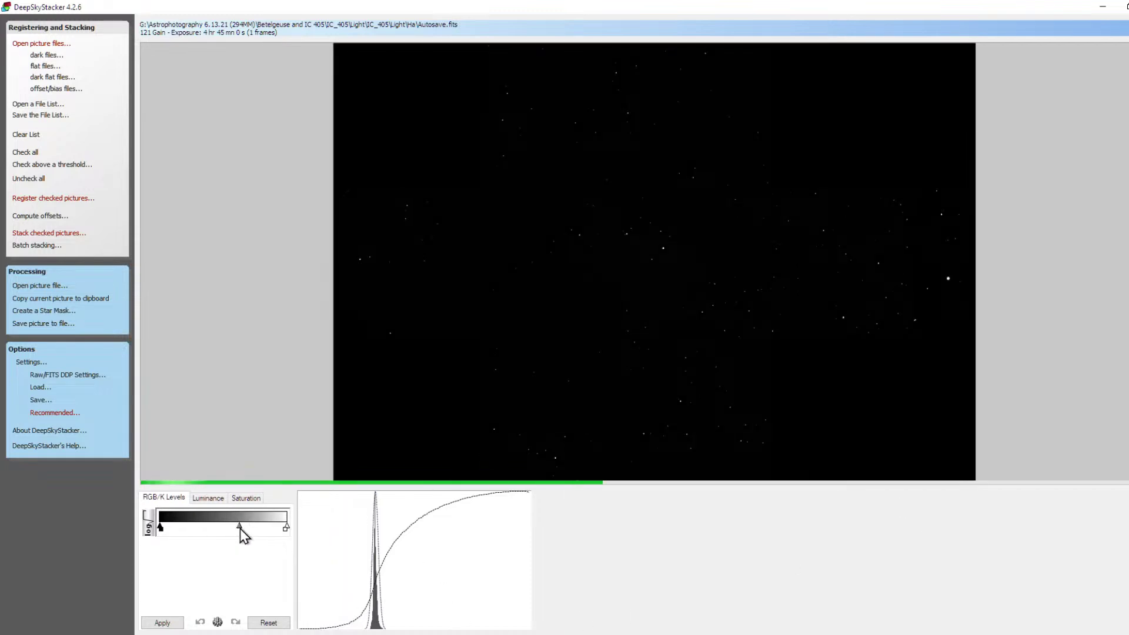
pyautogui.click(175, 625)
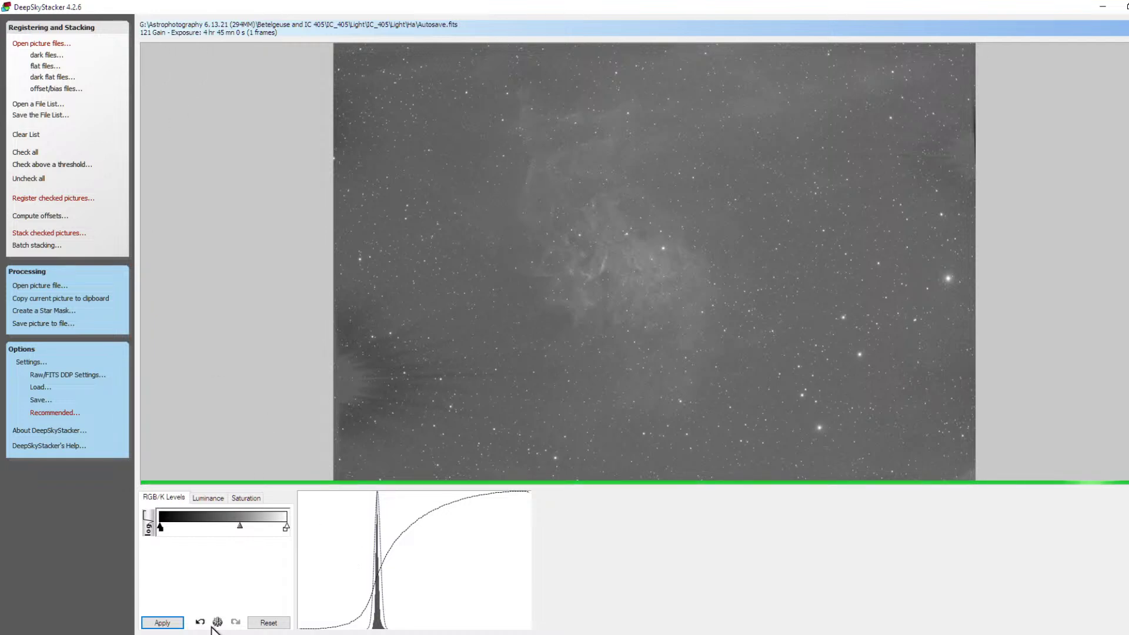
# Review the Ha light, flat and dark frames in the Main Group file list, including their scores, angles, dates and exposures
pyautogui.click(50, 44)
pyautogui.click(890, 418)
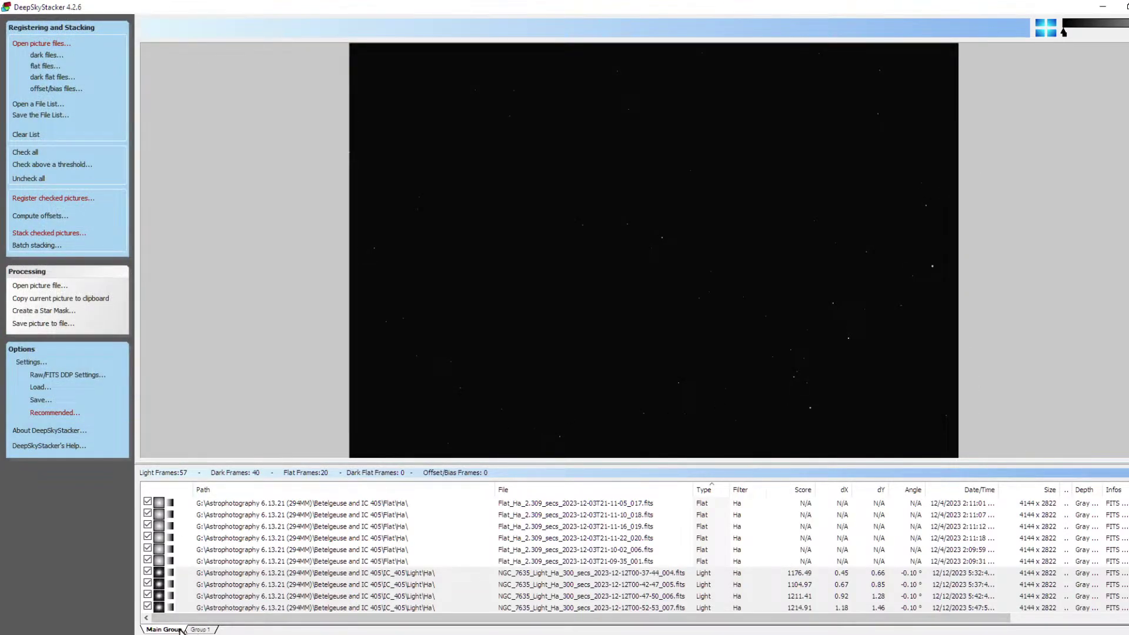
pyautogui.moveTo(609, 620); pyautogui.dragTo(746, 620)
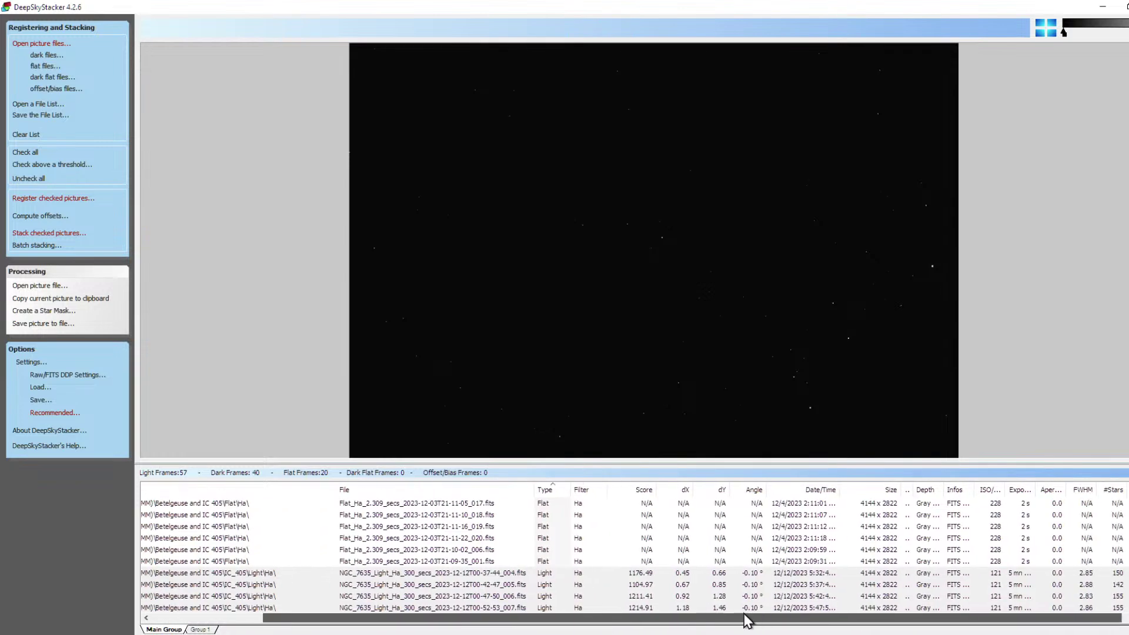
pyautogui.scroll(-5, 825, 549)
pyautogui.scroll(-10, 822, 546)
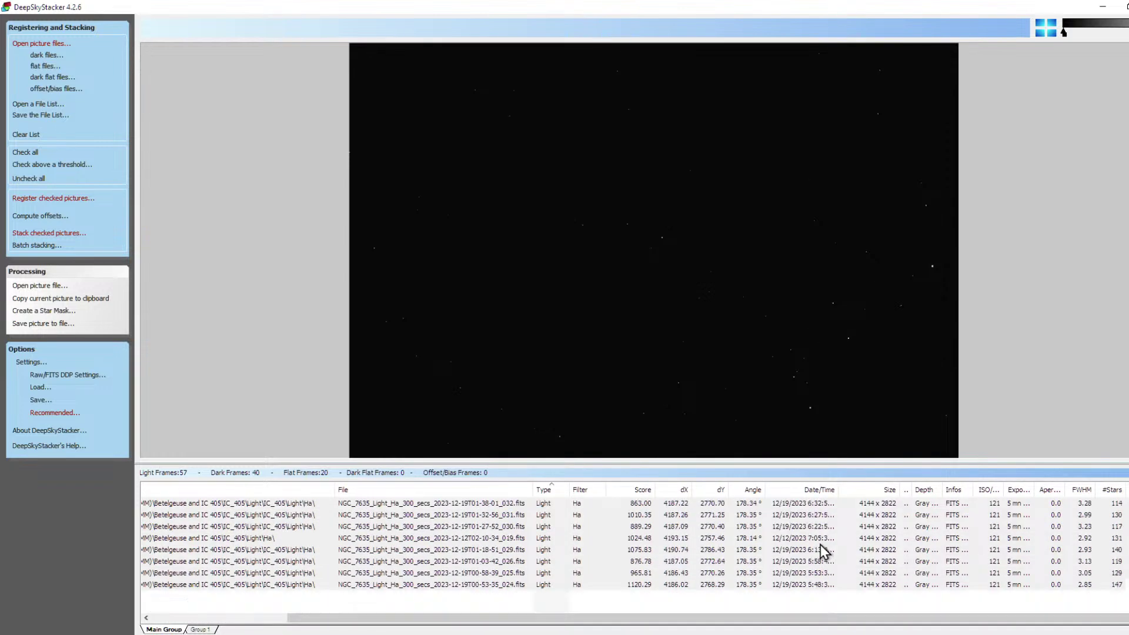
pyautogui.scroll(-5, 819, 549)
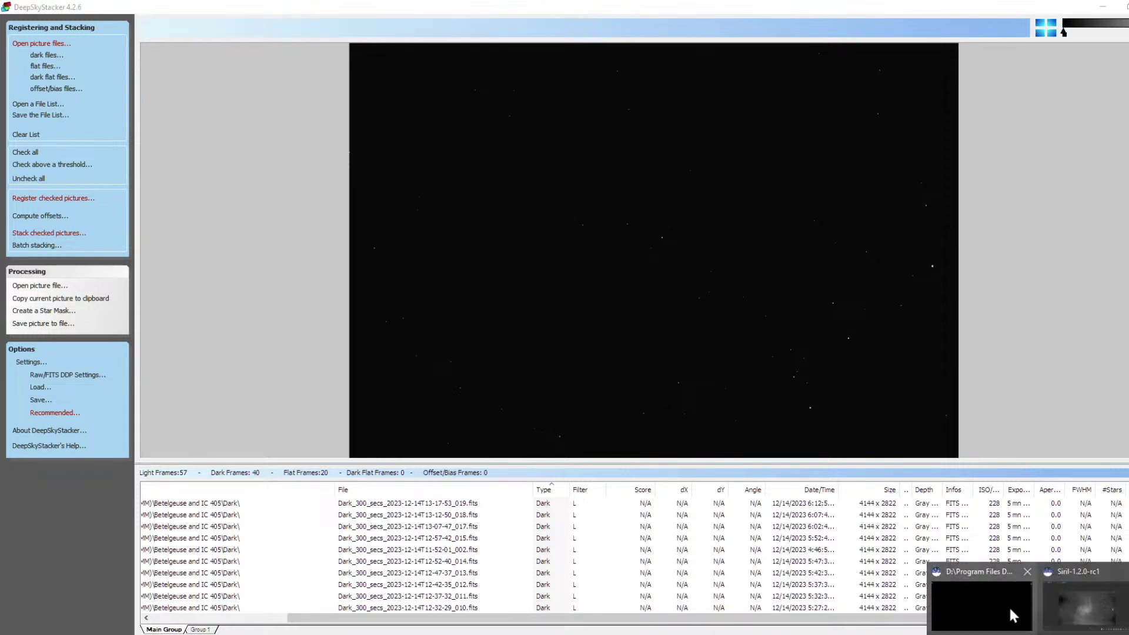
# Switch to Siril, open RGB Compositing from the Ha image, and show the unsaved composite in its RGB channel view
pyautogui.click(1078, 609)
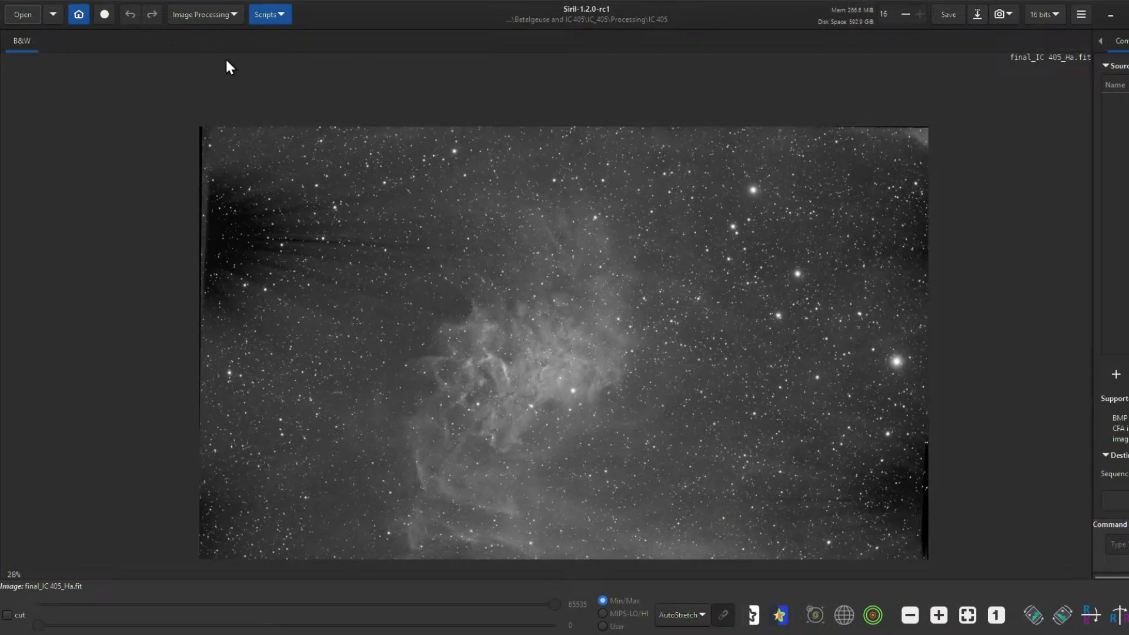
pyautogui.click(232, 14)
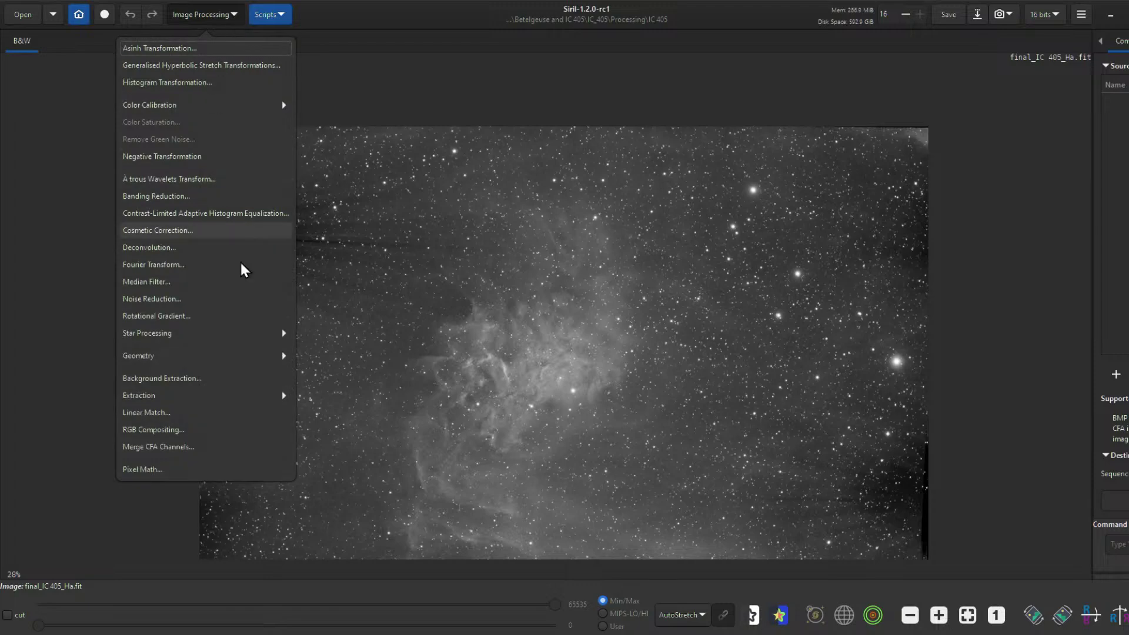
pyautogui.click(218, 433)
pyautogui.moveTo(662, 194); pyautogui.dragTo(1128, 188)
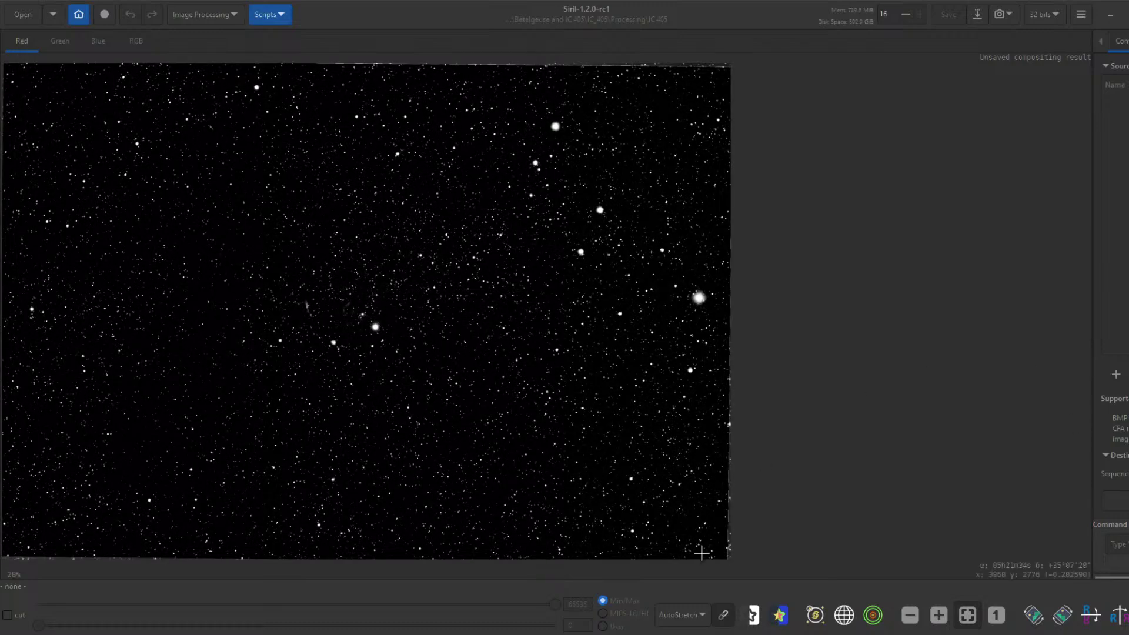
pyautogui.click(699, 619)
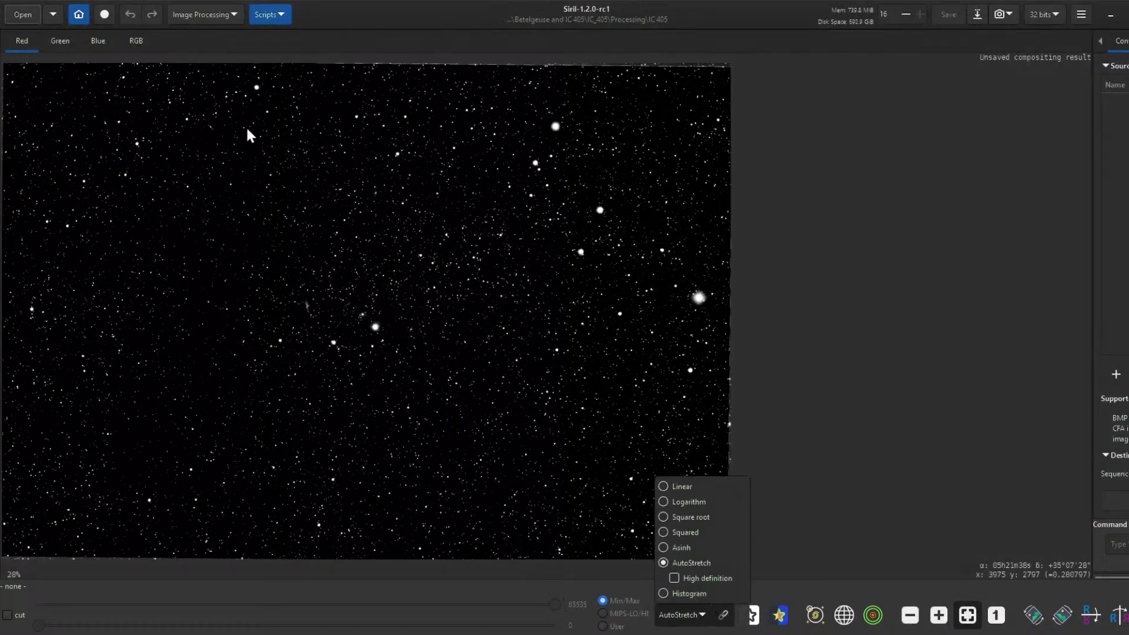
pyautogui.click(143, 40)
pyautogui.click(141, 40)
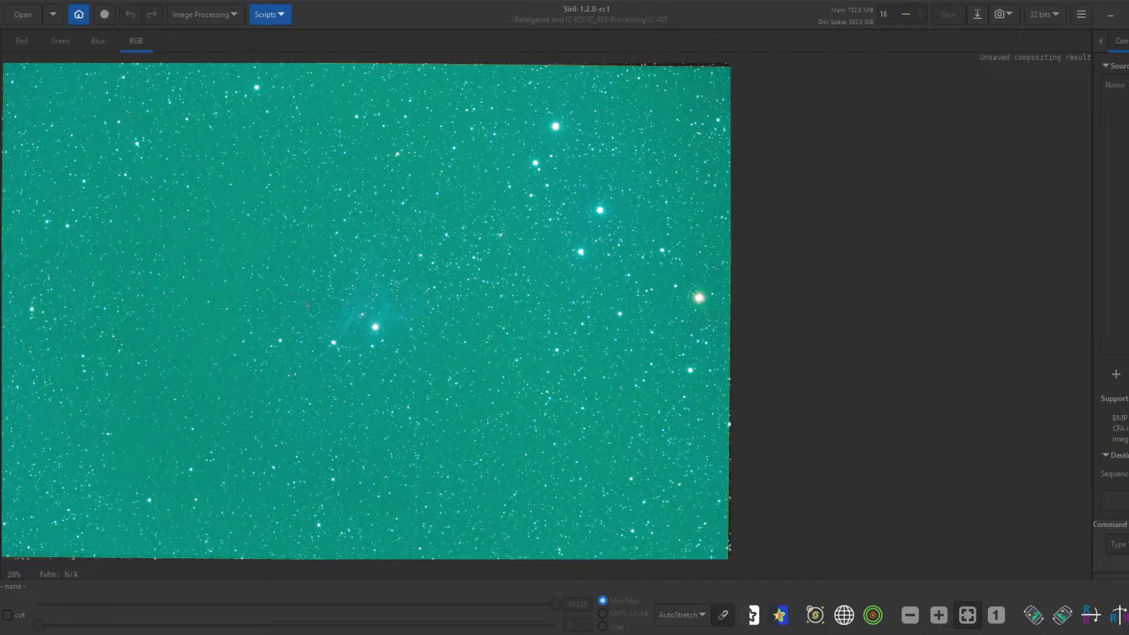
# In Color Calibration, neutralize the background using a 24 × 24 px star-free sky area as the background reference
pyautogui.moveTo(846, 248); pyautogui.dragTo(891, 85)
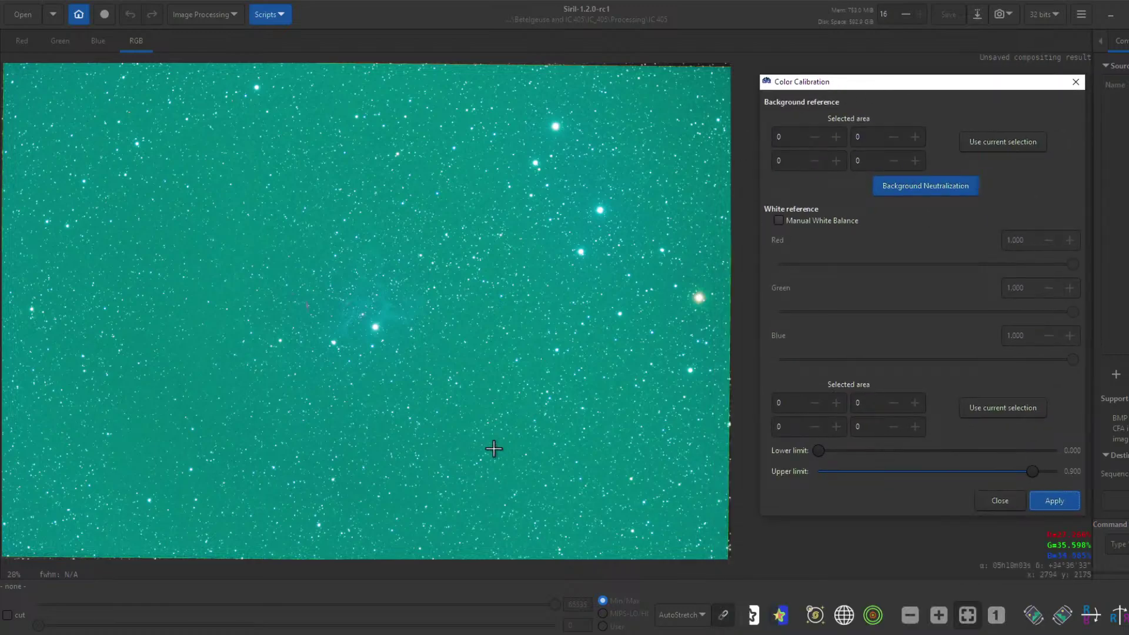
pyautogui.scroll(5, 526, 475)
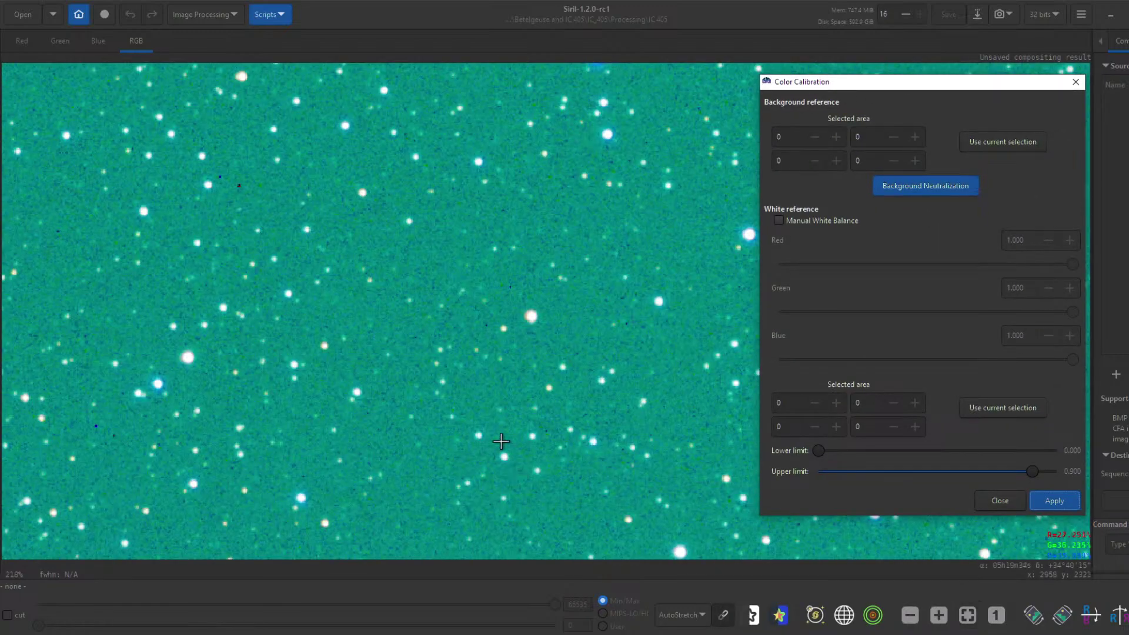
pyautogui.moveTo(468, 374); pyautogui.dragTo(500, 405)
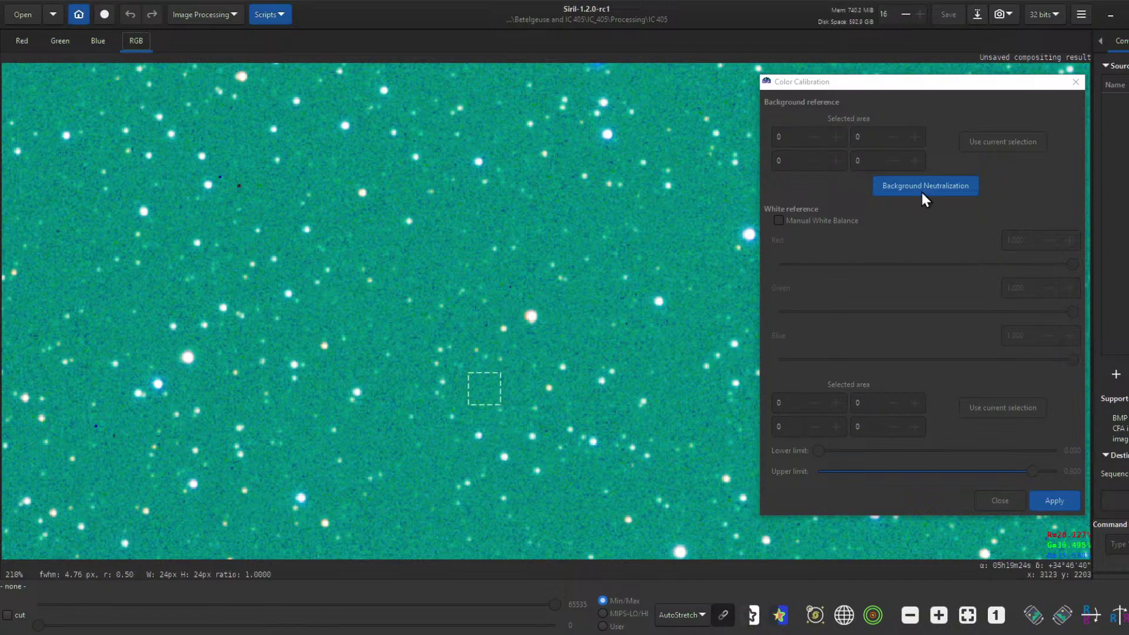
pyautogui.click(976, 143)
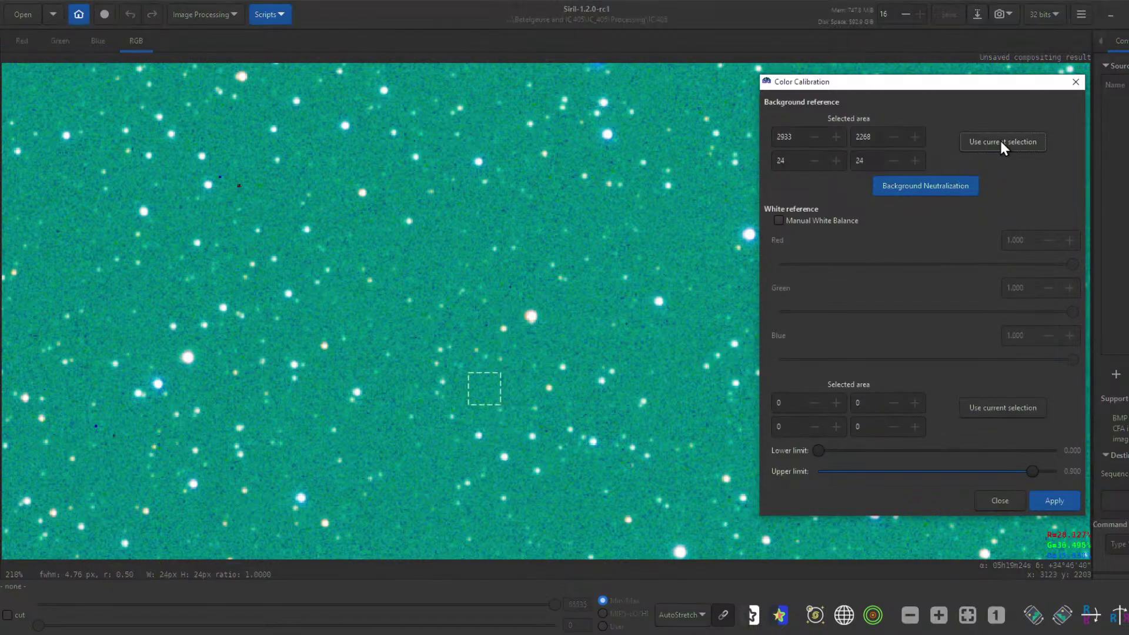
pyautogui.click(942, 186)
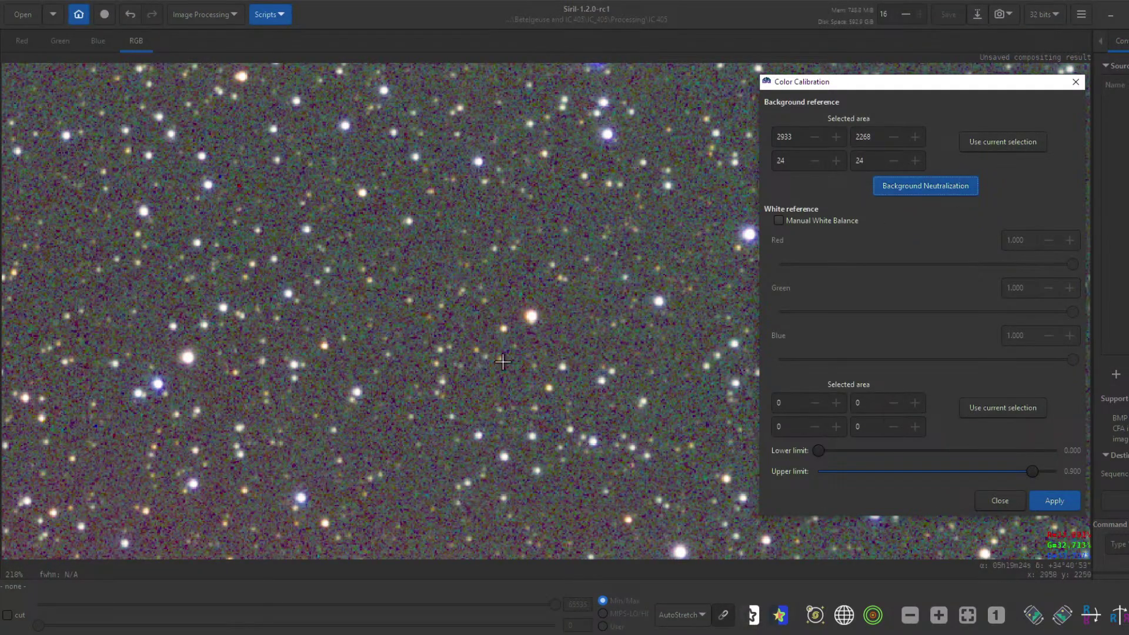
pyautogui.scroll(-5, 503, 347)
pyautogui.scroll(-1, 503, 335)
pyautogui.scroll(1, 436, 279)
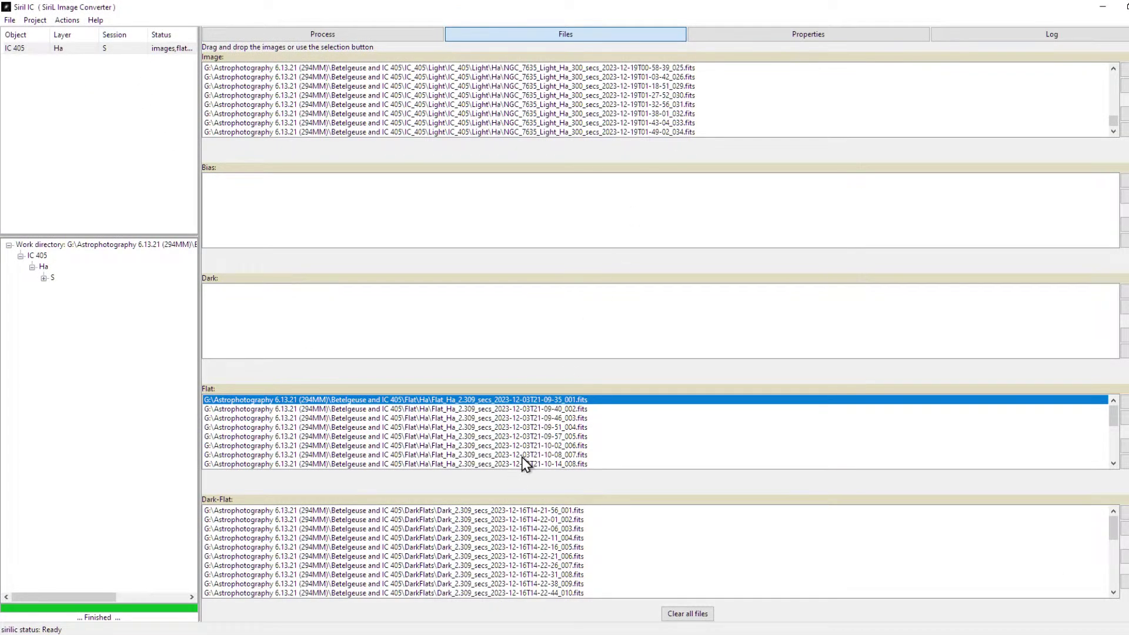
# Review the flat and dark-flat frames loaded for IC 405 in Siril IC, and put its window away
pyautogui.scroll(-3, 568, 425)
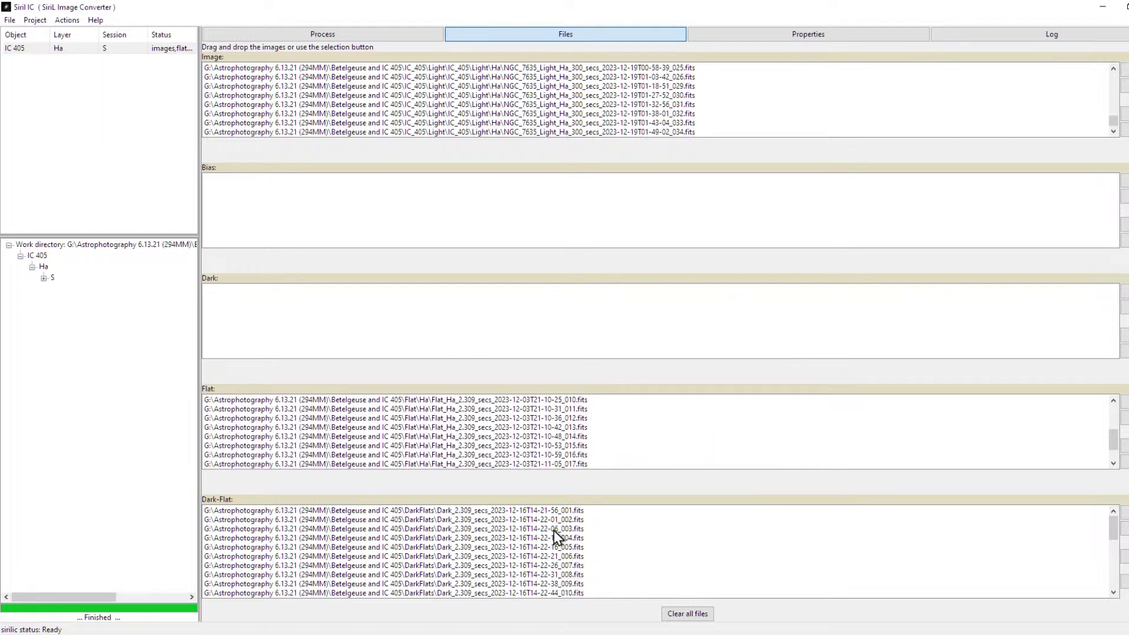
pyautogui.click(1094, 6)
pyautogui.click(1098, 9)
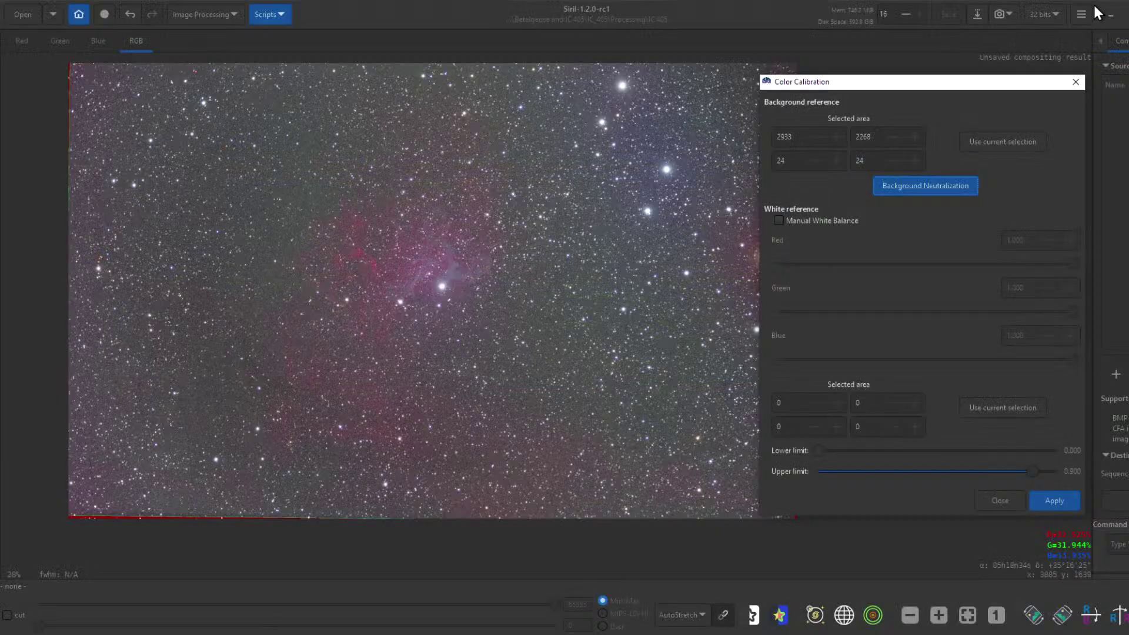
# Try to apply the color calibration without a white reference area, and leave the Color Calibration dialog
pyautogui.click(1056, 501)
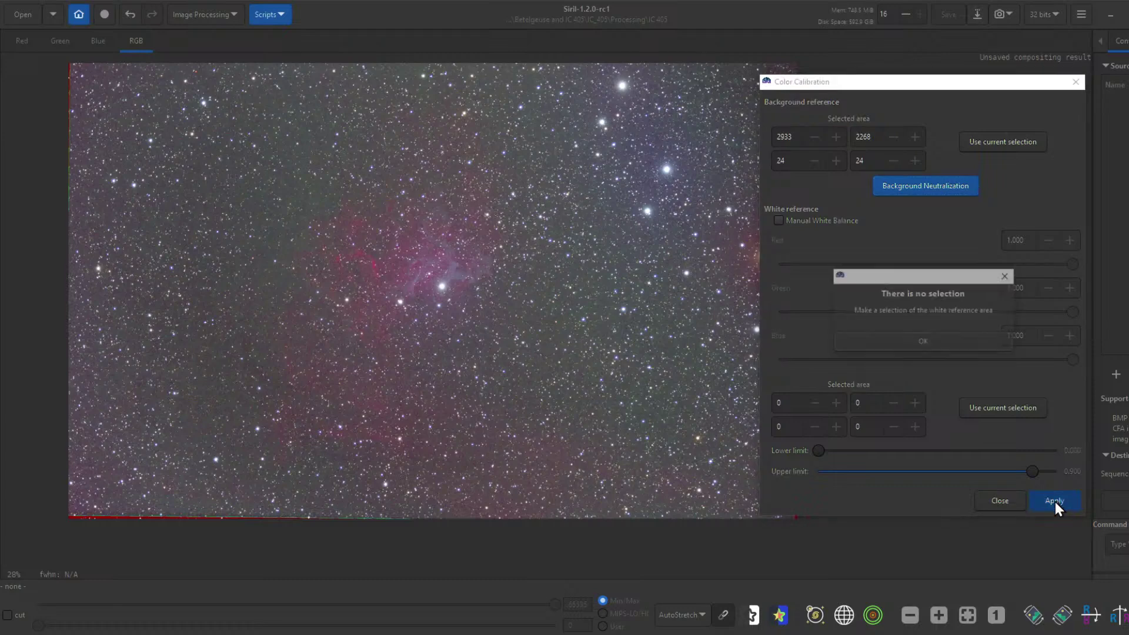
pyautogui.click(947, 344)
pyautogui.click(1076, 81)
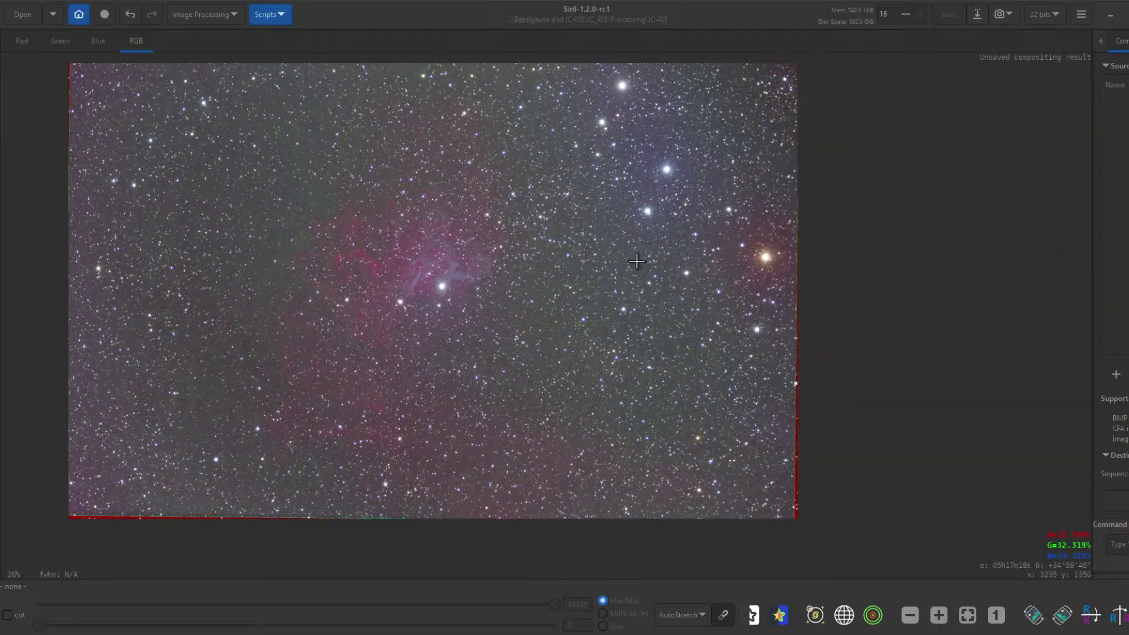
# Crop the RGB composite to a selection of about 4056 × 2551 px that excludes the uneven stacking borders
pyautogui.scroll(3, 588, 268)
pyautogui.scroll(-4, 520, 270)
pyautogui.scroll(2, 421, 259)
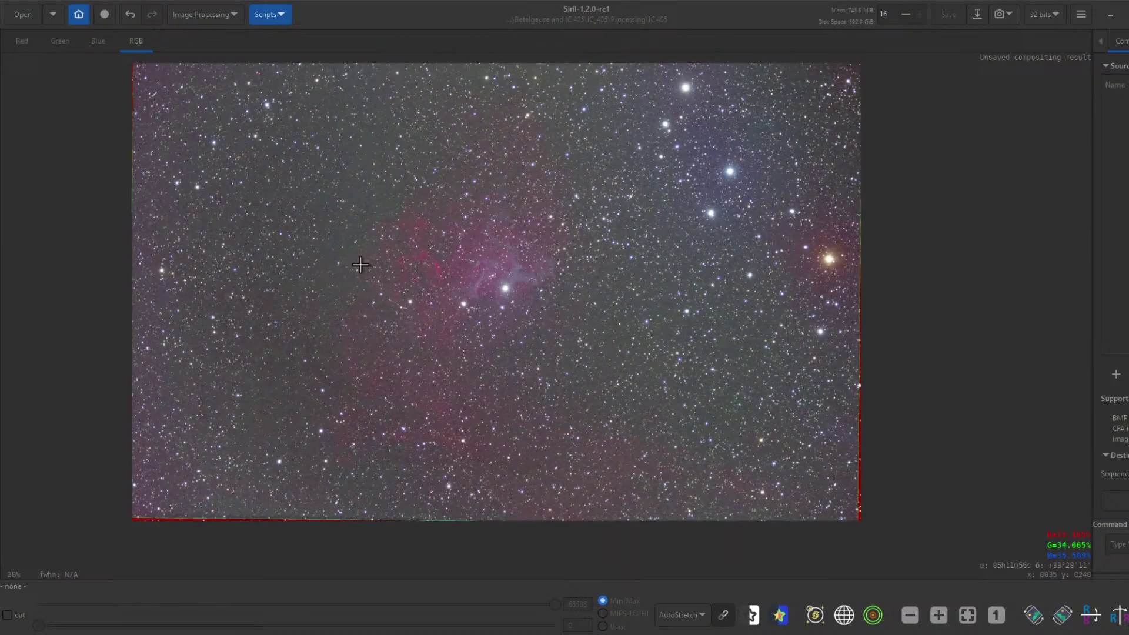
pyautogui.moveTo(139, 64); pyautogui.dragTo(851, 516)
pyautogui.rightClick(695, 311)
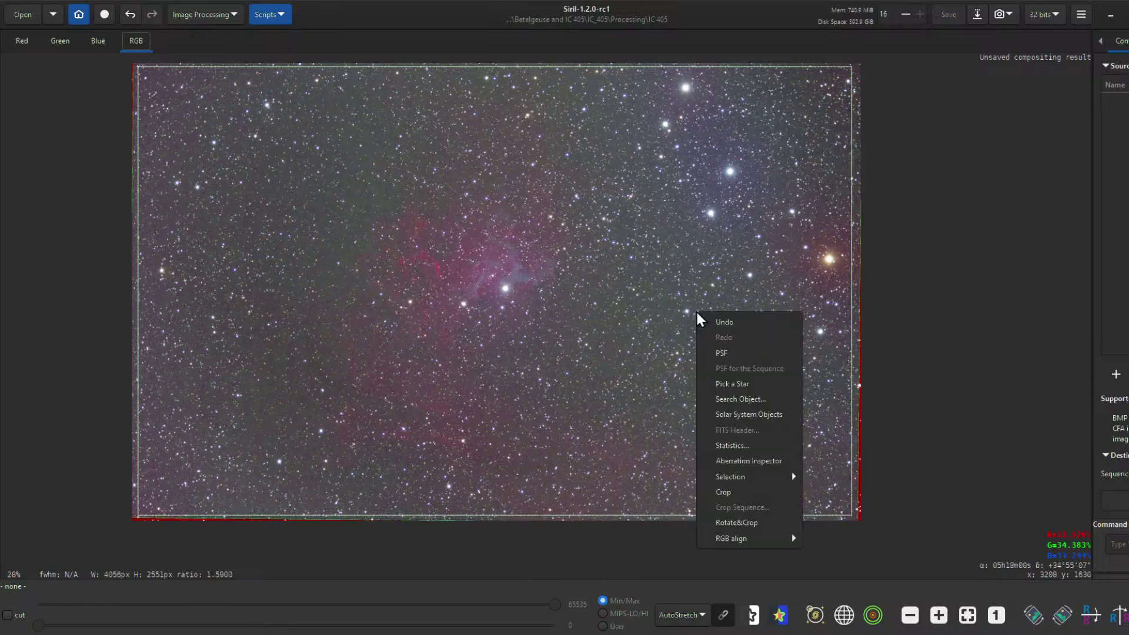
pyautogui.click(751, 493)
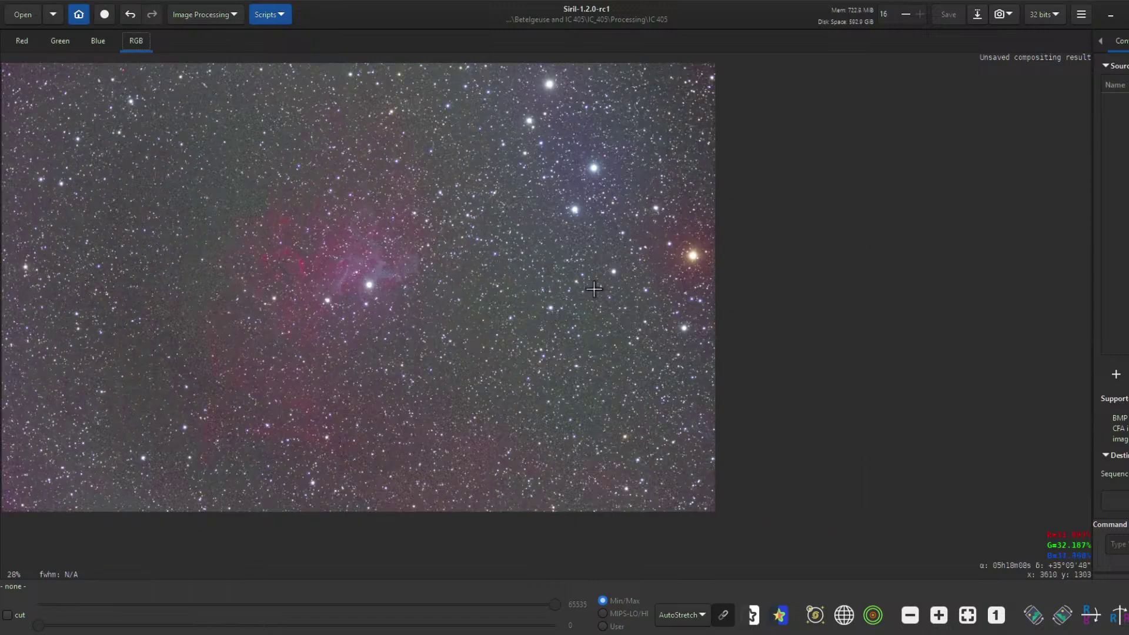
# Open Background Extraction for the cropped composite and set the RBF smoothing to 1.00
pyautogui.scroll(-3, 451, 290)
pyautogui.scroll(1, 563, 303)
pyautogui.scroll(-2, 673, 334)
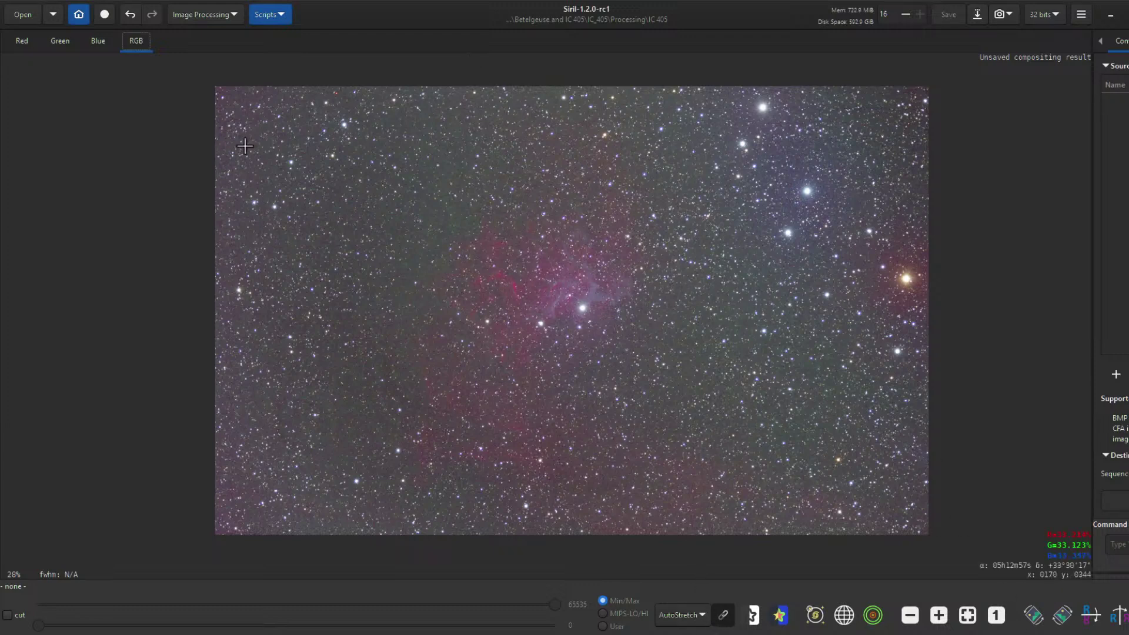
pyautogui.click(218, 14)
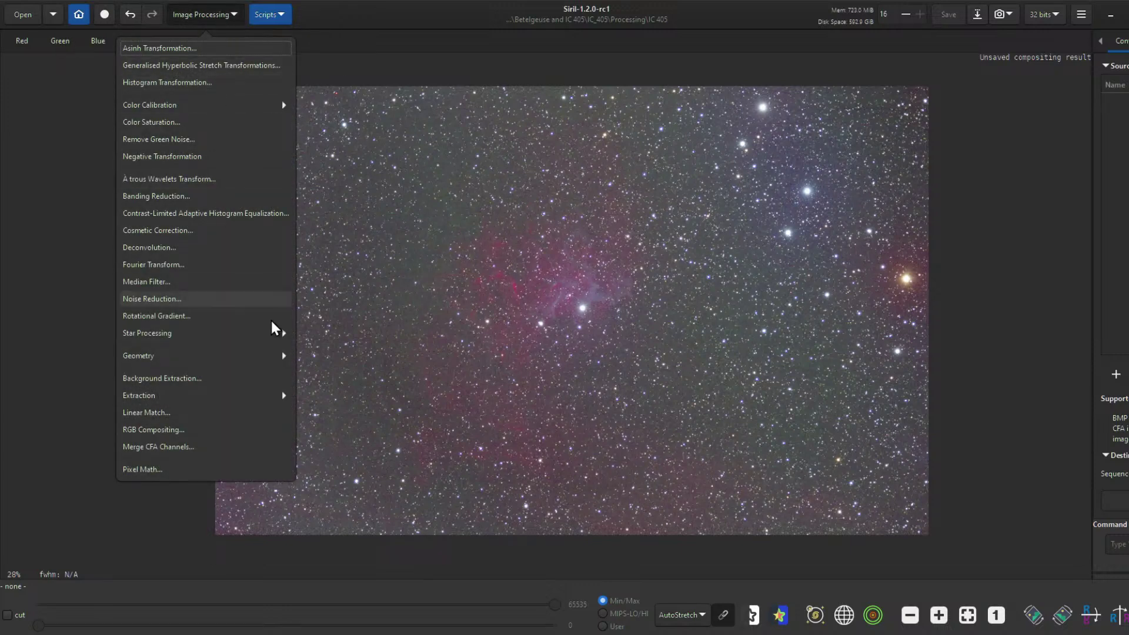
pyautogui.click(240, 380)
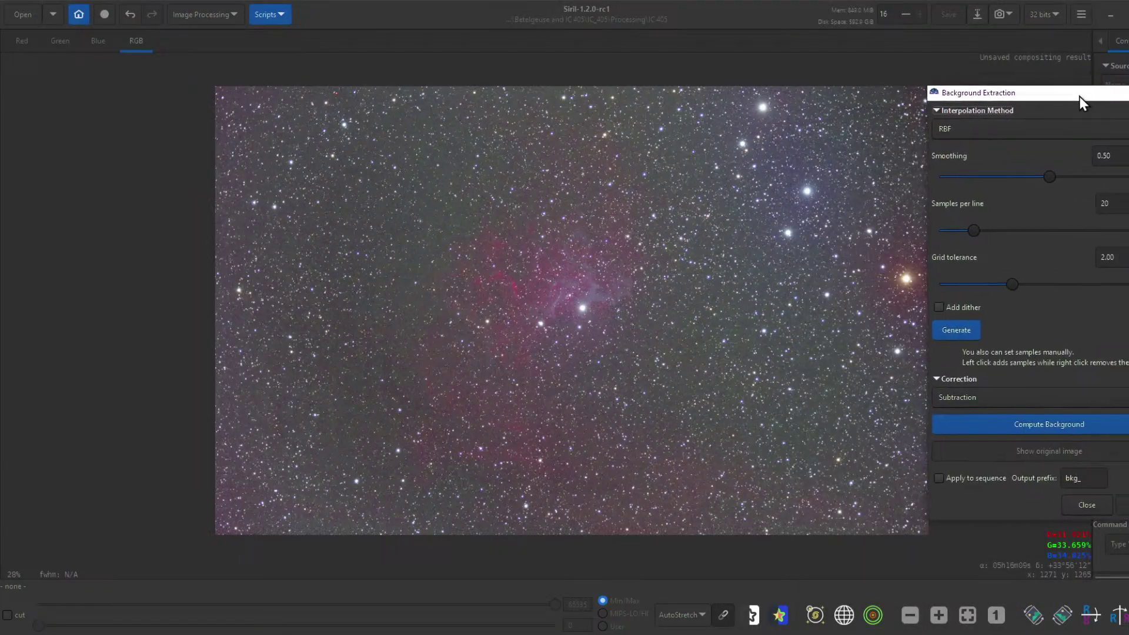
pyautogui.moveTo(1050, 176); pyautogui.dragTo(1128, 177)
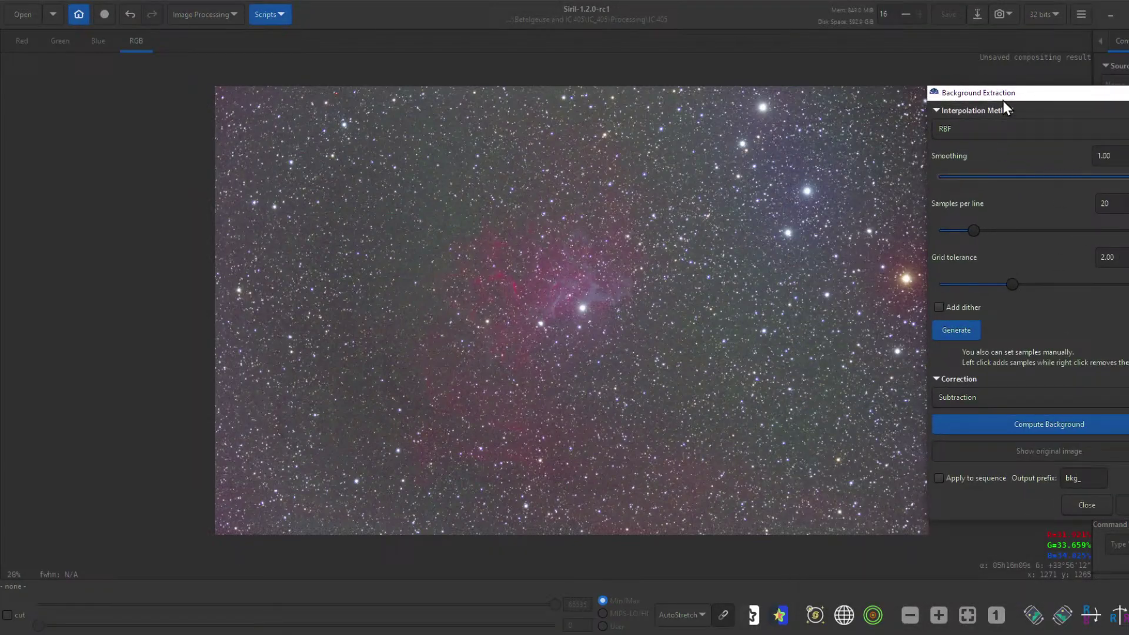
pyautogui.moveTo(1003, 100); pyautogui.dragTo(1056, 94)
# Place background samples manually on the sky around the nebula and near the image edges, and compute the background with Subtraction
pyautogui.click(878, 108)
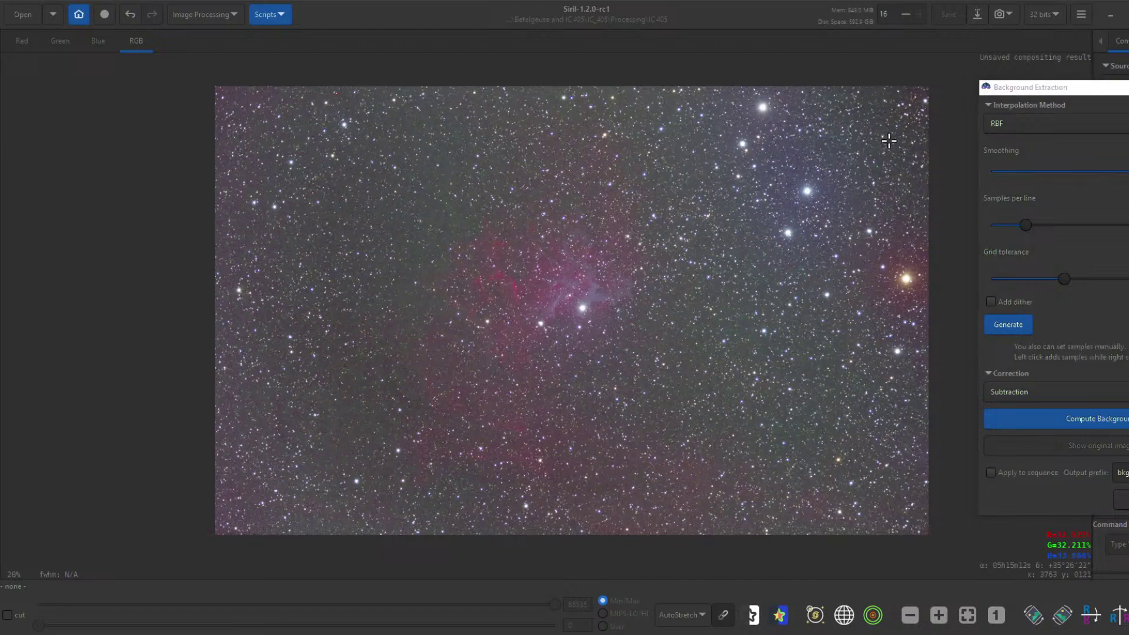
pyautogui.click(911, 404)
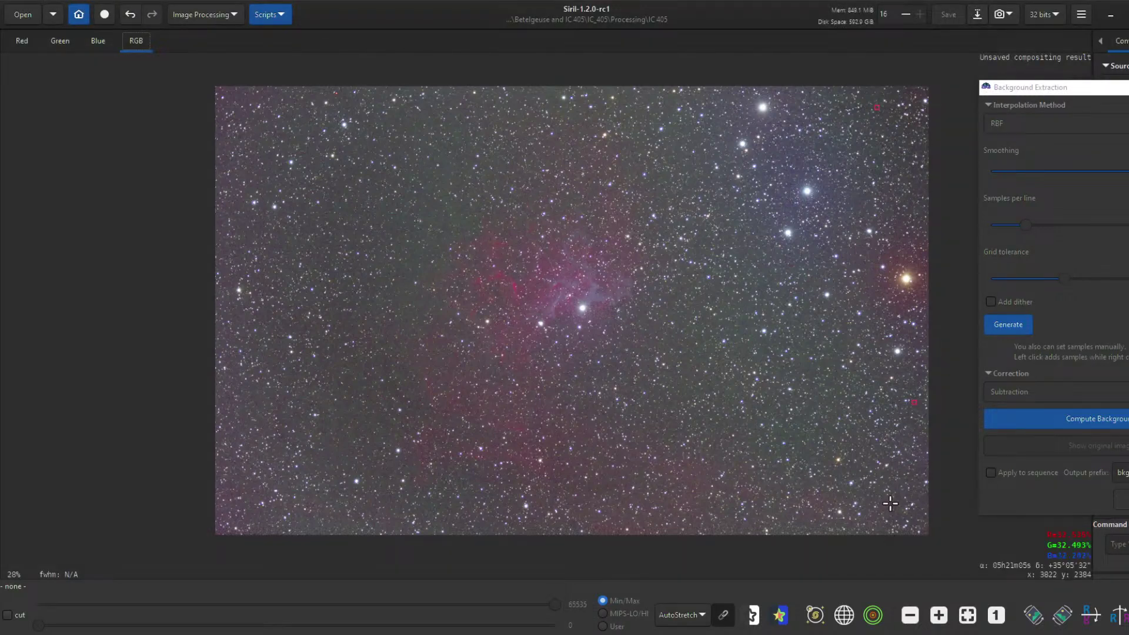
pyautogui.click(736, 437)
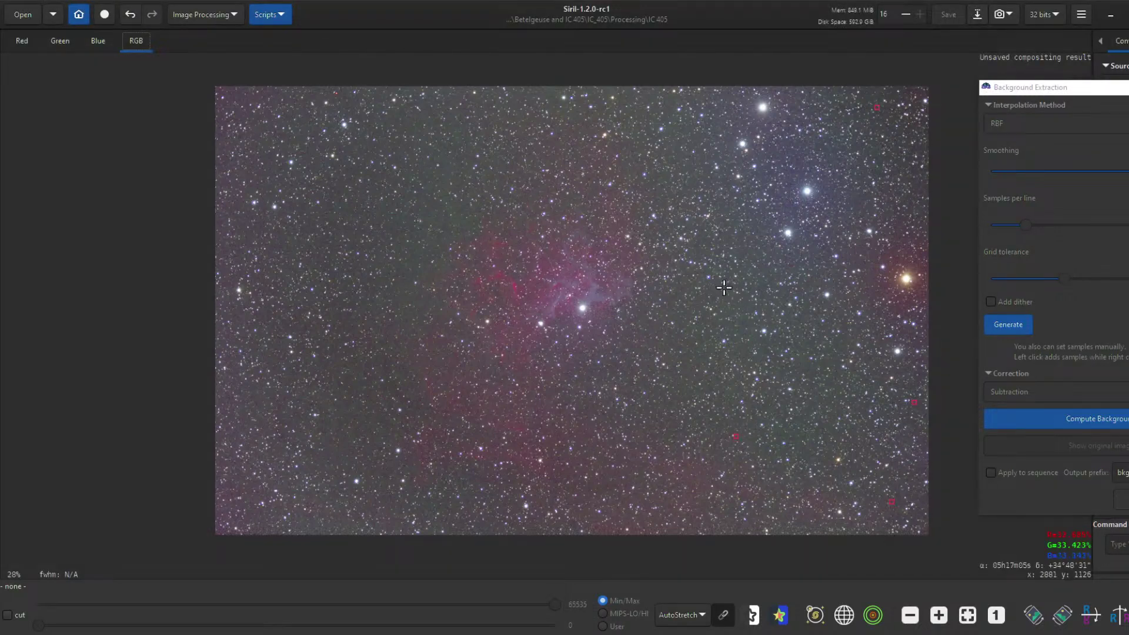
pyautogui.click(738, 316)
pyautogui.click(782, 208)
pyautogui.click(668, 139)
pyautogui.click(434, 151)
pyautogui.click(357, 425)
pyautogui.click(240, 230)
pyautogui.click(240, 197)
pyautogui.click(457, 494)
pyautogui.click(348, 307)
pyautogui.moveTo(1089, 85); pyautogui.dragTo(916, 57)
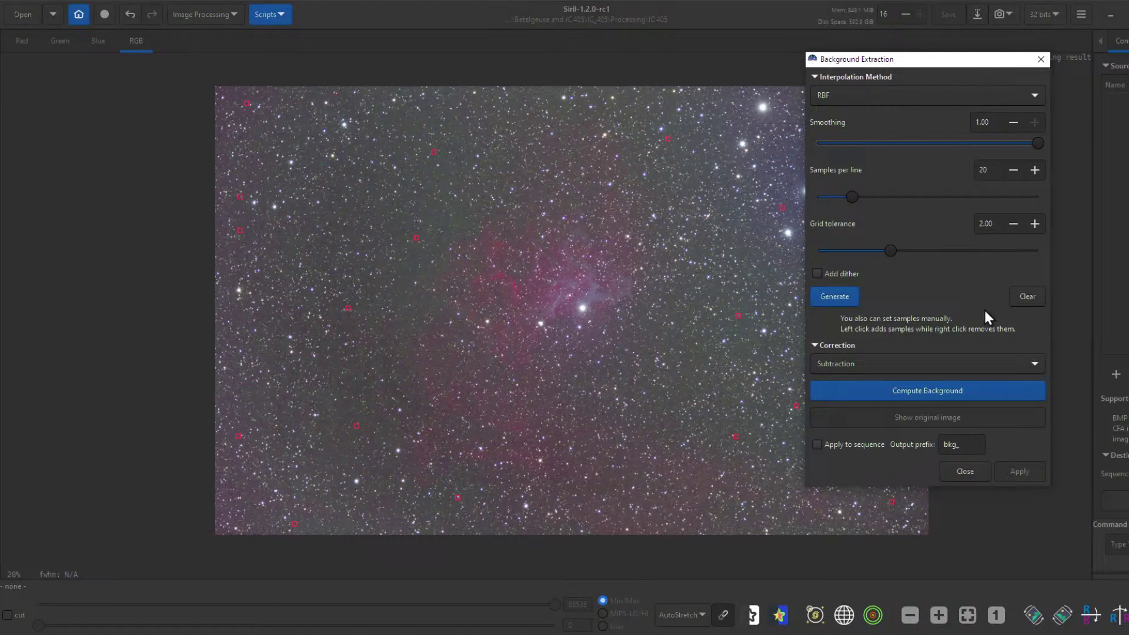
pyautogui.click(948, 388)
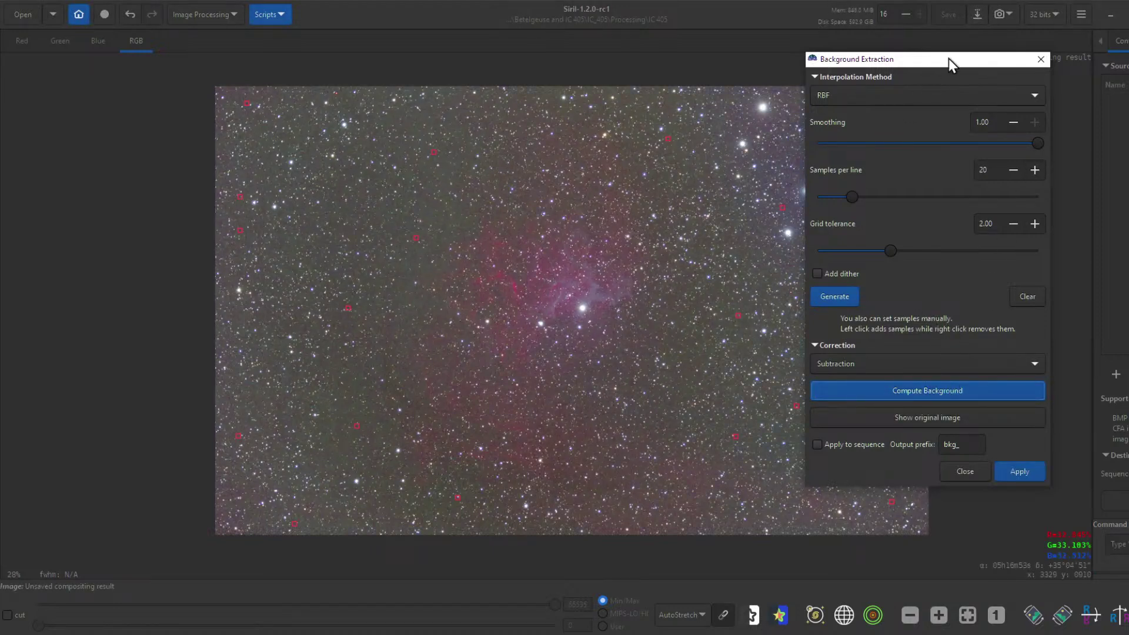
# Add further background samples near the left and right edges of the composite image to refine the extraction
pyautogui.moveTo(949, 58); pyautogui.dragTo(1081, 35)
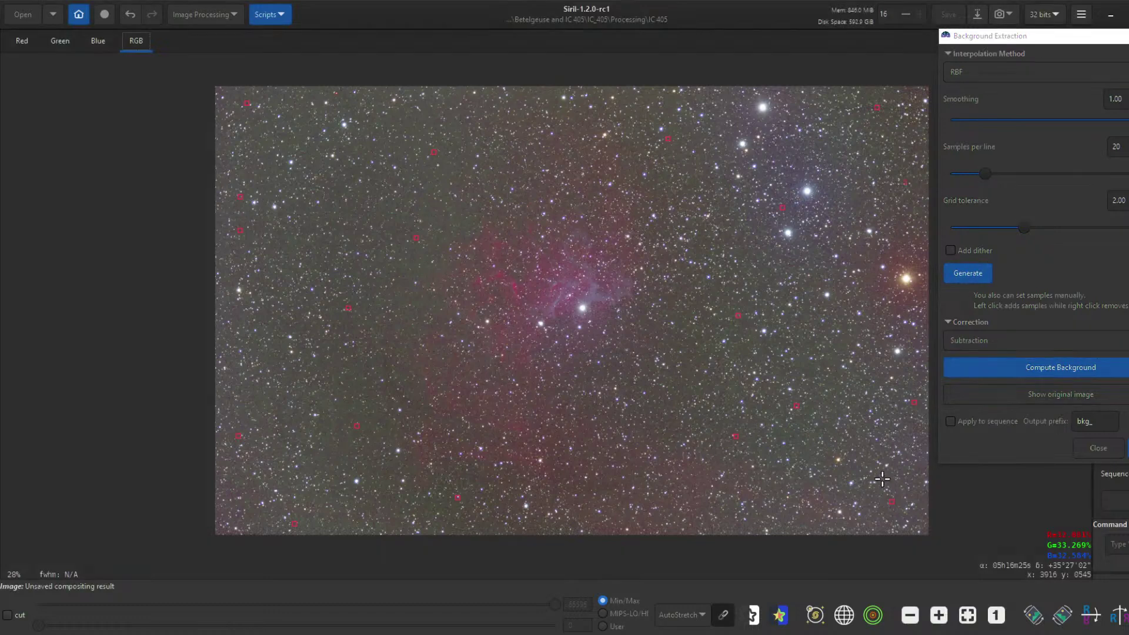
pyautogui.click(892, 445)
pyautogui.click(799, 440)
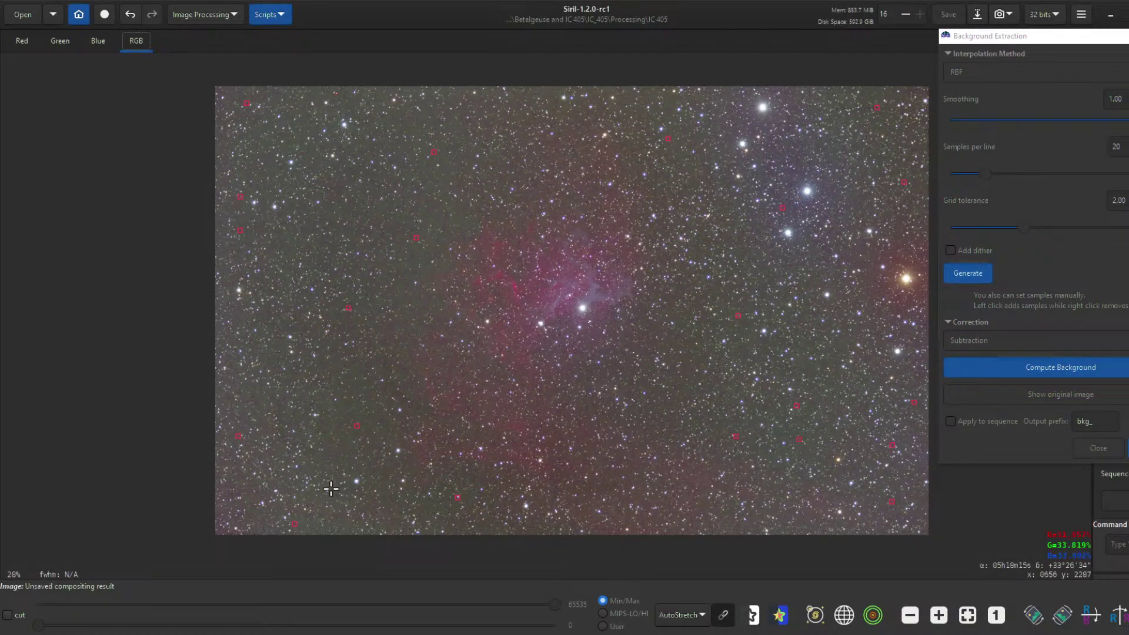
pyautogui.click(239, 342)
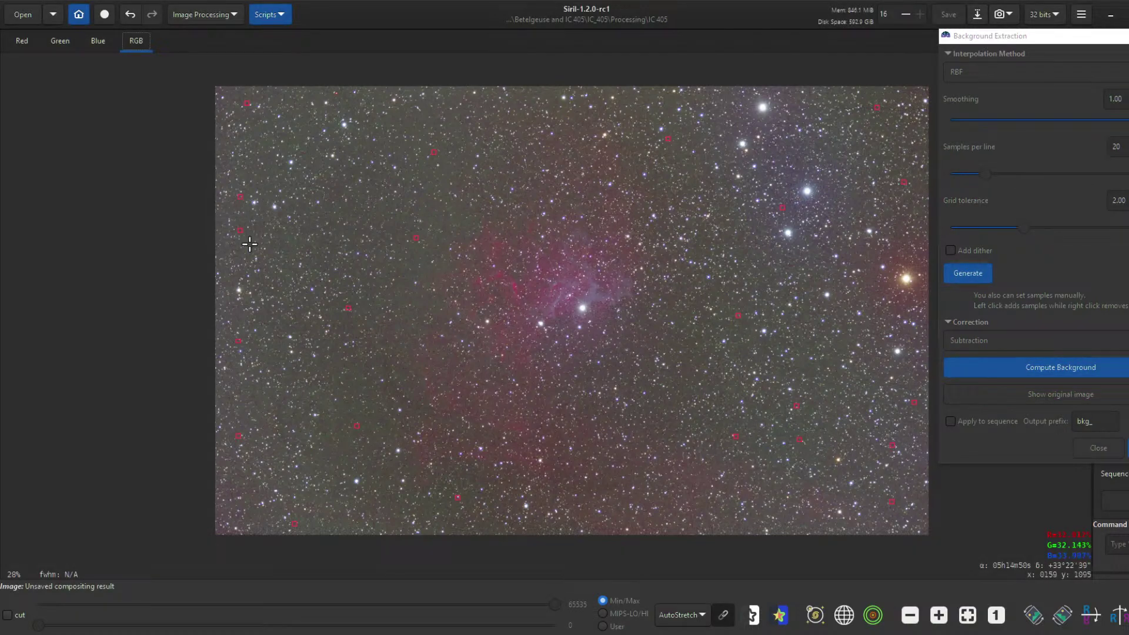
pyautogui.click(260, 150)
pyautogui.moveTo(1044, 41); pyautogui.dragTo(904, 25)
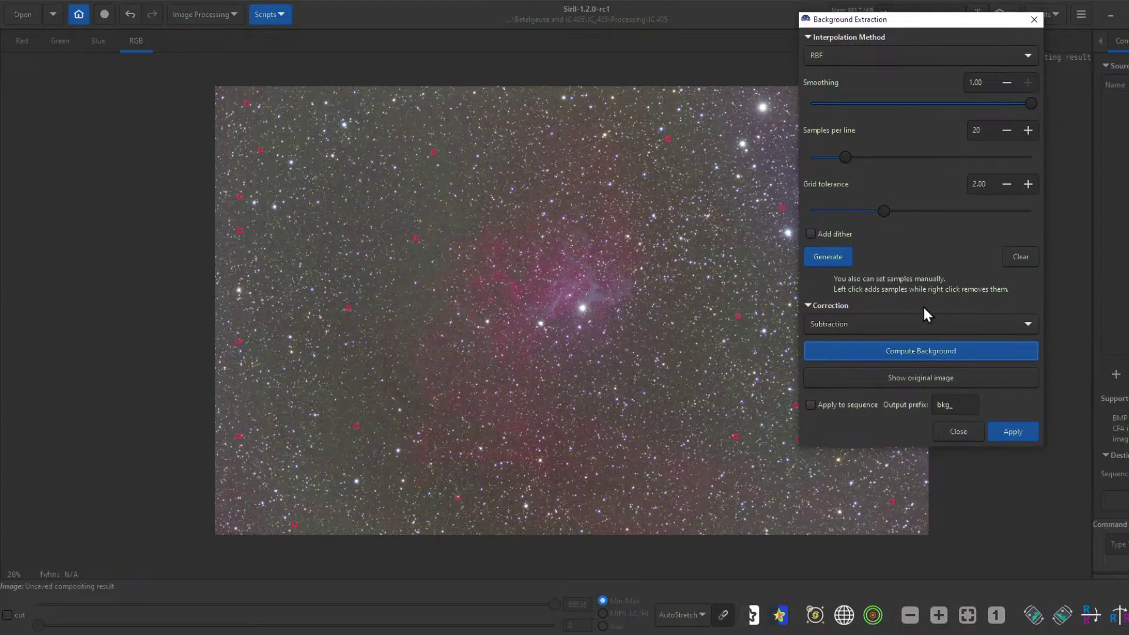
# Recompute the background with the added samples, apply the extraction, and switch the image display to Linear
pyautogui.click(920, 351)
pyautogui.click(1013, 432)
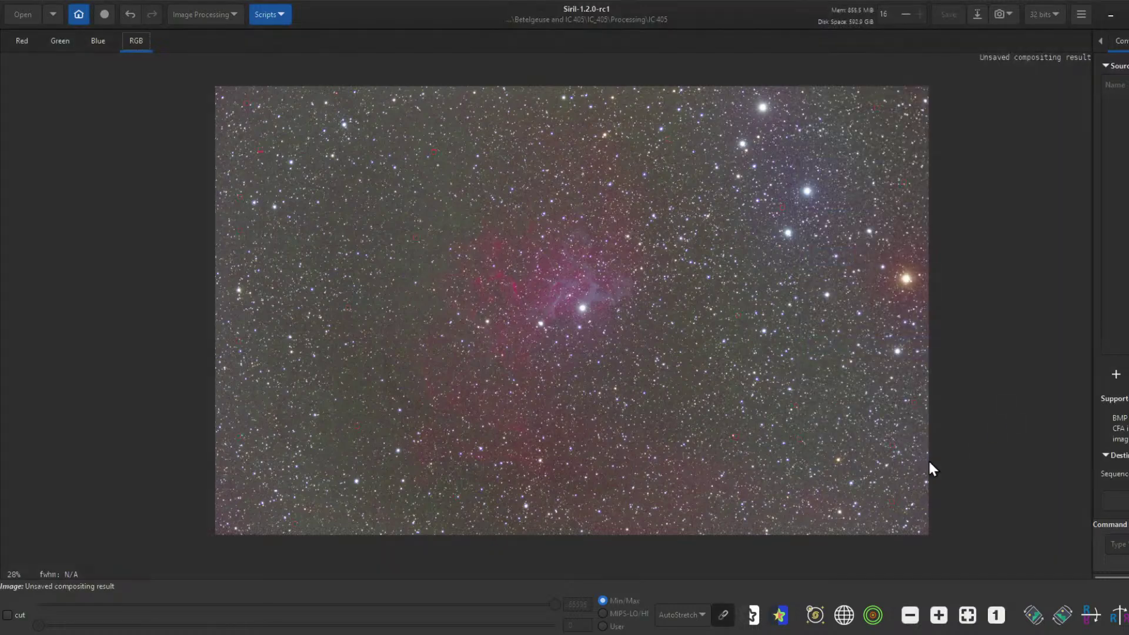
pyautogui.click(693, 615)
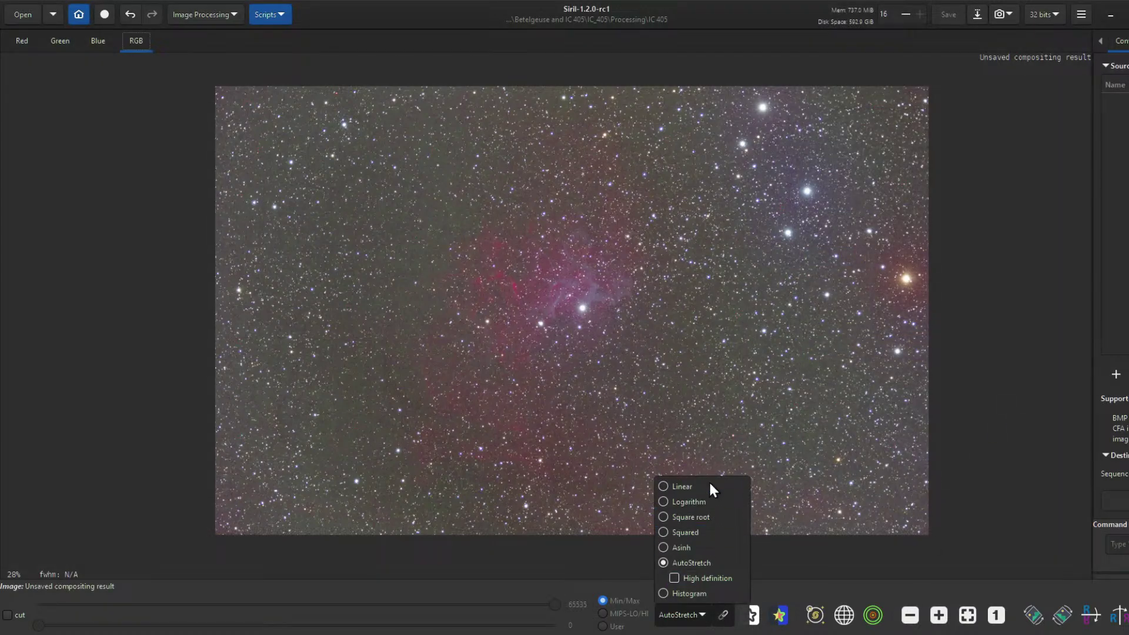
pyautogui.click(695, 487)
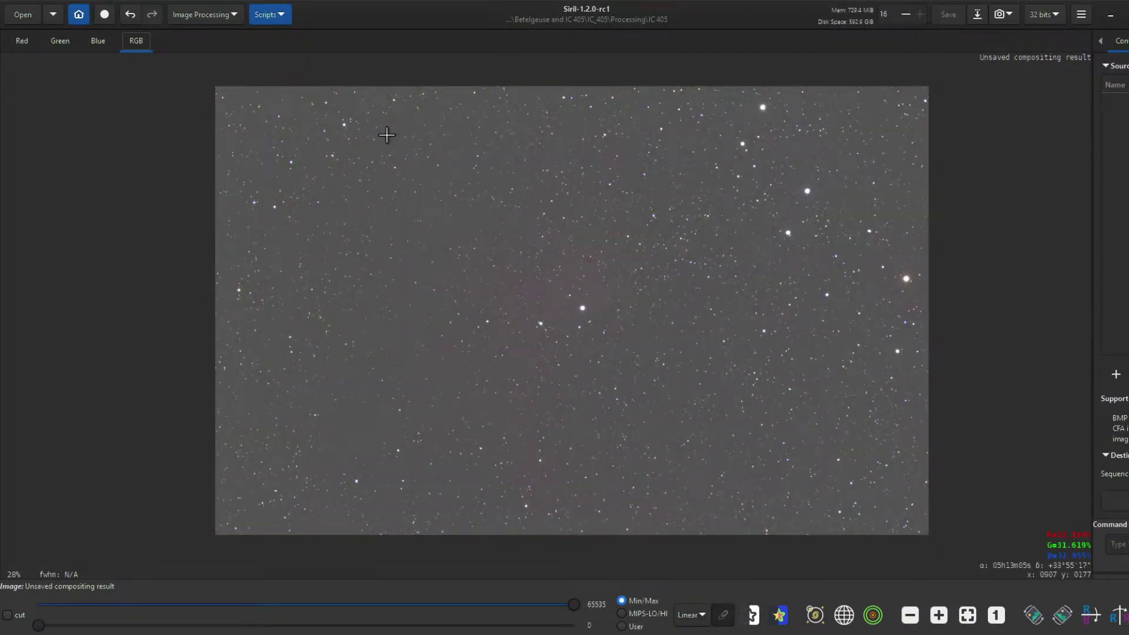
pyautogui.scroll(4, 615, 323)
pyautogui.scroll(-4, 615, 323)
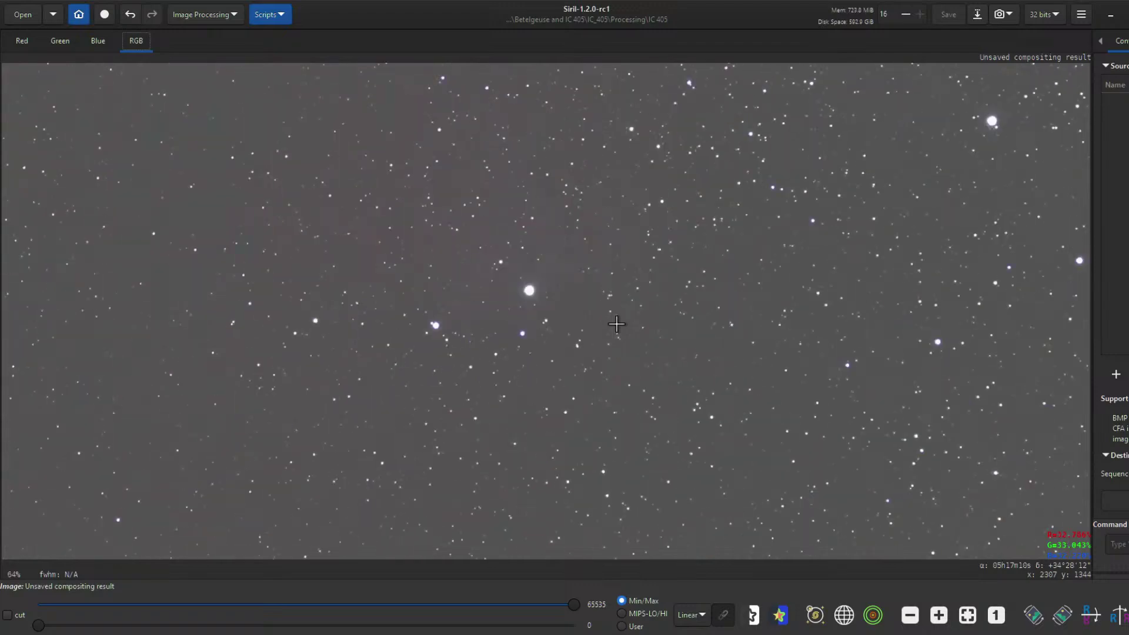
# Open the Asinh Transformation for the composite, raise the stretch factor to about 209.5, and move the dialog clear of the nebula
pyautogui.click(234, 16)
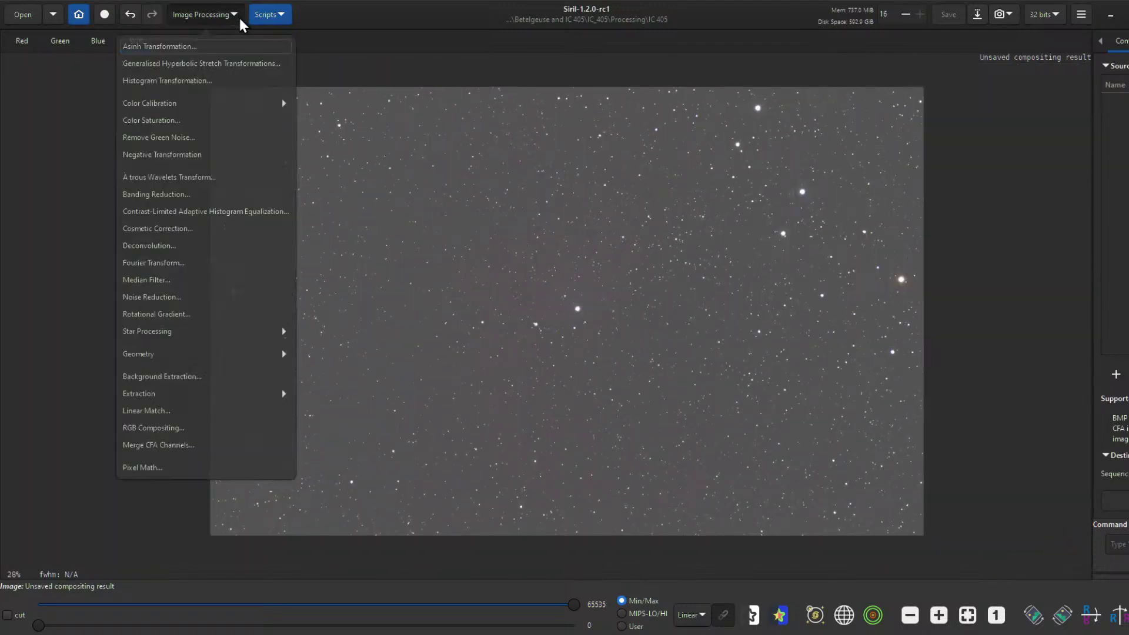
pyautogui.click(230, 49)
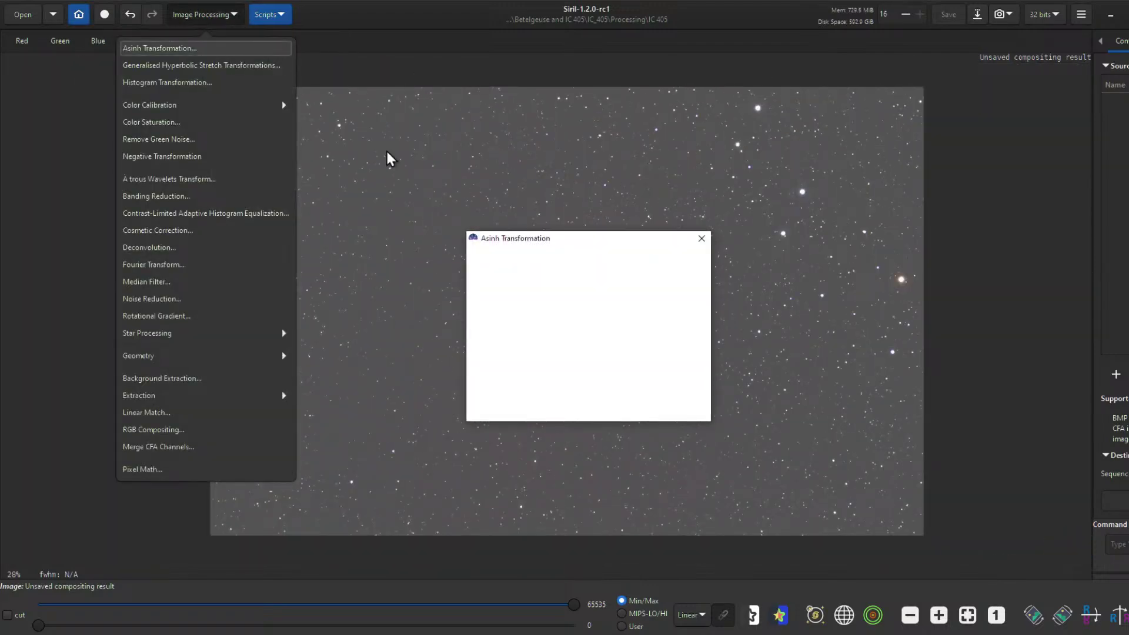
pyautogui.moveTo(481, 287); pyautogui.dragTo(528, 287)
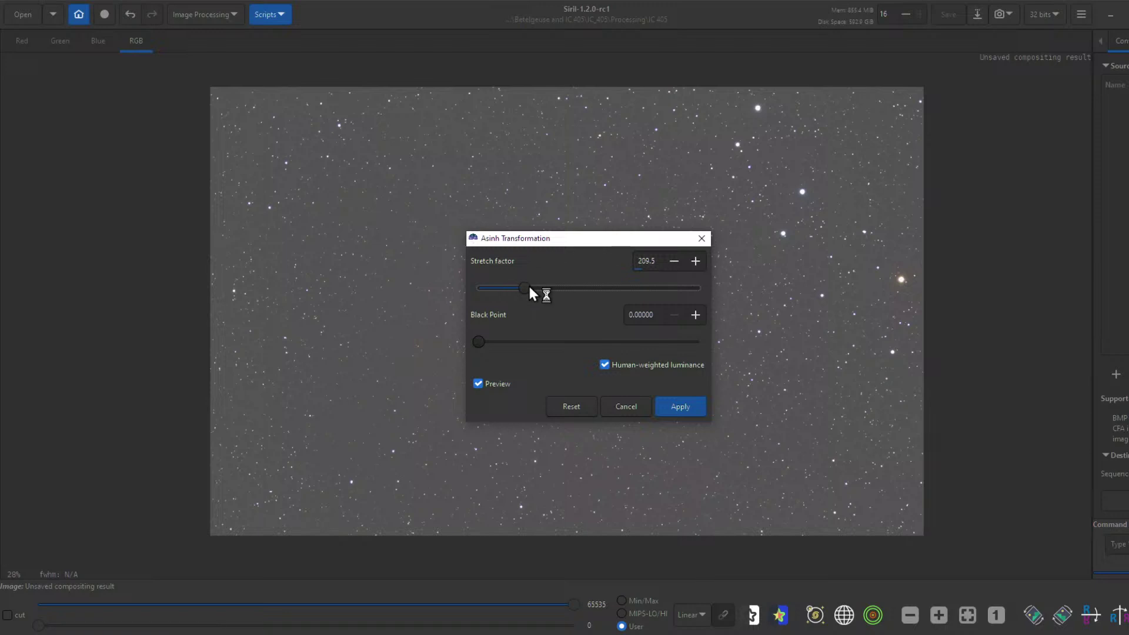
pyautogui.moveTo(552, 246); pyautogui.dragTo(889, 203)
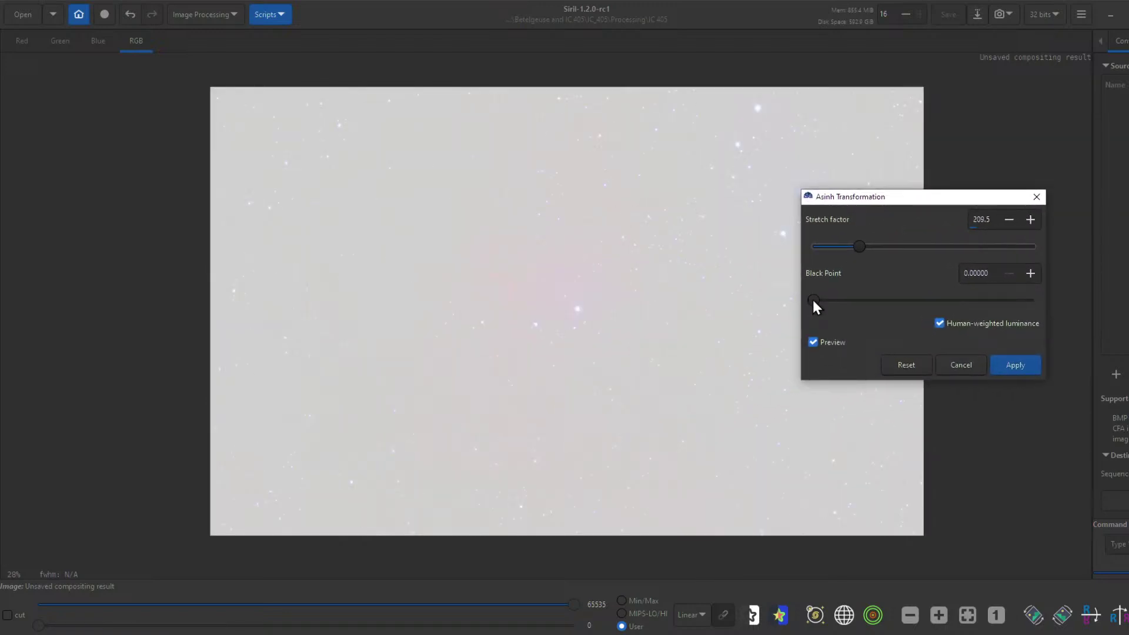
# Try an Asinh stretch factor of 69.8 with a black point of 0.00838, and return both values to zero
pyautogui.moveTo(843, 246); pyautogui.dragTo(828, 246)
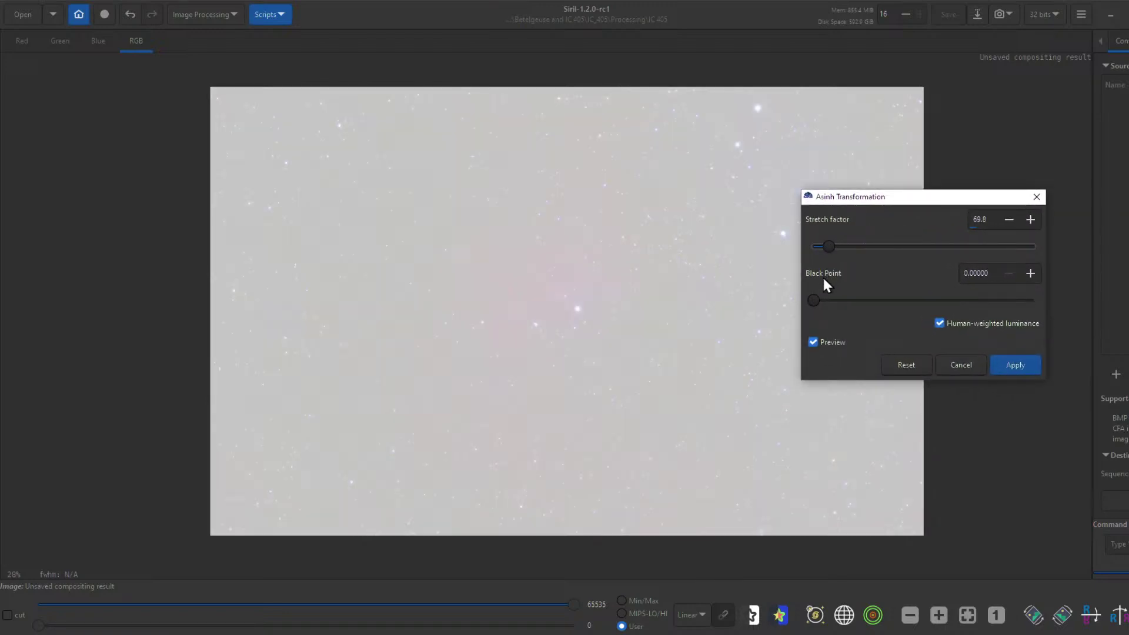
pyautogui.moveTo(814, 300); pyautogui.dragTo(839, 308)
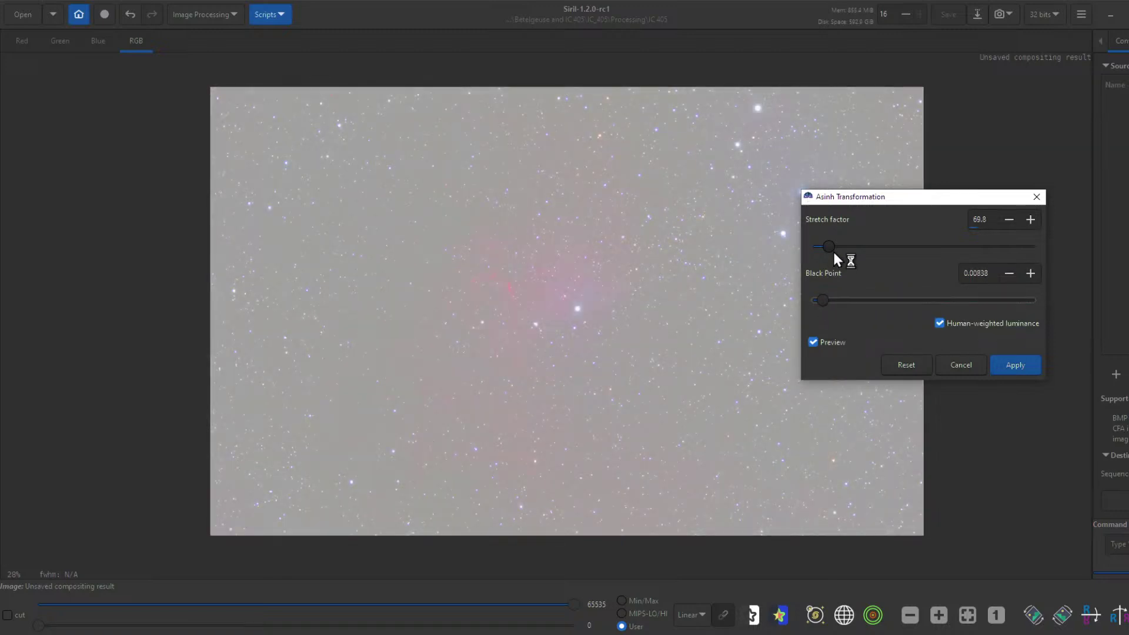
pyautogui.moveTo(834, 253); pyautogui.dragTo(799, 246)
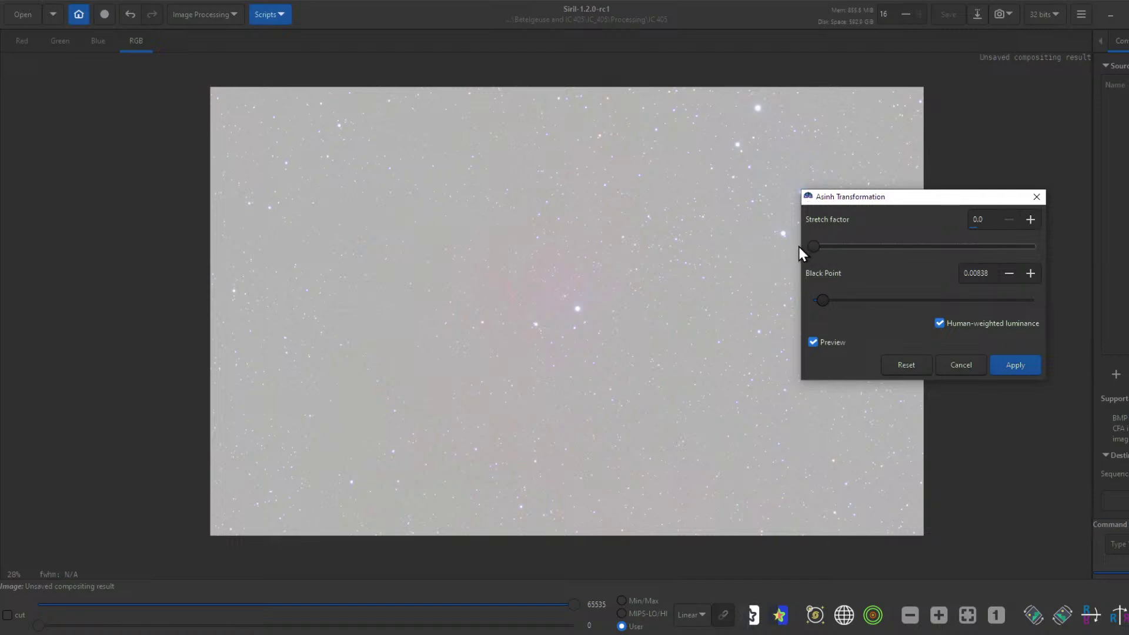
pyautogui.moveTo(824, 302); pyautogui.dragTo(799, 298)
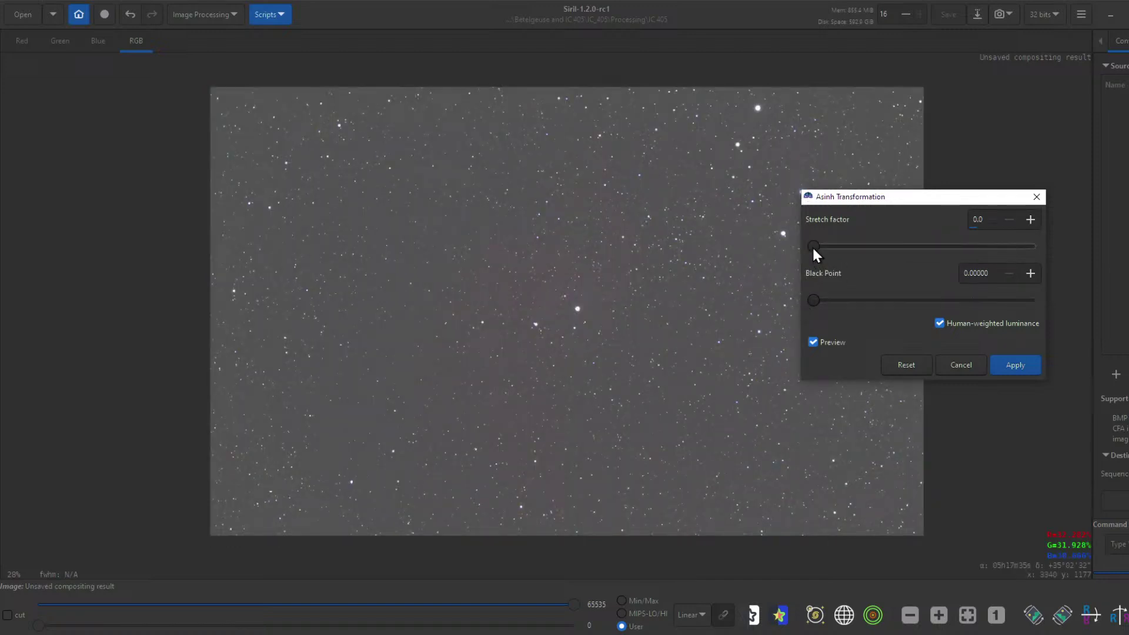
# Set the Asinh stretch factor to 2.0, keeping the black point at zero, and apply the transformation
pyautogui.moveTo(811, 245); pyautogui.dragTo(817, 246)
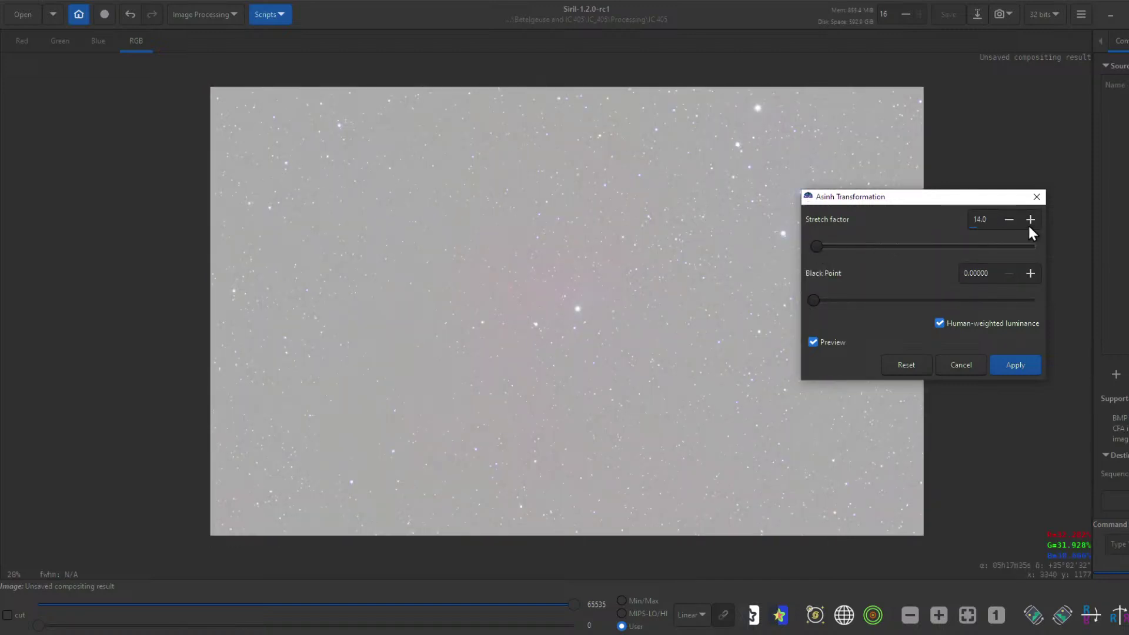
pyautogui.doubleClick(1010, 219)
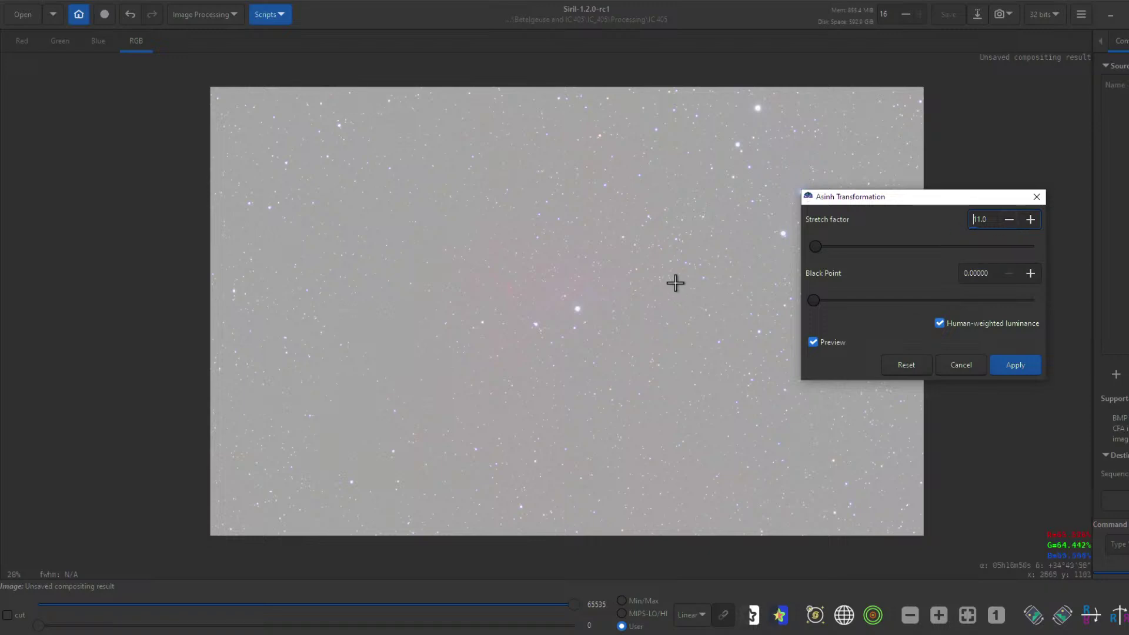
pyautogui.scroll(3, 676, 304)
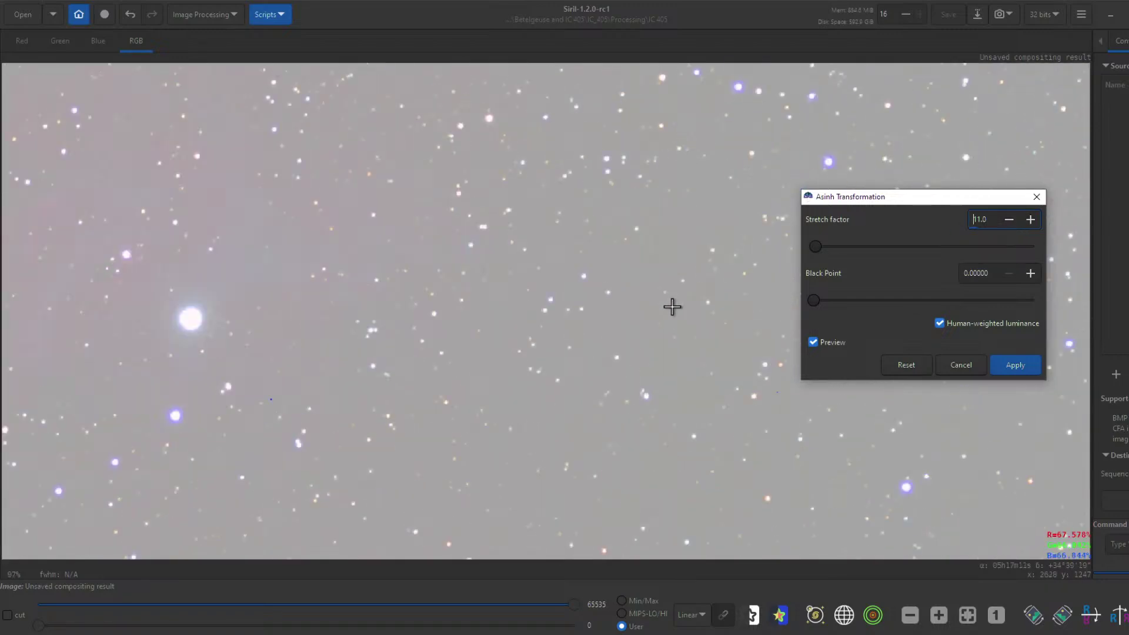
pyautogui.scroll(-3, 674, 307)
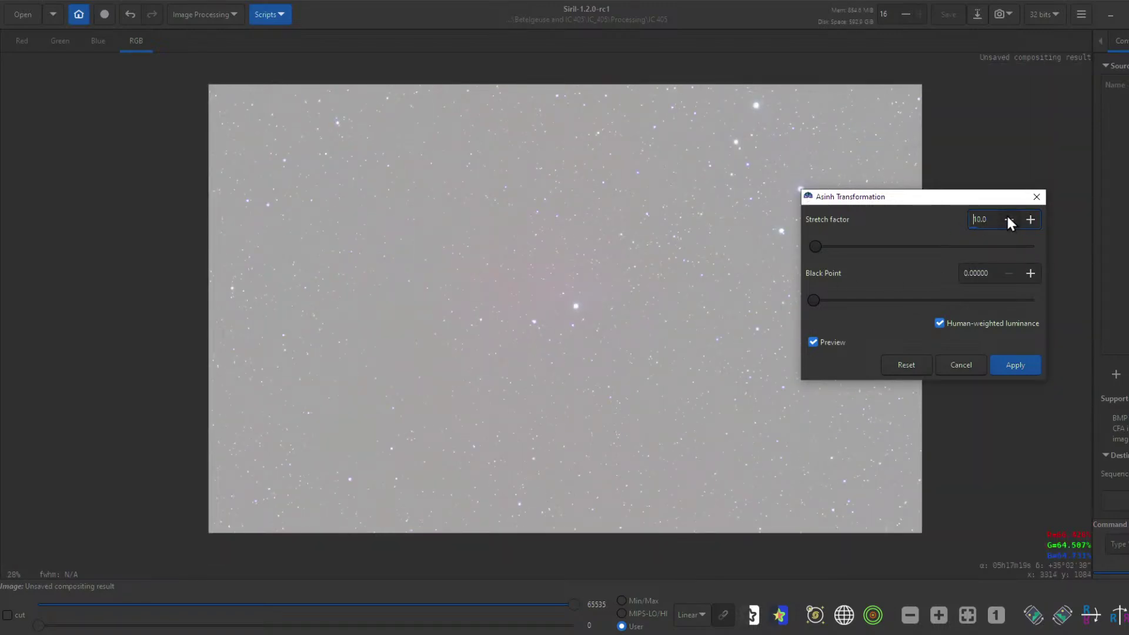
pyautogui.click(1008, 219)
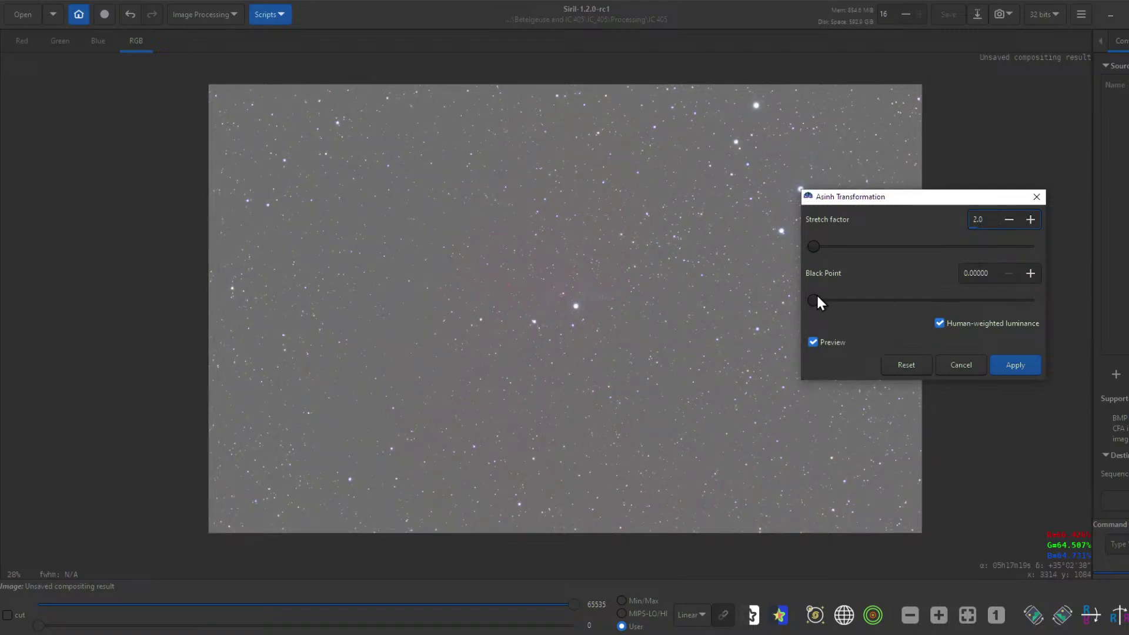
pyautogui.click(1016, 366)
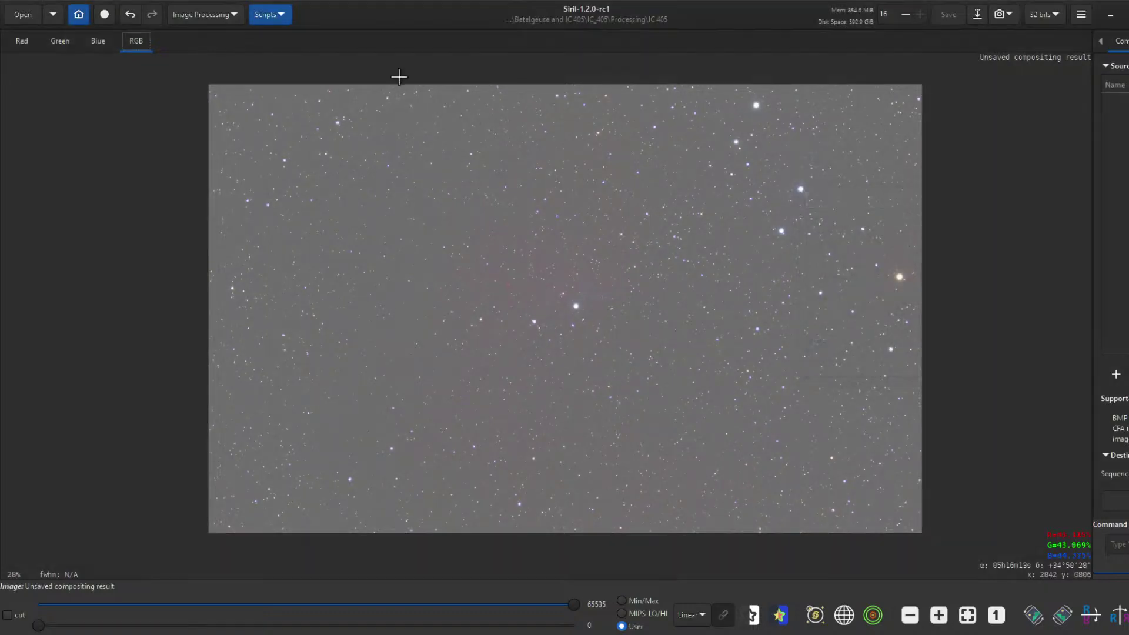
# Apply a Linear stretch (BP shift) with a black point of 0.37709 through the Generalised Hyperbolic Stretch Transformations
pyautogui.click(221, 12)
pyautogui.click(245, 65)
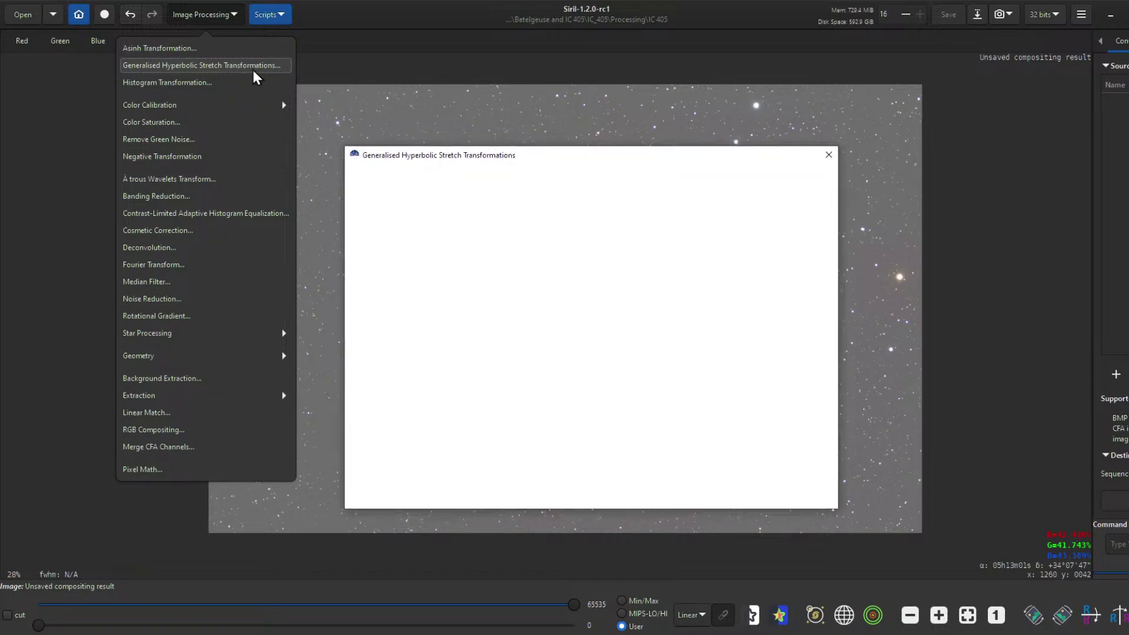
pyautogui.moveTo(563, 158); pyautogui.dragTo(933, 51)
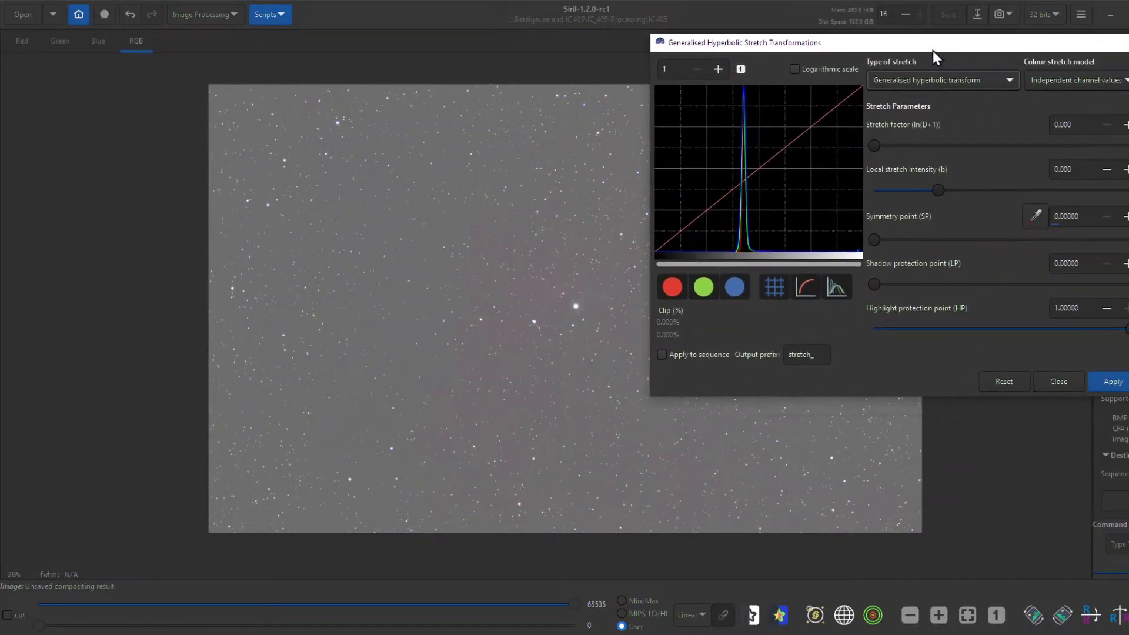
pyautogui.click(989, 80)
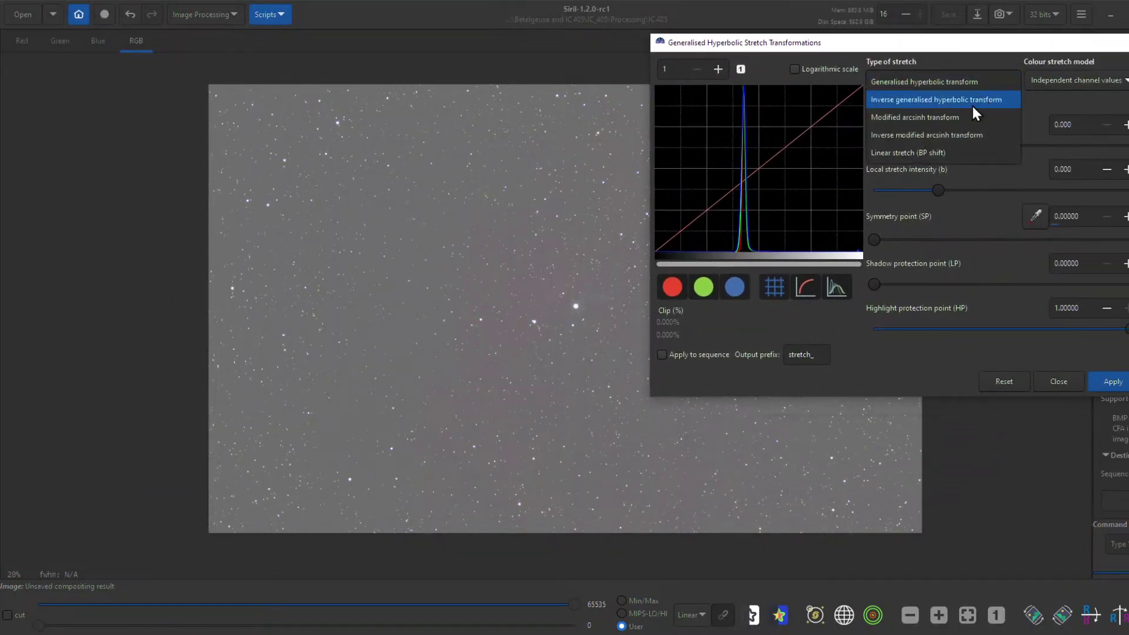
pyautogui.click(955, 153)
pyautogui.moveTo(875, 145); pyautogui.dragTo(973, 144)
pyautogui.click(1112, 382)
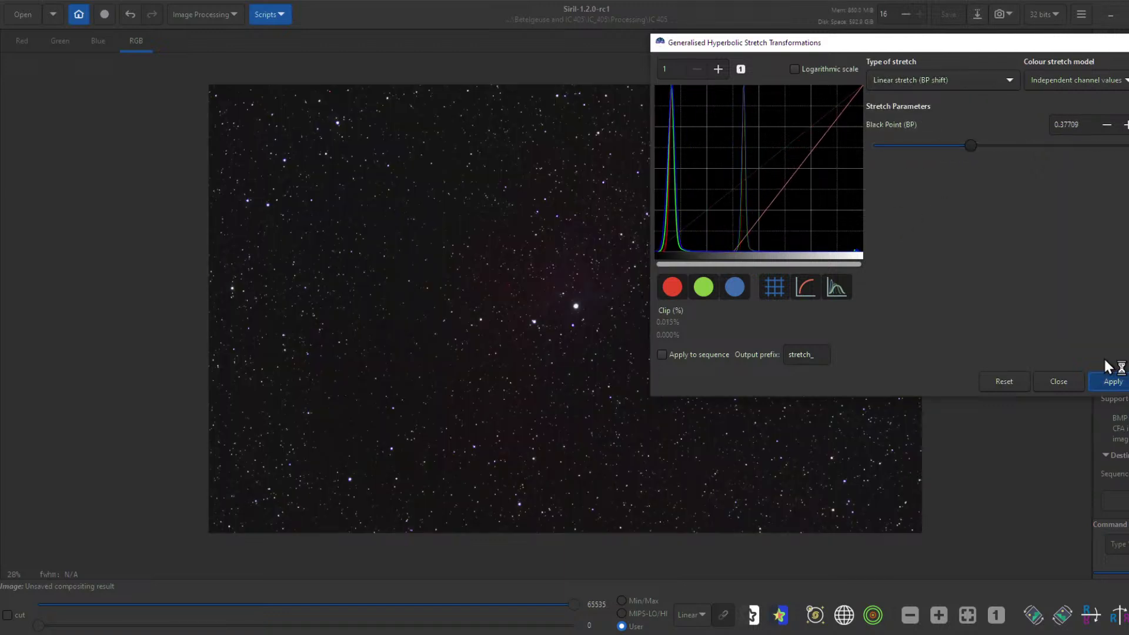
# Choose the Generalised hyperbolic transform, place the symmetry point at 0.05865 on the histogram peak, and set the stretch factor to 1.814
pyautogui.click(984, 88)
pyautogui.click(951, 16)
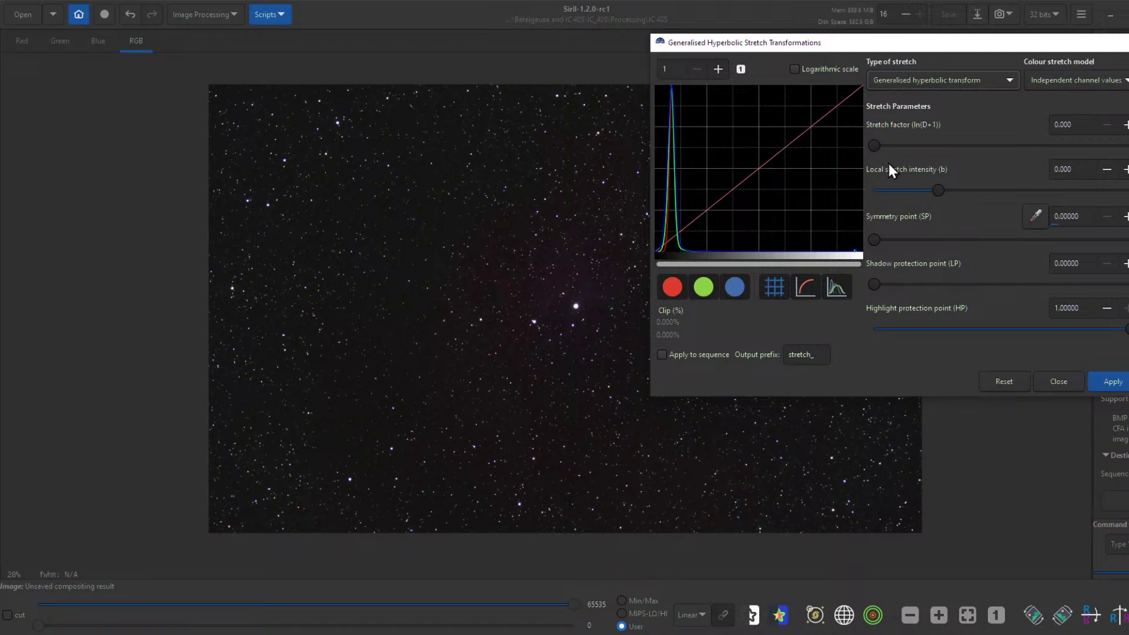
pyautogui.click(668, 227)
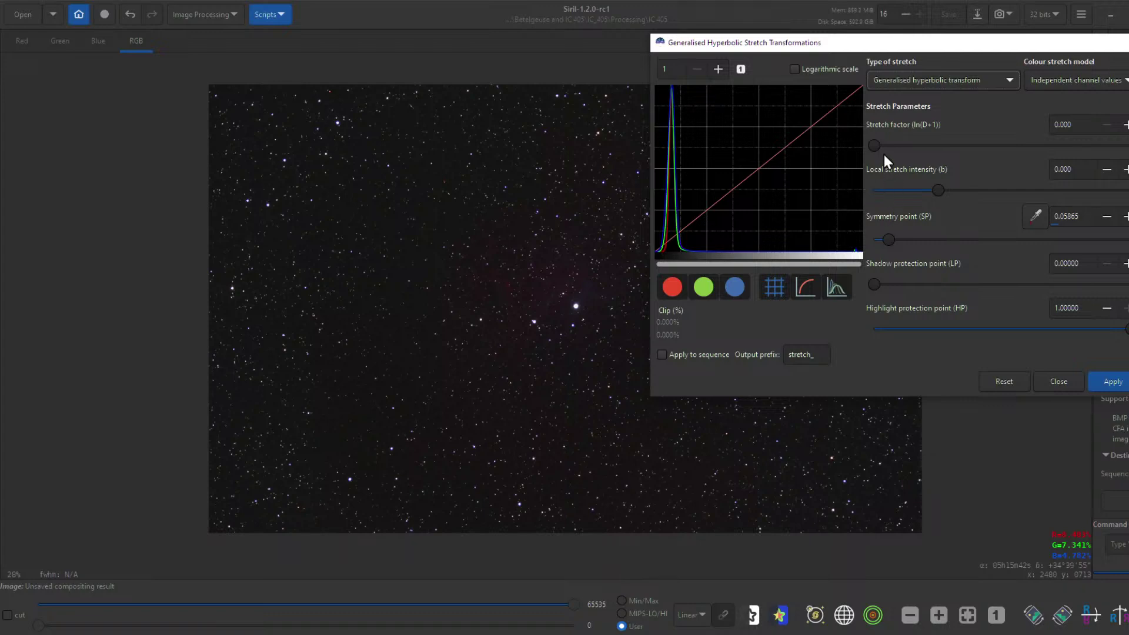
pyautogui.moveTo(876, 146); pyautogui.dragTo(923, 147)
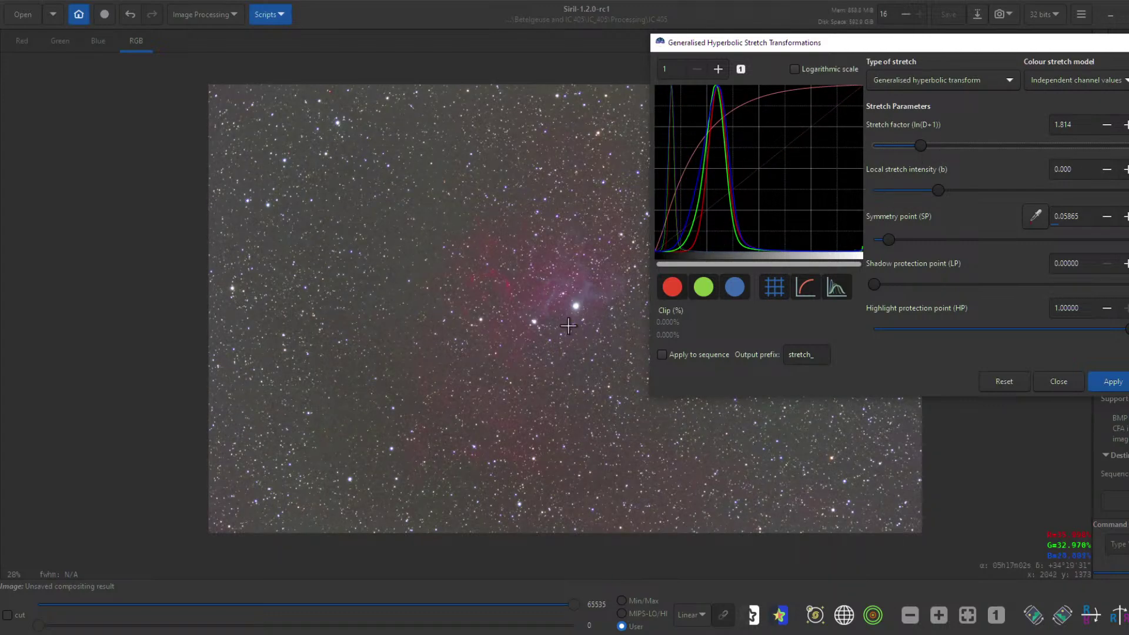
# Examine the nebula and the surrounding star field in the stretch preview at several magnifications
pyautogui.scroll(1, 569, 308)
pyautogui.scroll(-2, 573, 303)
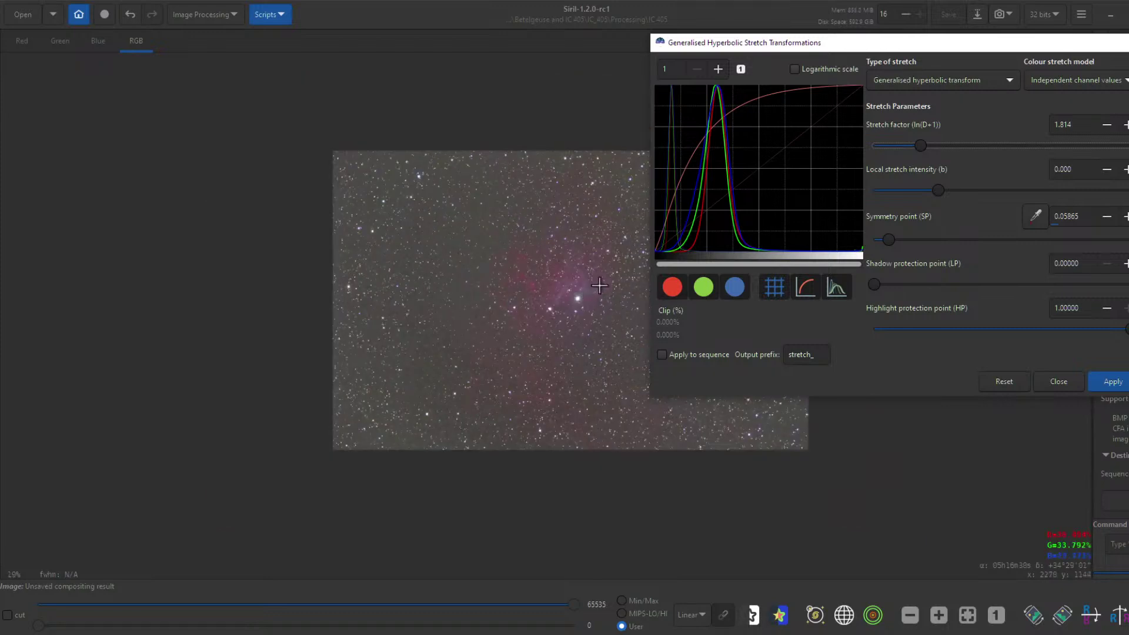
pyautogui.scroll(2, 600, 290)
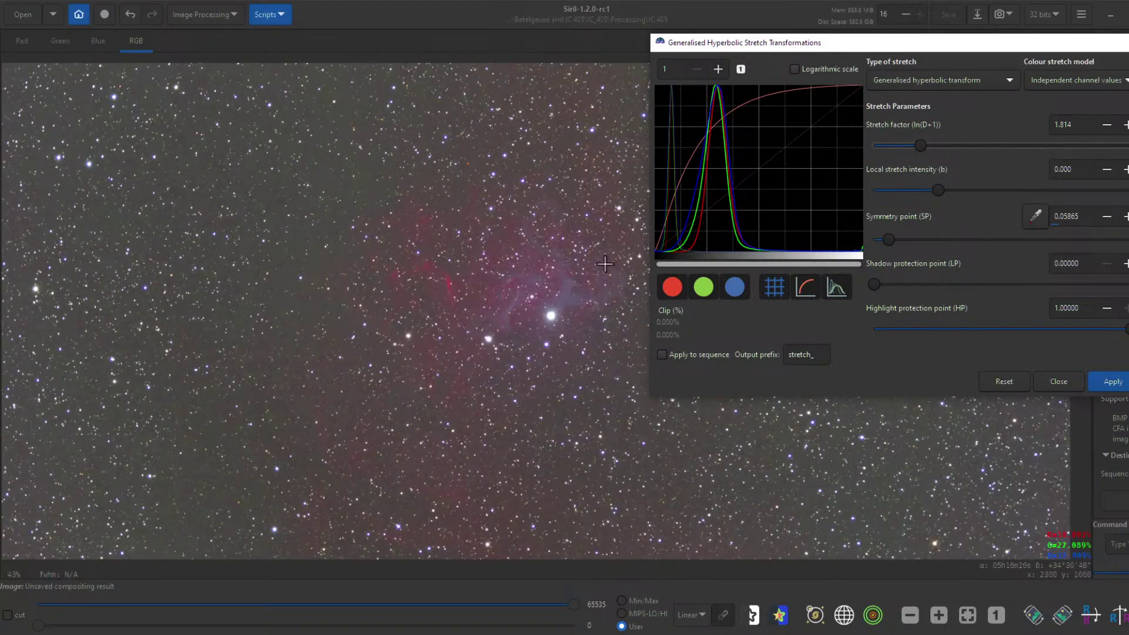
pyautogui.scroll(-2, 538, 268)
pyautogui.scroll(2, 604, 264)
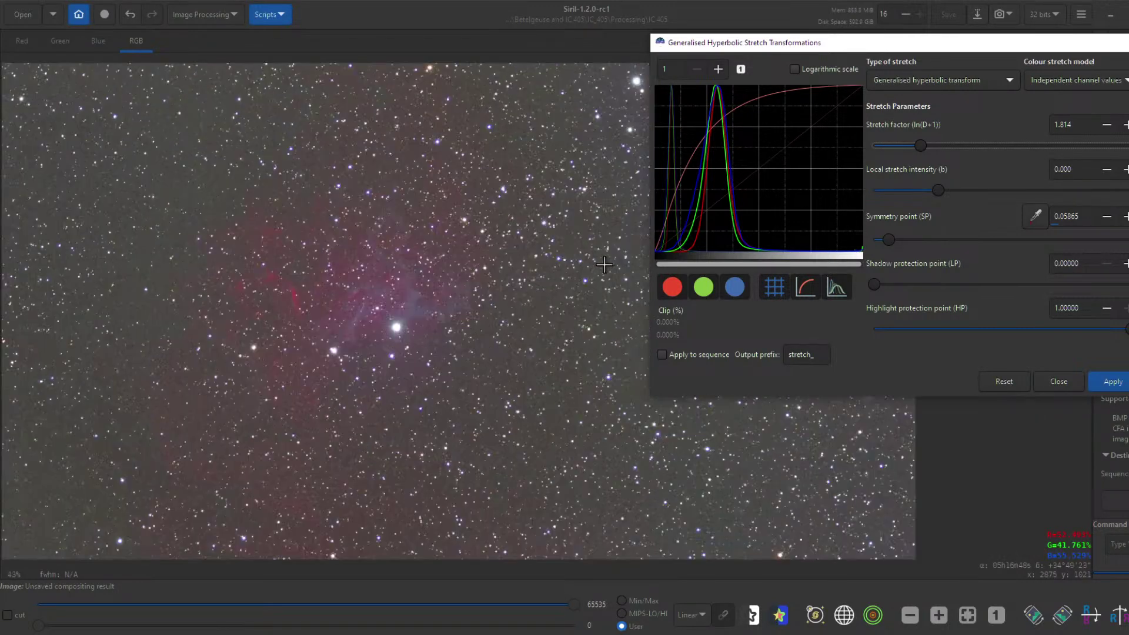
pyautogui.scroll(-1, 604, 265)
pyautogui.scroll(4, 464, 287)
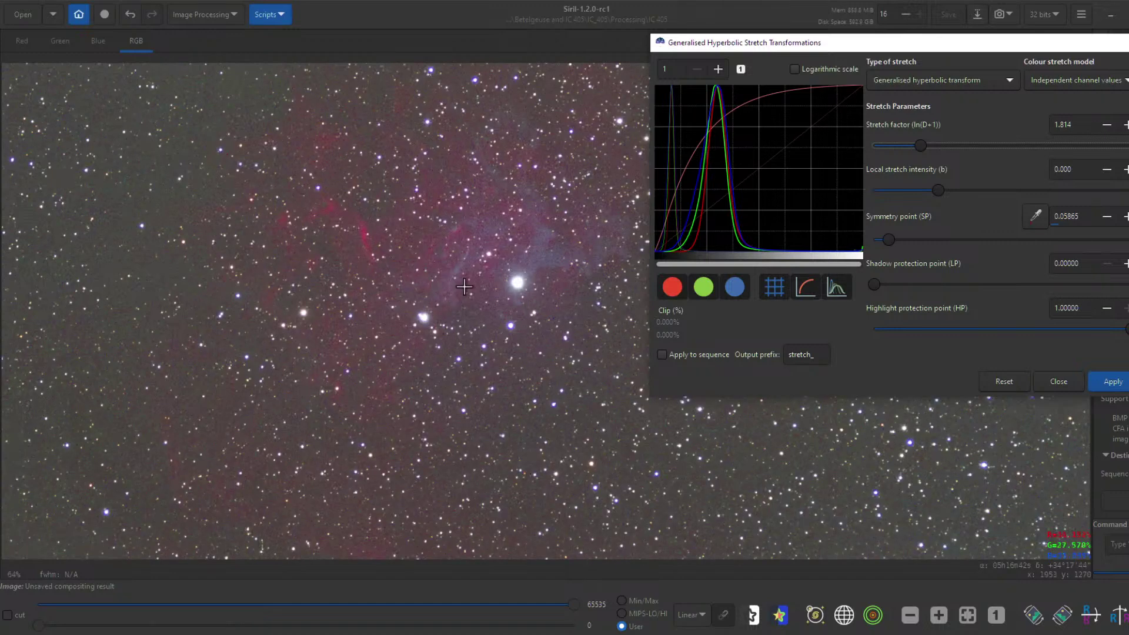
pyautogui.scroll(-5, 465, 287)
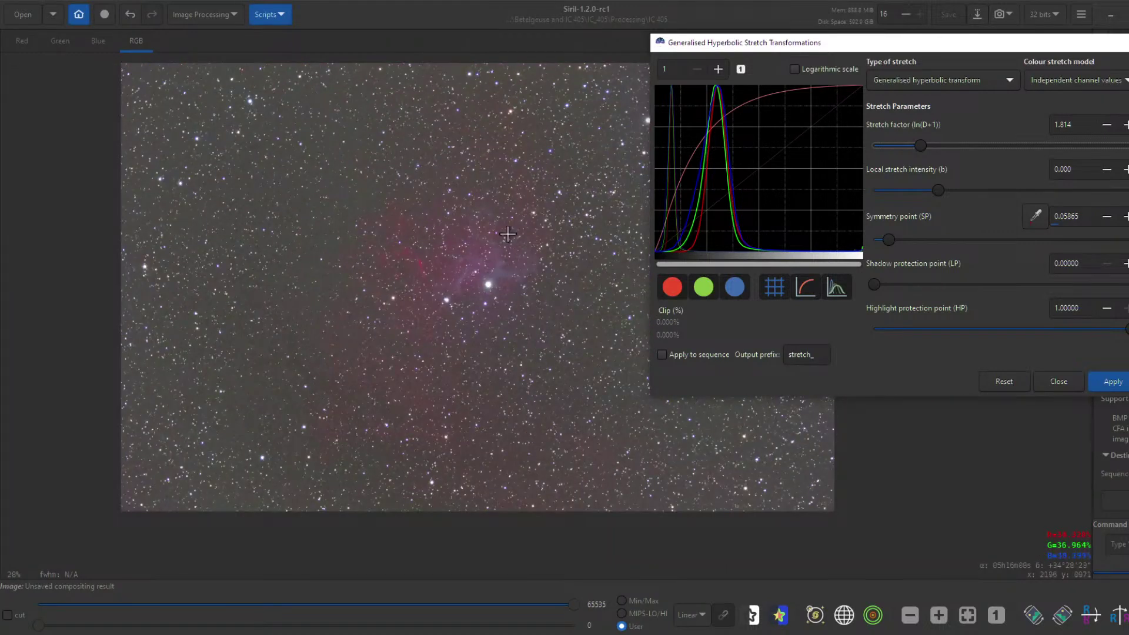
pyautogui.scroll(-1, 529, 186)
pyautogui.scroll(3, 541, 262)
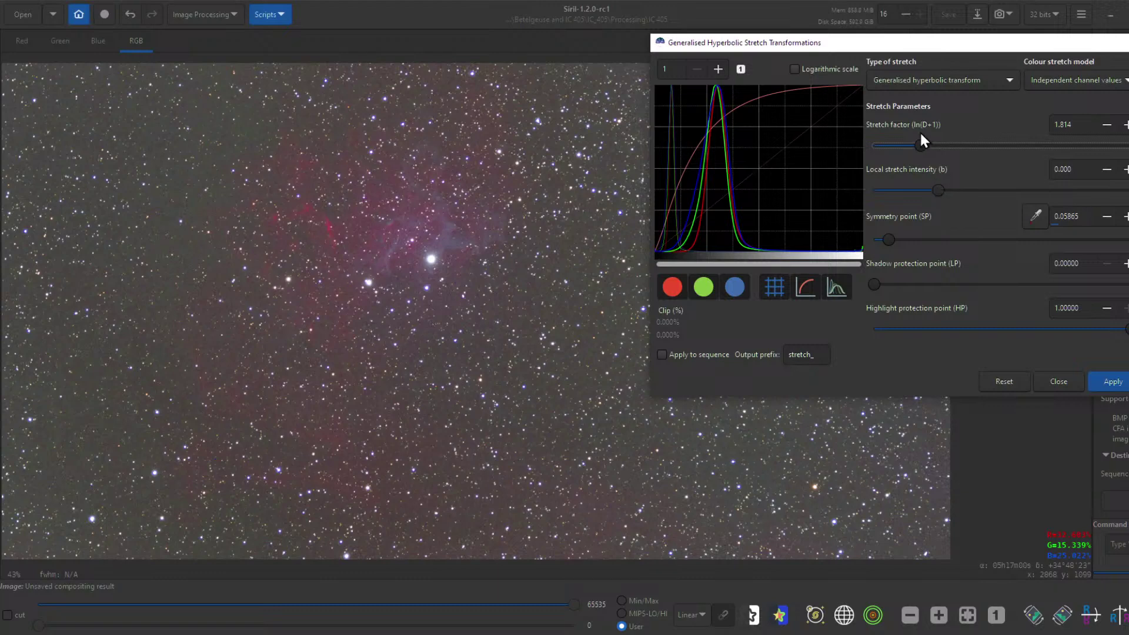
# Set the local stretch intensity to 14.714, reduce the stretch factor to slightly below 0.597, and apply the hyperbolic stretch
pyautogui.moveTo(922, 146)
pyautogui.mouseDown()
pyautogui.moveTo(964, 144)
pyautogui.moveTo(917, 144)
pyautogui.mouseUp()
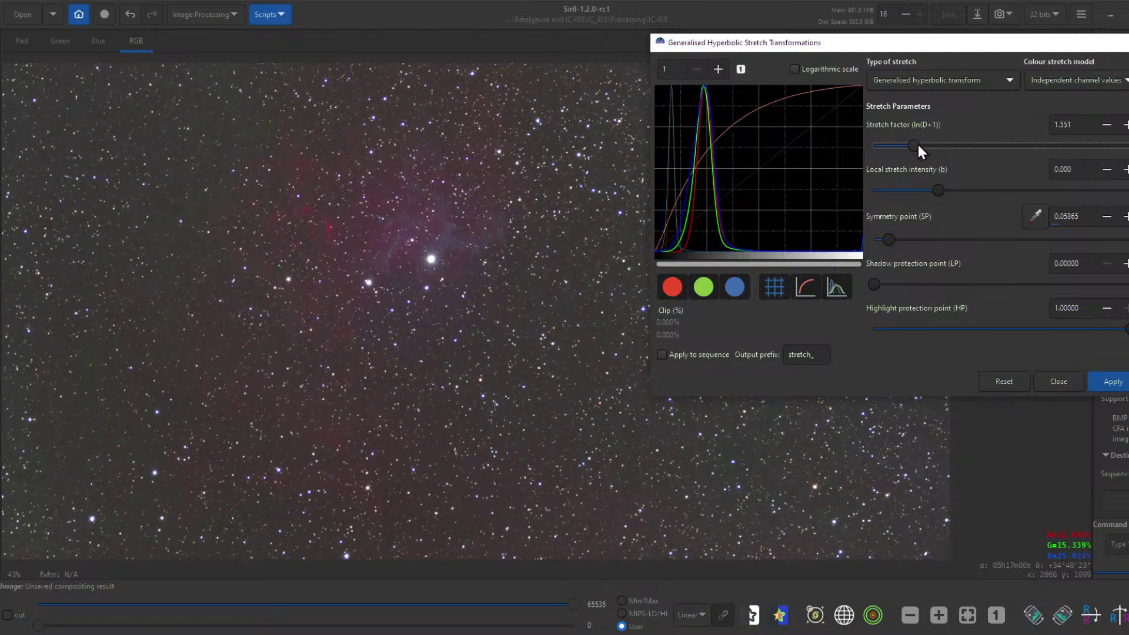
pyautogui.moveTo(934, 189); pyautogui.dragTo(1125, 193)
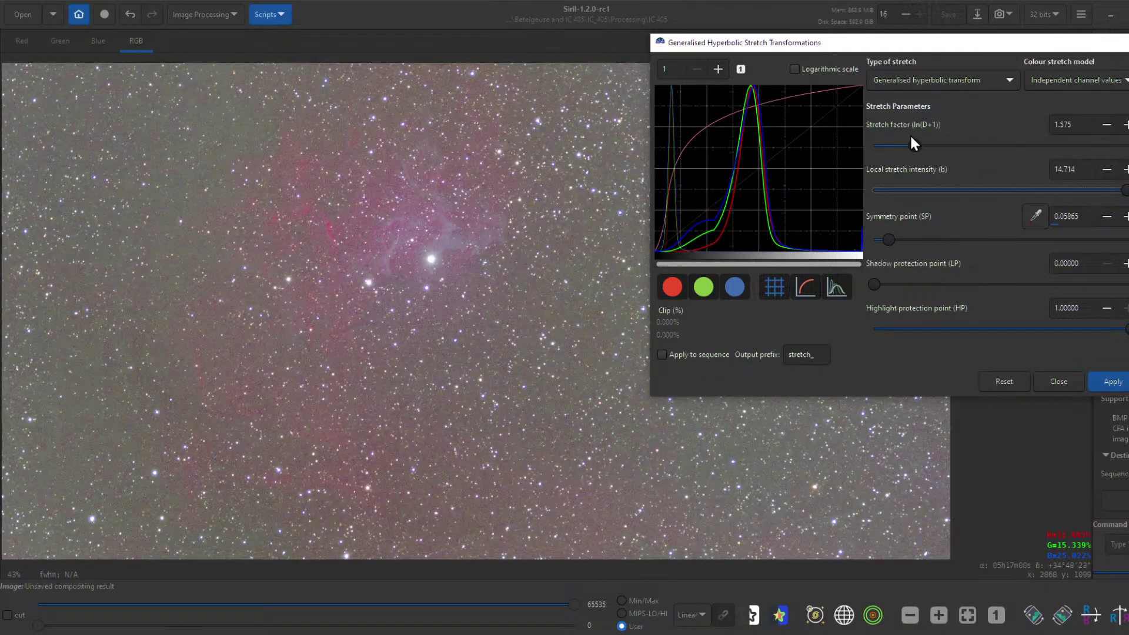
pyautogui.moveTo(914, 144); pyautogui.dragTo(888, 145)
pyautogui.scroll(-3, 512, 253)
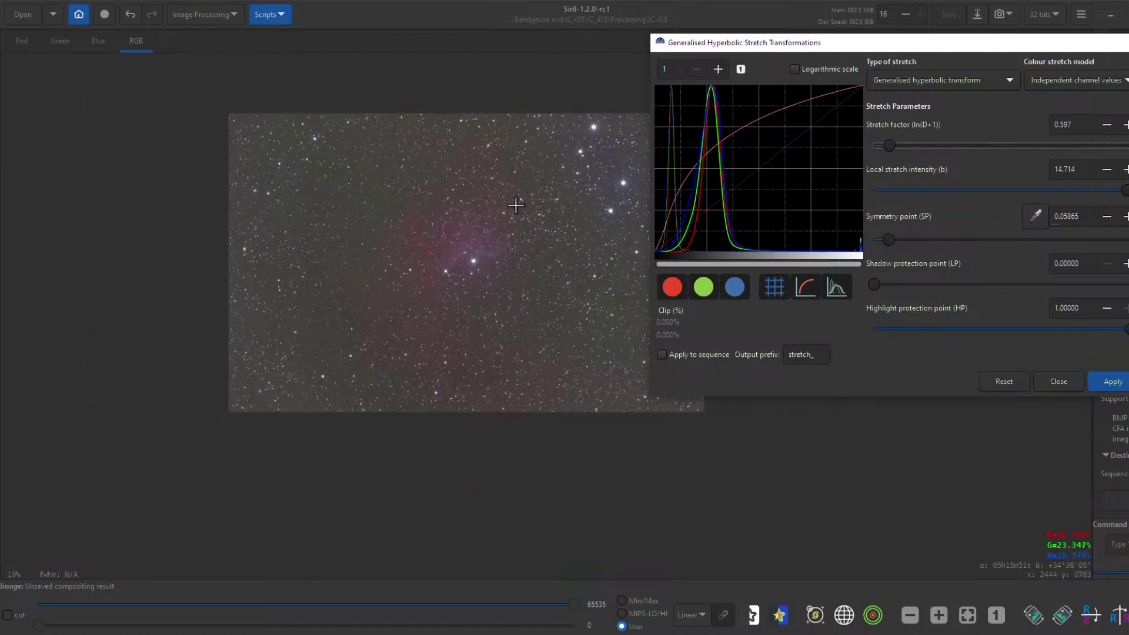
pyautogui.scroll(1, 515, 205)
pyautogui.moveTo(890, 145); pyautogui.dragTo(884, 143)
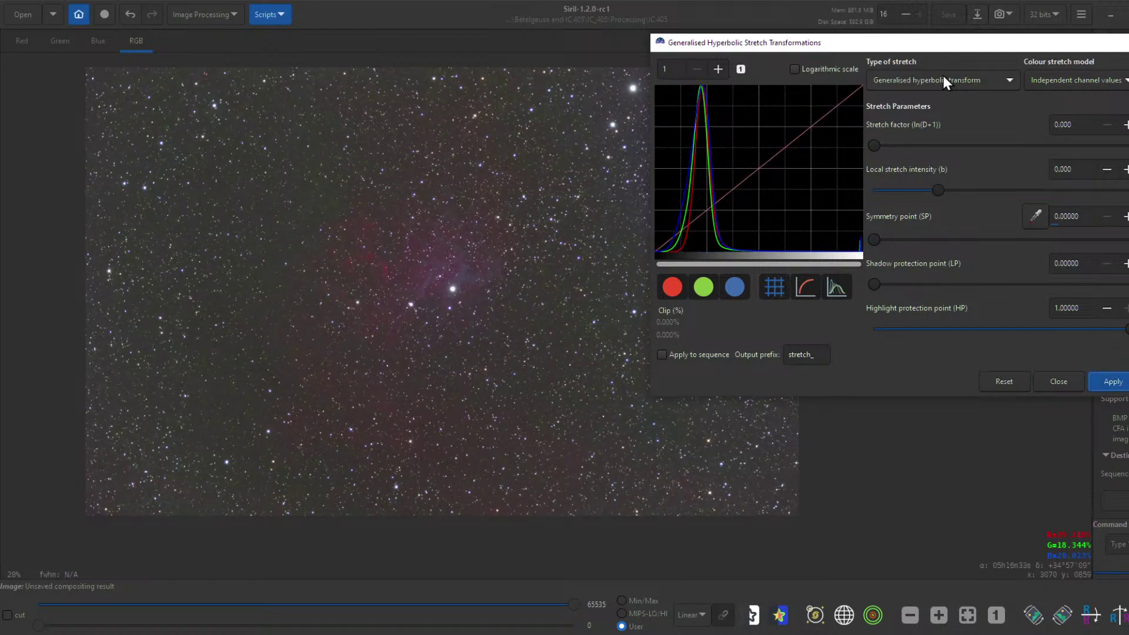
# Apply a second generalised hyperbolic stretch with symmetry point 0.33138, local stretch intensity 0.298 and stretch factor 1.074, using a logarithmic histogram
pyautogui.click(795, 69)
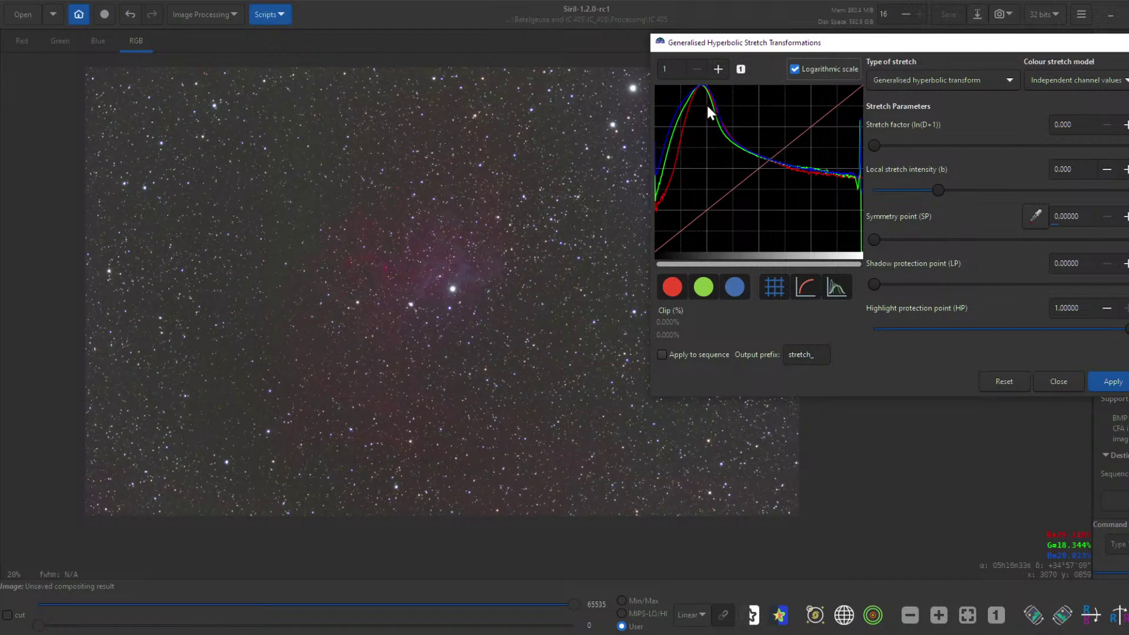
pyautogui.click(725, 133)
pyautogui.moveTo(935, 190); pyautogui.dragTo(940, 191)
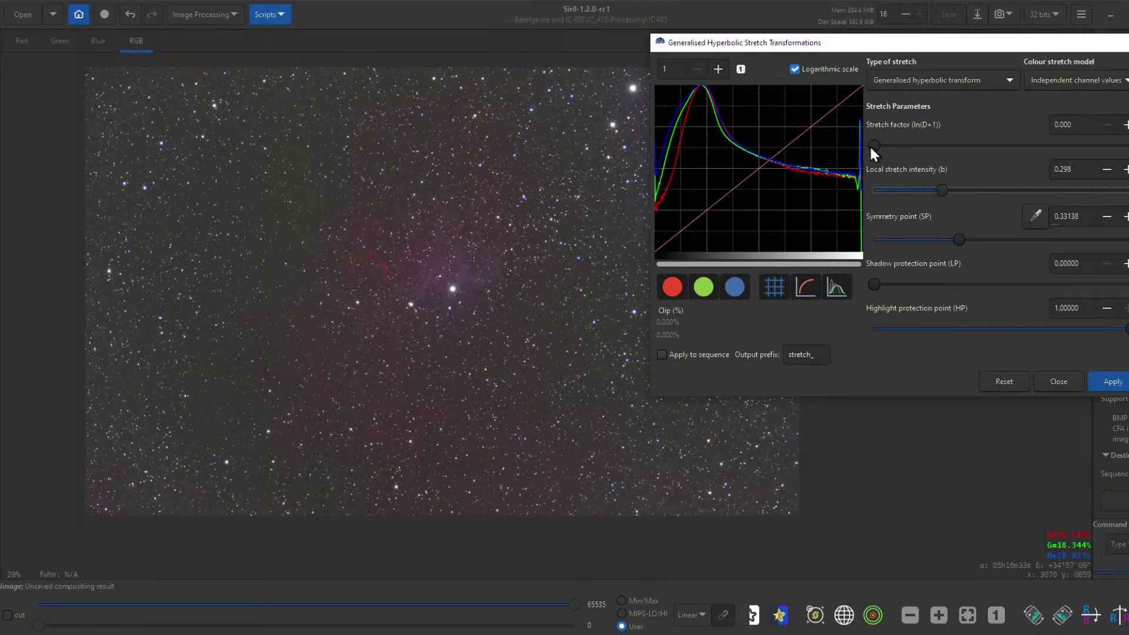
pyautogui.moveTo(869, 146); pyautogui.dragTo(902, 144)
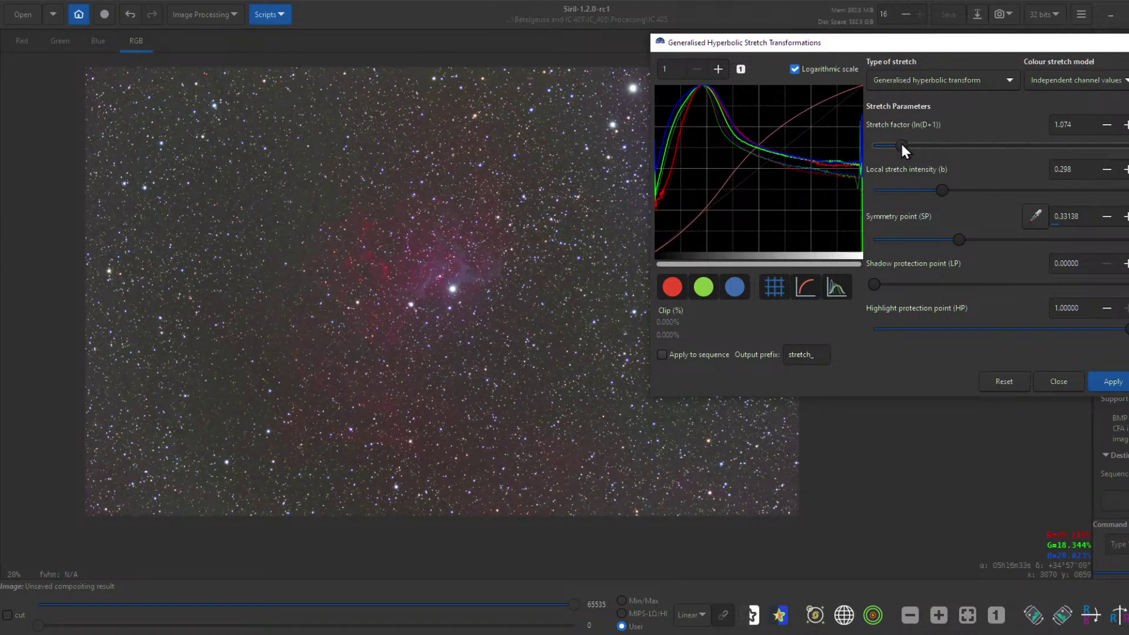
pyautogui.click(1116, 385)
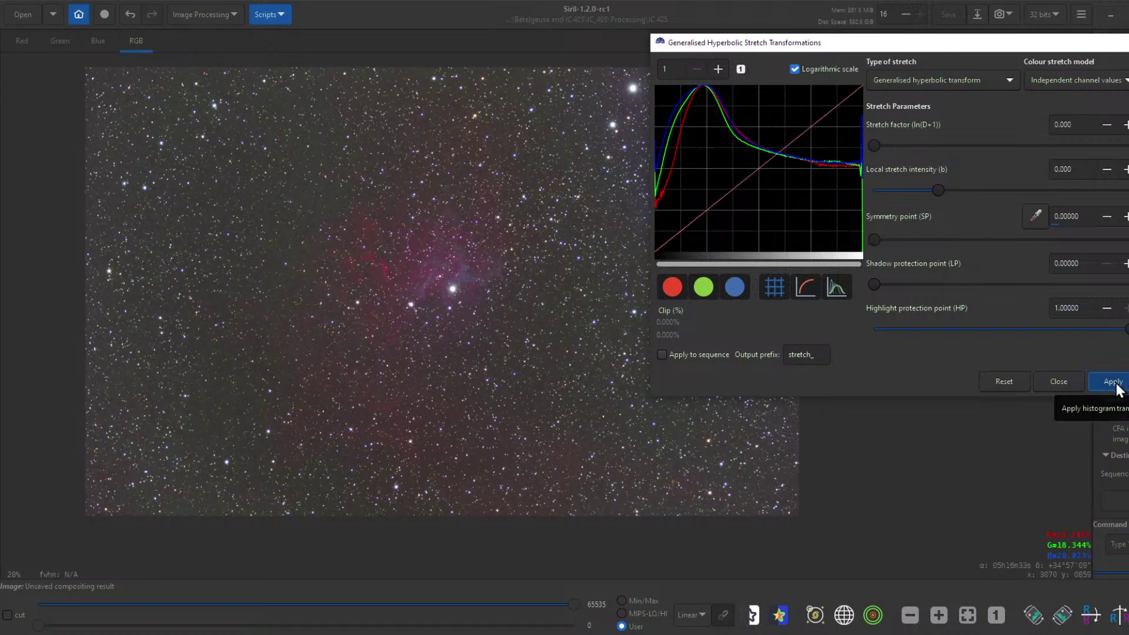
pyautogui.click(1050, 381)
# Run StarNet Star Removal on the stretched composite with star mask generation enabled
pyautogui.scroll(3, 481, 263)
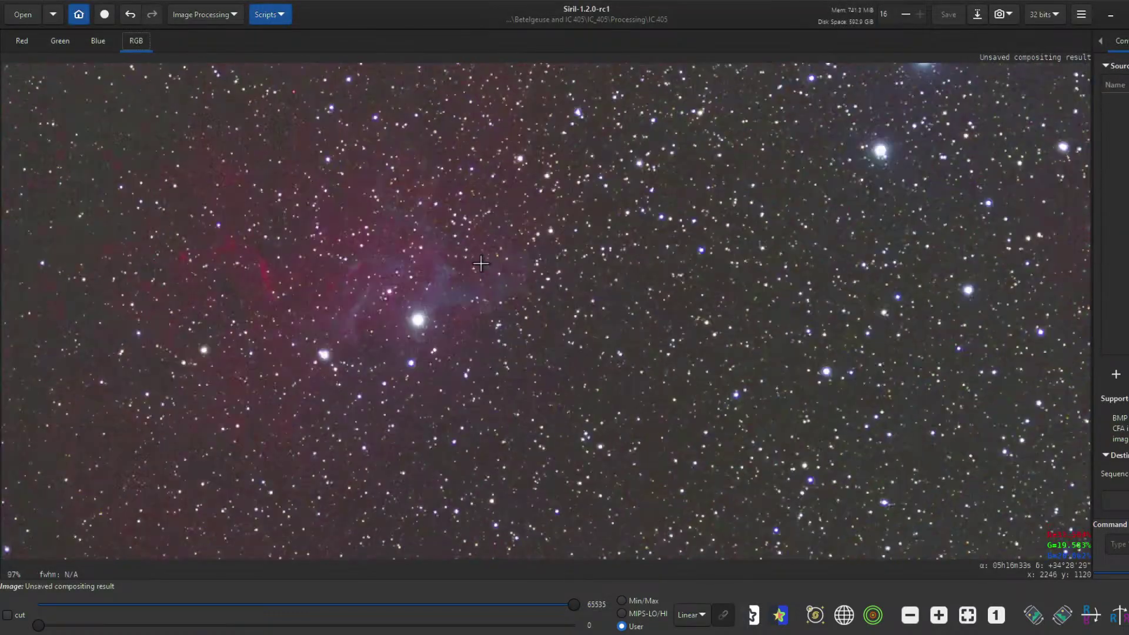
pyautogui.scroll(-3, 481, 264)
pyautogui.scroll(1, 512, 268)
pyautogui.click(235, 11)
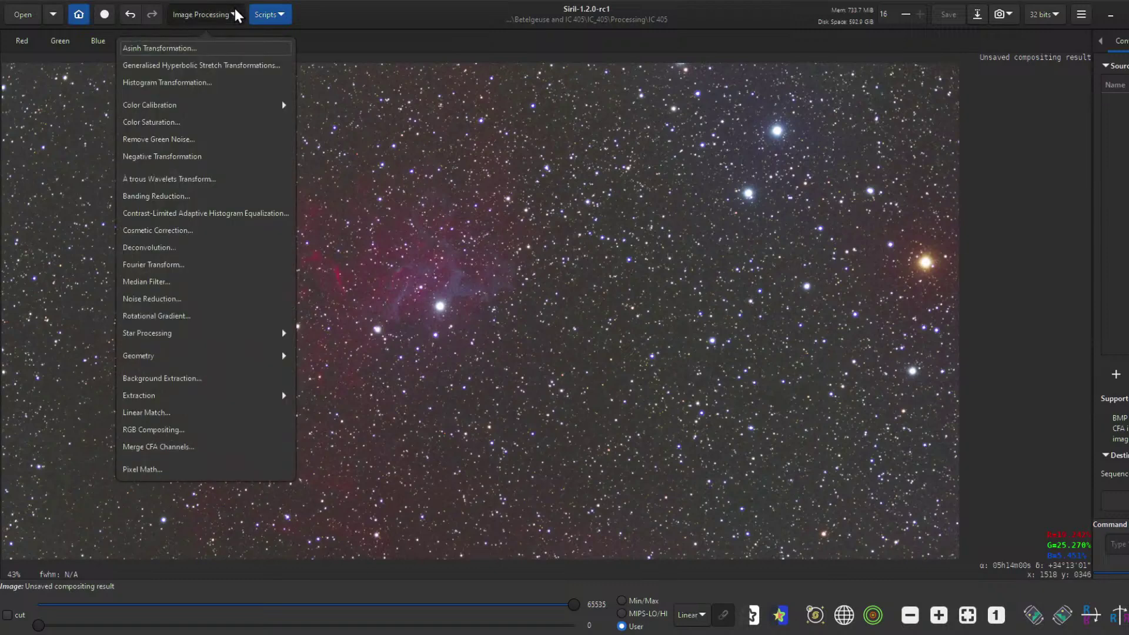
pyautogui.click(249, 334)
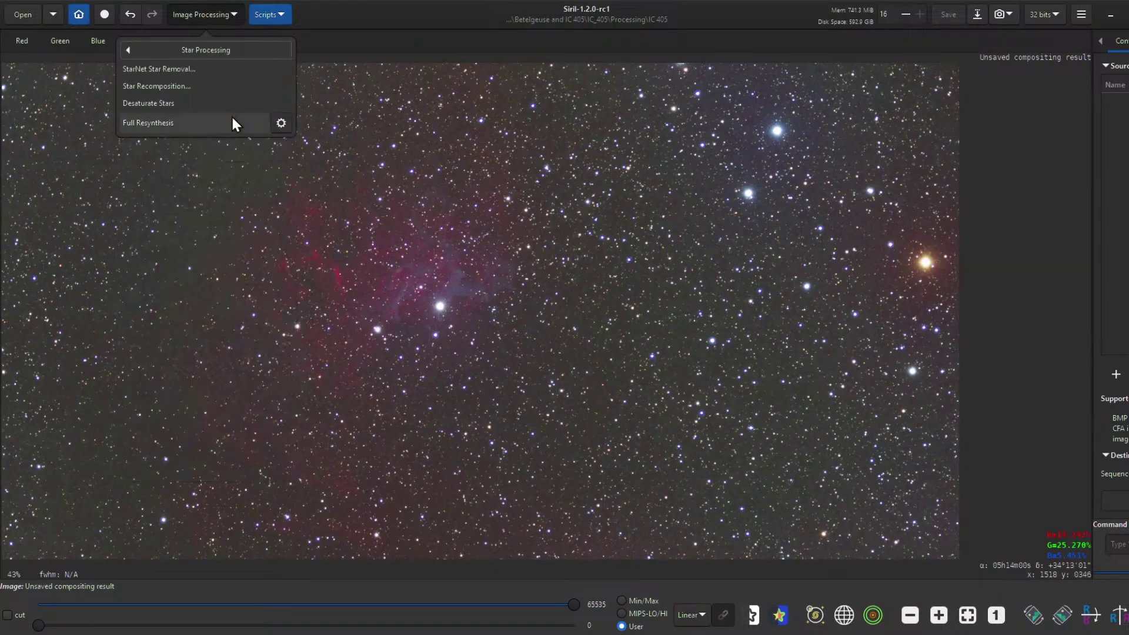
pyautogui.click(216, 76)
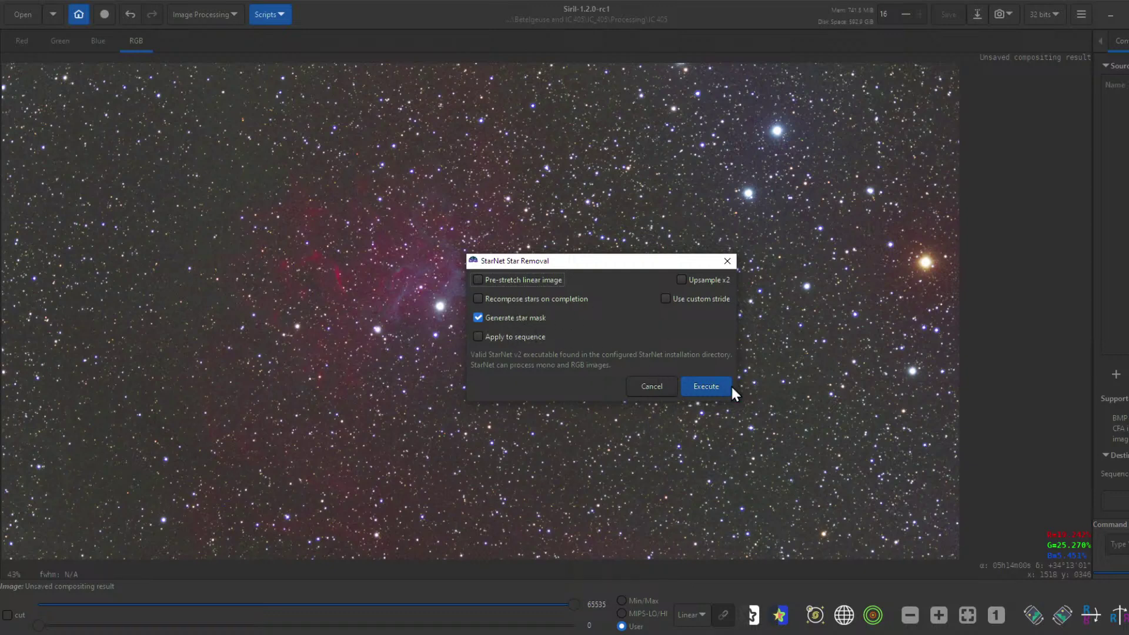
pyautogui.click(715, 395)
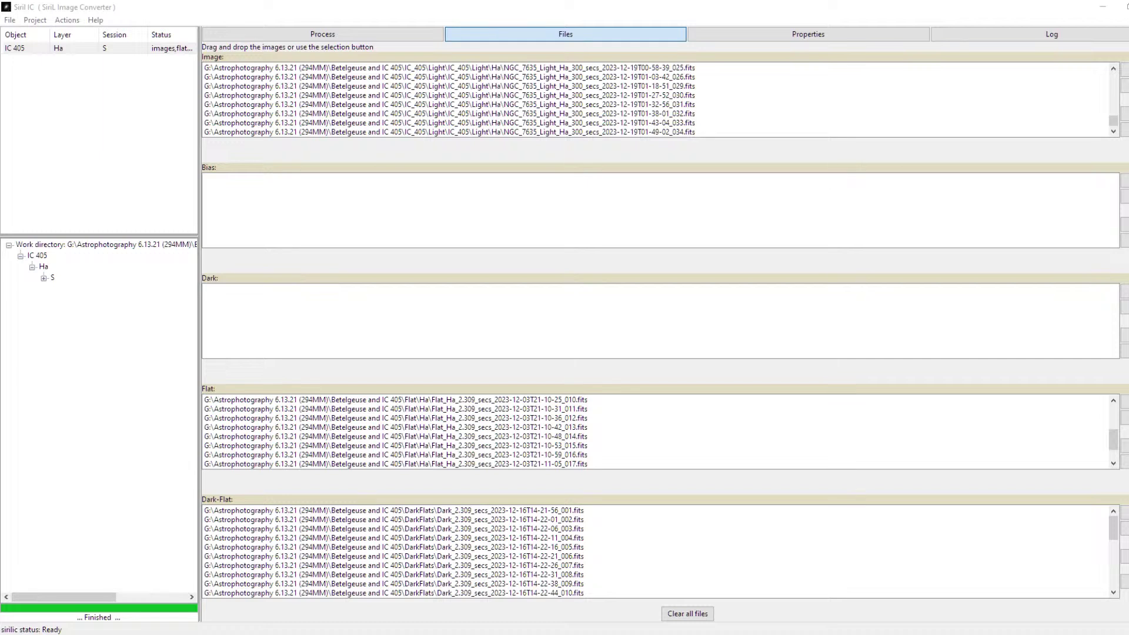
# In Siril IC, add the dark frames from the 300s Darks 10.29.22 folder to the IC 405 Ha layer and build the project's file links
pyautogui.moveTo(733, 321); pyautogui.dragTo(654, 324)
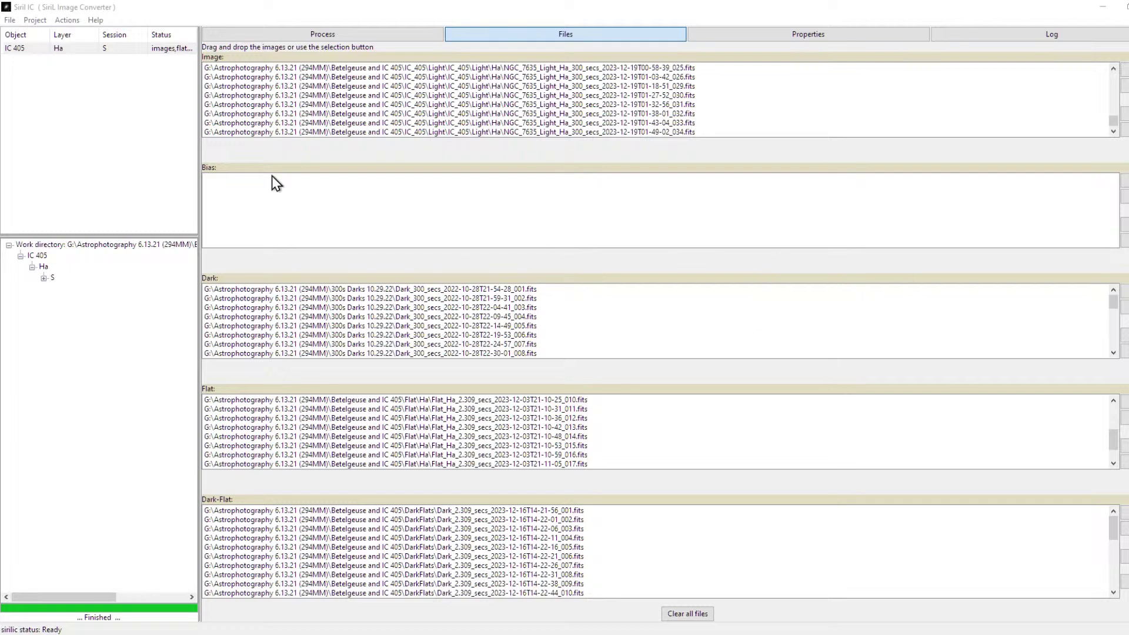
pyautogui.click(68, 21)
pyautogui.click(94, 31)
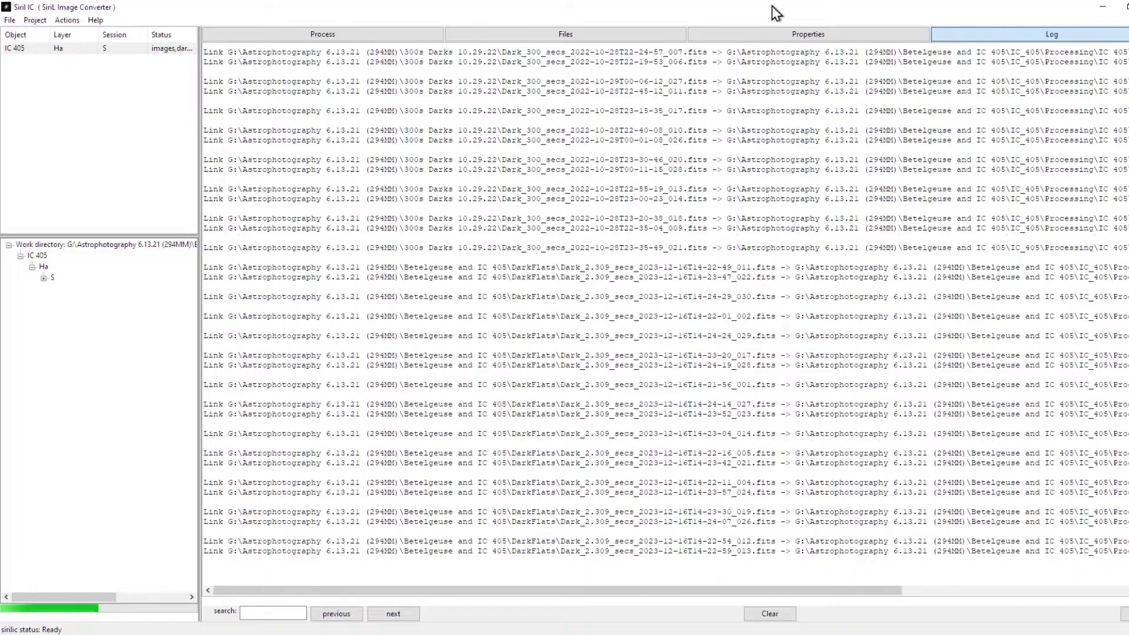
pyautogui.click(1103, 7)
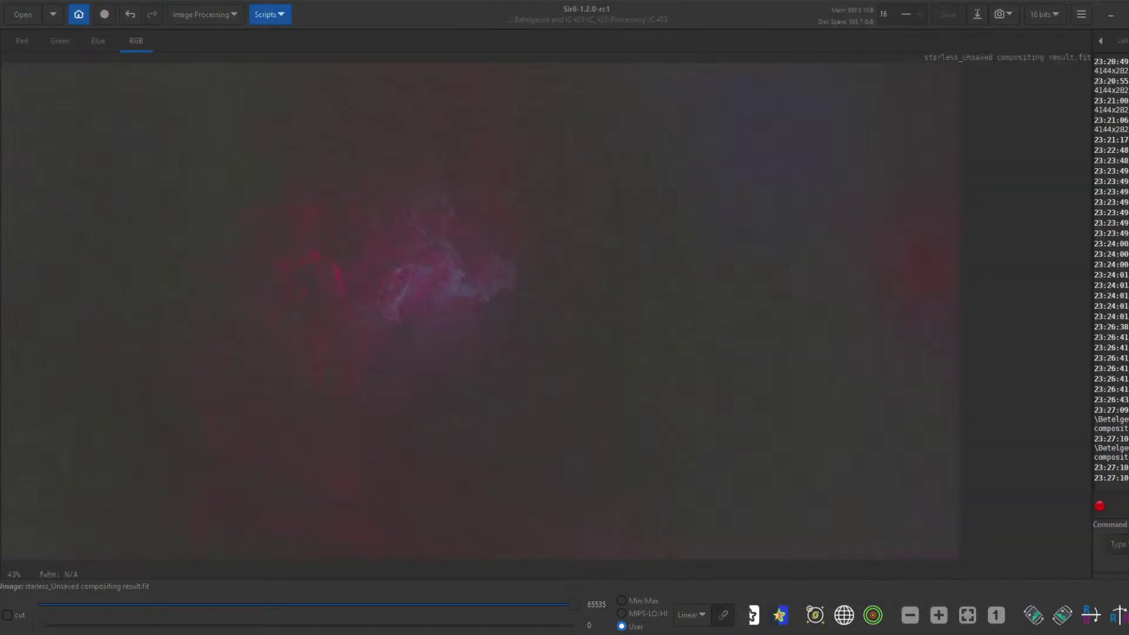
# Examine the nebula and background of the starless image in Siril at several magnifications
pyautogui.scroll(-3, 529, 282)
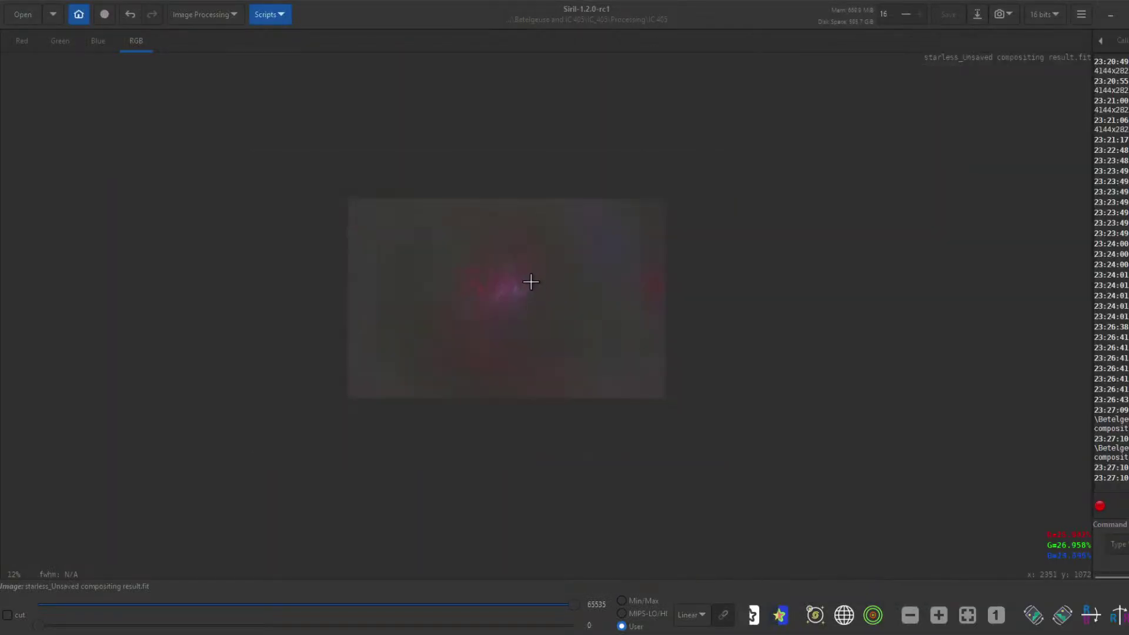
pyautogui.scroll(3, 526, 278)
pyautogui.scroll(1, 526, 278)
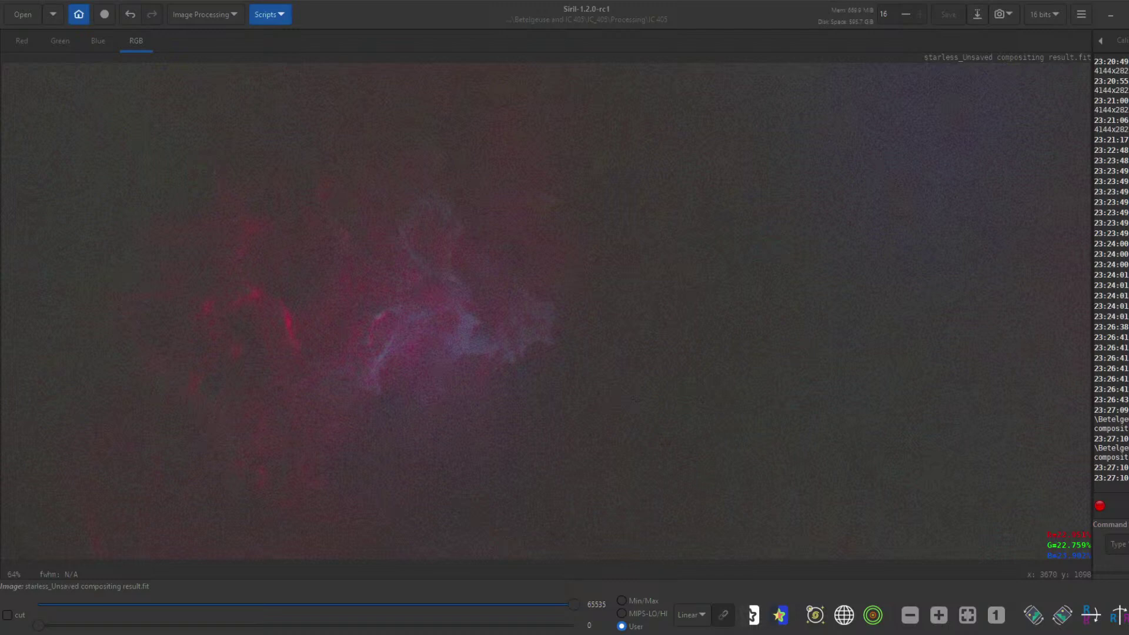
pyautogui.scroll(-2, 467, 323)
pyautogui.scroll(1, 479, 320)
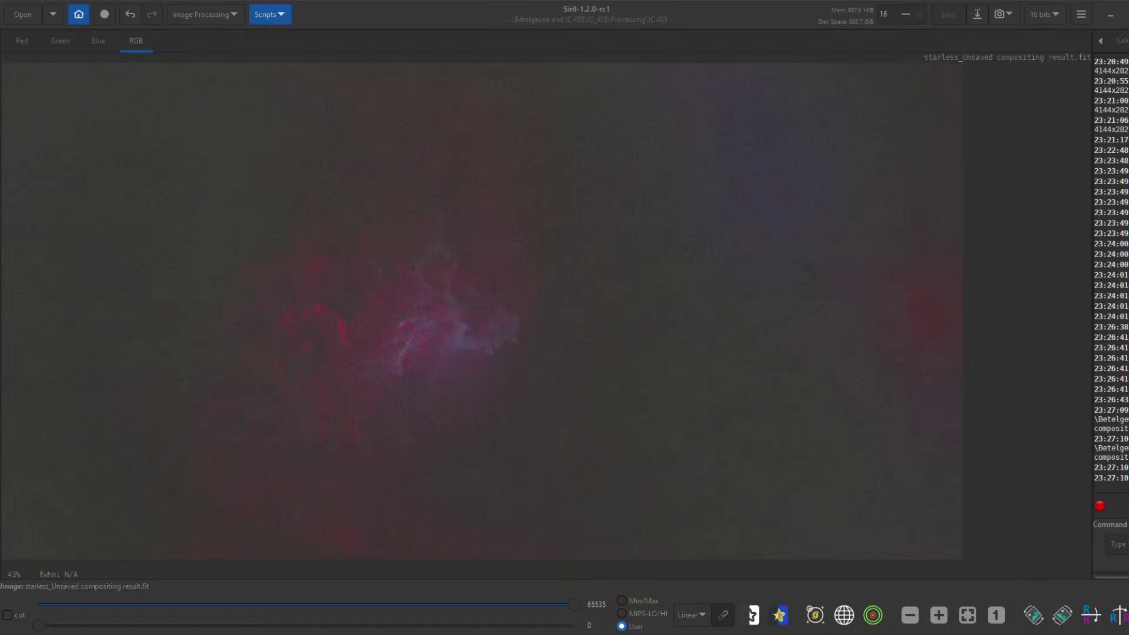
# Return to Siril IC, select the IC 405 Ha layer and run the processing script to calibrate, register and stack it
pyautogui.moveTo(1128, 127); pyautogui.dragTo(870, 78)
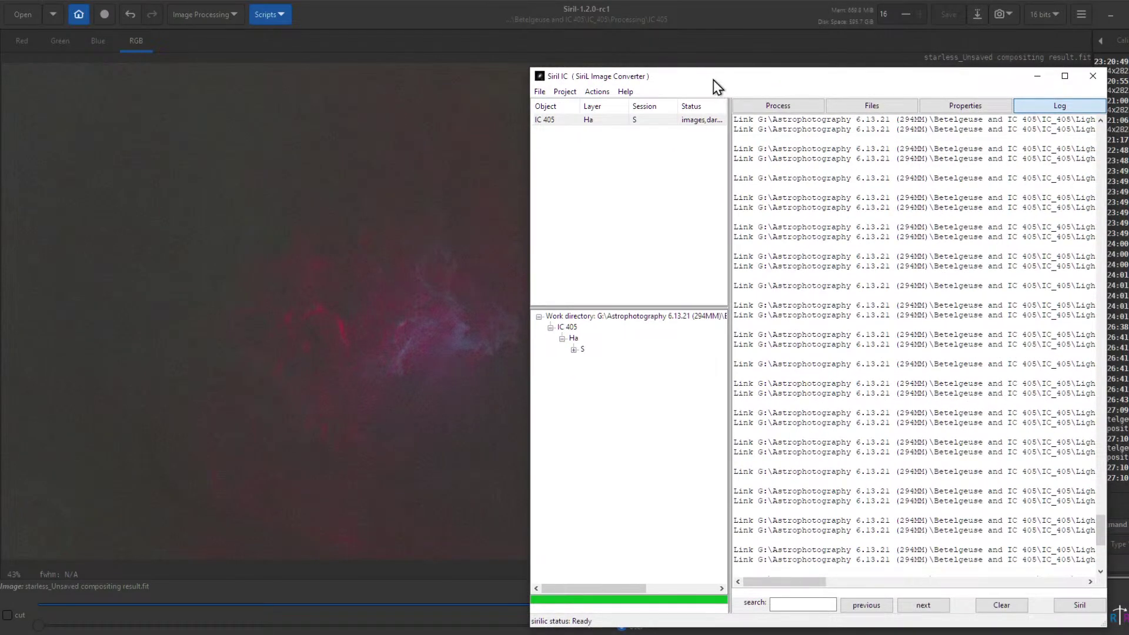
pyautogui.moveTo(867, 82); pyautogui.dragTo(698, 3)
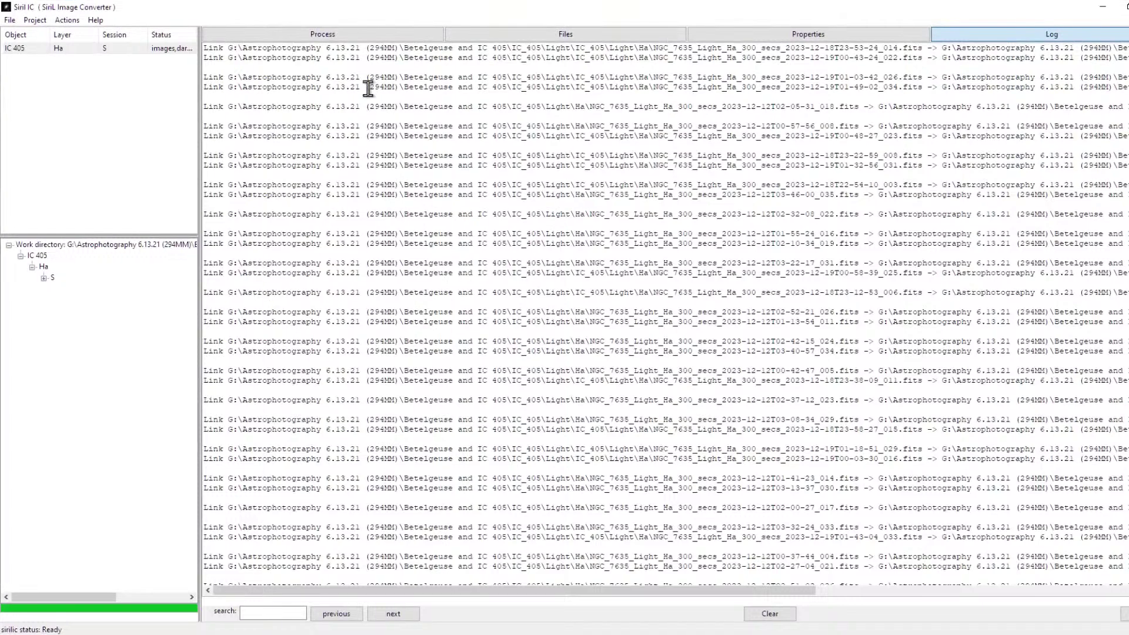
pyautogui.click(74, 50)
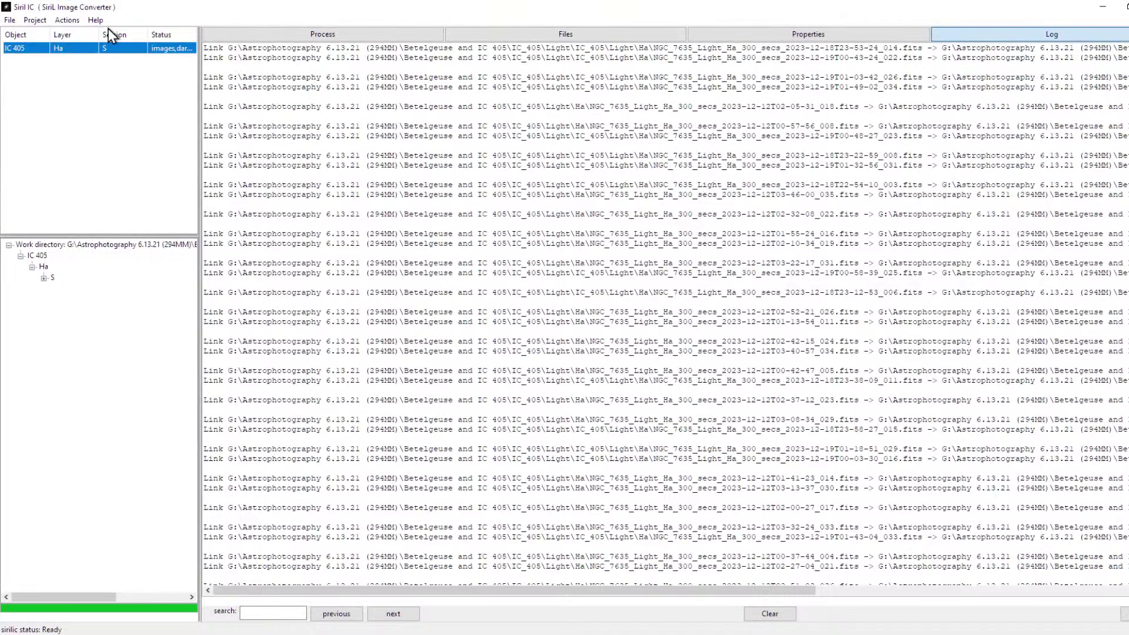
pyautogui.click(67, 20)
pyautogui.click(138, 44)
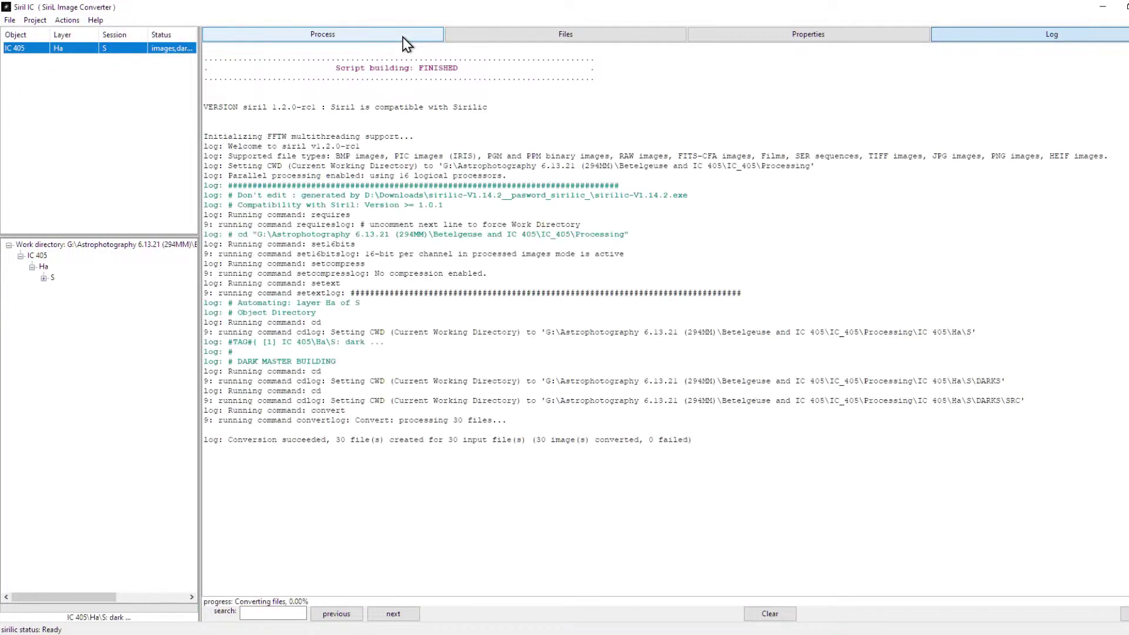
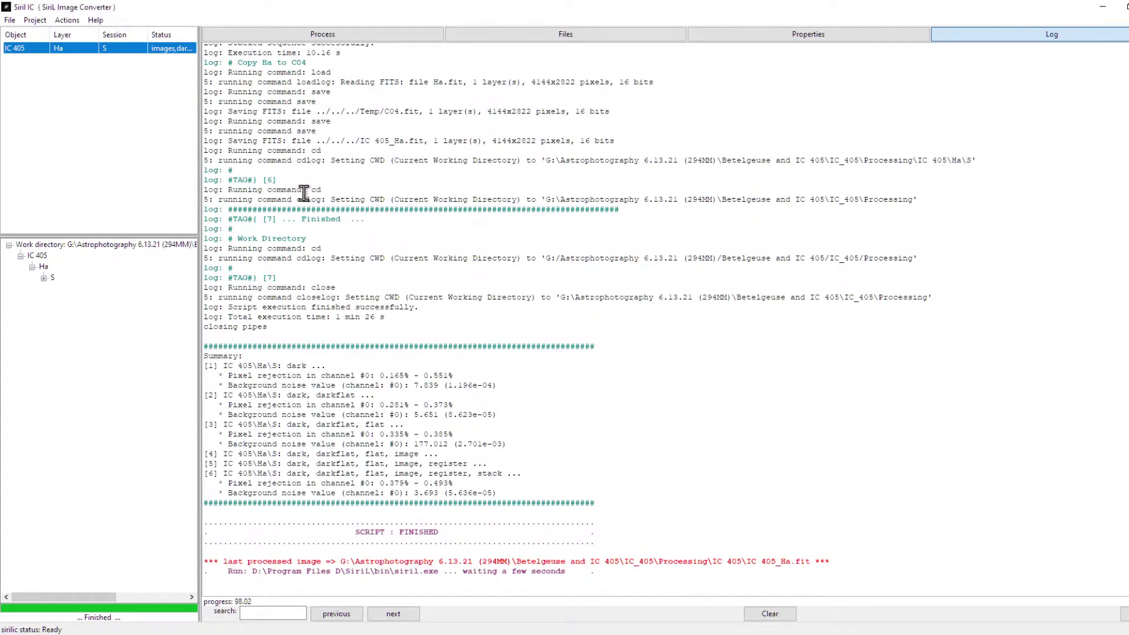
# Switch to the Siril window with IC 405_Ha.fit, enlarge it to full screen and set the display mode to AutoStretch
pyautogui.click(1066, 634)
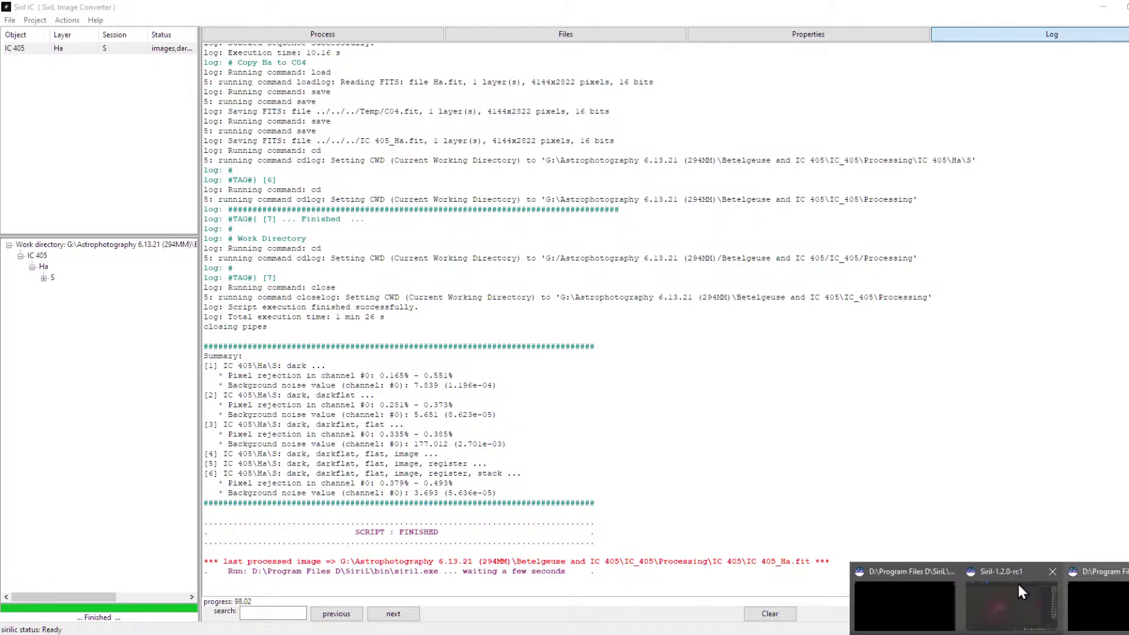
pyautogui.click(1004, 601)
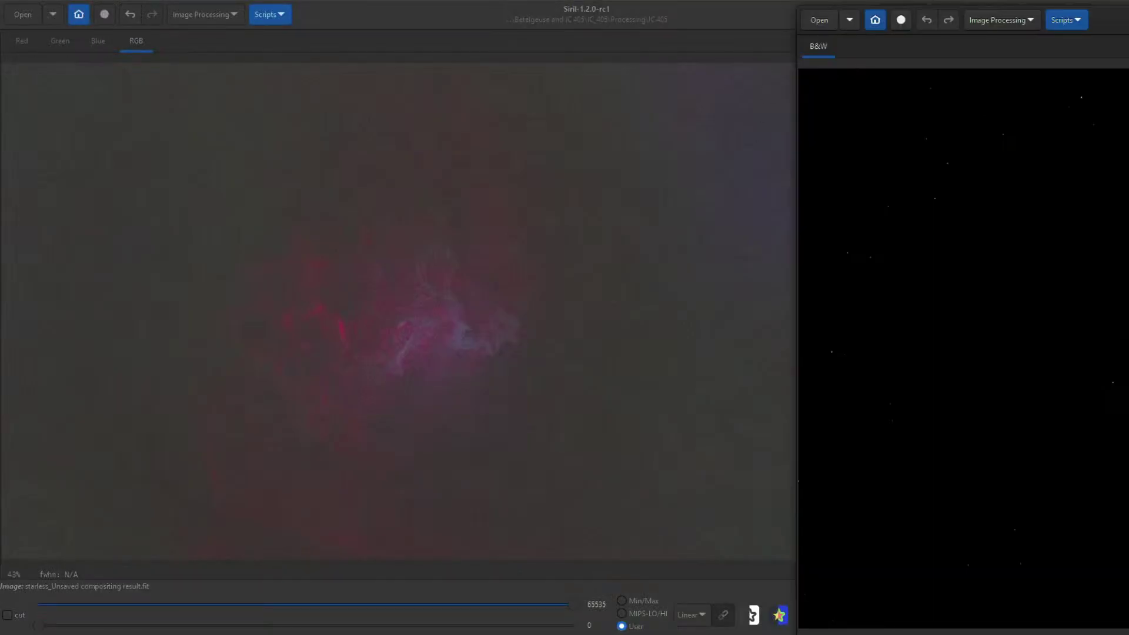
pyautogui.moveTo(1109, 20); pyautogui.dragTo(807, 2)
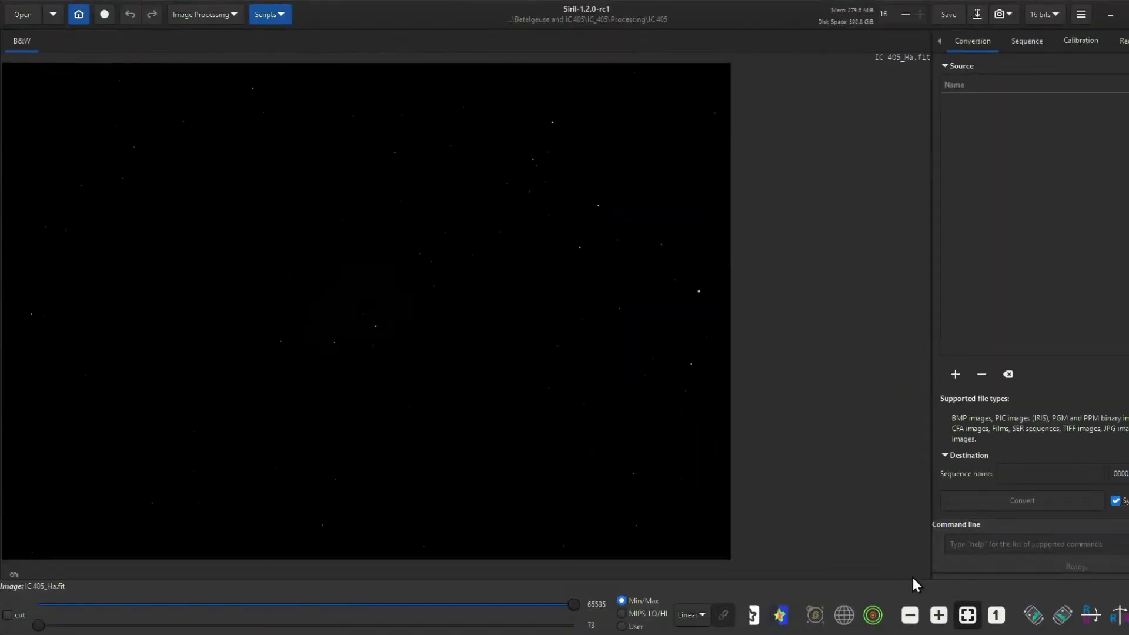
pyautogui.click(704, 613)
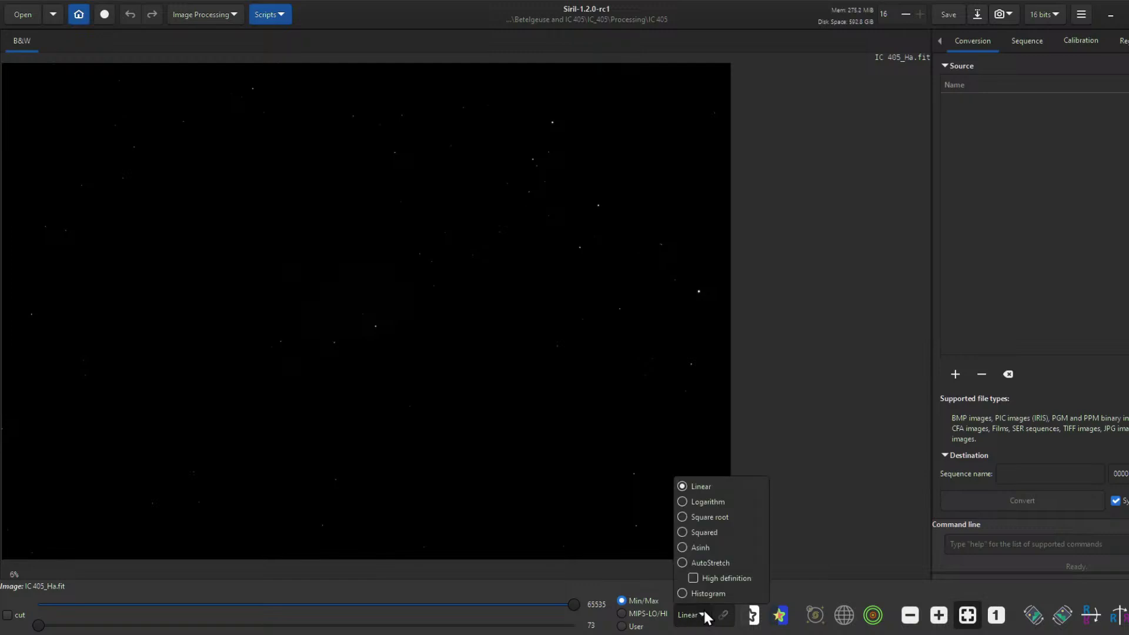
pyautogui.click(723, 564)
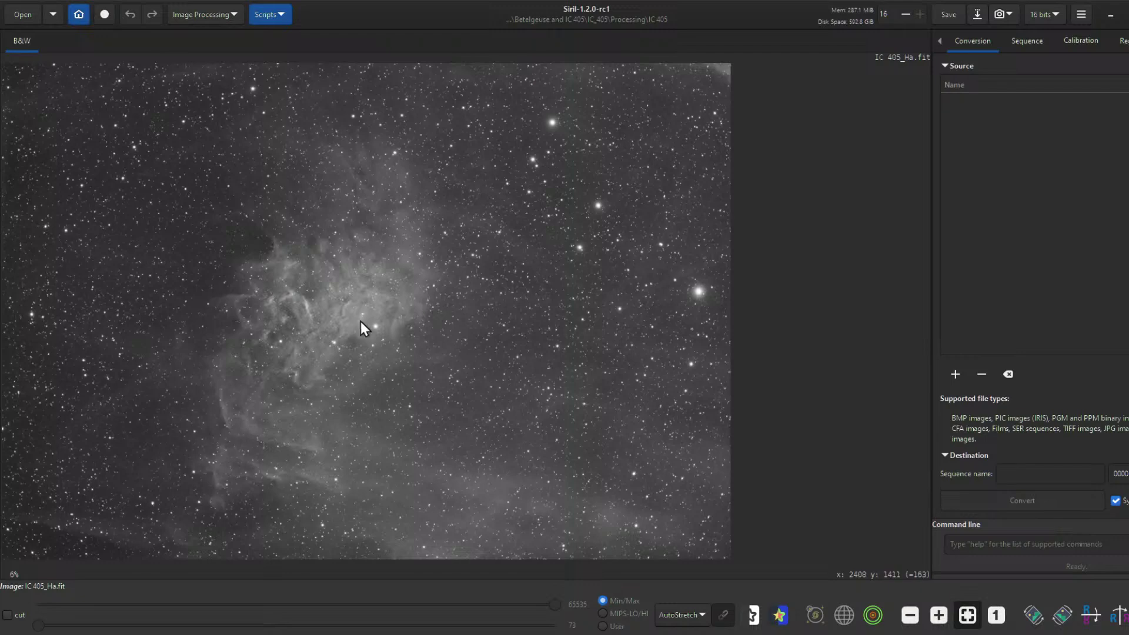
pyautogui.click(623, 430)
# Examine the nebula filaments, star shapes and background of the stacked Ha image across the frame
pyautogui.scroll(10, 392, 291)
pyautogui.scroll(-7, 393, 291)
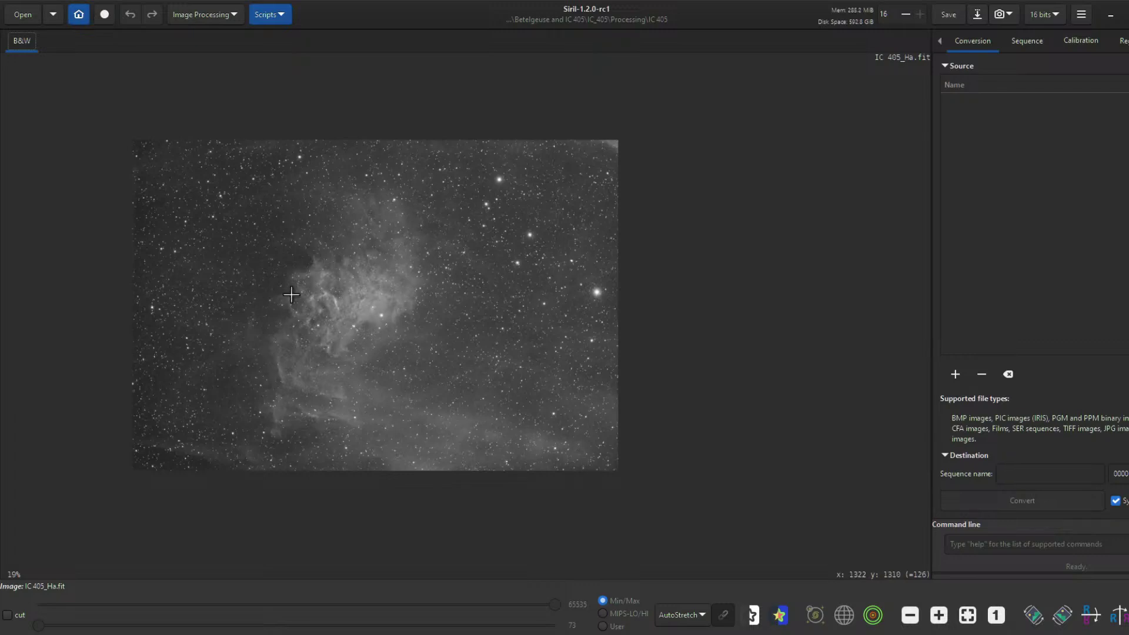
pyautogui.scroll(1, 347, 329)
pyautogui.scroll(2, 374, 323)
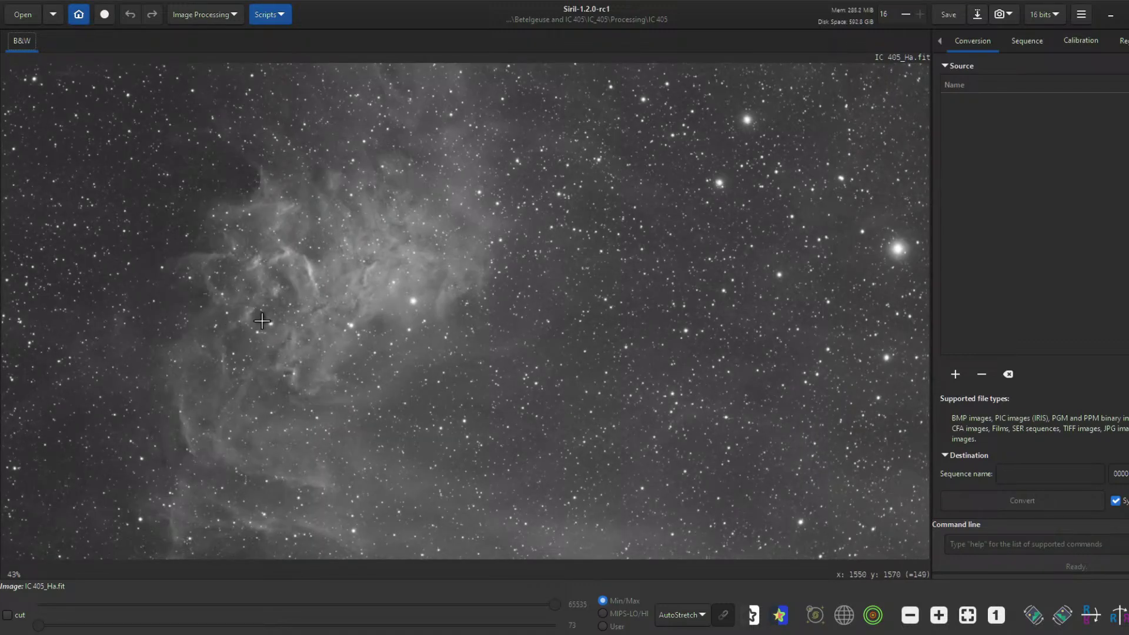
pyautogui.moveTo(342, 316); pyautogui.dragTo(620, 201)
pyautogui.scroll(3, 752, 320)
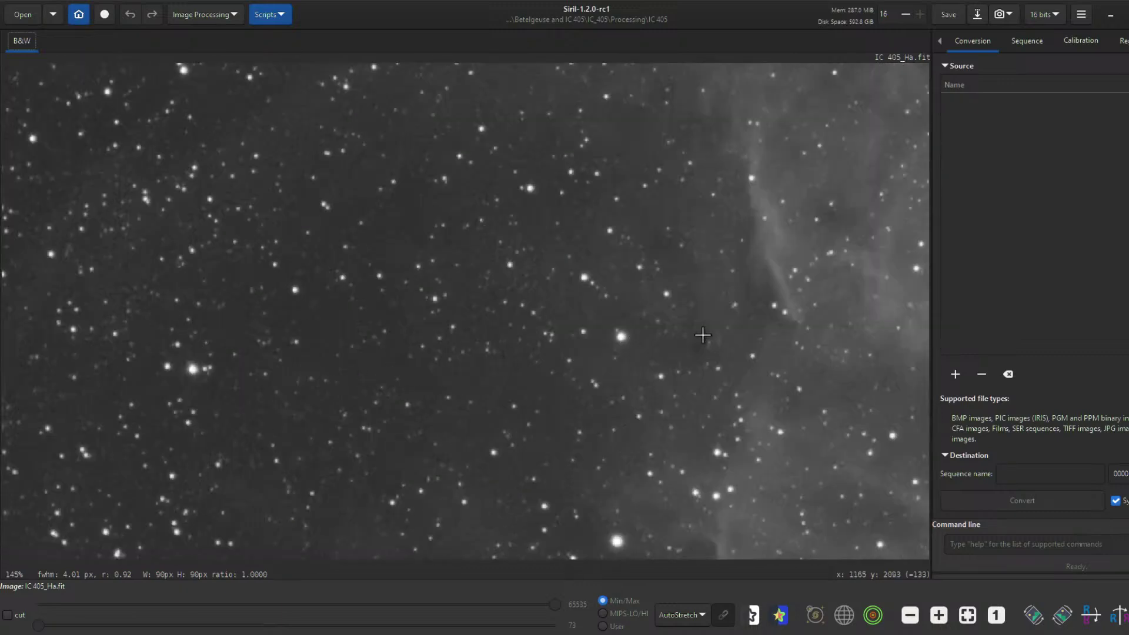
pyautogui.moveTo(752, 320); pyautogui.dragTo(285, 429)
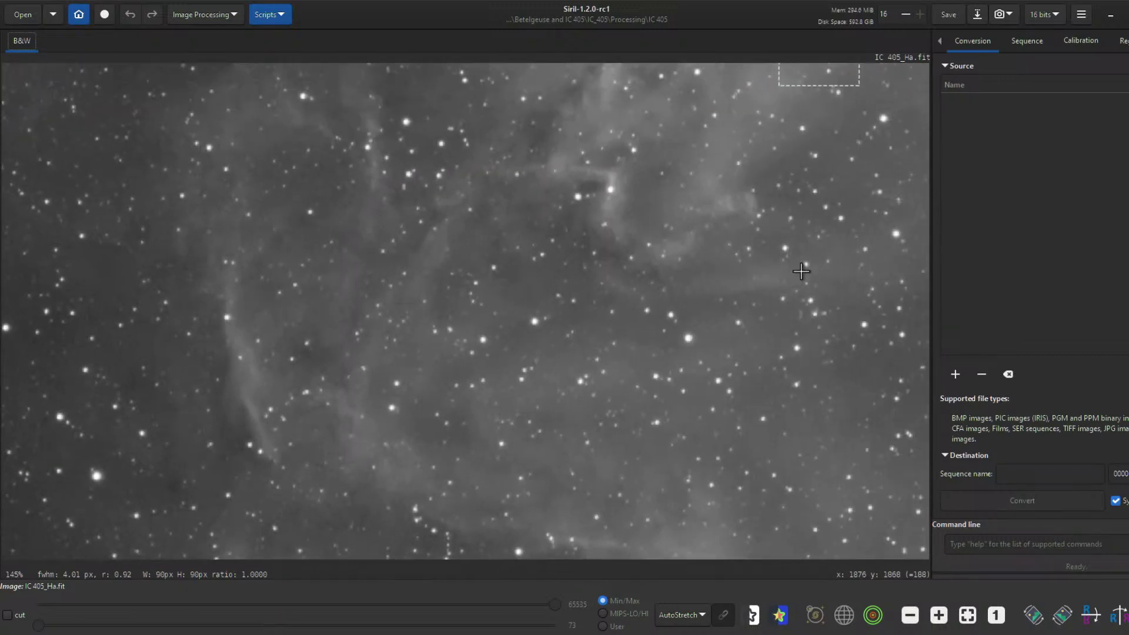
pyautogui.moveTo(801, 266); pyautogui.dragTo(315, 378)
pyautogui.scroll(-2, 528, 275)
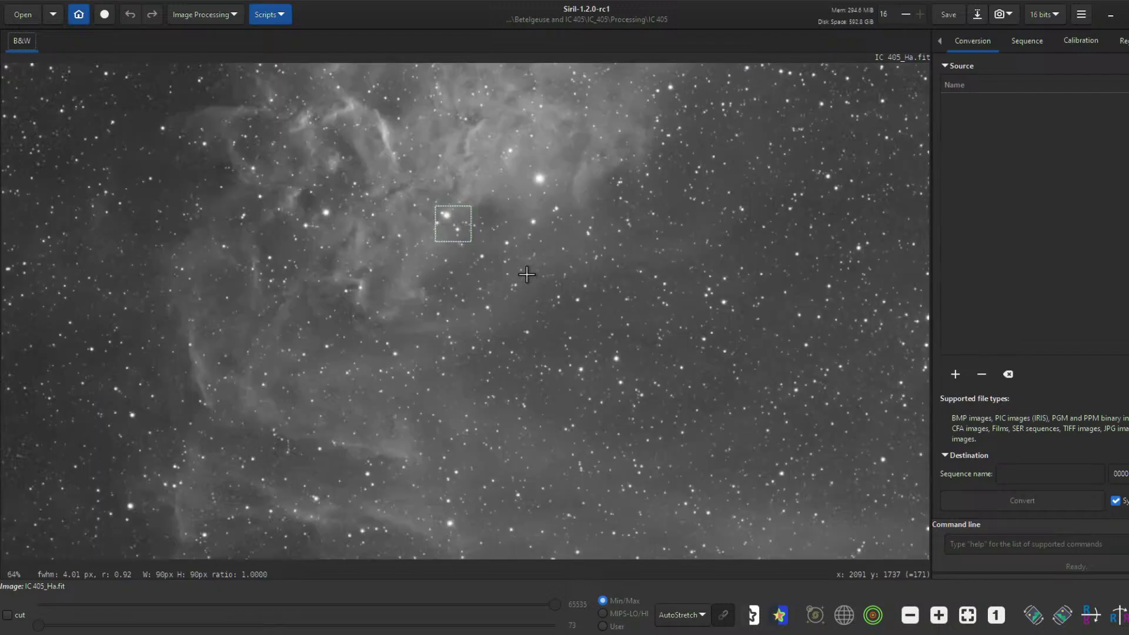
pyautogui.moveTo(698, 214); pyautogui.dragTo(443, 373)
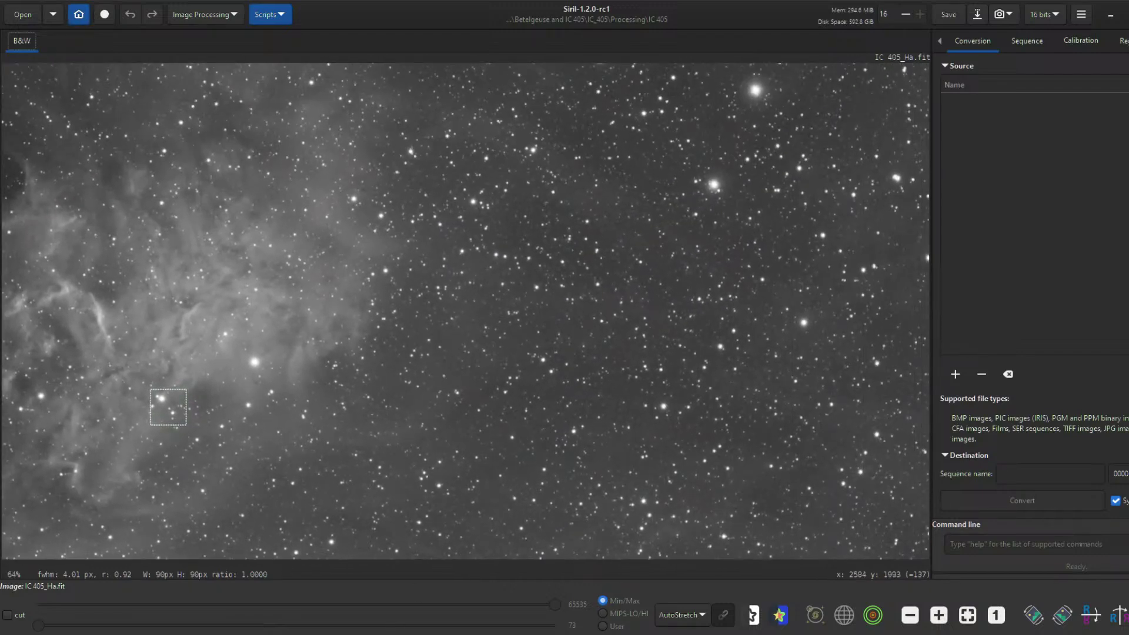
# Open IC 405_Ha.fit in ASIFitsView and display its FITS header
pyautogui.moveTo(334, 634)
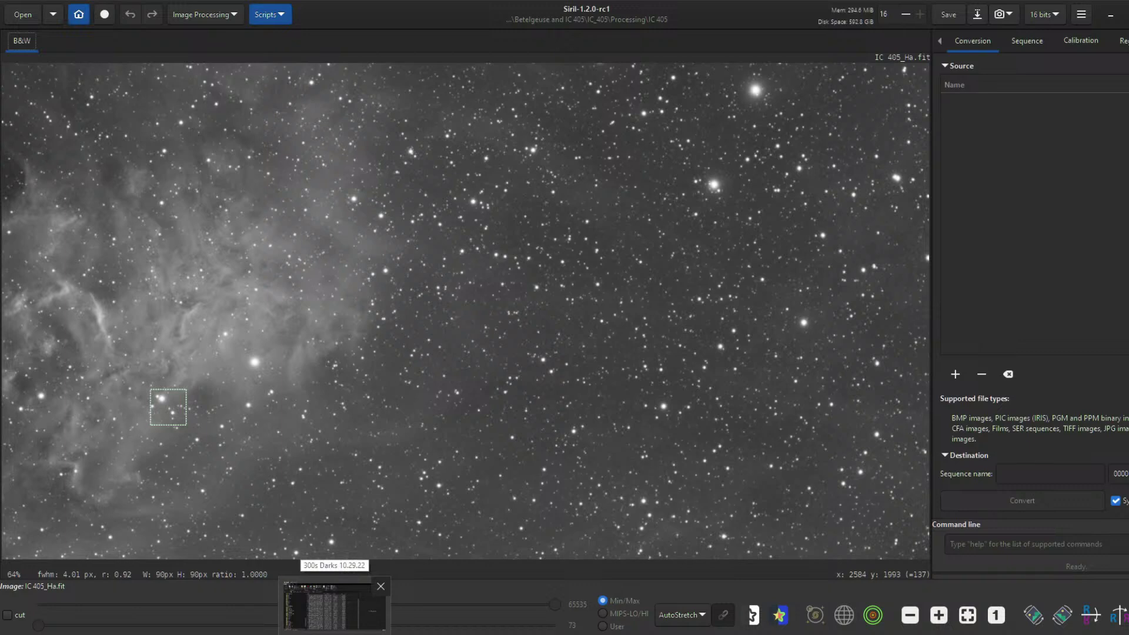
pyautogui.click(309, 594)
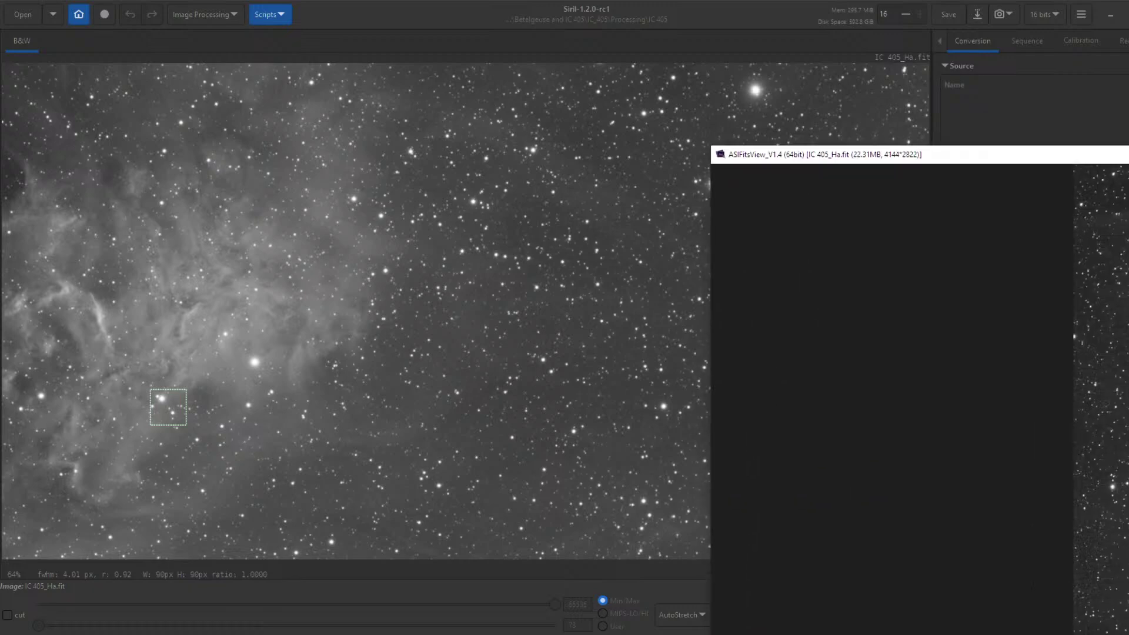
pyautogui.moveTo(743, 152); pyautogui.dragTo(743, 2)
pyautogui.rightClick(645, 227)
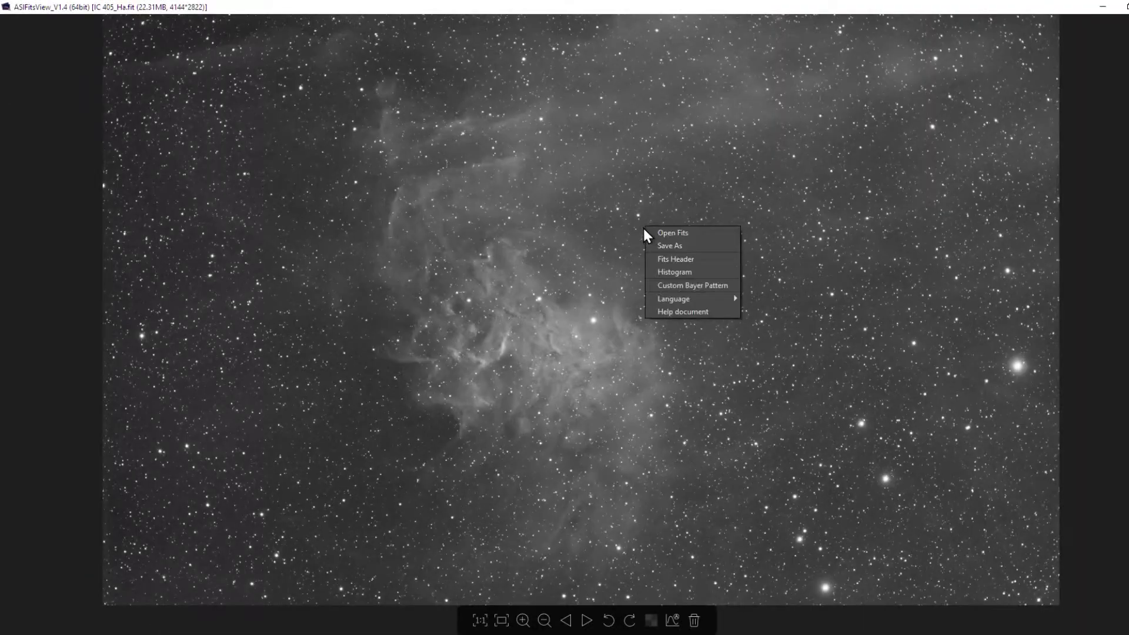
pyautogui.click(715, 264)
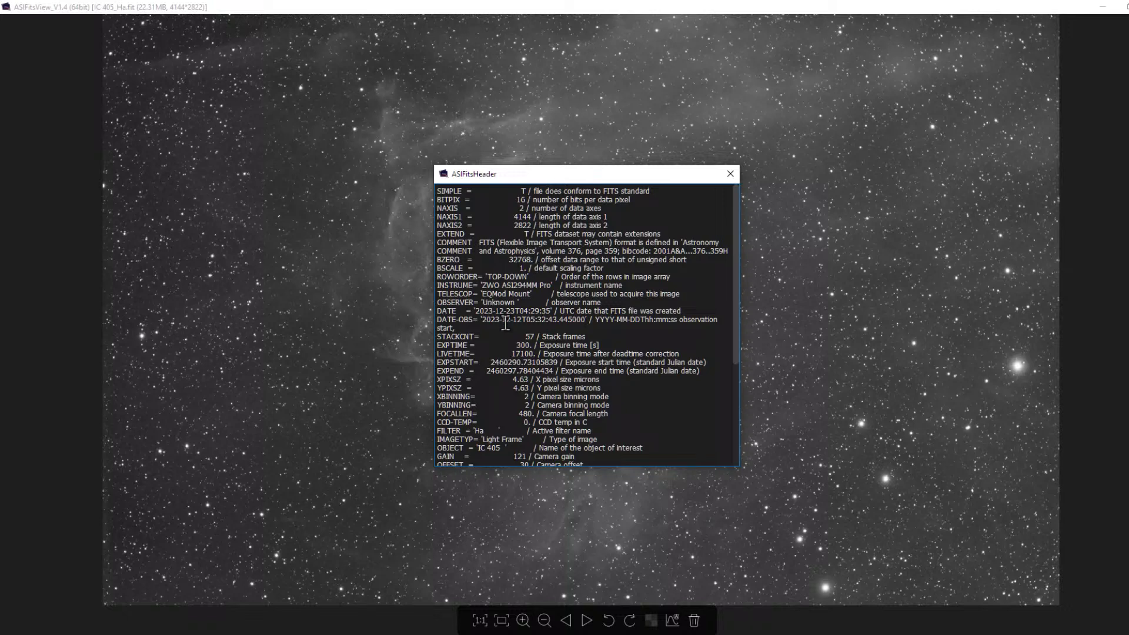
# Check the stacked frame count in the FITS header, close the header and return to the Ha image in Siril
pyautogui.moveTo(522, 336); pyautogui.dragTo(552, 335)
pyautogui.click(731, 174)
pyautogui.moveTo(900, 6); pyautogui.dragTo(1128, 236)
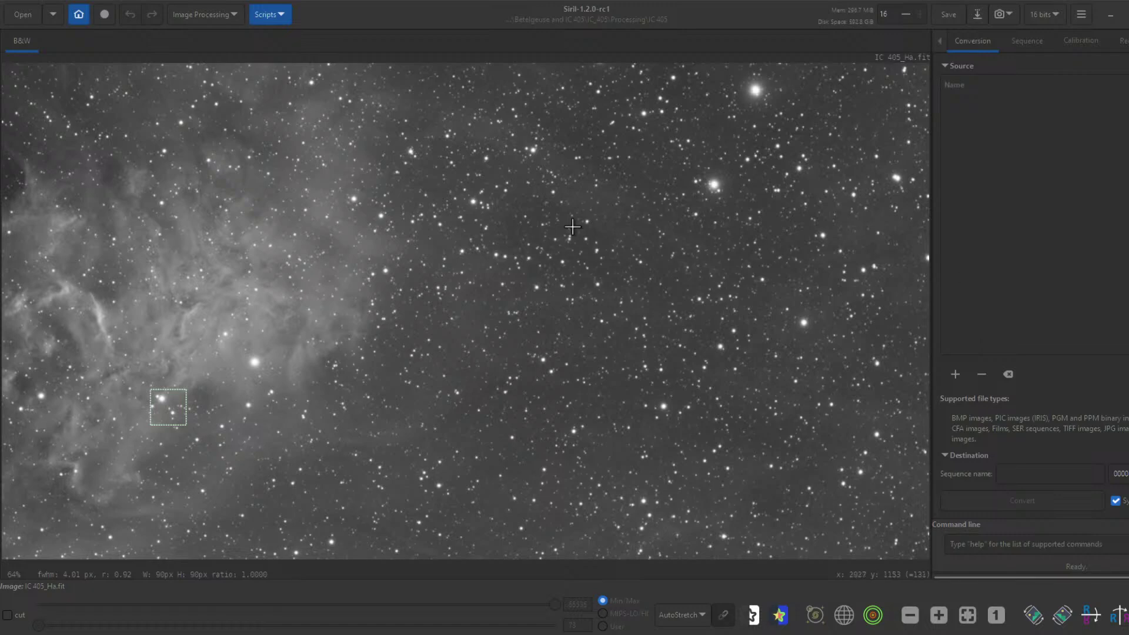
# Examine the nebula structure and the background gradients of the stacked Ha image, close up and across the full frame
pyautogui.scroll(-3, 574, 227)
pyautogui.scroll(1, 522, 230)
pyautogui.scroll(-2, 522, 230)
pyautogui.scroll(4, 534, 237)
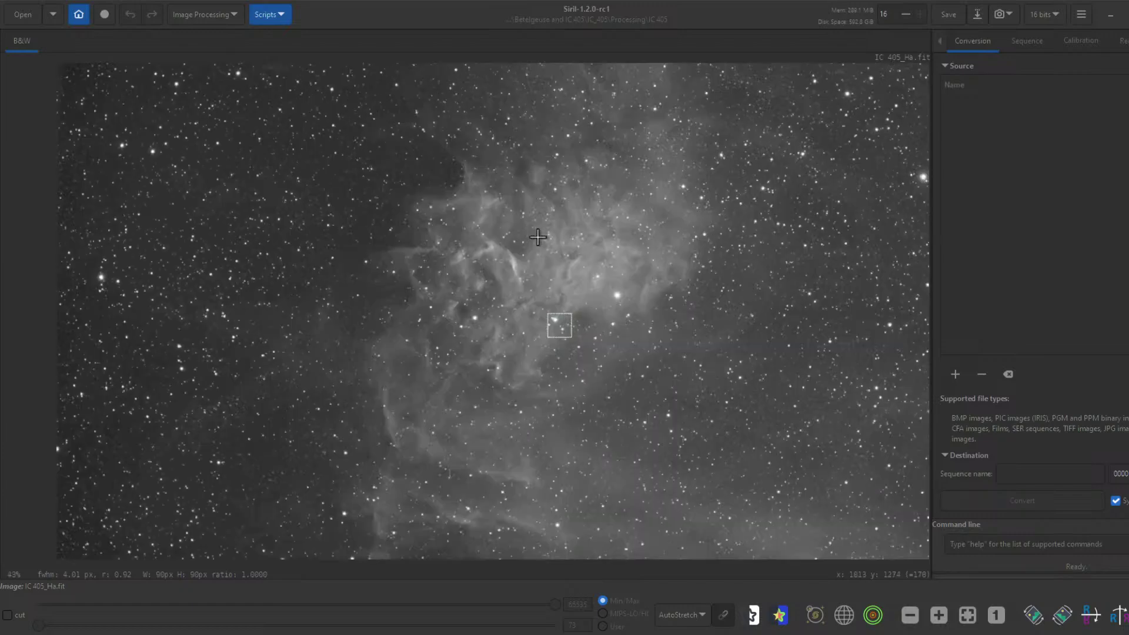
pyautogui.scroll(-3, 575, 227)
pyautogui.scroll(3, 576, 227)
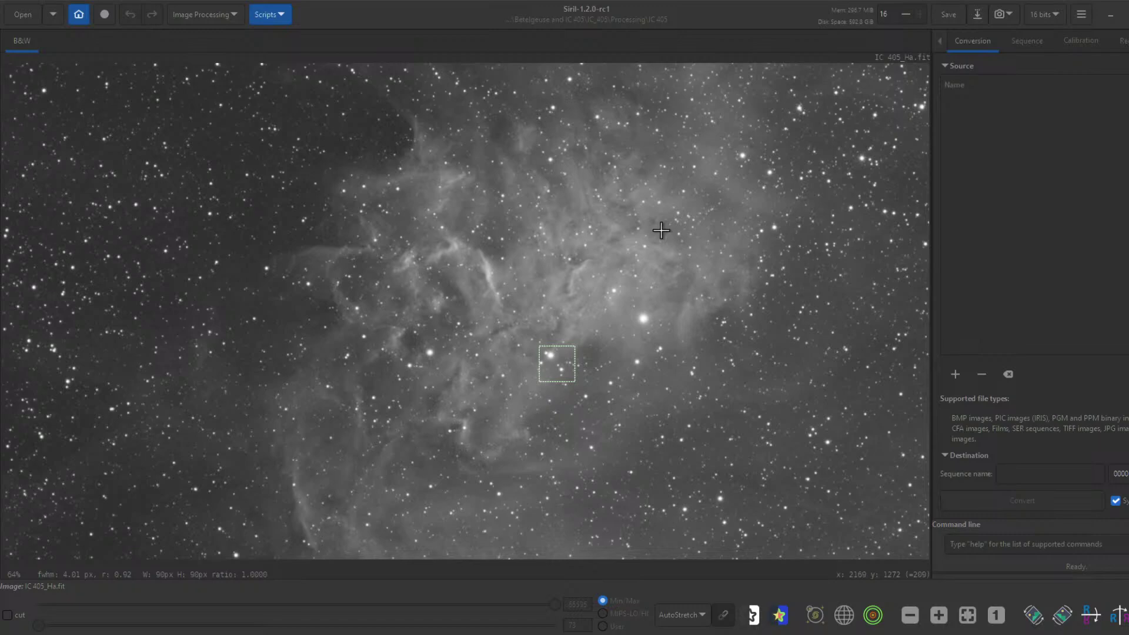
pyautogui.scroll(-2, 612, 312)
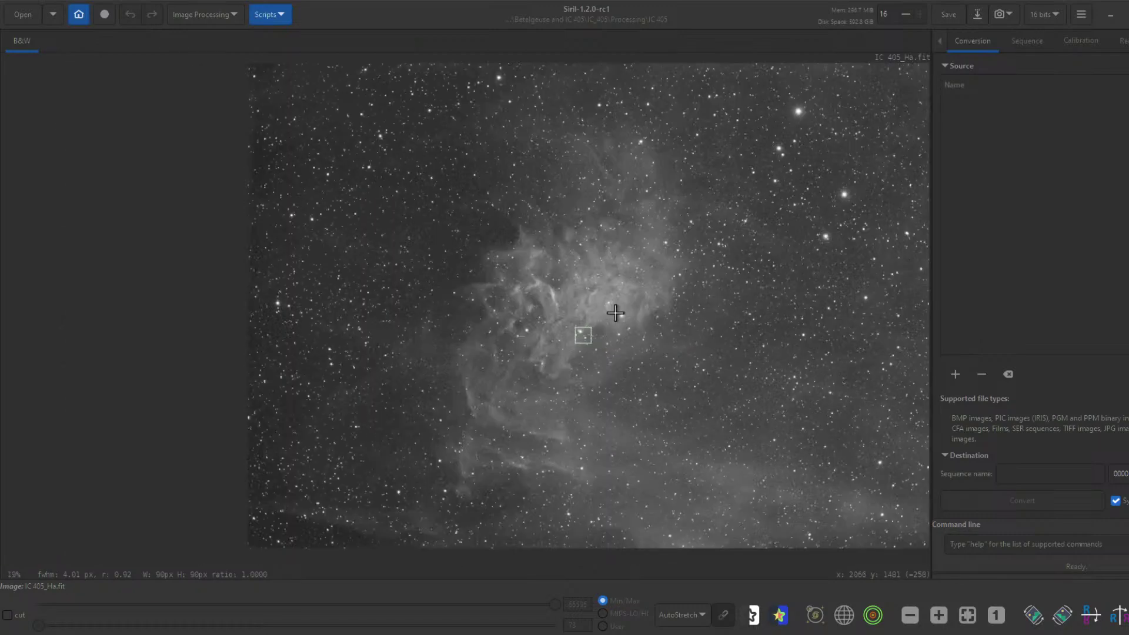
pyautogui.scroll(1, 629, 323)
pyautogui.scroll(-3, 696, 290)
pyautogui.scroll(2, 705, 291)
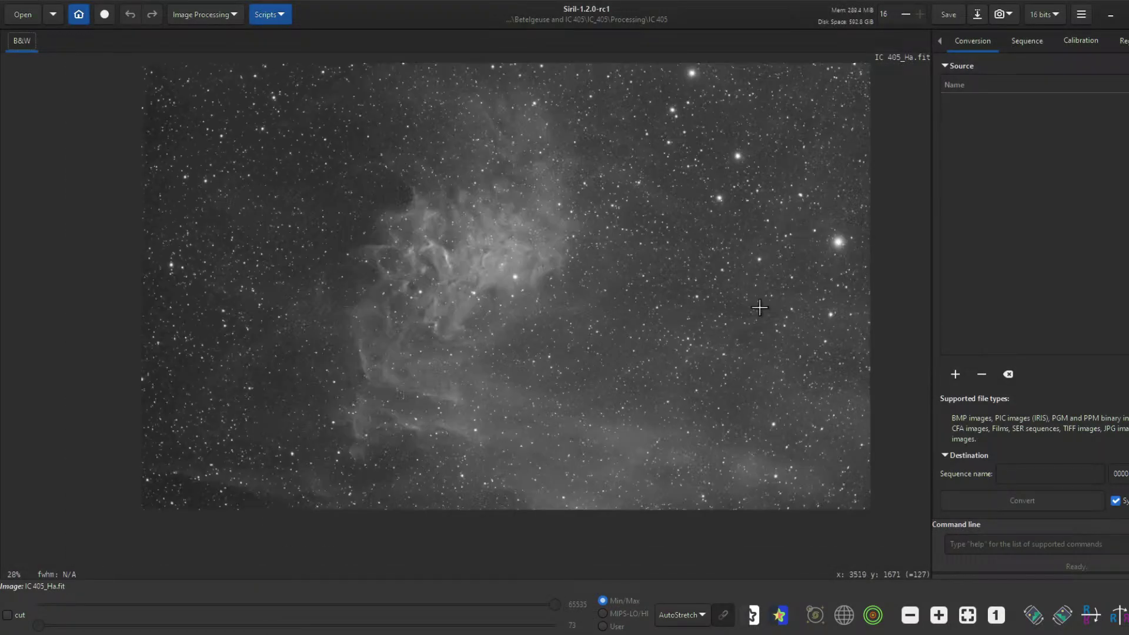
pyautogui.scroll(-1, 717, 296)
pyautogui.scroll(1, 610, 252)
pyautogui.moveTo(597, 232); pyautogui.dragTo(577, 267)
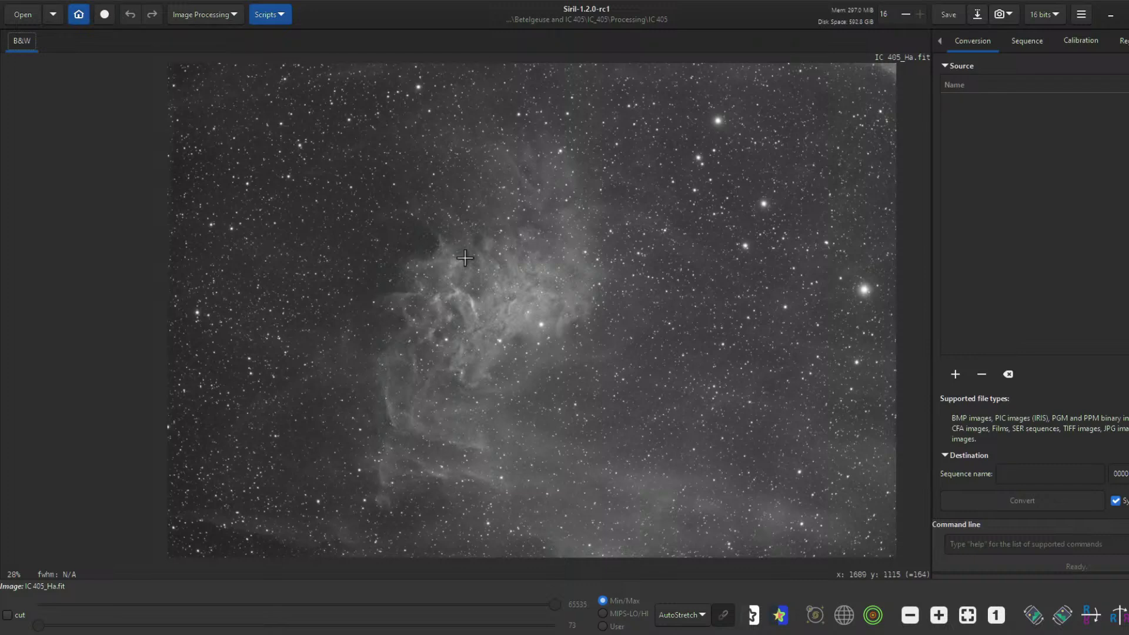
# Start Background Extraction on the Ha image with the RBF method and set smoothing to 1.00
pyautogui.click(211, 13)
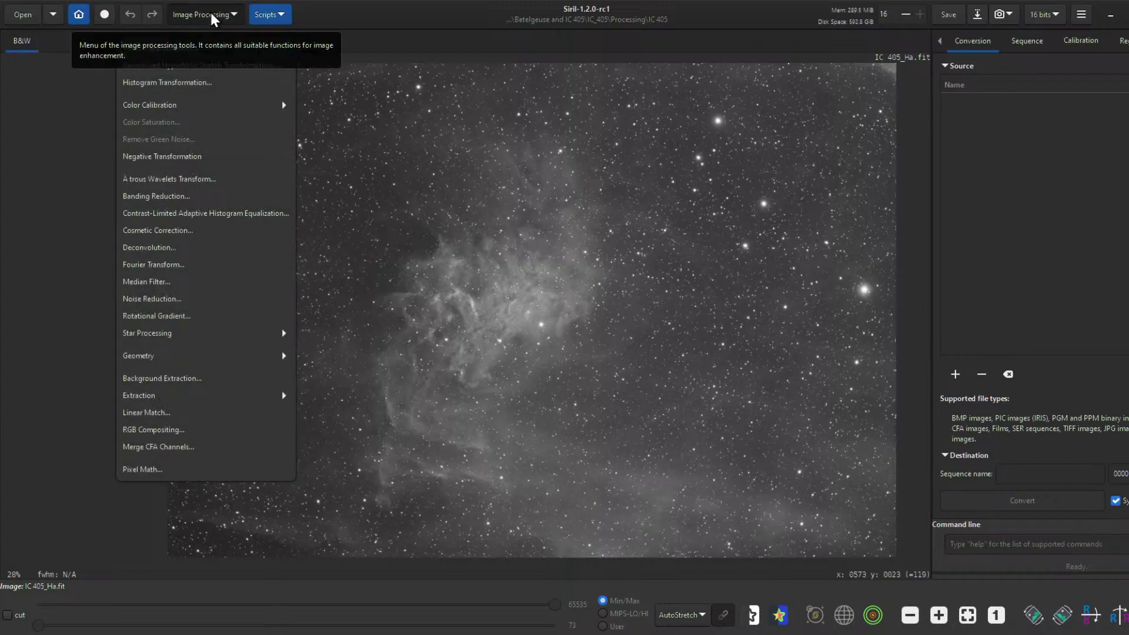
pyautogui.click(229, 382)
pyautogui.moveTo(581, 120); pyautogui.dragTo(1009, 78)
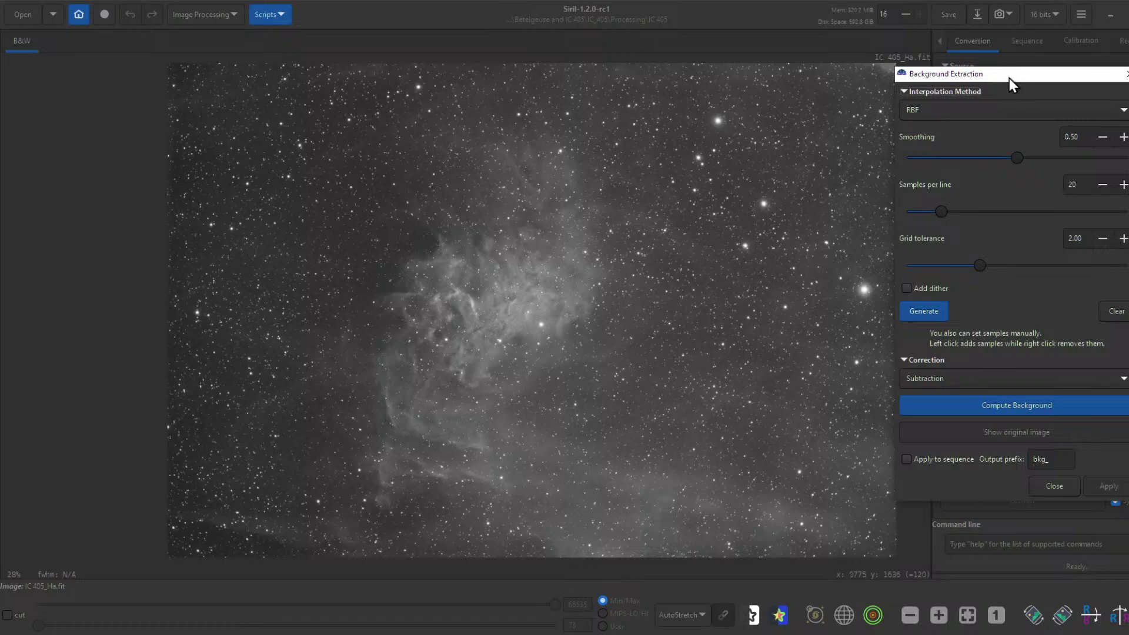
pyautogui.moveTo(1017, 157); pyautogui.dragTo(1124, 157)
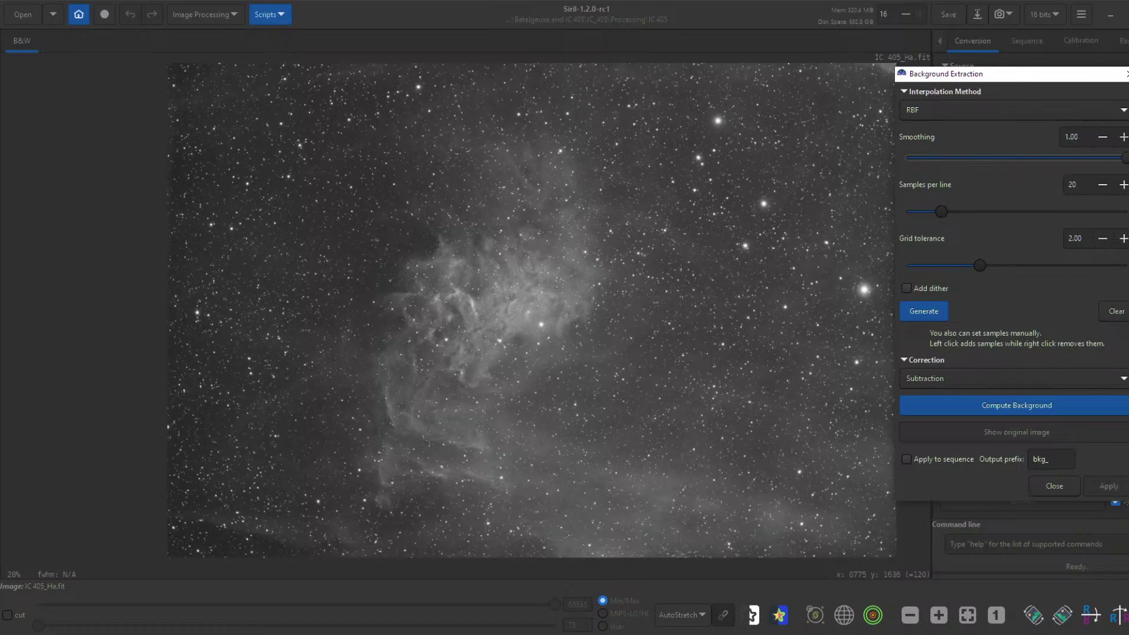
# Place 14 background samples on dark sky areas around the nebula and near the frame edges, and compute the background
pyautogui.click(873, 84)
pyautogui.click(875, 413)
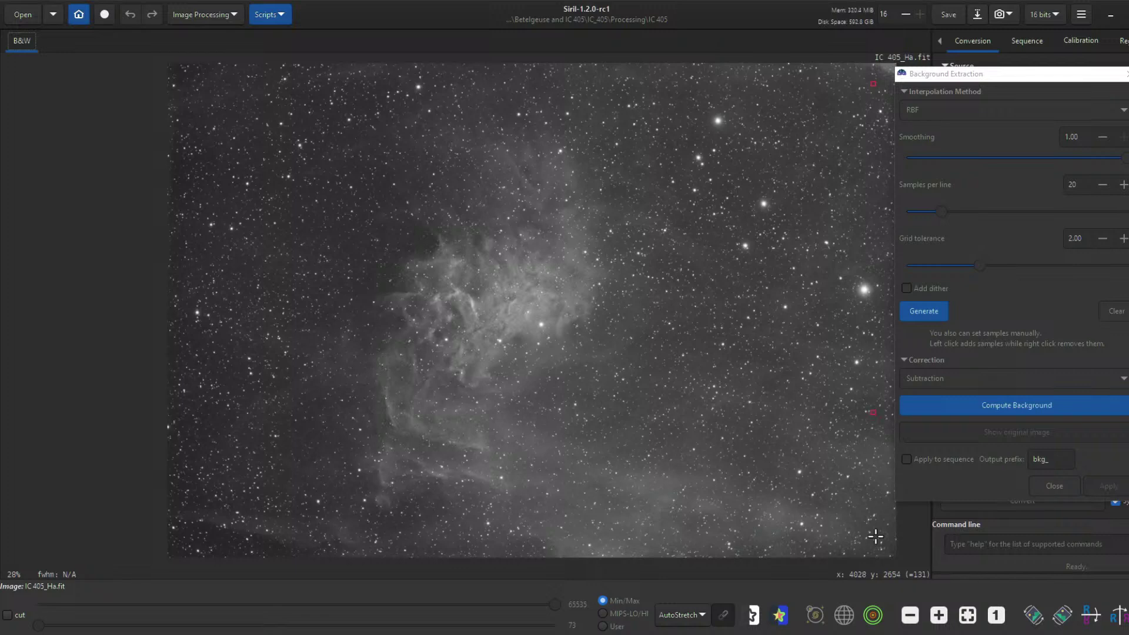
pyautogui.click(211, 420)
pyautogui.click(178, 483)
pyautogui.click(203, 141)
pyautogui.click(178, 72)
pyautogui.click(883, 324)
pyautogui.click(200, 538)
pyautogui.click(714, 225)
pyautogui.click(689, 143)
pyautogui.click(361, 101)
pyautogui.click(360, 186)
pyautogui.click(369, 278)
pyautogui.click(293, 327)
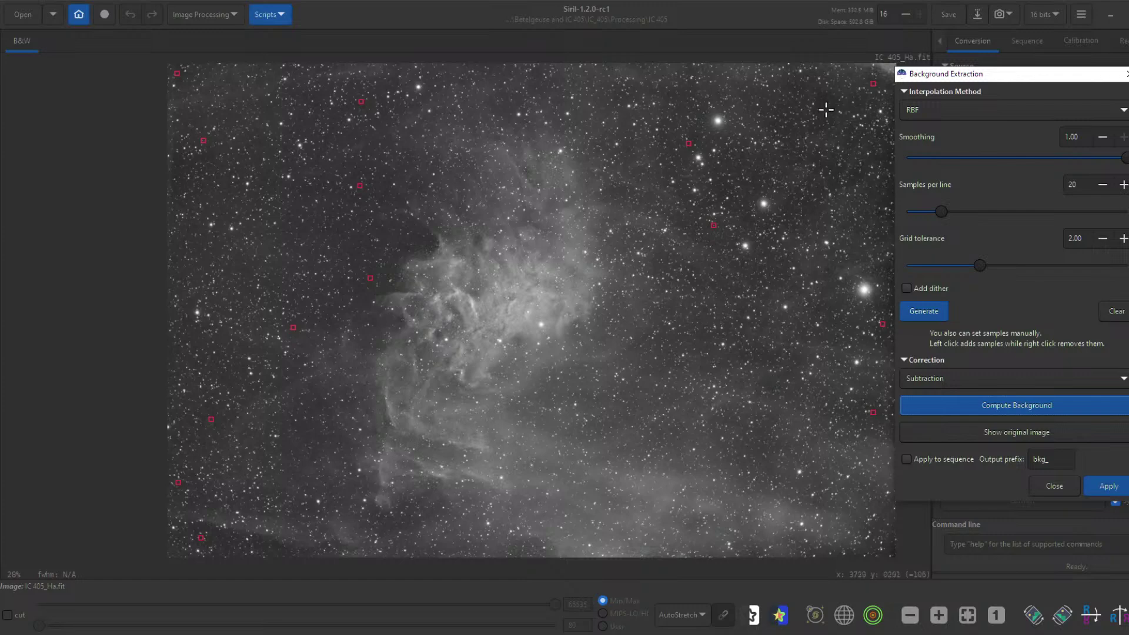
# Compare the background-corrected Ha image with the original, both around the bright stars and across the whole frame
pyautogui.scroll(4, 839, 171)
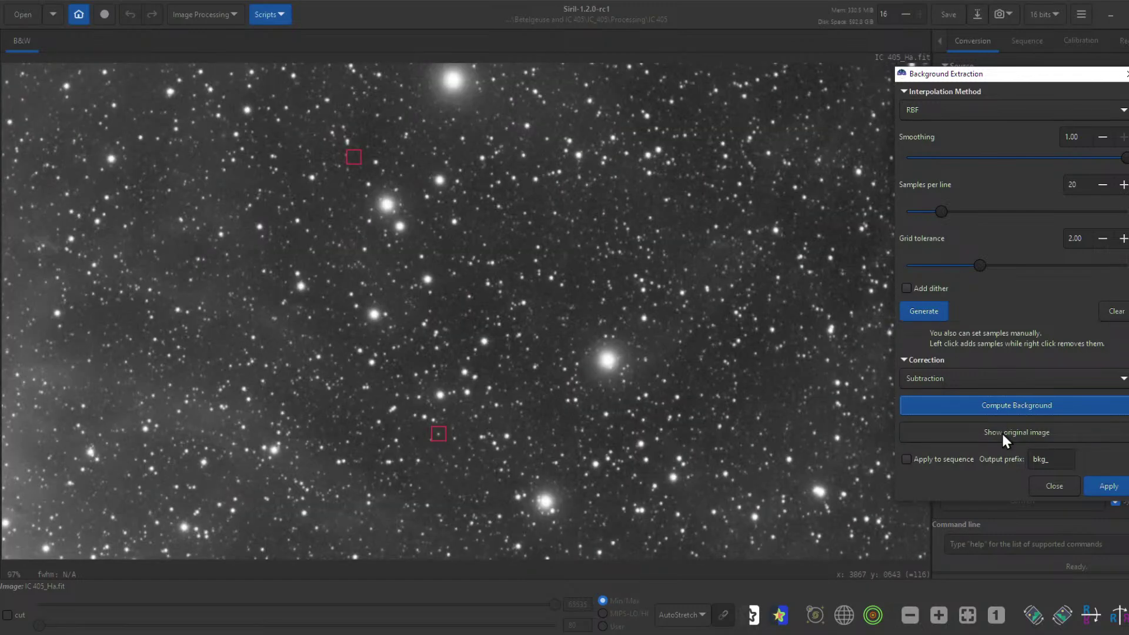
pyautogui.click(1001, 432)
pyautogui.click(1001, 432)
pyautogui.scroll(-4, 596, 290)
pyautogui.scroll(1, 593, 294)
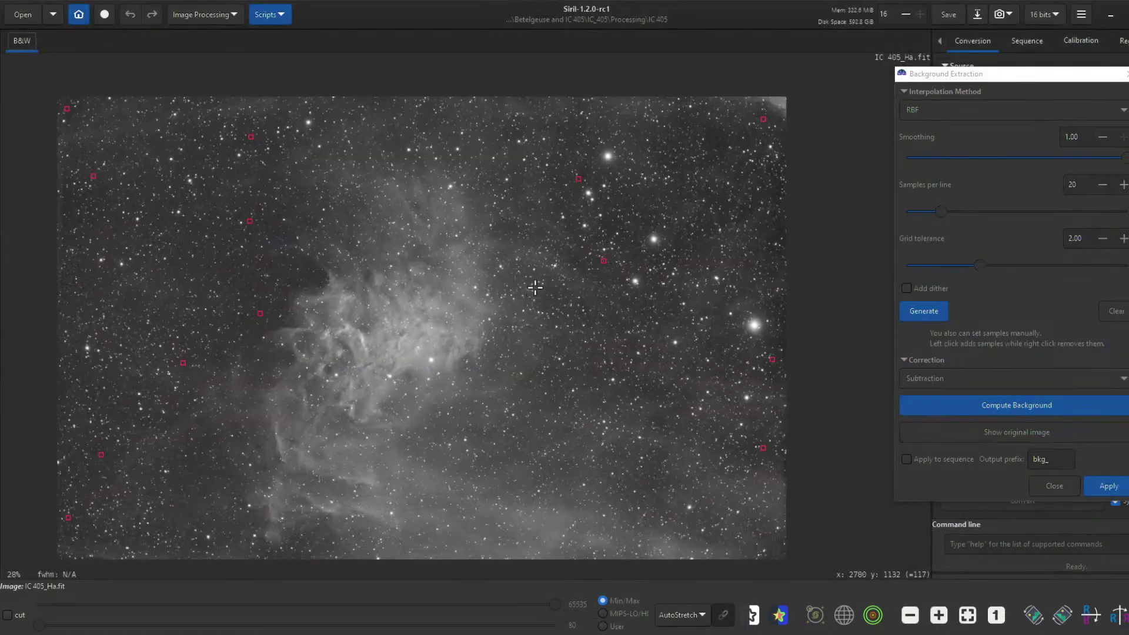
pyautogui.scroll(1, 535, 289)
pyautogui.scroll(-1, 525, 312)
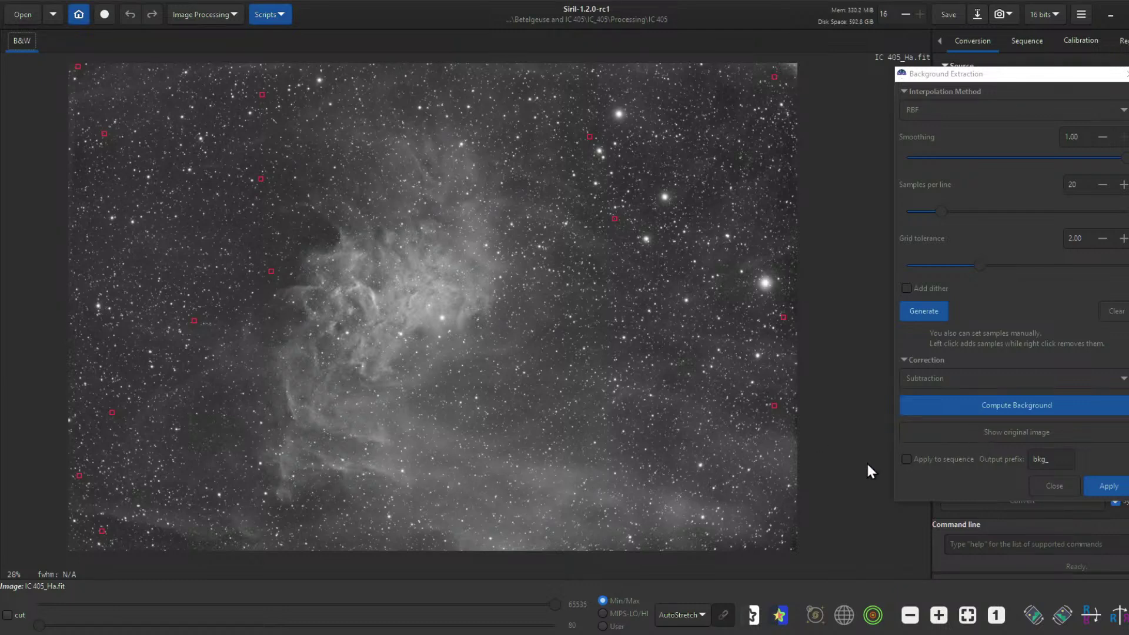
pyautogui.click(978, 436)
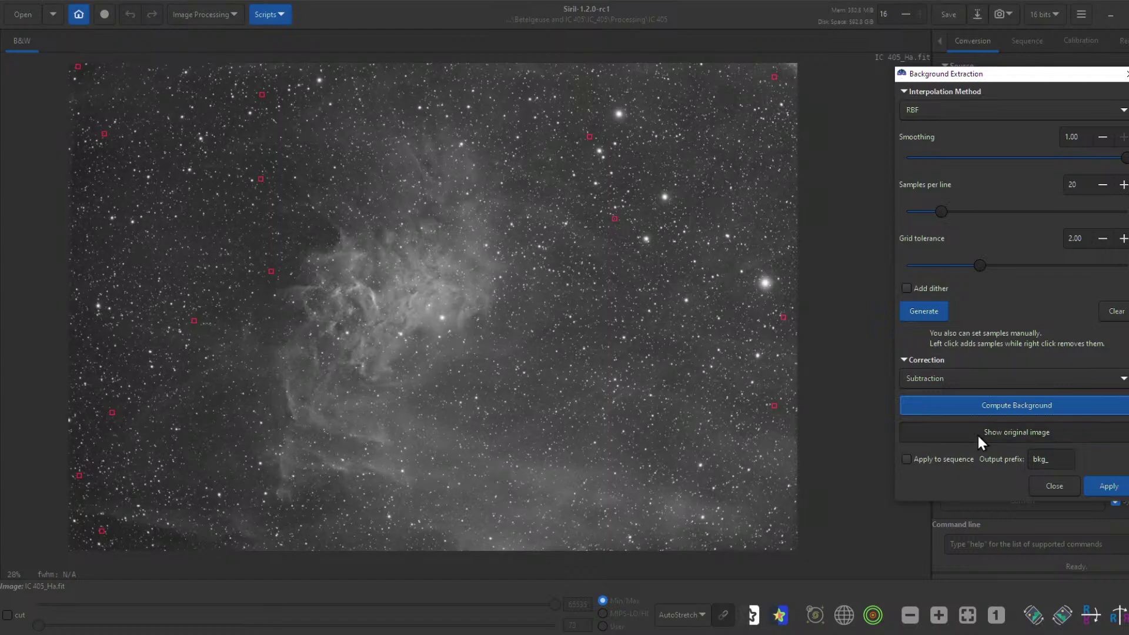
pyautogui.click(977, 433)
pyautogui.moveTo(978, 433); pyautogui.dragTo(977, 433)
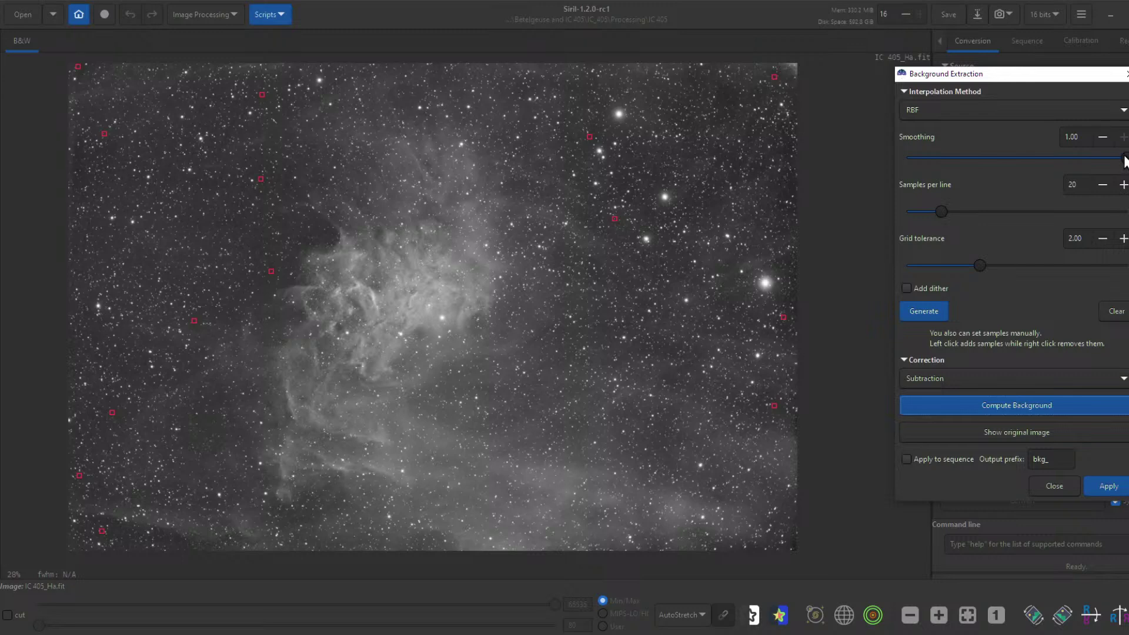
# Recompute the background with smoothing 0.74 and dither added, and apply the extraction to the Ha image
pyautogui.moveTo(1125, 158); pyautogui.dragTo(1052, 157)
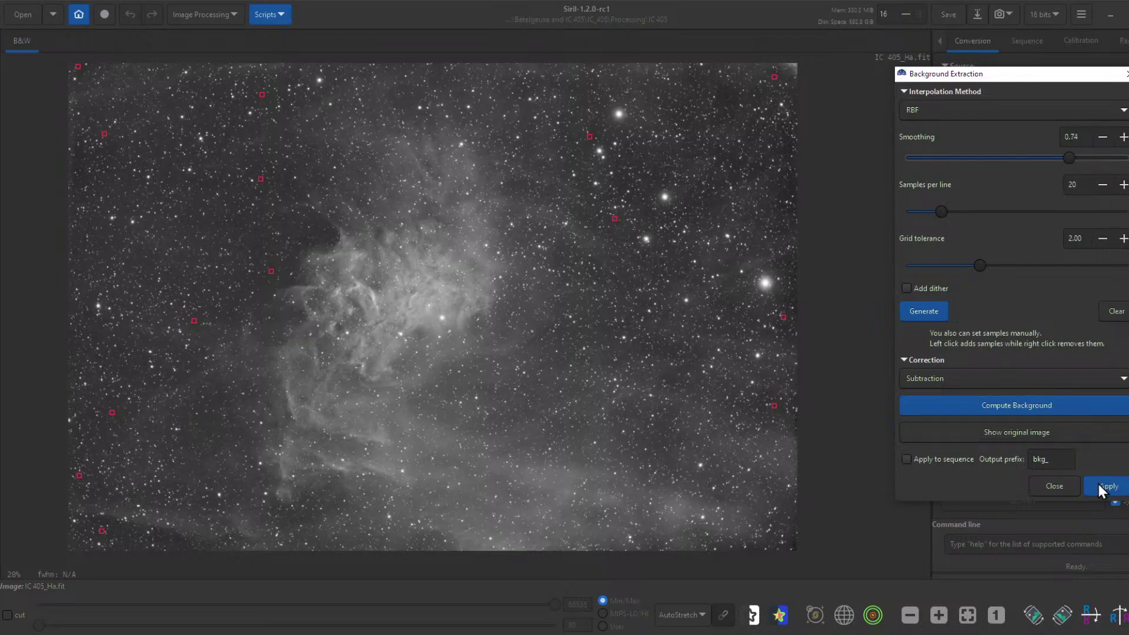
pyautogui.click(1060, 405)
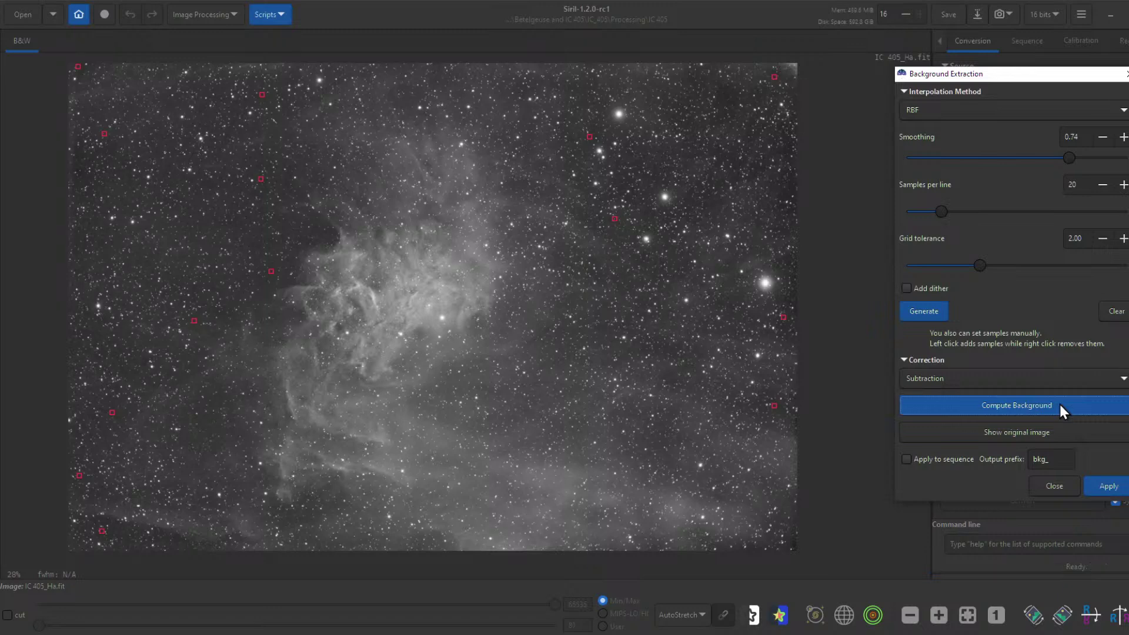
pyautogui.click(907, 288)
pyautogui.click(1014, 408)
pyautogui.click(1108, 486)
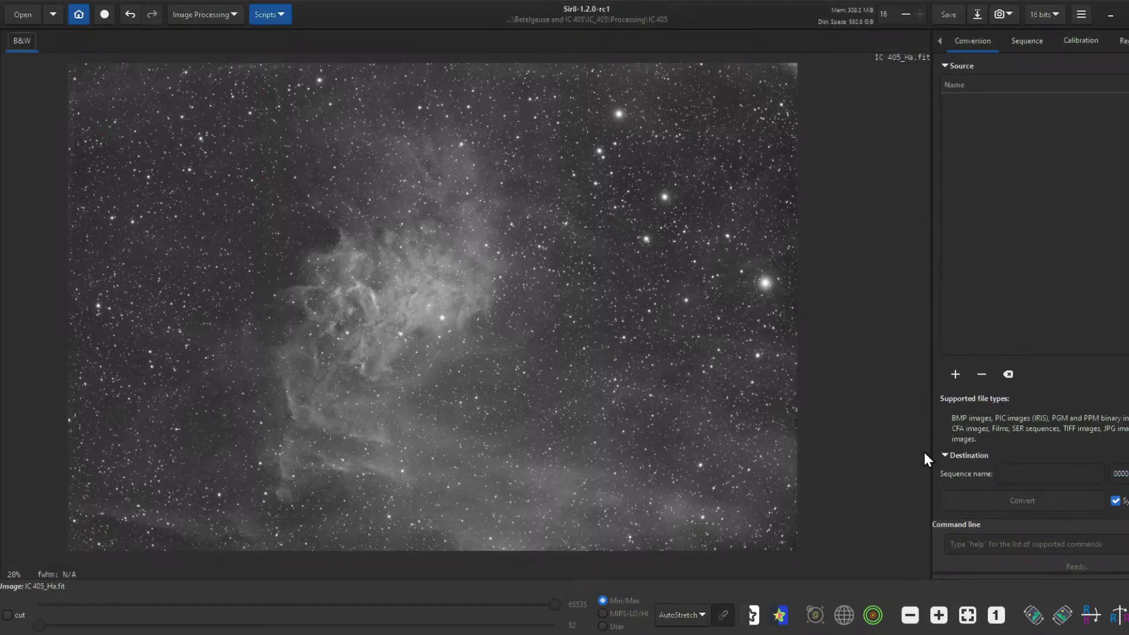
# Set the display mode to Linear and open the Generalised Hyperbolic Stretch Transformations beside the nebula
pyautogui.click(697, 618)
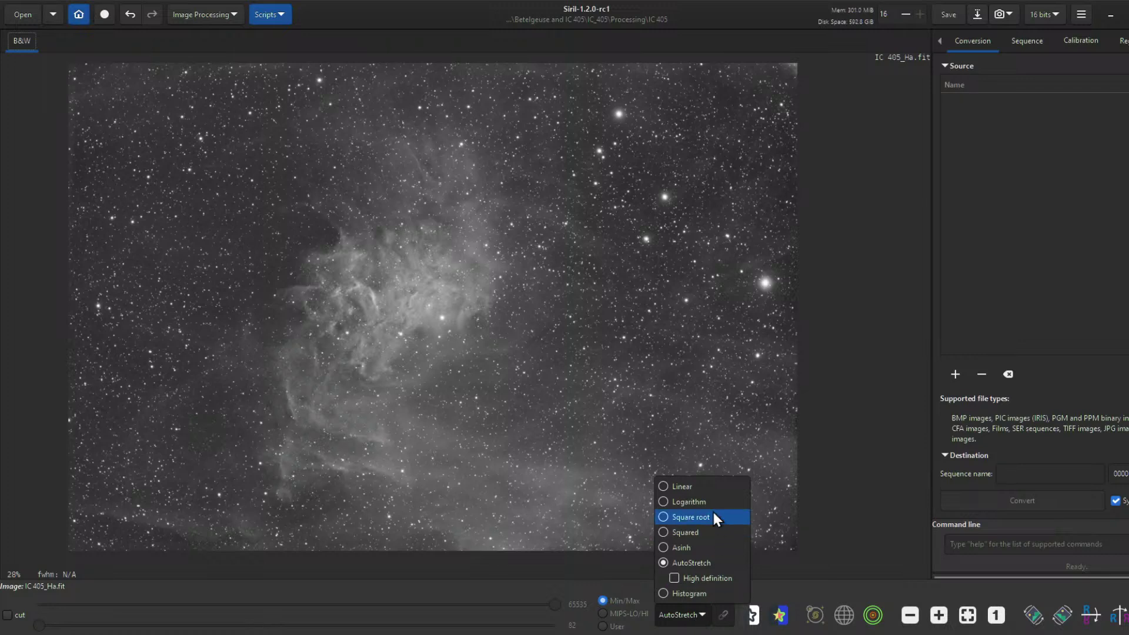
pyautogui.click(704, 488)
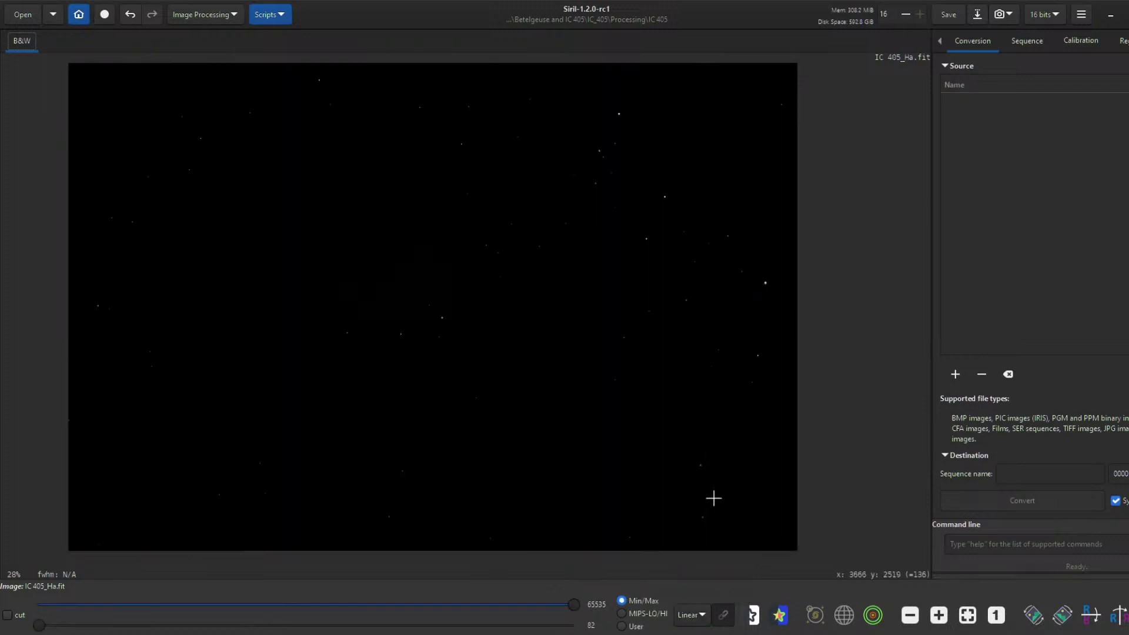
pyautogui.click(230, 14)
pyautogui.click(232, 66)
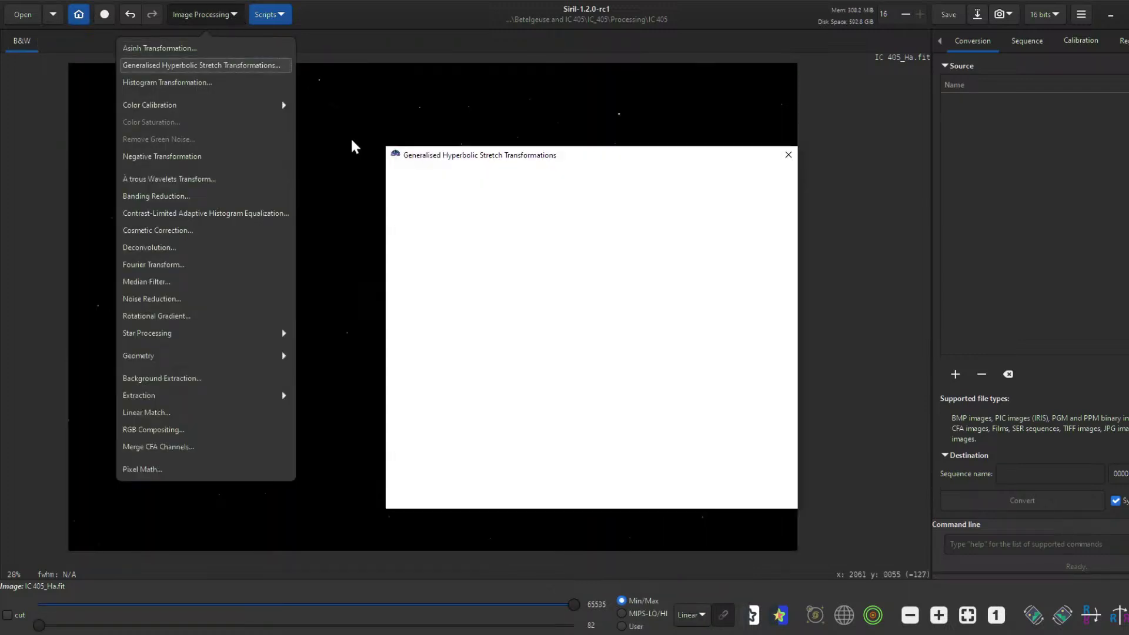
pyautogui.moveTo(556, 162); pyautogui.dragTo(818, 157)
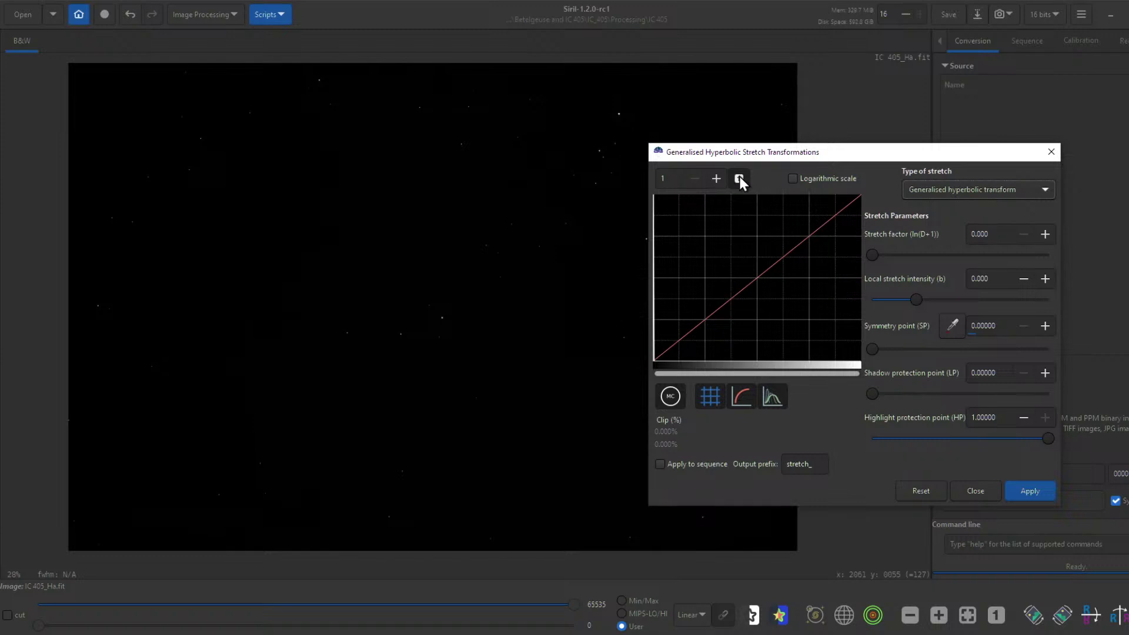
# Apply a generalised hyperbolic stretch with symmetry point 0.00189, local stretch intensity 15 and stretch factor 3.846 to the Ha image
pyautogui.click(722, 177)
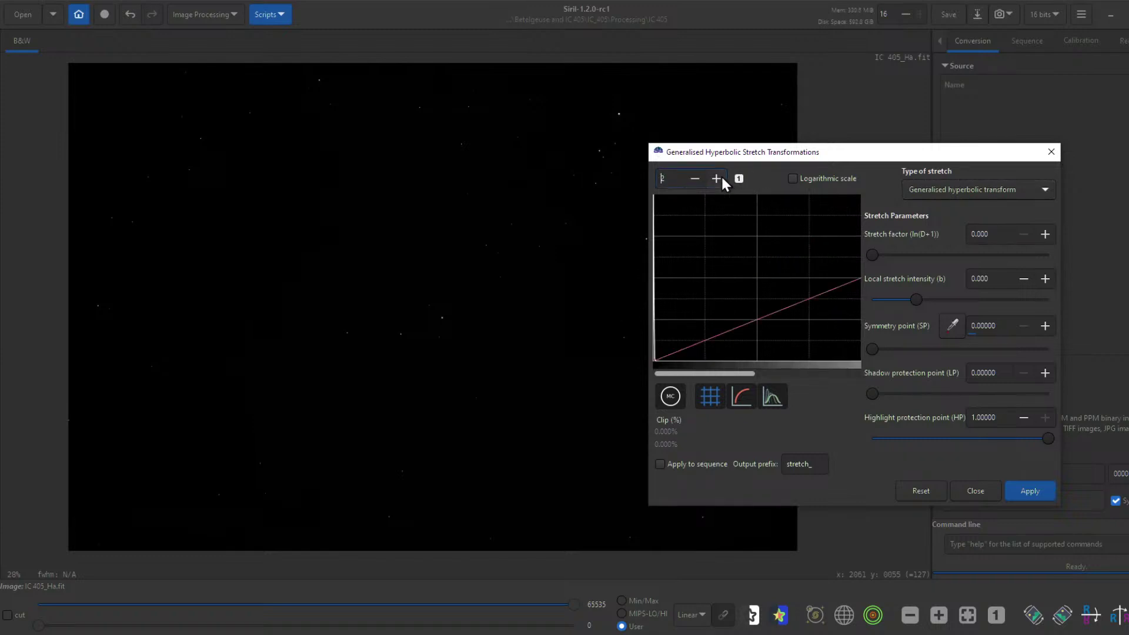
pyautogui.click(722, 177)
pyautogui.moveTo(722, 177); pyautogui.dragTo(721, 178)
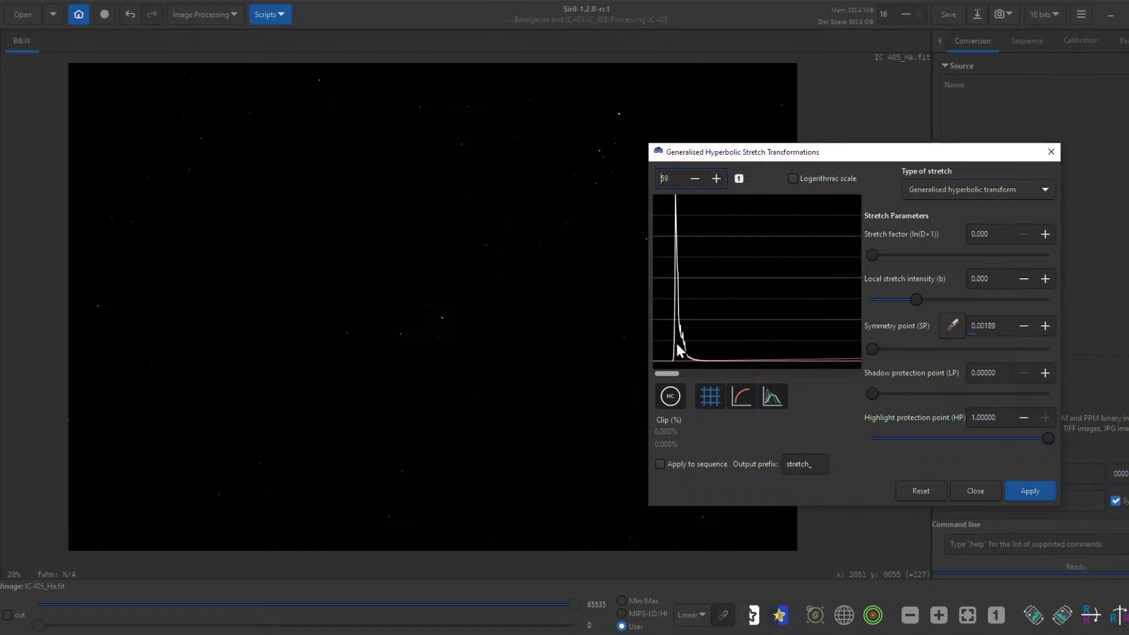
pyautogui.moveTo(920, 299); pyautogui.dragTo(1051, 294)
pyautogui.moveTo(876, 255); pyautogui.dragTo(941, 255)
pyautogui.click(740, 178)
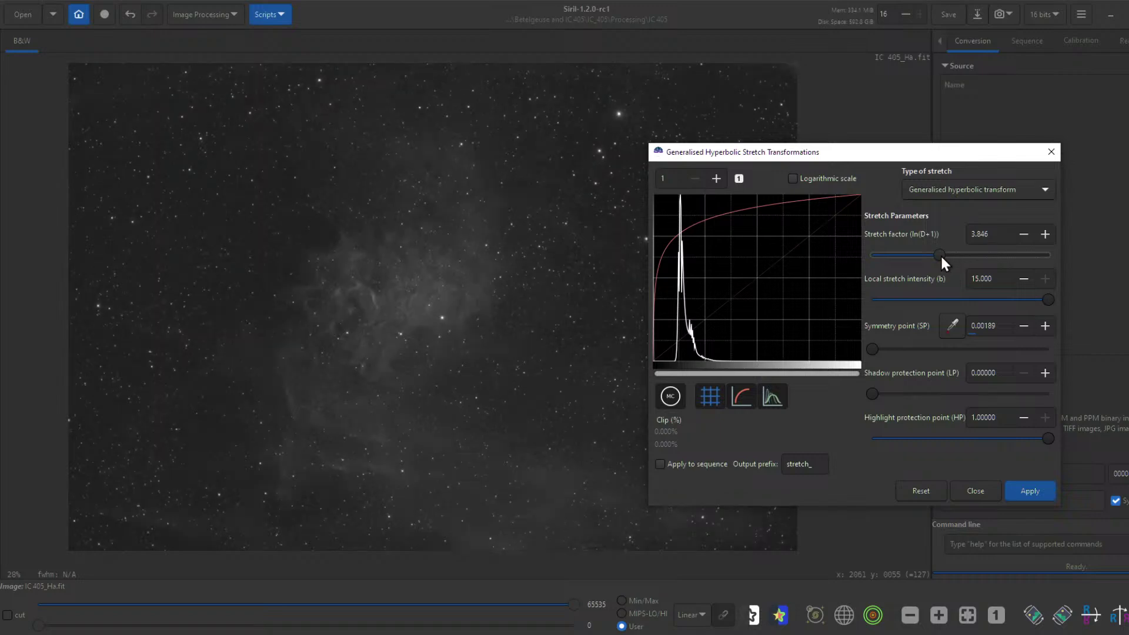
pyautogui.scroll(3, 499, 393)
pyautogui.scroll(-3, 499, 393)
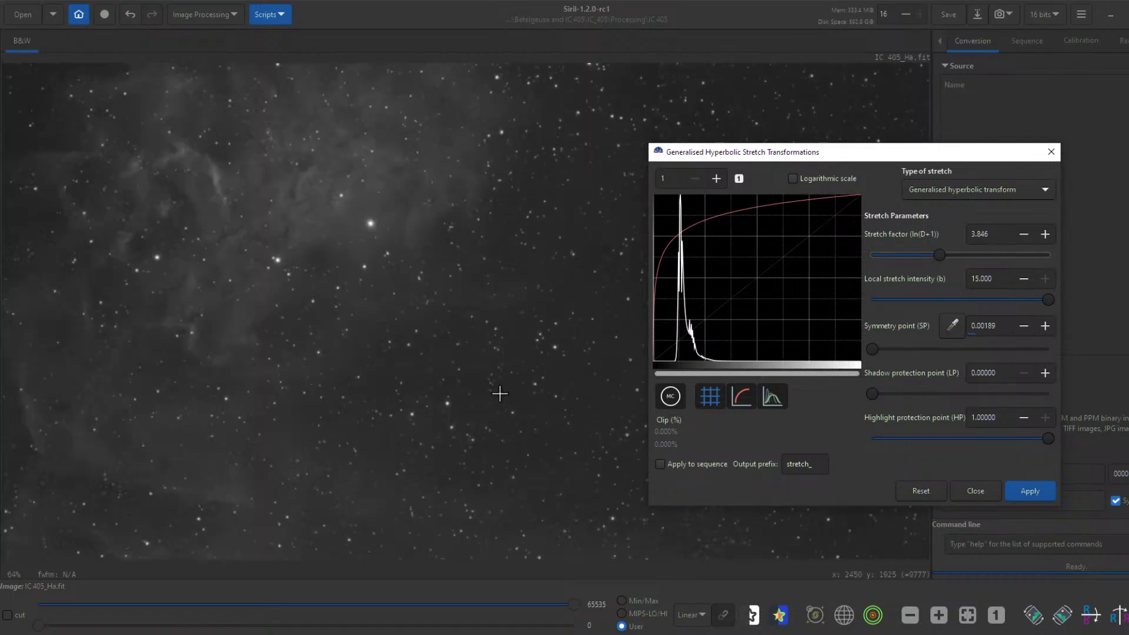
pyautogui.scroll(-1, 505, 380)
pyautogui.scroll(1, 548, 286)
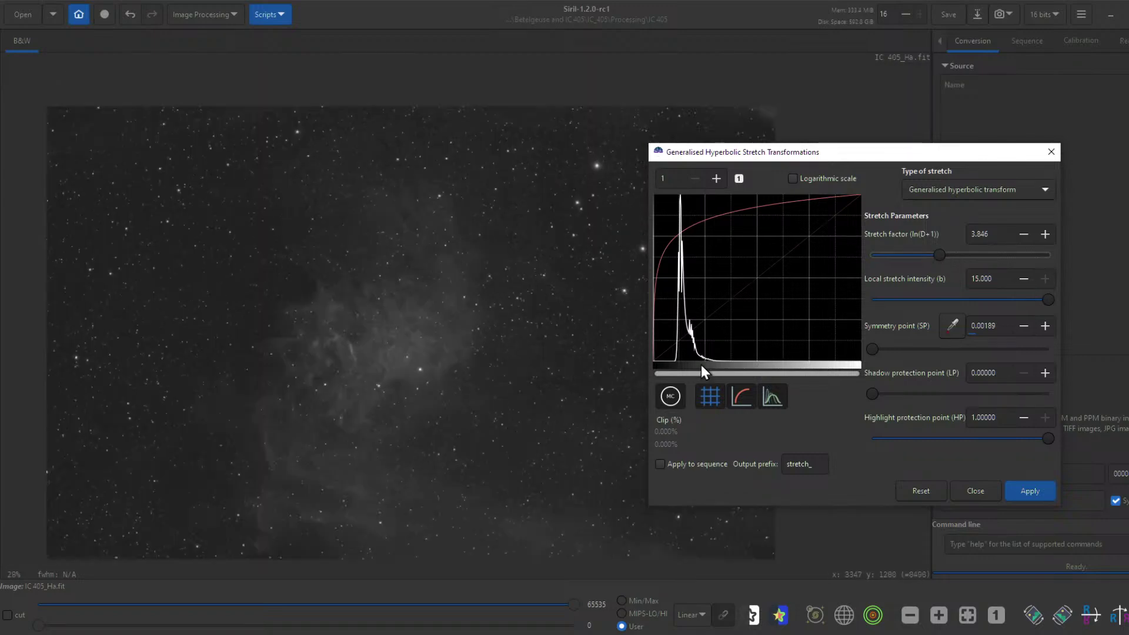
pyautogui.click(1025, 499)
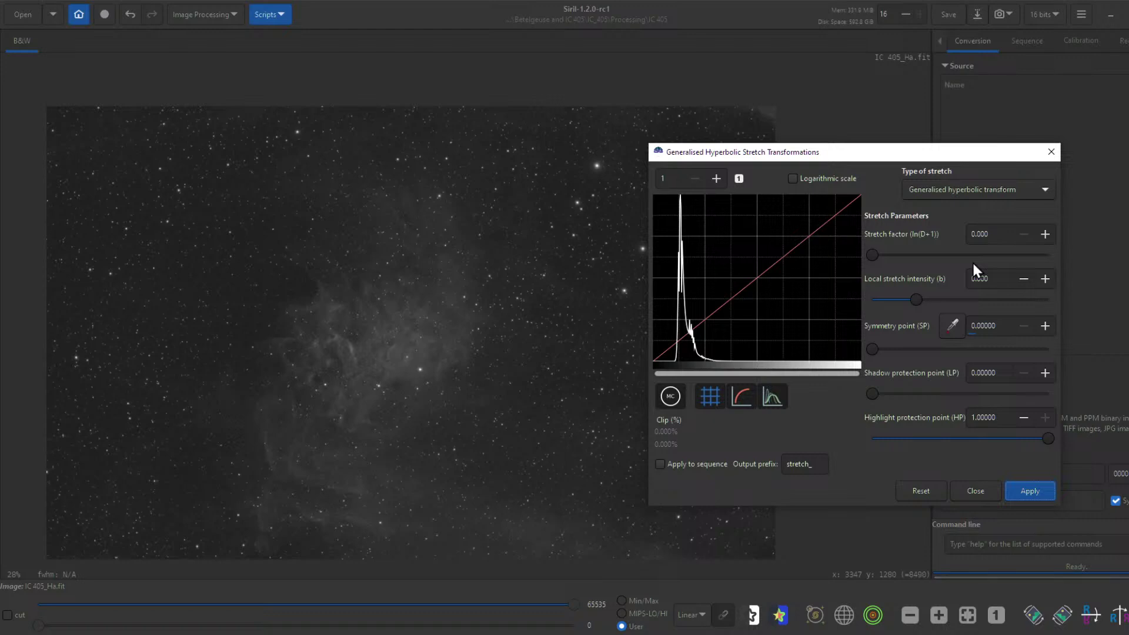
# Show the stretch histogram on a logarithmic scale and set the symmetry point to 0.30499
pyautogui.moveTo(856, 154); pyautogui.dragTo(980, 119)
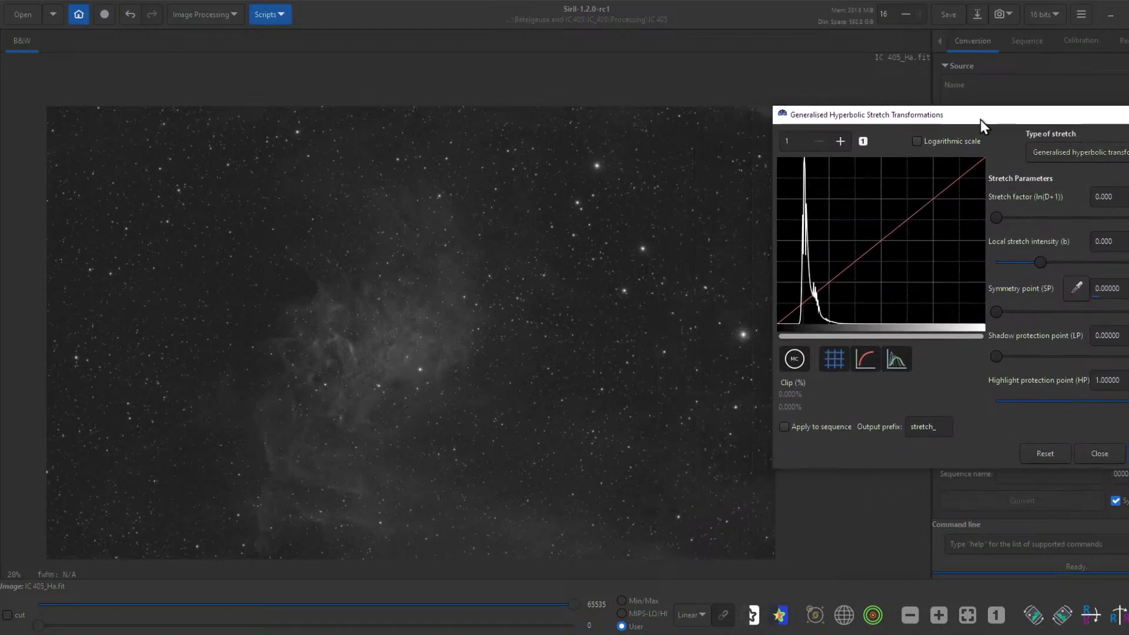
pyautogui.click(918, 142)
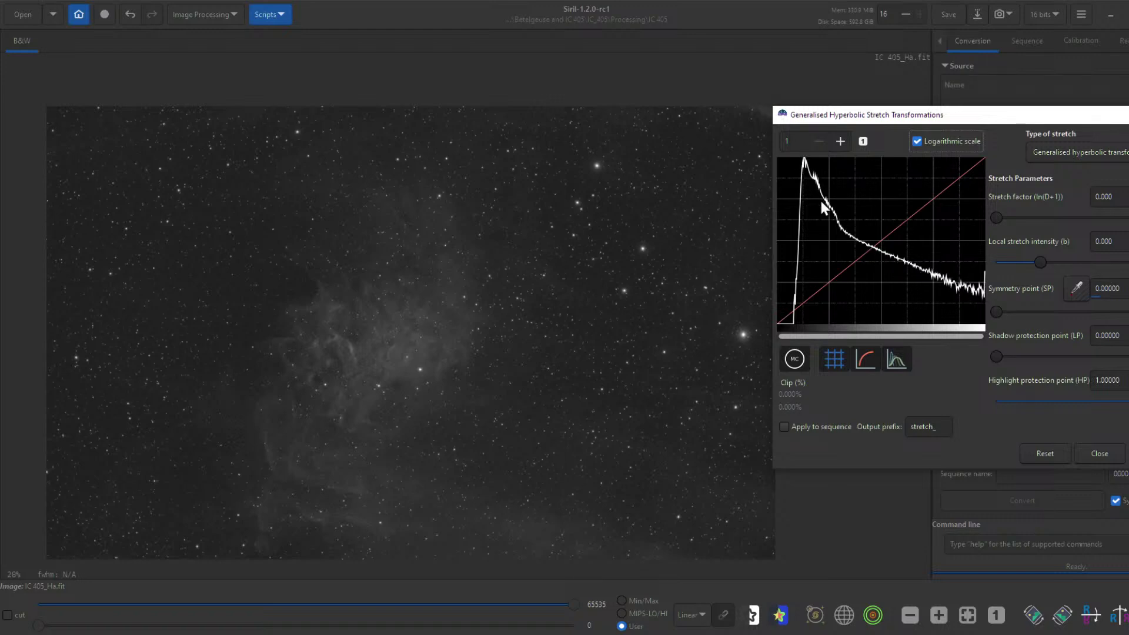
pyautogui.click(842, 228)
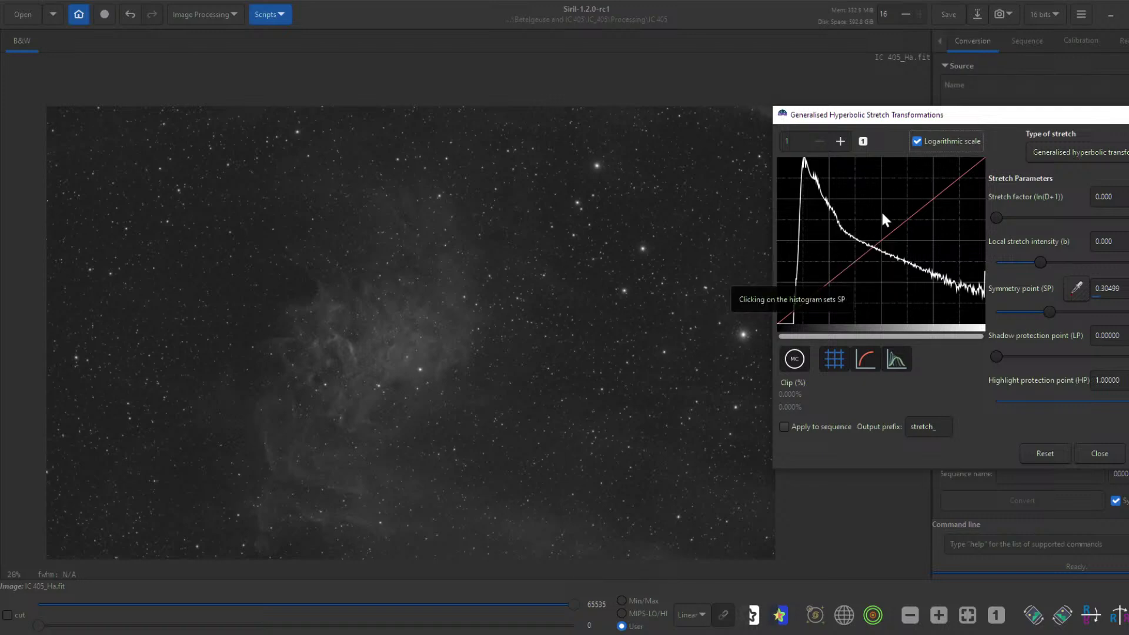
pyautogui.moveTo(988, 115); pyautogui.dragTo(912, 83)
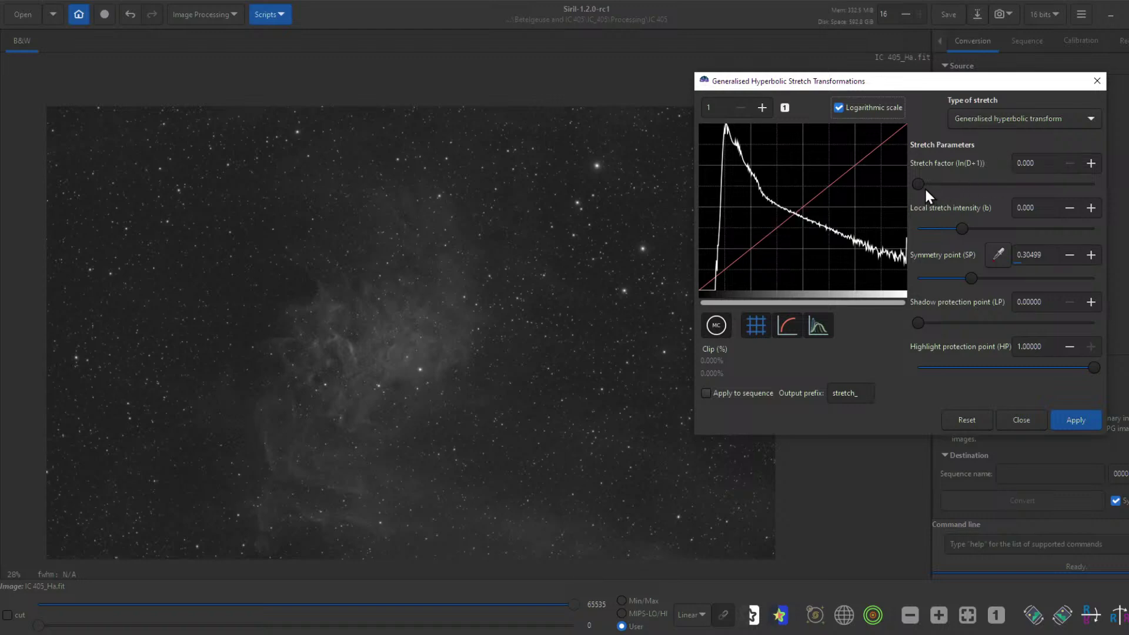
# Apply a hyperbolic stretch with stretch factor 1.154, local stretch intensity 0.944 and symmetry point 0.22727 to the Ha image
pyautogui.moveTo(960, 232); pyautogui.dragTo(967, 234)
pyautogui.moveTo(916, 184); pyautogui.dragTo(938, 182)
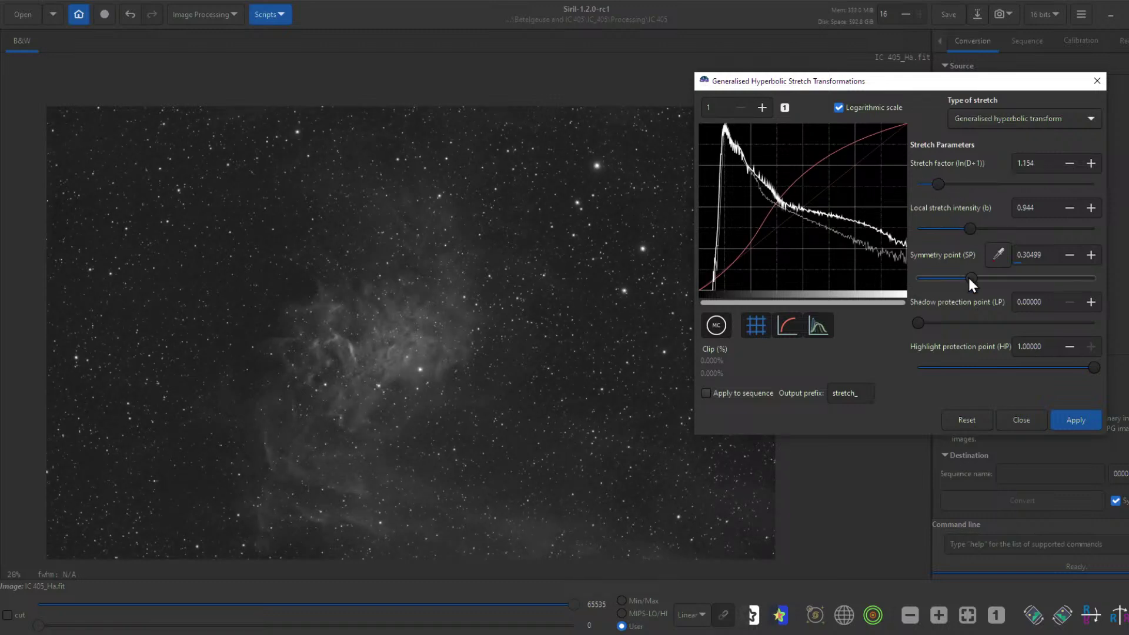
pyautogui.moveTo(968, 279); pyautogui.dragTo(957, 275)
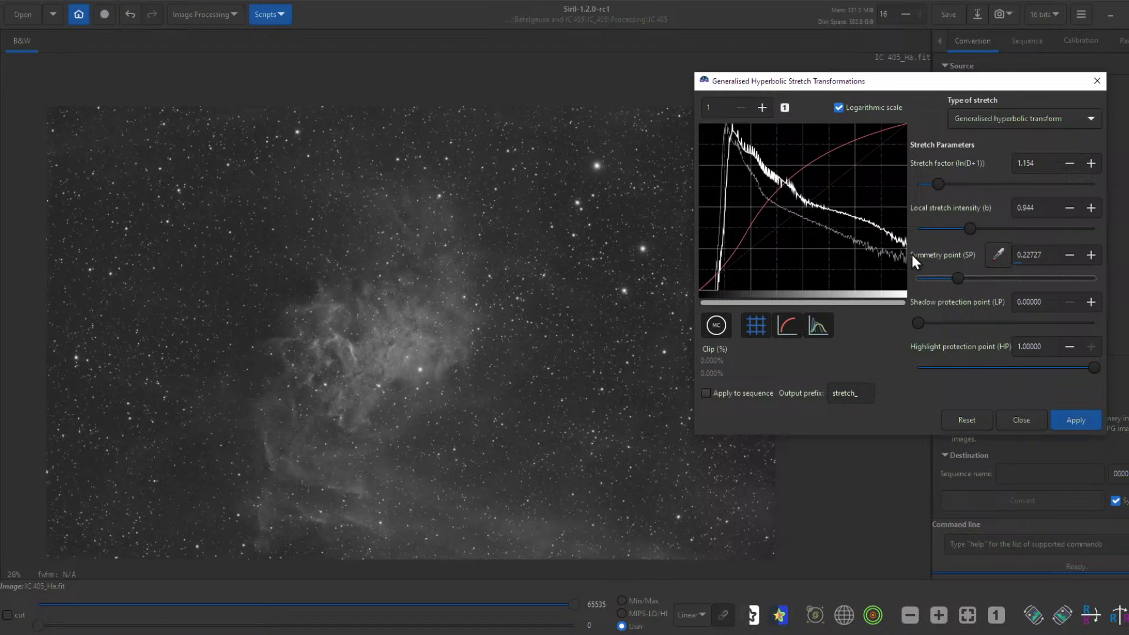
pyautogui.scroll(6, 450, 371)
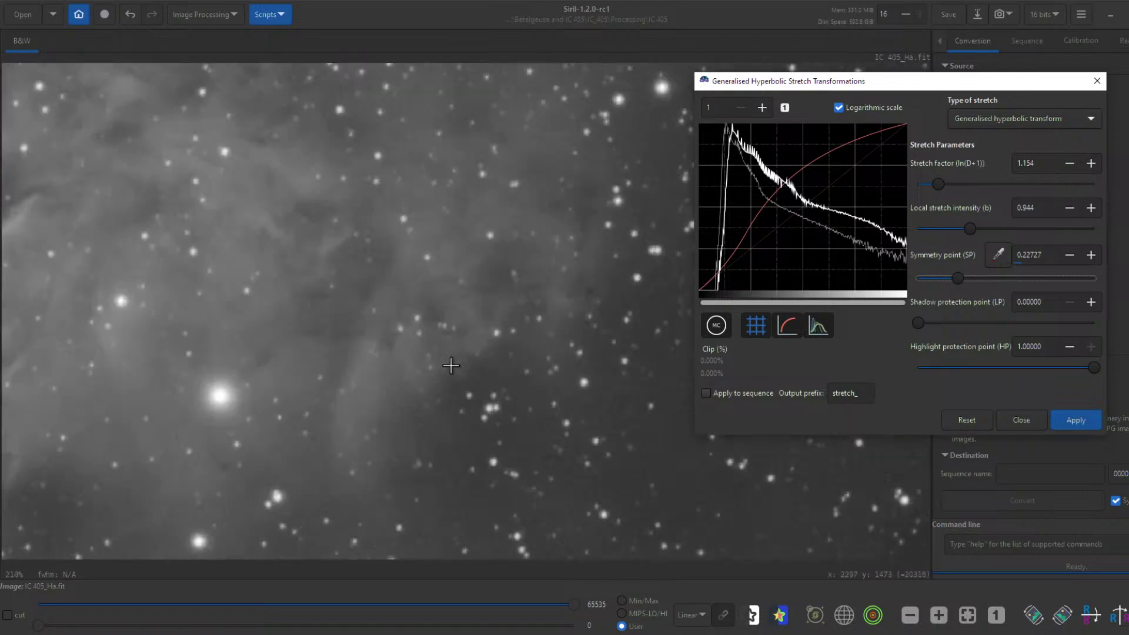
pyautogui.scroll(-6, 451, 366)
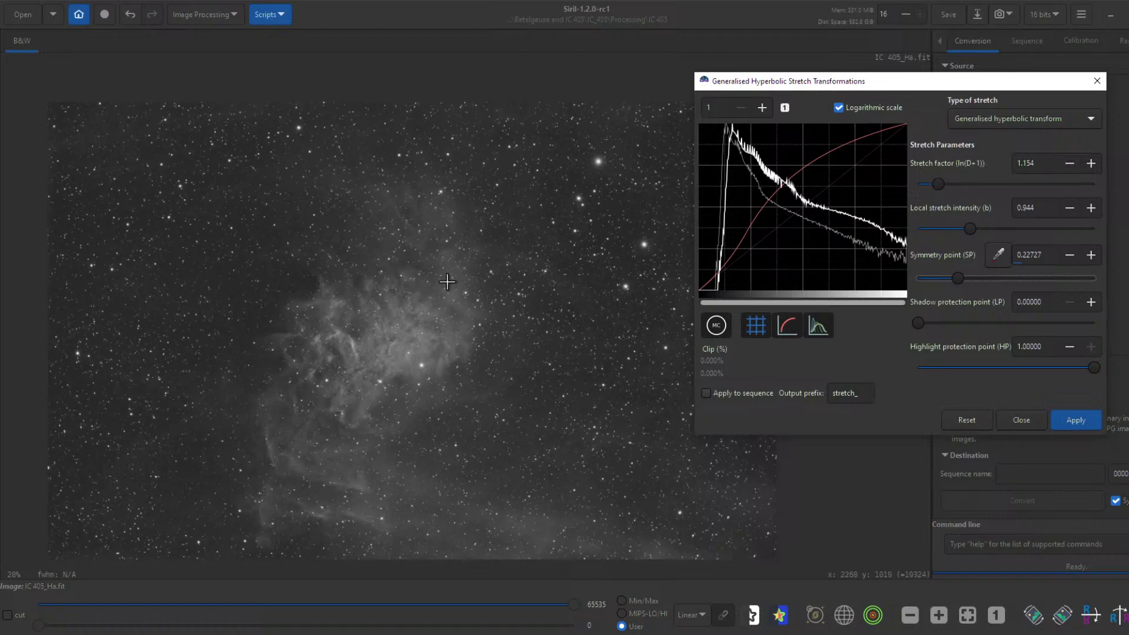
pyautogui.click(1077, 418)
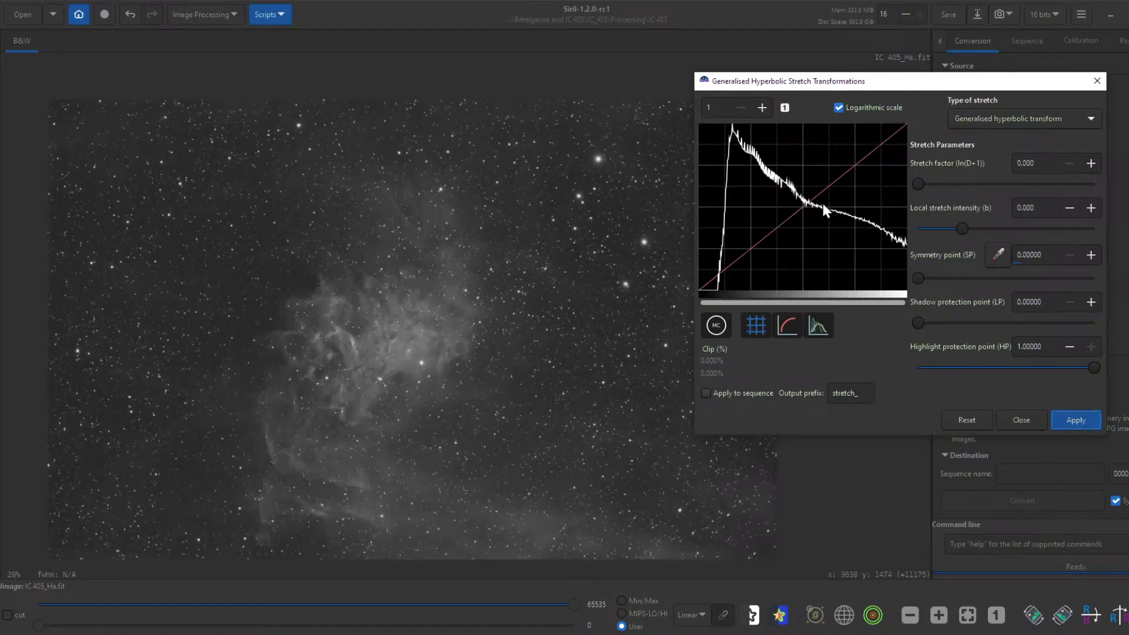
# Prepare another hyperbolic stretch with symmetry point 0.39883 and stretch factor 0.734
pyautogui.click(784, 185)
pyautogui.moveTo(920, 183); pyautogui.dragTo(941, 185)
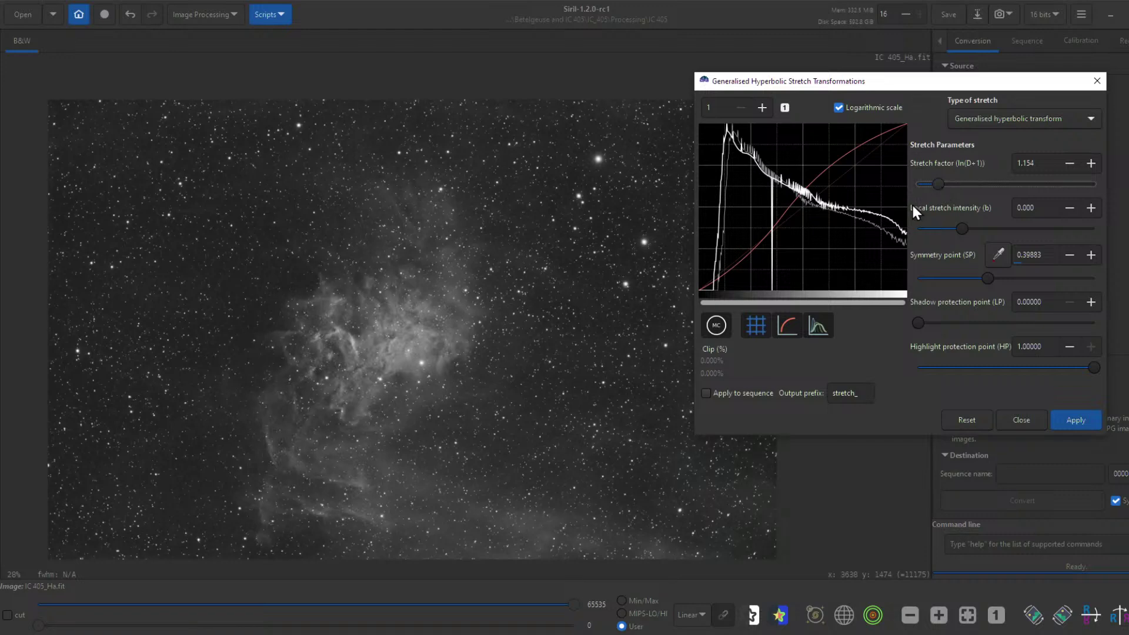
pyautogui.scroll(2, 477, 329)
pyautogui.scroll(-2, 416, 336)
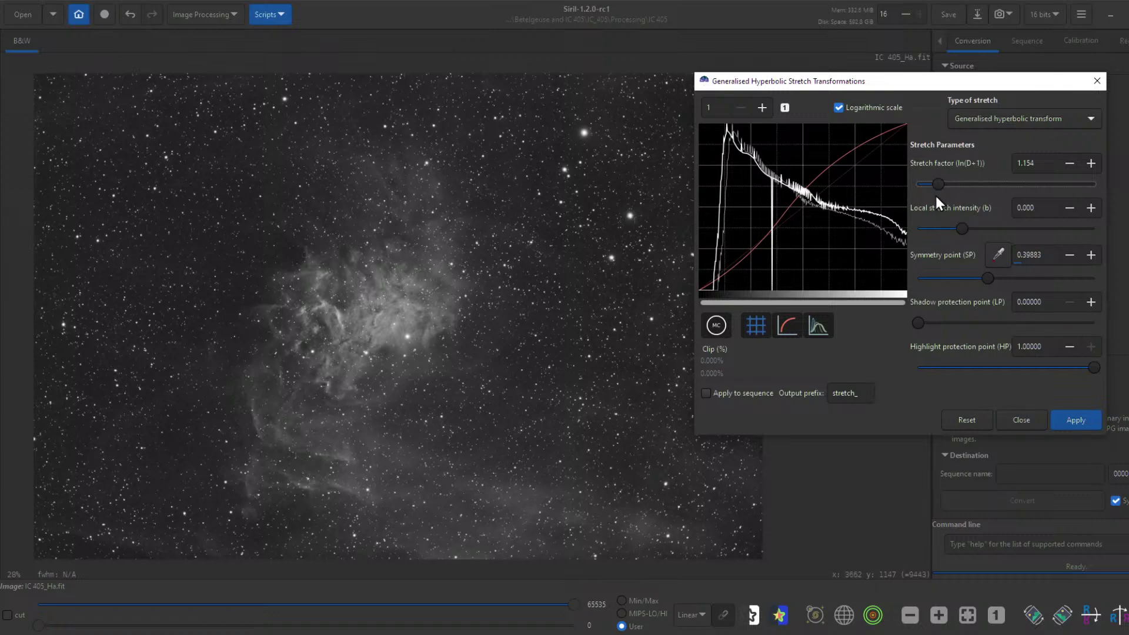
pyautogui.moveTo(934, 184)
pyautogui.mouseDown()
pyautogui.moveTo(898, 178)
pyautogui.moveTo(930, 180)
pyautogui.mouseUp()
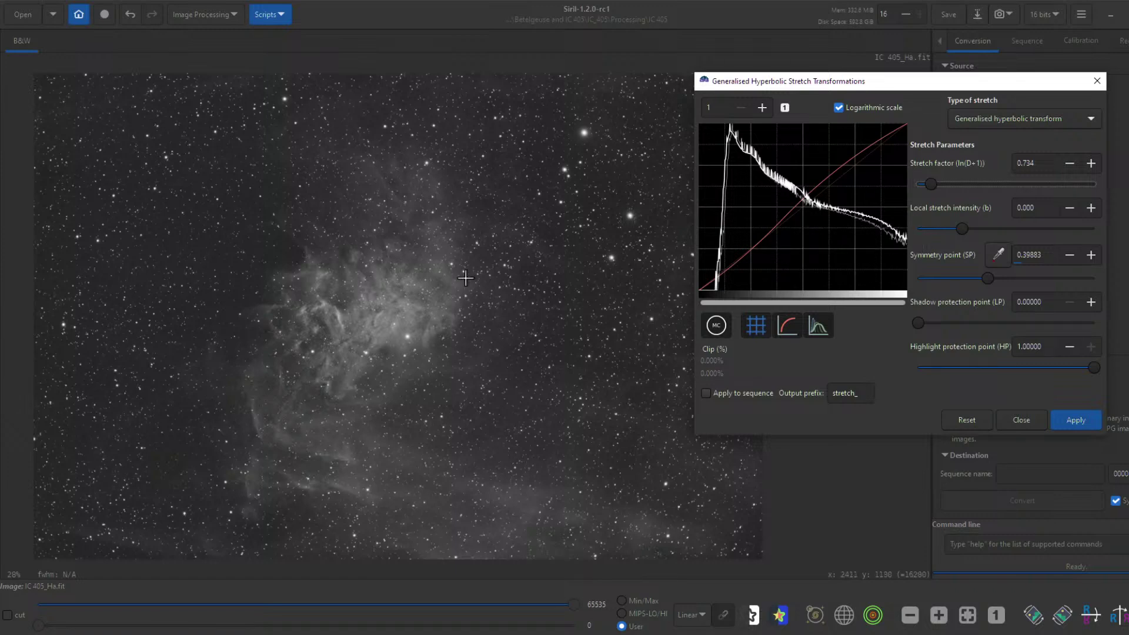
# Examine the bright stars in the stretch preview while testing small changes to the highlight protection point
pyautogui.scroll(1, 623, 235)
pyautogui.scroll(4, 623, 235)
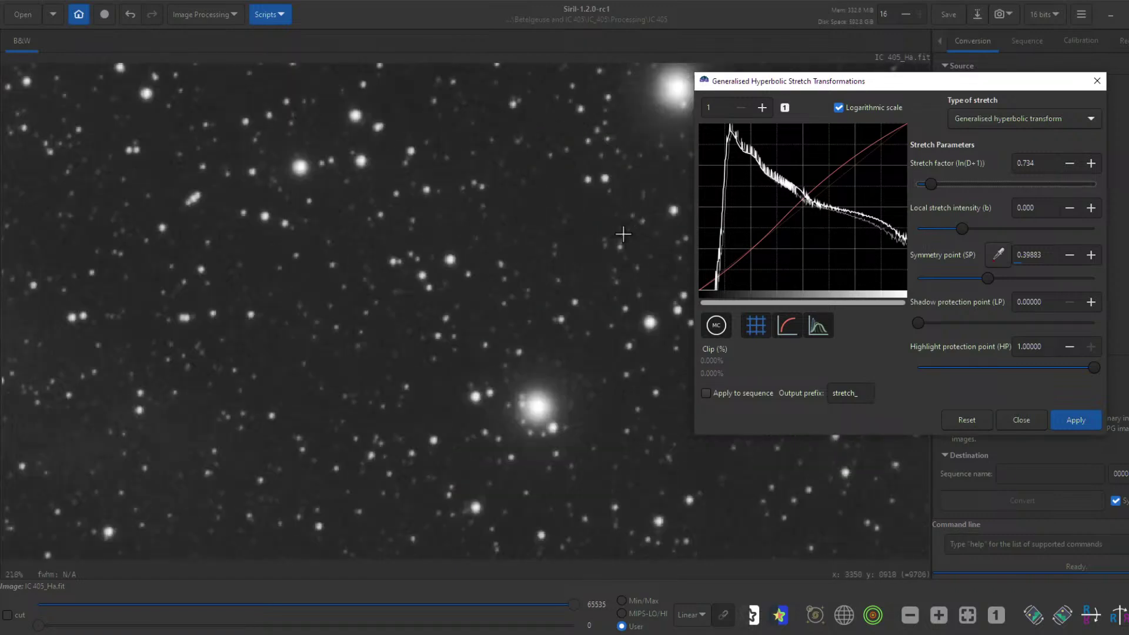
pyautogui.scroll(-6, 622, 235)
pyautogui.scroll(1, 588, 253)
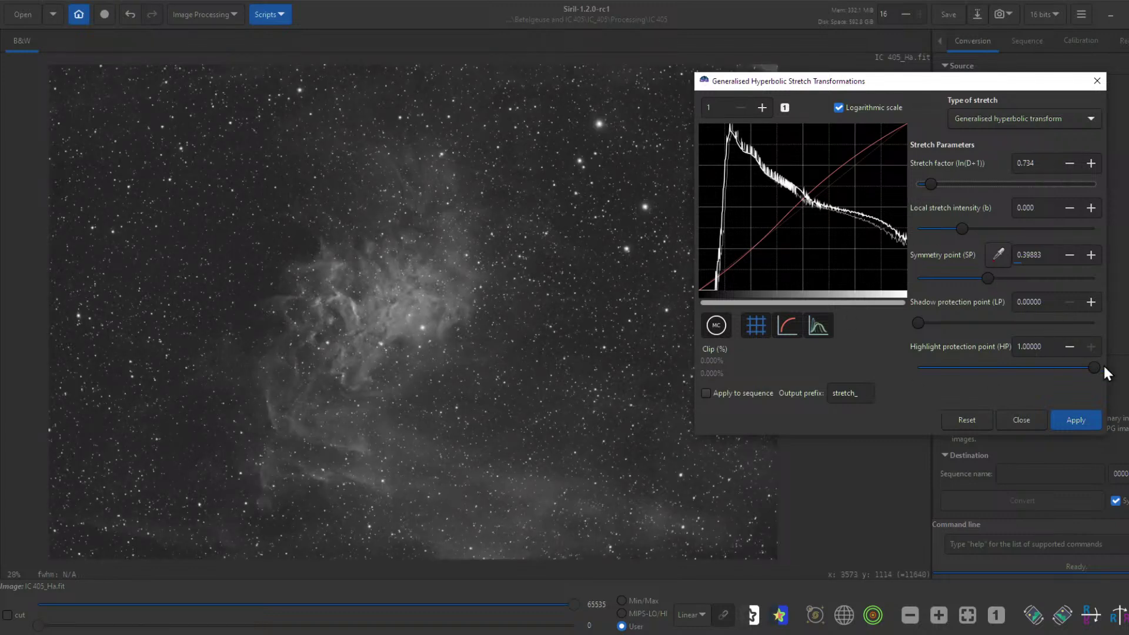
pyautogui.moveTo(1093, 367)
pyautogui.mouseDown()
pyautogui.moveTo(991, 377)
pyautogui.moveTo(1094, 368)
pyautogui.mouseUp()
pyautogui.scroll(2, 632, 245)
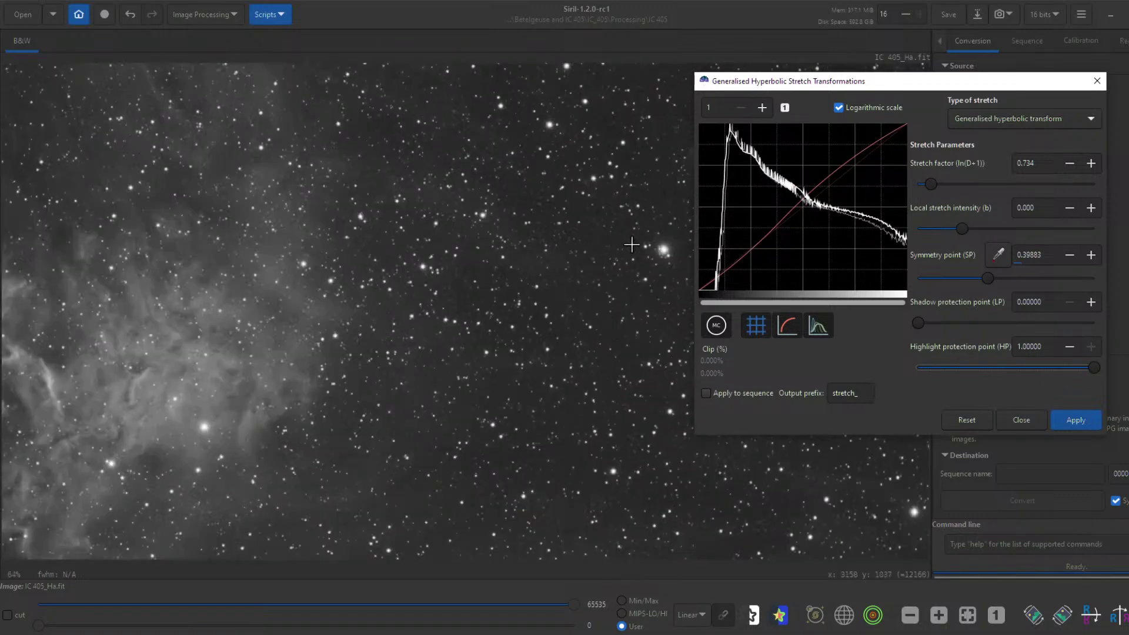
pyautogui.scroll(5, 632, 244)
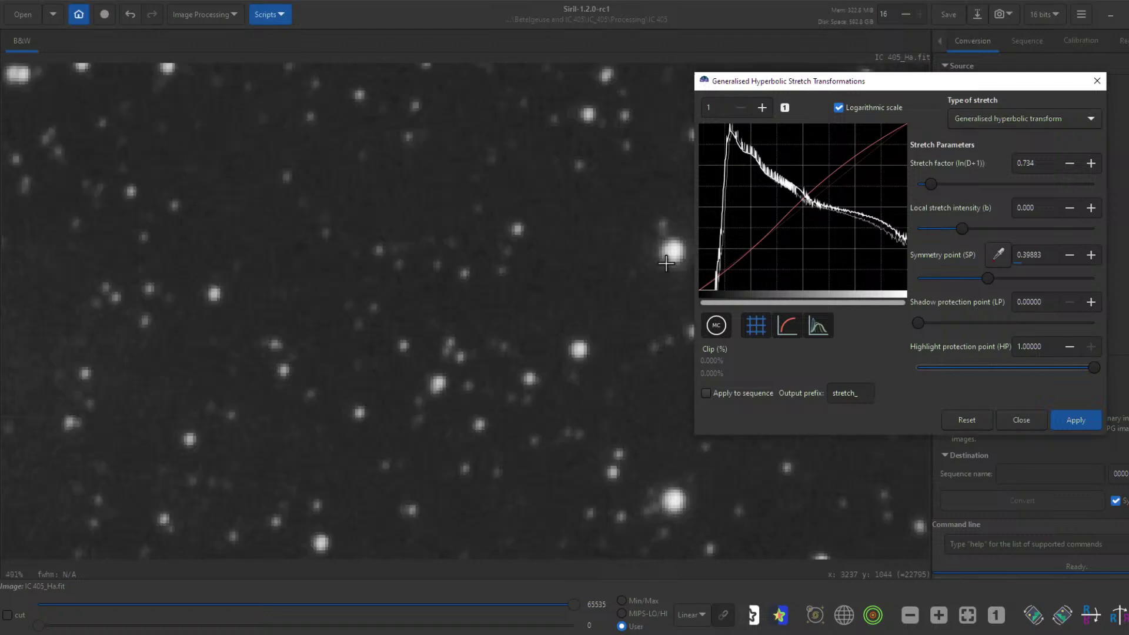
pyautogui.scroll(-5, 667, 263)
pyautogui.scroll(3, 605, 270)
pyautogui.moveTo(559, 280); pyautogui.dragTo(464, 261)
pyautogui.moveTo(1092, 368)
pyautogui.mouseDown()
pyautogui.moveTo(1024, 367)
pyautogui.moveTo(1095, 367)
pyautogui.mouseUp()
pyautogui.scroll(-3, 538, 315)
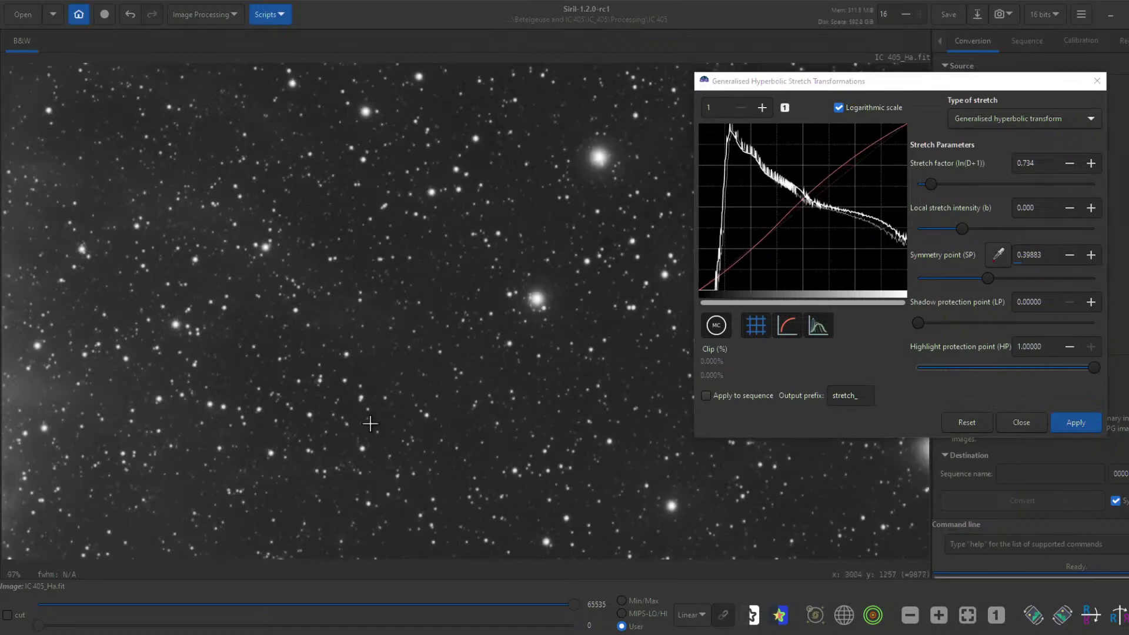
# Check the nebula across the full frame and apply the prepared hyperbolic stretch to the Ha image
pyautogui.scroll(-3, 547, 283)
pyautogui.scroll(-5, 447, 276)
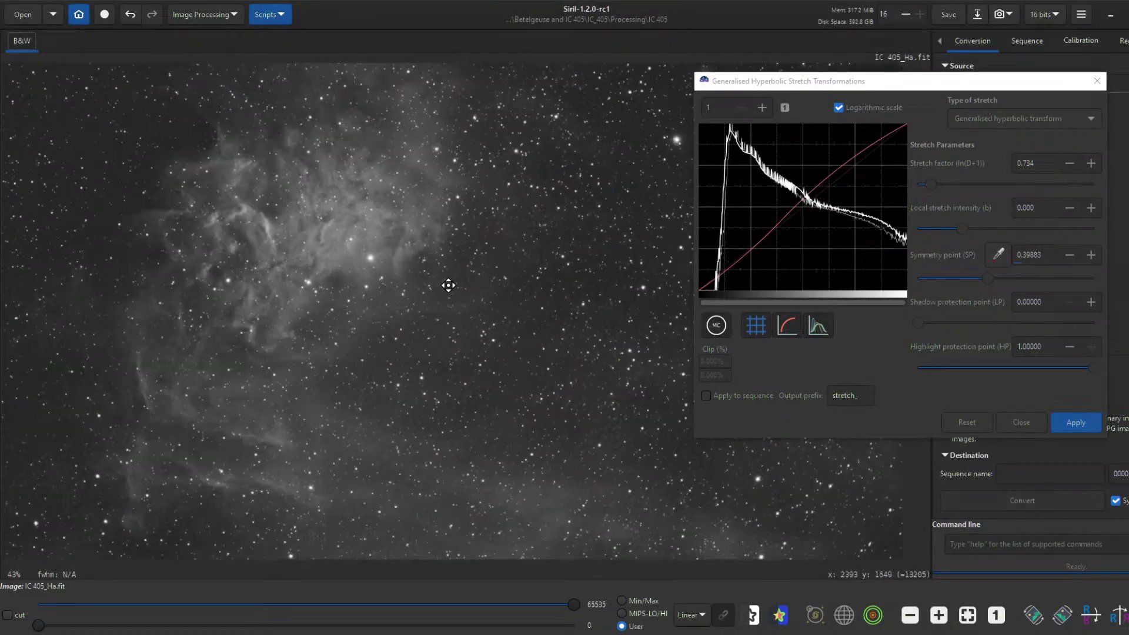
pyautogui.scroll(3, 451, 259)
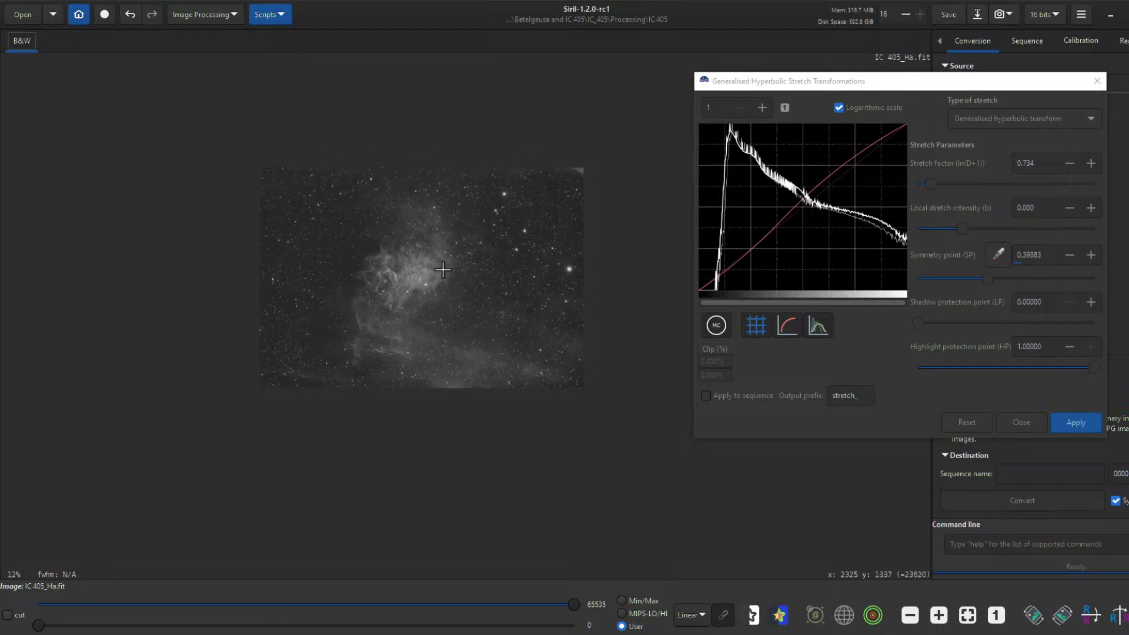
pyautogui.scroll(2, 442, 266)
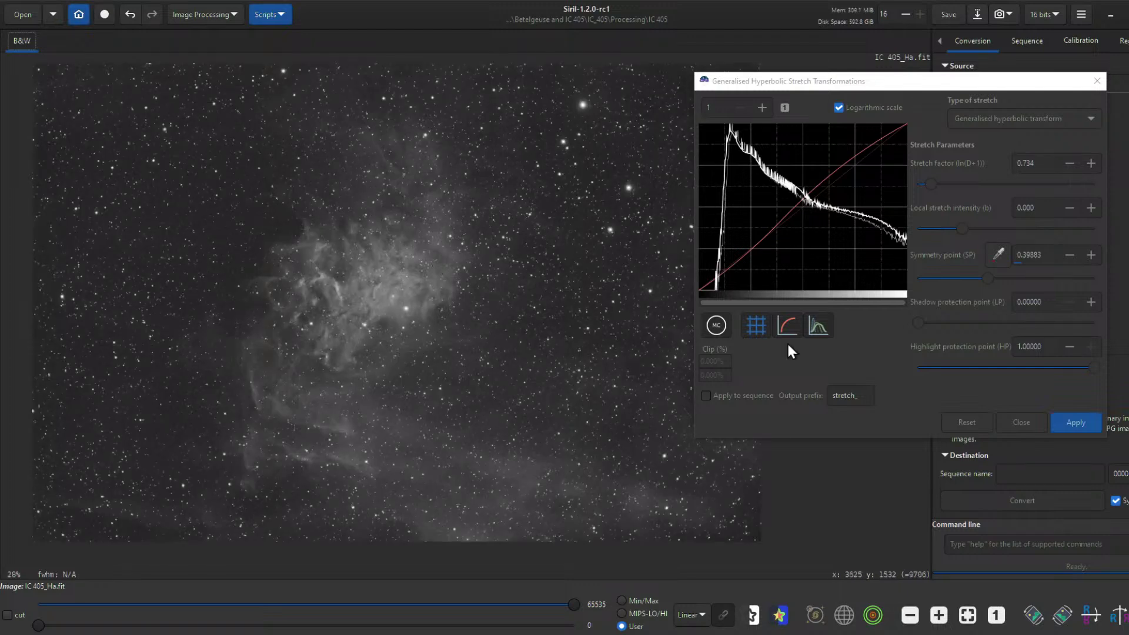
pyautogui.click(1078, 422)
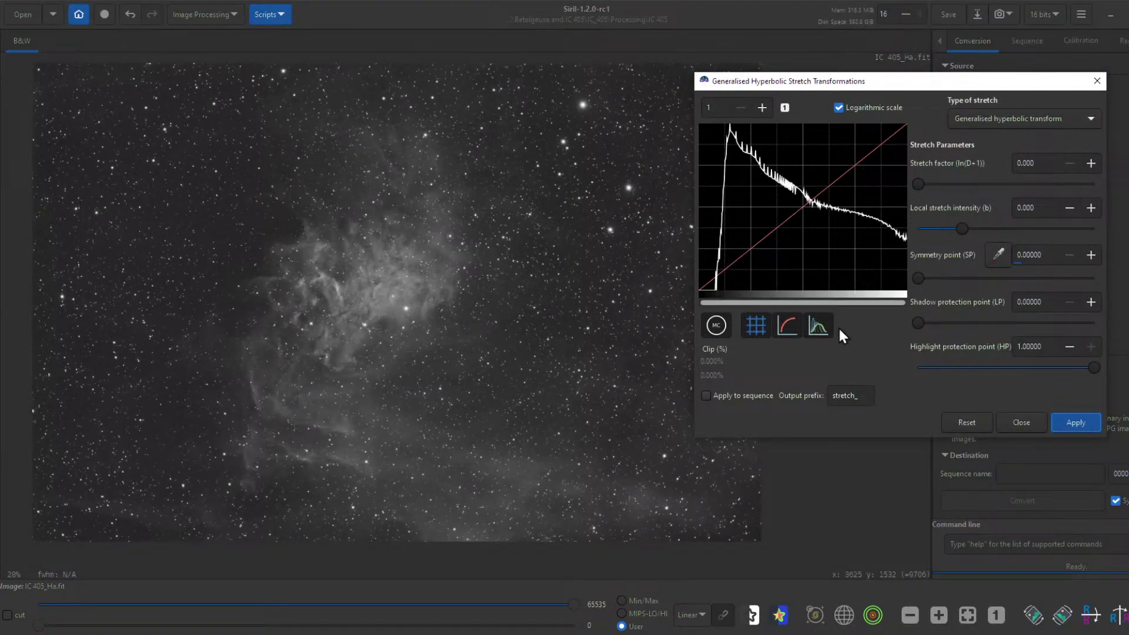
# Switch to a linear histogram scale, apply a Linear stretch (BP shift) with black point 0.05778, and close the stretch dialog
pyautogui.click(838, 107)
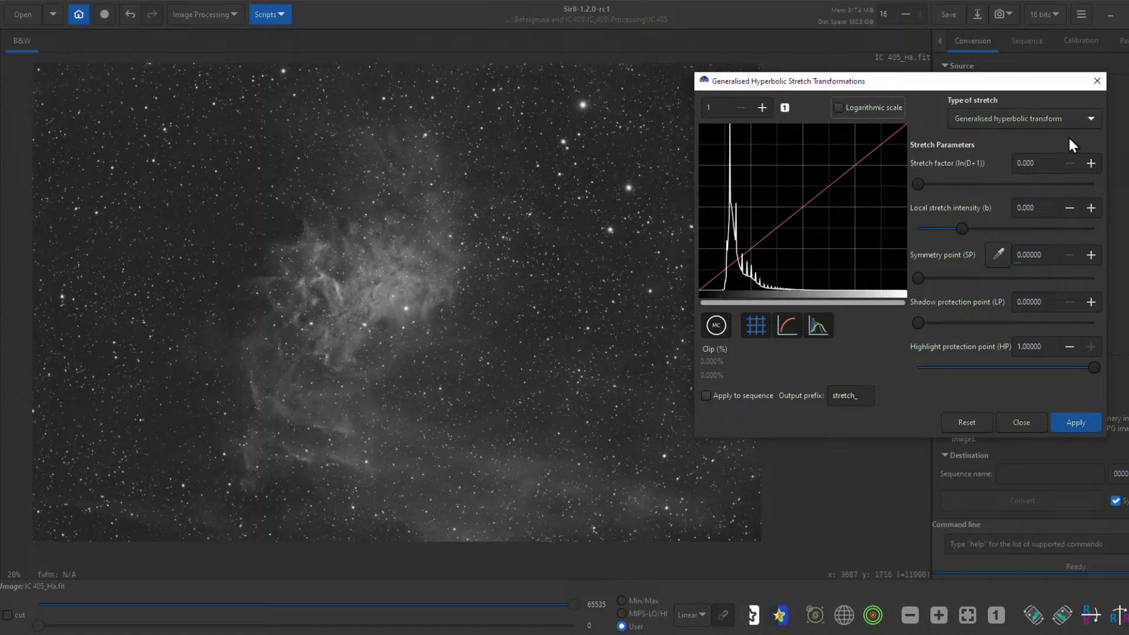
pyautogui.click(1065, 119)
pyautogui.click(1004, 193)
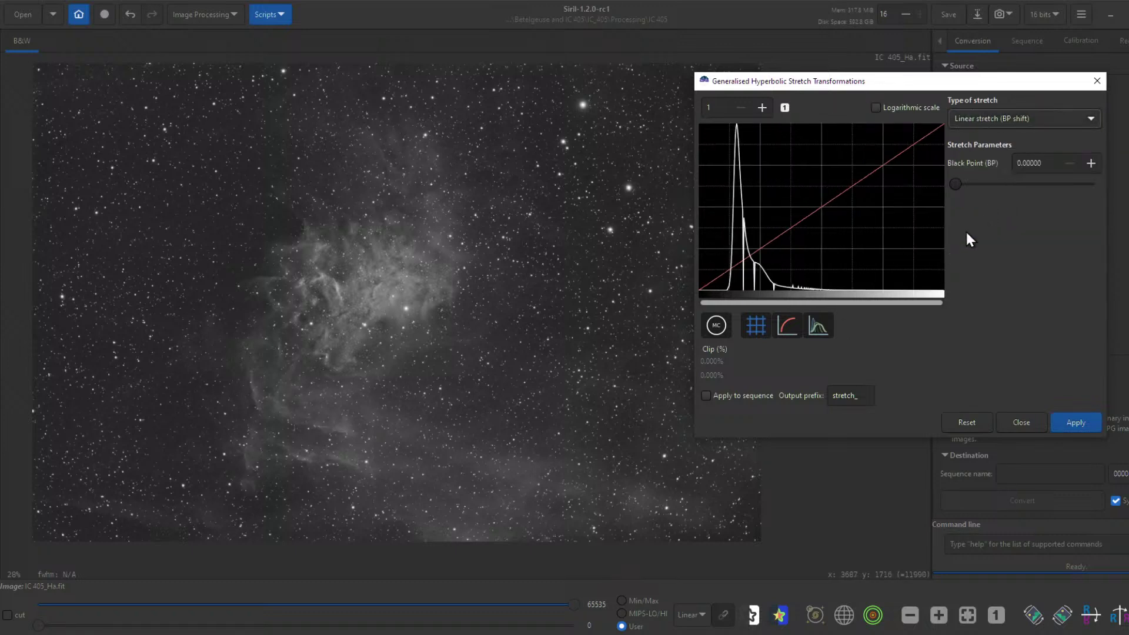
pyautogui.moveTo(963, 184); pyautogui.dragTo(967, 184)
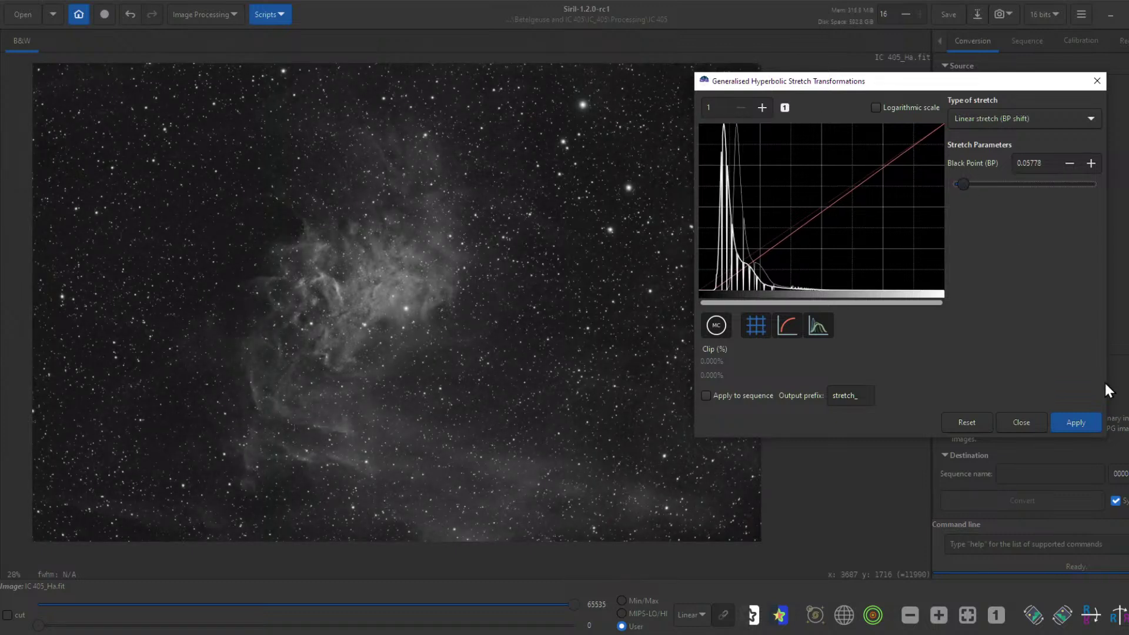
pyautogui.click(1091, 425)
pyautogui.click(1014, 419)
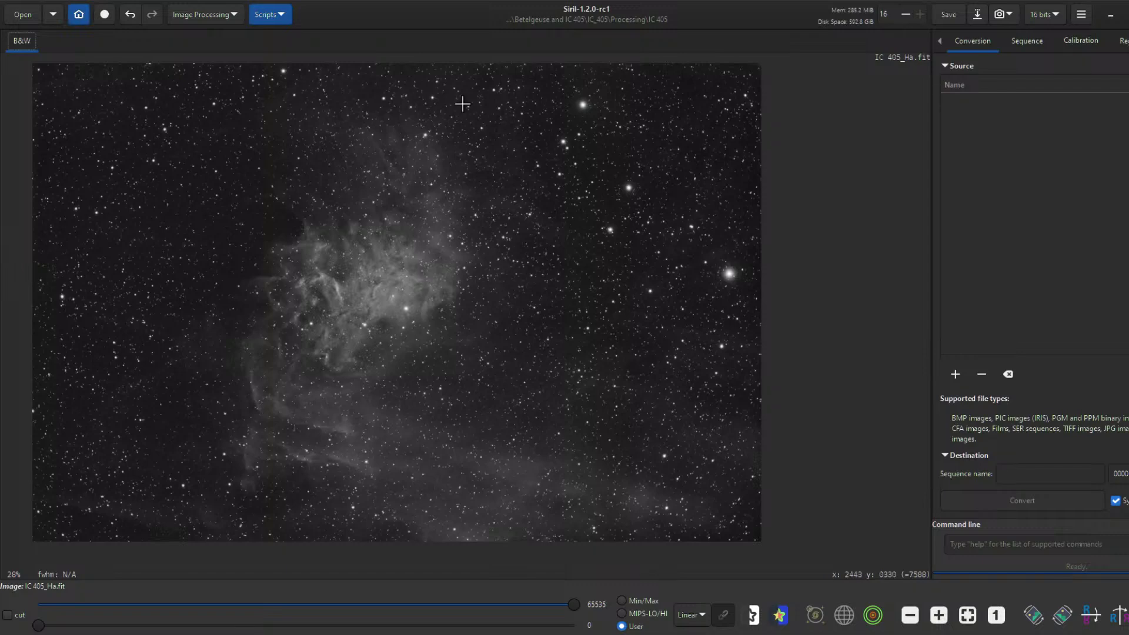
# Examine the stars, nebula detail and faint surrounding nebulosity across the stretched Ha image
pyautogui.scroll(3, 627, 184)
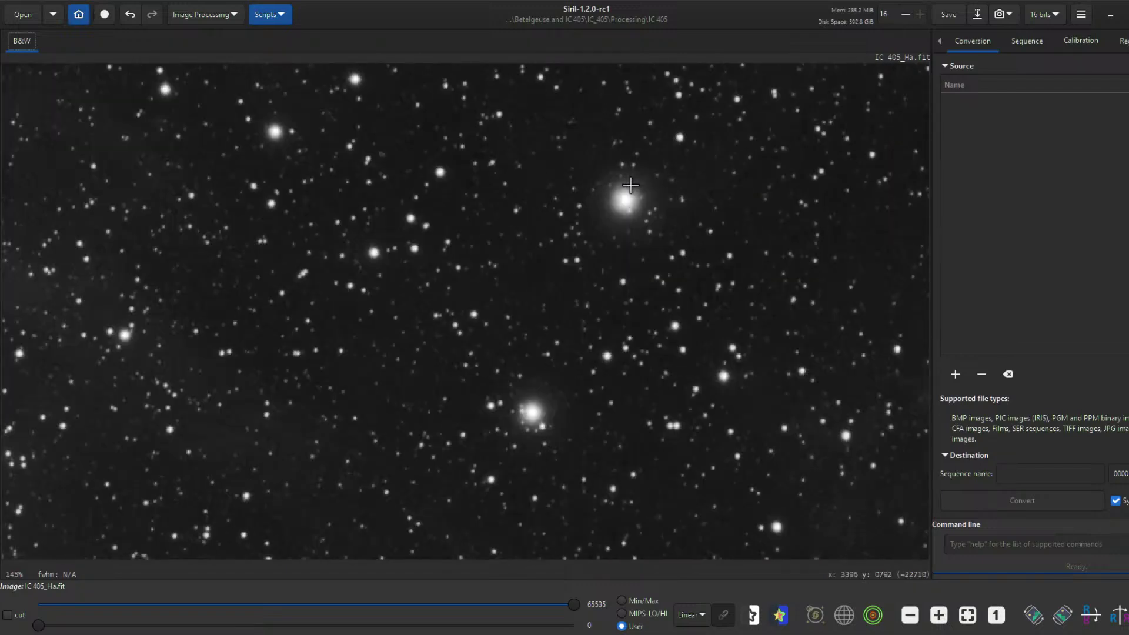
pyautogui.scroll(-3, 631, 185)
pyautogui.moveTo(507, 249); pyautogui.dragTo(551, 312)
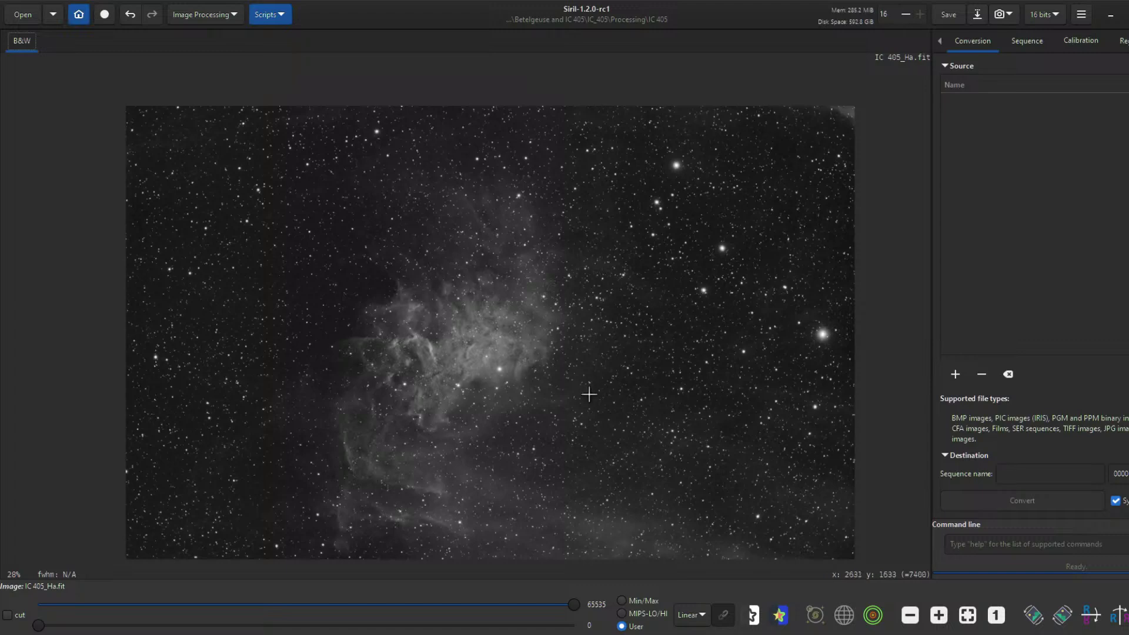
pyautogui.scroll(3, 493, 394)
pyautogui.scroll(2, 467, 311)
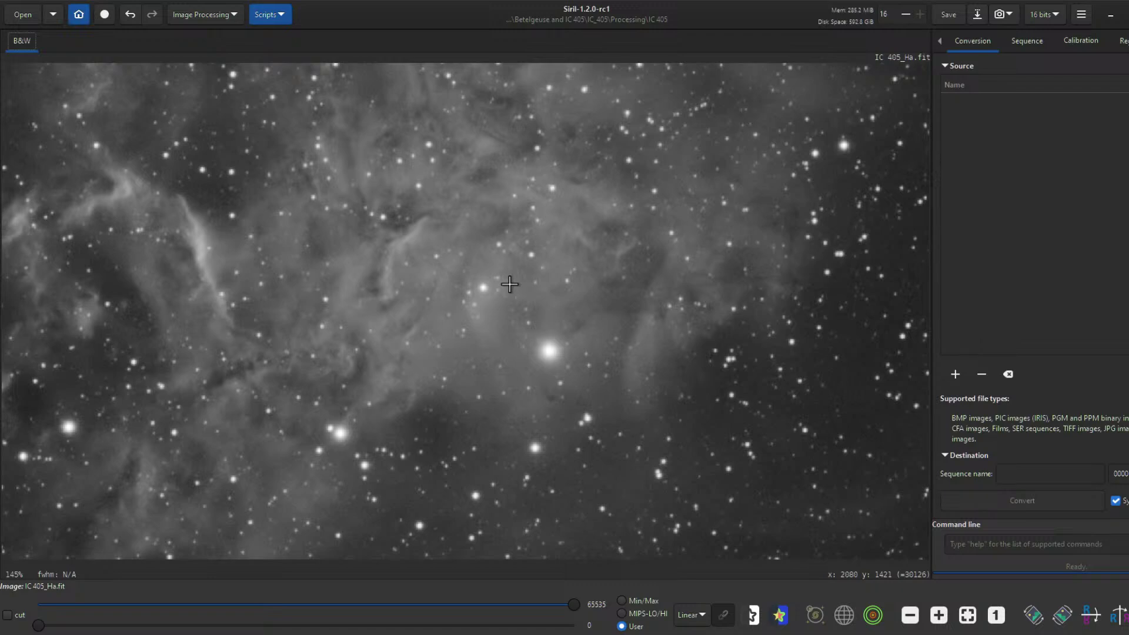
pyautogui.moveTo(706, 434); pyautogui.dragTo(532, 205)
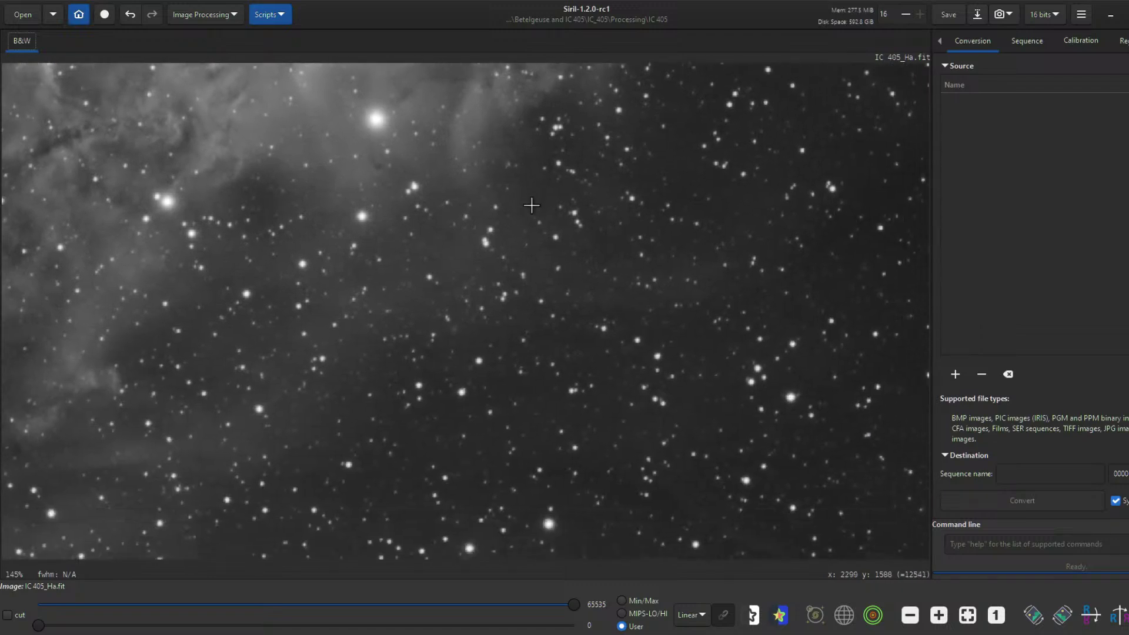
pyautogui.scroll(-2, 531, 205)
pyautogui.scroll(-1, 688, 416)
pyautogui.scroll(1, 678, 215)
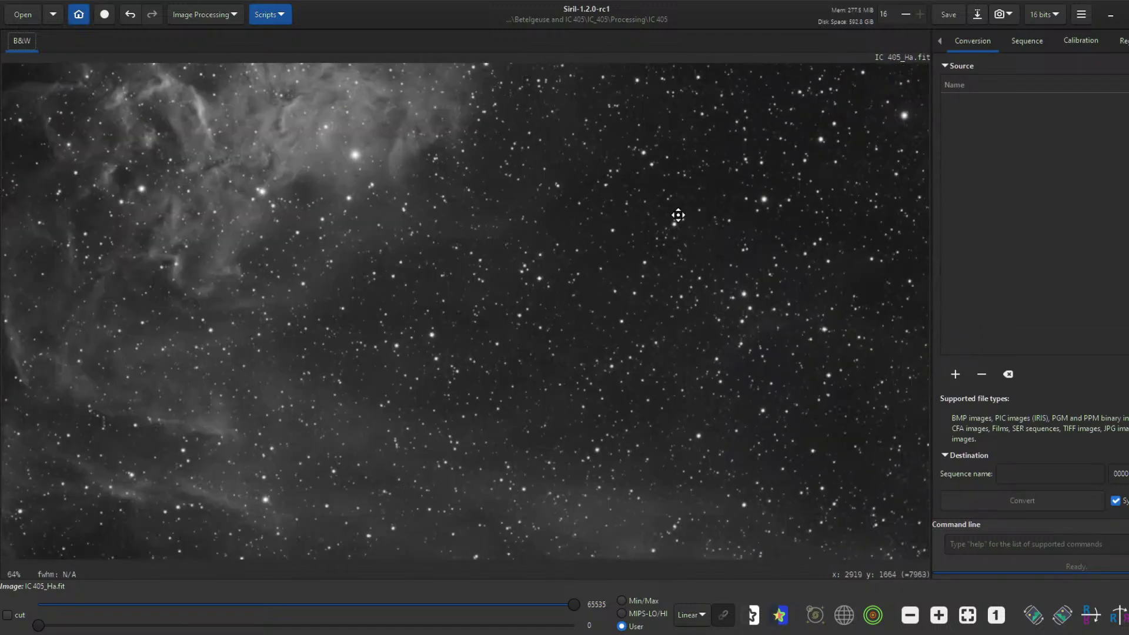
pyautogui.moveTo(679, 216); pyautogui.dragTo(659, 146)
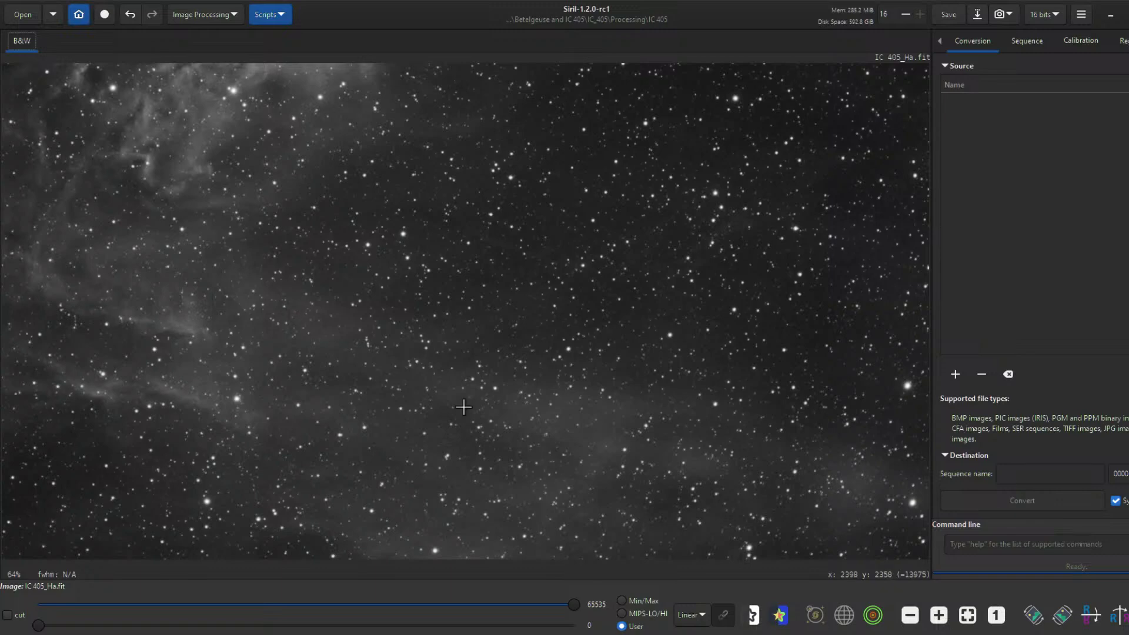
pyautogui.moveTo(273, 282); pyautogui.dragTo(567, 471)
pyautogui.scroll(-2, 575, 365)
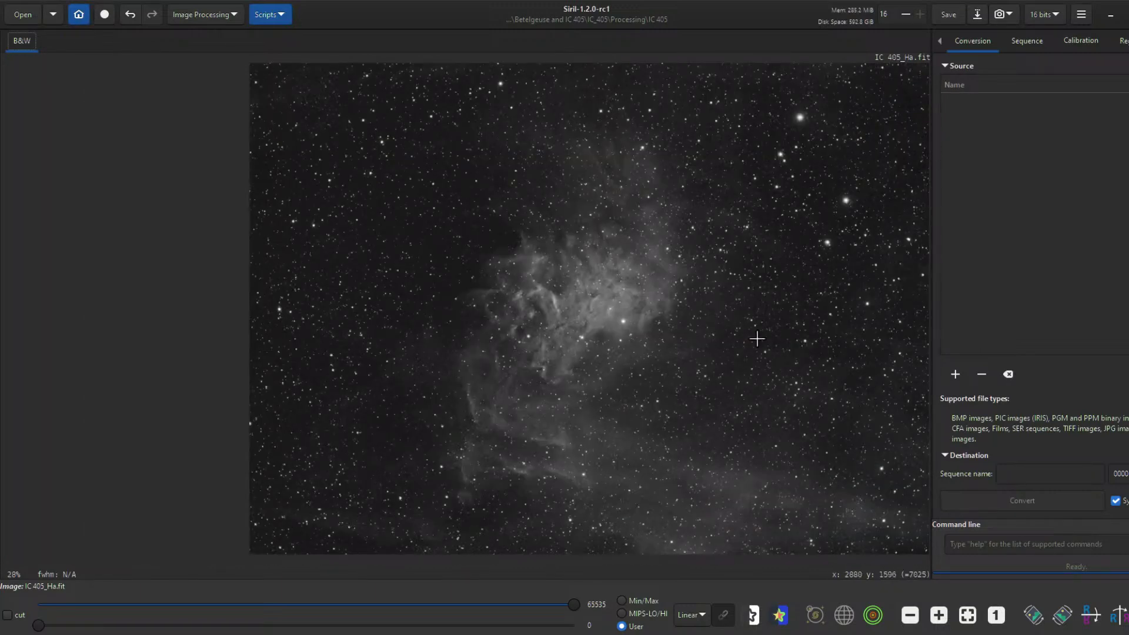
pyautogui.moveTo(757, 338); pyautogui.dragTo(641, 340)
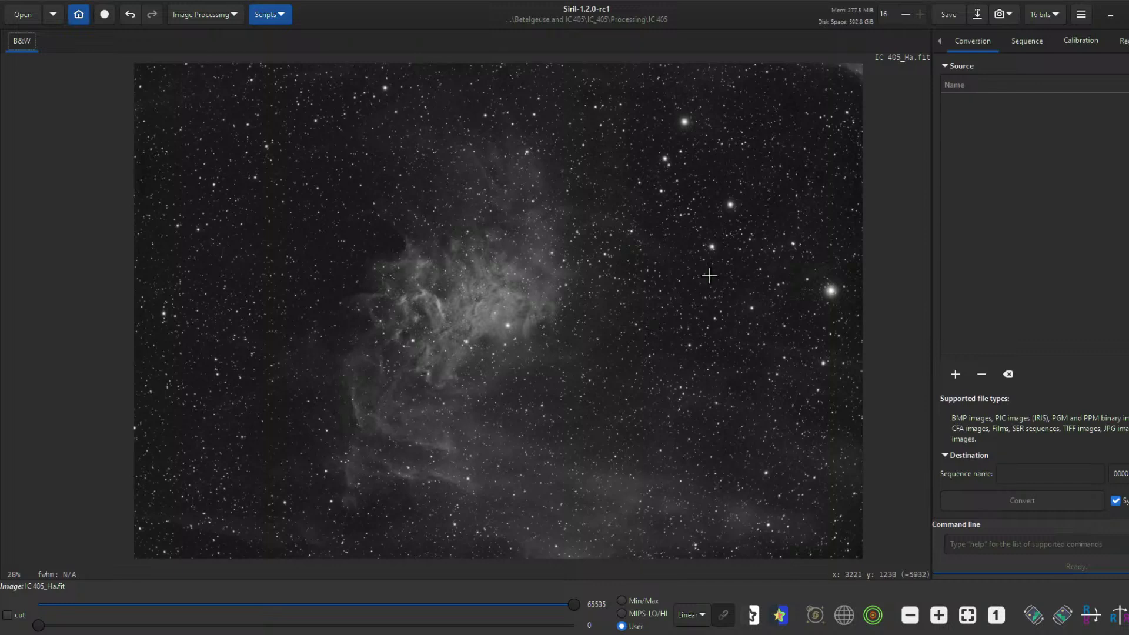
# Run StarNet star removal on the Ha image with a star mask generated and linear pre-stretch off
pyautogui.click(230, 20)
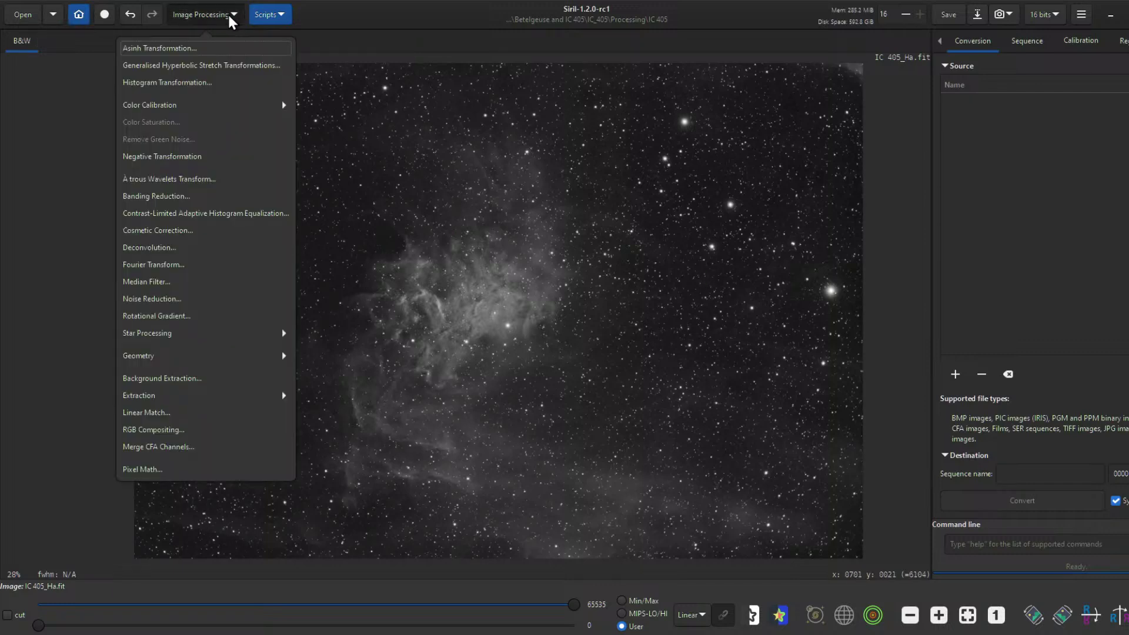
pyautogui.click(245, 334)
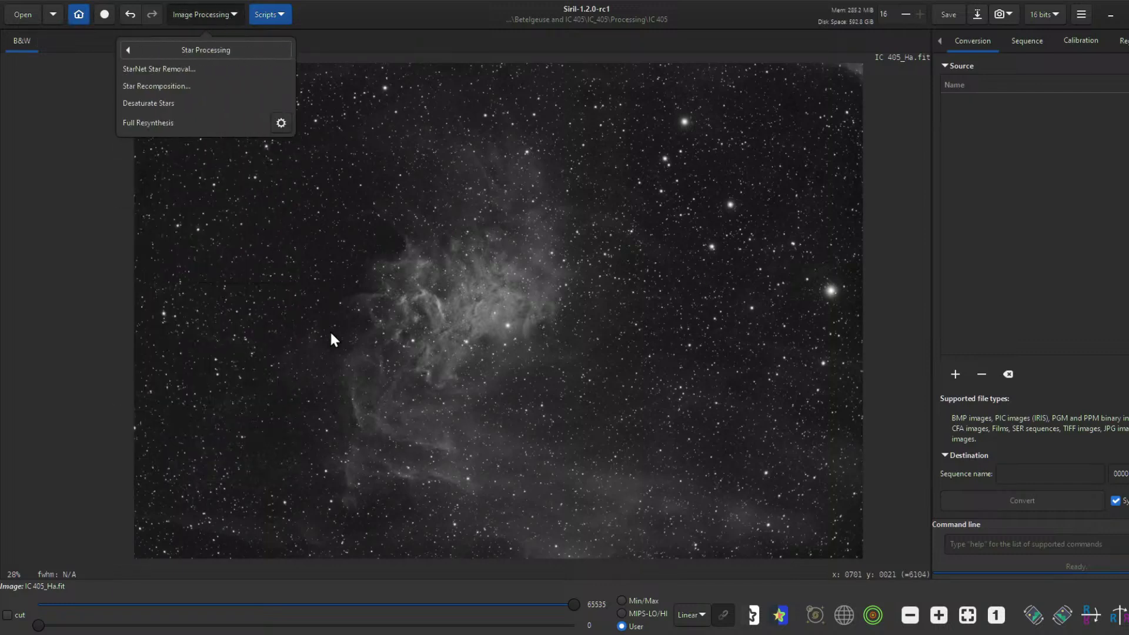
pyautogui.click(229, 71)
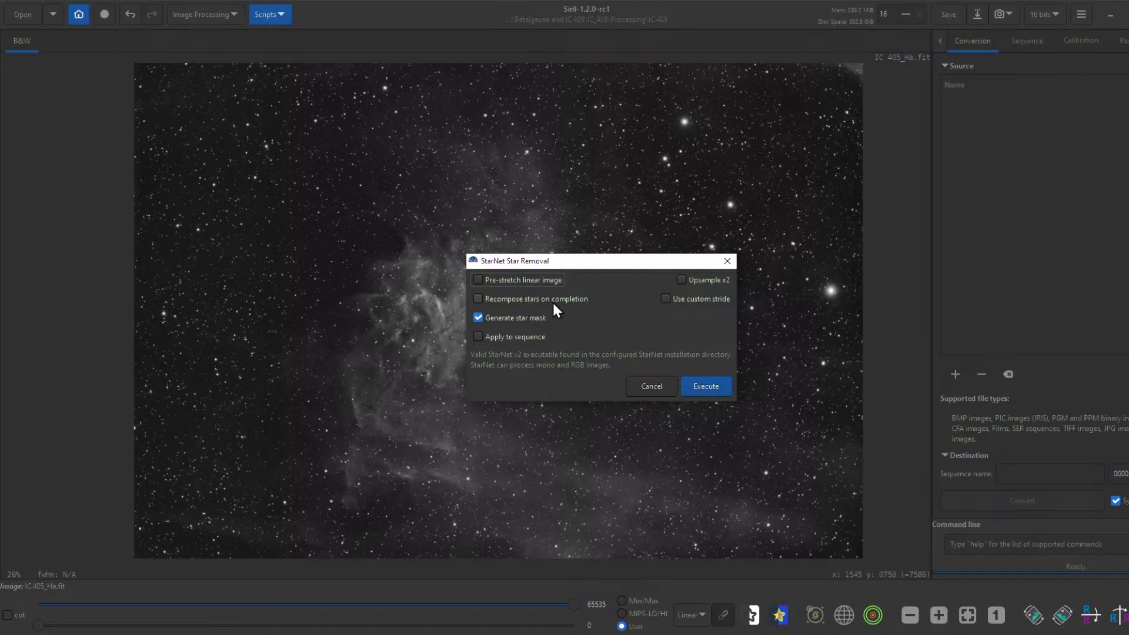
pyautogui.click(708, 386)
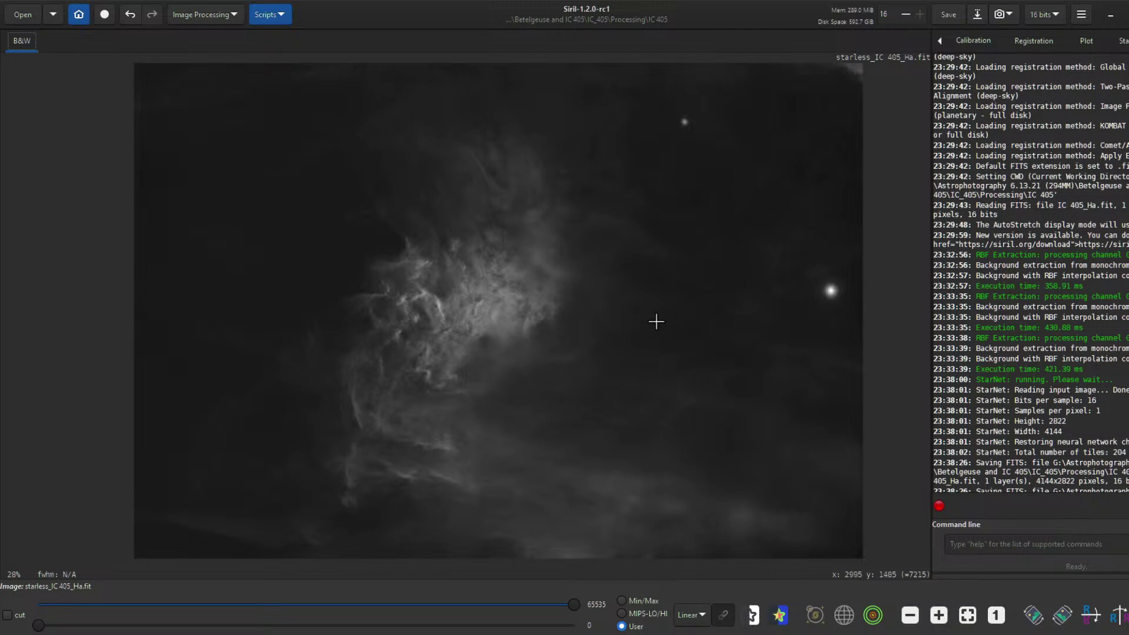
# Inspect the starless Ha image up close, checking the nebula detail, dark background and the bright star residues
pyautogui.scroll(6, 730, 323)
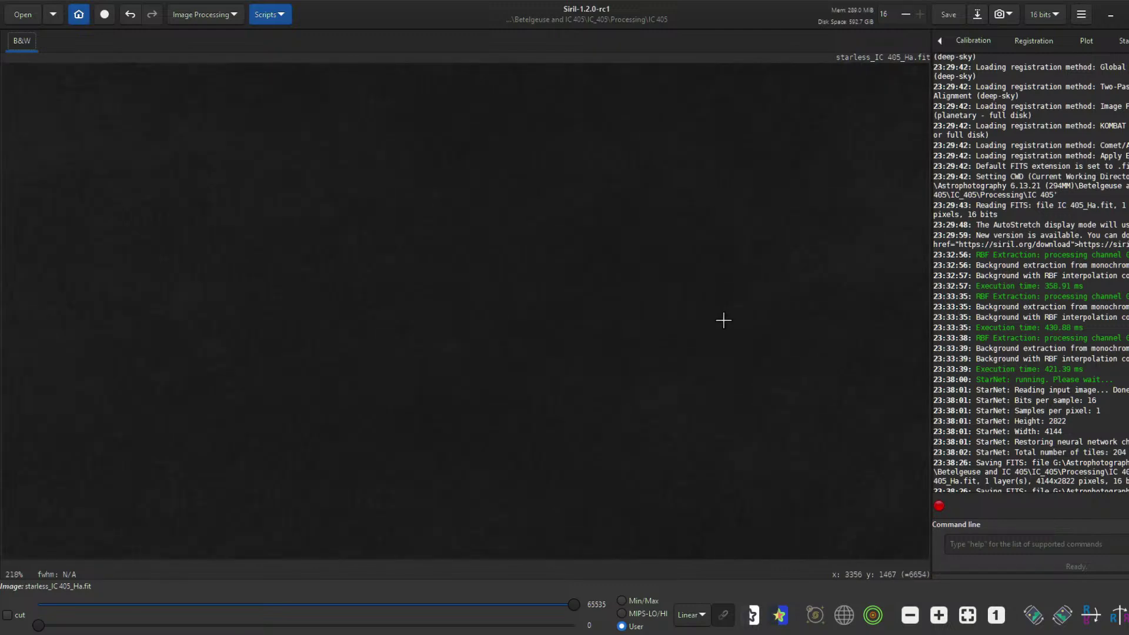
pyautogui.scroll(-6, 573, 331)
pyautogui.scroll(3, 570, 345)
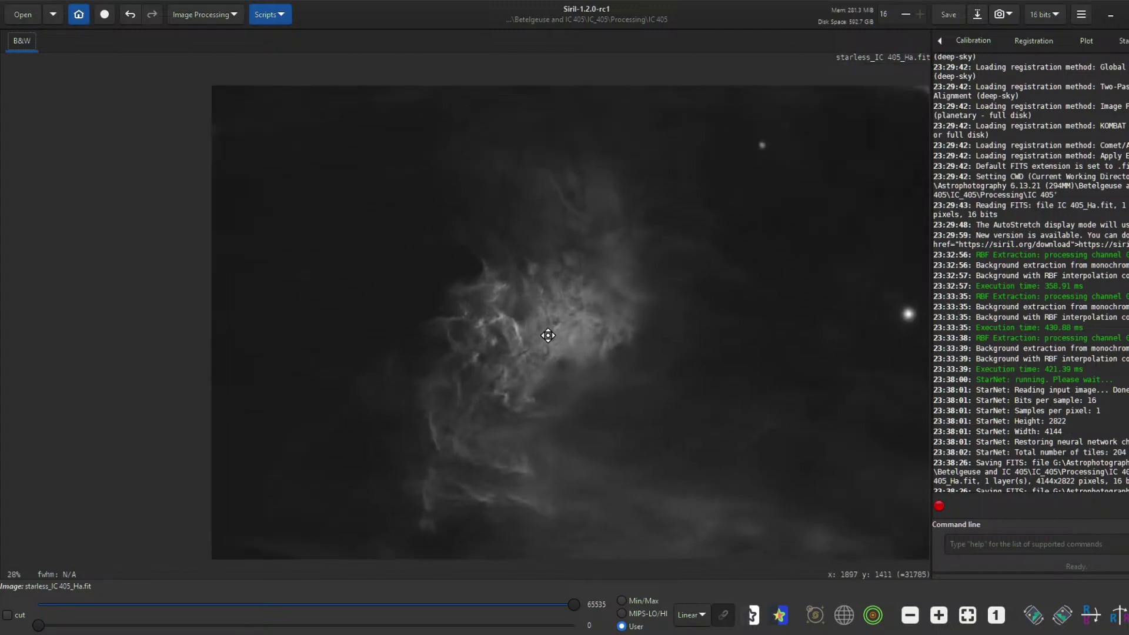
pyautogui.scroll(6, 547, 334)
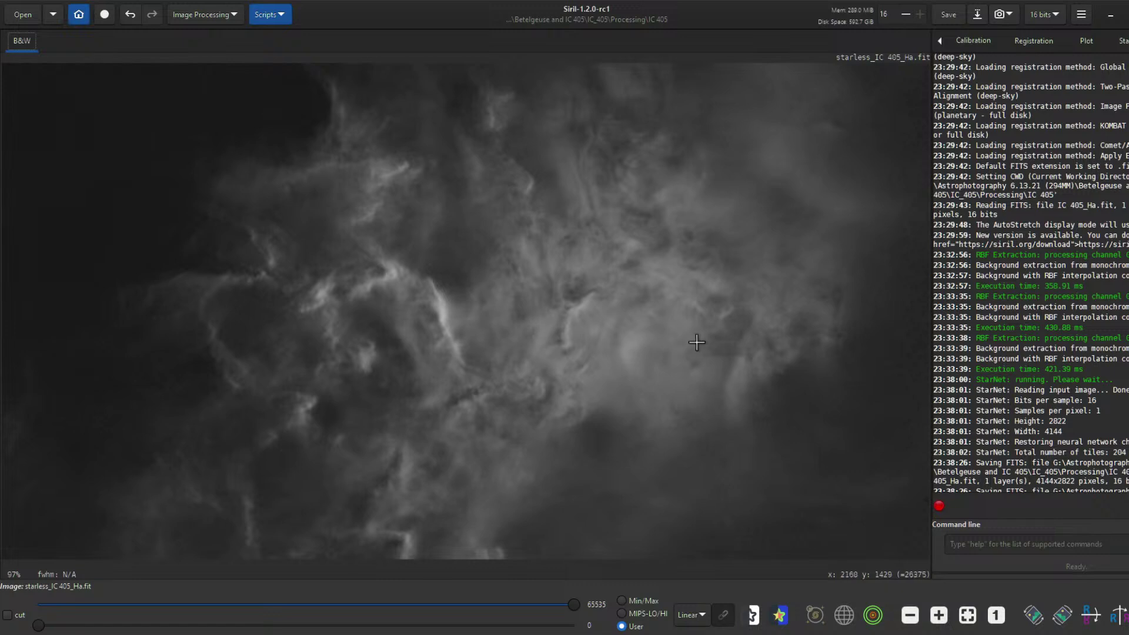
pyautogui.moveTo(696, 340); pyautogui.dragTo(645, 310)
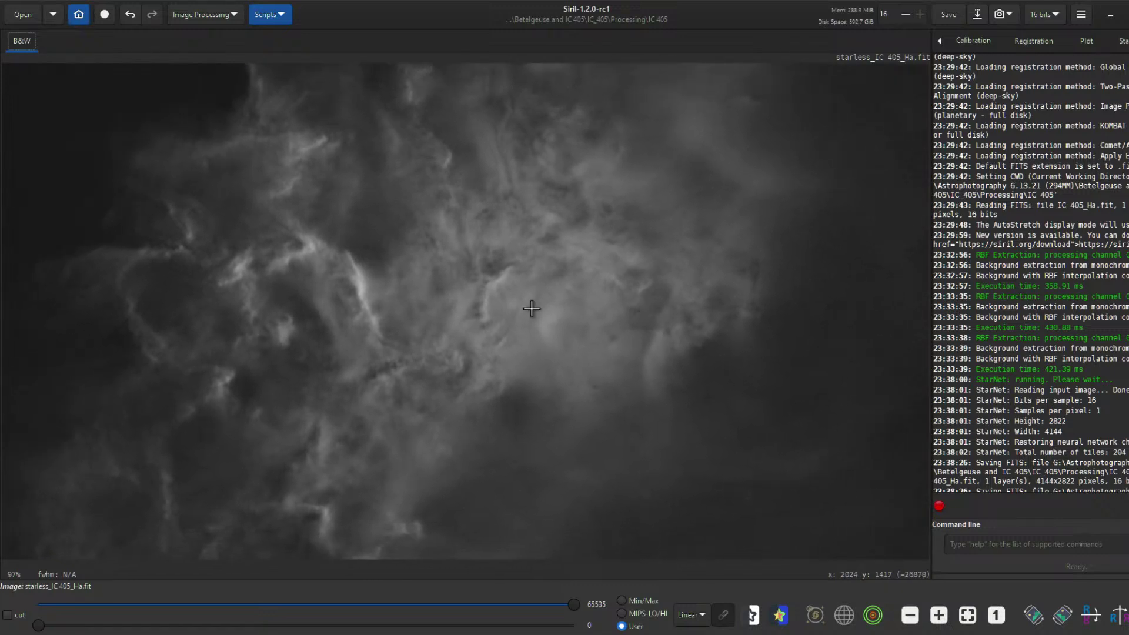
pyautogui.scroll(-6, 530, 308)
pyautogui.scroll(-3, 530, 309)
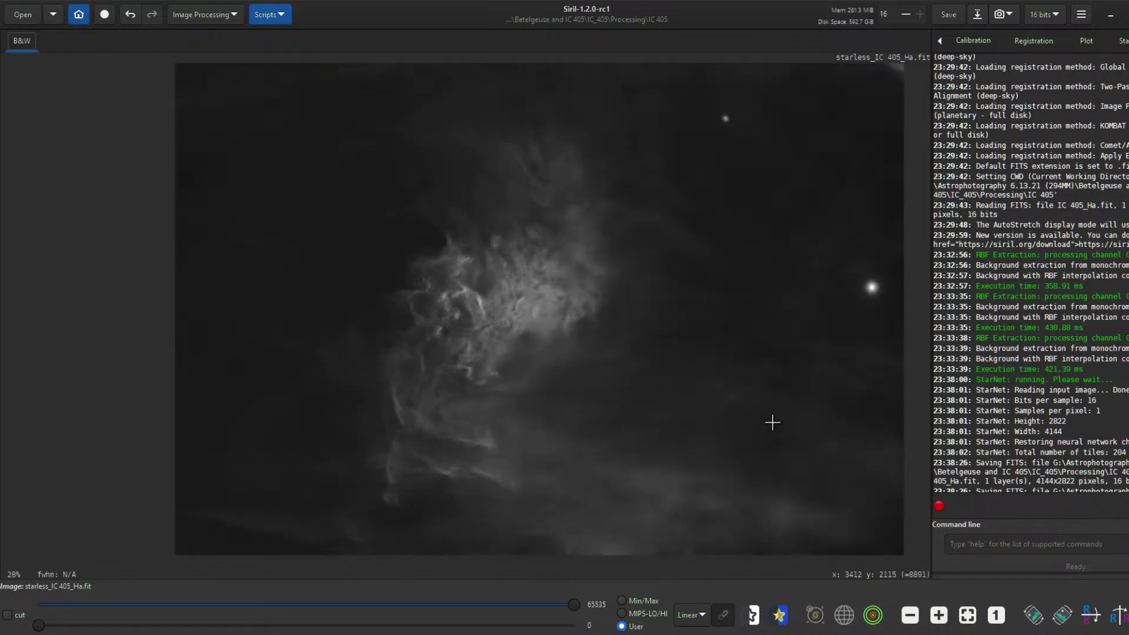
pyautogui.scroll(5, 832, 264)
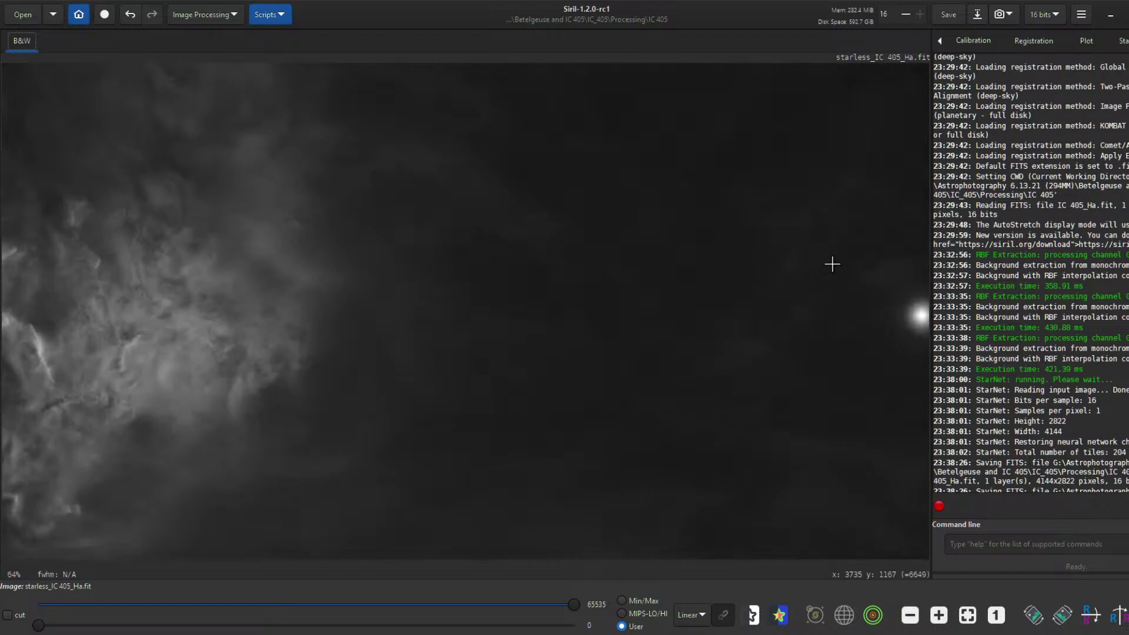
pyautogui.scroll(-2, 830, 266)
pyautogui.scroll(-3, 617, 240)
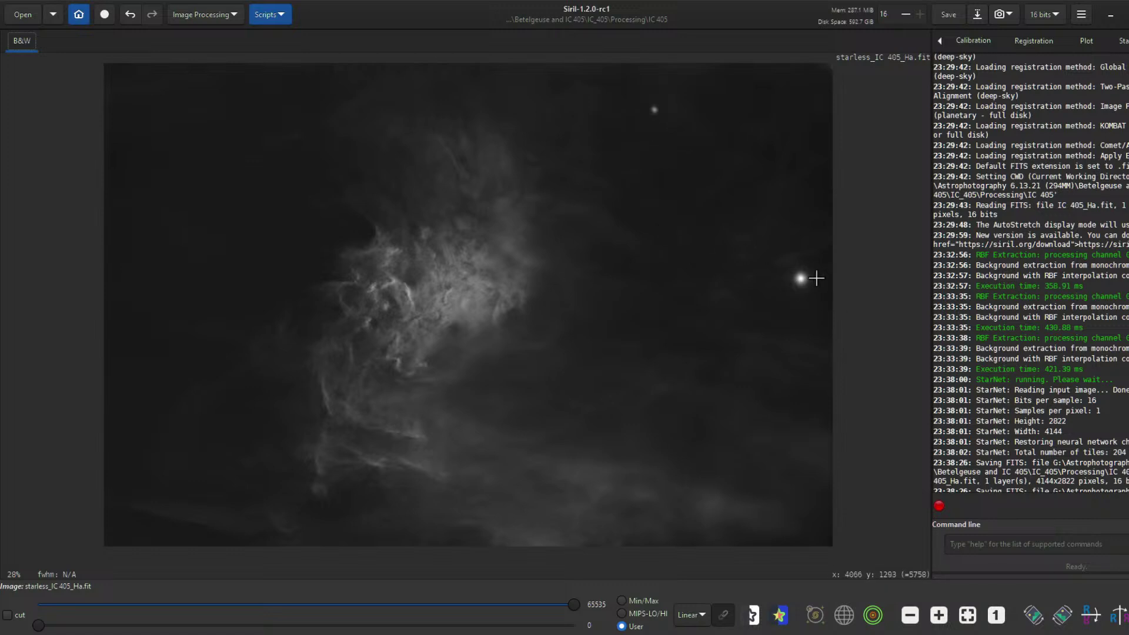
pyautogui.scroll(2, 814, 277)
pyautogui.scroll(3, 812, 279)
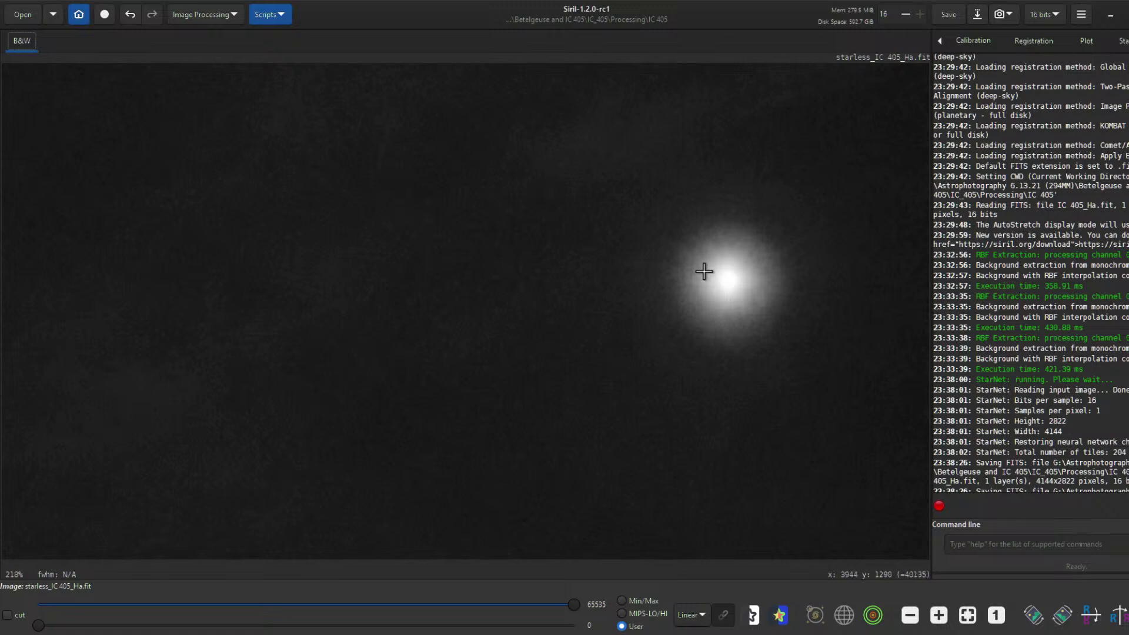
pyautogui.scroll(-5, 669, 293)
pyautogui.moveTo(404, 323); pyautogui.dragTo(572, 301)
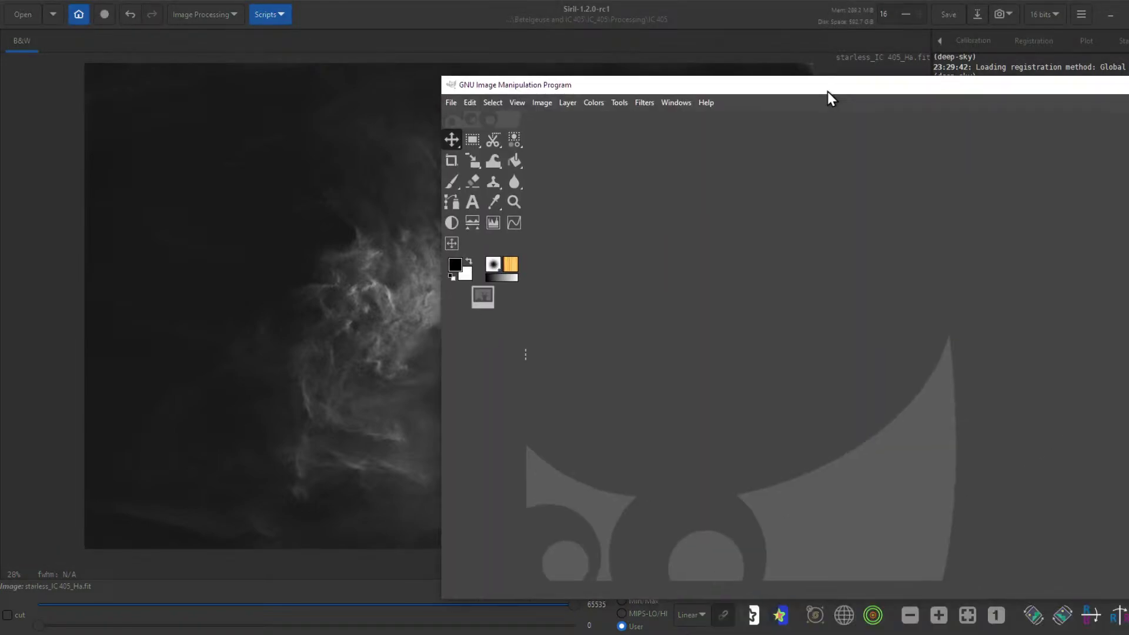
# Switch to GIMP and open starless_IC 405_Ha.fit with black undefined pixels, automatic scaling and image composing set to None
pyautogui.moveTo(827, 91); pyautogui.dragTo(422, 0)
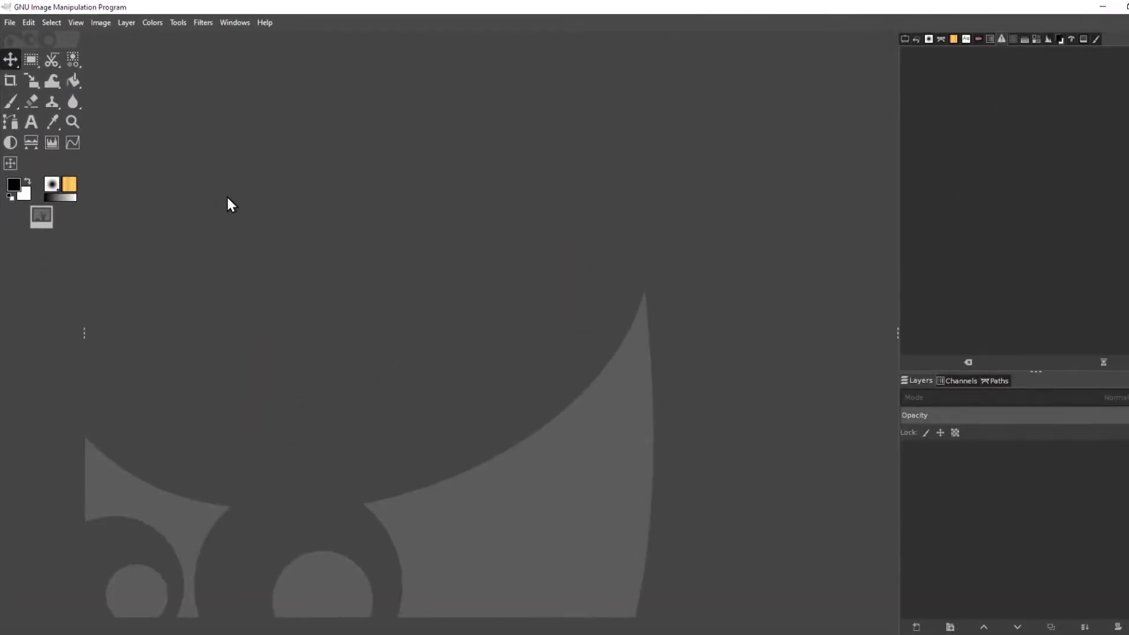
pyautogui.click(10, 22)
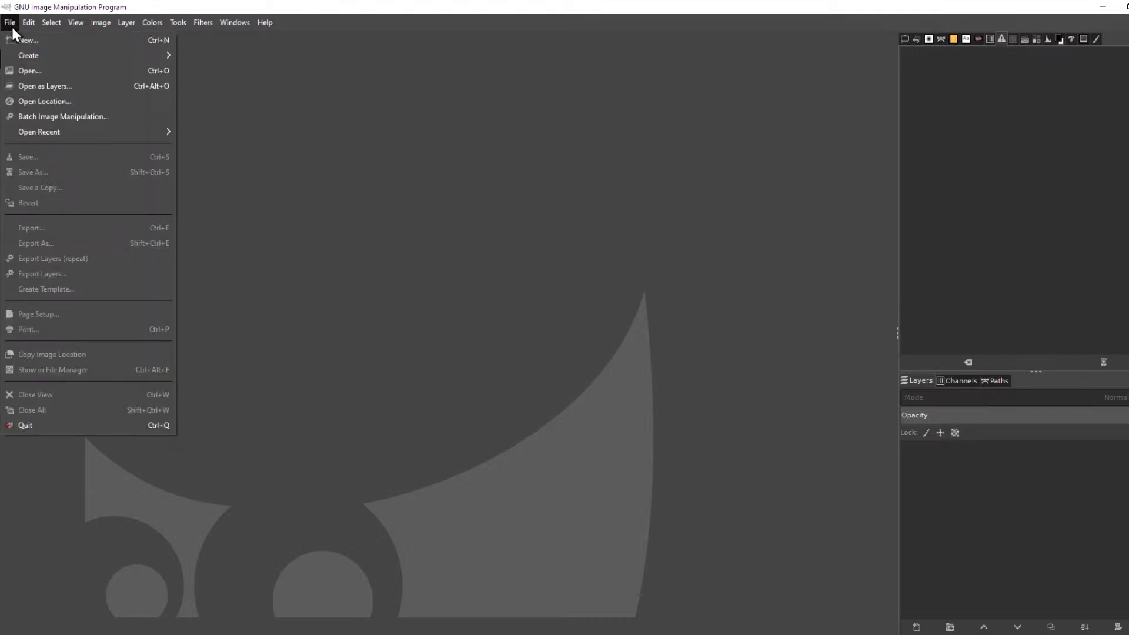
pyautogui.click(40, 78)
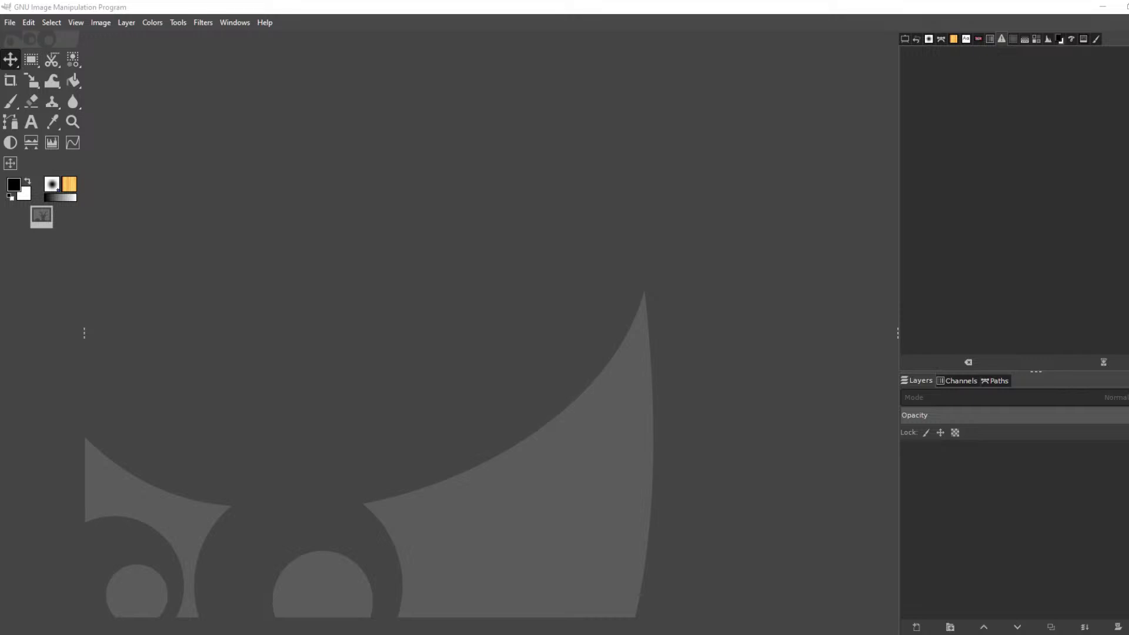
pyautogui.moveTo(1125, 329); pyautogui.dragTo(969, 392)
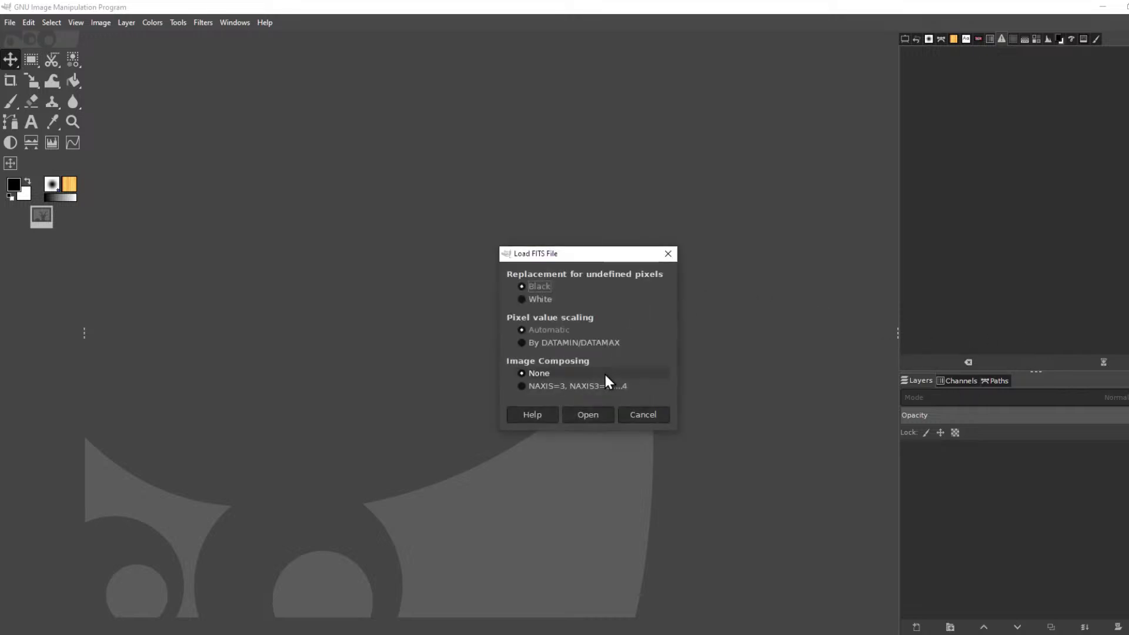
pyautogui.click(588, 415)
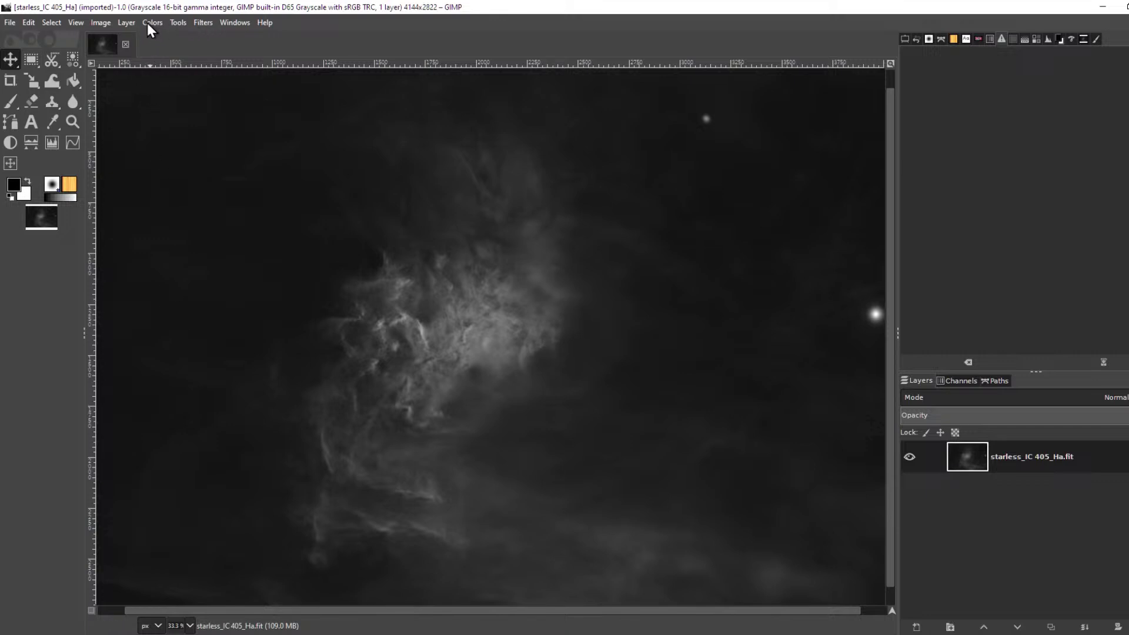
# Convert the starless Ha image from grayscale to RGB mode
pyautogui.click(100, 23)
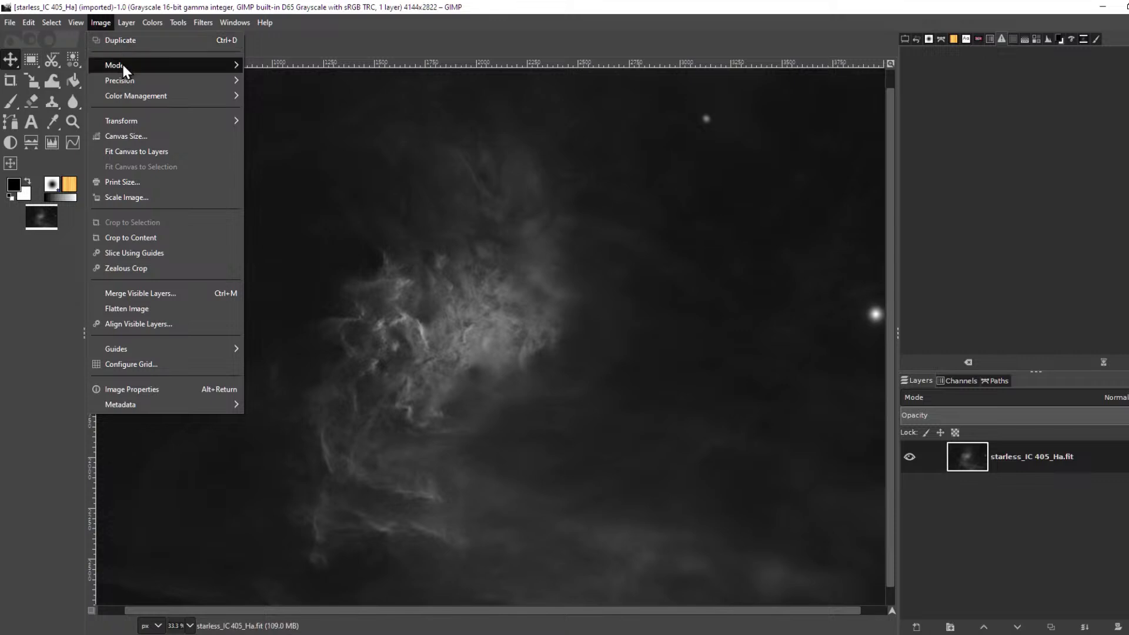
pyautogui.moveTo(123, 65)
pyautogui.click(309, 69)
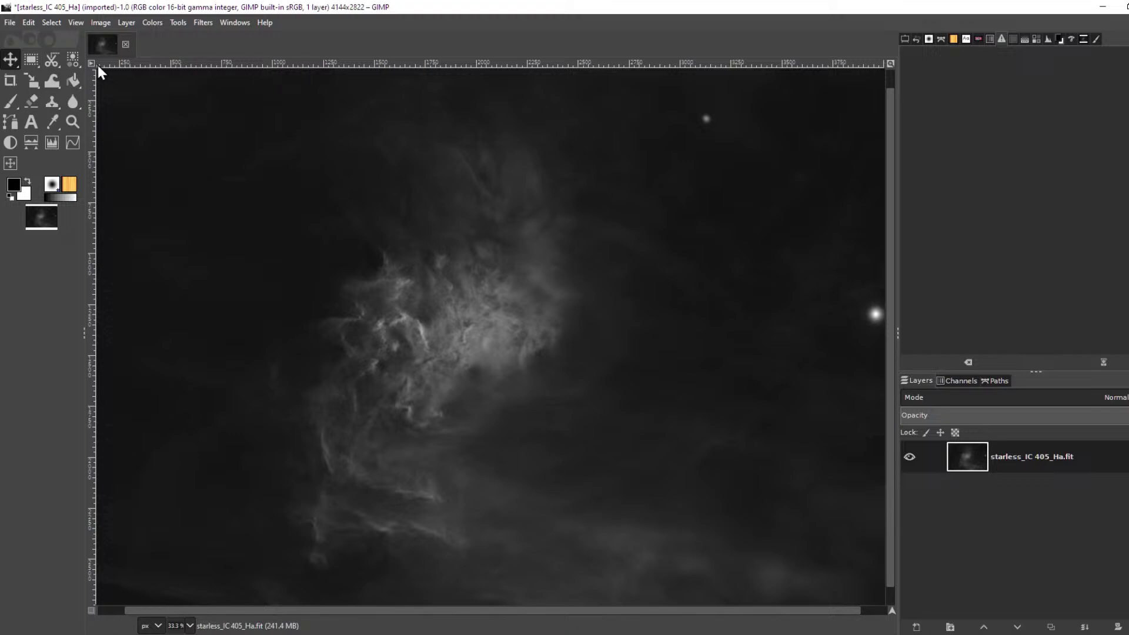
# Open the Ha star mask and the starmask and starless compositing result FITS files as layers, using NAXIS=3 image composing
pyautogui.click(10, 23)
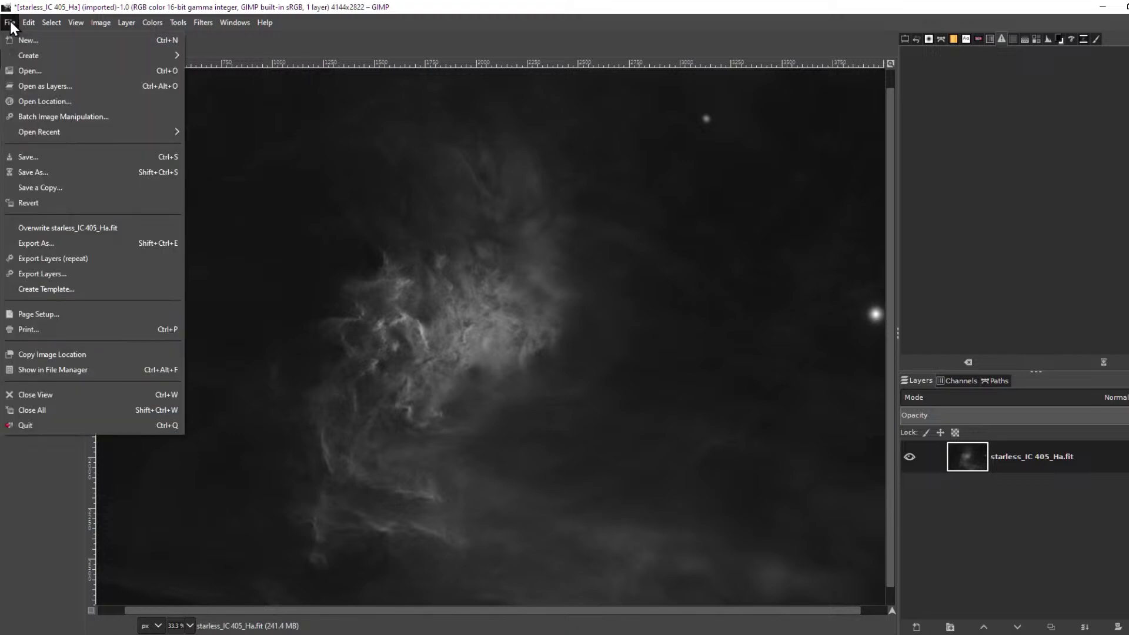
pyautogui.click(54, 89)
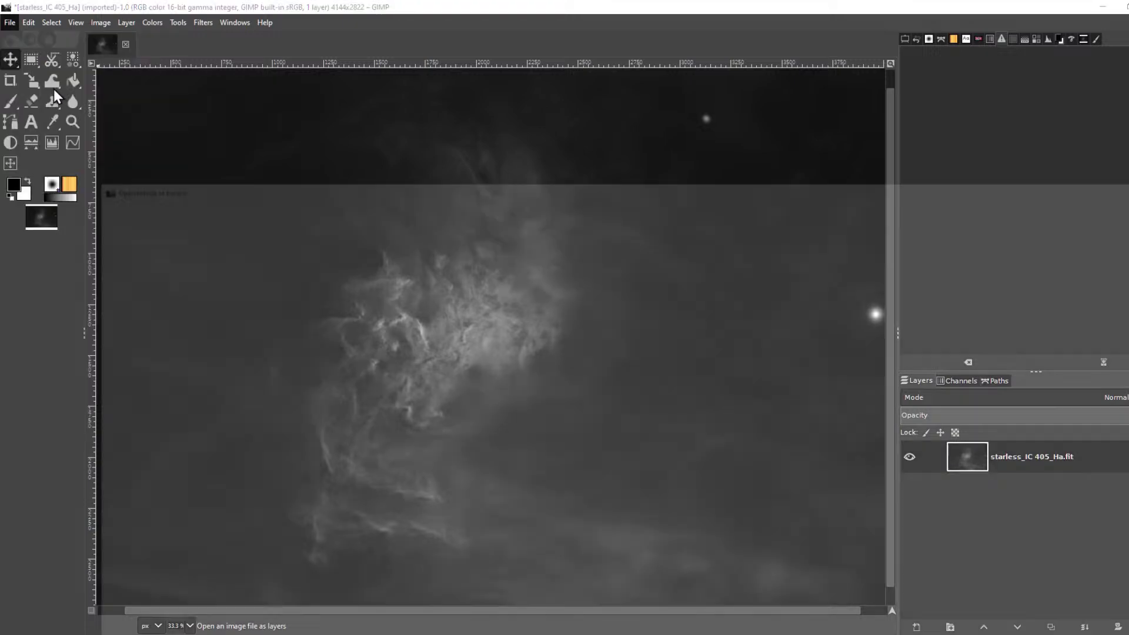
pyautogui.moveTo(792, 189); pyautogui.dragTo(1128, 194)
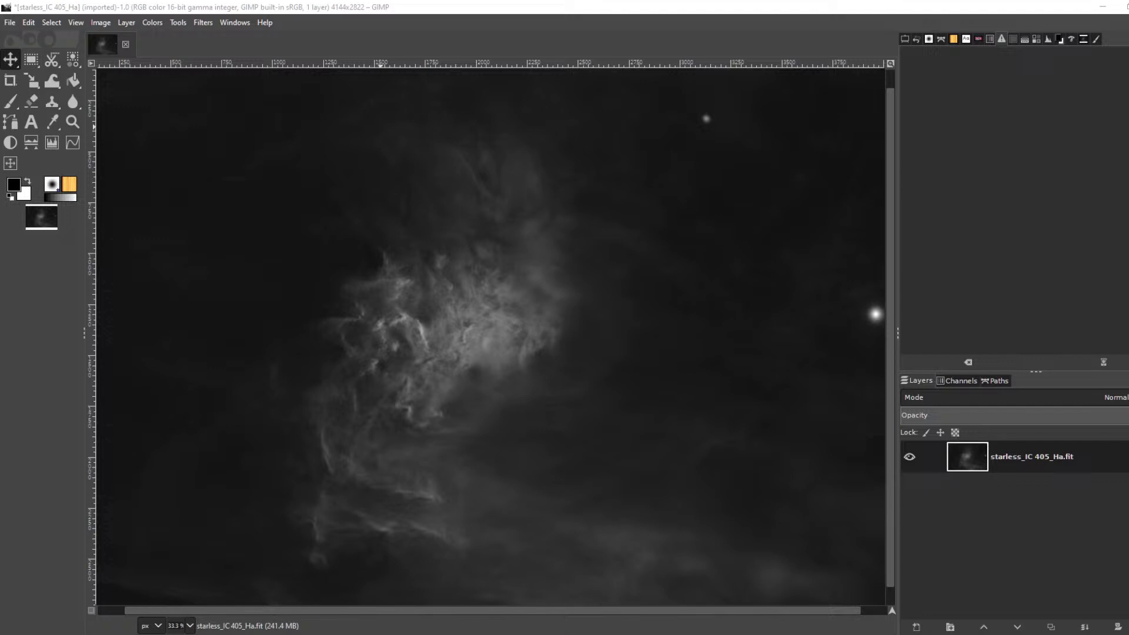
pyautogui.moveTo(1071, 504); pyautogui.dragTo(1049, 516)
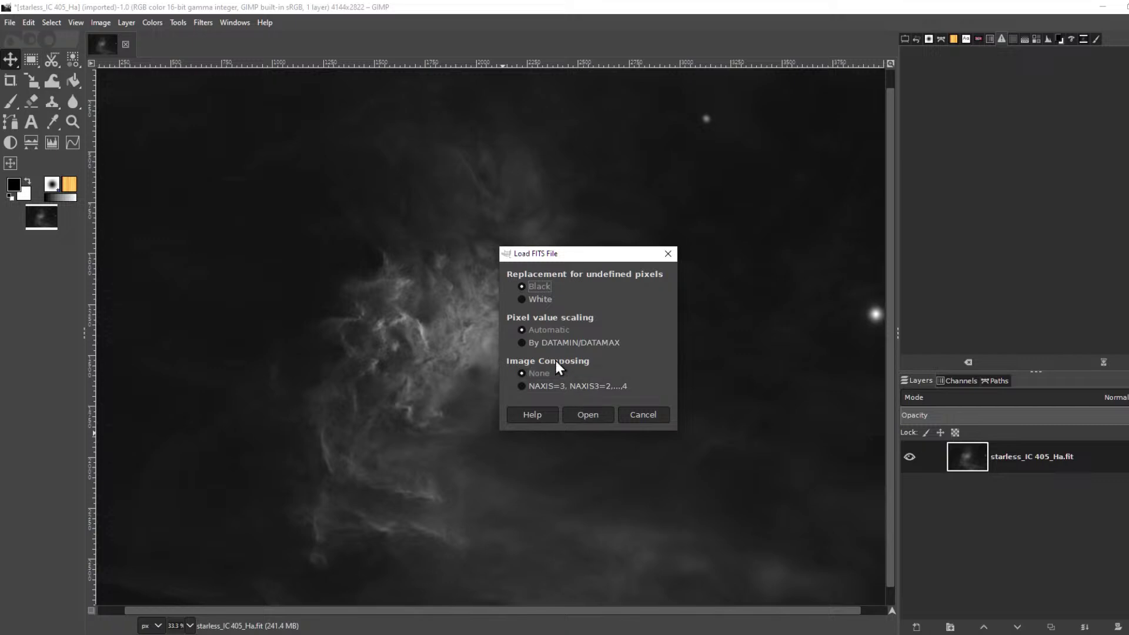
pyautogui.click(522, 387)
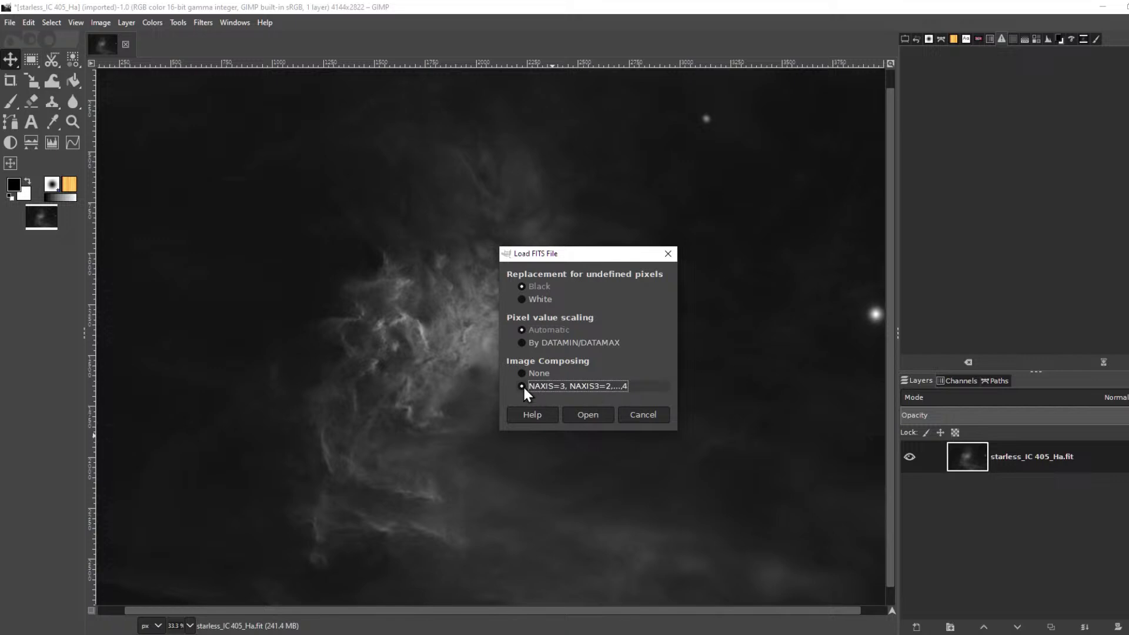
pyautogui.click(588, 415)
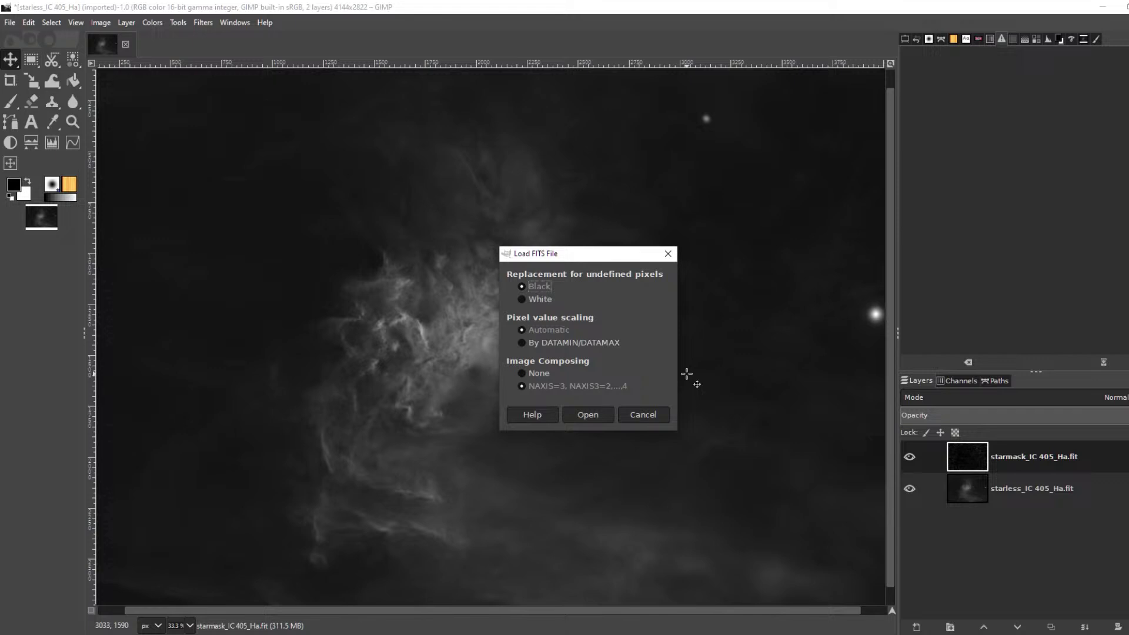
pyautogui.click(588, 415)
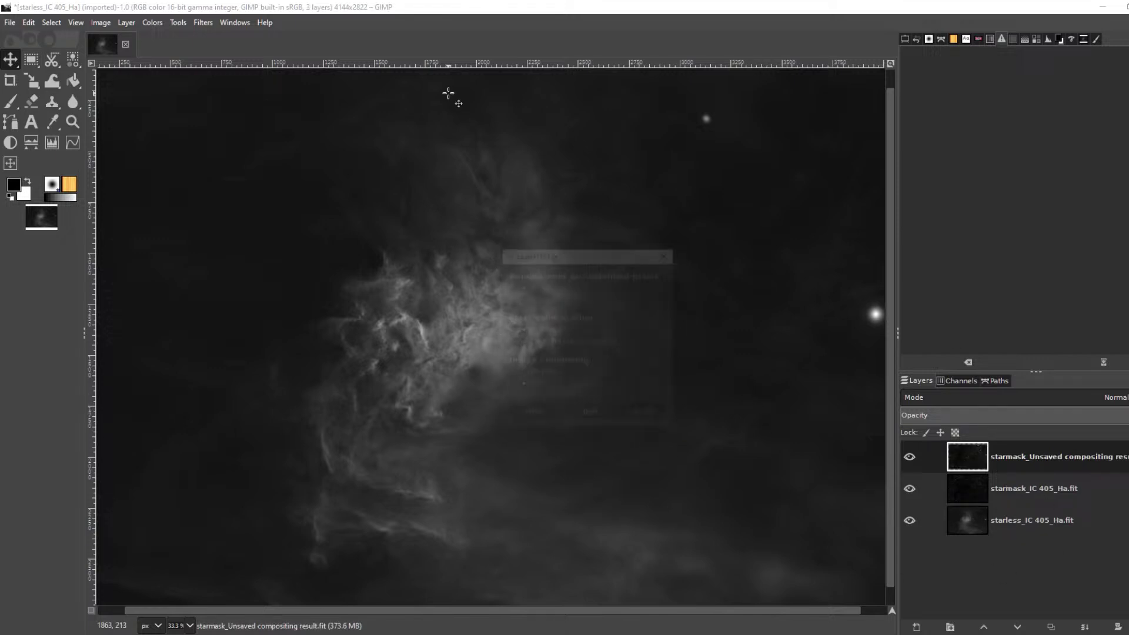
pyautogui.click(599, 415)
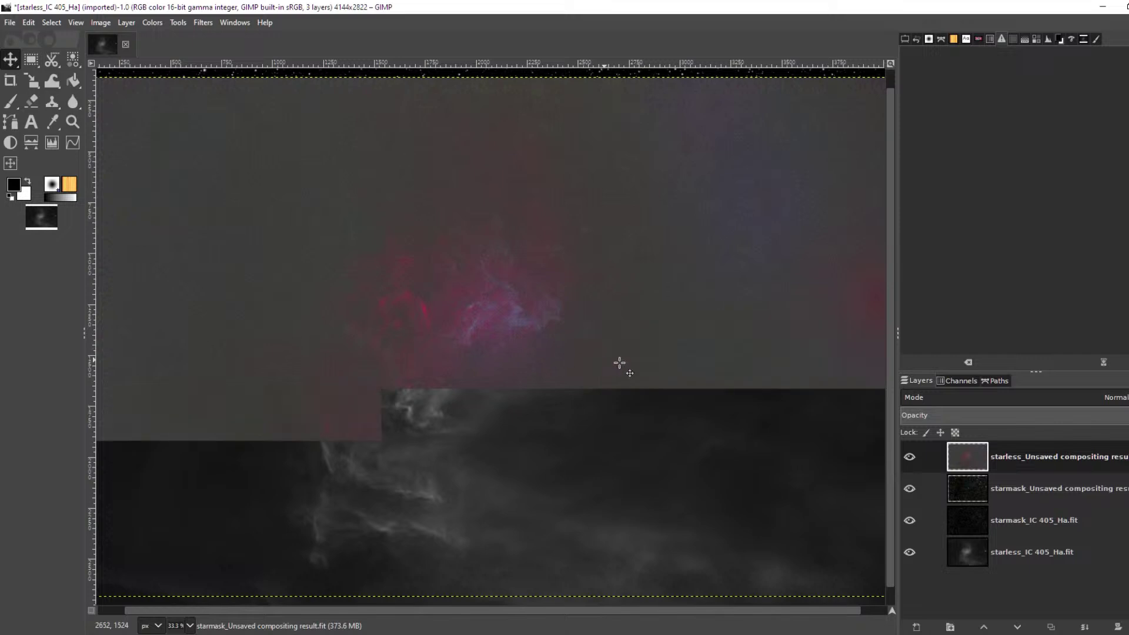
# Hide the starless and starmask compositing result layers and select the starmask_IC 405_Ha.fit layer
pyautogui.click(1034, 491)
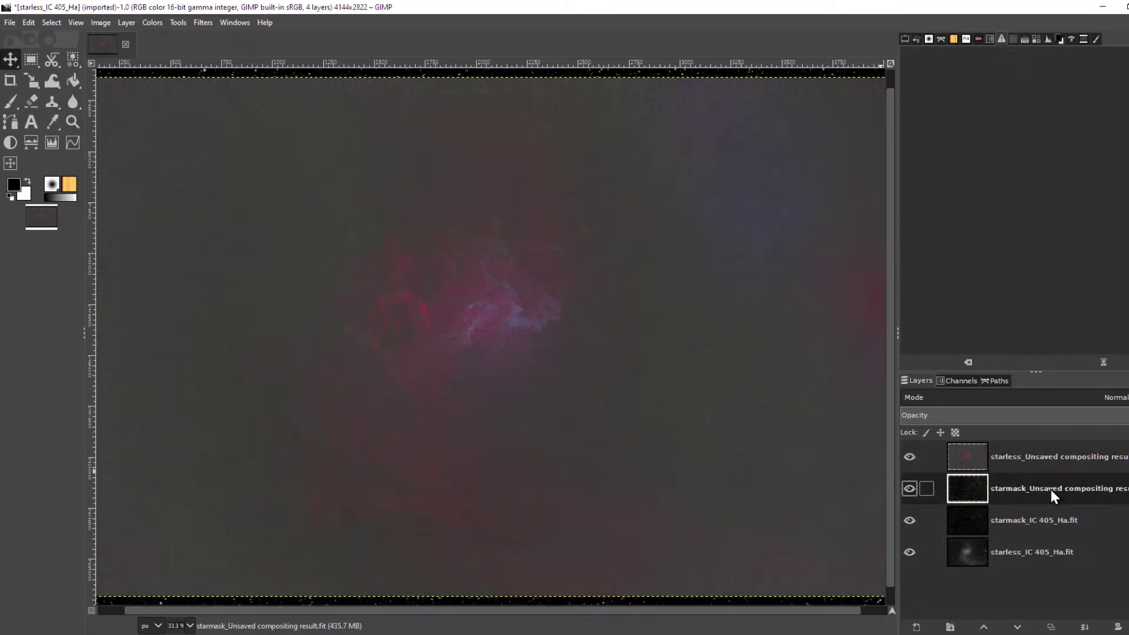
pyautogui.click(909, 458)
pyautogui.click(909, 488)
pyautogui.click(1044, 521)
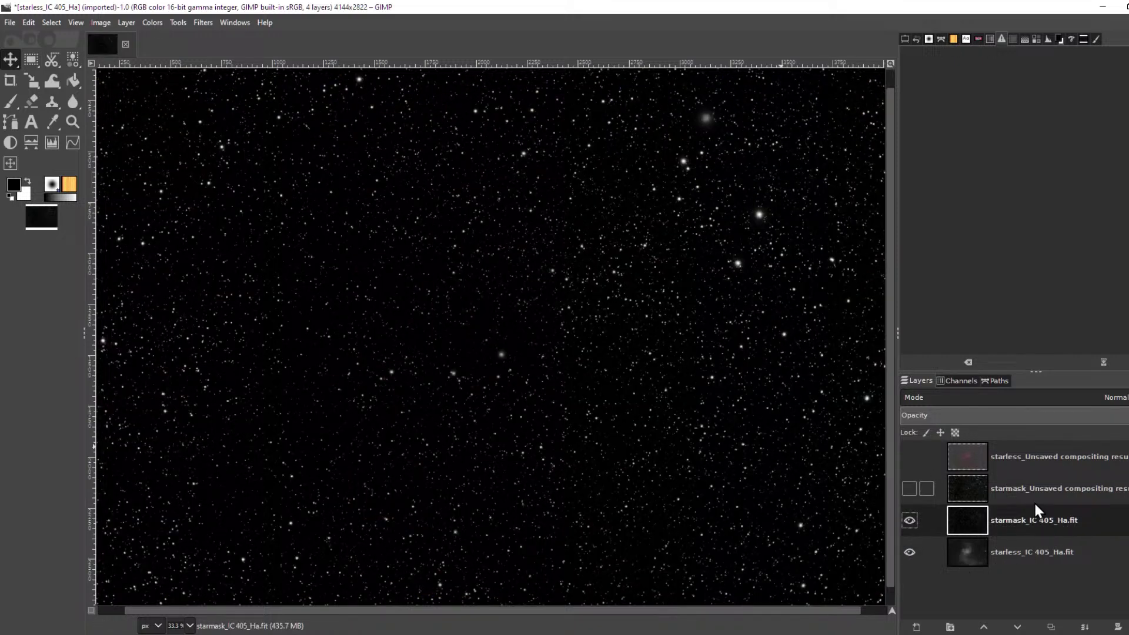
# Rename the starless Ha layer as Ha Nebula and the Ha star mask layer as Ha Stars
pyautogui.doubleClick(1071, 552)
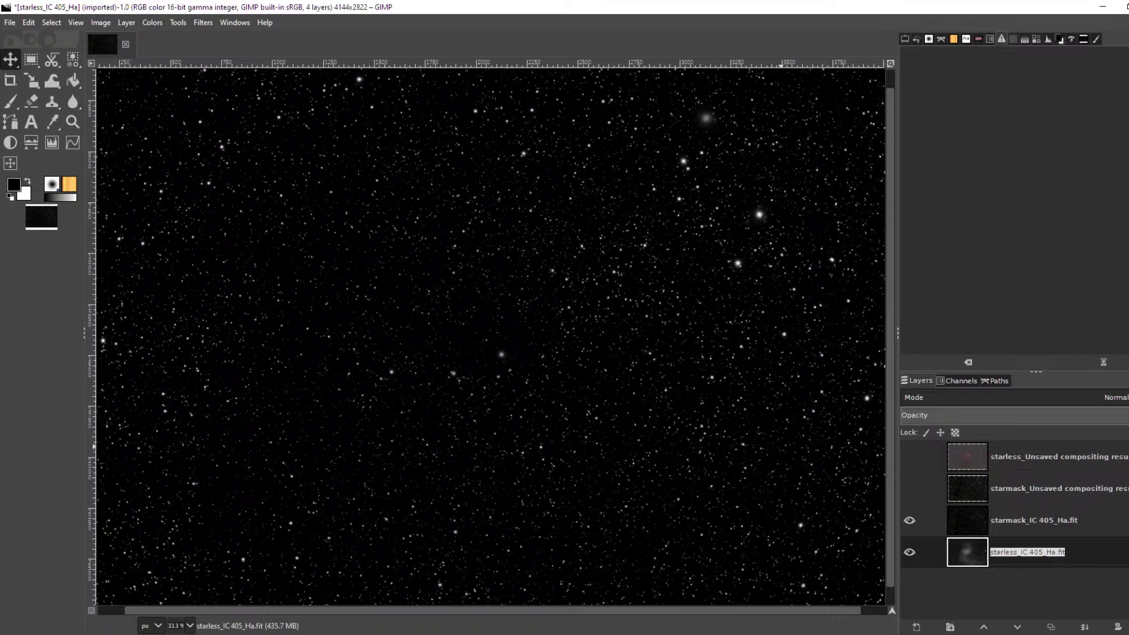
pyautogui.write('Ha Nebula')
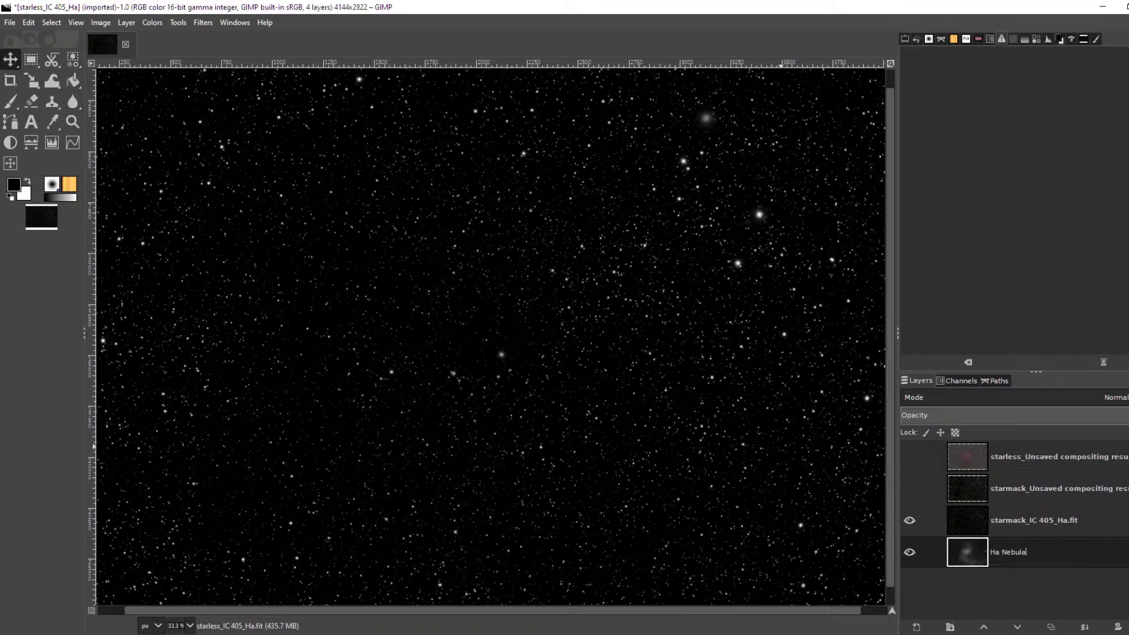
pyautogui.press('Return')
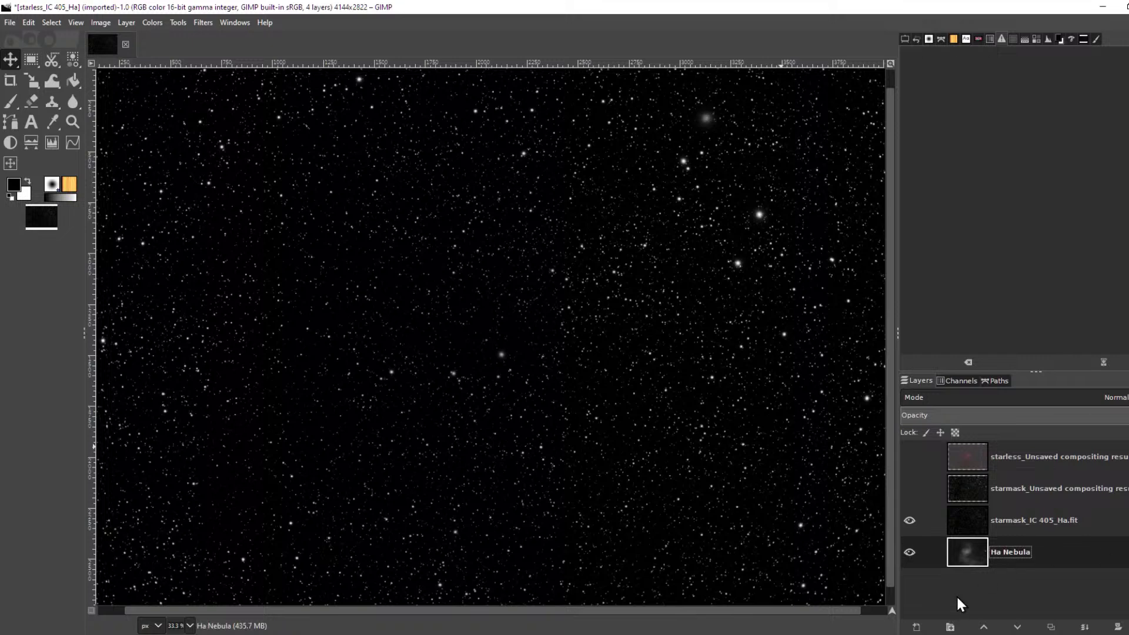
pyautogui.doubleClick(1048, 521)
pyautogui.click(1115, 522)
pyautogui.hotkey('ctrl', 'a')
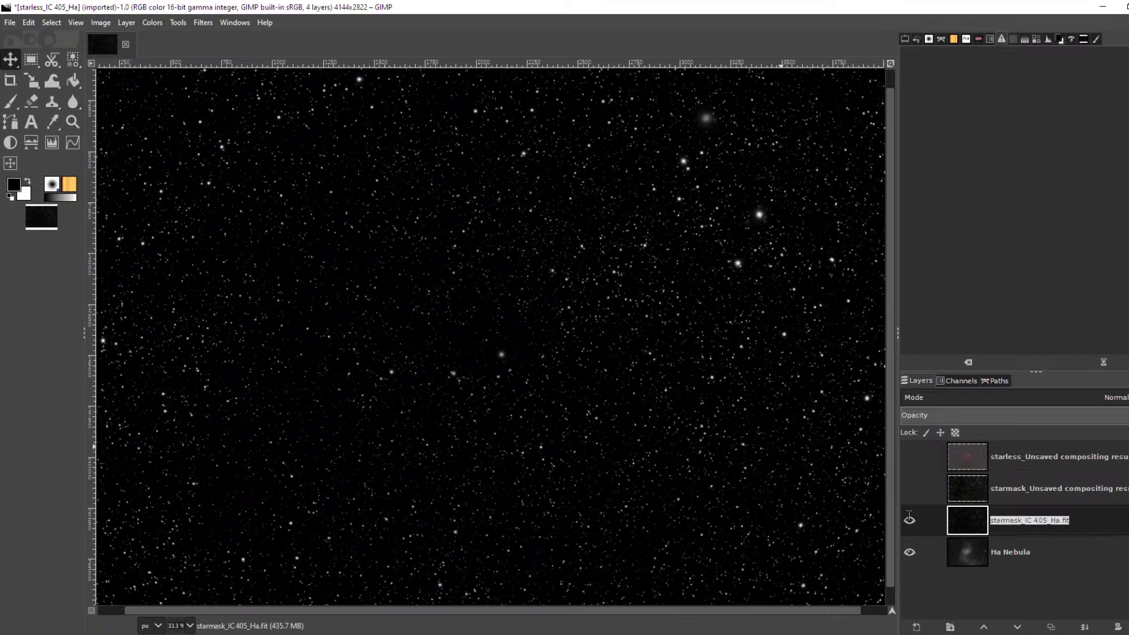
pyautogui.write('Ha Stars')
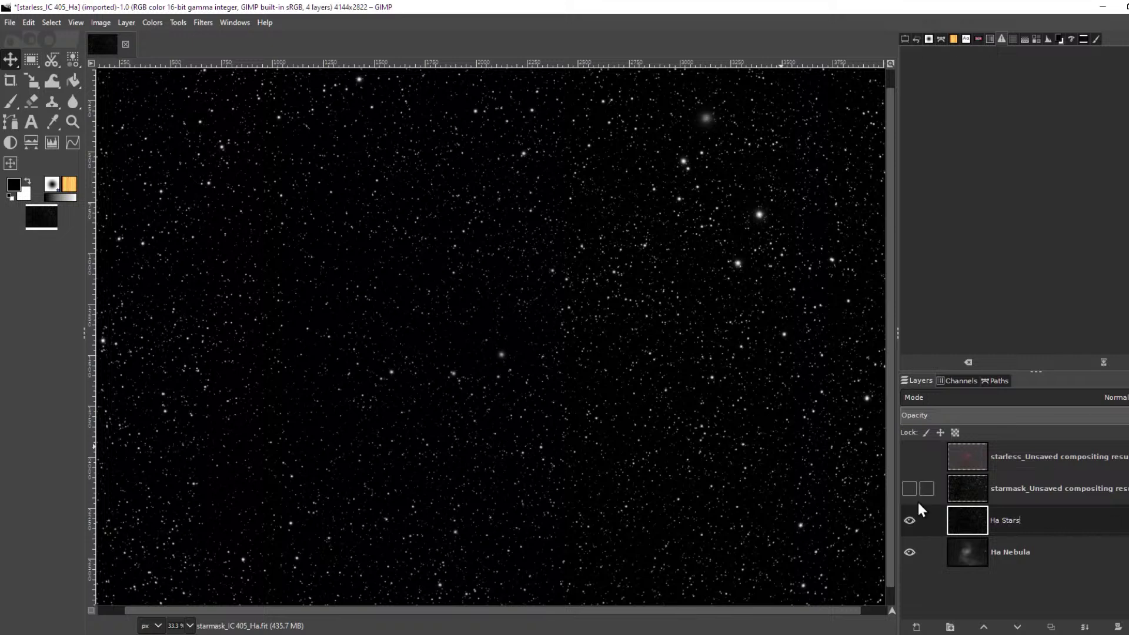
pyautogui.press('Return')
# Rename the starmask compositing result layer as RGB Stars and the starless compositing result layer as RGB Nebula
pyautogui.click(1049, 493)
pyautogui.doubleClick(1049, 493)
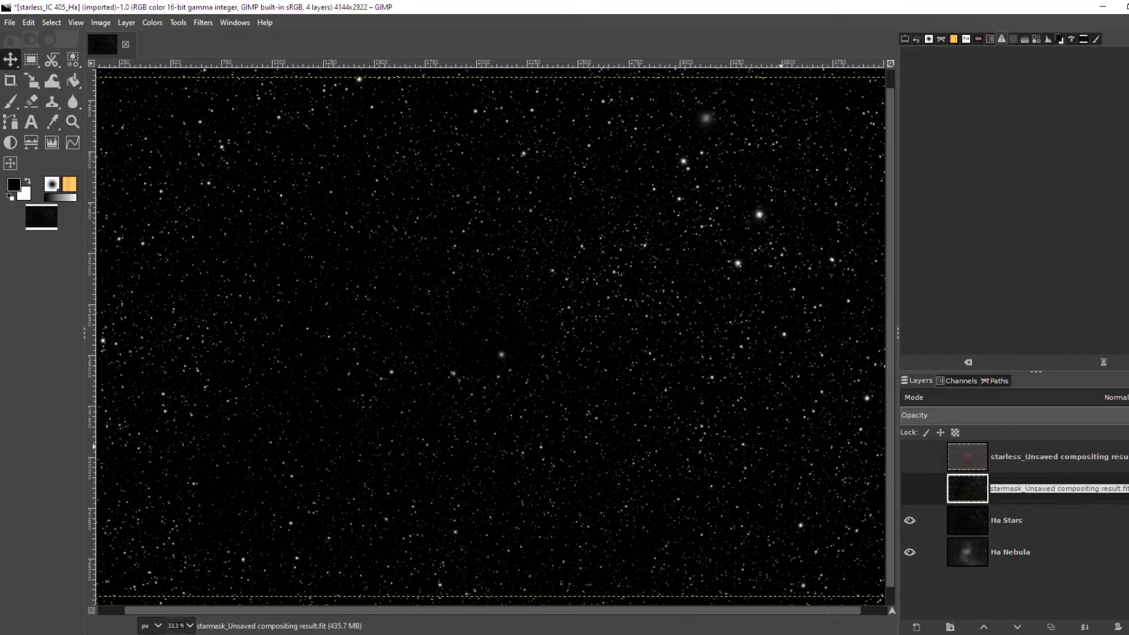
pyautogui.write('RGB Stars')
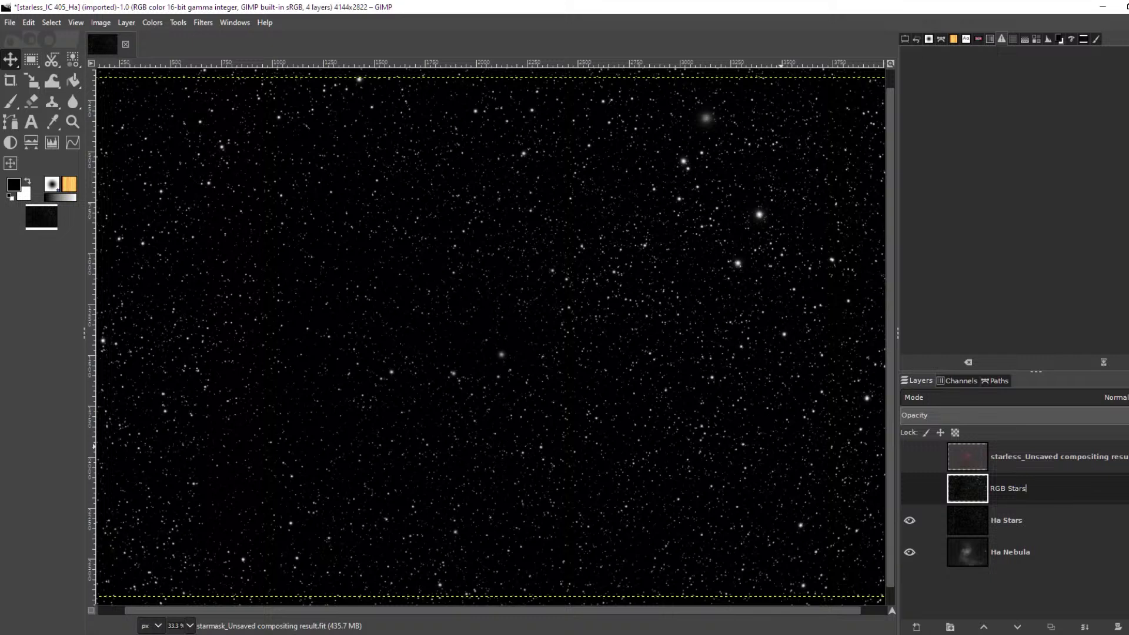
pyautogui.press('Return')
pyautogui.doubleClick(1024, 457)
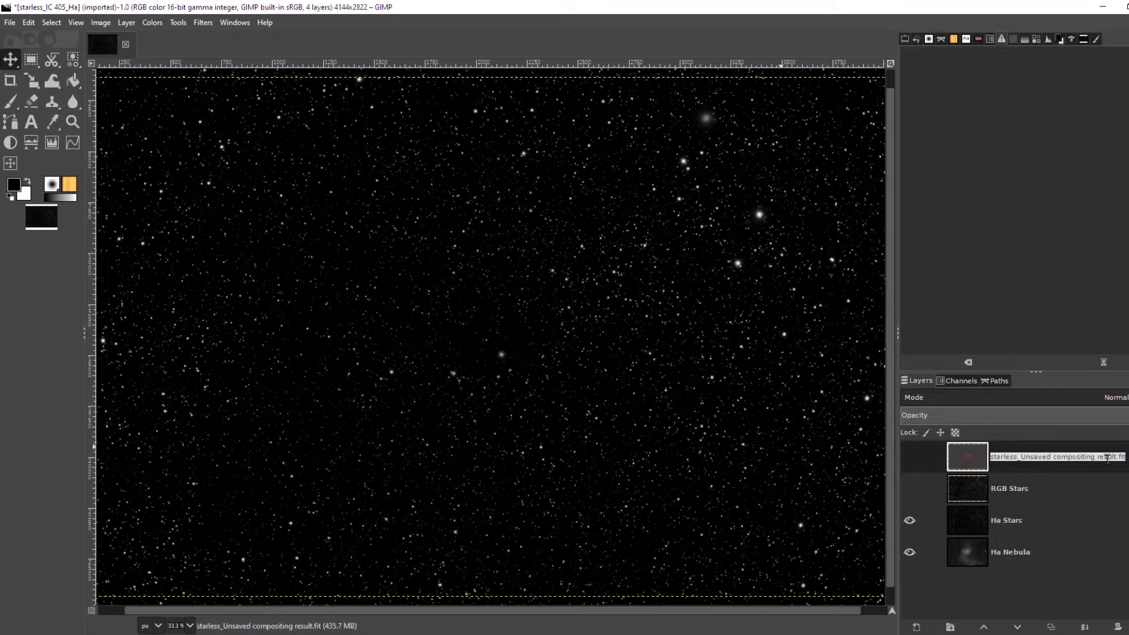
pyautogui.write('RGB Nebula')
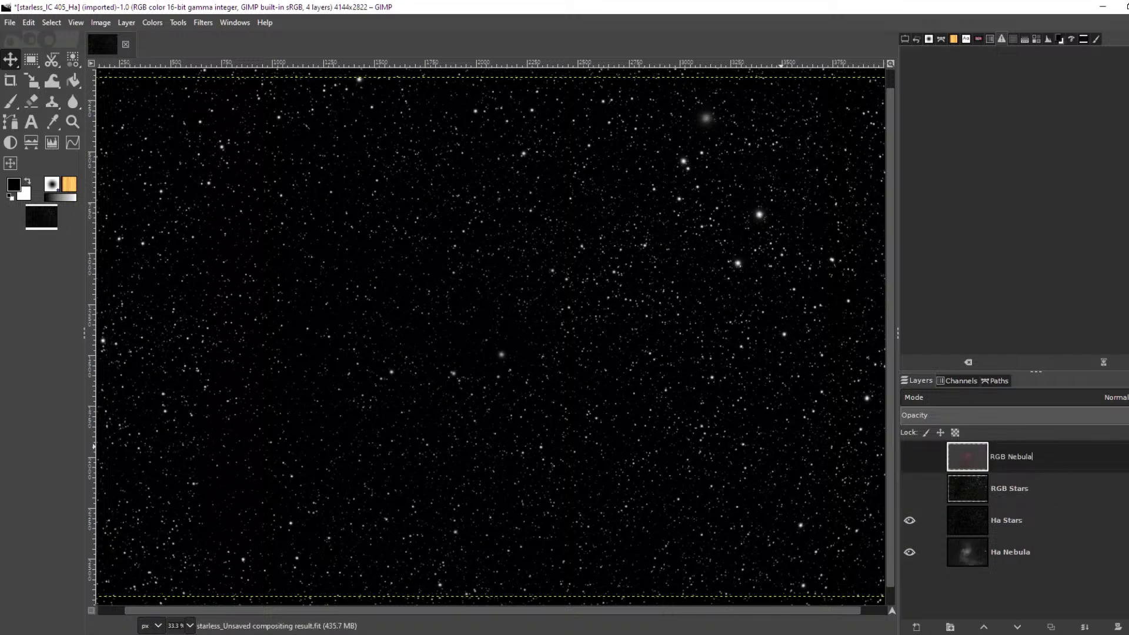
pyautogui.press('Return')
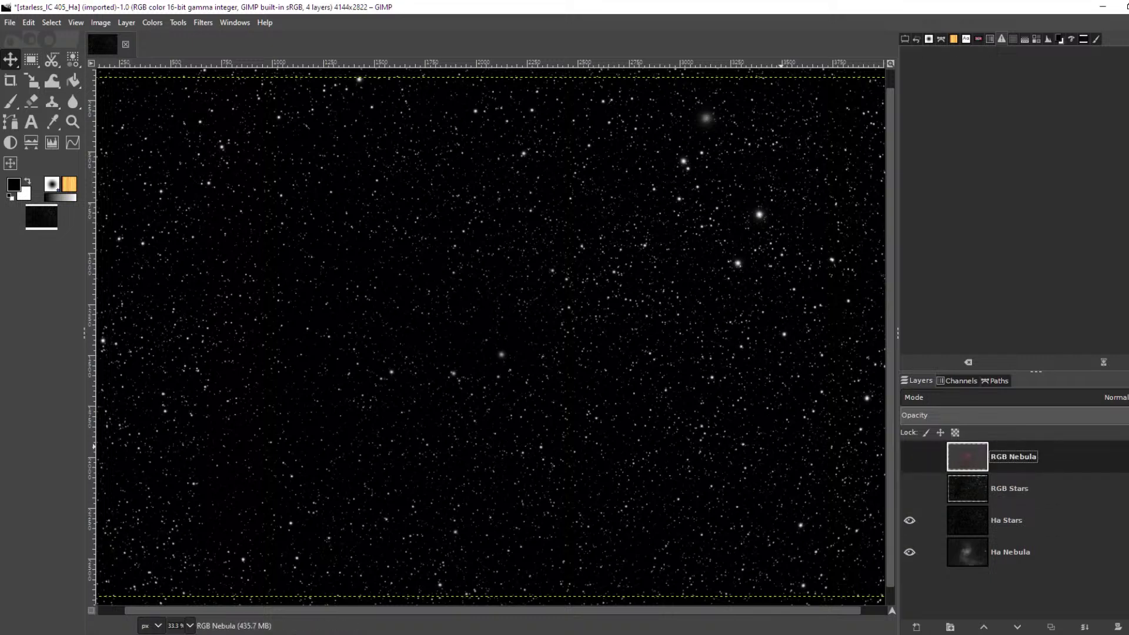
# Make the RGB Stars and RGB Nebula layers visible and link them together
pyautogui.click(909, 489)
pyautogui.click(909, 457)
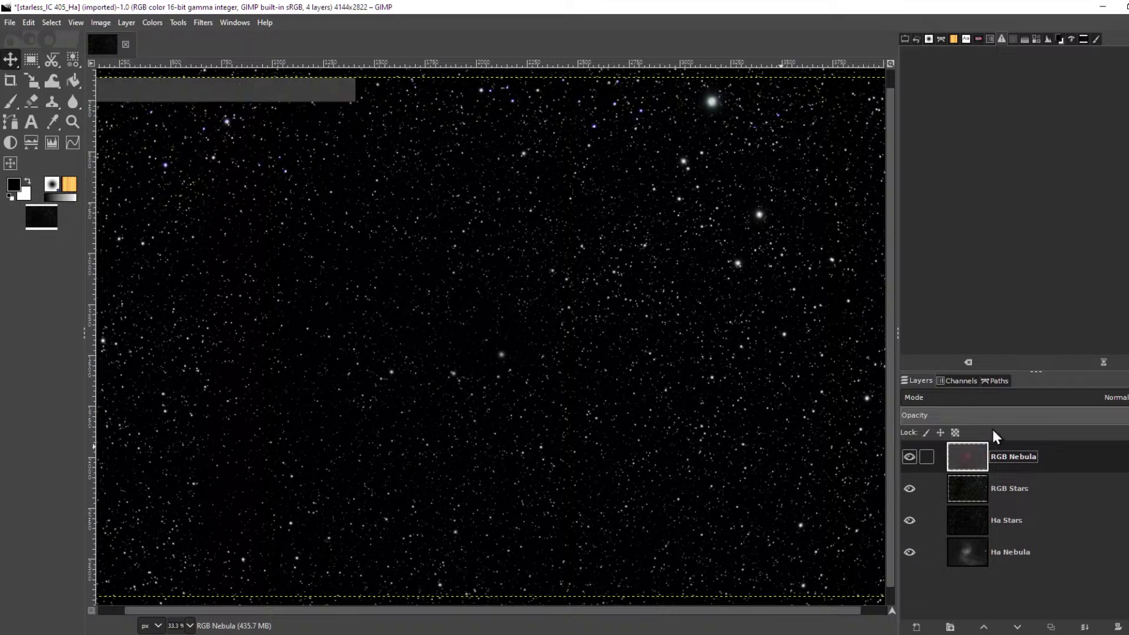
pyautogui.click(927, 457)
pyautogui.click(927, 489)
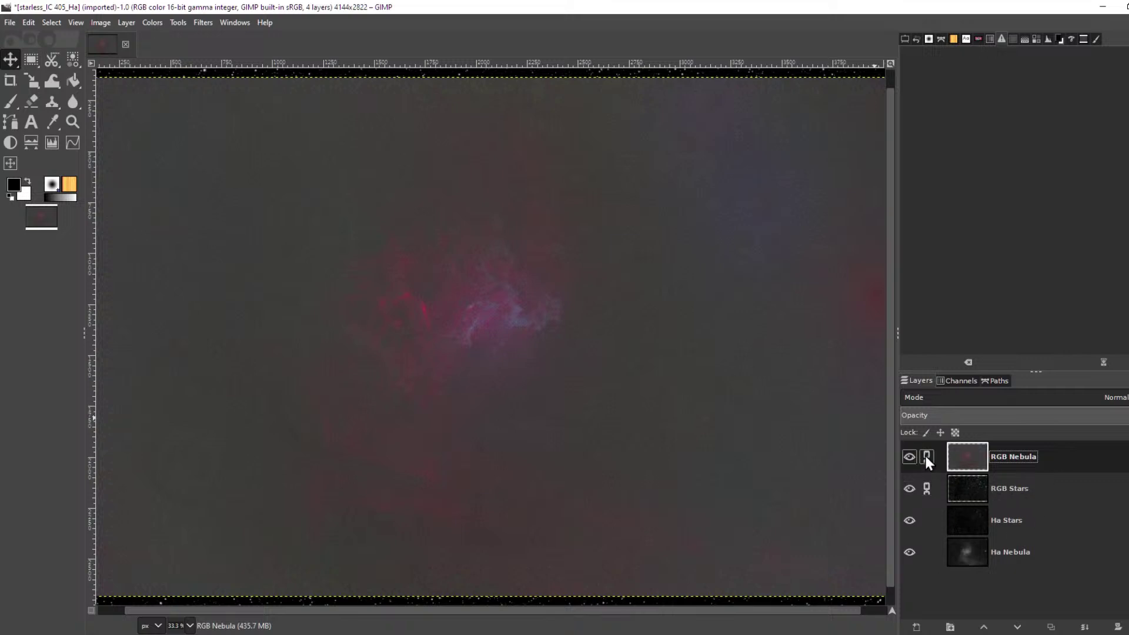
# Move the RGB Nebula layer down to the bottom of the layer stack, below Ha Nebula
pyautogui.click(1017, 627)
pyautogui.click(1017, 627)
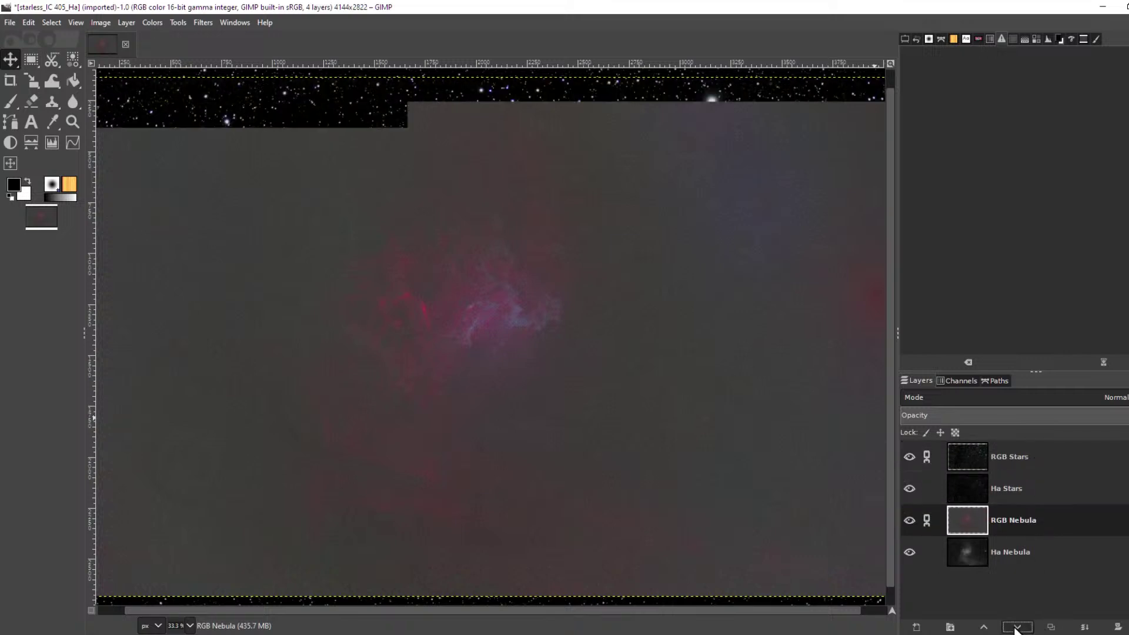
pyautogui.click(1017, 627)
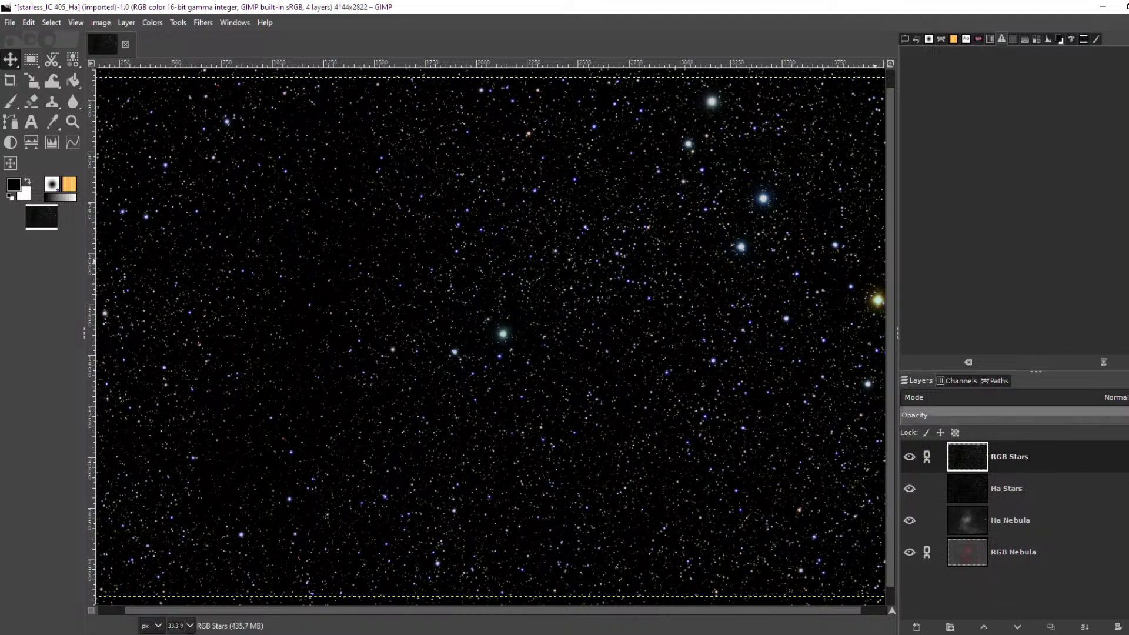
# Lower the opacity of the RGB Stars layer so the Ha Stars layer shows through
pyautogui.click(1082, 415)
pyautogui.moveTo(1082, 416); pyautogui.dragTo(1060, 416)
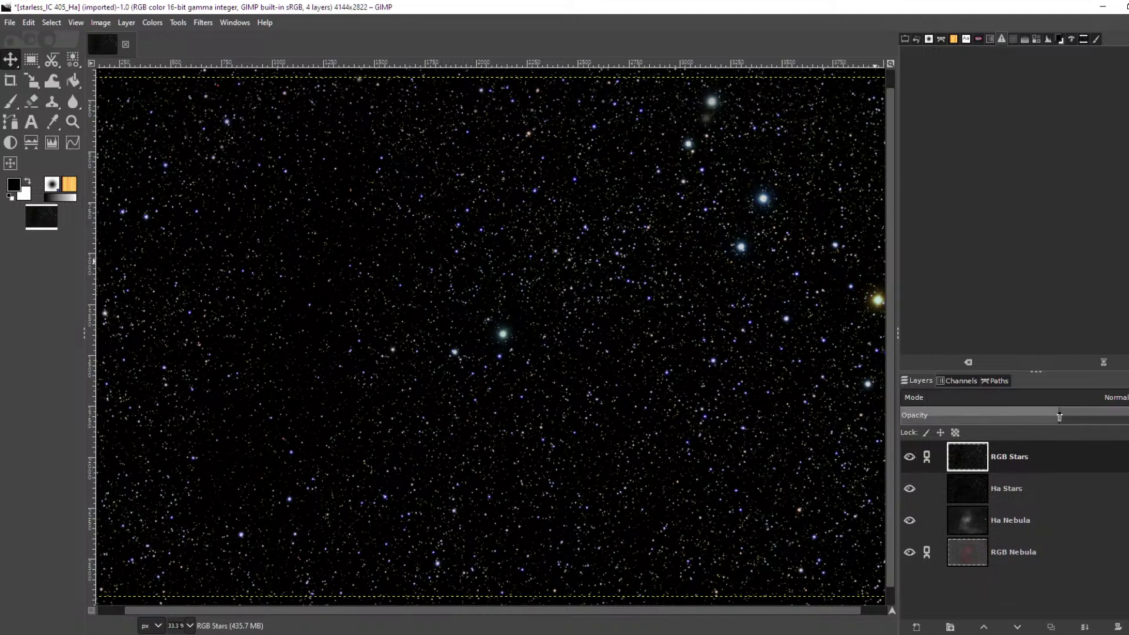
pyautogui.scroll(5, 718, 106)
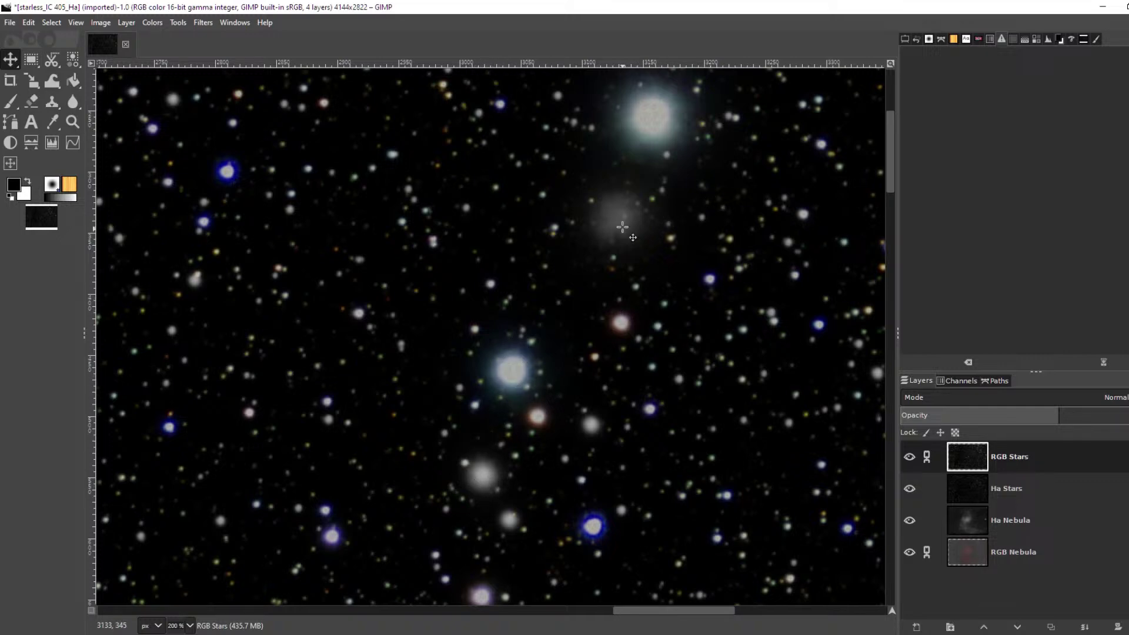
# Move the linked RGB layers so the brightest color star in the upper area overlaps its Ha counterpart
pyautogui.click(1029, 465)
pyautogui.moveTo(628, 225); pyautogui.dragTo(638, 282)
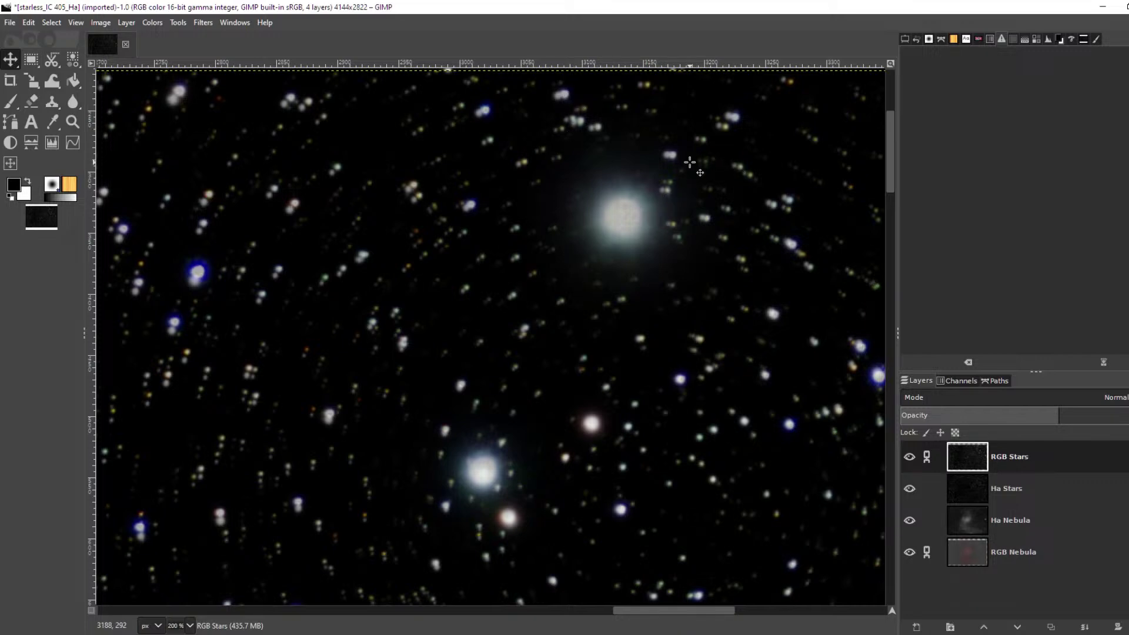
pyautogui.moveTo(718, 145); pyautogui.dragTo(677, 280)
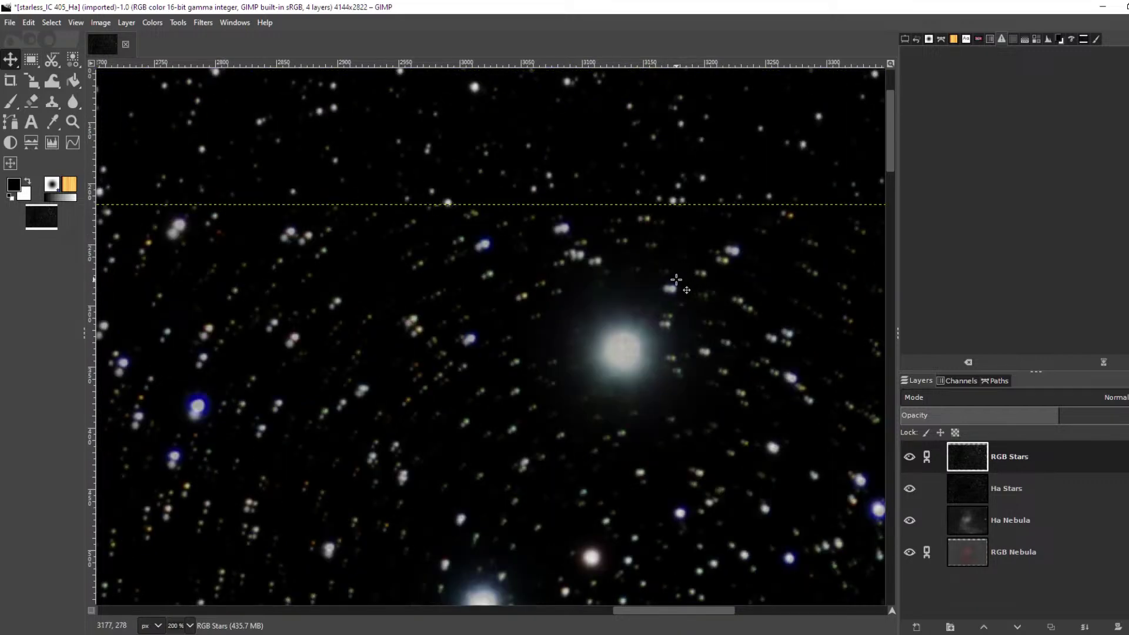
pyautogui.scroll(-3, 675, 281)
pyautogui.scroll(1, 672, 282)
pyautogui.scroll(1, 672, 212)
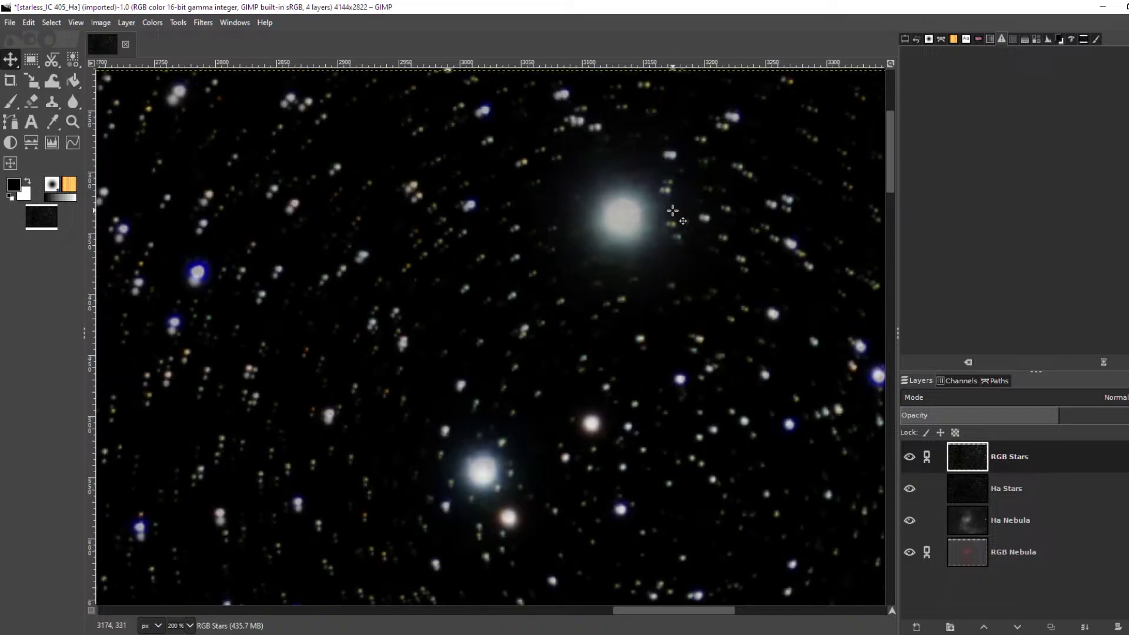
pyautogui.scroll(-2, 673, 211)
pyautogui.scroll(4, 672, 210)
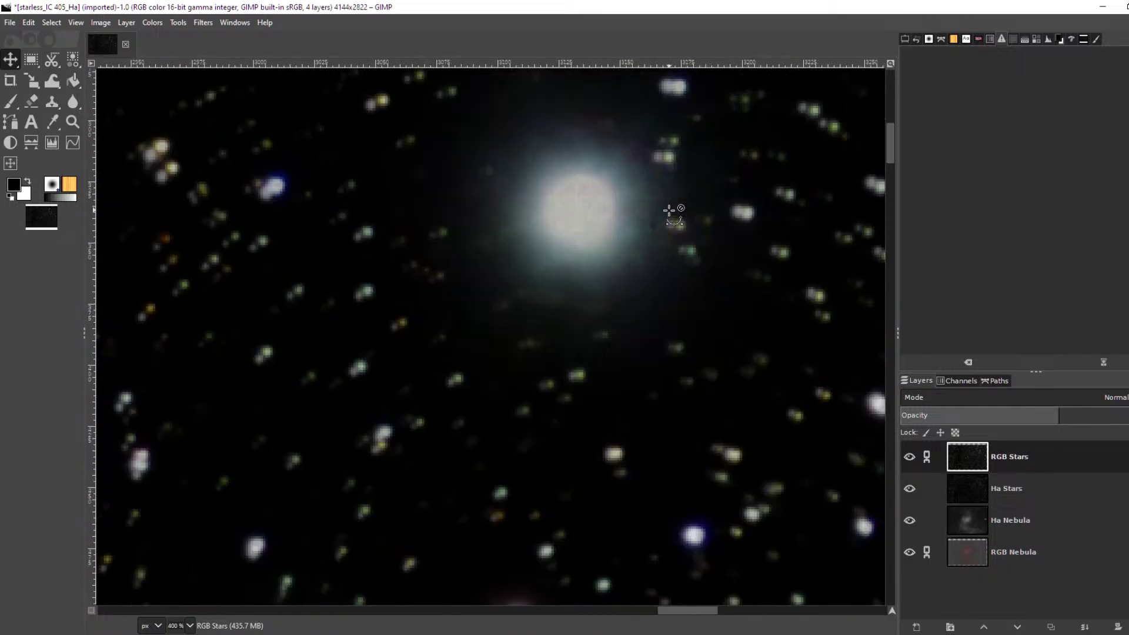
pyautogui.scroll(-3, 671, 211)
pyautogui.scroll(3, 647, 367)
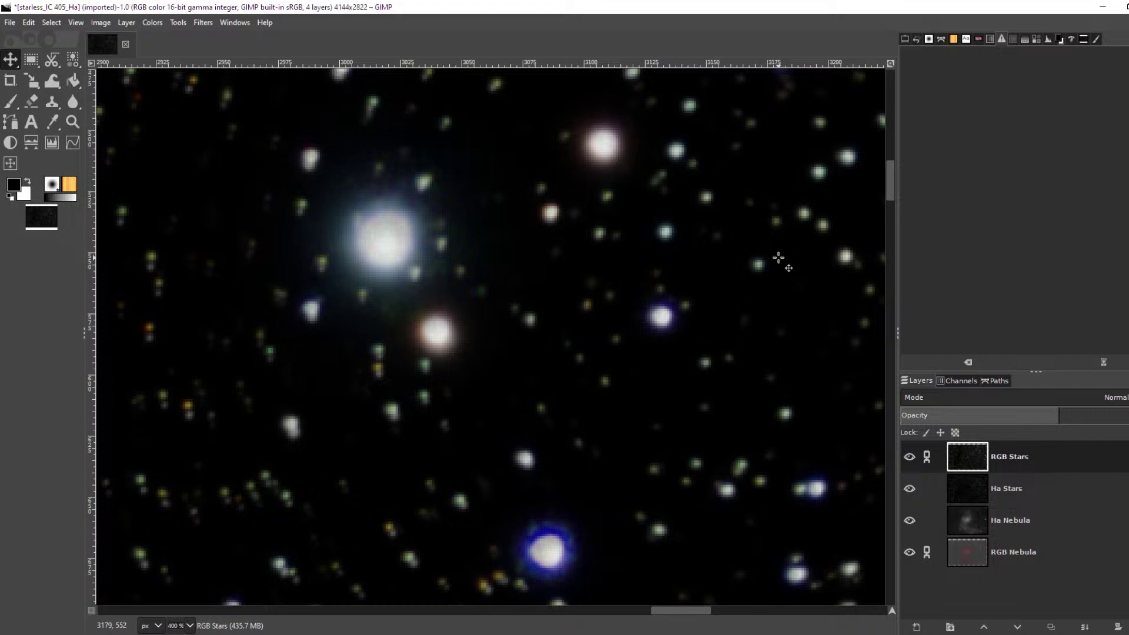
# Shift the linked RGB layers about 3 pixels left and 2 pixels up, and compare the small stars with Ha Stars
pyautogui.moveTo(788, 231); pyautogui.dragTo(593, 358)
pyautogui.click(1021, 461)
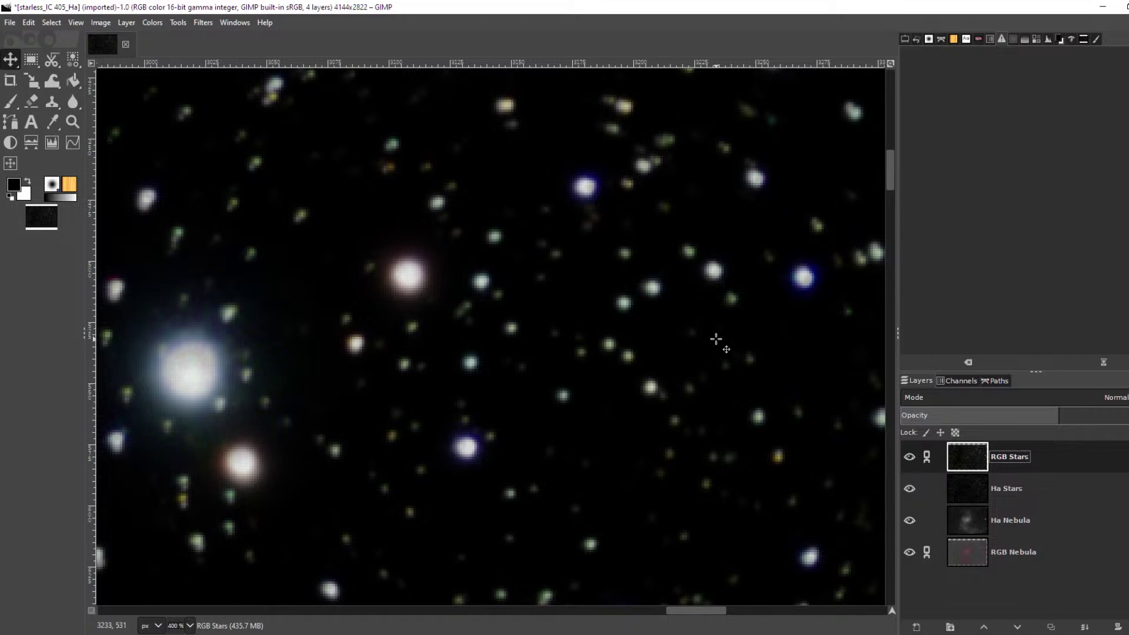
pyautogui.moveTo(650, 337); pyautogui.dragTo(568, 285)
pyautogui.scroll(4, 650, 338)
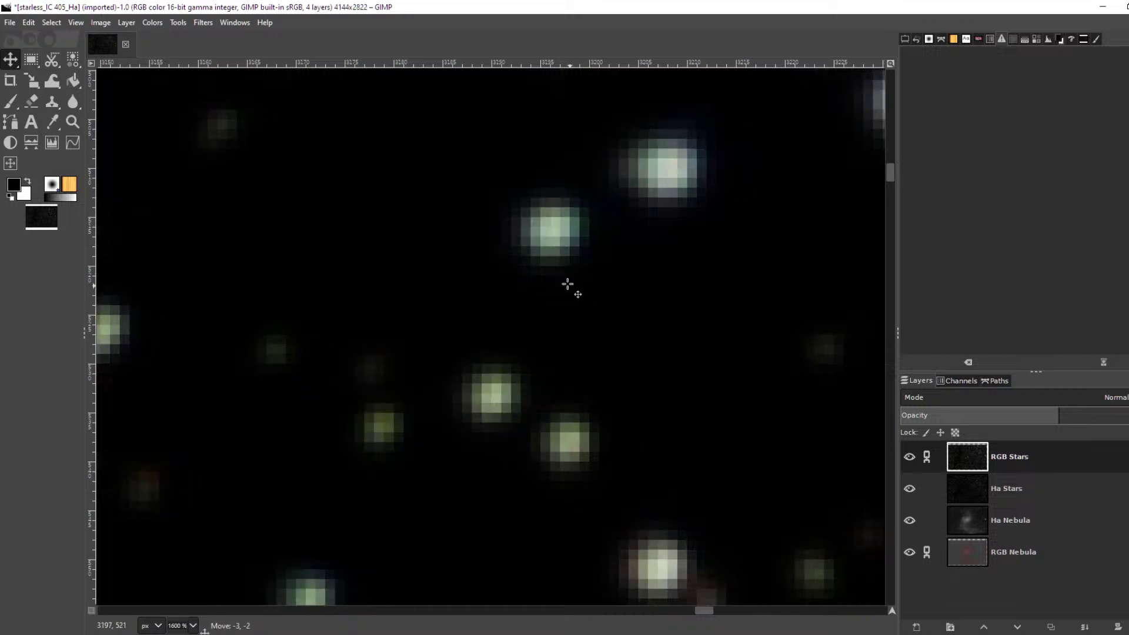
pyautogui.click(910, 457)
pyautogui.click(910, 457)
pyautogui.scroll(2, 532, 205)
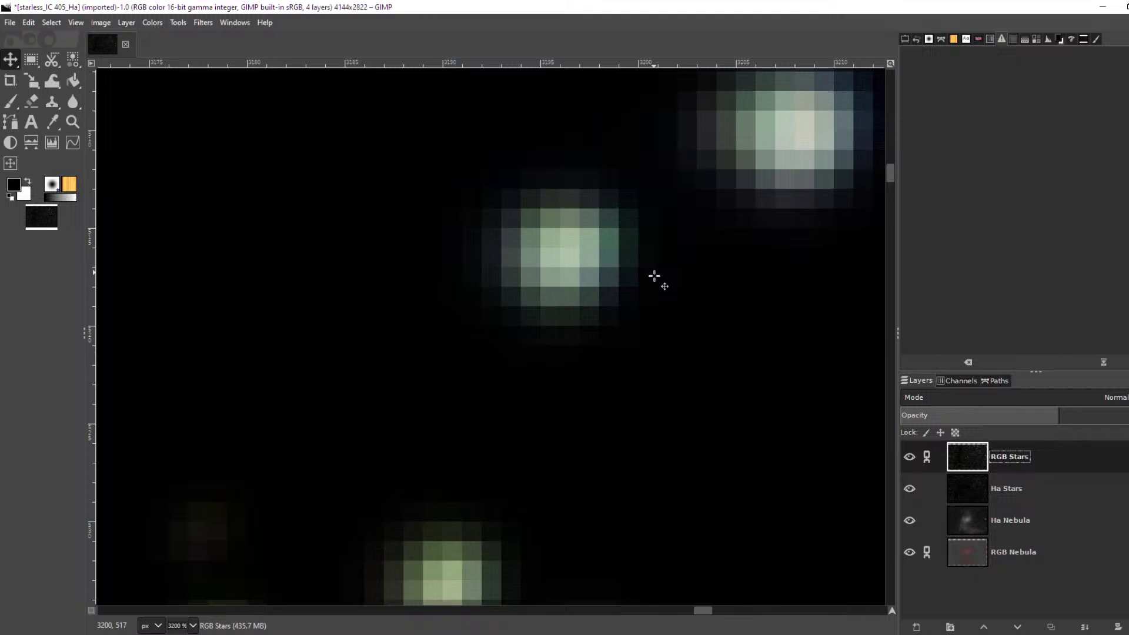
# Nudge the linked RGB layers one pixel down and one pixel left, and check the star overlap by toggling RGB Stars
pyautogui.moveTo(654, 276); pyautogui.dragTo(645, 290)
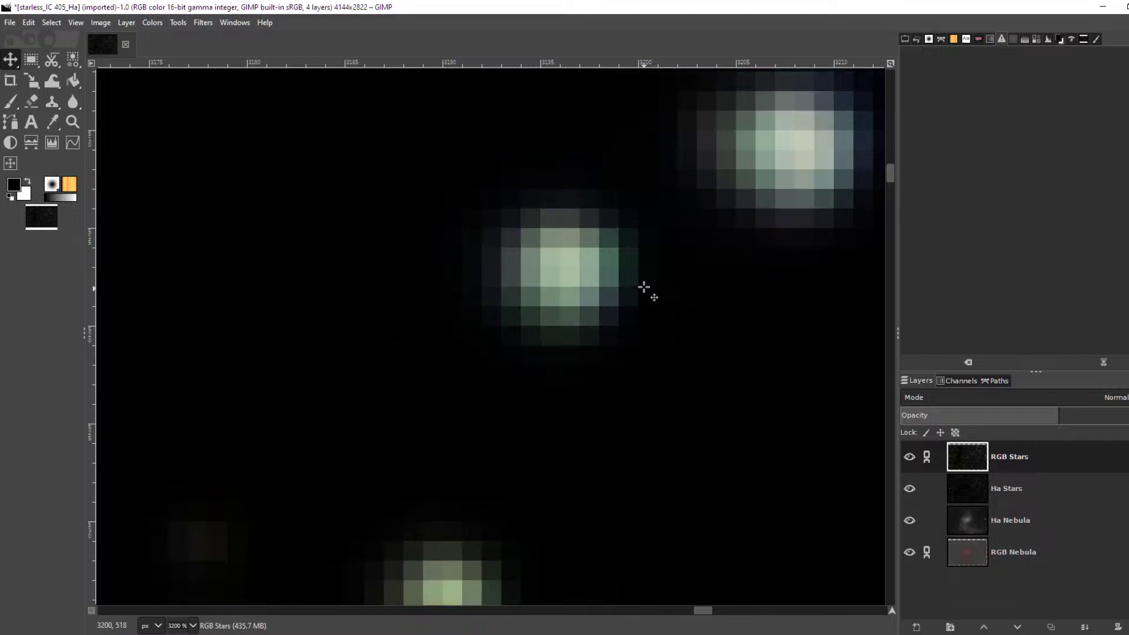
pyautogui.click(908, 457)
pyautogui.click(909, 457)
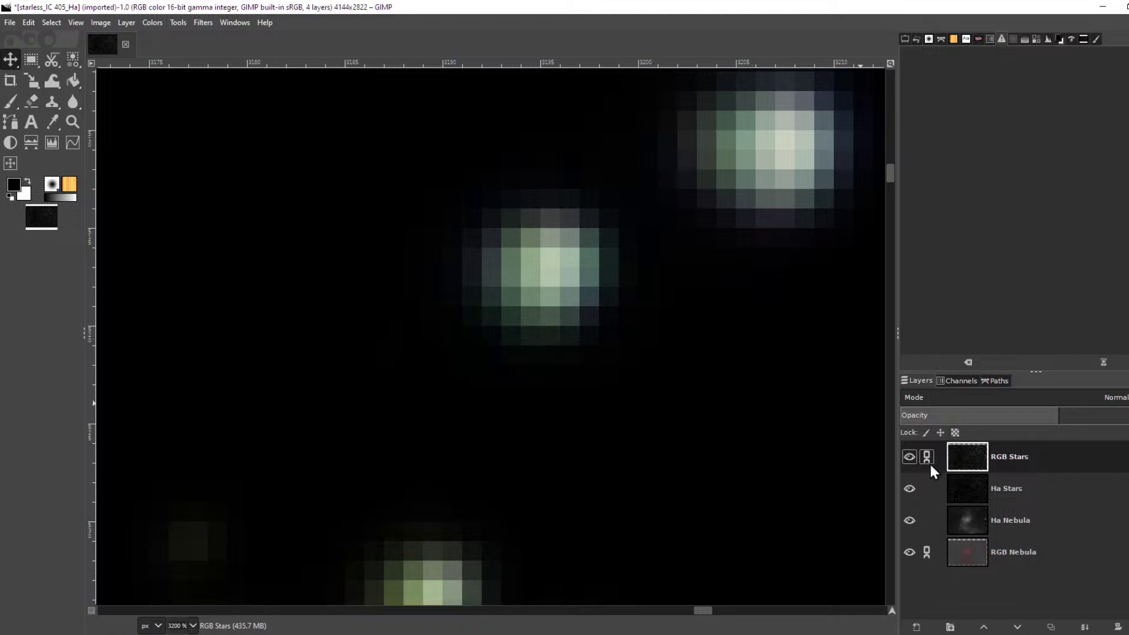
pyautogui.click(910, 457)
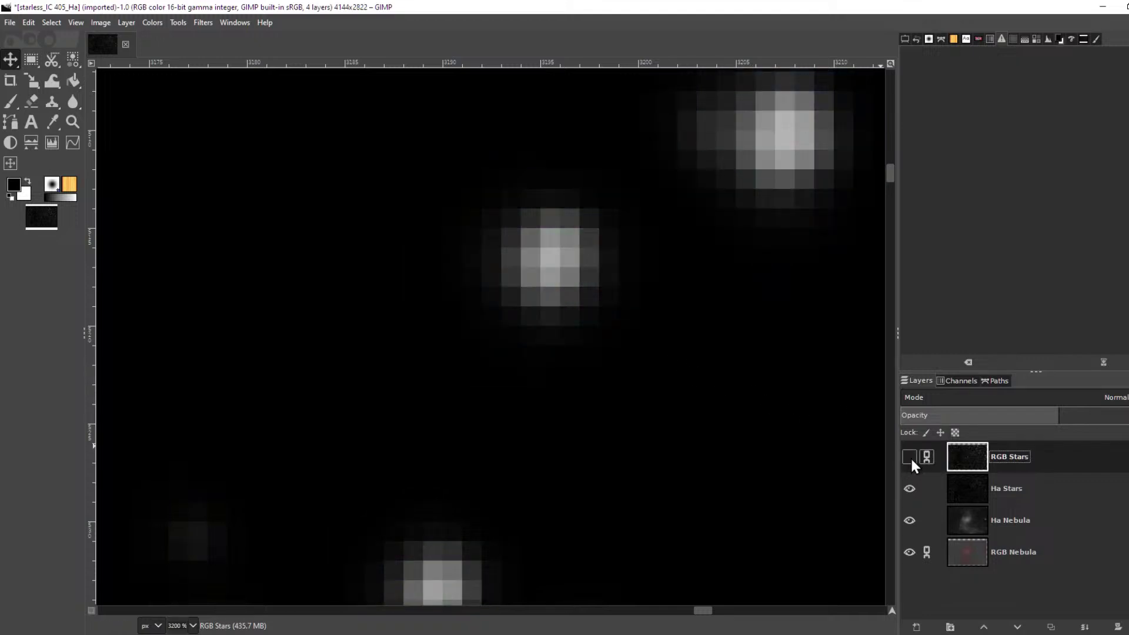
pyautogui.click(909, 456)
pyautogui.click(910, 456)
pyautogui.click(909, 456)
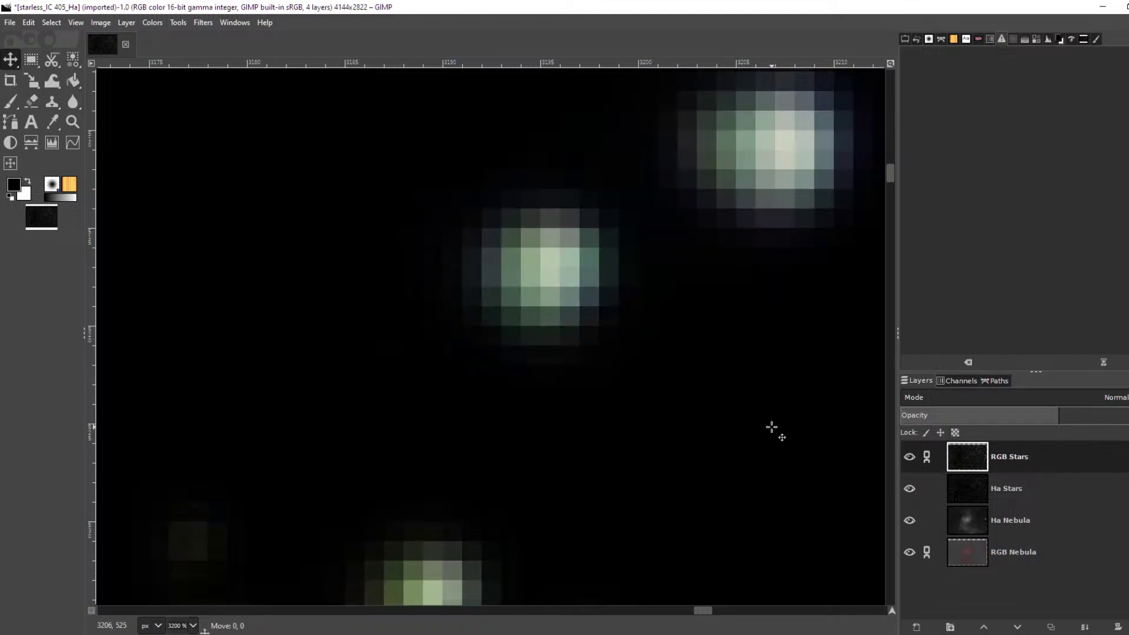
# Try the linked RGB layers one pixel right and one pixel up against Ha Stars, and restore their previous position
pyautogui.click(911, 457)
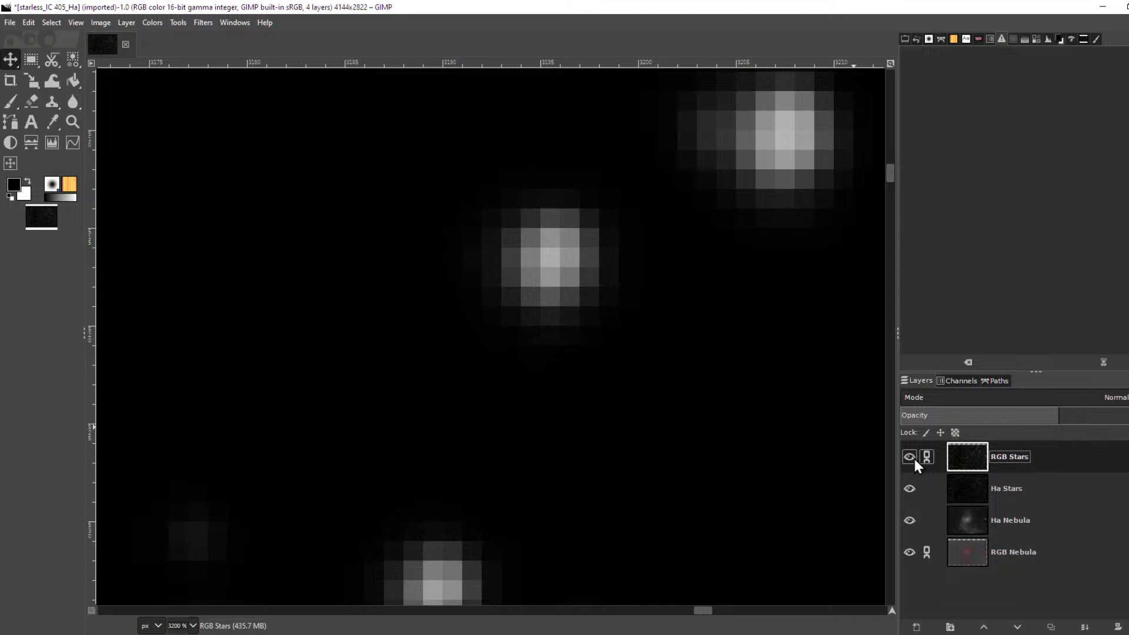
pyautogui.click(912, 457)
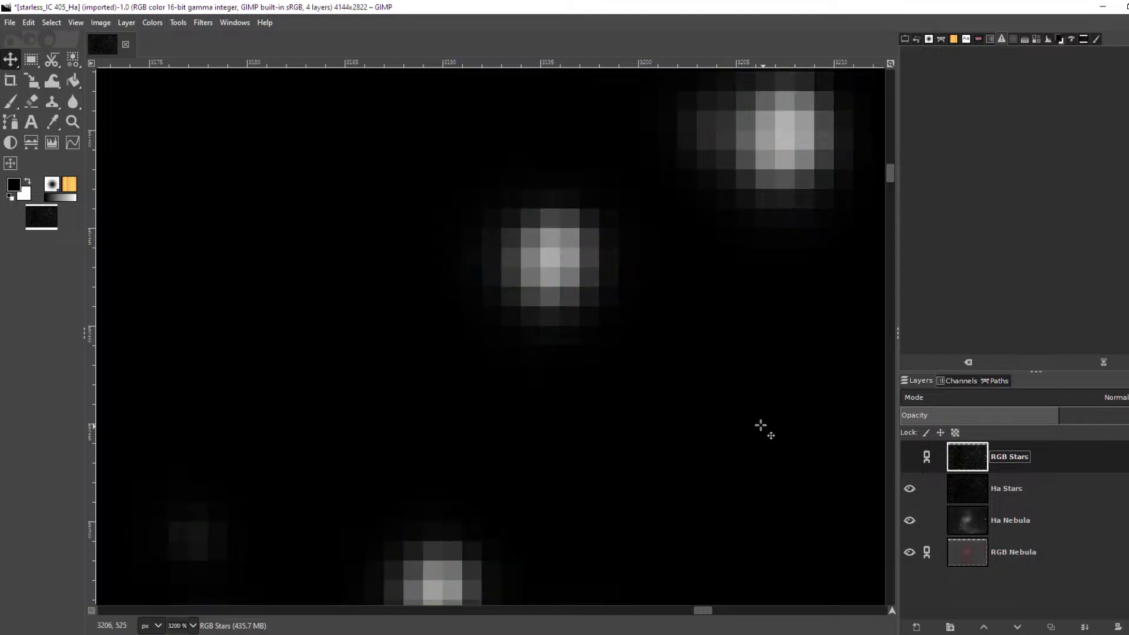
pyautogui.click(909, 457)
pyautogui.press('Right')
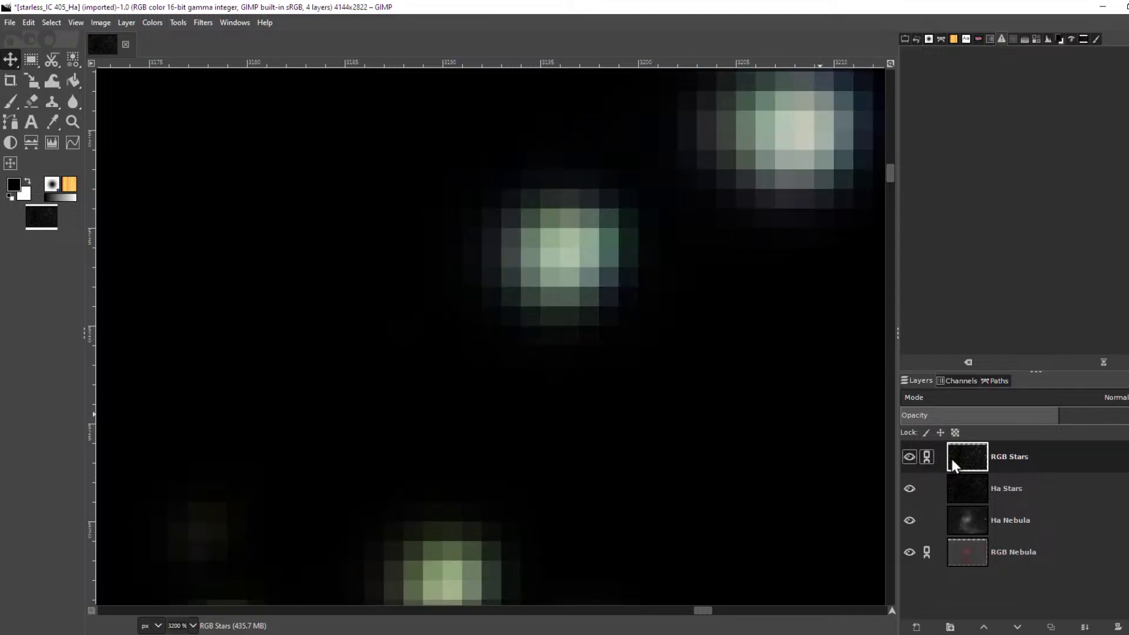
pyautogui.click(914, 457)
pyautogui.click(913, 456)
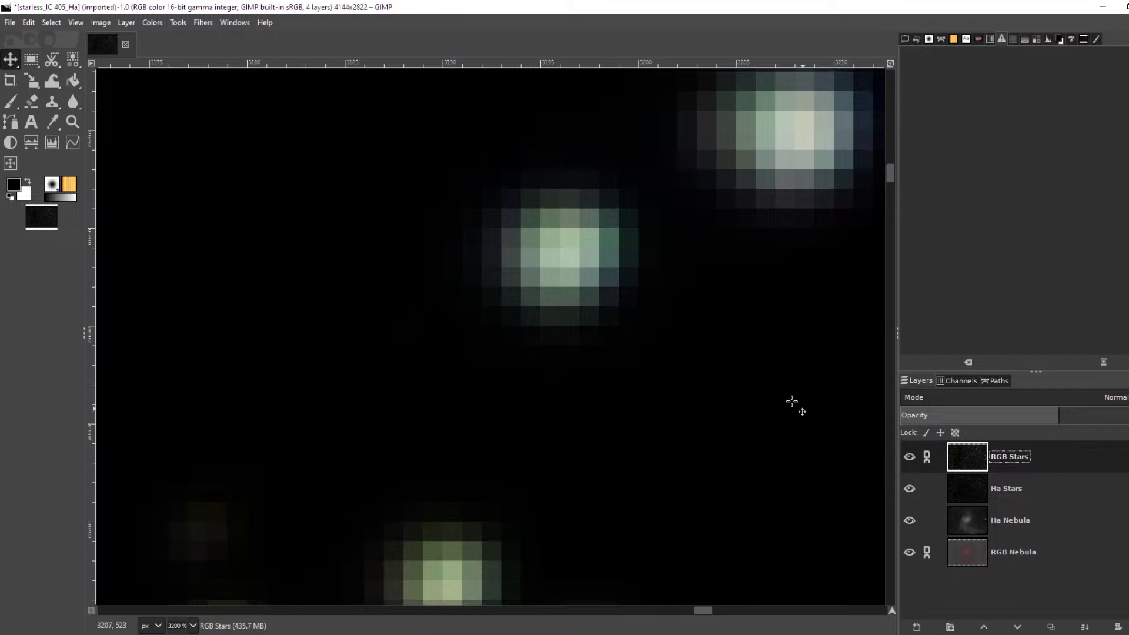
pyautogui.click(912, 457)
pyautogui.click(912, 457)
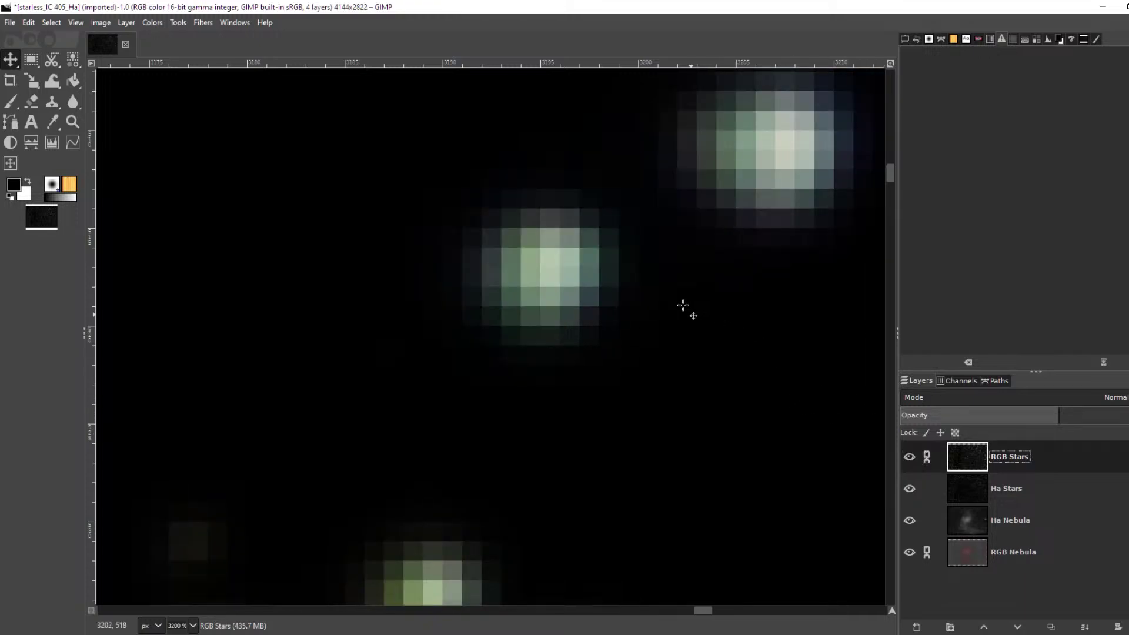
# Examine how the RGB and Ha stars line up around the alignment point and farther out, with RGB Stars on and off
pyautogui.scroll(-3, 680, 306)
pyautogui.scroll(-7, 678, 298)
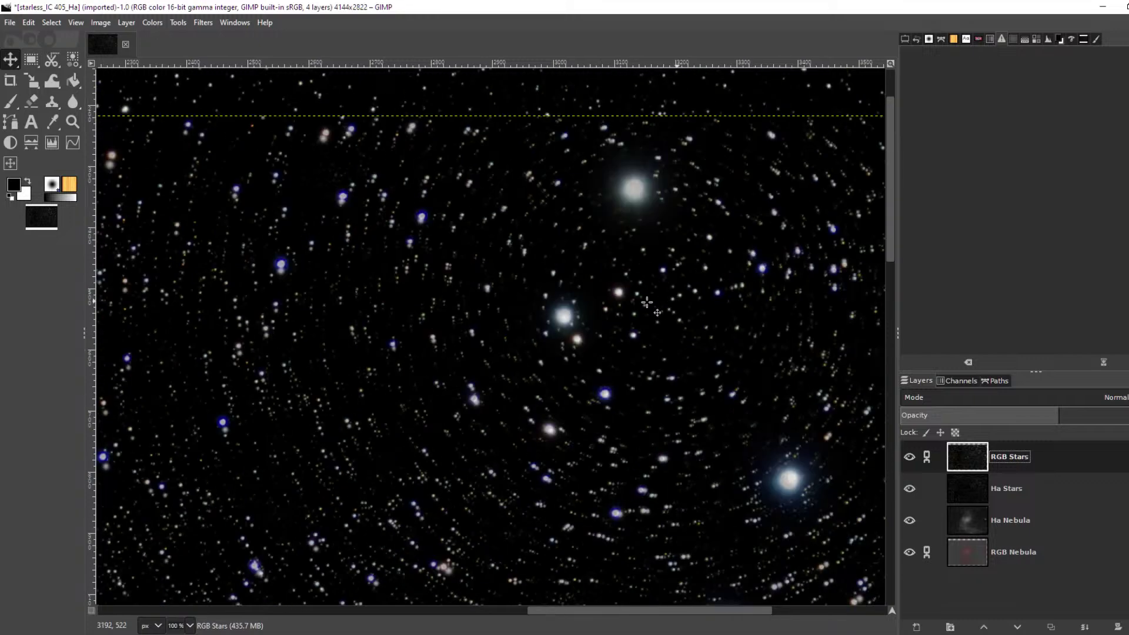
pyautogui.scroll(9, 641, 268)
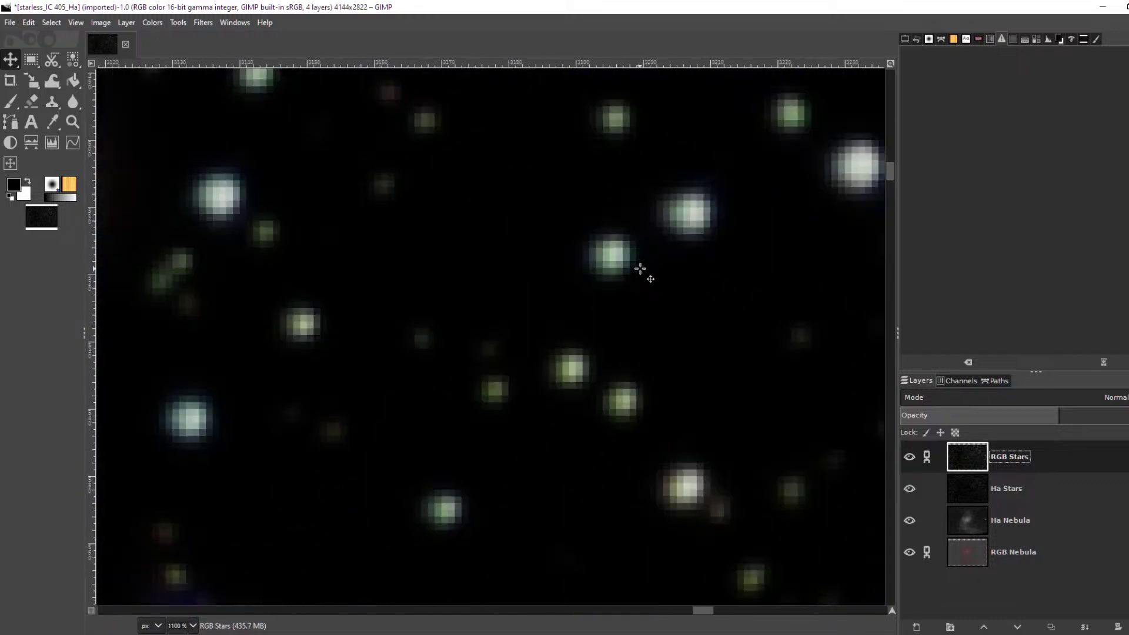
pyautogui.scroll(-3, 637, 267)
pyautogui.scroll(3, 633, 245)
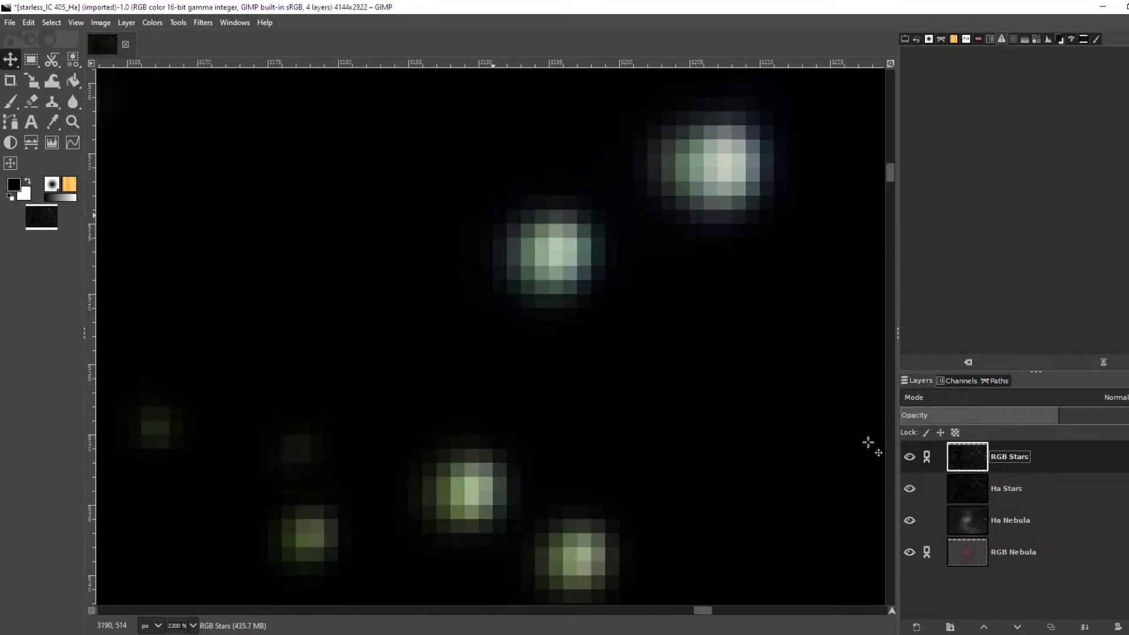
pyautogui.click(910, 457)
pyautogui.click(910, 458)
pyautogui.scroll(-2, 591, 268)
pyautogui.scroll(-6, 591, 268)
pyautogui.scroll(1, 587, 269)
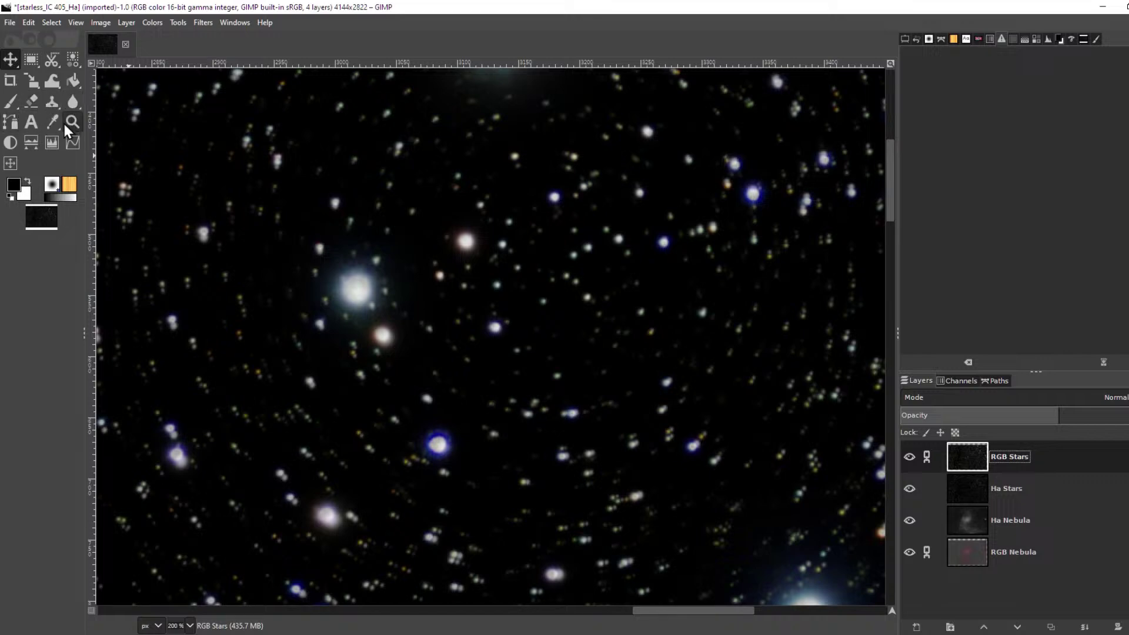
# Draw an angle measurement from the star at the alignment point to the doubled RGB and Ha star pair near 2826, 463
pyautogui.moveTo(53, 126)
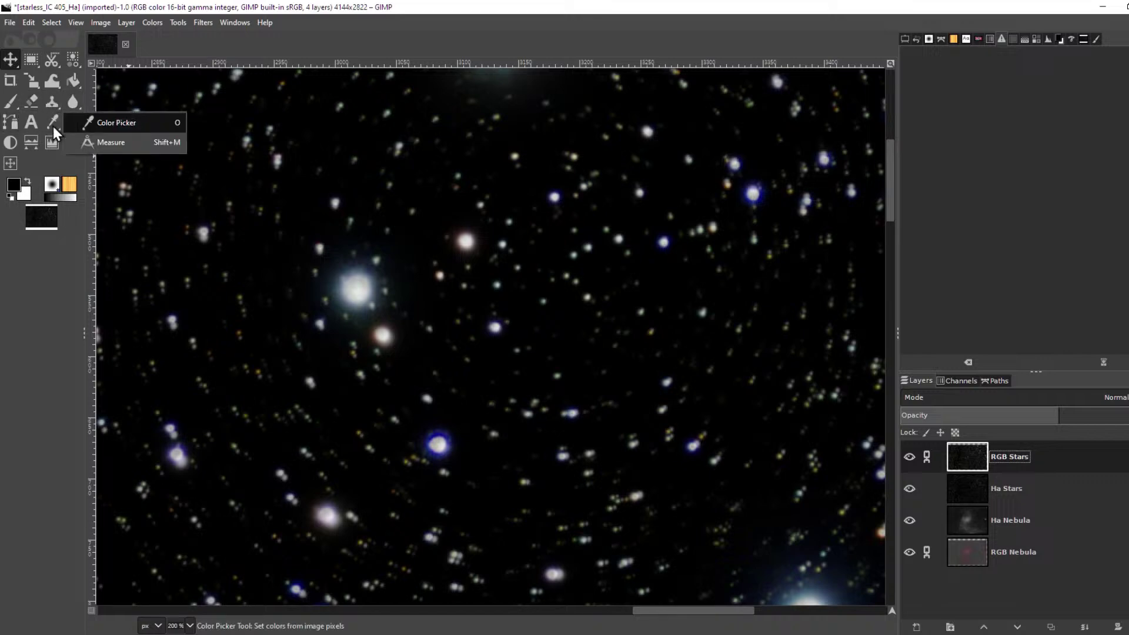
pyautogui.click(112, 141)
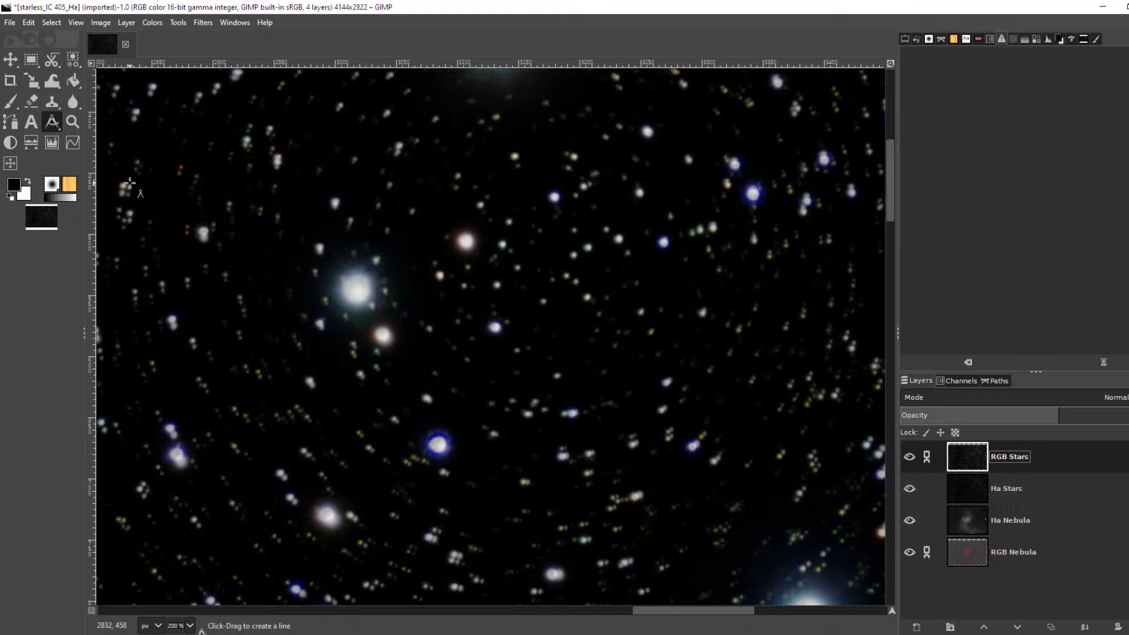
pyautogui.scroll(7, 124, 186)
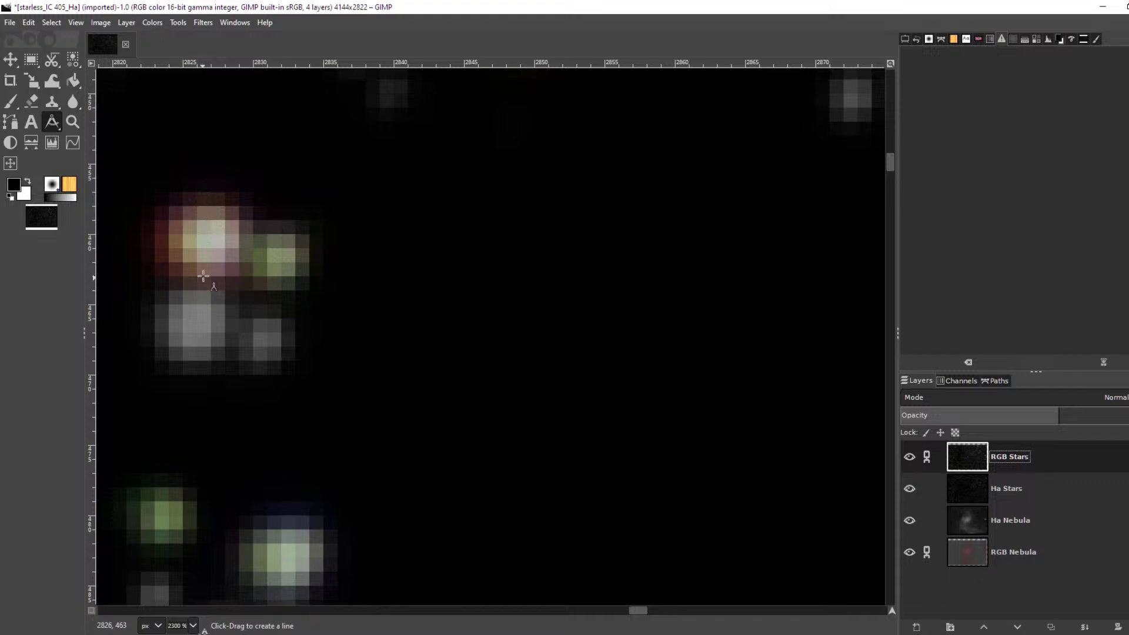
pyautogui.scroll(-8, 203, 276)
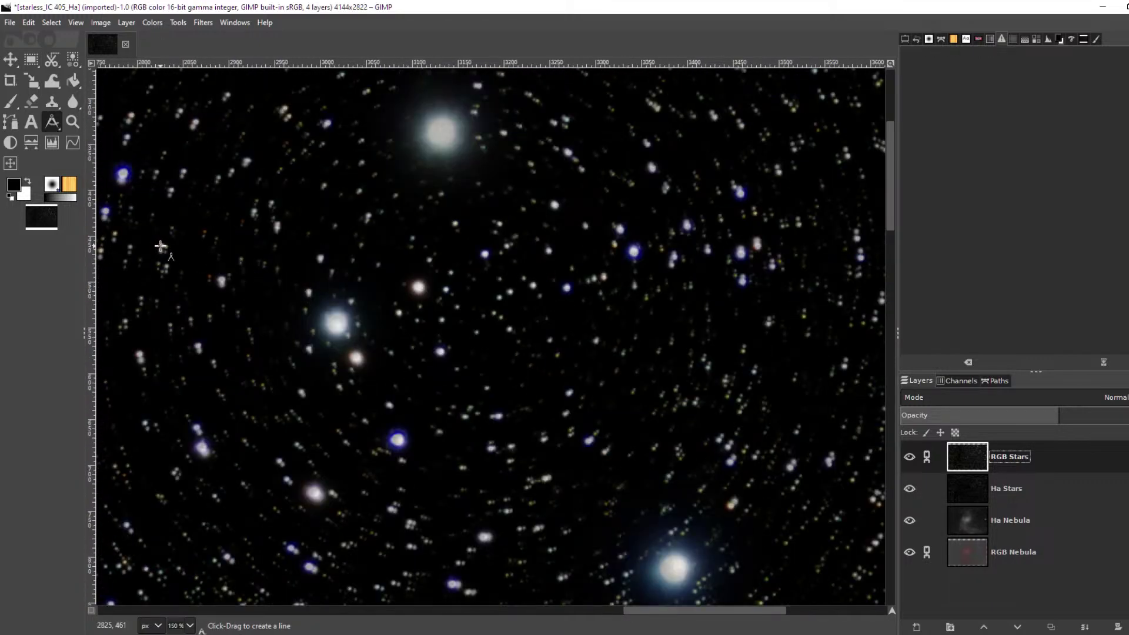
pyautogui.moveTo(160, 246); pyautogui.dragTo(500, 296)
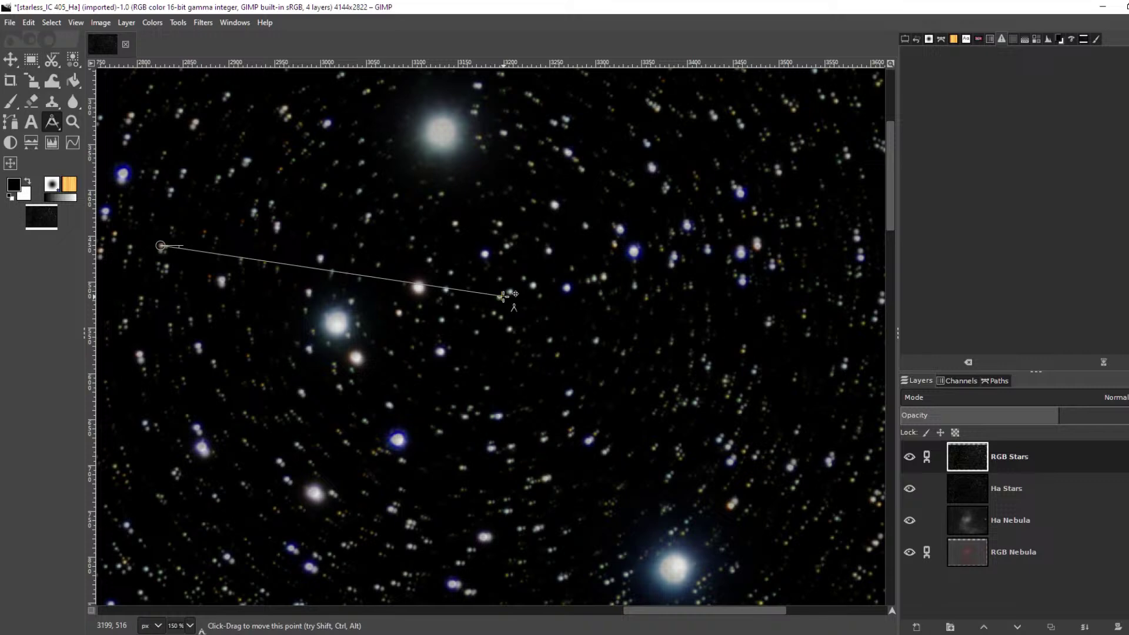
pyautogui.moveTo(503, 295); pyautogui.dragTo(157, 249)
# Place the angle's arm ends on the RGB and Ha copies of the doubled star, and its vertex on the alignment star
pyautogui.scroll(9, 157, 249)
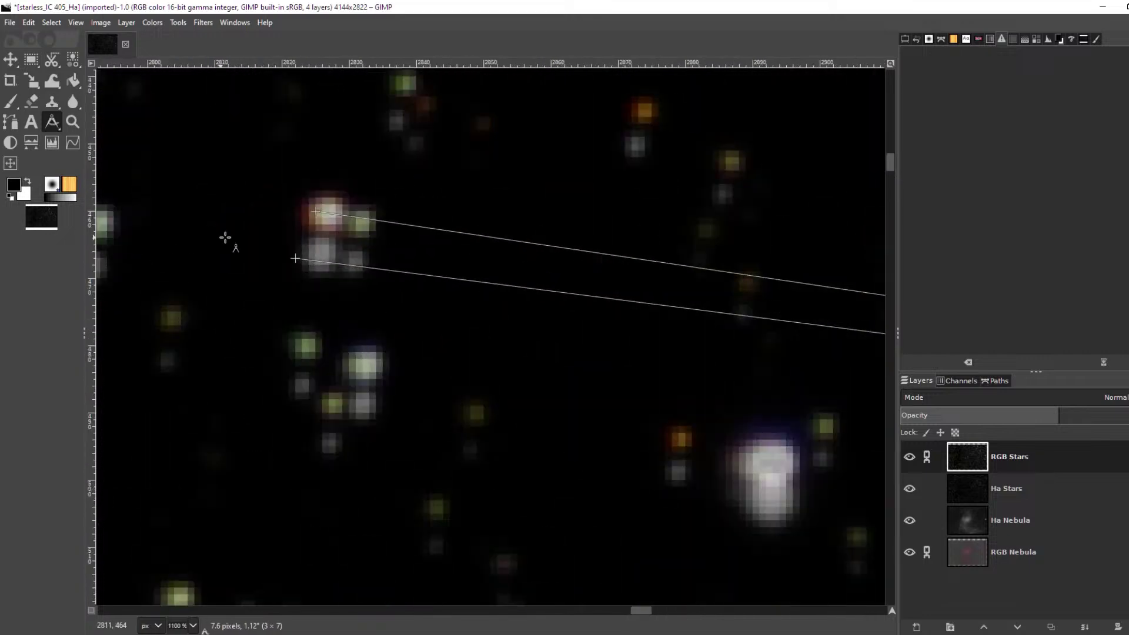
pyautogui.moveTo(376, 297); pyautogui.dragTo(452, 278)
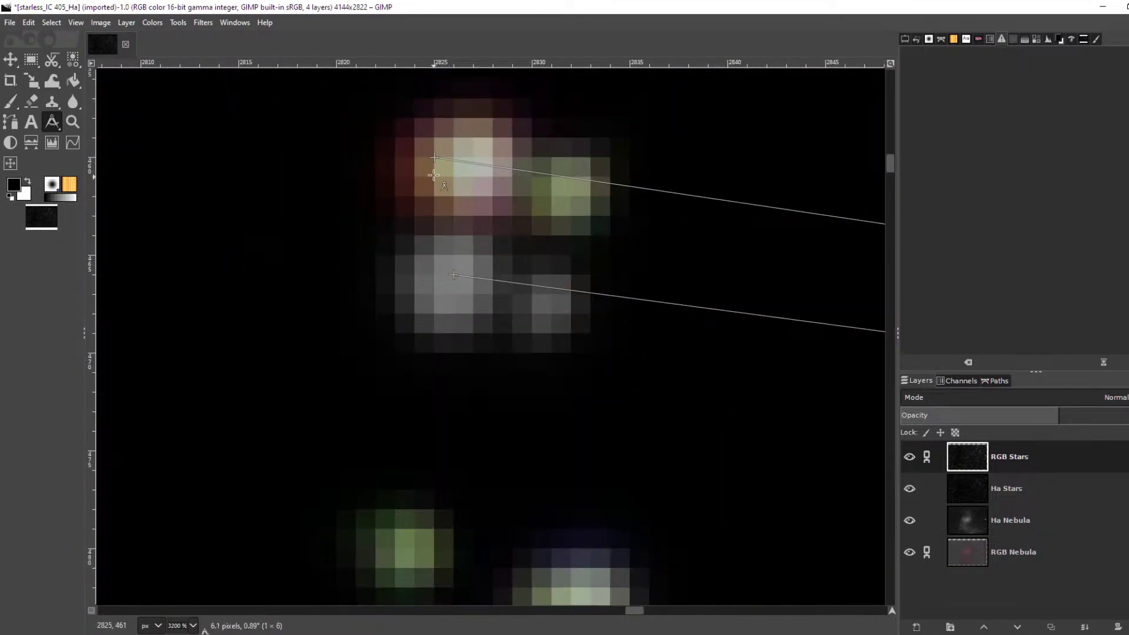
pyautogui.moveTo(434, 158); pyautogui.dragTo(473, 159)
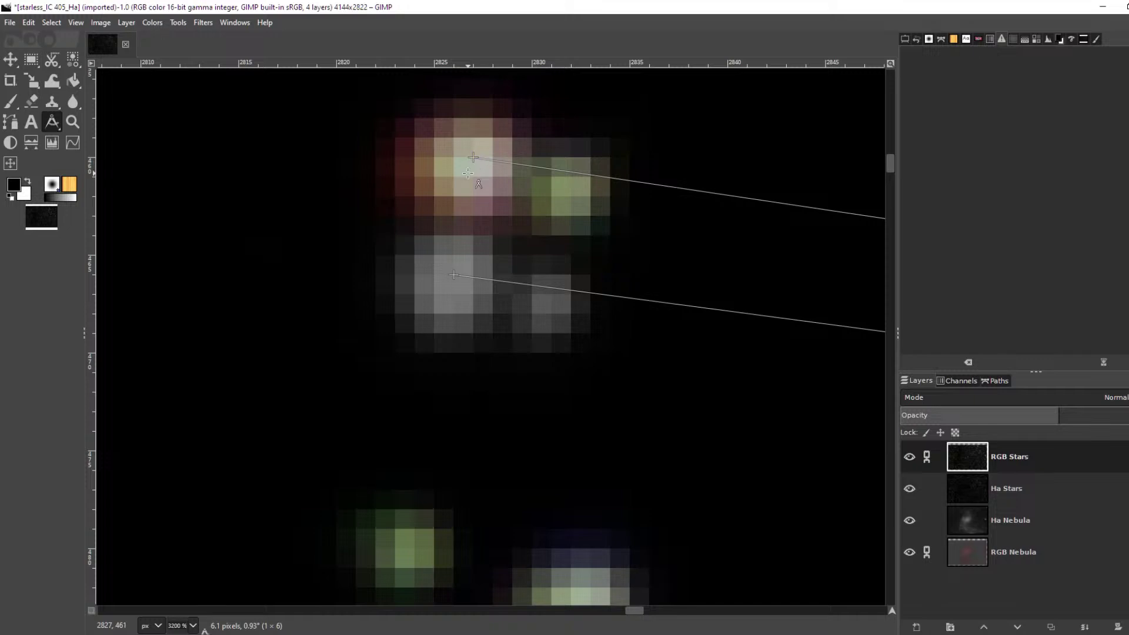
pyautogui.scroll(-9, 467, 231)
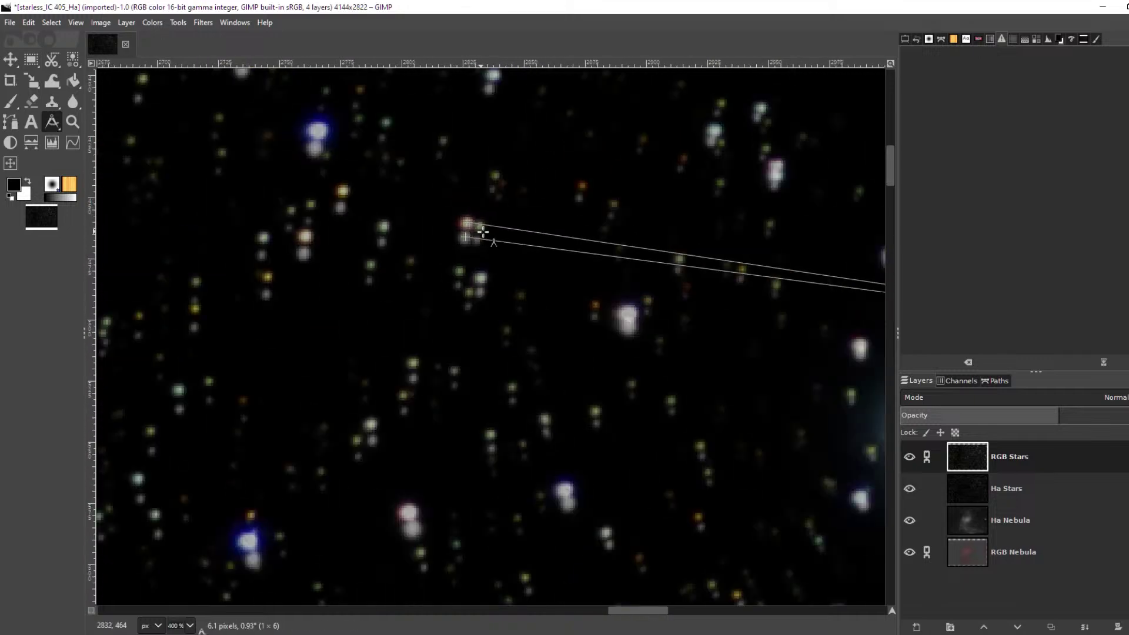
pyautogui.scroll(4, 643, 262)
pyautogui.scroll(5, 636, 254)
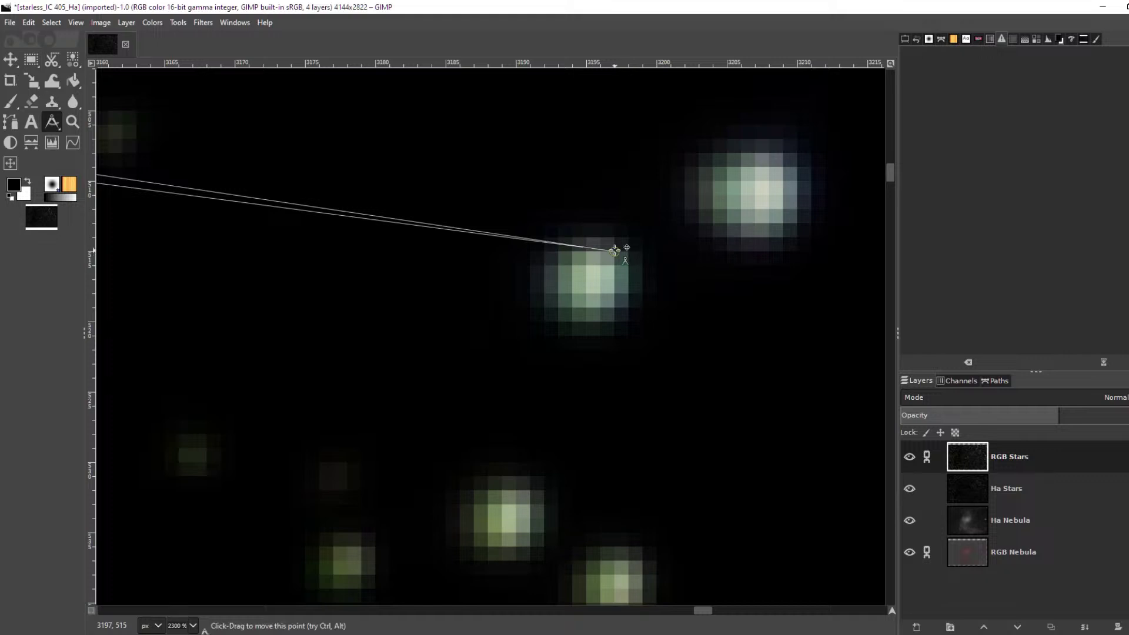
pyautogui.moveTo(614, 251); pyautogui.dragTo(587, 277)
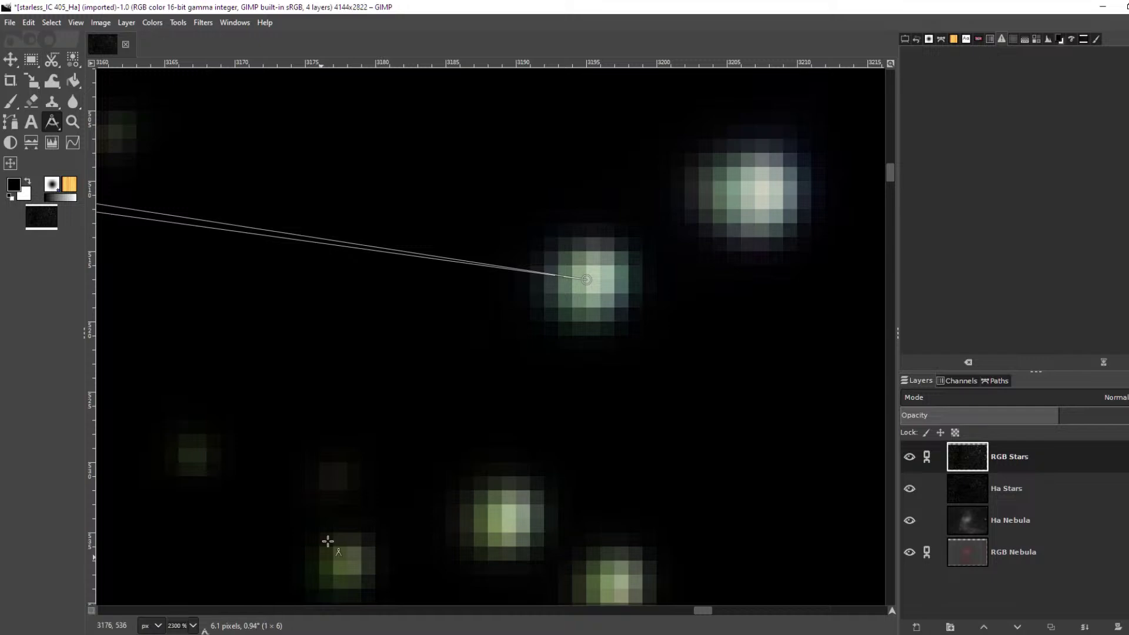
# Start rotating RGB Stars with its linked RGB layer, and move the pivot near the bright star group at 2921, 640.5
pyautogui.scroll(-5, 295, 320)
pyautogui.scroll(-4, 270, 366)
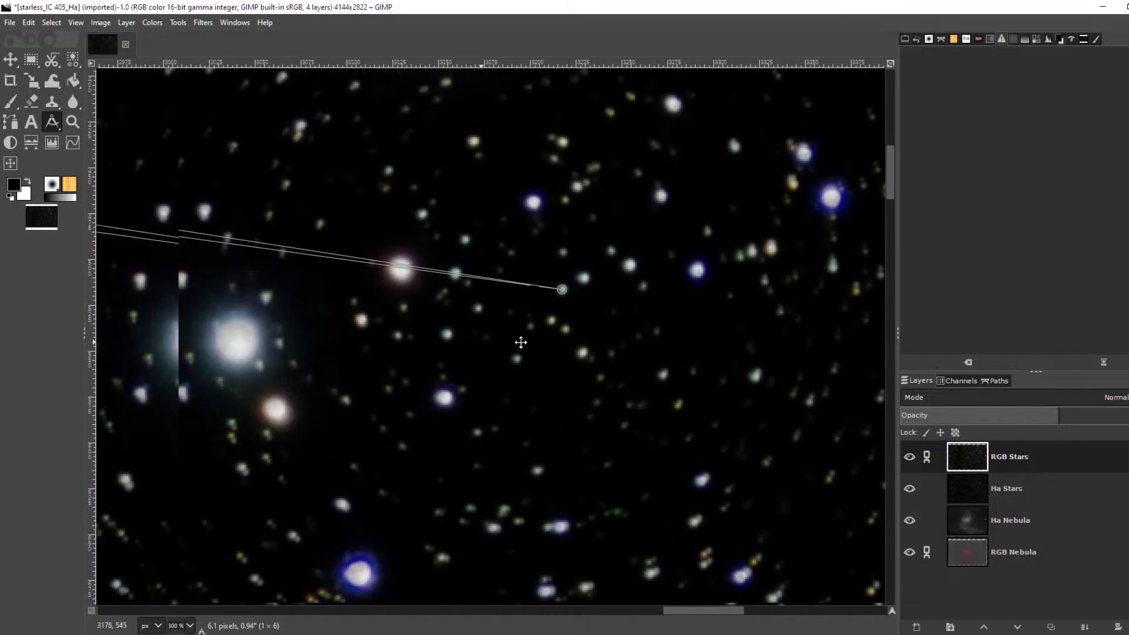
pyautogui.scroll(1, 669, 381)
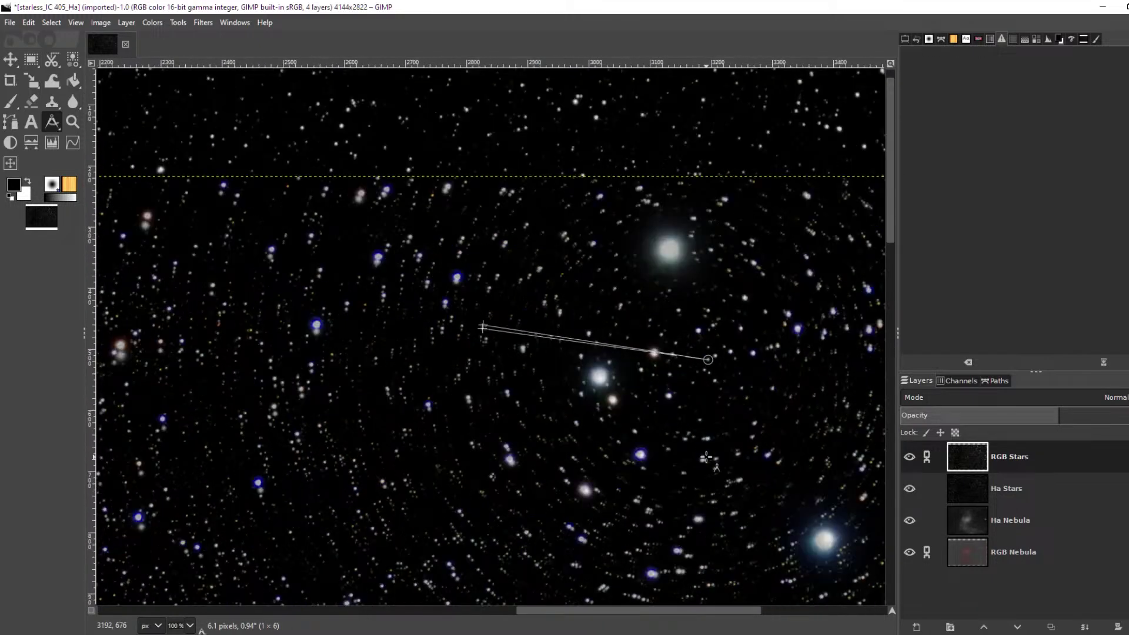
pyautogui.scroll(-2, 680, 403)
pyautogui.hscroll(2, 681, 403)
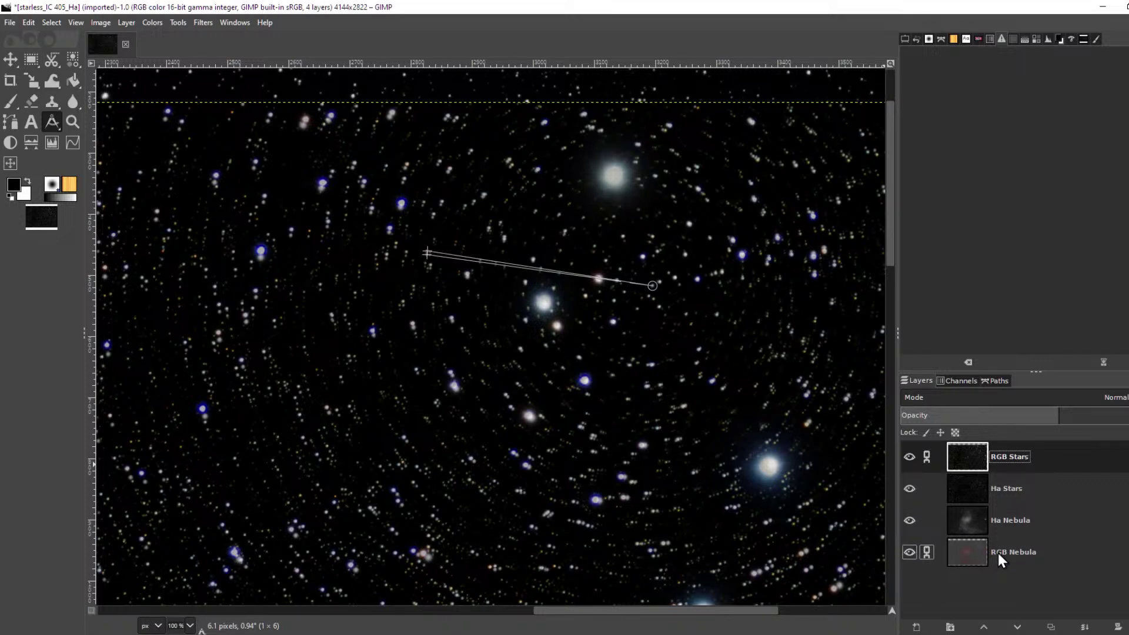
pyautogui.click(999, 554)
pyautogui.click(1012, 457)
pyautogui.hotkey('shift', 'r')
pyautogui.click(509, 205)
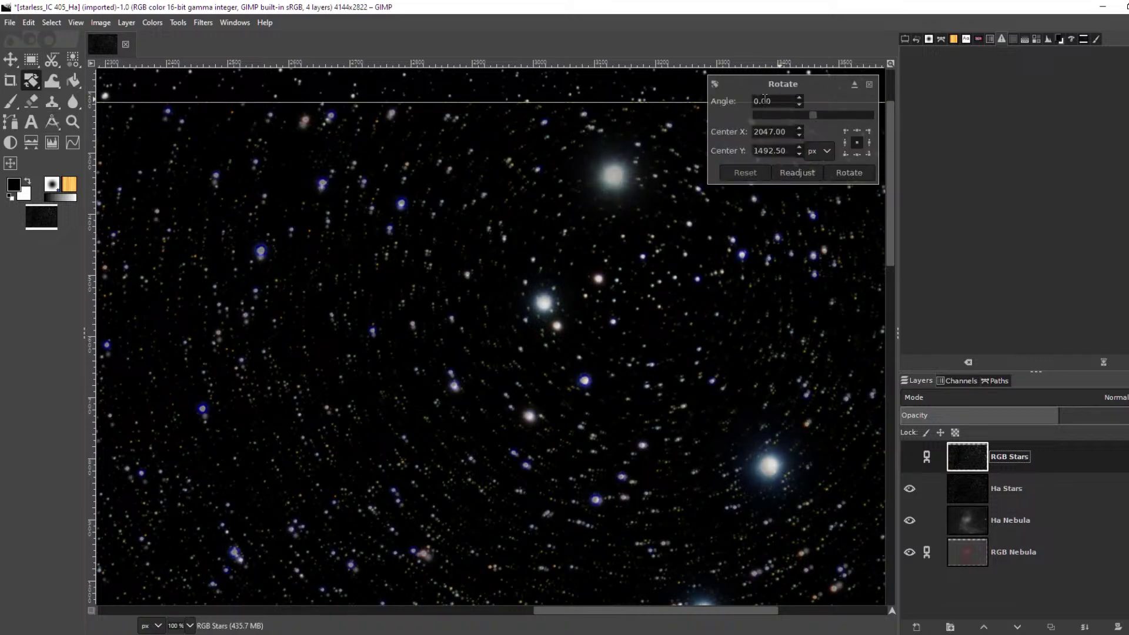
pyautogui.doubleClick(764, 99)
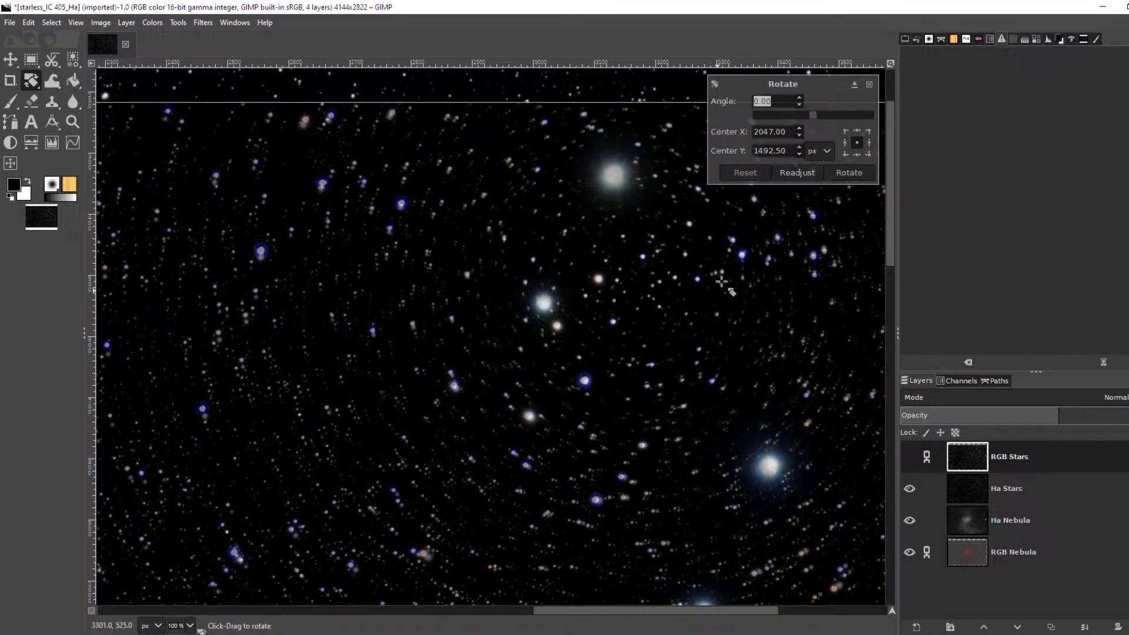
pyautogui.scroll(-3, 667, 318)
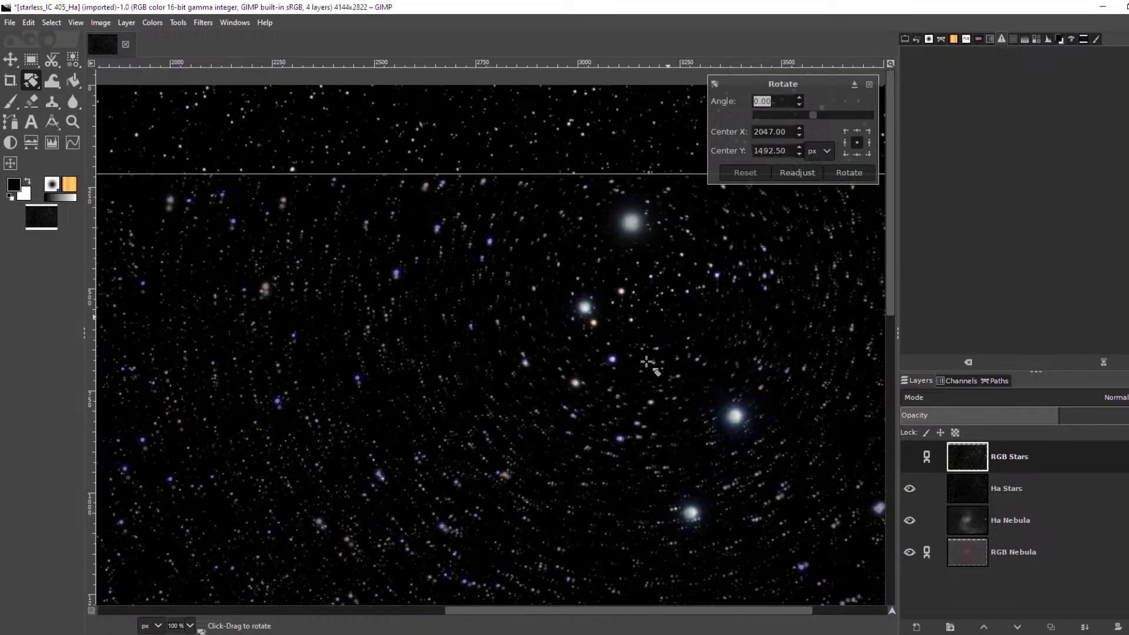
pyautogui.scroll(-3, 444, 522)
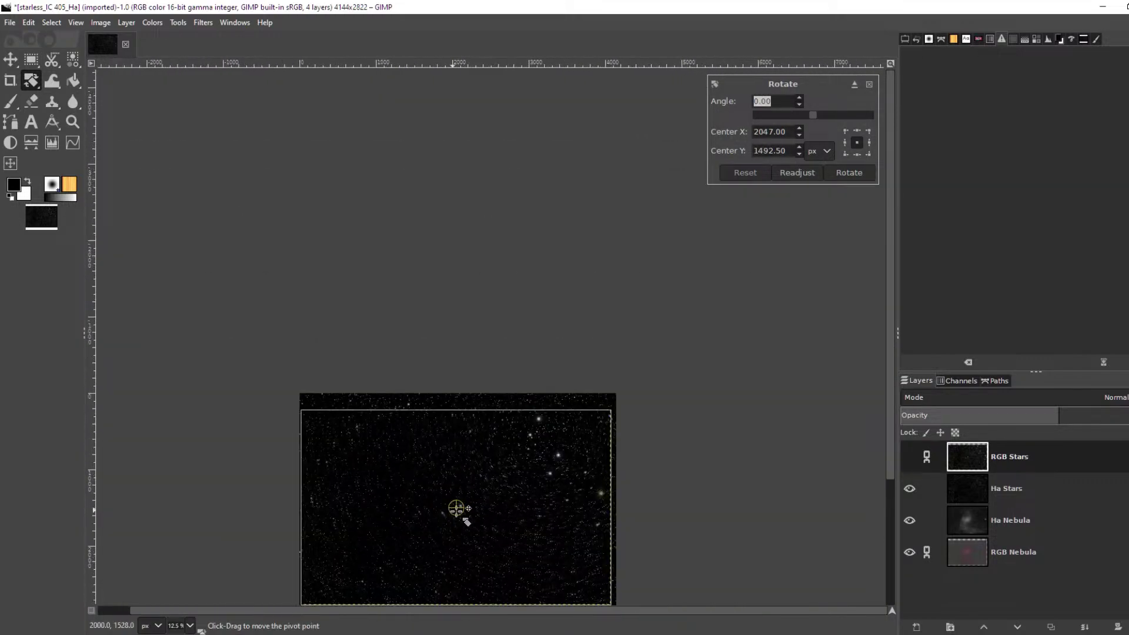
pyautogui.scroll(4, 456, 507)
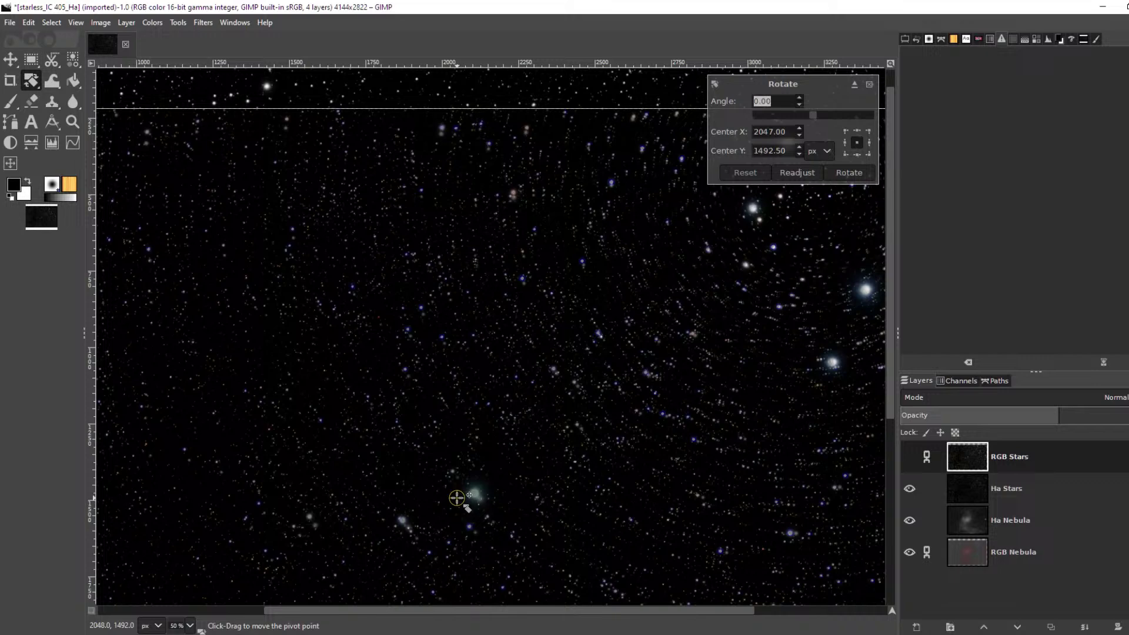
pyautogui.moveTo(457, 499); pyautogui.dragTo(724, 240)
pyautogui.scroll(-2, 725, 240)
pyautogui.scroll(-1, 774, 217)
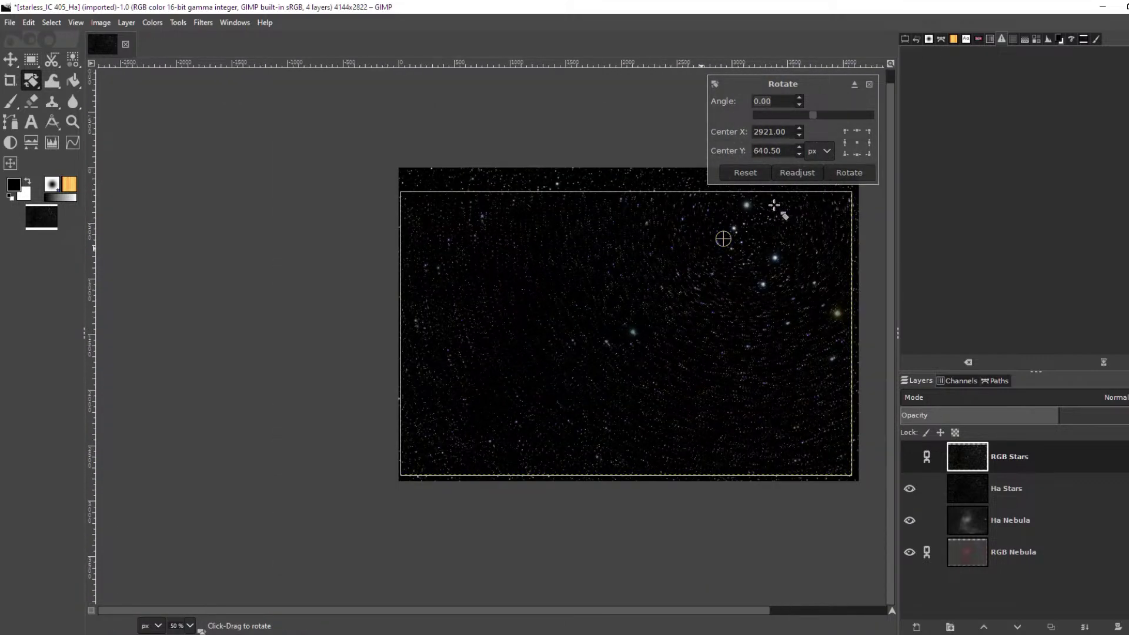
# Refine the rotation pivot onto the alignment star at 3195.25, 517
pyautogui.scroll(5, 765, 214)
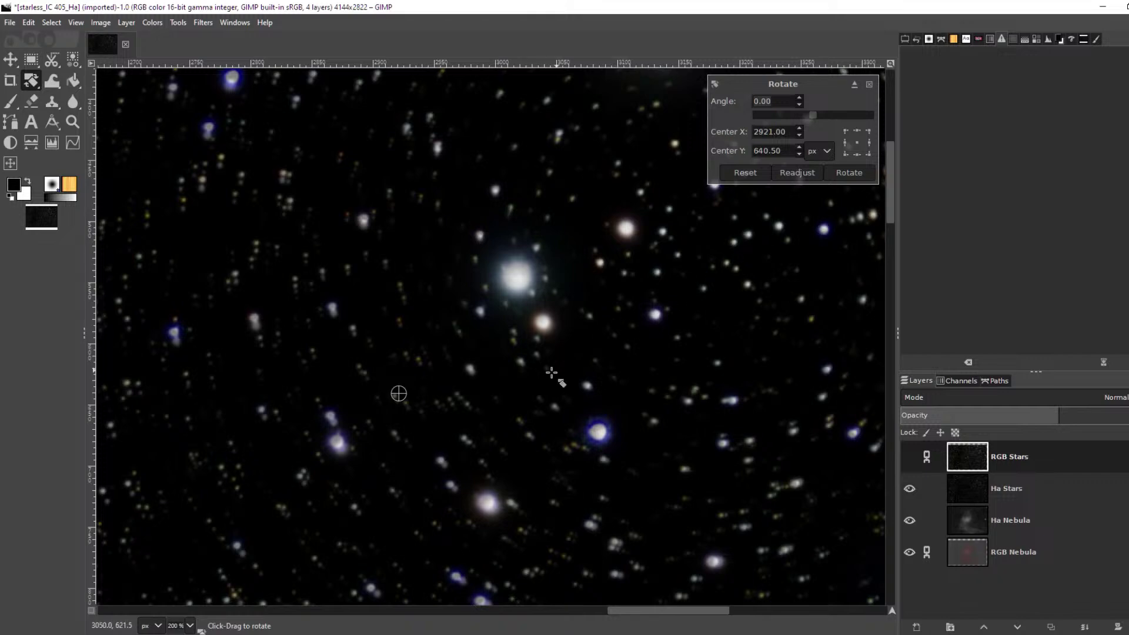
pyautogui.moveTo(413, 390); pyautogui.dragTo(672, 318)
pyautogui.scroll(-3, 683, 312)
pyautogui.scroll(5, 737, 296)
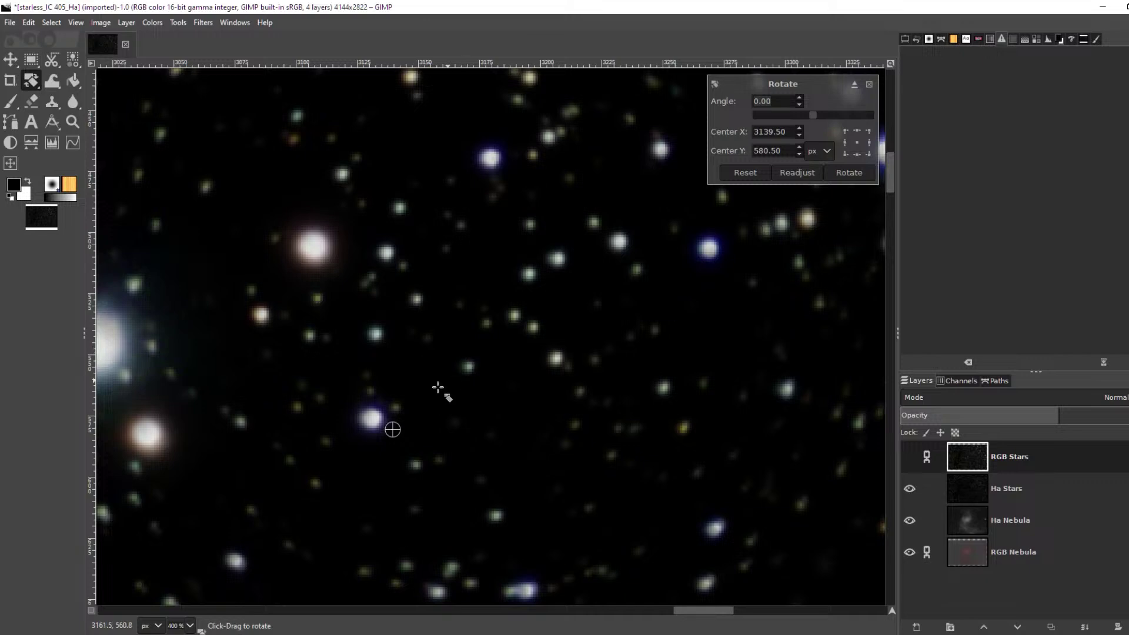
pyautogui.moveTo(394, 429); pyautogui.dragTo(539, 273)
# Try rotating the linked RGB layers by 0.94° around the alignment star
pyautogui.moveTo(787, 97); pyautogui.dragTo(725, 101)
pyautogui.write('0.54')
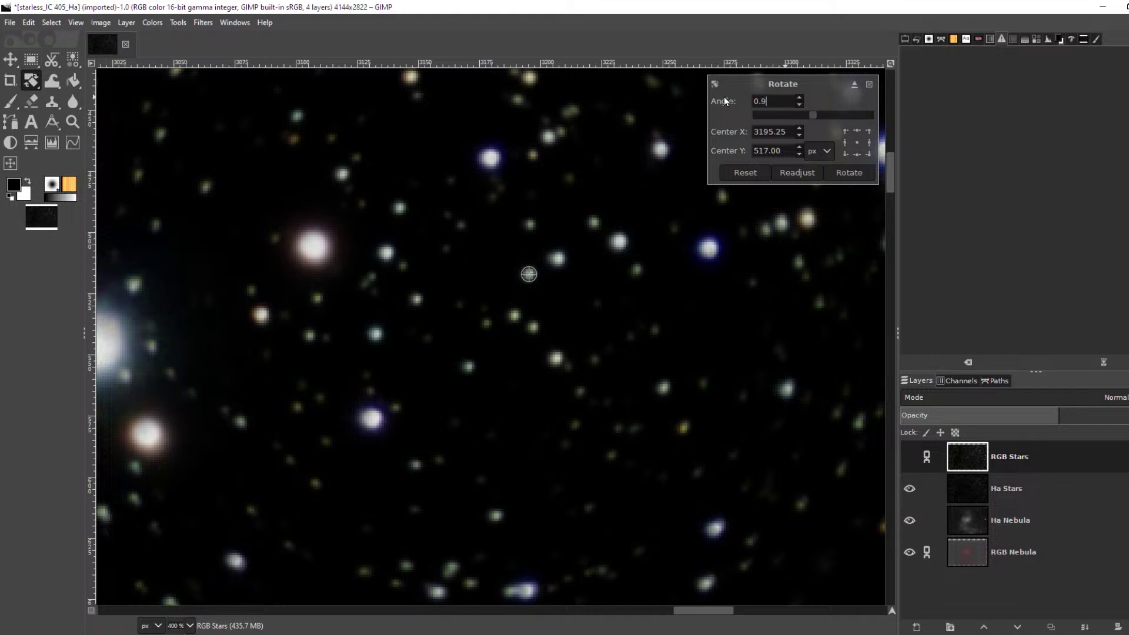
pyautogui.click(847, 173)
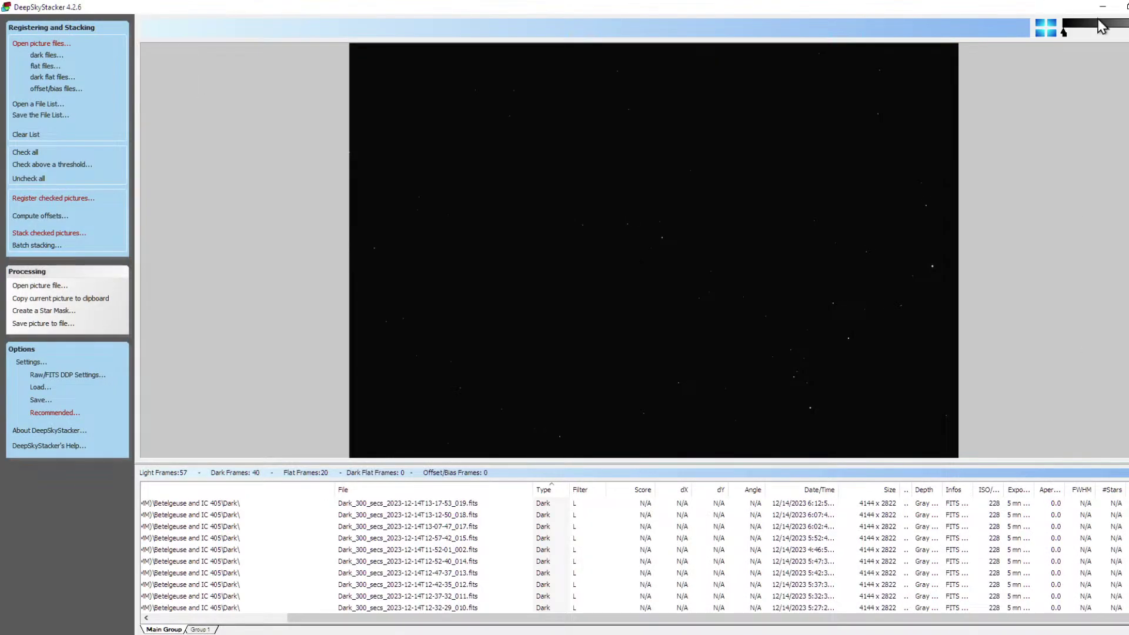
# Close DeepSkyStacker, discarding the changes to the file list, settings and picture
pyautogui.hotkey('alt', 'F4')
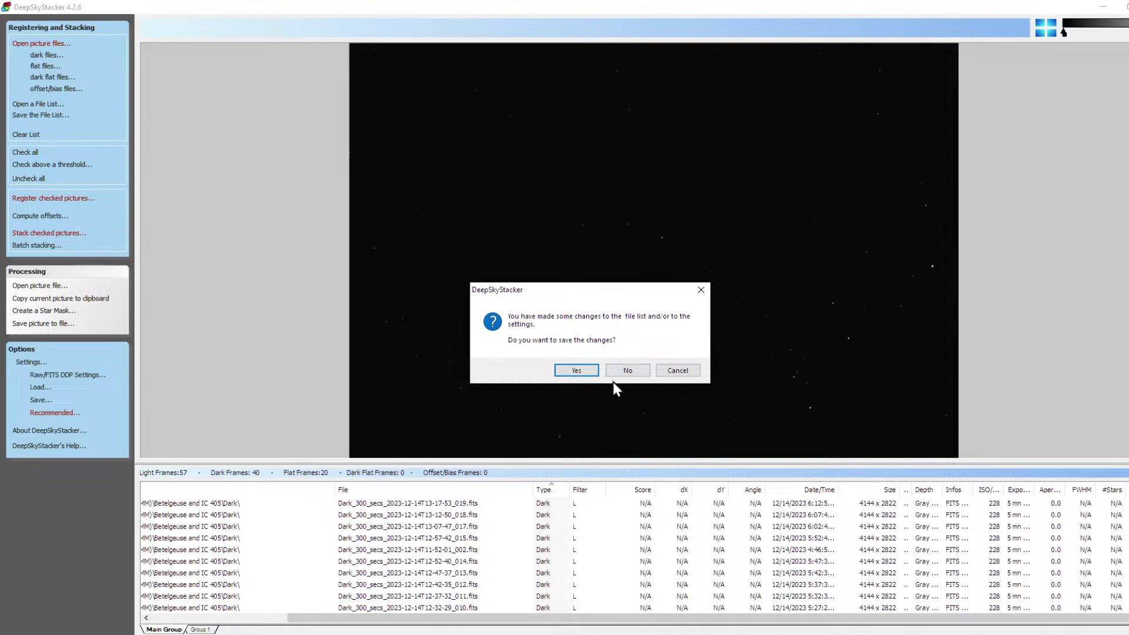
pyautogui.click(675, 369)
pyautogui.hotkey('alt', 'F4')
pyautogui.click(623, 369)
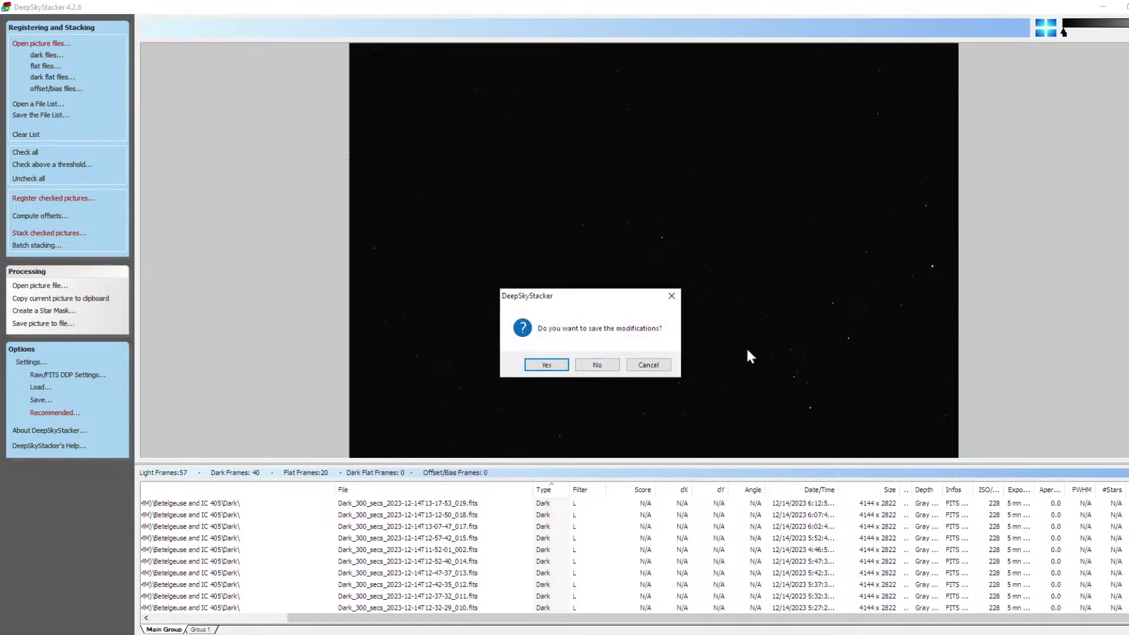
pyautogui.click(594, 365)
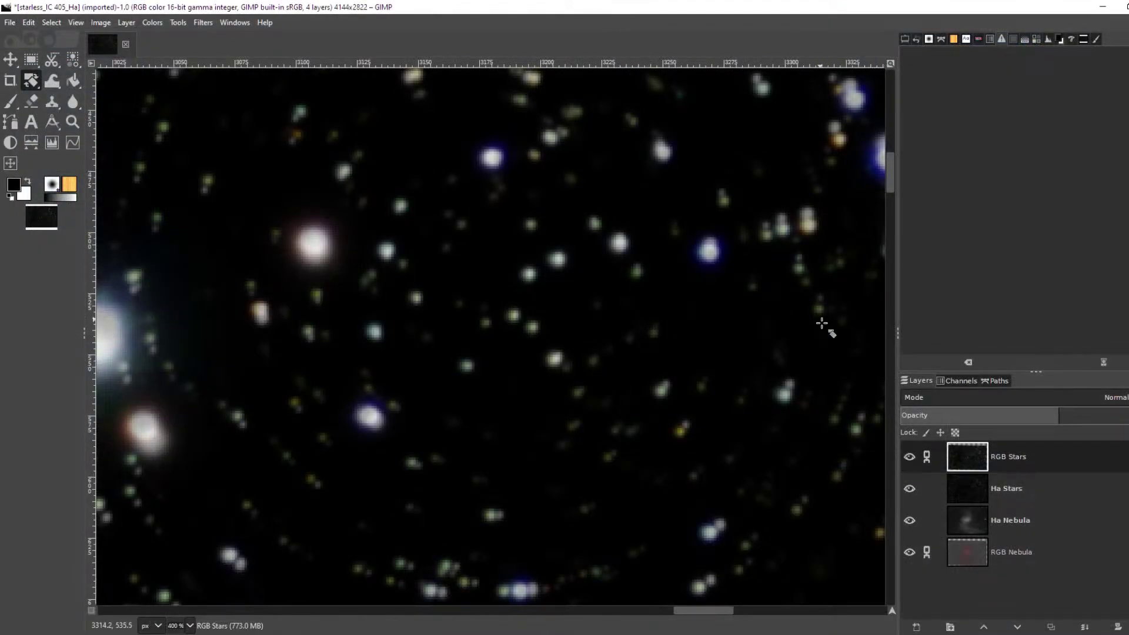
# Check the rotated RGB stars against Ha Stars around the pivot, and undo the 0.94° rotation
pyautogui.scroll(-2, 574, 293)
pyautogui.scroll(-3, 574, 294)
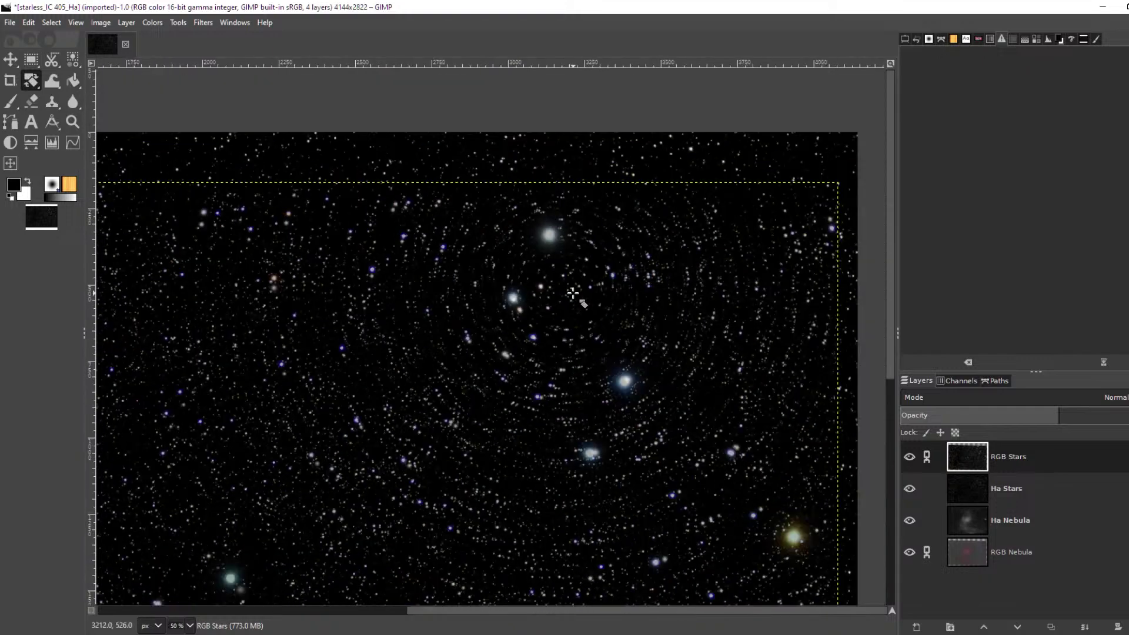
pyautogui.scroll(5, 575, 288)
pyautogui.scroll(-4, 576, 277)
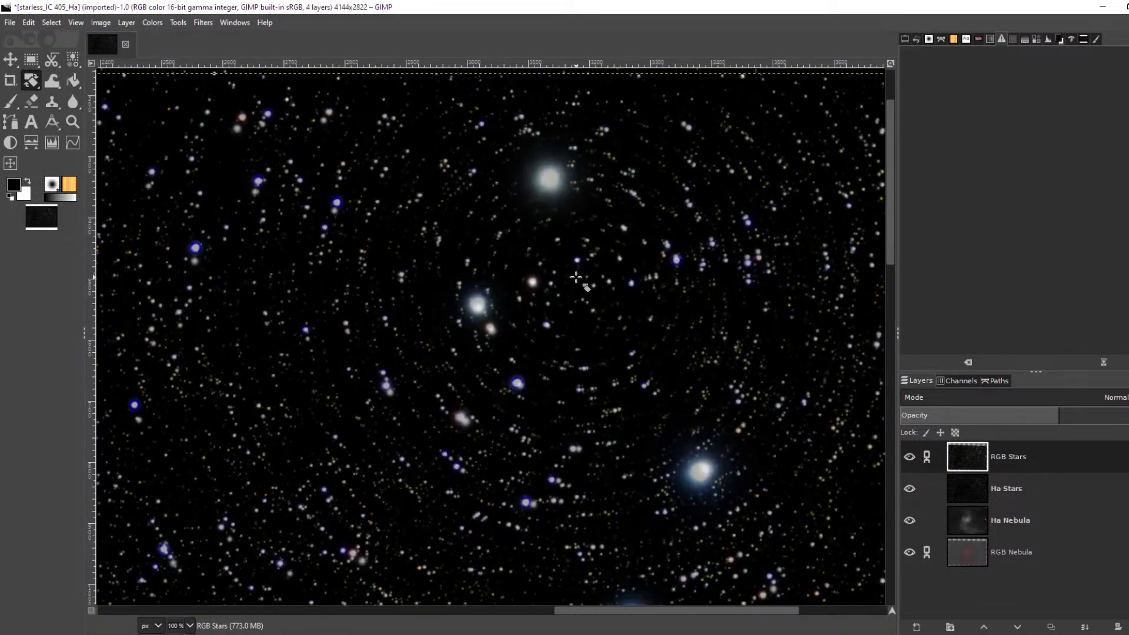
pyautogui.scroll(2, 598, 270)
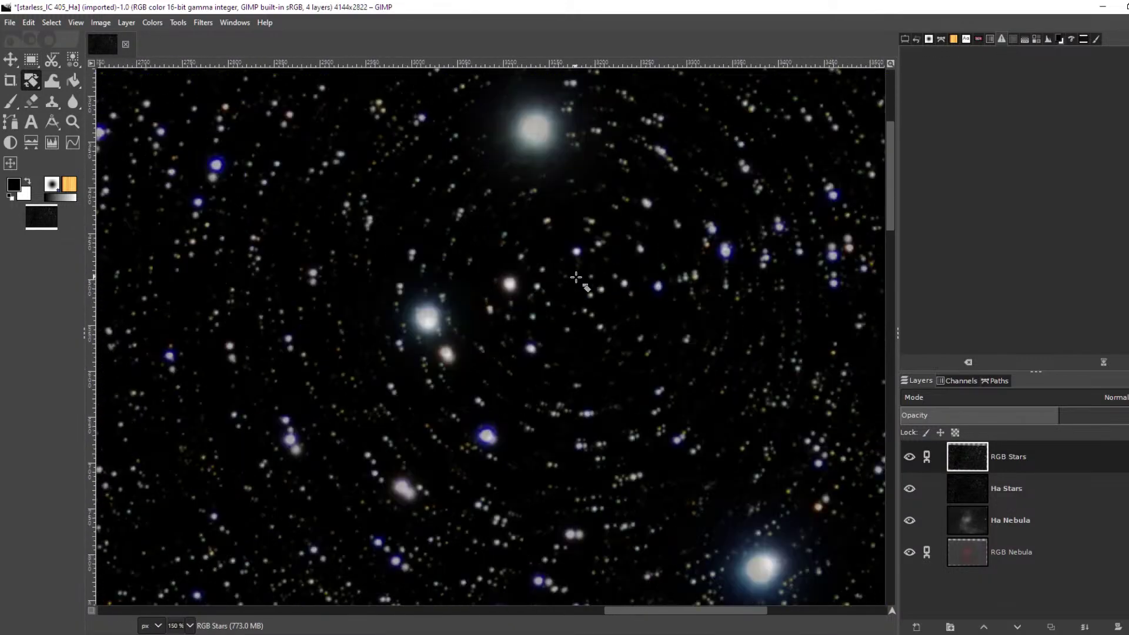
pyautogui.click(917, 38)
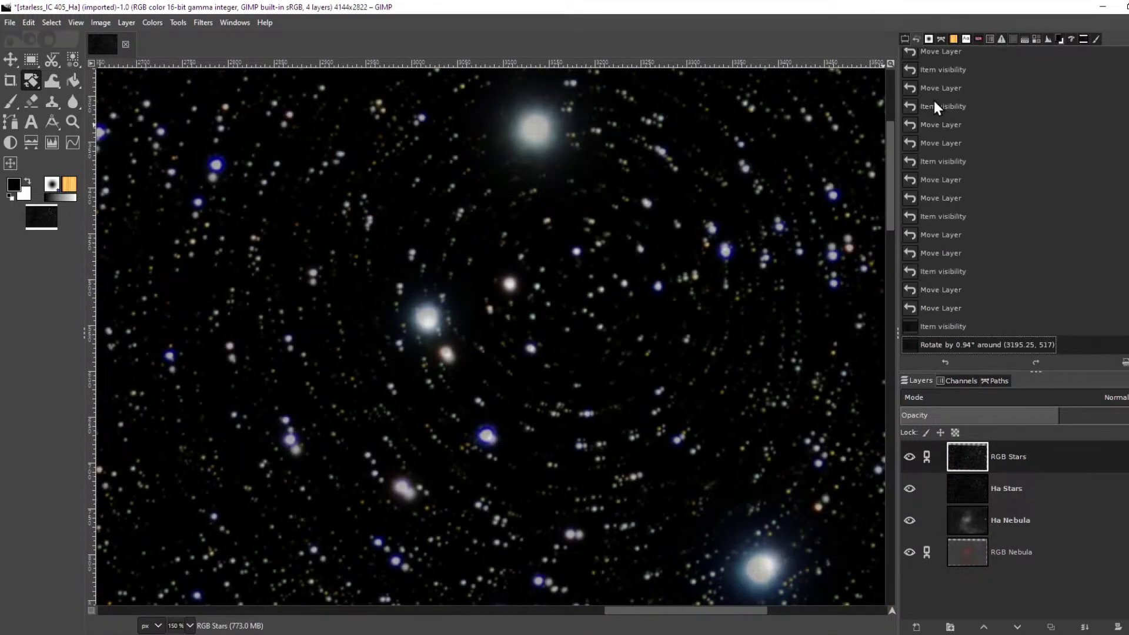
pyautogui.click(972, 326)
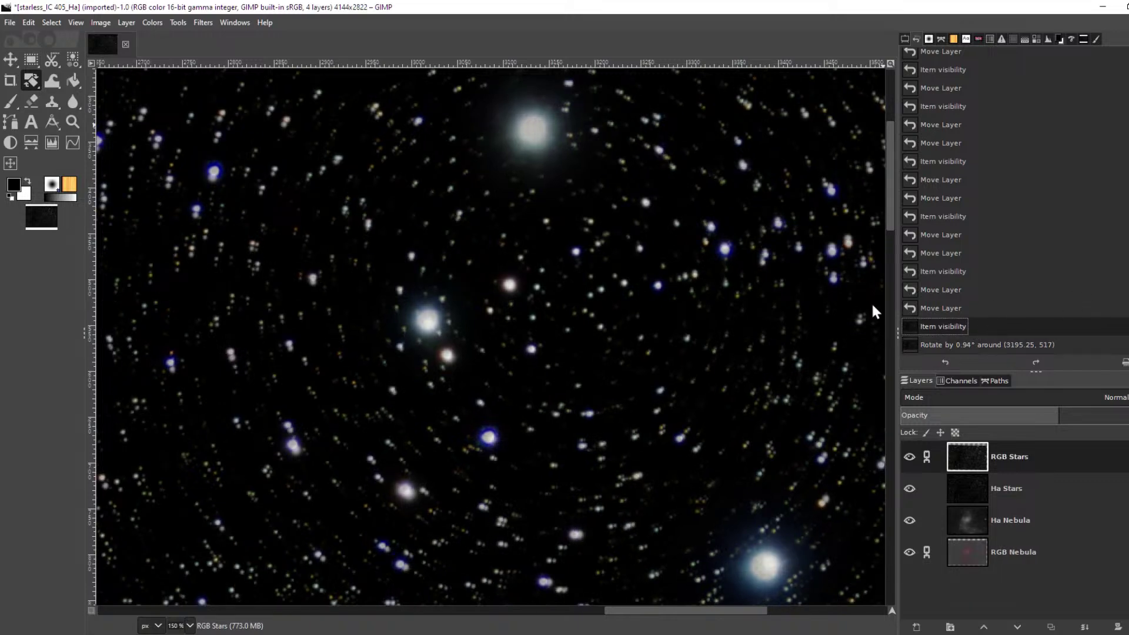
# Start a new rotation of RGB Stars together with the linked RGB Nebula layer
pyautogui.click(736, 293)
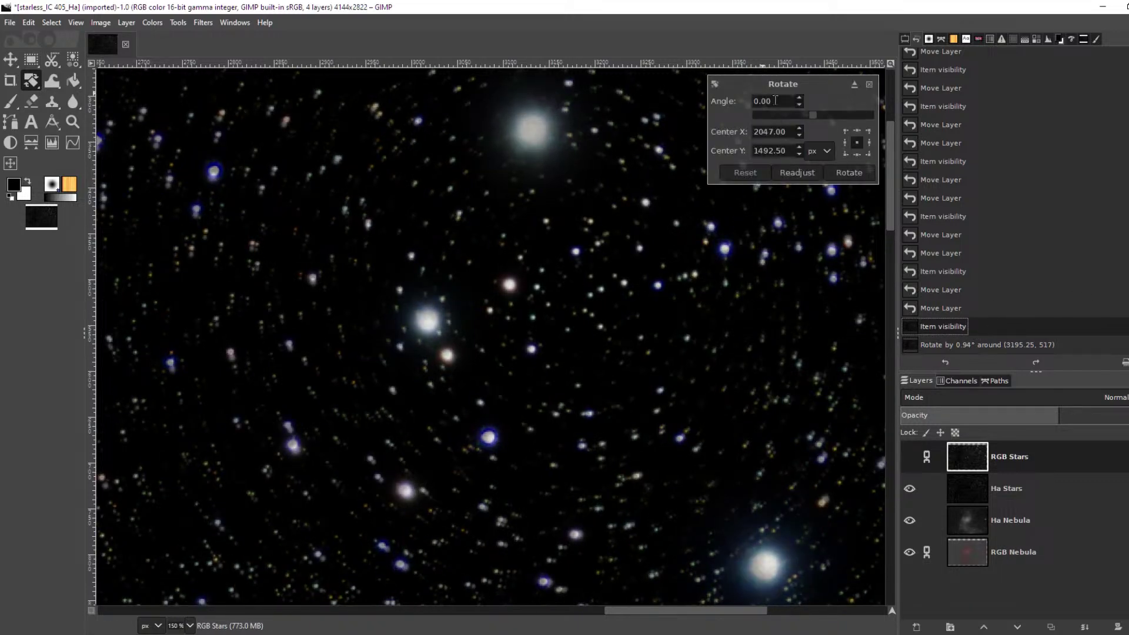
# Rotate the RGB Stars layer by -0.94 degrees around its centre
pyautogui.write('-')
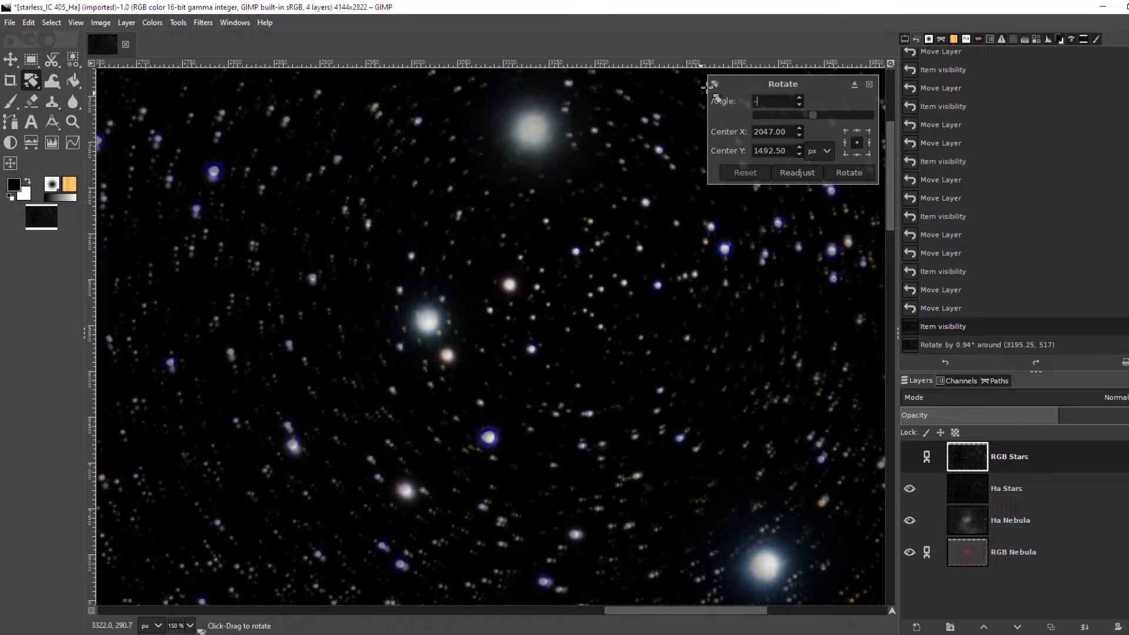
pyautogui.write('.94')
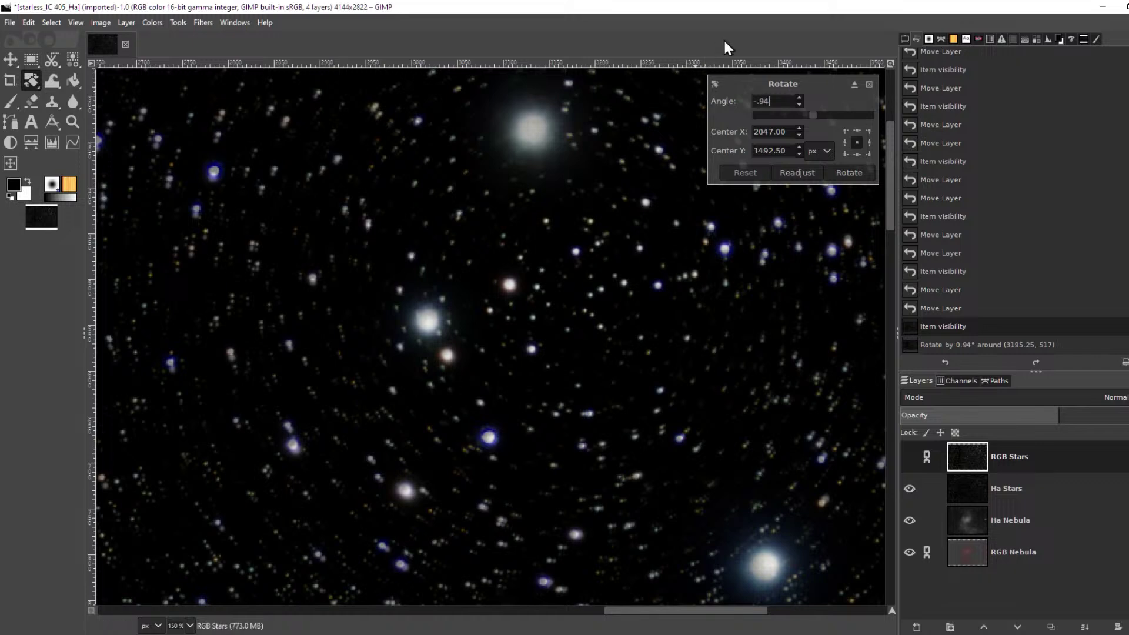
pyautogui.click(839, 174)
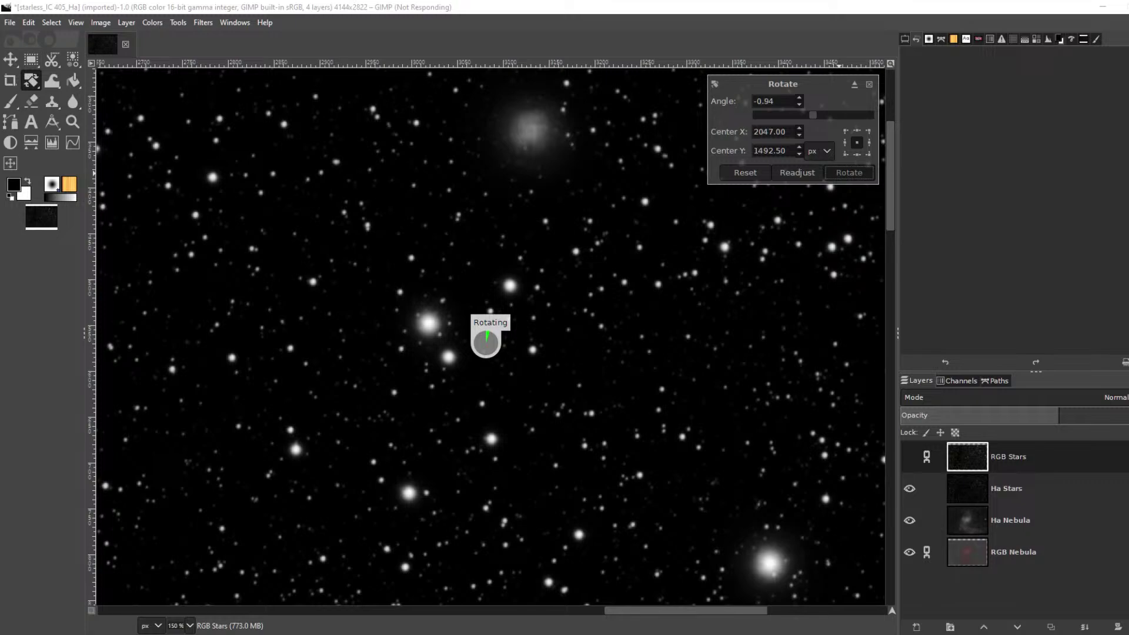
# Switch to the browser and play the YouTube video about Ha filter versus no filter from its beginning
pyautogui.hotkey('alt', 'Tab')
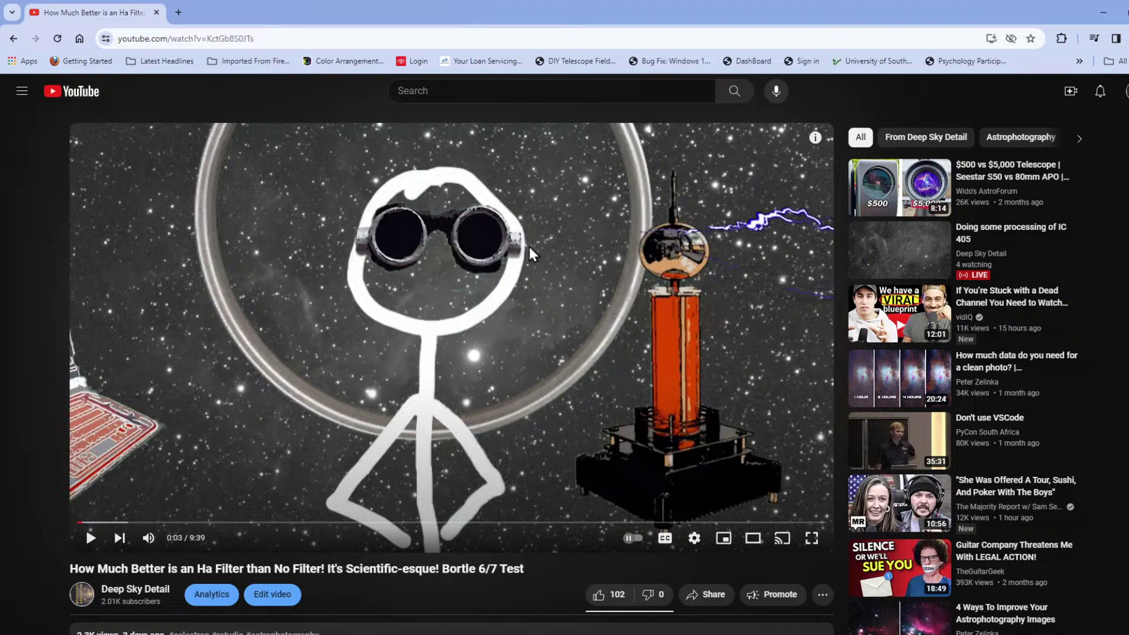
pyautogui.click(465, 357)
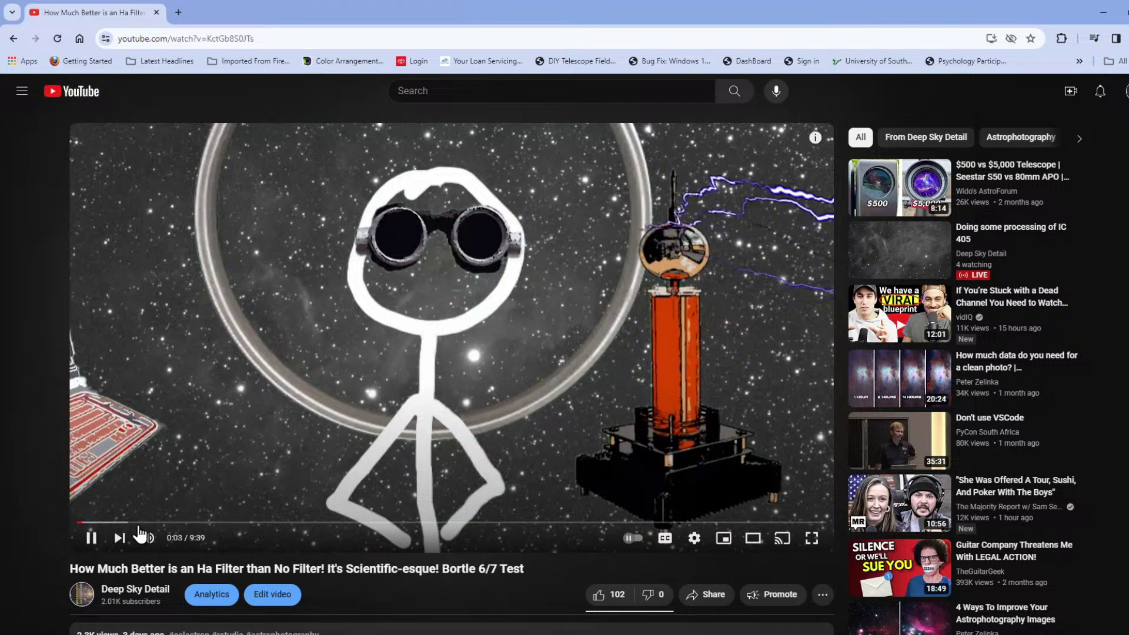
pyautogui.moveTo(86, 524)
pyautogui.mouseDown()
pyautogui.moveTo(355, 525)
pyautogui.moveTo(80, 525)
pyautogui.mouseUp()
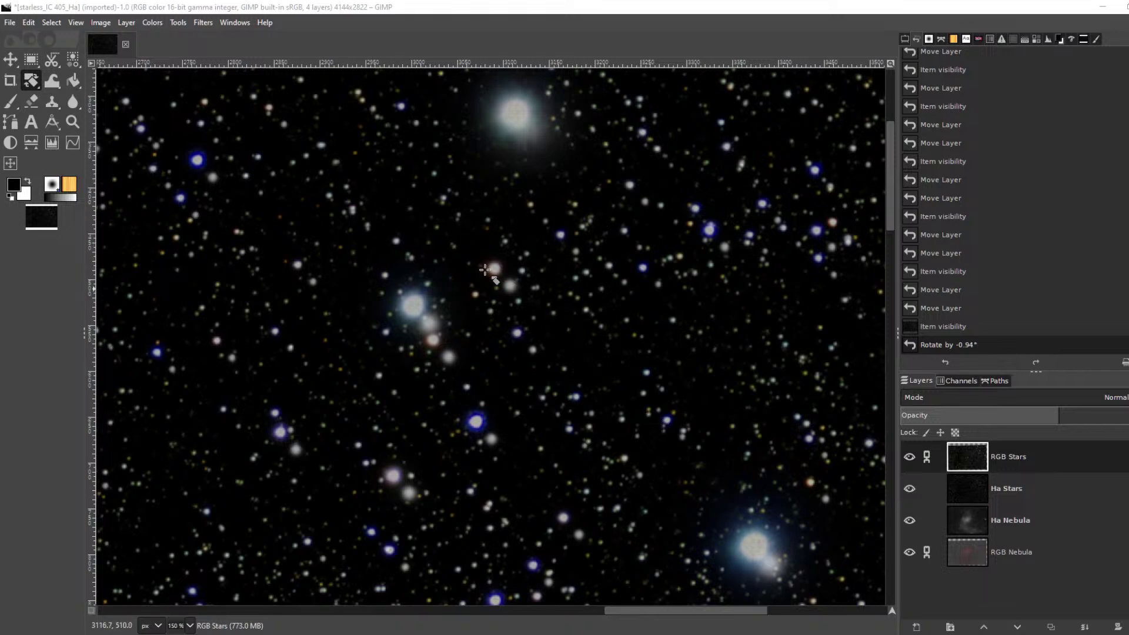
# Move the rotated RGB Stars layer down and to the right so its bright stars overlap the matching Ha stars
pyautogui.click(1059, 464)
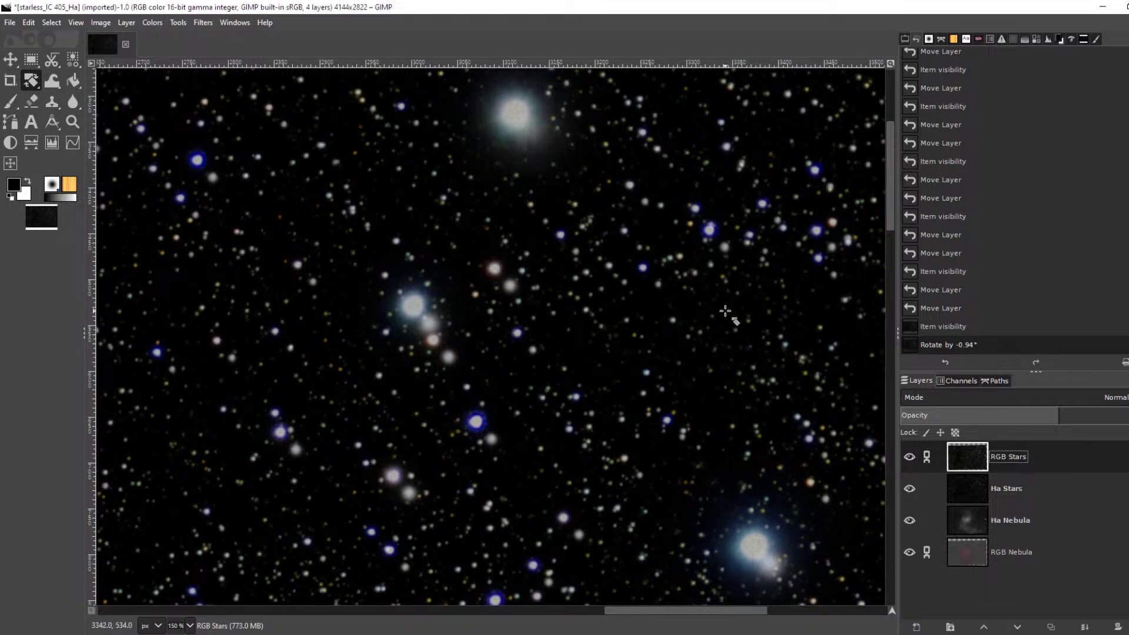
pyautogui.press('m')
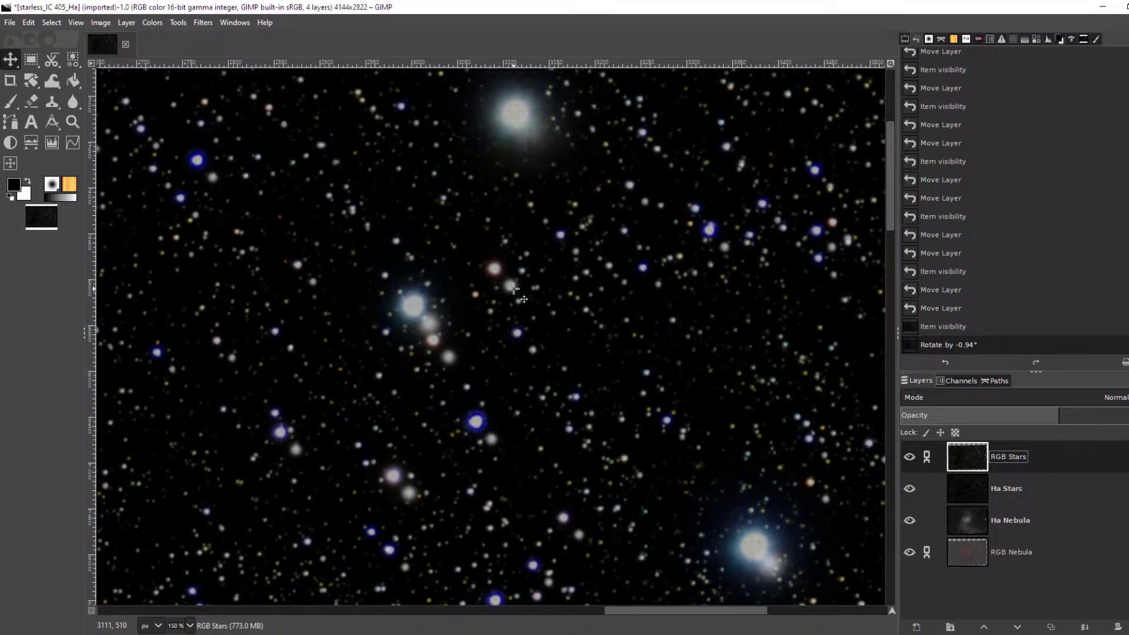
pyautogui.moveTo(513, 289); pyautogui.dragTo(527, 303)
pyautogui.scroll(6, 526, 300)
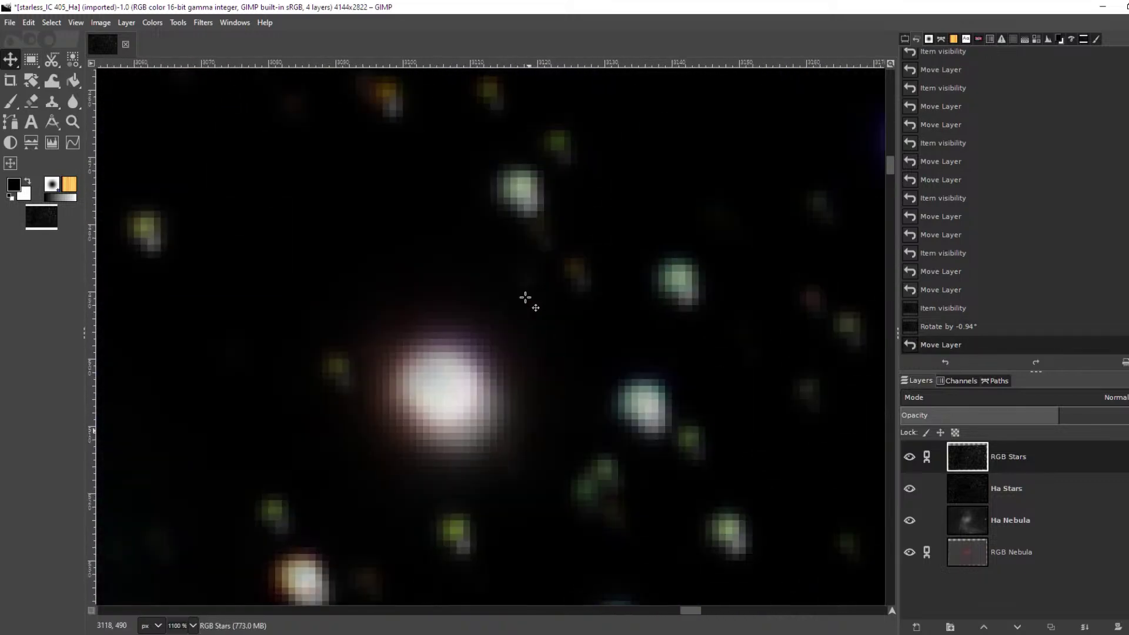
pyautogui.moveTo(527, 407)
pyautogui.mouseDown()
pyautogui.moveTo(529, 426)
pyautogui.moveTo(533, 412)
pyautogui.mouseUp()
# Compare the RGB Stars and Ha Stars layers in the image's lower-left area by hiding and showing RGB Stars
pyautogui.scroll(-15, 535, 394)
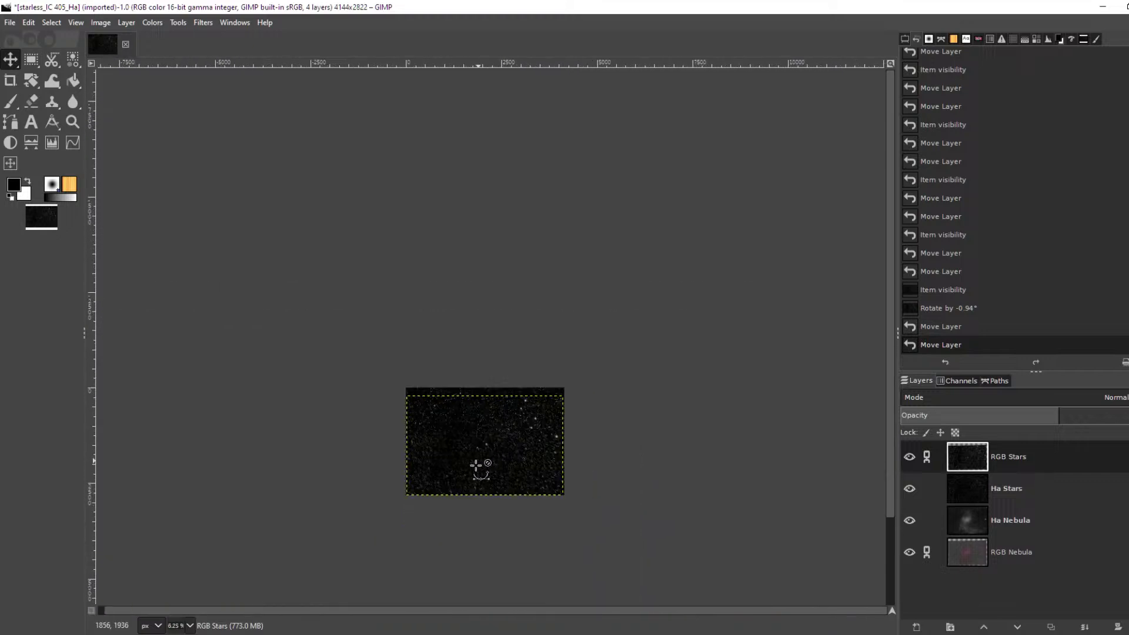
pyautogui.scroll(6, 476, 465)
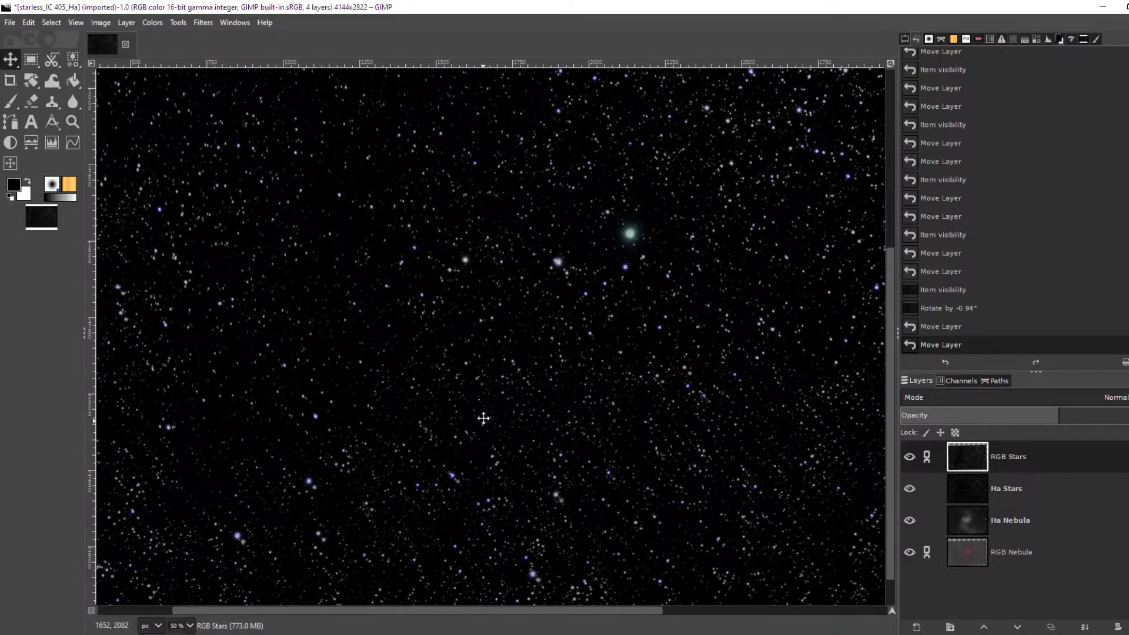
pyautogui.scroll(-5, 484, 419)
pyautogui.hscroll(-4, 483, 418)
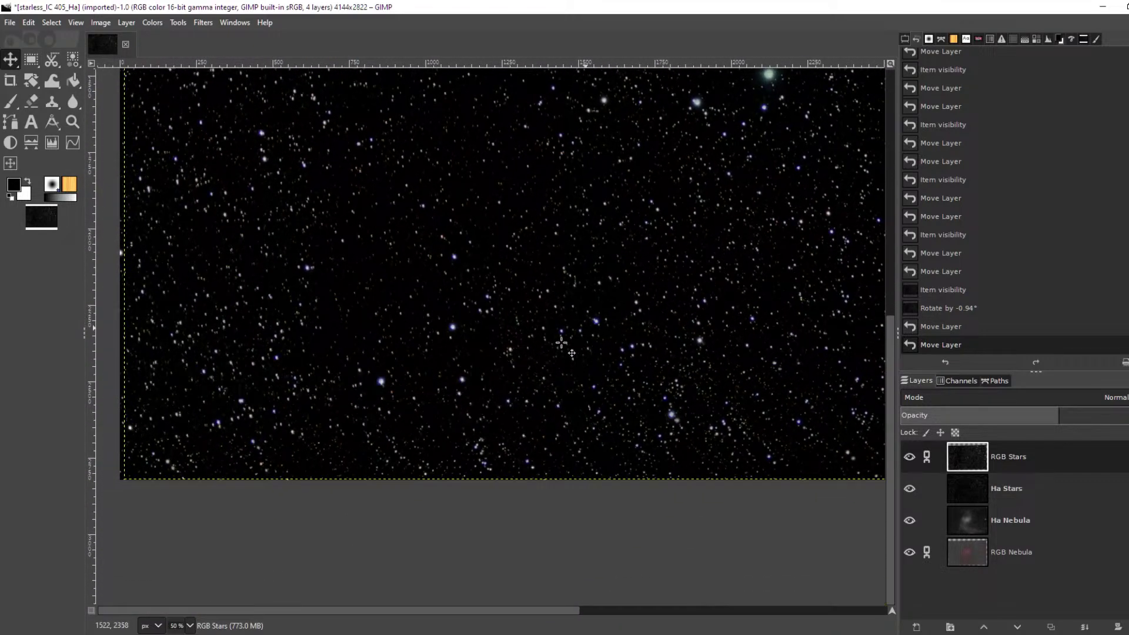
pyautogui.scroll(5, 355, 398)
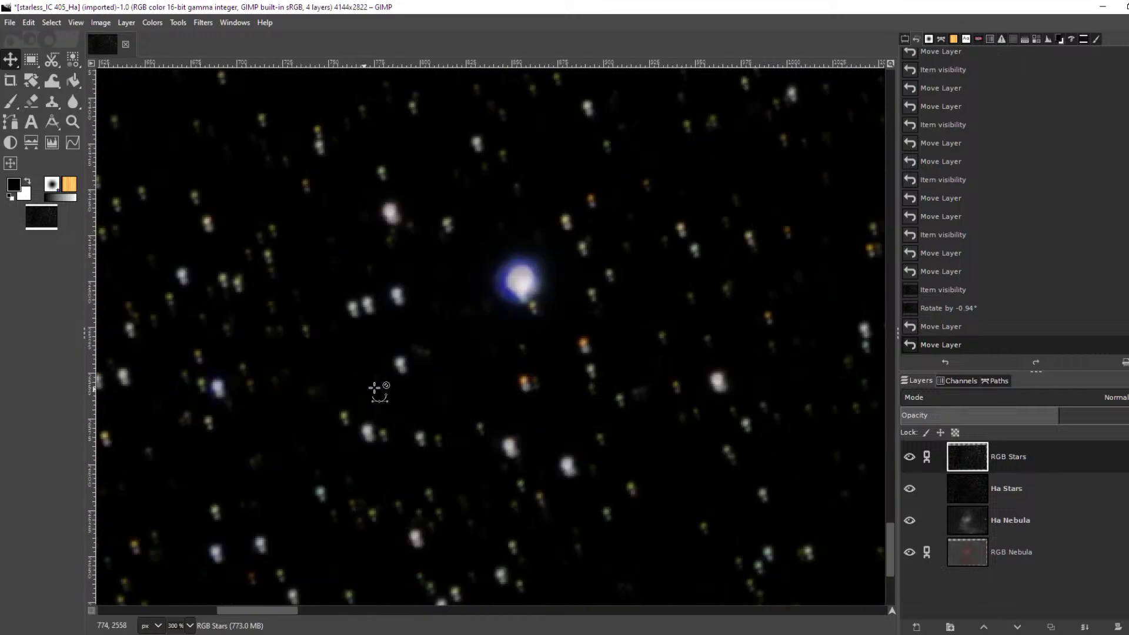
pyautogui.scroll(2, 376, 389)
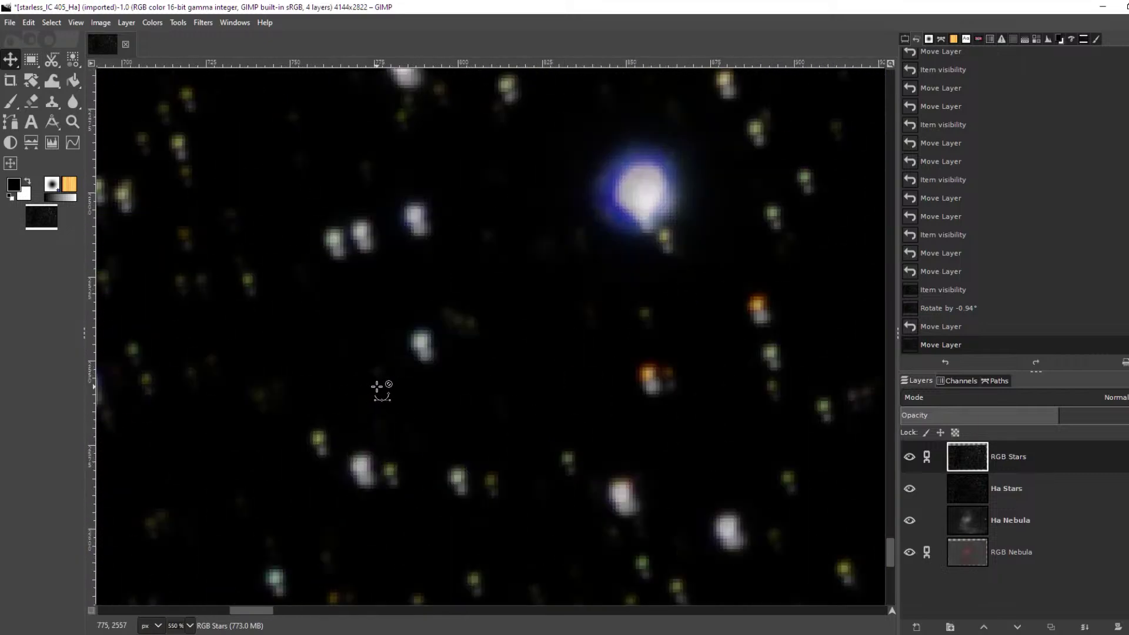
pyautogui.click(910, 458)
pyautogui.click(910, 458)
# Shift the RGB Stars layer slightly down to match the Ha stars around the bright blue star at lower left
pyautogui.scroll(1, 741, 292)
pyautogui.hscroll(1, 741, 292)
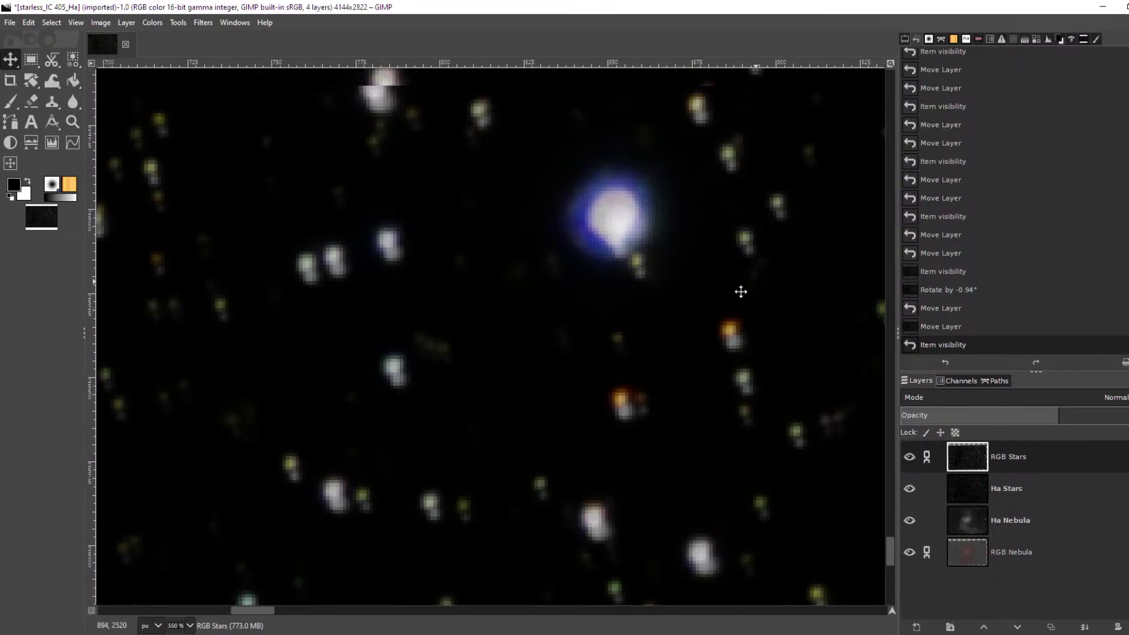
pyautogui.hscroll(1, 741, 292)
pyautogui.scroll(1, 741, 291)
pyautogui.click(910, 457)
pyautogui.click(910, 458)
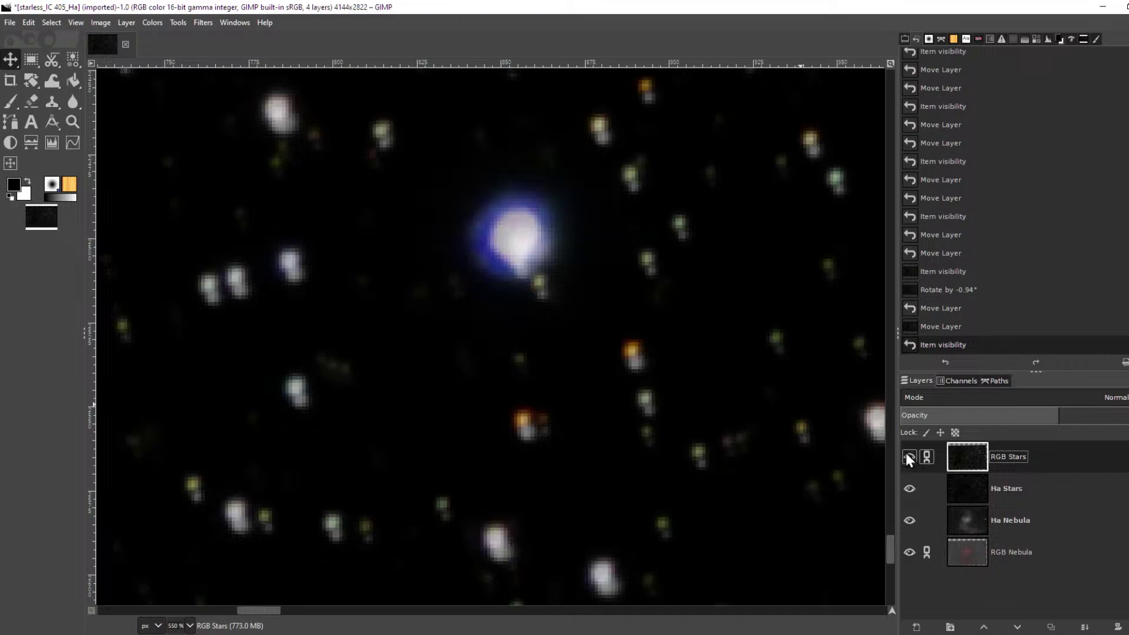
pyautogui.moveTo(618, 284); pyautogui.dragTo(621, 297)
# Check the offset among the stars right of the image's upper centre and nudge the RGB Stars layer upward to align them
pyautogui.keyDown('ctrl'); pyautogui.scroll(-6, 681, 244); pyautogui.keyUp('ctrl')
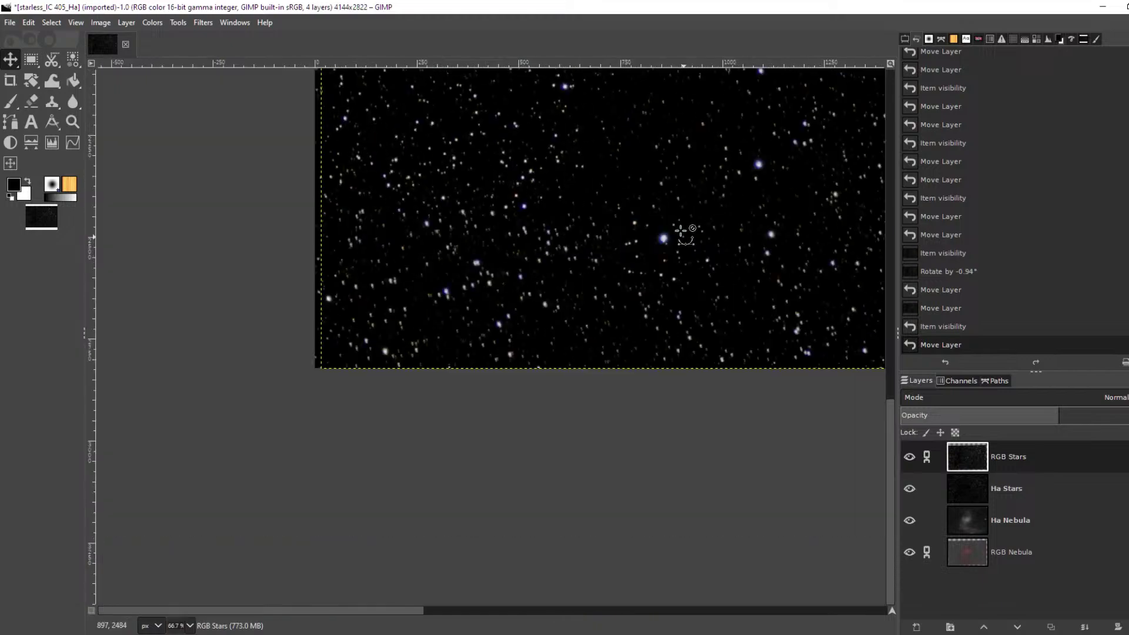
pyautogui.keyDown('ctrl'); pyautogui.scroll(-1, 684, 270); pyautogui.keyUp('ctrl')
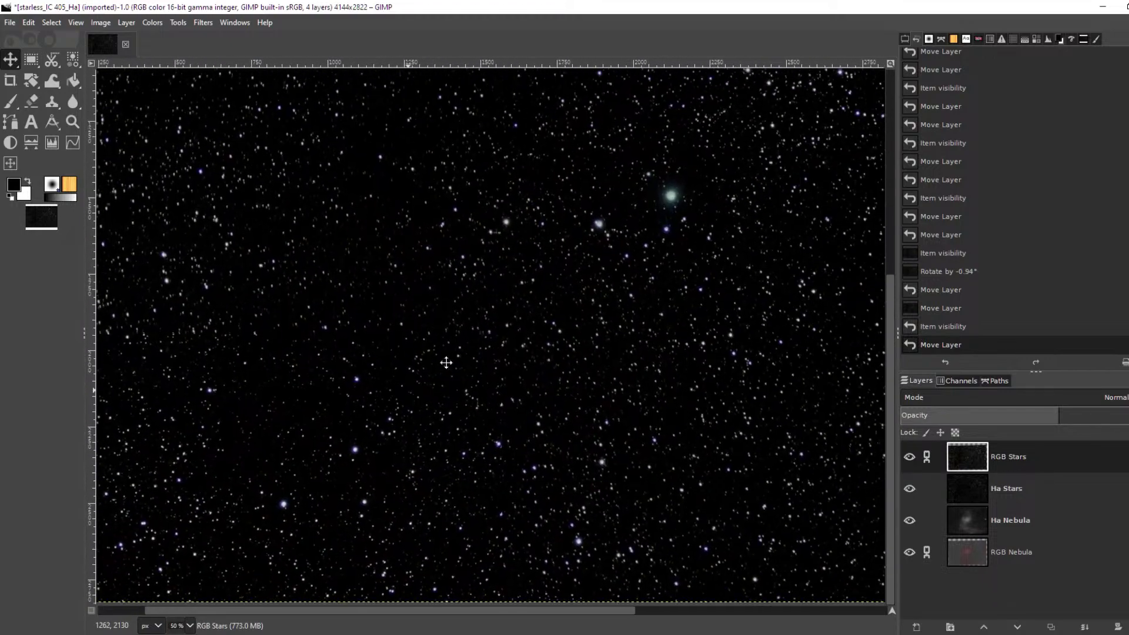
pyautogui.keyDown('ctrl'); pyautogui.scroll(2, 731, 164); pyautogui.keyUp('ctrl')
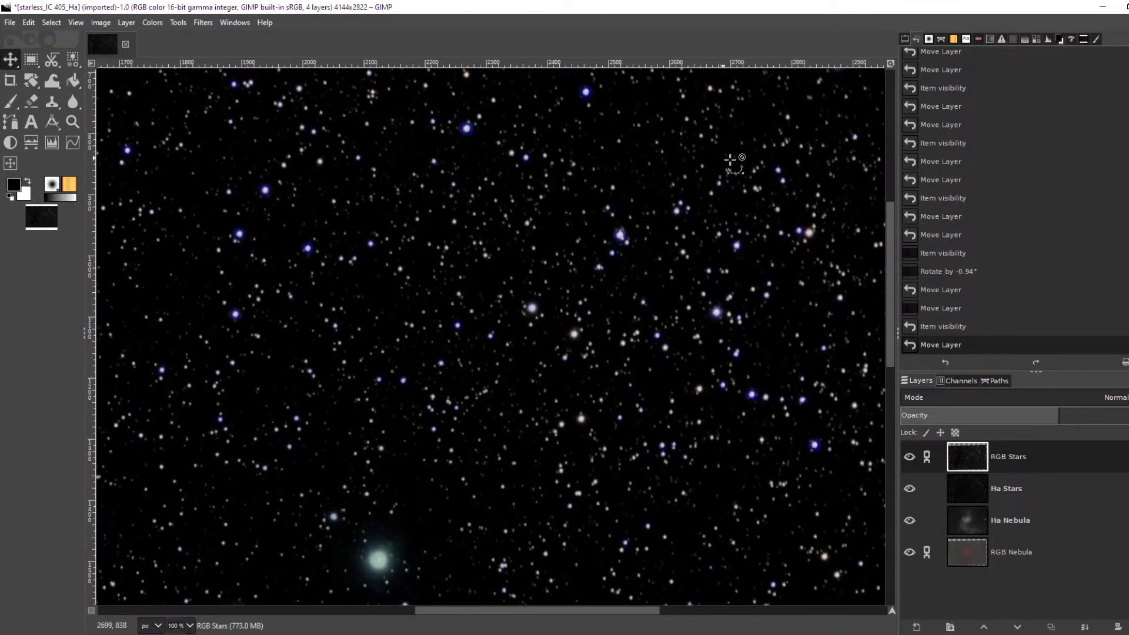
pyautogui.keyDown('ctrl'); pyautogui.scroll(4, 732, 167); pyautogui.keyUp('ctrl')
pyautogui.keyDown('ctrl'); pyautogui.scroll(4, 714, 202); pyautogui.keyUp('ctrl')
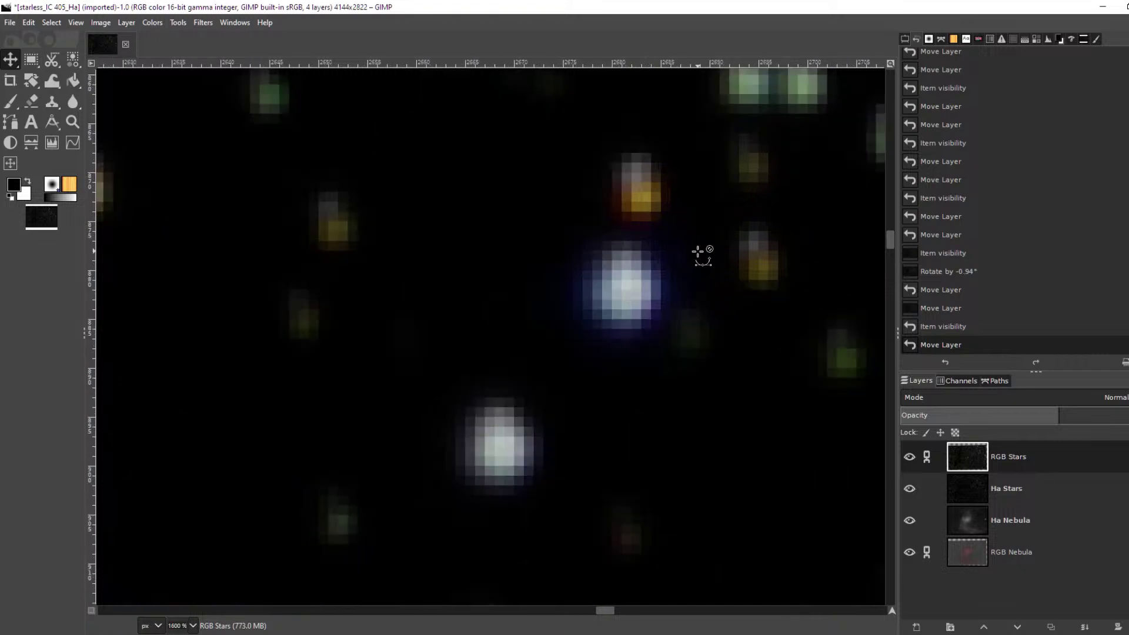
pyautogui.keyDown('ctrl'); pyautogui.scroll(-1, 762, 305); pyautogui.keyUp('ctrl')
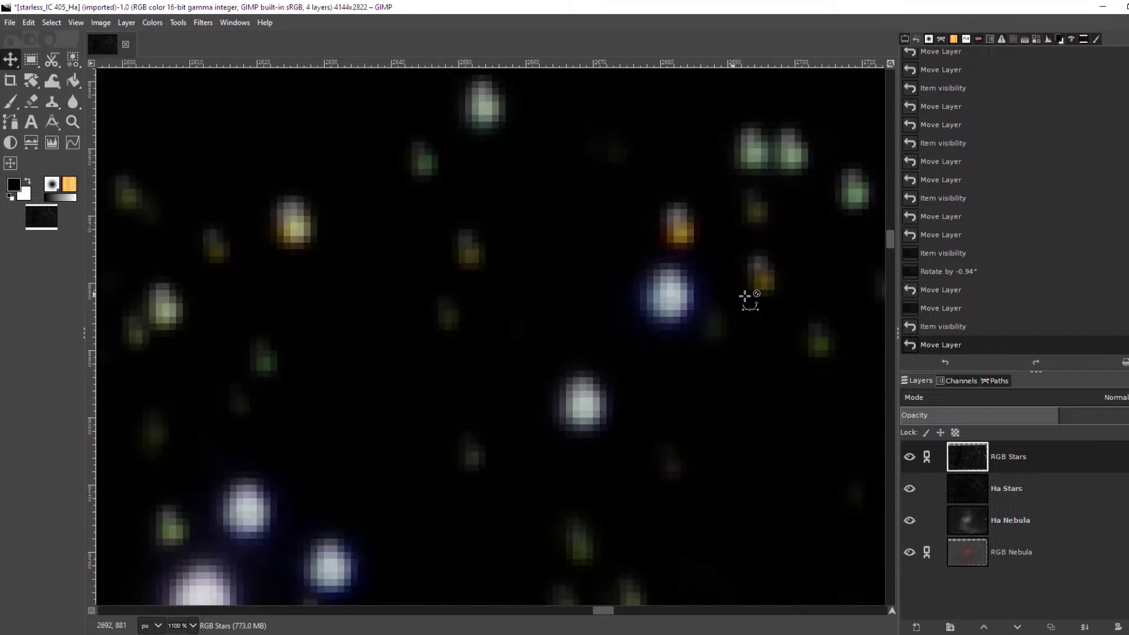
pyautogui.click(909, 458)
pyautogui.click(909, 458)
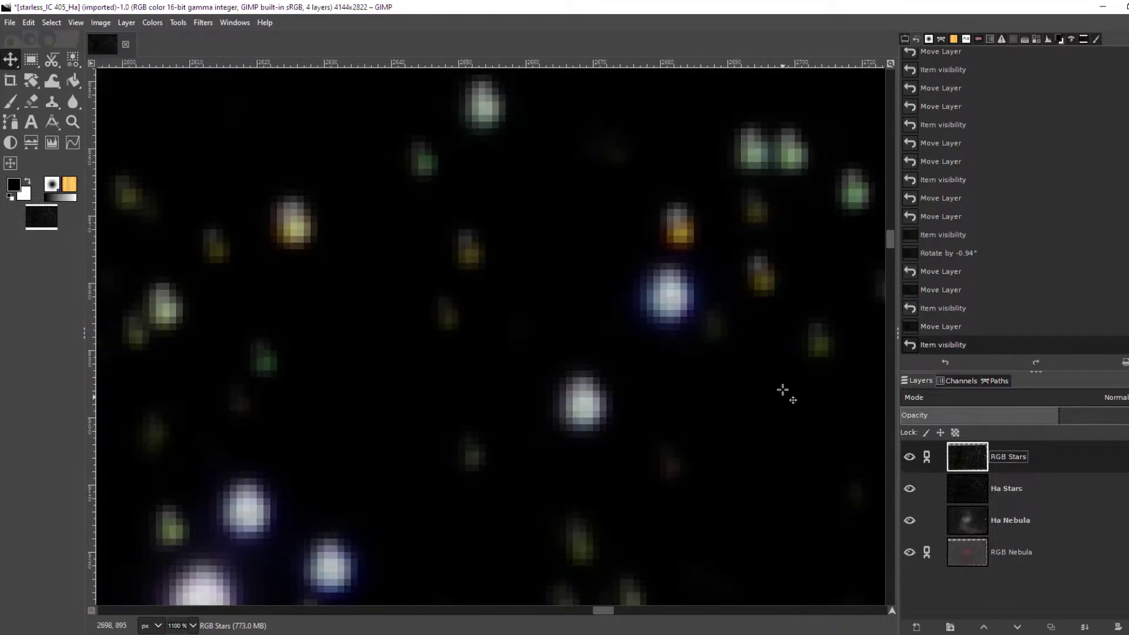
pyautogui.press('Left')
pyautogui.press('Right')
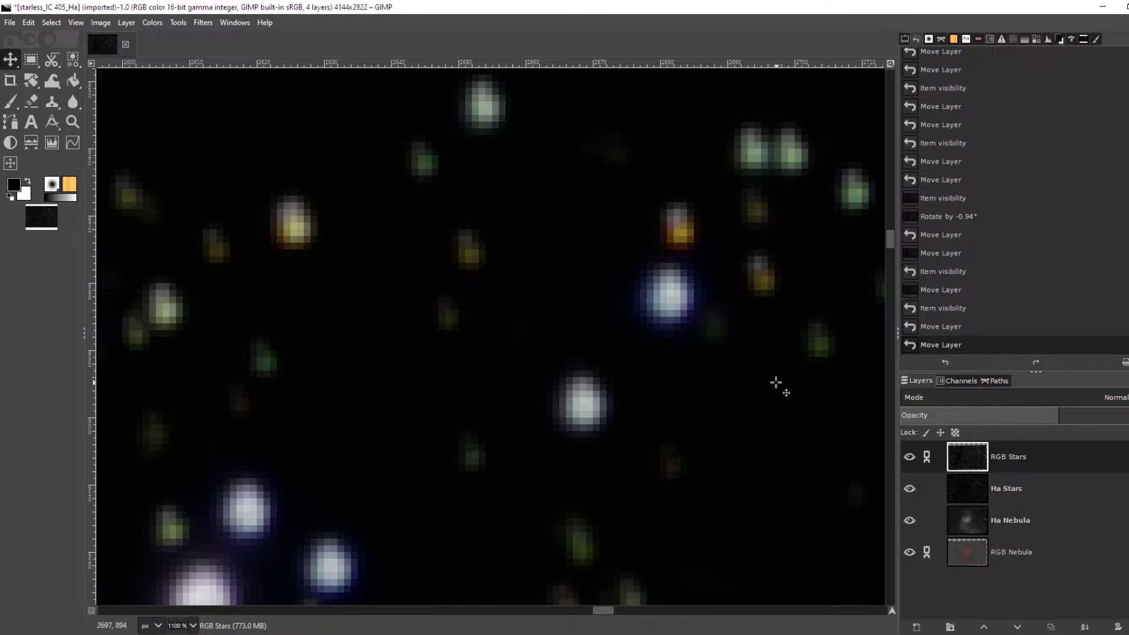
pyautogui.press('Up')
# Check the star alignment near the middle of the image by hiding and showing the RGB Stars layer
pyautogui.keyDown('ctrl'); pyautogui.scroll(-5, 777, 383); pyautogui.keyUp('ctrl')
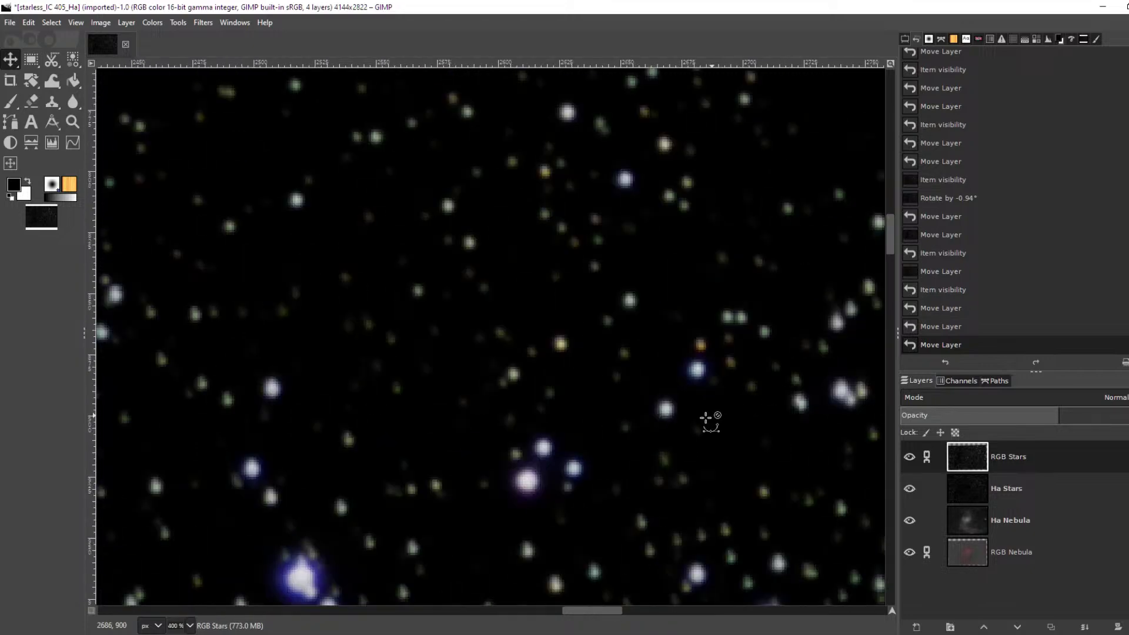
pyautogui.scroll(-10, 640, 373)
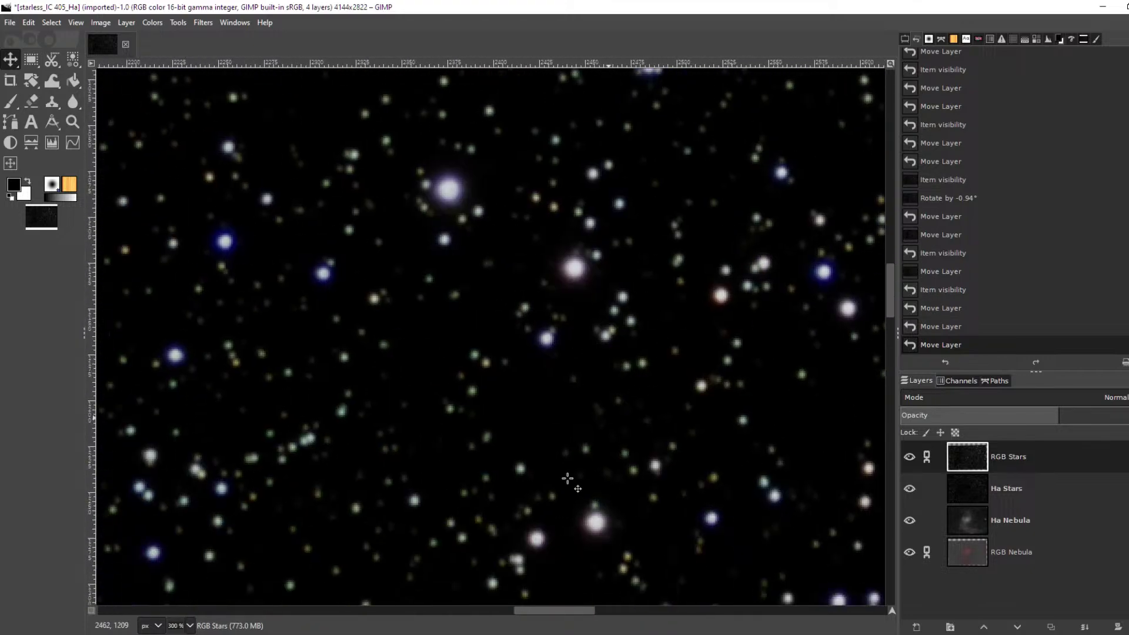
pyautogui.hscroll(-4, 640, 412)
pyautogui.scroll(-4, 640, 488)
pyautogui.hscroll(-1, 640, 489)
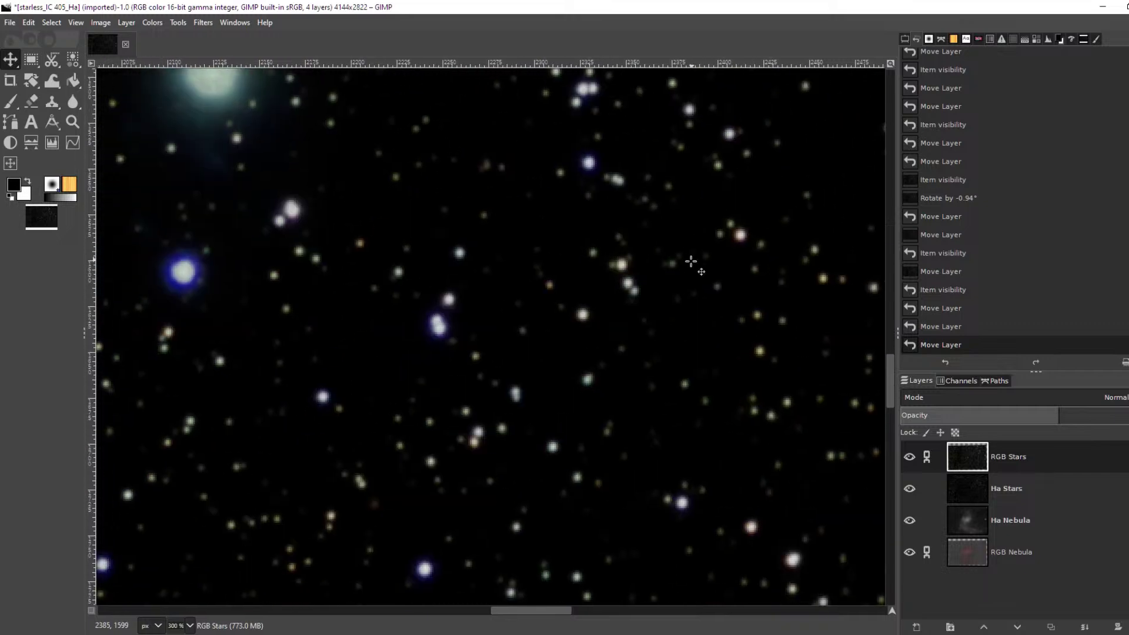
pyautogui.click(910, 457)
pyautogui.click(909, 456)
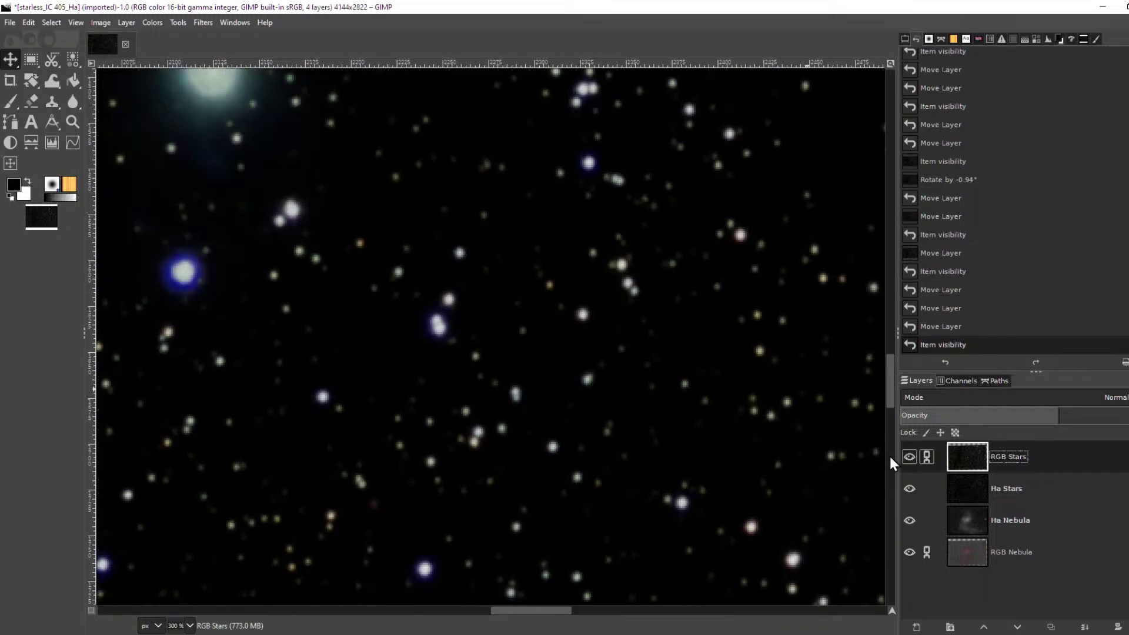
# Examine the star overlap in the lower-middle part of the image, switching RGB Stars visibility off and on
pyautogui.hscroll(-8, 693, 184)
pyautogui.scroll(-4, 429, 474)
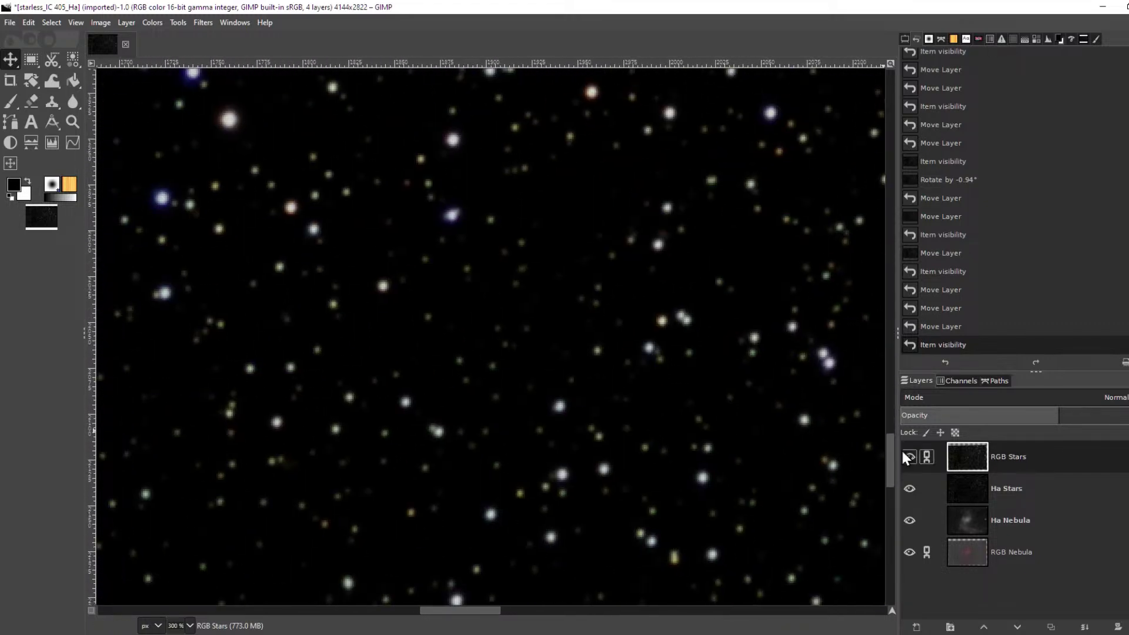
pyautogui.click(909, 456)
pyautogui.click(909, 457)
pyautogui.hscroll(-10, 600, 475)
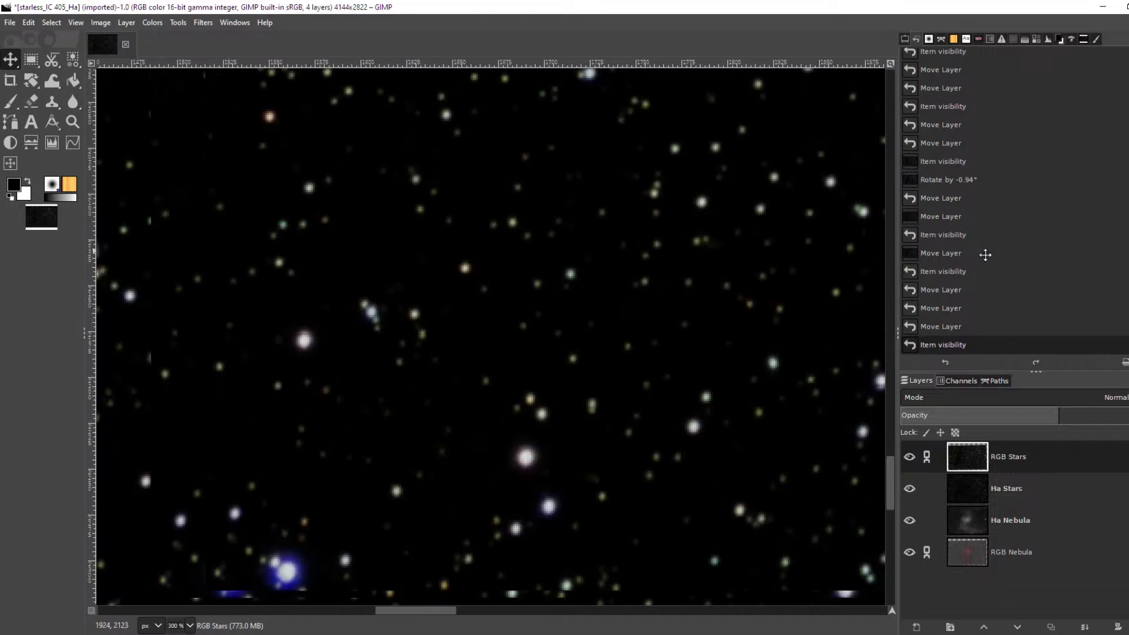
pyautogui.click(910, 456)
pyautogui.click(910, 456)
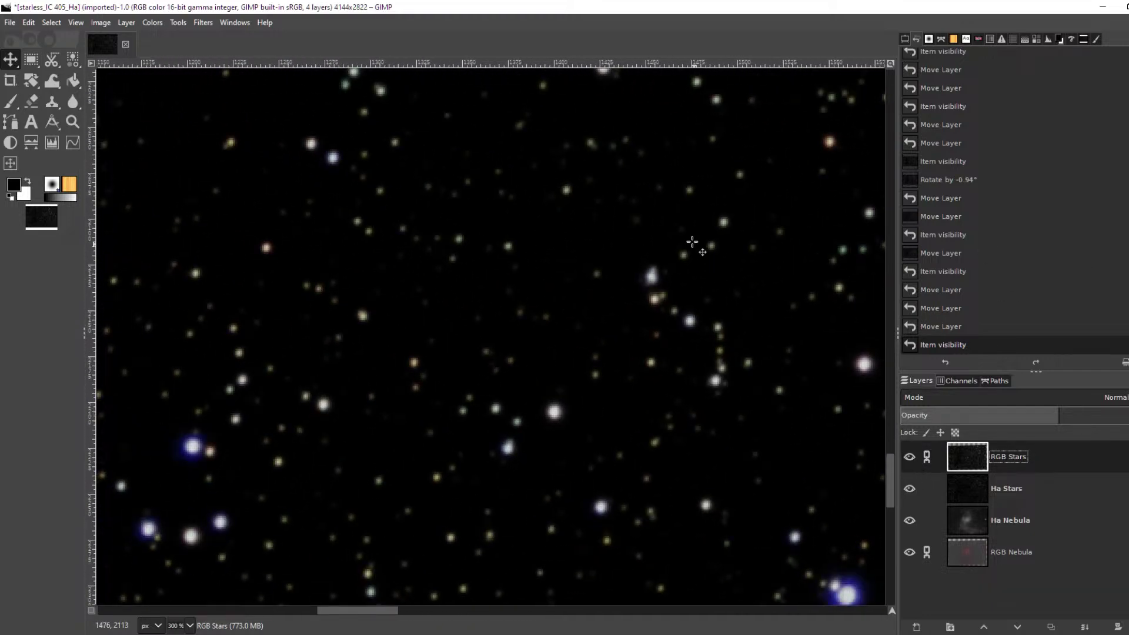
# Inspect the star alignment in the left-centre part of the image by toggling the RGB Stars layer
pyautogui.scroll(5, 693, 245)
pyautogui.scroll(8, 660, 280)
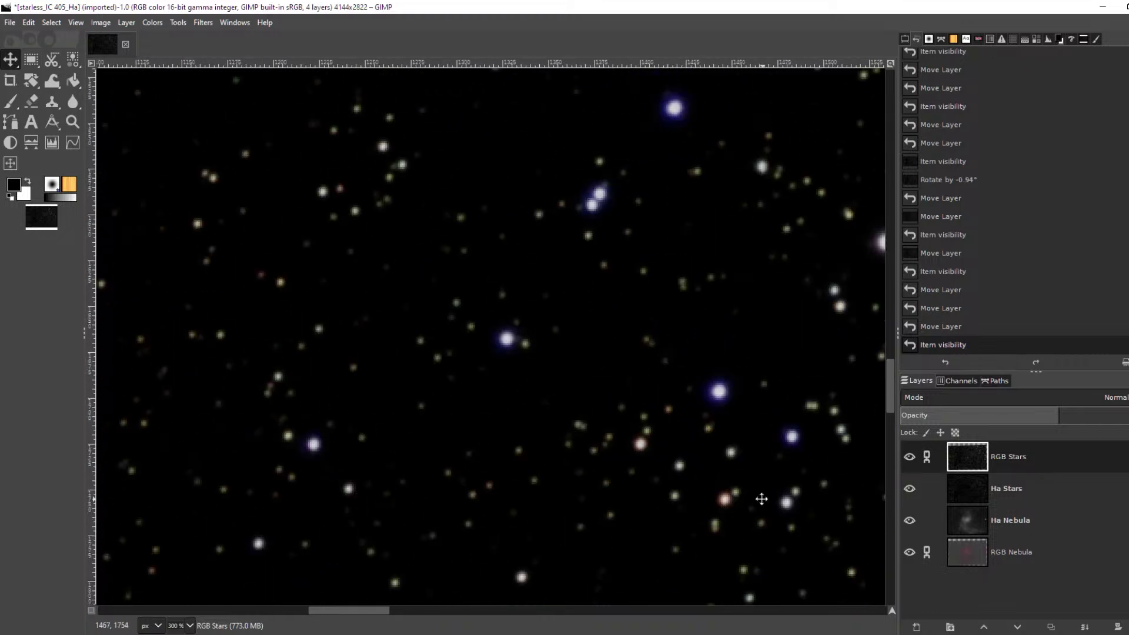
pyautogui.hscroll(-5, 660, 280)
pyautogui.scroll(8, 706, 347)
pyautogui.hscroll(-5, 706, 347)
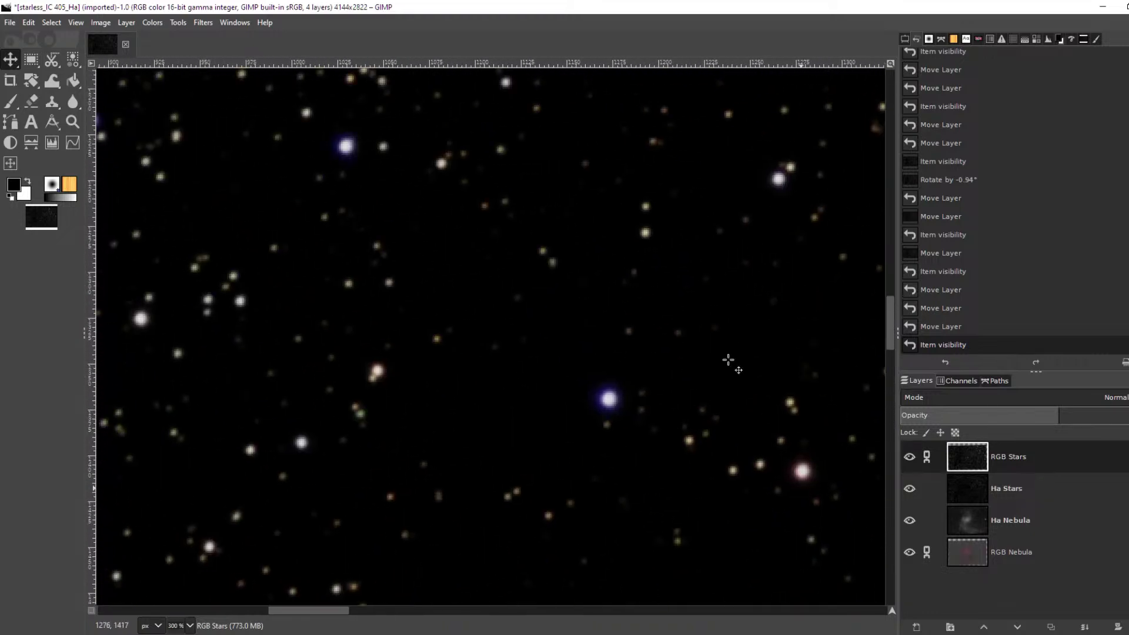
pyautogui.click(908, 456)
pyautogui.click(909, 456)
# Check the star alignment in the upper-left-centre part of the image by hiding and showing the RGB Stars layer
pyautogui.hscroll(-5, 658, 333)
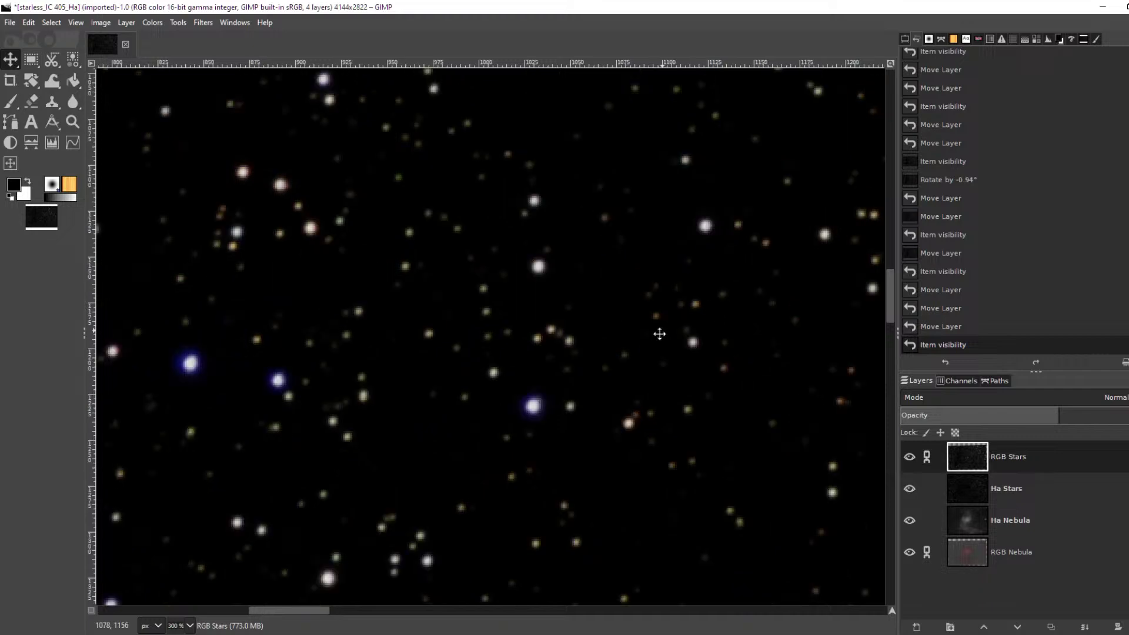
pyautogui.scroll(-2, 675, 396)
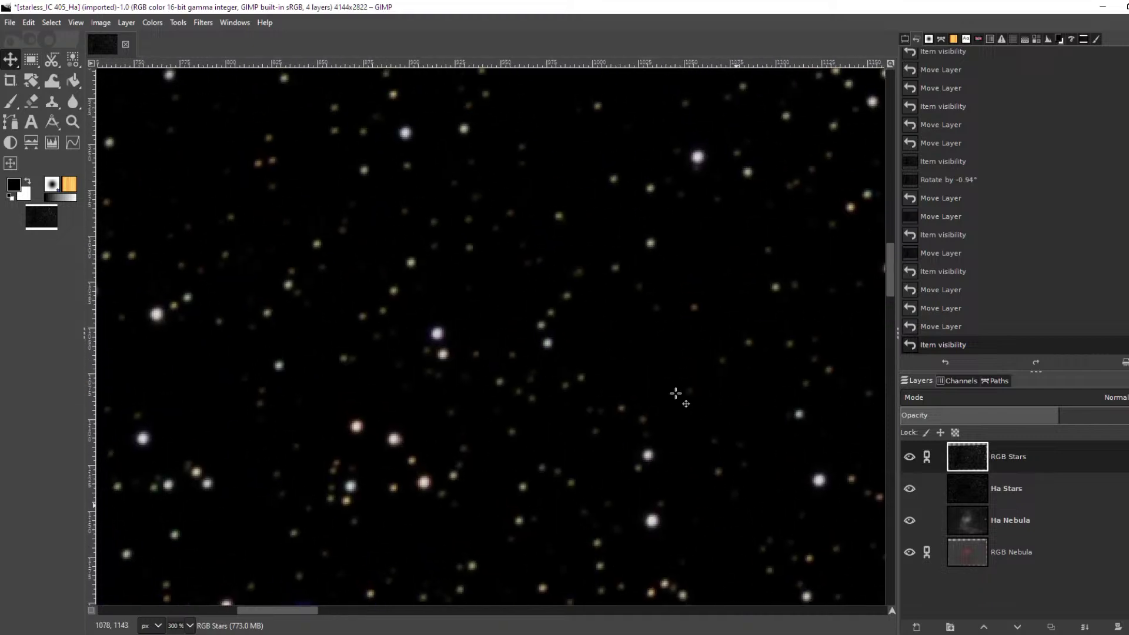
pyautogui.click(911, 457)
pyautogui.click(912, 457)
pyautogui.click(912, 457)
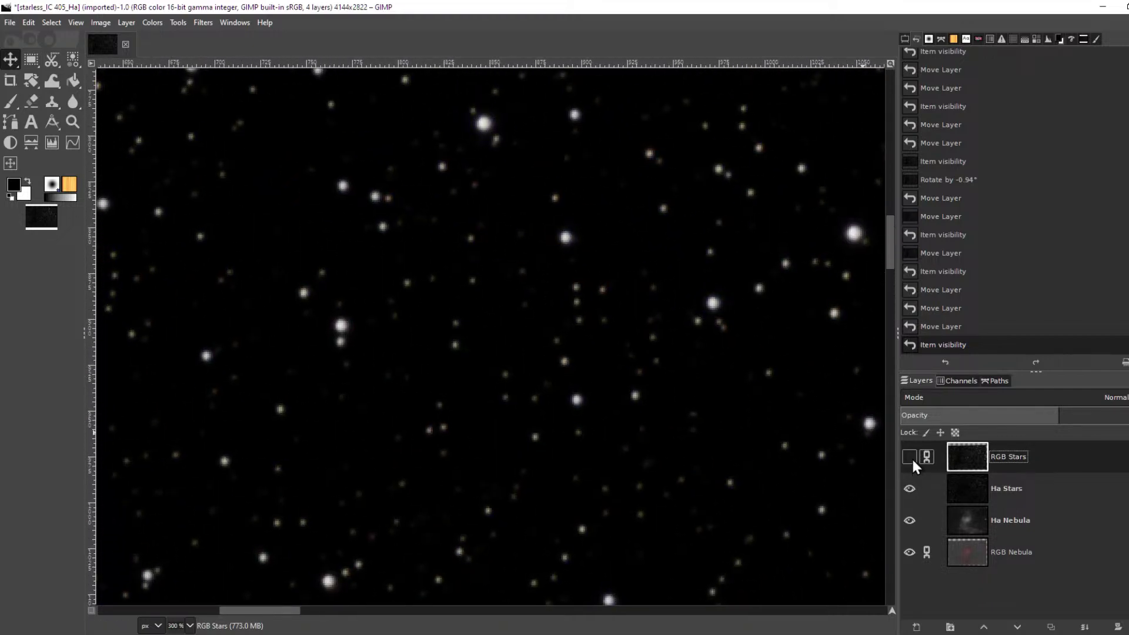
pyautogui.click(912, 457)
# Compare the star overlap near the image's upper-left corner with RGB Stars off and on, and inspect the stars toward the centre
pyautogui.hscroll(-7, 691, 330)
pyautogui.scroll(3, 691, 330)
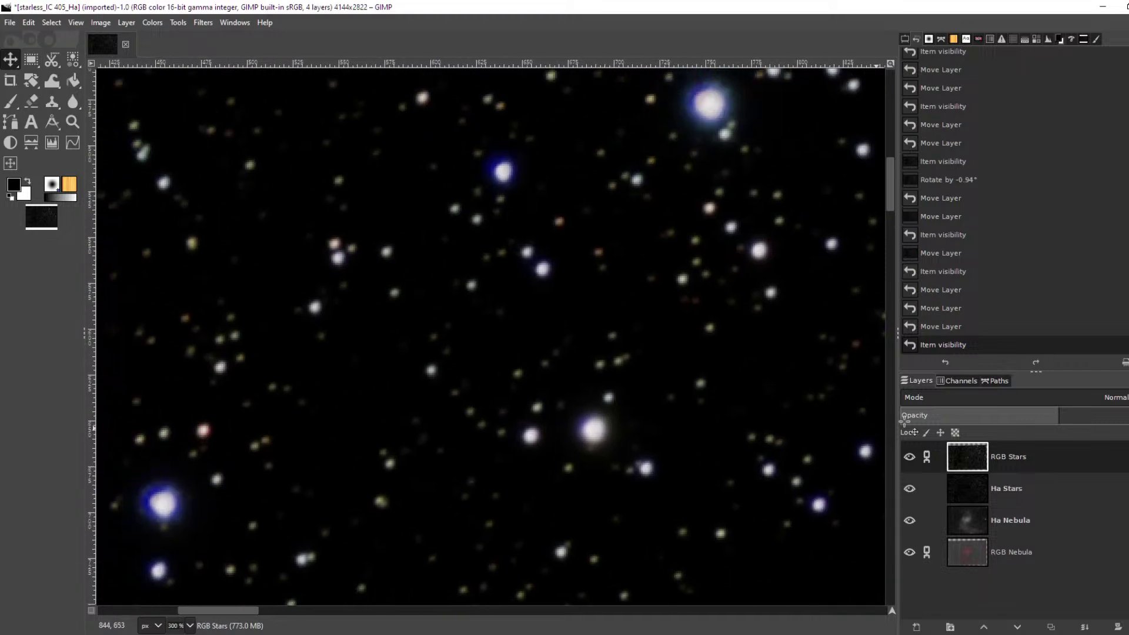
pyautogui.click(911, 457)
pyautogui.click(912, 456)
pyautogui.click(912, 456)
pyautogui.scroll(-10, 712, 329)
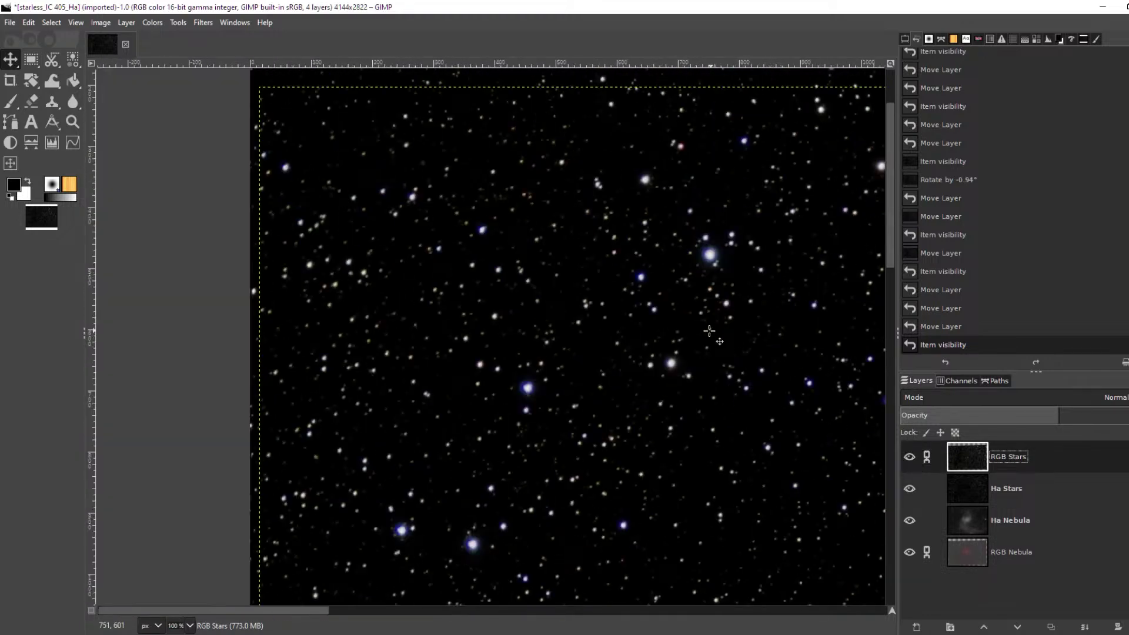
pyautogui.scroll(6, 757, 277)
pyautogui.scroll(2, 645, 294)
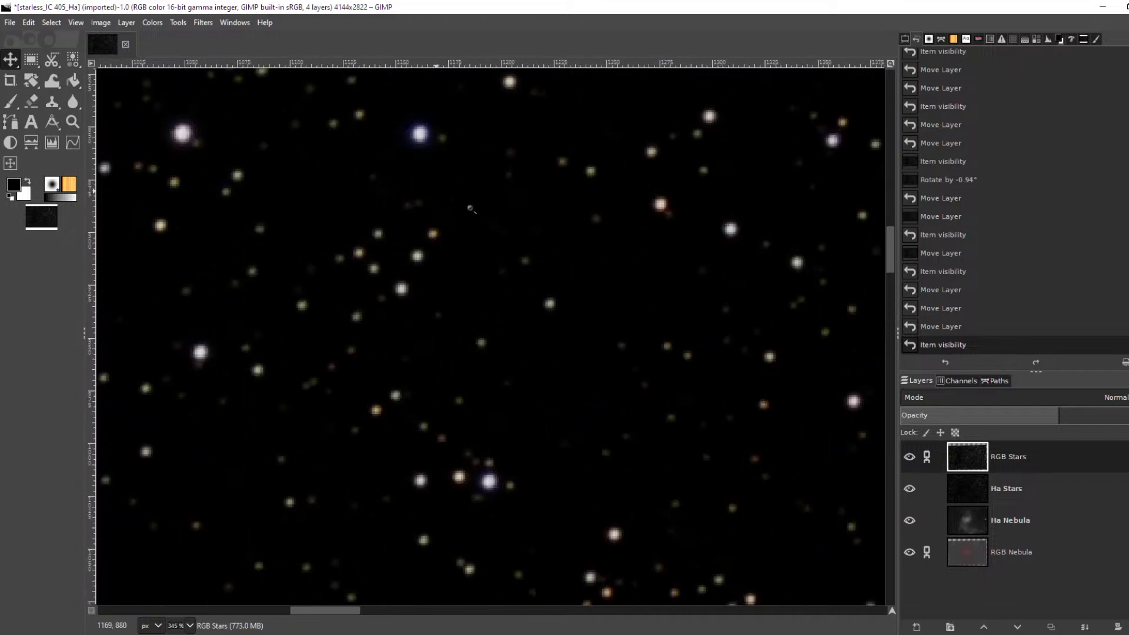
pyautogui.hscroll(5, 644, 323)
pyautogui.scroll(-2, 644, 323)
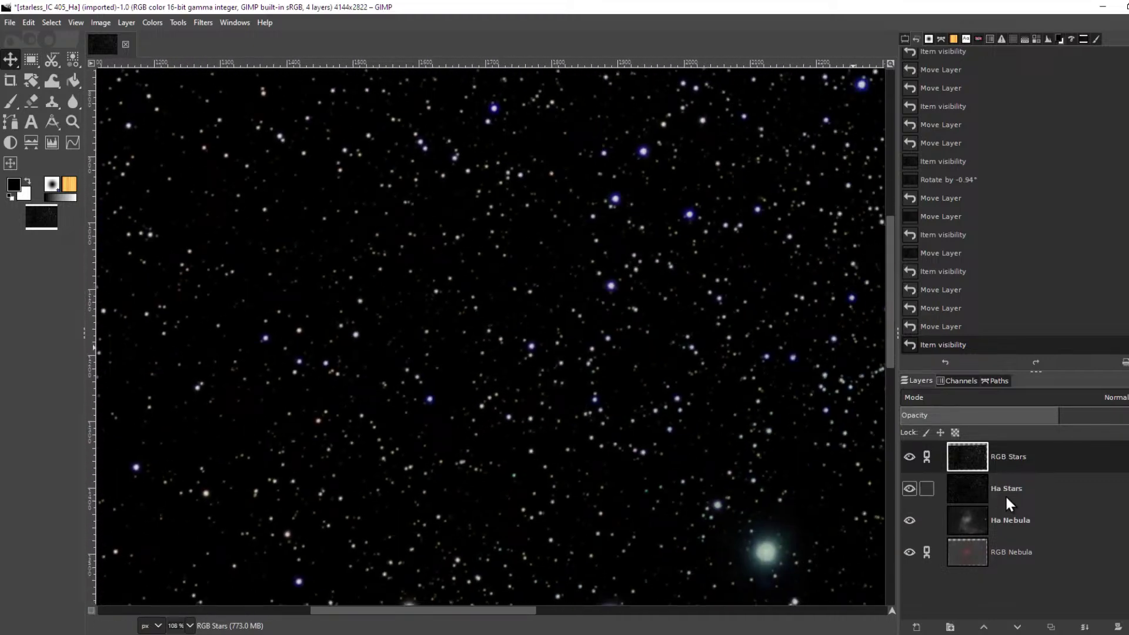
# Raise the RGB Nebula layer two levels so it sits above Ha Stars and directly below RGB Stars
pyautogui.click(1020, 557)
pyautogui.click(983, 627)
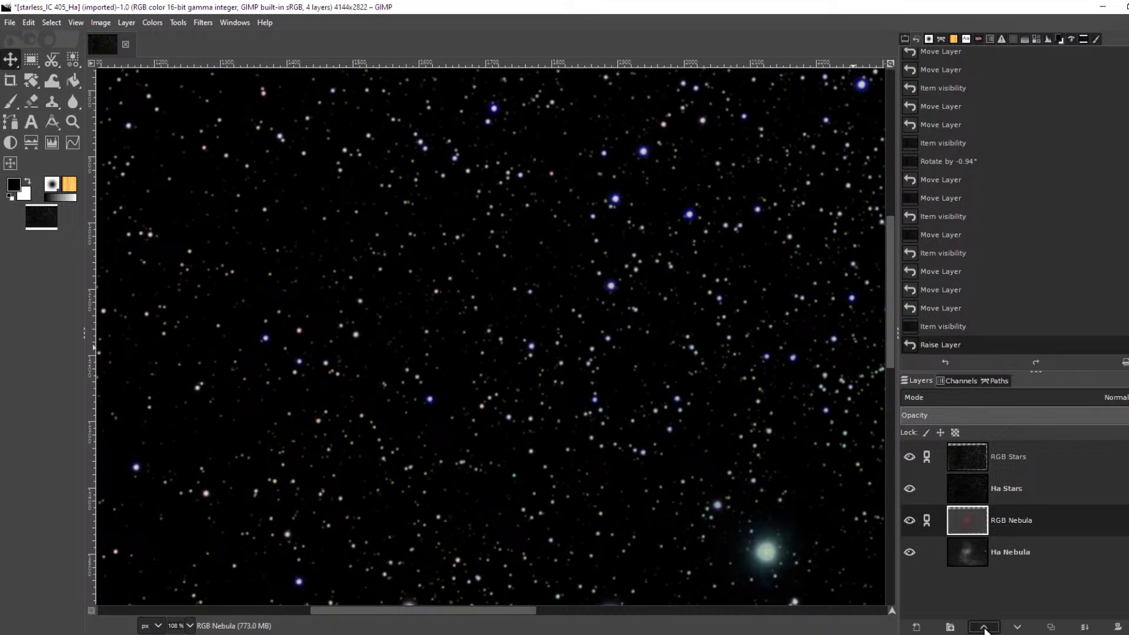
pyautogui.click(984, 627)
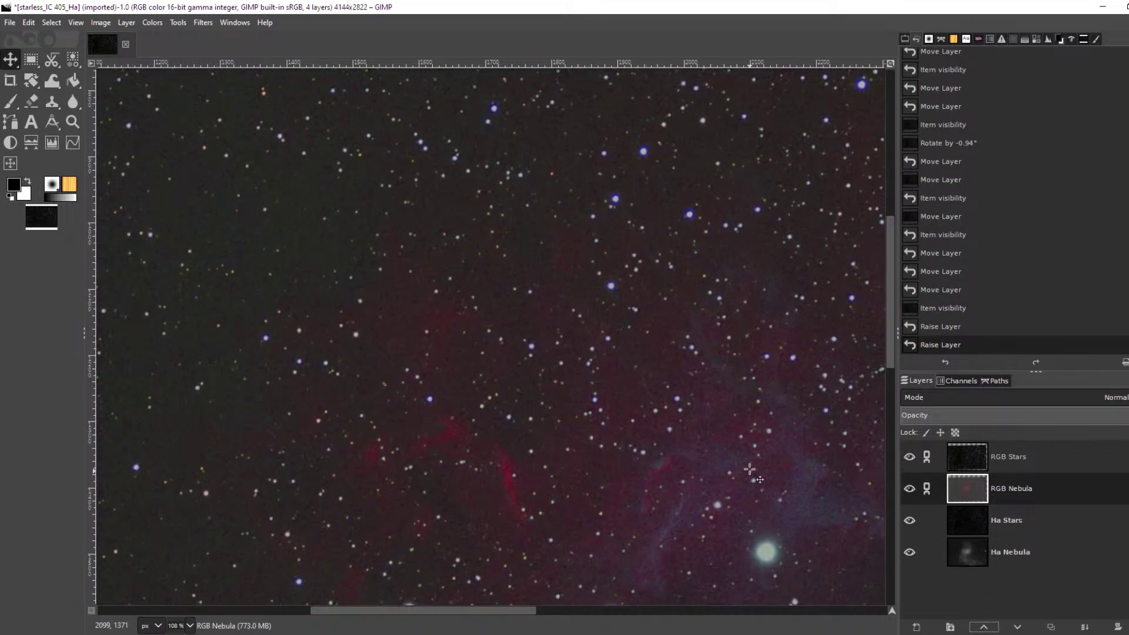
# Examine the nebula around the bright central star over RGB Nebula, switching RGB Stars visibility off and on
pyautogui.scroll(-3, 750, 468)
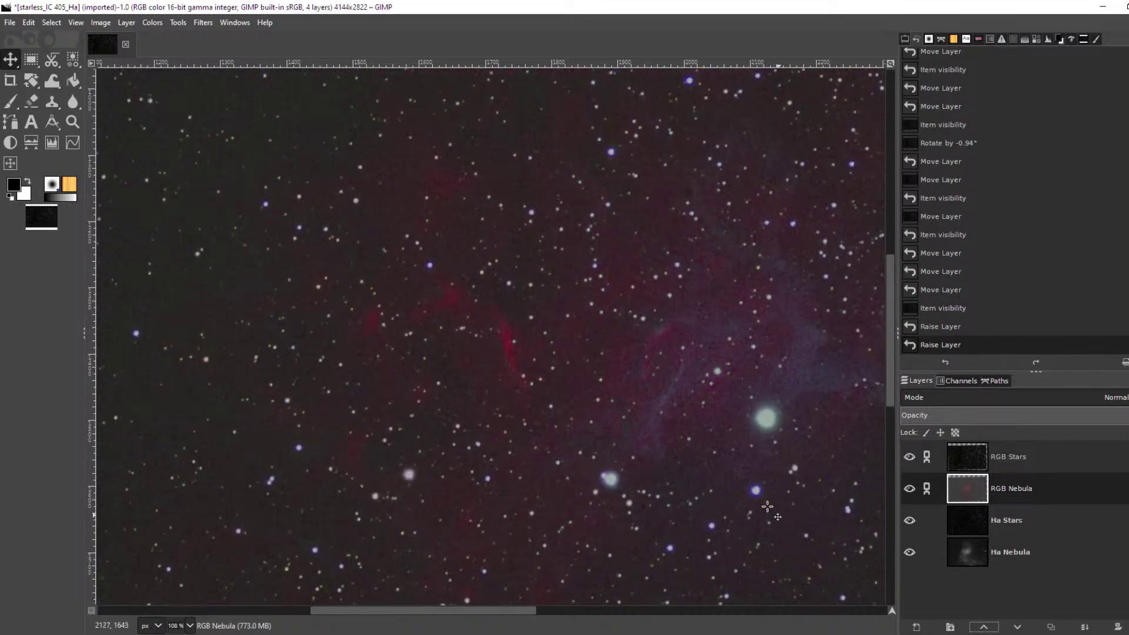
pyautogui.scroll(3, 768, 507)
pyautogui.click(910, 458)
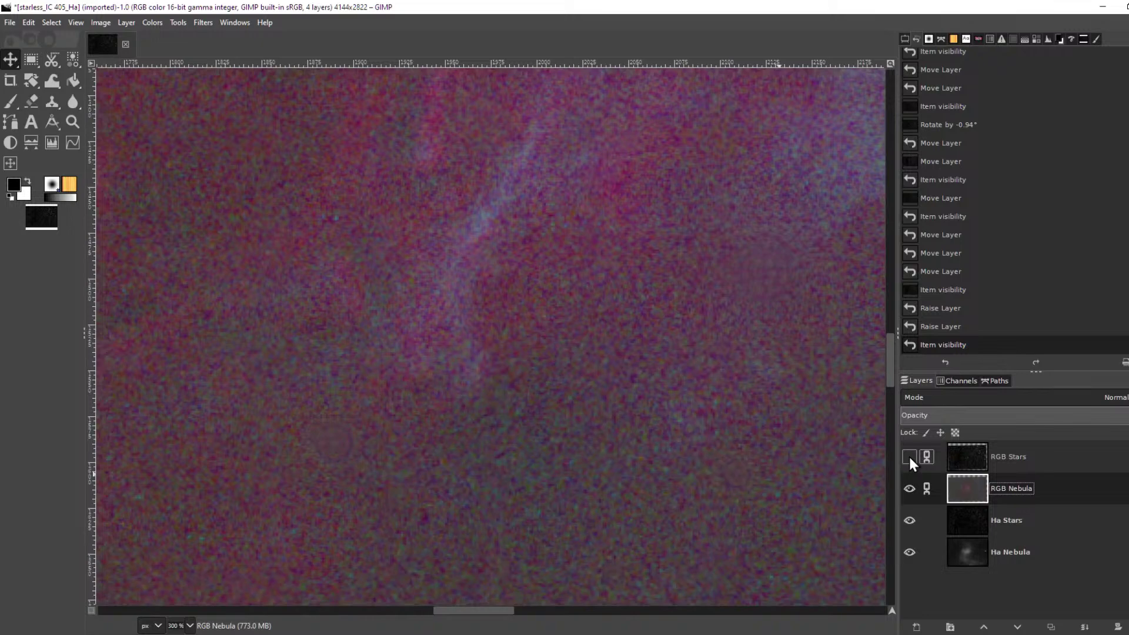
pyautogui.click(910, 457)
pyautogui.click(909, 457)
pyautogui.click(909, 457)
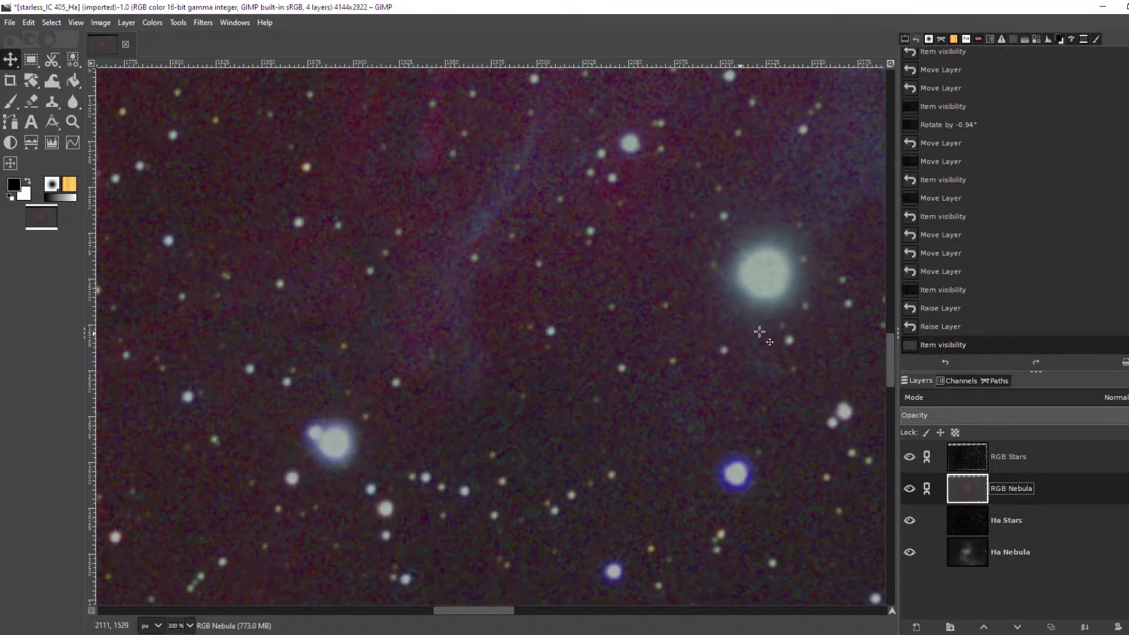
pyautogui.scroll(-4, 760, 333)
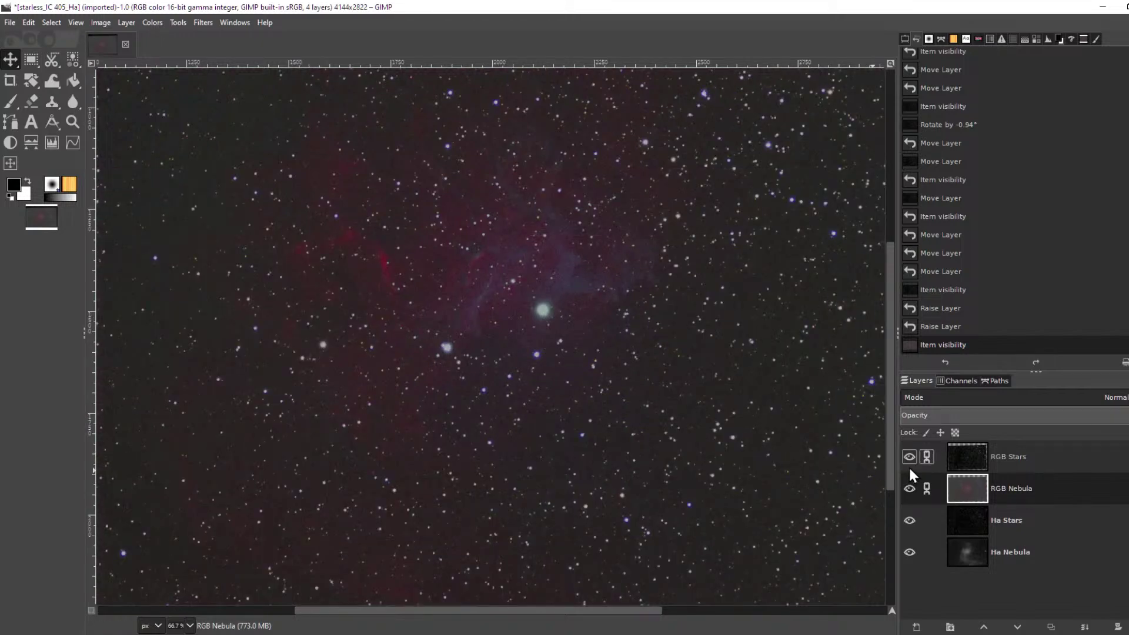
# Raise the RGB Stars layer to full opacity with RGB Nebula hidden, and make RGB Nebula visible again
pyautogui.click(910, 492)
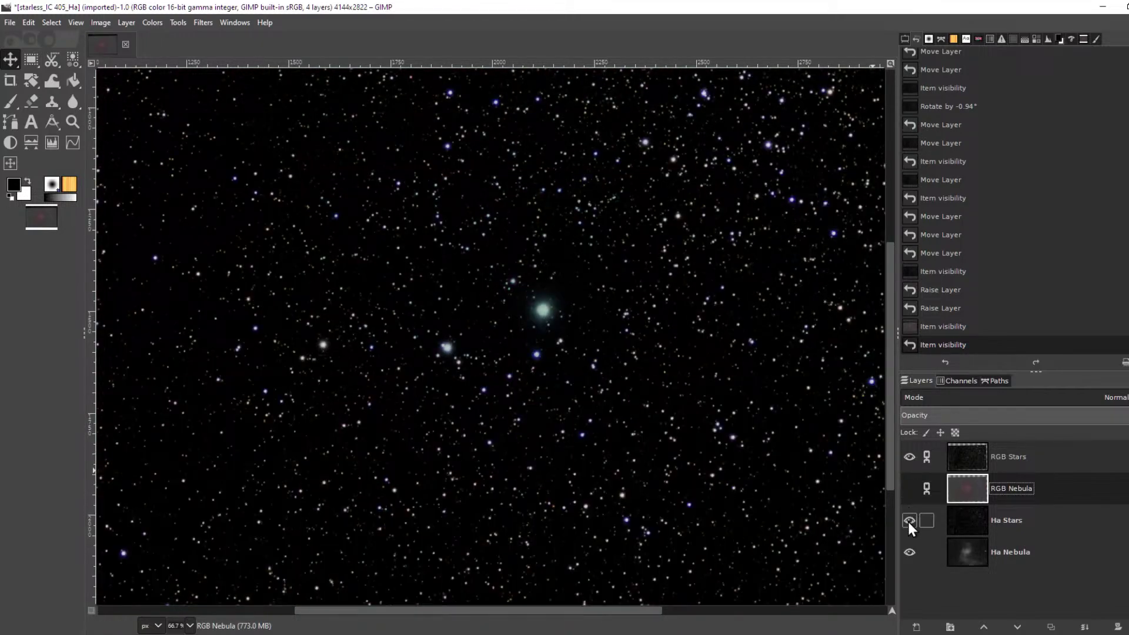
pyautogui.click(1019, 454)
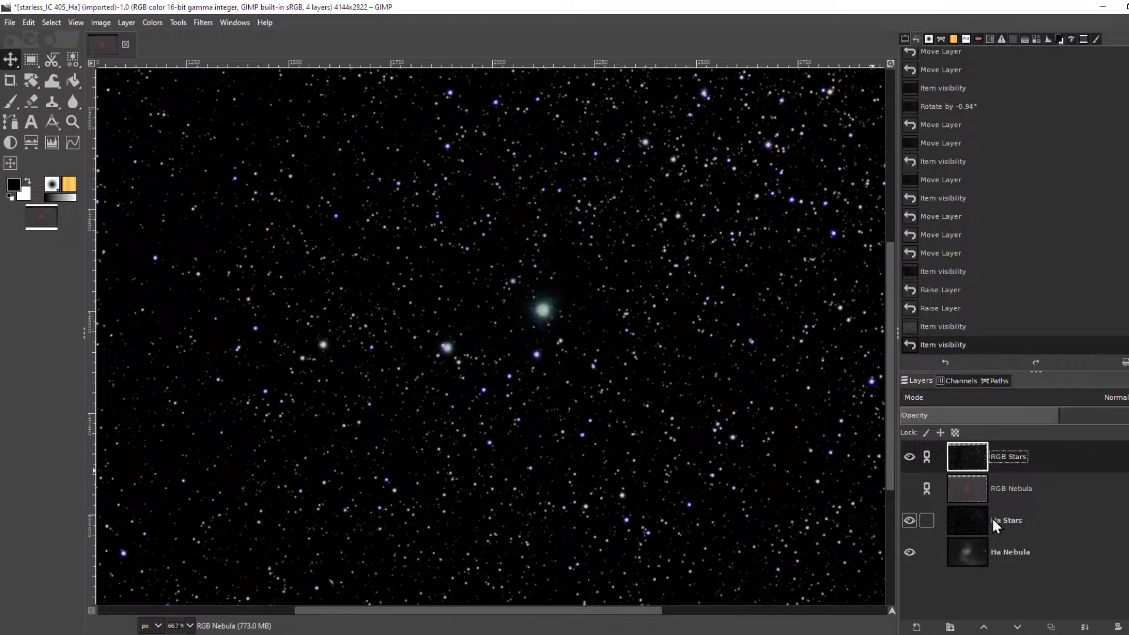
pyautogui.moveTo(1012, 415); pyautogui.dragTo(1128, 416)
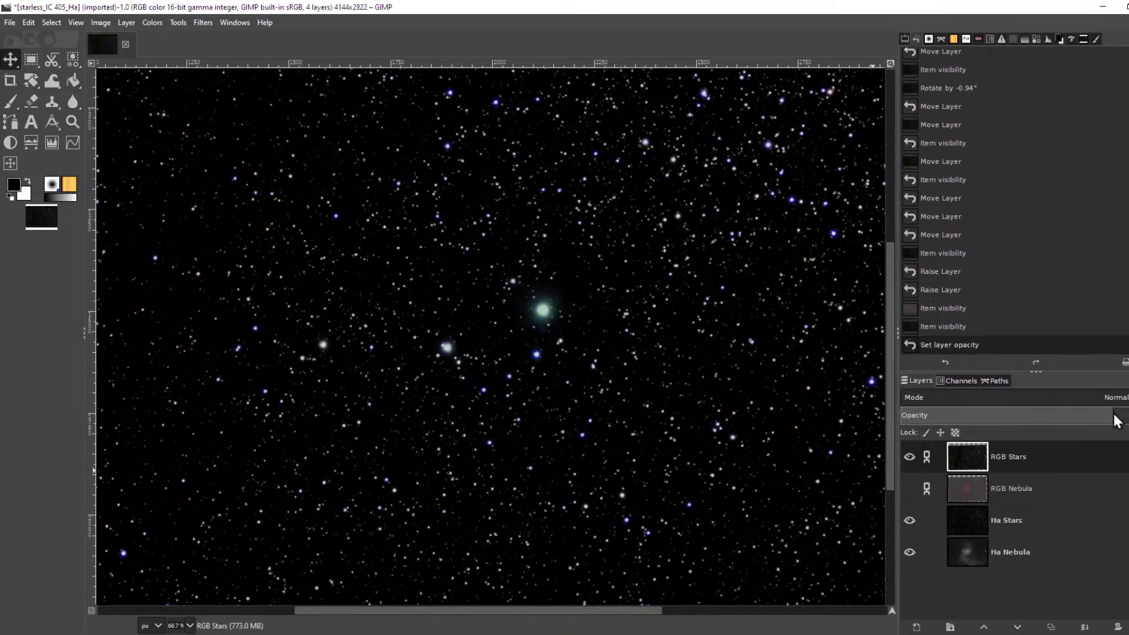
pyautogui.click(910, 456)
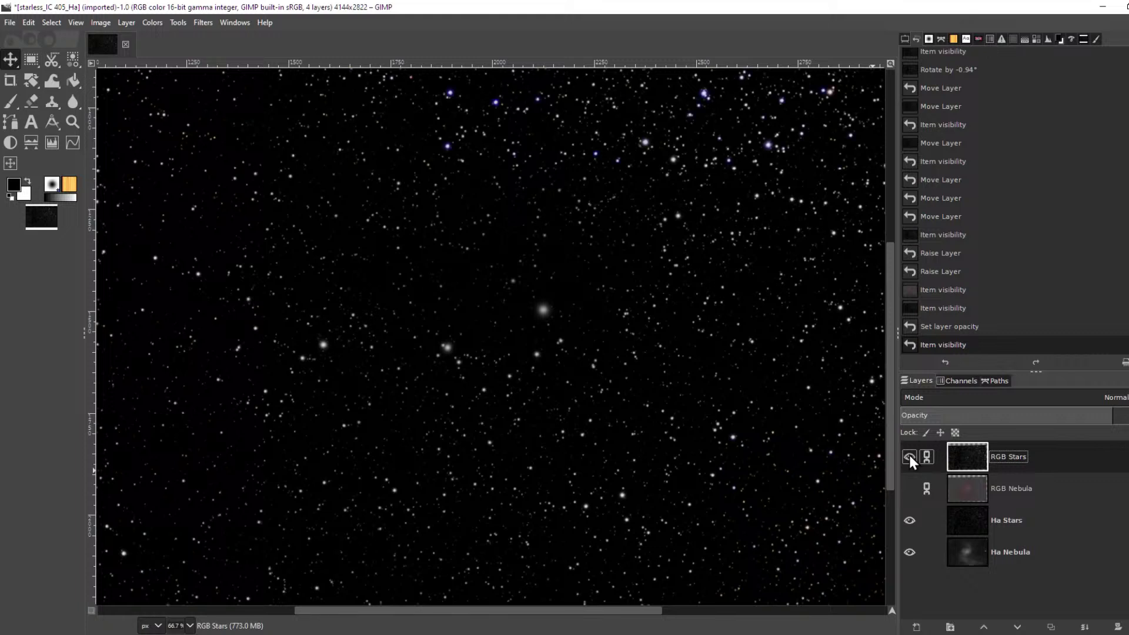
pyautogui.click(910, 456)
pyautogui.moveTo(1019, 415); pyautogui.dragTo(1128, 415)
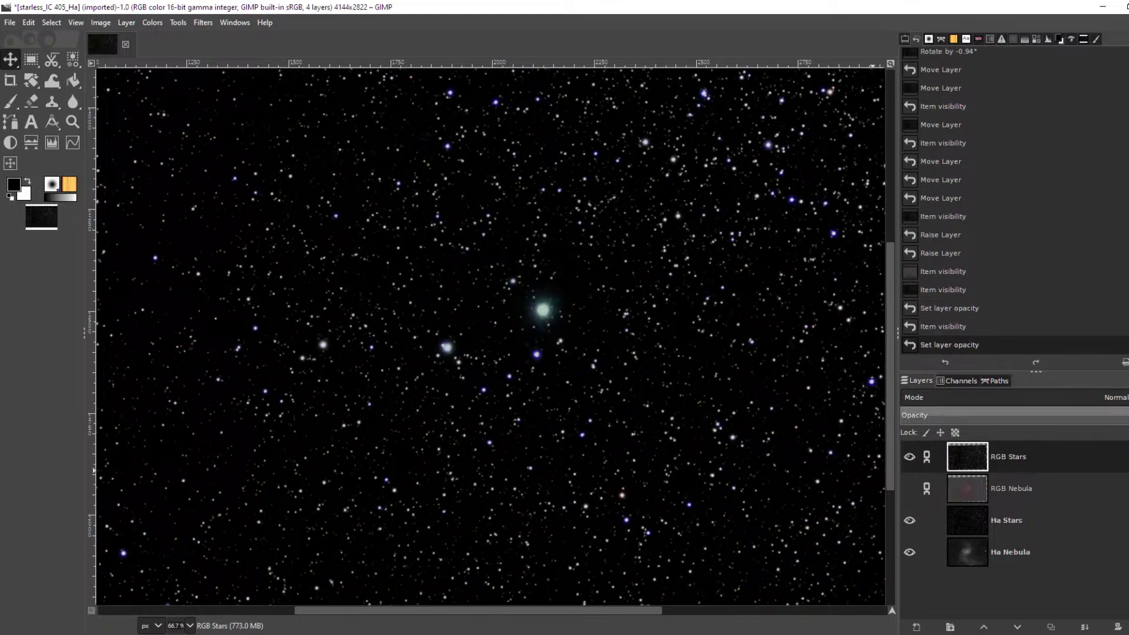
pyautogui.click(909, 488)
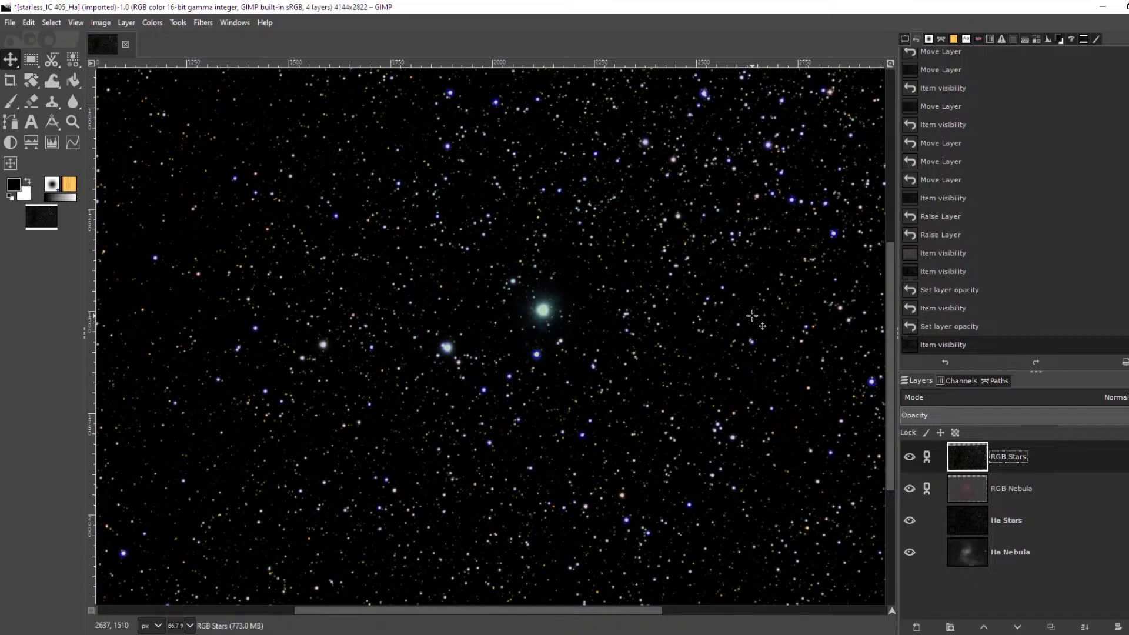
# View the whole image and check the extent of the RGB layers by hiding and showing RGB Stars and RGB Nebula
pyautogui.keyDown('ctrl'); pyautogui.scroll(-5, 775, 421); pyautogui.keyUp('ctrl')
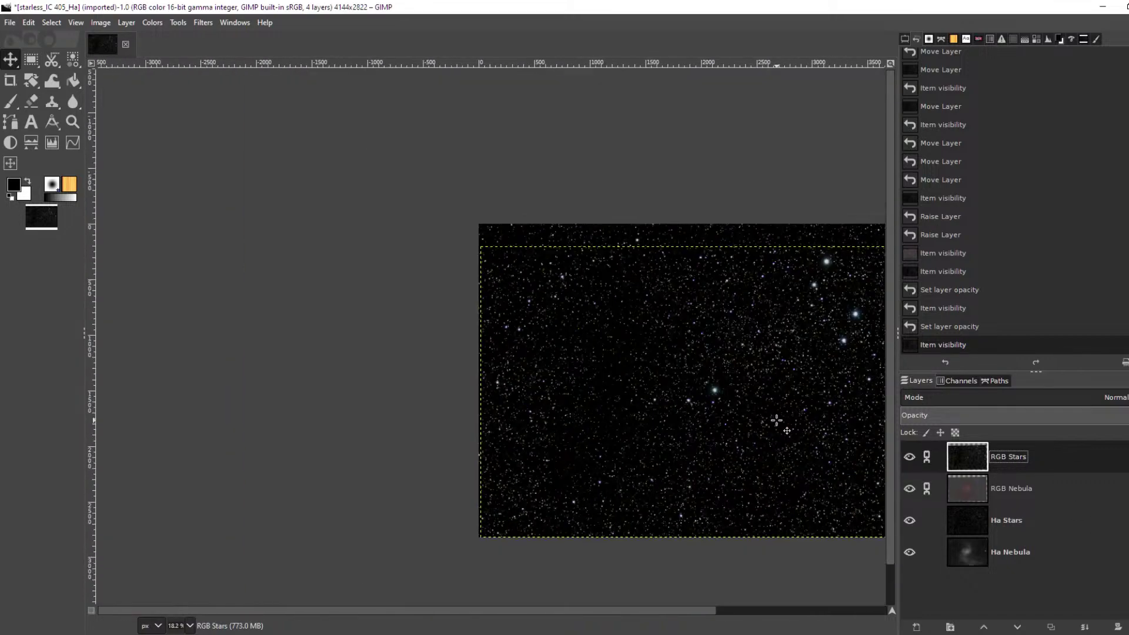
pyautogui.moveTo(794, 416); pyautogui.dragTo(691, 399)
pyautogui.scroll(2, 690, 398)
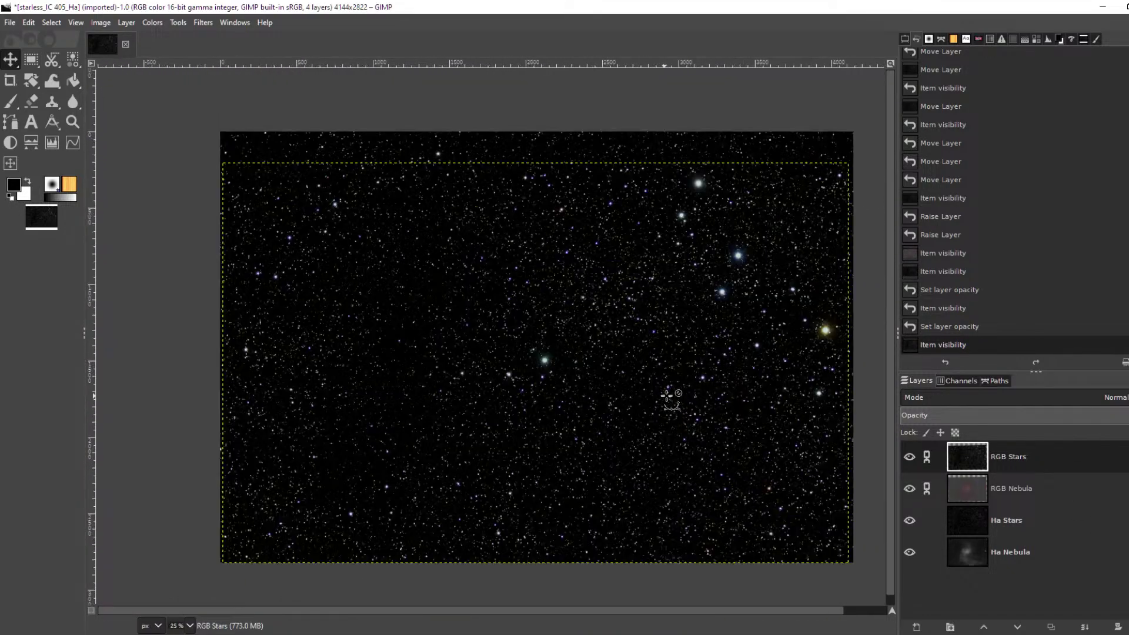
pyautogui.click(1011, 491)
pyautogui.click(909, 457)
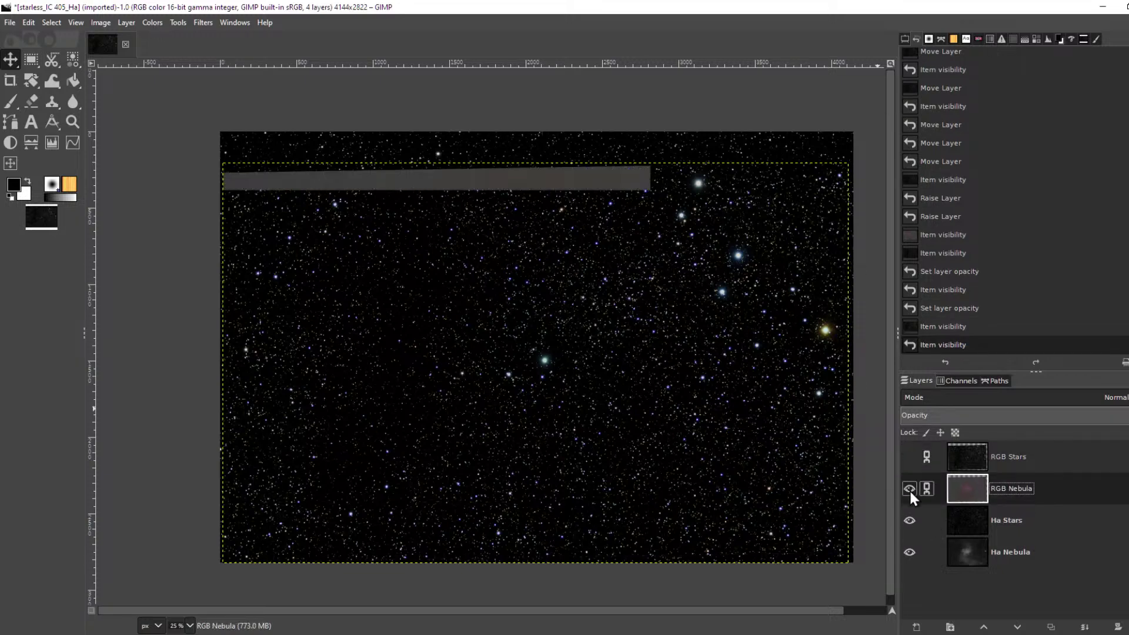
pyautogui.click(909, 489)
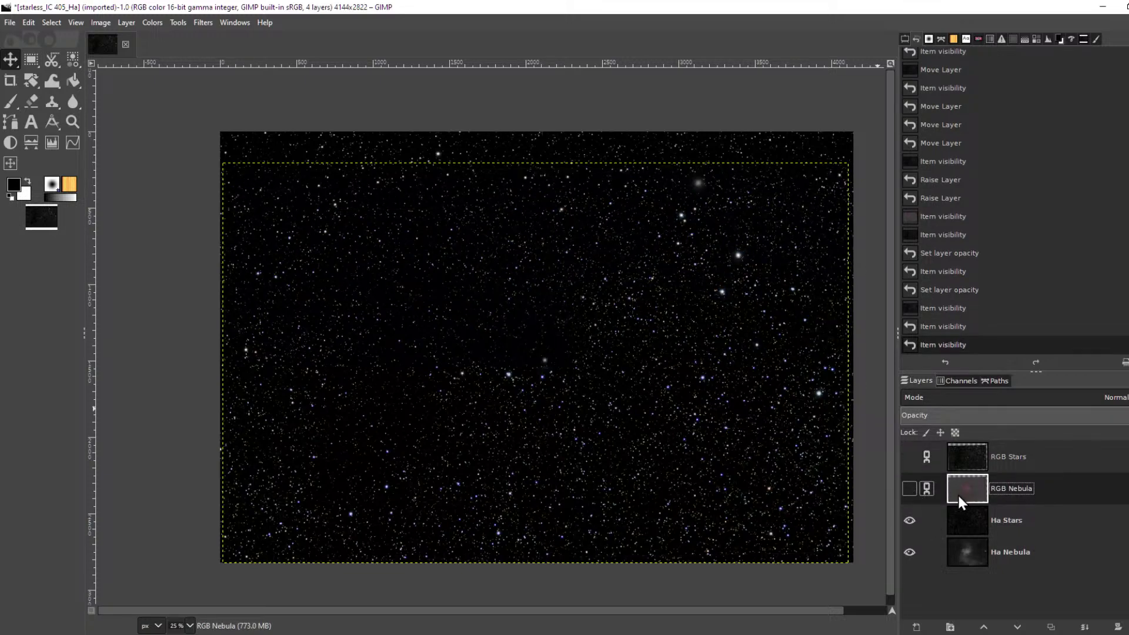
pyautogui.click(910, 457)
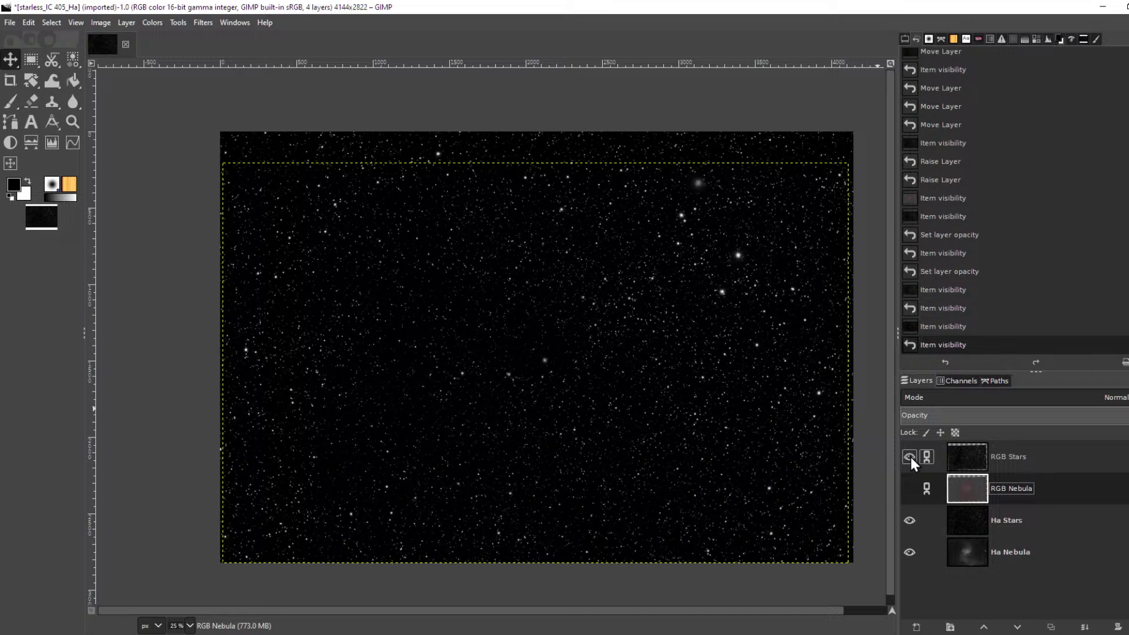
pyautogui.click(910, 488)
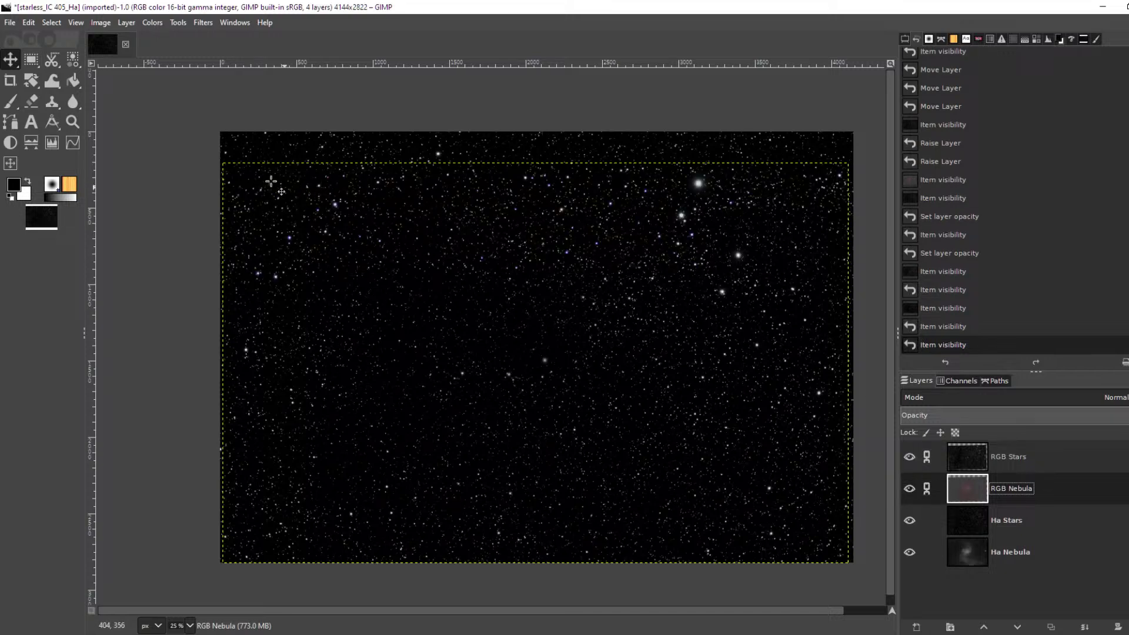
# Select a rectangle of about 4088 × 2592 px along the RGB layer boundary and crop the image to that selection
pyautogui.press('r')
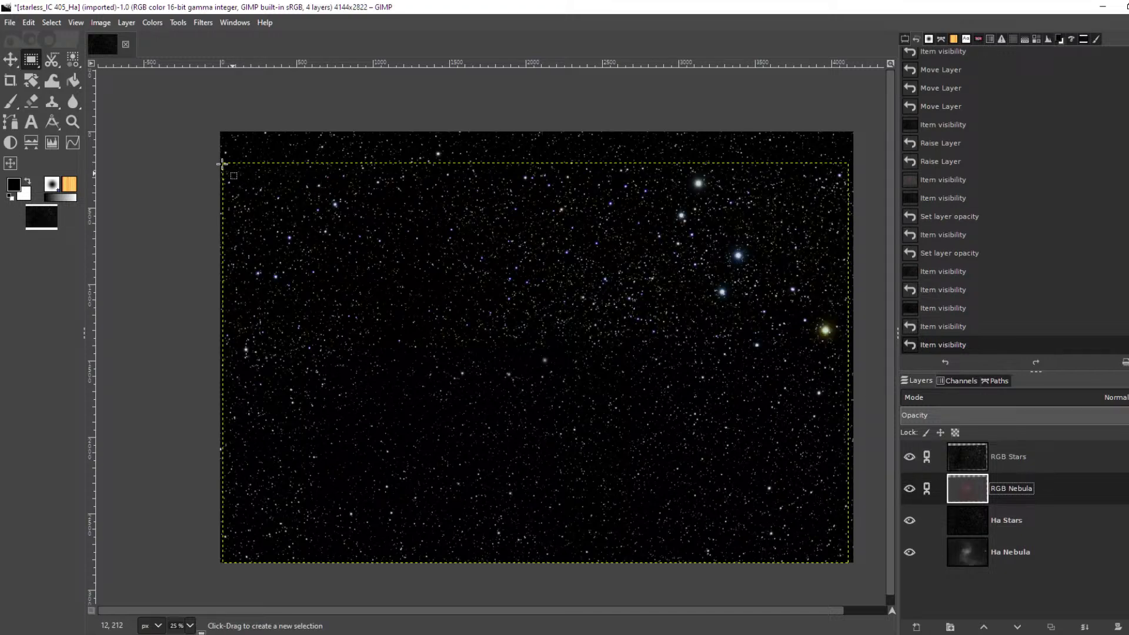
pyautogui.moveTo(222, 164); pyautogui.dragTo(847, 561)
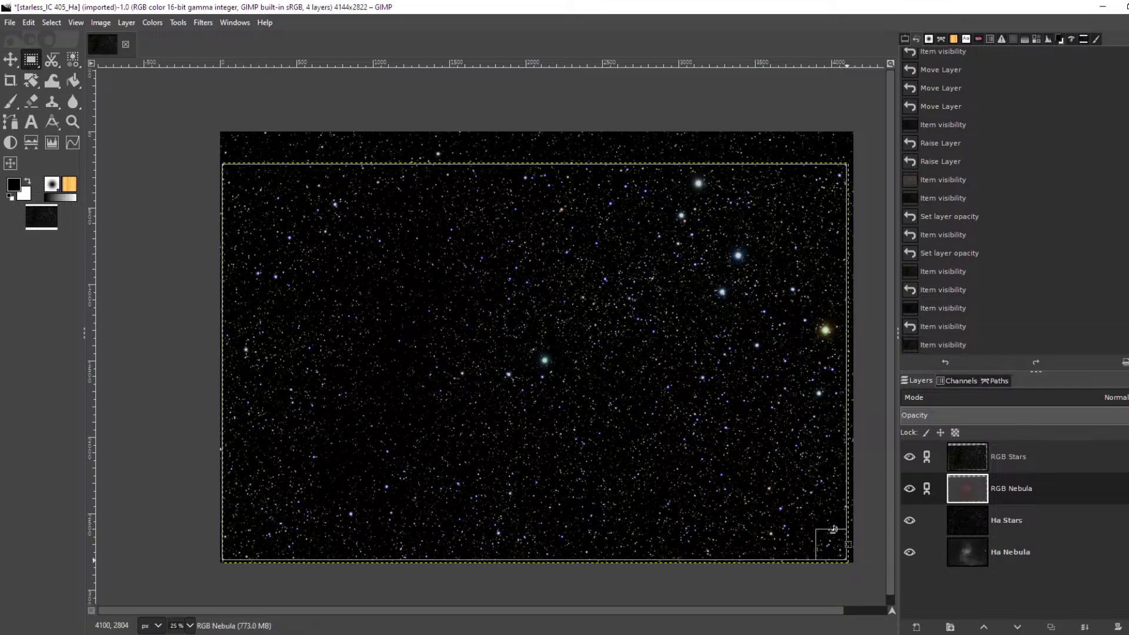
pyautogui.click(97, 23)
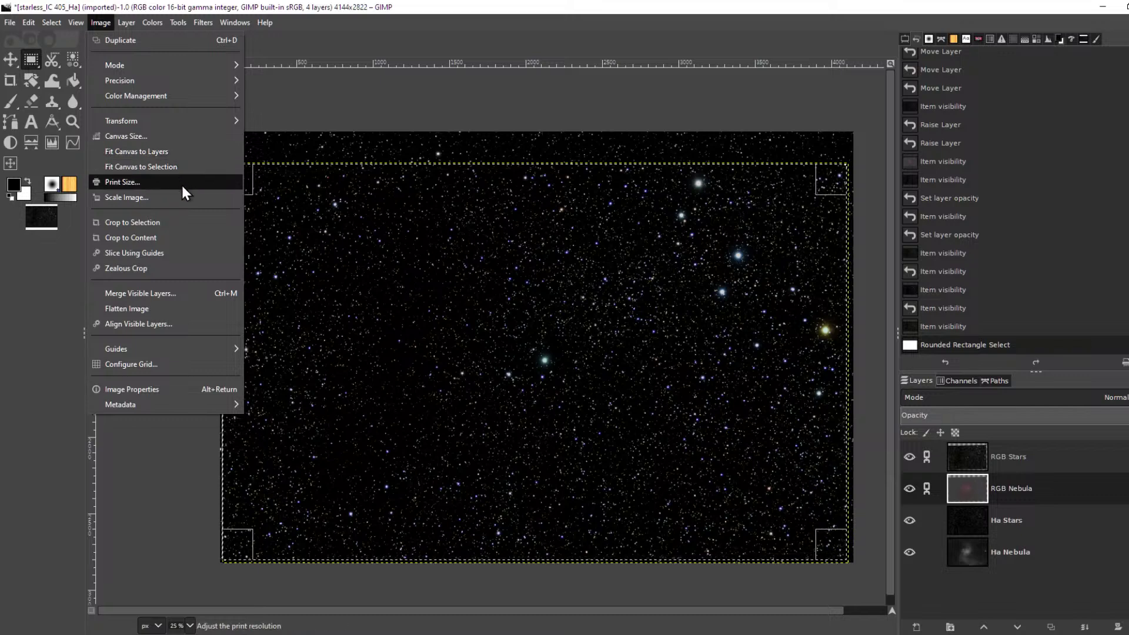
pyautogui.click(182, 222)
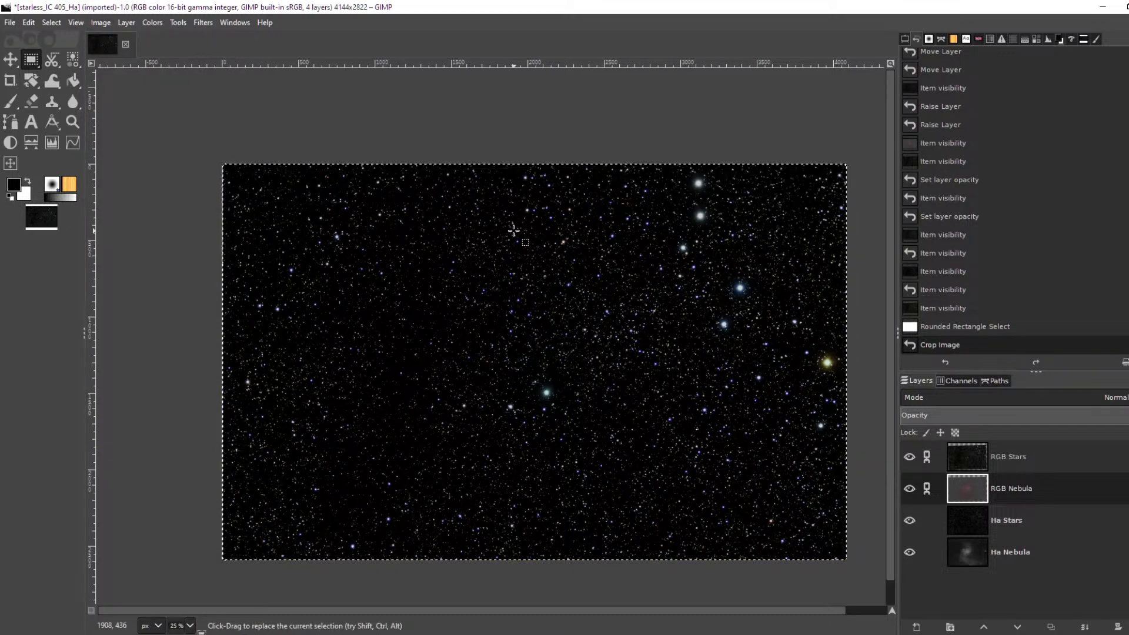
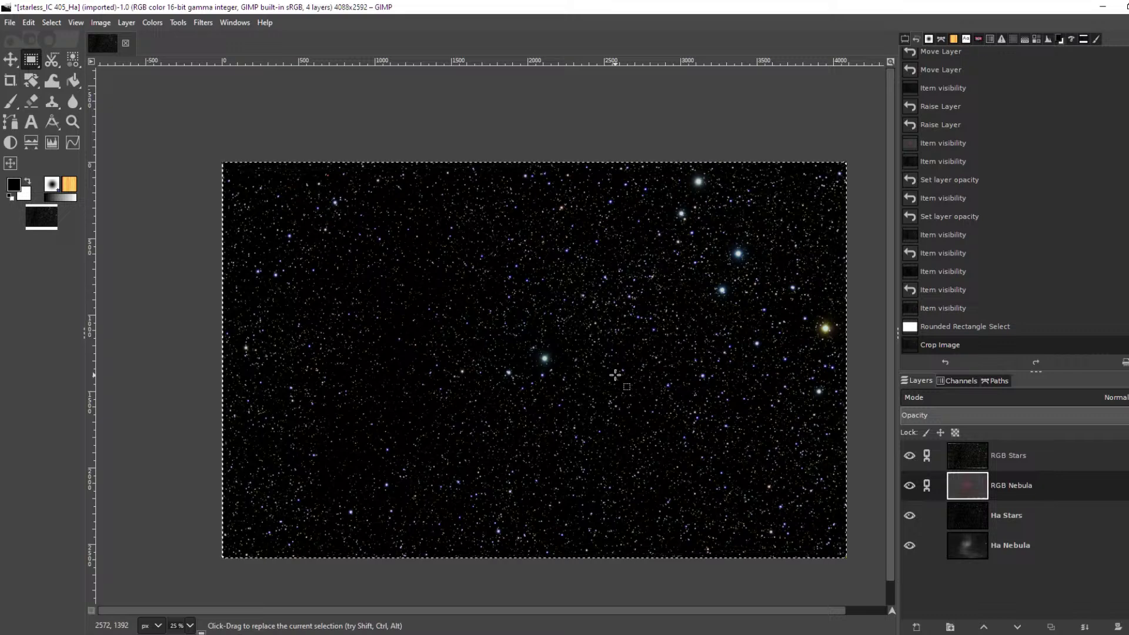
# Unlink the RGB Stars and RGB Nebula layers and hide both of them
pyautogui.keyDown('ctrl'); pyautogui.scroll(4, 559, 423); pyautogui.keyUp('ctrl')
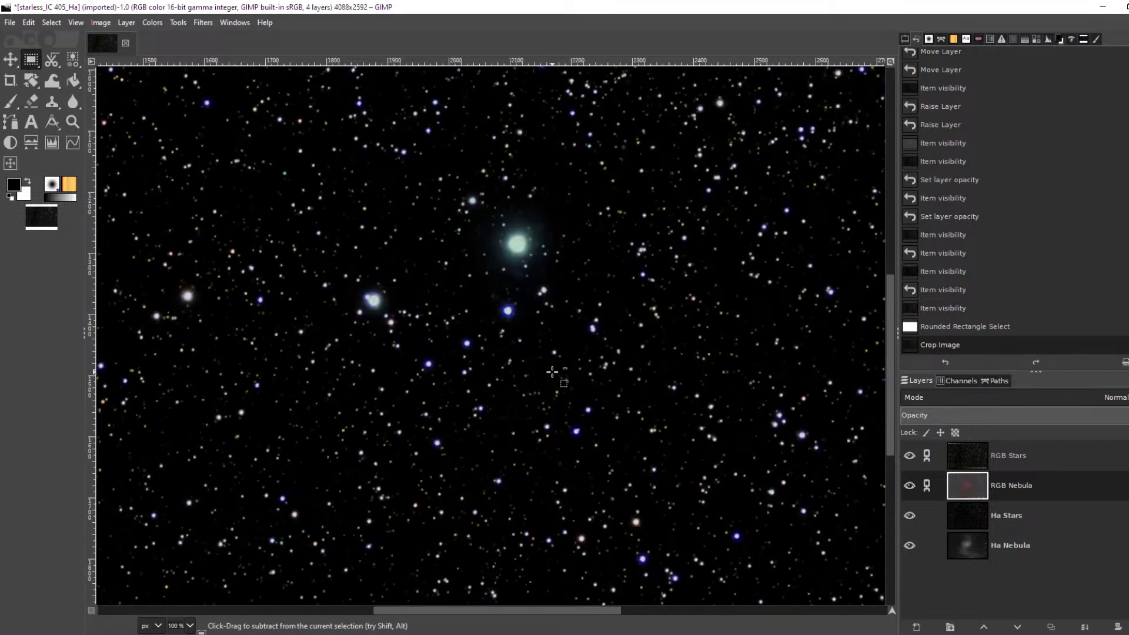
pyautogui.keyDown('ctrl'); pyautogui.scroll(2, 509, 256); pyautogui.keyUp('ctrl')
pyautogui.keyDown('ctrl'); pyautogui.scroll(-6, 530, 271); pyautogui.keyUp('ctrl')
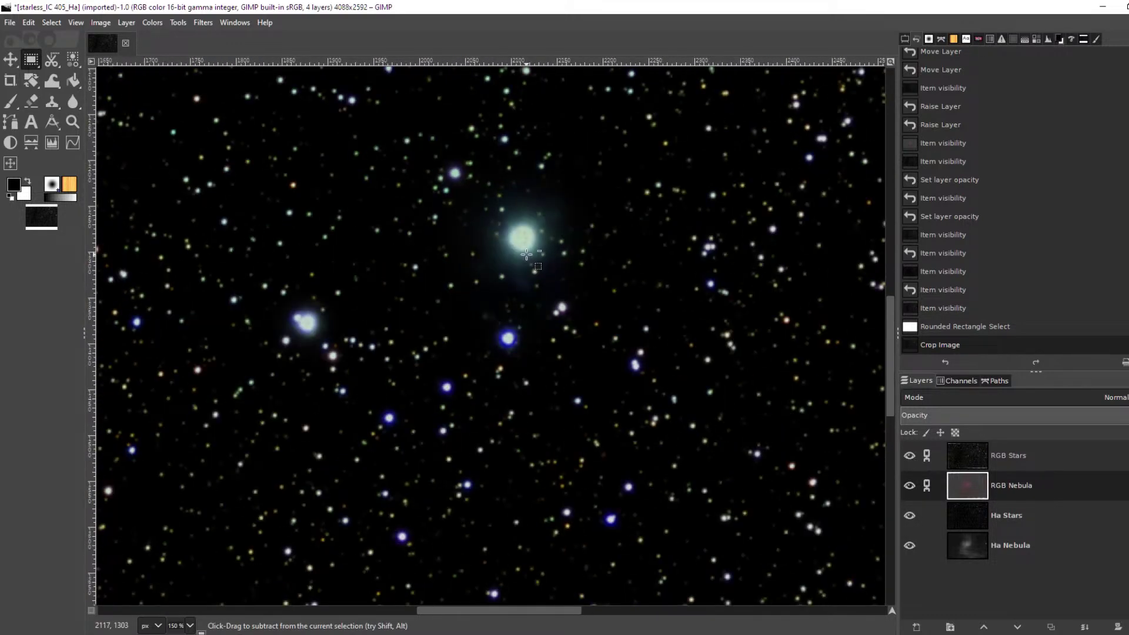
pyautogui.keyDown('ctrl'); pyautogui.scroll(2, 568, 293); pyautogui.keyUp('ctrl')
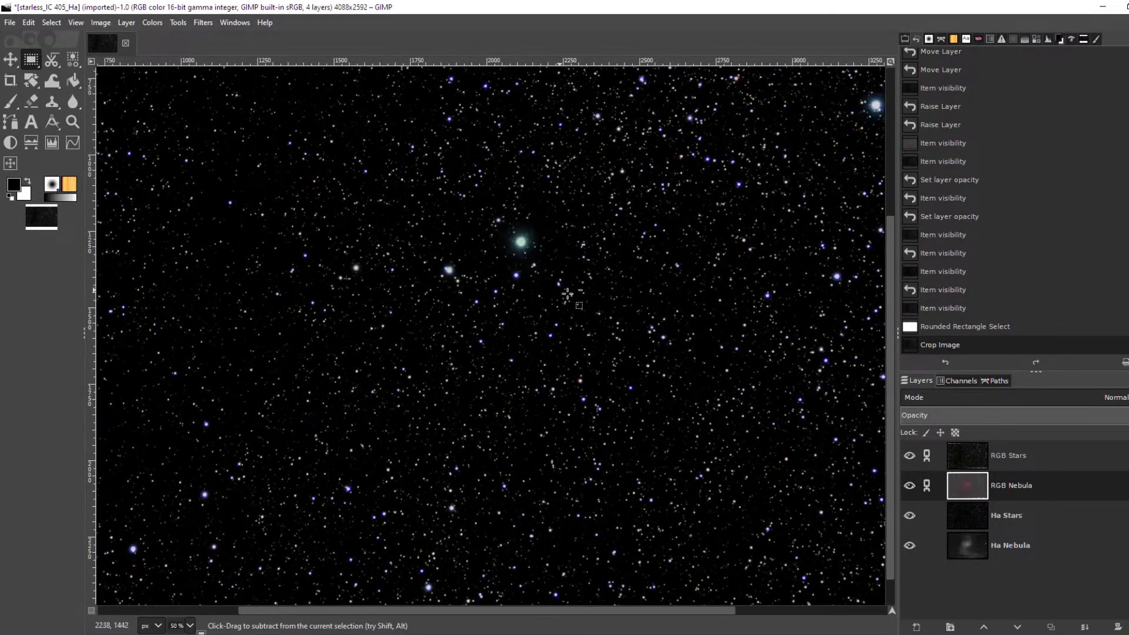
pyautogui.click(925, 457)
pyautogui.click(928, 486)
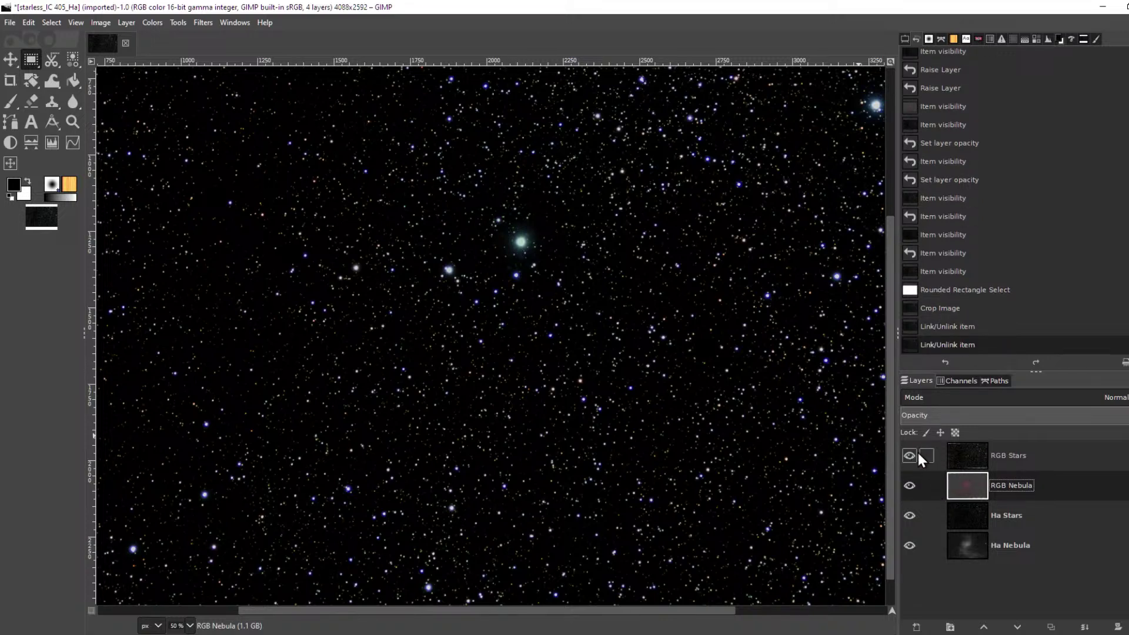
pyautogui.click(913, 454)
pyautogui.click(911, 487)
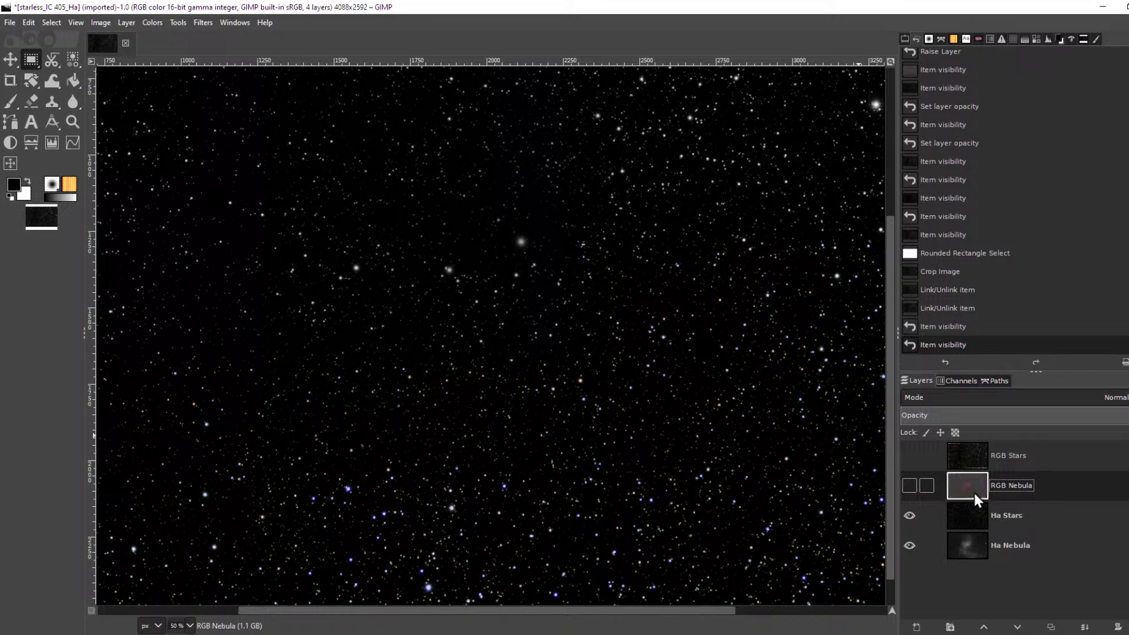
# Show RGB Nebula, hide Ha Stars, and reorder the layers as RGB Nebula, Ha Nebula, Ha Stars, RGB Stars from the top of the stack
pyautogui.click(910, 485)
pyautogui.click(908, 516)
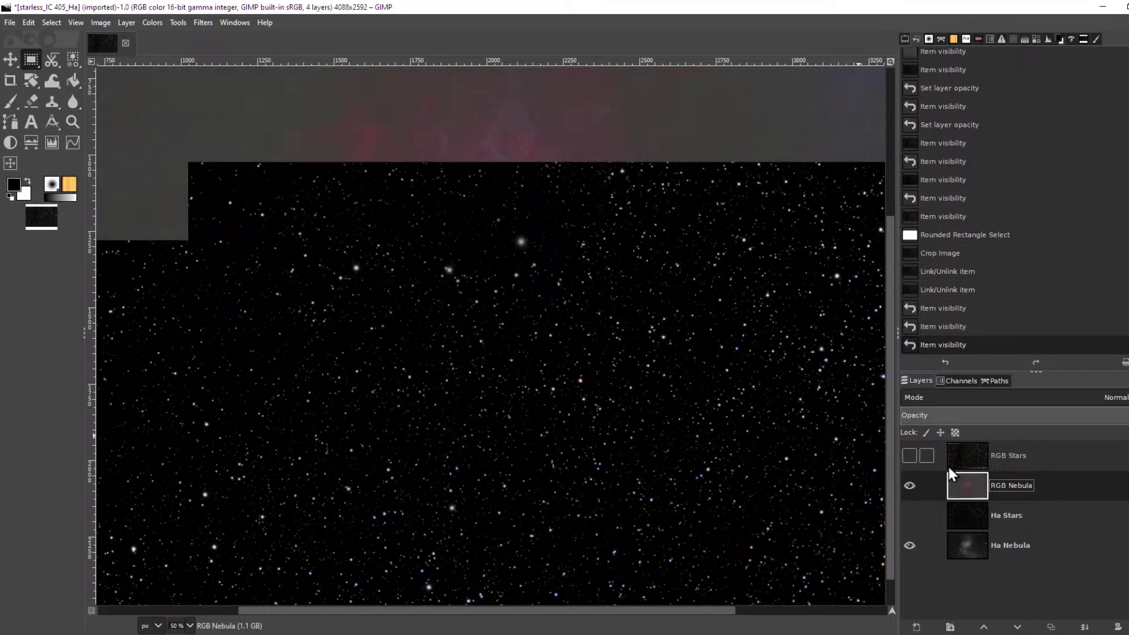
pyautogui.click(1024, 458)
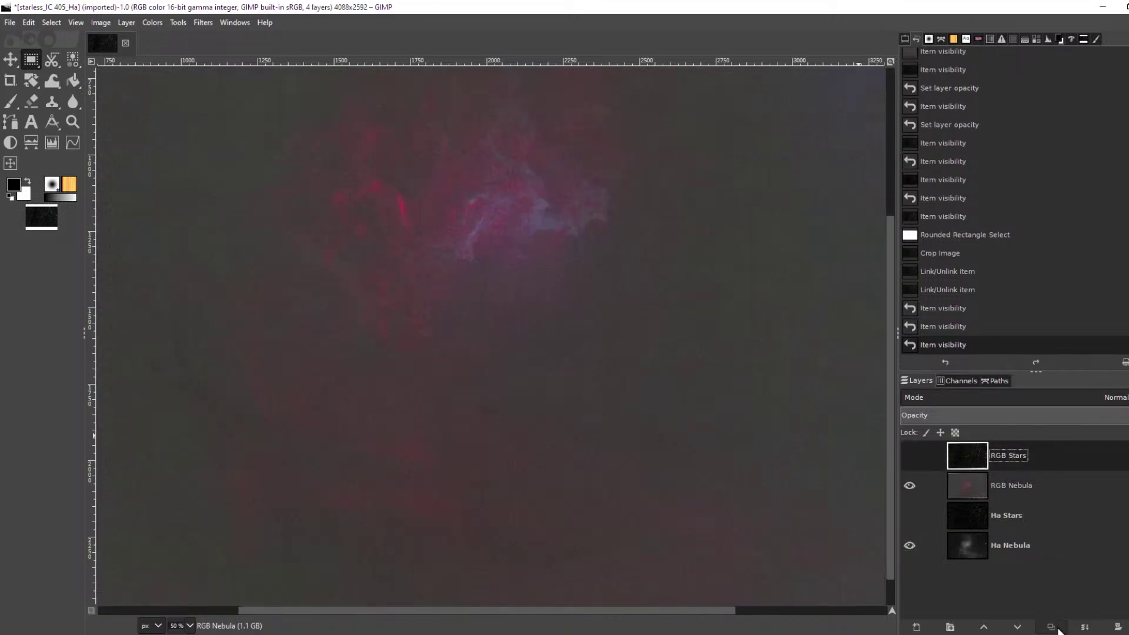
pyautogui.click(1020, 628)
pyautogui.click(1019, 628)
pyautogui.click(1019, 628)
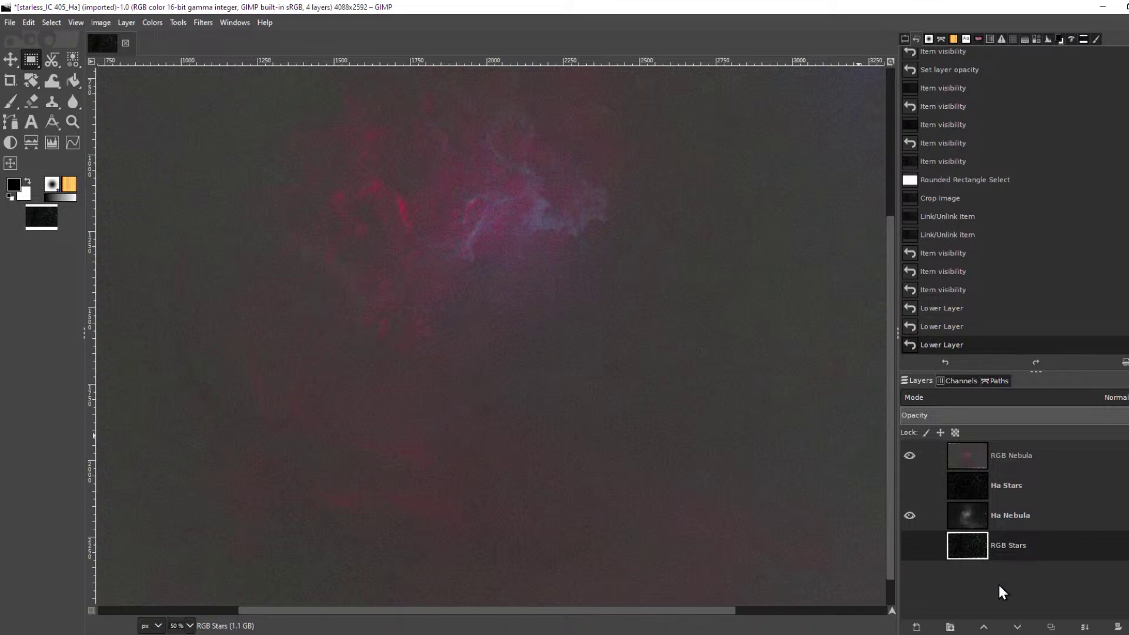
pyautogui.click(1012, 515)
pyautogui.click(984, 629)
# Select a rectangle of about 4043 × 2426 px inside the dark borders where RGB Nebula and Ha Nebula overlap
pyautogui.scroll(-4, 643, 288)
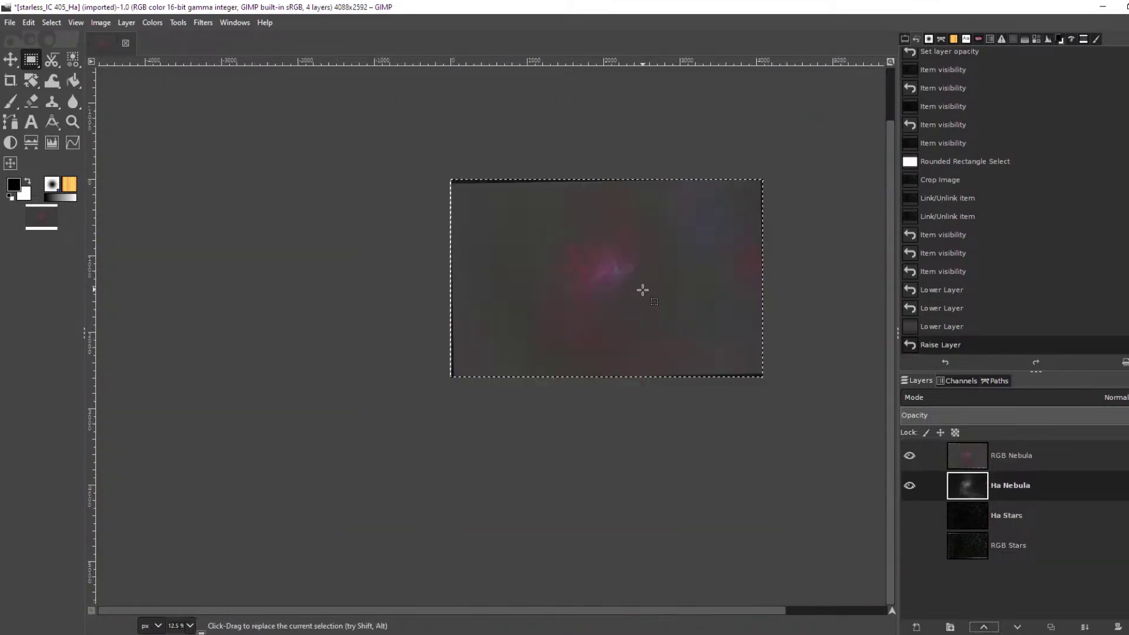
pyautogui.scroll(2, 616, 251)
pyautogui.scroll(-2, 616, 257)
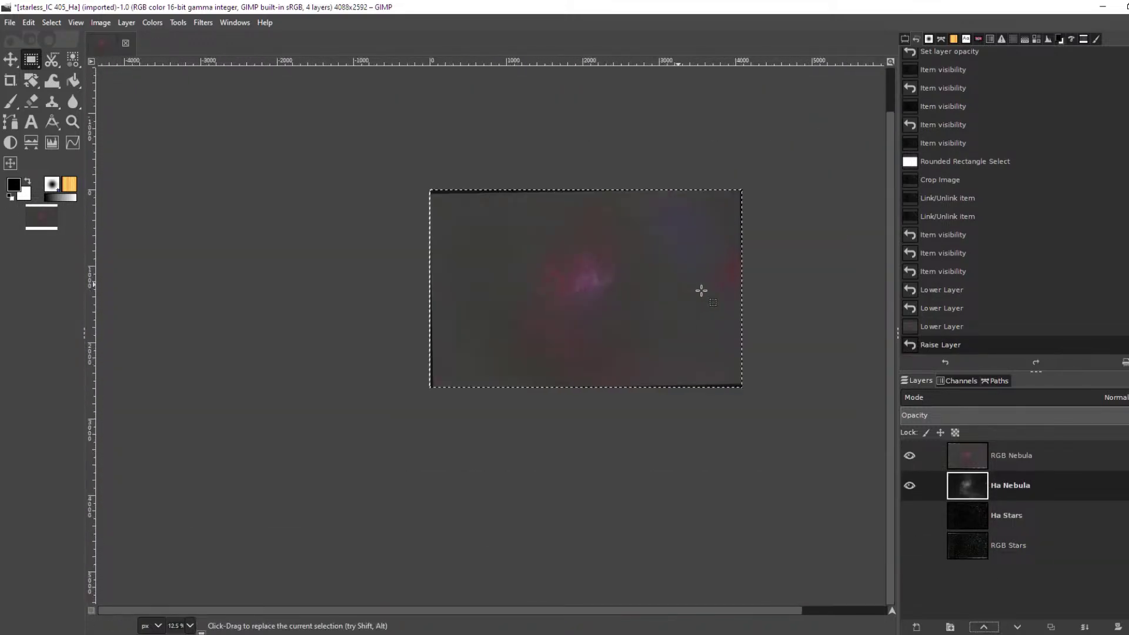
pyautogui.scroll(1, 701, 290)
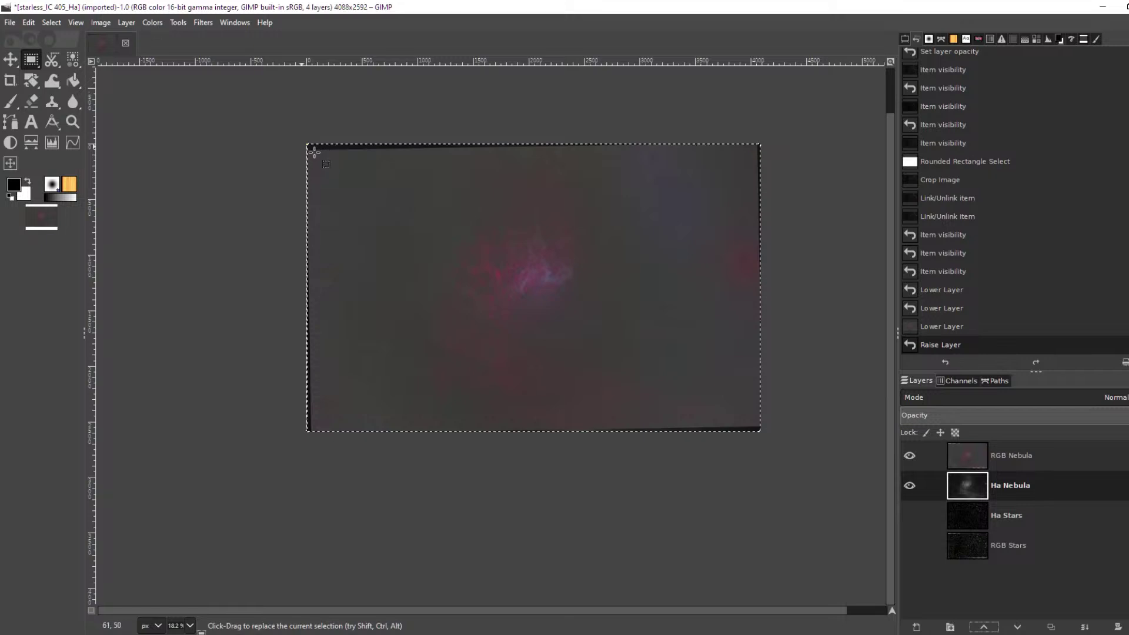
pyautogui.moveTo(308, 151); pyautogui.dragTo(760, 424)
pyautogui.scroll(2, 701, 156)
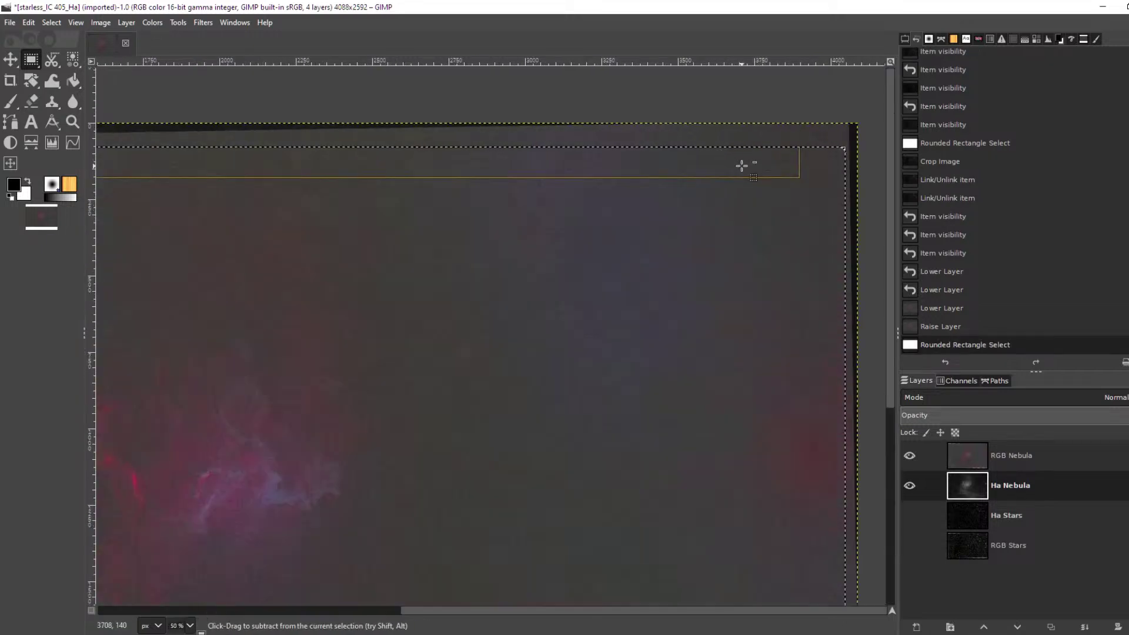
pyautogui.moveTo(790, 175); pyautogui.dragTo(789, 166)
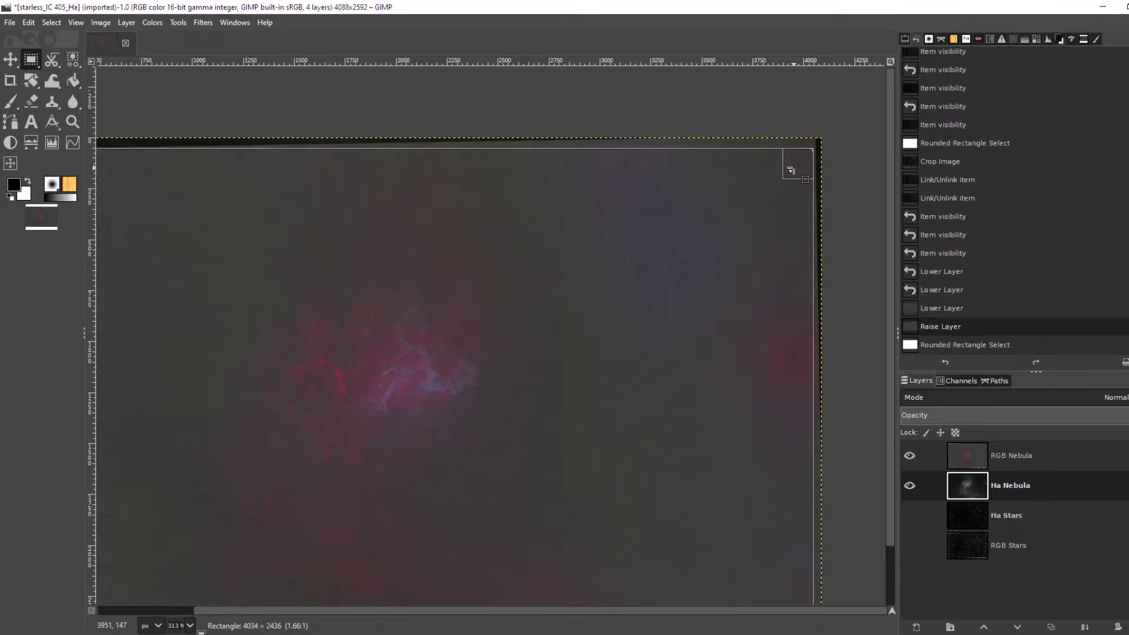
pyautogui.scroll(-1, 788, 167)
pyautogui.scroll(2, 171, 183)
pyautogui.scroll(-3, 171, 183)
pyautogui.scroll(7, 189, 171)
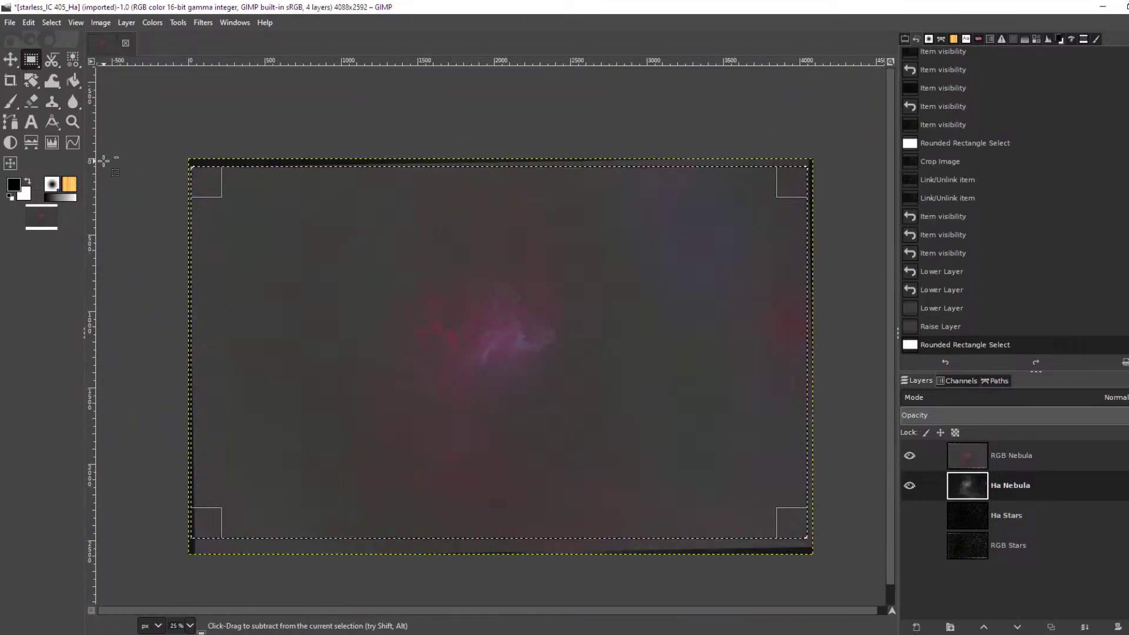
pyautogui.moveTo(247, 104); pyautogui.dragTo(236, 116)
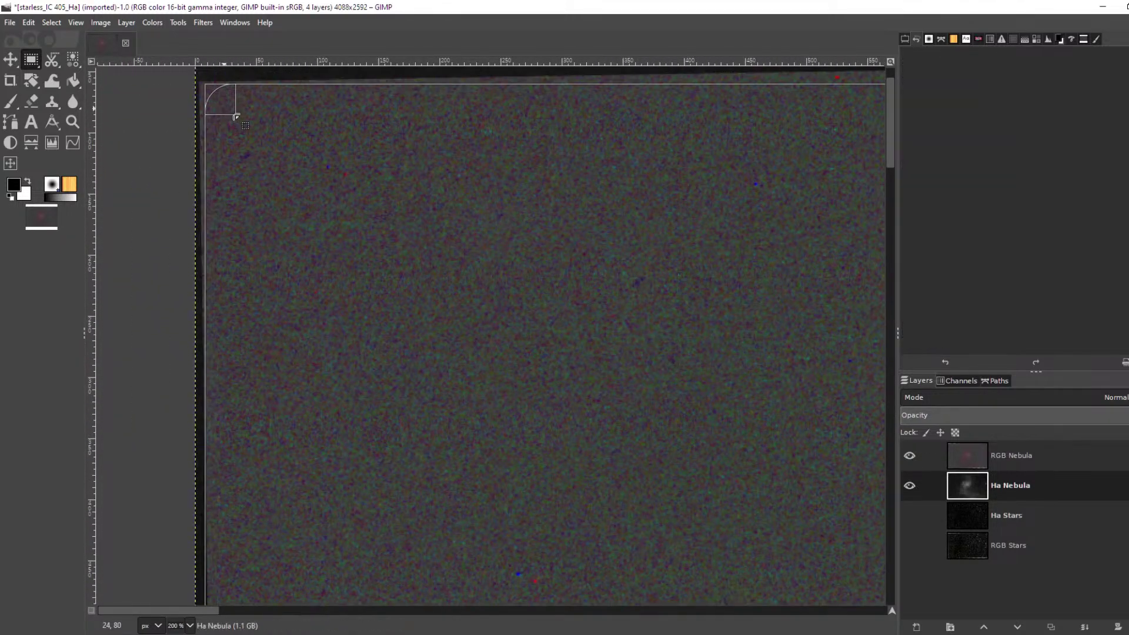
# Turn off rounded corners for the selection and crop the image to it
pyautogui.click(906, 39)
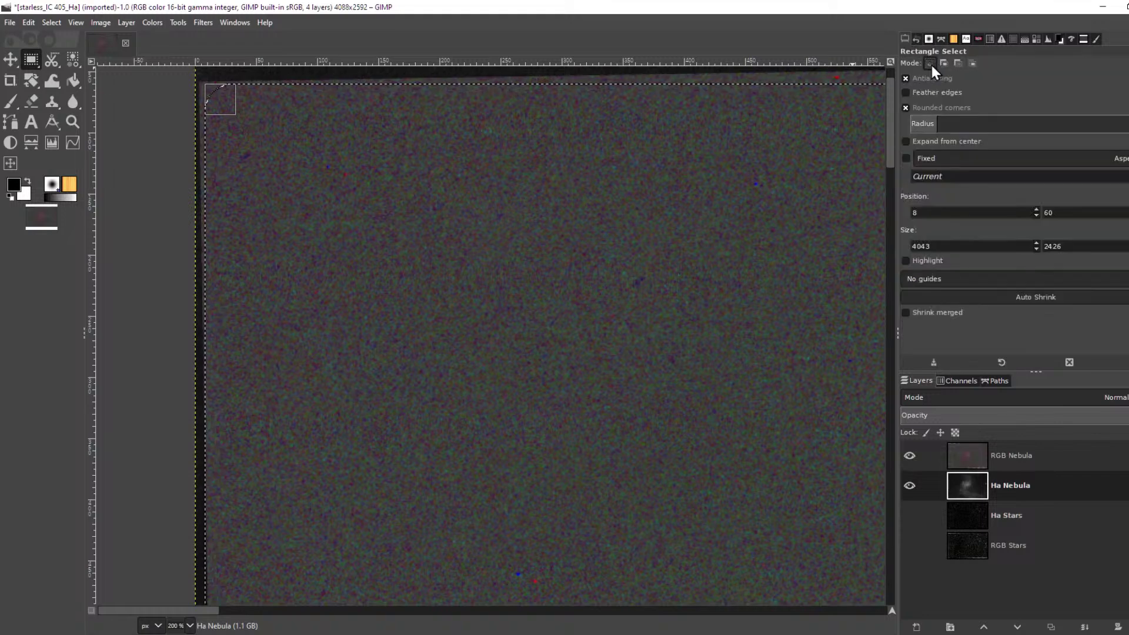
pyautogui.click(906, 107)
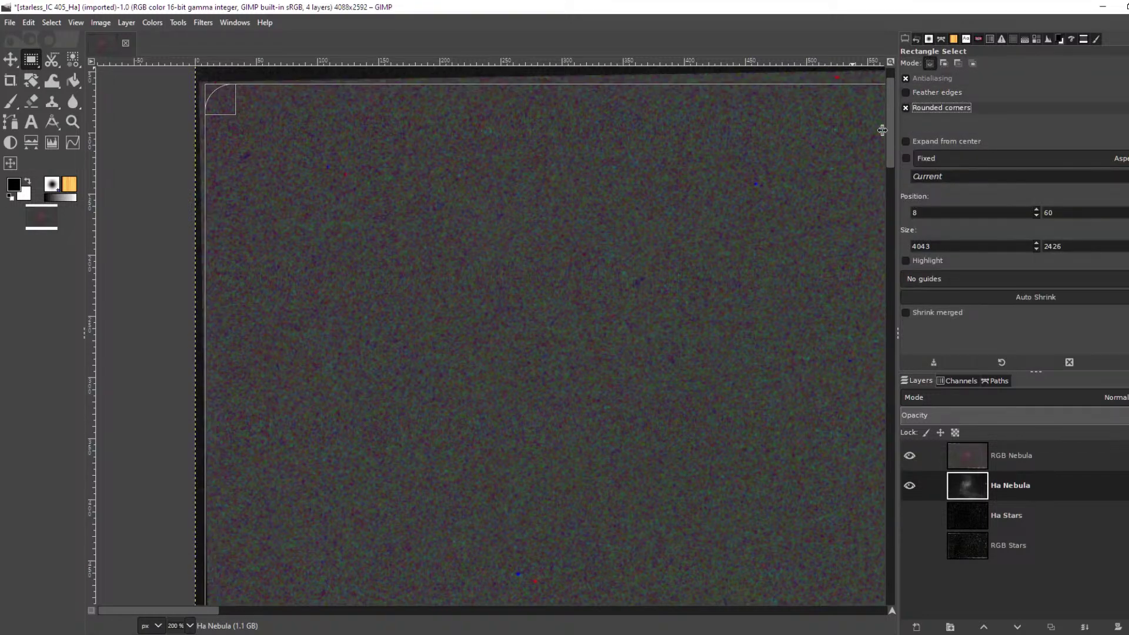
pyautogui.click(101, 23)
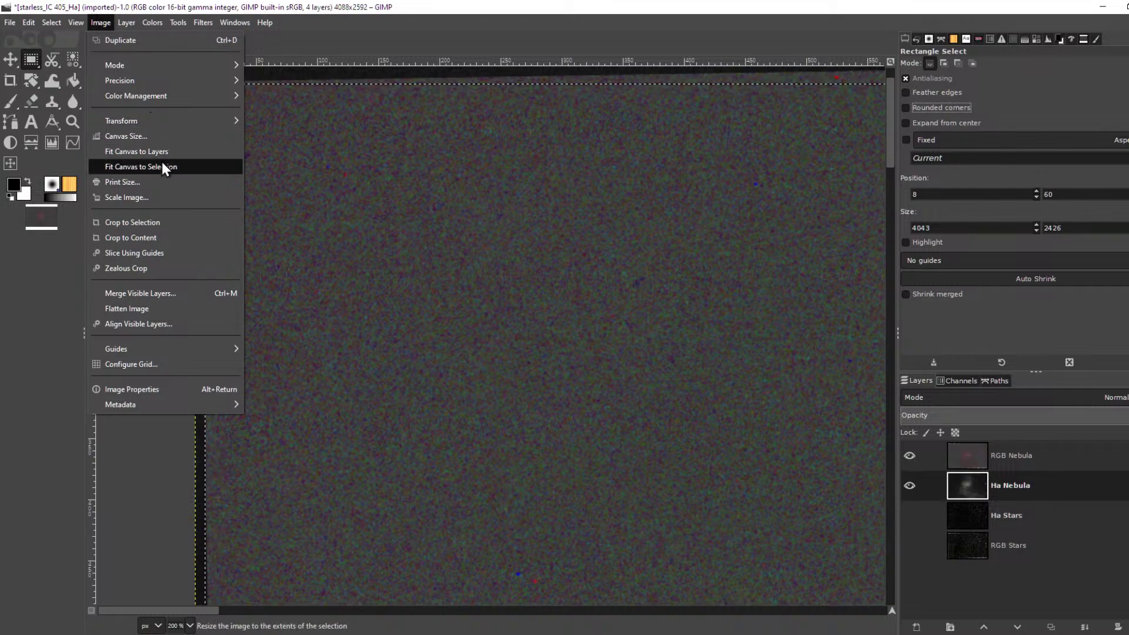
pyautogui.click(166, 223)
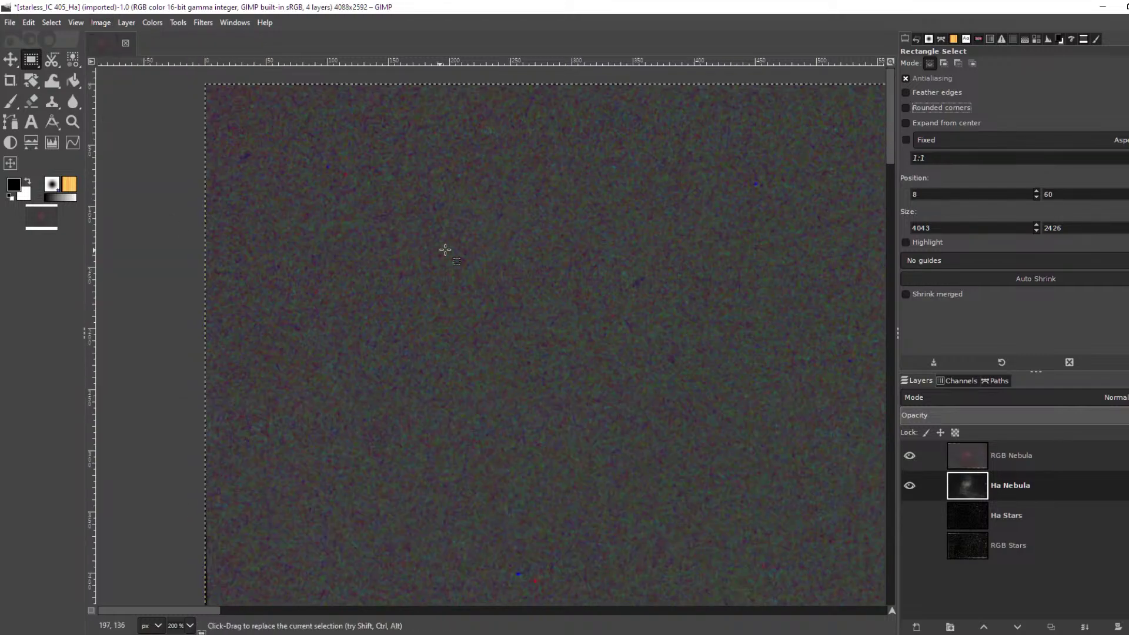
# Examine the edges of the cropped image for remaining dark borders and the nebula at its center
pyautogui.scroll(-7, 551, 306)
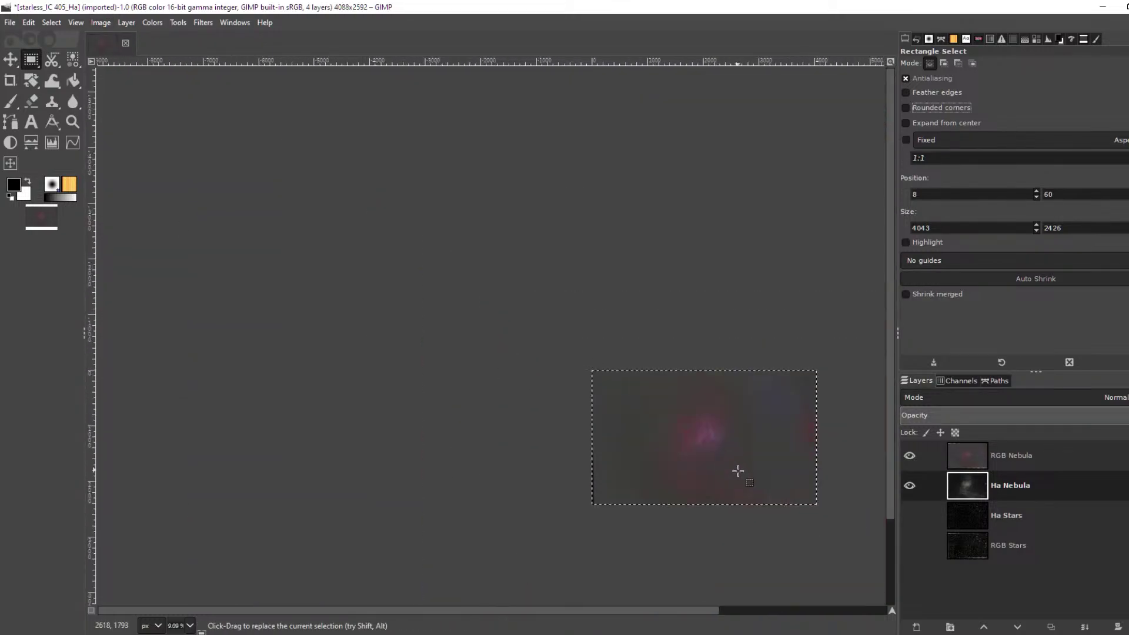
pyautogui.scroll(4, 637, 431)
pyautogui.scroll(-2, 591, 424)
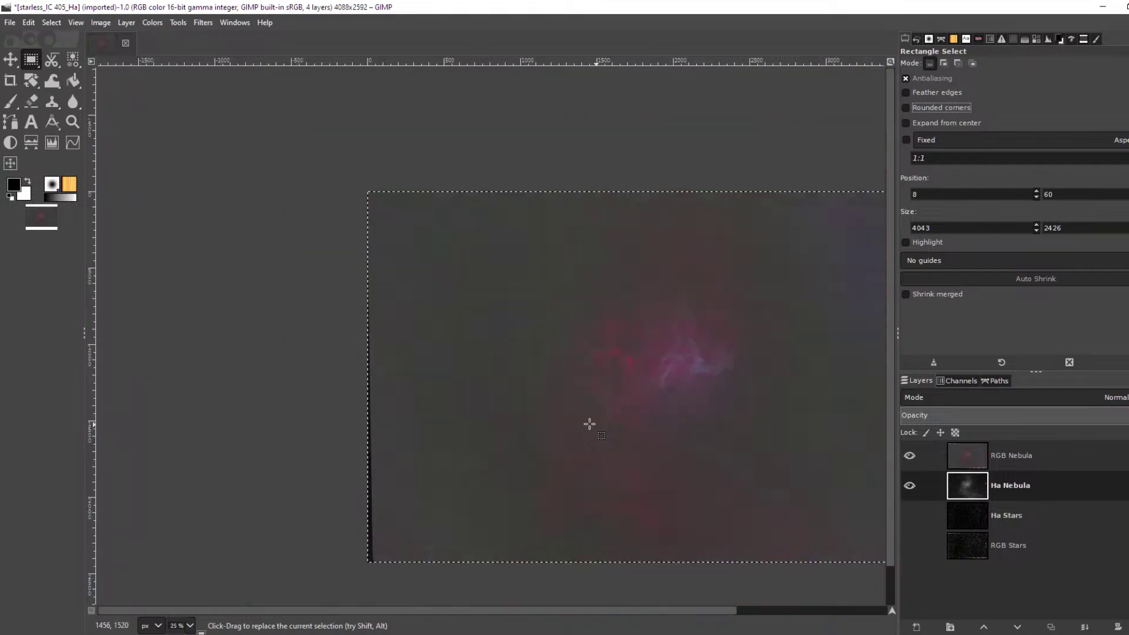
pyautogui.scroll(-1, 677, 424)
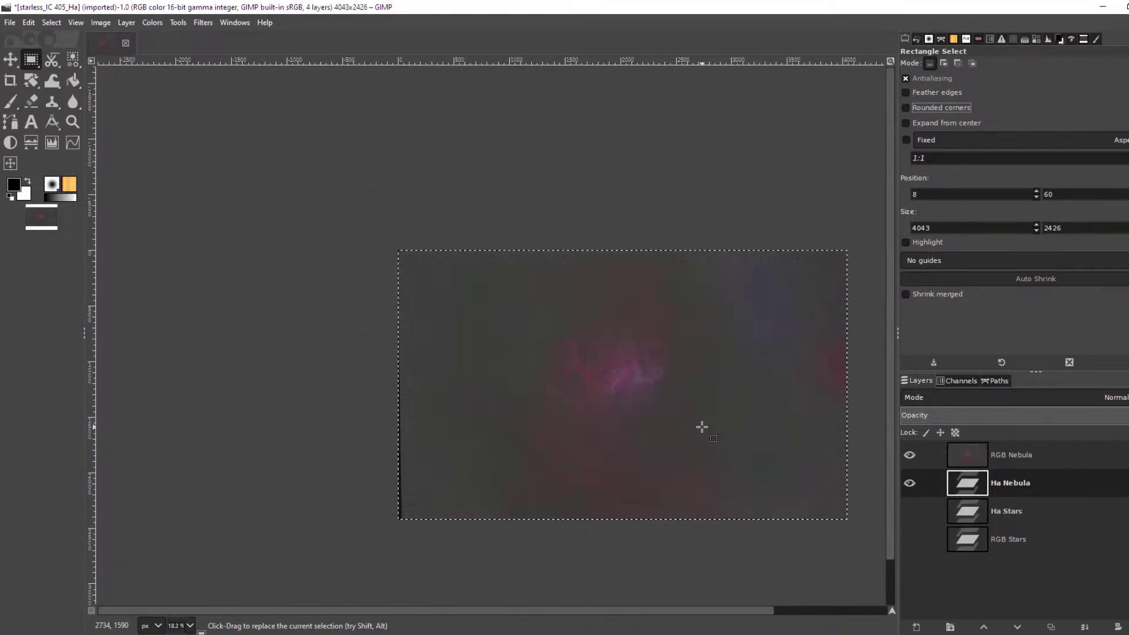
pyautogui.scroll(1, 598, 350)
pyautogui.scroll(-3, 699, 400)
pyautogui.scroll(3, 699, 401)
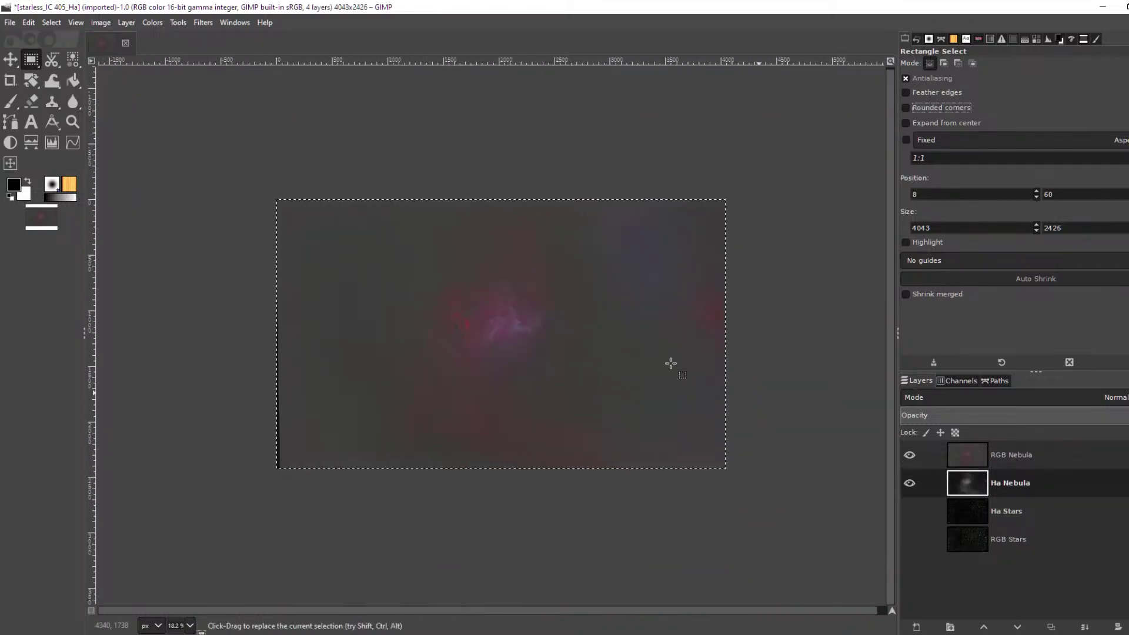
pyautogui.scroll(2, 506, 319)
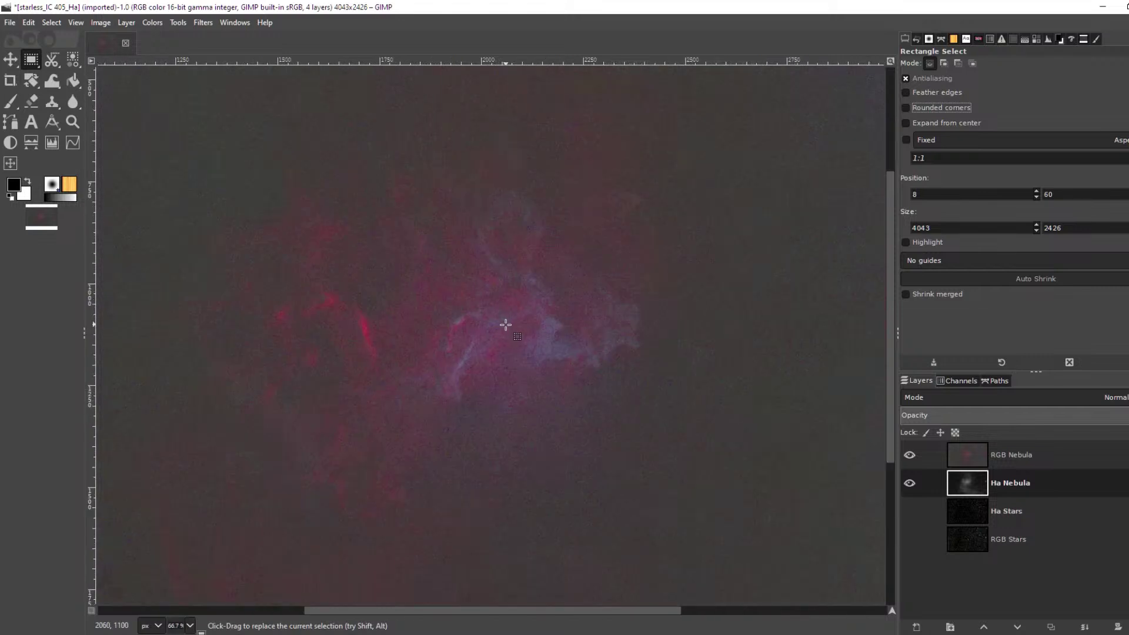
pyautogui.scroll(-2, 506, 323)
pyautogui.scroll(-1, 507, 326)
pyautogui.scroll(1, 496, 323)
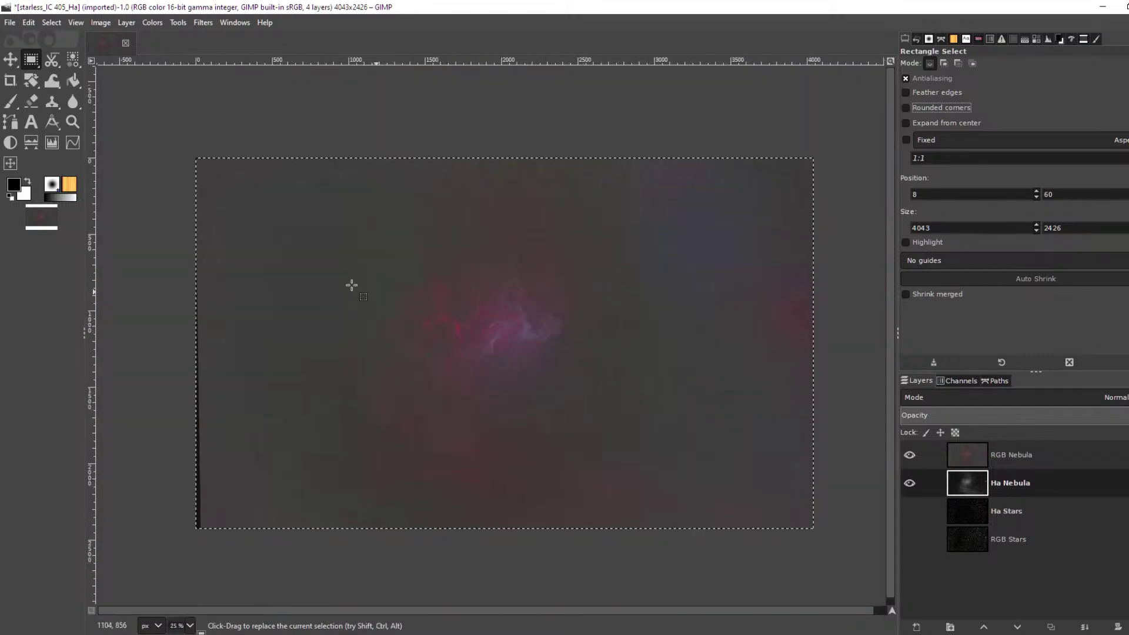
# Select nearly the whole image and adjust the lower-left corner past the dark strip, giving a rectangle of about 3975 × 2405 px
pyautogui.moveTo(199, 161); pyautogui.dragTo(810, 525)
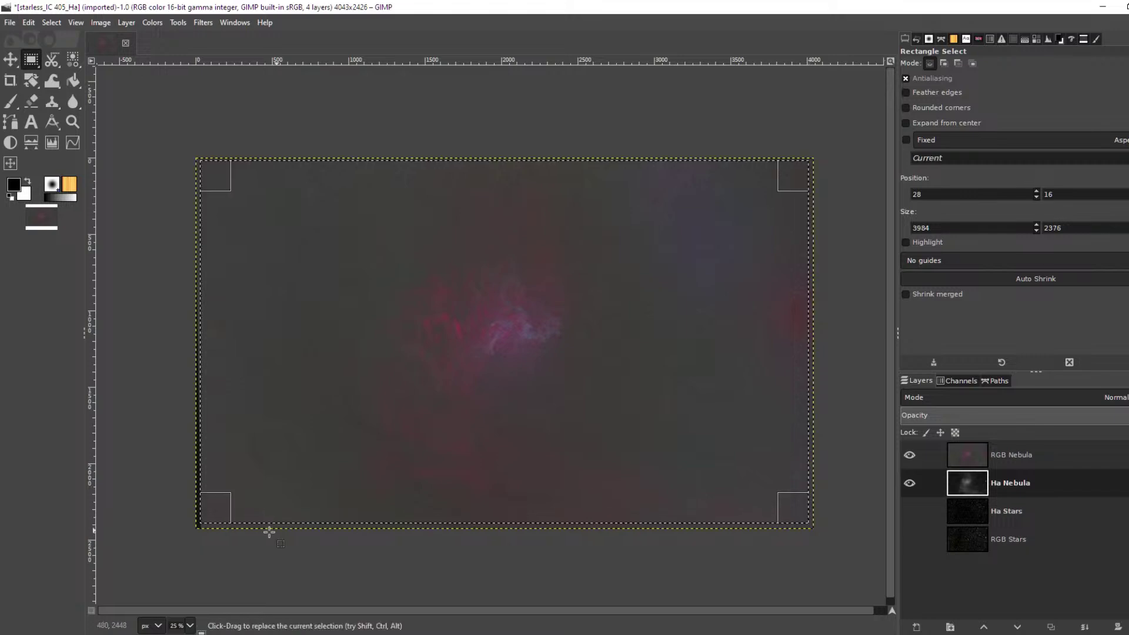
pyautogui.scroll(5, 270, 530)
pyautogui.moveTo(143, 459)
pyautogui.mouseDown()
pyautogui.moveTo(156, 424)
pyautogui.moveTo(156, 442)
pyautogui.mouseUp()
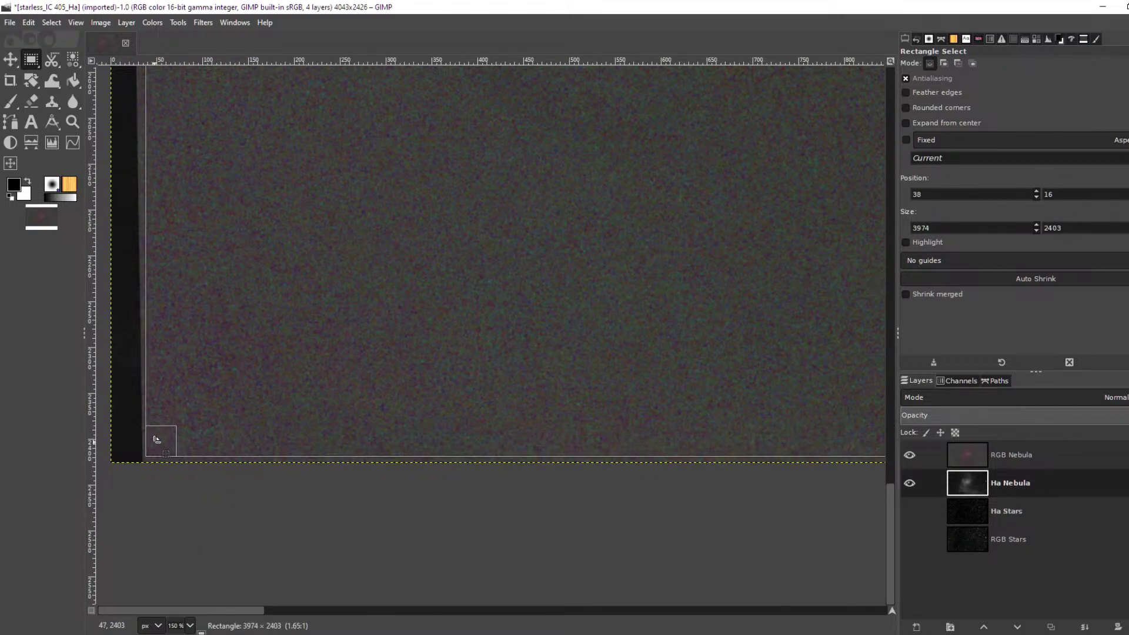
pyautogui.scroll(-4, 156, 441)
pyautogui.scroll(-1, 718, 440)
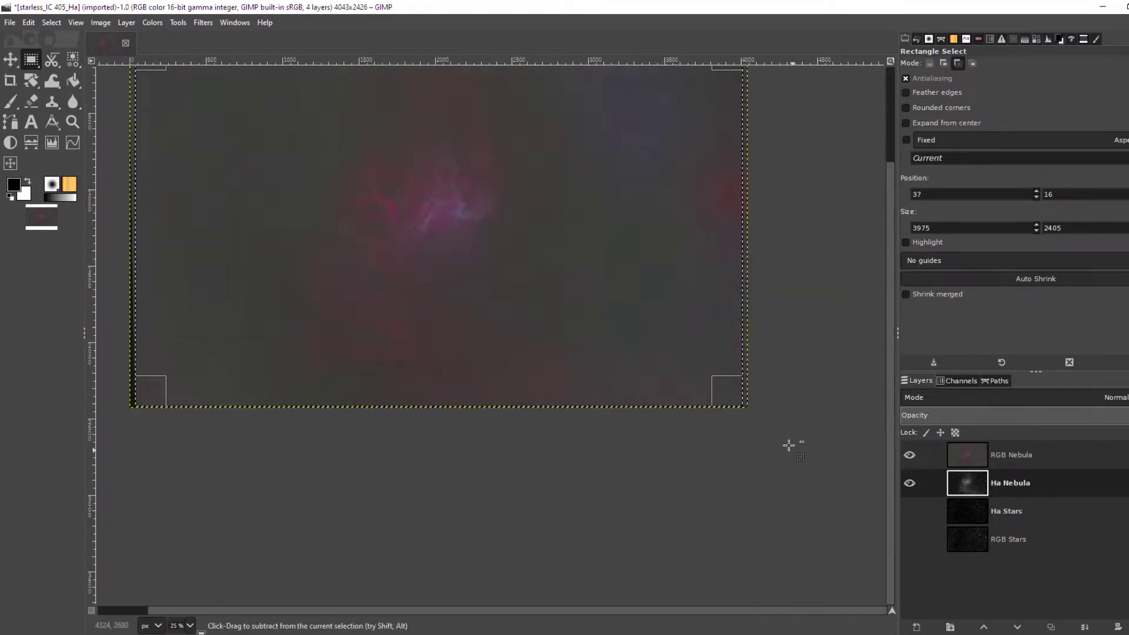
# Extend the selection toward the image's right and upper boundaries, to about 3996 × 2418 px
pyautogui.scroll(4, 686, 360)
pyautogui.moveTo(702, 351); pyautogui.dragTo(718, 351)
pyautogui.scroll(-5, 723, 329)
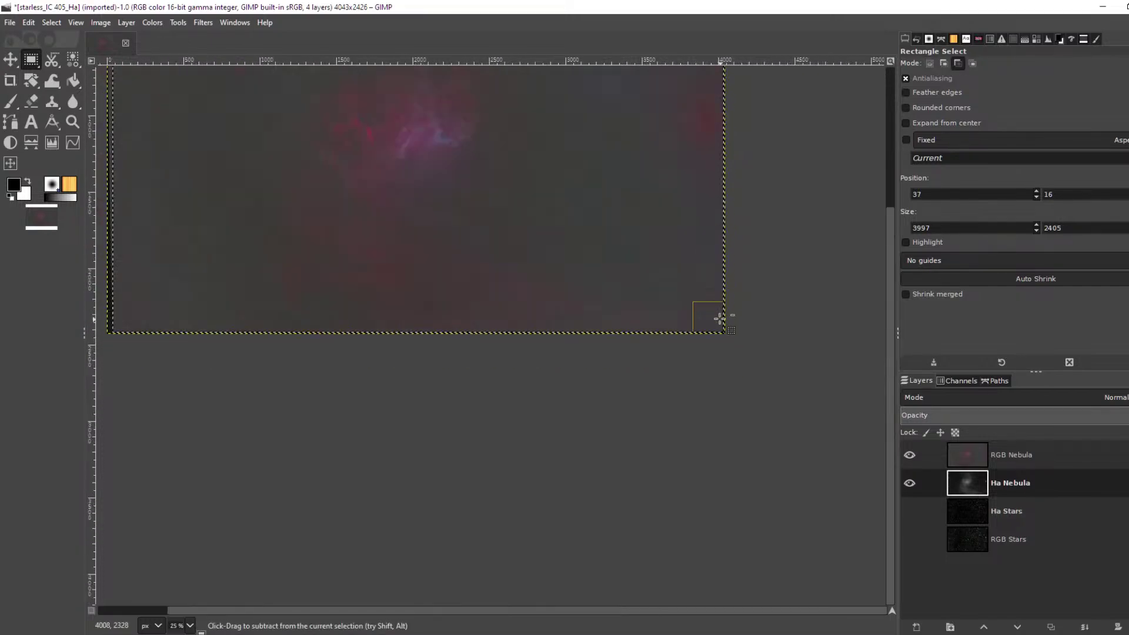
pyautogui.scroll(5, 731, 365)
pyautogui.scroll(-4, 759, 468)
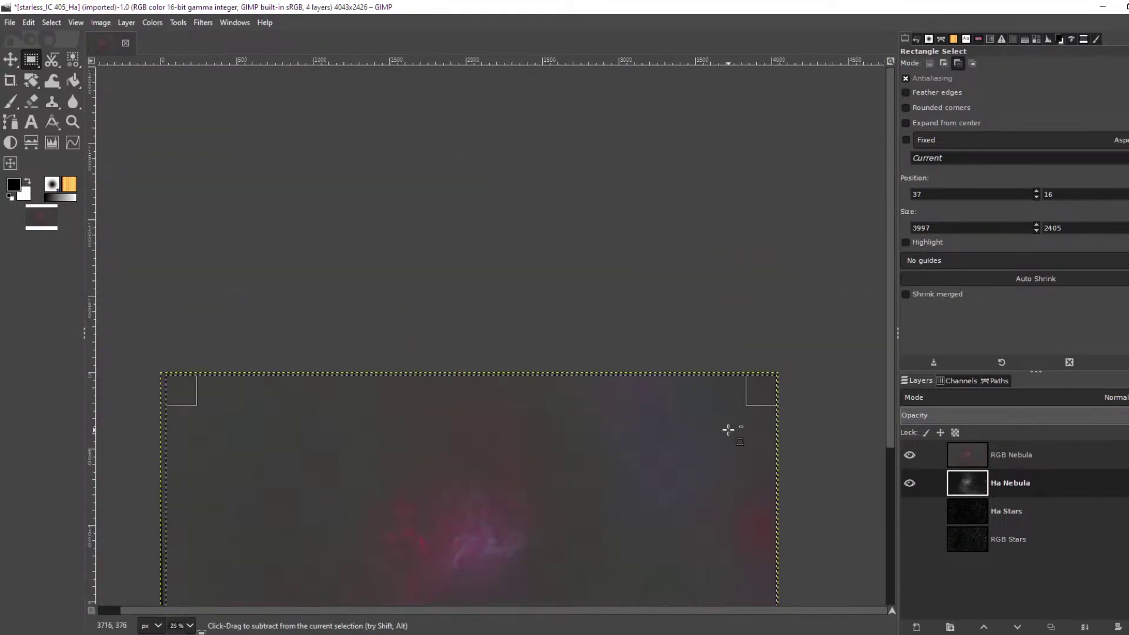
pyautogui.scroll(6, 323, 412)
pyautogui.moveTo(296, 339); pyautogui.dragTo(296, 327)
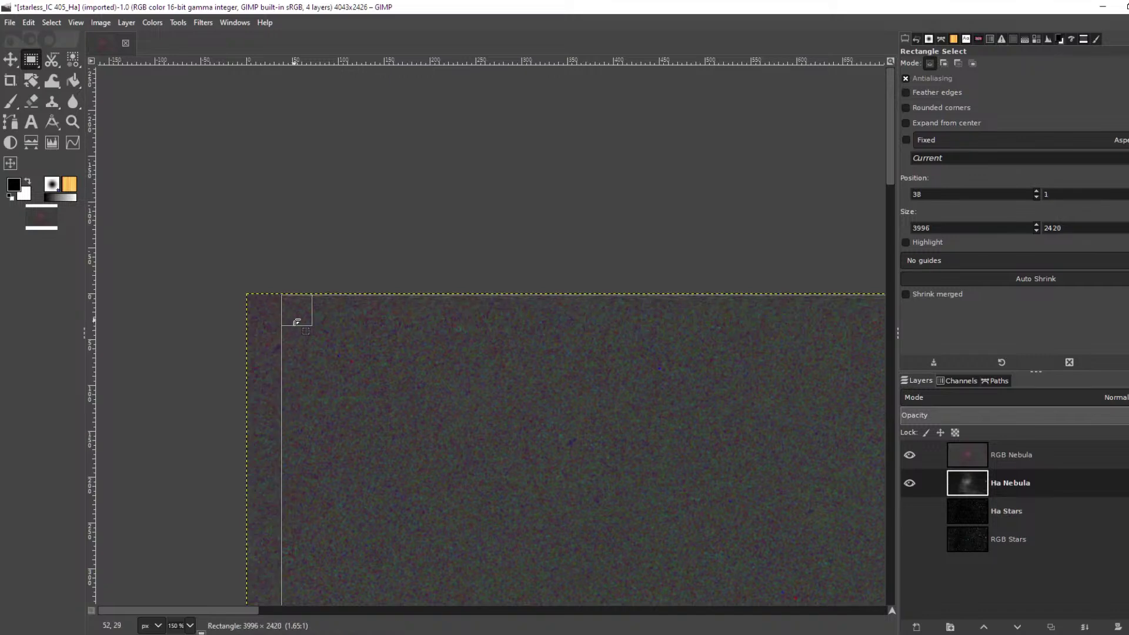
# Check the selection along the dark strip on the image's left side and crop the image to the selection
pyautogui.scroll(-4, 297, 365)
pyautogui.scroll(-10, 297, 401)
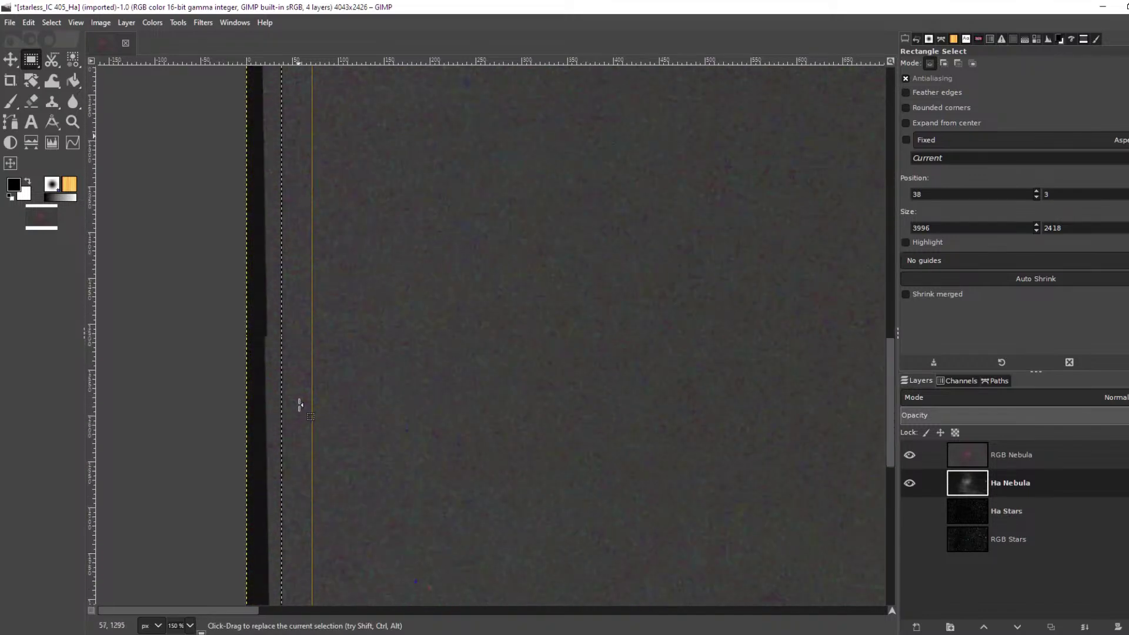
pyautogui.click(103, 23)
pyautogui.click(162, 221)
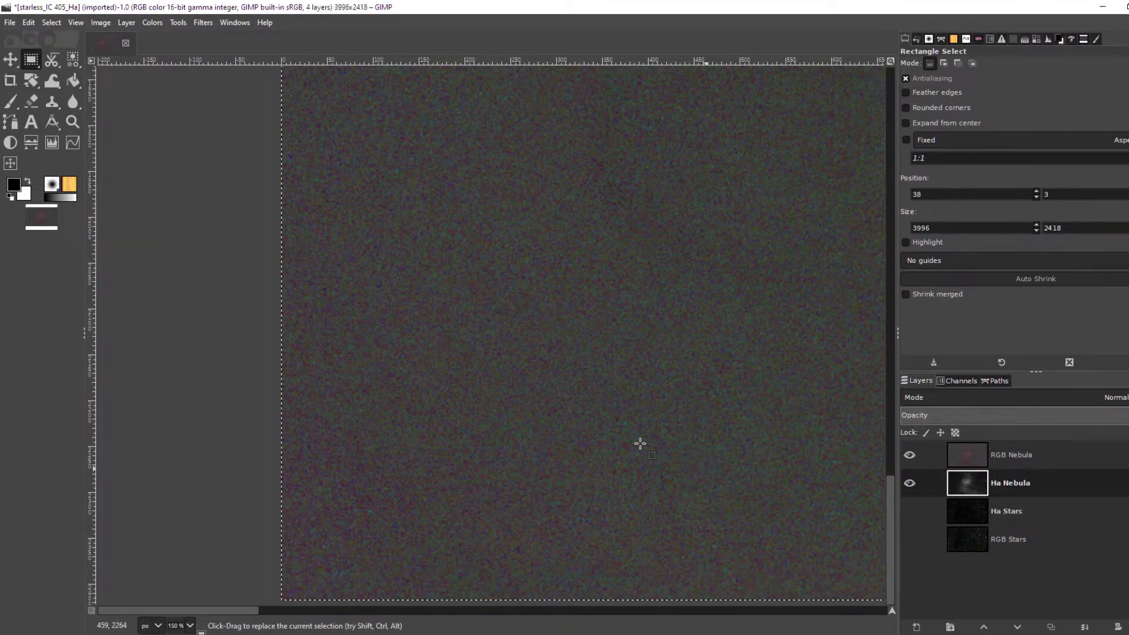
# Compare the RGB Nebula and Ha Nebula layers around the central nebula by hiding and showing RGB Nebula
pyautogui.keyDown('ctrl'); pyautogui.scroll(-5, 634, 435); pyautogui.keyUp('ctrl')
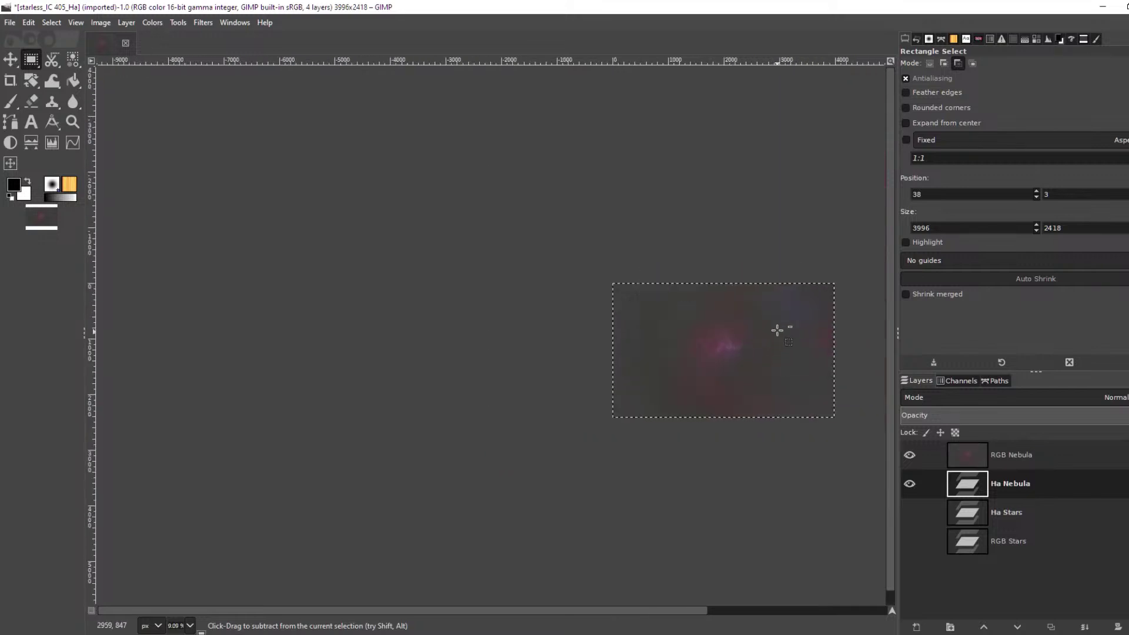
pyautogui.keyDown('ctrl'); pyautogui.scroll(4, 690, 327); pyautogui.keyUp('ctrl')
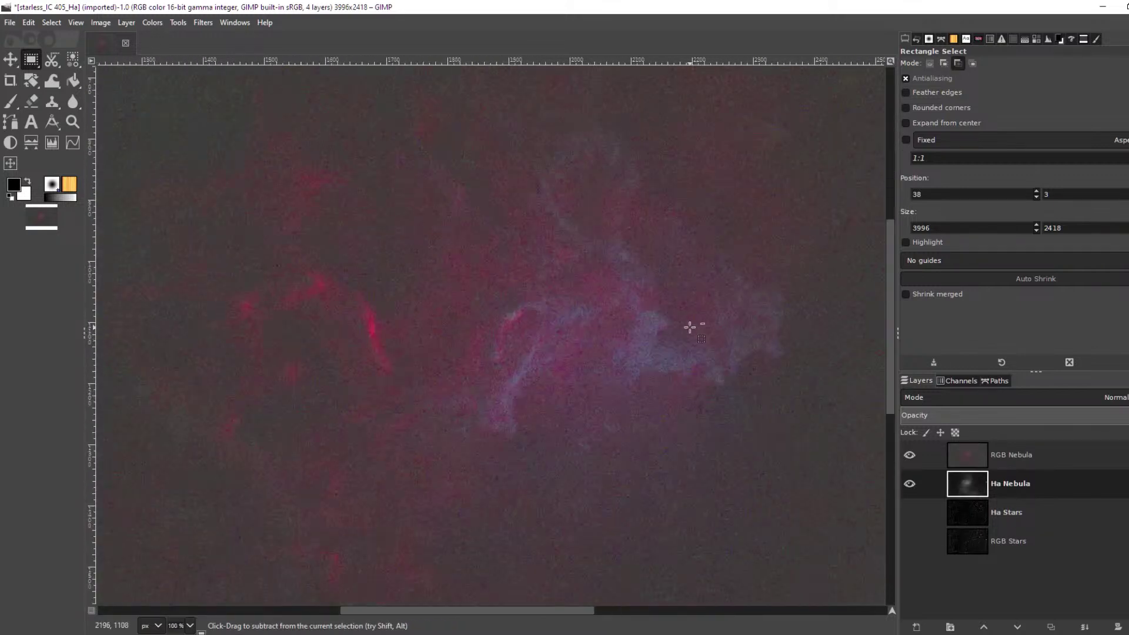
pyautogui.click(965, 458)
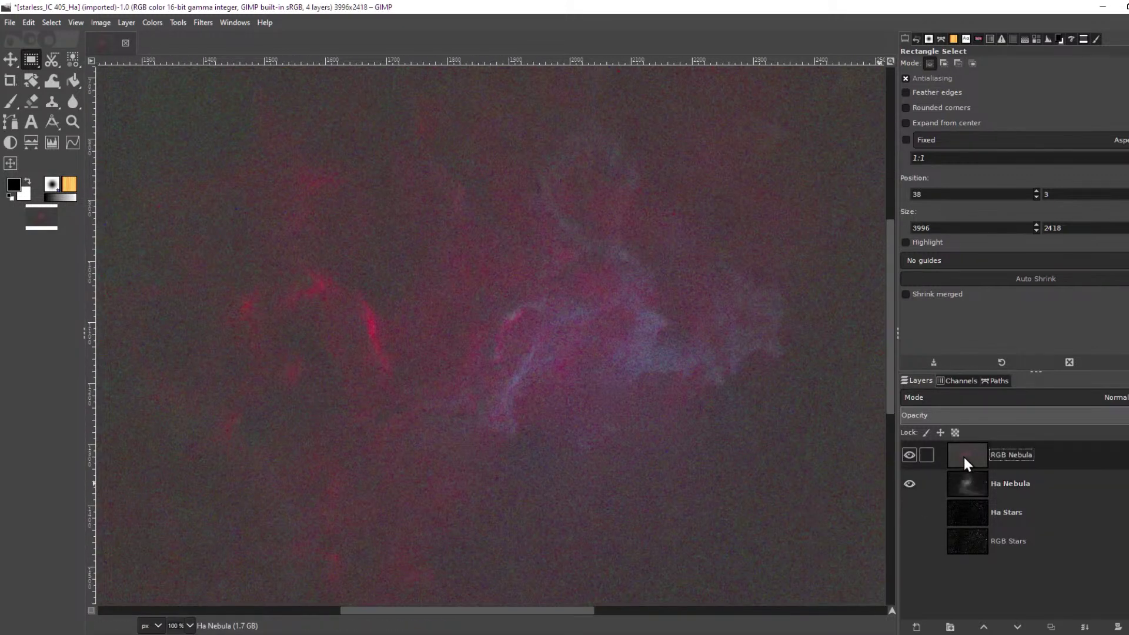
pyautogui.click(909, 455)
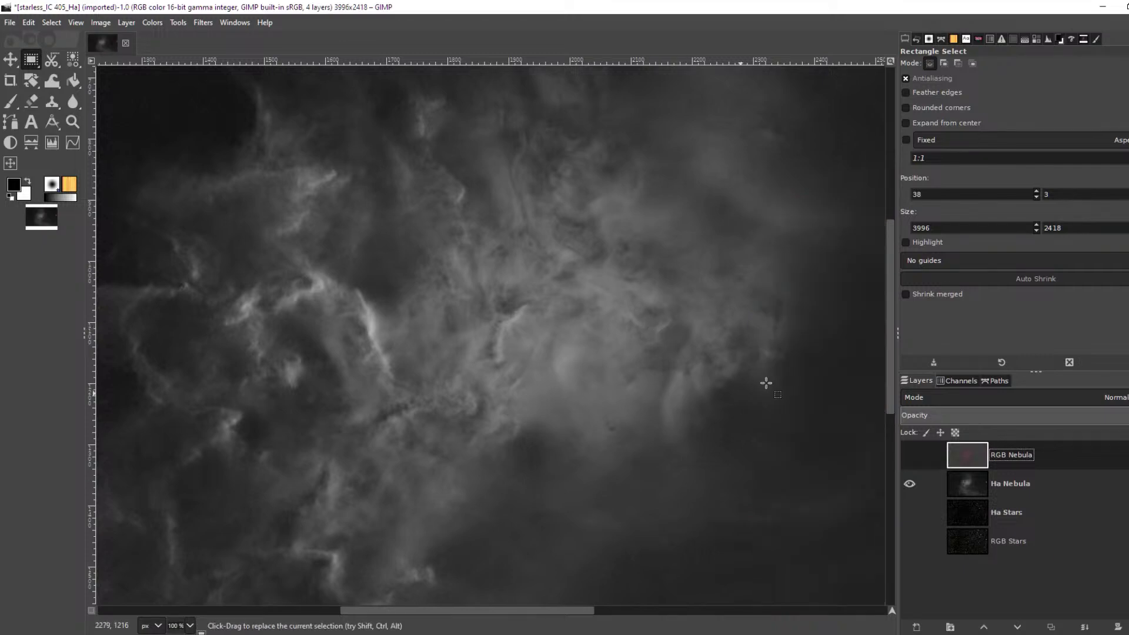
pyautogui.click(908, 457)
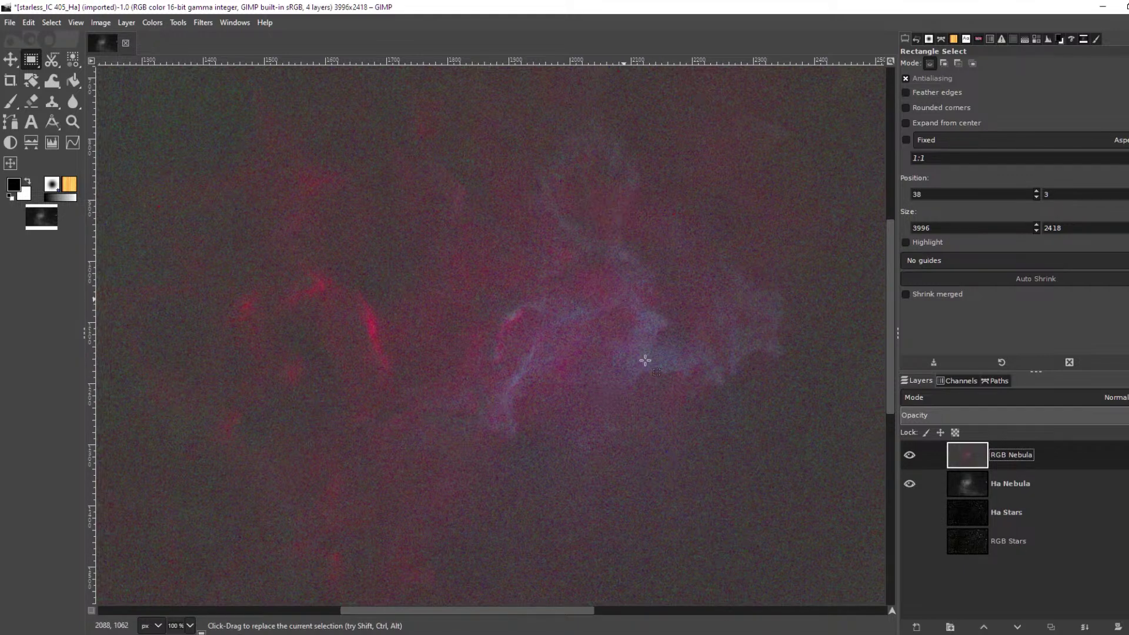
pyautogui.click(909, 456)
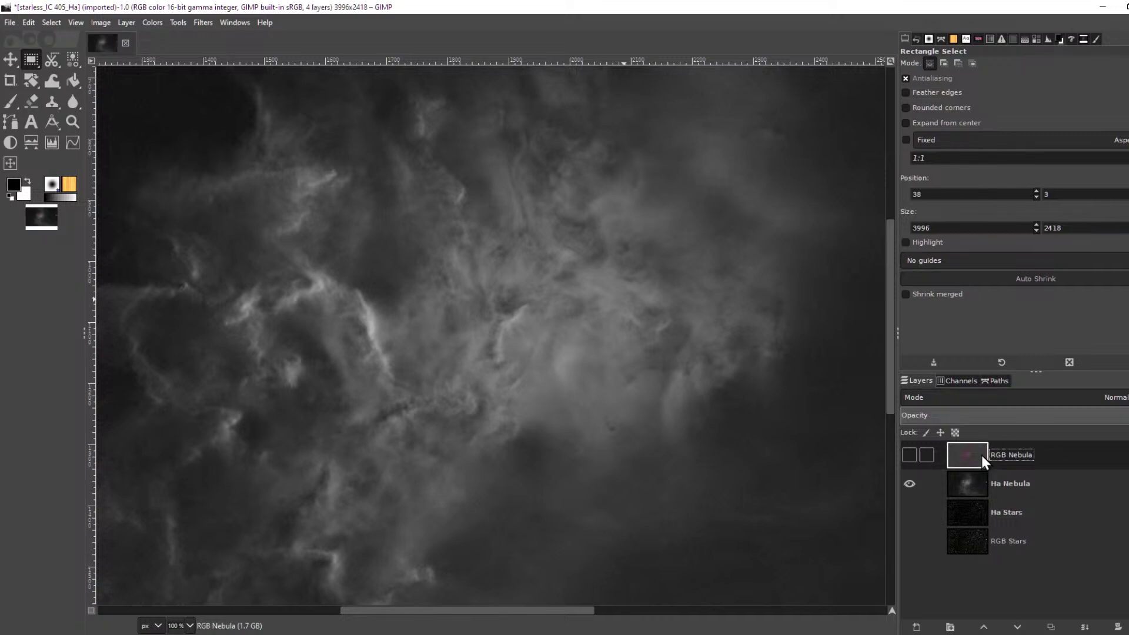
pyautogui.click(909, 456)
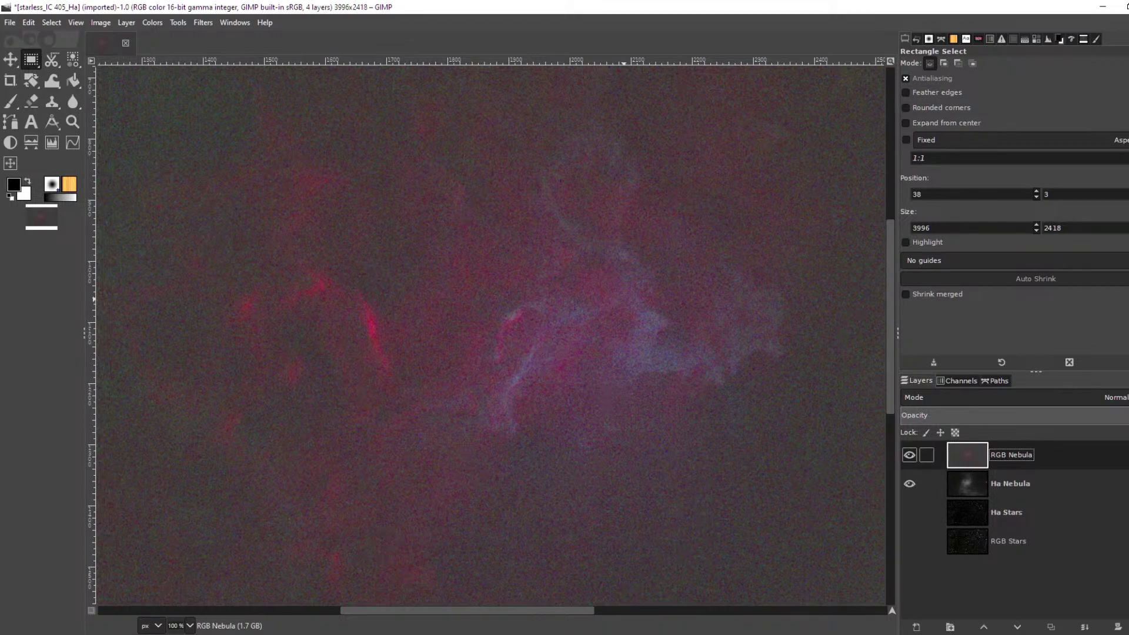
# Duplicate the RGB Nebula layer and move the original below the Ha Nebula layer
pyautogui.hotkey('ctrl', 'shift', 'd')
pyautogui.click(1042, 483)
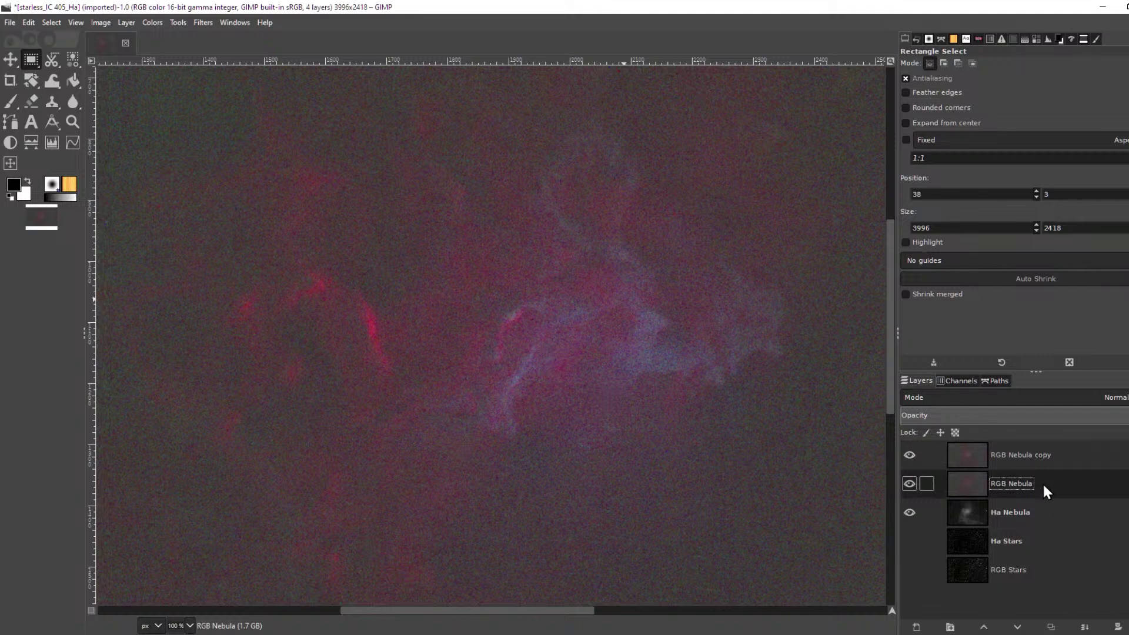
pyautogui.click(1022, 628)
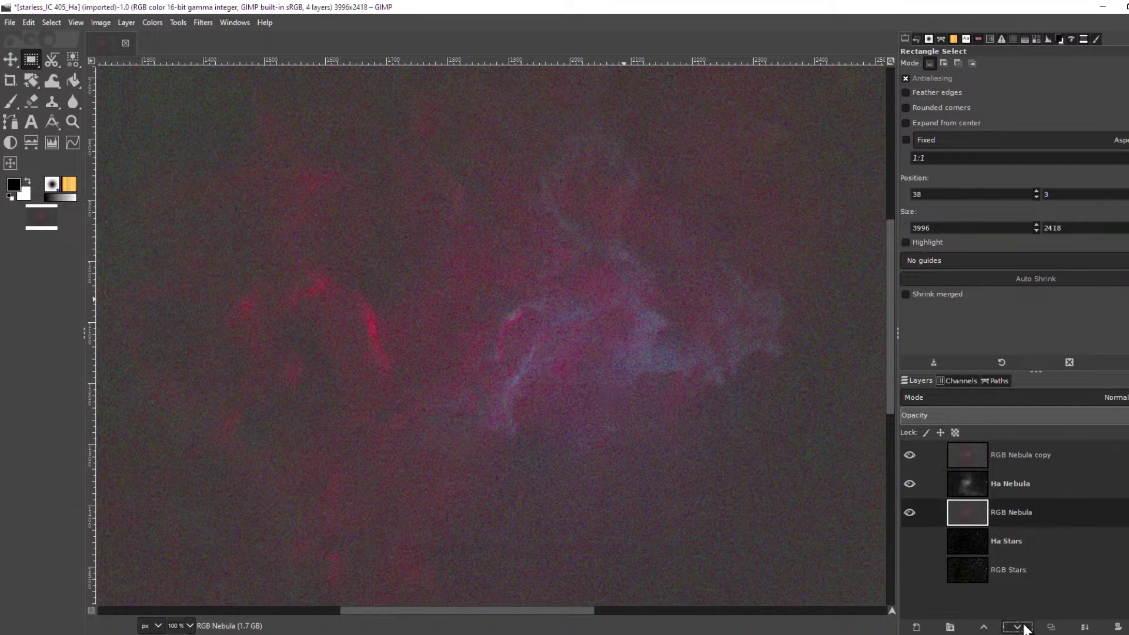
# Rename the duplicated RGB Nebula layer as RGB Greyscale
pyautogui.doubleClick(1021, 448)
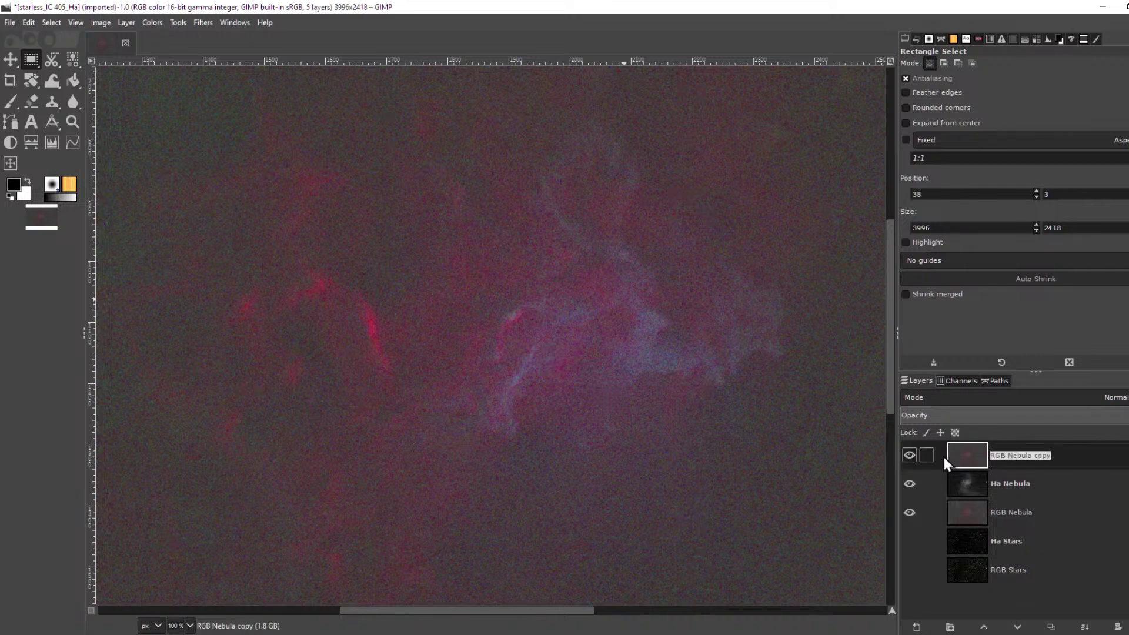
pyautogui.write('RGB')
pyautogui.write(' Nebula')
pyautogui.press('Return')
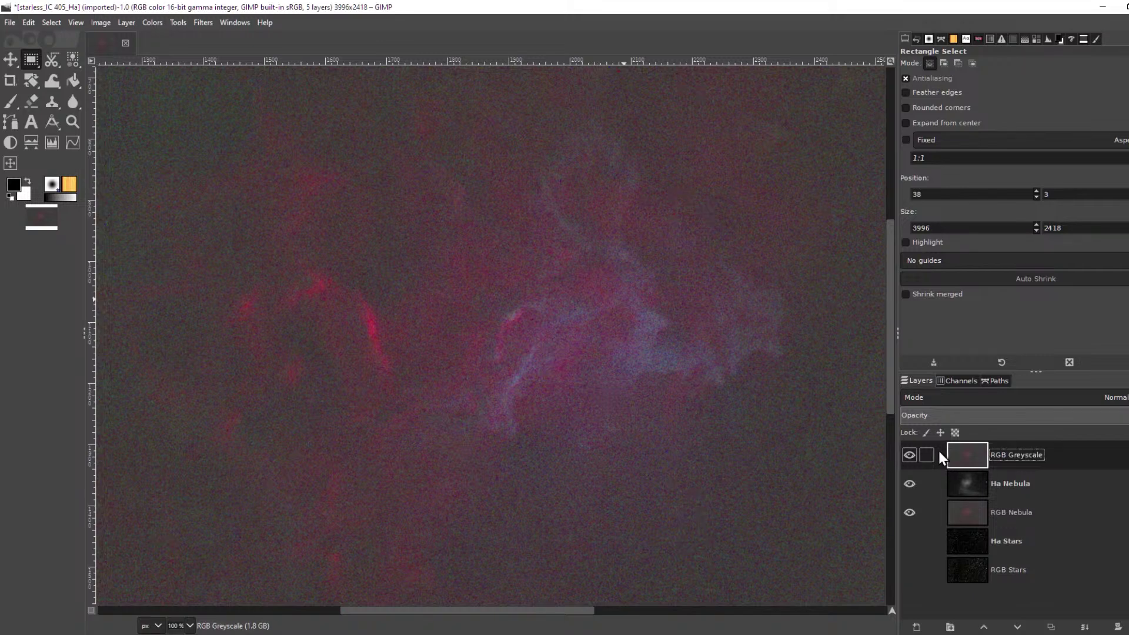
# Remove all colour from the RGB Greyscale layer by applying Saturation with a scale of 0
pyautogui.click(126, 24)
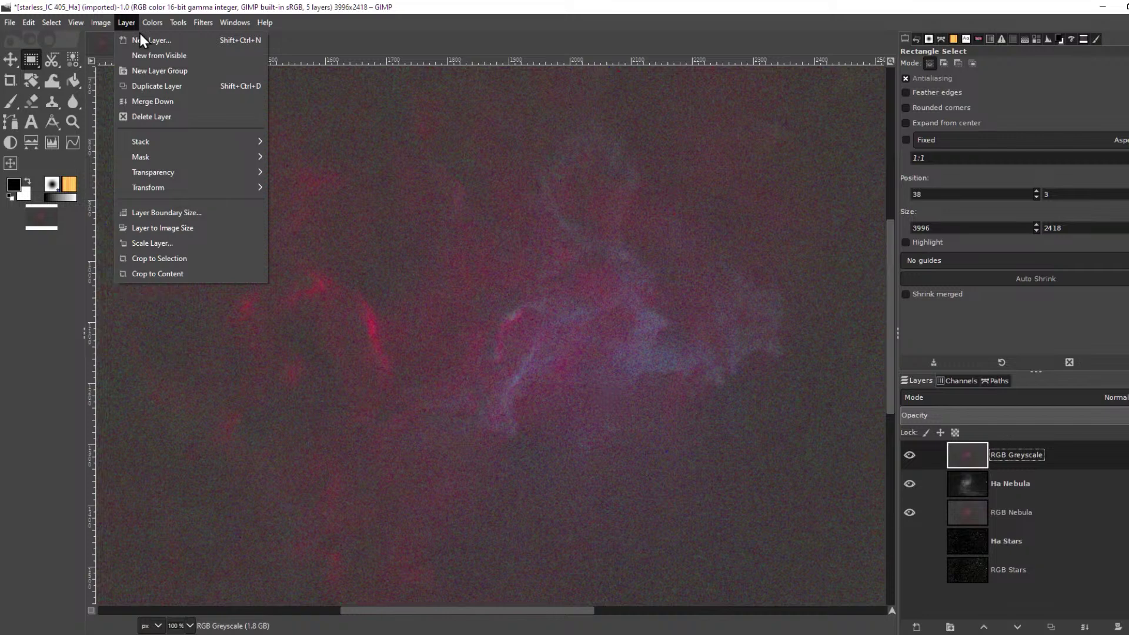
pyautogui.moveTo(147, 20)
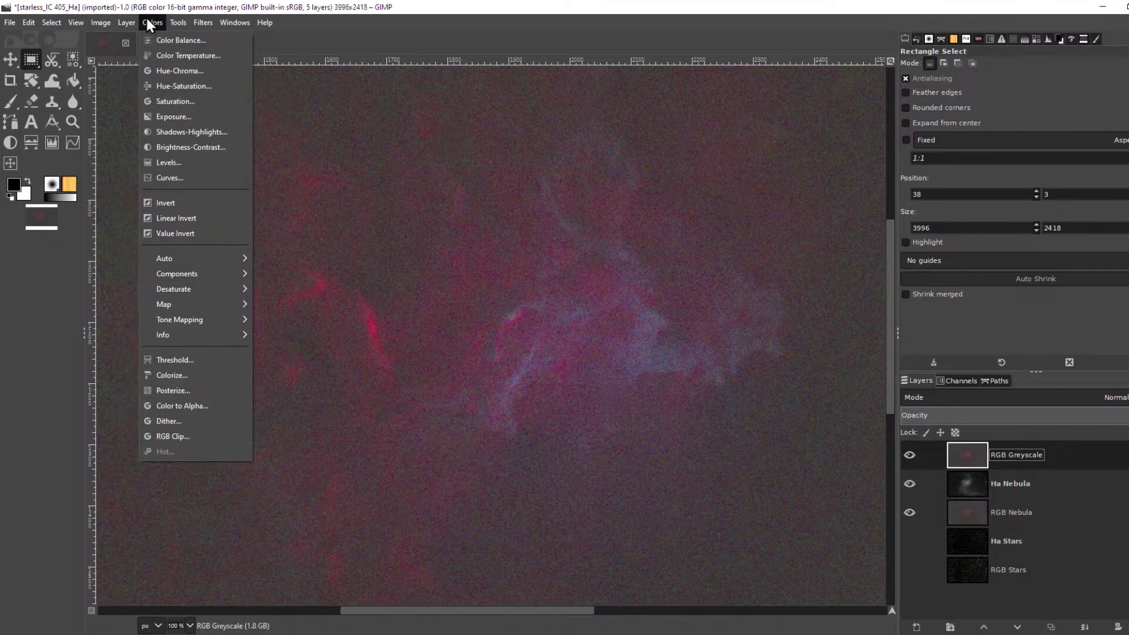
pyautogui.click(172, 101)
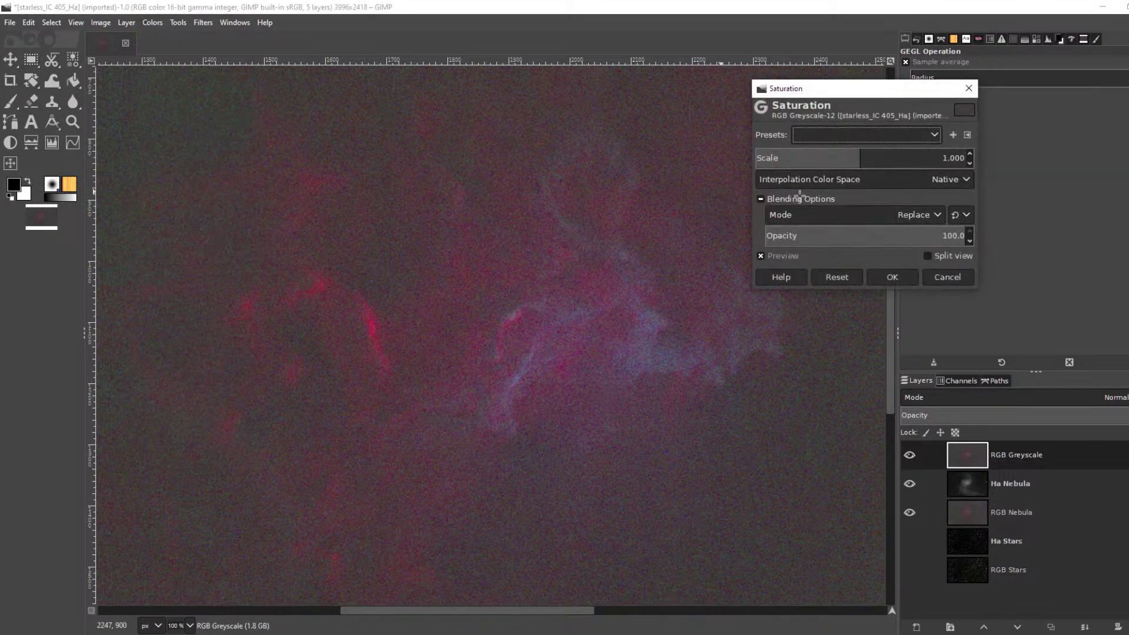
pyautogui.moveTo(856, 158); pyautogui.dragTo(666, 146)
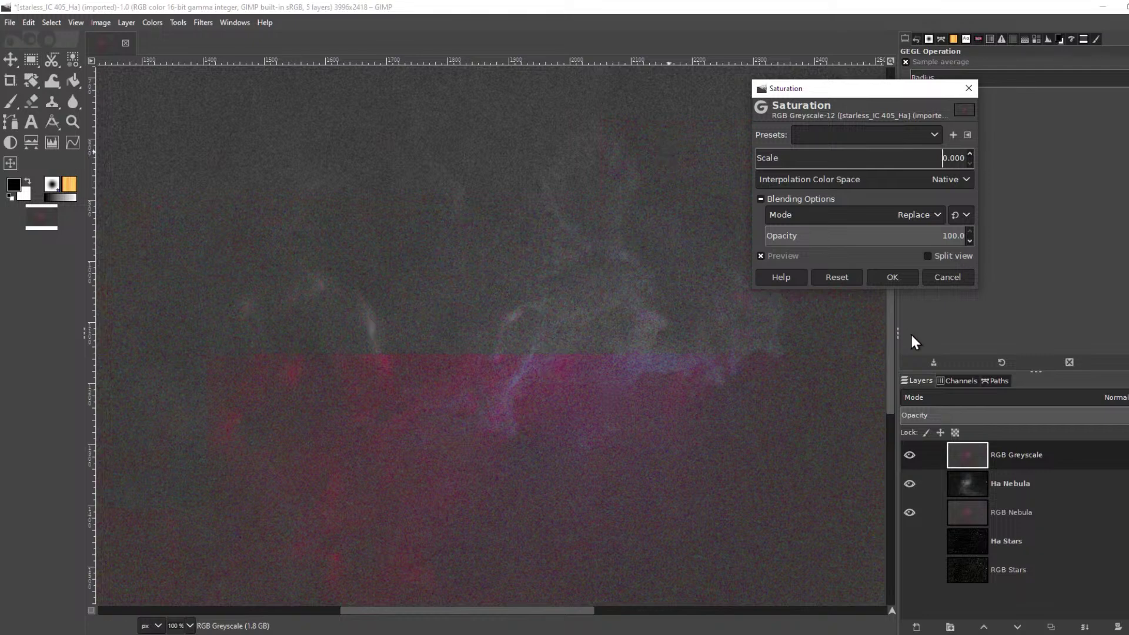
pyautogui.click(893, 278)
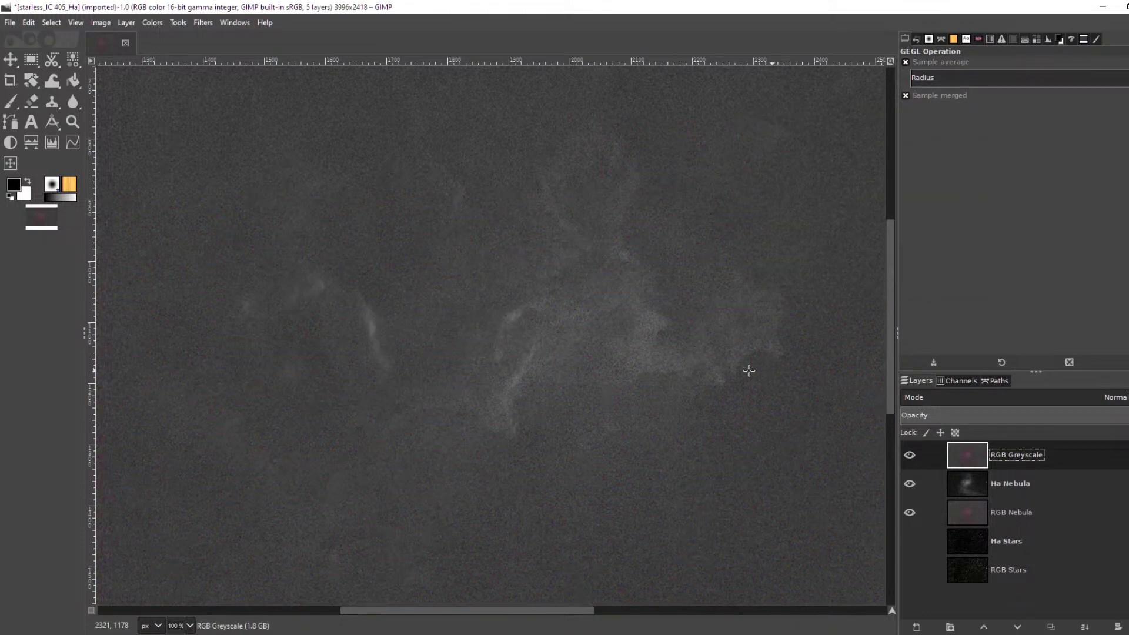
# Start a Levels adjustment on RGB Greyscale and raise the black input level to about 22.84, checking the effect on the nebula
pyautogui.scroll(-2, 702, 378)
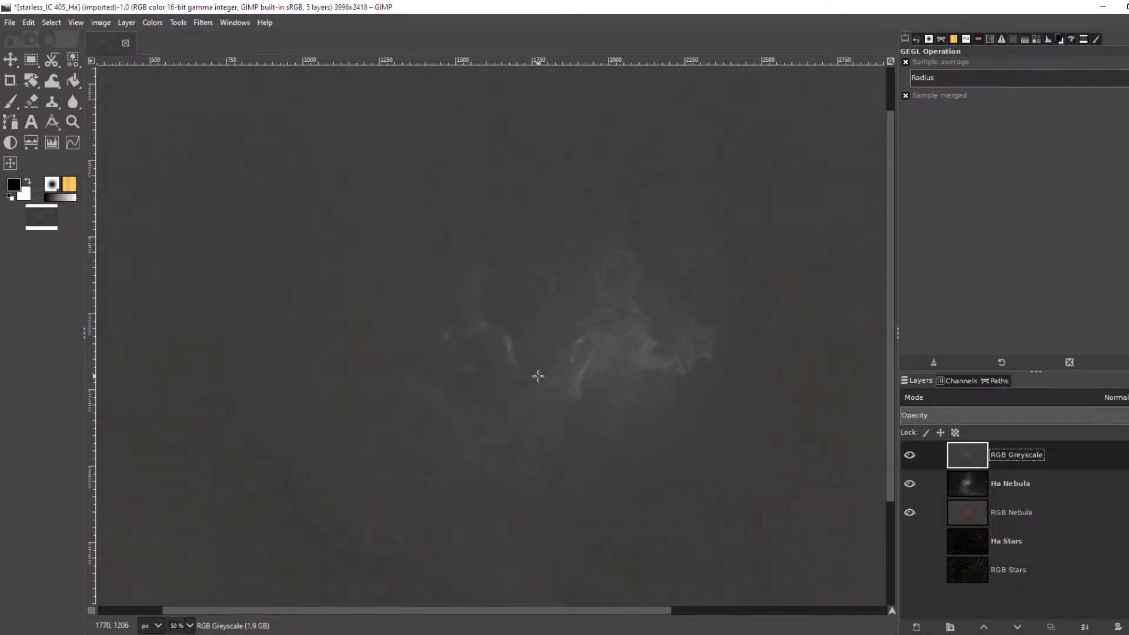
pyautogui.scroll(-3, 655, 343)
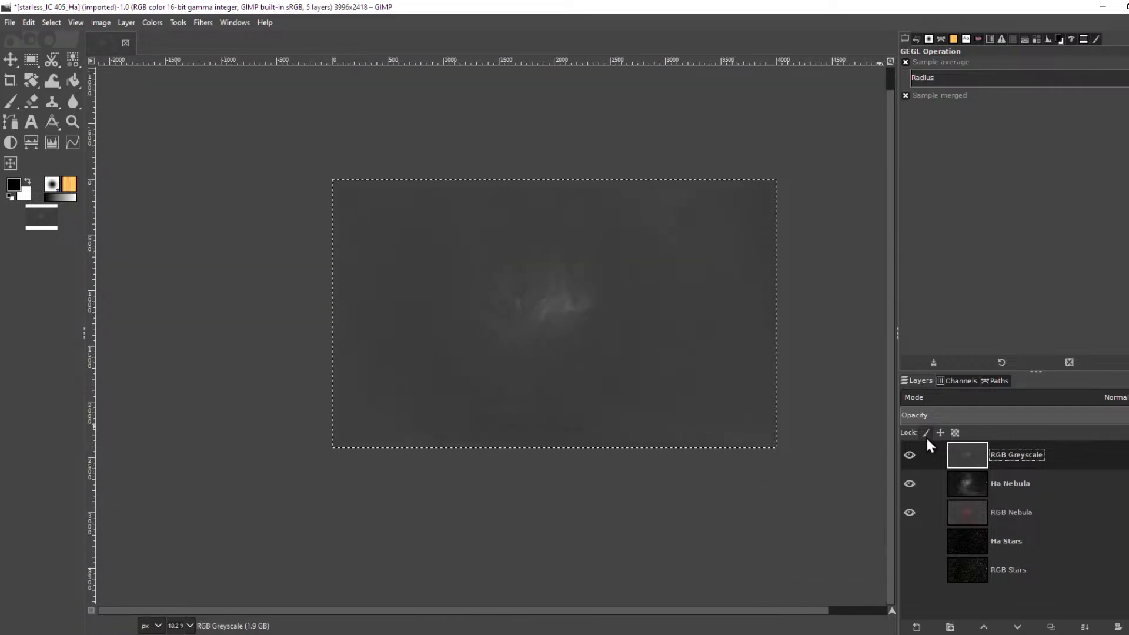
pyautogui.click(156, 23)
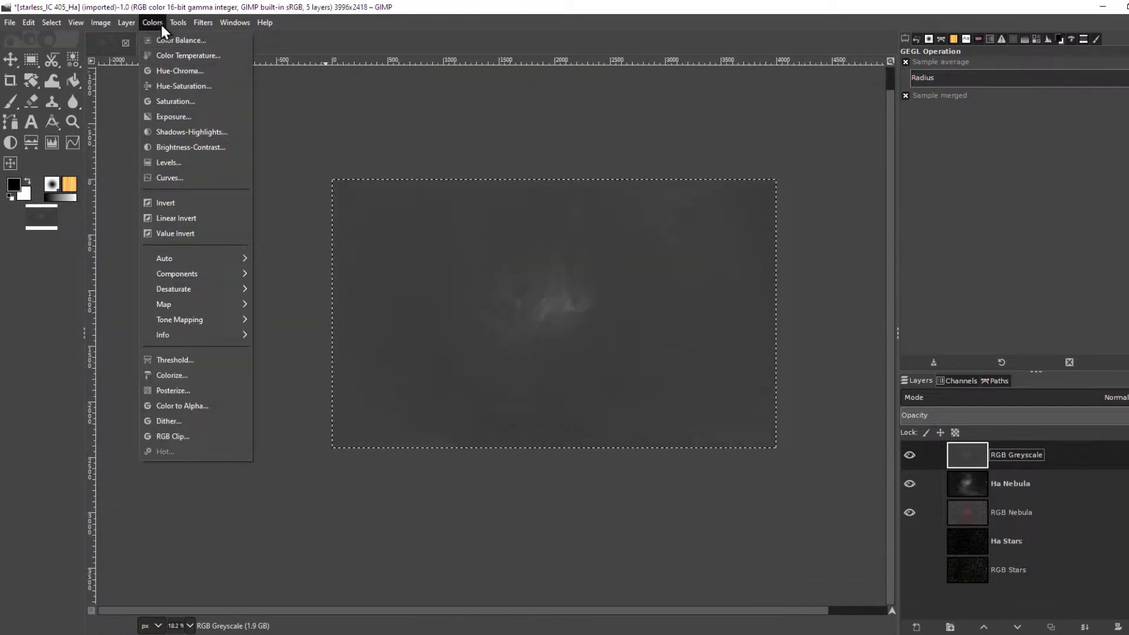
pyautogui.click(182, 156)
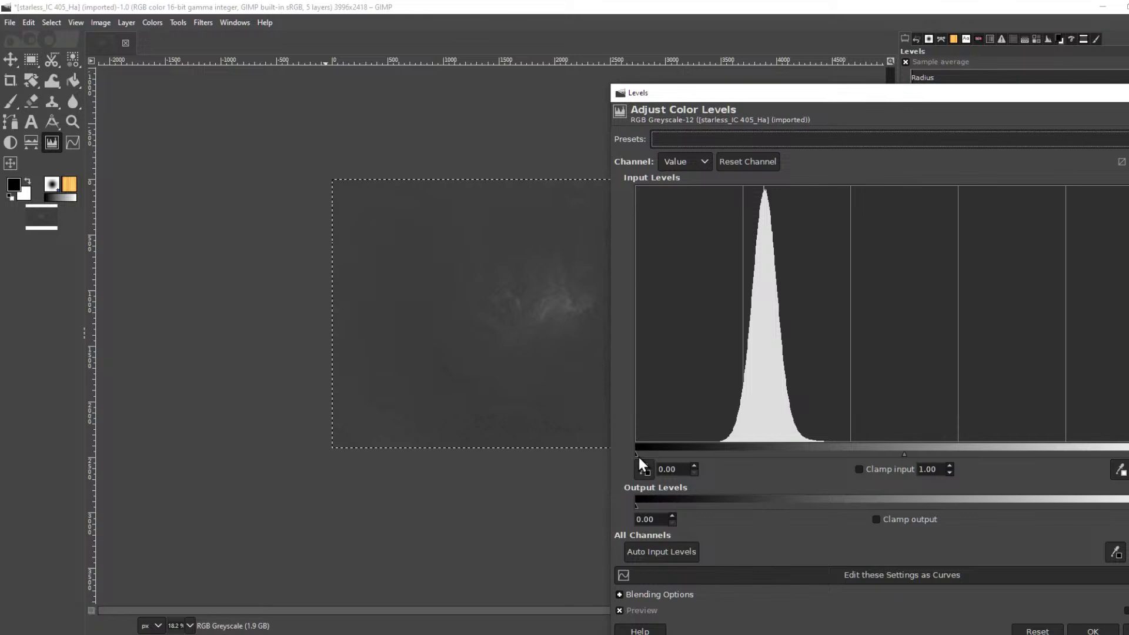
pyautogui.moveTo(638, 457); pyautogui.dragTo(802, 455)
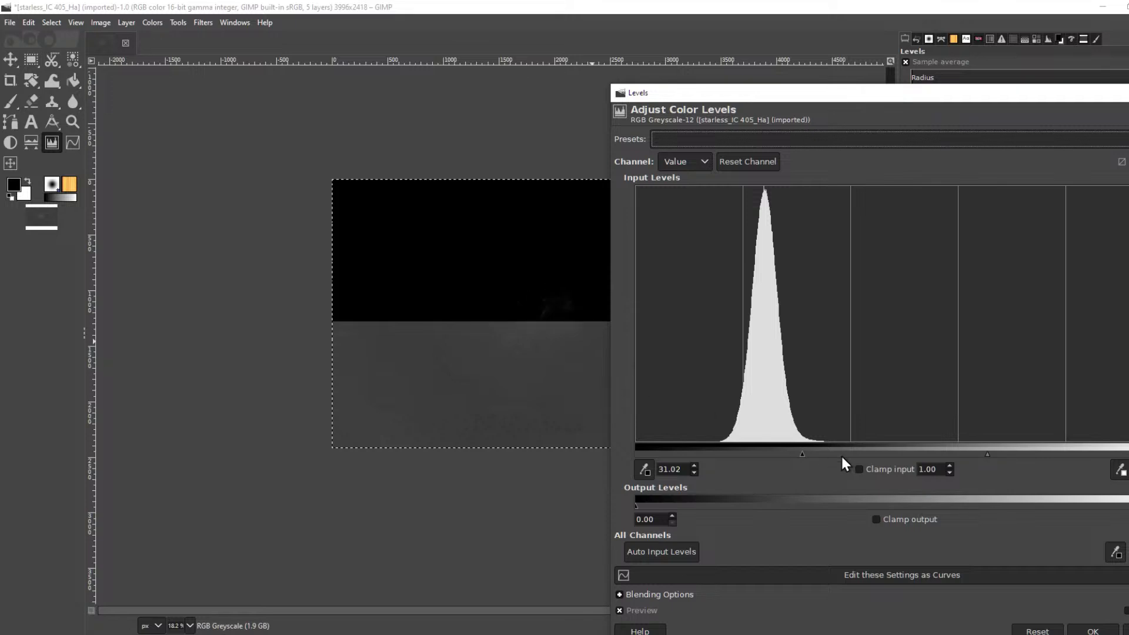
pyautogui.moveTo(803, 456); pyautogui.dragTo(759, 454)
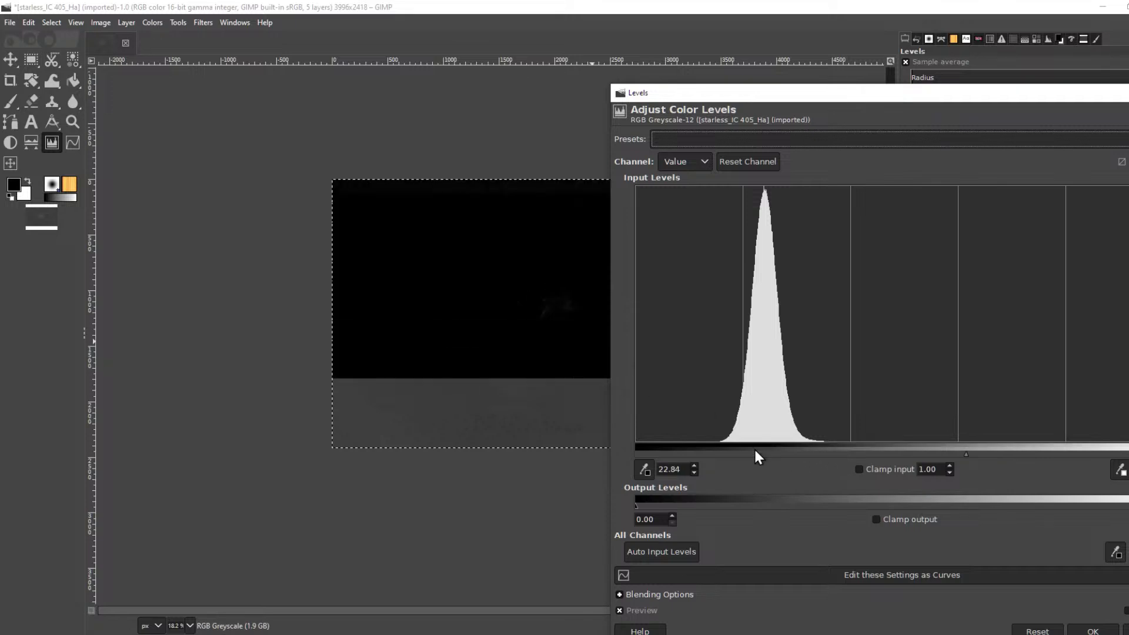
pyautogui.scroll(2, 556, 312)
pyautogui.scroll(3, 557, 310)
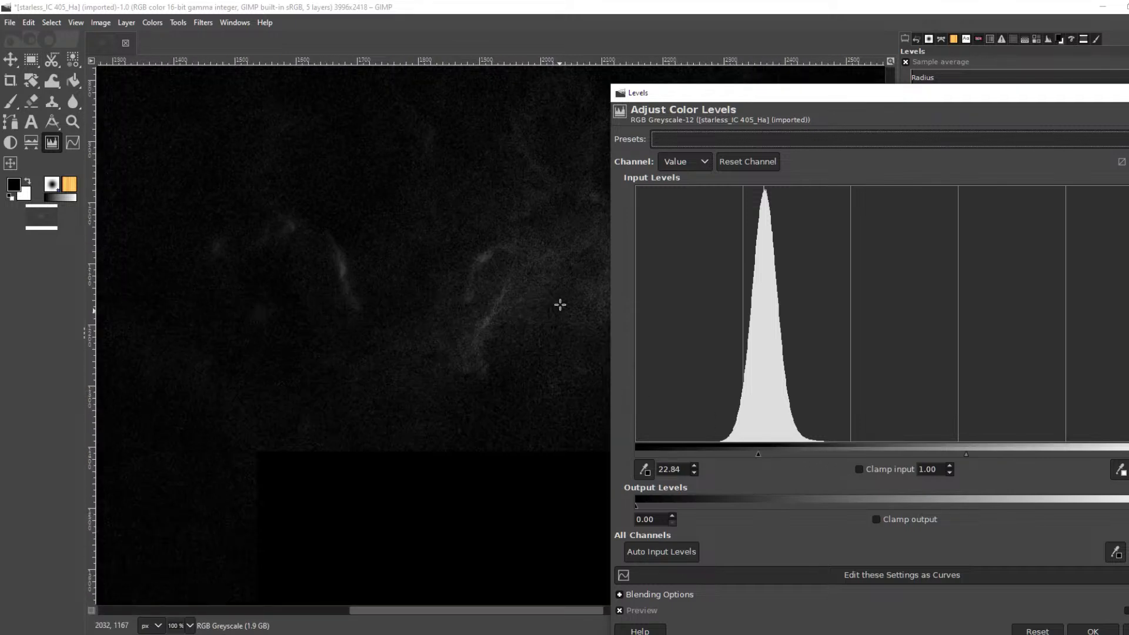
pyautogui.scroll(-3, 520, 293)
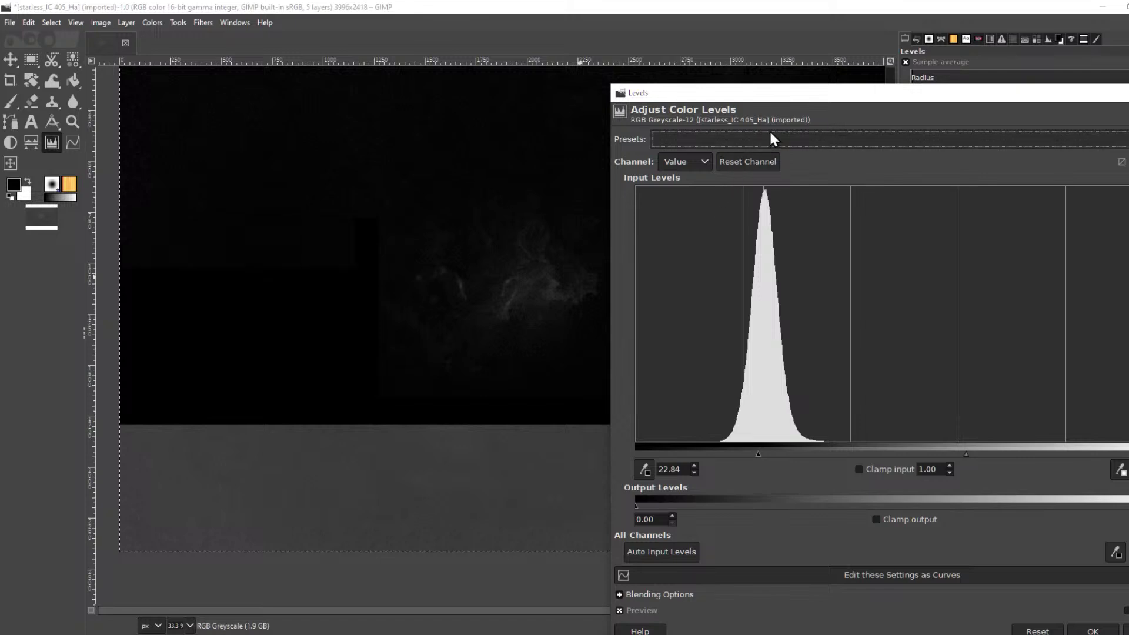
# Refine the RGB Greyscale levels to a black input of about 23.98 and a gamma of 1.26, and apply them
pyautogui.moveTo(806, 100); pyautogui.dragTo(845, 30)
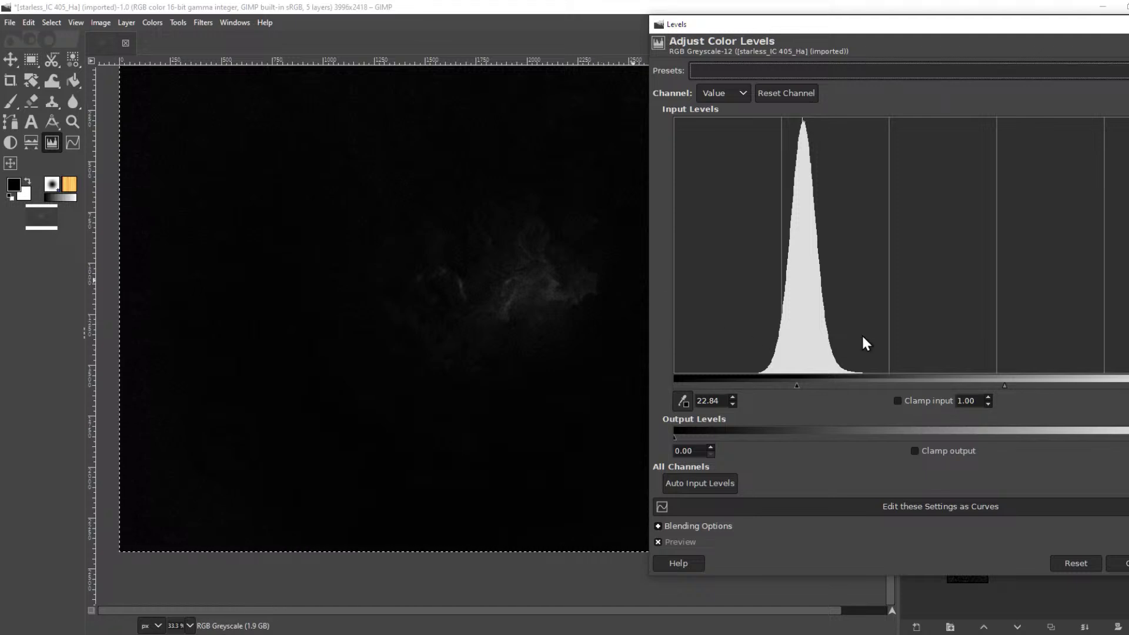
pyautogui.moveTo(797, 385); pyautogui.dragTo(786, 385)
pyautogui.scroll(1, 551, 296)
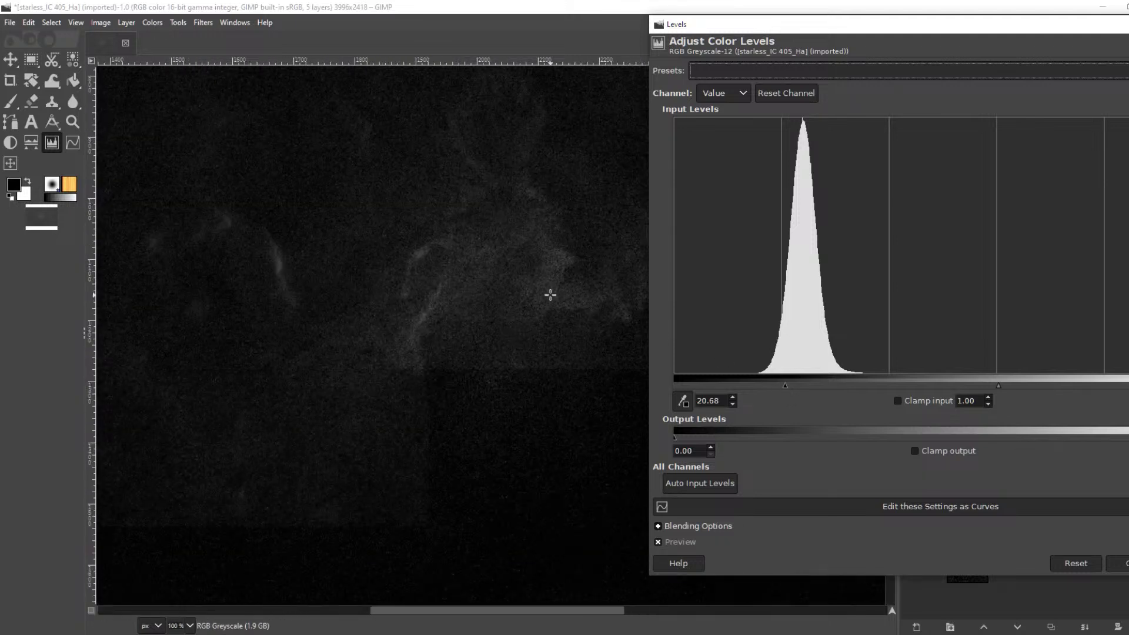
pyautogui.scroll(-1, 550, 294)
pyautogui.scroll(3, 556, 297)
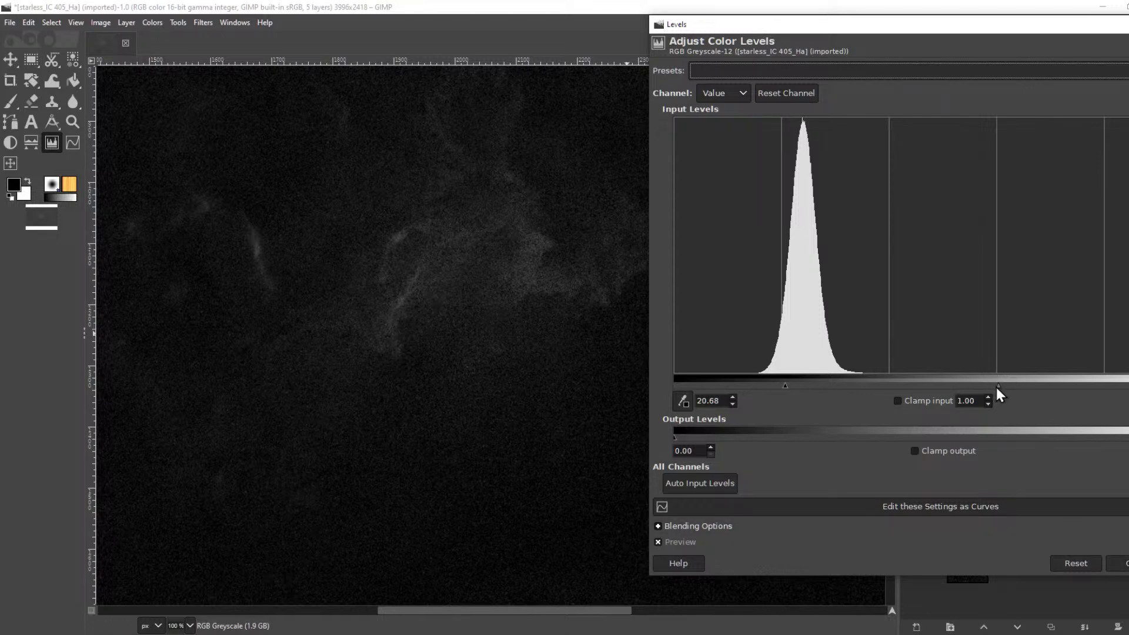
pyautogui.moveTo(998, 386); pyautogui.dragTo(978, 385)
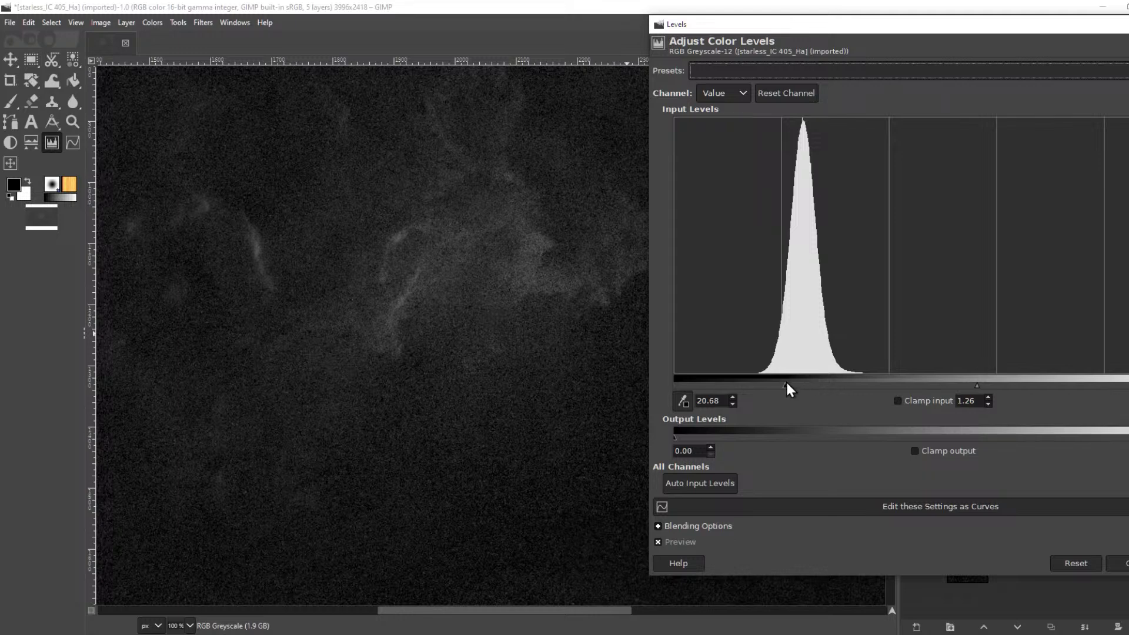
pyautogui.moveTo(787, 383); pyautogui.dragTo(802, 387)
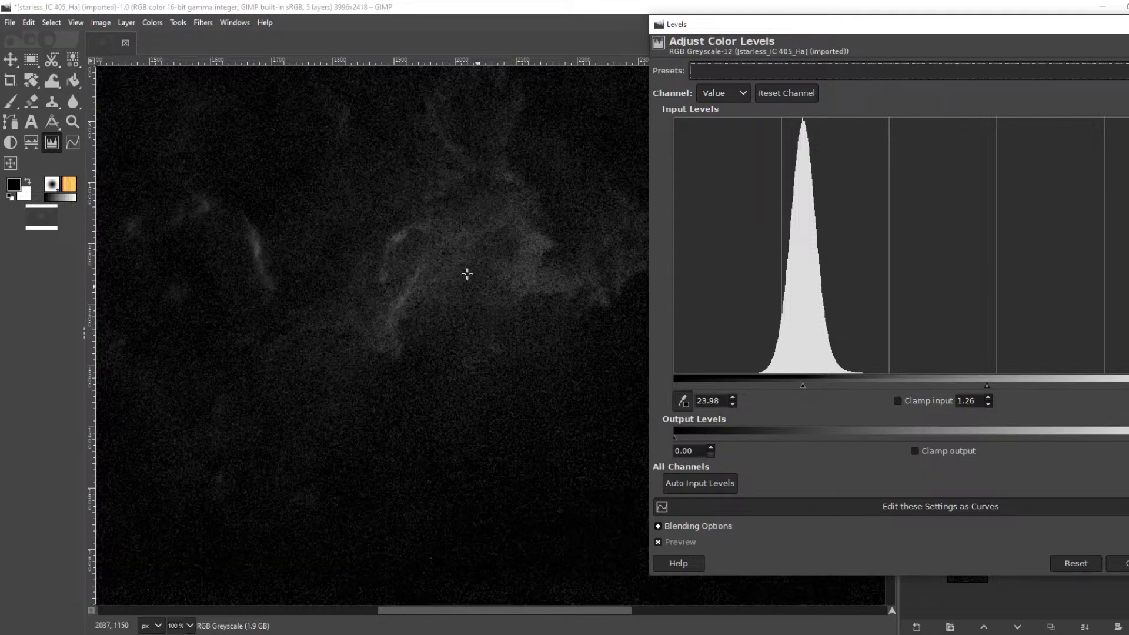
pyautogui.scroll(-2, 467, 274)
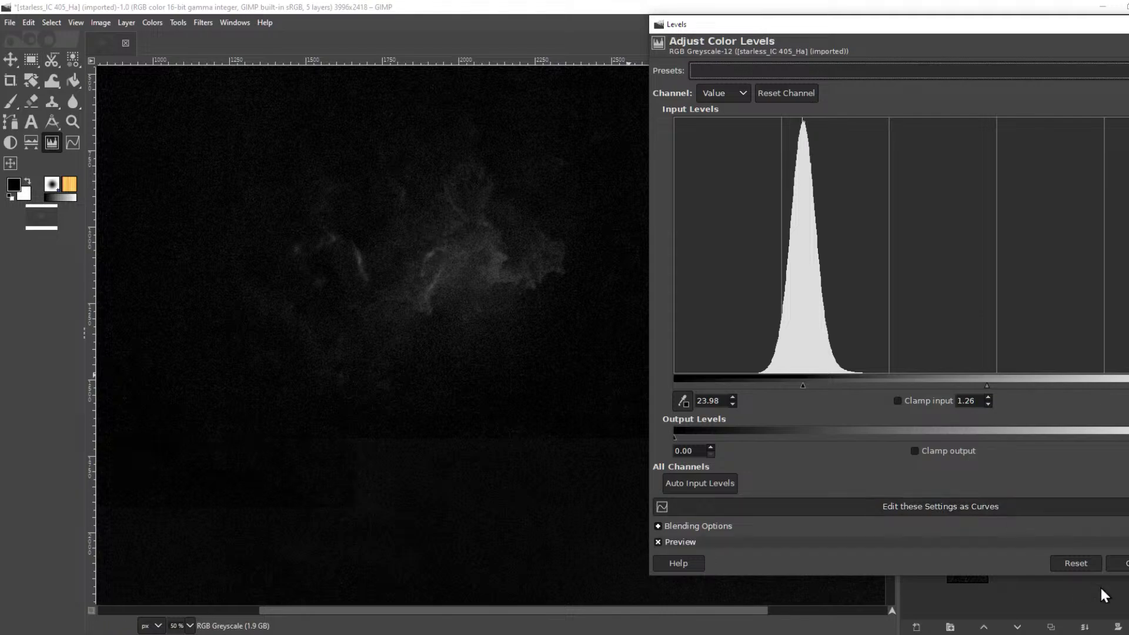
pyautogui.click(1119, 563)
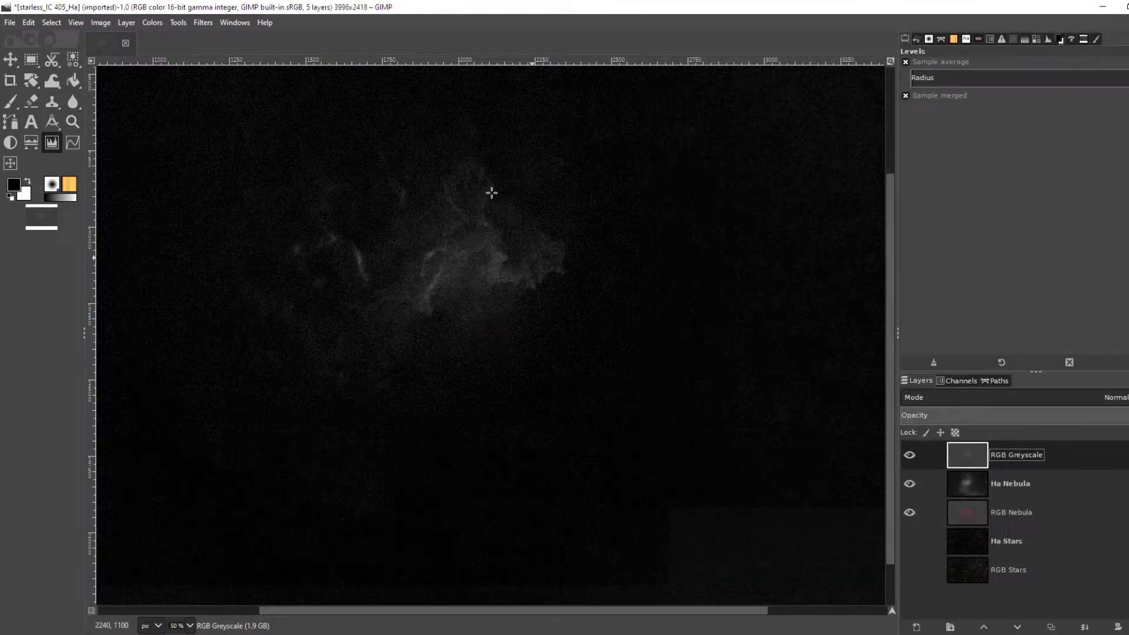
# Apply a Gaussian Blur of 1.50 in X and Y to the RGB Greyscale layer to soften its noise
pyautogui.scroll(1, 478, 255)
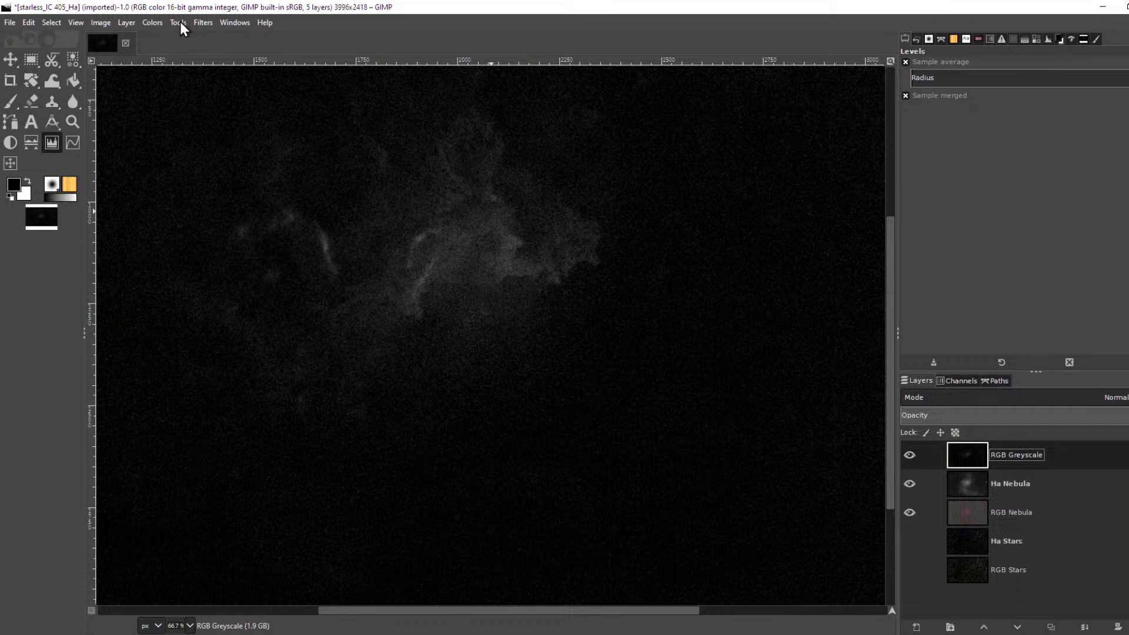
pyautogui.click(197, 23)
pyautogui.moveTo(323, 110)
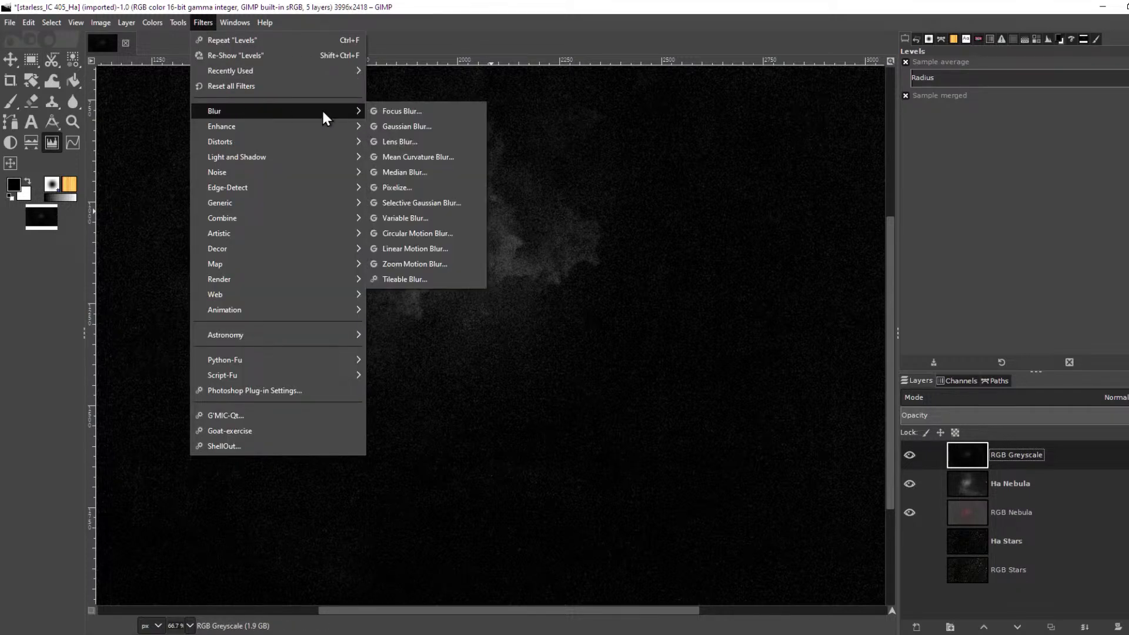
pyautogui.click(417, 126)
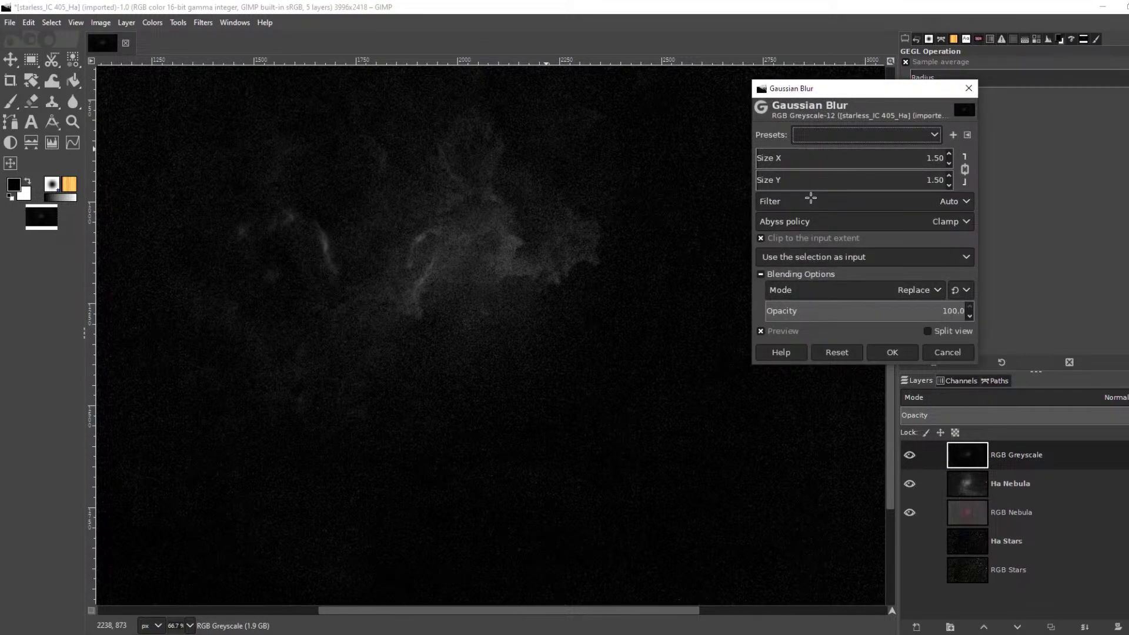
pyautogui.press('1')
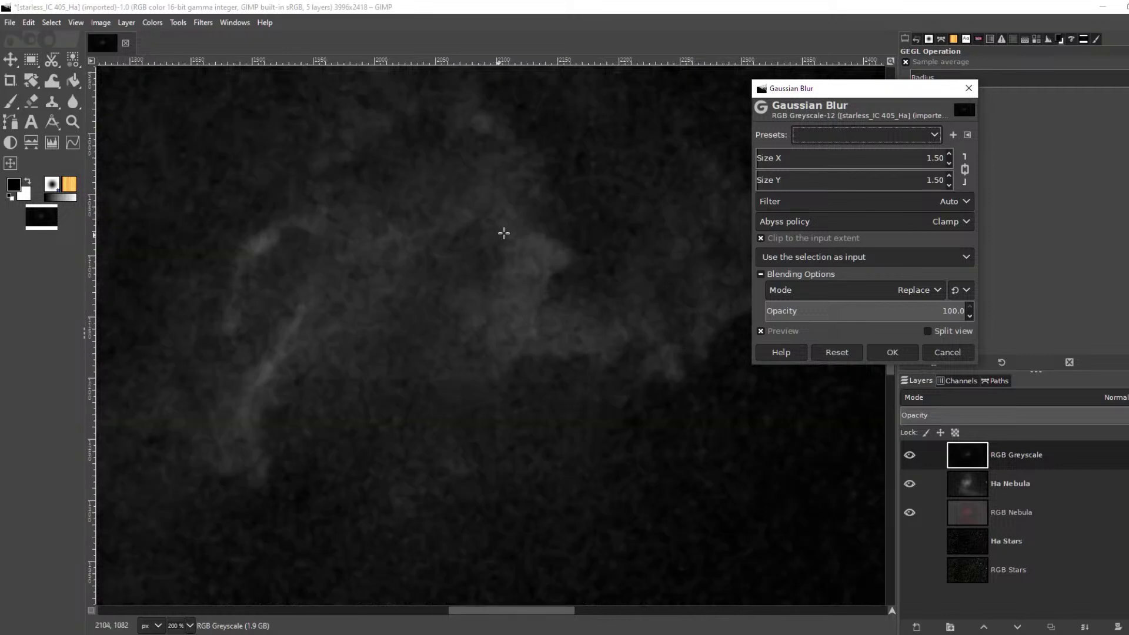
pyautogui.hotkey('shift', '2')
pyautogui.click(893, 352)
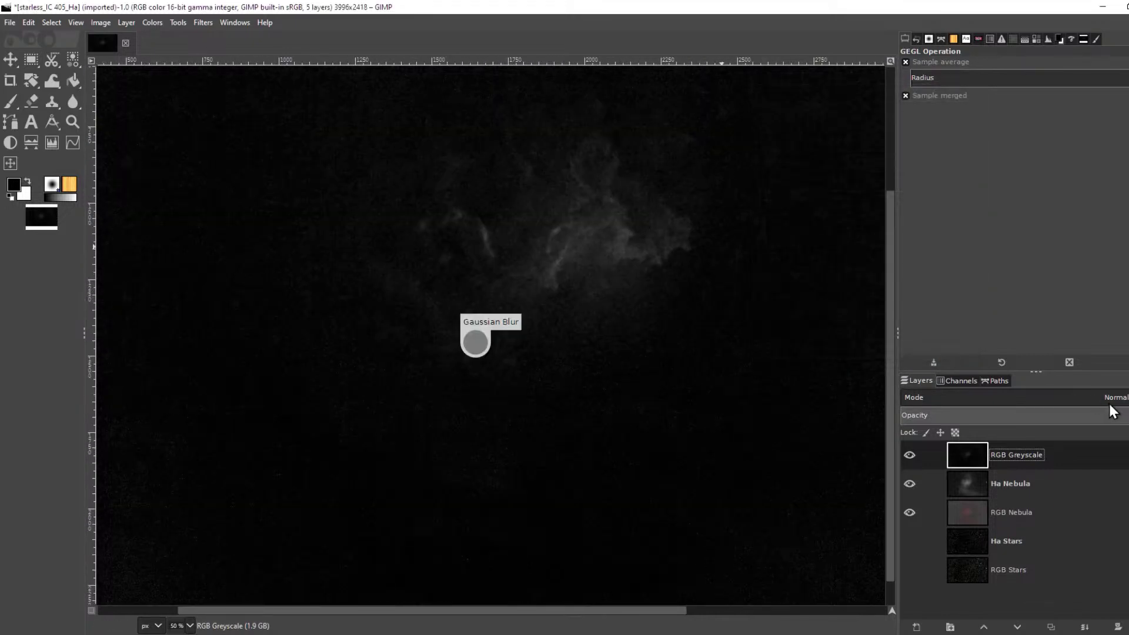
# Set the RGB Greyscale layer's blend mode to Screen over the Ha Nebula layer
pyautogui.click(1107, 398)
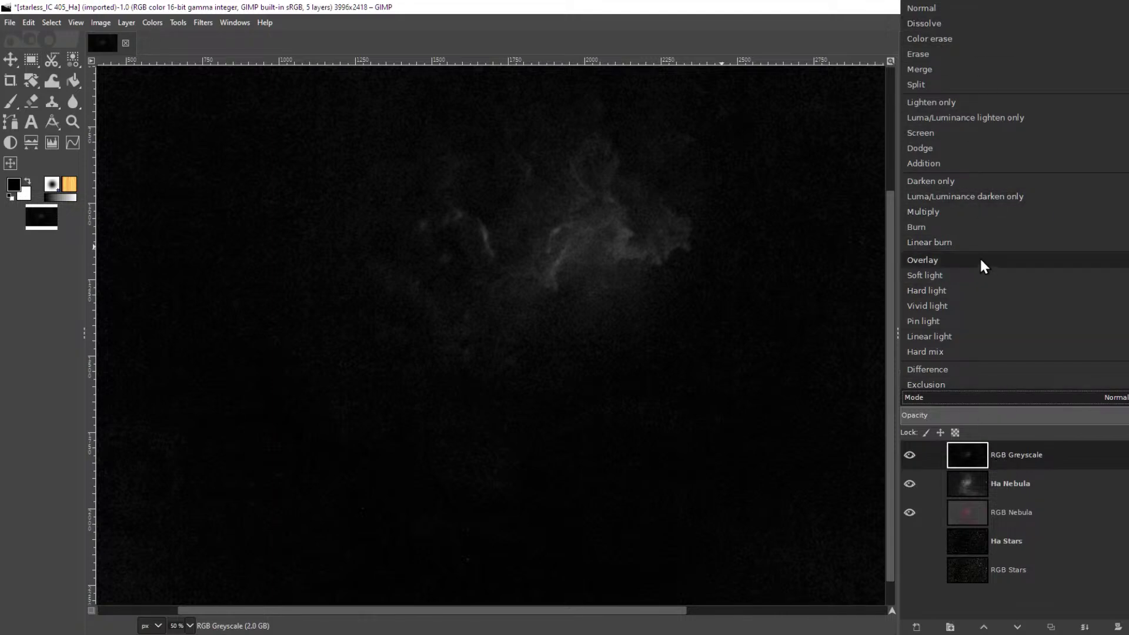
pyautogui.click(948, 135)
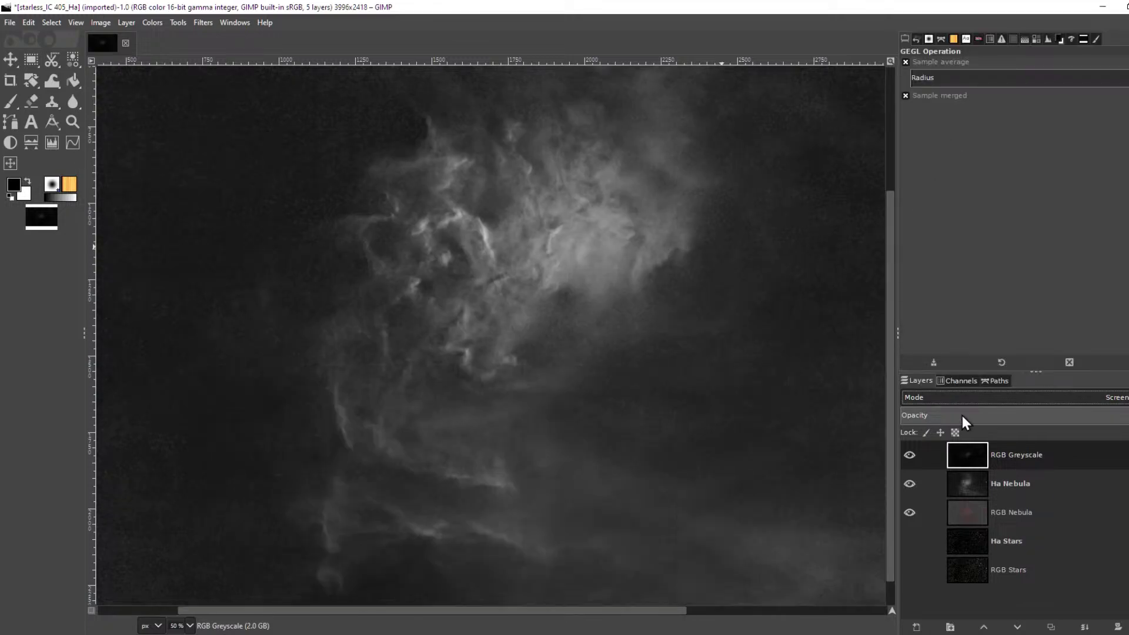
# Check what RGB Greyscale adds to the Ha nebula's core by hiding and showing the layer at different magnifications
pyautogui.press('2')
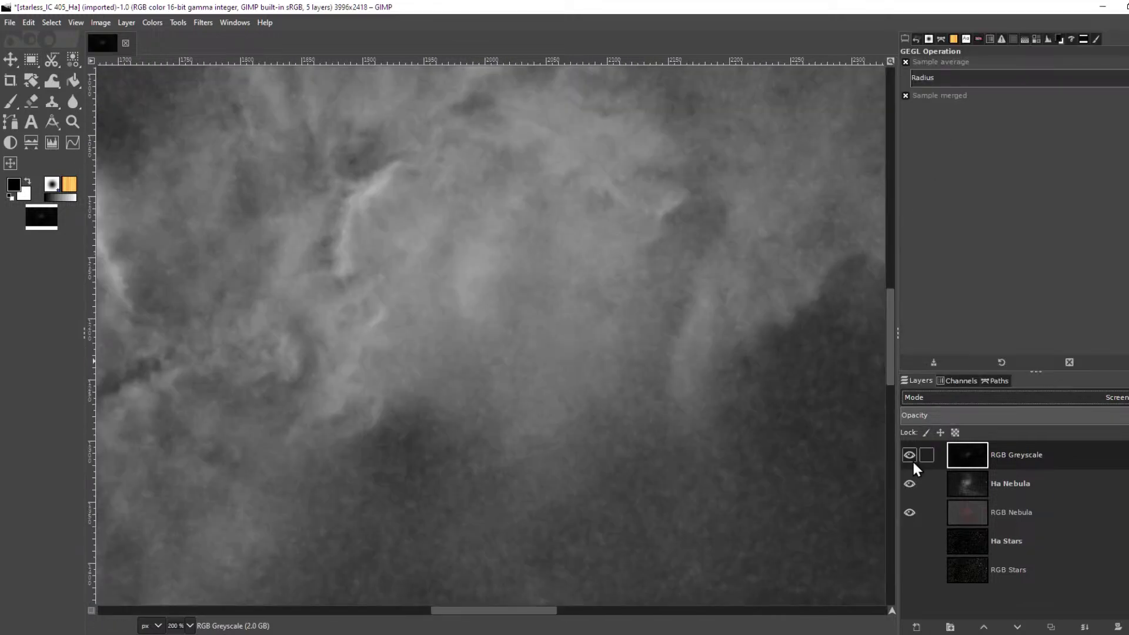
pyautogui.click(909, 455)
pyautogui.click(909, 455)
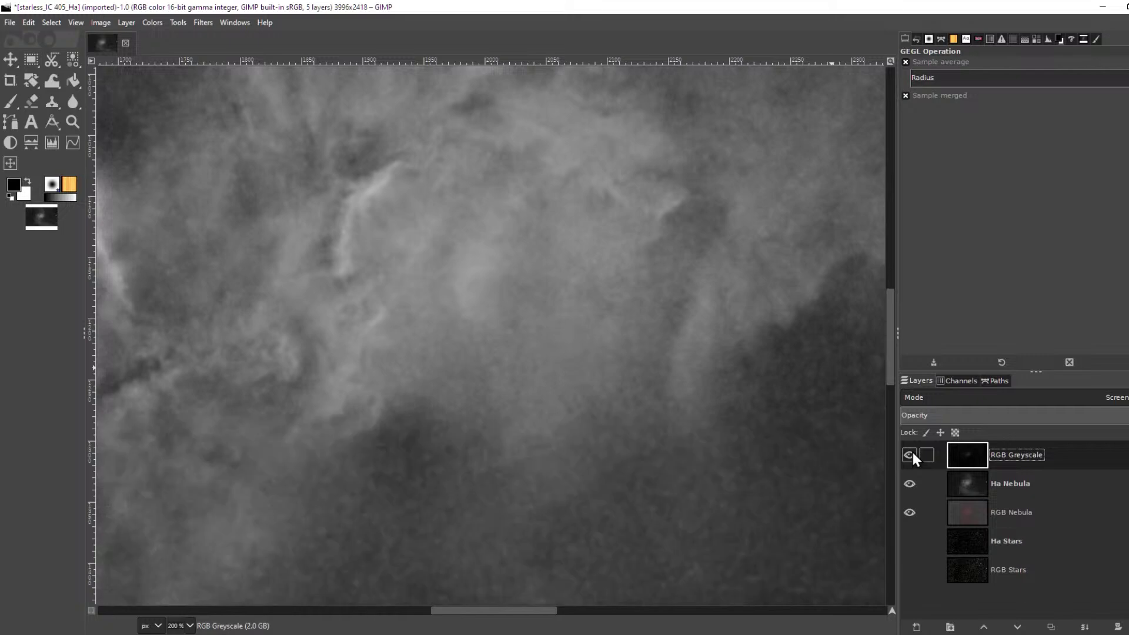
pyautogui.press('-')
pyautogui.scroll(-3, 624, 336)
pyautogui.scroll(2, 621, 331)
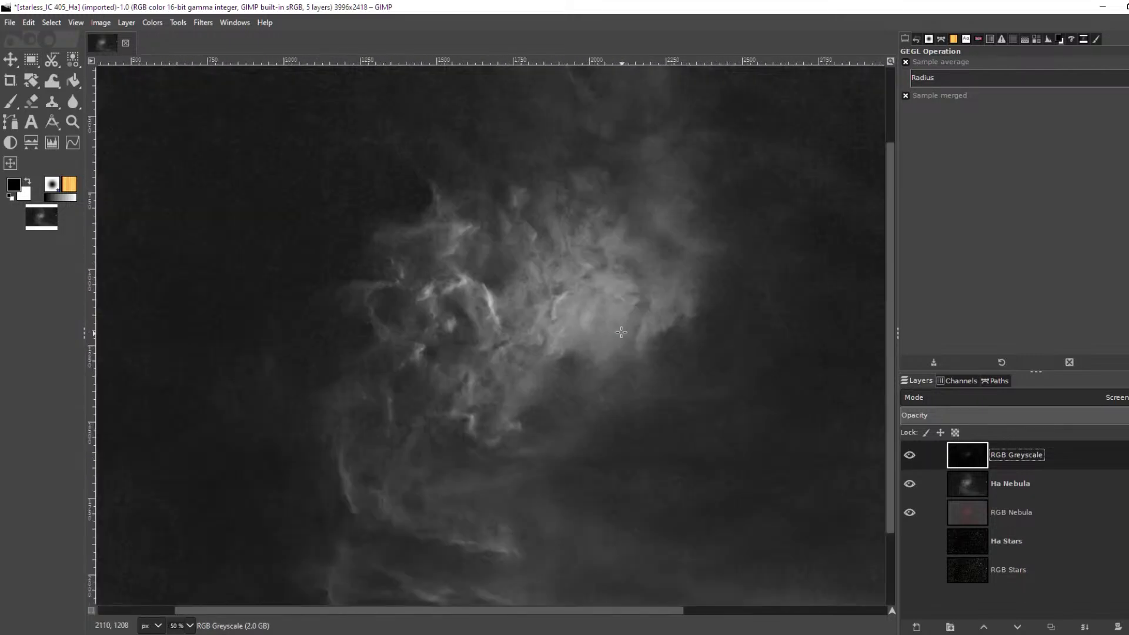
pyautogui.scroll(-3, 816, 96)
pyautogui.scroll(3, 816, 96)
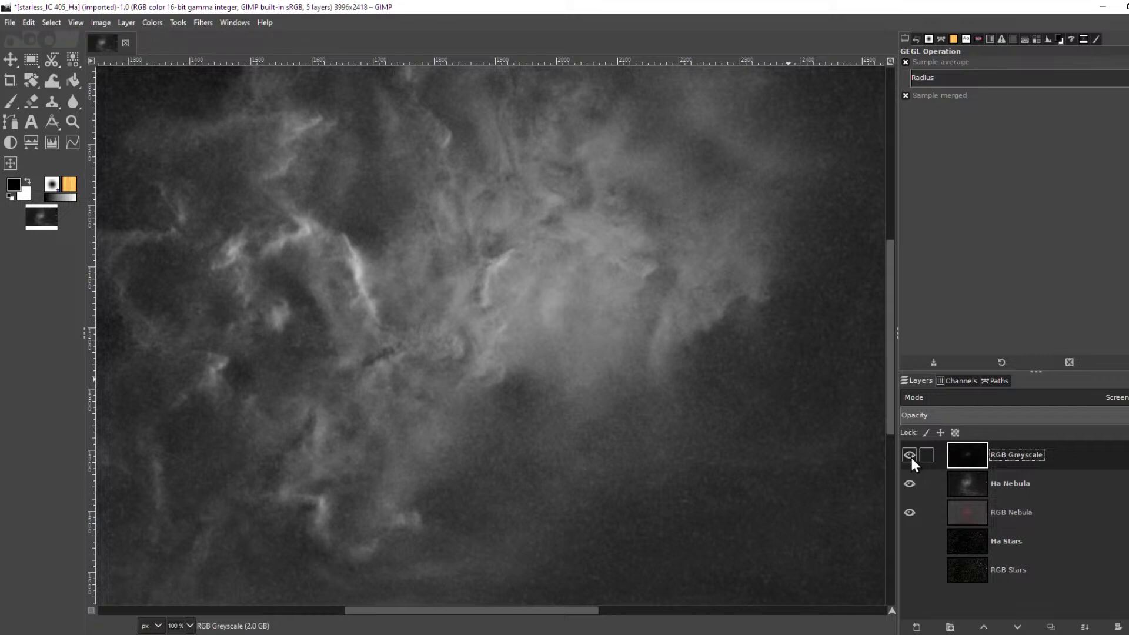
# Try the Addition blend mode on the RGB Greyscale layer and examine the result over the nebula core
pyautogui.click(1074, 397)
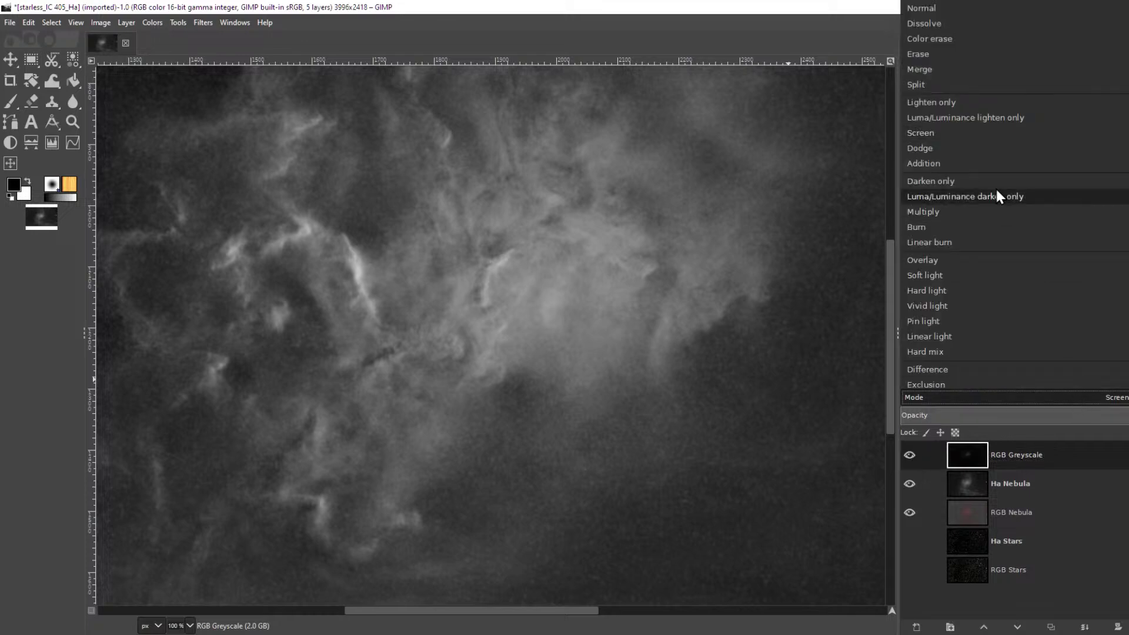
pyautogui.click(956, 163)
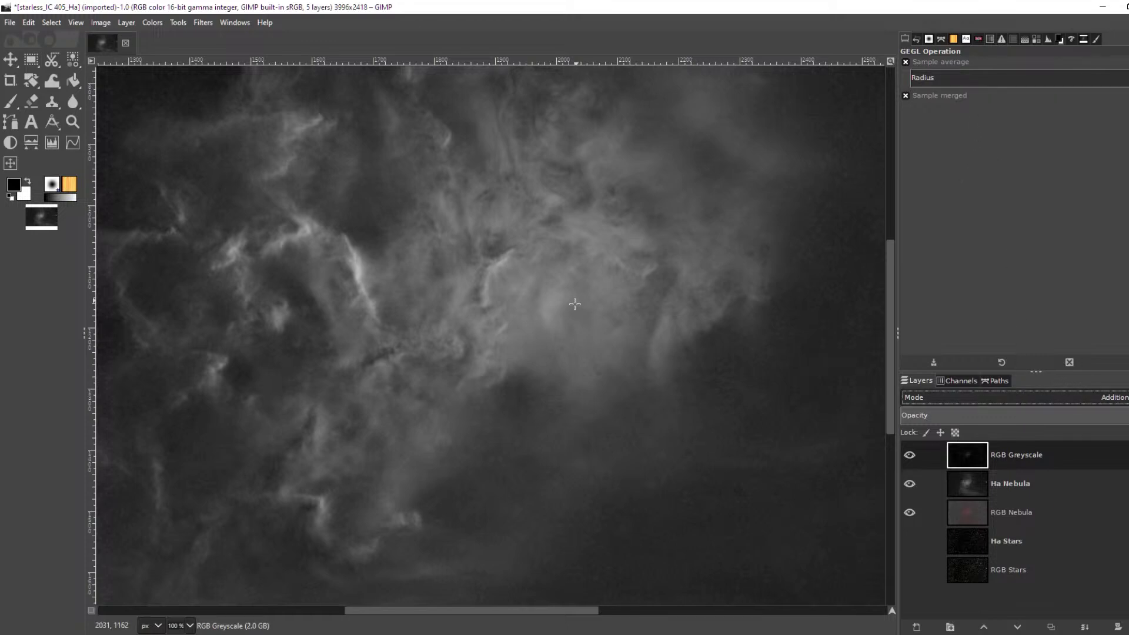
pyautogui.scroll(3, 560, 285)
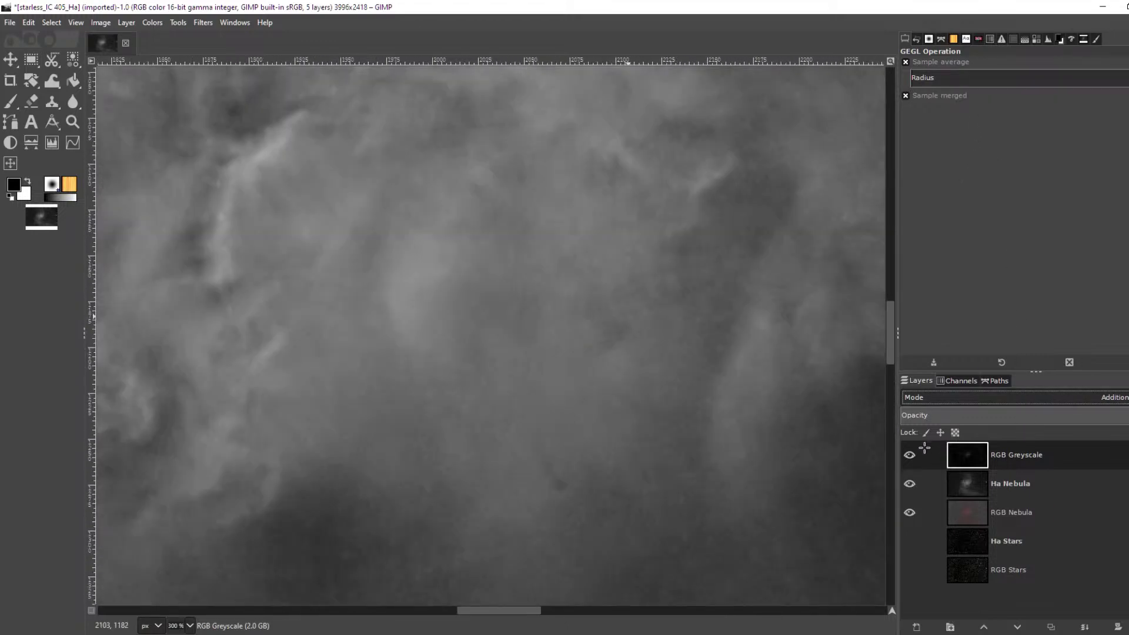
# Compare the nebula core with RGB Greyscale hidden and shown, and examine the dark background for noise
pyautogui.click(908, 454)
pyautogui.click(909, 454)
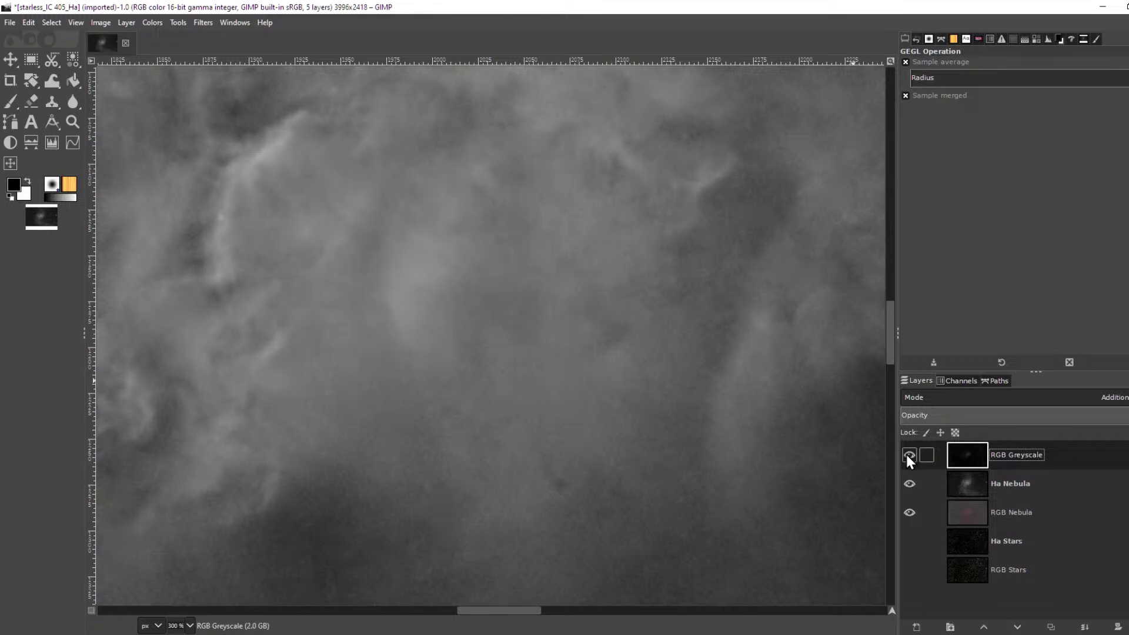
pyautogui.click(908, 455)
pyautogui.click(908, 454)
pyautogui.click(908, 454)
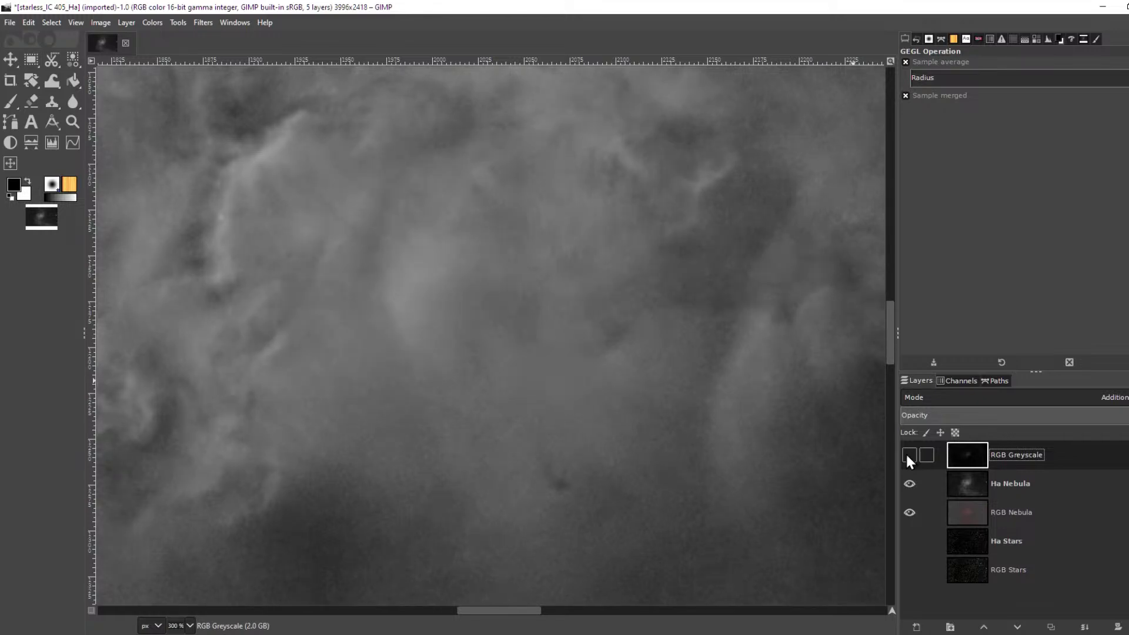
pyautogui.click(908, 455)
pyautogui.scroll(-6, 606, 290)
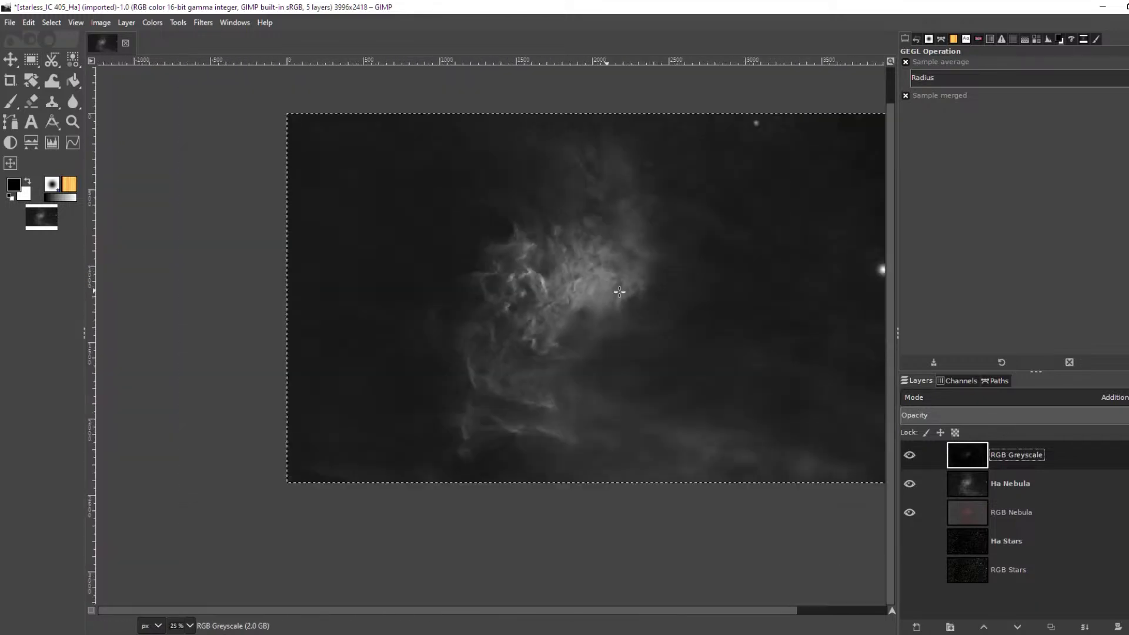
pyautogui.scroll(2, 805, 328)
pyautogui.scroll(5, 805, 328)
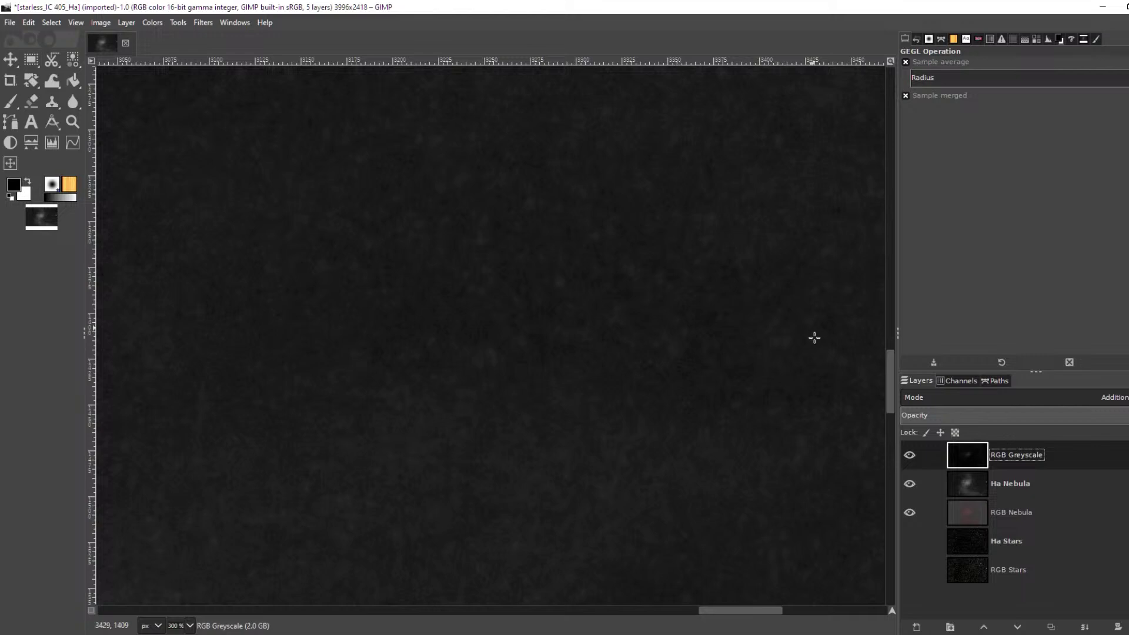
pyautogui.scroll(-1, 543, 309)
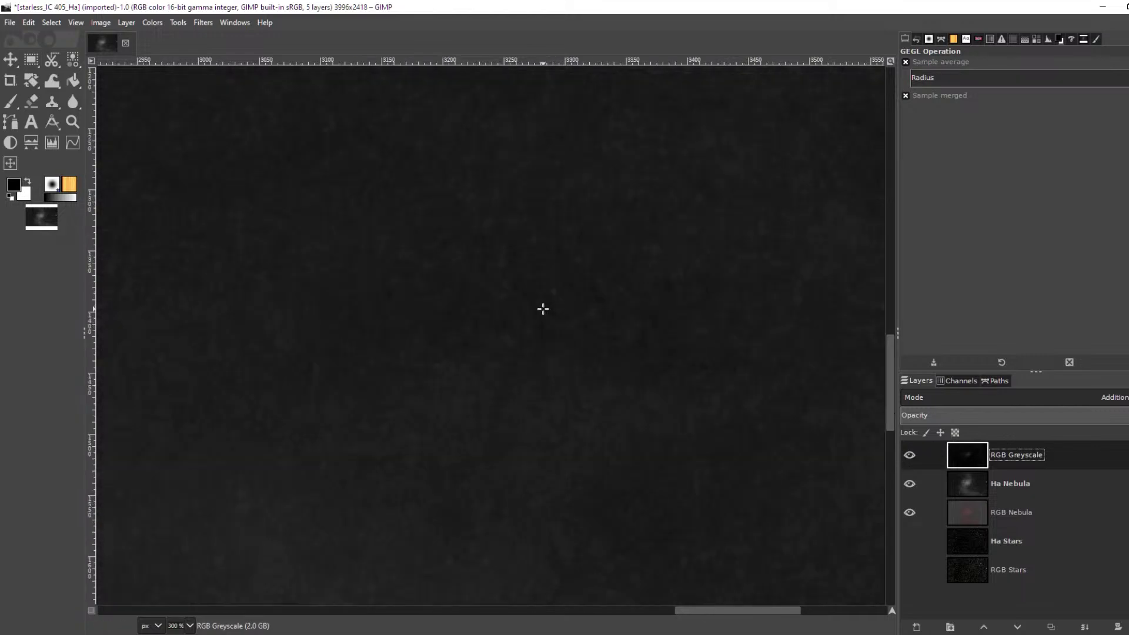
pyautogui.scroll(-6, 543, 308)
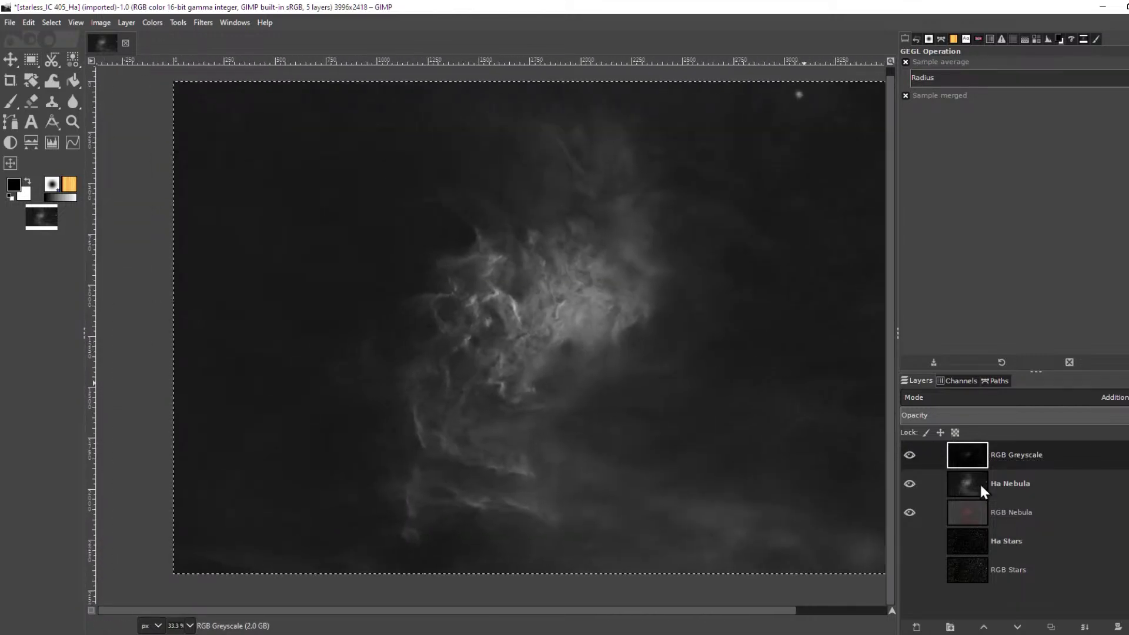
# Add a white, full-opacity layer mask to the RGB Greyscale layer
pyautogui.rightClick(976, 455)
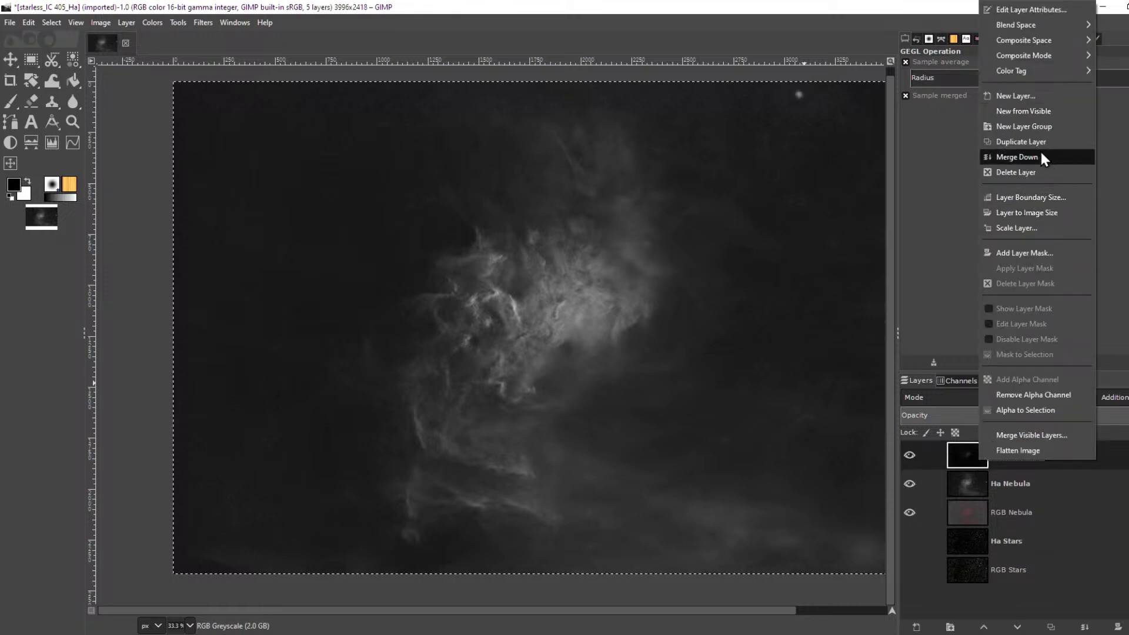
pyautogui.click(1050, 249)
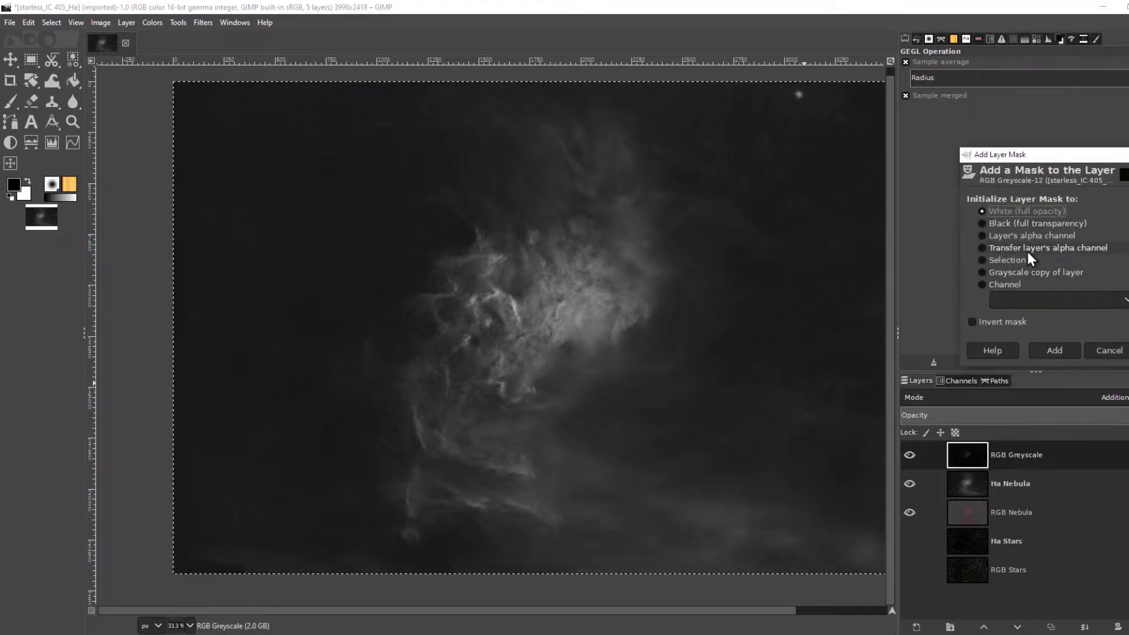
pyautogui.click(1059, 350)
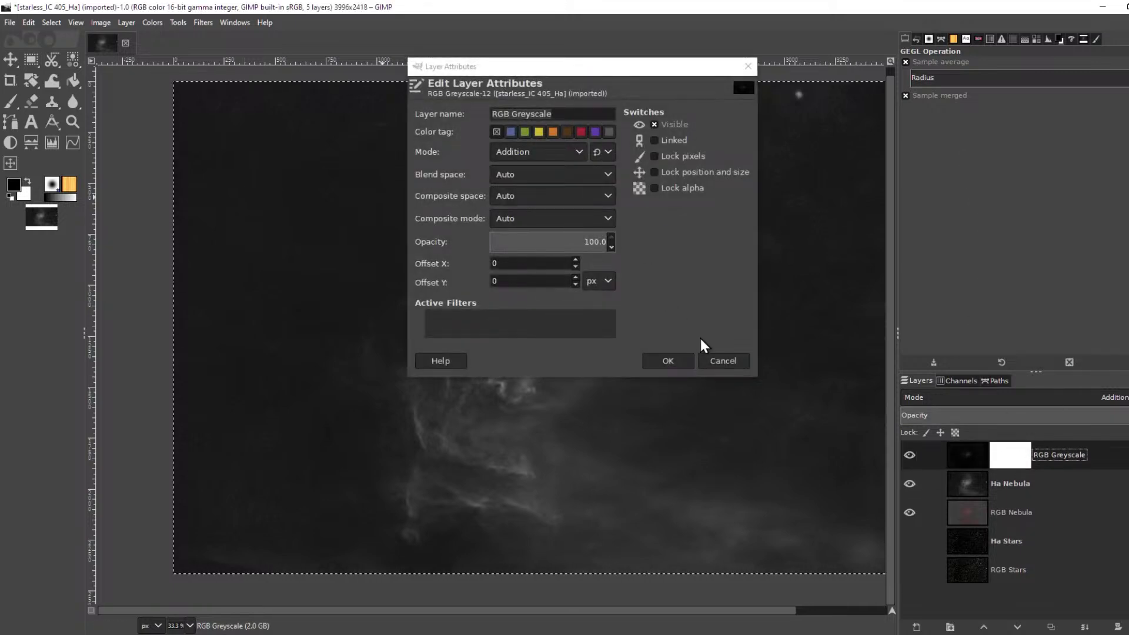
pyautogui.click(723, 360)
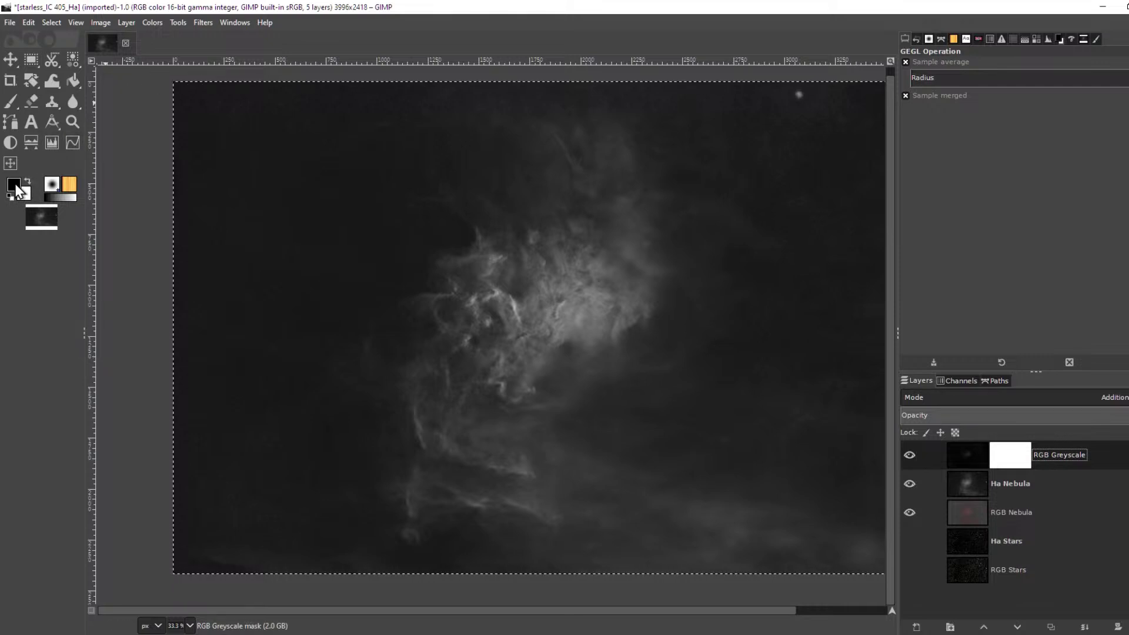
# Select the Paintbrush, invert the RGB Greyscale mask to solid black, and display the mask to check it
pyautogui.click(11, 101)
pyautogui.scroll(2, 586, 296)
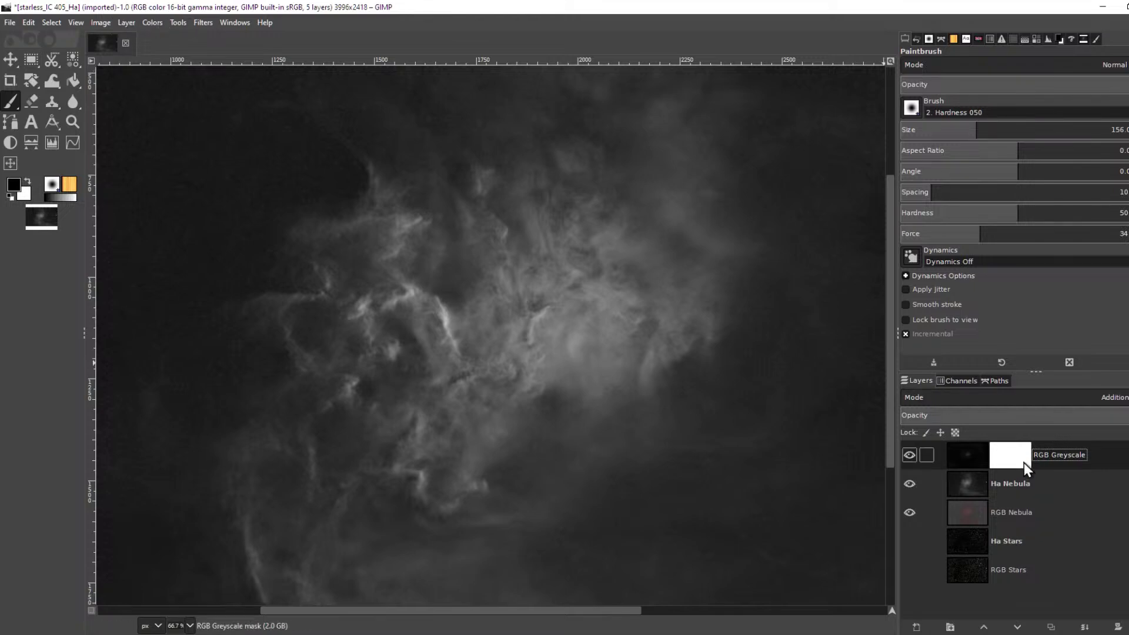
pyautogui.click(150, 22)
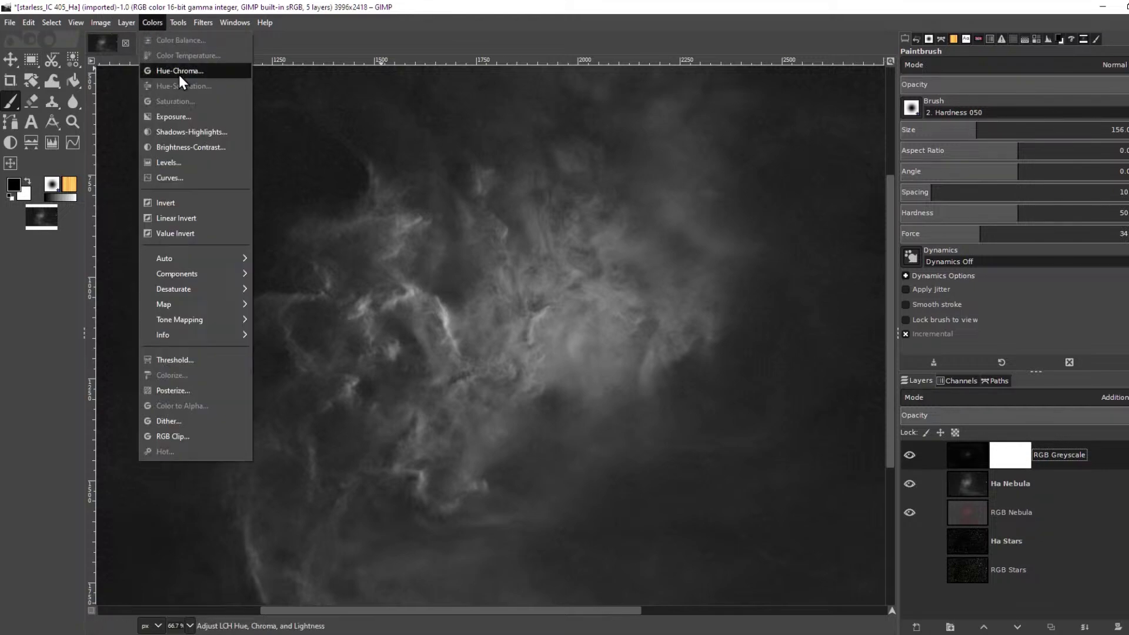
pyautogui.click(216, 213)
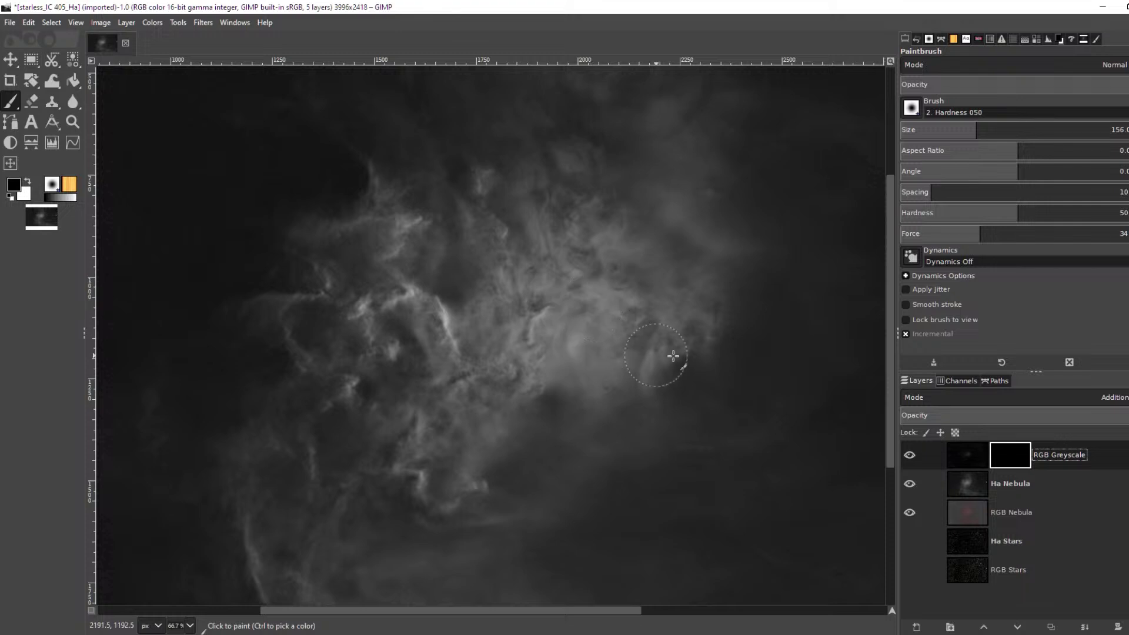
pyautogui.keyDown('alt'); pyautogui.click(1013, 456); pyautogui.keyUp('alt')
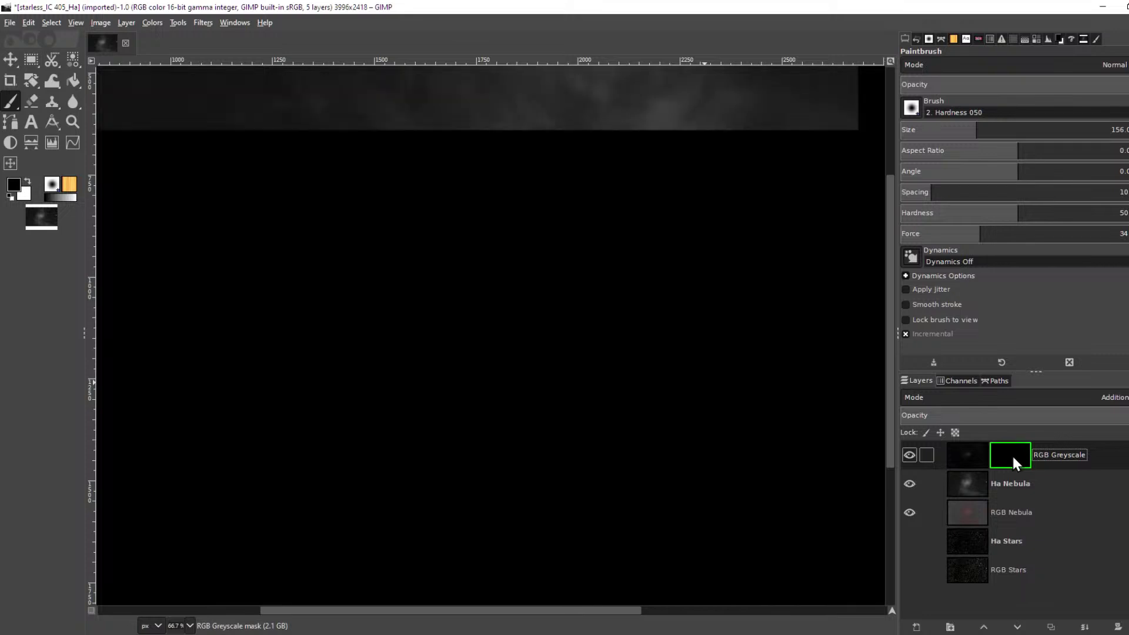
# Set RGB Greyscale to Screen and paint white on its mask over the nebula's bright core with the 156-pixel brush
pyautogui.click(1068, 398)
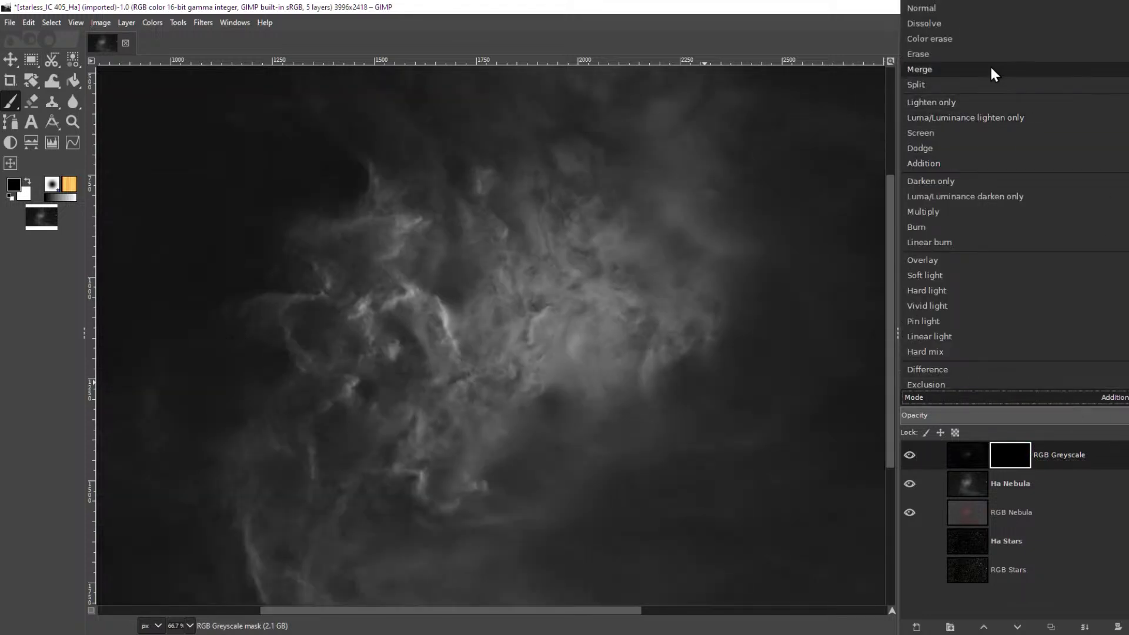
pyautogui.click(953, 133)
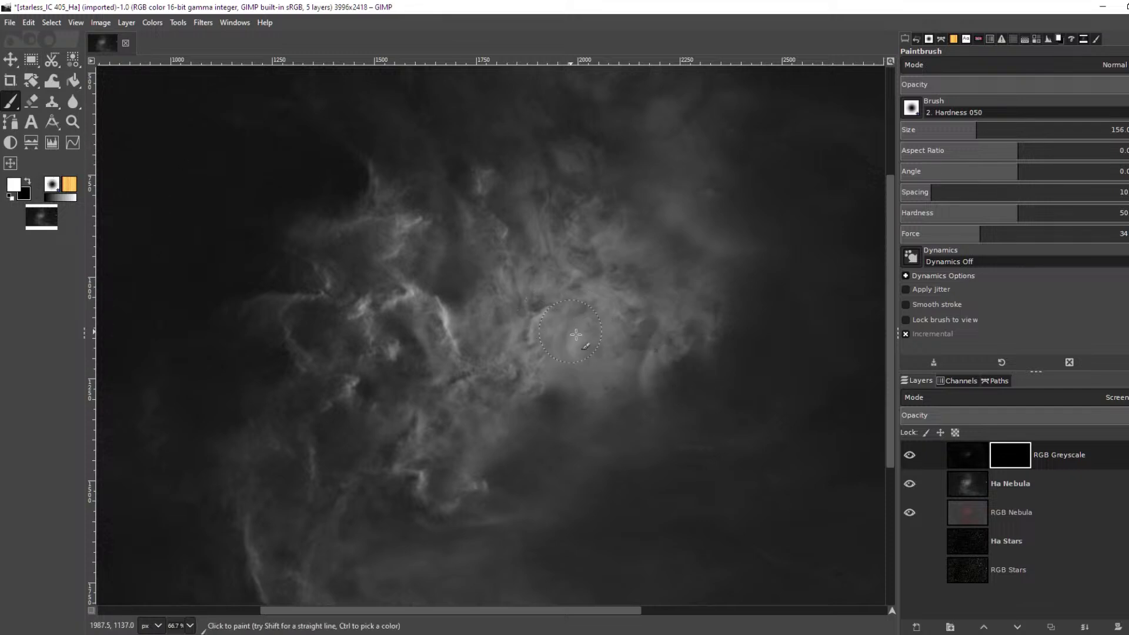
pyautogui.moveTo(577, 336)
pyautogui.mouseDown()
pyautogui.moveTo(516, 322)
pyautogui.moveTo(494, 364)
pyautogui.moveTo(542, 383)
pyautogui.moveTo(589, 359)
pyautogui.moveTo(542, 320)
pyautogui.moveTo(501, 353)
pyautogui.moveTo(680, 330)
pyautogui.moveTo(565, 353)
pyautogui.moveTo(698, 366)
pyautogui.moveTo(532, 378)
pyautogui.moveTo(659, 379)
pyautogui.moveTo(545, 389)
pyautogui.moveTo(656, 396)
pyautogui.moveTo(700, 369)
pyautogui.moveTo(677, 305)
pyautogui.moveTo(589, 304)
pyautogui.moveTo(544, 338)
pyautogui.moveTo(558, 310)
pyautogui.moveTo(644, 287)
pyautogui.moveTo(704, 310)
pyautogui.moveTo(635, 287)
pyautogui.moveTo(699, 301)
pyautogui.moveTo(765, 350)
pyautogui.mouseUp()
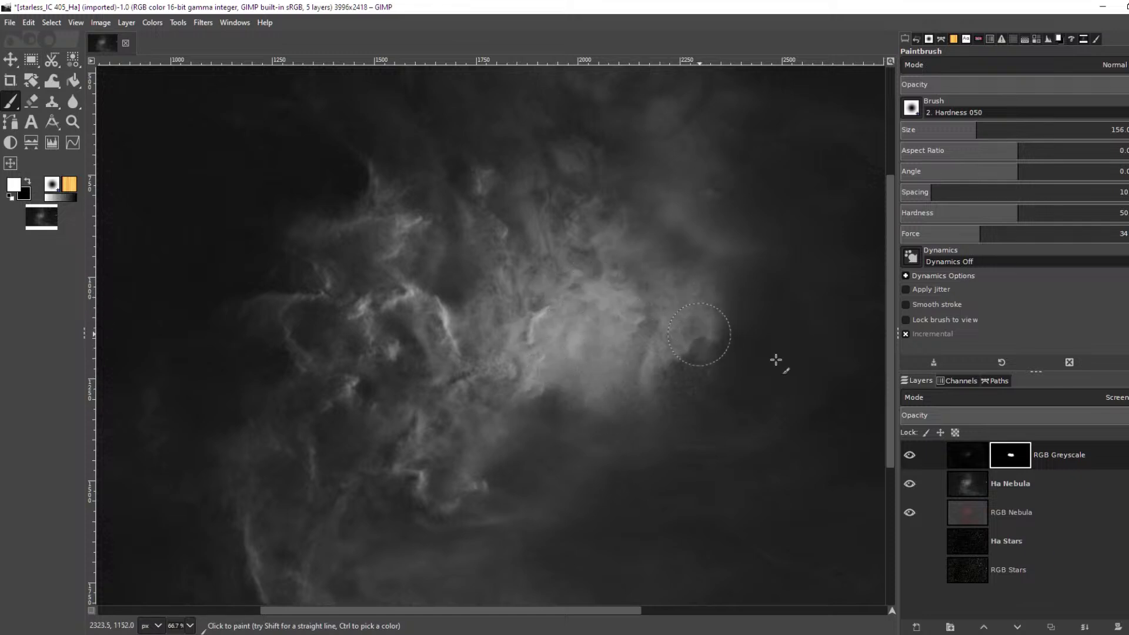
# Display the RGB Greyscale mask on its own to examine the painted area, and return to the image view
pyautogui.click(968, 454)
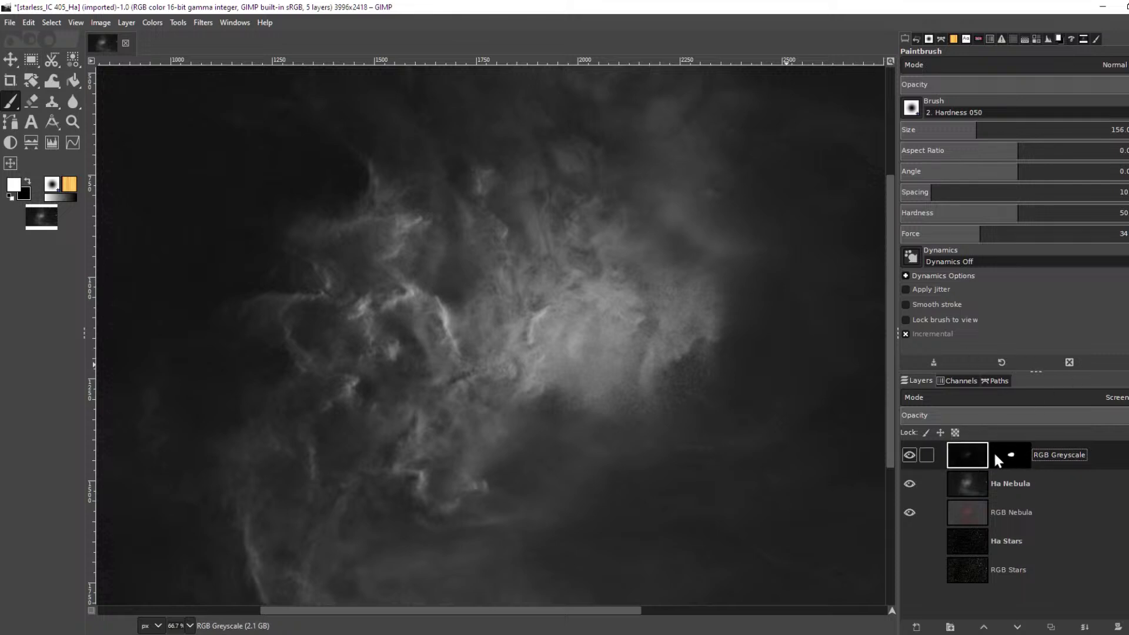
pyautogui.keyDown('alt'); pyautogui.click(1012, 454); pyautogui.keyUp('alt')
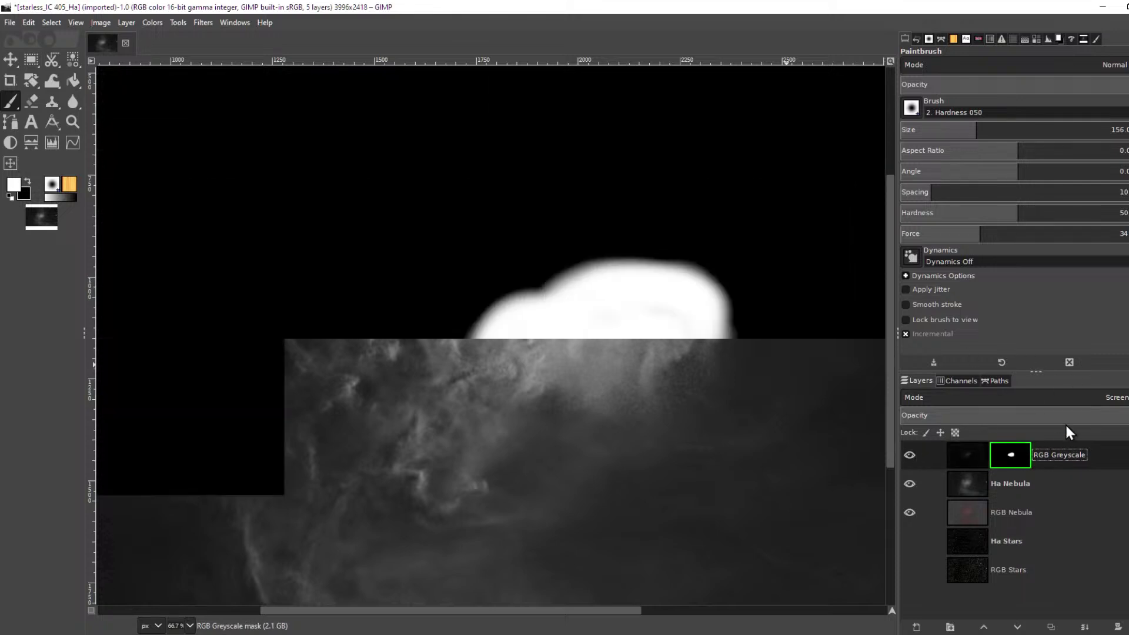
pyautogui.click(1078, 393)
pyautogui.click(1007, 457)
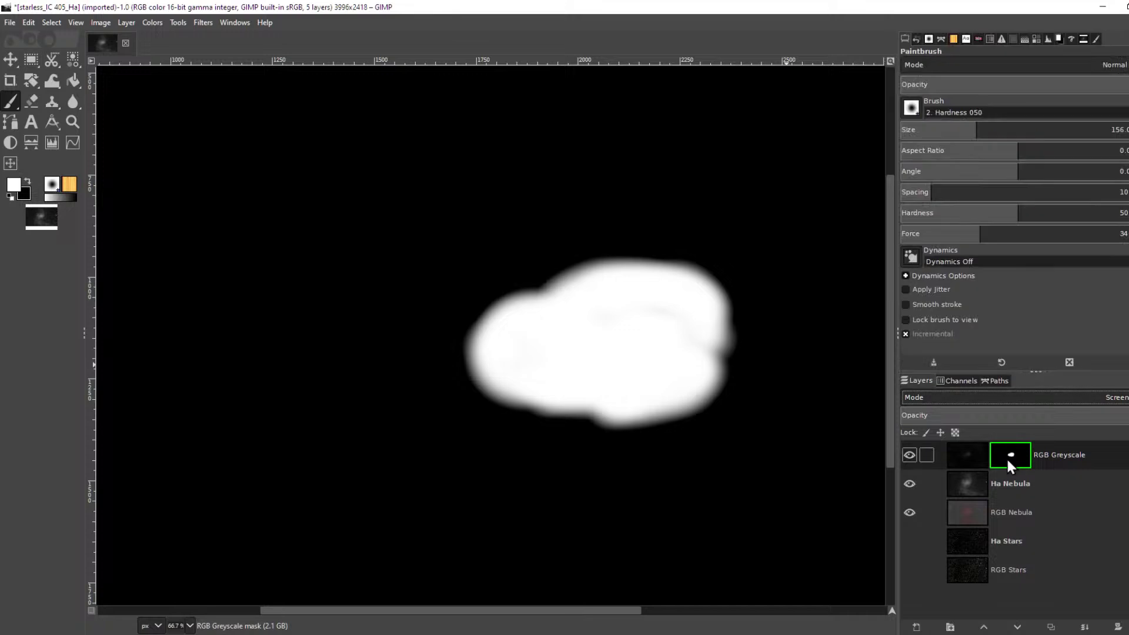
pyautogui.keyDown('alt'); pyautogui.click(1007, 457); pyautogui.keyUp('alt')
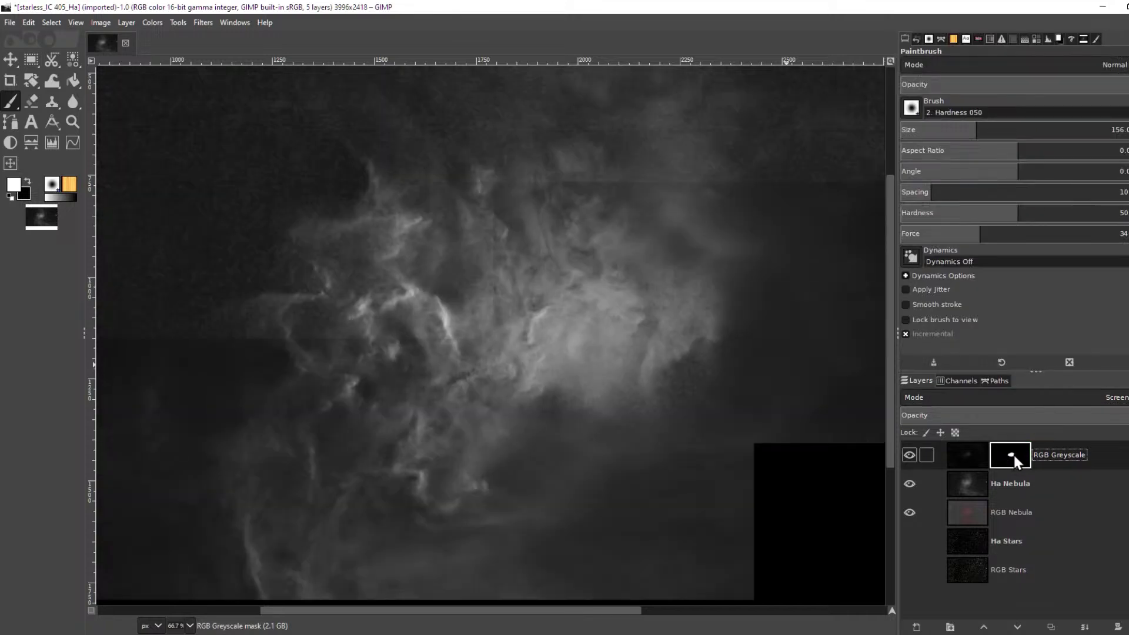
# Disable the RGB Greyscale layer's mask and set its blend mode to Normal to expose the layer's full detail
pyautogui.keyDown('ctrl'); pyautogui.click(1012, 455); pyautogui.keyUp('ctrl')
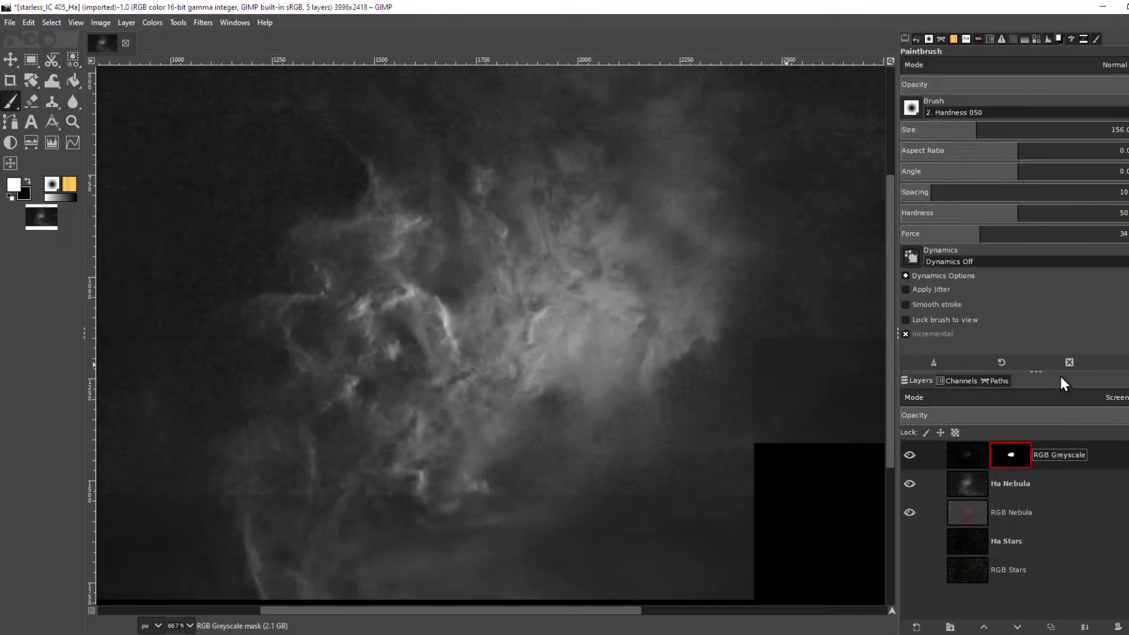
pyautogui.click(1114, 405)
pyautogui.click(966, 6)
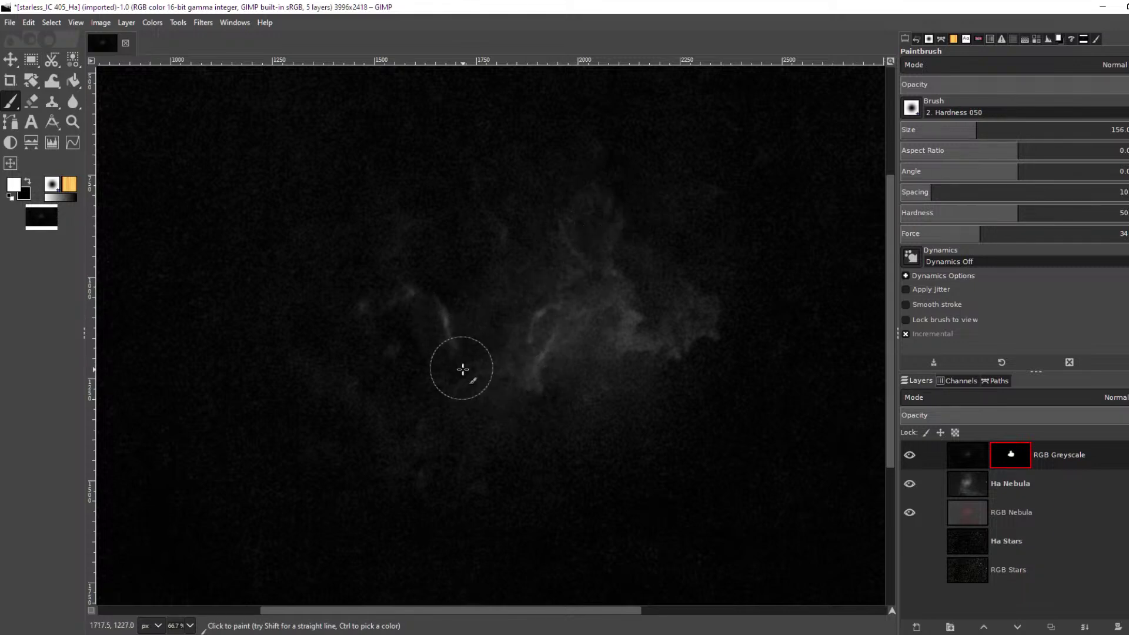
# Paint more white on the RGB Greyscale mask over the bright filaments and wisps around the core, checking the mask's coverage
pyautogui.moveTo(463, 369)
pyautogui.mouseDown()
pyautogui.moveTo(411, 298)
pyautogui.moveTo(394, 300)
pyautogui.moveTo(383, 247)
pyautogui.mouseUp()
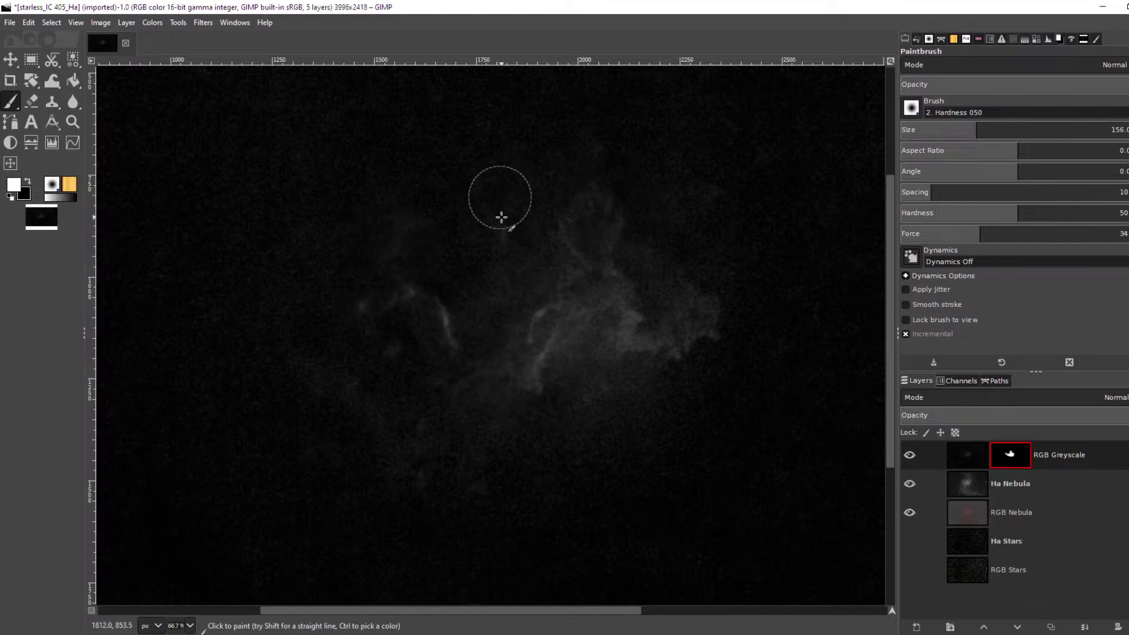
pyautogui.moveTo(501, 217)
pyautogui.mouseDown()
pyautogui.moveTo(511, 309)
pyautogui.moveTo(570, 318)
pyautogui.moveTo(543, 352)
pyautogui.moveTo(563, 335)
pyautogui.moveTo(629, 335)
pyautogui.moveTo(634, 354)
pyautogui.moveTo(721, 293)
pyautogui.moveTo(671, 347)
pyautogui.moveTo(601, 203)
pyautogui.moveTo(535, 390)
pyautogui.moveTo(578, 302)
pyautogui.moveTo(655, 355)
pyautogui.mouseUp()
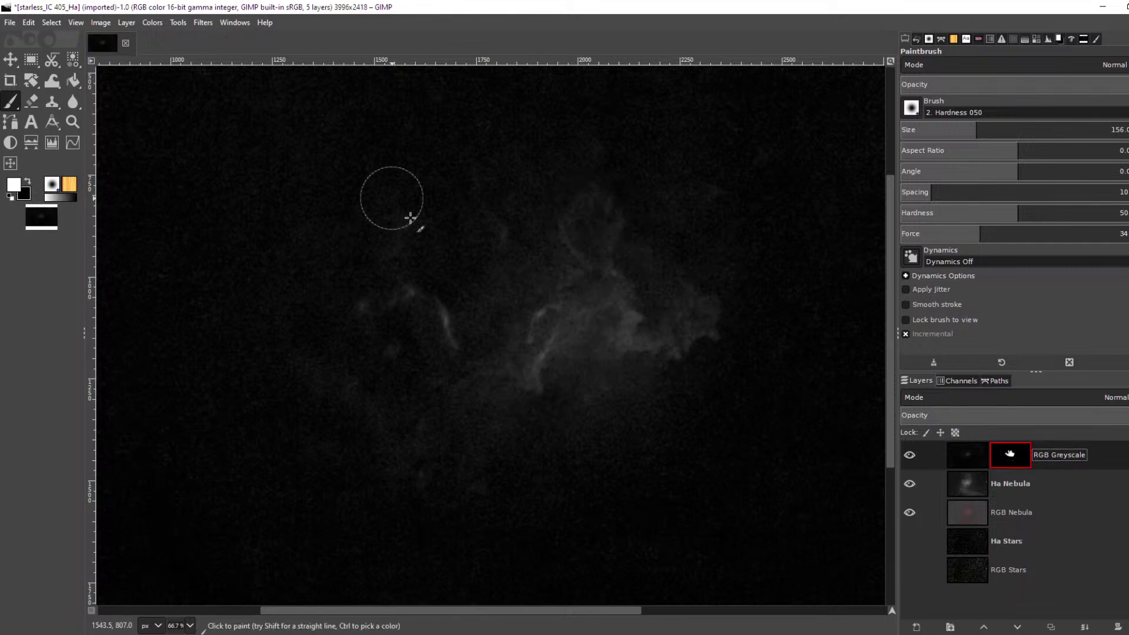
pyautogui.keyDown('alt'); pyautogui.click(1018, 457); pyautogui.keyUp('alt')
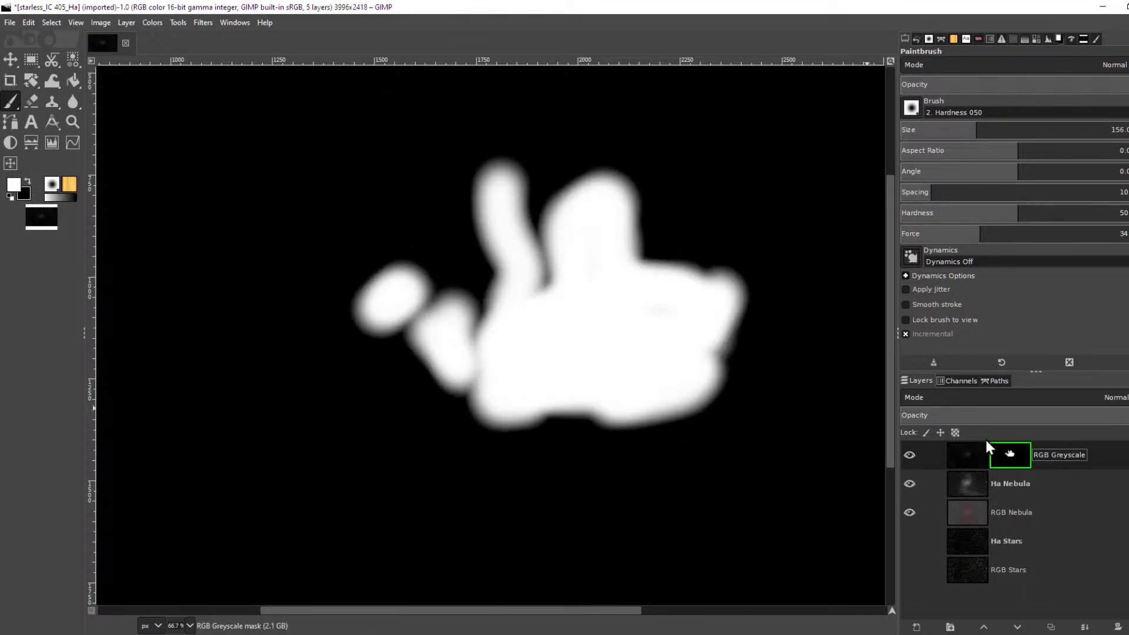
pyautogui.keyDown('alt'); pyautogui.click(1021, 458); pyautogui.keyUp('alt')
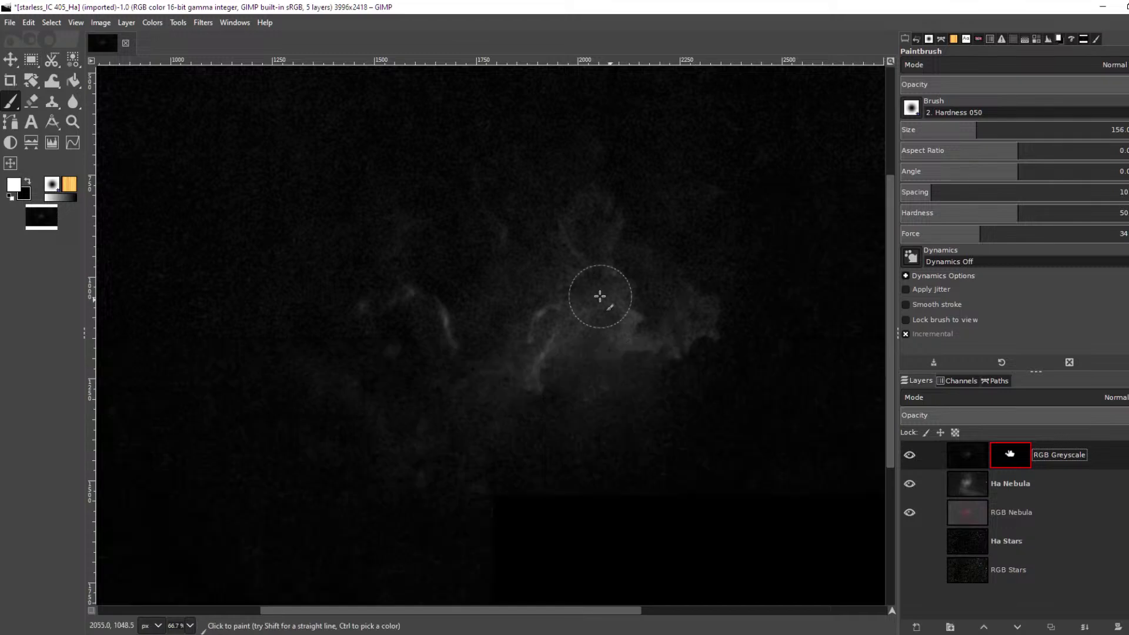
pyautogui.moveTo(526, 318)
pyautogui.mouseDown()
pyautogui.moveTo(700, 340)
pyautogui.moveTo(712, 328)
pyautogui.moveTo(683, 338)
pyautogui.moveTo(583, 329)
pyautogui.mouseUp()
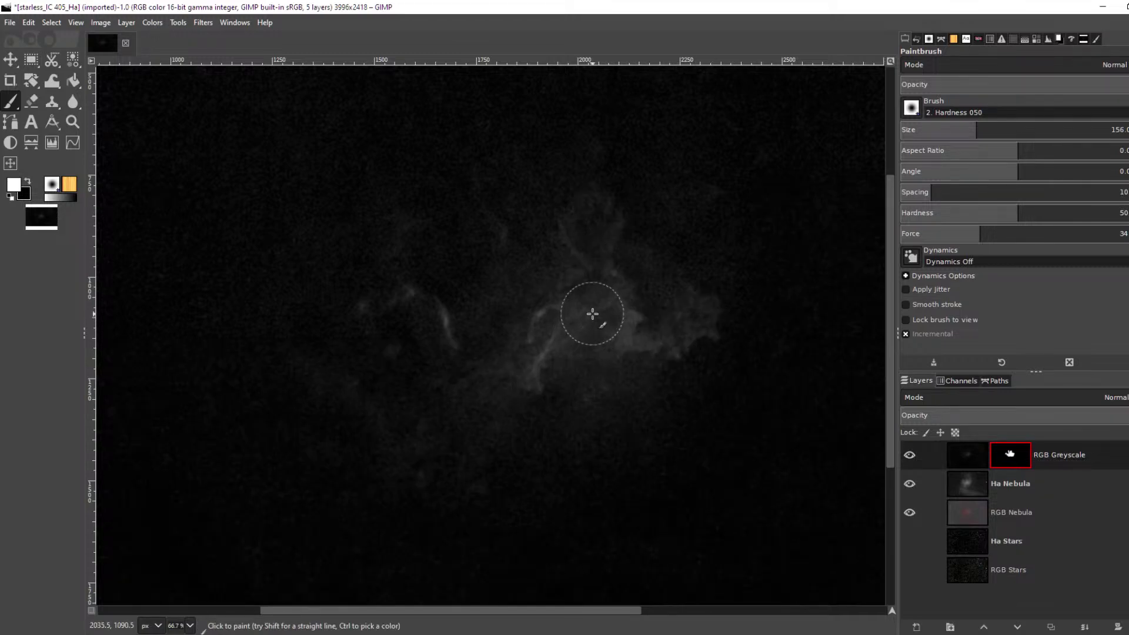
# Apply a Gaussian Blur of 7.64 in X and Y to the RGB Greyscale mask to soften its edges
pyautogui.click(198, 23)
pyautogui.moveTo(251, 110)
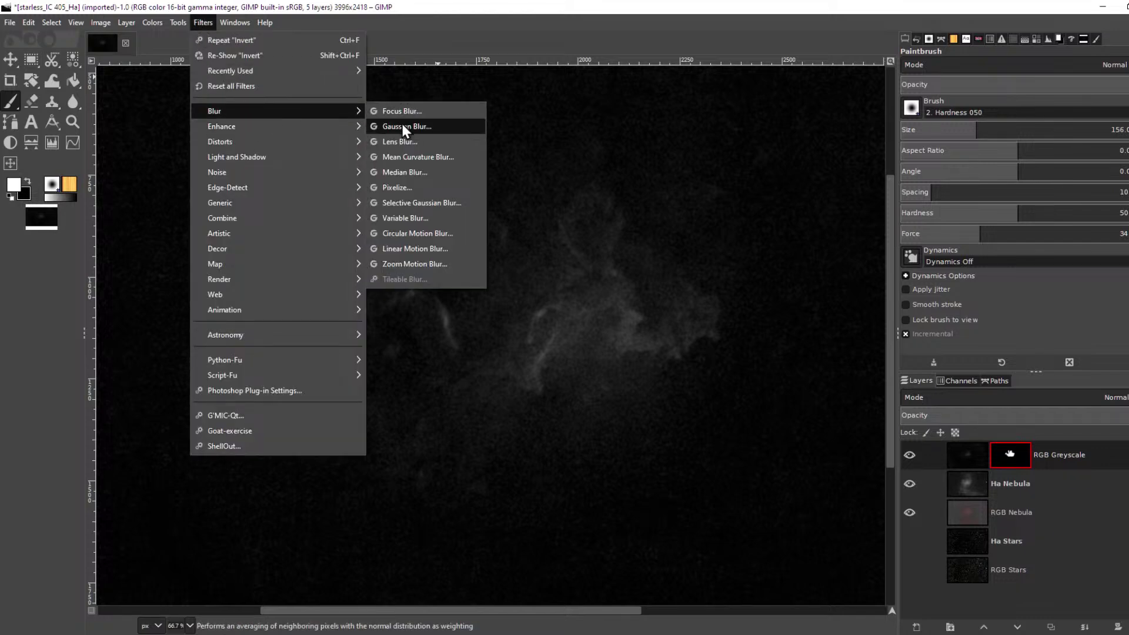
pyautogui.click(403, 127)
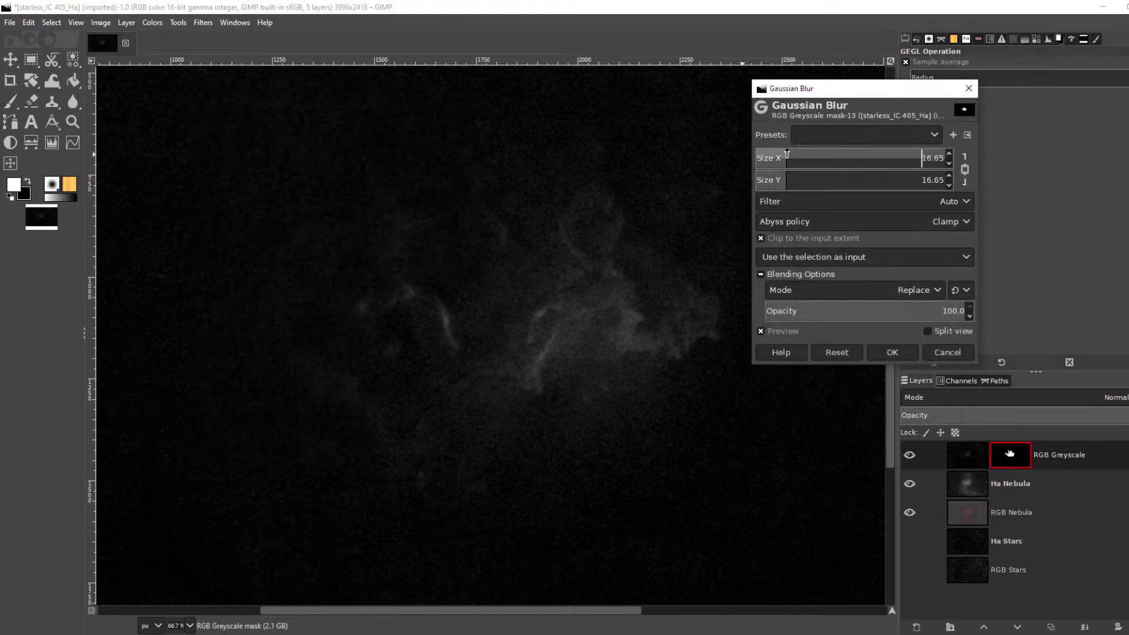
pyautogui.moveTo(820, 156); pyautogui.dragTo(770, 157)
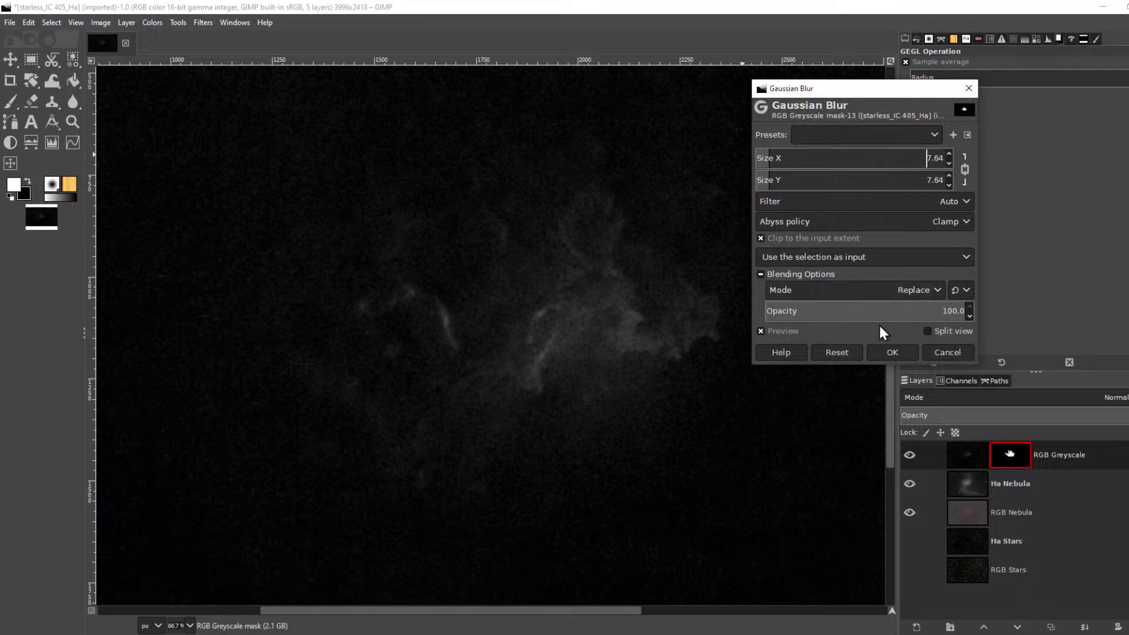
pyautogui.click(889, 353)
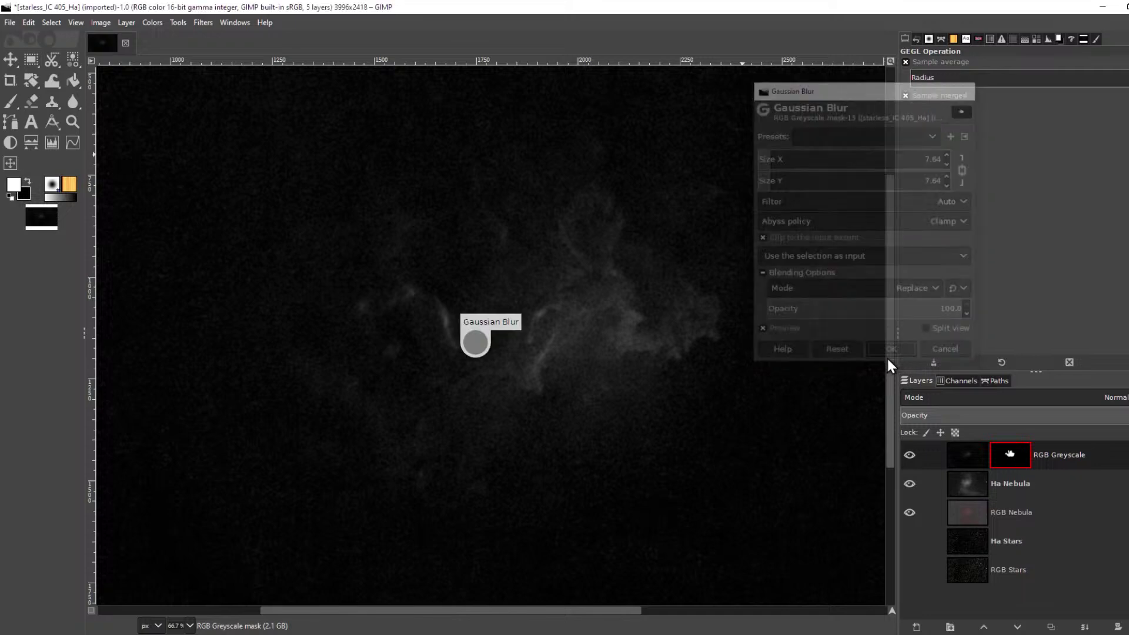
# Apply a Gaussian Blur of 31.46 in X and Y to the RGB Greyscale mask, and return to the image view
pyautogui.keyDown('alt'); pyautogui.click(1021, 456); pyautogui.keyUp('alt')
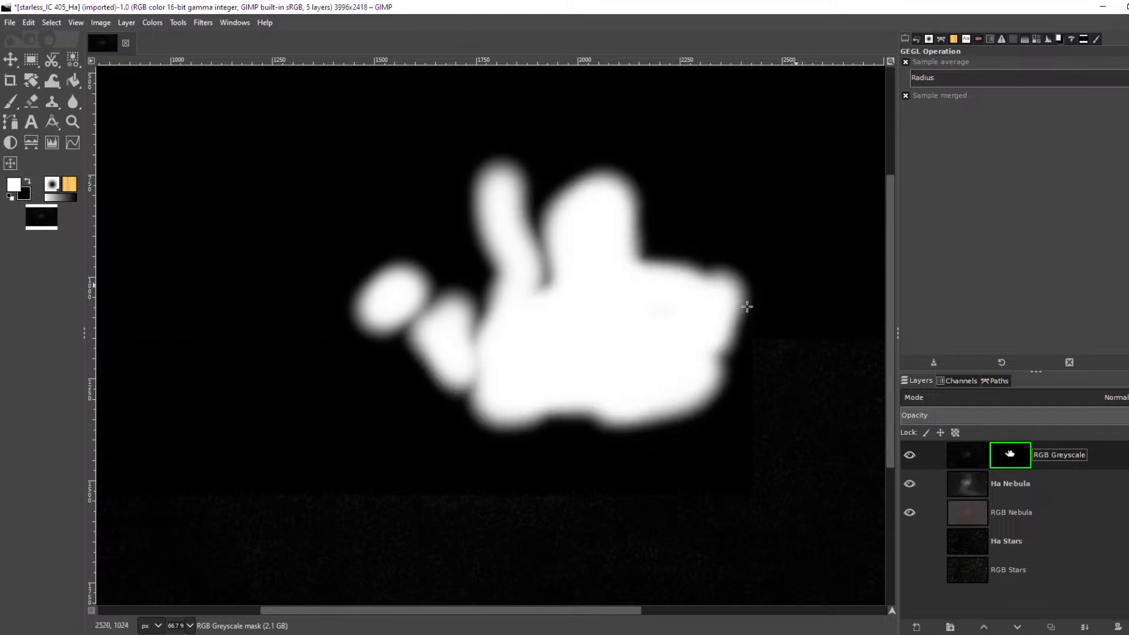
pyautogui.click(203, 21)
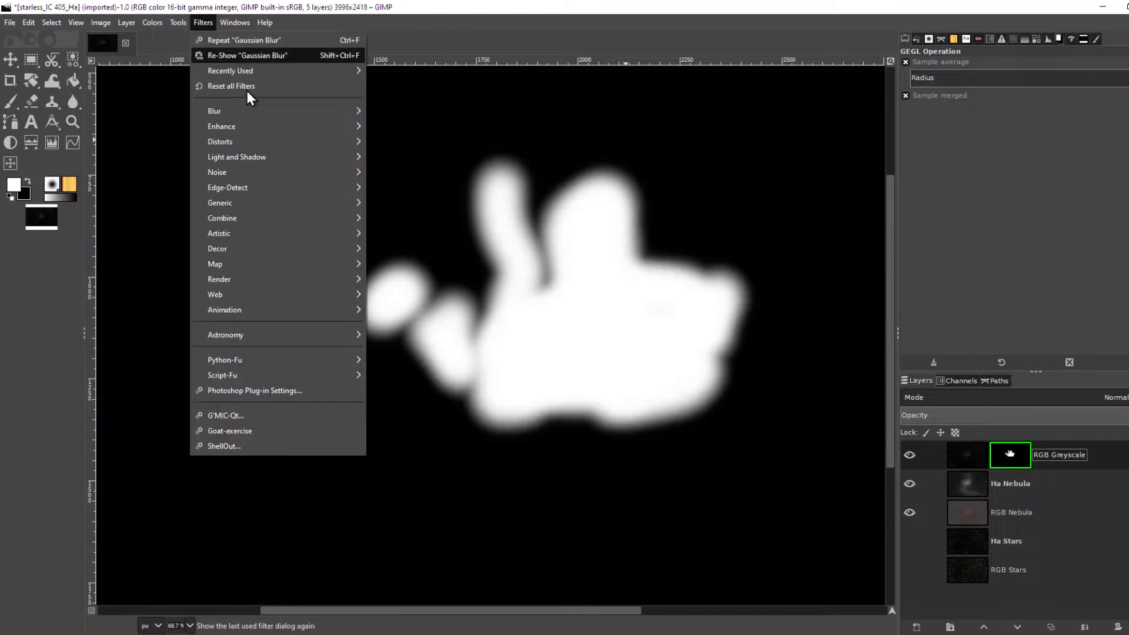
pyautogui.moveTo(247, 110)
pyautogui.click(431, 128)
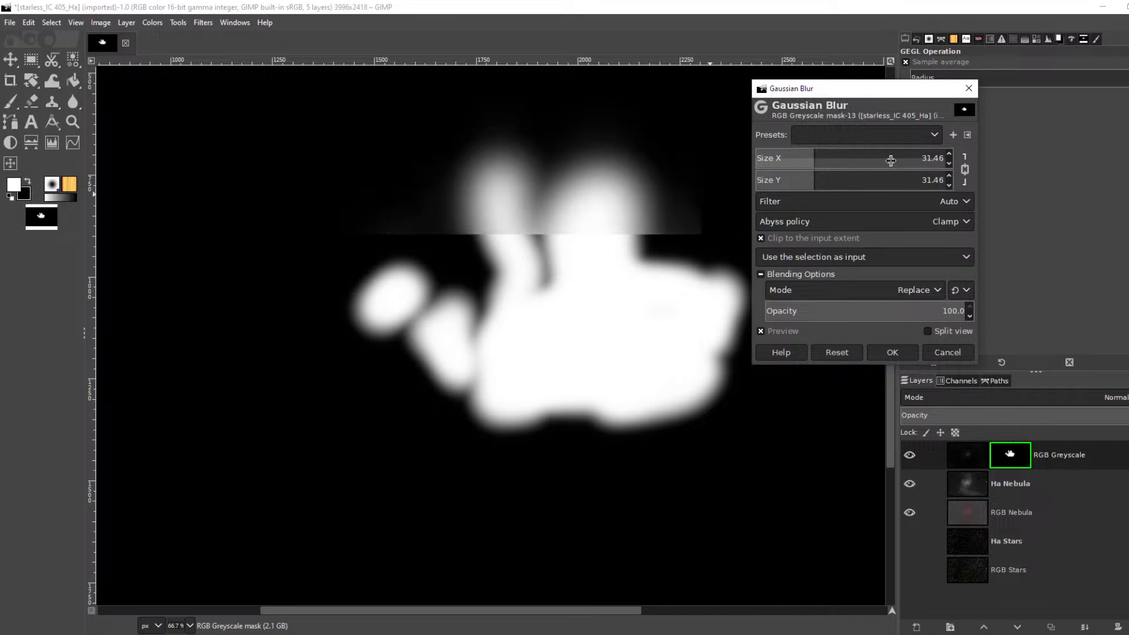
pyautogui.click(892, 353)
pyautogui.keyDown('ctrl'); pyautogui.click(1018, 456); pyautogui.keyUp('ctrl')
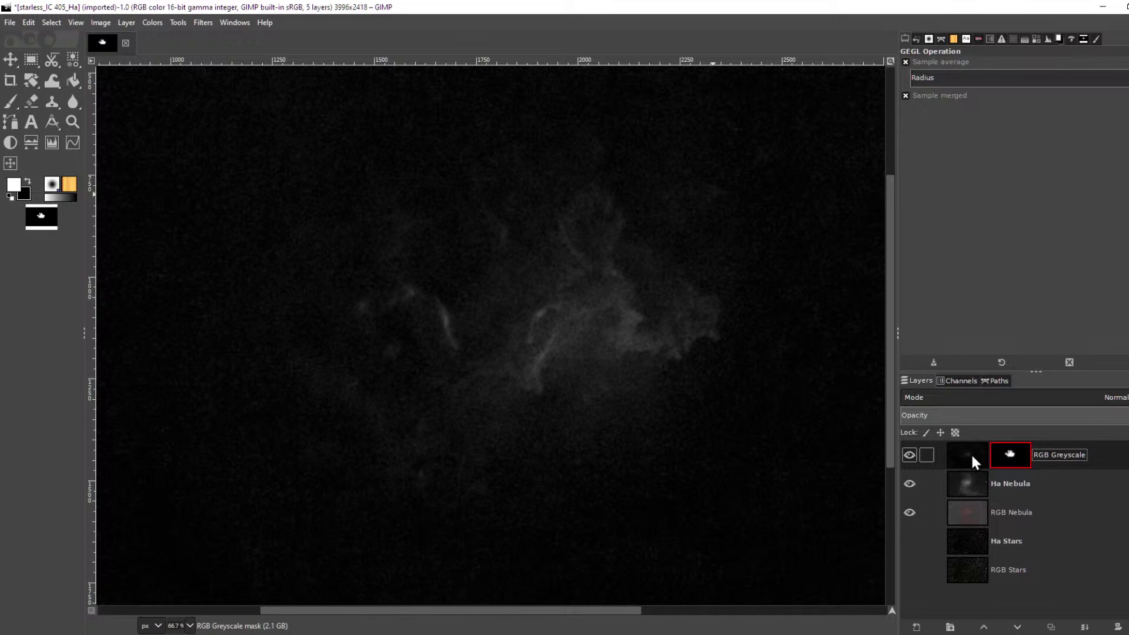
# Undo the deletion of the RGB Greyscale layer's mask
pyautogui.hotkey('ctrl', 'z')
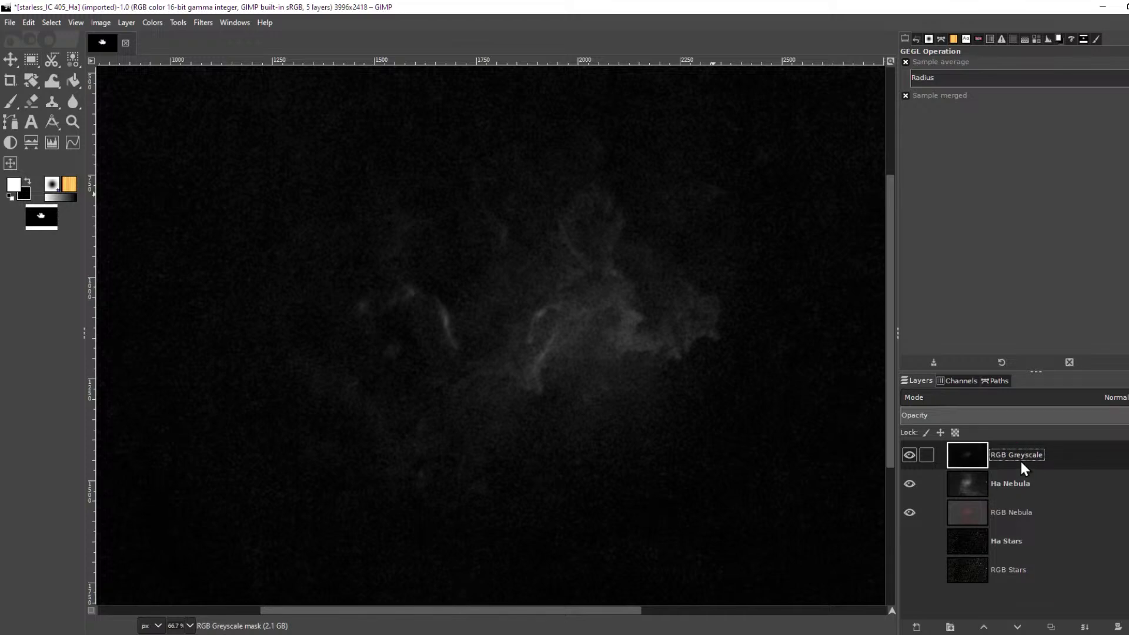
pyautogui.click(917, 38)
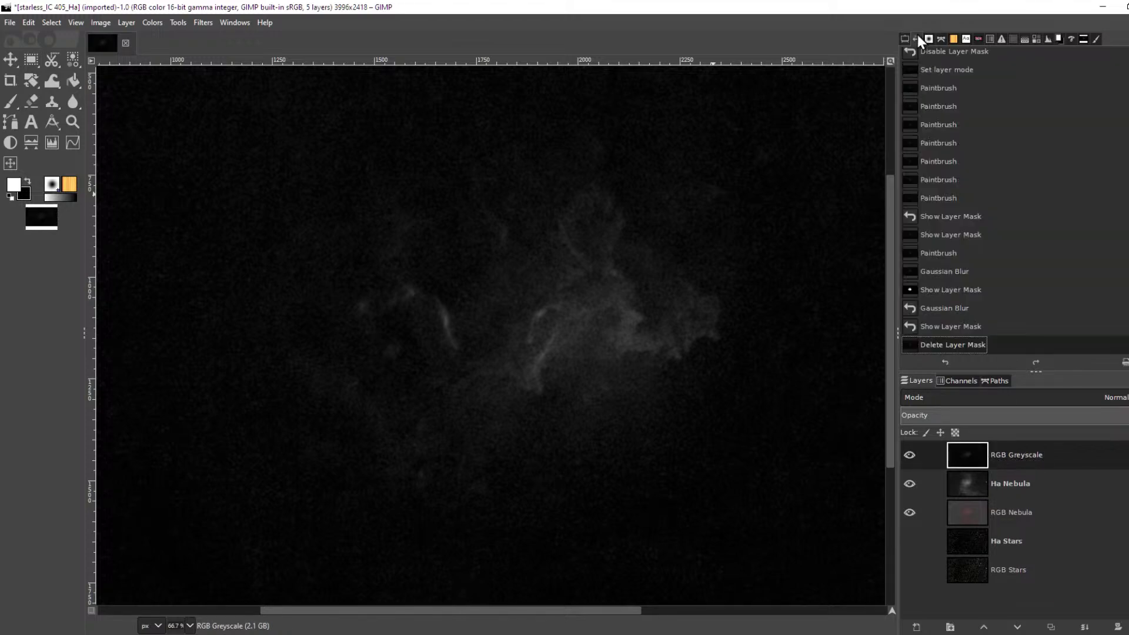
pyautogui.click(968, 326)
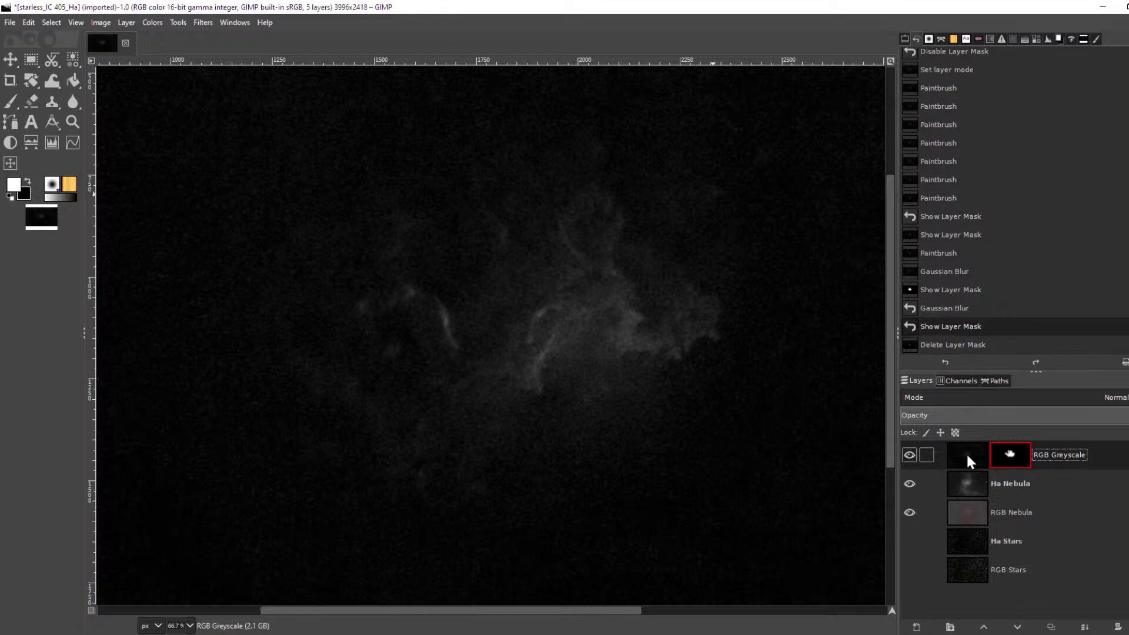
# Enable the RGB Greyscale layer's mask and set the layer's blend mode to Screen
pyautogui.keyDown('ctrl'); pyautogui.click(1017, 453); pyautogui.keyUp('ctrl')
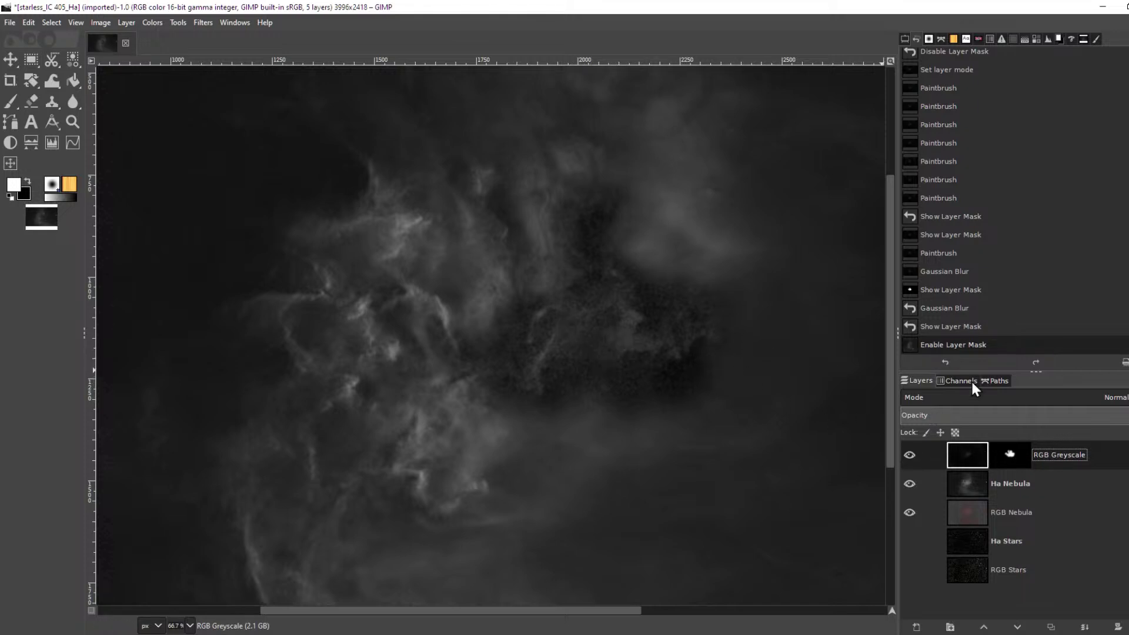
pyautogui.click(1048, 396)
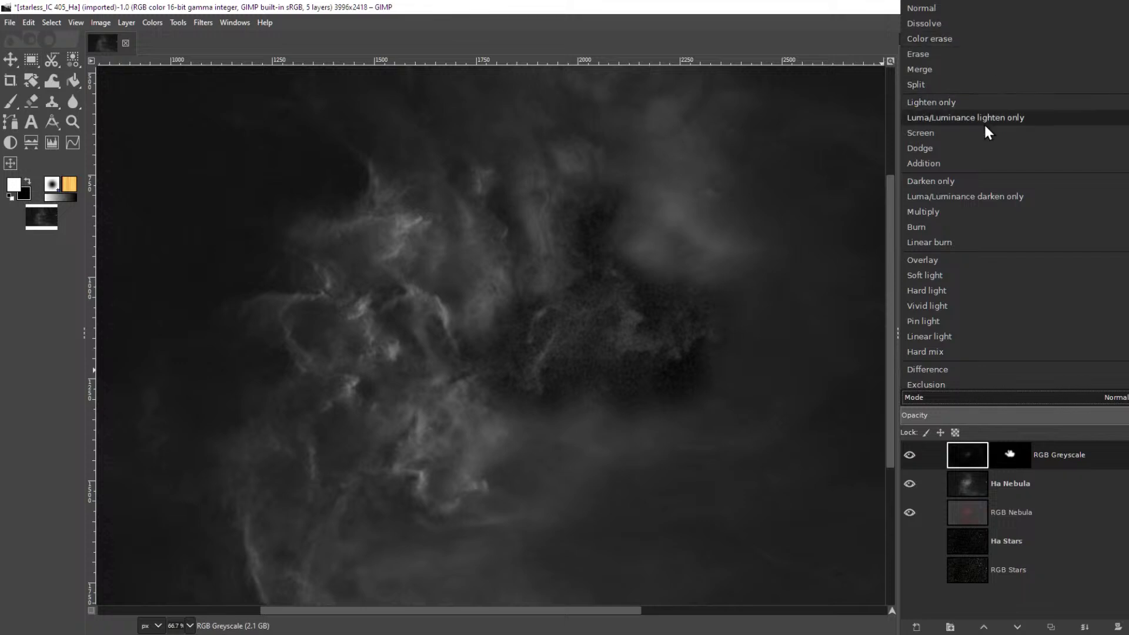
pyautogui.click(960, 134)
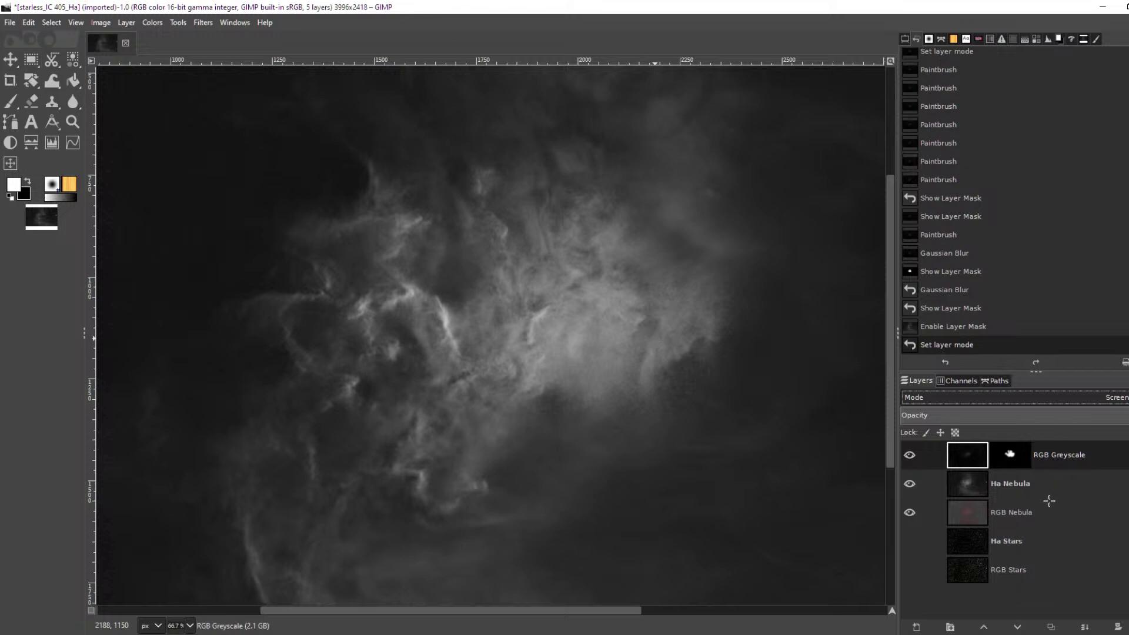
# Raise the RGB Nebula layer above RGB Greyscale to the top of the layer stack
pyautogui.click(1014, 513)
pyautogui.click(984, 627)
pyautogui.click(984, 627)
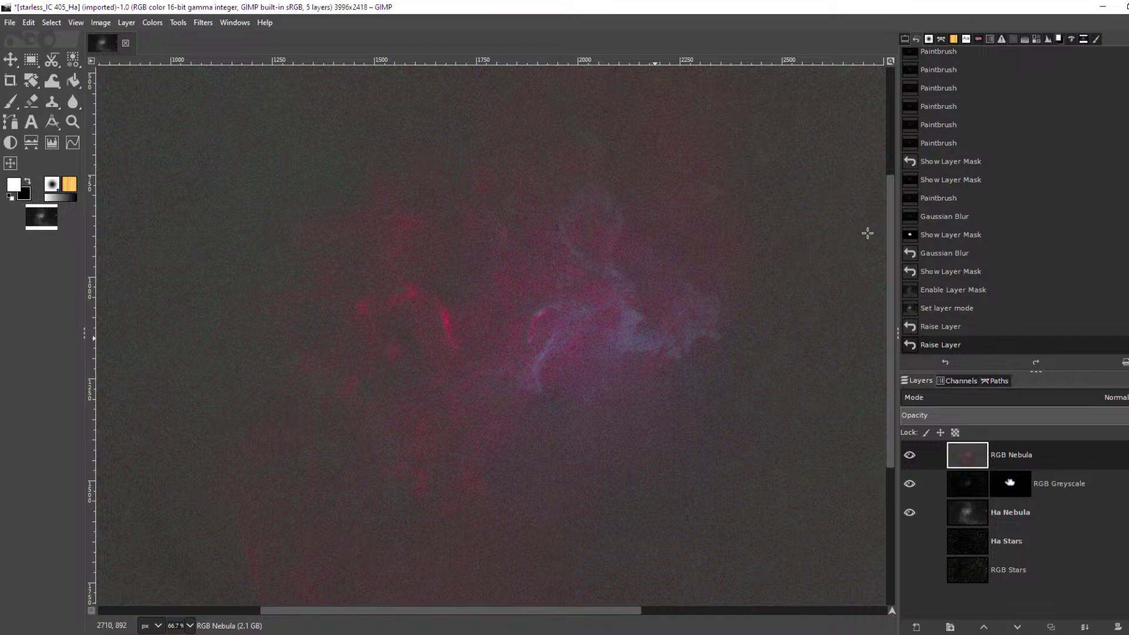
# Try duplicating the masked RGB Greyscale layer with the RGB Nebula layer hidden
pyautogui.click(1070, 486)
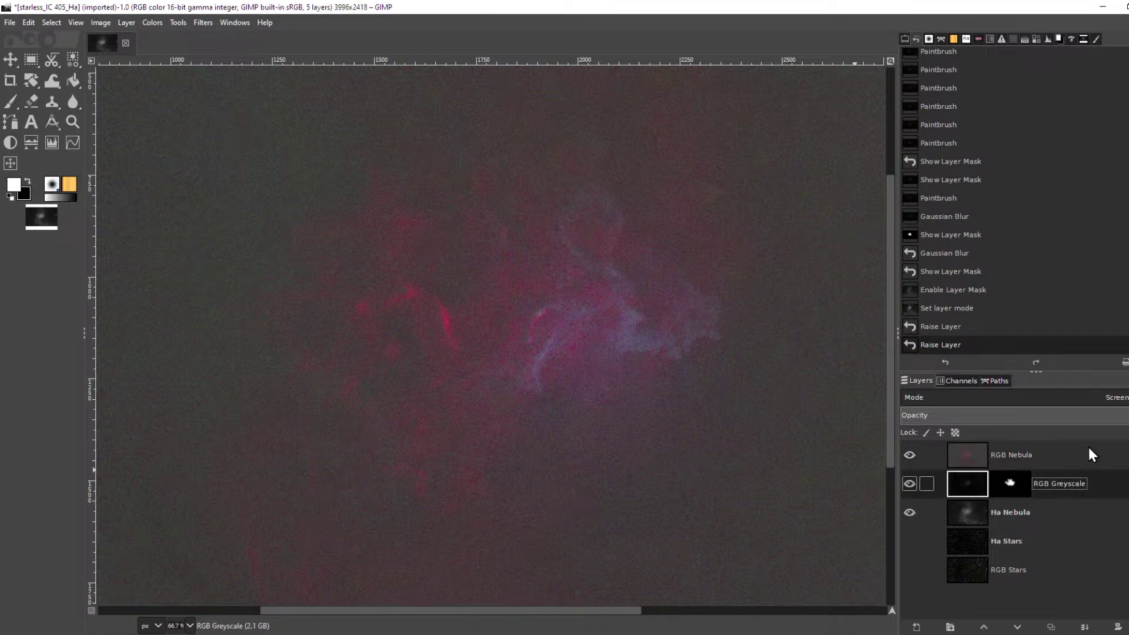
pyautogui.click(910, 454)
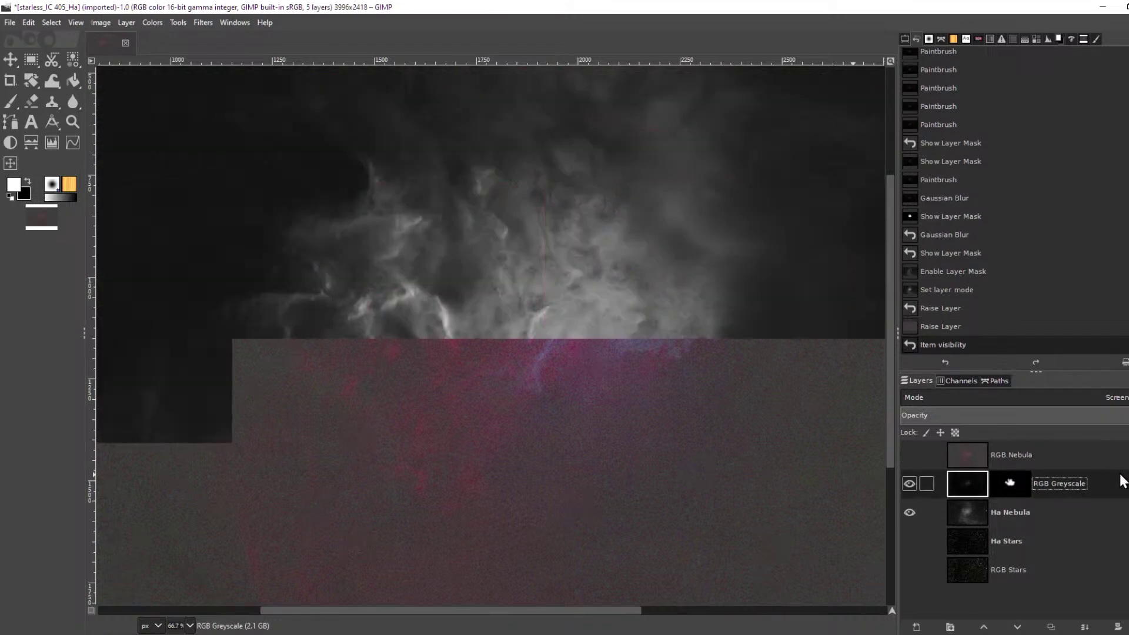
pyautogui.hotkey('shift', 'ctrl', 'd')
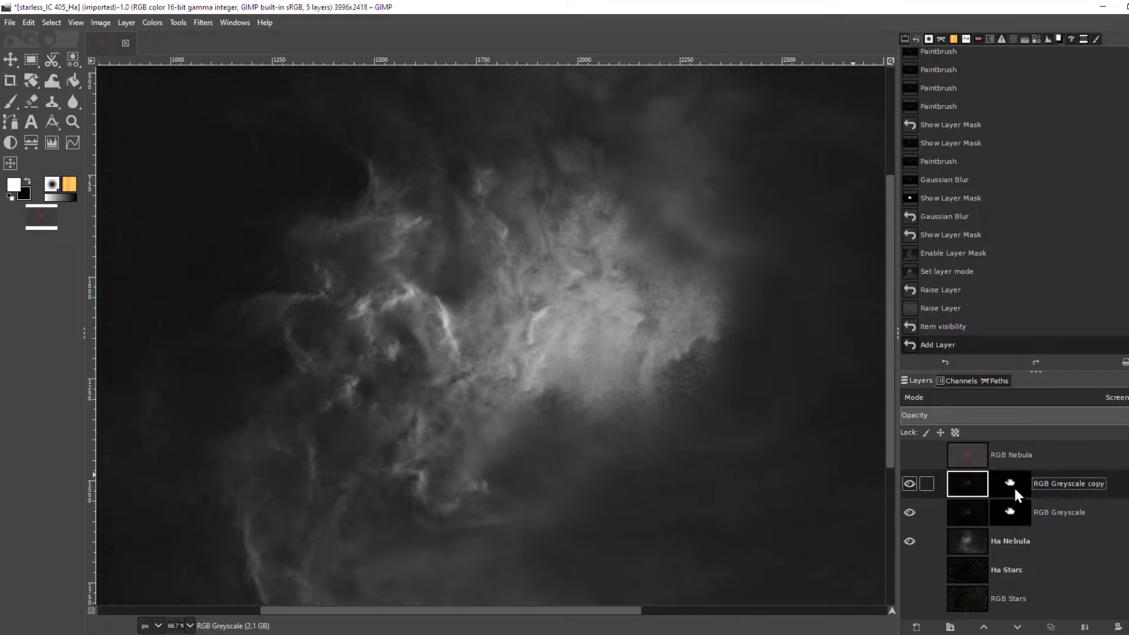
pyautogui.hotkey('ctrl', 'z')
# Show the RGB Nebula layer and set its blend mode to LCh Color
pyautogui.click(959, 456)
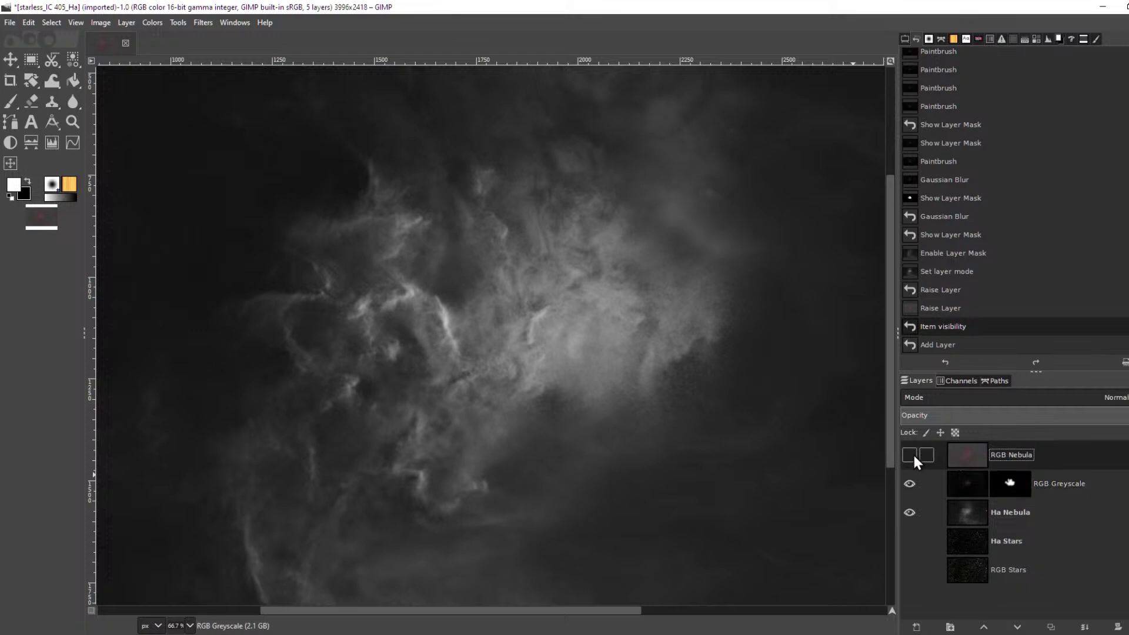
pyautogui.click(912, 456)
pyautogui.click(1101, 400)
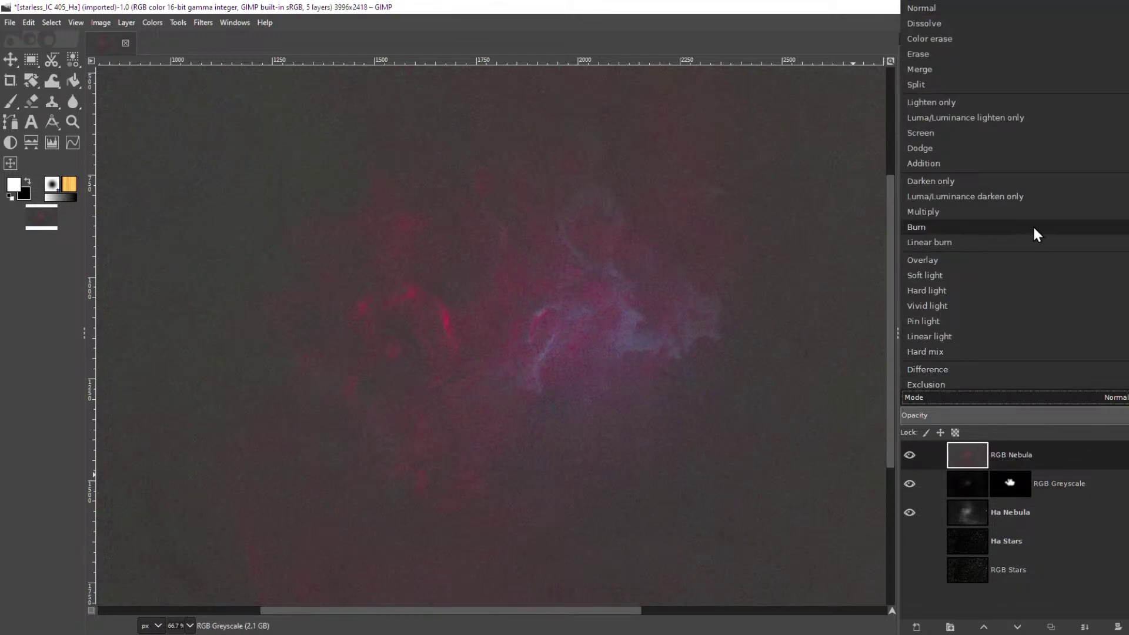
pyautogui.scroll(-5, 1014, 279)
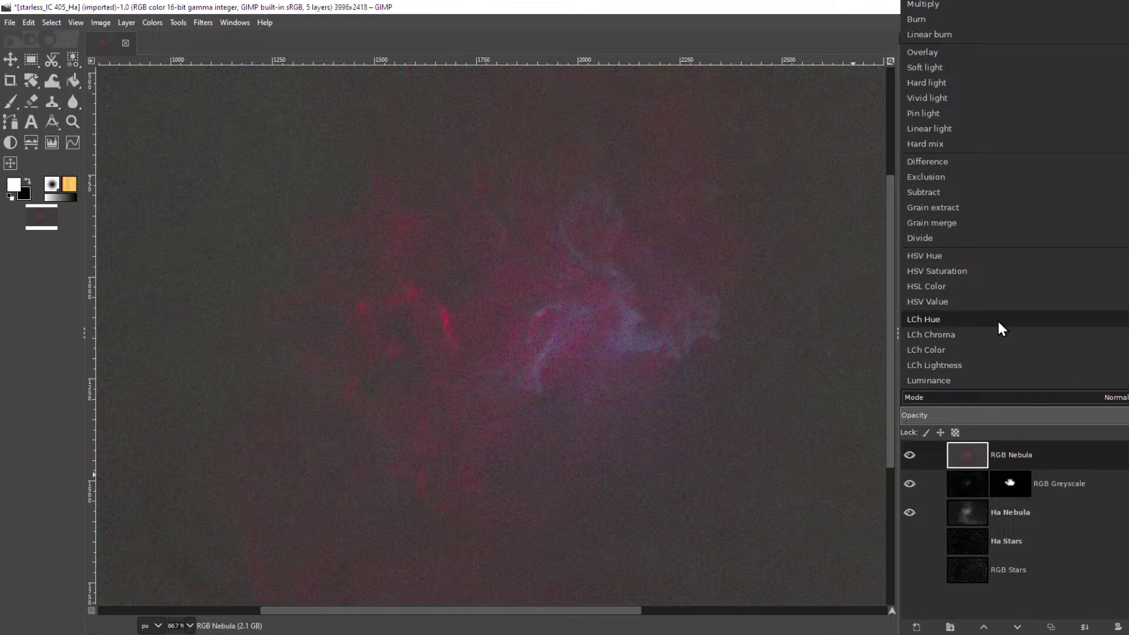
pyautogui.click(988, 346)
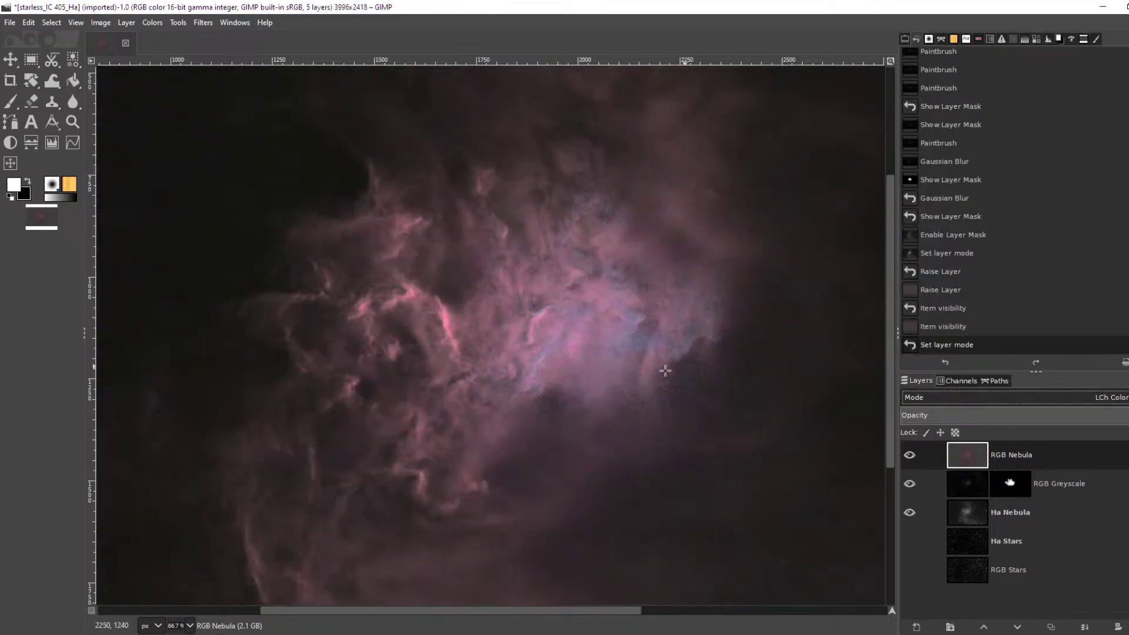
# Examine the colour noise in the nebula core at 400%, and the blended colour across the wider image
pyautogui.press('3')
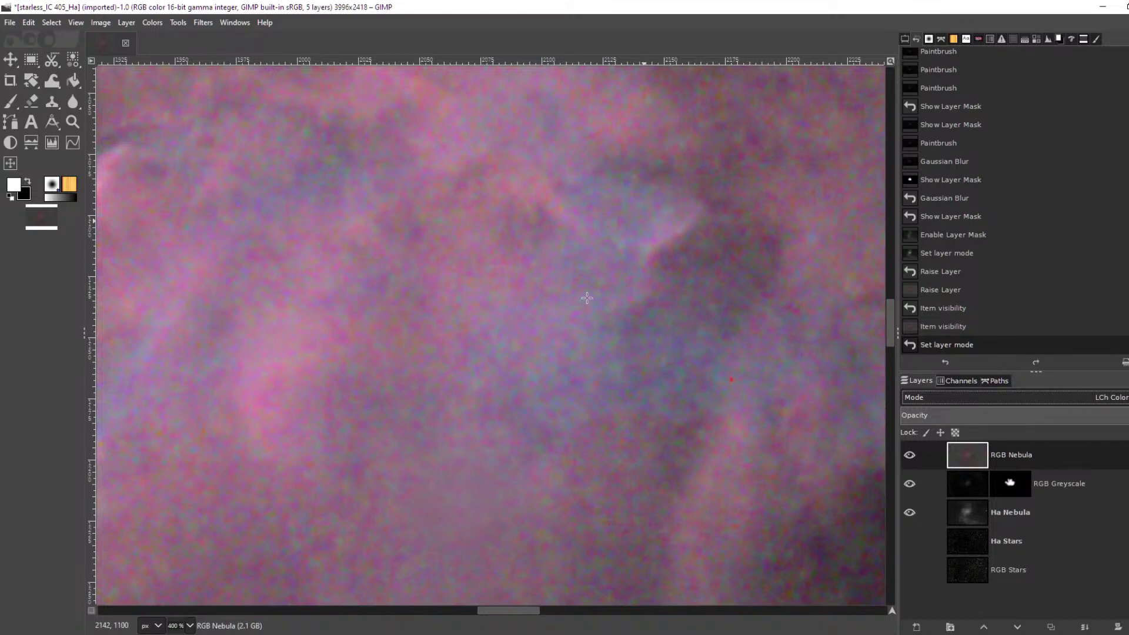
pyautogui.scroll(-7, 587, 298)
pyautogui.scroll(1, 587, 299)
pyautogui.scroll(-1, 587, 298)
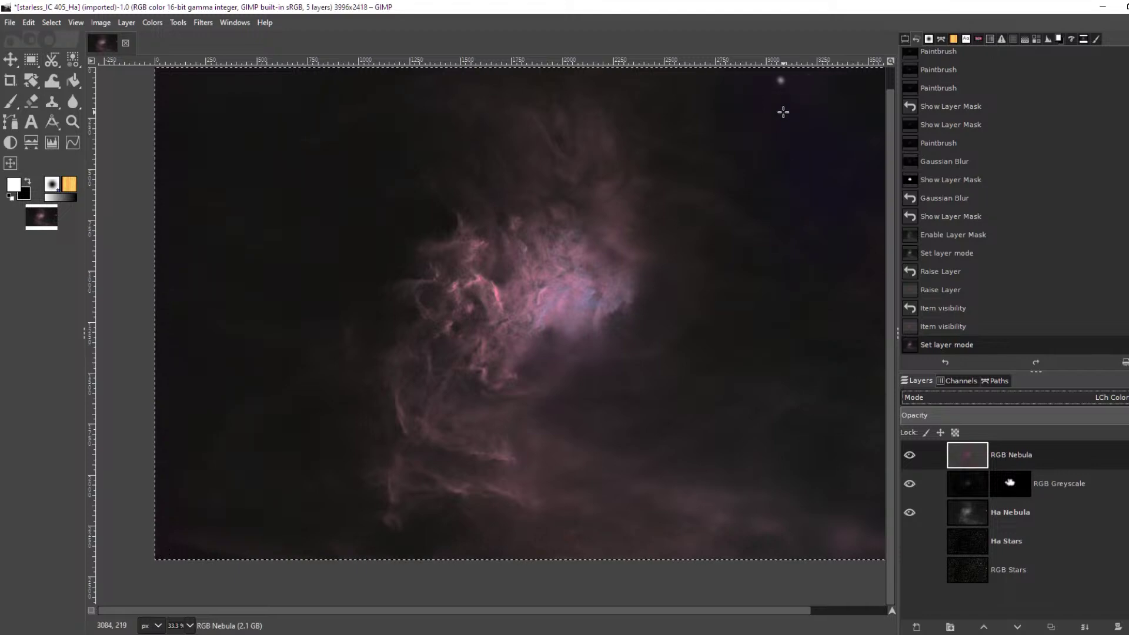
pyautogui.scroll(-3, 713, 202)
pyautogui.scroll(3, 716, 200)
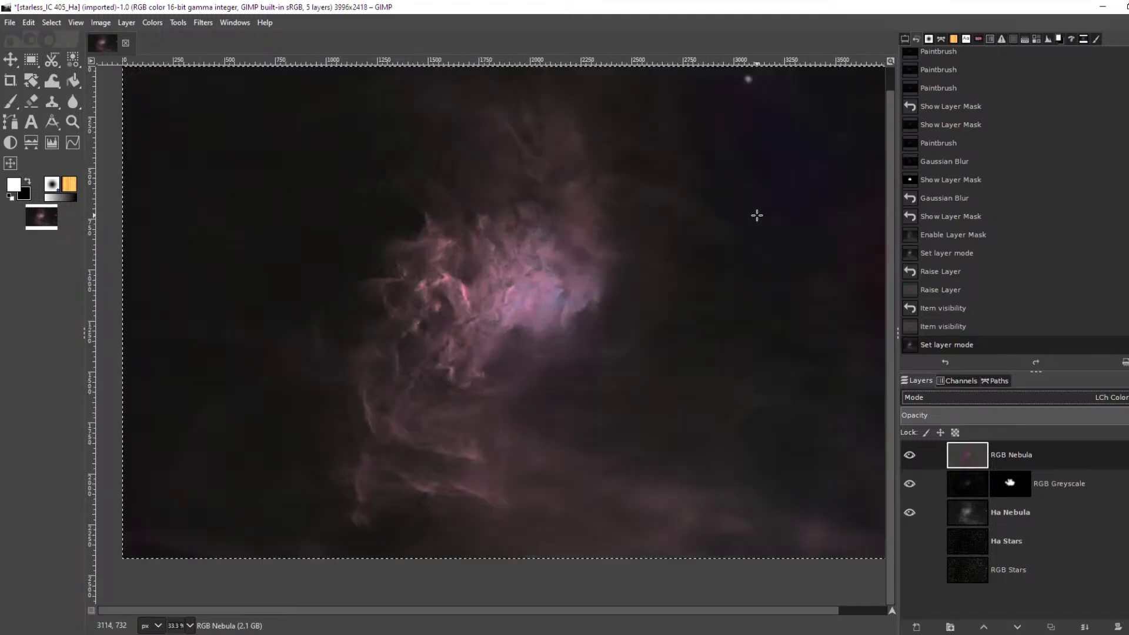
pyautogui.scroll(-3, 806, 234)
pyautogui.scroll(3, 838, 241)
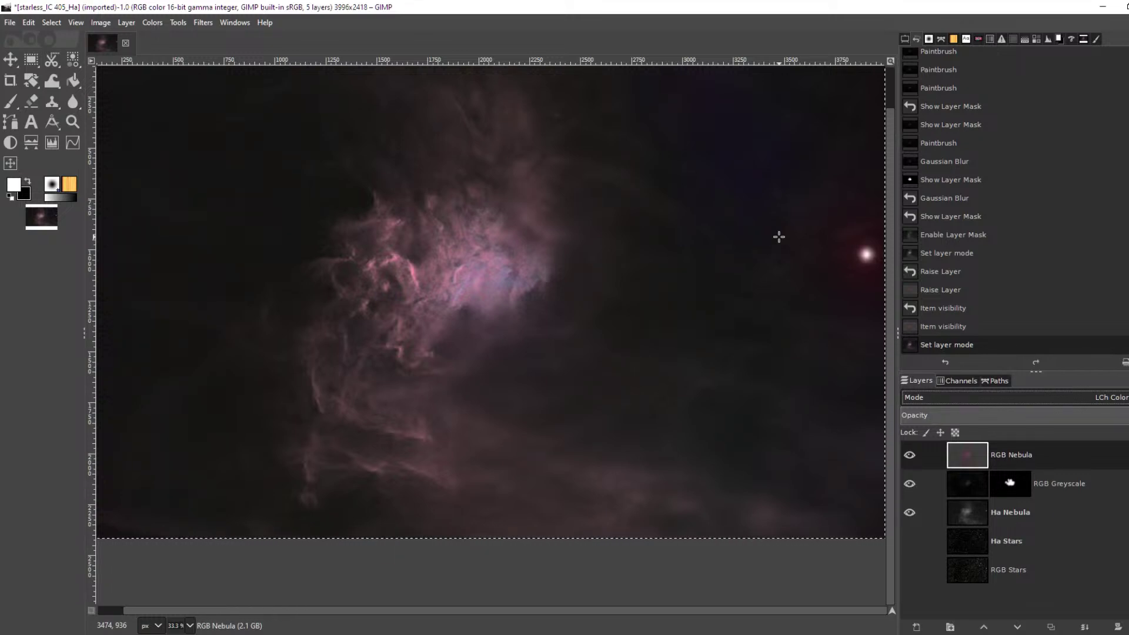
# Darken the RGB Nebula layer's background with Levels, setting the Value channel's low input to 16.93
pyautogui.click(964, 460)
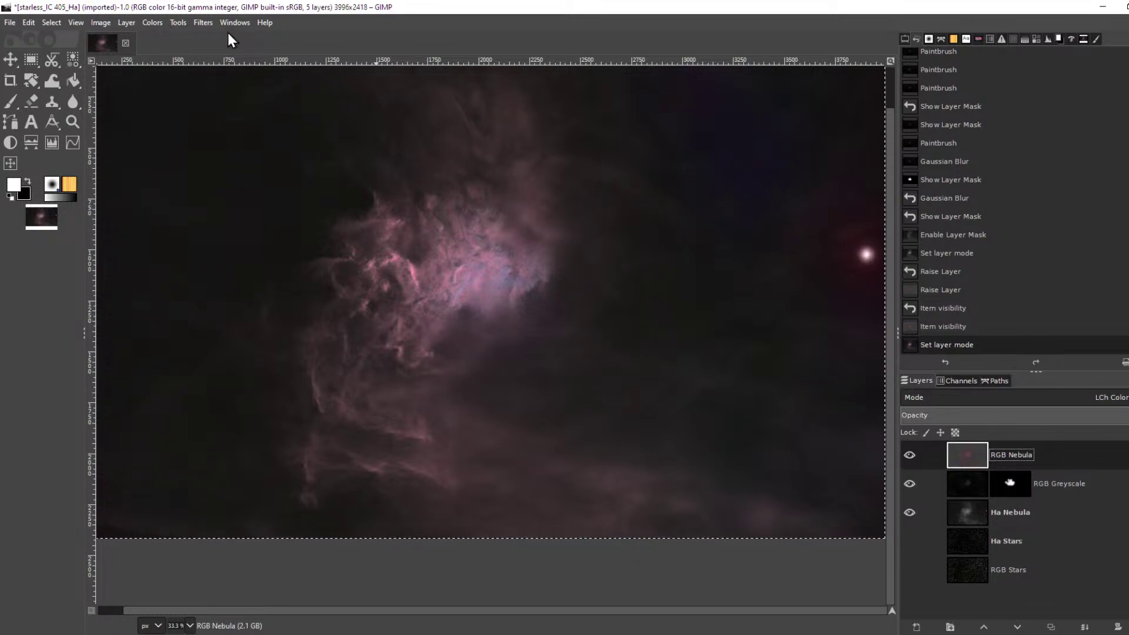
pyautogui.click(157, 23)
pyautogui.click(202, 168)
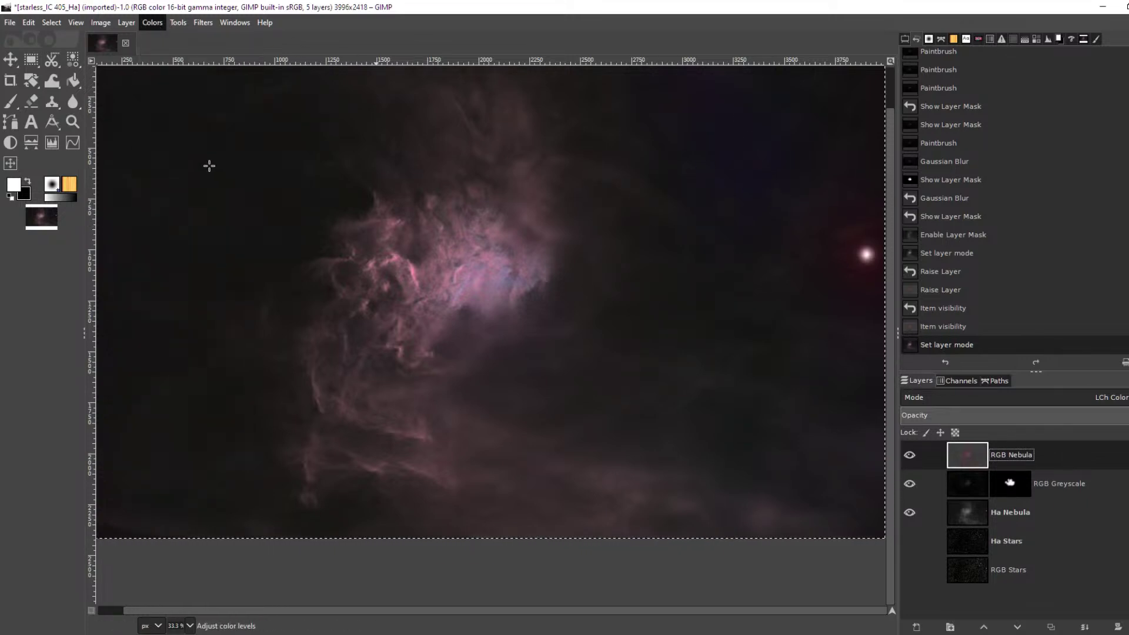
pyautogui.moveTo(780, 24); pyautogui.dragTo(1071, 37)
pyautogui.moveTo(928, 398); pyautogui.dragTo(1039, 396)
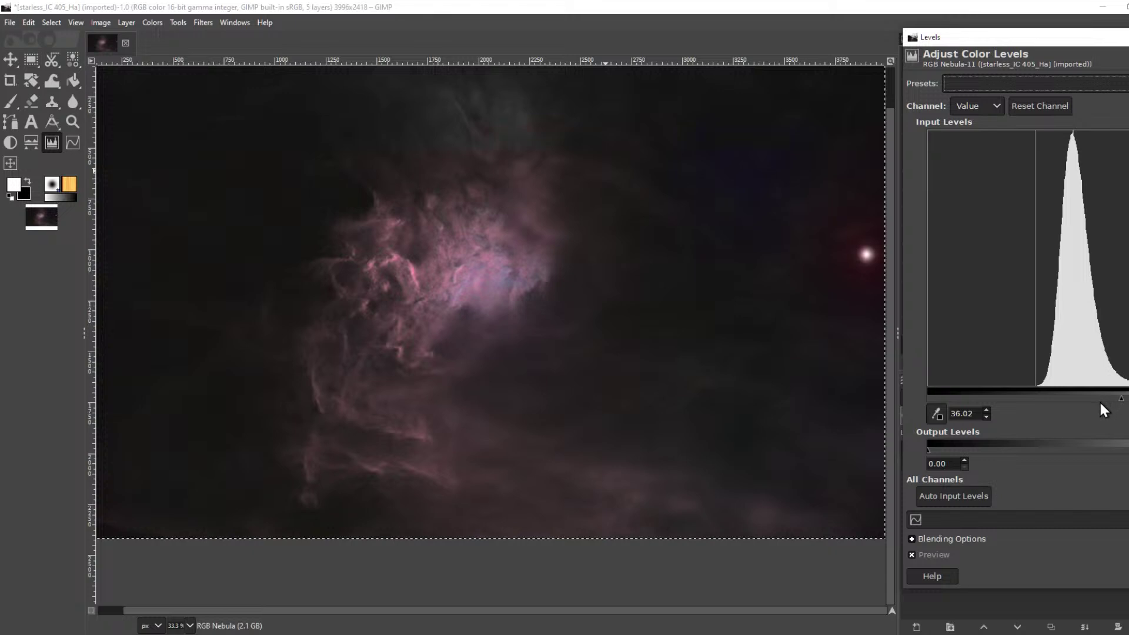
pyautogui.moveTo(1122, 399); pyautogui.dragTo(1019, 400)
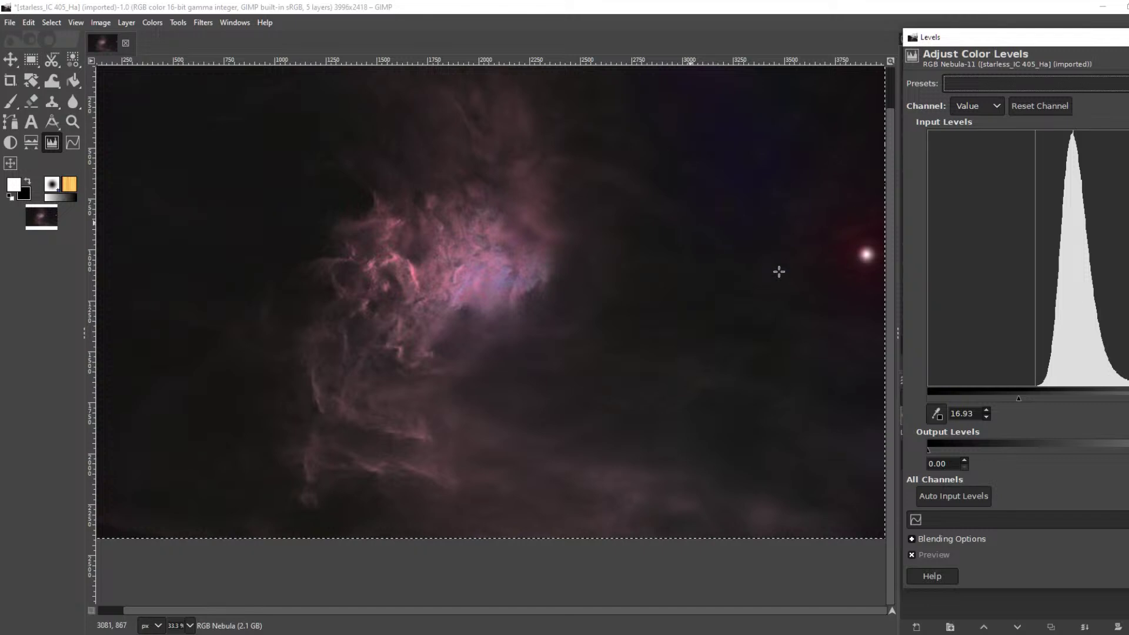
pyautogui.moveTo(1046, 37); pyautogui.dragTo(754, 3)
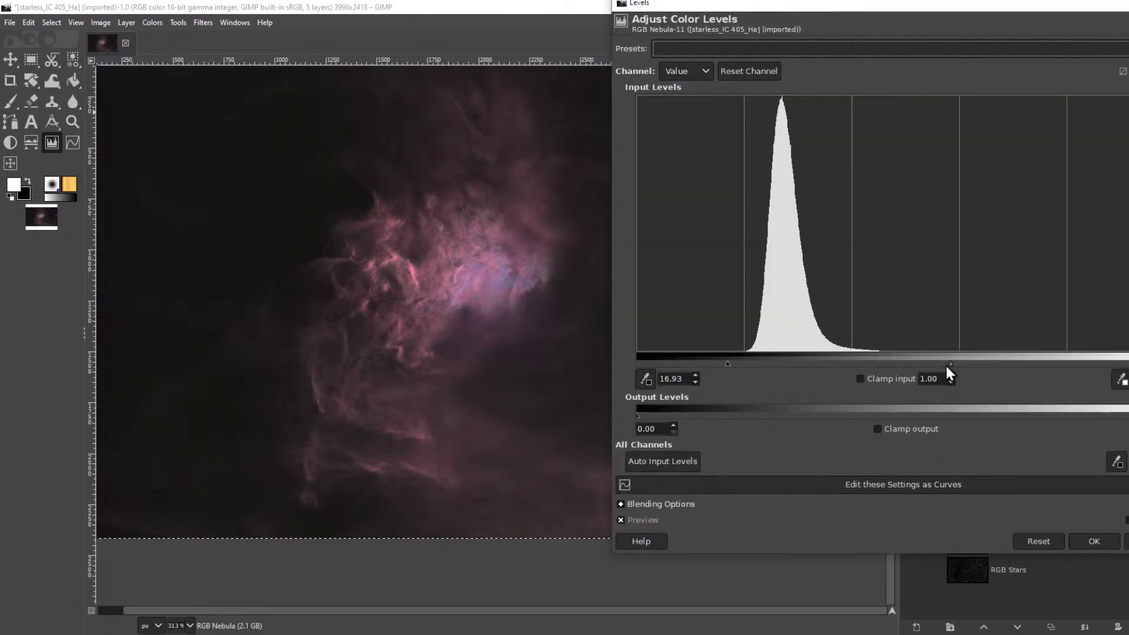
pyautogui.click(1095, 541)
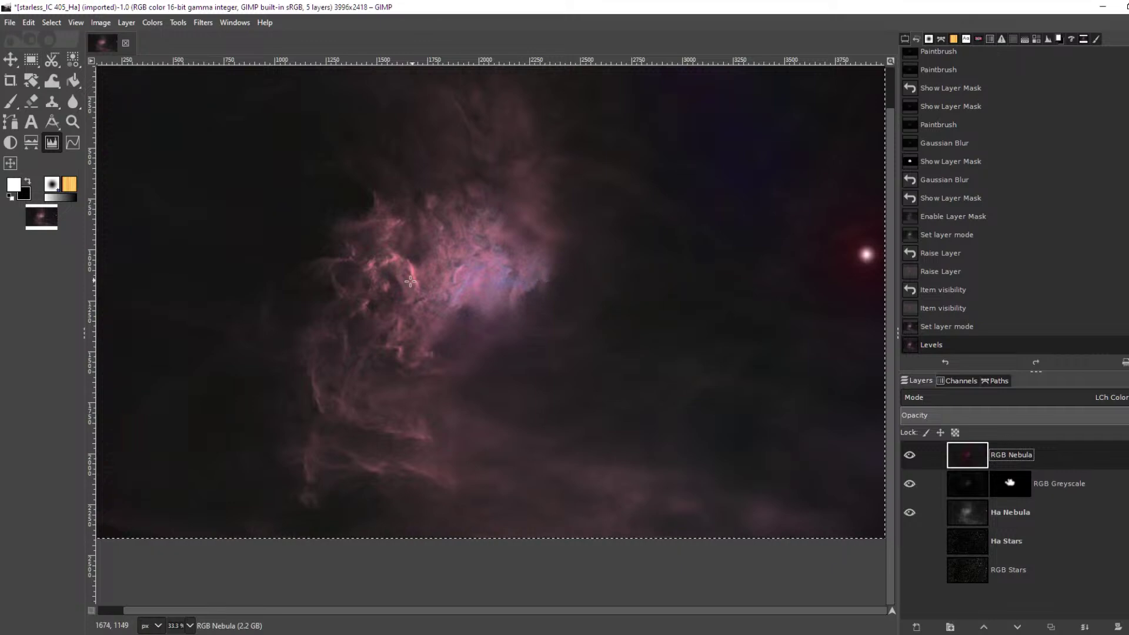
# Smooth the RGB Nebula layer's colour noise with a 1.50 by 1.50 Gaussian Blur, comparing the effect in split view
pyautogui.press('1')
pyautogui.press('2')
pyautogui.moveTo(619, 194); pyautogui.dragTo(407, 559)
pyautogui.moveTo(714, 315); pyautogui.dragTo(500, 263)
pyautogui.click(991, 461)
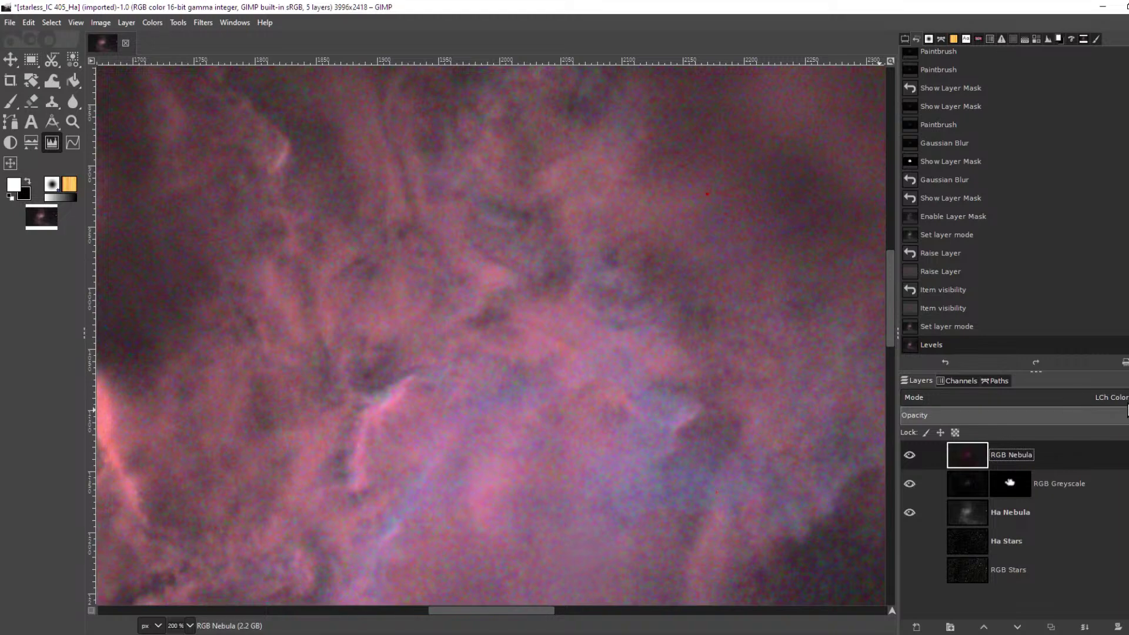
pyautogui.moveTo(785, 323); pyautogui.dragTo(592, 400)
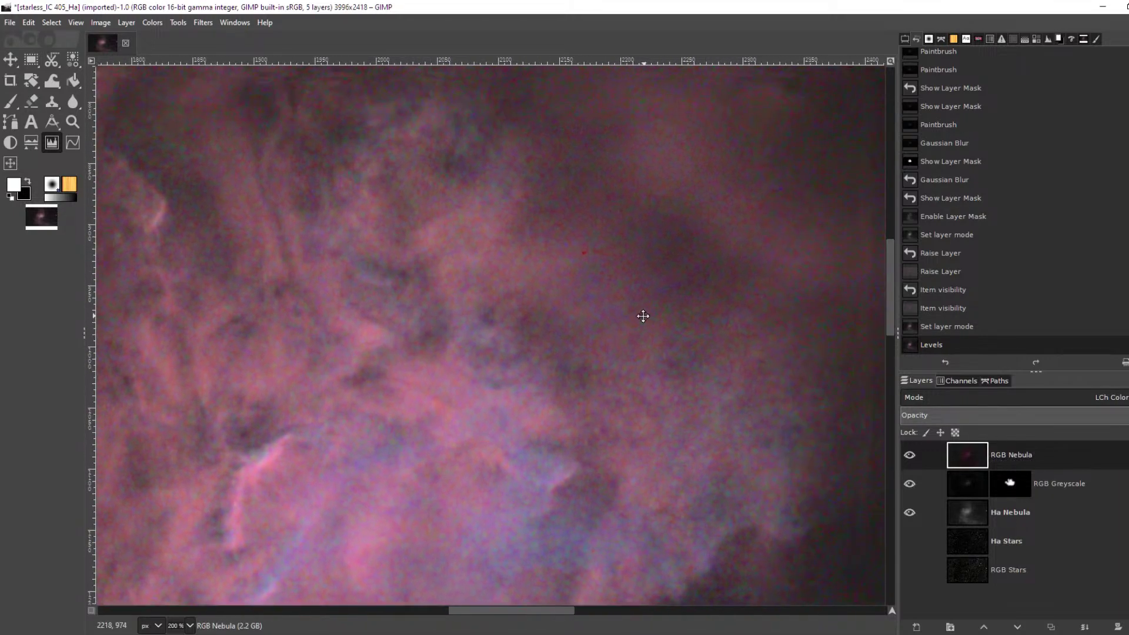
pyautogui.click(200, 23)
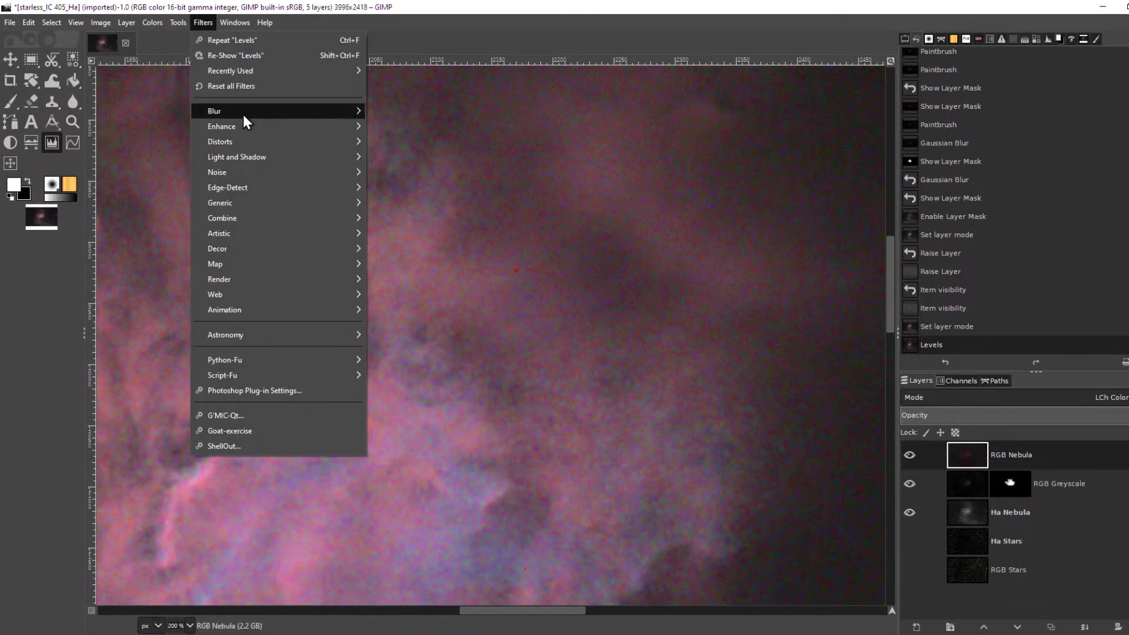
pyautogui.moveTo(242, 111)
pyautogui.click(426, 125)
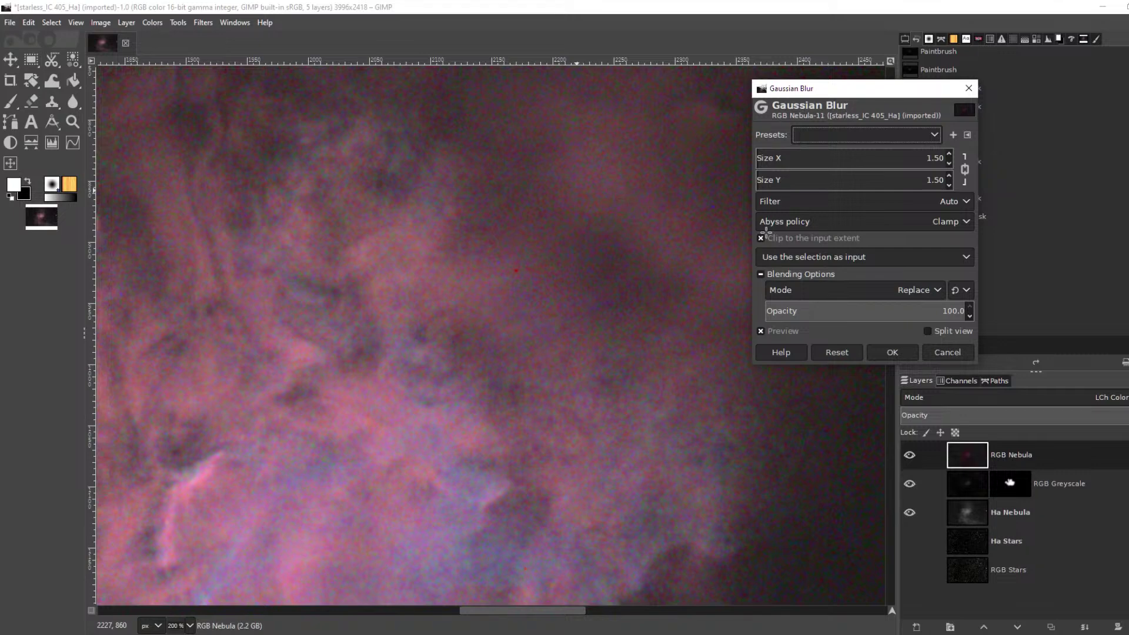
pyautogui.scroll(2, 602, 431)
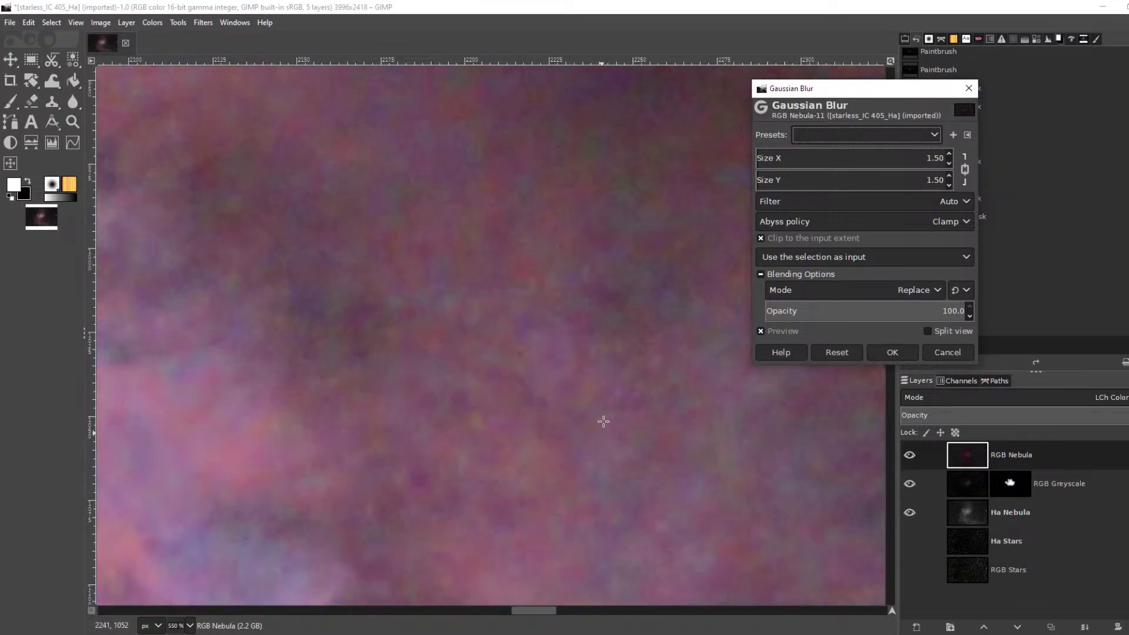
pyautogui.scroll(2, 599, 421)
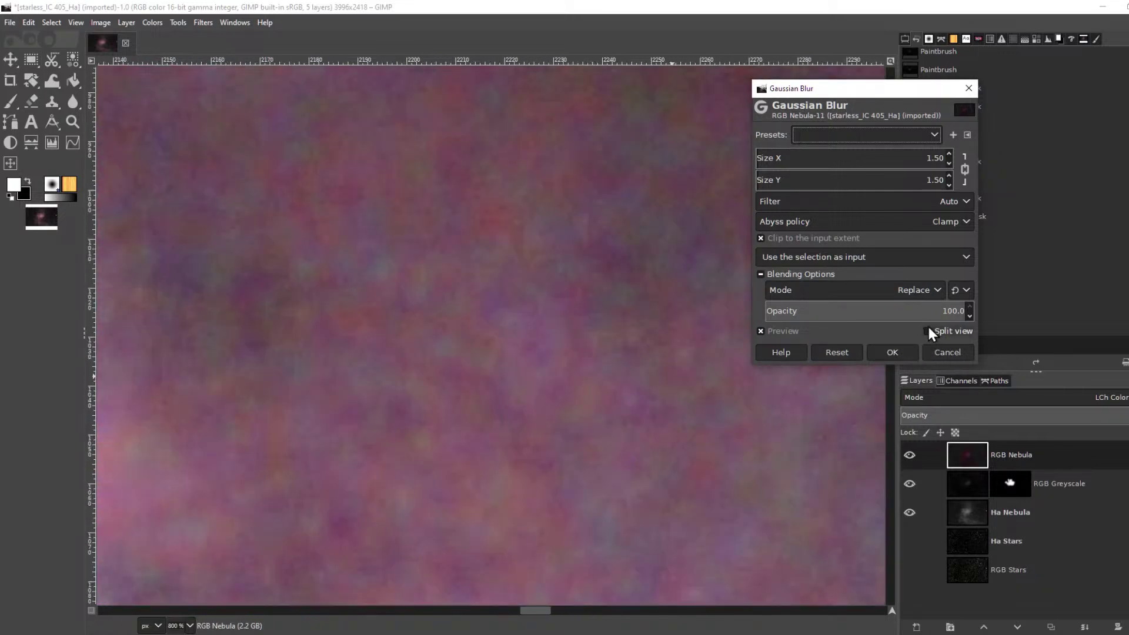
pyautogui.click(928, 331)
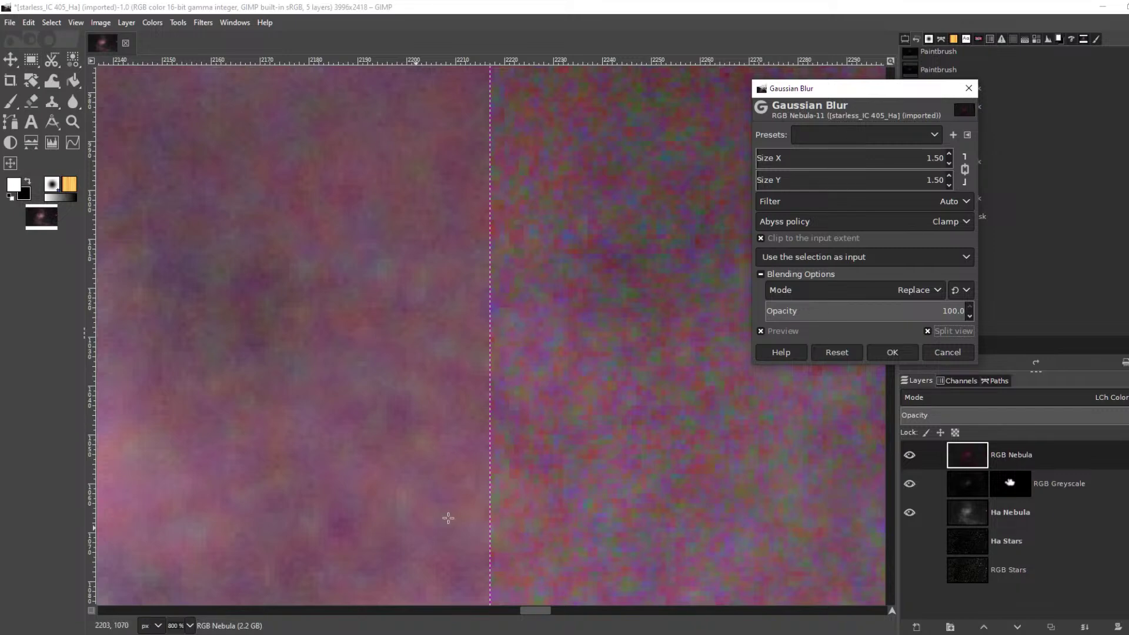
pyautogui.click(886, 352)
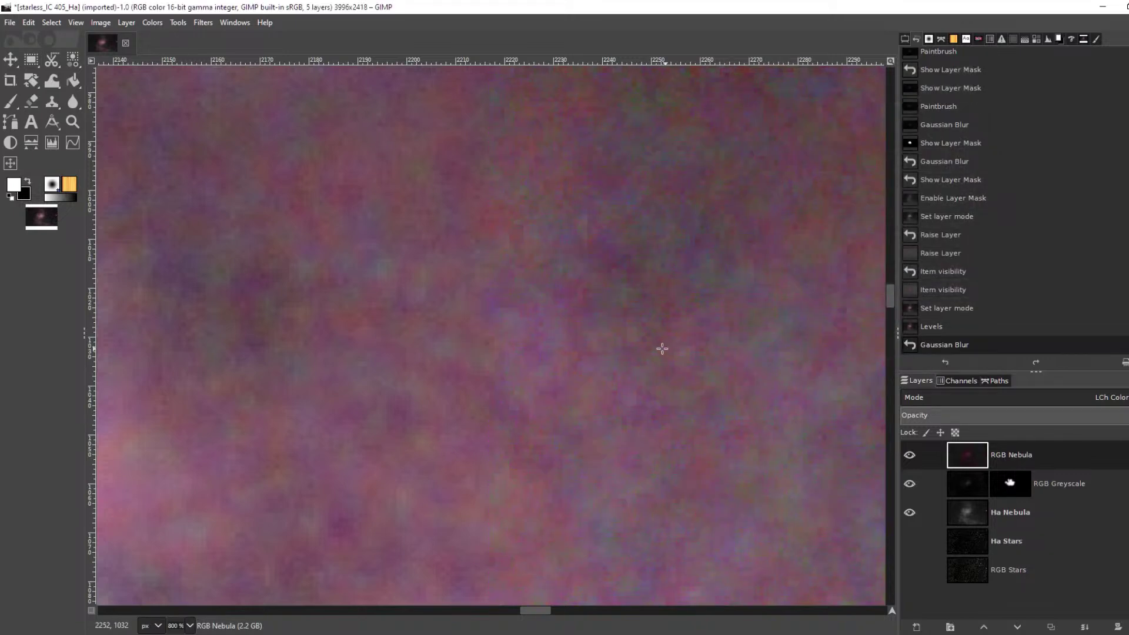
# Set the RGB Nebula layer's blend mode to Normal
pyautogui.scroll(-5, 656, 350)
pyautogui.scroll(-5, 648, 355)
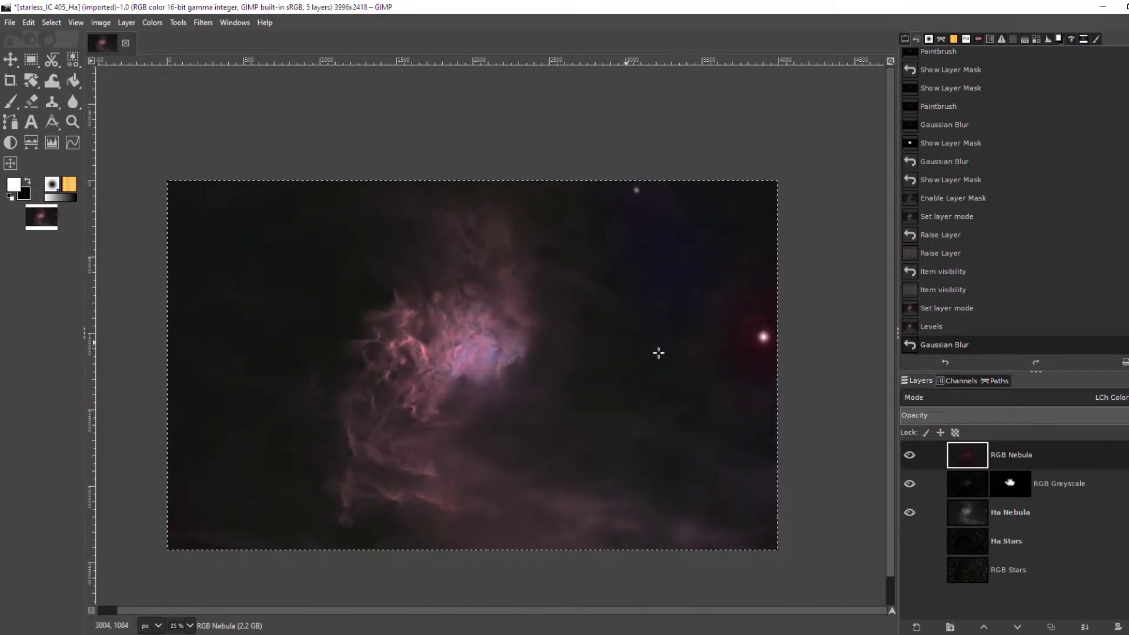
pyautogui.scroll(4, 759, 335)
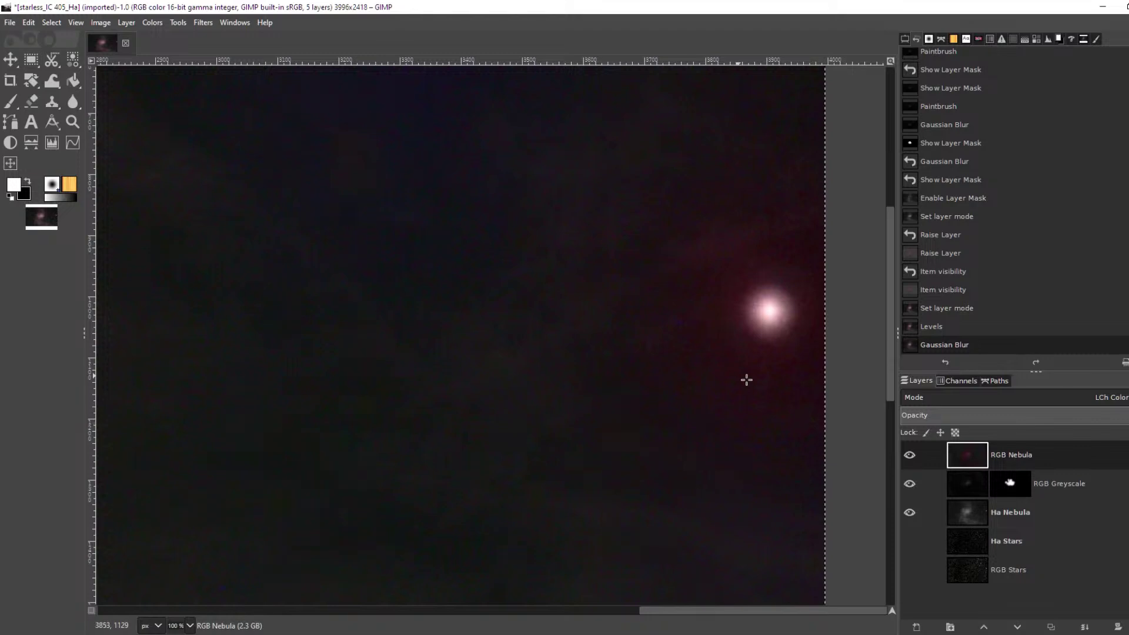
pyautogui.click(1070, 398)
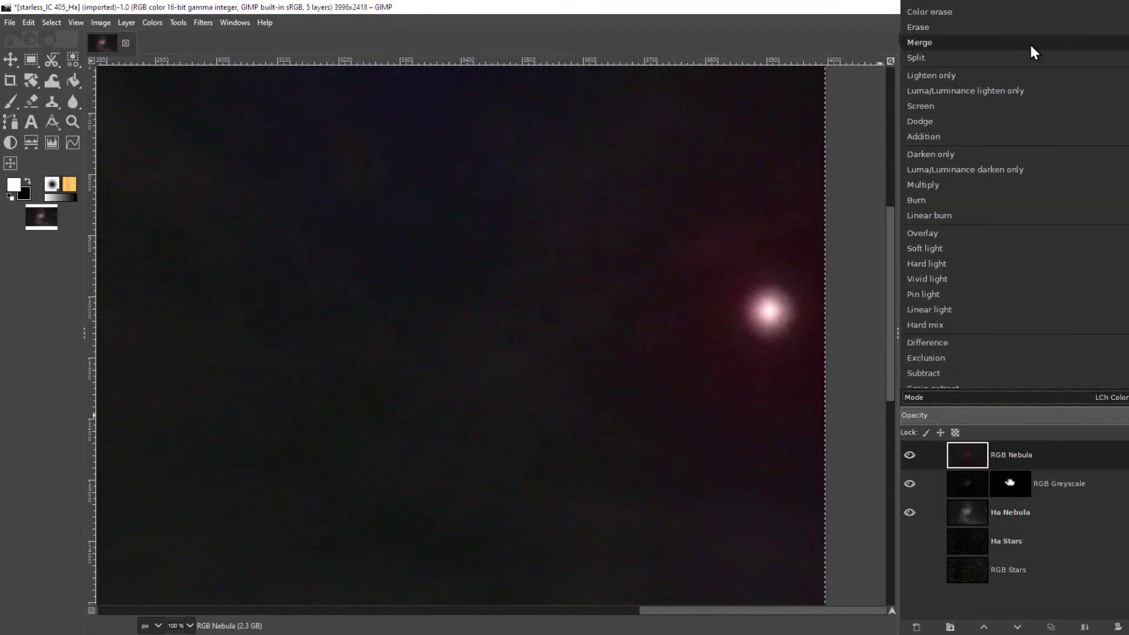
pyautogui.click(1006, 7)
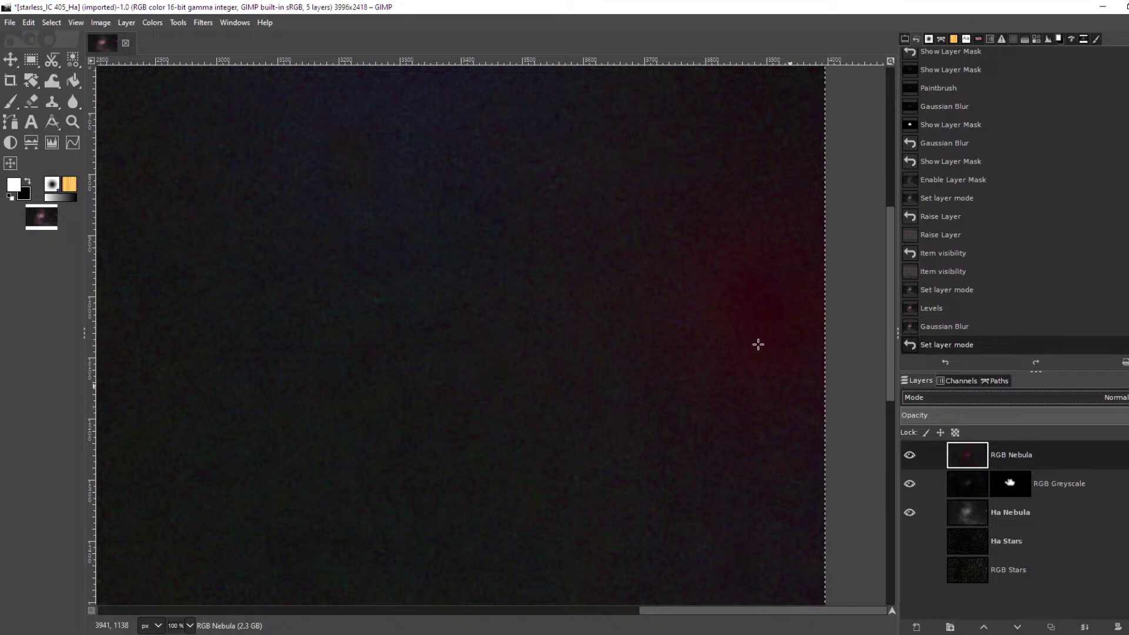
# Outline the blue colour patch near the image's upper right edge with a Free Select selection
pyautogui.scroll(-3, 706, 312)
pyautogui.moveTo(625, 220); pyautogui.dragTo(641, 343)
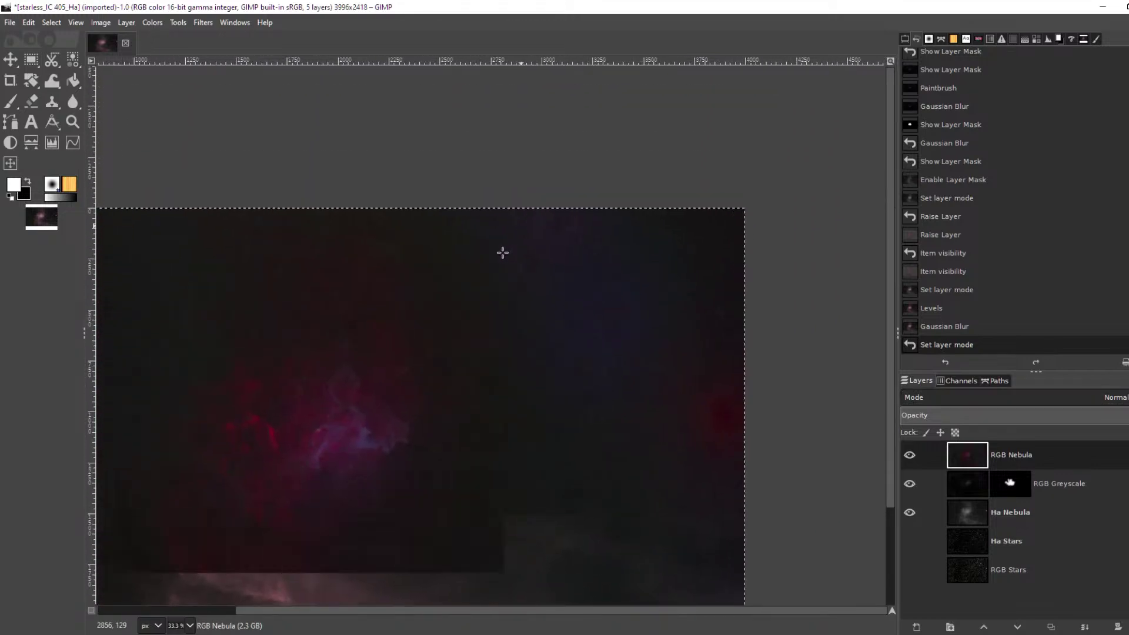
pyautogui.scroll(3, 599, 318)
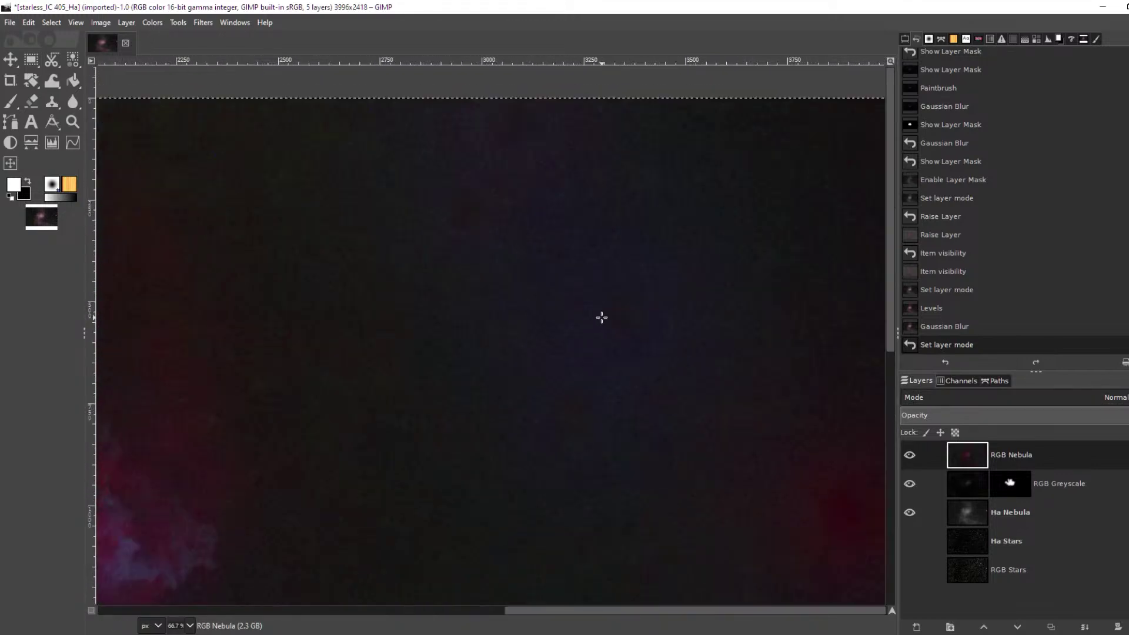
pyautogui.scroll(-3, 599, 318)
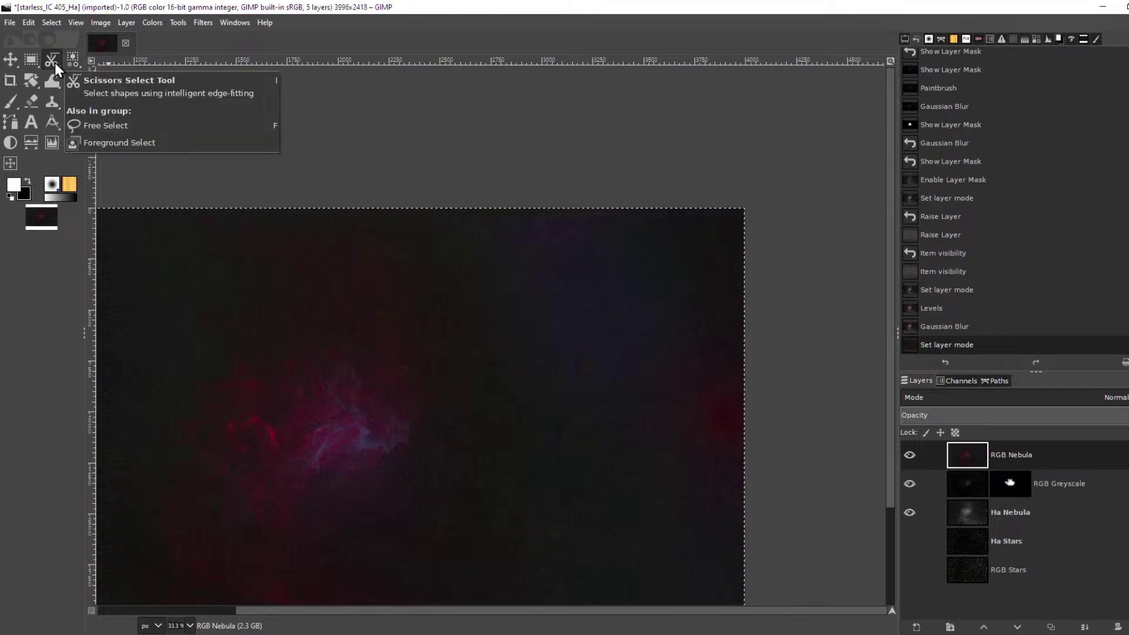
pyautogui.moveTo(55, 61)
pyautogui.mouseDown()
pyautogui.moveTo(92, 76)
pyautogui.moveTo(109, 59)
pyautogui.mouseUp()
pyautogui.moveTo(504, 235)
pyautogui.mouseDown()
pyautogui.moveTo(539, 384)
pyautogui.moveTo(597, 409)
pyautogui.moveTo(671, 346)
pyautogui.moveTo(685, 279)
pyautogui.moveTo(637, 234)
pyautogui.moveTo(569, 208)
pyautogui.moveTo(531, 207)
pyautogui.moveTo(504, 236)
pyautogui.mouseUp()
pyautogui.press('Return')
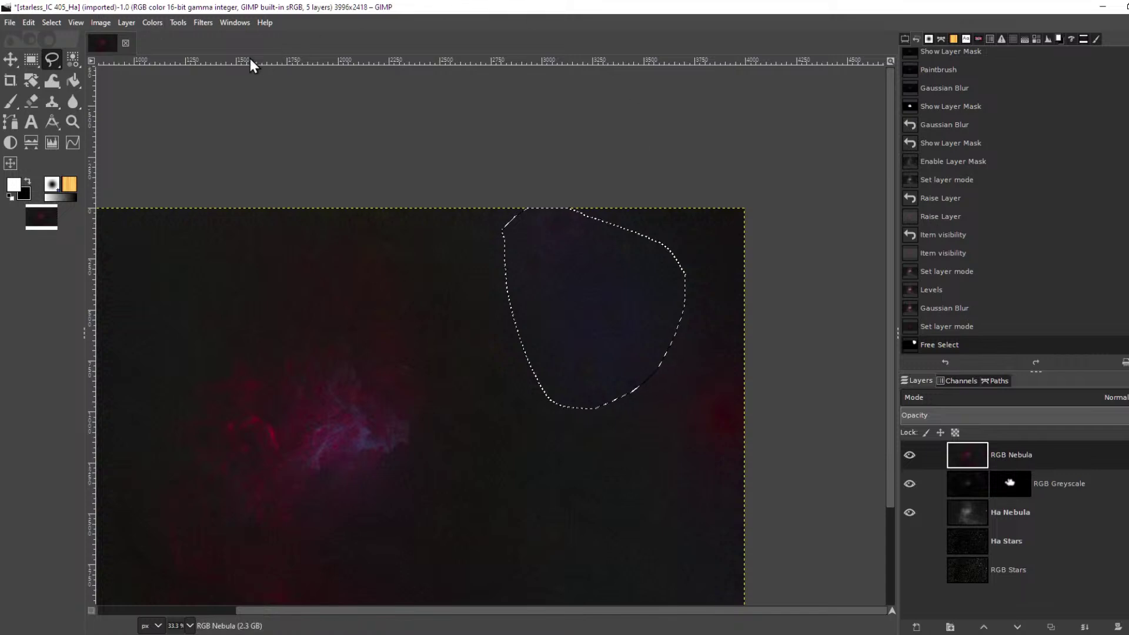
# Heal the selected blue patch with a 50-pixel context sampling width, sampling from all around in random filling order
pyautogui.click(198, 22)
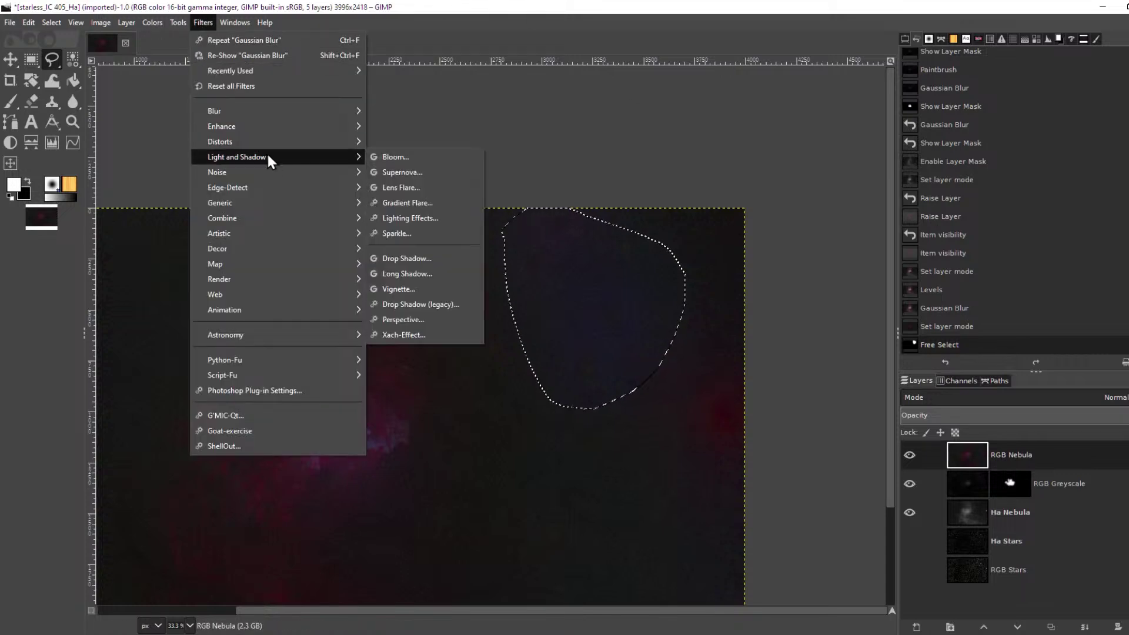
pyautogui.moveTo(274, 149)
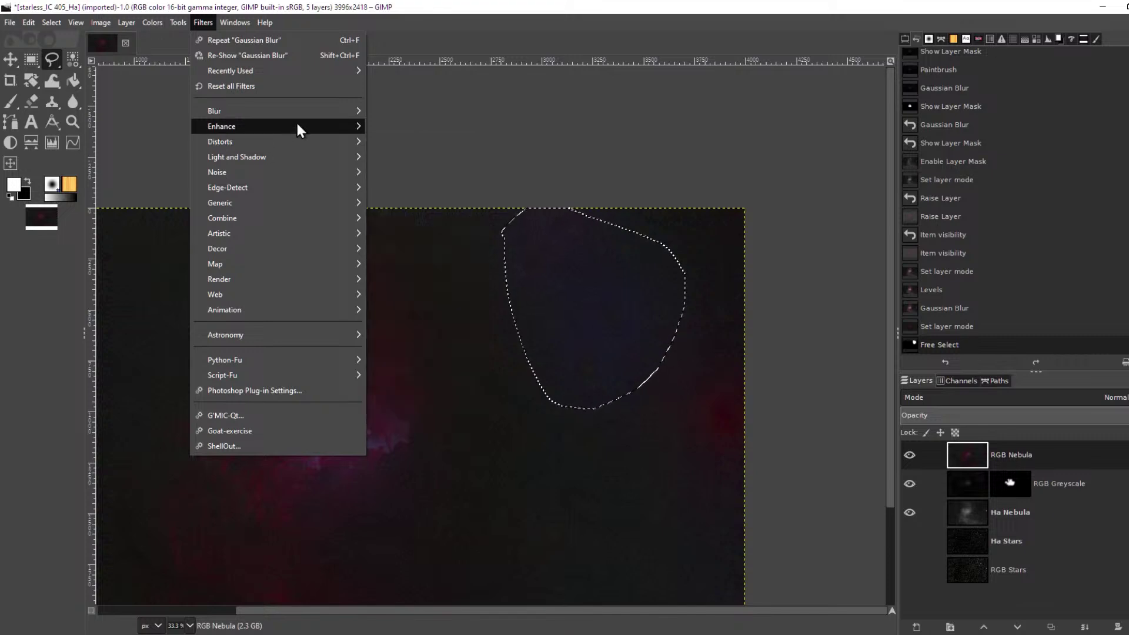
pyautogui.moveTo(295, 124)
pyautogui.click(447, 279)
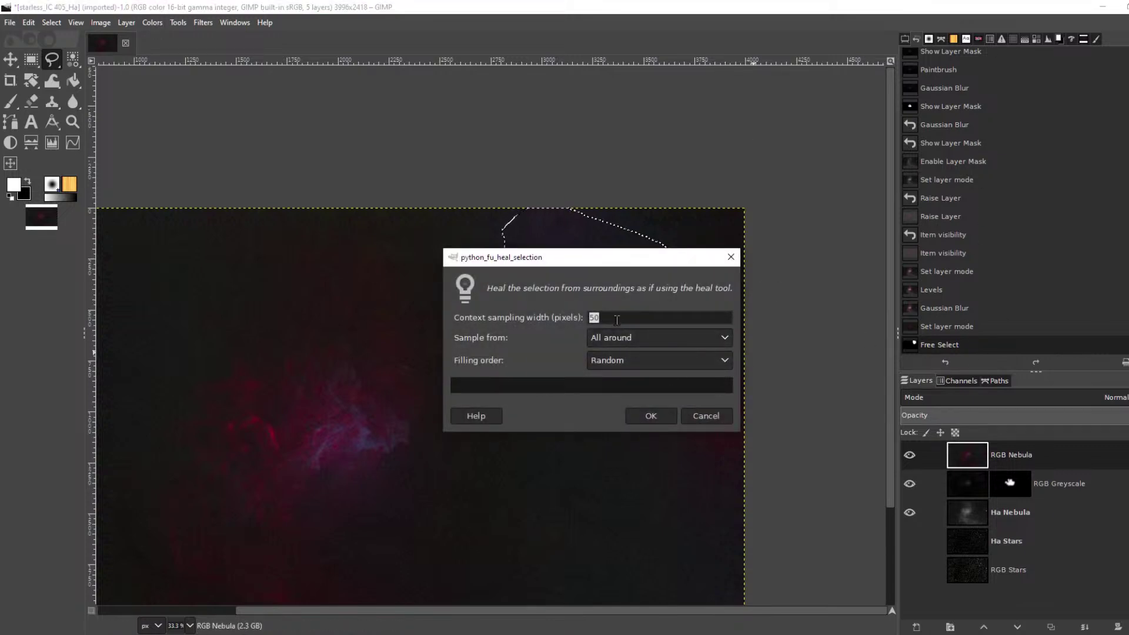
pyautogui.click(661, 419)
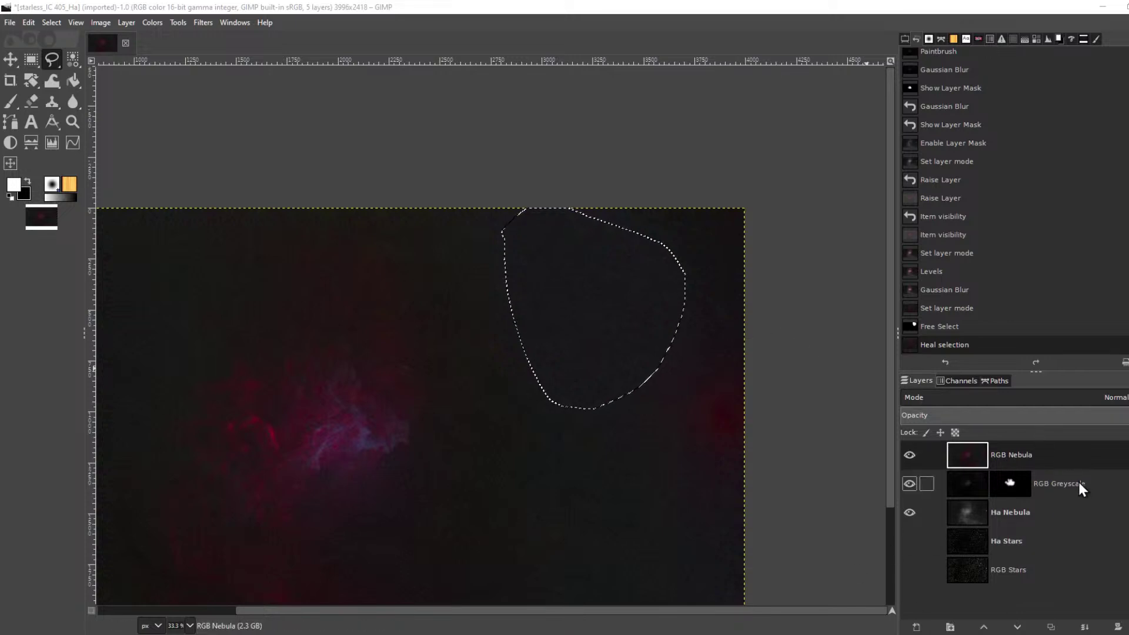
# Select the whole image, outline the red patch at its right edge with Free Select, and repeat Heal Selection on it
pyautogui.click(1032, 454)
pyautogui.hotkey('ctrl', 'a')
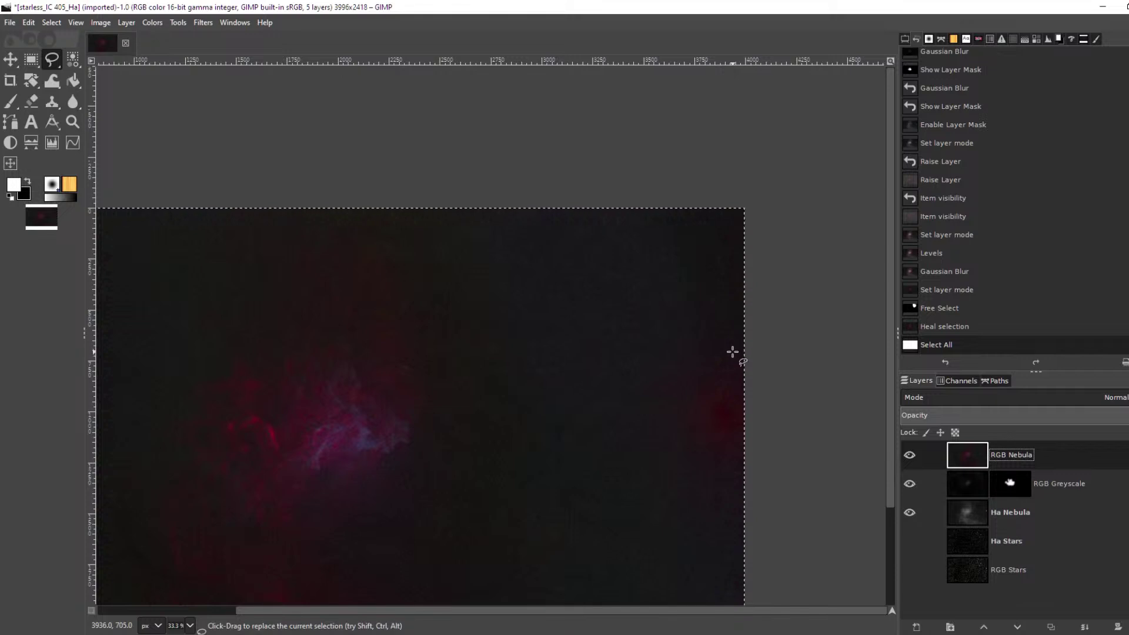
pyautogui.moveTo(731, 316)
pyautogui.mouseDown()
pyautogui.moveTo(717, 322)
pyautogui.moveTo(656, 537)
pyautogui.moveTo(733, 479)
pyautogui.moveTo(746, 424)
pyautogui.moveTo(733, 323)
pyautogui.moveTo(715, 334)
pyautogui.mouseUp()
pyautogui.press('Return')
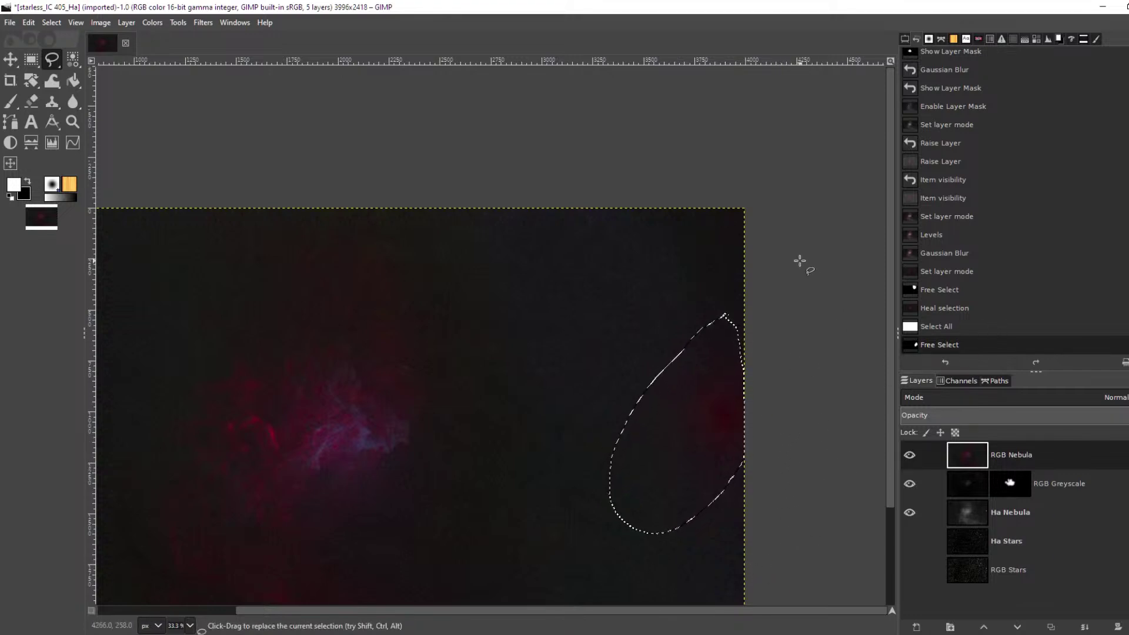
pyautogui.hotkey('ctrl', 'f')
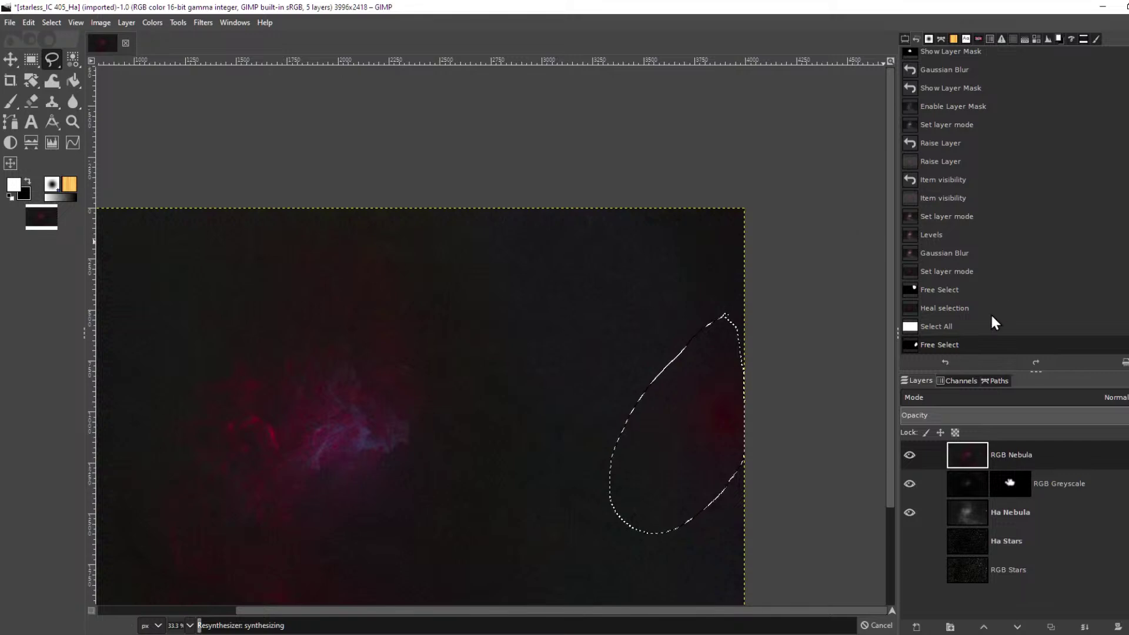
pyautogui.click(941, 345)
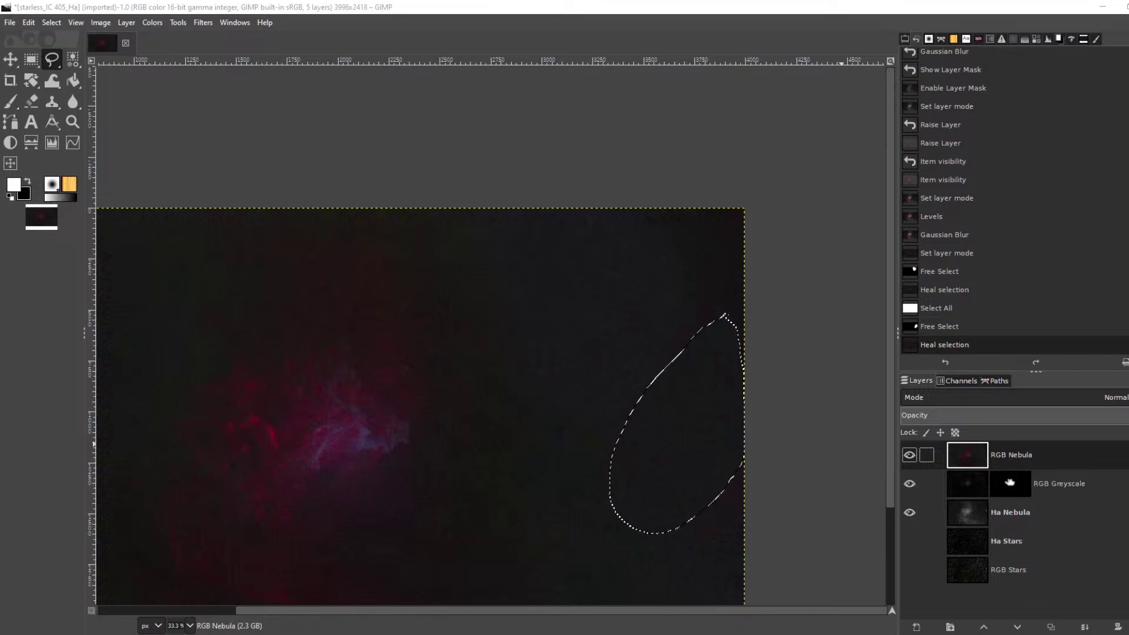
# Select the whole image and set the RGB Nebula layer's blend mode to LCh Color
pyautogui.click(1003, 447)
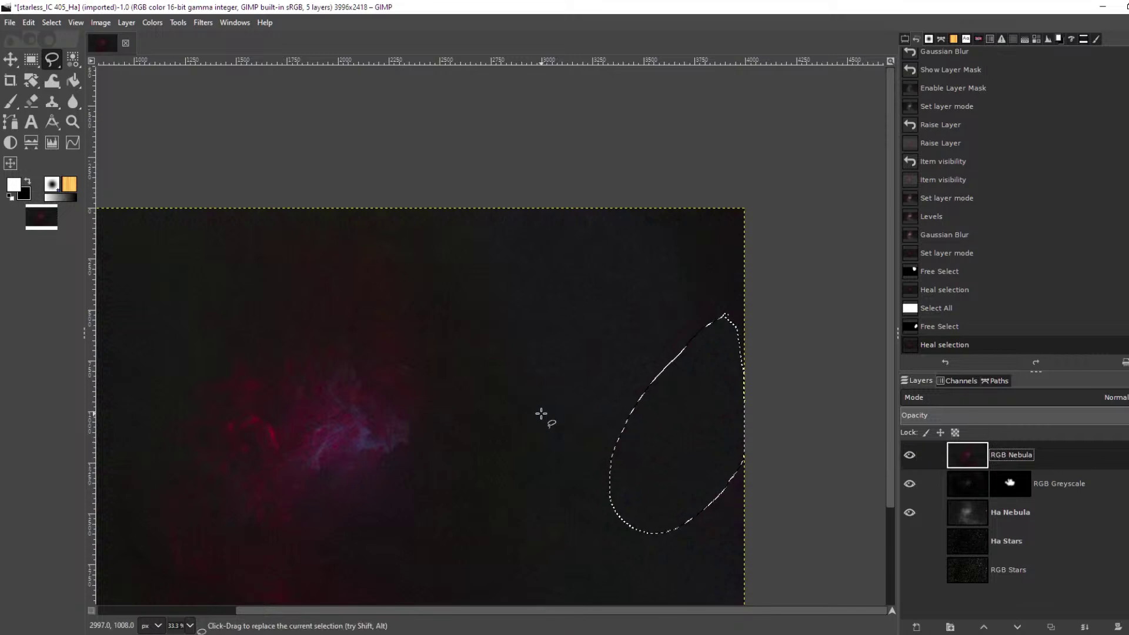
pyautogui.hotkey('ctrl', 'a')
pyautogui.scroll(-3, 655, 395)
pyautogui.scroll(2, 589, 422)
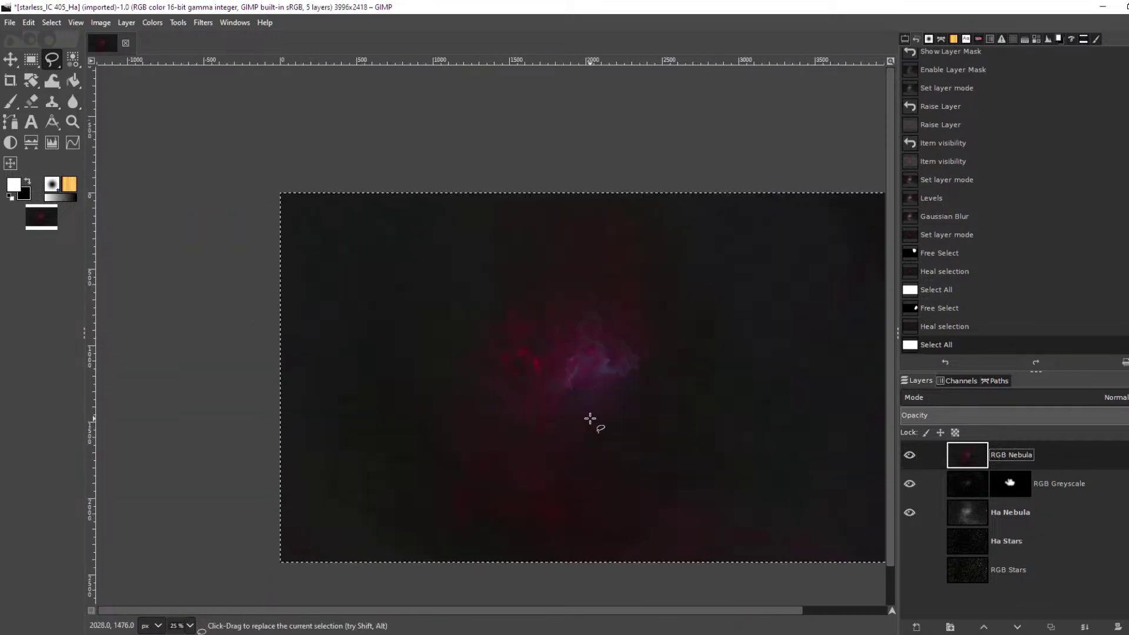
pyautogui.scroll(-1, 594, 420)
pyautogui.scroll(1, 682, 401)
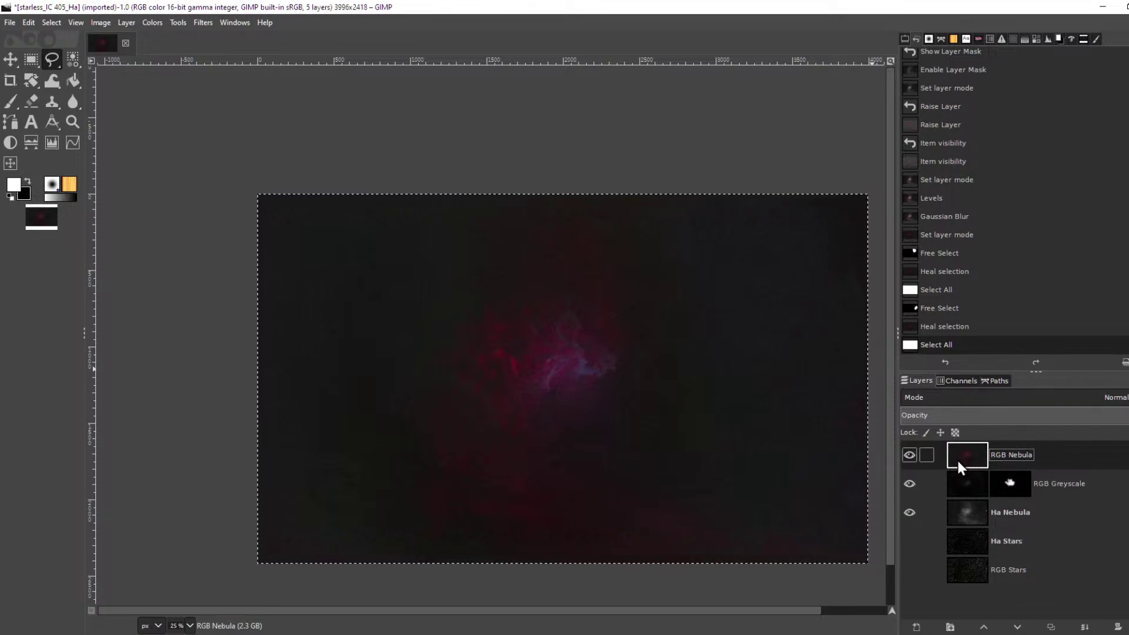
pyautogui.click(1077, 397)
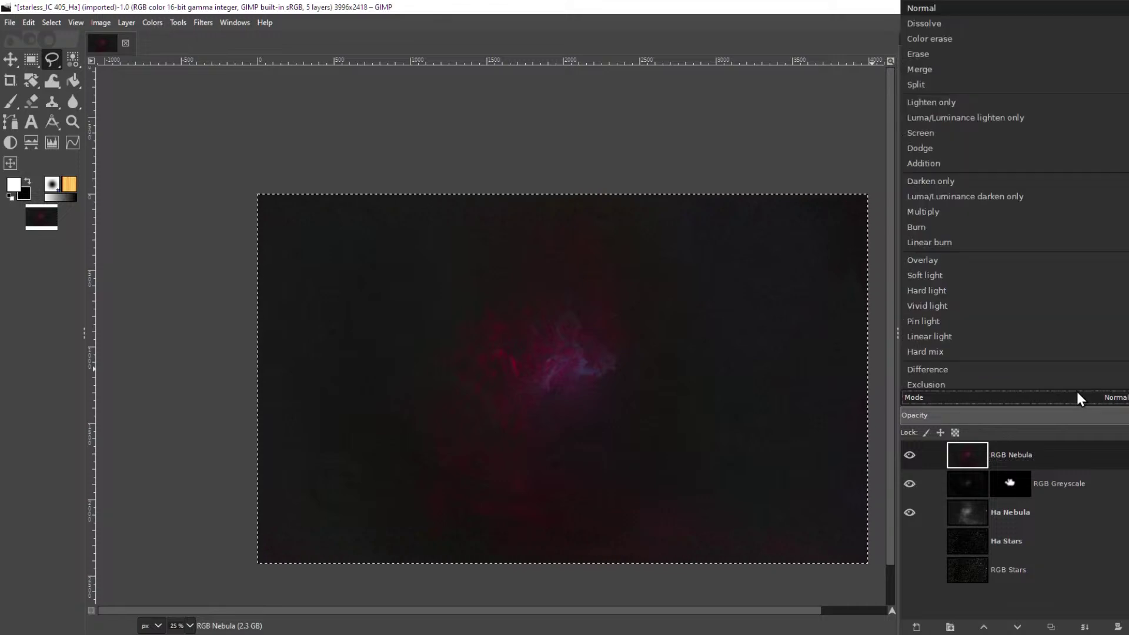
pyautogui.click(1019, 351)
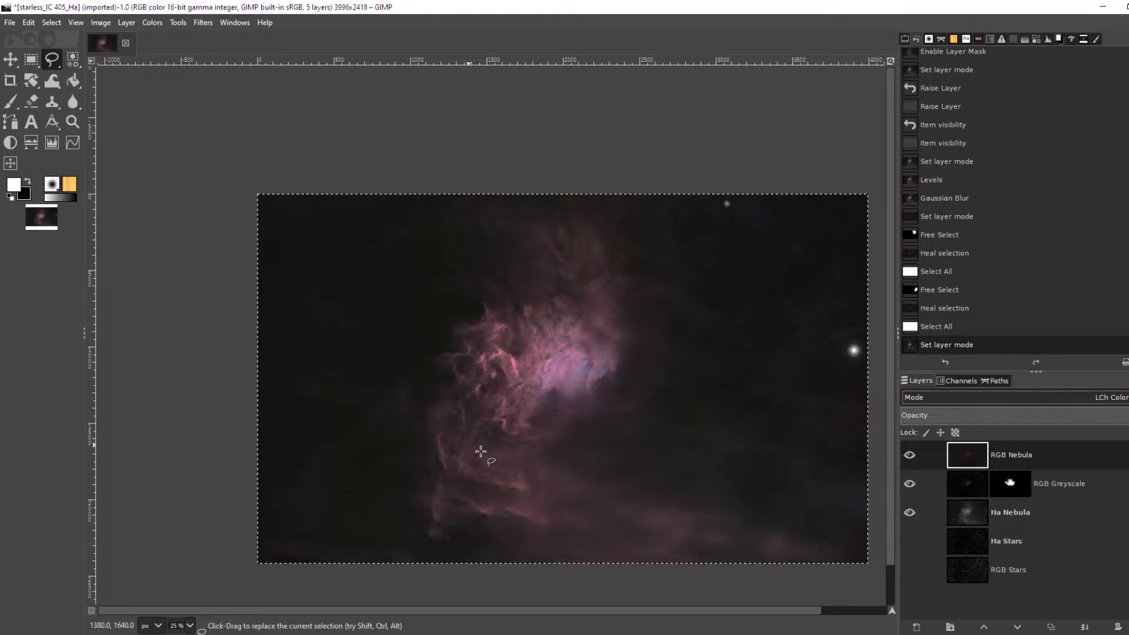
# Boost the RGB Nebula layer's colours by raising the Saturation scale well above 1
pyautogui.scroll(2, 542, 399)
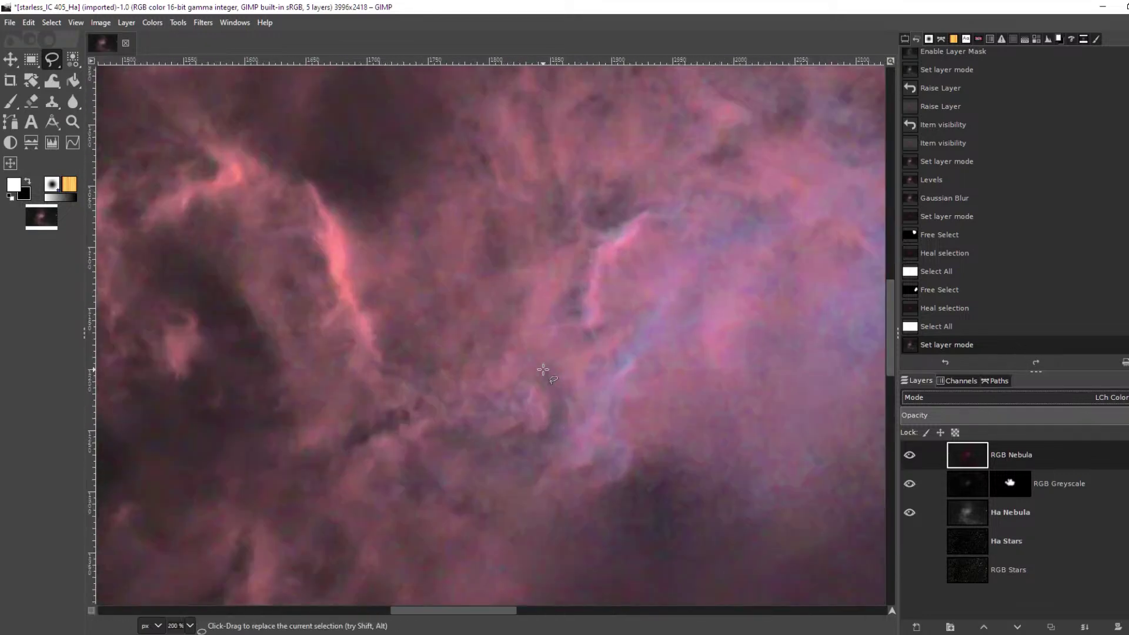
pyautogui.scroll(-2, 543, 370)
pyautogui.scroll(2, 555, 350)
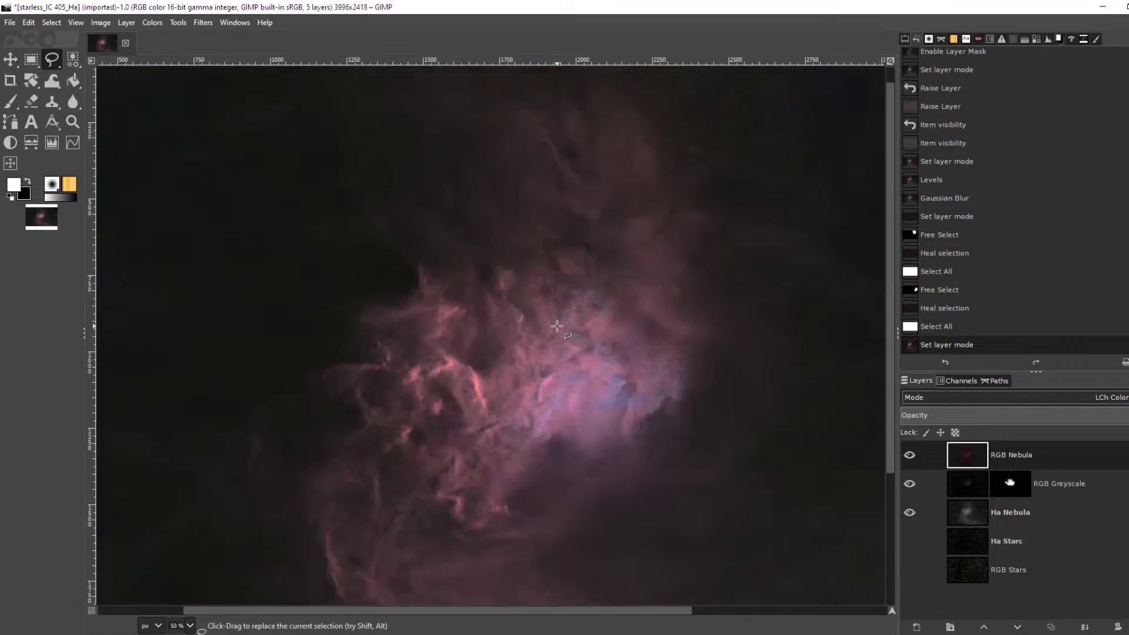
pyautogui.scroll(2, 550, 383)
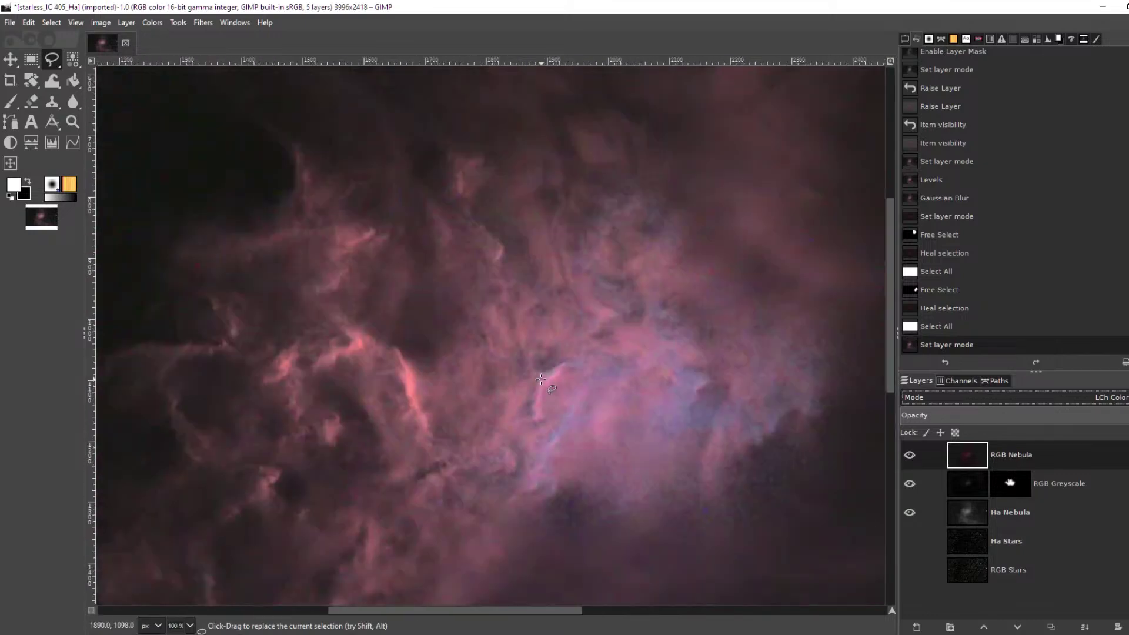
pyautogui.scroll(-4, 543, 391)
pyautogui.scroll(2, 543, 391)
pyautogui.click(973, 465)
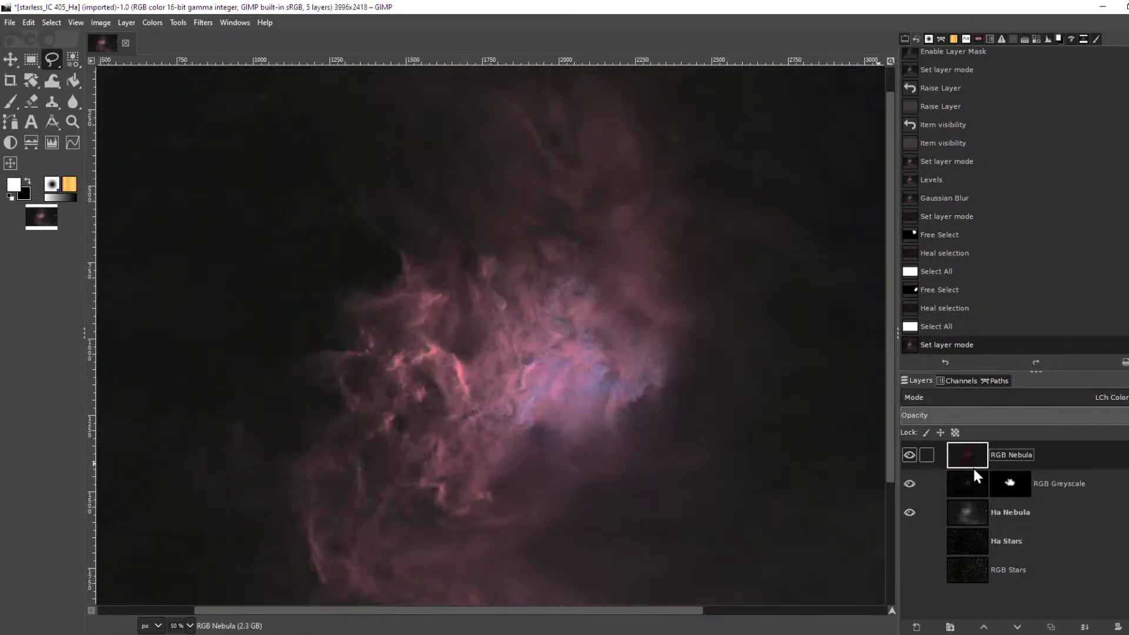
pyautogui.click(152, 24)
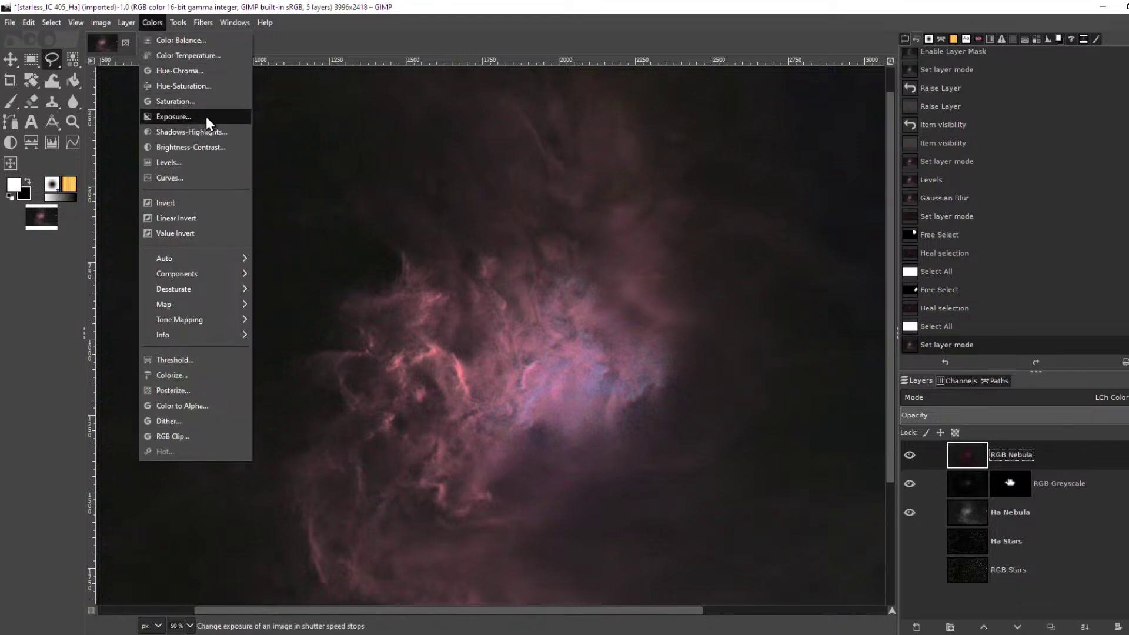
pyautogui.click(205, 100)
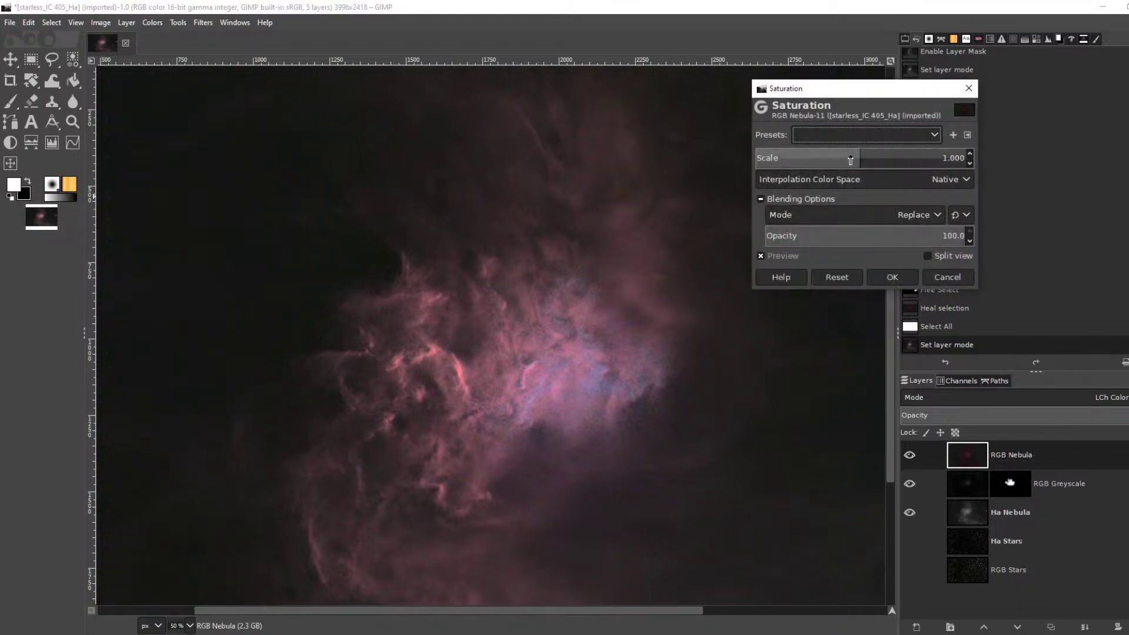
pyautogui.moveTo(851, 158); pyautogui.dragTo(943, 157)
pyautogui.click(892, 278)
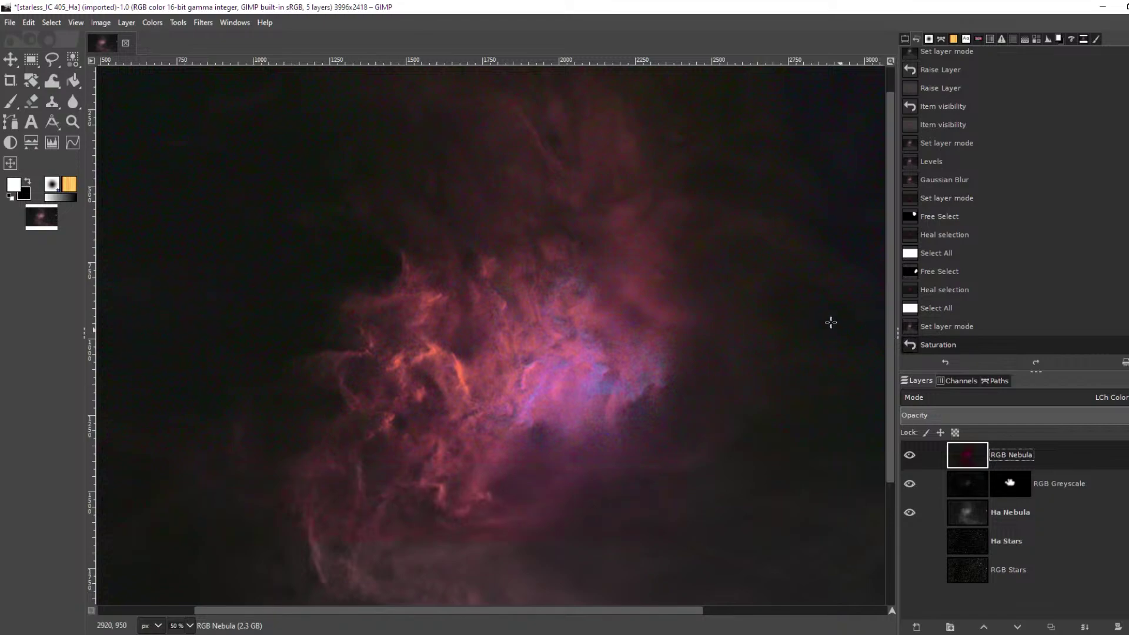
# Examine the saturated nebula's colours, filaments and blue core both up close and across the whole frame
pyautogui.scroll(4, 648, 326)
pyautogui.scroll(-6, 637, 280)
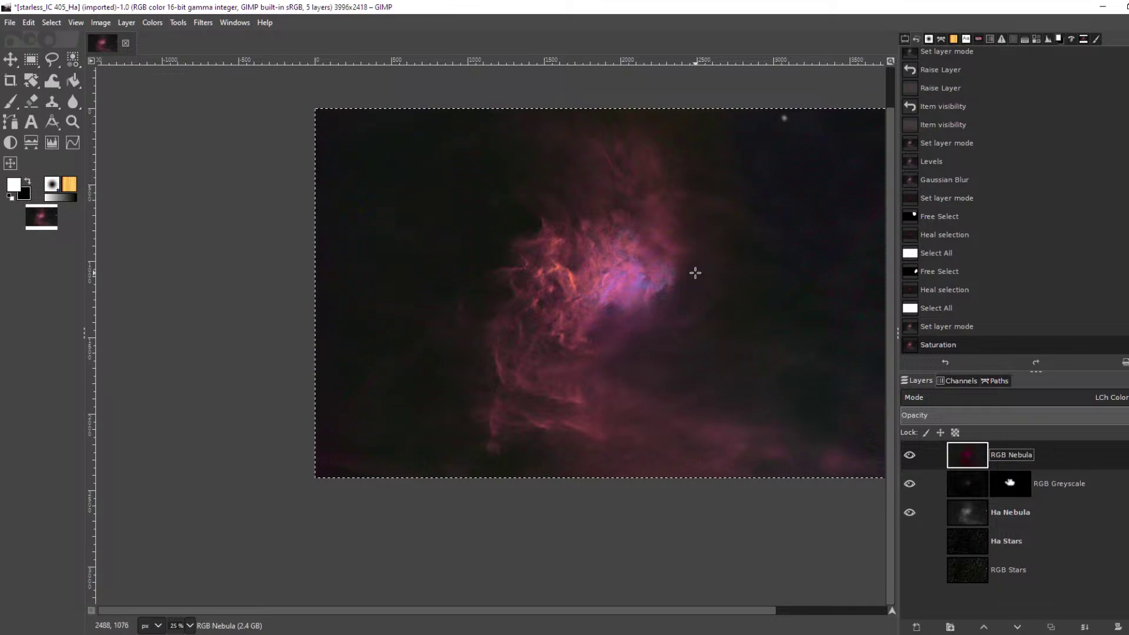
pyautogui.moveTo(696, 272); pyautogui.dragTo(590, 290)
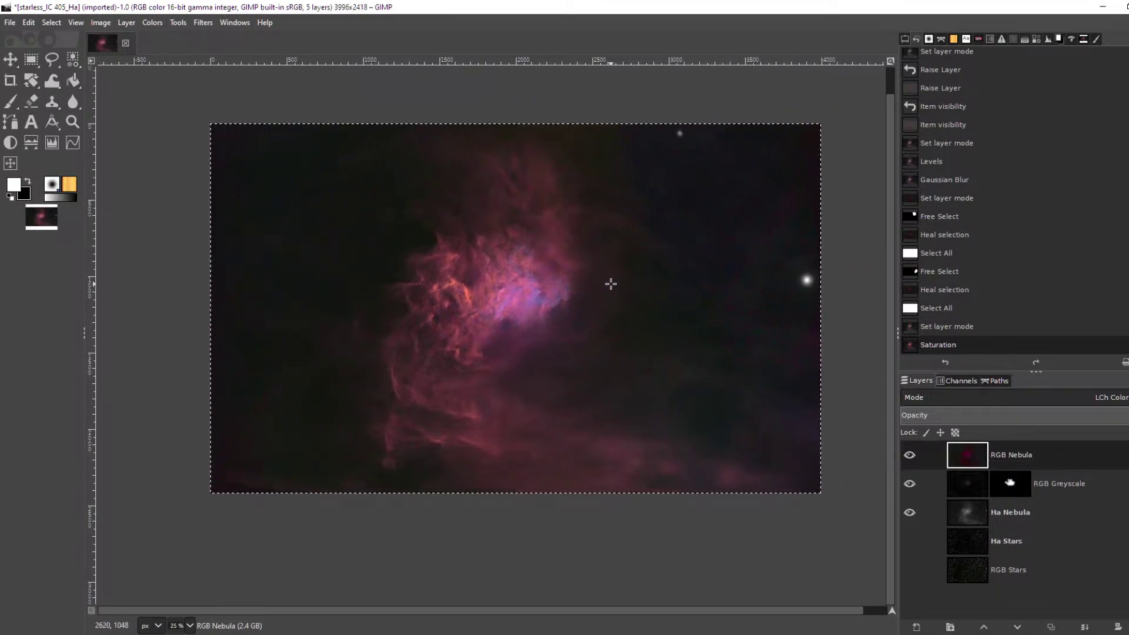
pyautogui.scroll(5, 512, 284)
pyautogui.scroll(-5, 470, 289)
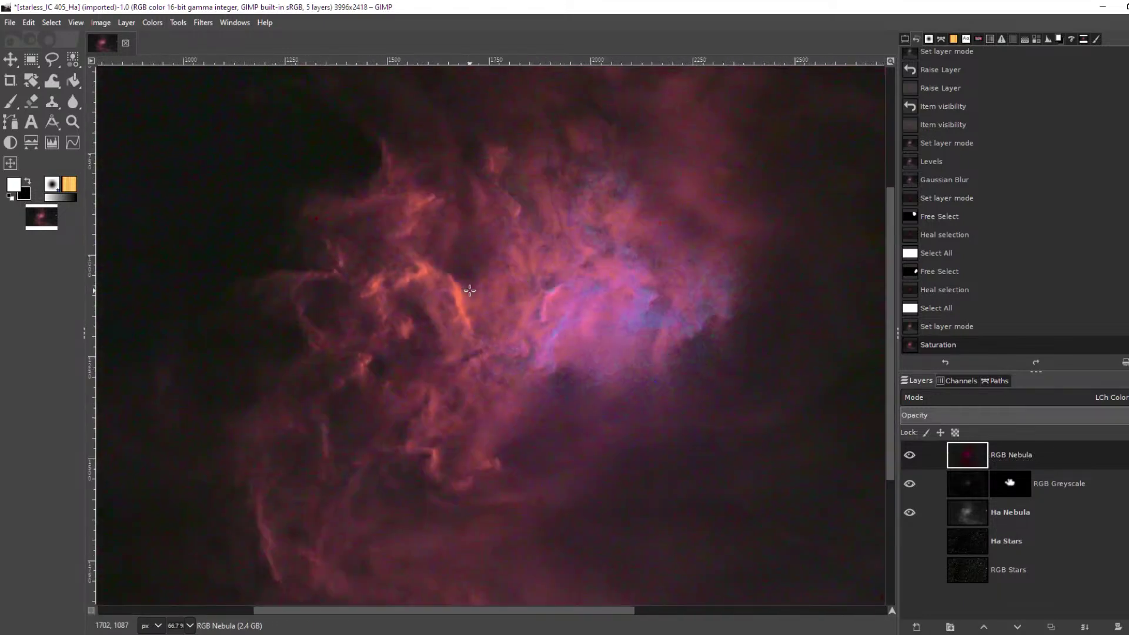
pyautogui.scroll(2, 637, 358)
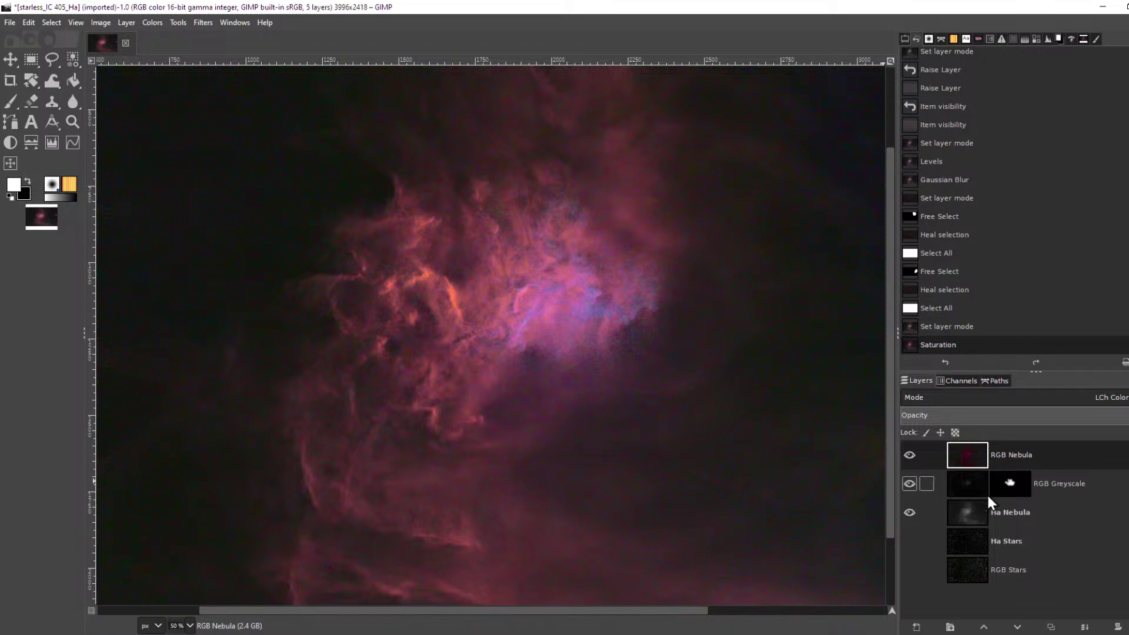
pyautogui.click(972, 515)
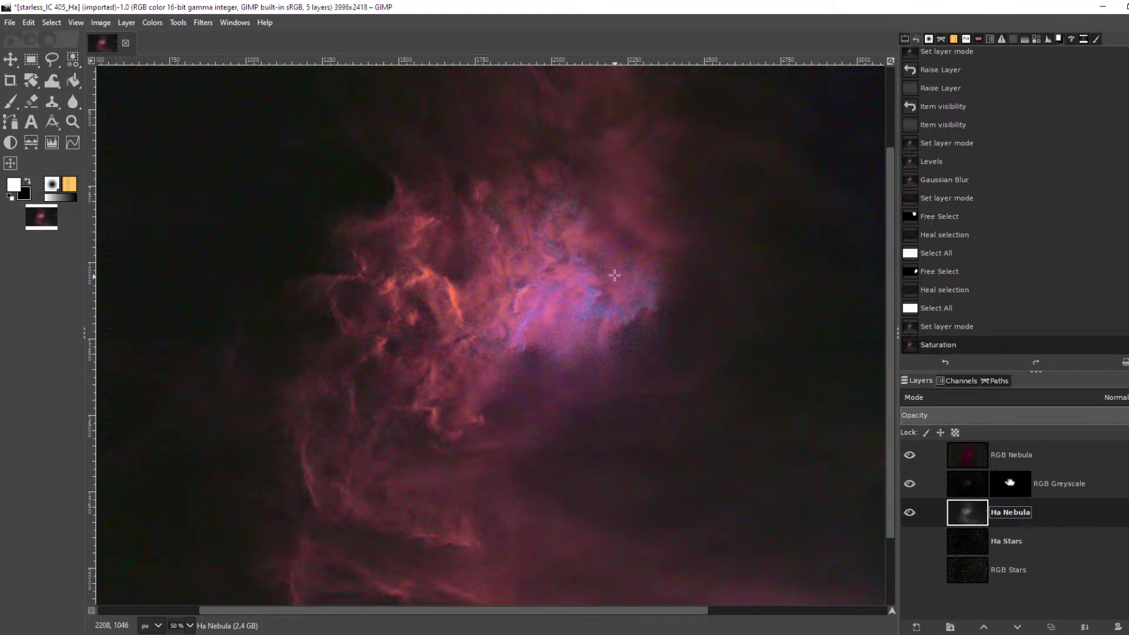
pyautogui.scroll(-4, 601, 270)
pyautogui.scroll(6, 601, 270)
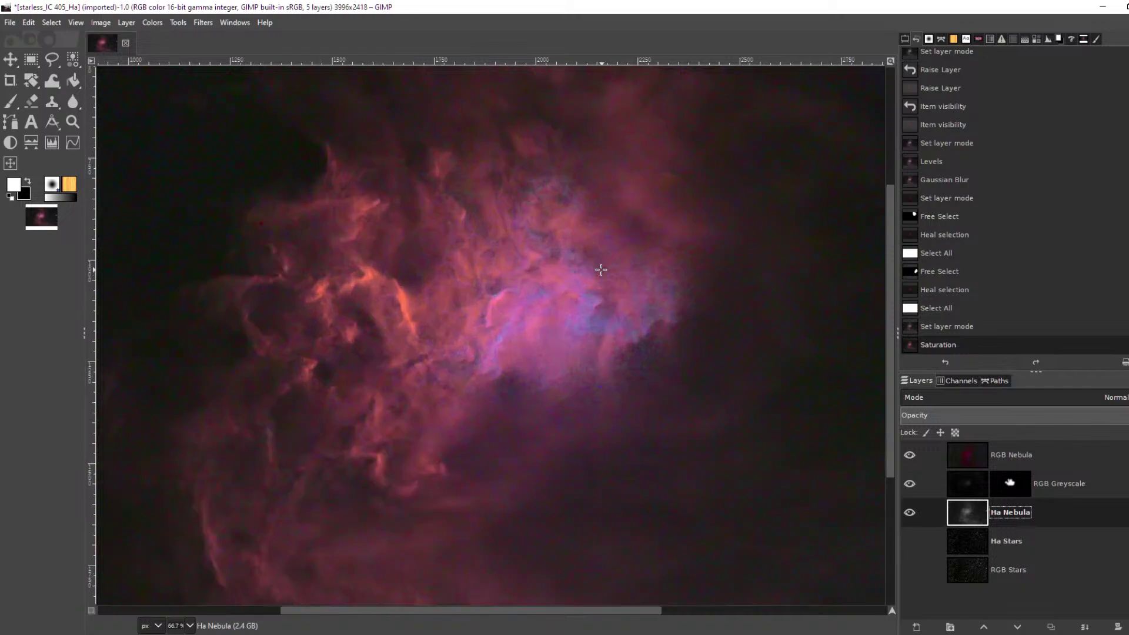
pyautogui.scroll(2, 365, 327)
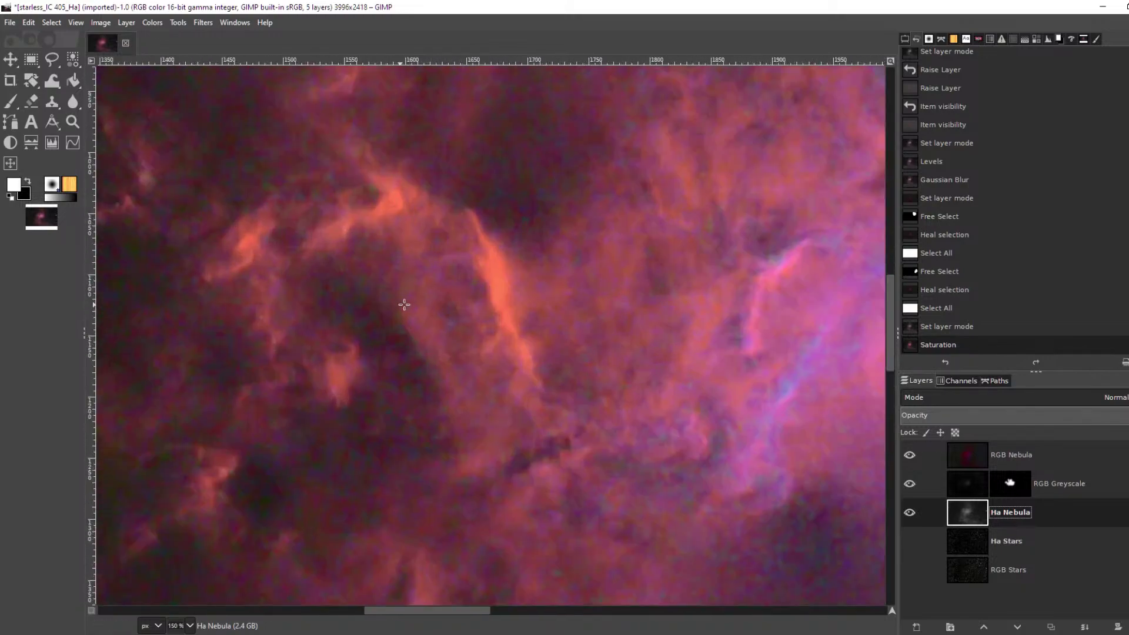
pyautogui.click(1009, 453)
pyautogui.scroll(-1, 661, 354)
pyautogui.scroll(-5, 662, 354)
pyautogui.scroll(8, 706, 330)
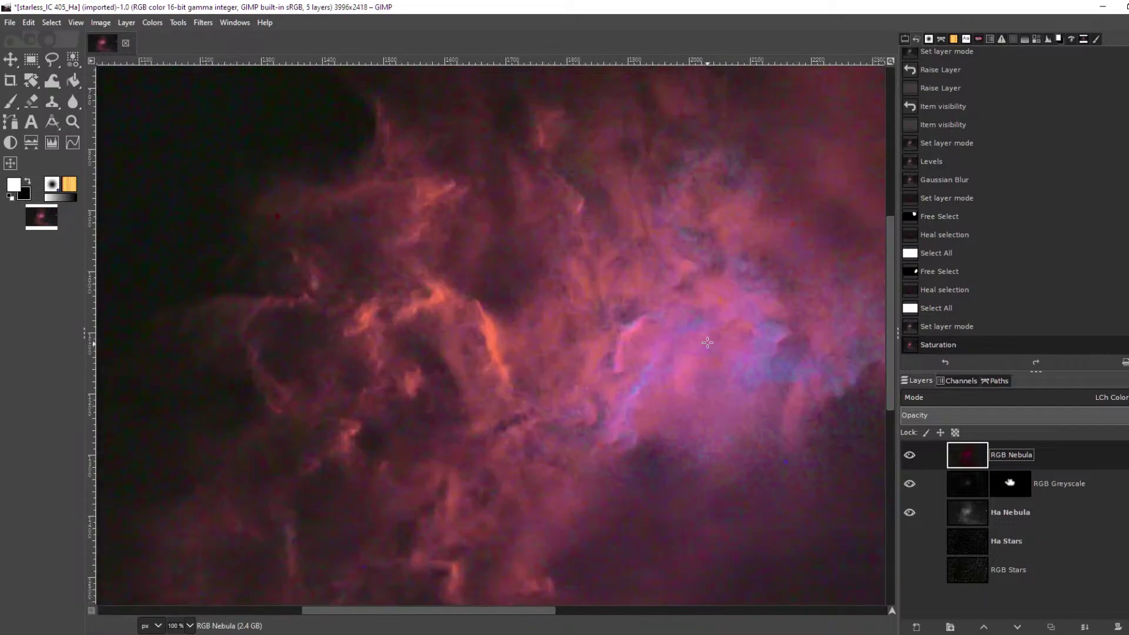
pyautogui.scroll(-7, 728, 304)
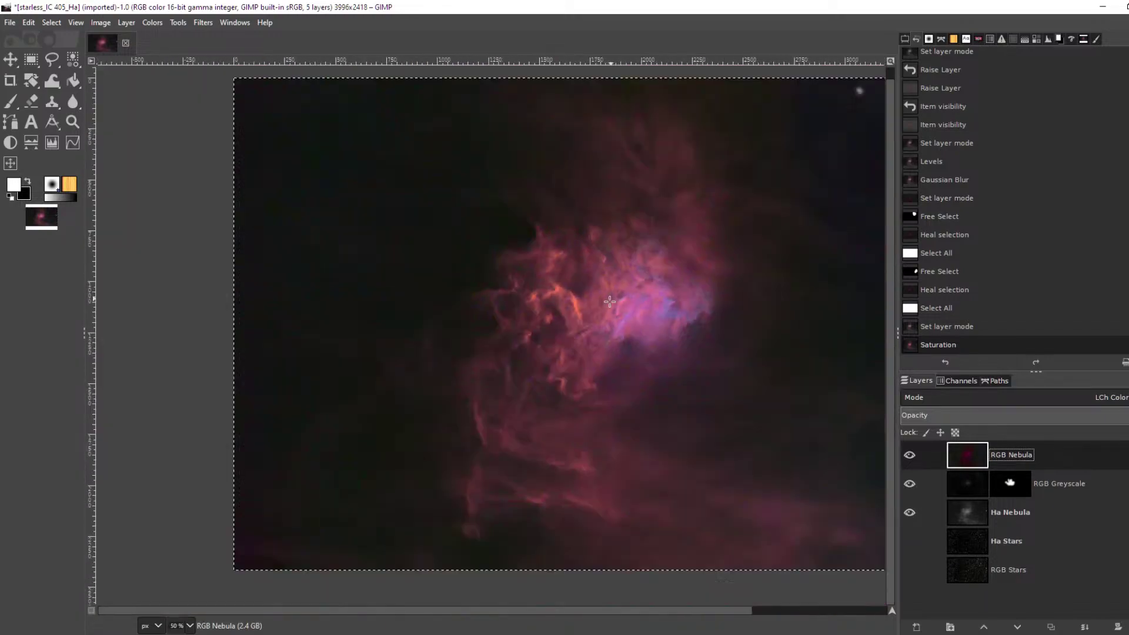
pyautogui.scroll(3, 621, 297)
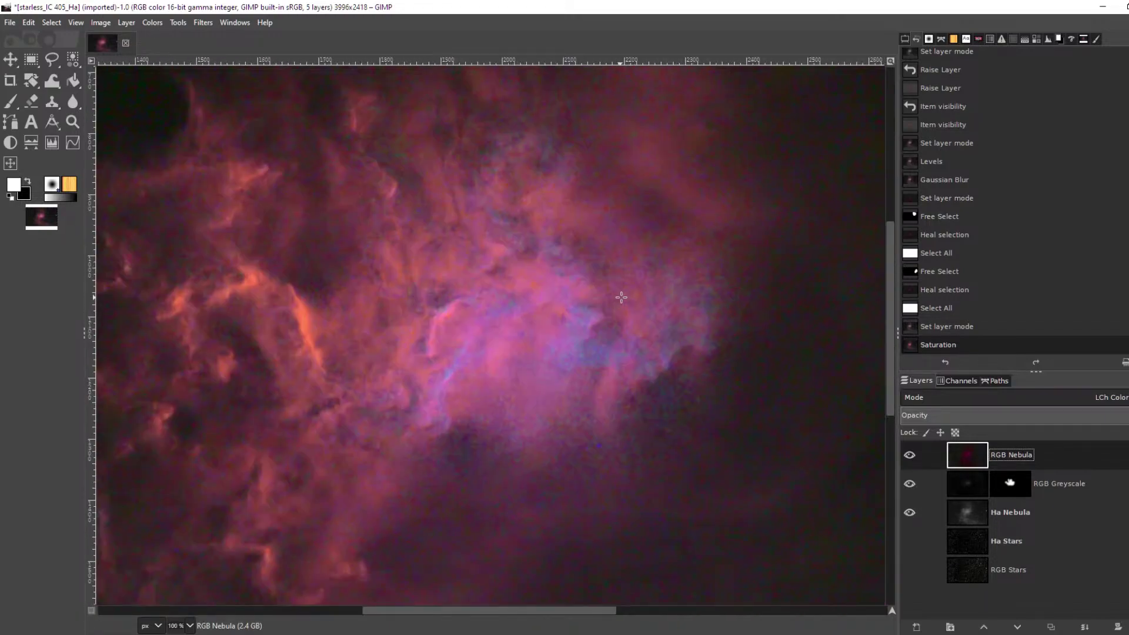
pyautogui.scroll(2, 621, 300)
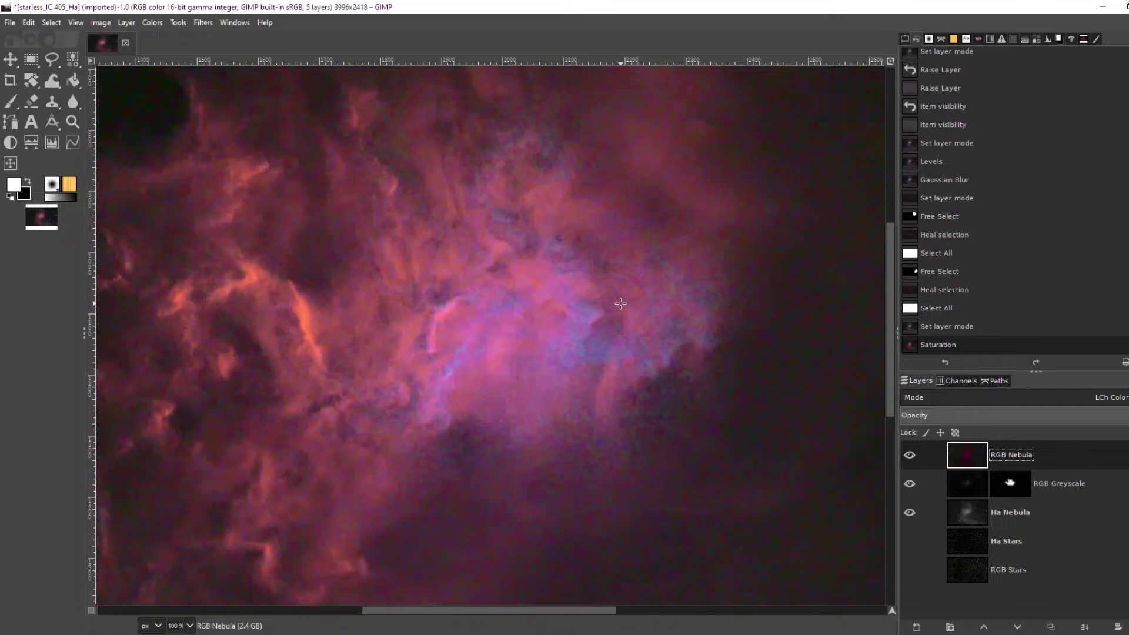
pyautogui.scroll(-2, 621, 306)
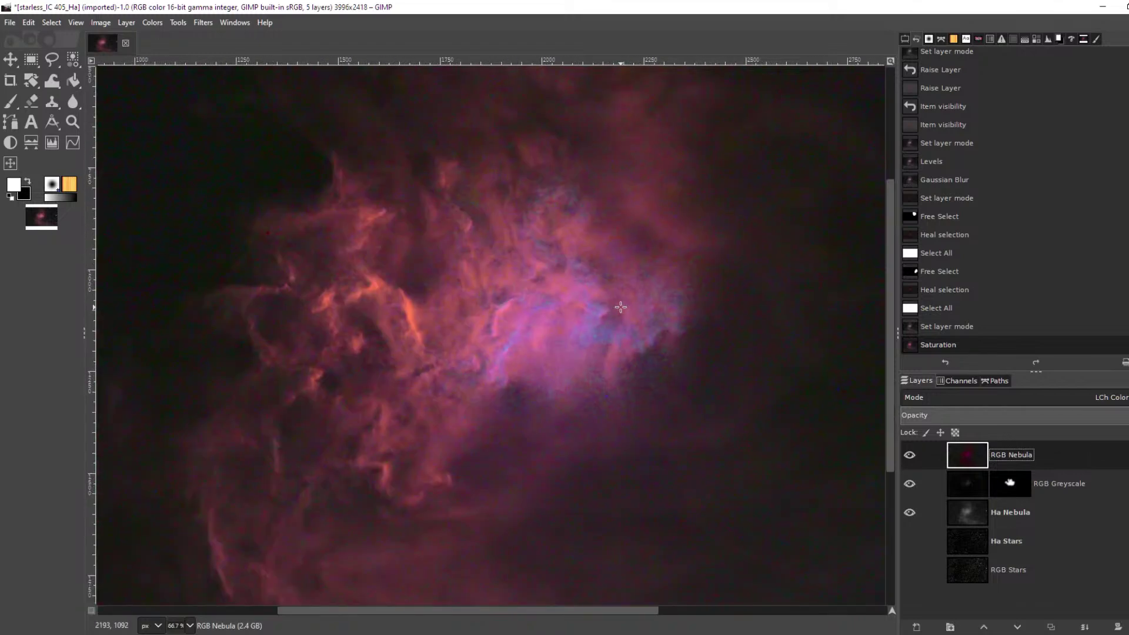
# Create a new layer from the visible result and name it "Starless Ha RGB"
pyautogui.rightClick(1036, 462)
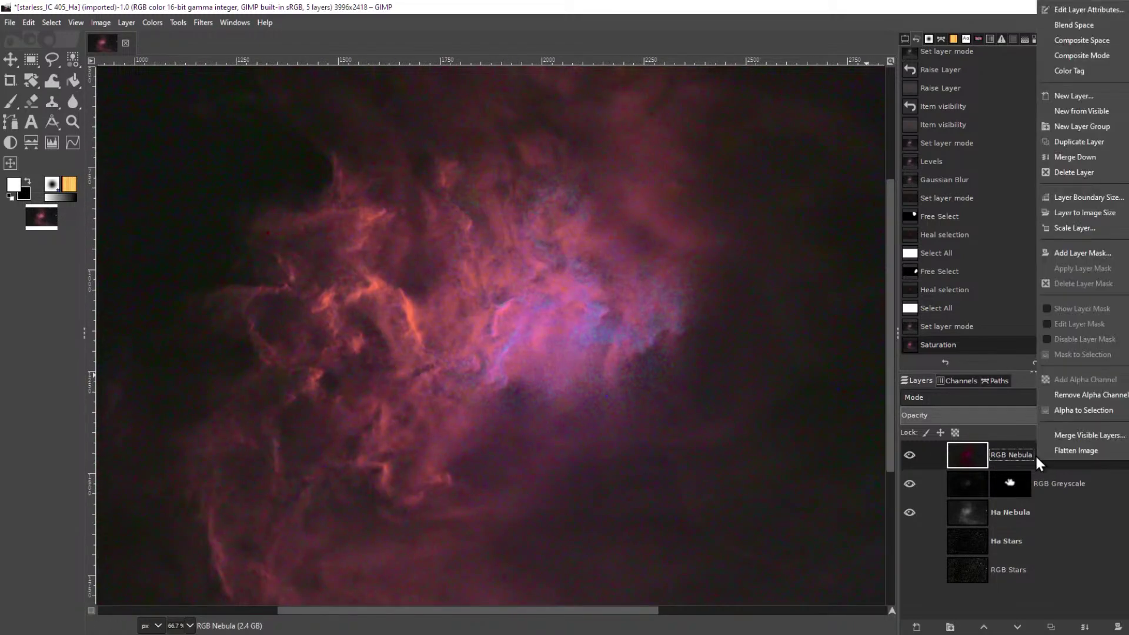
pyautogui.click(1095, 111)
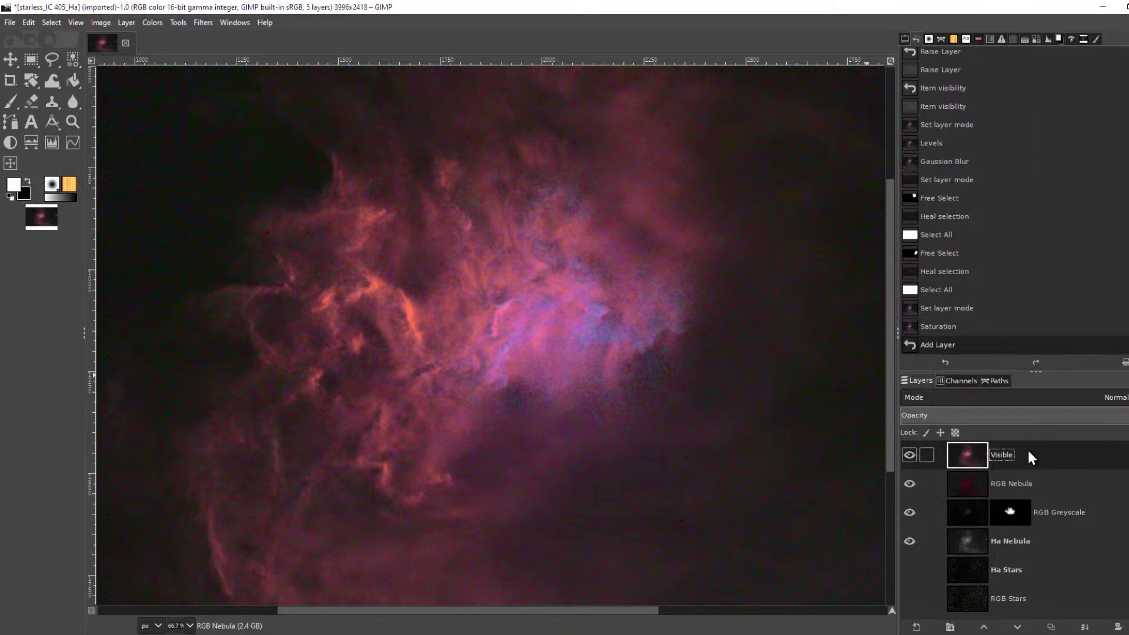
pyautogui.doubleClick(1028, 450)
pyautogui.write('Str')
pyautogui.write('rless Ha RGB')
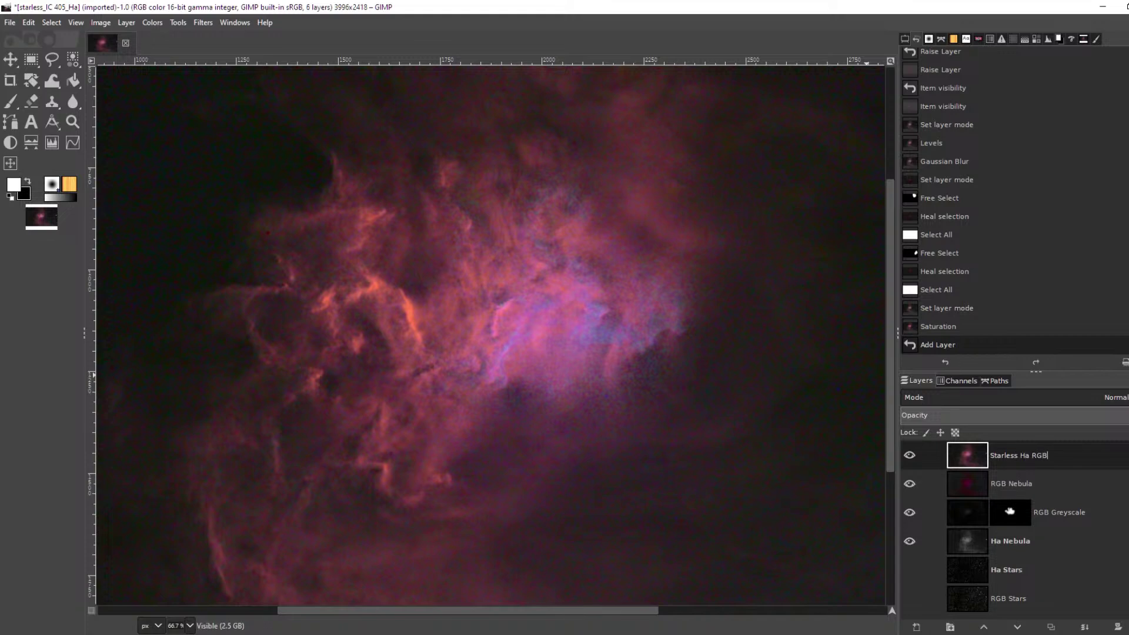
pyautogui.press('Return')
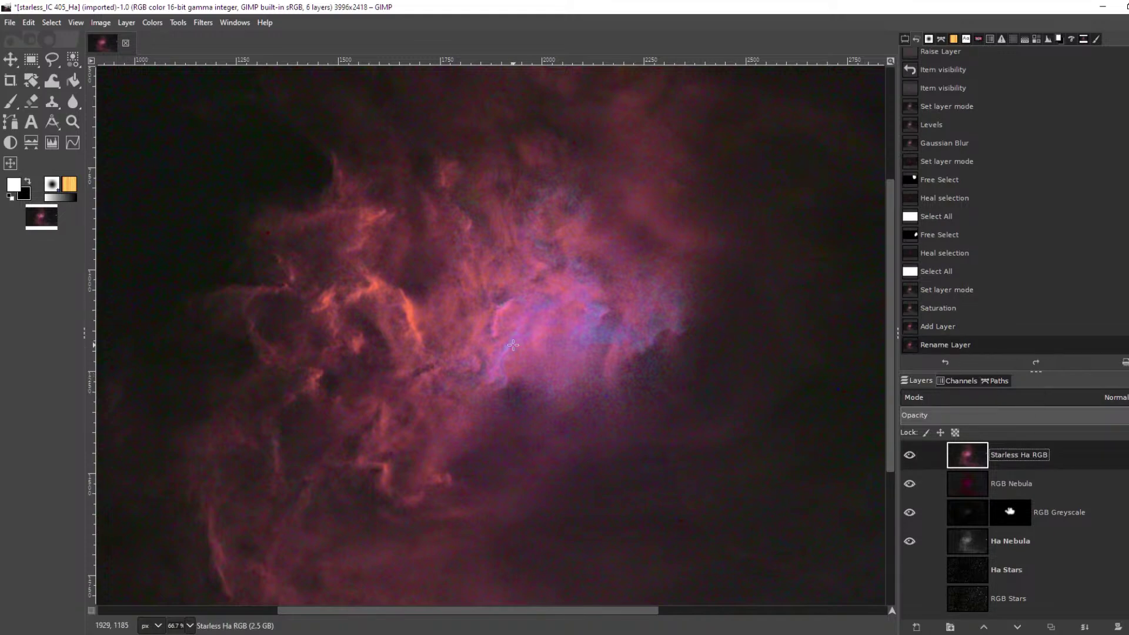
# Decompose the Starless Ha RGB layer into separate layers using the LAB color model
pyautogui.scroll(-3, 550, 315)
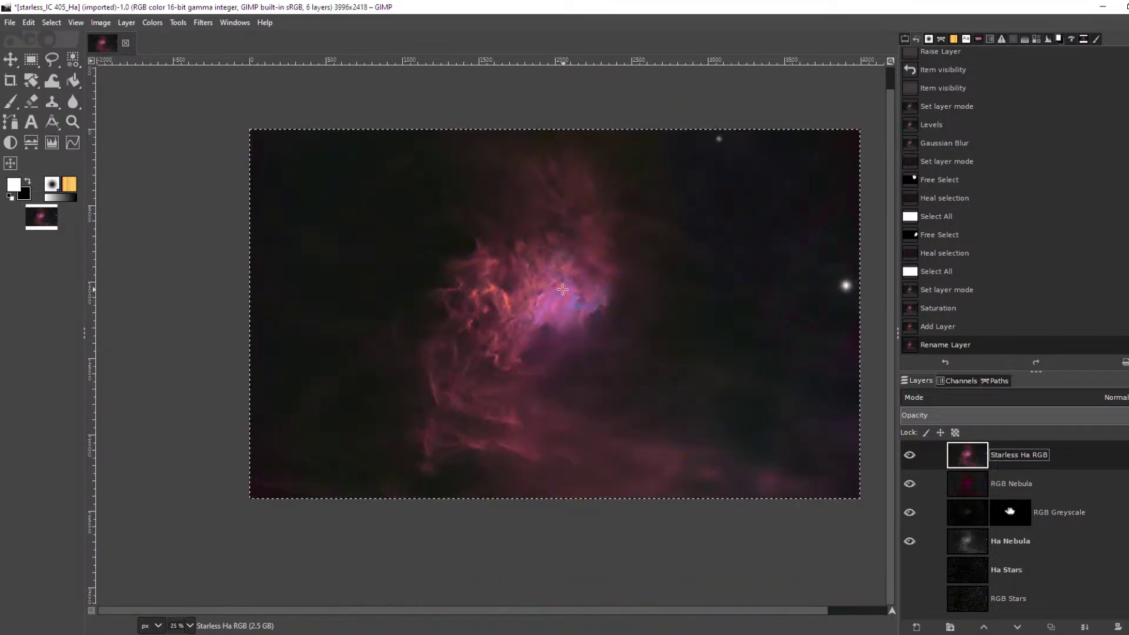
pyautogui.scroll(1, 563, 289)
pyautogui.click(150, 22)
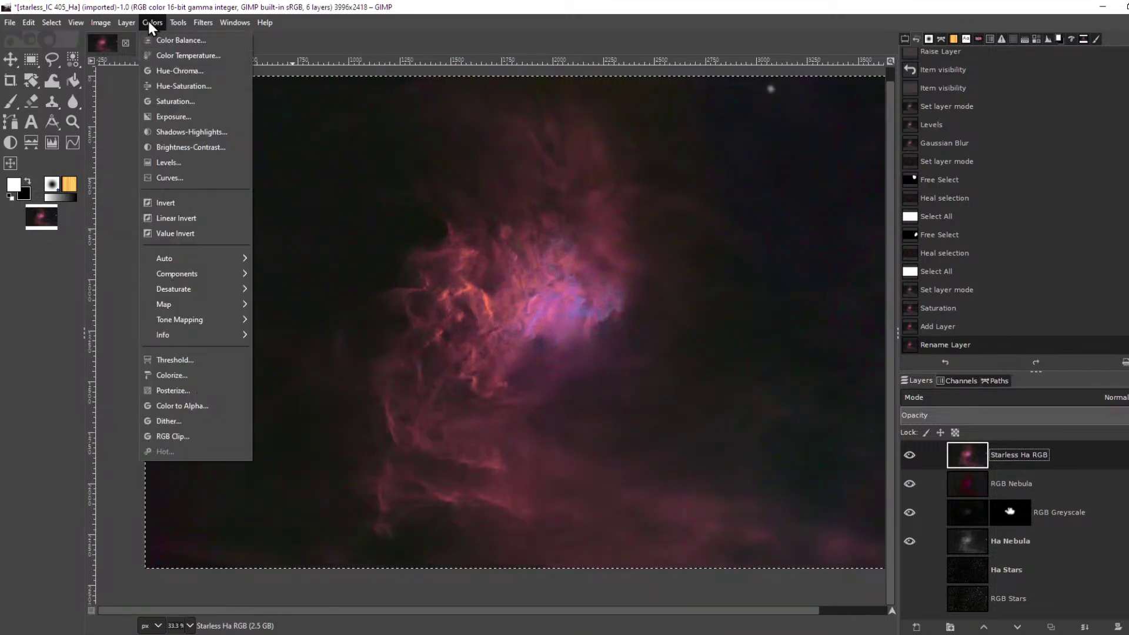
pyautogui.moveTo(204, 274)
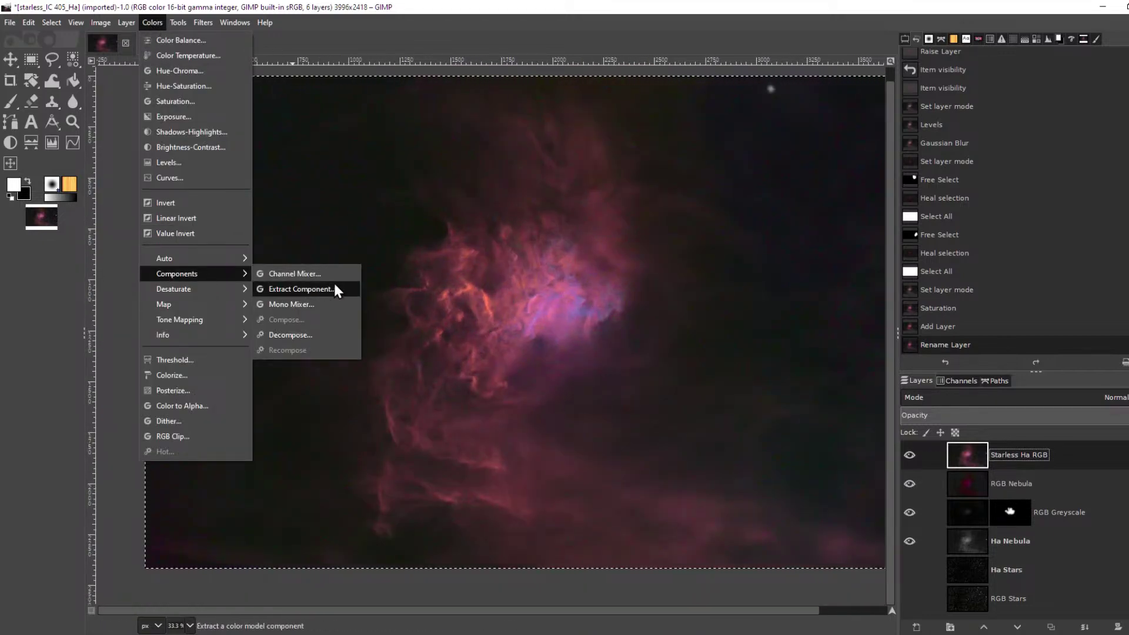
pyautogui.click(310, 334)
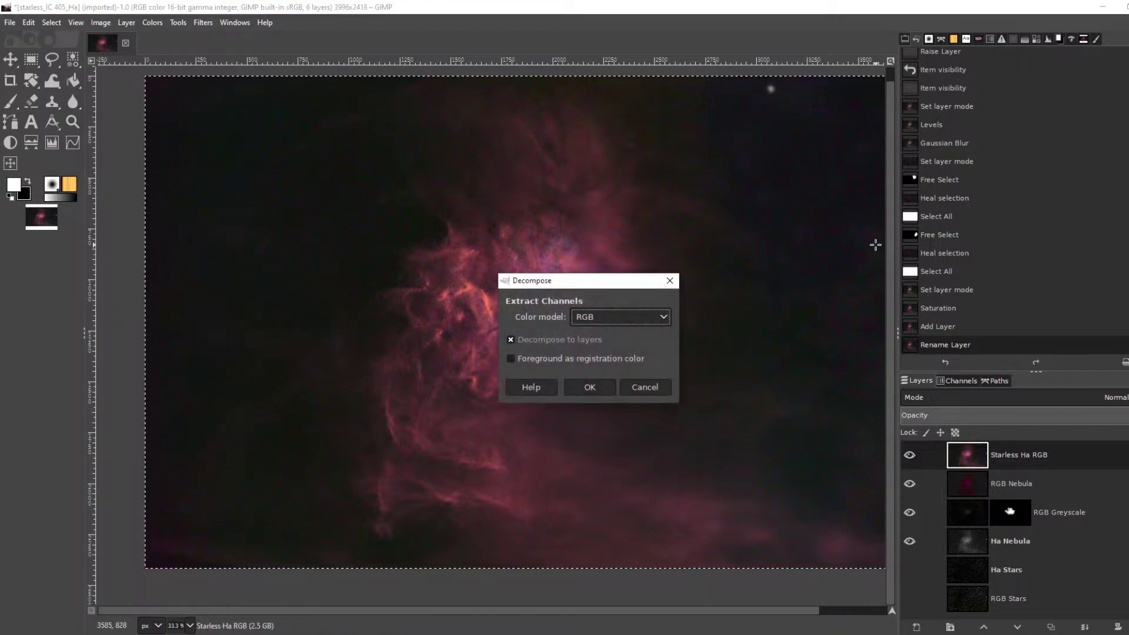
pyautogui.click(644, 319)
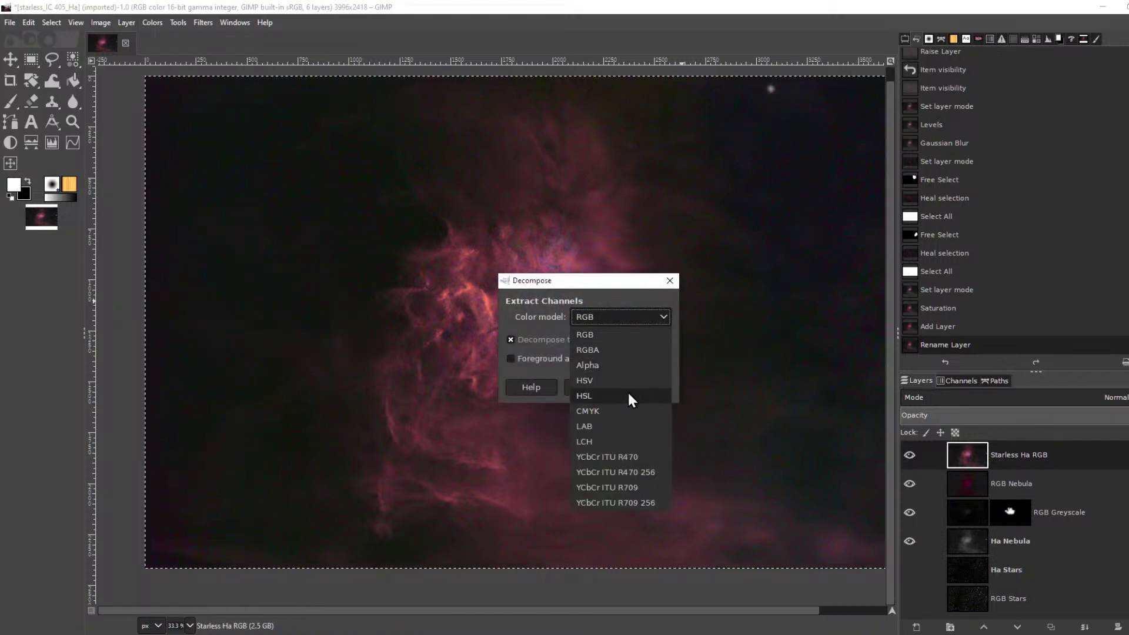
pyautogui.click(627, 426)
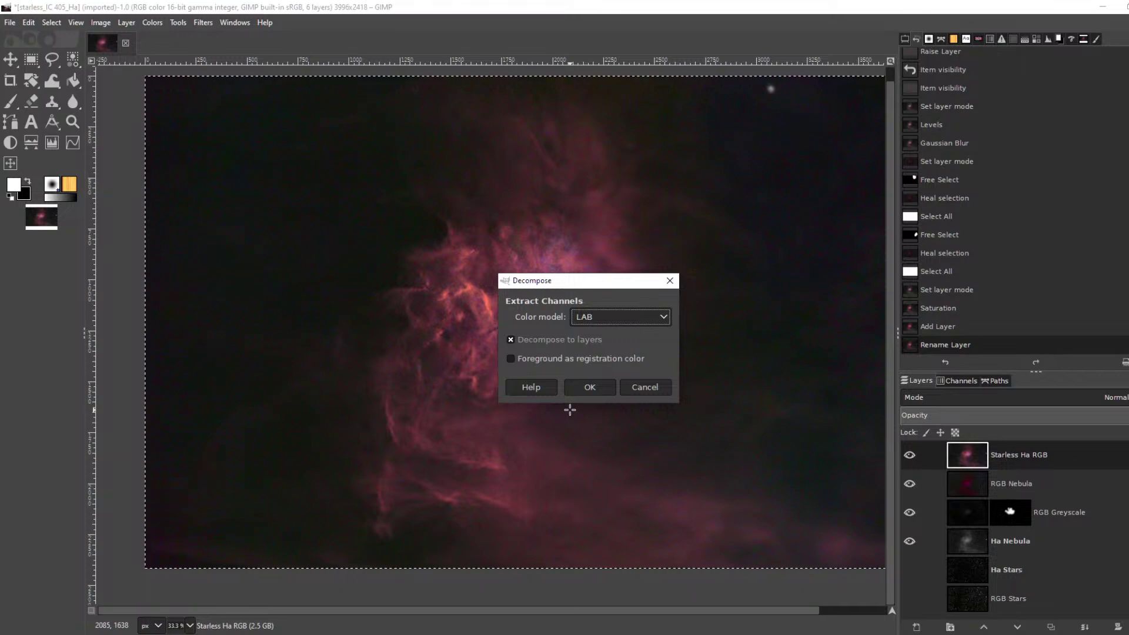
pyautogui.click(590, 388)
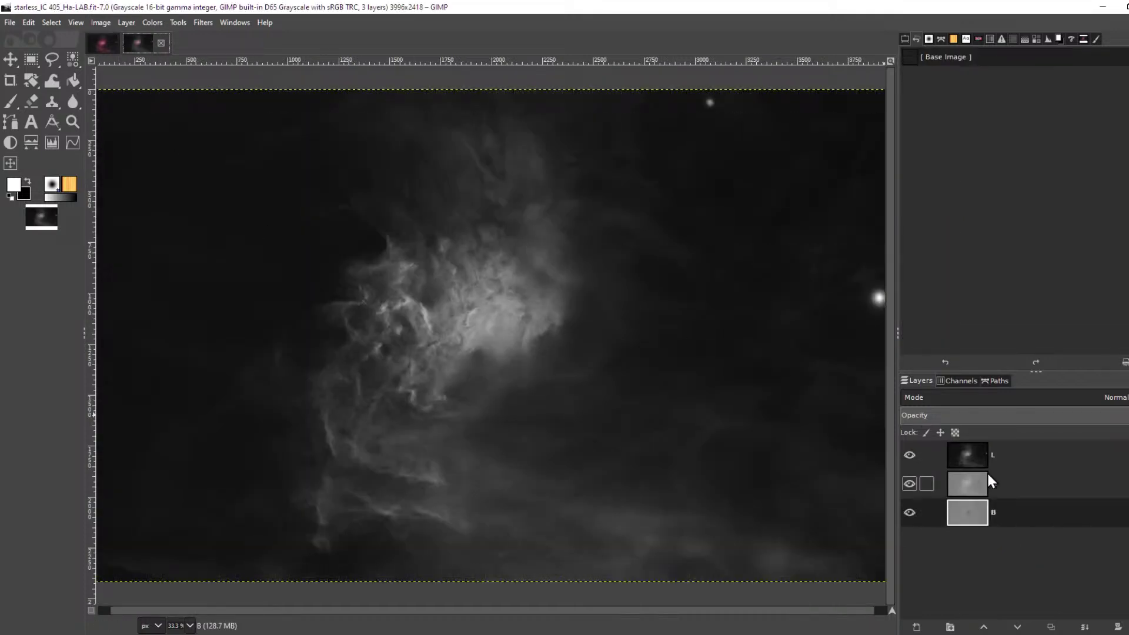
# Inspect the decomposed L layer's nebula detail, hide L and A in turn to view the layers beneath, and check B
pyautogui.scroll(4, 491, 309)
pyautogui.scroll(-2, 491, 309)
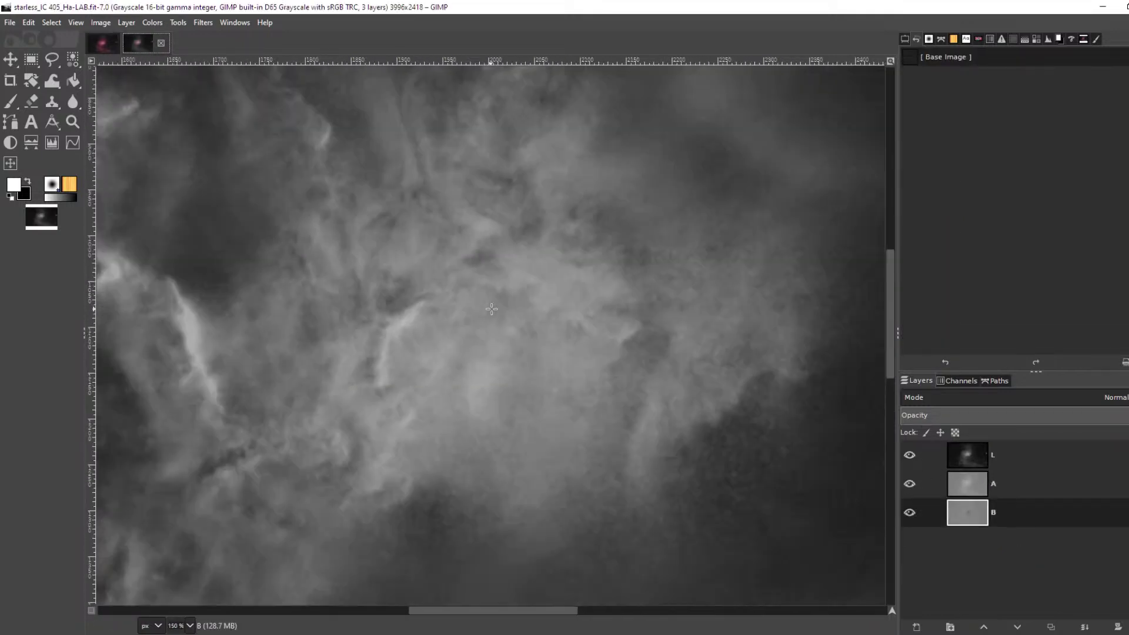
pyautogui.scroll(-1, 484, 298)
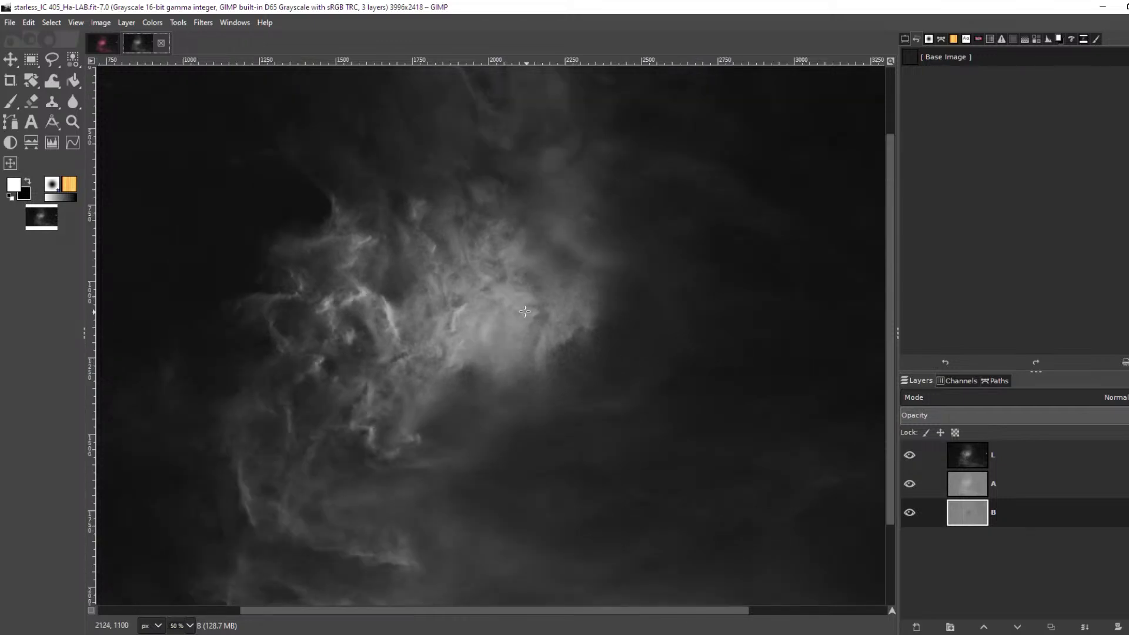
pyautogui.click(911, 456)
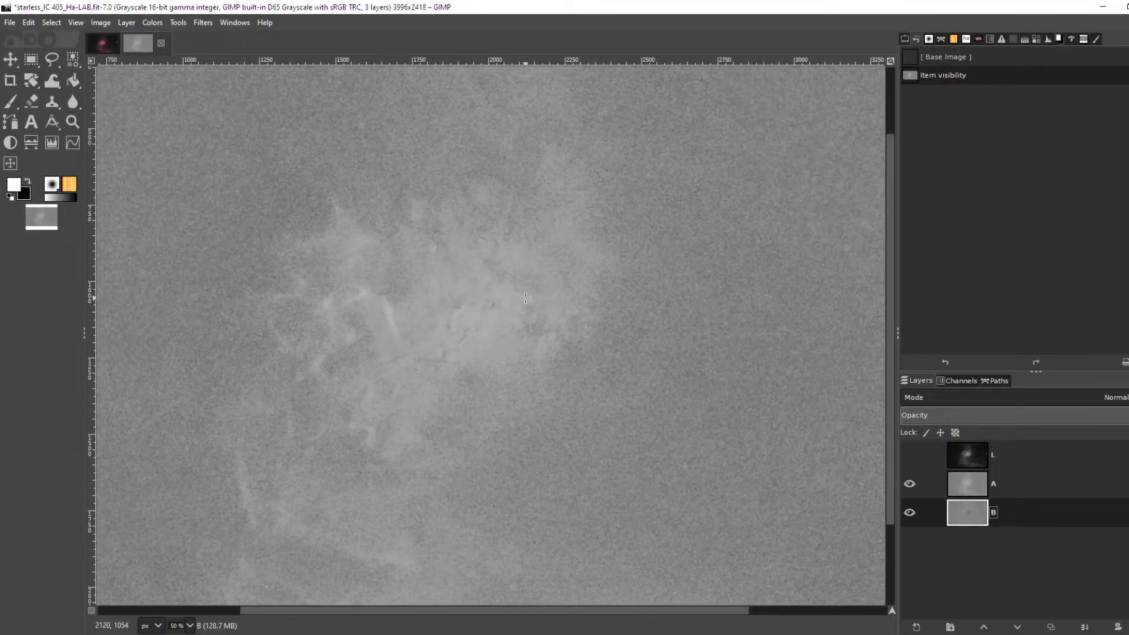
pyautogui.click(1018, 485)
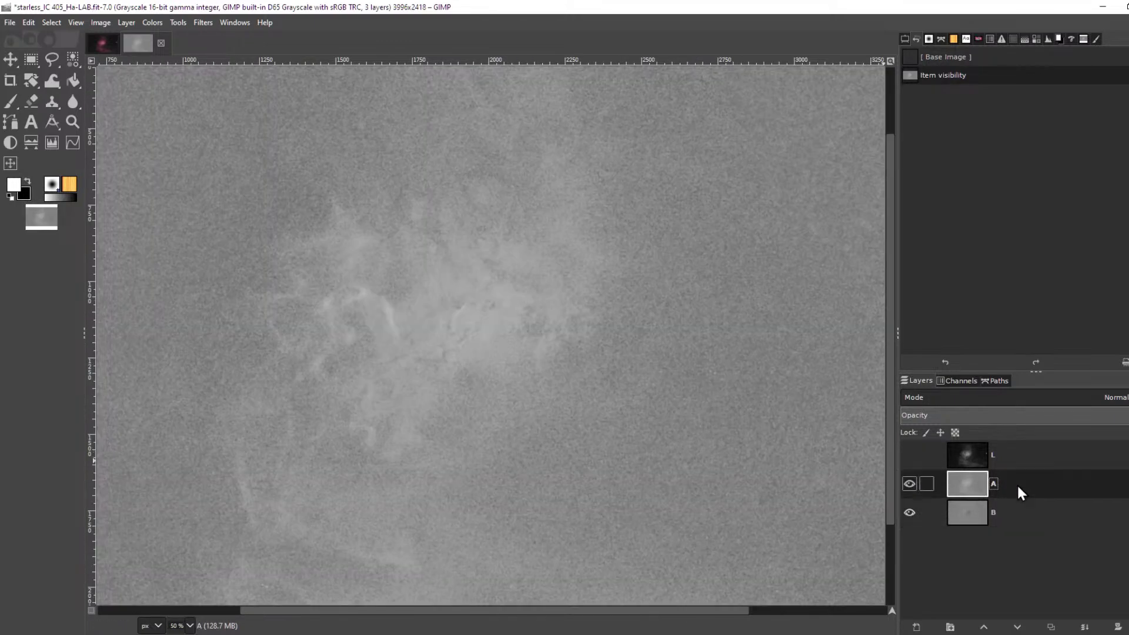
pyautogui.click(911, 484)
pyautogui.click(912, 515)
pyautogui.click(913, 515)
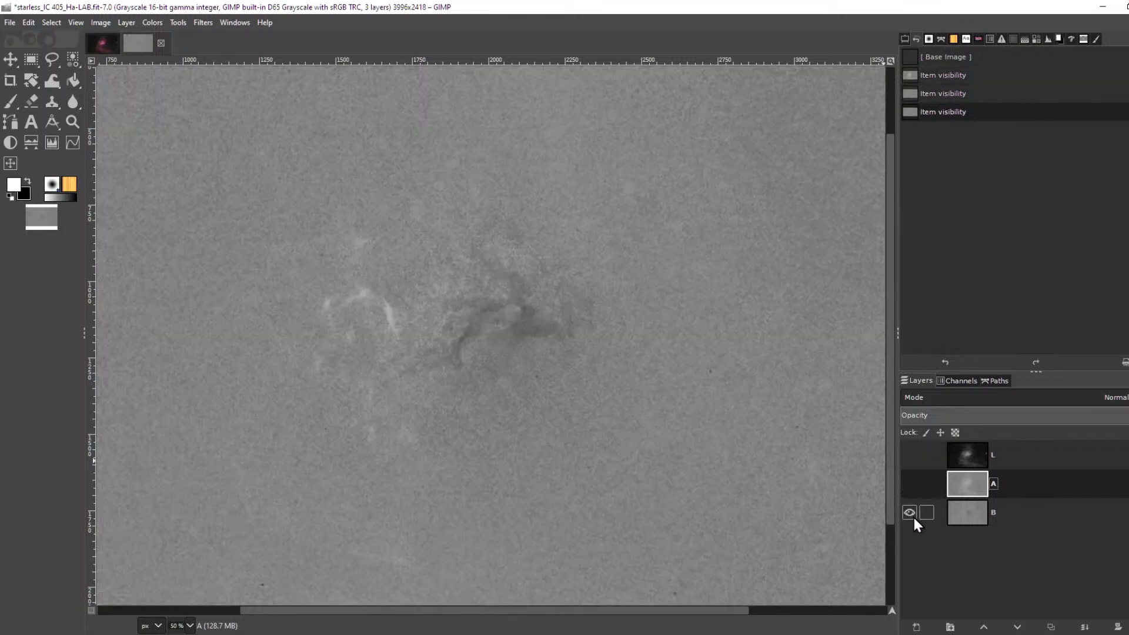
# Show the A layer and apply a Gaussian Blur of size 4.50 to the A layer and the B layer
pyautogui.click(910, 484)
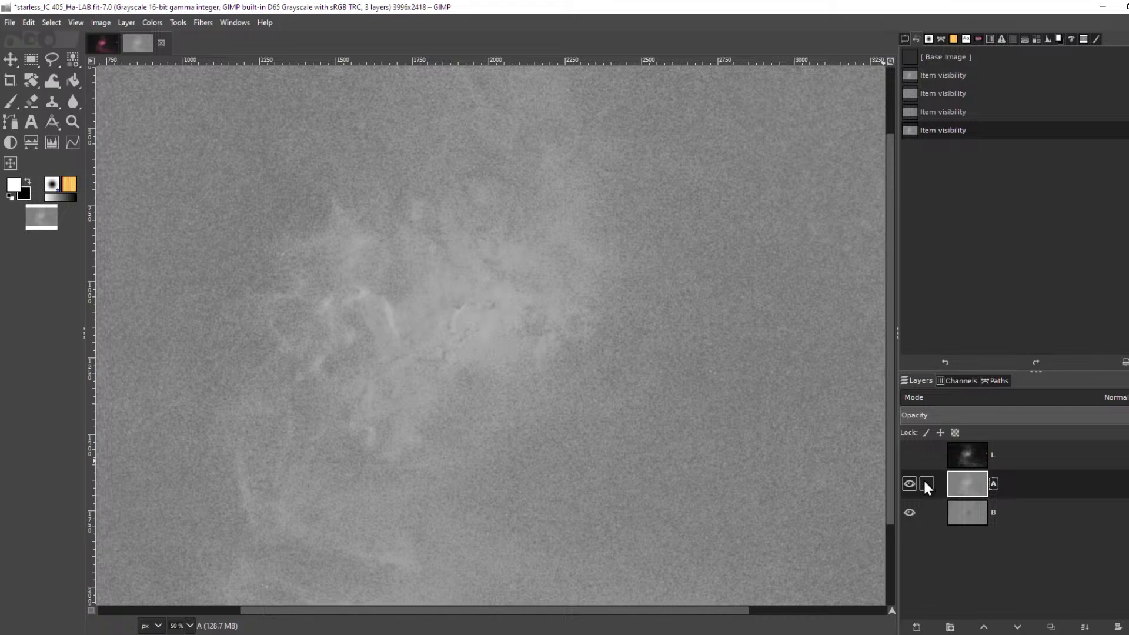
pyautogui.press('-')
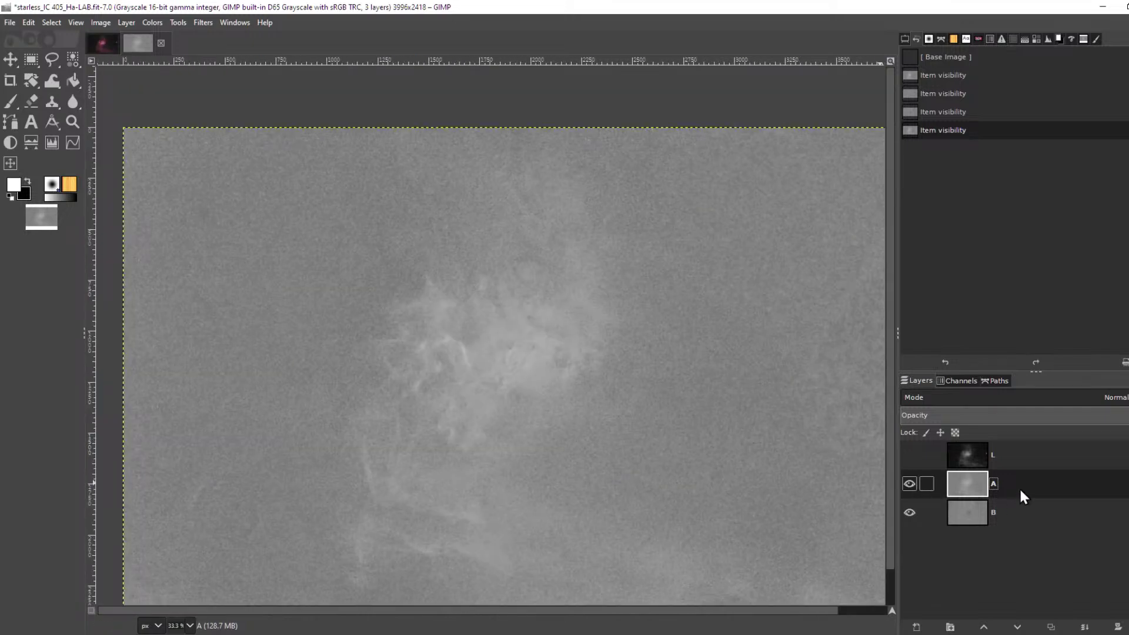
pyautogui.click(203, 24)
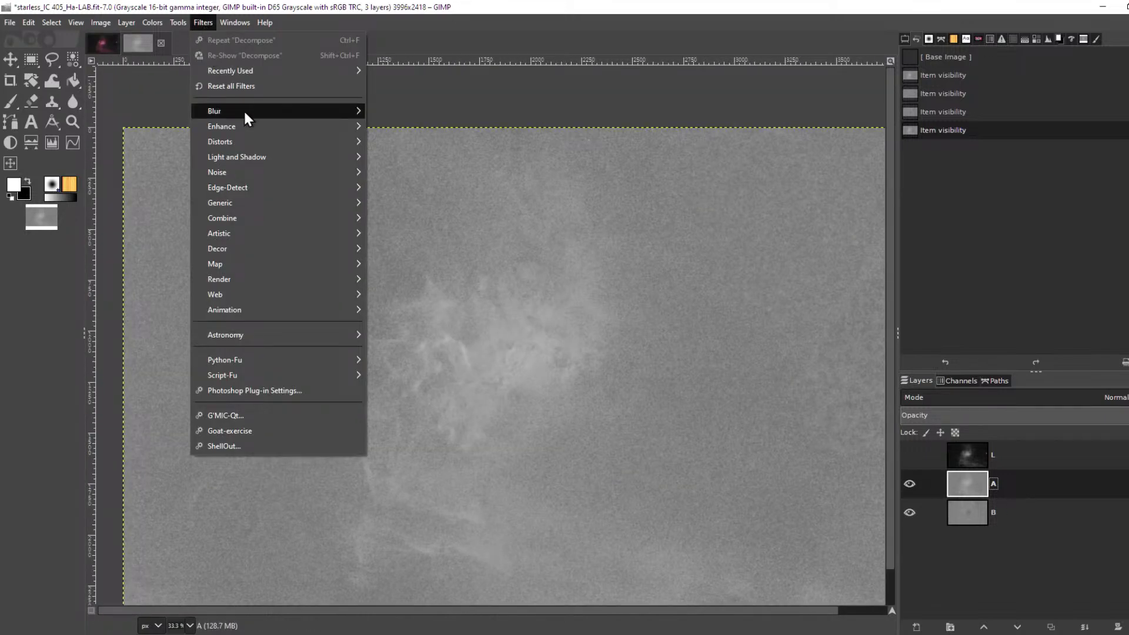
pyautogui.moveTo(243, 111)
pyautogui.click(417, 126)
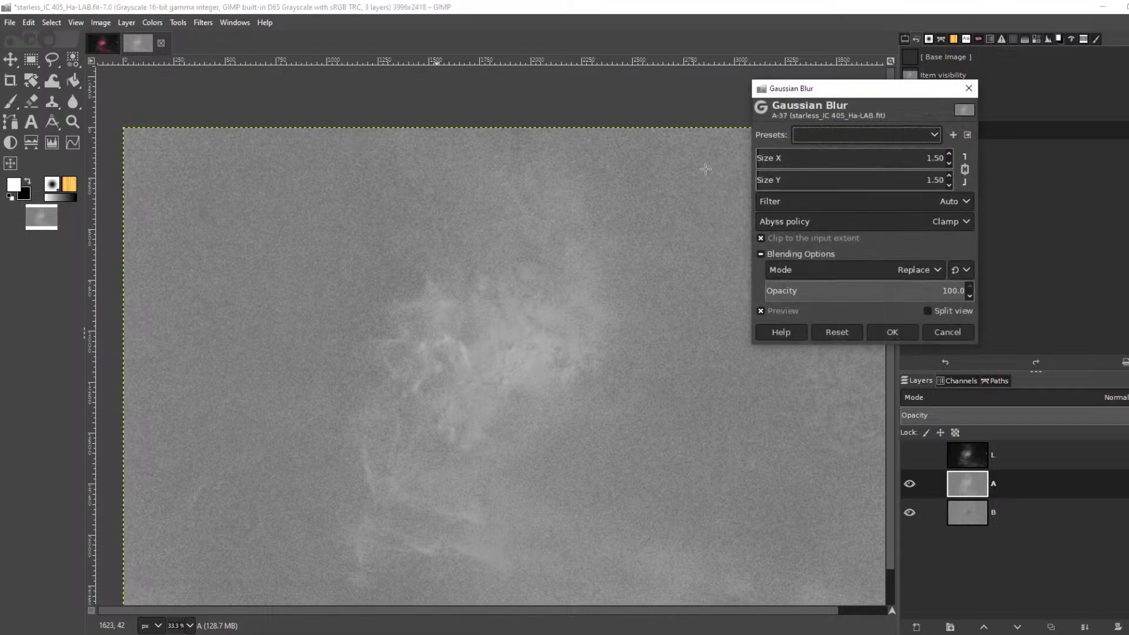
pyautogui.click(949, 153)
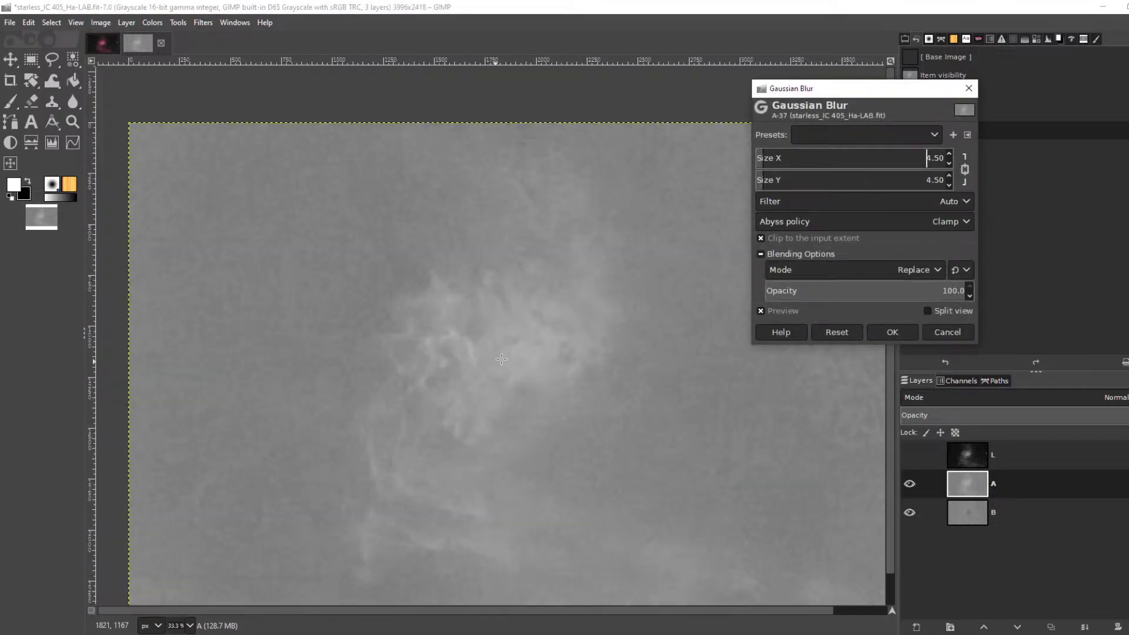
pyautogui.click(904, 340)
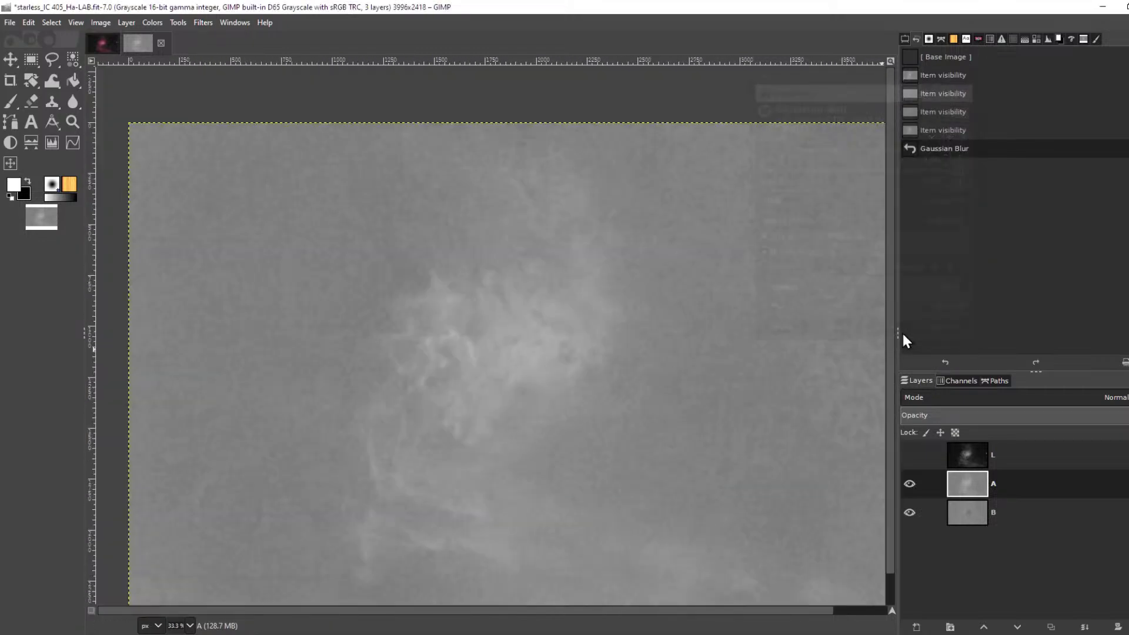
pyautogui.click(1051, 509)
pyautogui.hotkey('ctrl', 'f')
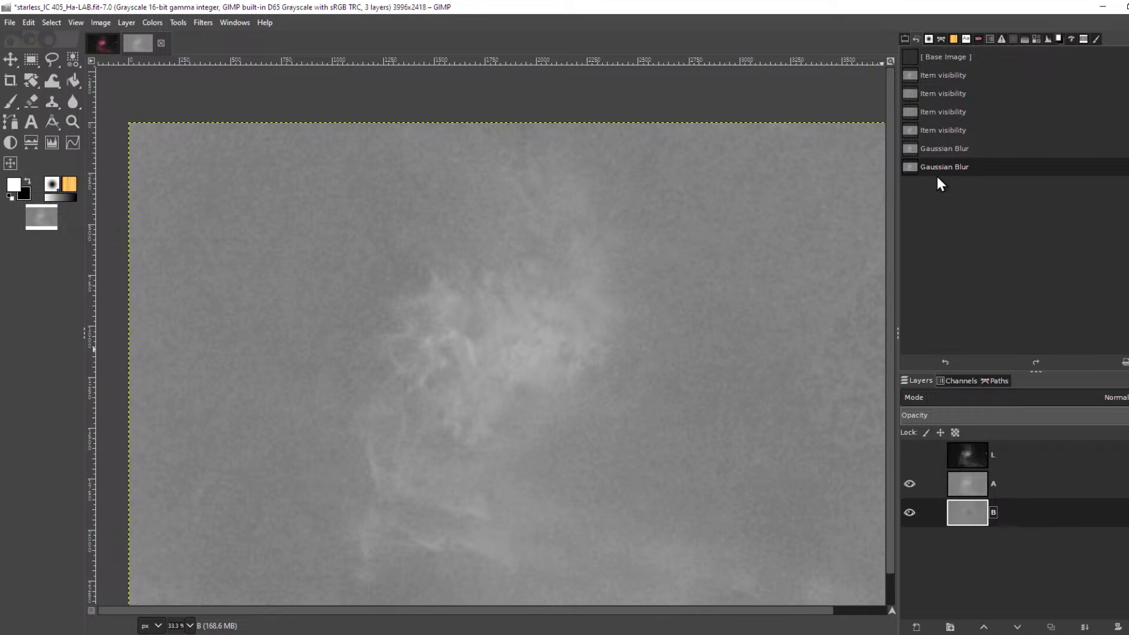
# Make the L layer visible, recompose the blurred LAB layers into the source image, and return to that color image
pyautogui.click(910, 455)
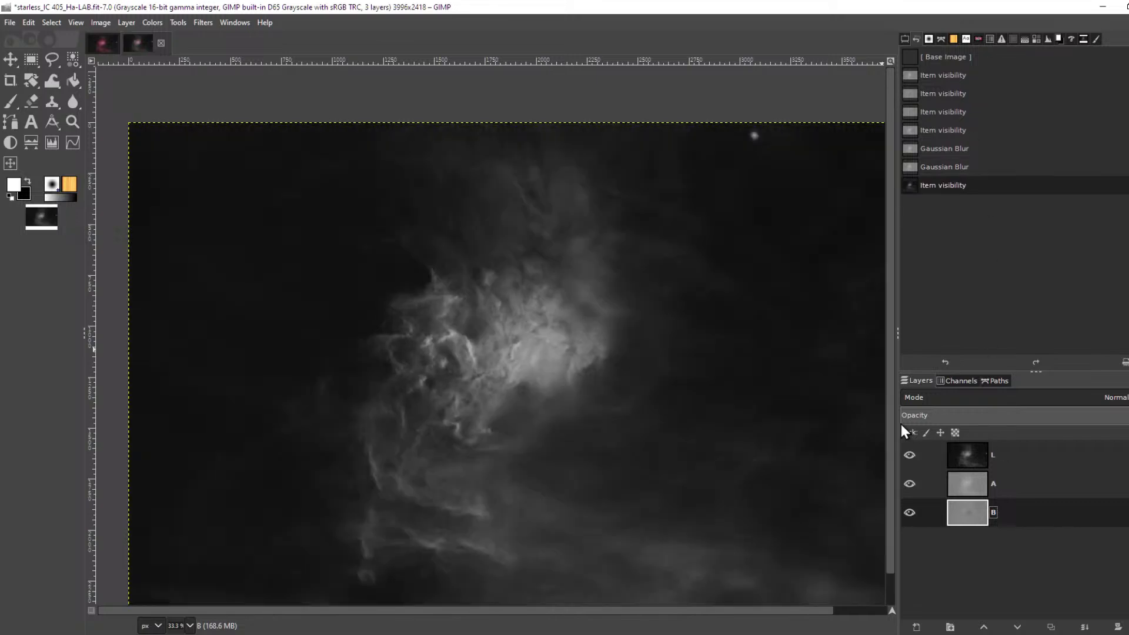
pyautogui.click(152, 24)
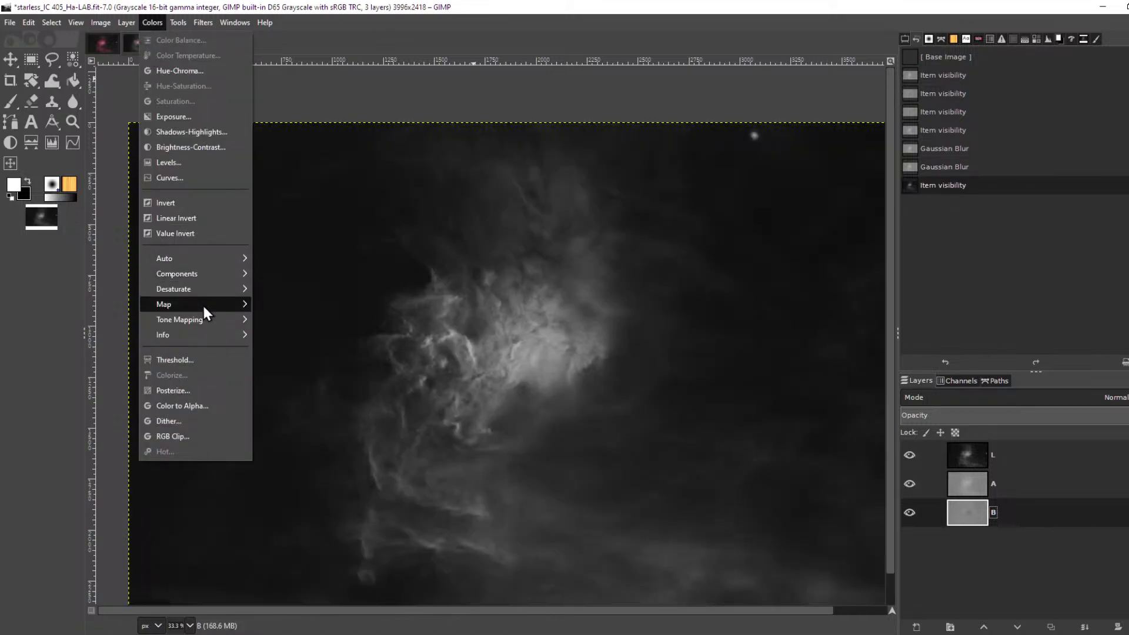
pyautogui.moveTo(204, 274)
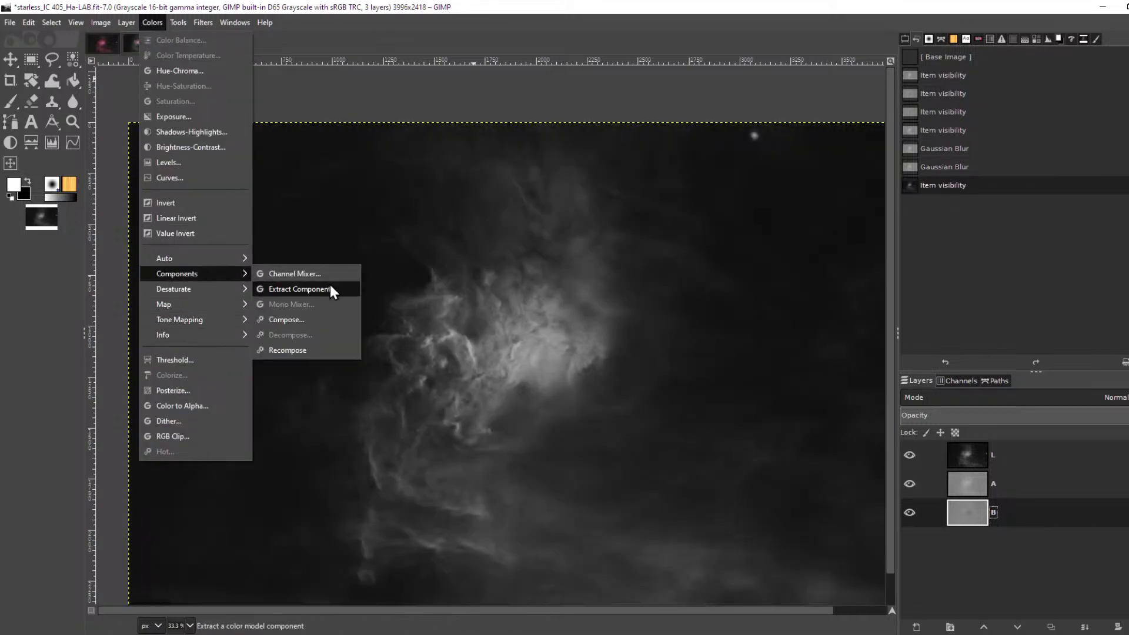
pyautogui.click(316, 349)
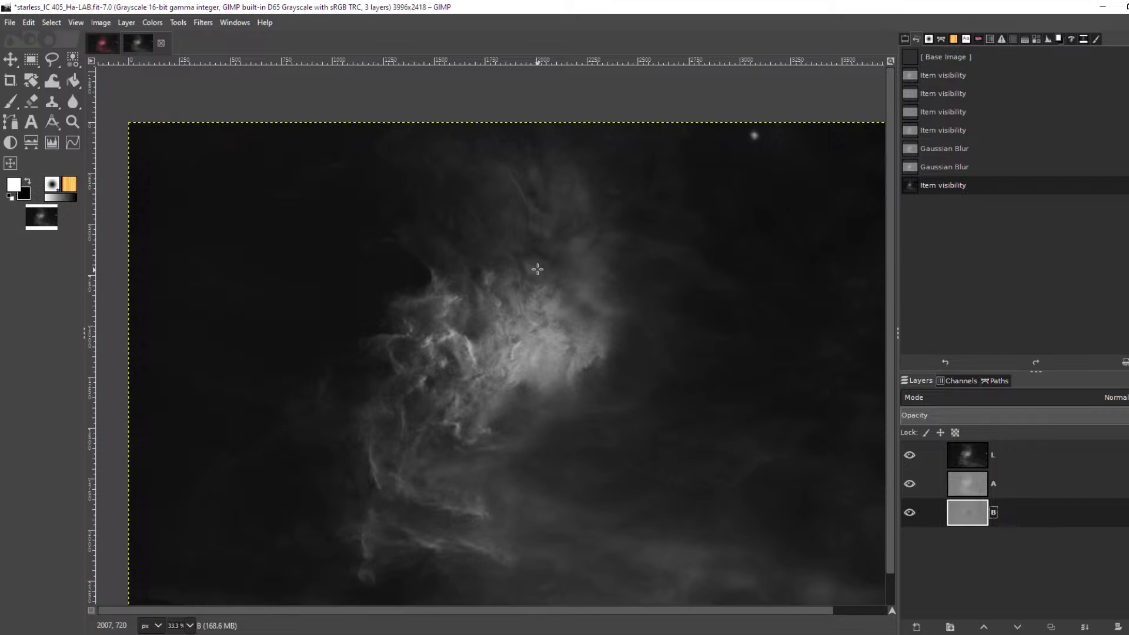
pyautogui.click(100, 40)
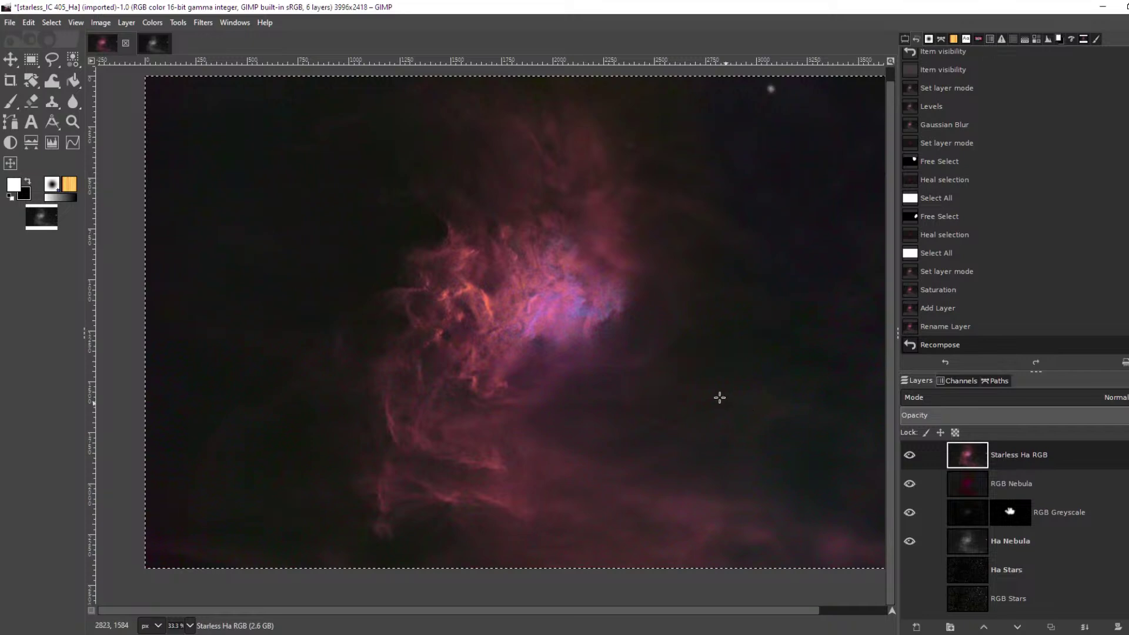
pyautogui.click(149, 43)
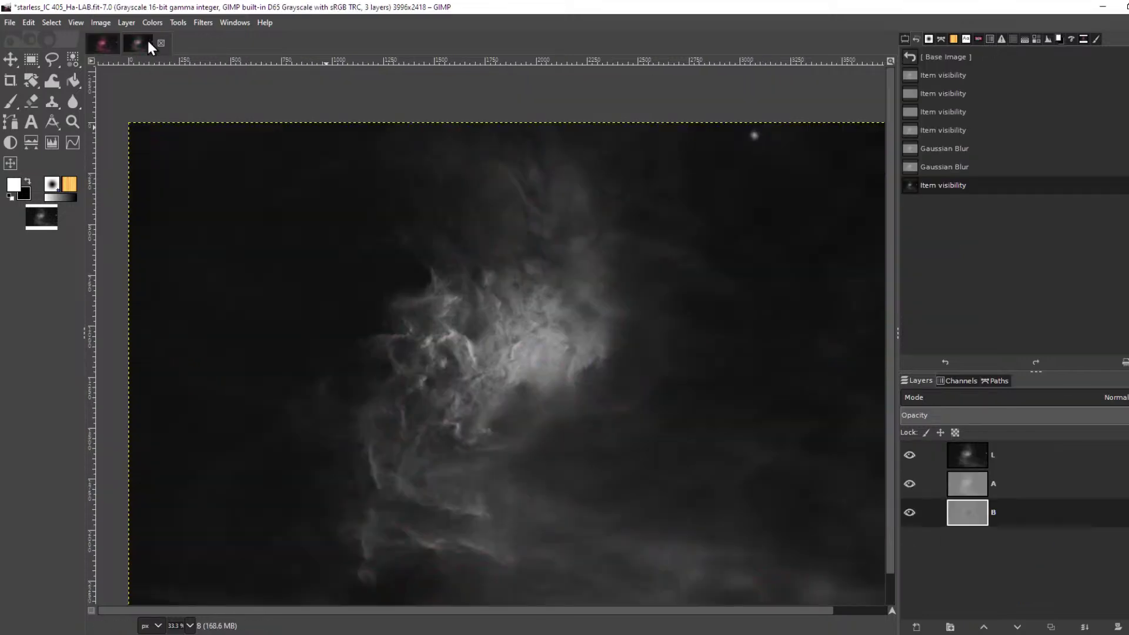
pyautogui.click(98, 47)
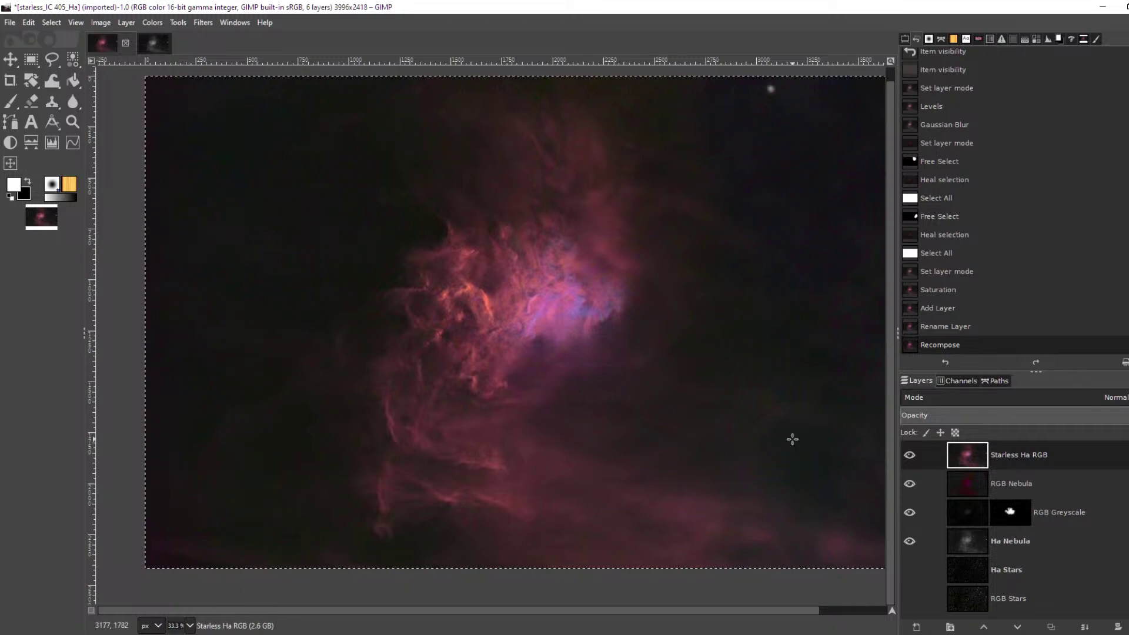
# Compare the nebula's color noise up close before and after the Recompose, and review the recomposed result across the whole frame
pyautogui.press('1')
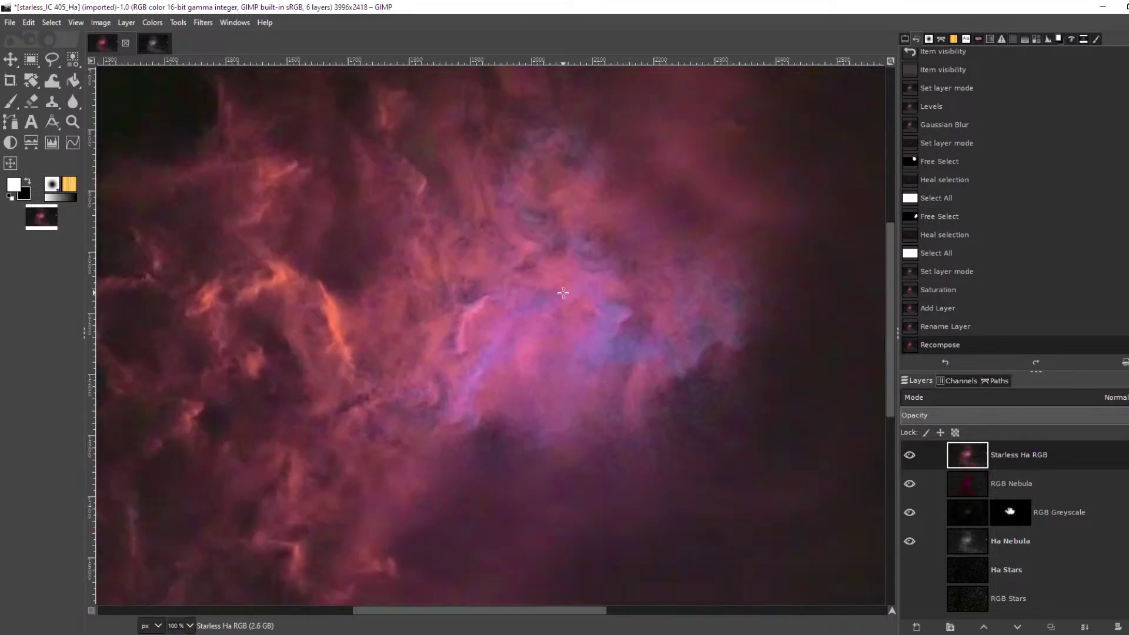
pyautogui.press('2')
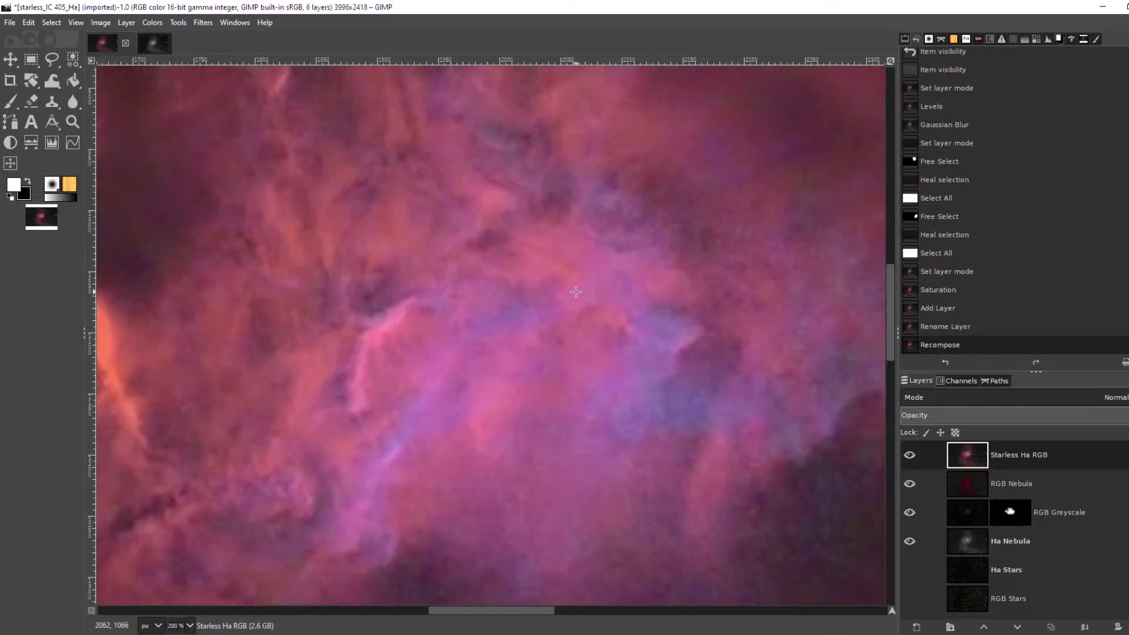
pyautogui.click(951, 326)
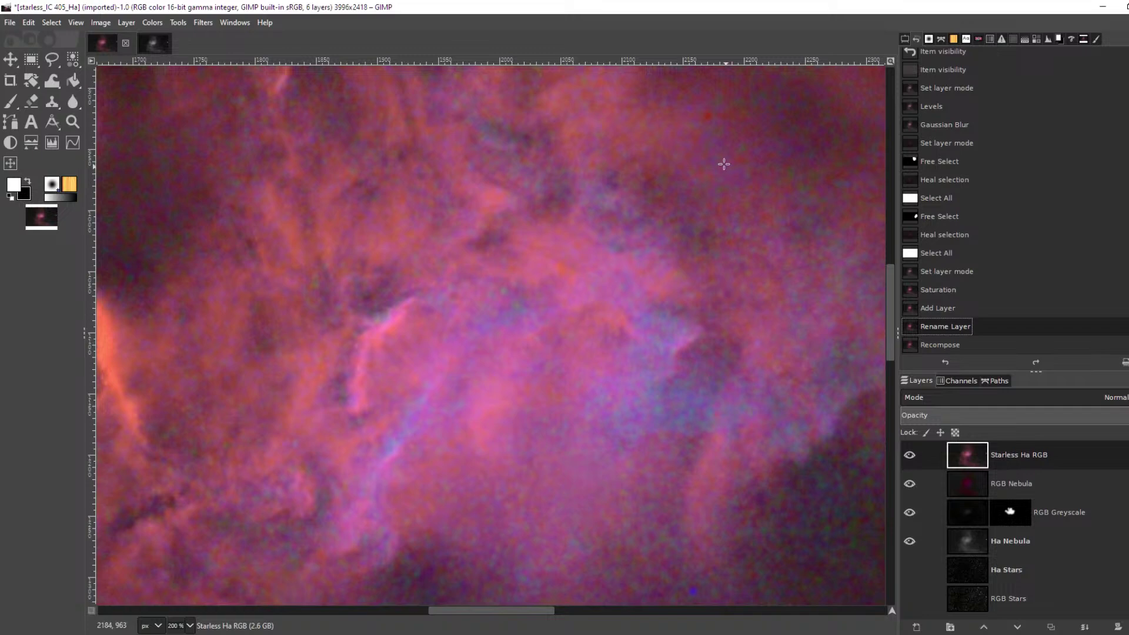
pyautogui.scroll(-2, 739, 144)
pyautogui.scroll(7, 792, 88)
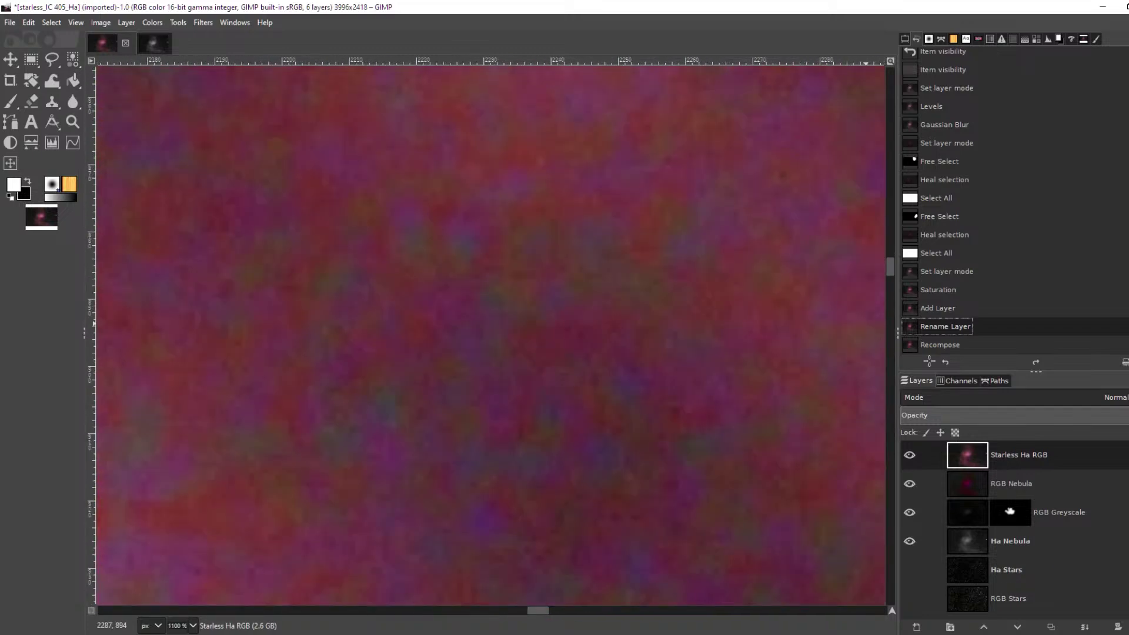
pyautogui.click(940, 346)
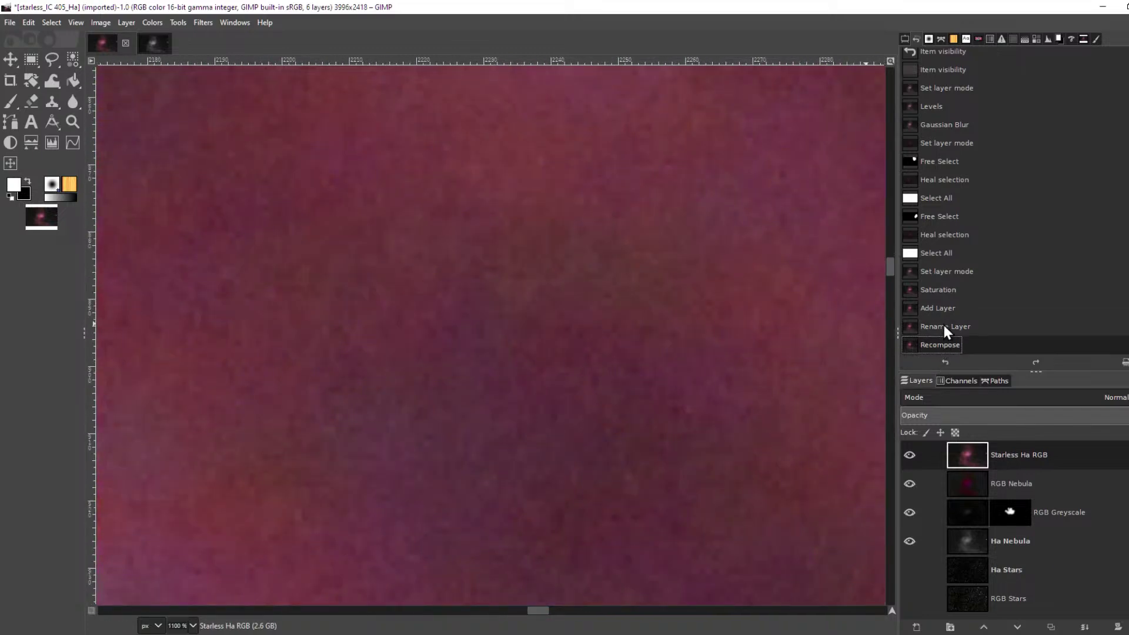
pyautogui.click(944, 326)
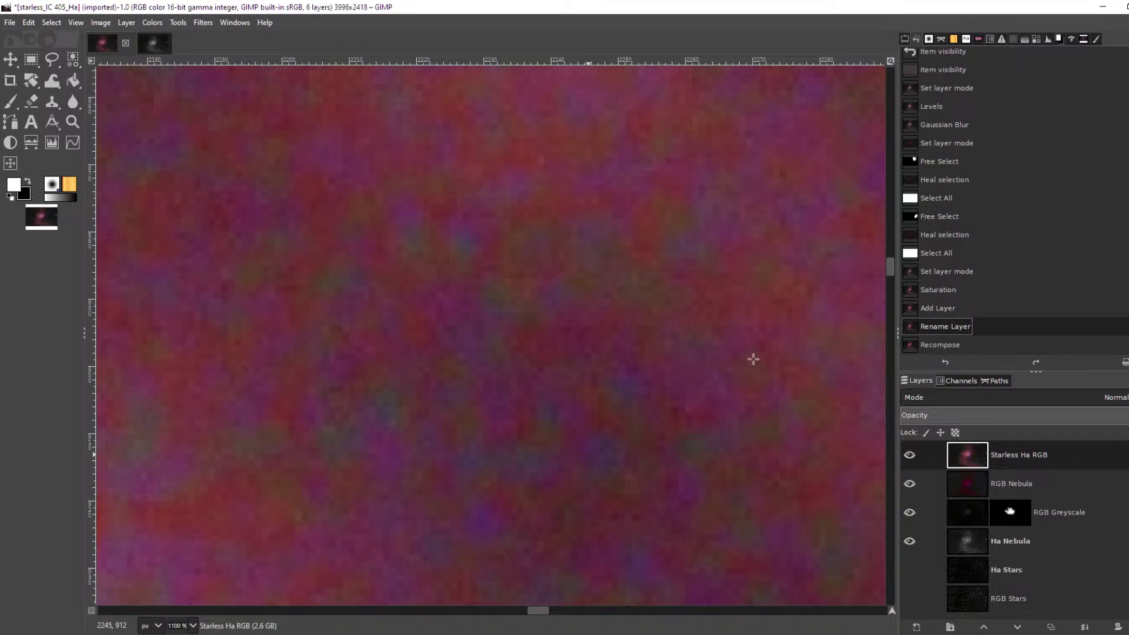
pyautogui.click(943, 346)
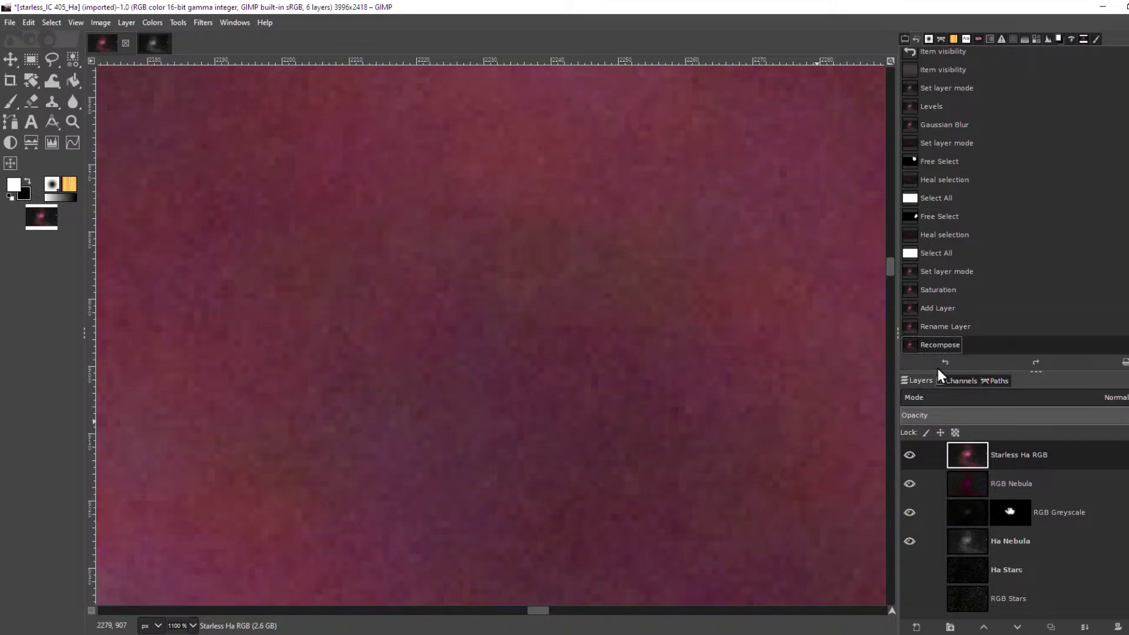
pyautogui.click(940, 327)
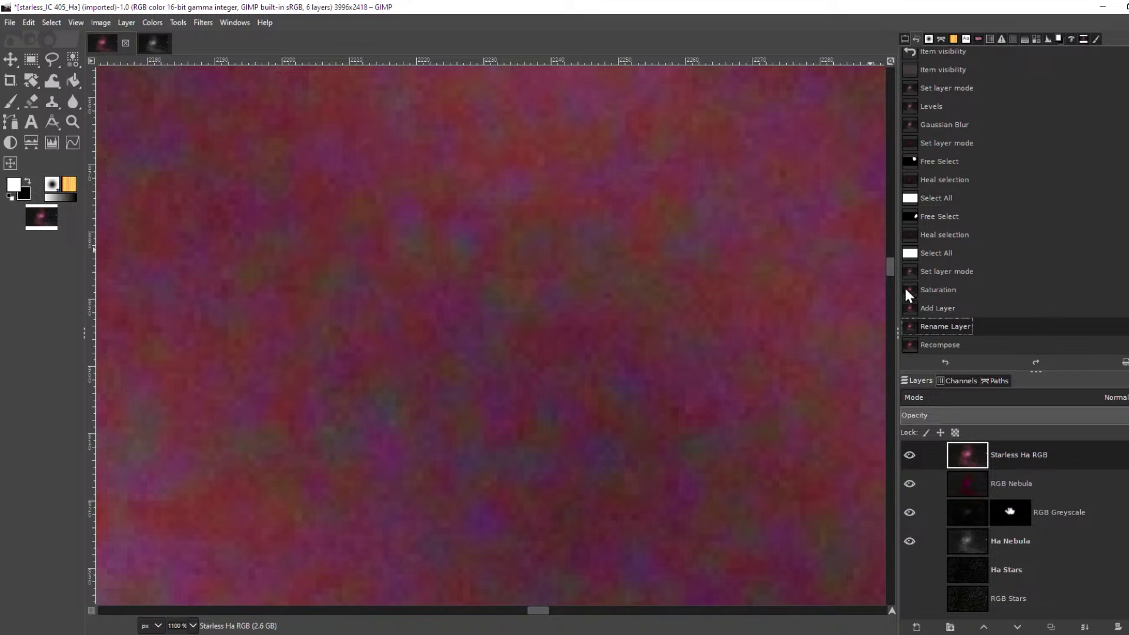
pyautogui.click(959, 345)
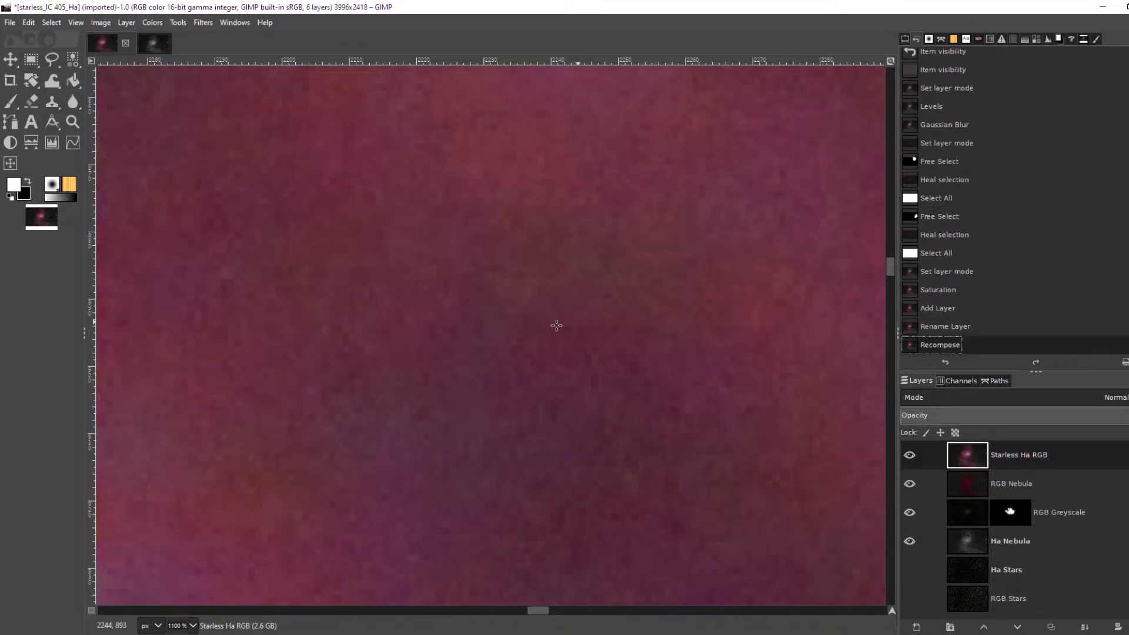
pyautogui.scroll(-3, 556, 325)
pyautogui.scroll(-5, 506, 391)
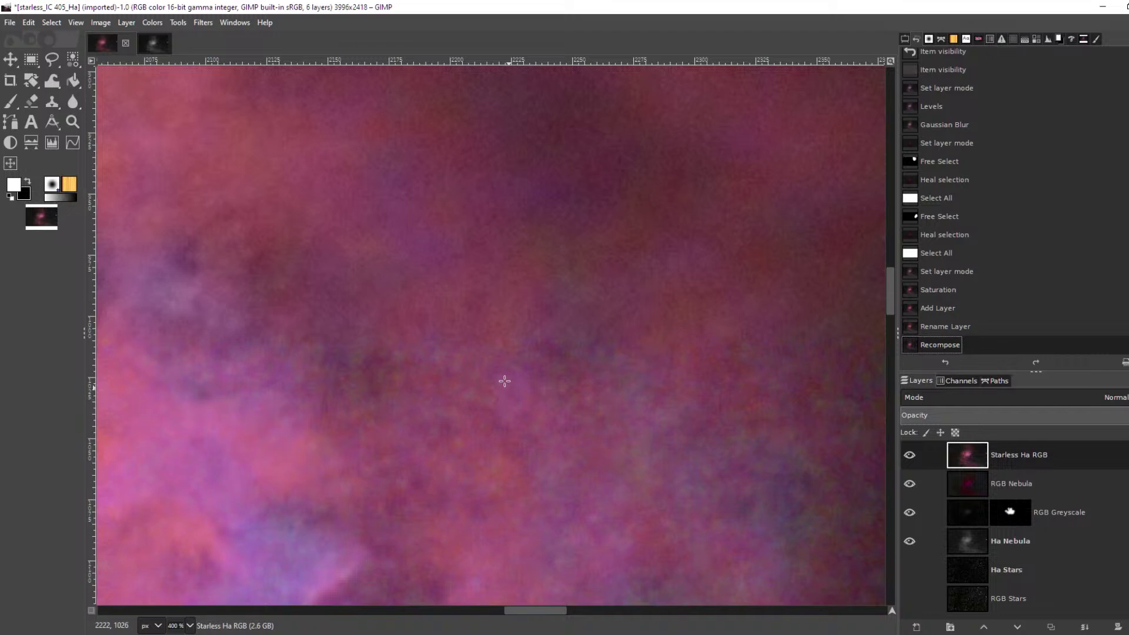
pyautogui.scroll(-5, 500, 378)
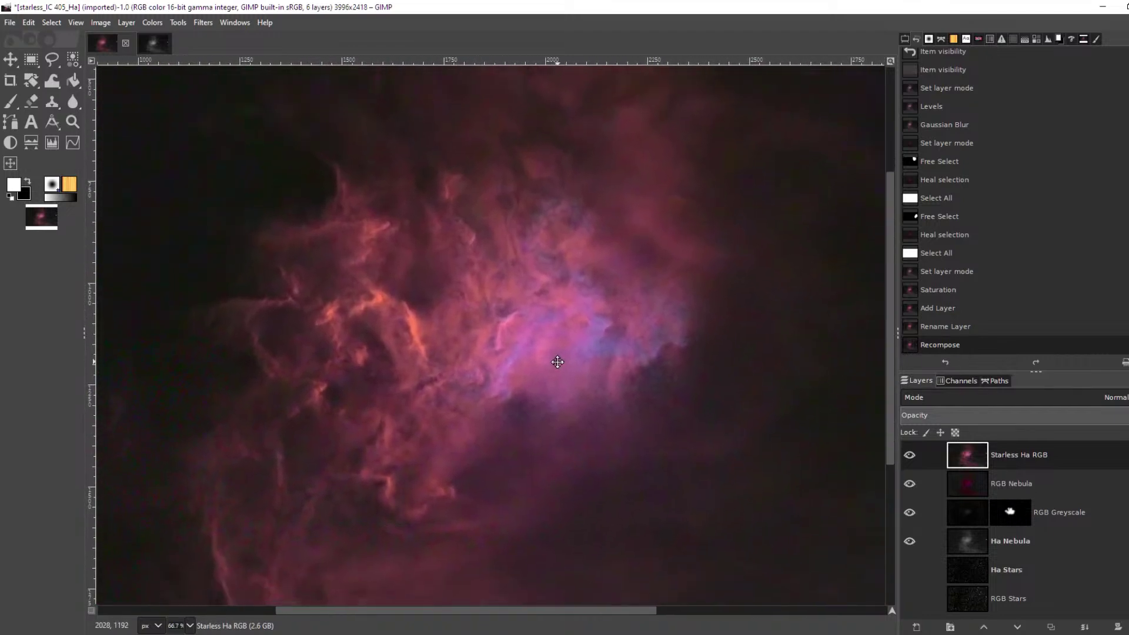
pyautogui.scroll(-3, 561, 348)
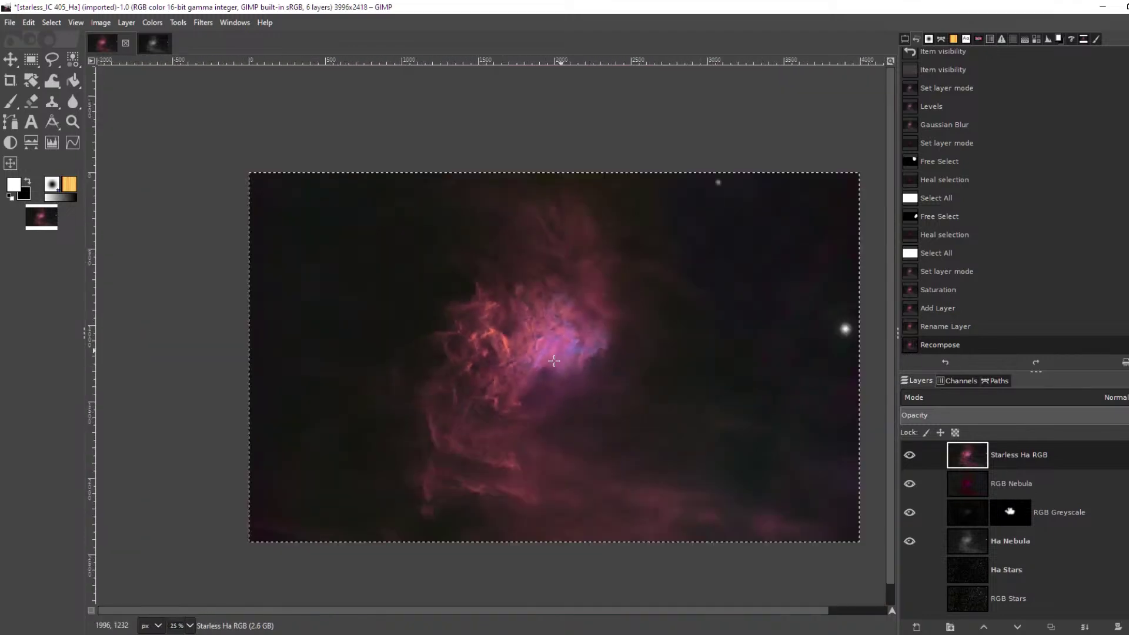
pyautogui.scroll(1, 554, 361)
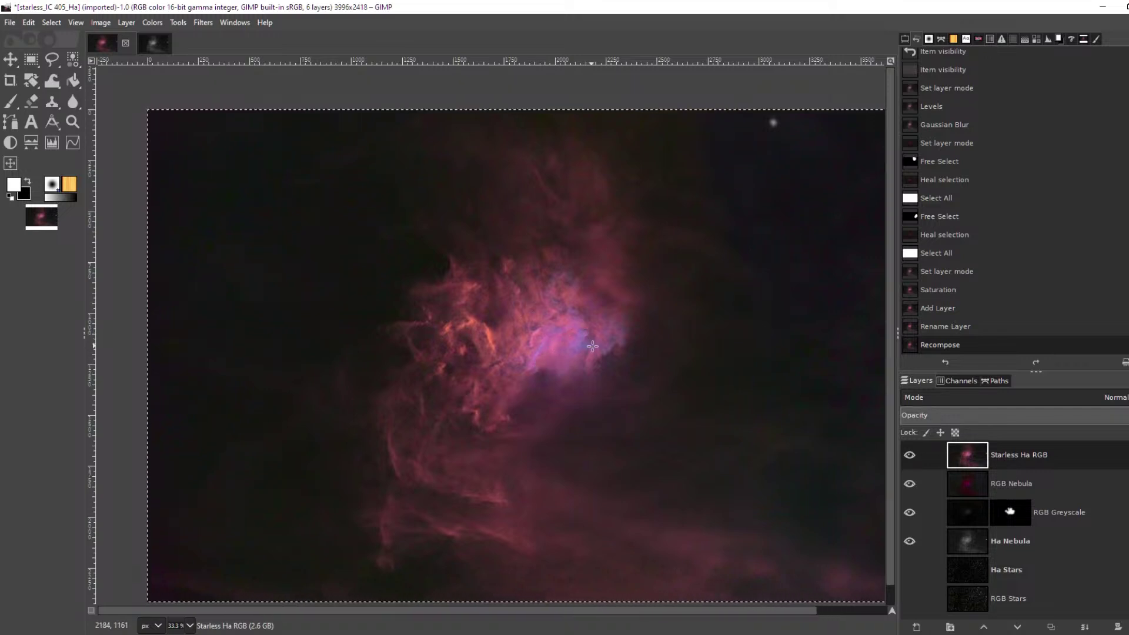
# Hide the Starless Ha RGB layer, set the RGB Nebula layer's blend mode to Normal, and show Starless Ha RGB again
pyautogui.click(910, 454)
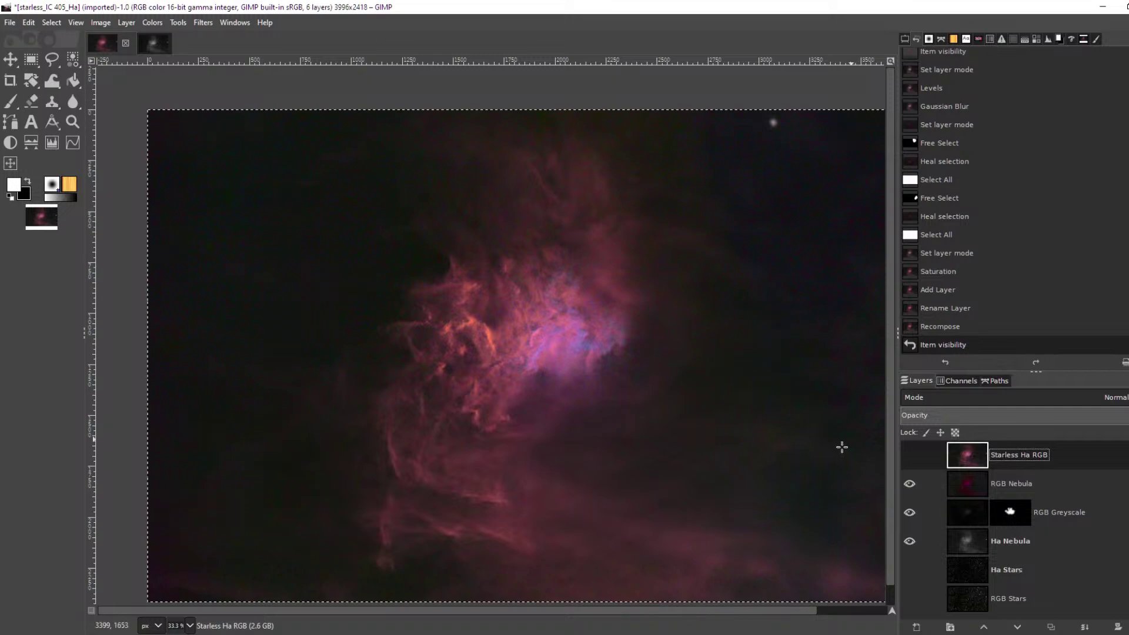
pyautogui.click(1009, 488)
pyautogui.click(1078, 400)
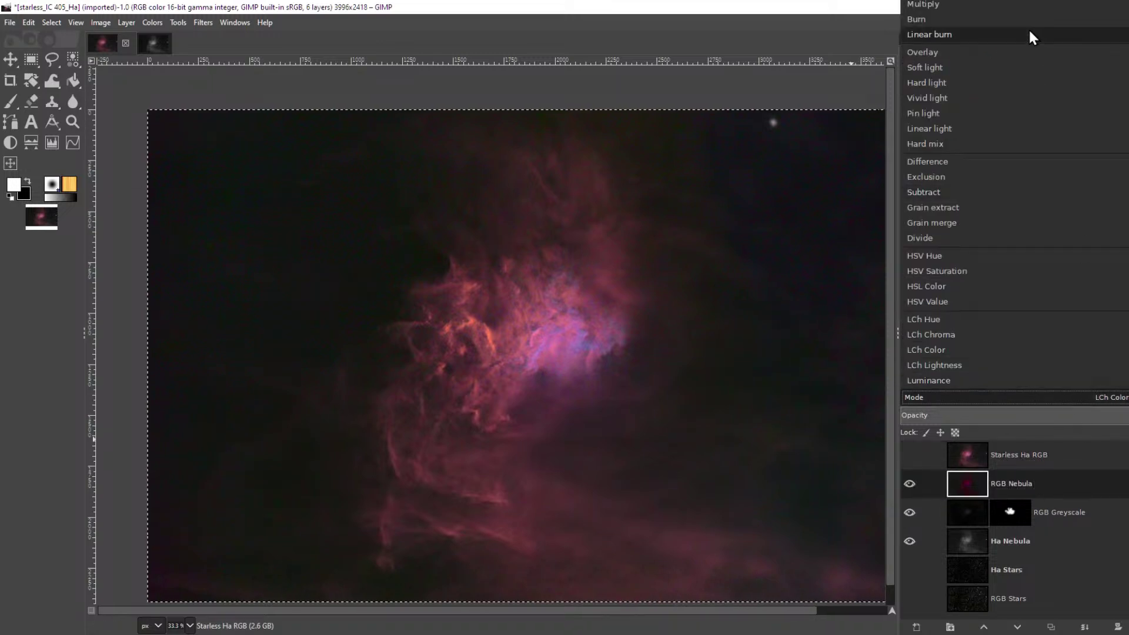
pyautogui.click(1000, 12)
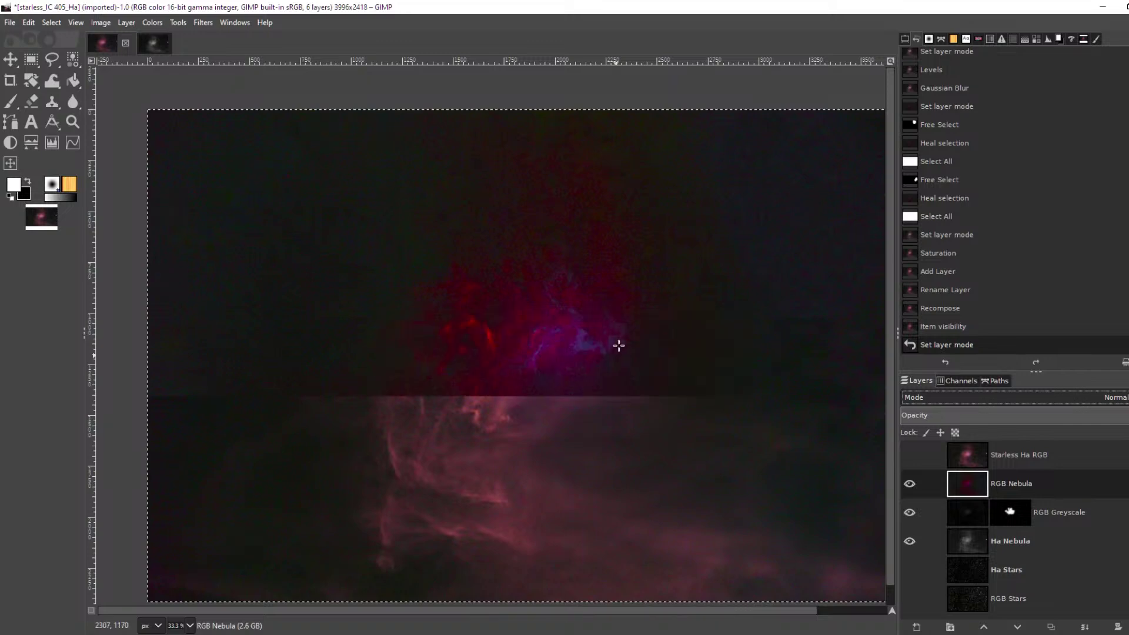
pyautogui.click(910, 455)
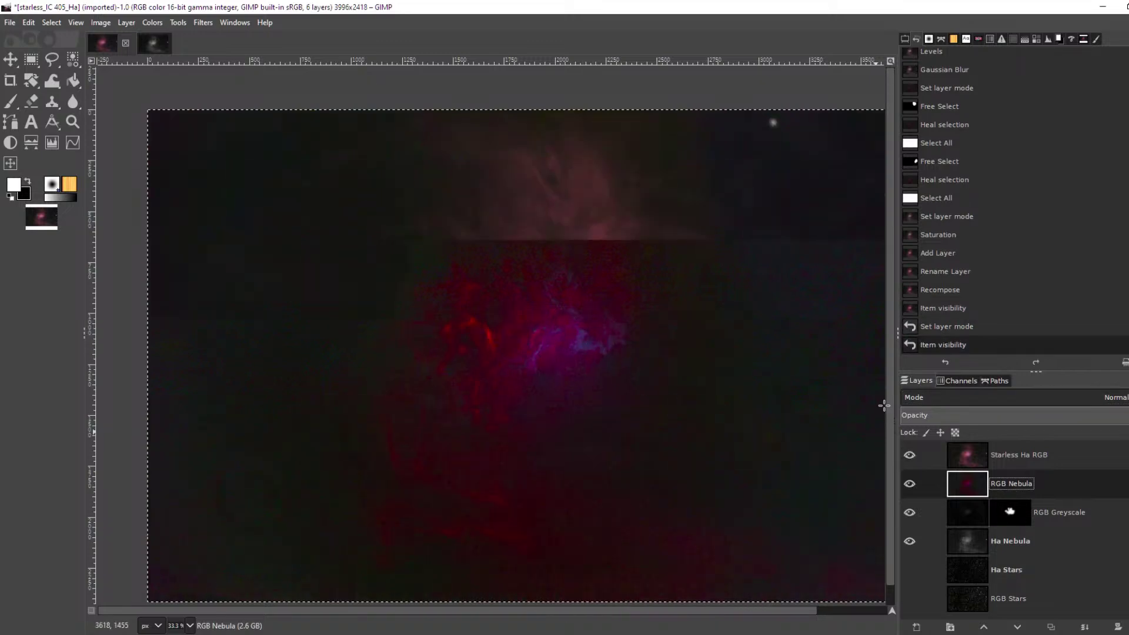
# Make the Ha Stars layer visible and raise it to the top of the layer stack
pyautogui.click(911, 570)
pyautogui.click(1034, 568)
pyautogui.click(984, 627)
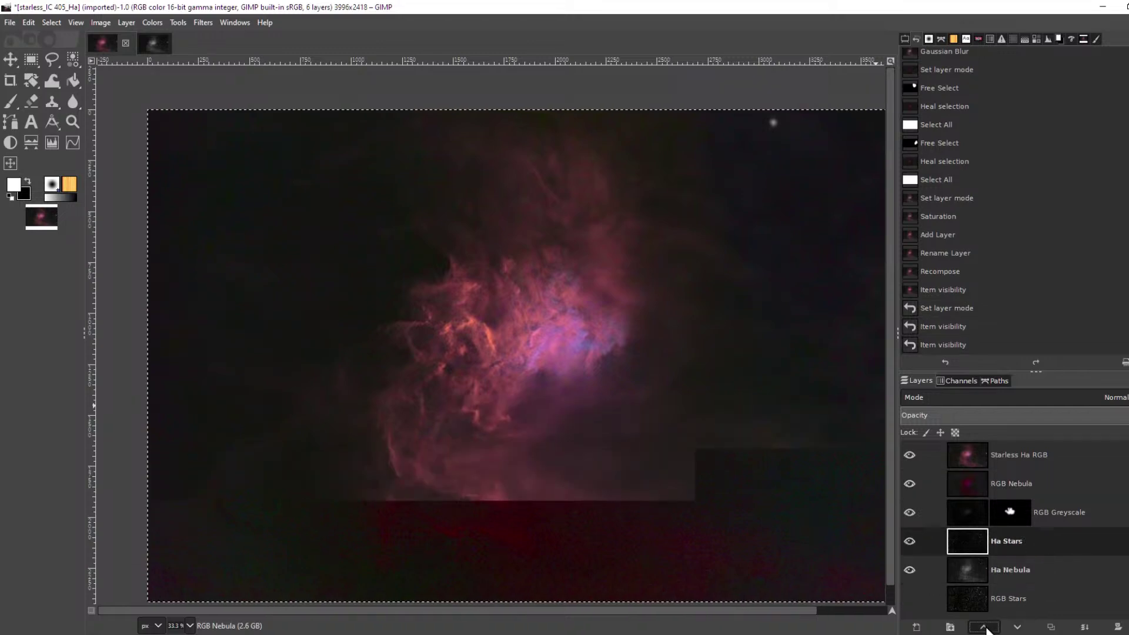
pyautogui.click(984, 627)
pyautogui.click(984, 627)
pyautogui.click(984, 627)
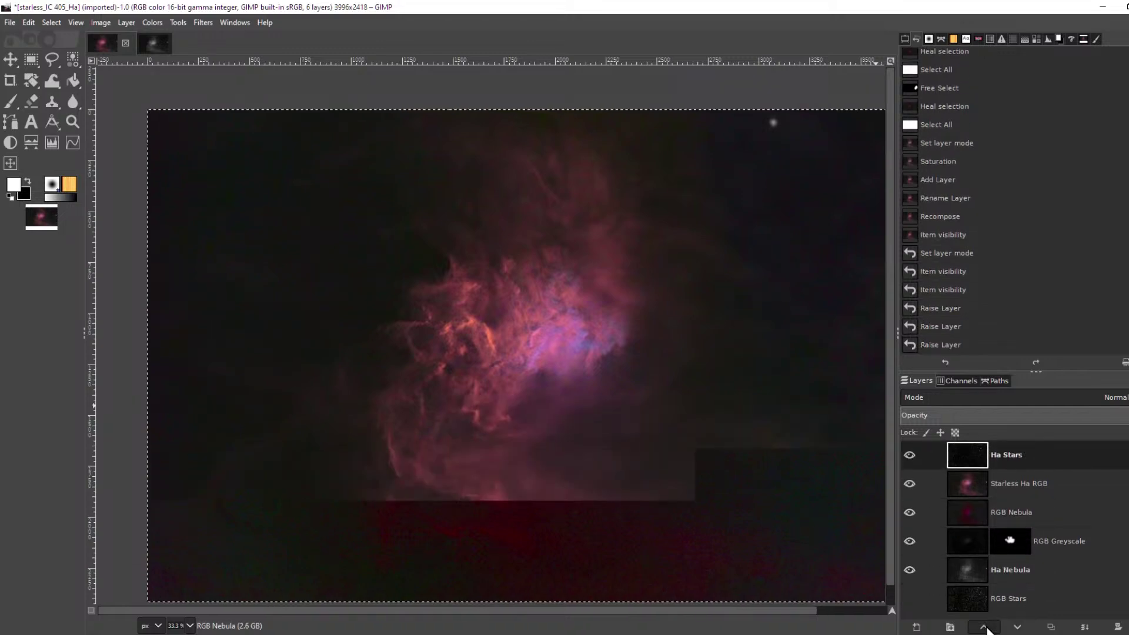
# Set the Ha Stars layer's blend mode to Screen so the stars combine with the color nebula beneath
pyautogui.click(1056, 402)
pyautogui.click(1043, 457)
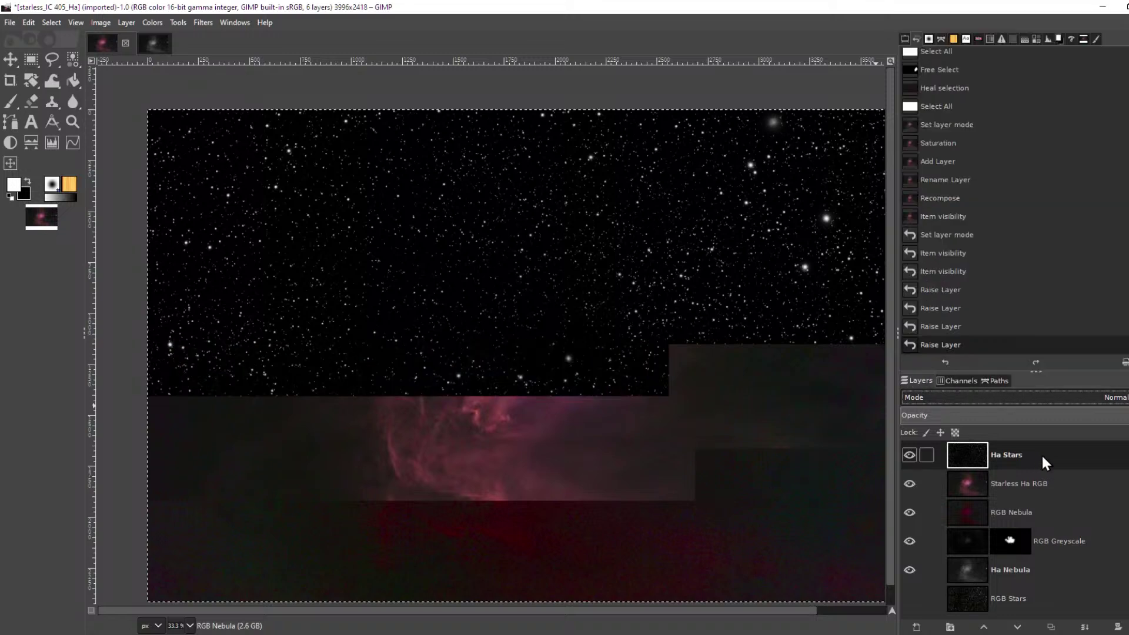
pyautogui.click(1064, 397)
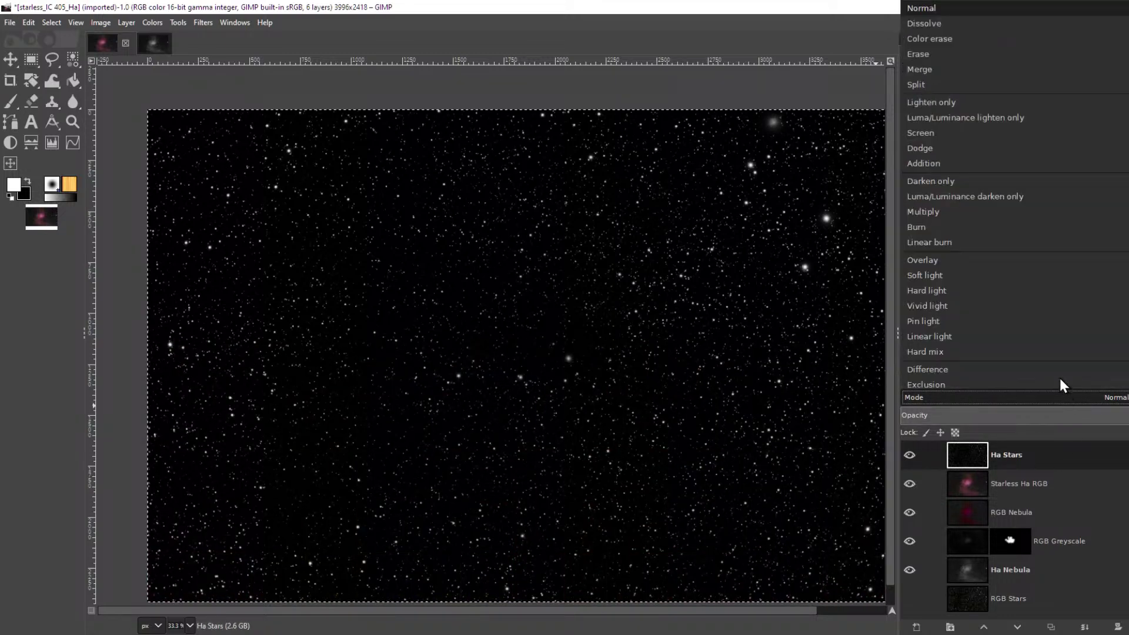
pyautogui.click(969, 136)
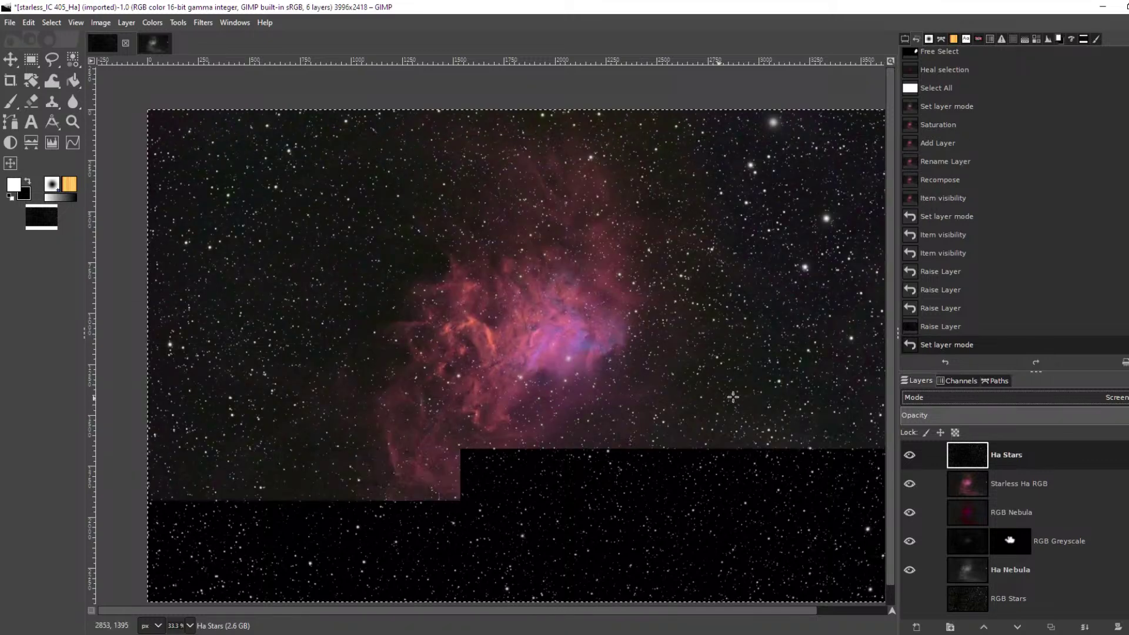
pyautogui.scroll(6, 733, 397)
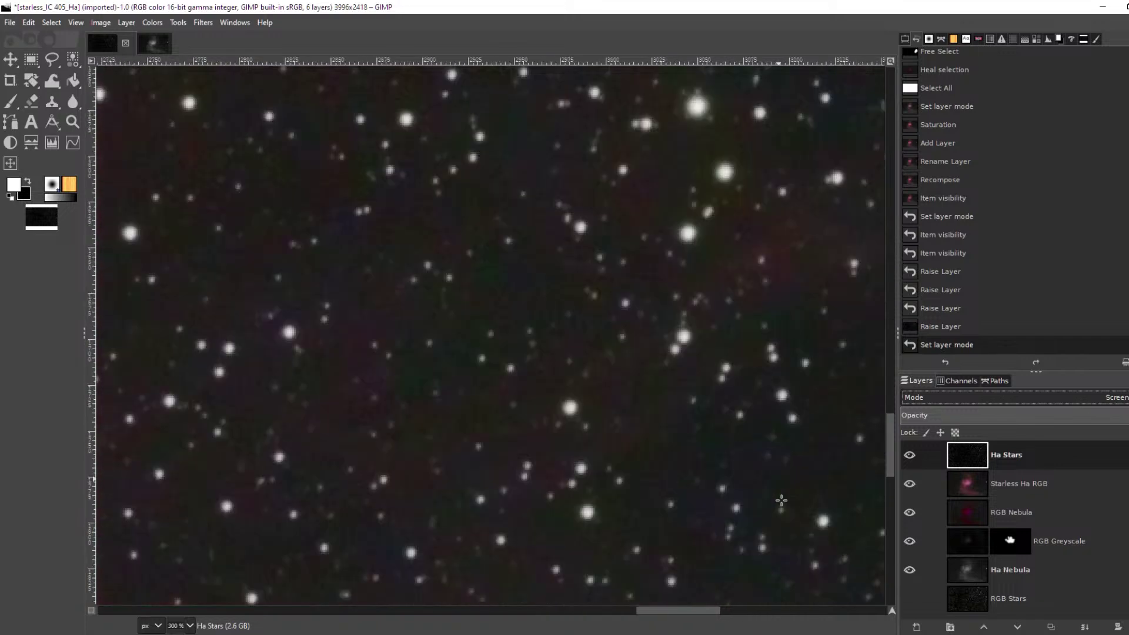
pyautogui.scroll(-6, 782, 500)
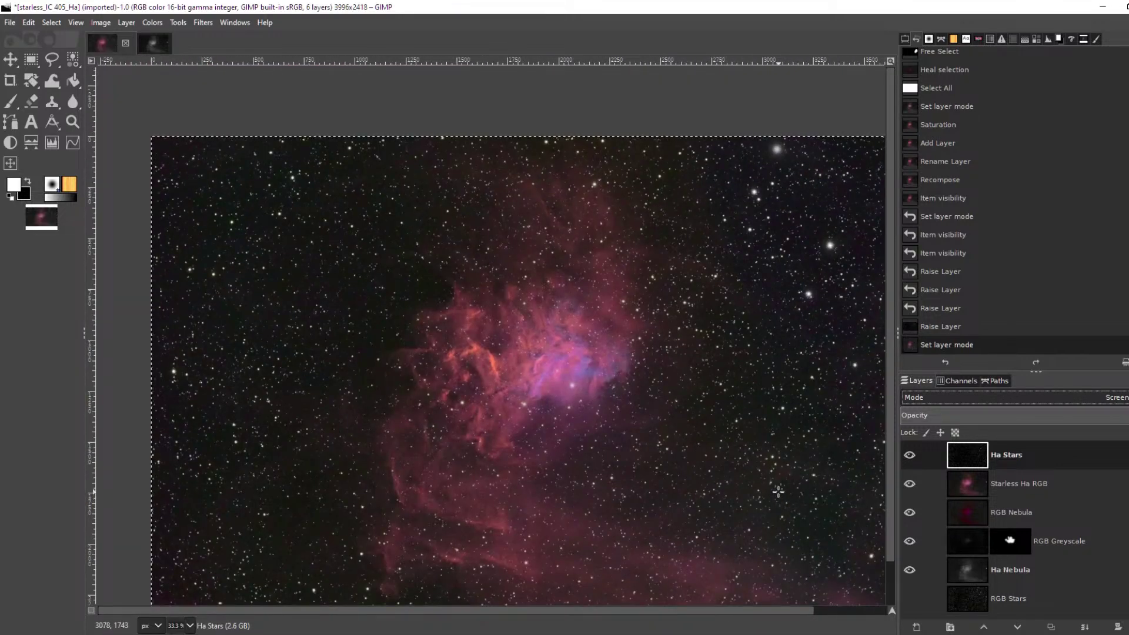
pyautogui.moveTo(779, 394); pyautogui.dragTo(755, 401)
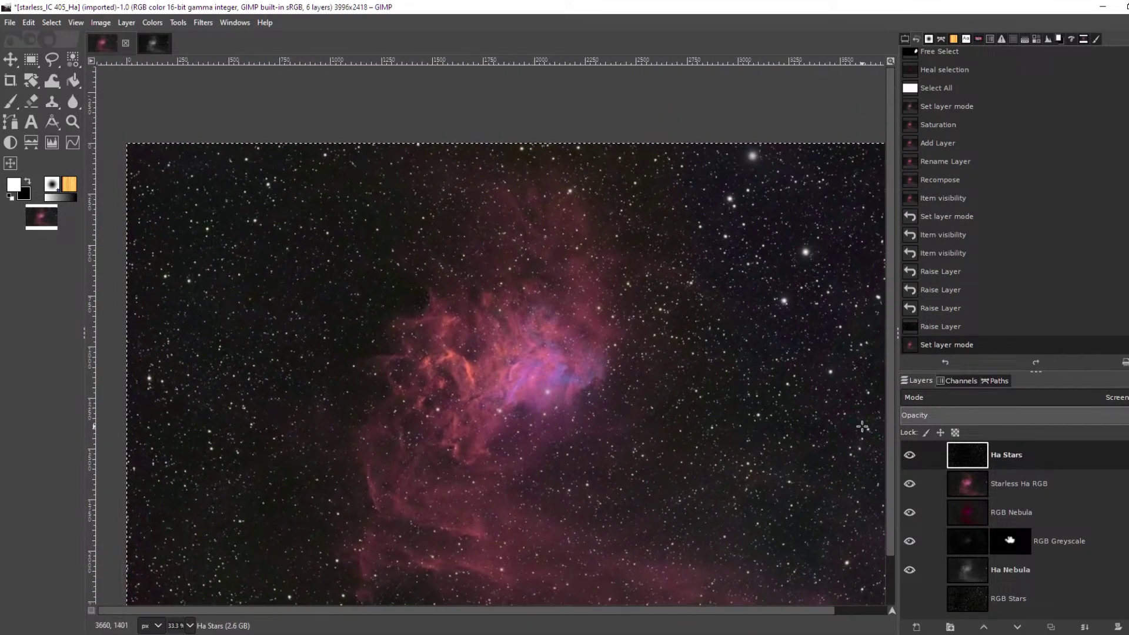
# Hide the Ha Stars layer, examine the starless background's color noise up close and across the frame, and show the stars again
pyautogui.click(910, 454)
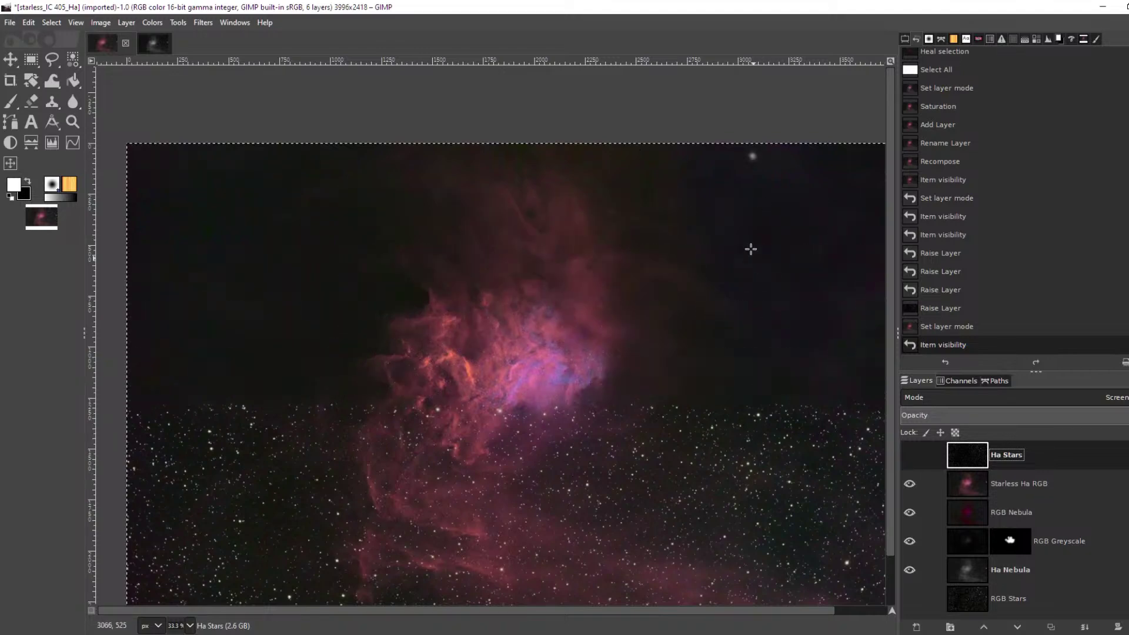
pyautogui.scroll(3, 797, 373)
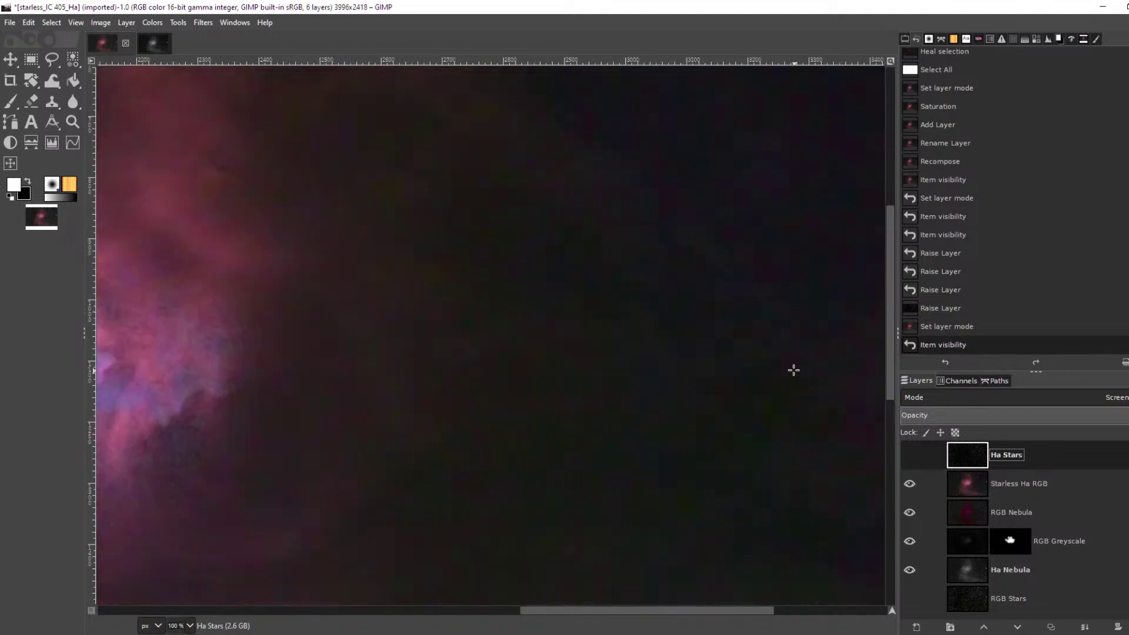
pyautogui.scroll(-4, 788, 382)
pyautogui.scroll(2, 703, 489)
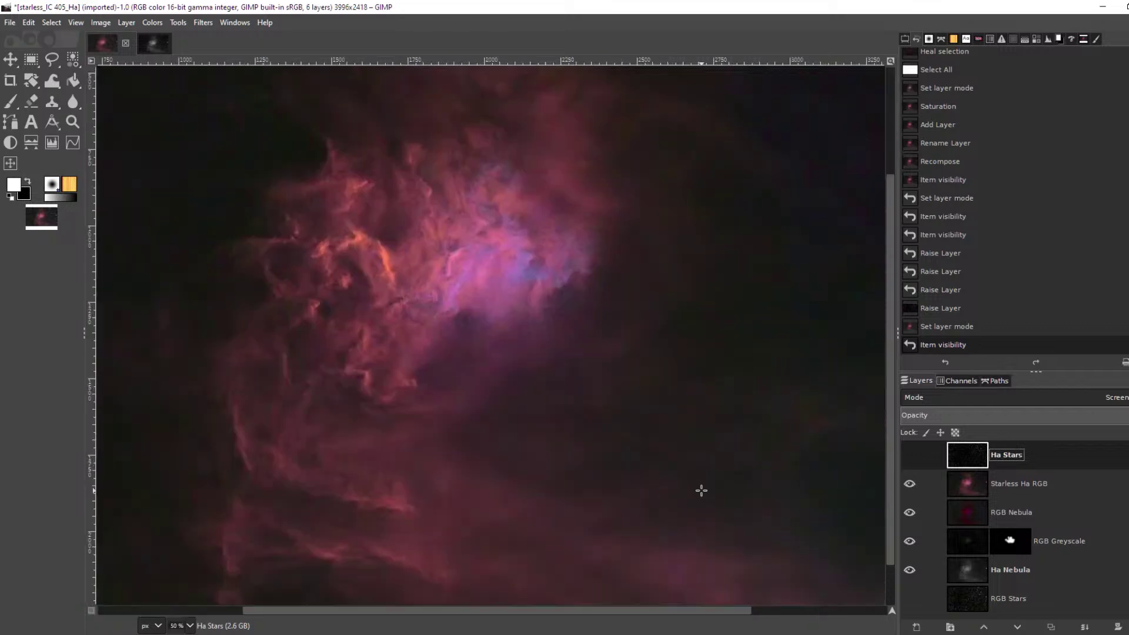
pyautogui.scroll(-1, 704, 488)
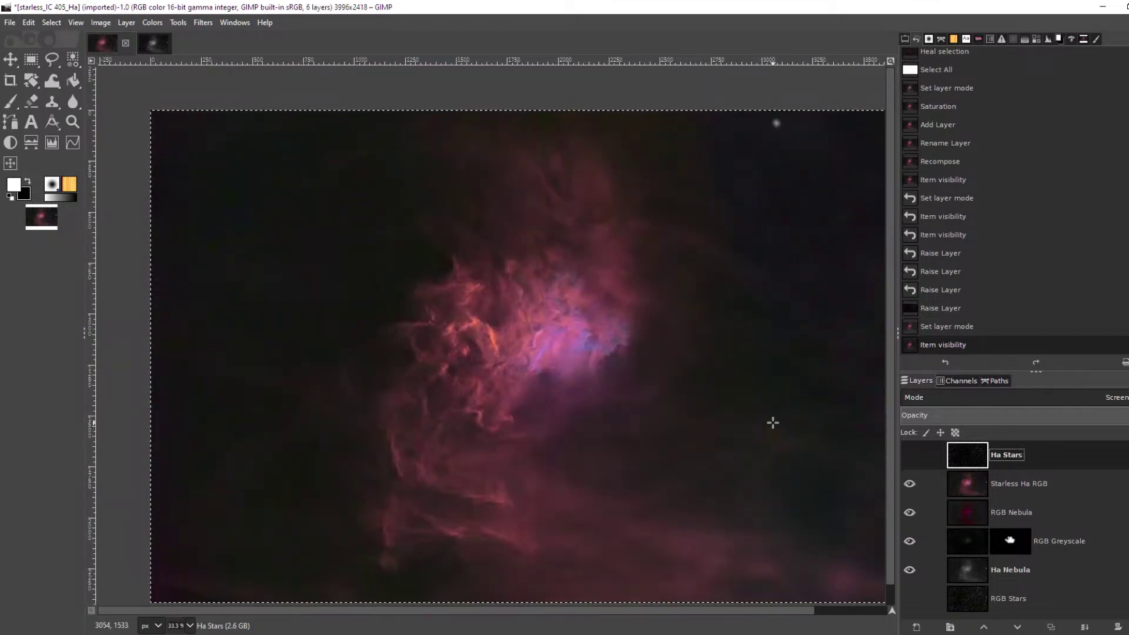
pyautogui.scroll(-1, 771, 421)
pyautogui.scroll(2, 811, 400)
pyautogui.hscroll(3, 747, 401)
pyautogui.hscroll(2, 690, 402)
pyautogui.scroll(-2, 641, 484)
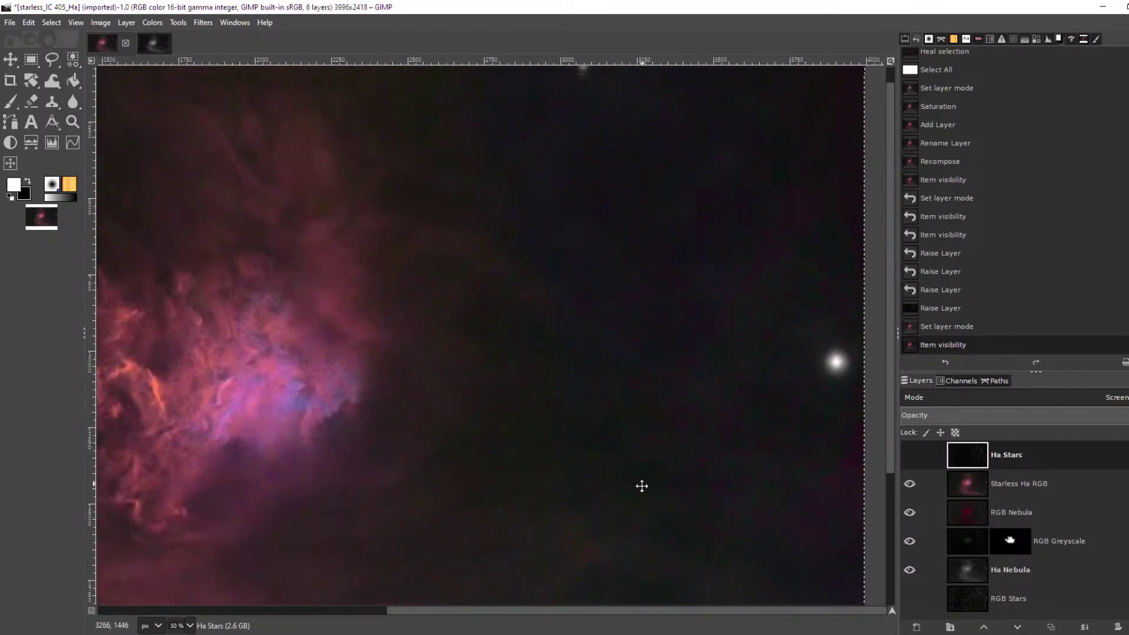
pyautogui.scroll(4, 694, 540)
pyautogui.scroll(-1, 683, 501)
pyautogui.scroll(2, 652, 495)
pyautogui.scroll(-2, 754, 484)
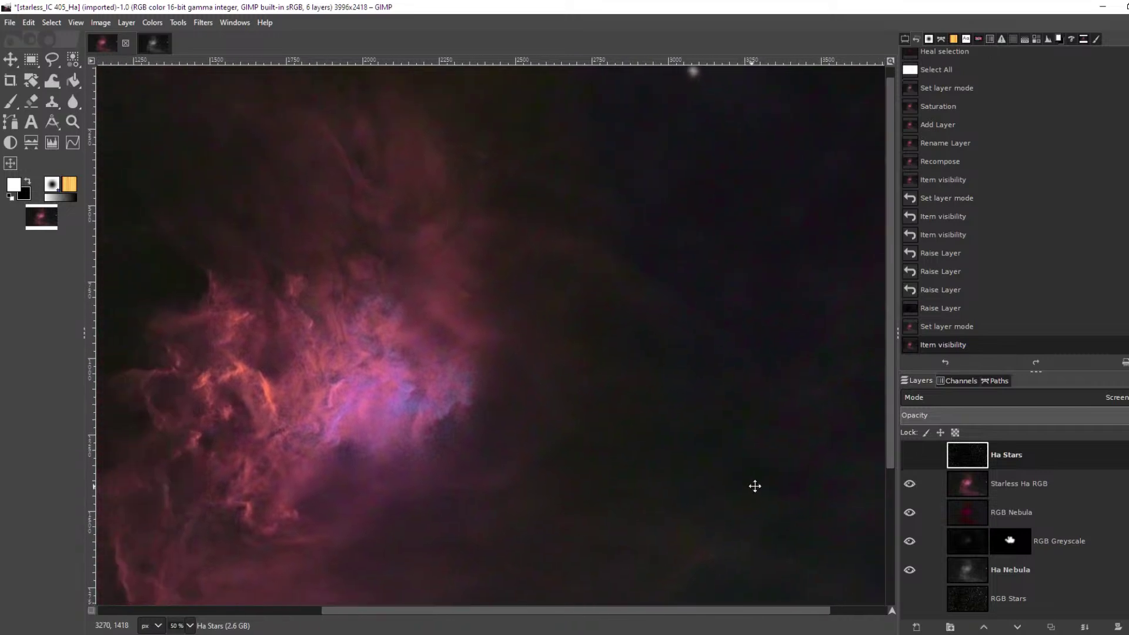
pyautogui.hscroll(-5, 847, 358)
pyautogui.scroll(-2, 700, 390)
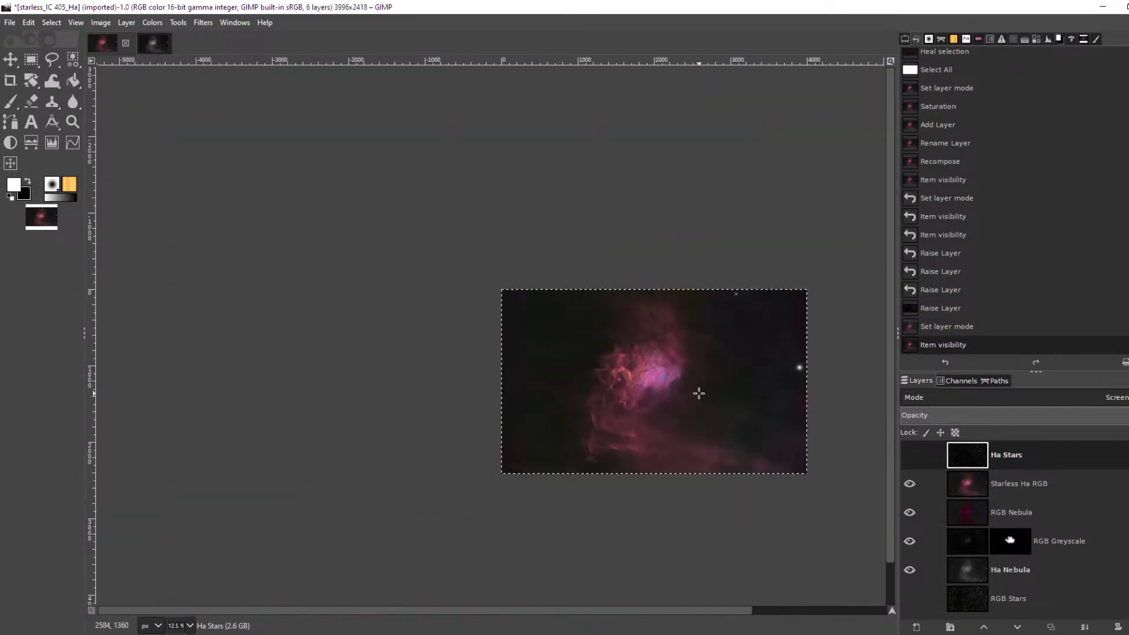
pyautogui.scroll(2, 729, 398)
pyautogui.scroll(-1, 729, 399)
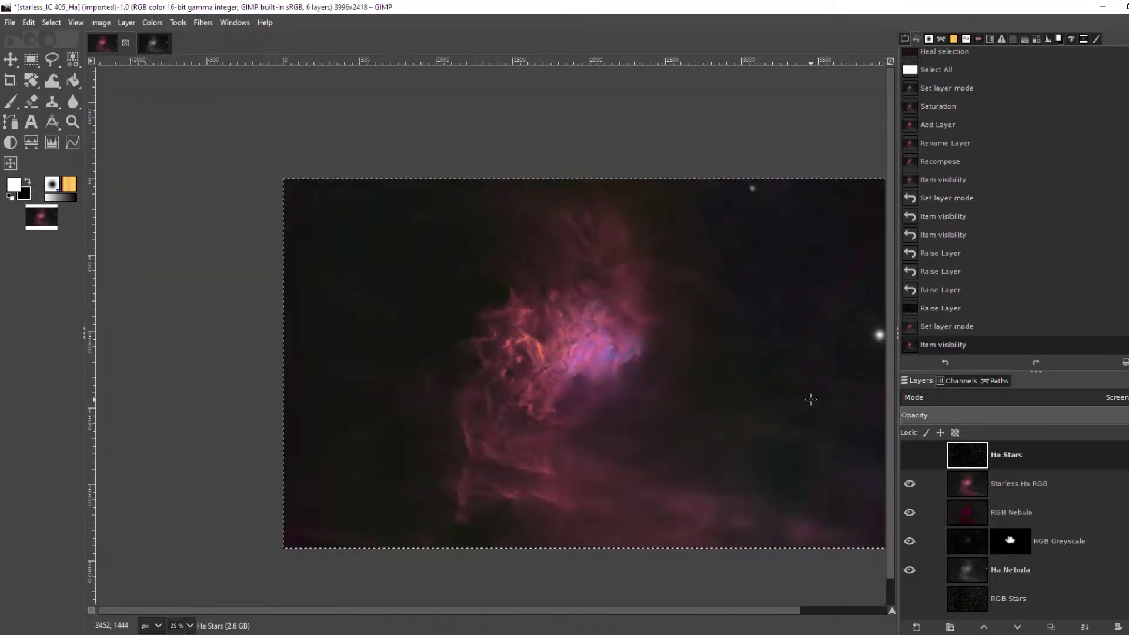
pyautogui.click(910, 454)
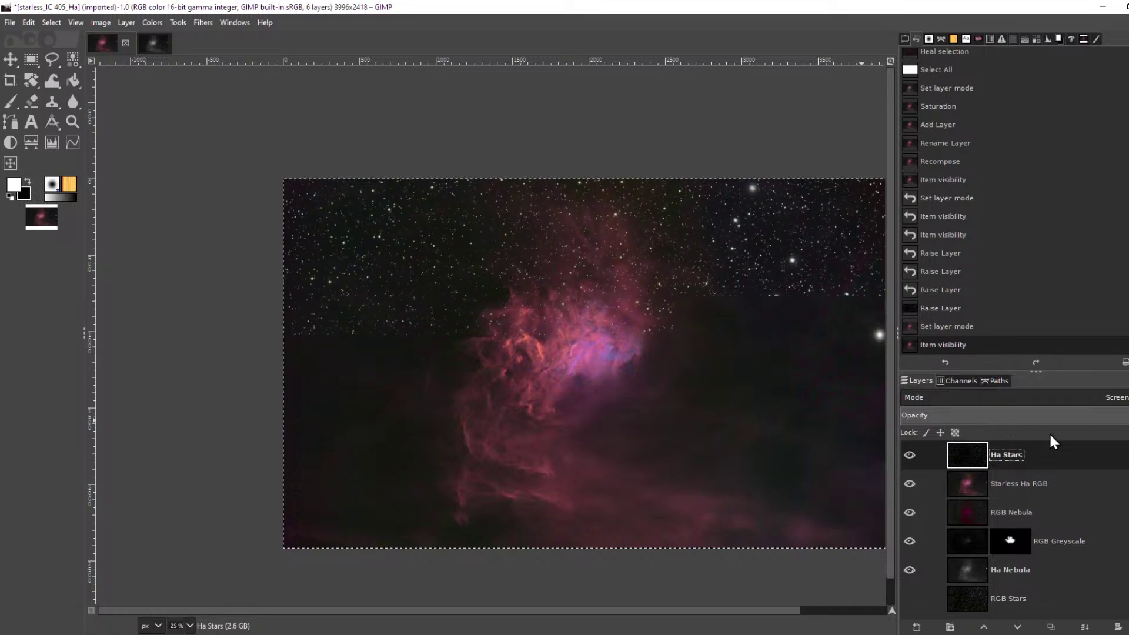
# Lower the Ha Stars layer's opacity to tone down the stars
pyautogui.scroll(4, 791, 329)
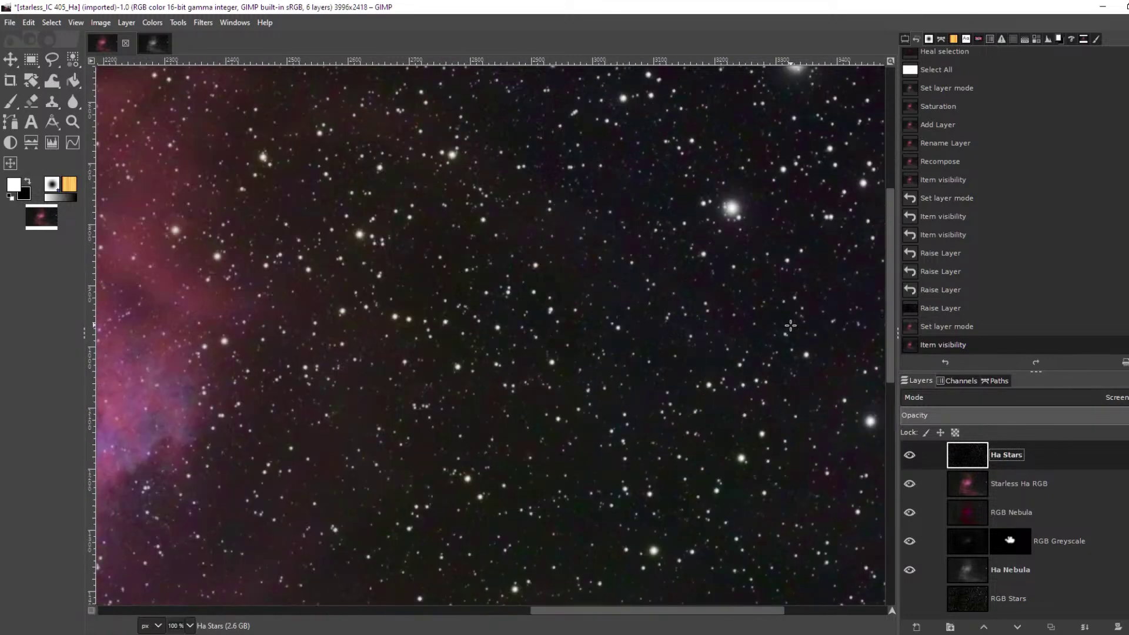
pyautogui.scroll(1, 790, 337)
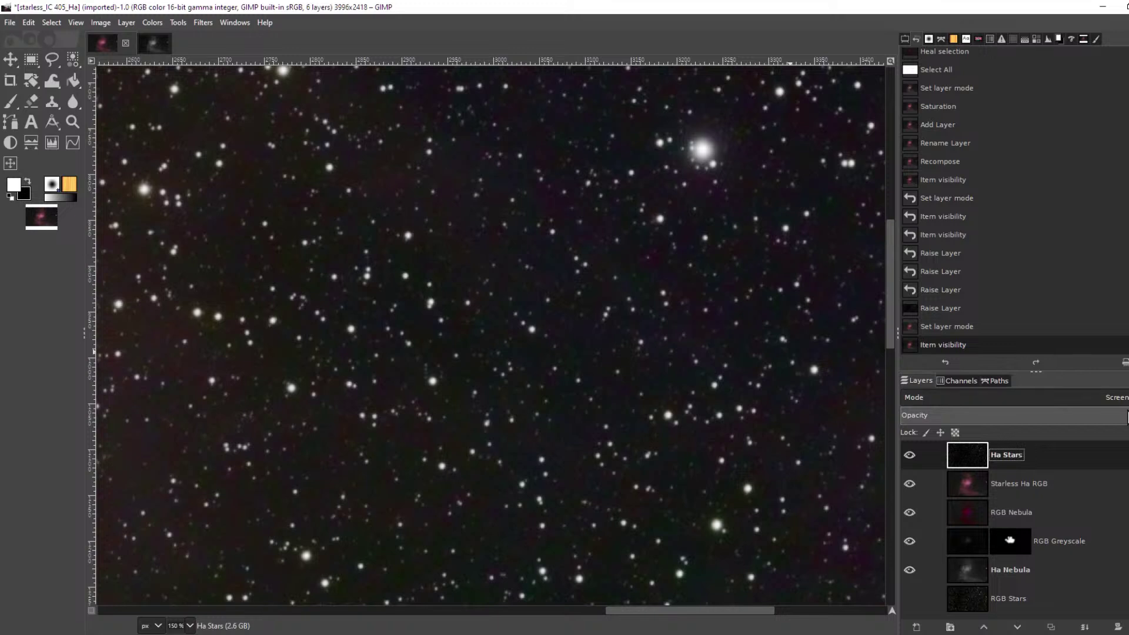
pyautogui.moveTo(1127, 416); pyautogui.dragTo(1033, 416)
# Examine the softened stars against the nebula and dark background, both up close and across the whole frame
pyautogui.scroll(-2, 642, 383)
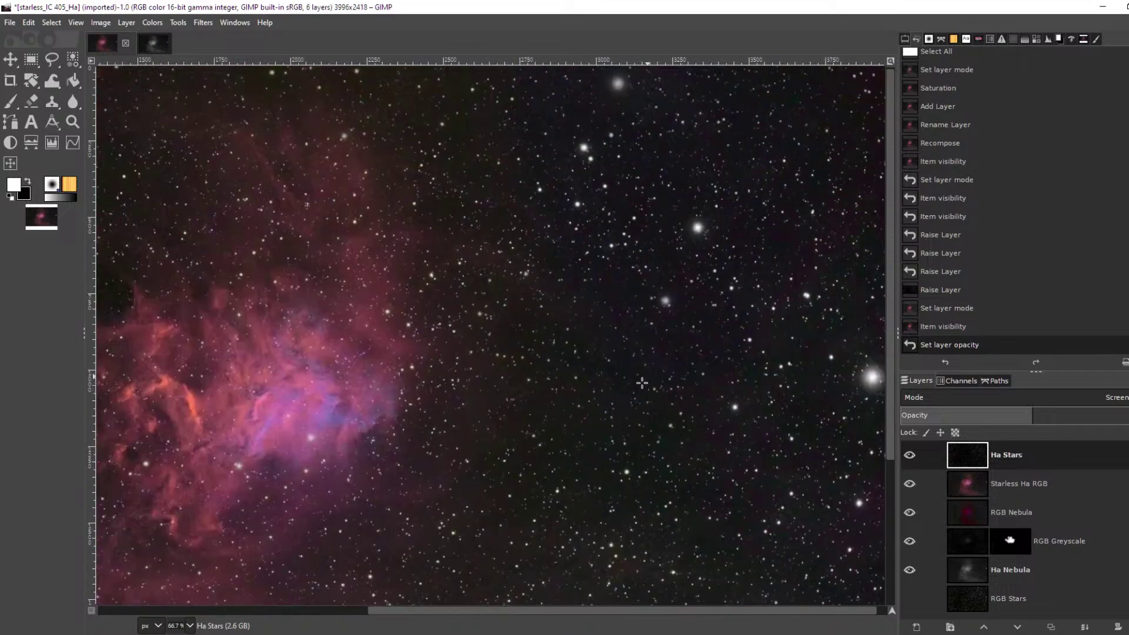
pyautogui.scroll(-2, 642, 383)
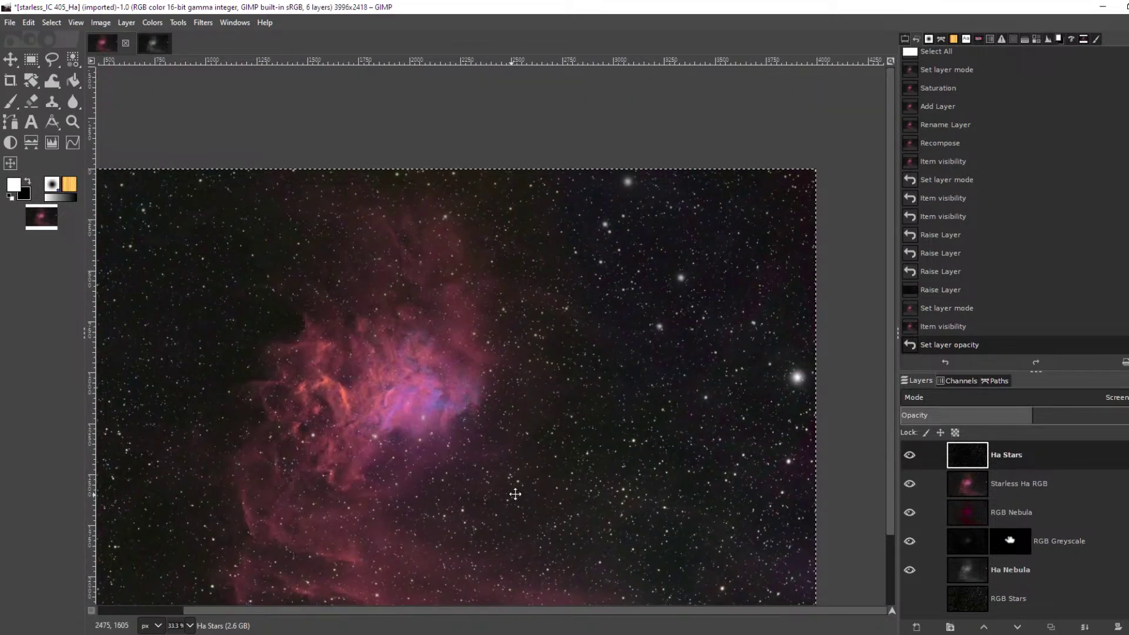
pyautogui.scroll(-3, 693, 410)
pyautogui.hscroll(-3, 693, 411)
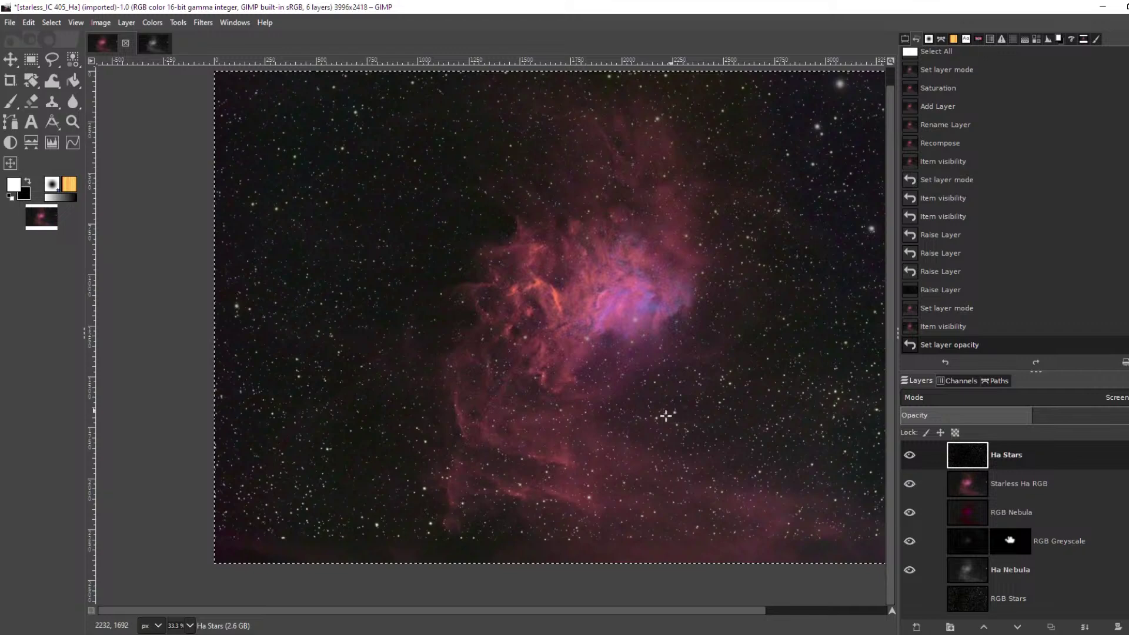
pyautogui.scroll(4, 623, 469)
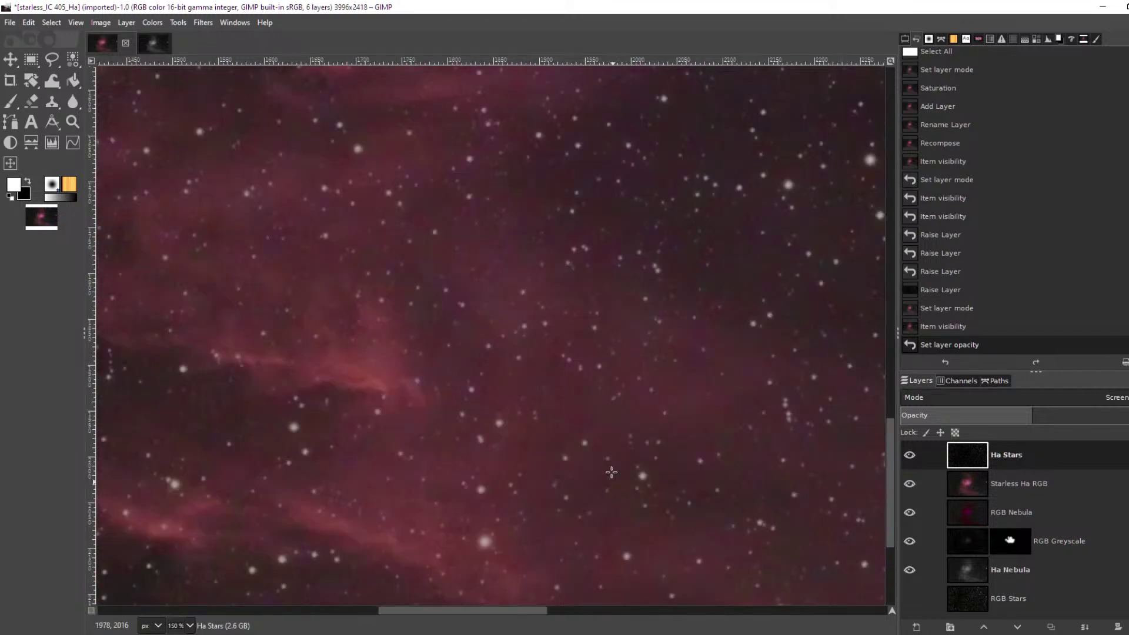
pyautogui.scroll(-4, 612, 472)
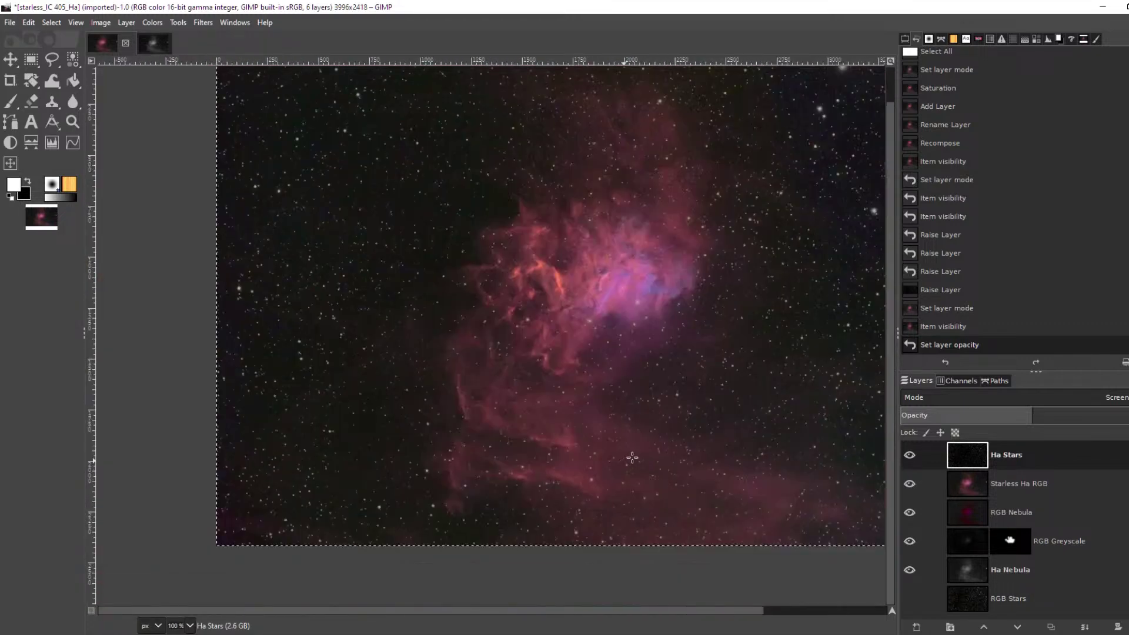
pyautogui.scroll(-2, 632, 458)
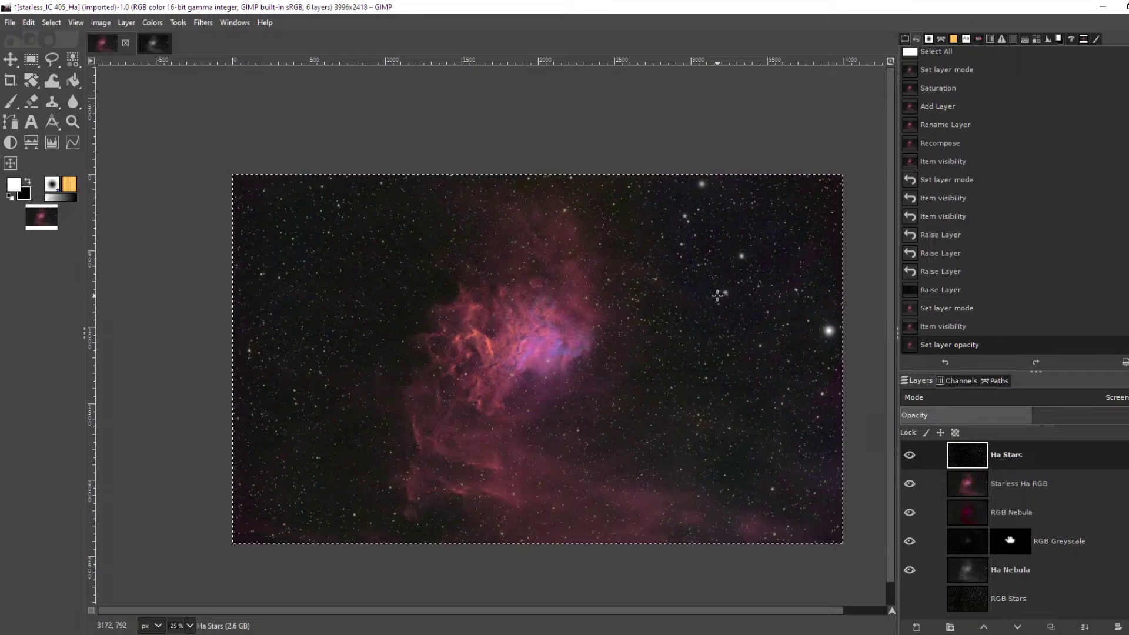
pyautogui.scroll(5, 717, 295)
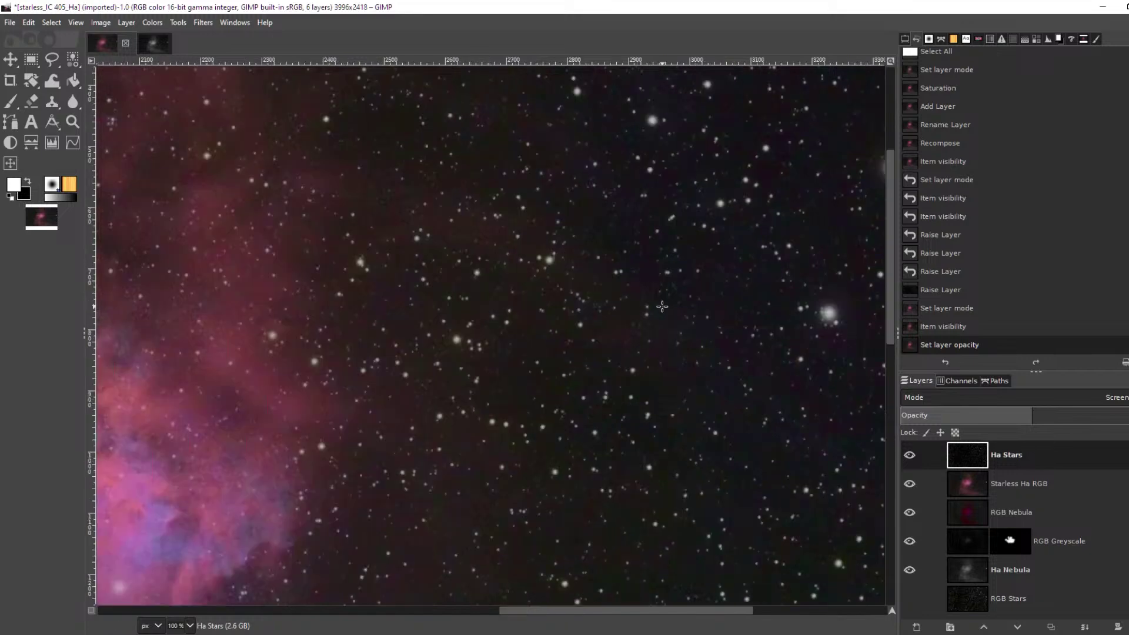
pyautogui.scroll(-3, 663, 306)
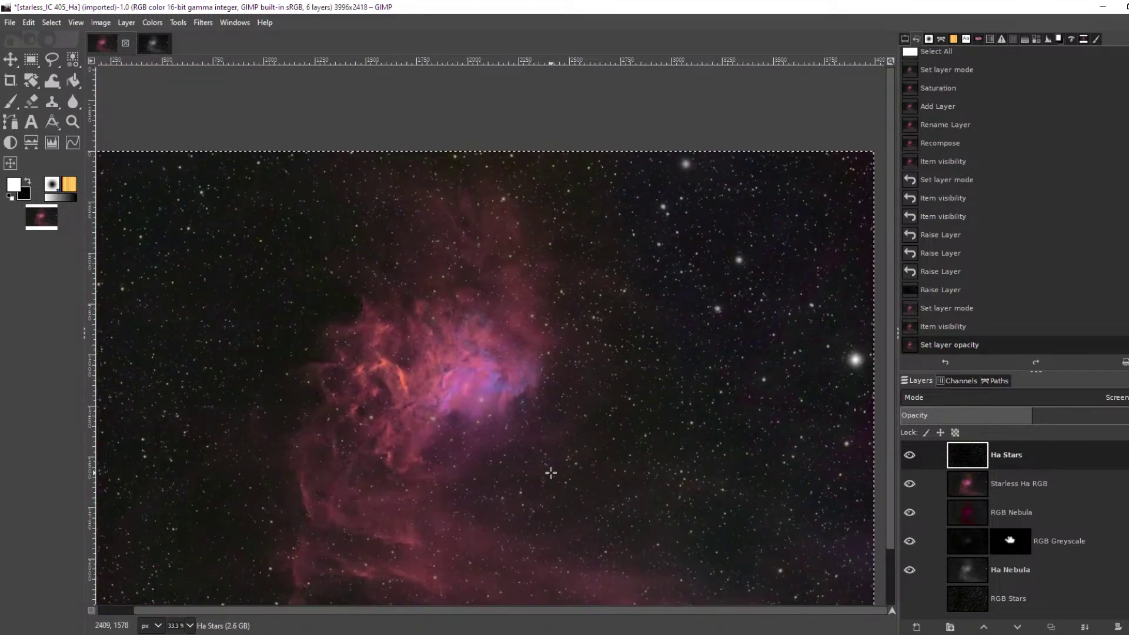
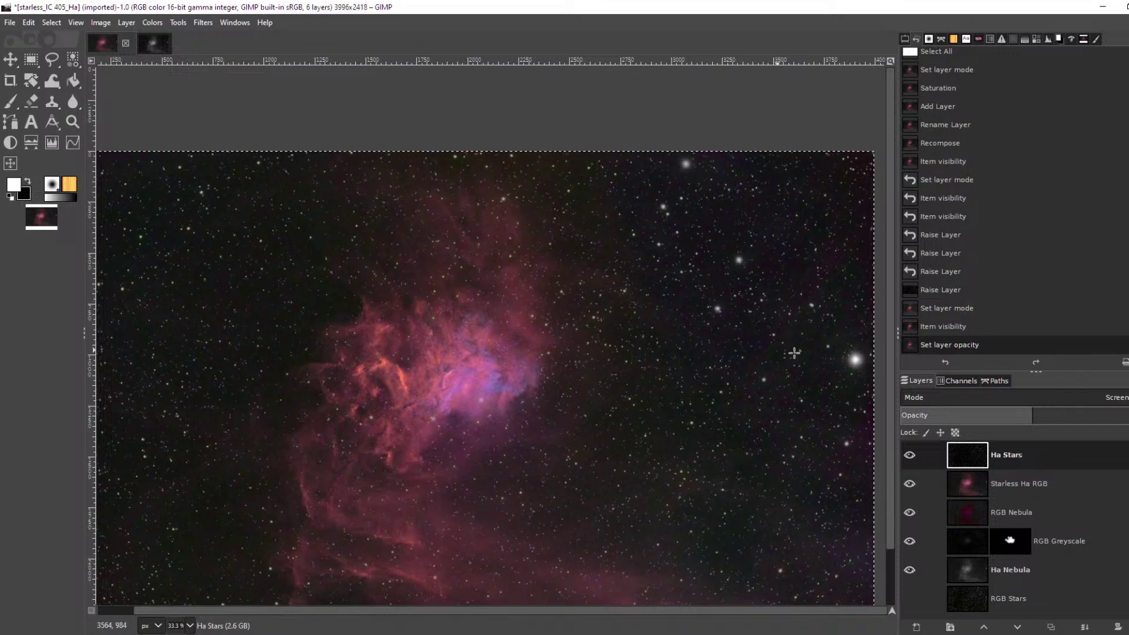
# Hide the Ha Stars and Starless Ha RGB layers, and set the RGB Nebula layer's blend mode to LCh Color
pyautogui.click(909, 454)
pyautogui.click(1035, 485)
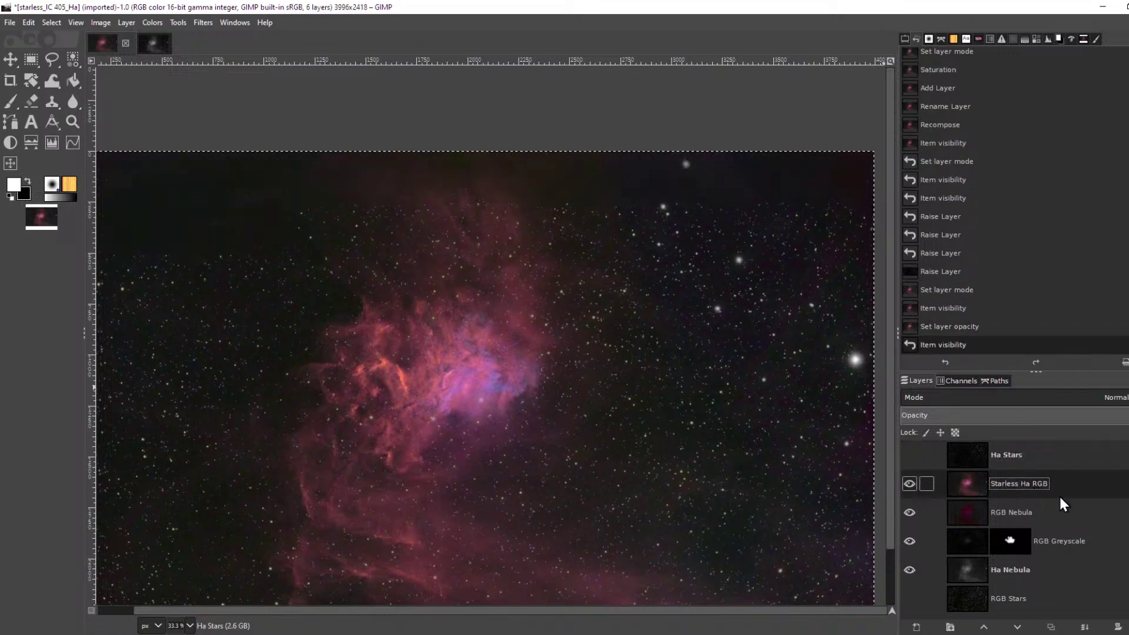
pyautogui.click(909, 484)
pyautogui.click(1057, 514)
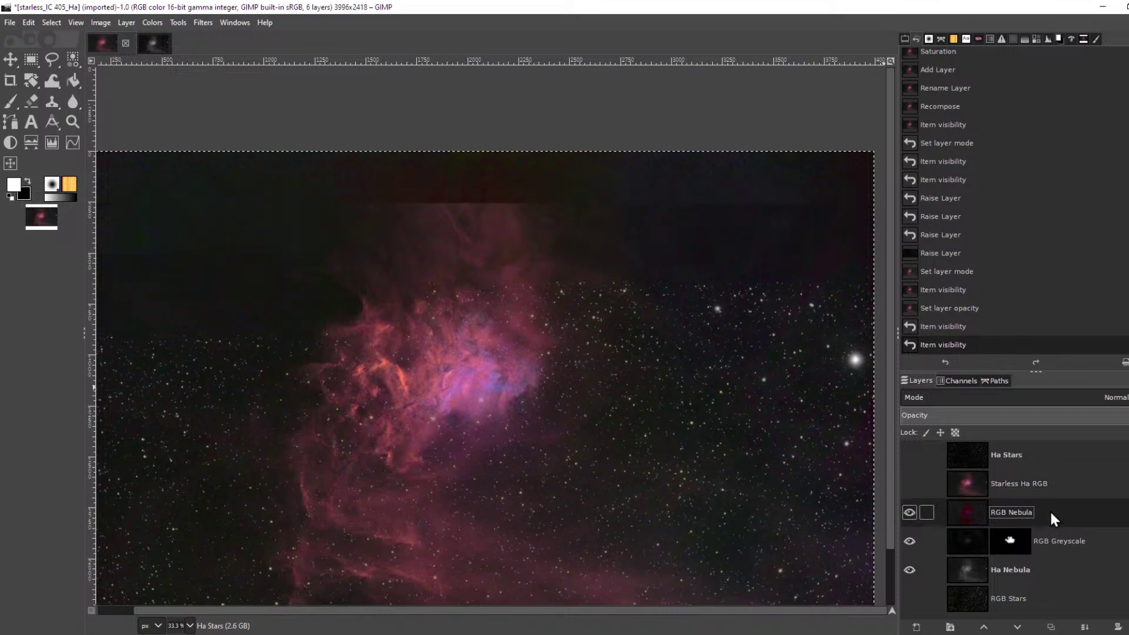
pyautogui.click(1119, 400)
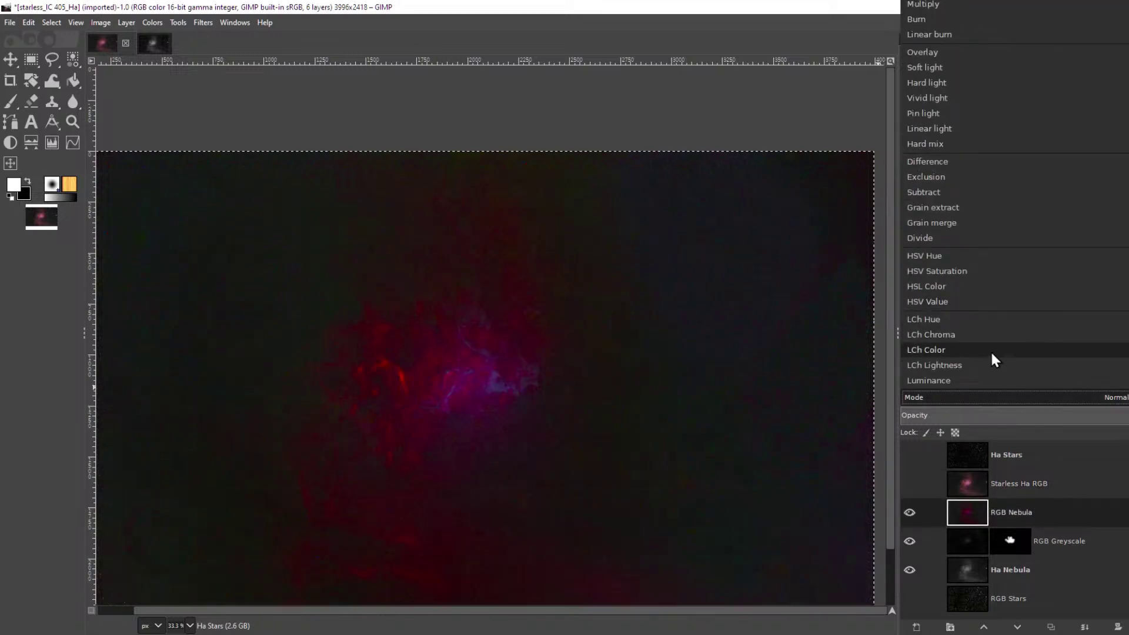
pyautogui.click(990, 350)
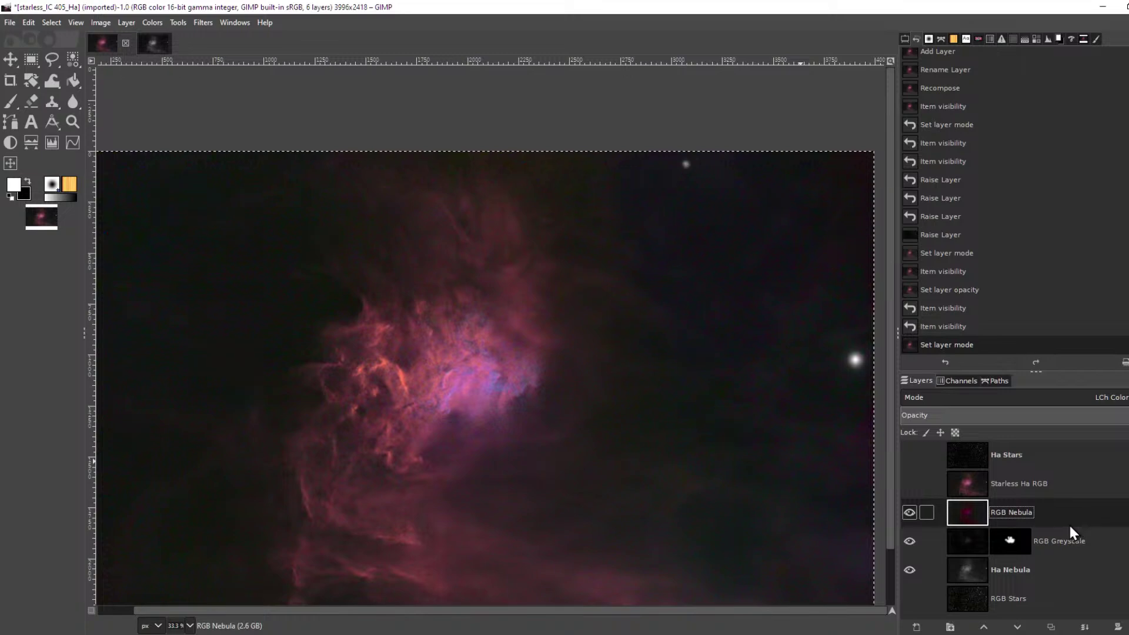
# Add a layer mask initialized to Black (full transparency) to the RGB Nebula layer
pyautogui.rightClick(966, 514)
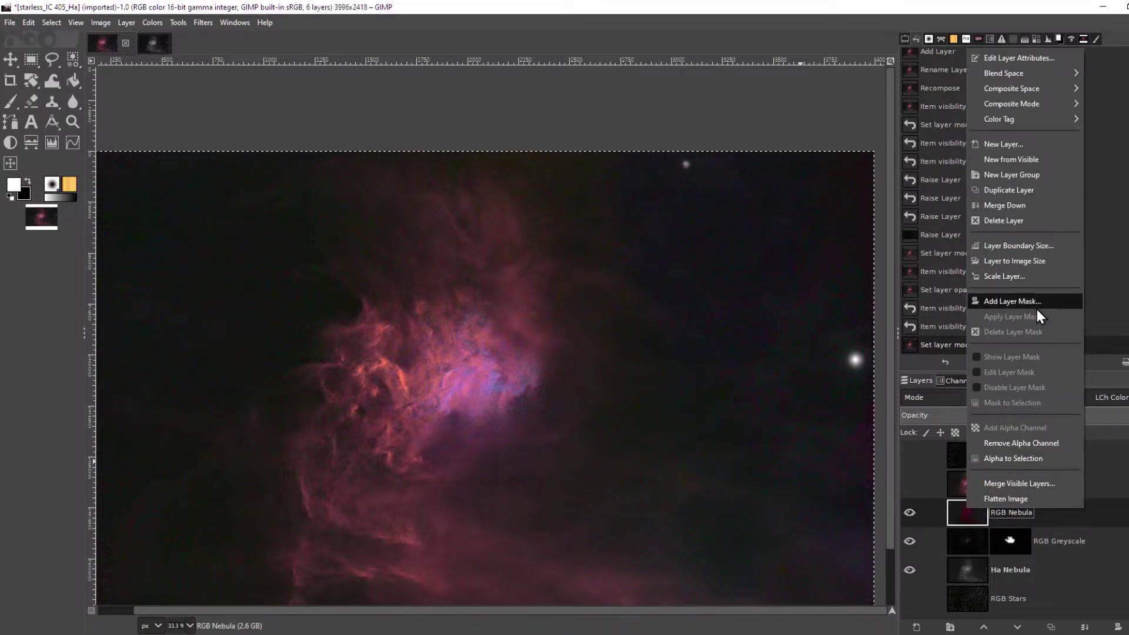
pyautogui.click(1012, 303)
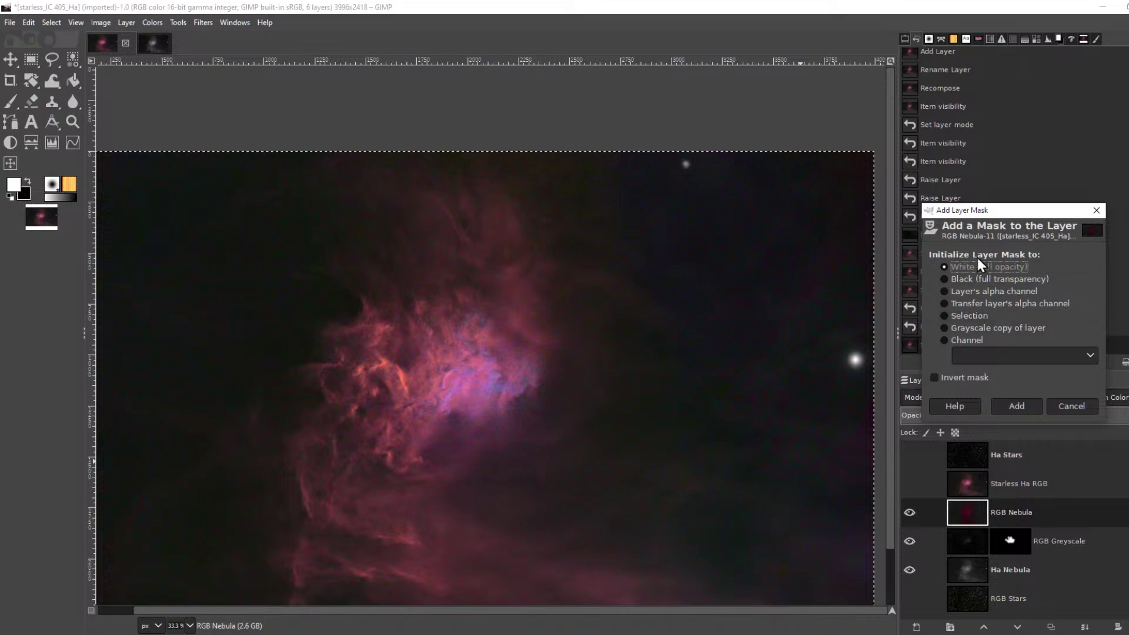
pyautogui.click(1001, 278)
pyautogui.click(1023, 407)
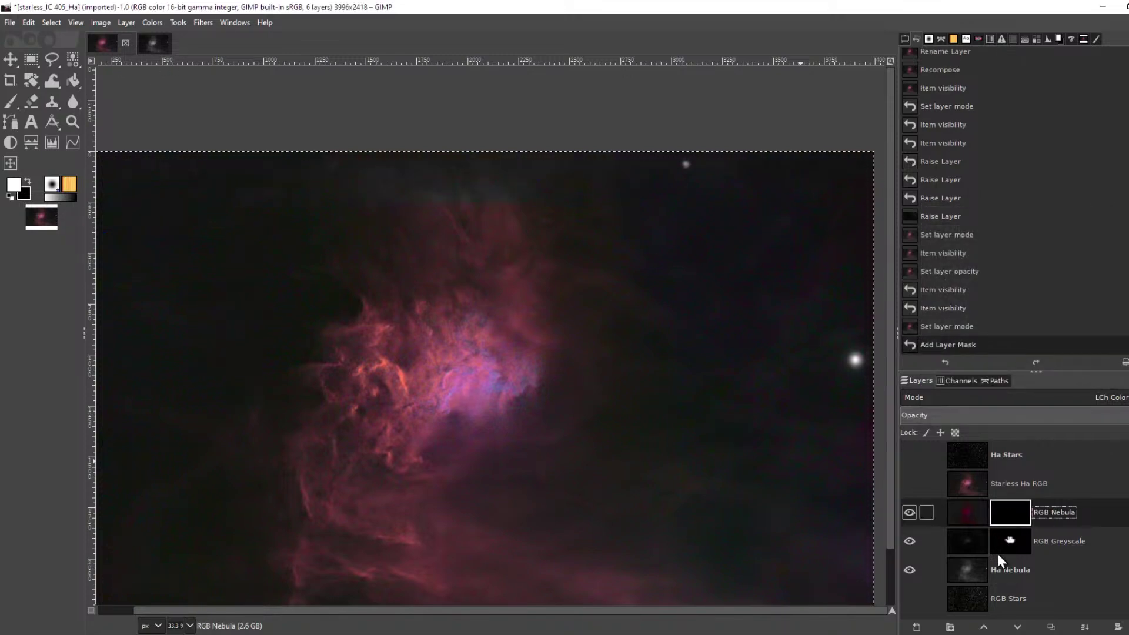
# Copy the Ha Nebula layer's pixels, paste them into the RGB Nebula layer's mask, and anchor the floating selection
pyautogui.click(970, 569)
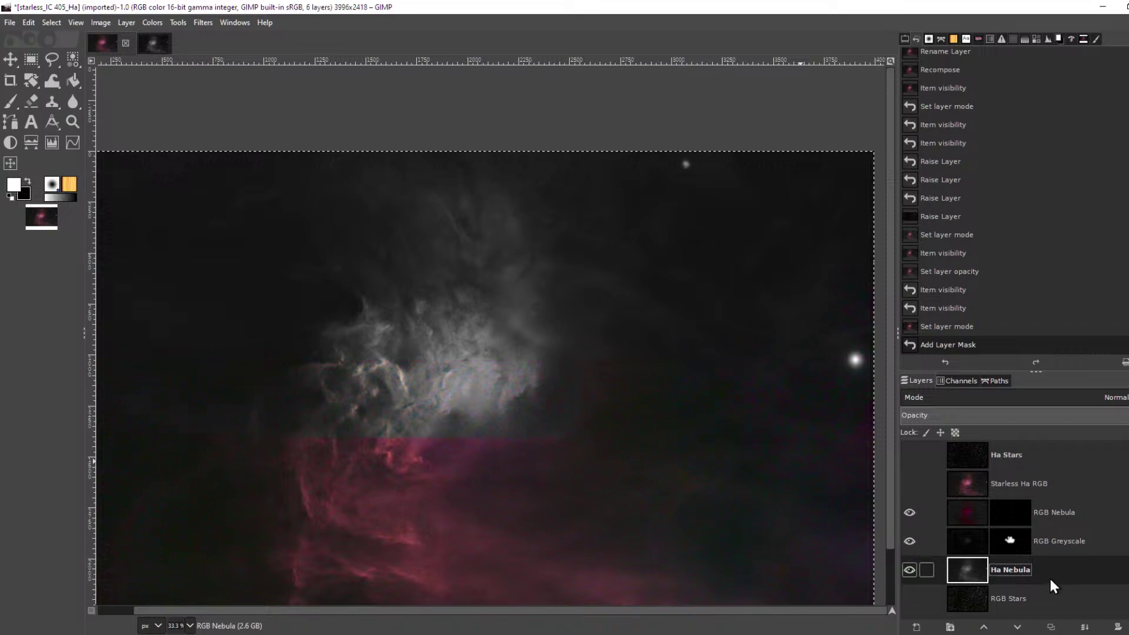
pyautogui.click(1012, 510)
pyautogui.rightClick(1012, 519)
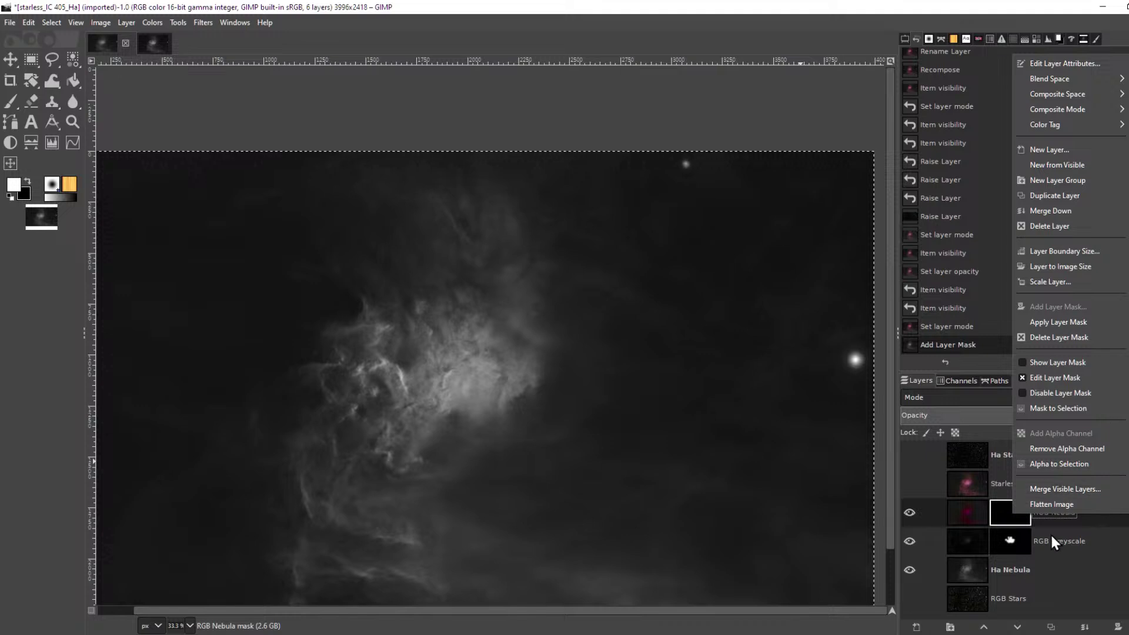
pyautogui.click(1001, 511)
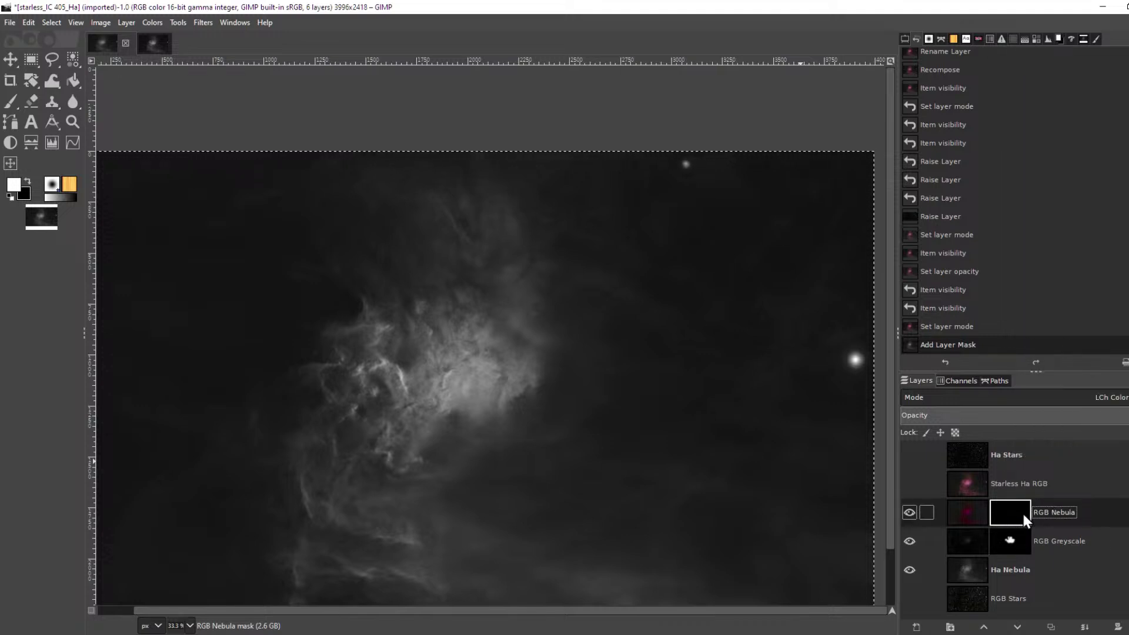
pyautogui.hotkey('ctrl', 'c')
pyautogui.hotkey('ctrl', 'v')
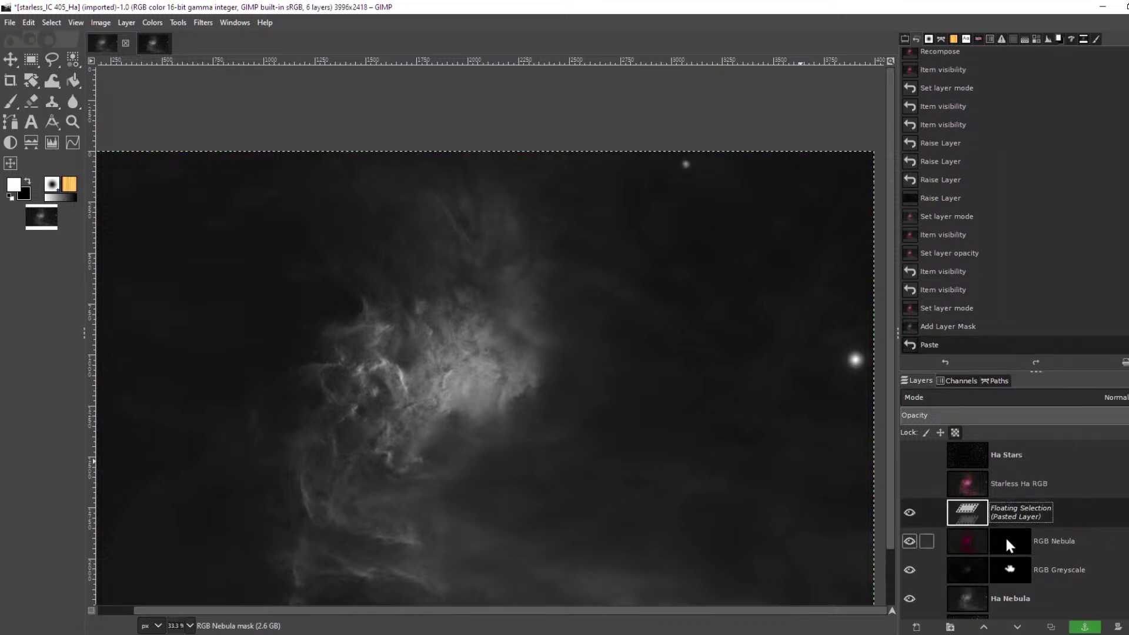
pyautogui.click(1007, 537)
pyautogui.click(1016, 538)
pyautogui.rightClick(976, 514)
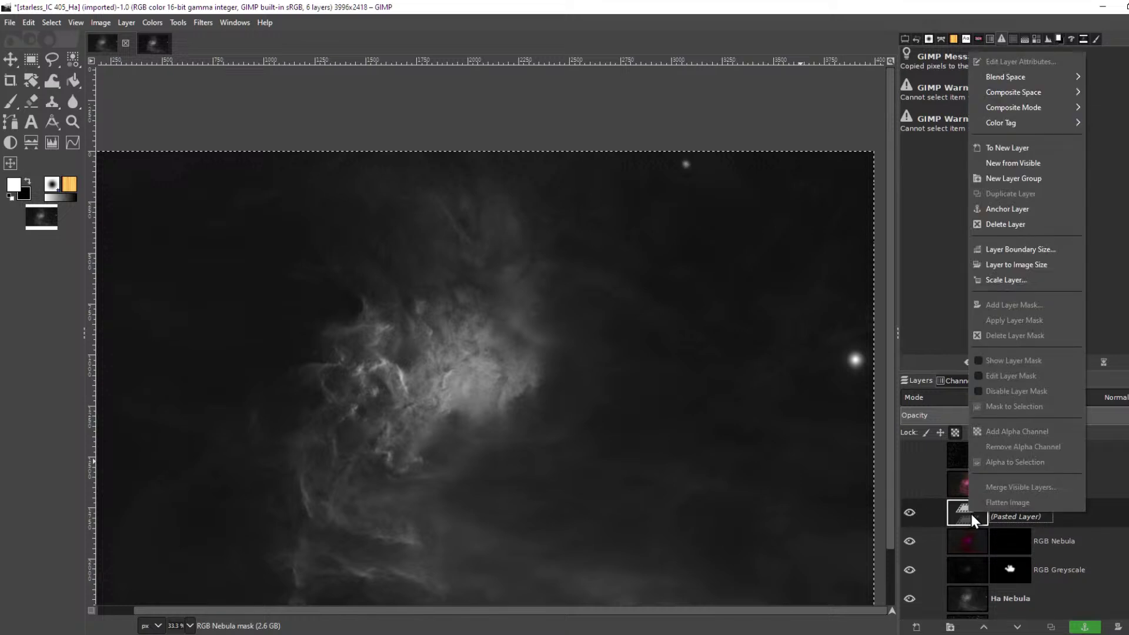
pyautogui.click(1014, 213)
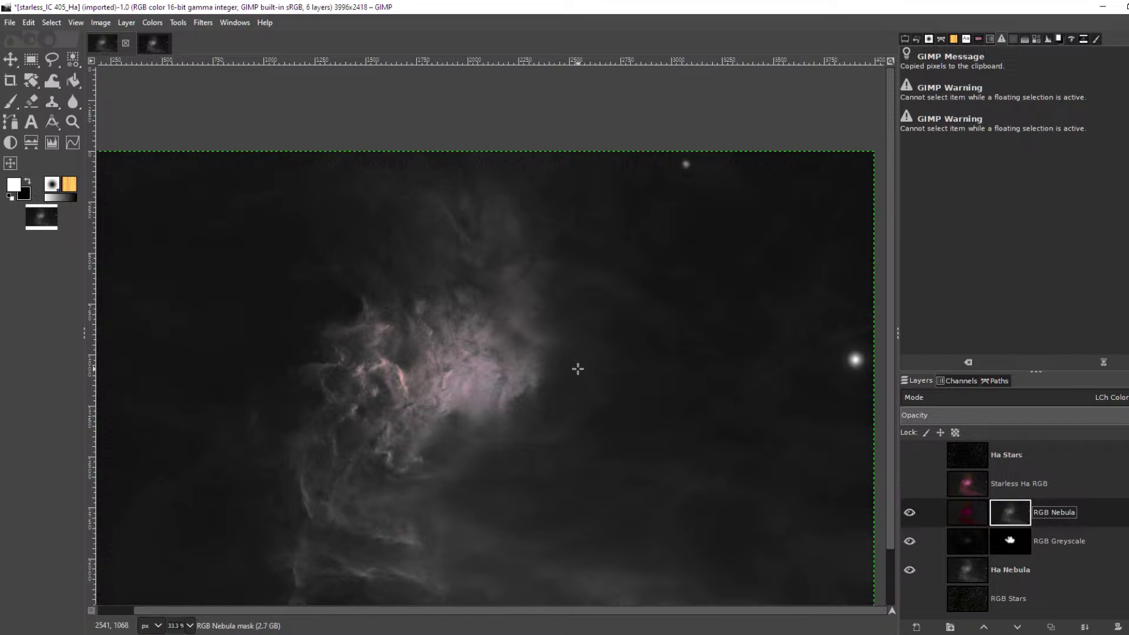
# Start a Levels adjustment on the RGB Nebula mask and lower its white input level to 29.66
pyautogui.scroll(3, 462, 370)
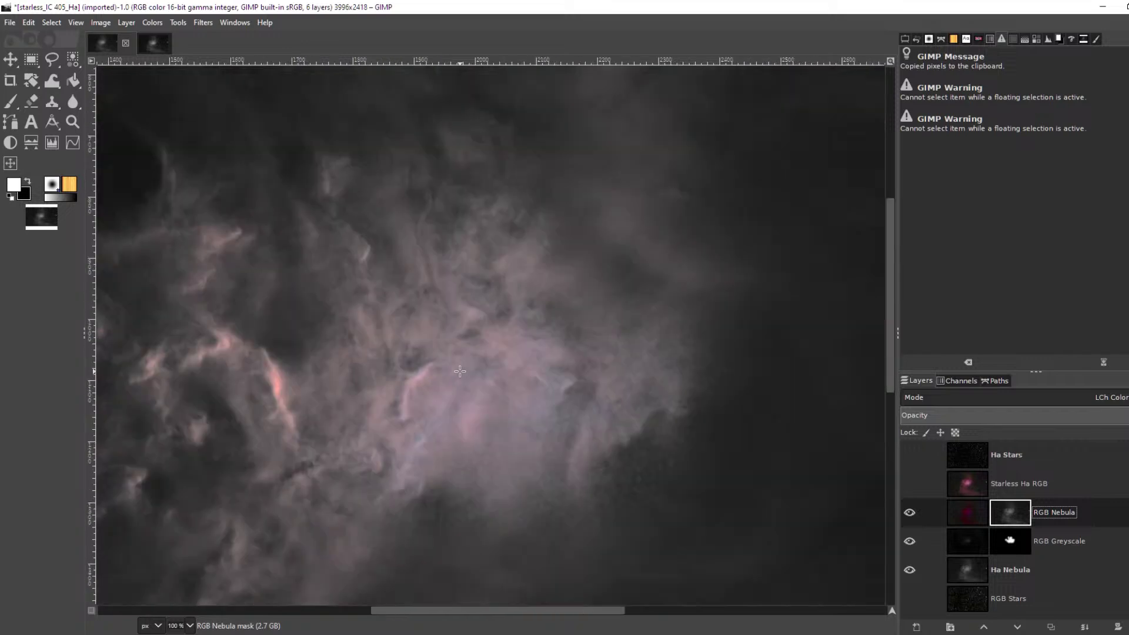
pyautogui.scroll(-2, 460, 371)
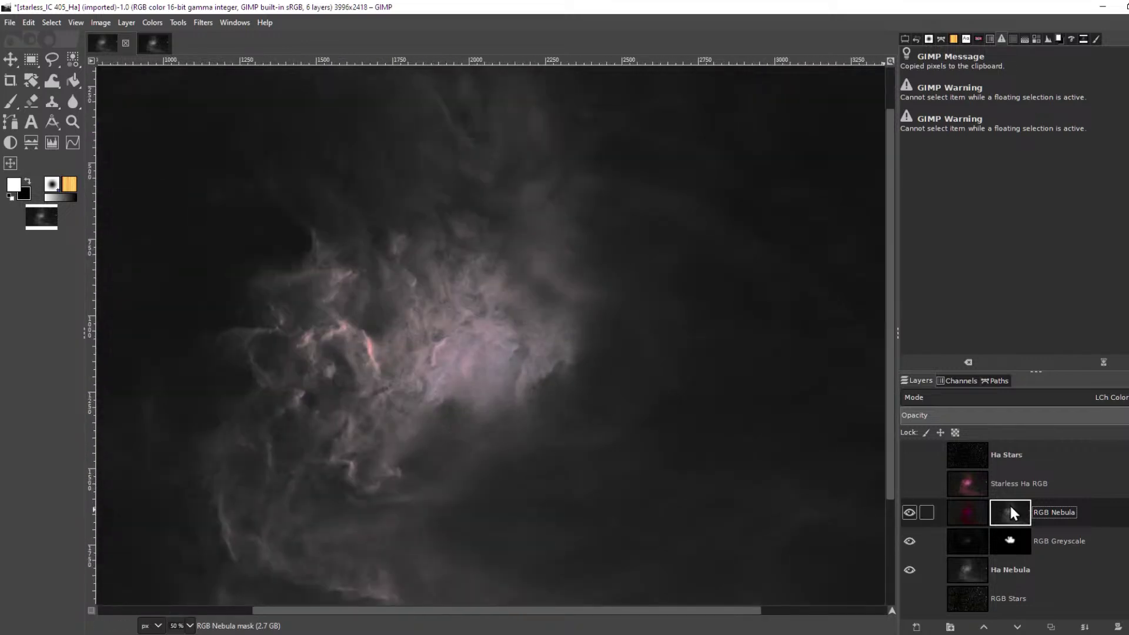
pyautogui.click(153, 23)
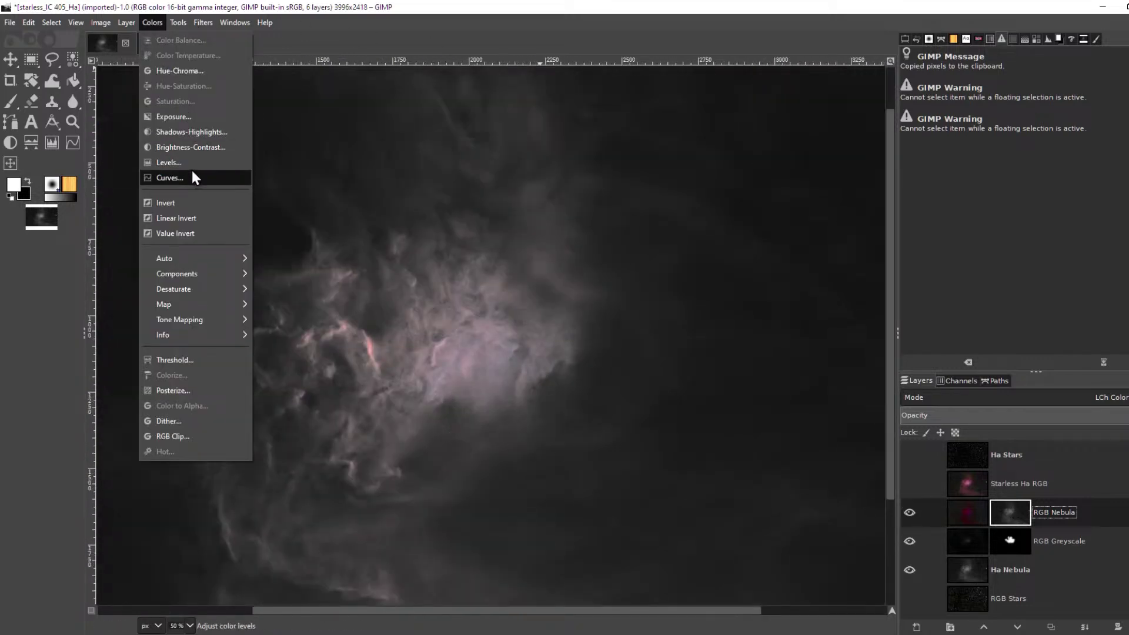
pyautogui.click(191, 162)
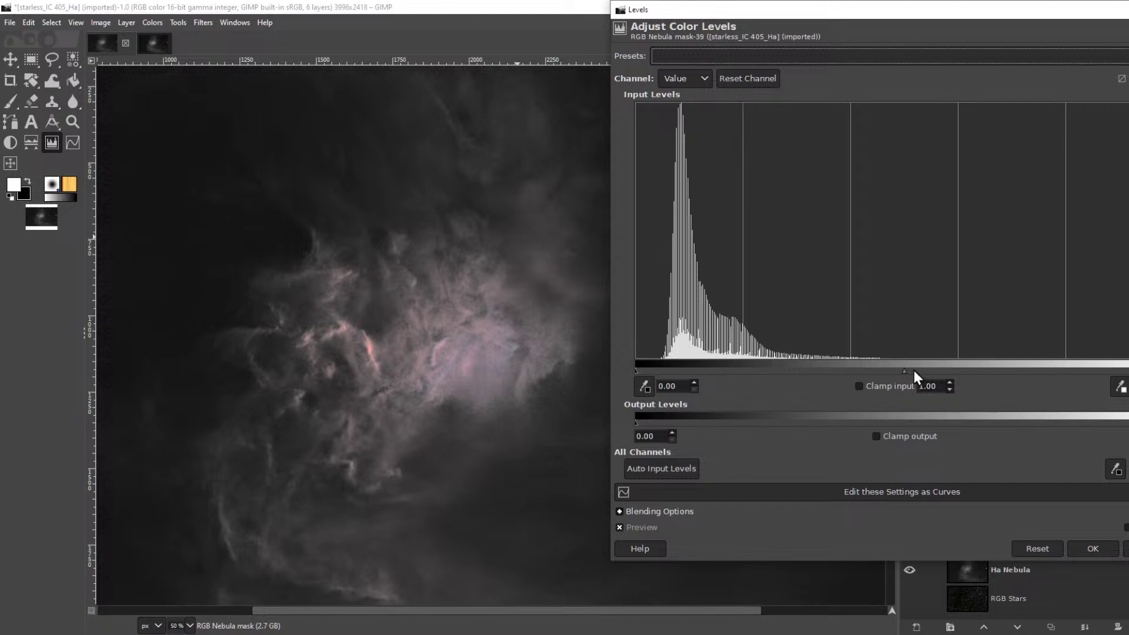
pyautogui.moveTo(973, 15); pyautogui.dragTo(918, 26)
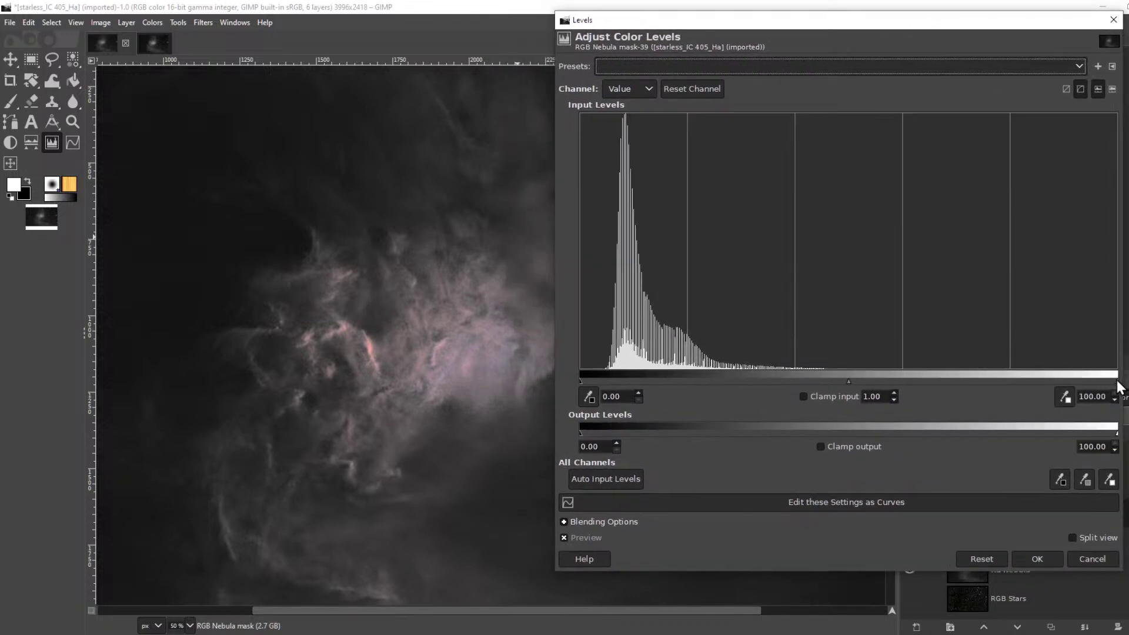
pyautogui.moveTo(1119, 386); pyautogui.dragTo(740, 386)
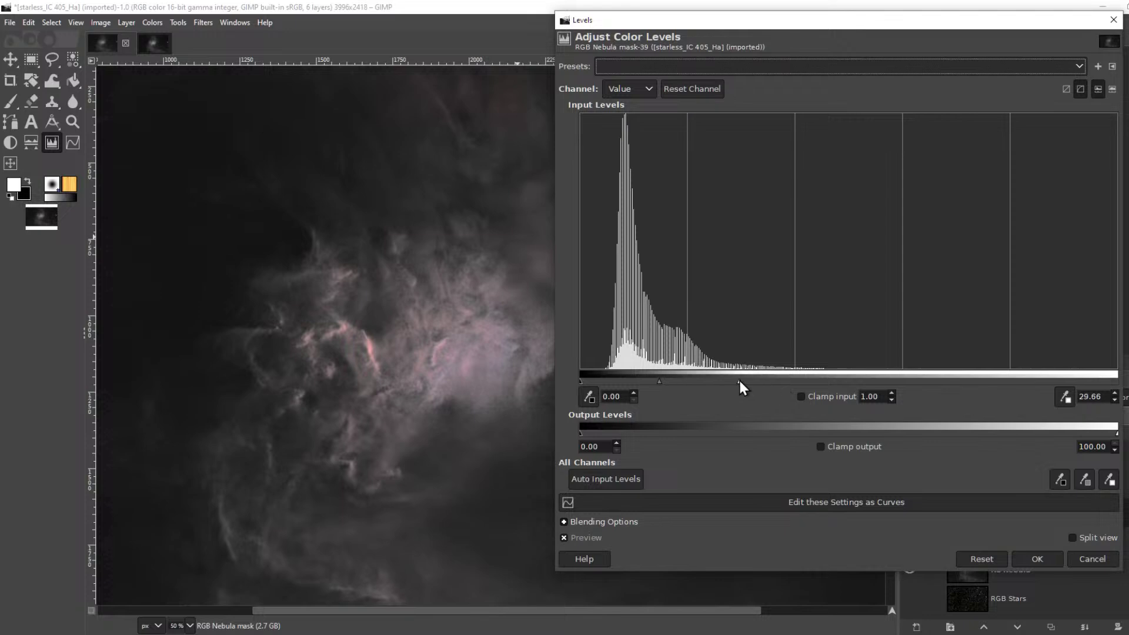
pyautogui.moveTo(789, 26); pyautogui.dragTo(1124, 119)
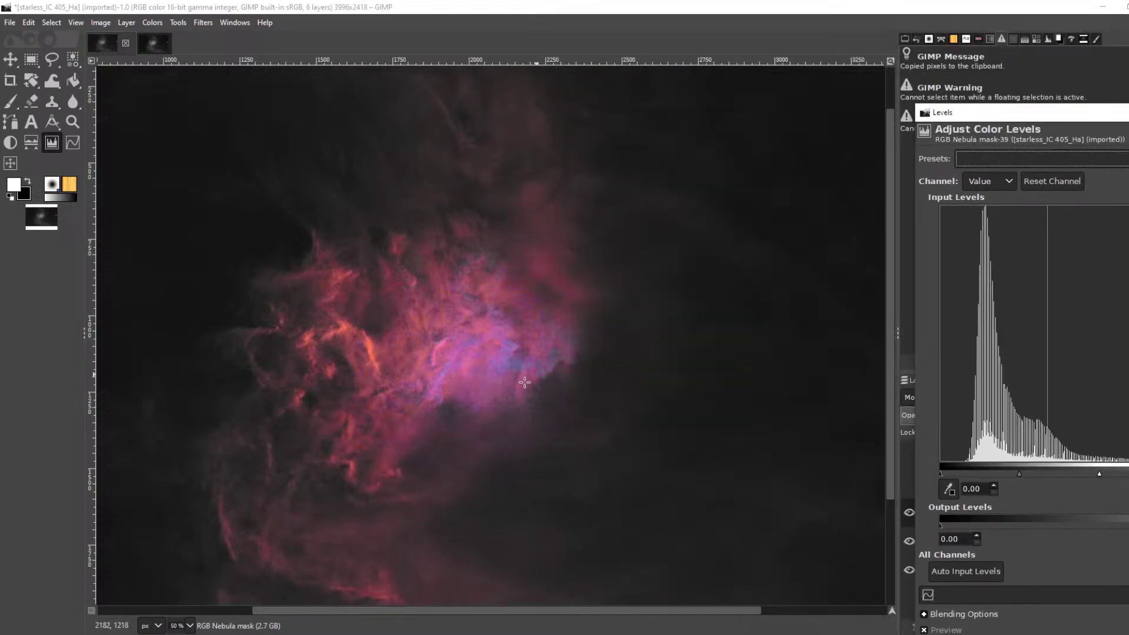
# Raise the midtone gamma of the RGB Nebula mask to 2.71 in the Levels adjustment
pyautogui.scroll(-3, 526, 383)
pyautogui.scroll(3, 665, 395)
pyautogui.scroll(1, 489, 343)
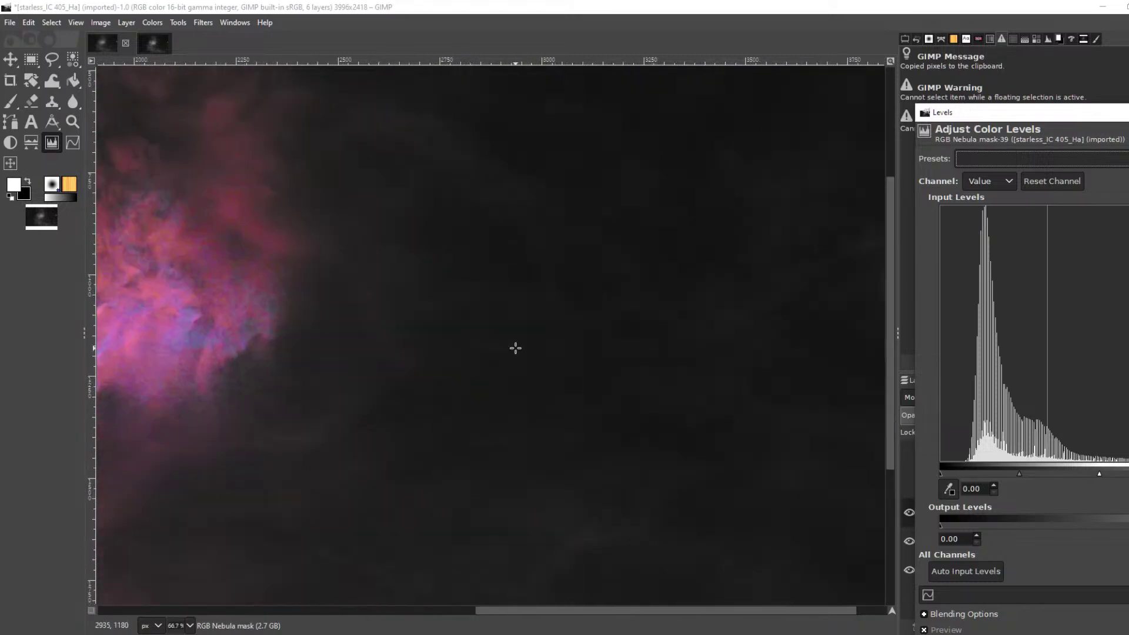
pyautogui.moveTo(1039, 123); pyautogui.dragTo(783, 92)
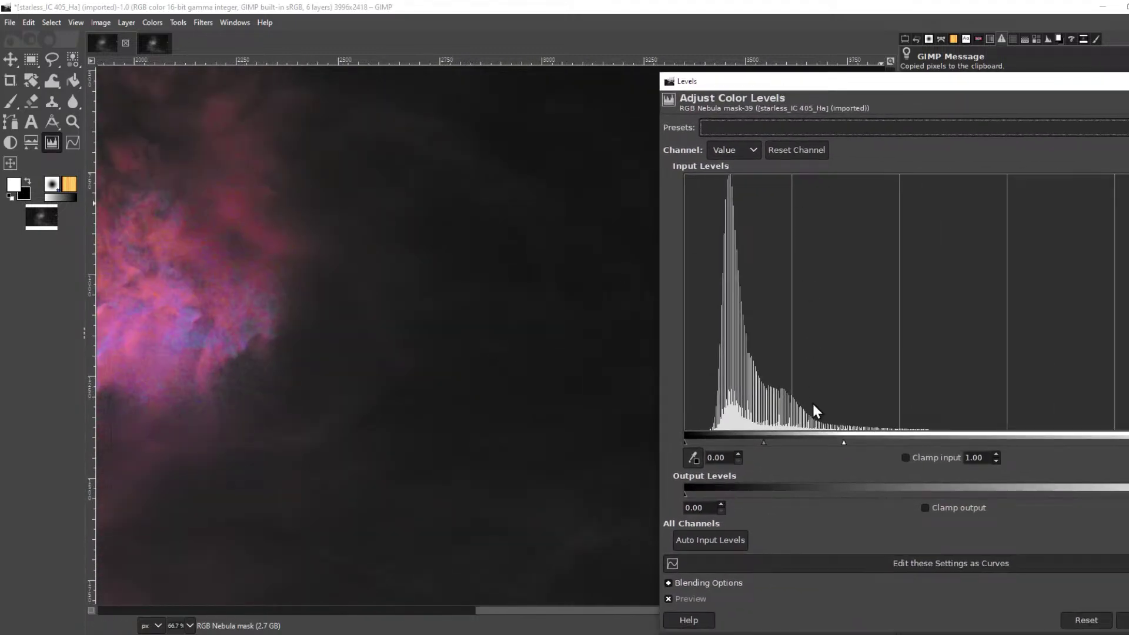
pyautogui.moveTo(762, 442); pyautogui.dragTo(729, 439)
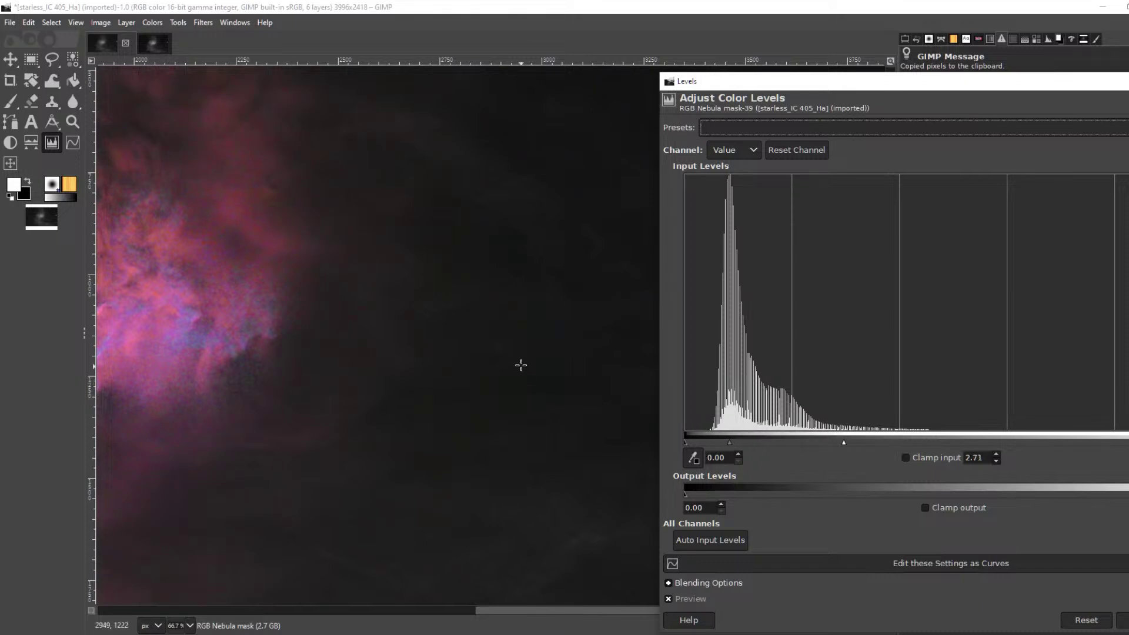
# Examine how the brightened mask affects color in the nebula and the dark background, both up close and across the whole frame
pyautogui.scroll(-3, 521, 366)
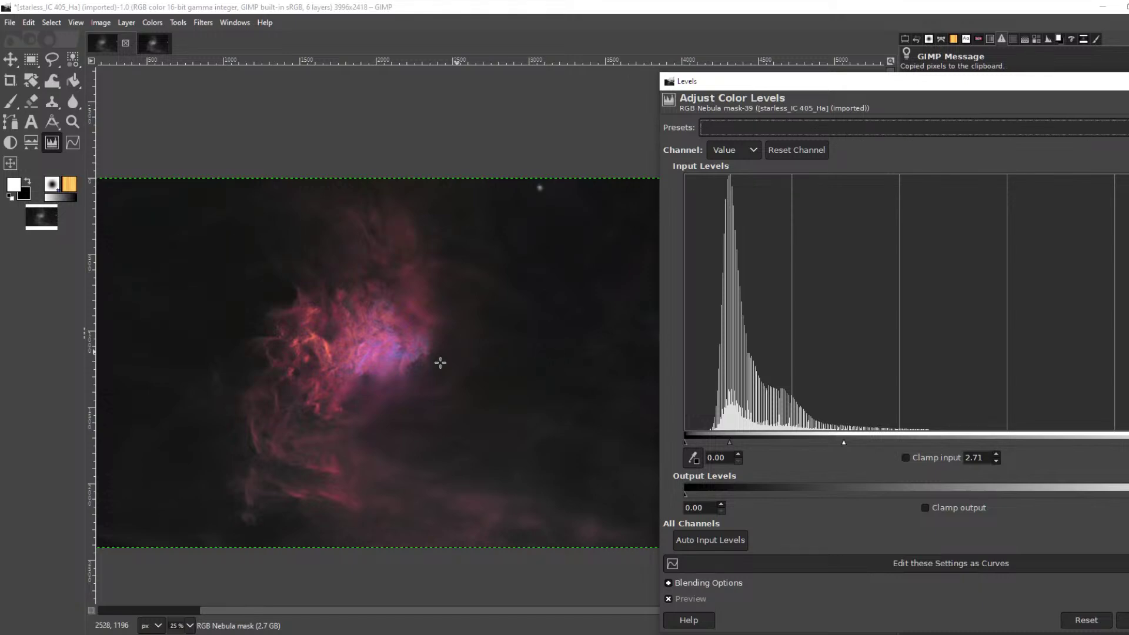
pyautogui.scroll(2, 347, 367)
pyautogui.scroll(-2, 363, 367)
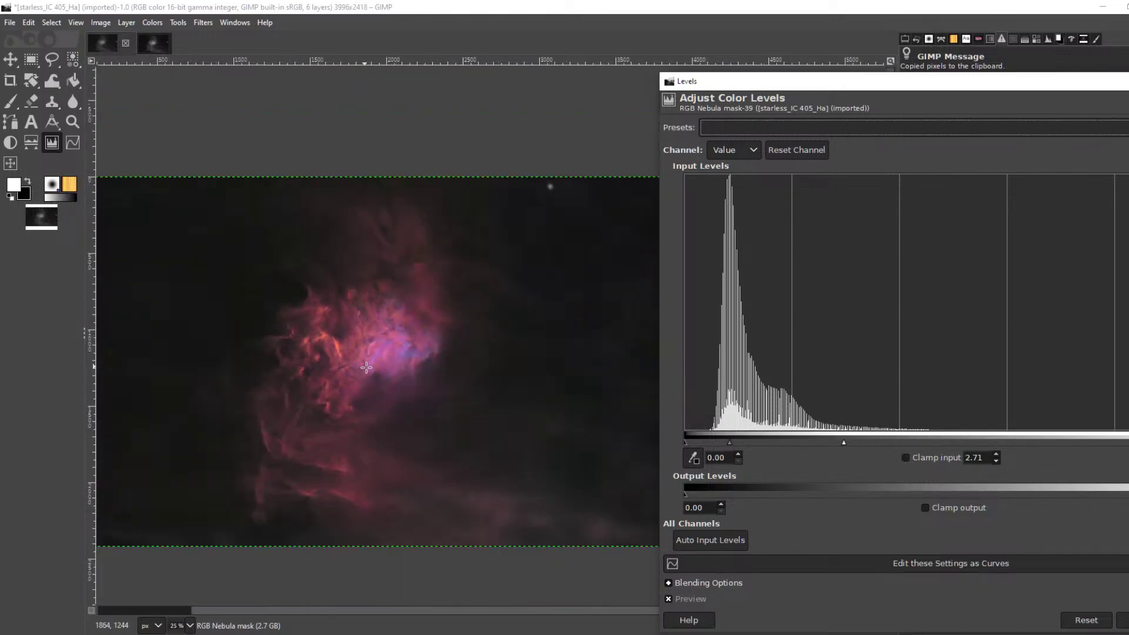
pyautogui.scroll(2, 499, 395)
pyautogui.scroll(-1, 500, 395)
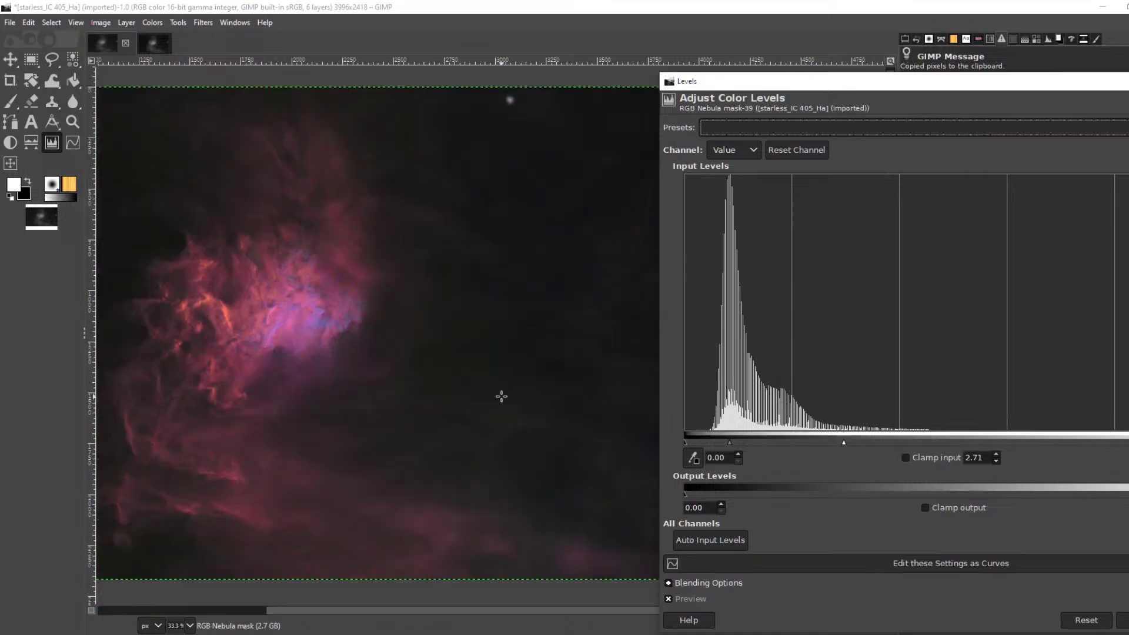
pyautogui.scroll(2, 500, 395)
pyautogui.scroll(-4, 574, 341)
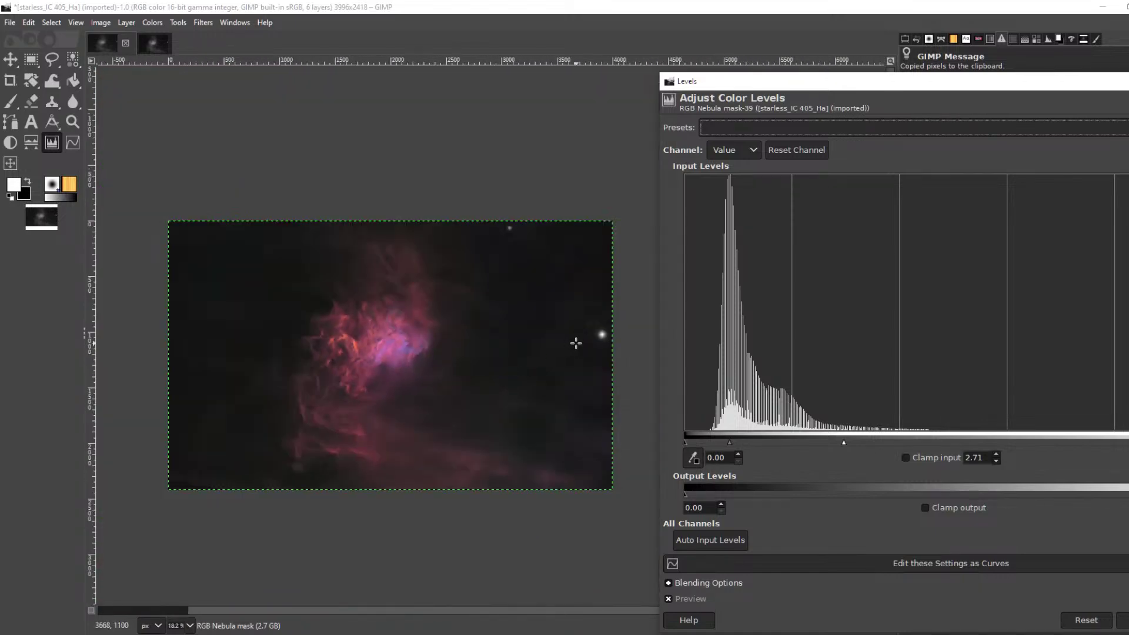
pyautogui.scroll(3, 567, 335)
pyautogui.scroll(-2, 567, 335)
pyautogui.scroll(2, 556, 329)
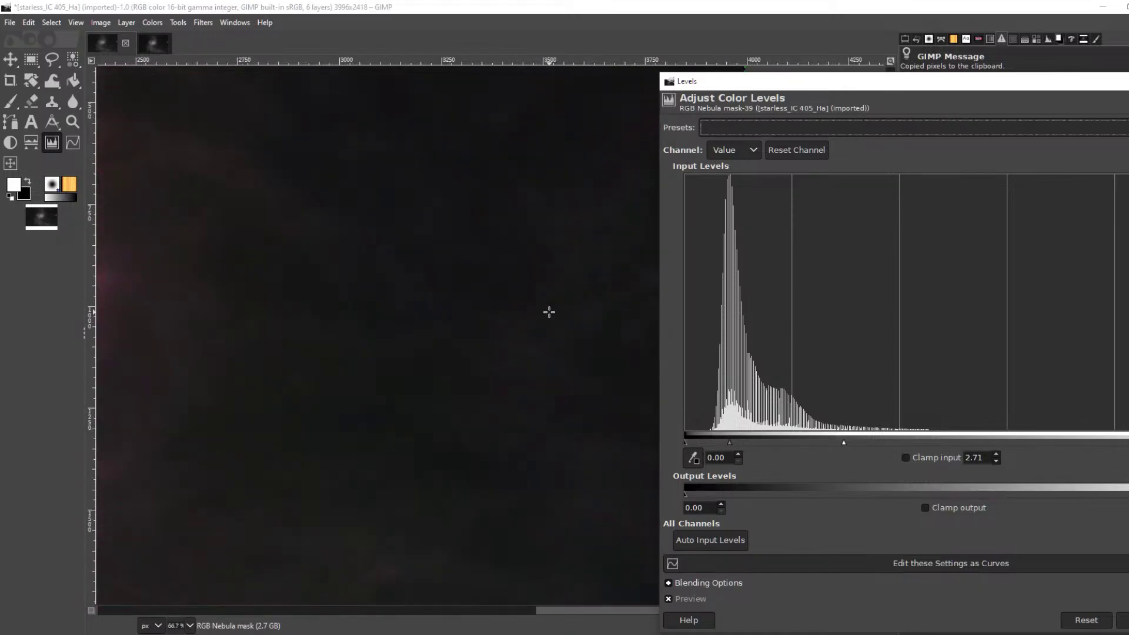
pyautogui.scroll(-2, 541, 324)
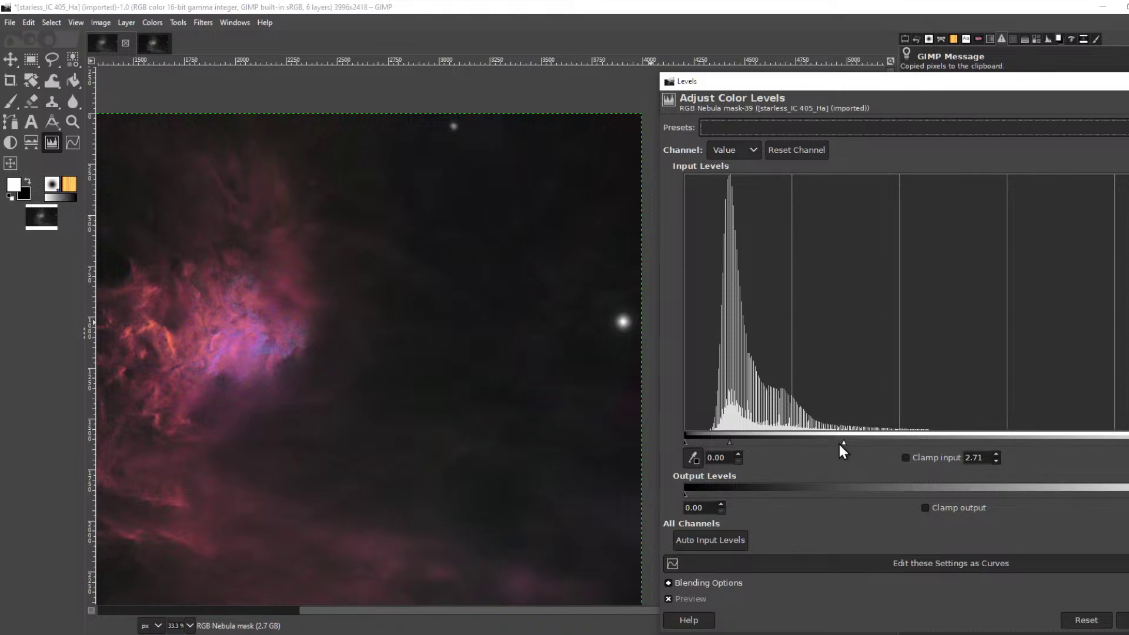
# Reduce the mask's midtone gamma to 1.68 to hold back color in the dark background
pyautogui.moveTo(730, 446); pyautogui.dragTo(746, 446)
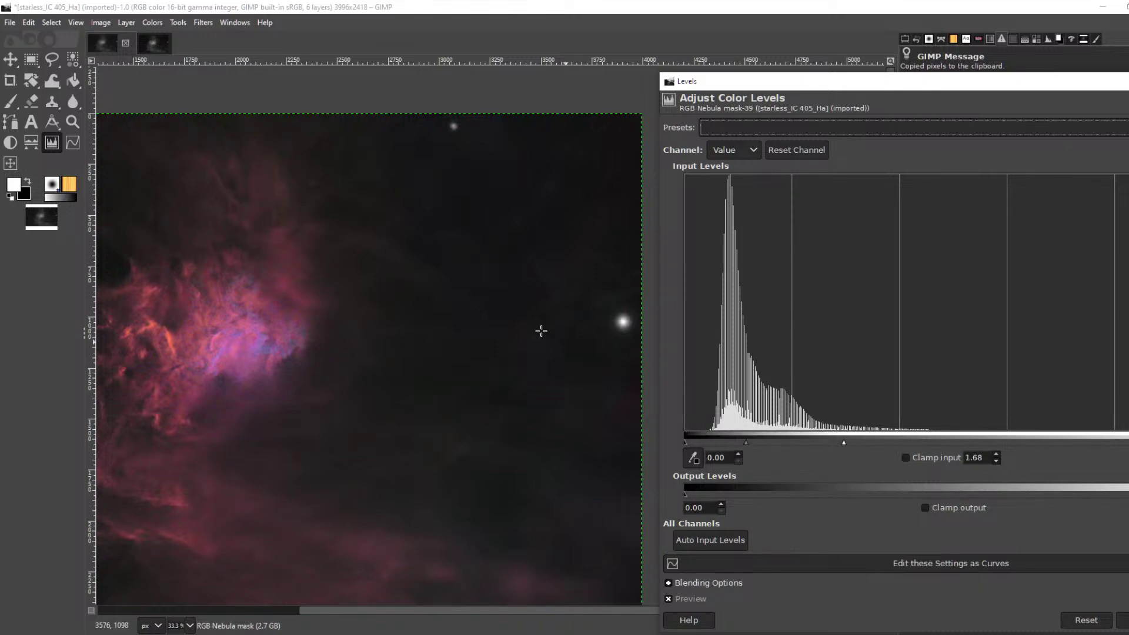
pyautogui.scroll(4, 546, 266)
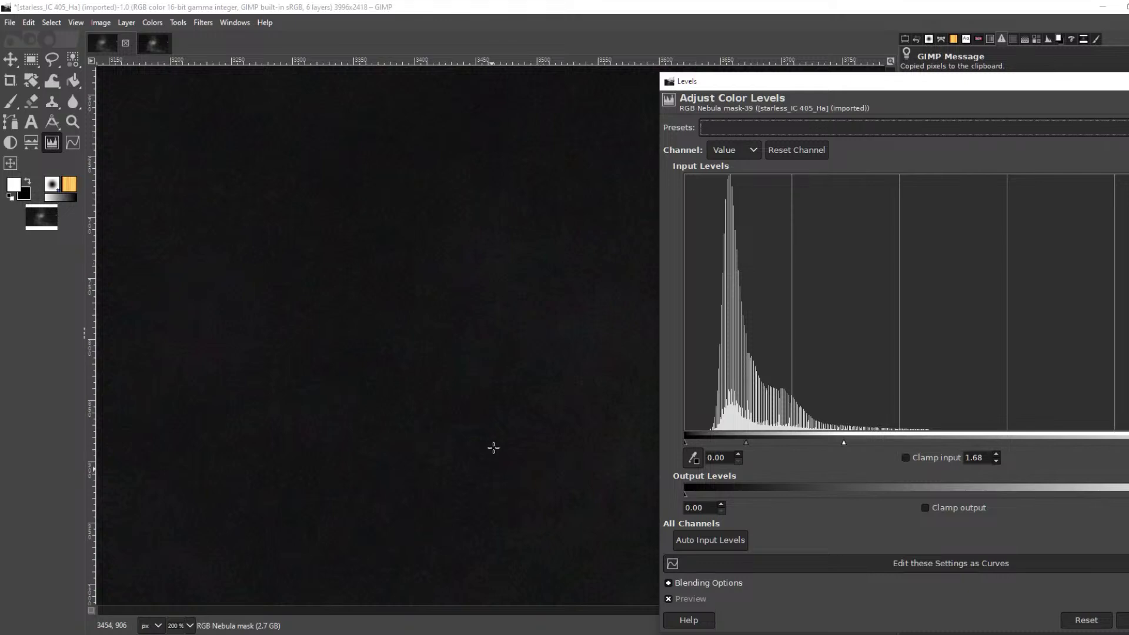
pyautogui.moveTo(493, 448); pyautogui.dragTo(329, 456)
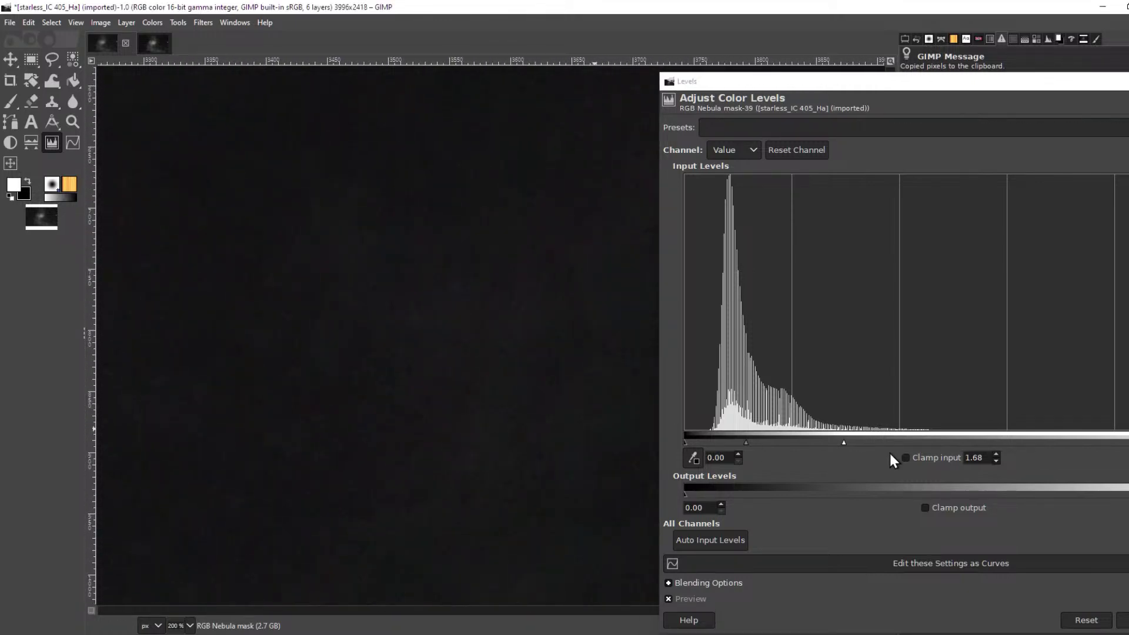
# Raise the mask's white input level slightly, check the nebula and background, and apply the Levels adjustment
pyautogui.moveTo(845, 445); pyautogui.dragTo(877, 447)
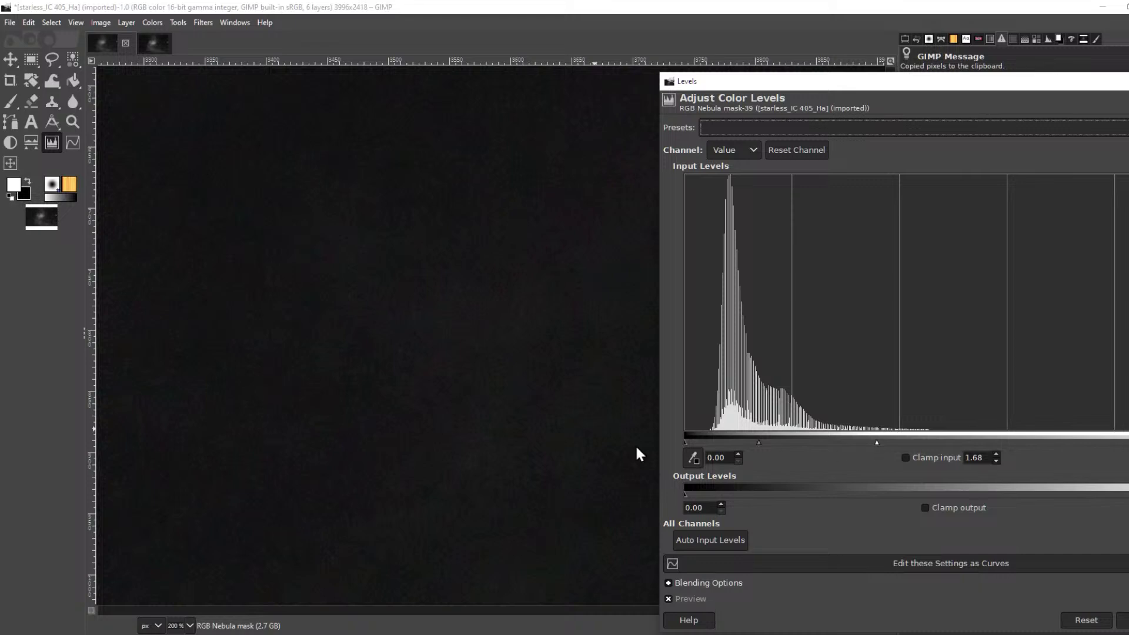
pyautogui.moveTo(318, 411); pyautogui.dragTo(824, 365)
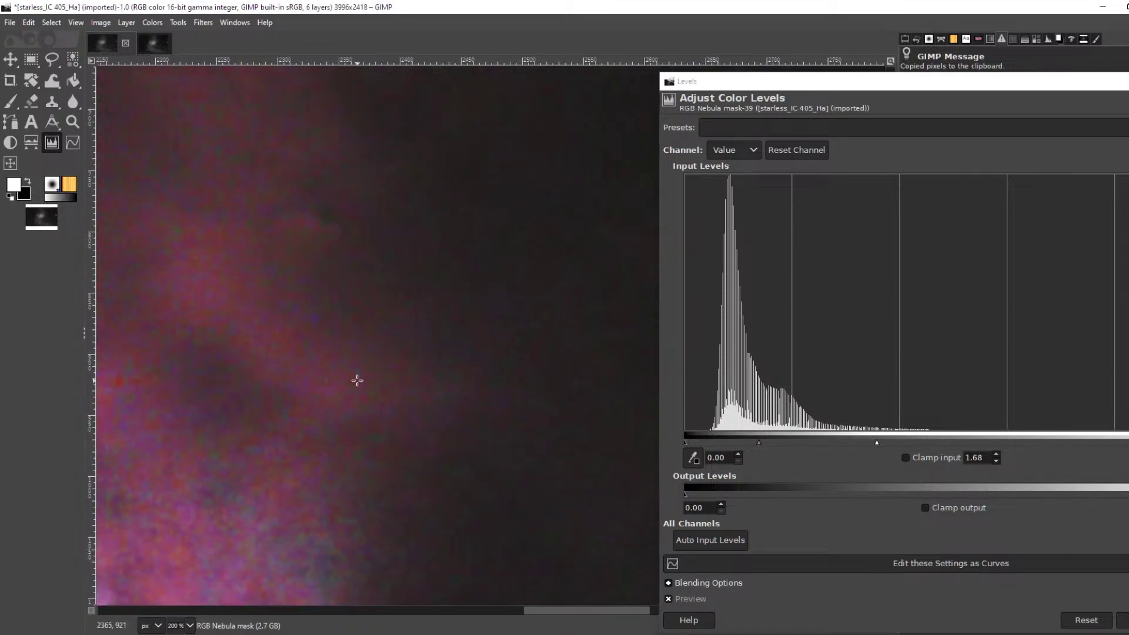
pyautogui.press('1')
pyautogui.moveTo(285, 474); pyautogui.dragTo(476, 262)
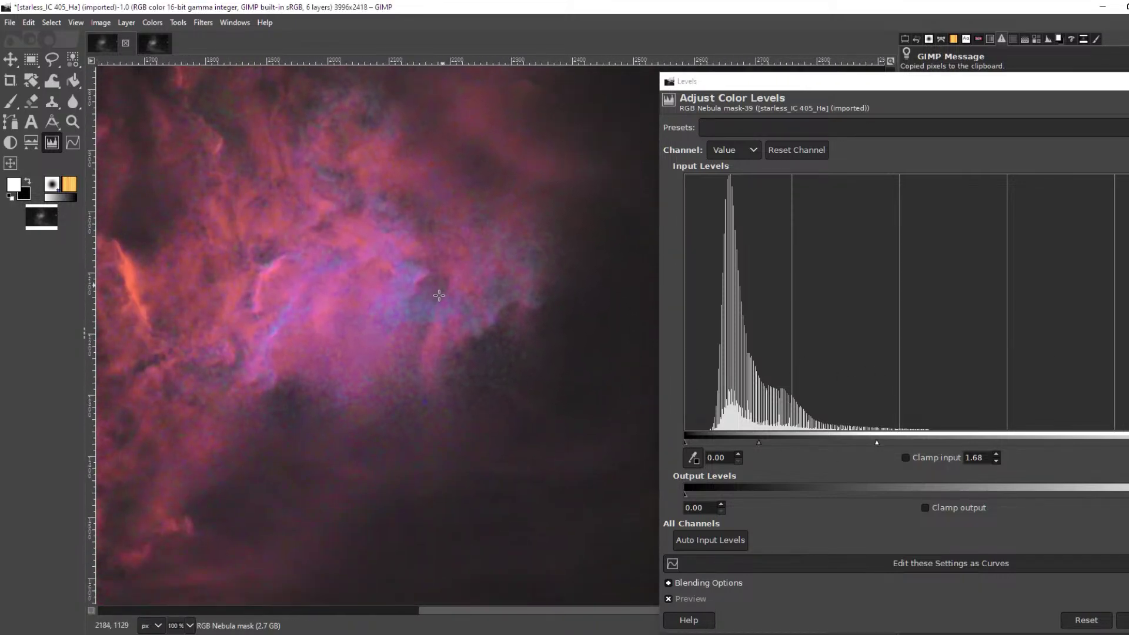
pyautogui.scroll(-4, 439, 295)
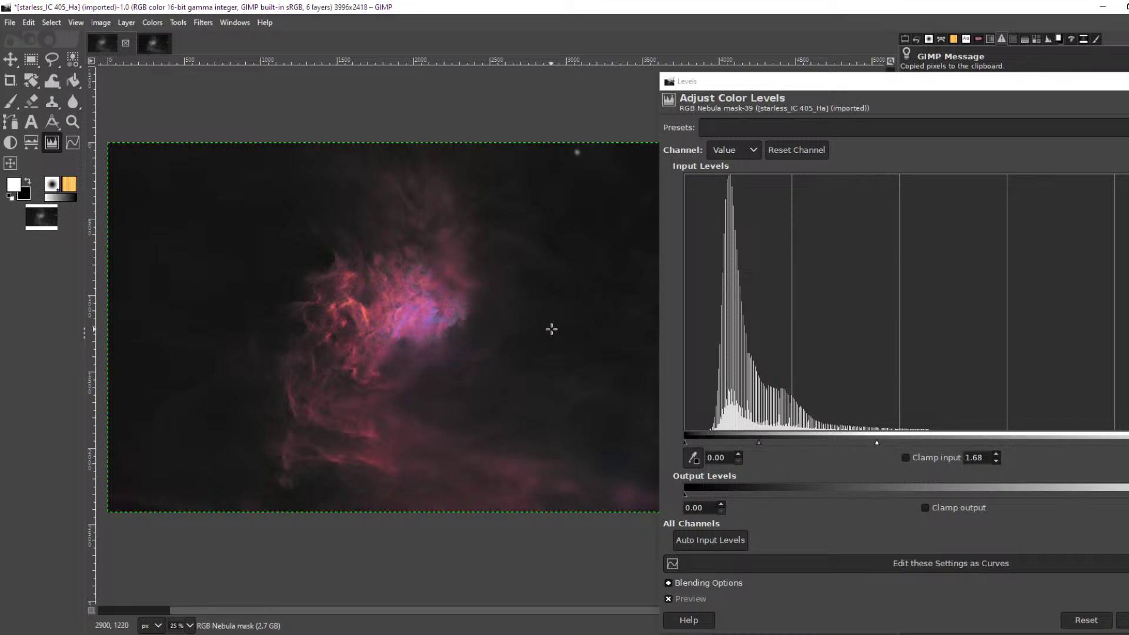
pyautogui.scroll(1, 592, 313)
pyautogui.moveTo(593, 313); pyautogui.dragTo(398, 352)
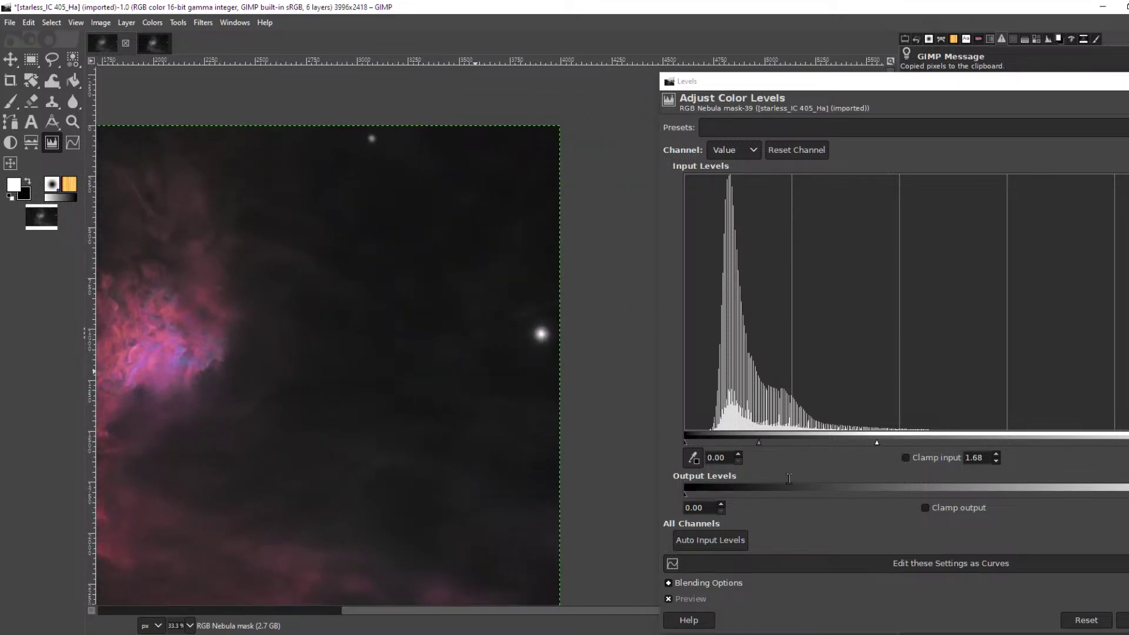
pyautogui.click(1126, 621)
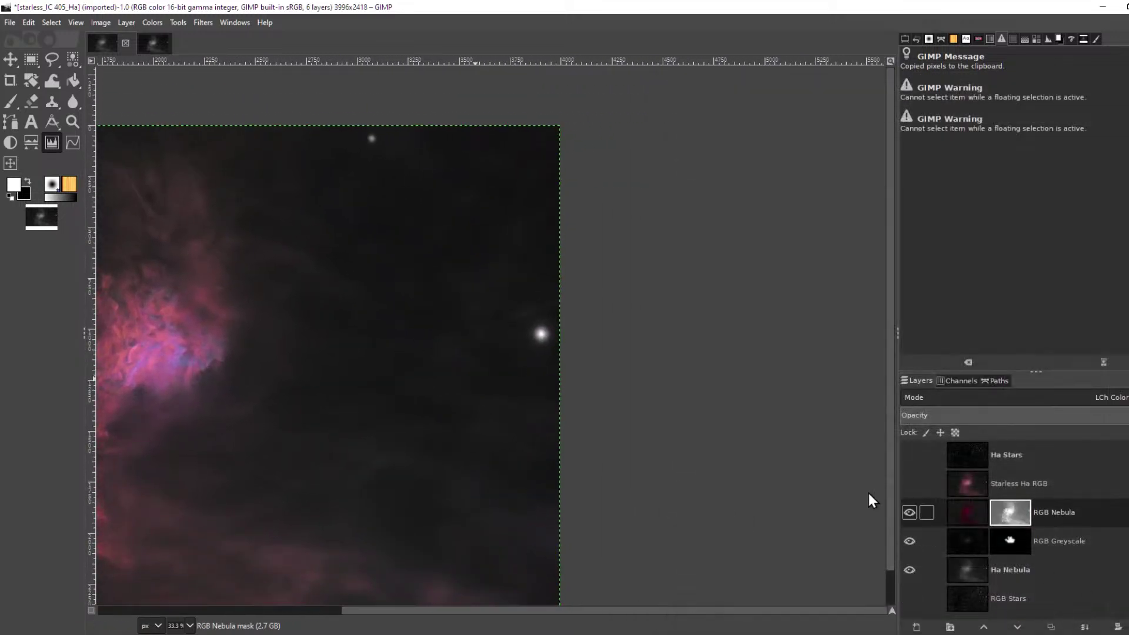
# Raise the RGB Nebula mask's black input level to 24.32 in Levels, check the background and nebula core, and apply the adjustment
pyautogui.click(151, 23)
pyautogui.click(177, 162)
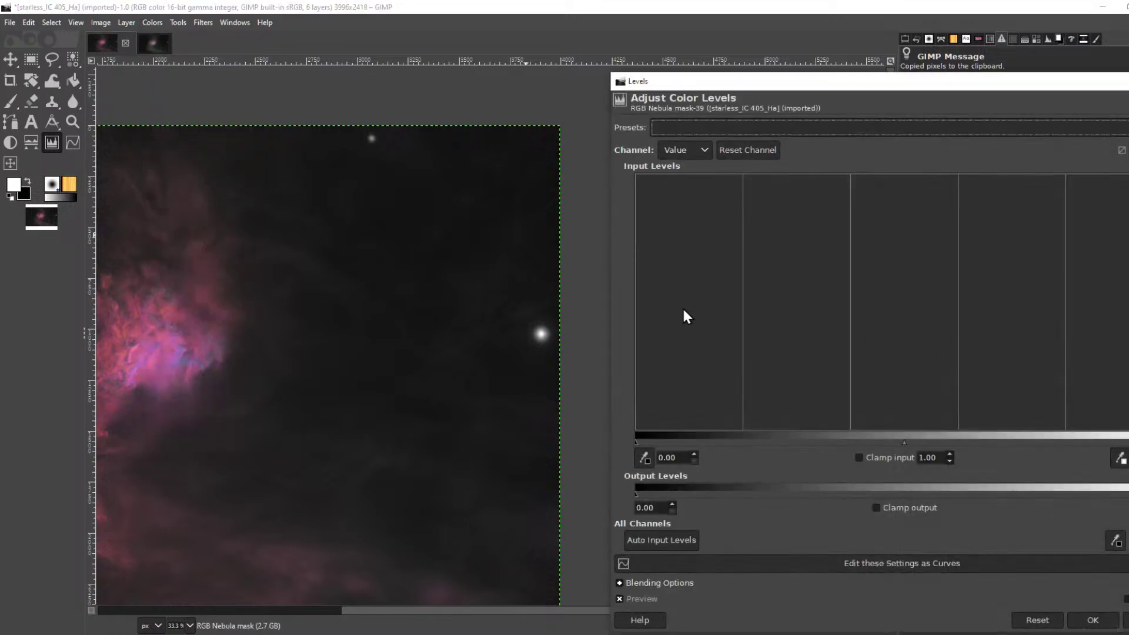
pyautogui.moveTo(640, 445); pyautogui.dragTo(766, 450)
pyautogui.moveTo(303, 438); pyautogui.dragTo(305, 372)
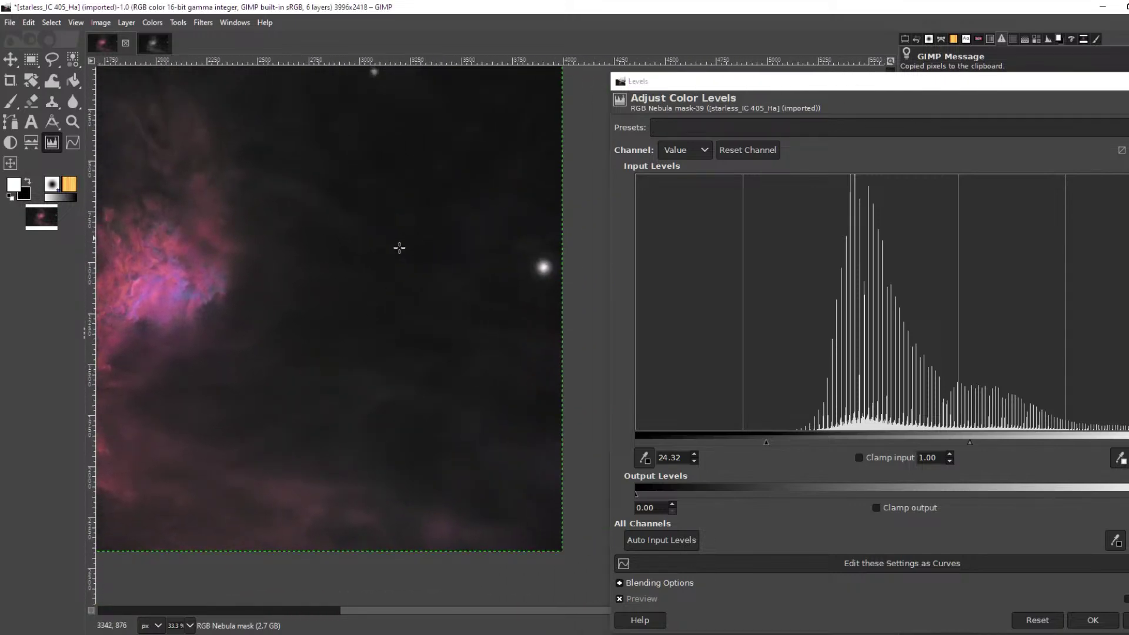
pyautogui.scroll(-3, 270, 257)
pyautogui.scroll(5, 381, 230)
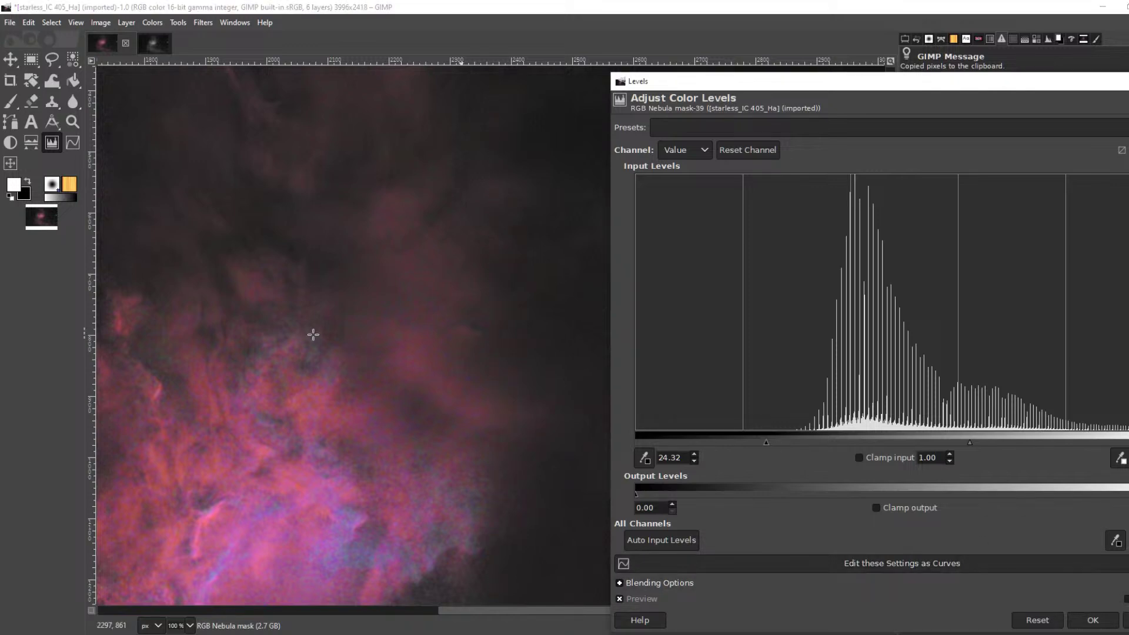
pyautogui.moveTo(313, 335); pyautogui.dragTo(429, 265)
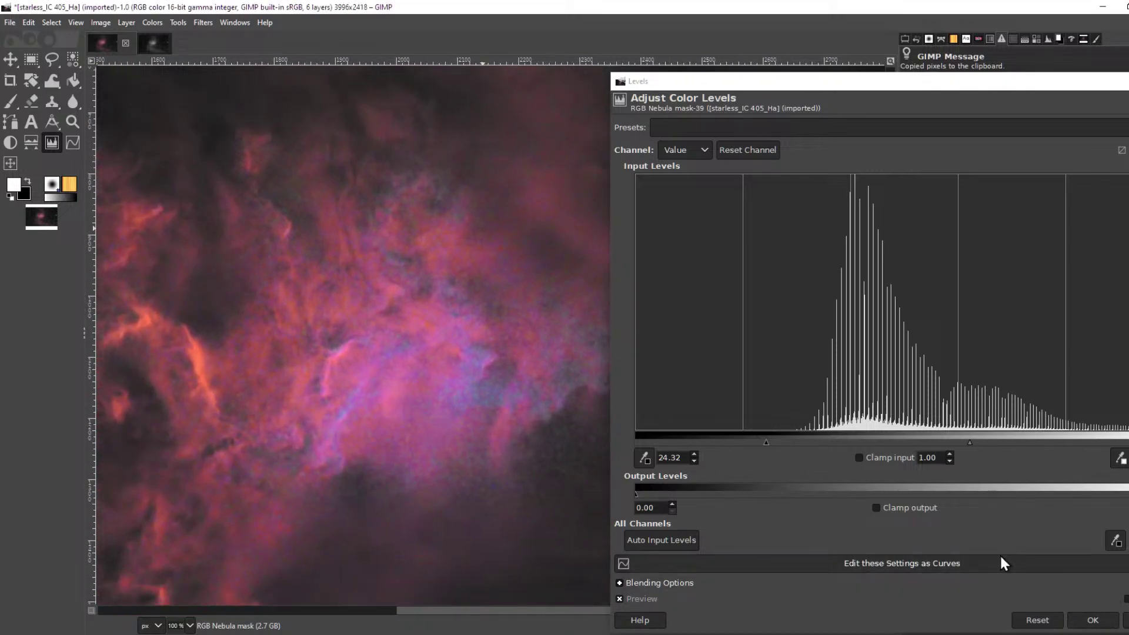
pyautogui.click(1092, 620)
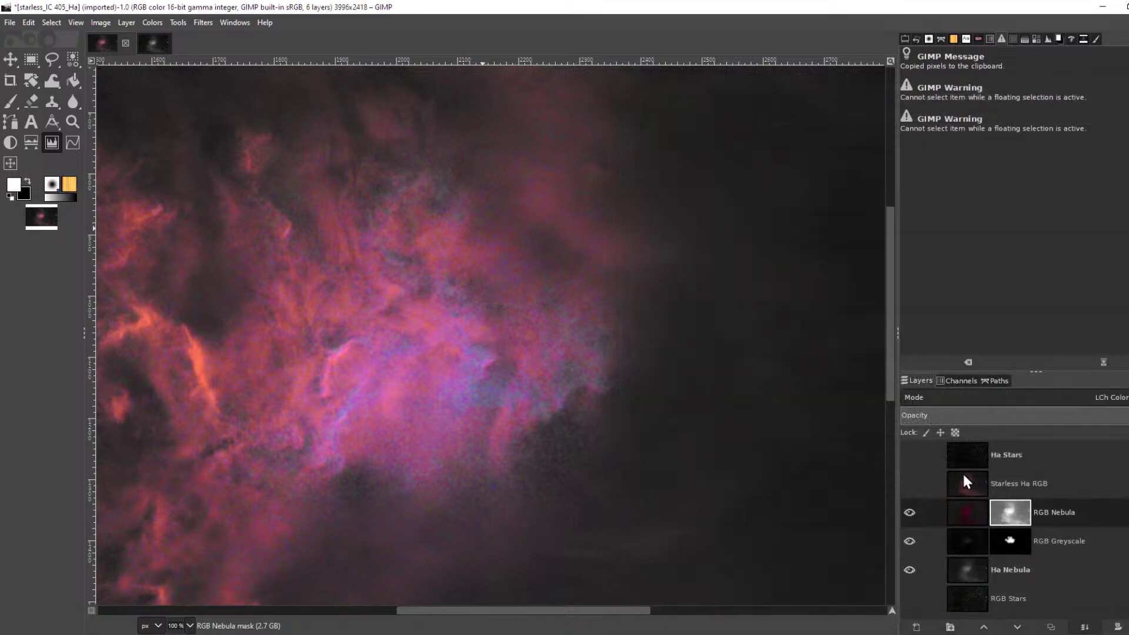
# Review the masked color across the whole frame and make the RGB Nebula layer active instead of its mask
pyautogui.keyDown('ctrl'); pyautogui.scroll(-4, 532, 266); pyautogui.keyUp('ctrl')
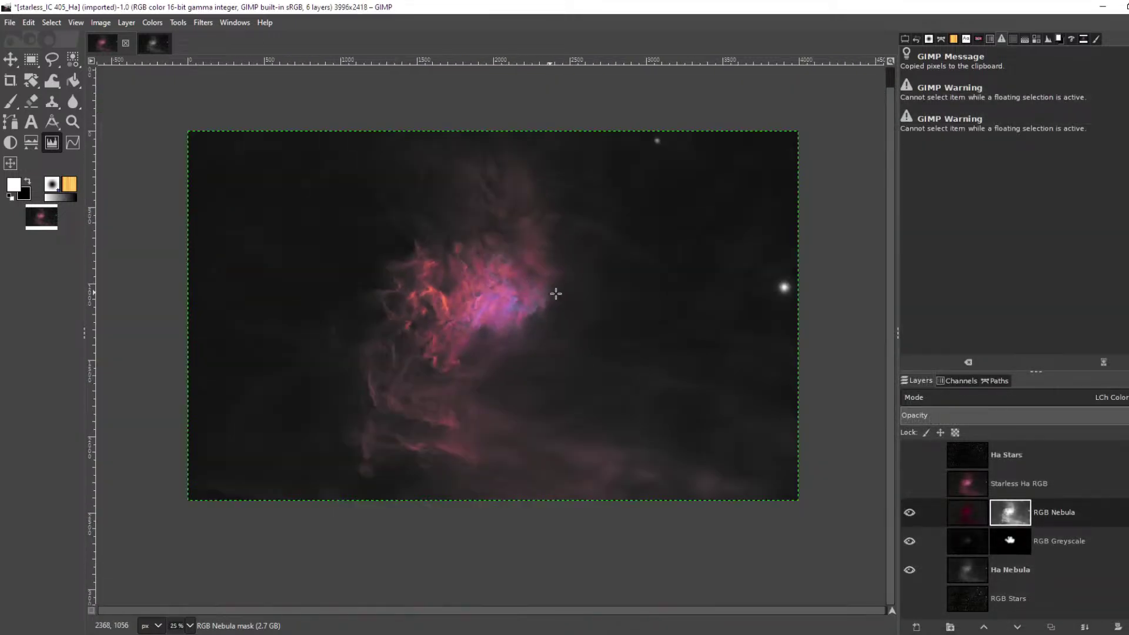
pyautogui.keyDown('ctrl'); pyautogui.scroll(2, 554, 296); pyautogui.keyUp('ctrl')
pyautogui.keyDown('ctrl'); pyautogui.scroll(-1, 673, 321); pyautogui.keyUp('ctrl')
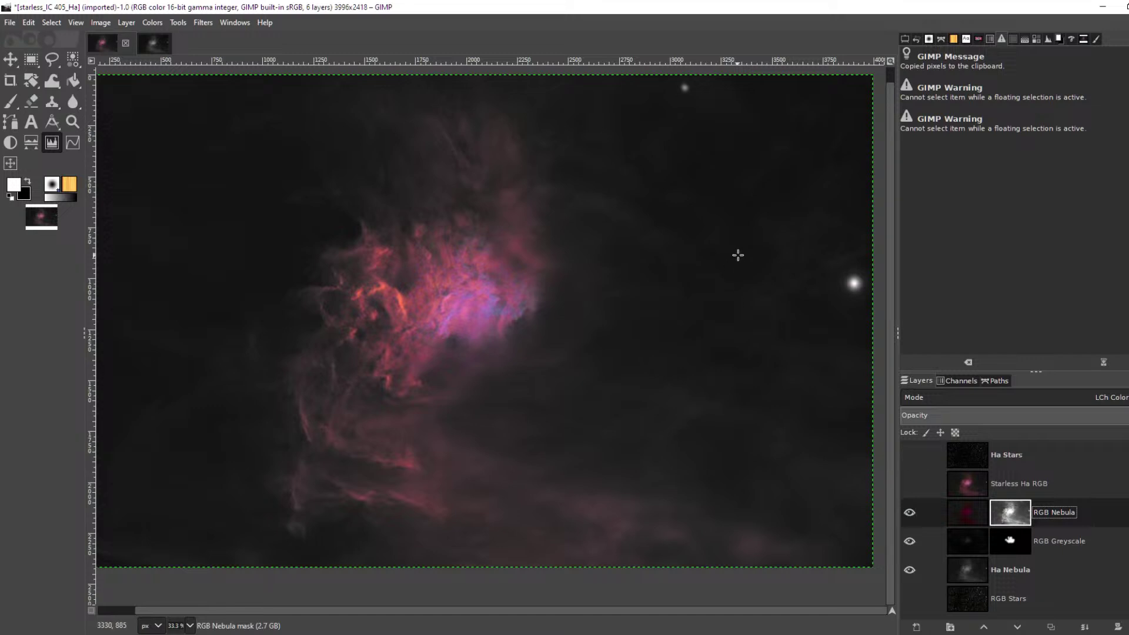
pyautogui.click(977, 518)
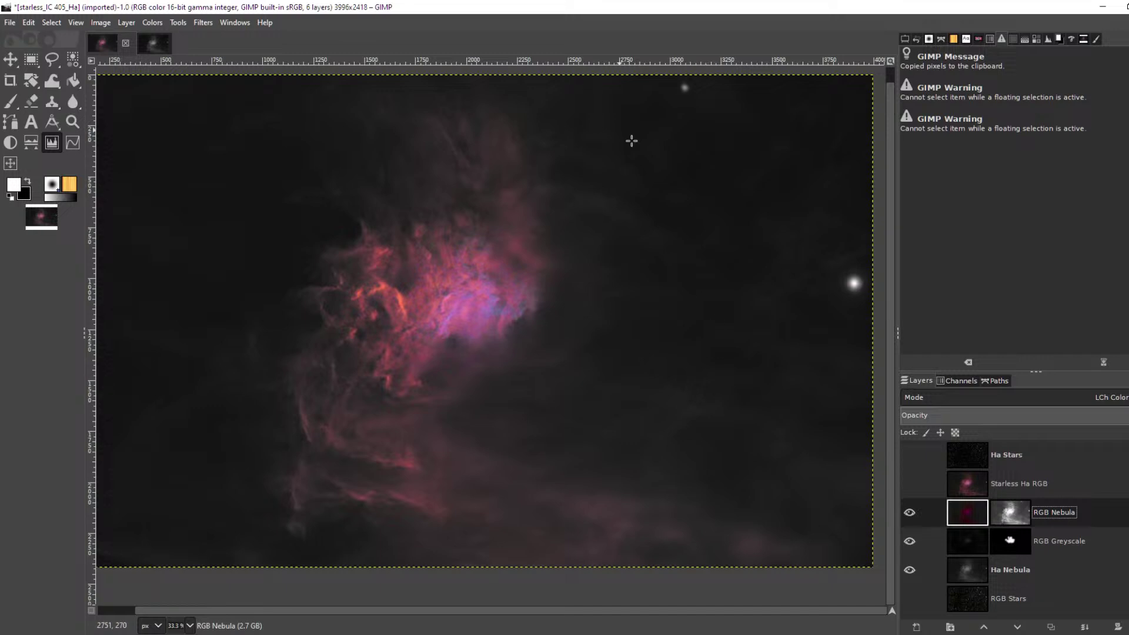
# Show the Starless Ha RGB layer, examine its dark background color up close and in full, and select that layer for comparison
pyautogui.scroll(-2, 570, 308)
pyautogui.scroll(8, 613, 293)
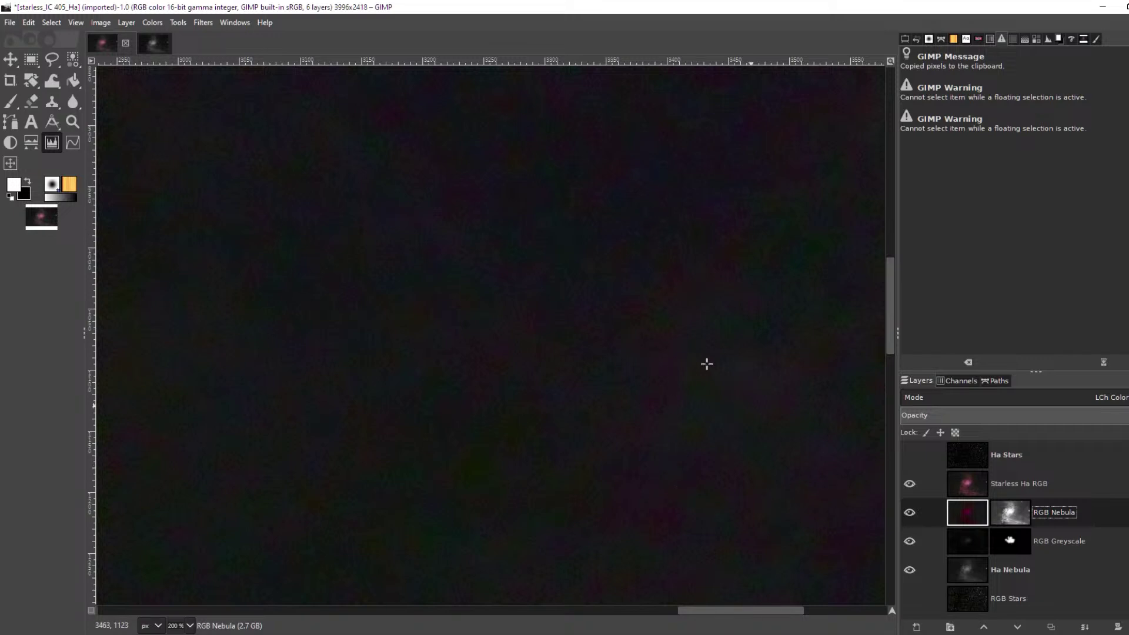
pyautogui.scroll(-3, 682, 346)
pyautogui.scroll(-2, 681, 346)
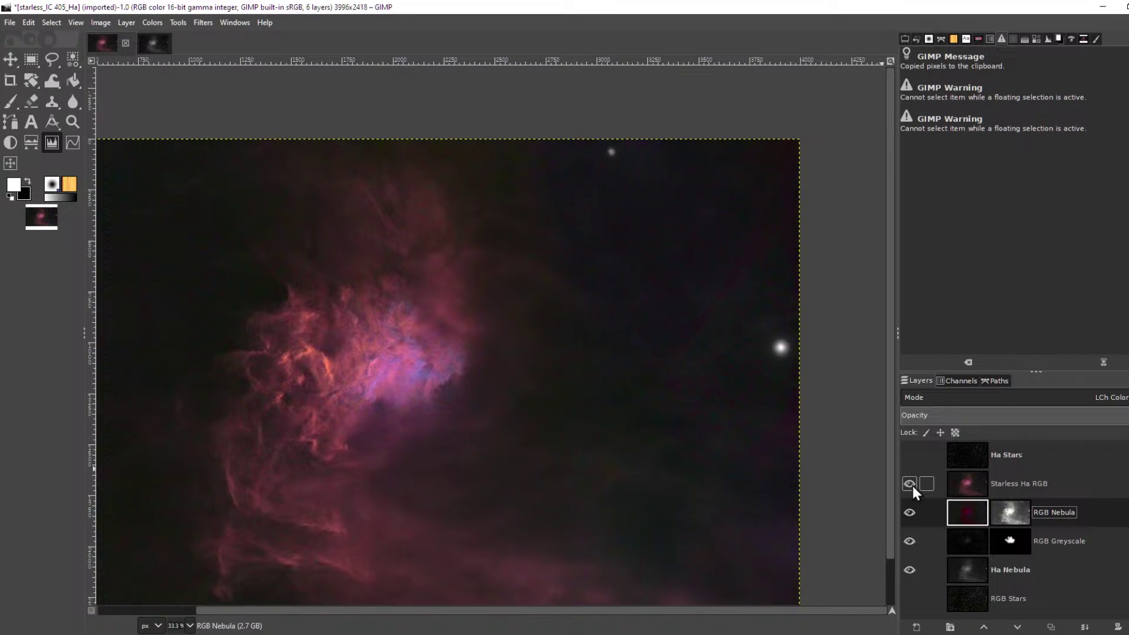
pyautogui.click(976, 485)
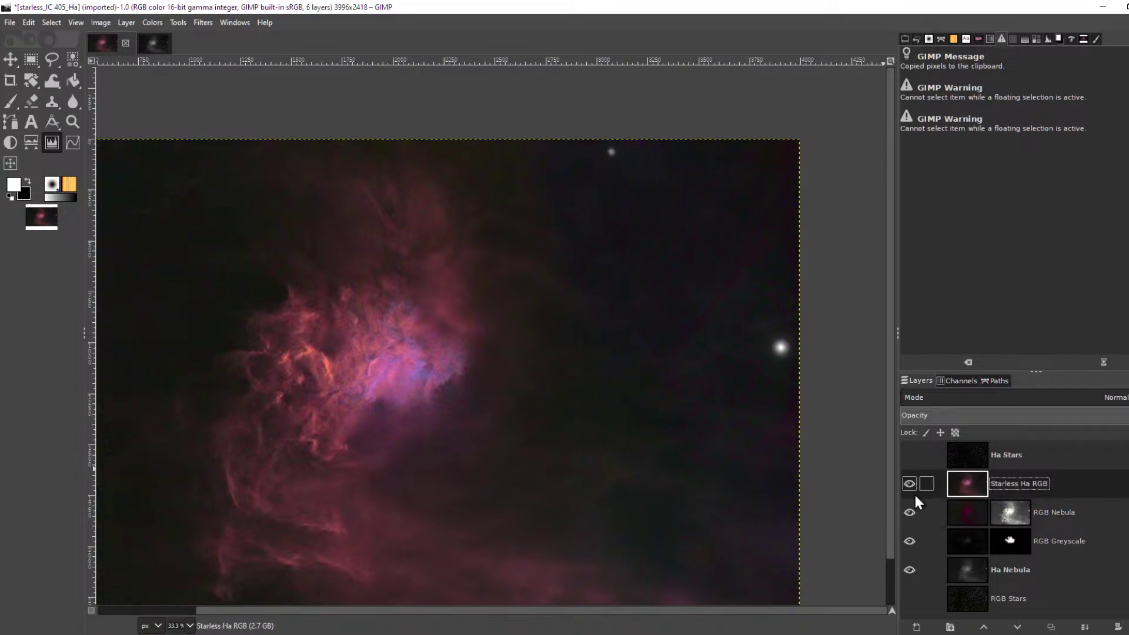
# Undo the addition of the Starless Ha RGB layer
pyautogui.hotkey('ctrl', 'z')
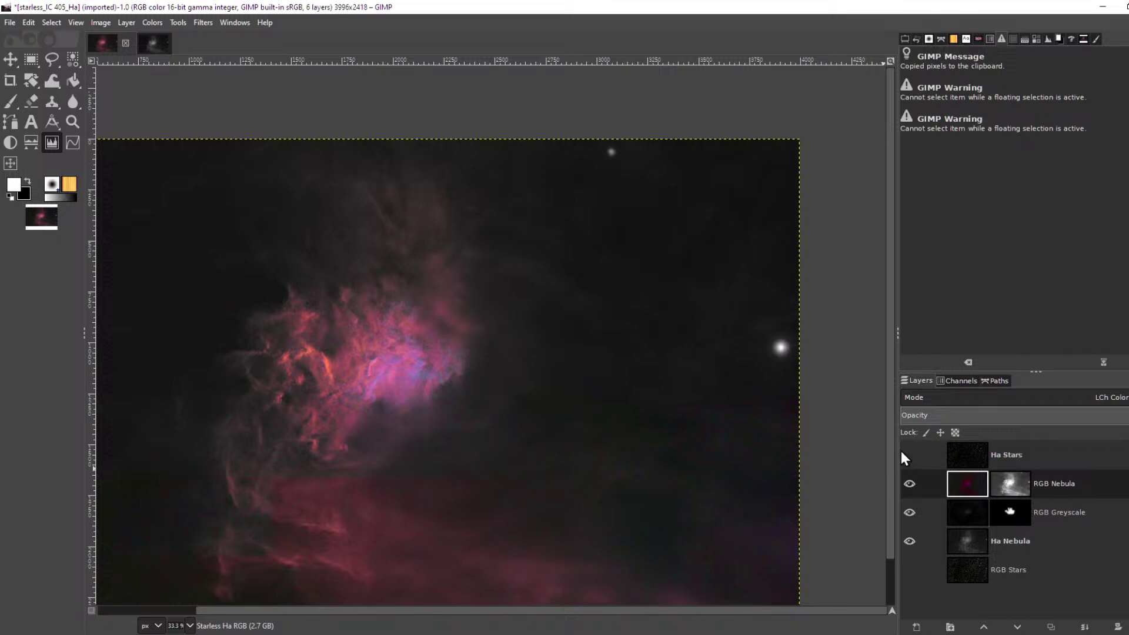
pyautogui.scroll(3, 504, 416)
pyautogui.scroll(-3, 486, 379)
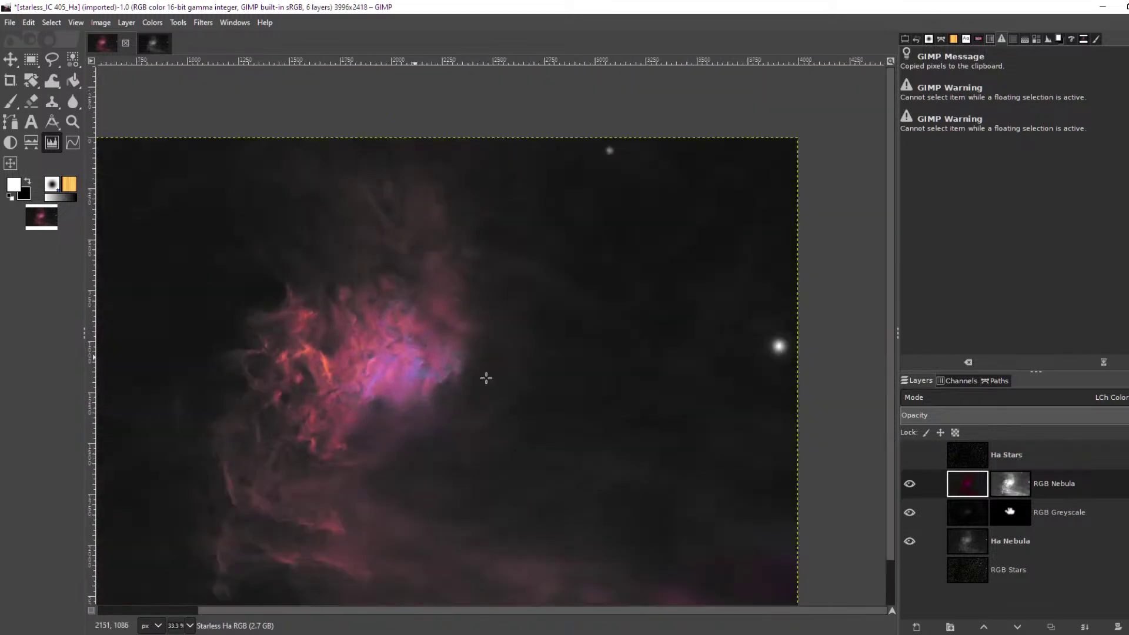
pyautogui.scroll(2, 465, 378)
# Adjust the RGB Nebula layer mask with Curves, pulling the darkest tones to zero output and raising the lower midtones
pyautogui.click(1019, 485)
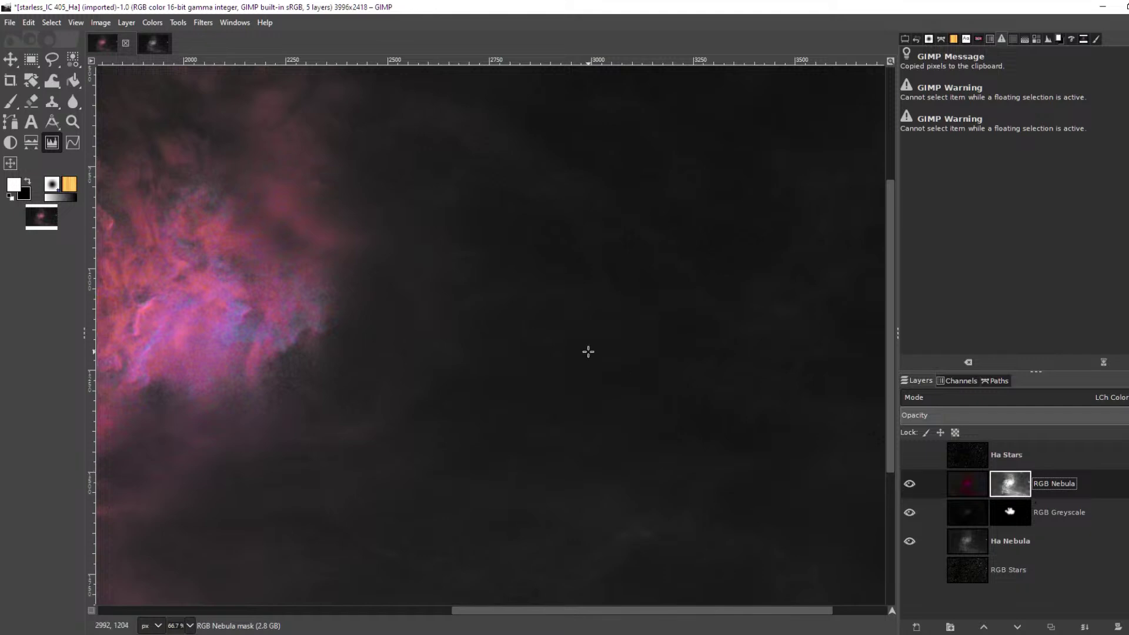
pyautogui.scroll(-3, 588, 351)
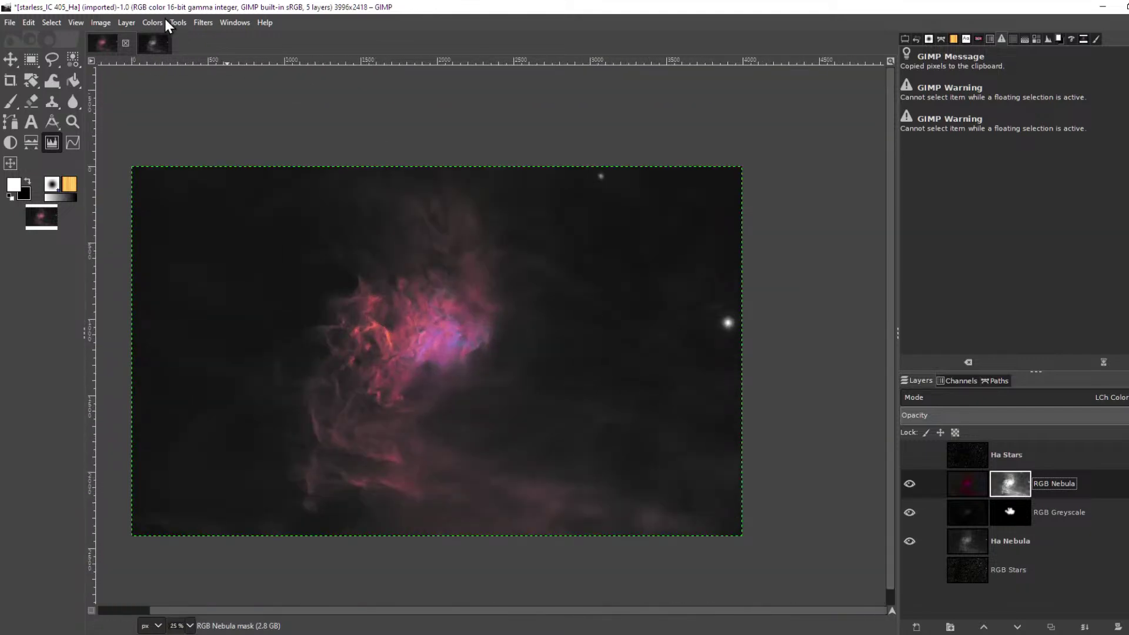
pyautogui.click(159, 22)
pyautogui.click(200, 174)
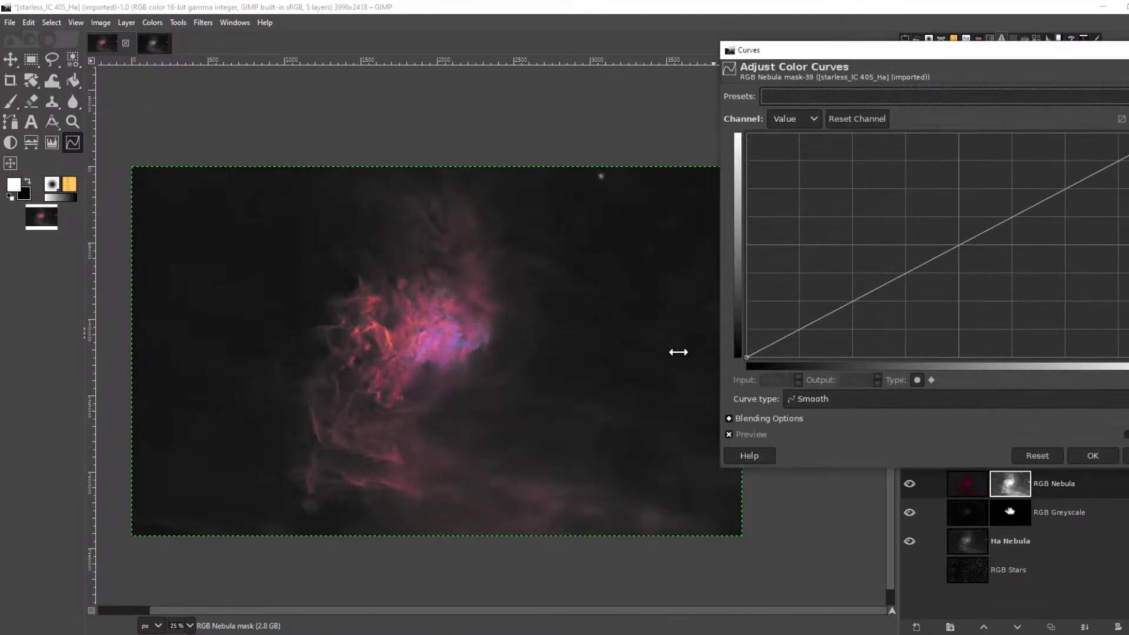
pyautogui.keyDown('shift'); pyautogui.click(642, 300); pyautogui.keyUp('shift')
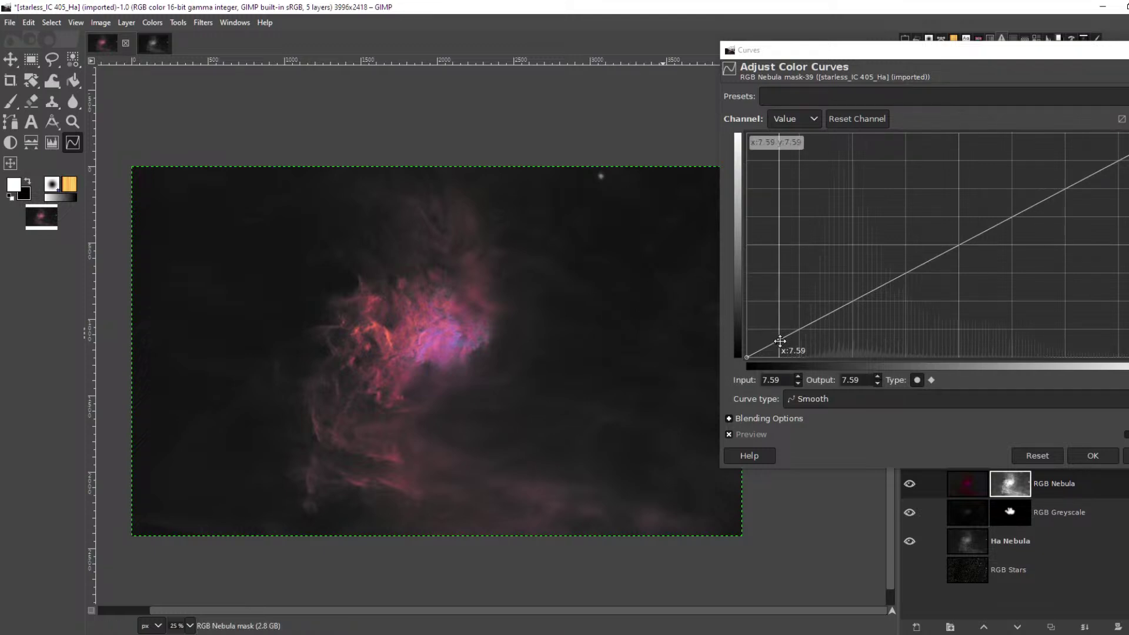
pyautogui.moveTo(779, 341); pyautogui.dragTo(784, 357)
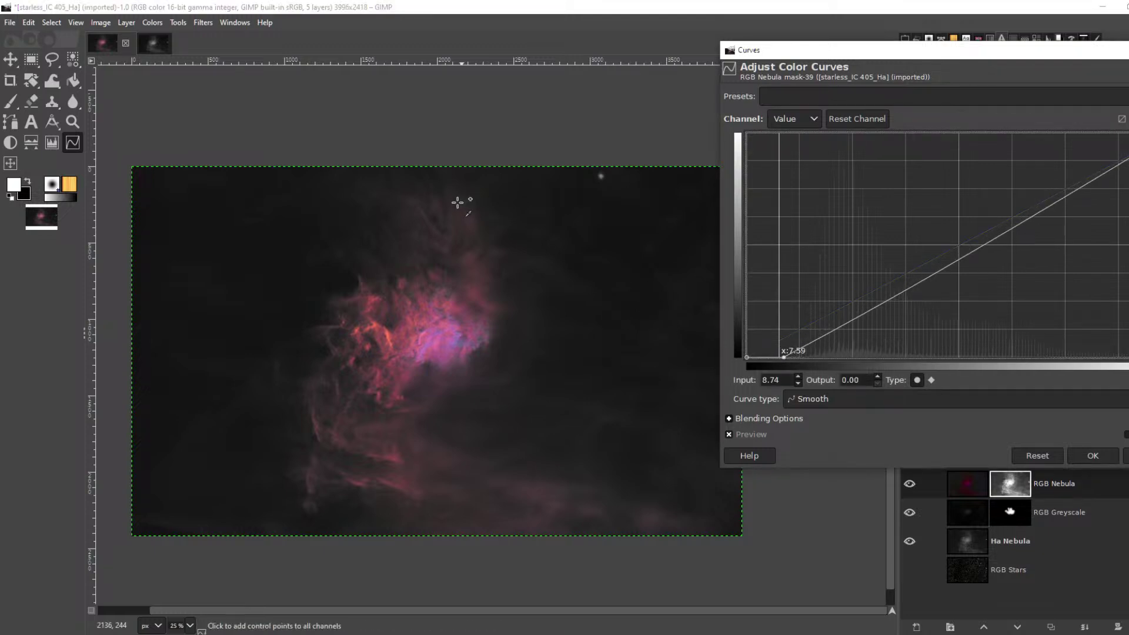
pyautogui.moveTo(832, 324); pyautogui.dragTo(825, 280)
pyautogui.moveTo(798, 346); pyautogui.dragTo(804, 351)
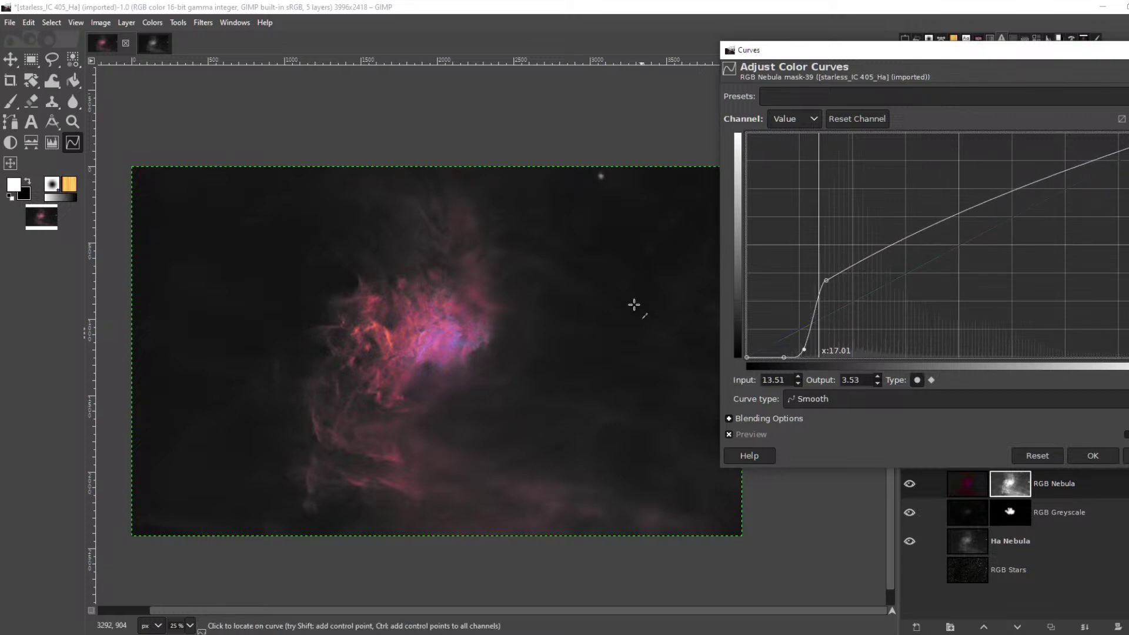
# Examine the nebula edges and the surrounding background at several magnifications with the mask curve previewed
pyautogui.scroll(4, 469, 272)
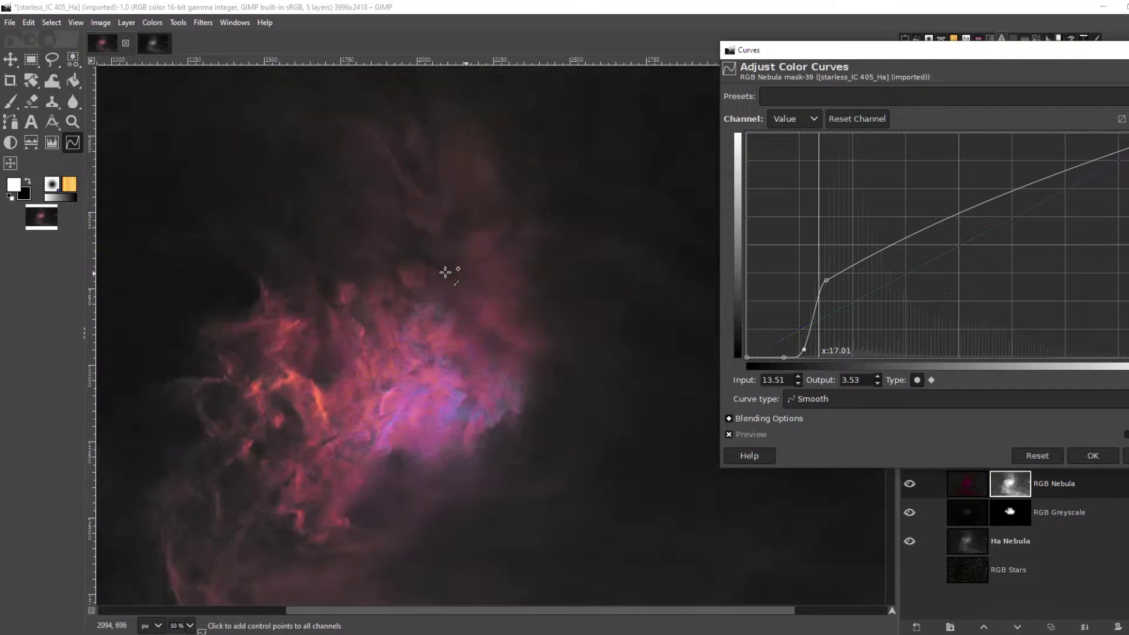
pyautogui.scroll(-3, 449, 269)
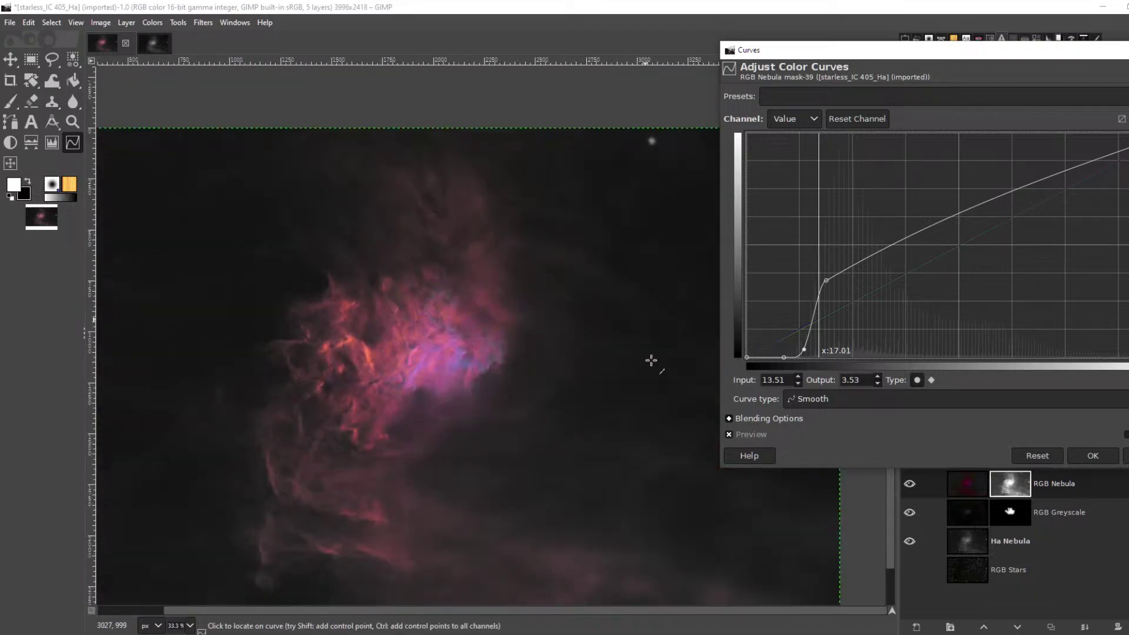
pyautogui.scroll(3, 636, 344)
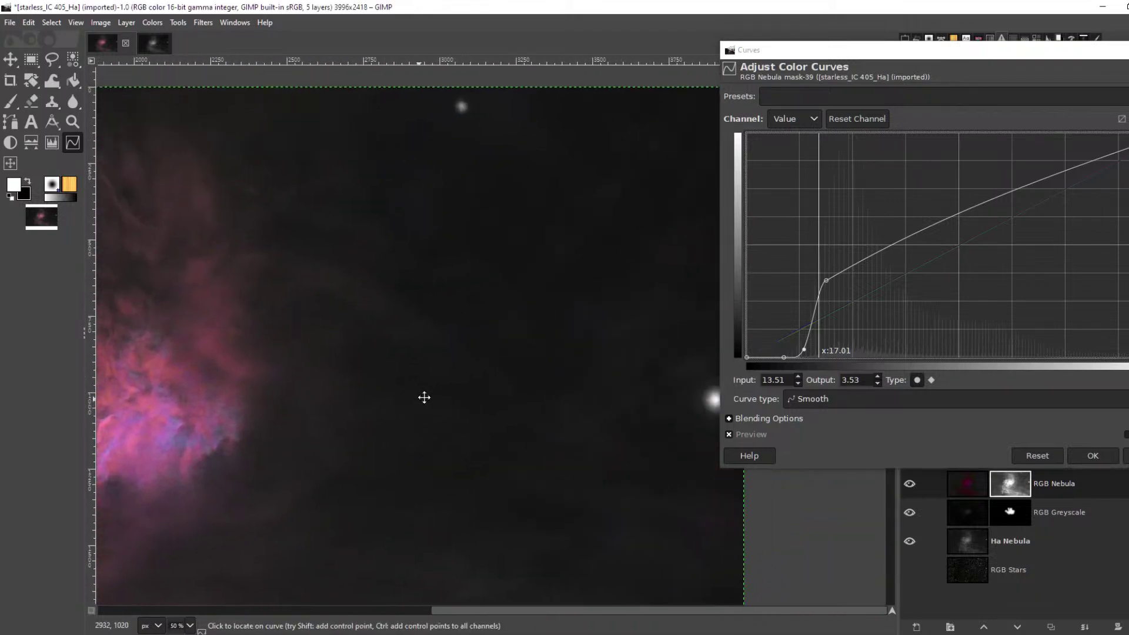
pyautogui.scroll(-3, 504, 415)
pyautogui.scroll(5, 479, 454)
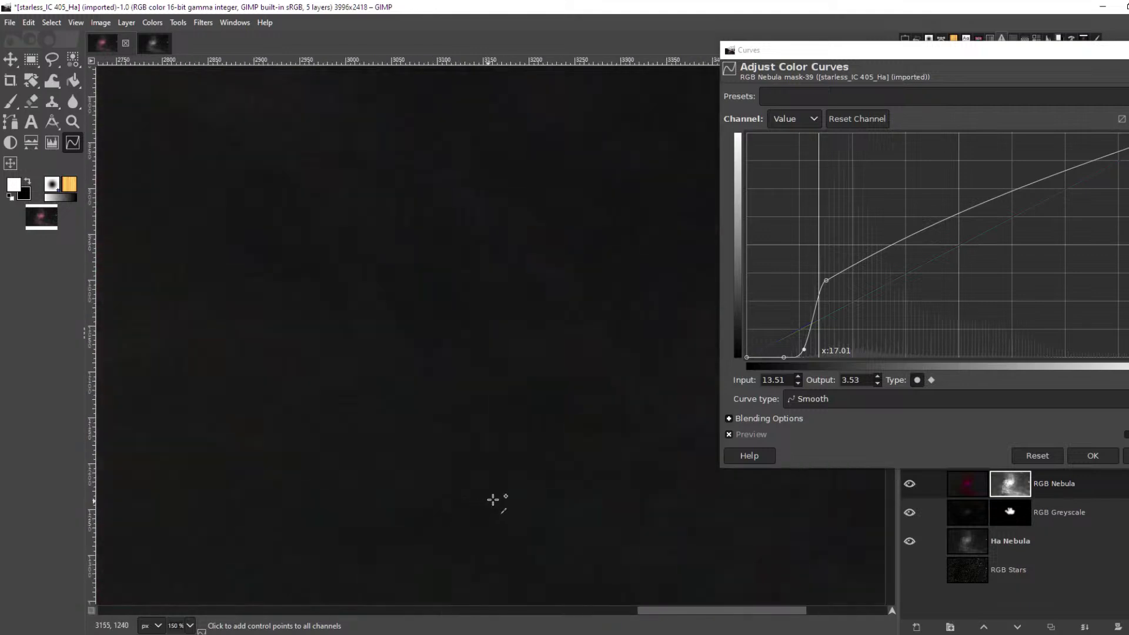
pyautogui.scroll(-4, 522, 450)
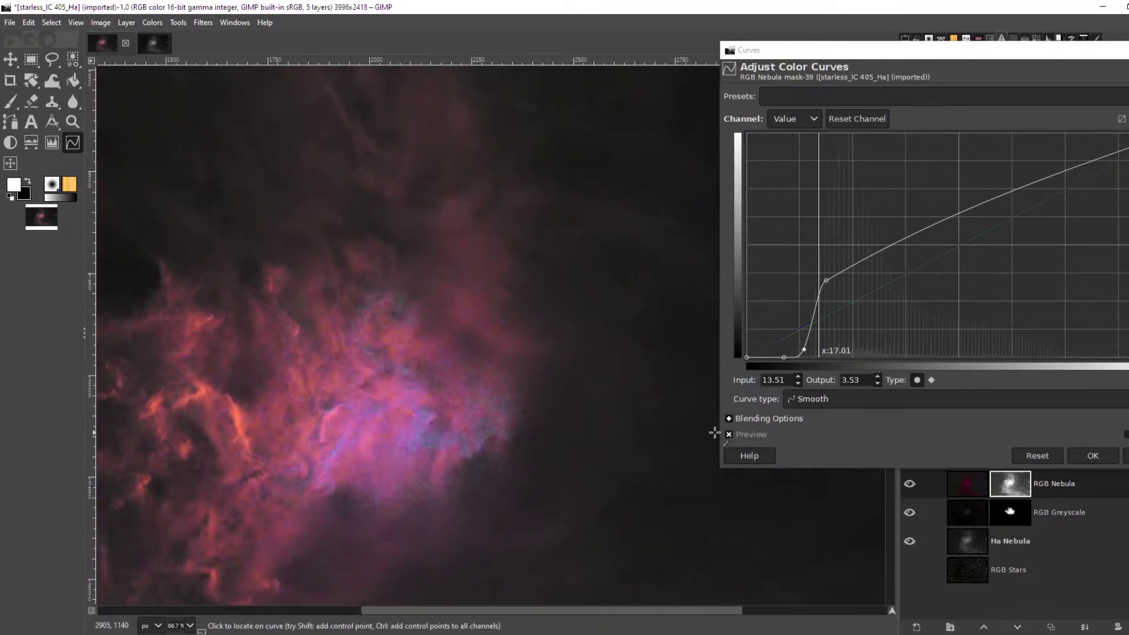
pyautogui.scroll(-2, 412, 485)
pyautogui.scroll(2, 424, 482)
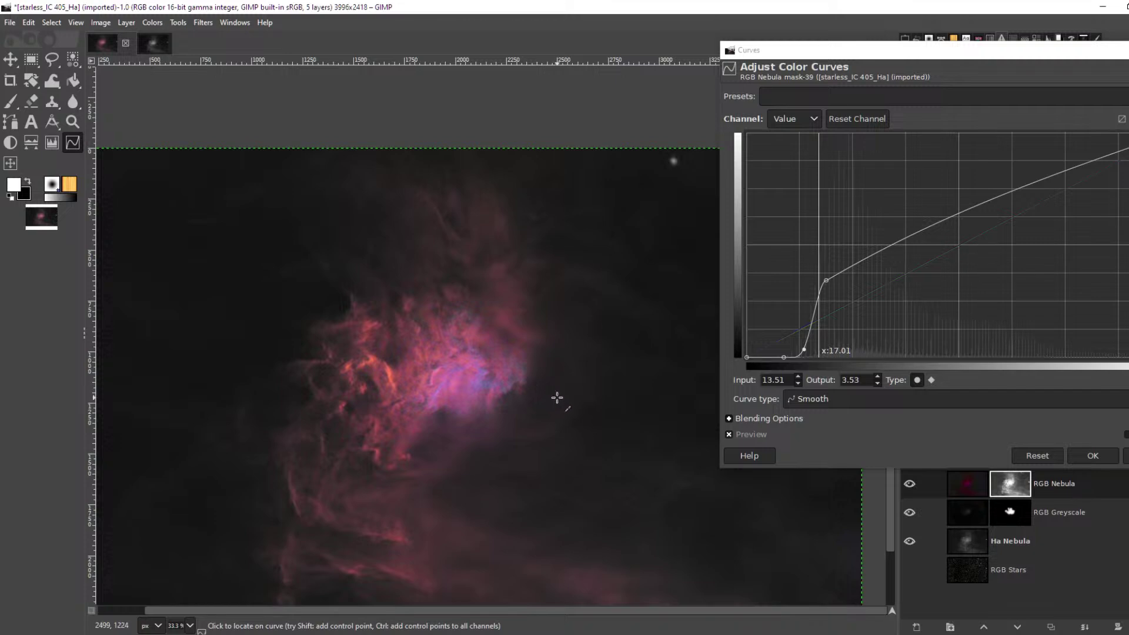
pyautogui.scroll(1, 671, 435)
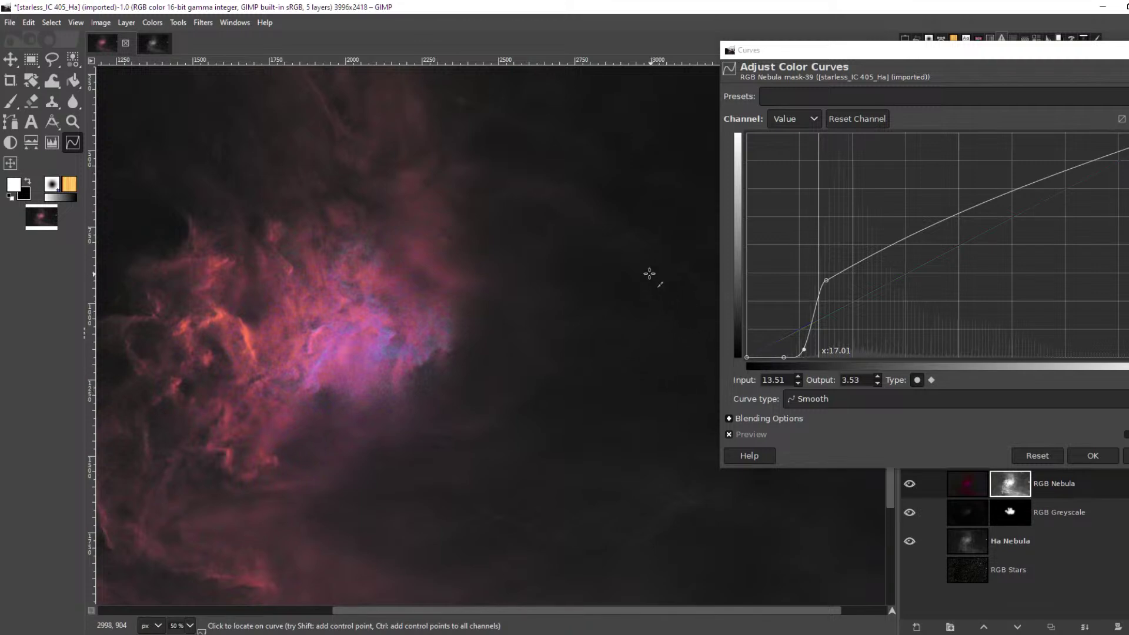
pyautogui.moveTo(649, 274); pyautogui.dragTo(547, 189)
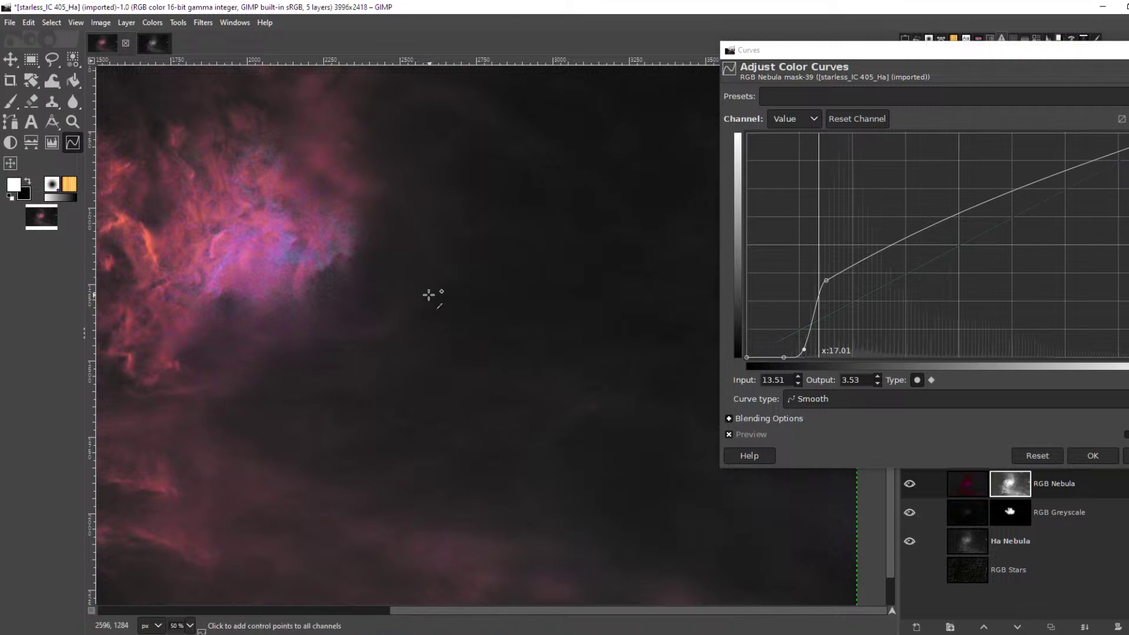
pyautogui.scroll(-3, 429, 294)
pyautogui.moveTo(315, 323); pyautogui.dragTo(449, 345)
pyautogui.scroll(1, 453, 337)
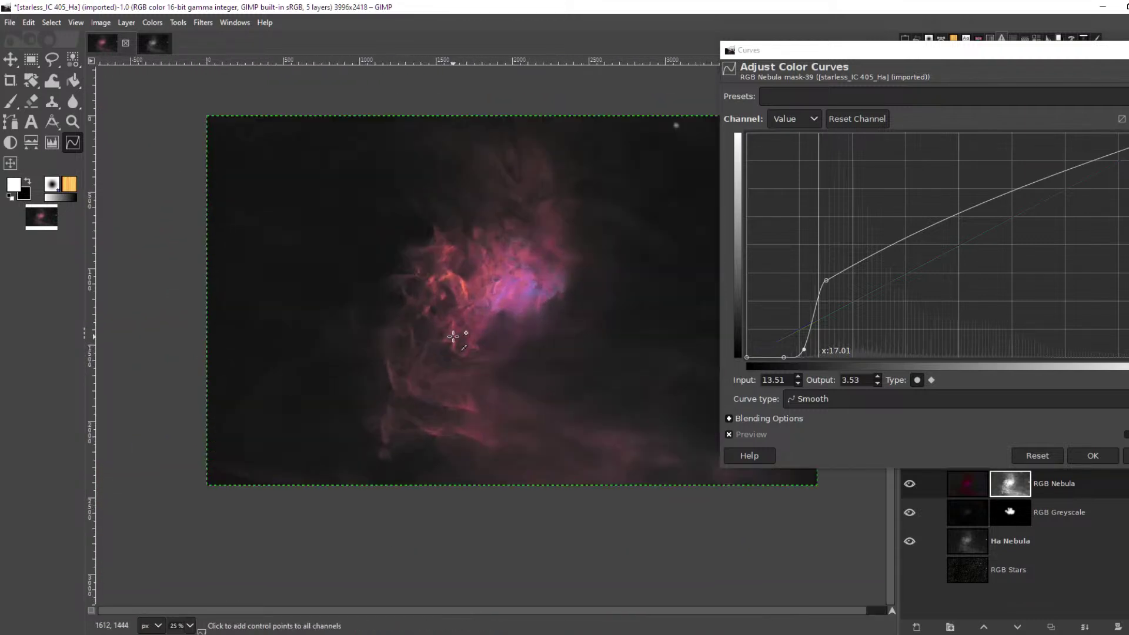
pyautogui.scroll(3, 454, 336)
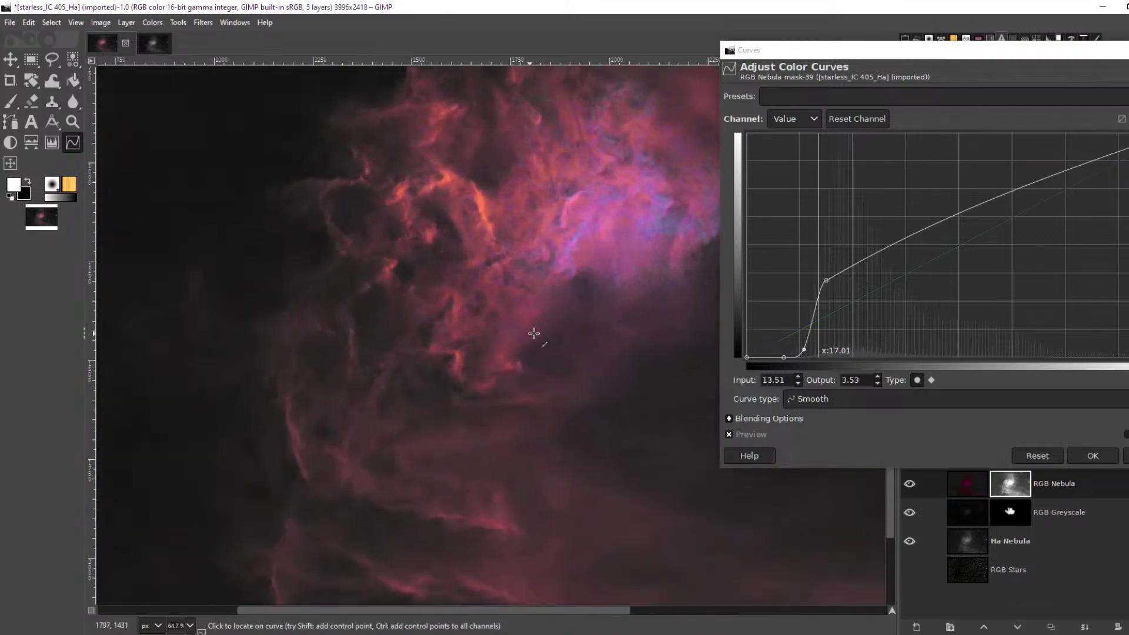
pyautogui.moveTo(582, 327); pyautogui.dragTo(216, 342)
pyautogui.scroll(-4, 546, 362)
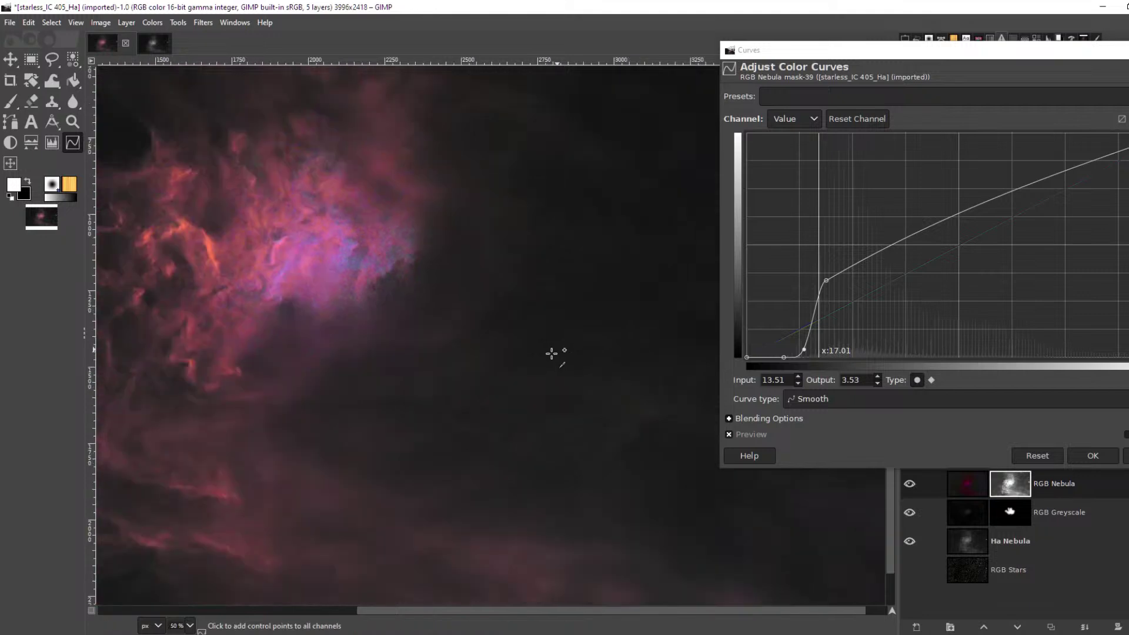
pyautogui.scroll(4, 606, 429)
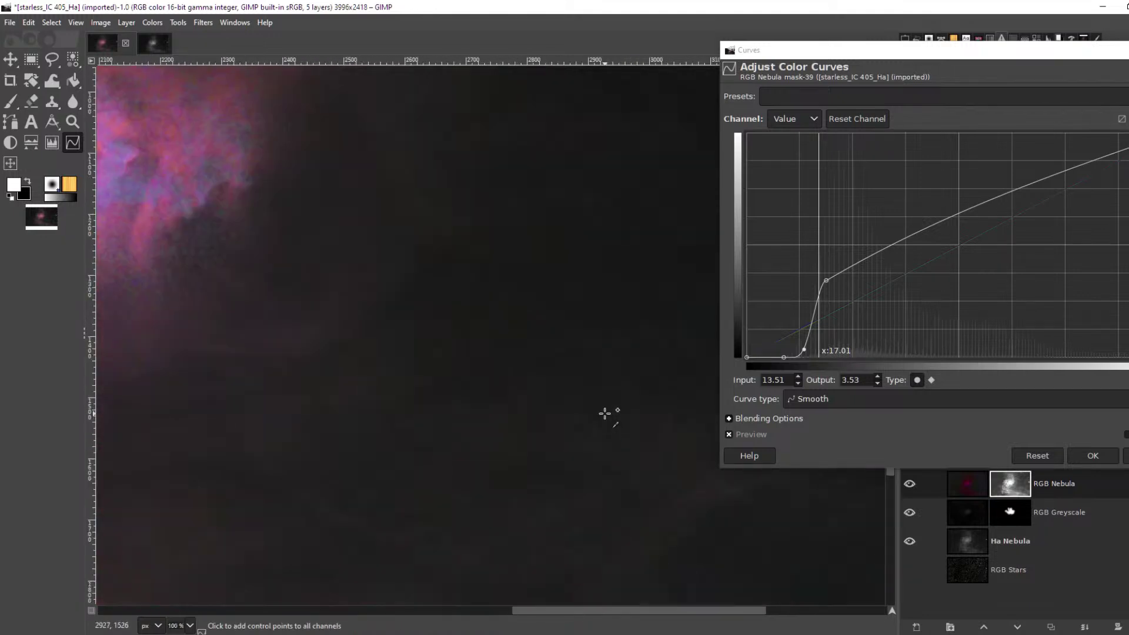
pyautogui.scroll(-3, 559, 391)
pyautogui.scroll(2, 469, 353)
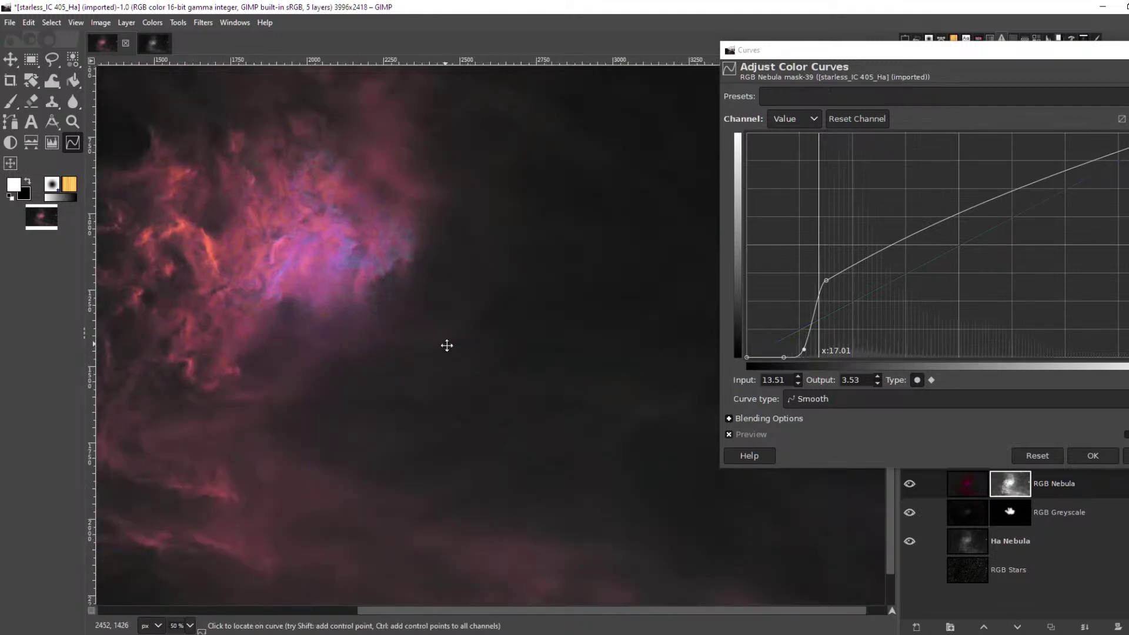
pyautogui.moveTo(446, 345); pyautogui.dragTo(509, 398)
# Apply the mask's curve adjustment and create a new layer from the visible image above RGB Nebula
pyautogui.click(1093, 456)
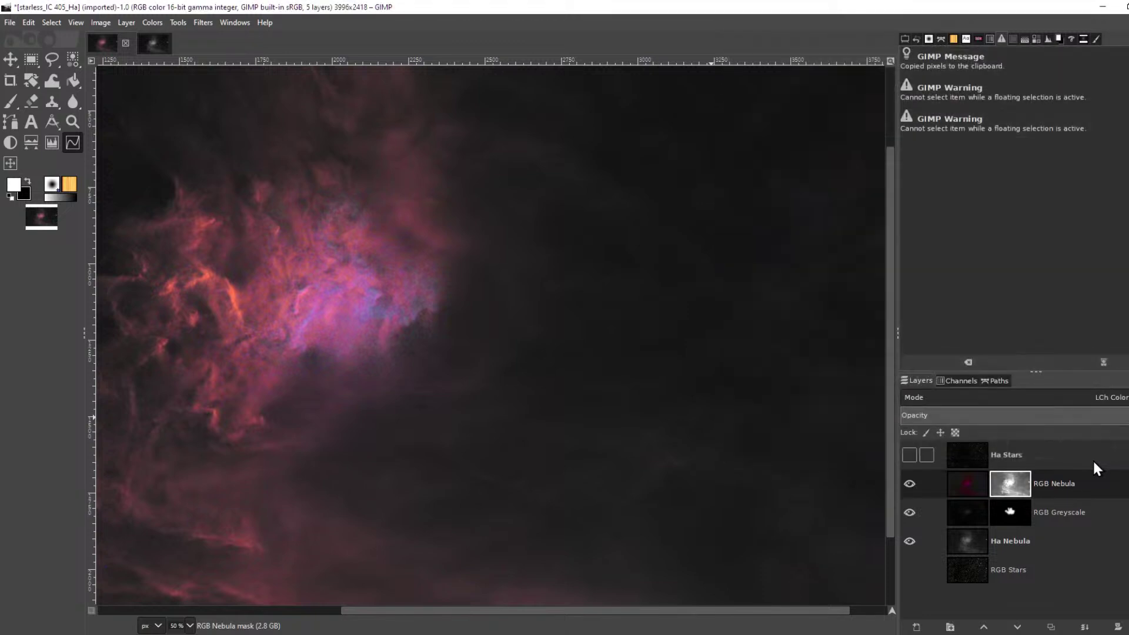
pyautogui.scroll(-2, 525, 310)
pyautogui.scroll(1, 530, 313)
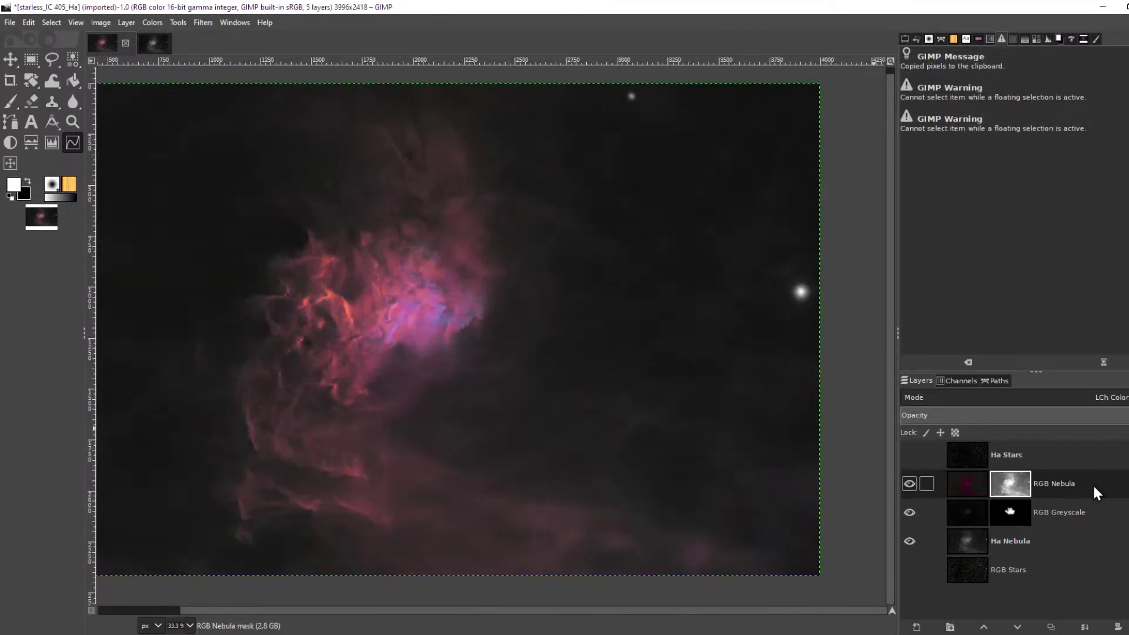
pyautogui.click(1094, 487)
pyautogui.rightClick(1093, 484)
pyautogui.click(1051, 131)
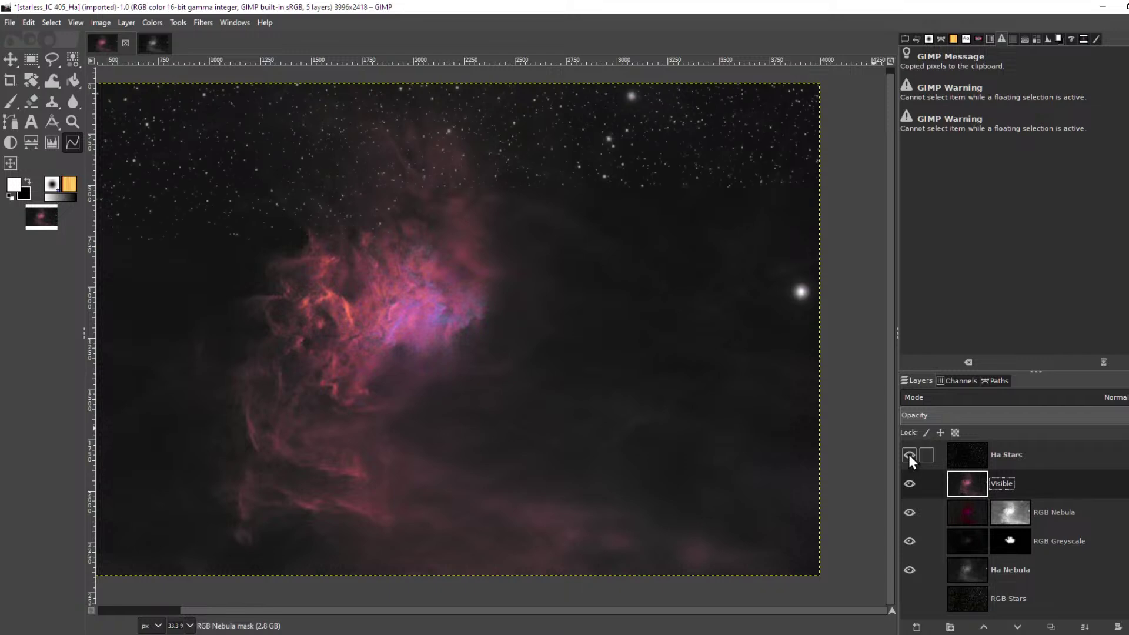
# Show the Ha Stars layer over the nebula and slightly lower its opacity after checking the stars up close
pyautogui.click(1042, 450)
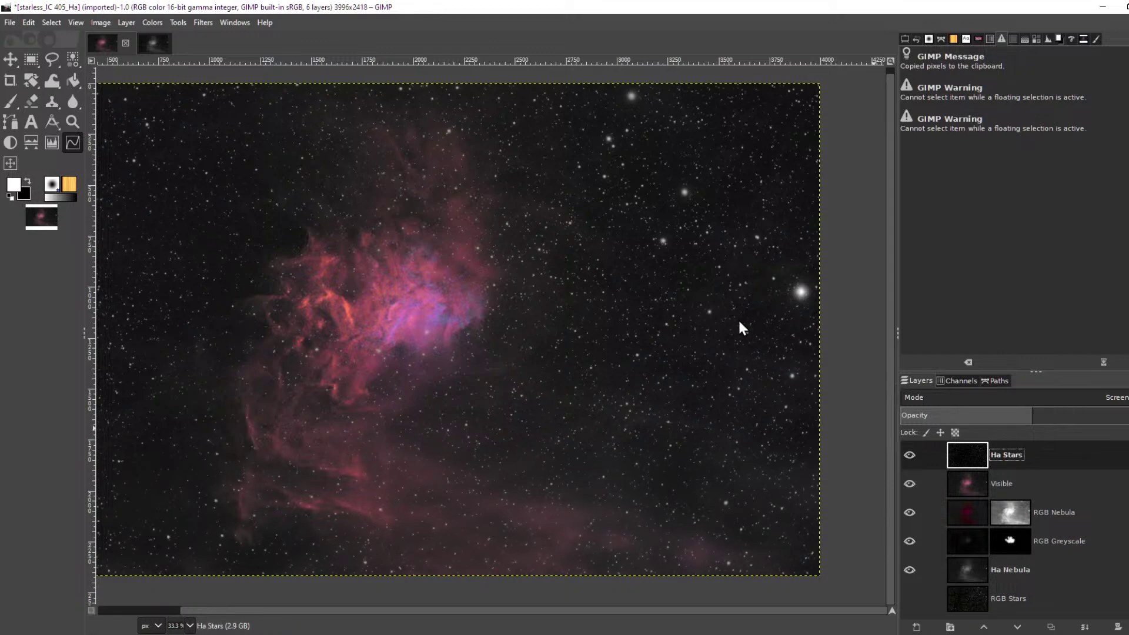
pyautogui.scroll(7, 621, 383)
pyautogui.scroll(-6, 621, 382)
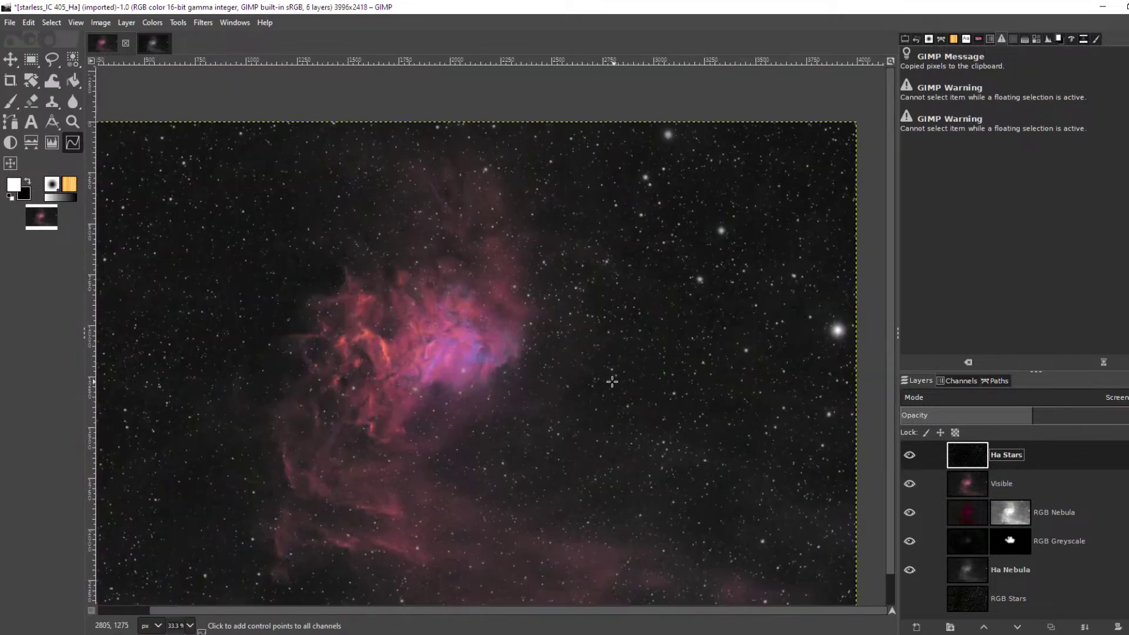
pyautogui.scroll(1, 280, 376)
pyautogui.scroll(4, 340, 368)
pyautogui.scroll(-5, 340, 368)
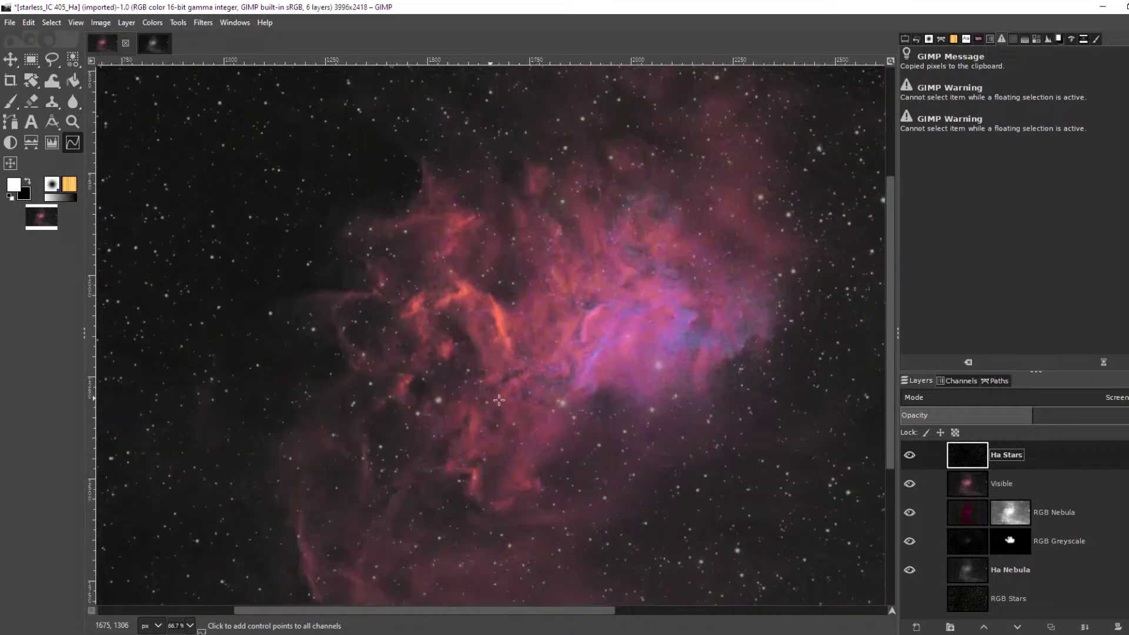
pyautogui.scroll(6, 752, 450)
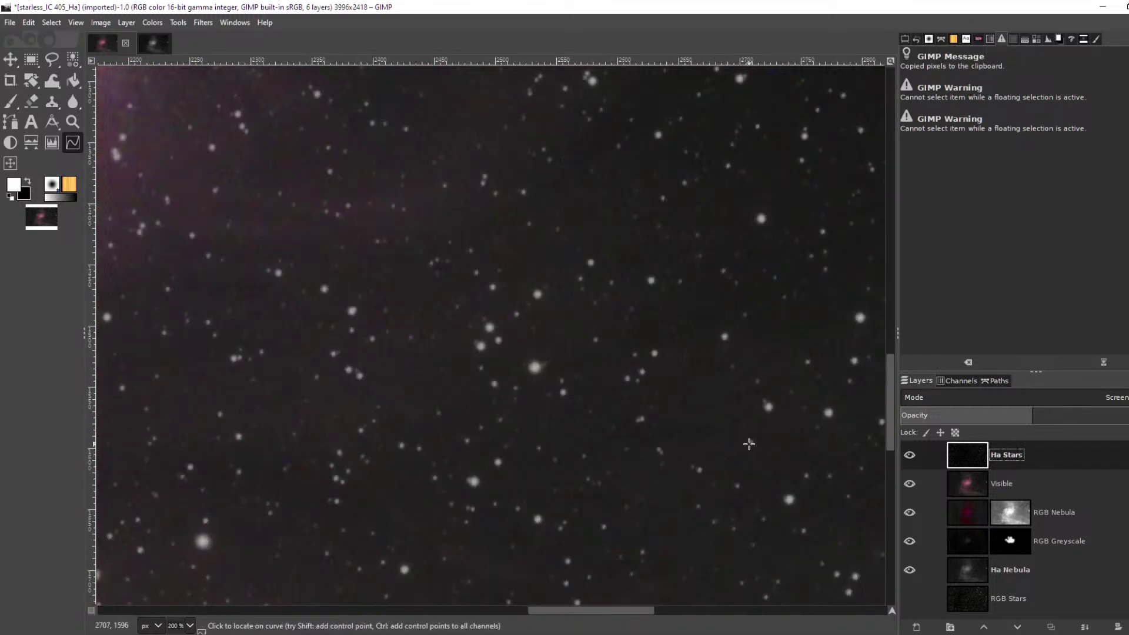
pyautogui.moveTo(752, 450); pyautogui.dragTo(605, 441)
pyautogui.moveTo(1030, 417)
pyautogui.mouseDown()
pyautogui.moveTo(1007, 417)
pyautogui.moveTo(1068, 417)
pyautogui.moveTo(1017, 417)
pyautogui.mouseUp()
pyautogui.scroll(-2, 710, 367)
pyautogui.scroll(-4, 711, 367)
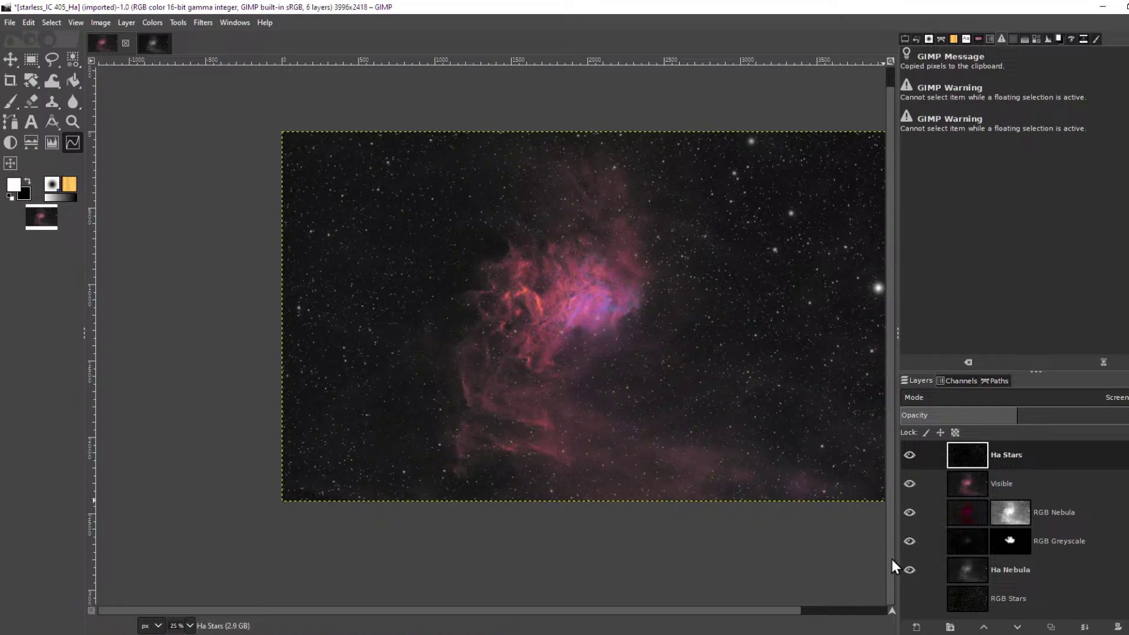
# Show the RGB Stars layer and raise it to the top of the layer stack
pyautogui.click(913, 593)
pyautogui.click(1026, 598)
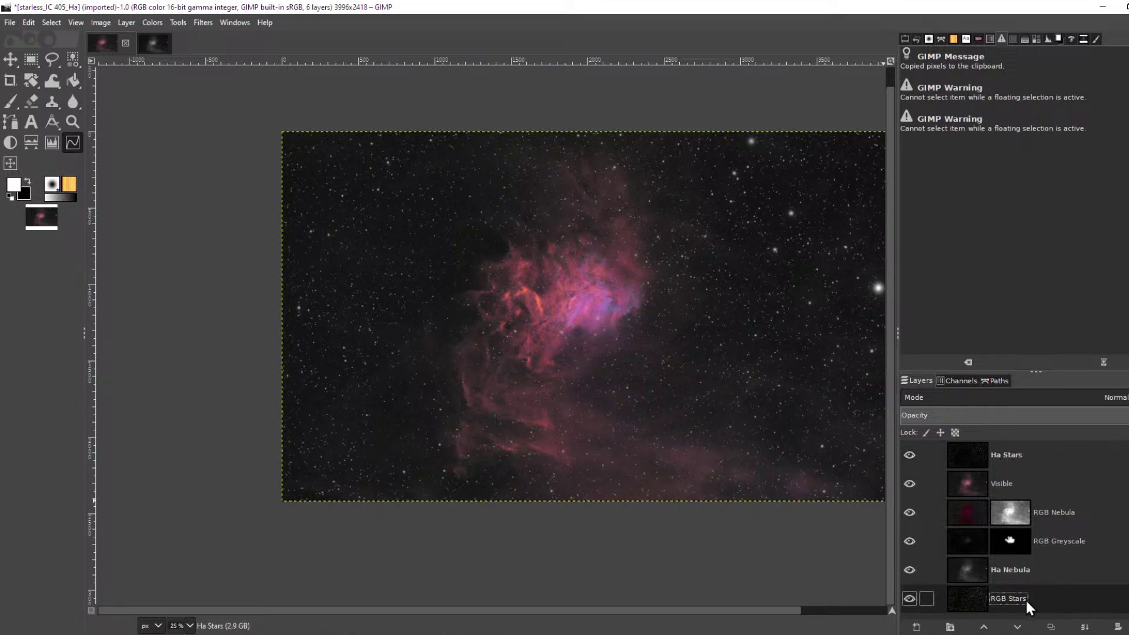
pyautogui.click(984, 627)
pyautogui.click(983, 627)
pyautogui.click(983, 627)
pyautogui.click(983, 627)
pyautogui.click(984, 627)
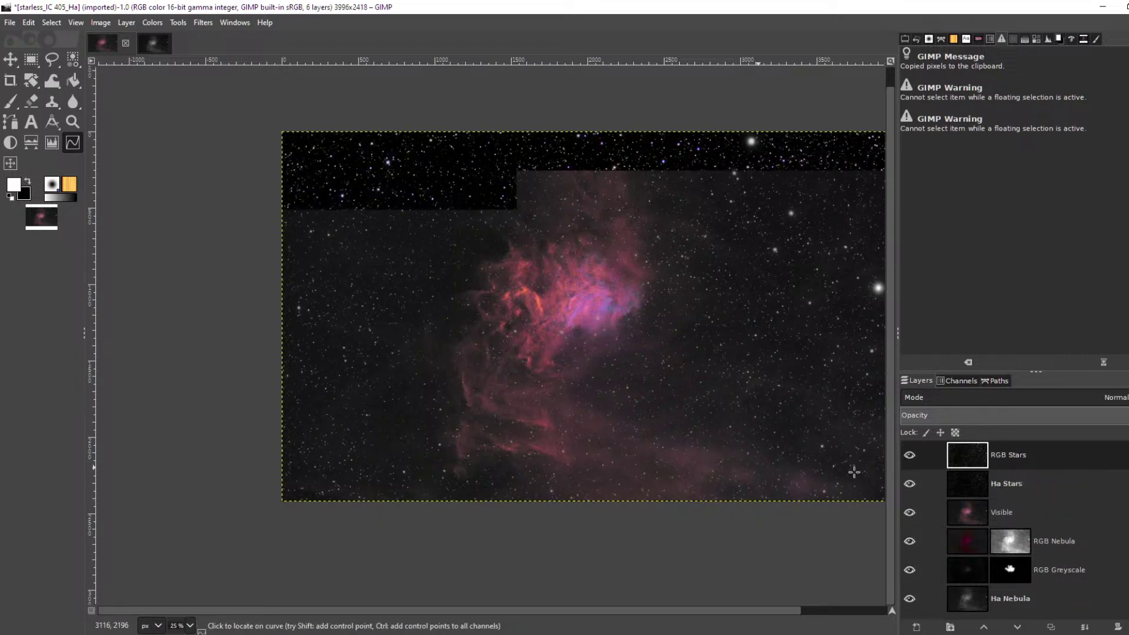
# Set the RGB Stars layer's blend mode to Addition
pyautogui.scroll(5, 710, 290)
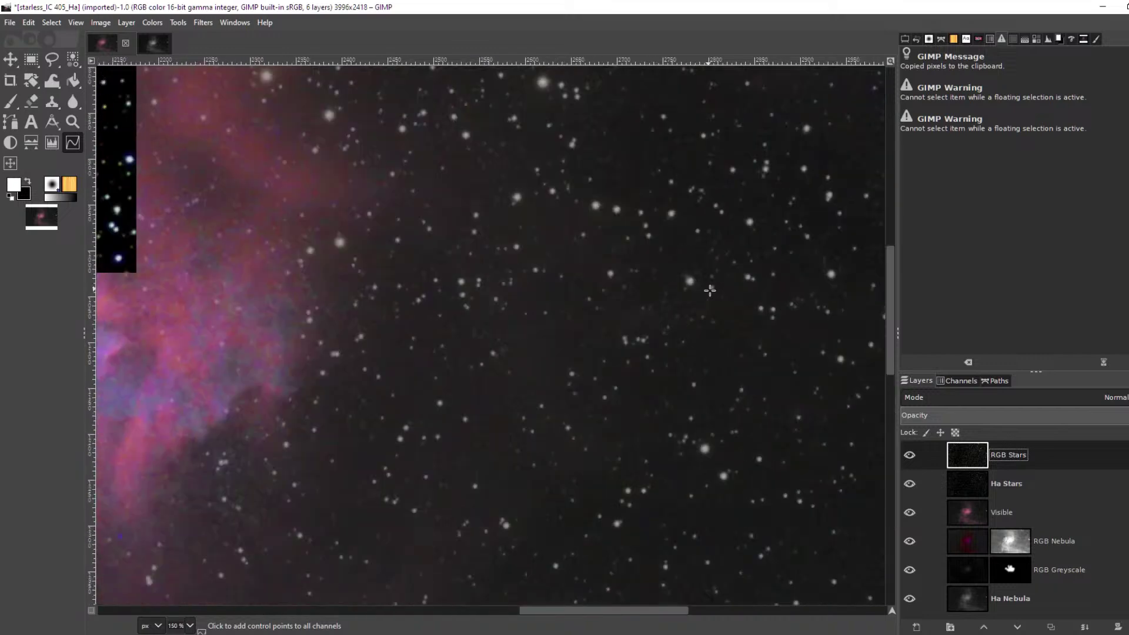
pyautogui.scroll(-1, 710, 290)
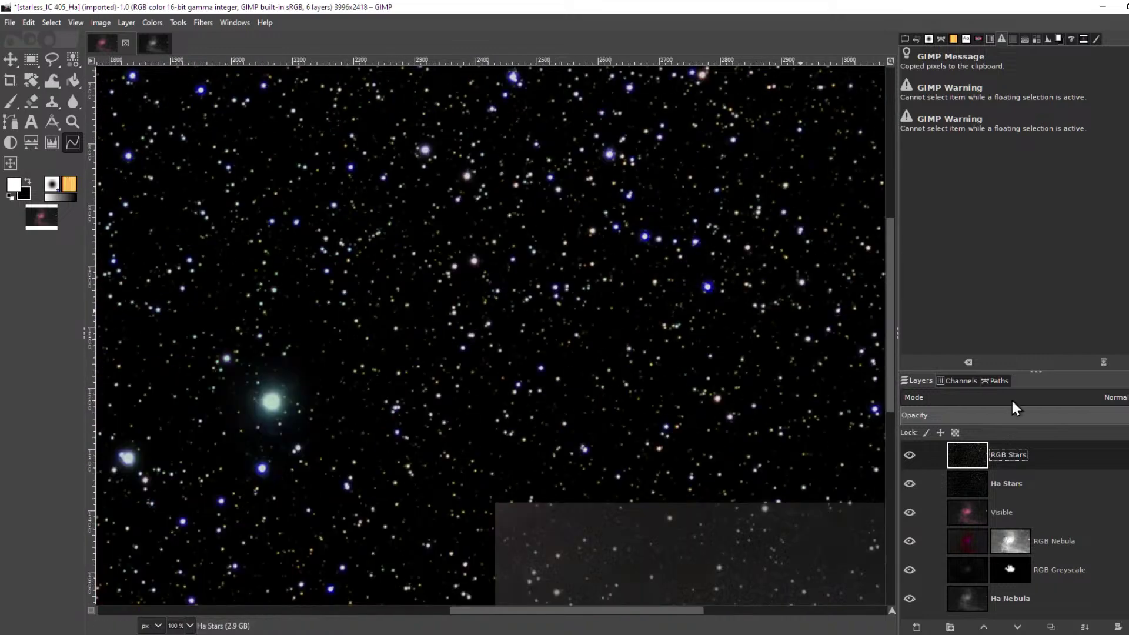
pyautogui.click(1104, 398)
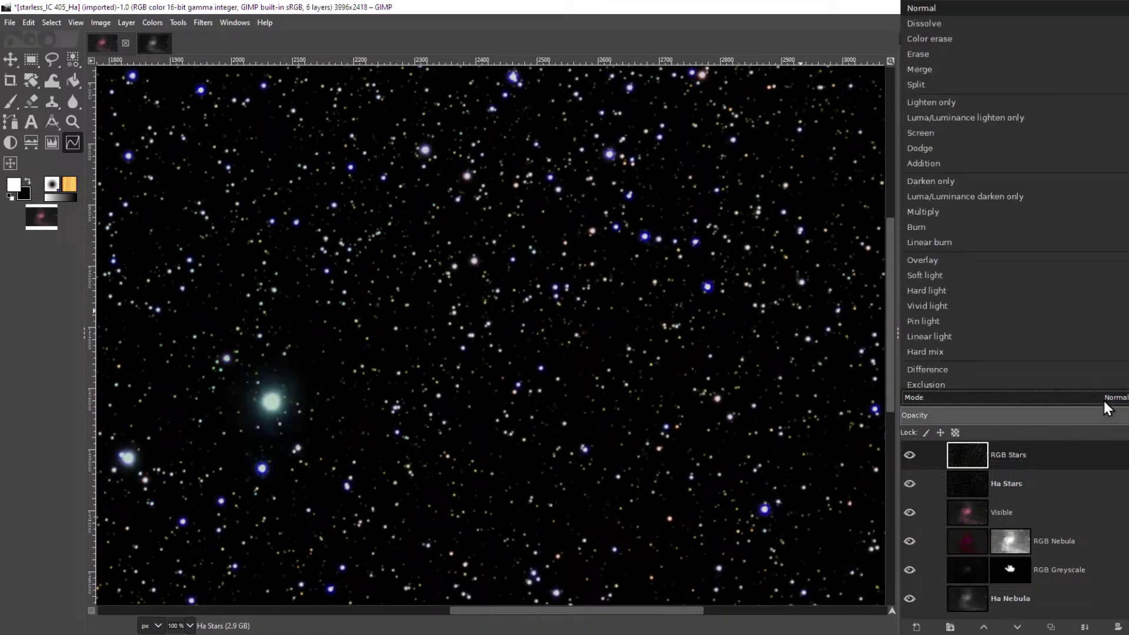
pyautogui.click(986, 165)
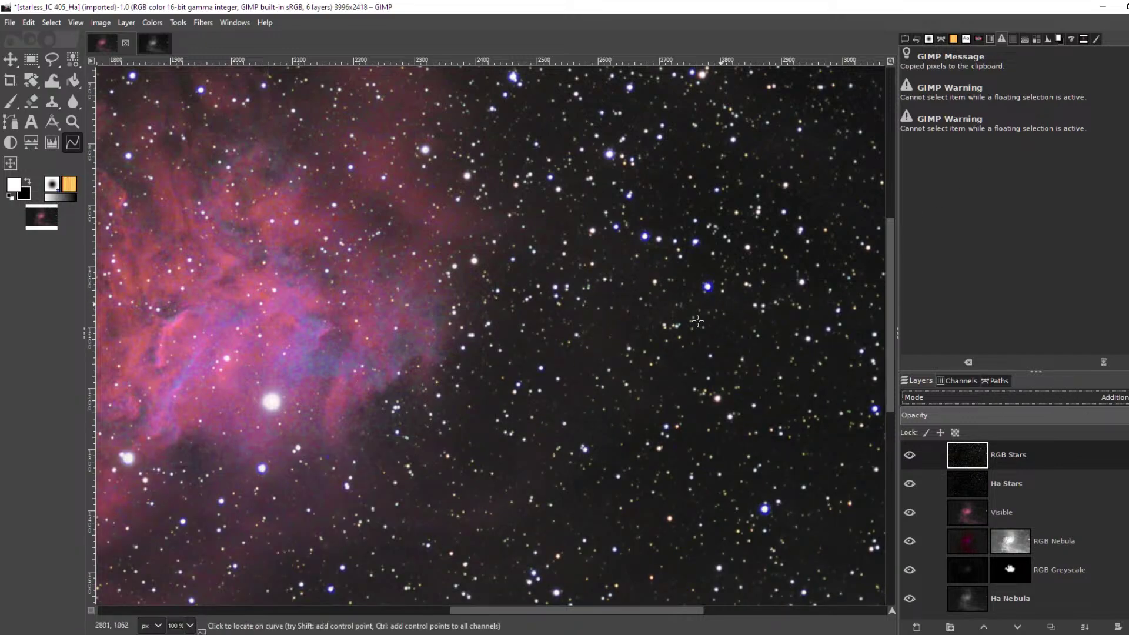
# Inspect the blended star colours close up and across the whole image, comparing with the RGB Stars layer hidden and shown
pyautogui.scroll(-3, 697, 321)
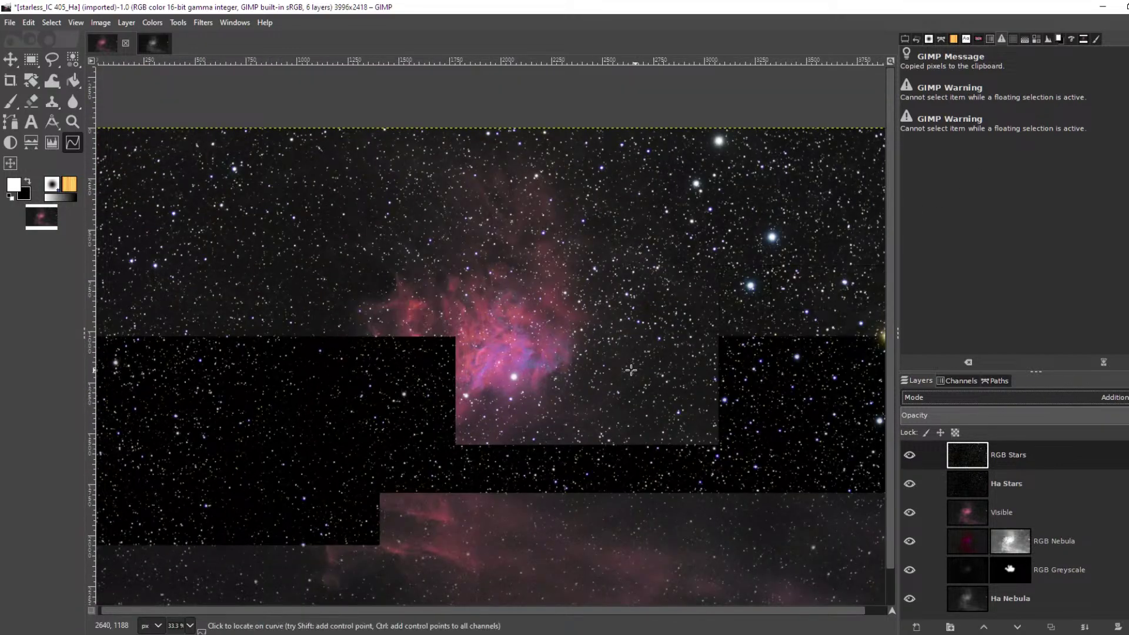
pyautogui.scroll(9, 750, 290)
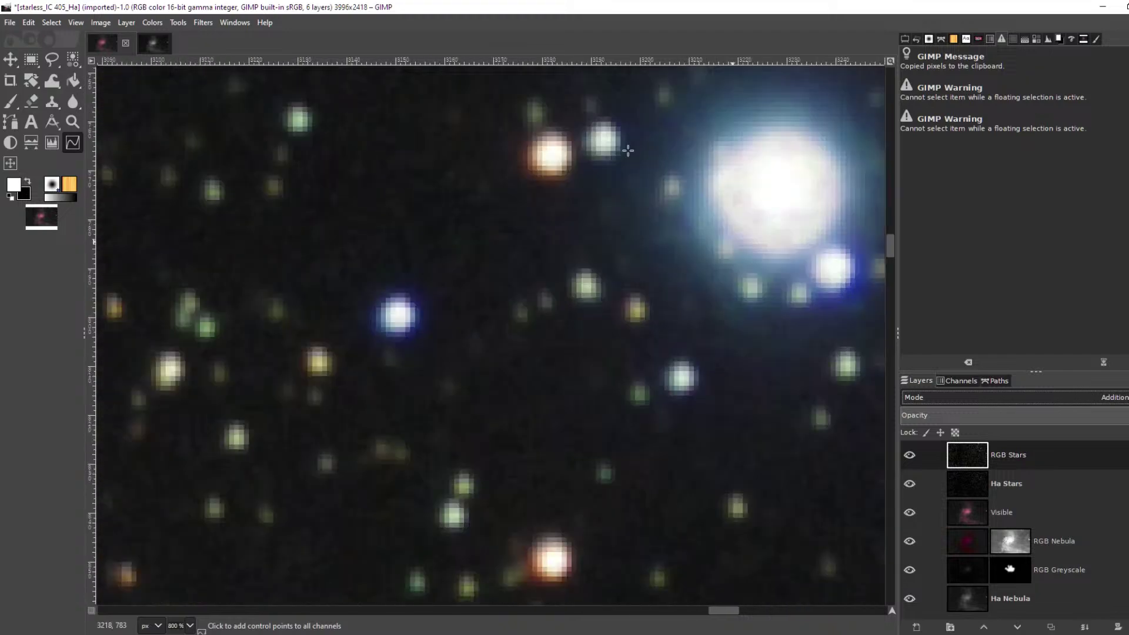
pyautogui.scroll(-7, 549, 206)
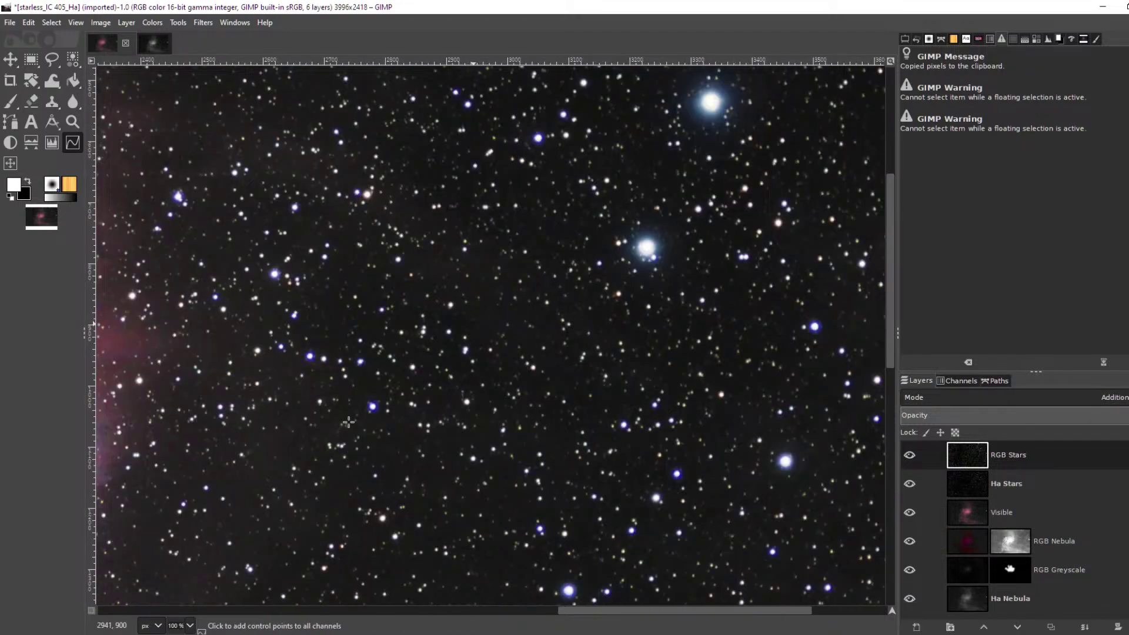
pyautogui.scroll(-4, 348, 422)
pyautogui.scroll(1, 491, 315)
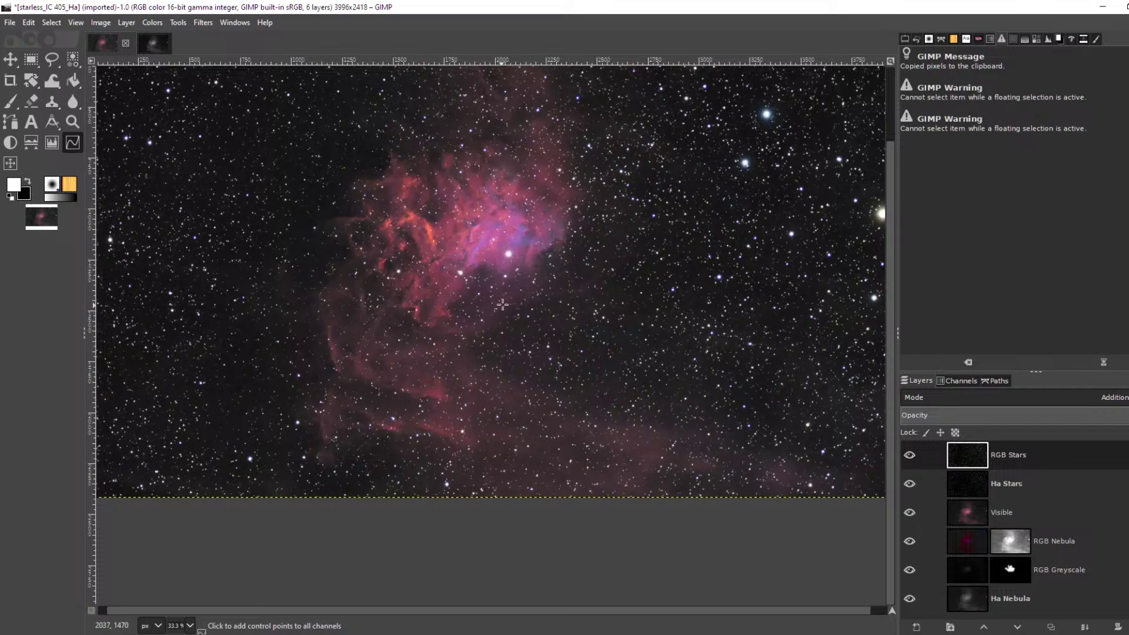
pyautogui.scroll(3, 502, 305)
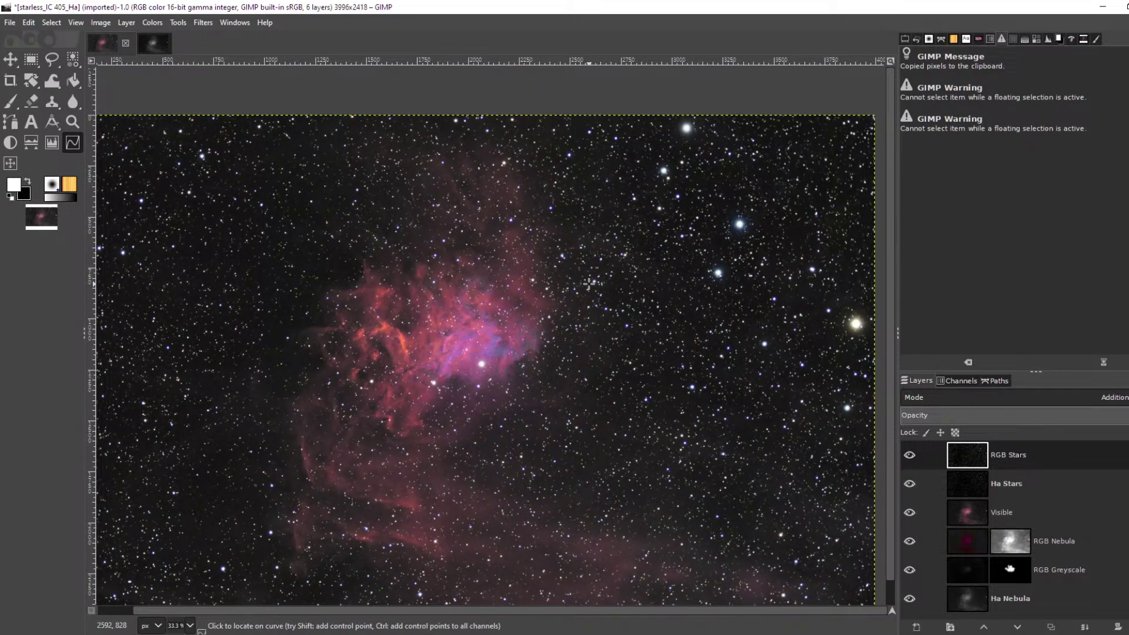
pyautogui.click(910, 456)
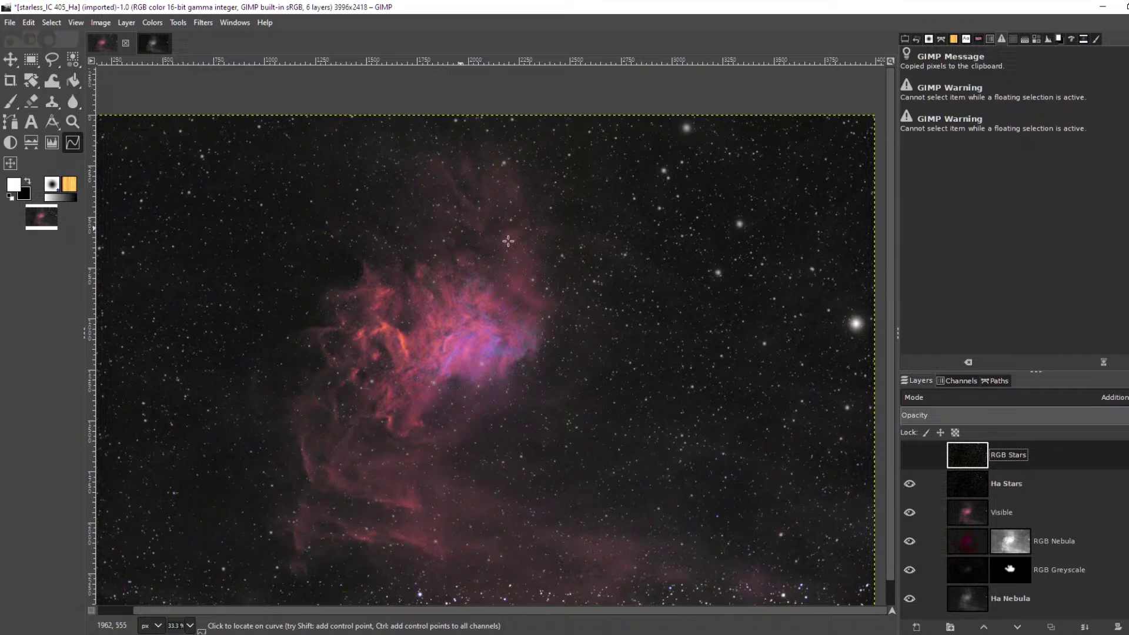
pyautogui.click(910, 455)
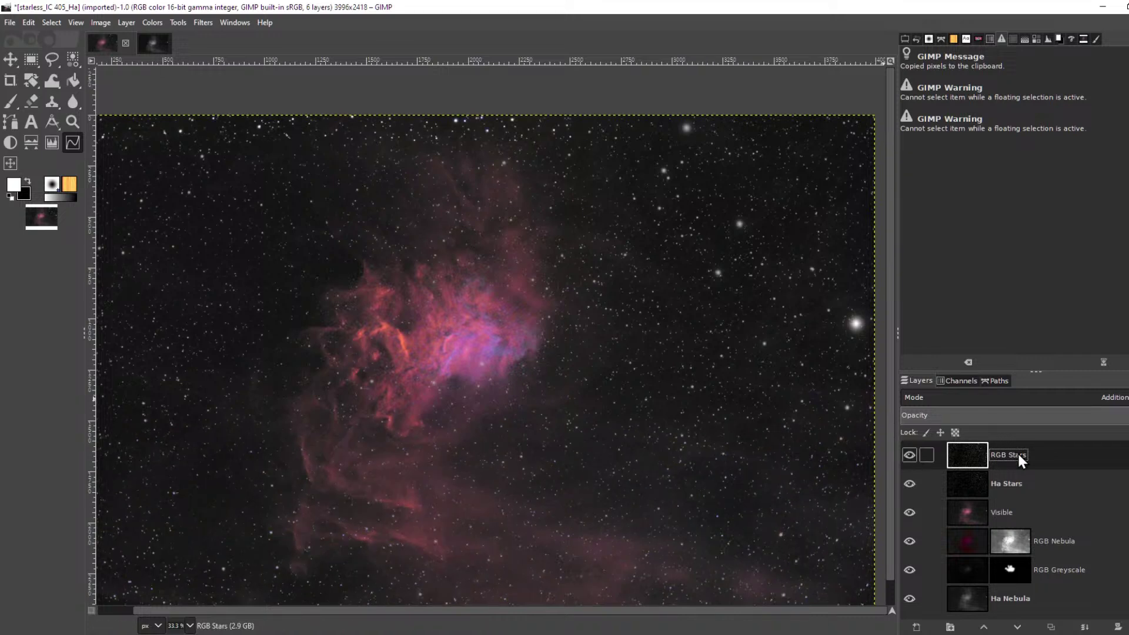
# Add a black (full transparency) layer mask to the RGB Stars layer
pyautogui.rightClick(978, 458)
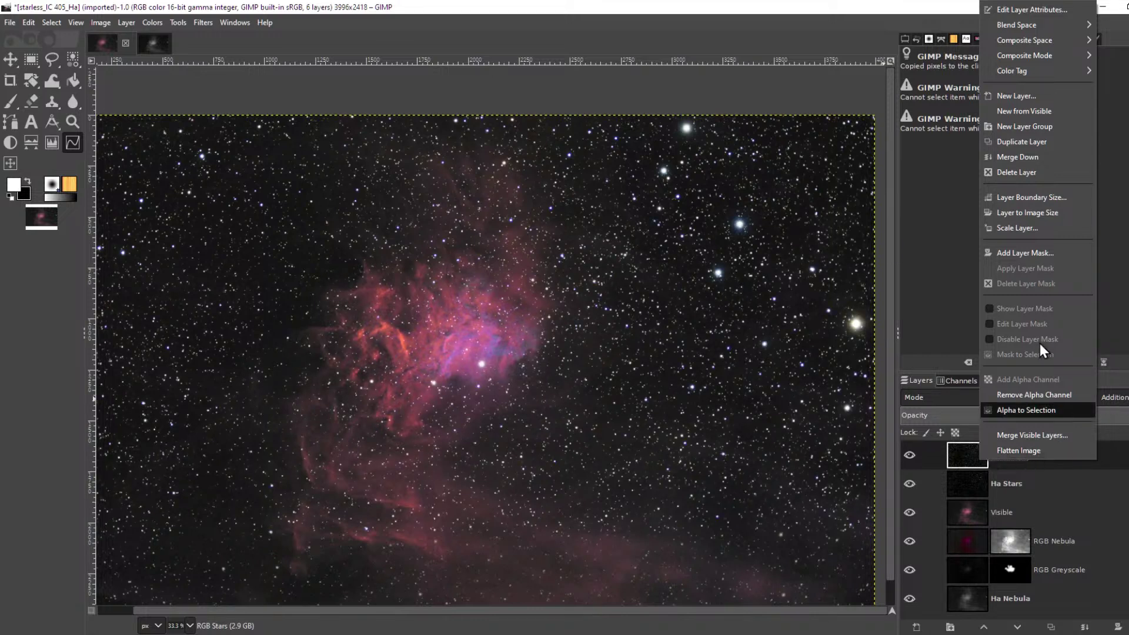
pyautogui.click(1035, 252)
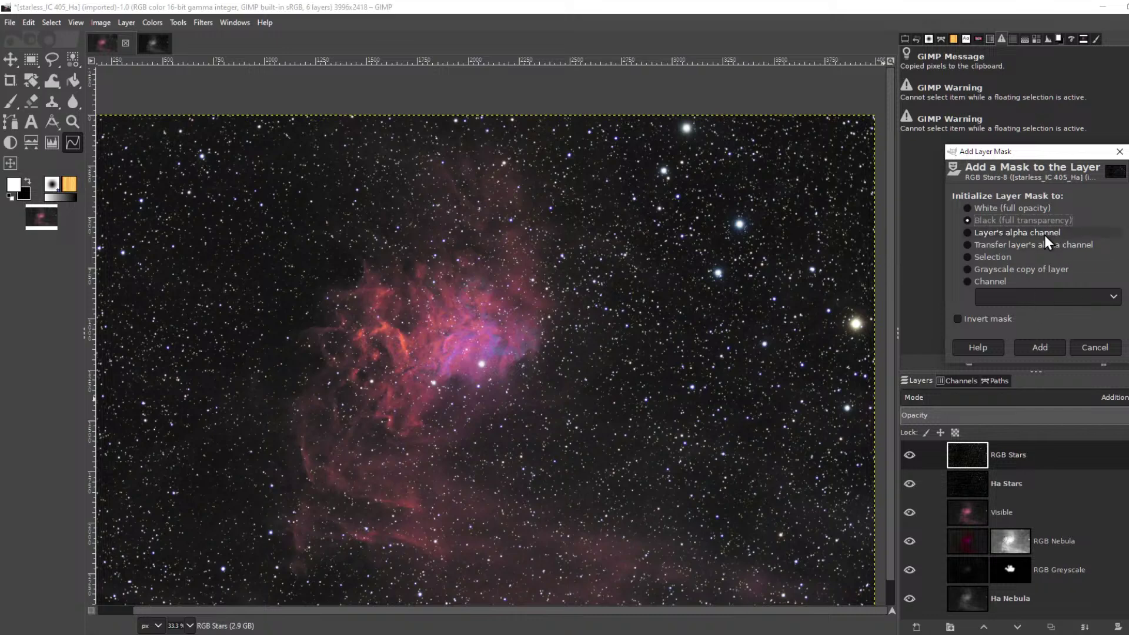
pyautogui.click(1041, 346)
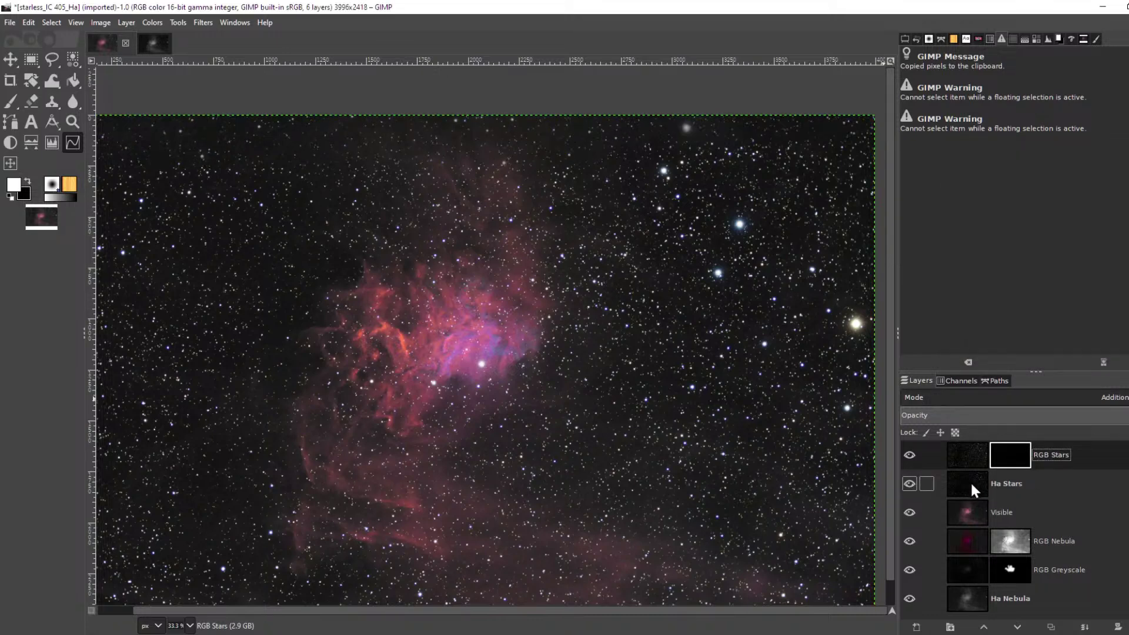
# Copy the Ha Stars layer into the RGB Stars layer mask and anchor the floating selection
pyautogui.click(972, 486)
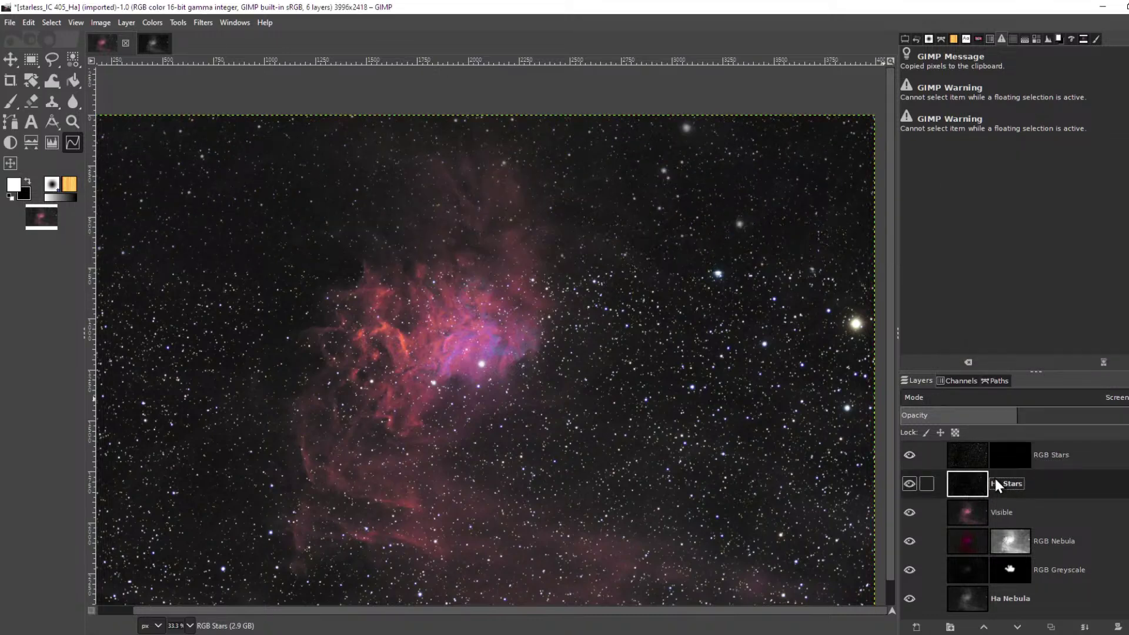
pyautogui.hotkey('ctrl', 'c')
pyautogui.click(1020, 449)
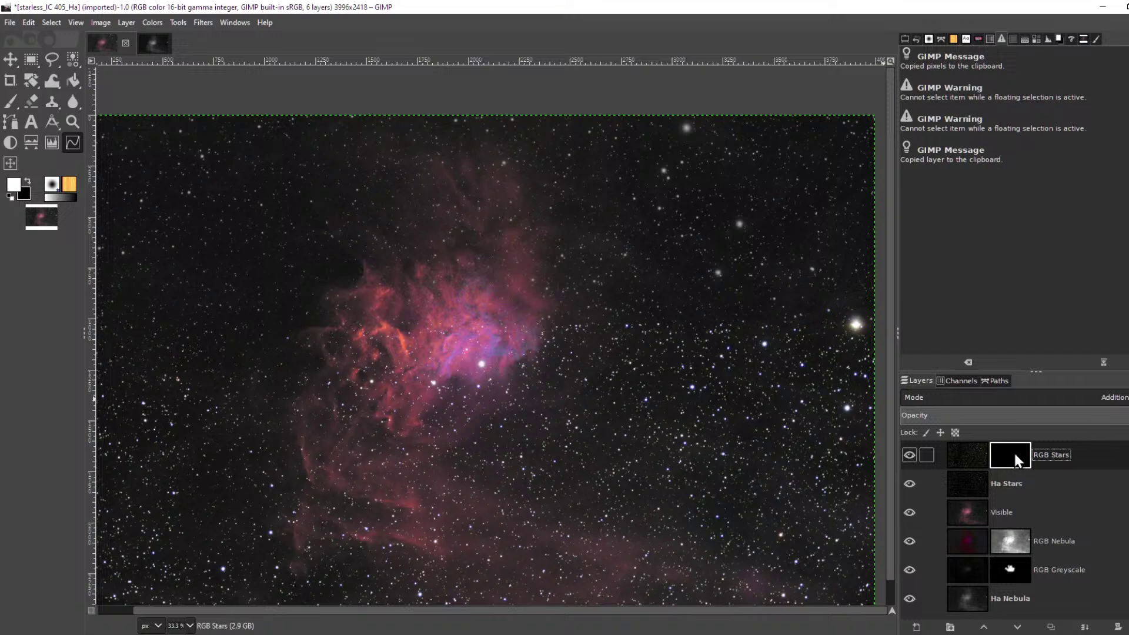
pyautogui.hotkey('ctrl', 'v')
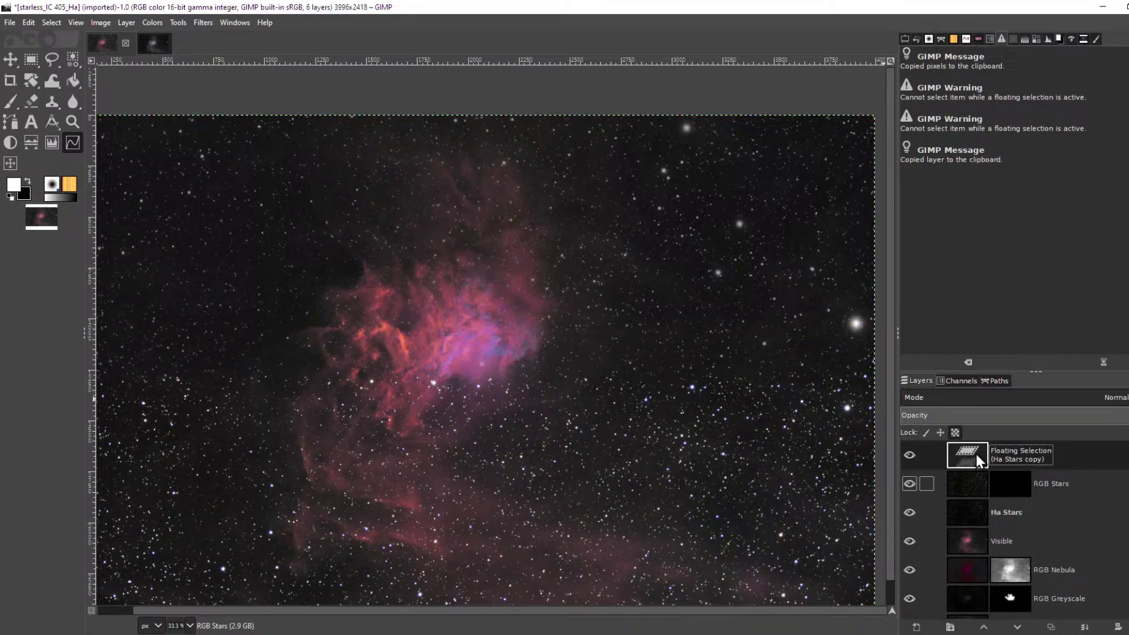
pyautogui.rightClick(976, 452)
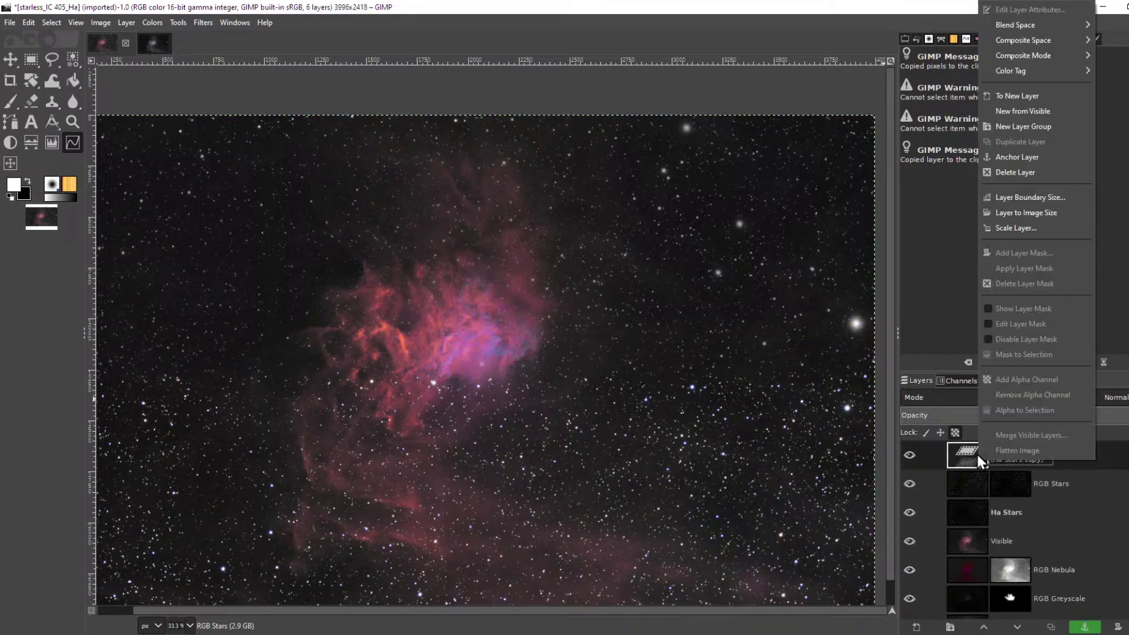
pyautogui.click(1021, 157)
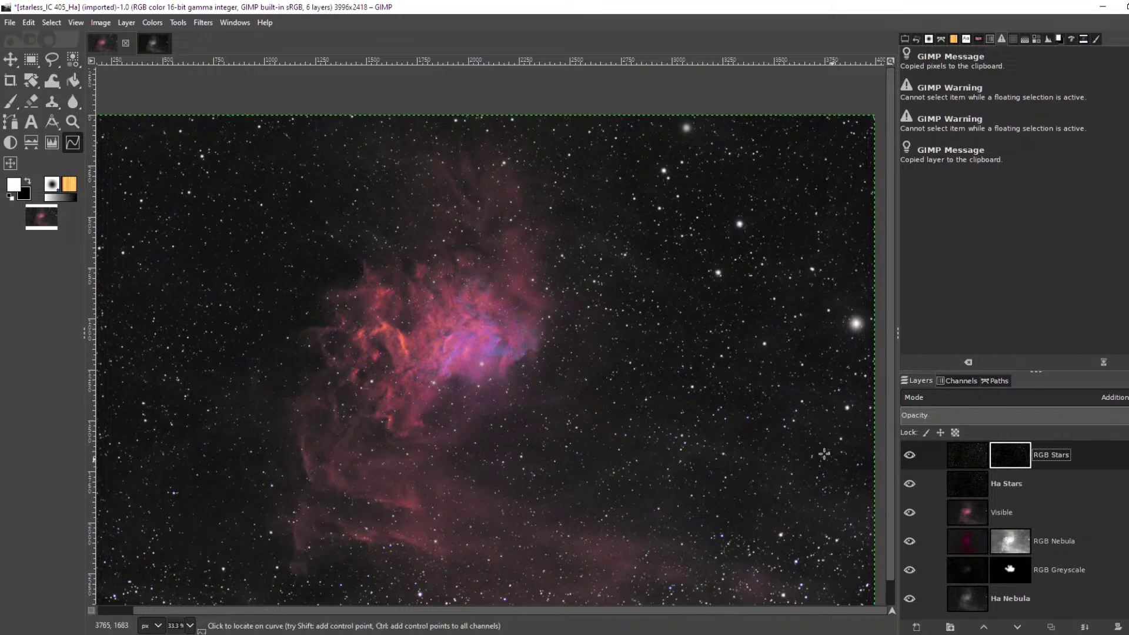
# Compare the stars close up with the masked RGB Stars layer hidden and shown
pyautogui.keyDown('ctrl'); pyautogui.scroll(7, 719, 402); pyautogui.keyUp('ctrl')
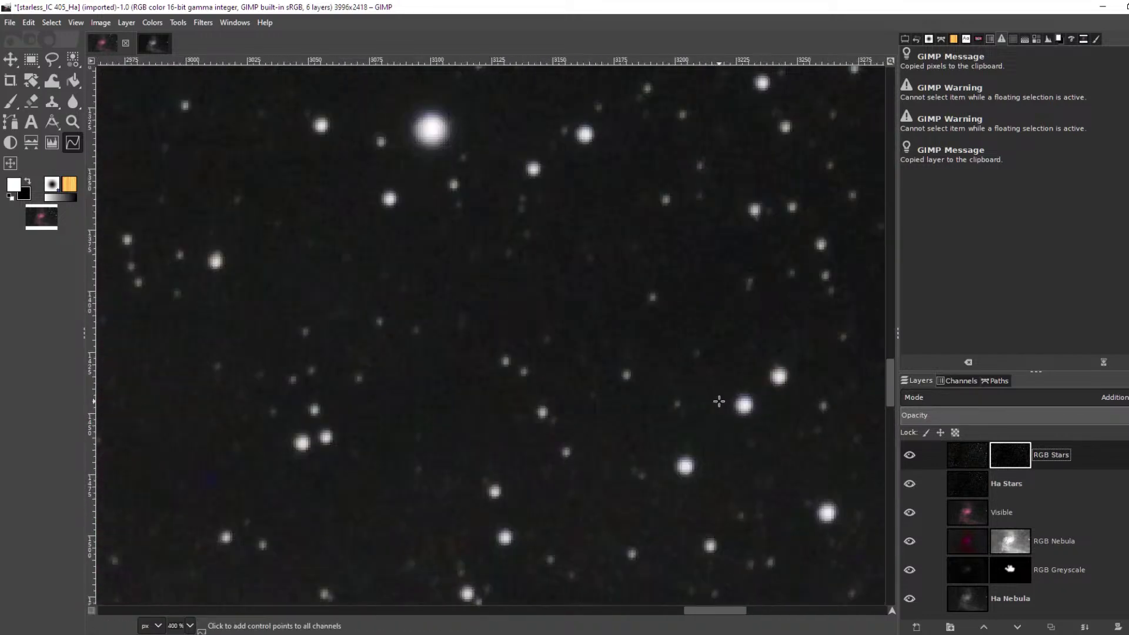
pyautogui.keyDown('ctrl'); pyautogui.scroll(-9, 719, 401); pyautogui.keyUp('ctrl')
pyautogui.keyDown('ctrl'); pyautogui.scroll(4, 729, 377); pyautogui.keyUp('ctrl')
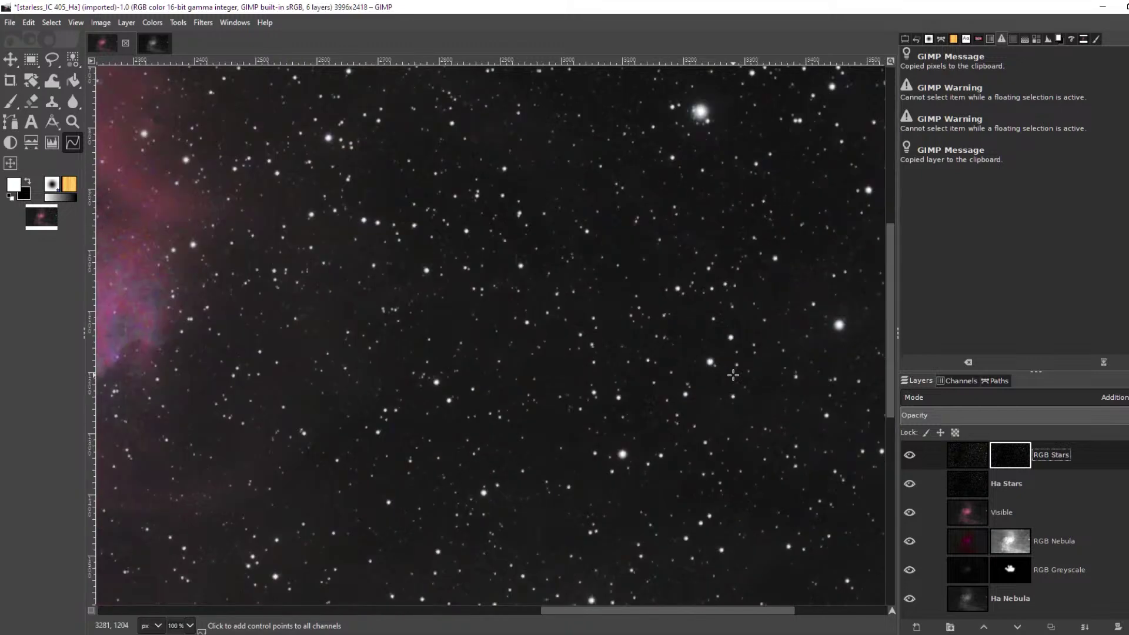
pyautogui.keyDown('ctrl'); pyautogui.scroll(3, 733, 375); pyautogui.keyUp('ctrl')
pyautogui.click(913, 452)
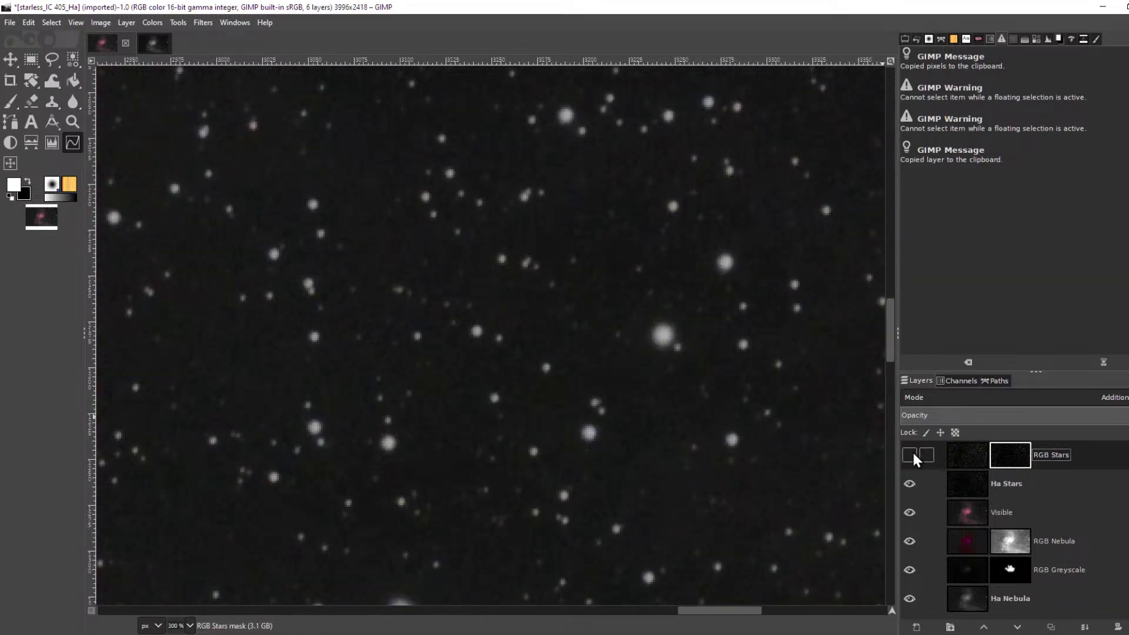
pyautogui.click(913, 454)
pyautogui.click(912, 451)
pyautogui.click(912, 450)
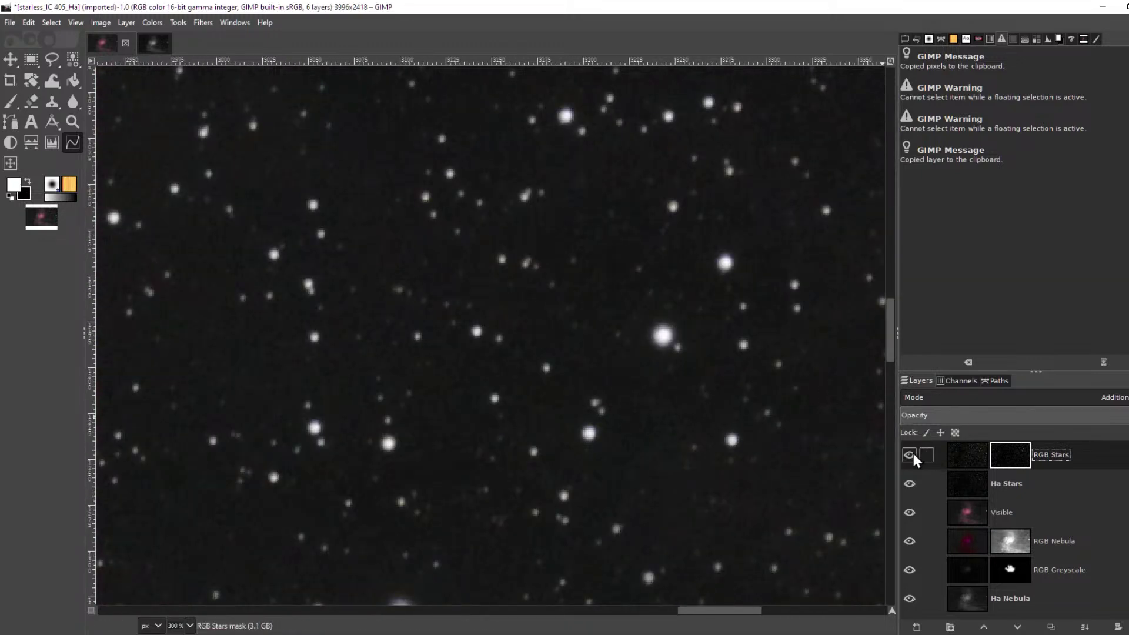
# Examine the masked stars over the nebula and the surrounding dark sky at several magnifications
pyautogui.keyDown('ctrl'); pyautogui.scroll(-3, 744, 383); pyautogui.keyUp('ctrl')
pyautogui.hscroll(-5, 635, 357)
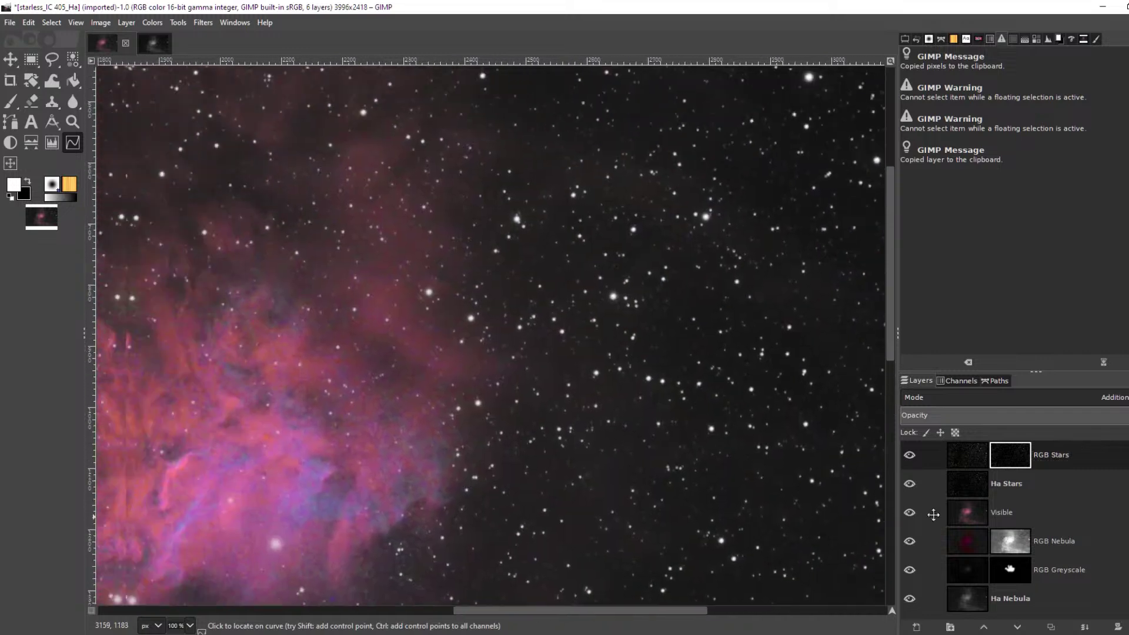
pyautogui.keyDown('ctrl'); pyautogui.scroll(-1, 441, 371); pyautogui.keyUp('ctrl')
pyautogui.keyDown('ctrl'); pyautogui.scroll(-1, 441, 372); pyautogui.keyUp('ctrl')
pyautogui.keyDown('ctrl'); pyautogui.scroll(1, 693, 404); pyautogui.keyUp('ctrl')
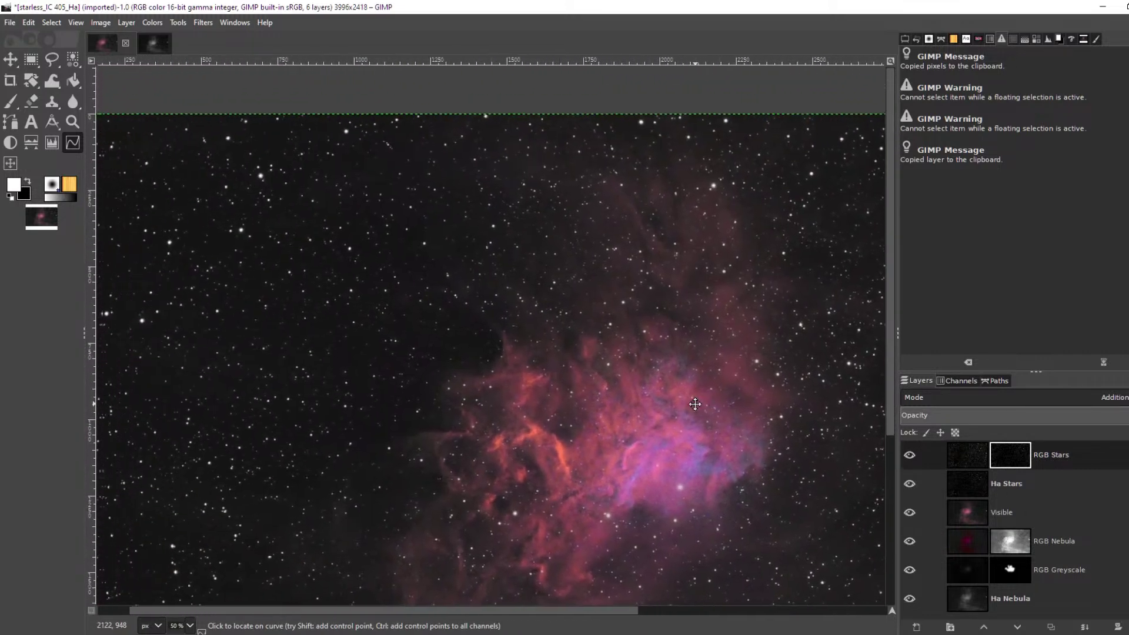
pyautogui.hscroll(-1, 442, 365)
pyautogui.keyDown('ctrl'); pyautogui.scroll(2, 416, 353); pyautogui.keyUp('ctrl')
pyautogui.keyDown('ctrl'); pyautogui.scroll(1, 415, 352); pyautogui.keyUp('ctrl')
pyautogui.keyDown('ctrl'); pyautogui.scroll(-4, 415, 352); pyautogui.keyUp('ctrl')
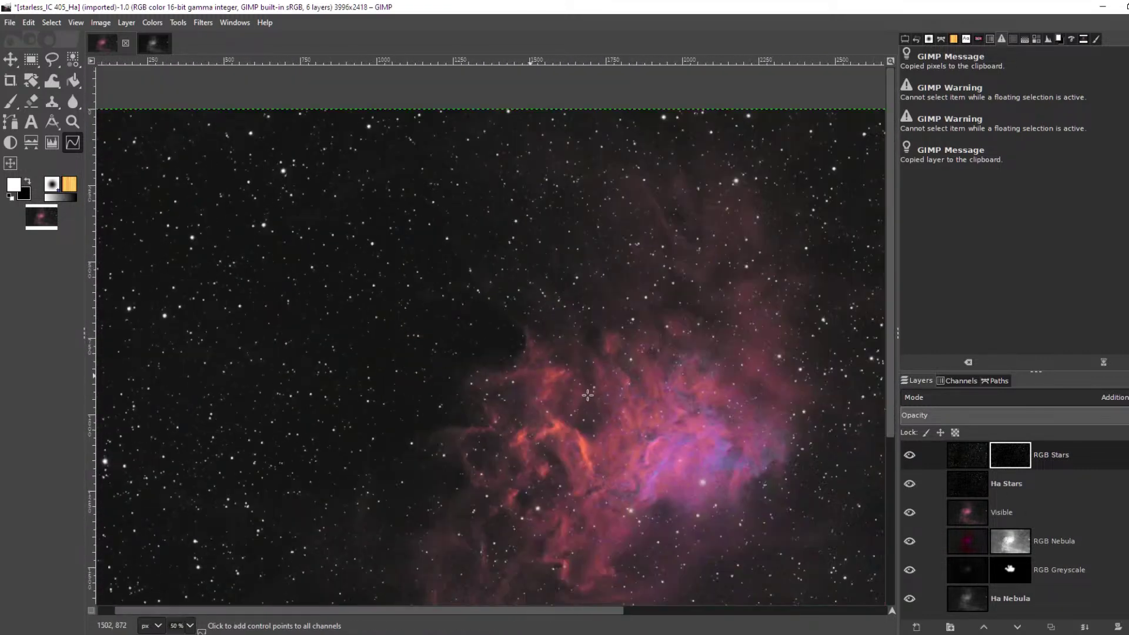
pyautogui.keyDown('ctrl'); pyautogui.scroll(-2, 711, 511); pyautogui.keyUp('ctrl')
pyautogui.keyDown('ctrl'); pyautogui.scroll(1, 655, 370); pyautogui.keyUp('ctrl')
pyautogui.hscroll(1, 753, 414)
pyautogui.keyDown('ctrl'); pyautogui.scroll(6, 753, 414); pyautogui.keyUp('ctrl')
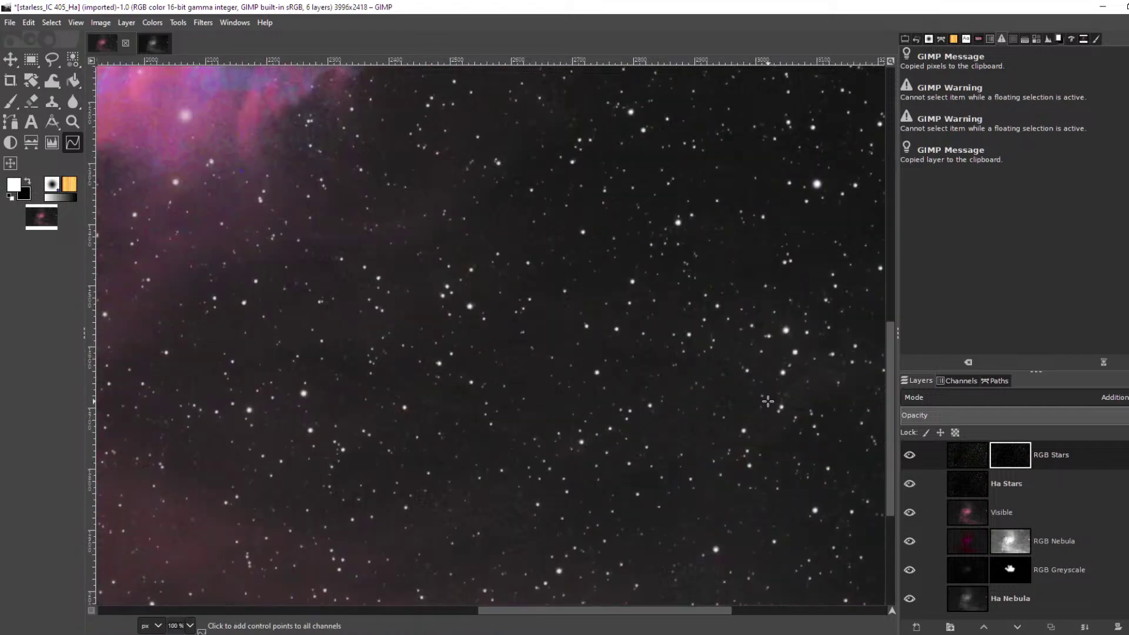
pyautogui.keyDown('ctrl'); pyautogui.scroll(-3, 768, 396); pyautogui.keyUp('ctrl')
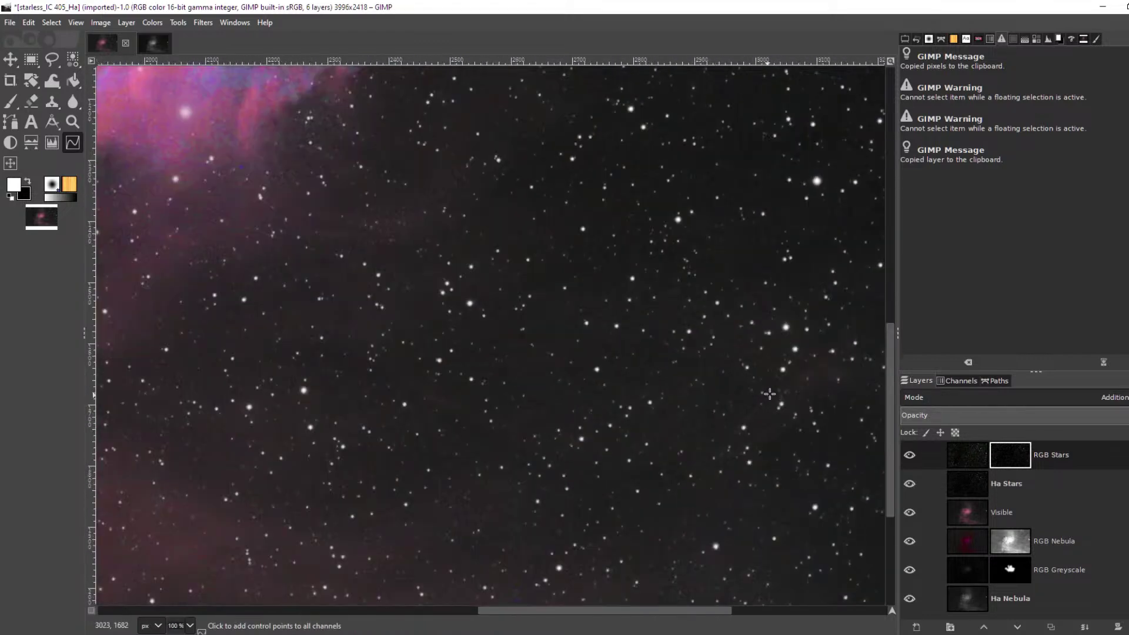
pyautogui.keyDown('ctrl'); pyautogui.scroll(1, 770, 392); pyautogui.keyUp('ctrl')
pyautogui.moveTo(471, 295); pyautogui.dragTo(797, 444)
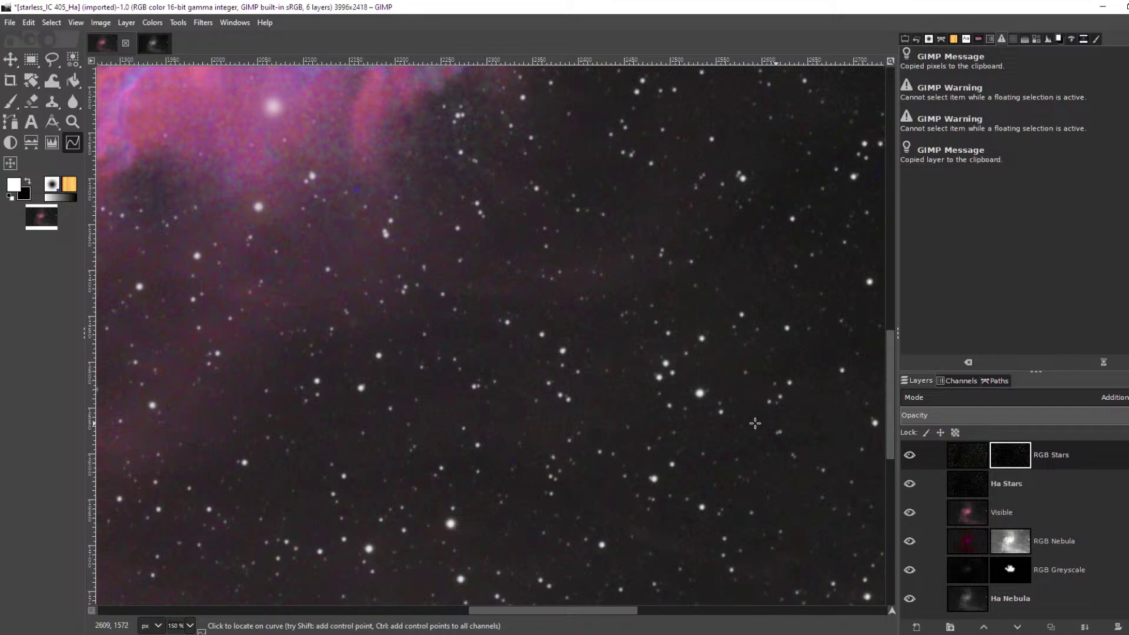
pyautogui.moveTo(758, 429); pyautogui.dragTo(537, 522)
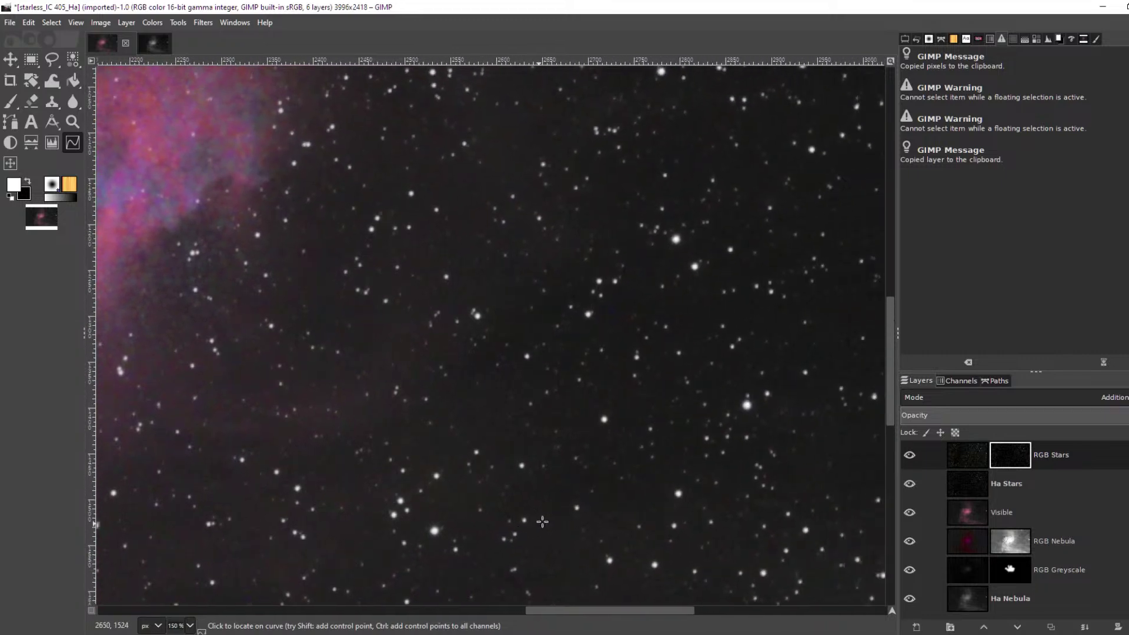
pyautogui.moveTo(650, 464); pyautogui.dragTo(838, 530)
# Raise the saturation of the RGB Stars layer's image to a scale of 2.483, checking the star colours up close
pyautogui.click(970, 458)
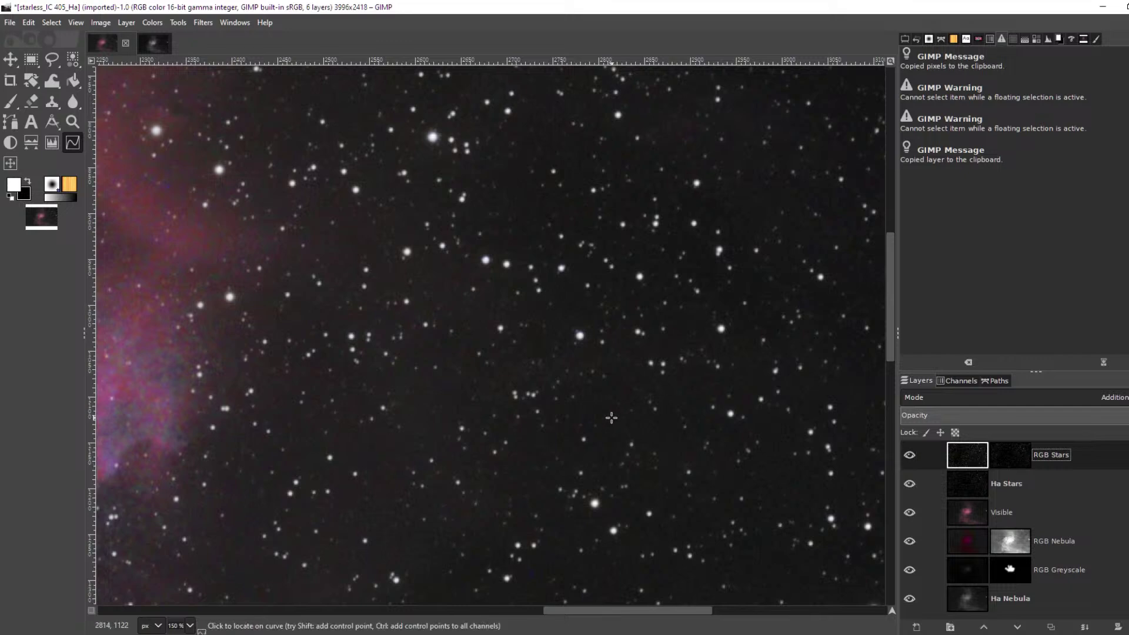
pyautogui.scroll(-2, 612, 419)
pyautogui.scroll(-1, 612, 418)
pyautogui.scroll(5, 612, 419)
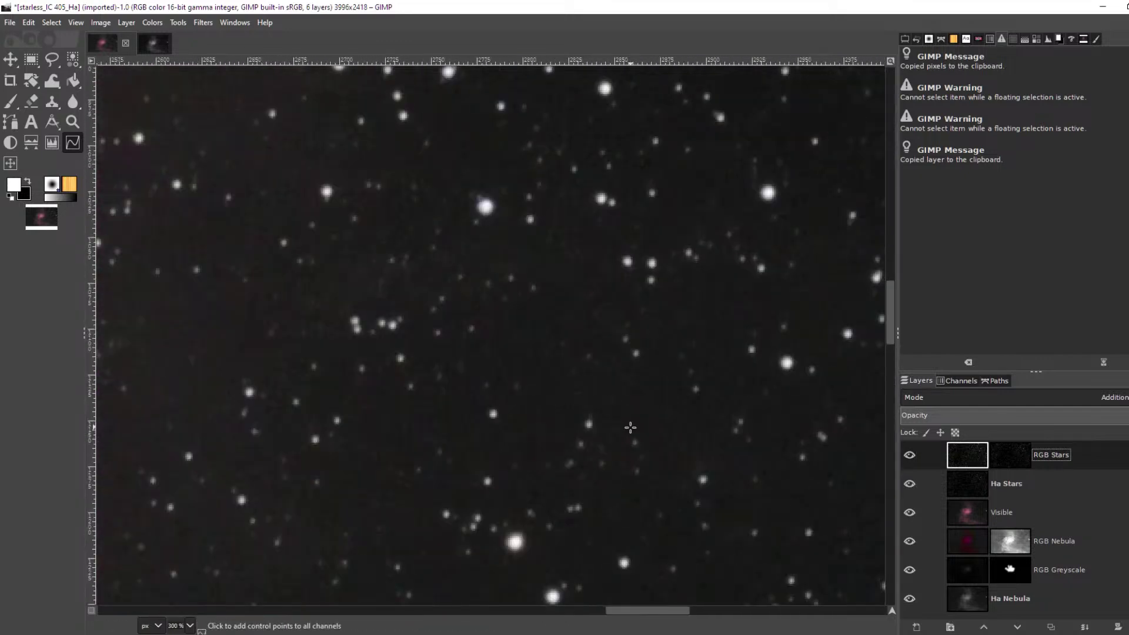
pyautogui.click(151, 23)
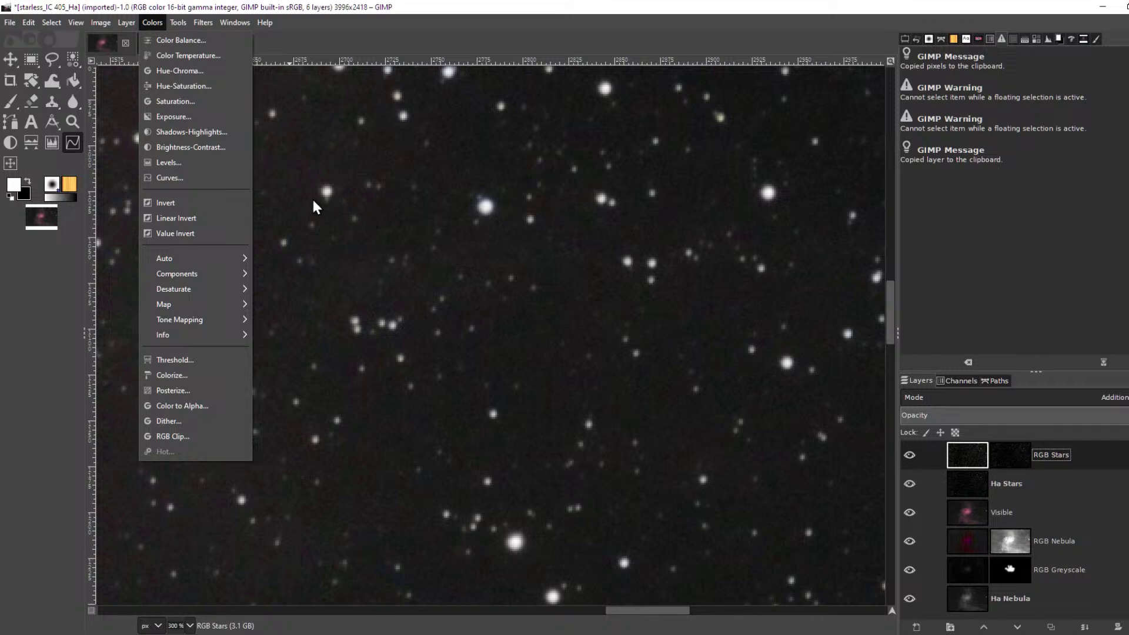
pyautogui.click(212, 103)
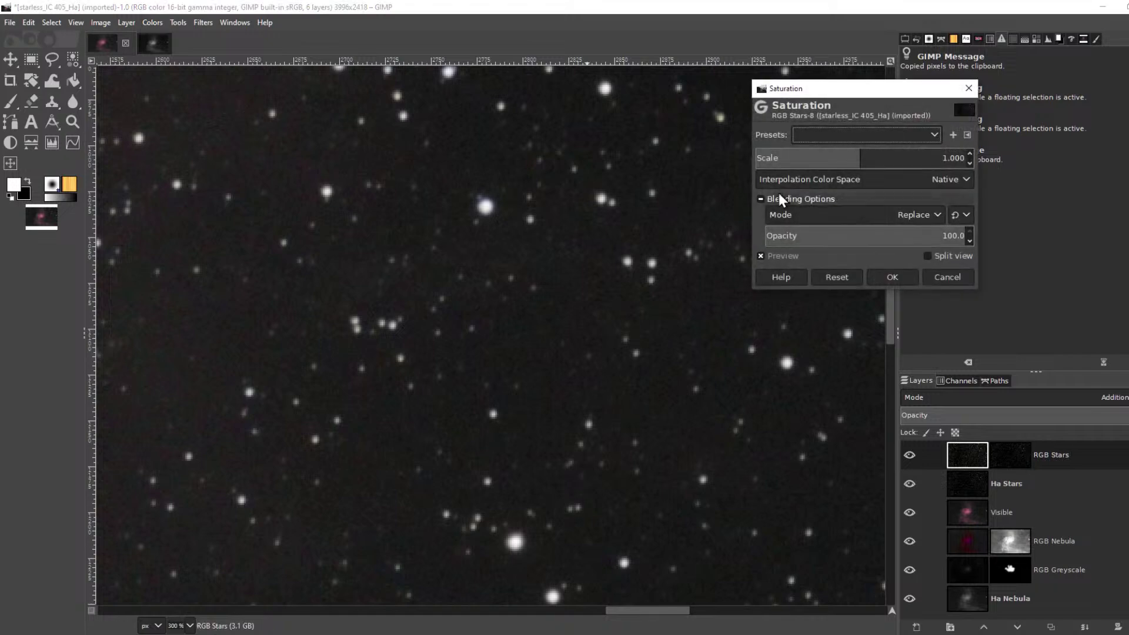
pyautogui.moveTo(856, 156); pyautogui.dragTo(942, 158)
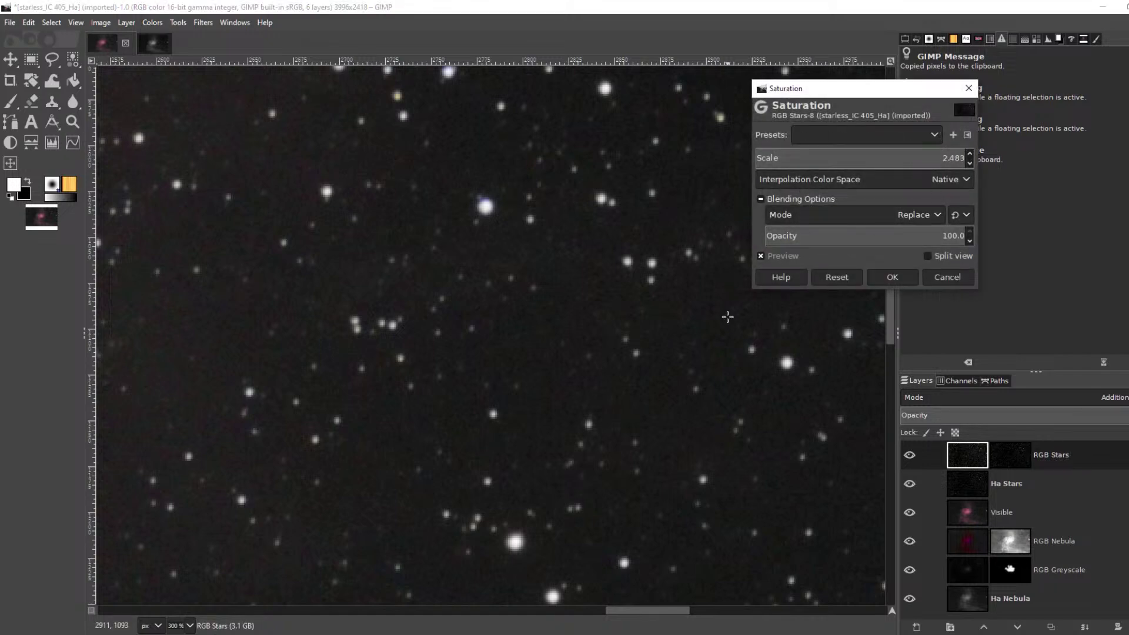
pyautogui.scroll(2, 484, 207)
pyautogui.scroll(4, 484, 207)
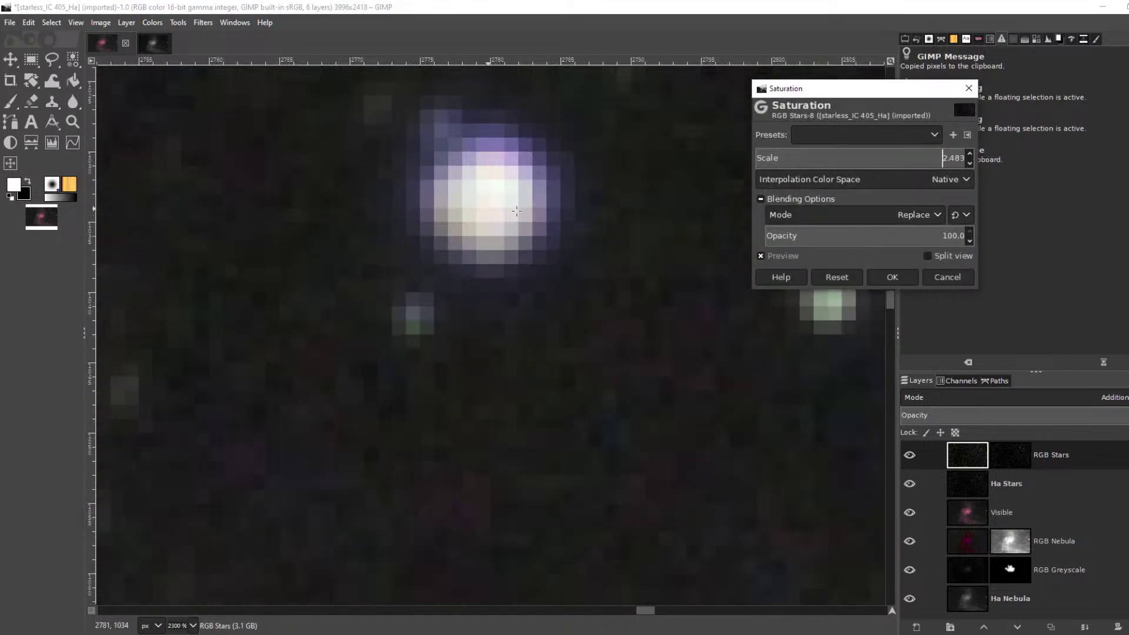
pyautogui.click(891, 277)
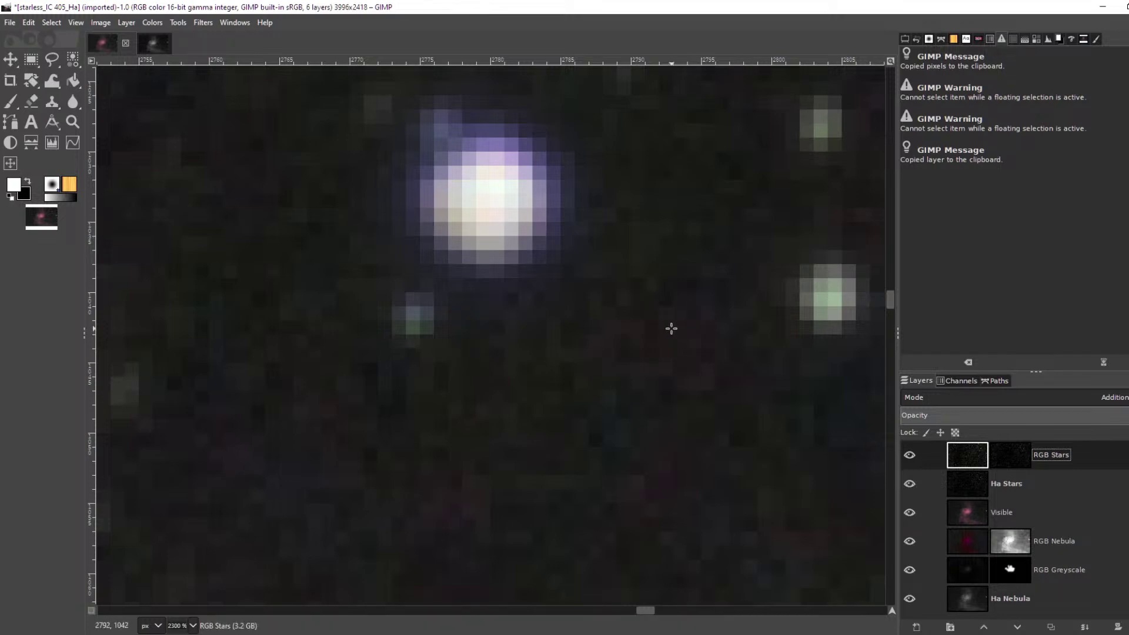
pyautogui.scroll(-12, 671, 328)
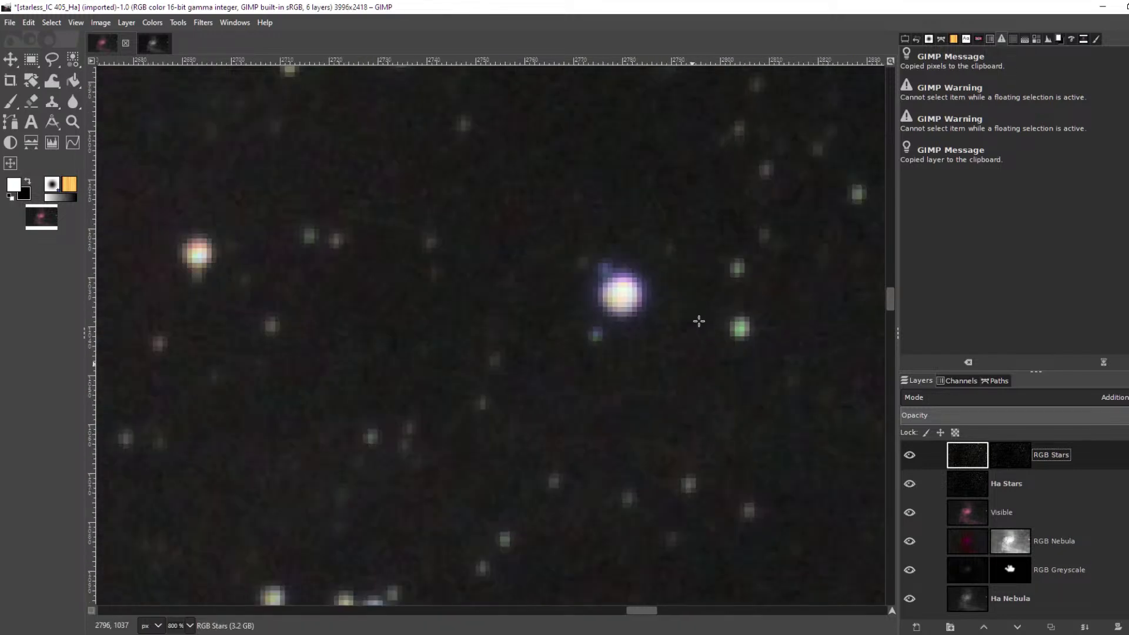
pyautogui.scroll(3, 698, 398)
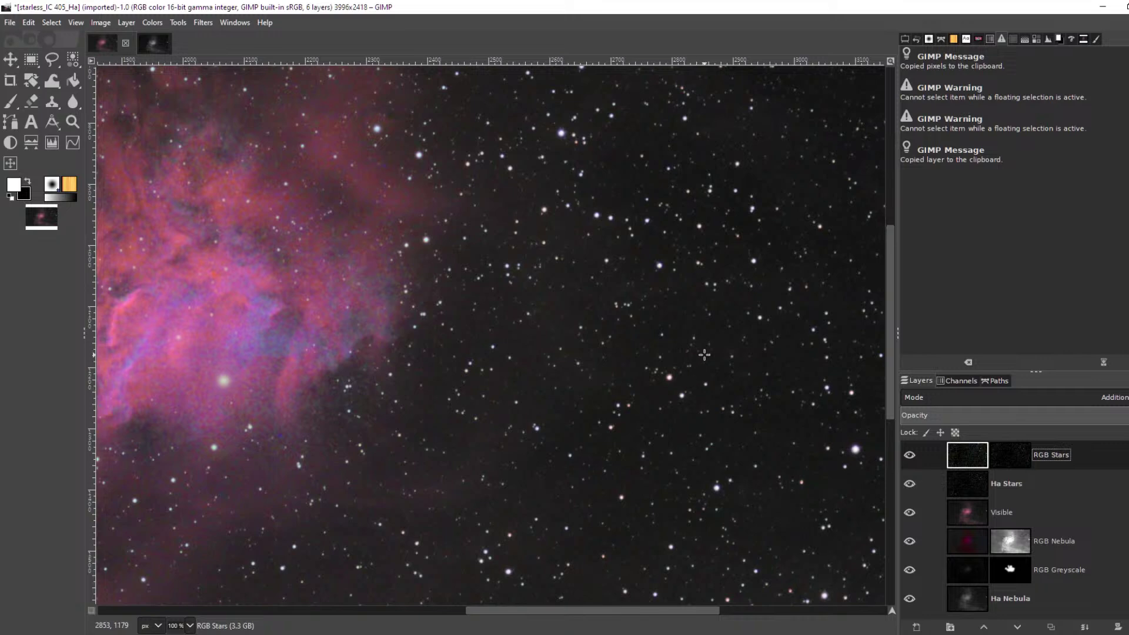
# Examine the saturated star colours close up and over the wider field, comparing the RGB Stars layer hidden and shown
pyautogui.scroll(4, 697, 347)
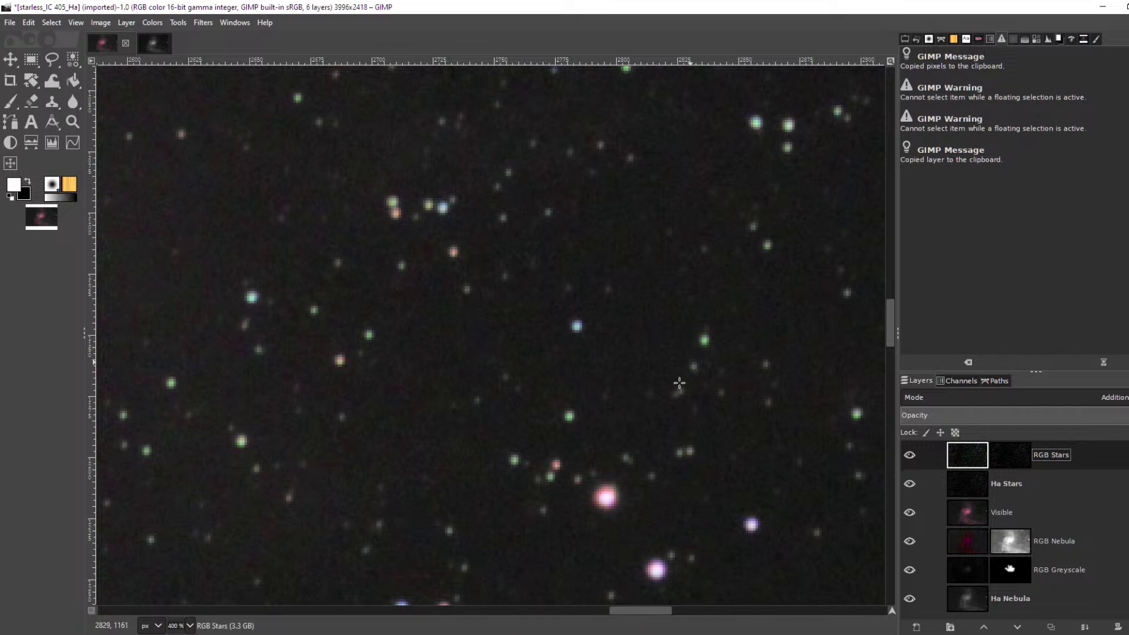
pyautogui.scroll(3, 611, 518)
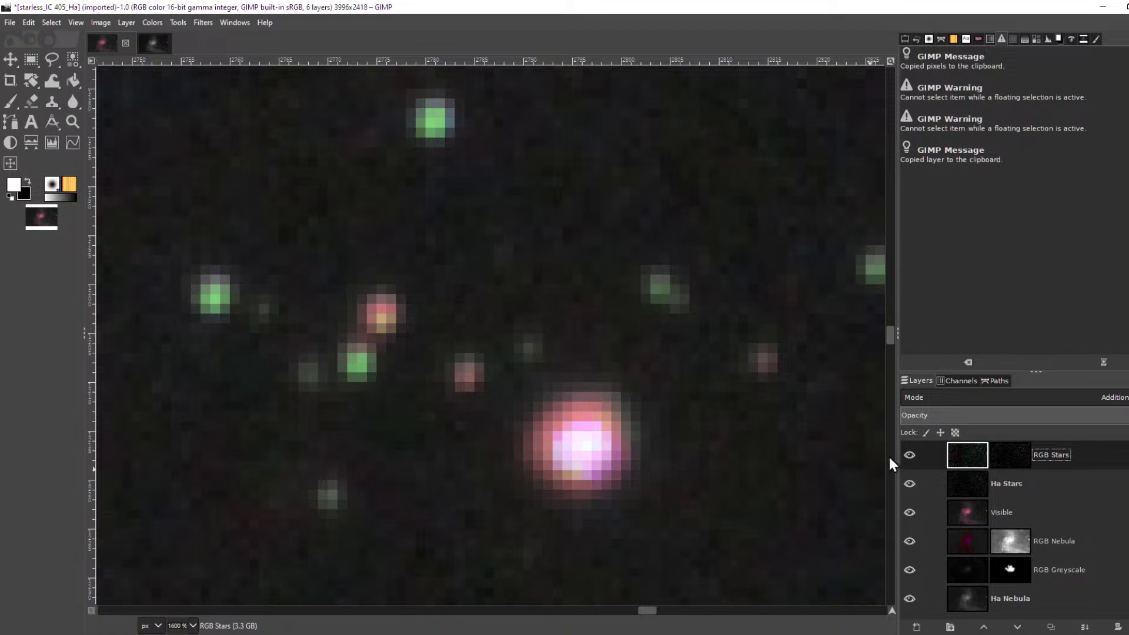
pyautogui.click(909, 454)
pyautogui.click(909, 454)
pyautogui.scroll(-8, 544, 459)
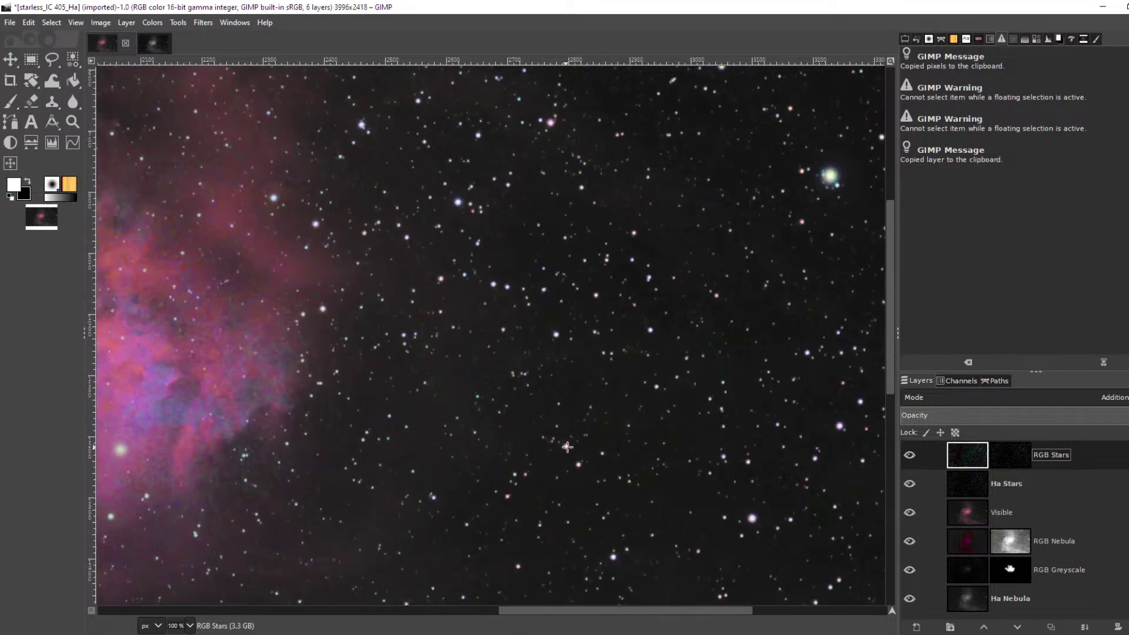
pyautogui.scroll(-2, 572, 448)
# Apply a Gaussian Blur of 3.50 in X and Y to the RGB Stars layer's image, judging it on a large bright star
pyautogui.scroll(8, 726, 240)
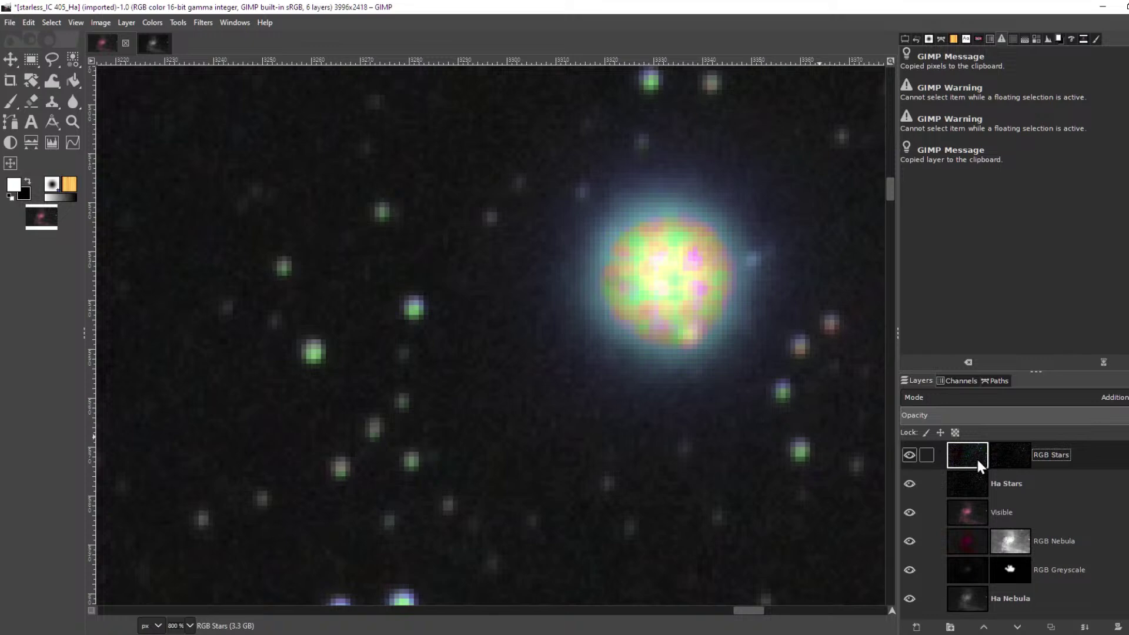
pyautogui.click(204, 22)
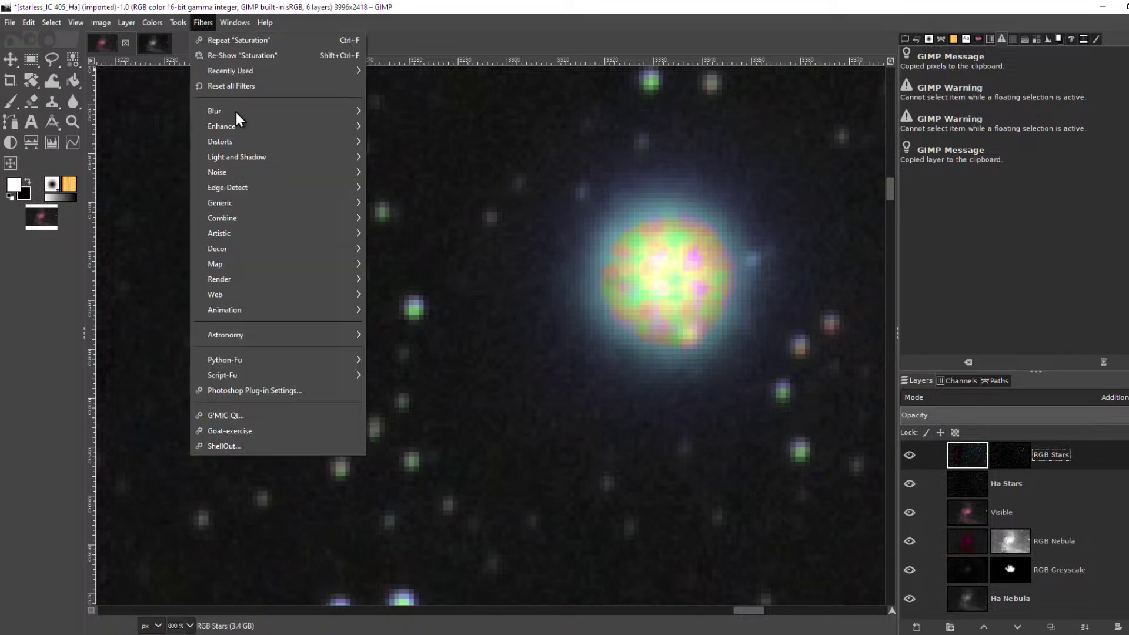
pyautogui.moveTo(235, 111)
pyautogui.click(407, 127)
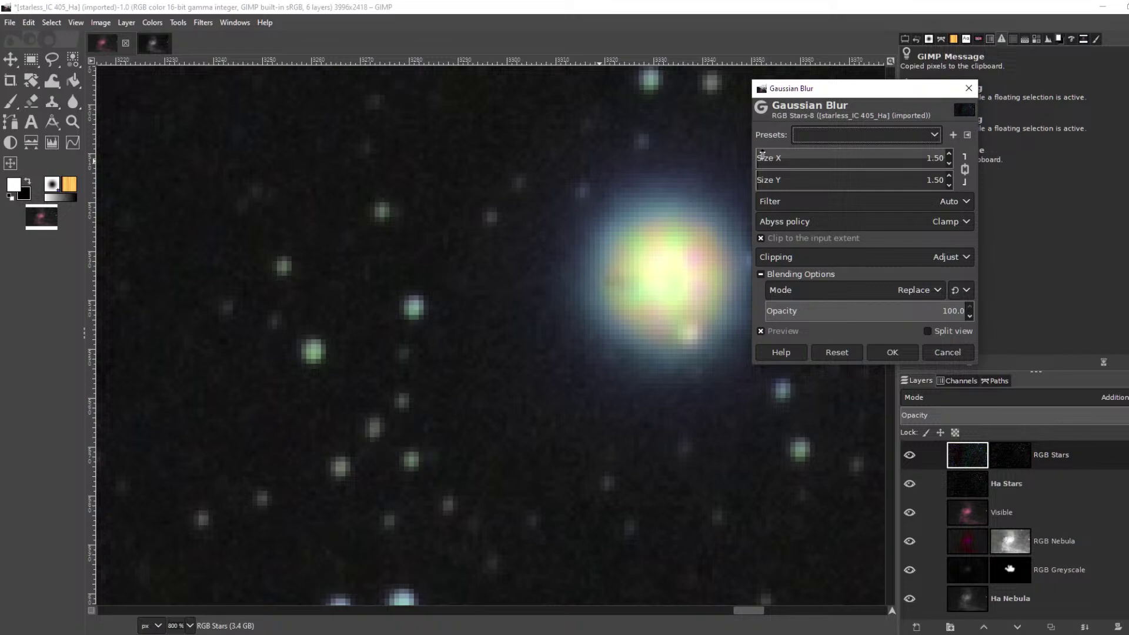
pyautogui.click(949, 155)
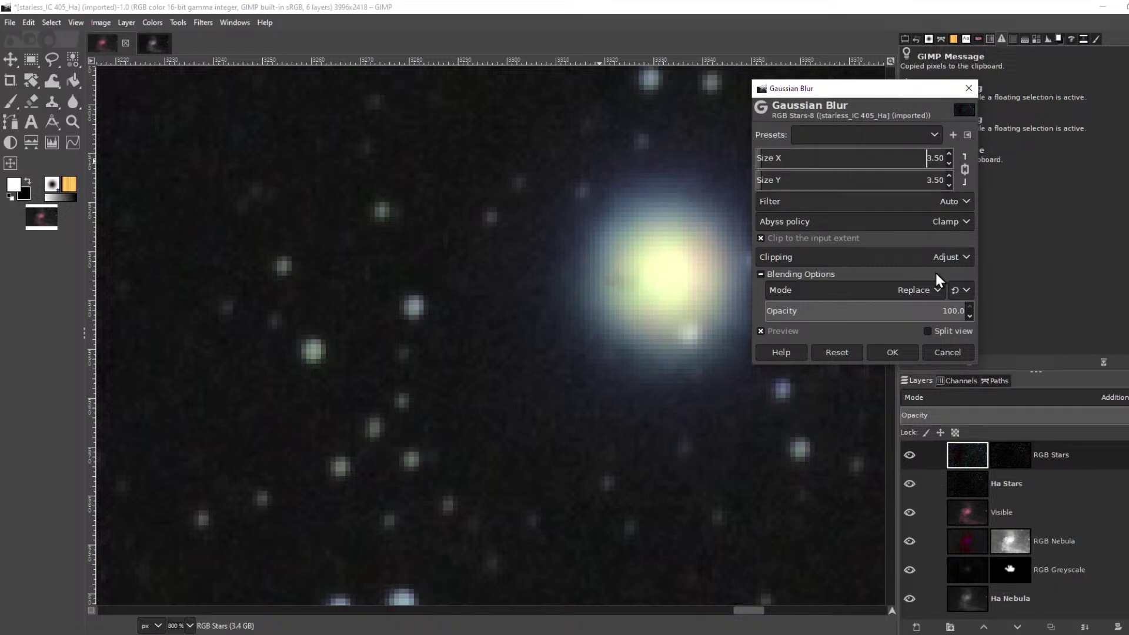
pyautogui.click(906, 351)
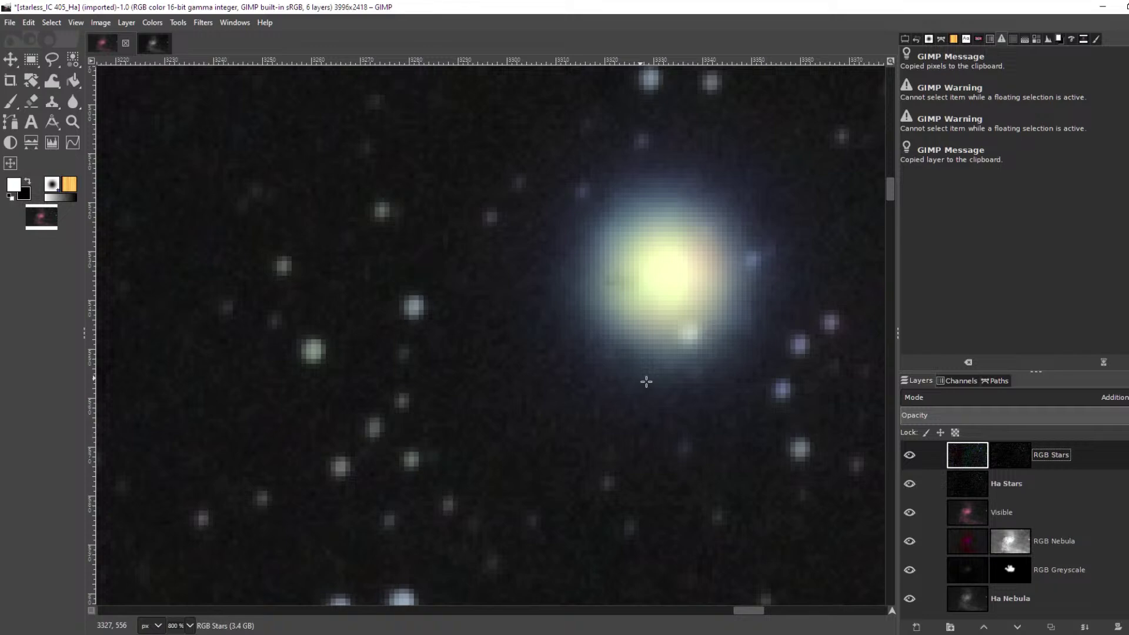
# Examine the blurred star colours across the nebula and the surrounding dark sky at several magnifications
pyautogui.scroll(-7, 647, 382)
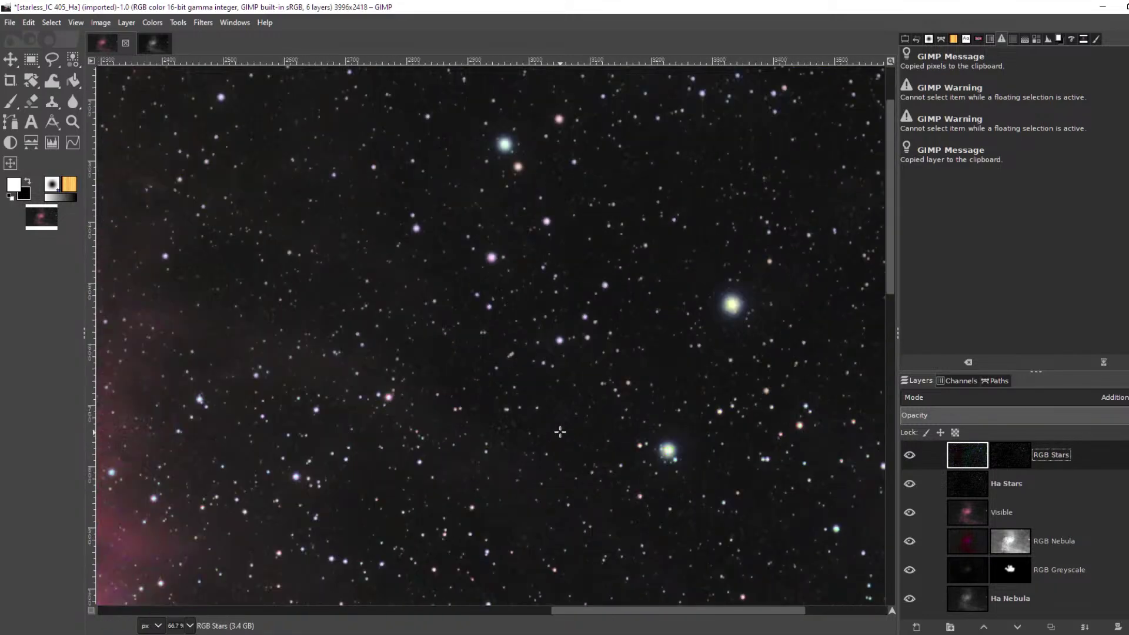
pyautogui.scroll(3, 560, 433)
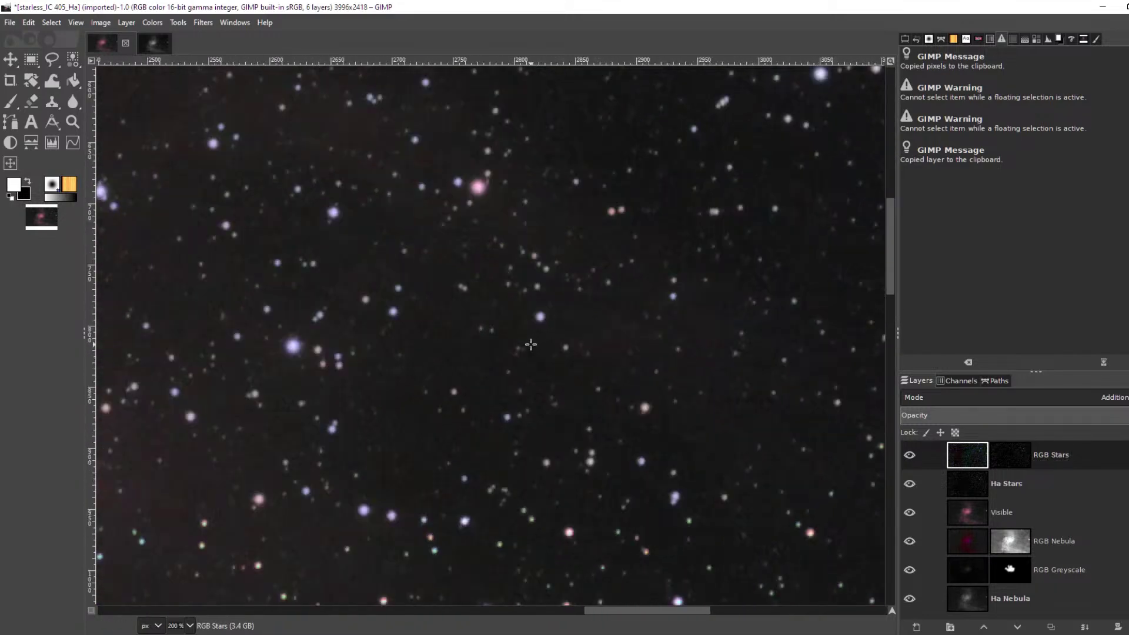
pyautogui.scroll(-3, 531, 345)
pyautogui.scroll(-1, 539, 451)
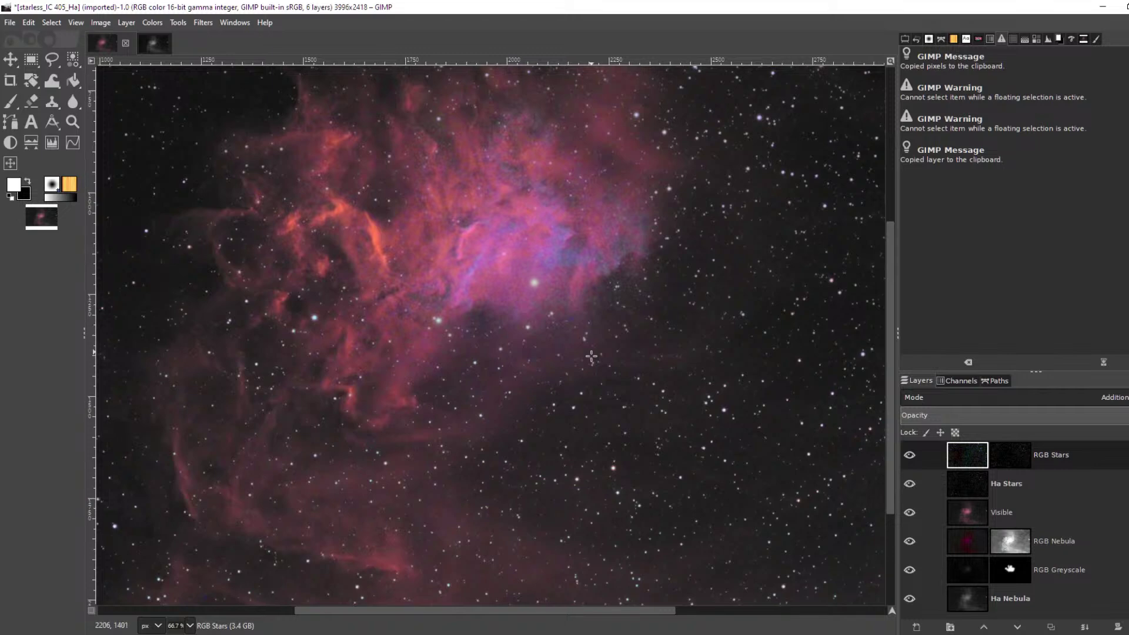
pyautogui.scroll(2, 402, 346)
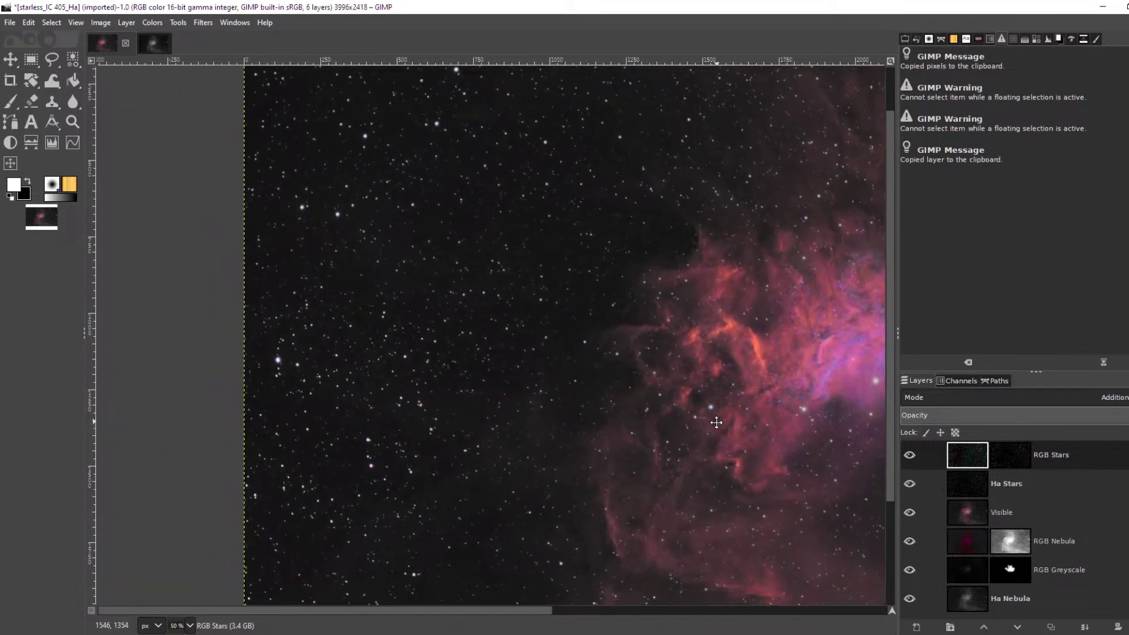
pyautogui.scroll(3, 535, 300)
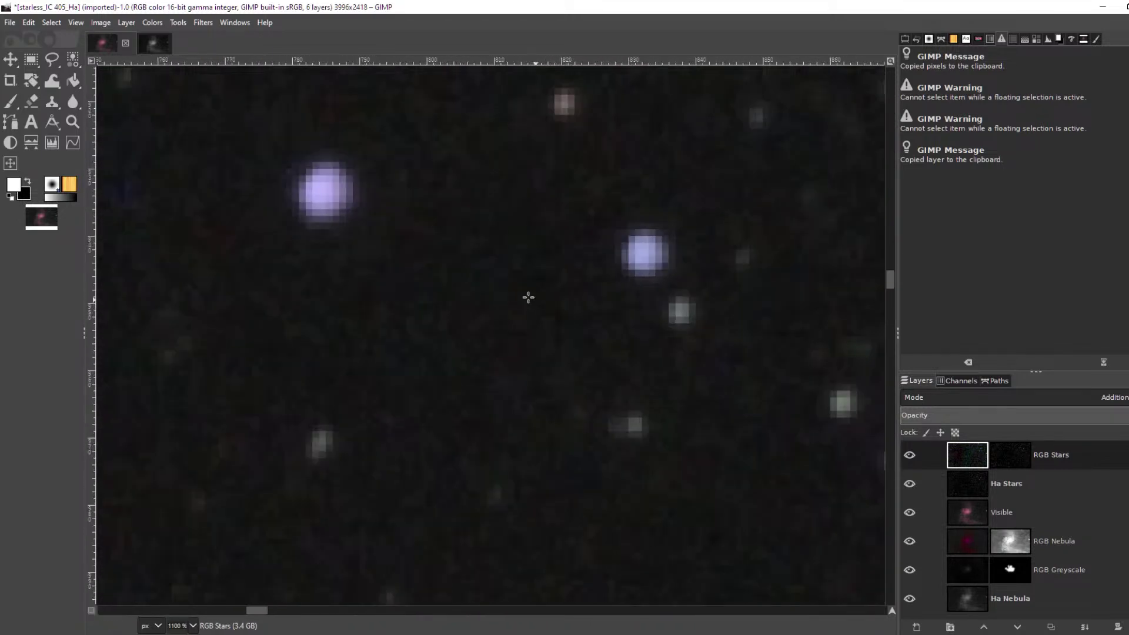
pyautogui.scroll(-4, 533, 301)
pyautogui.scroll(-4, 533, 302)
pyautogui.scroll(4, 759, 386)
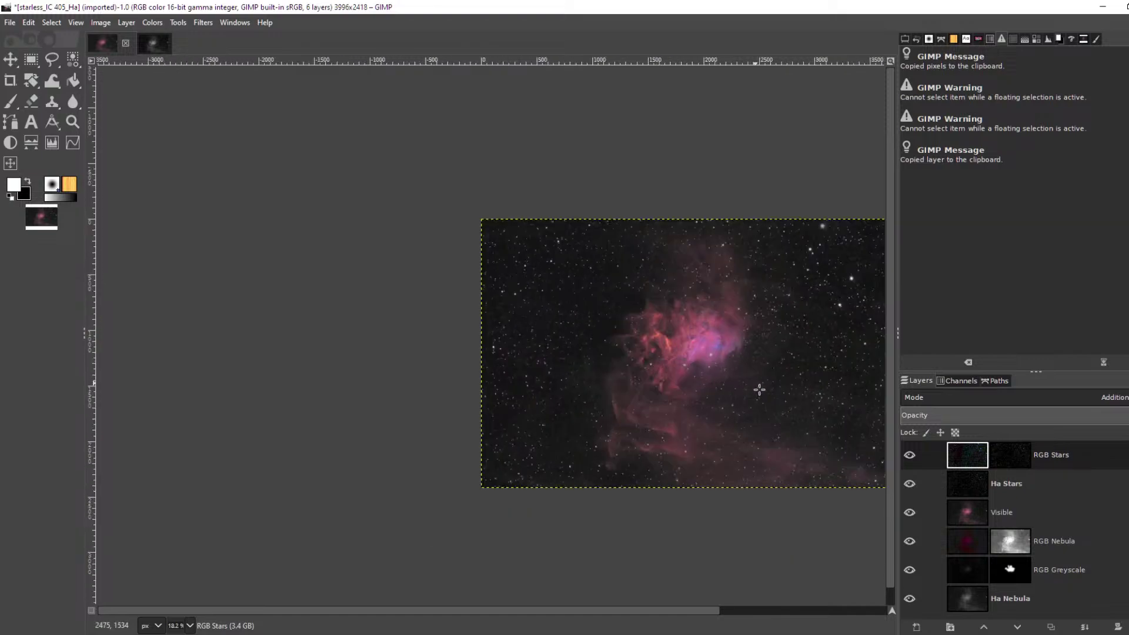
pyautogui.scroll(-3, 765, 380)
pyautogui.scroll(5, 650, 284)
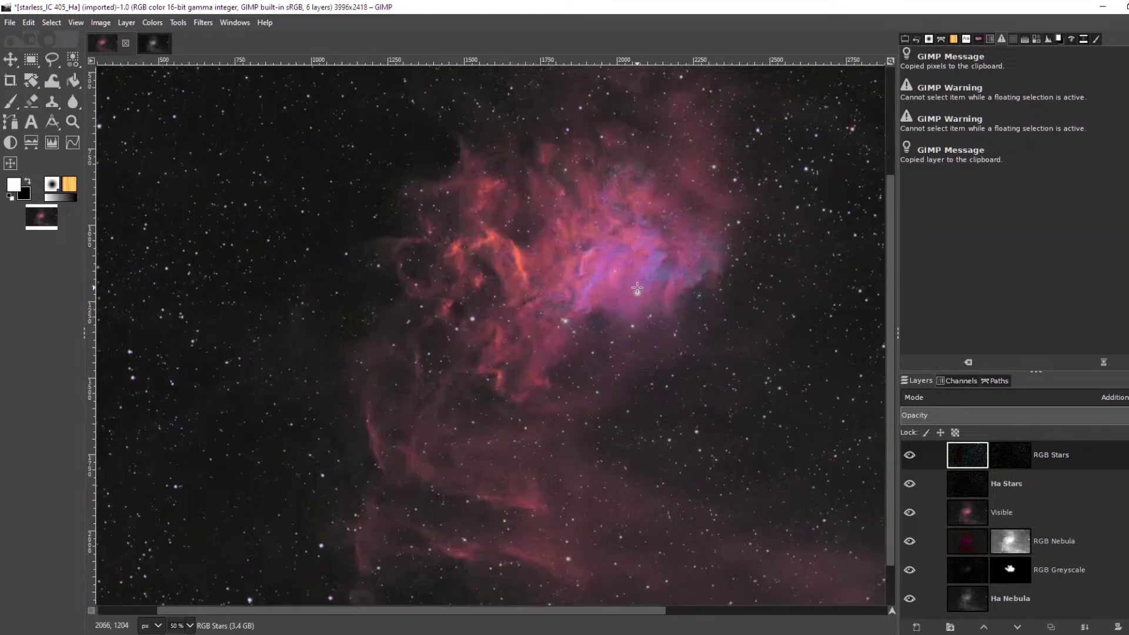
pyautogui.scroll(-4, 650, 284)
pyautogui.scroll(-3, 650, 284)
pyautogui.scroll(2, 789, 331)
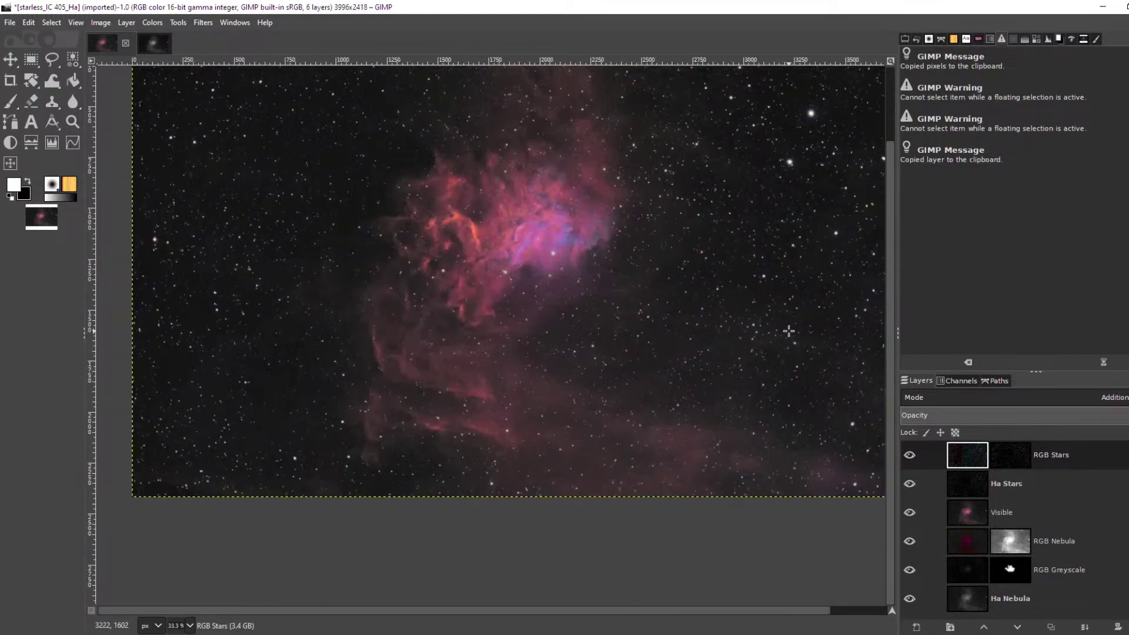
pyautogui.scroll(1, 624, 276)
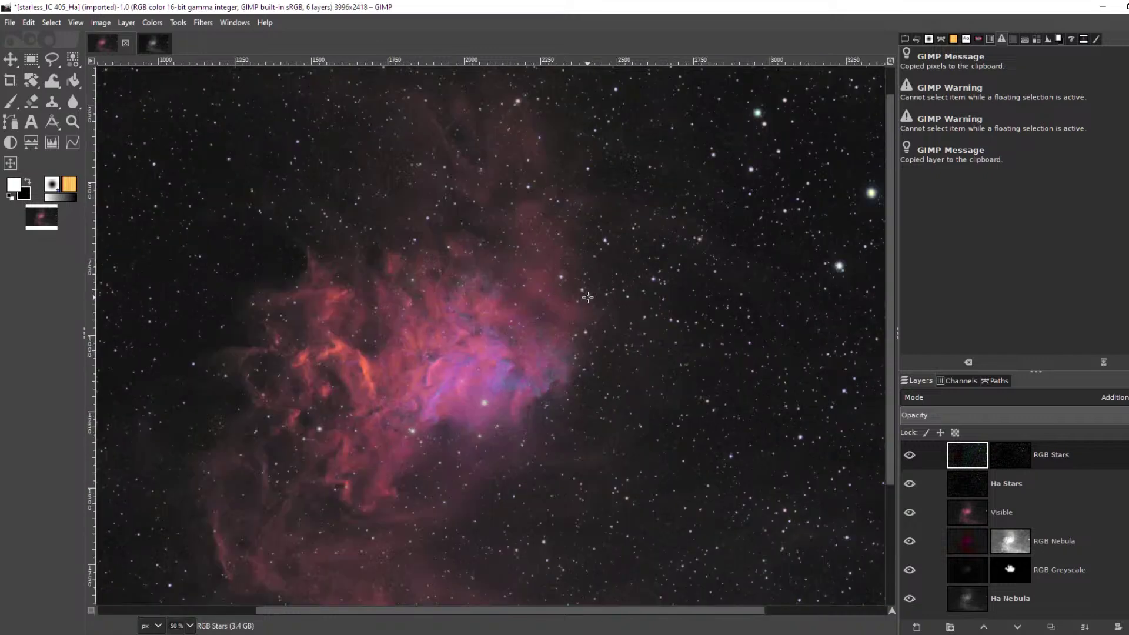
# With both star layers hidden, duplicate the Visible layer and set the copy's blend mode to Screen
pyautogui.click(909, 484)
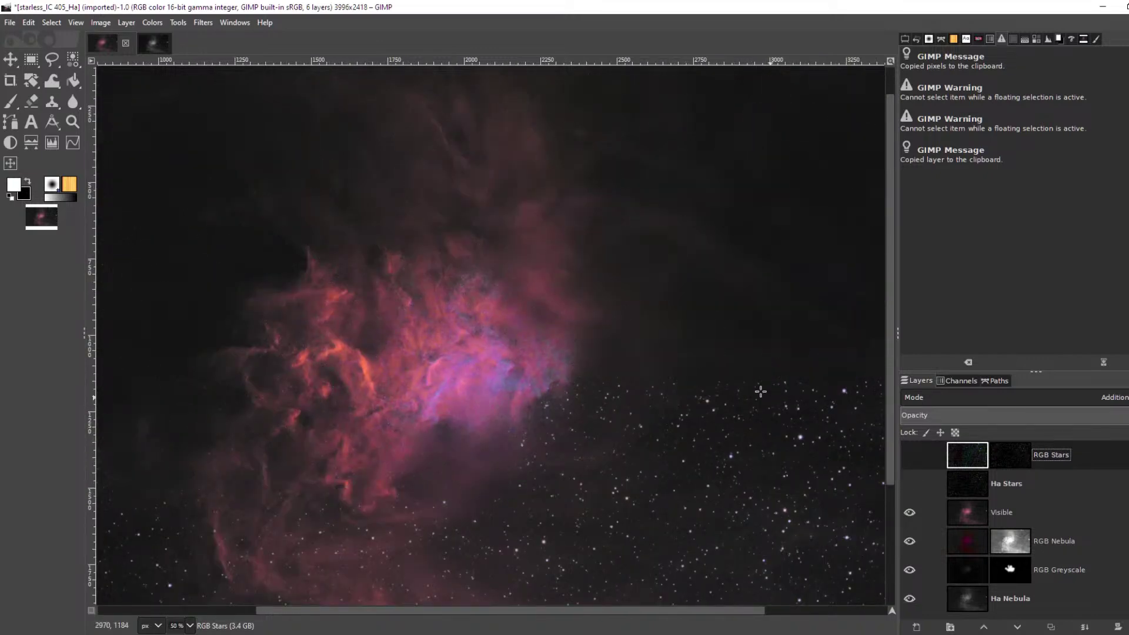
pyautogui.click(1001, 517)
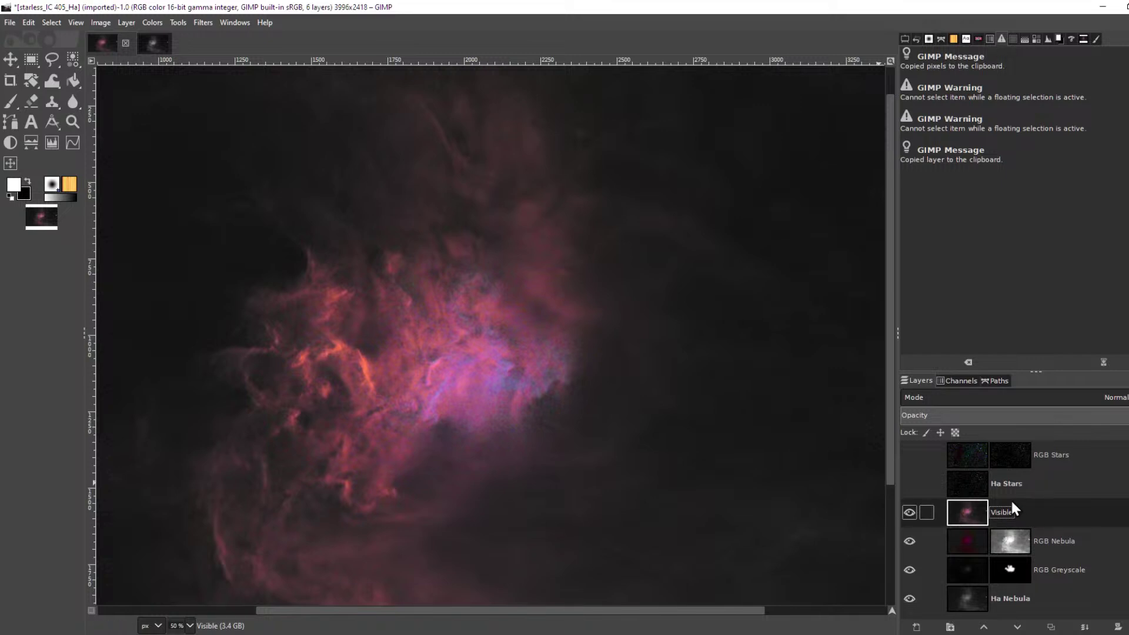
pyautogui.hotkey('shift', 'ctrl', 'd')
pyautogui.click(1088, 396)
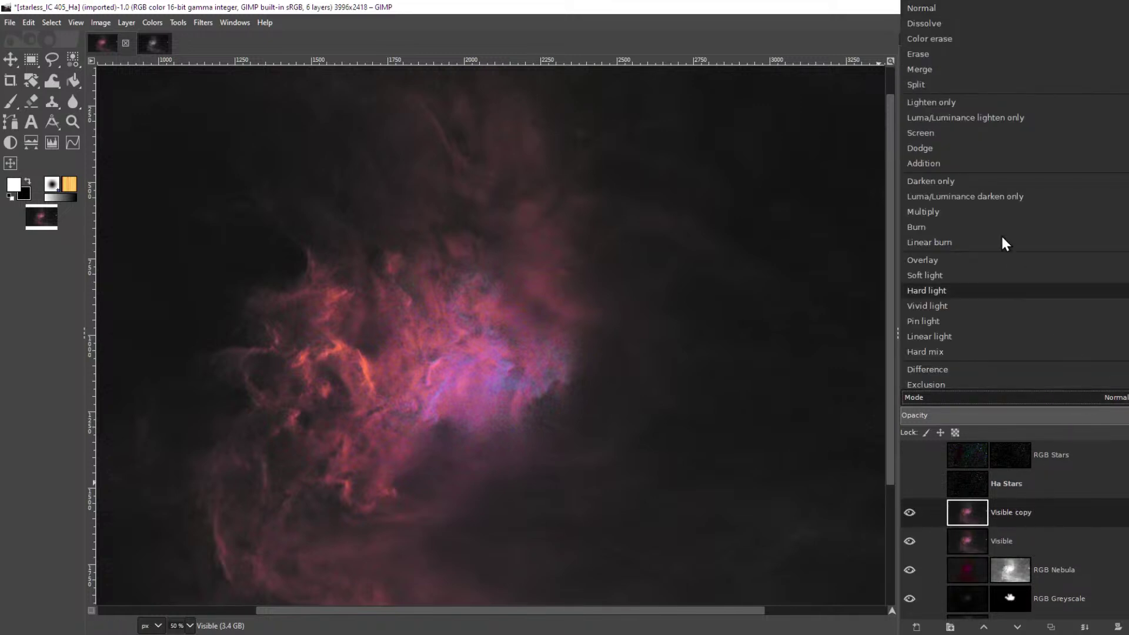
pyautogui.click(966, 130)
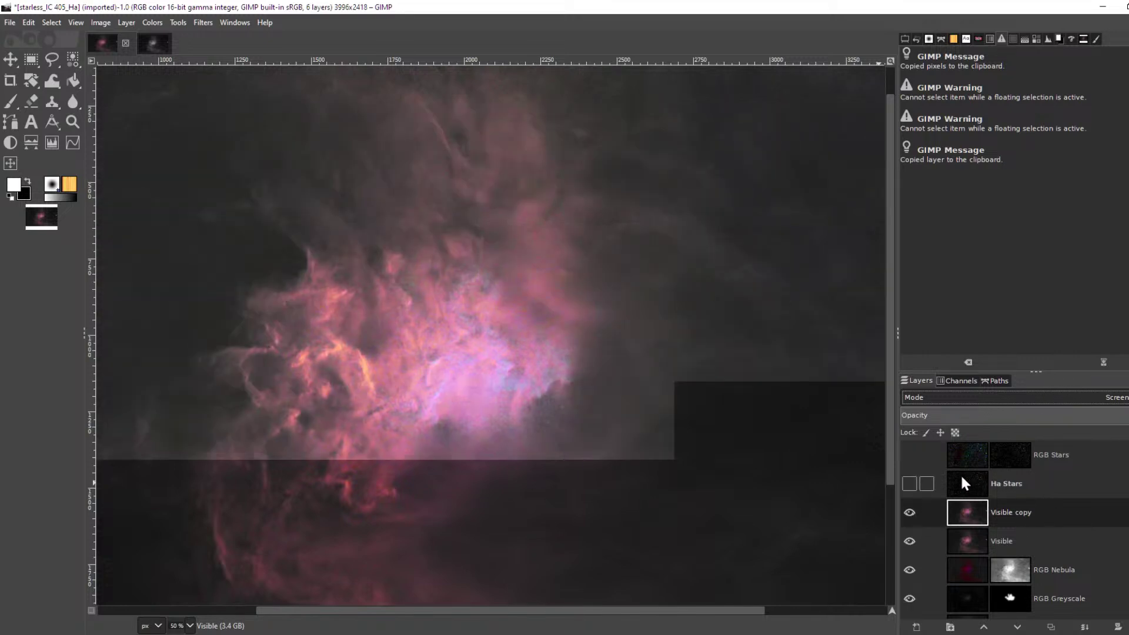
# Show the Ha Stars and RGB Stars layers again and lower the opacity of the Visible copy layer
pyautogui.click(911, 484)
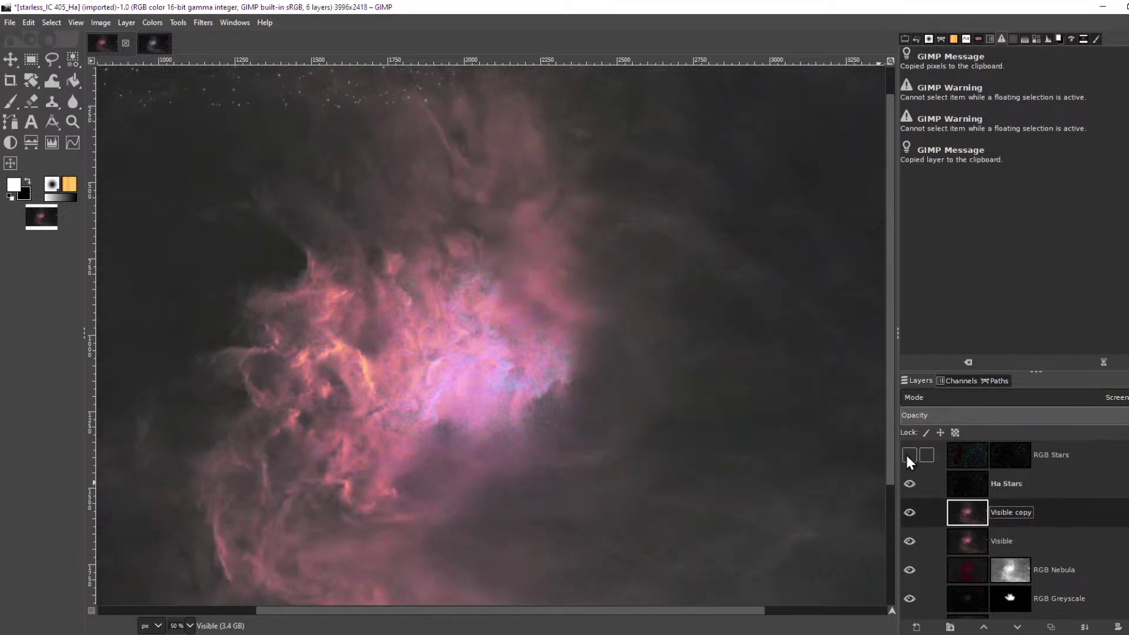
pyautogui.click(909, 455)
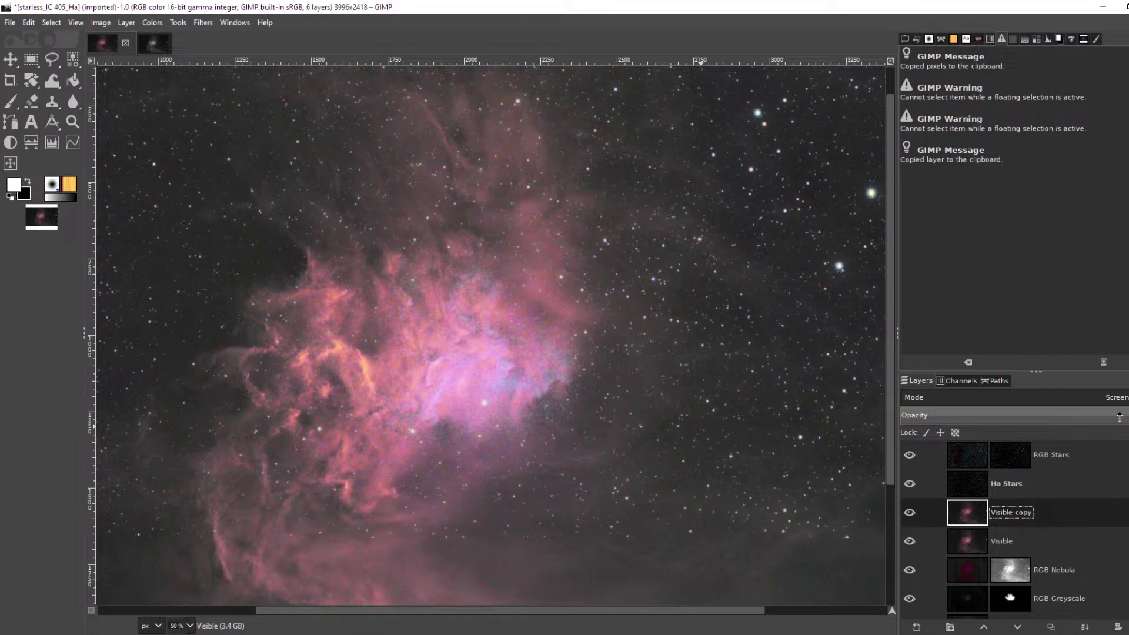
pyautogui.moveTo(1120, 417); pyautogui.dragTo(1050, 420)
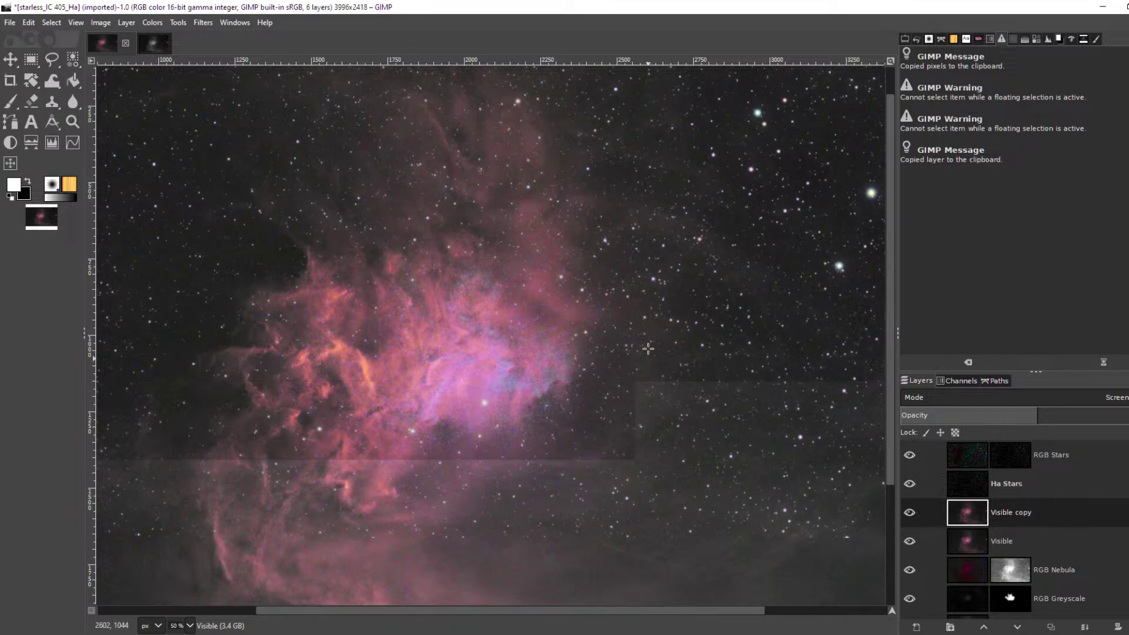
# Check the screened brightening over the whole image and hide the Visible copy layer
pyautogui.scroll(-2, 577, 361)
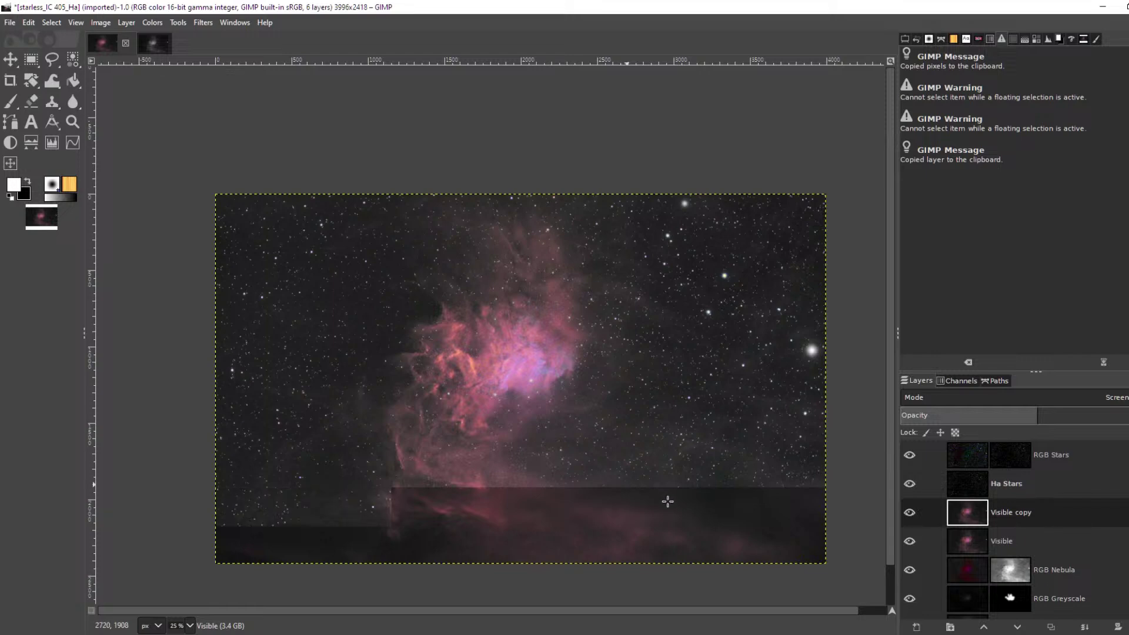
pyautogui.scroll(2, 600, 525)
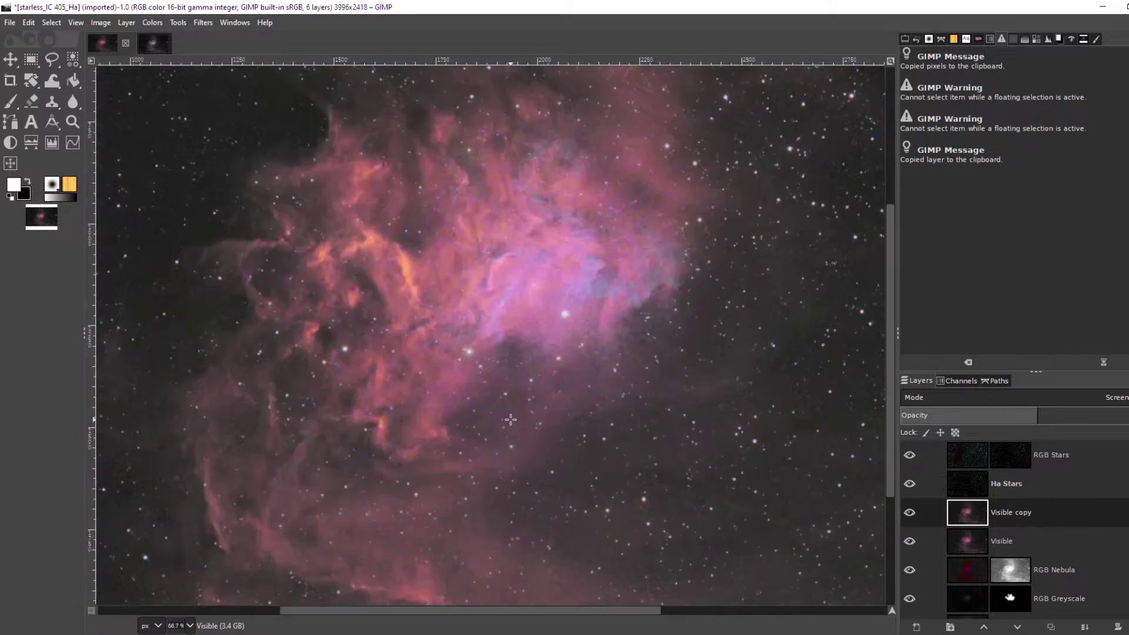
pyautogui.scroll(-1, 517, 416)
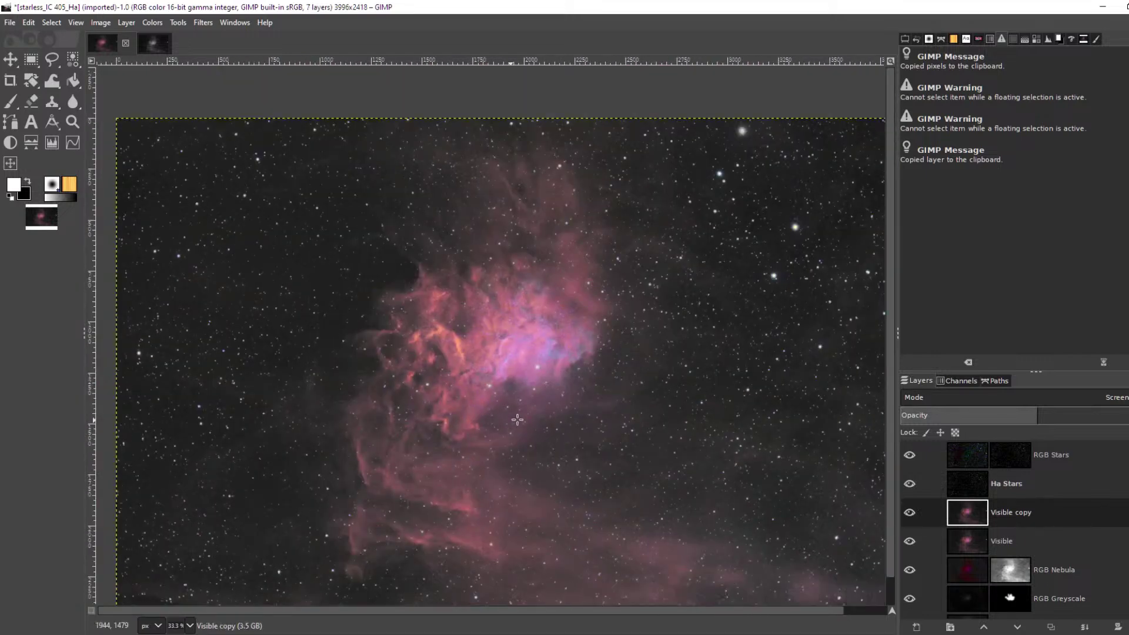
pyautogui.click(909, 512)
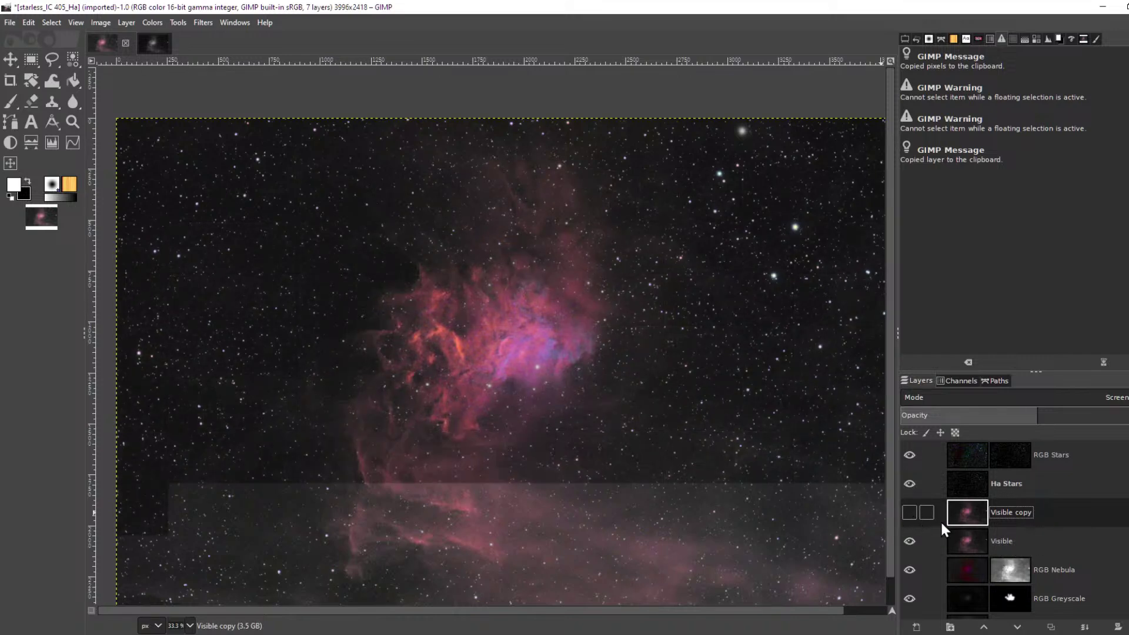
# Try a Curves adjustment on the Visible layer that anchors the dark sky and lifts the nebula tones from 20.20 to 32.14
pyautogui.click(1018, 535)
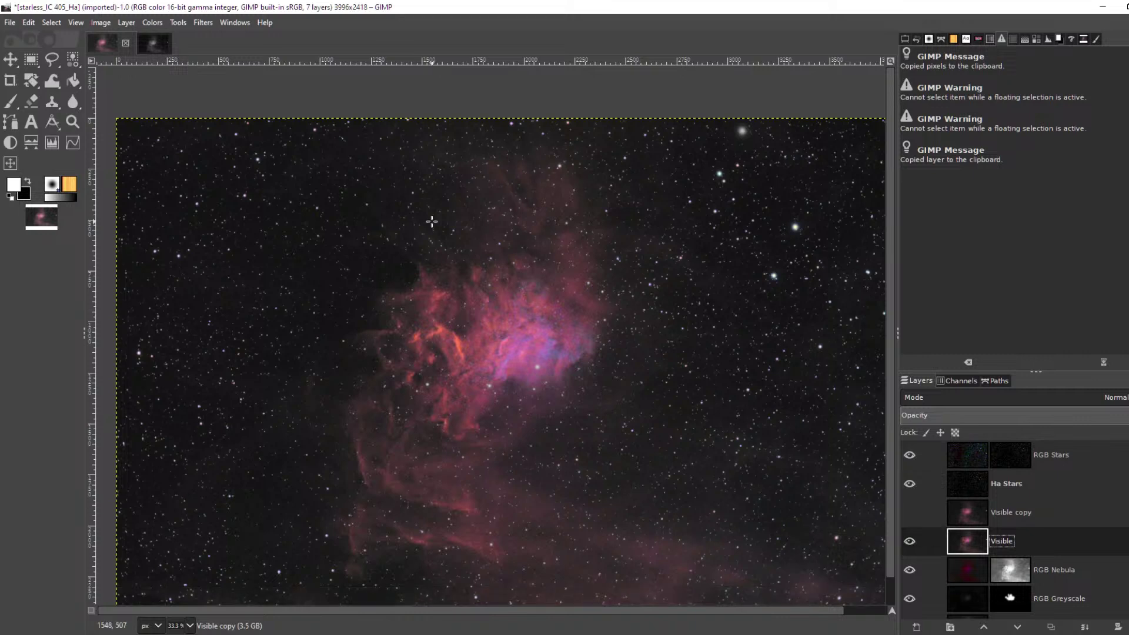
pyautogui.click(152, 23)
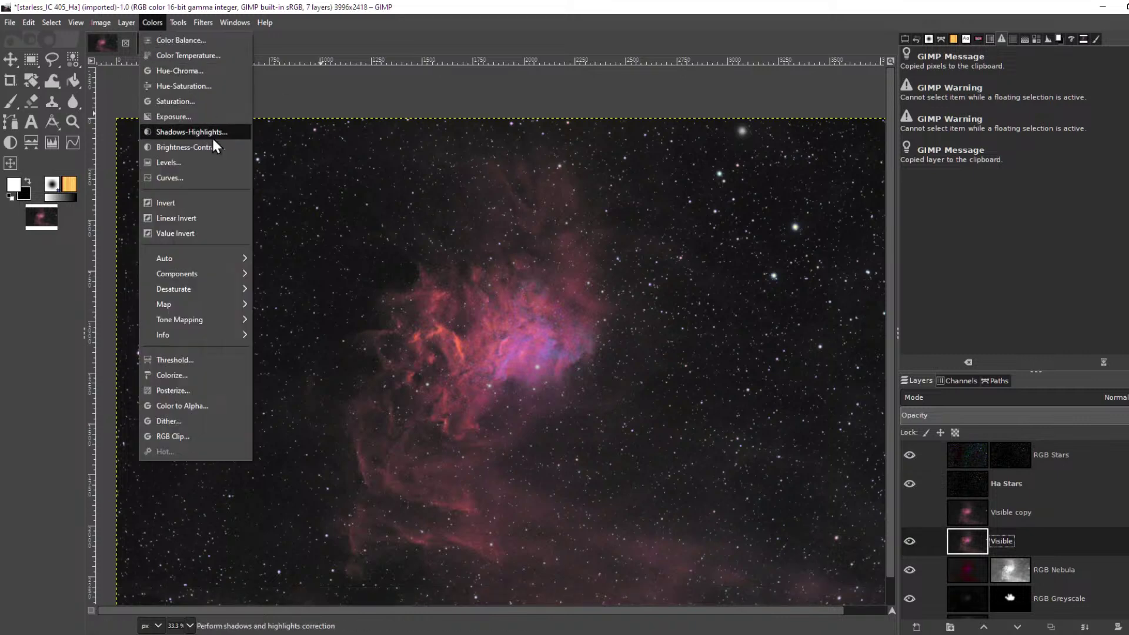
pyautogui.click(209, 177)
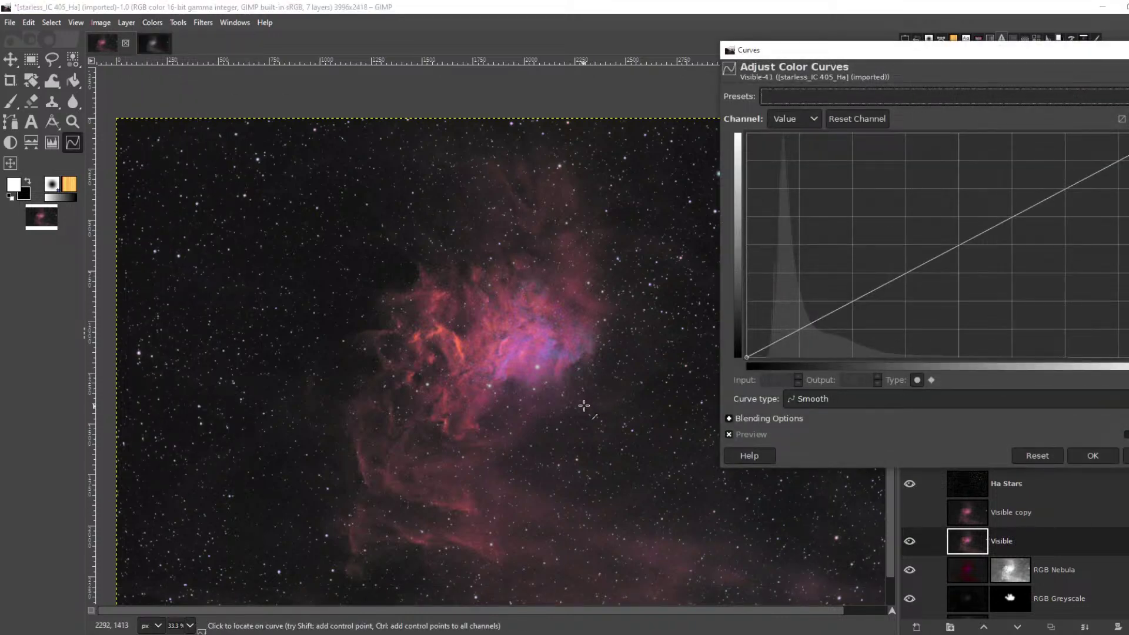
pyautogui.keyDown('ctrl'); pyautogui.click(584, 405); pyautogui.keyUp('ctrl')
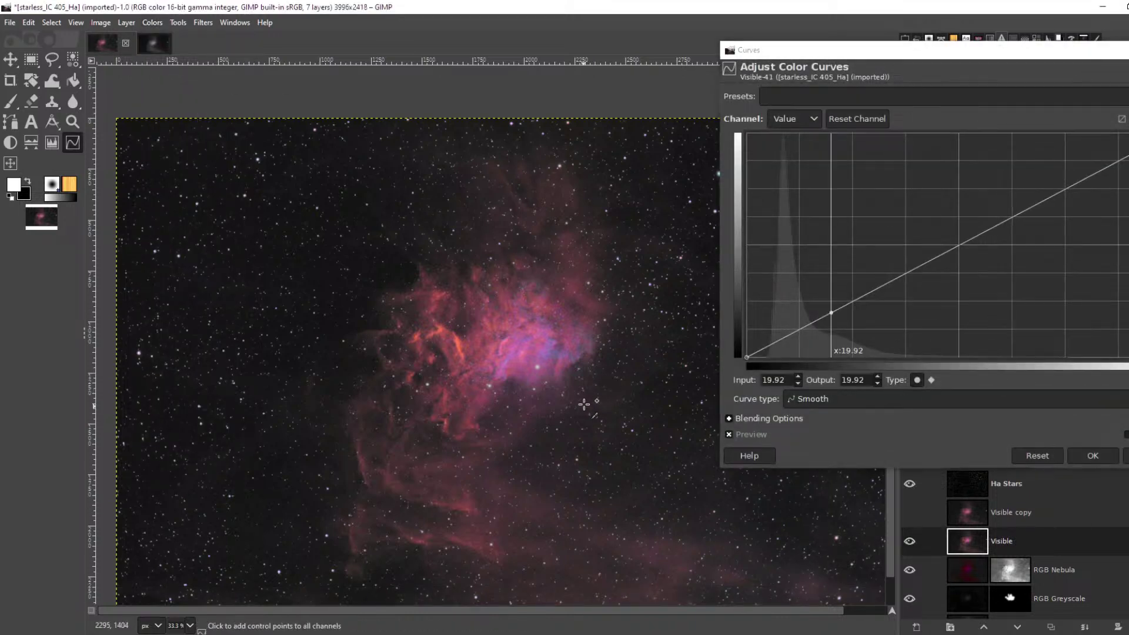
pyautogui.keyDown('ctrl'); pyautogui.click(243, 389); pyautogui.keyUp('ctrl')
pyautogui.moveTo(830, 311); pyautogui.dragTo(826, 294)
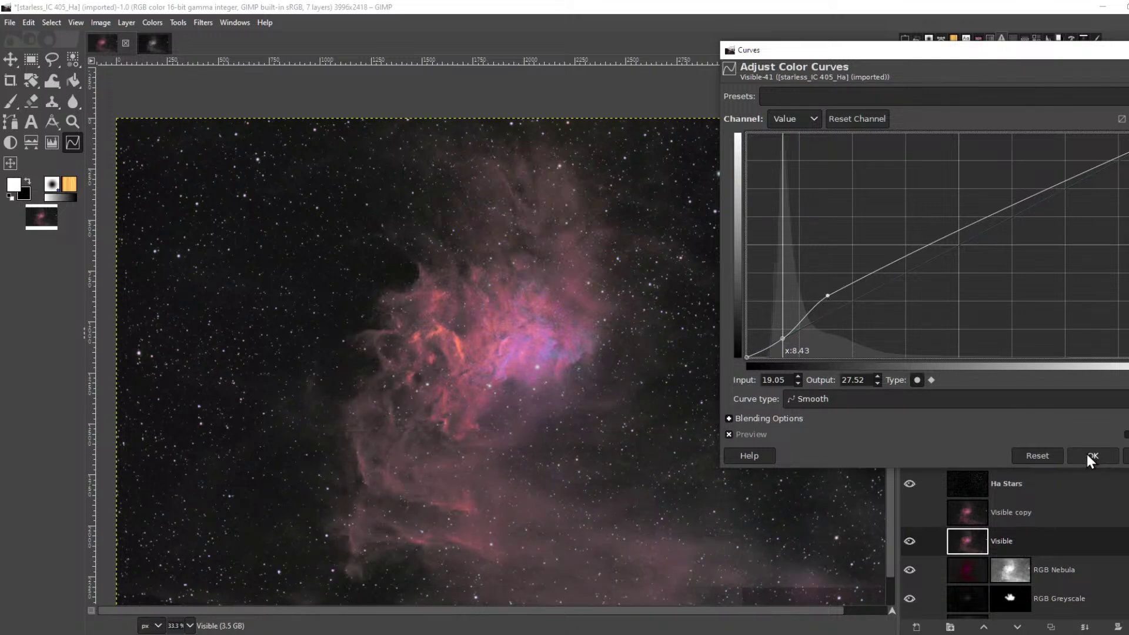
pyautogui.moveTo(829, 298); pyautogui.dragTo(838, 303)
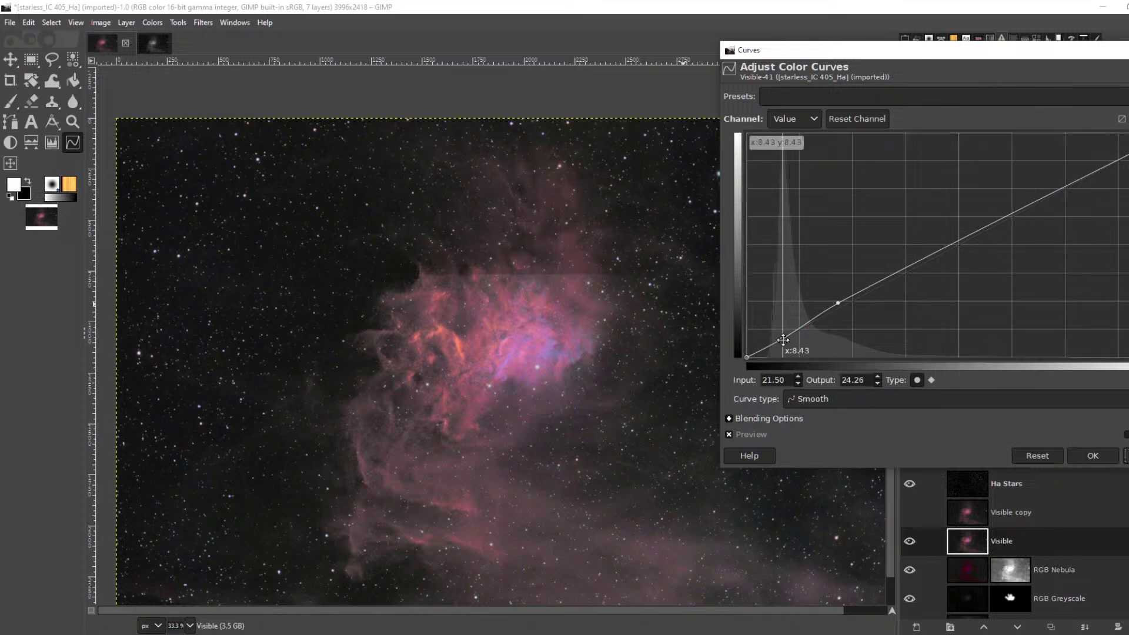
pyautogui.moveTo(782, 339); pyautogui.dragTo(833, 286)
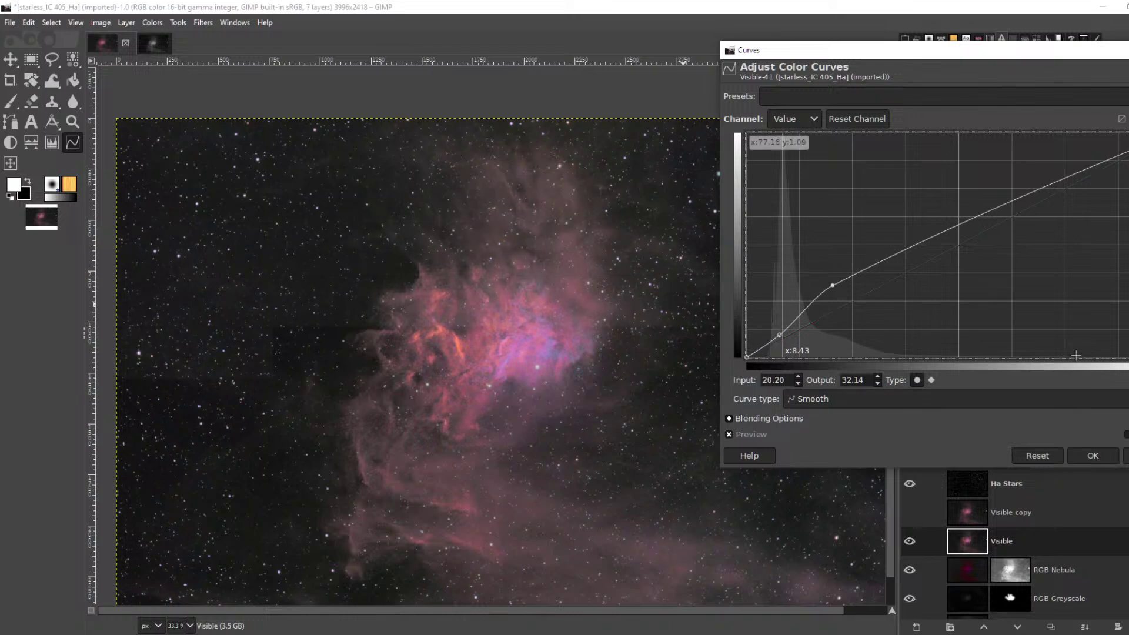
pyautogui.click(1093, 456)
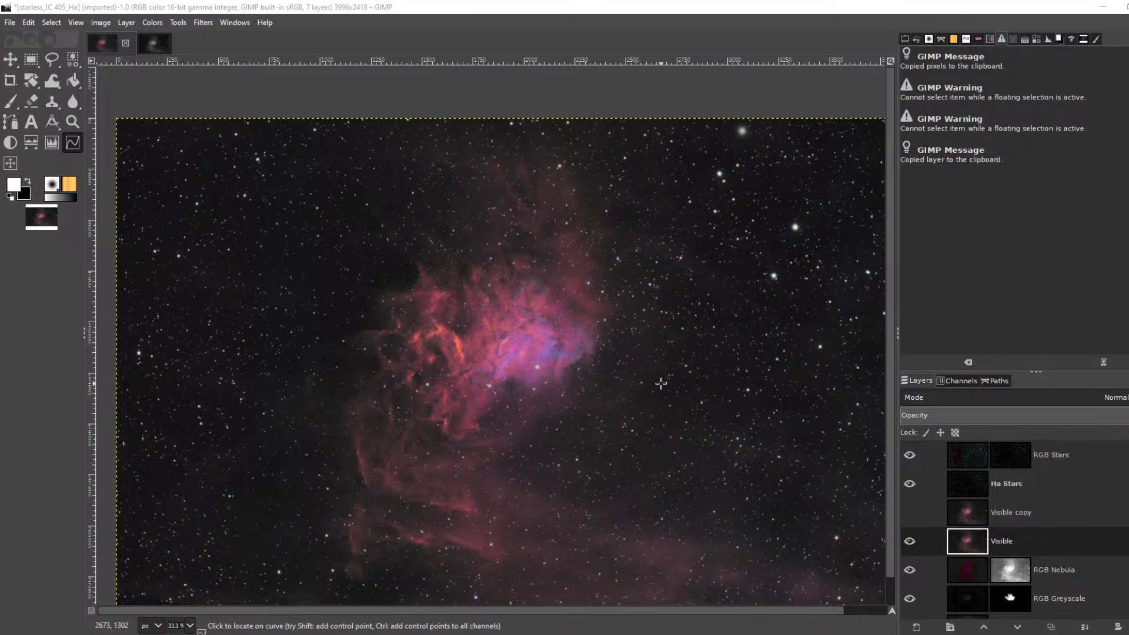
# Show the Visible copy layer again and inspect the brightened nebula and the neighbouring star field up close
pyautogui.click(910, 512)
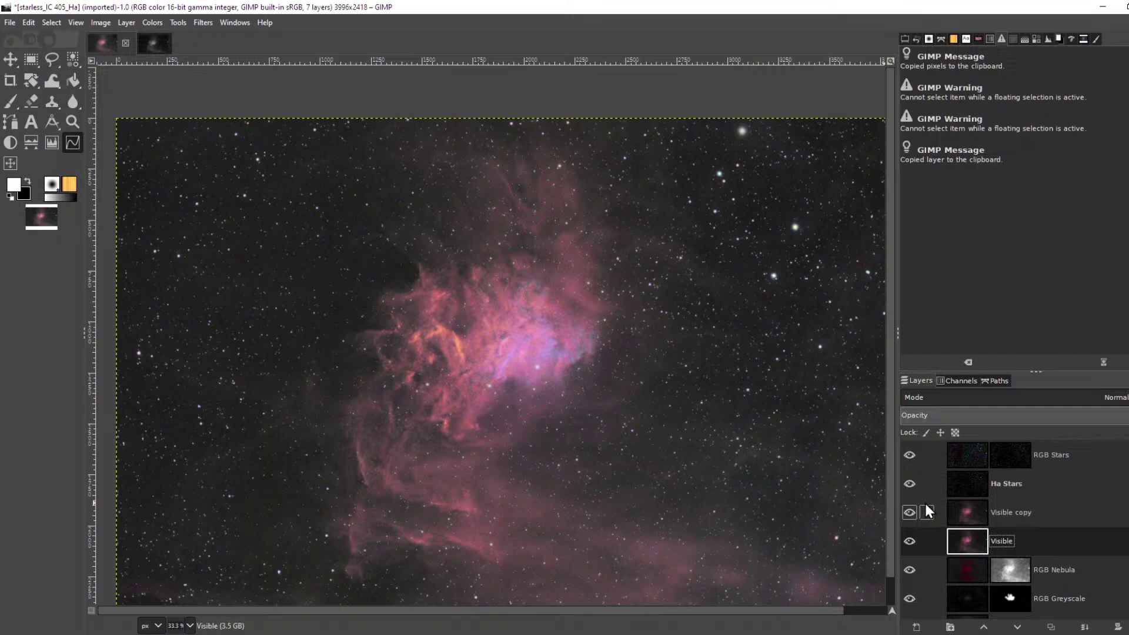
pyautogui.scroll(3, 423, 300)
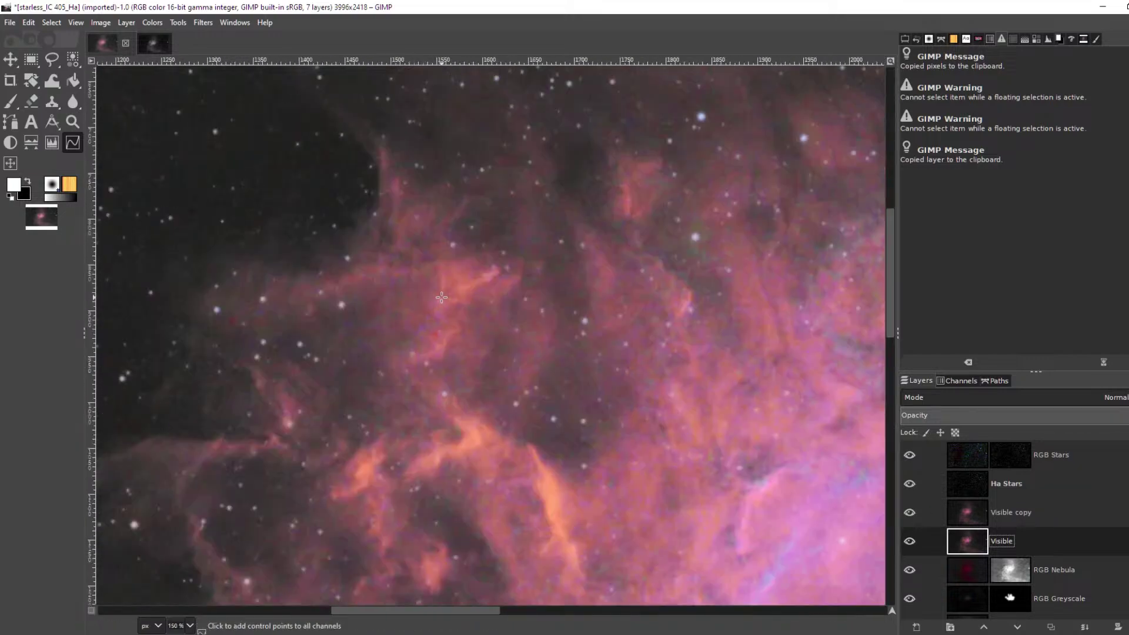
pyautogui.scroll(-3, 447, 298)
pyautogui.scroll(1, 543, 320)
pyautogui.scroll(2, 682, 353)
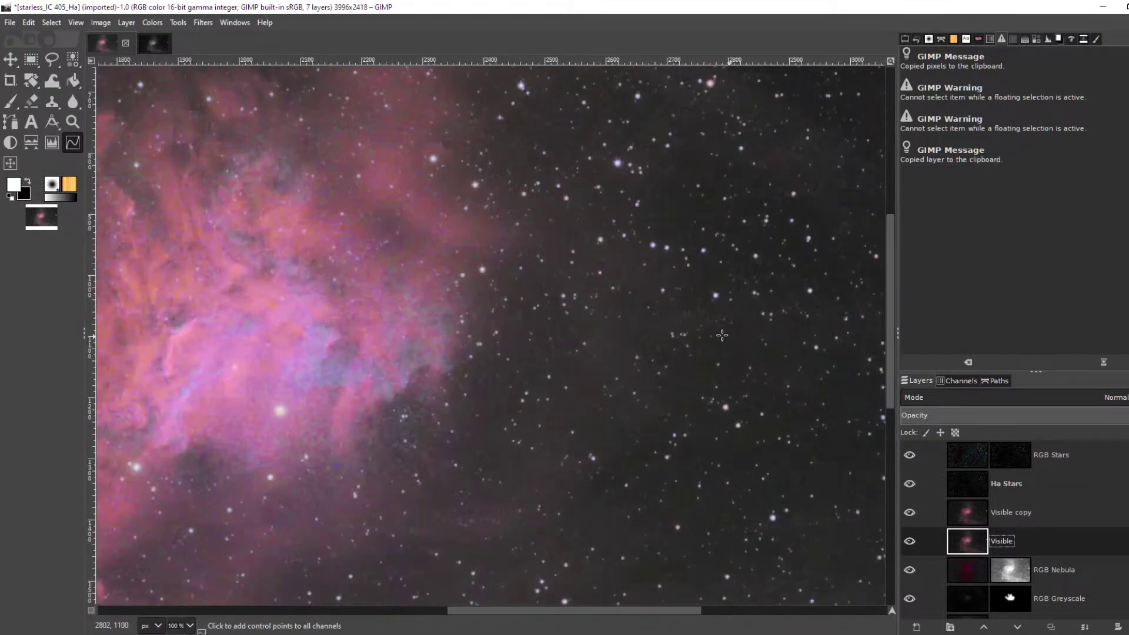
pyautogui.scroll(-3, 675, 328)
pyautogui.moveTo(510, 338); pyautogui.dragTo(486, 332)
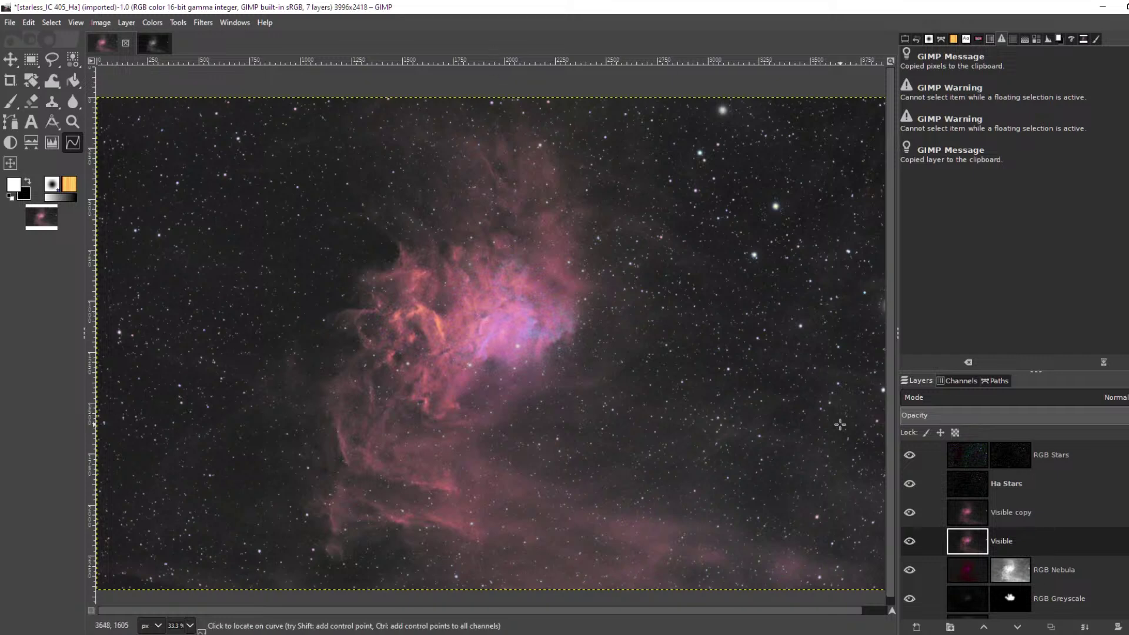
# Rename the Visible copy layer as Screen
pyautogui.click(1018, 520)
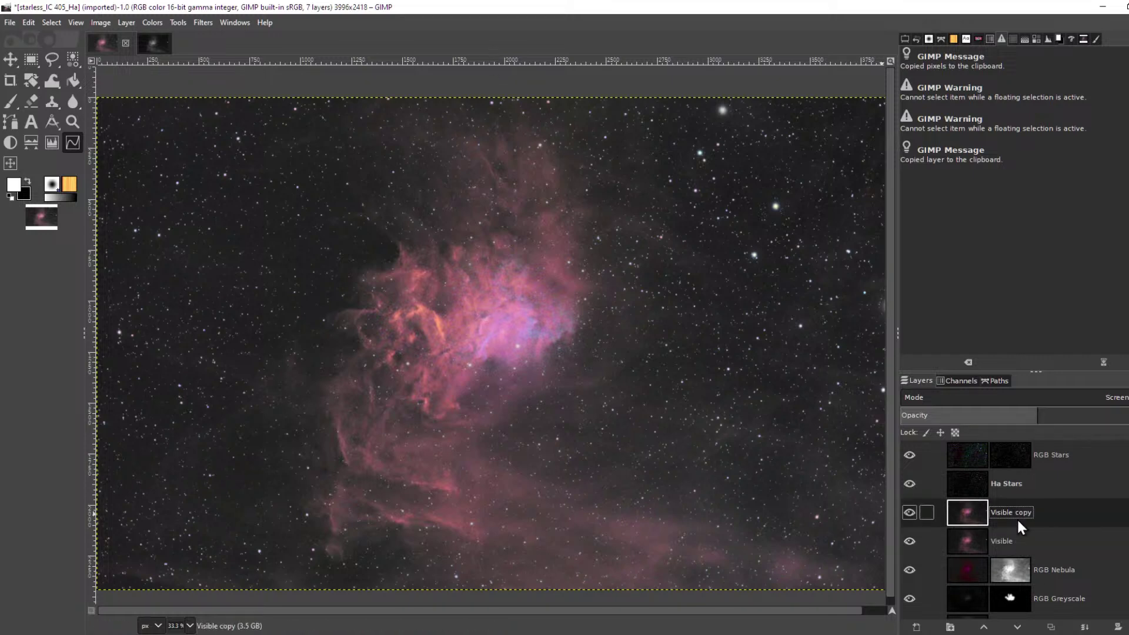
pyautogui.doubleClick(1018, 520)
pyautogui.write('Screen')
pyautogui.press('Return')
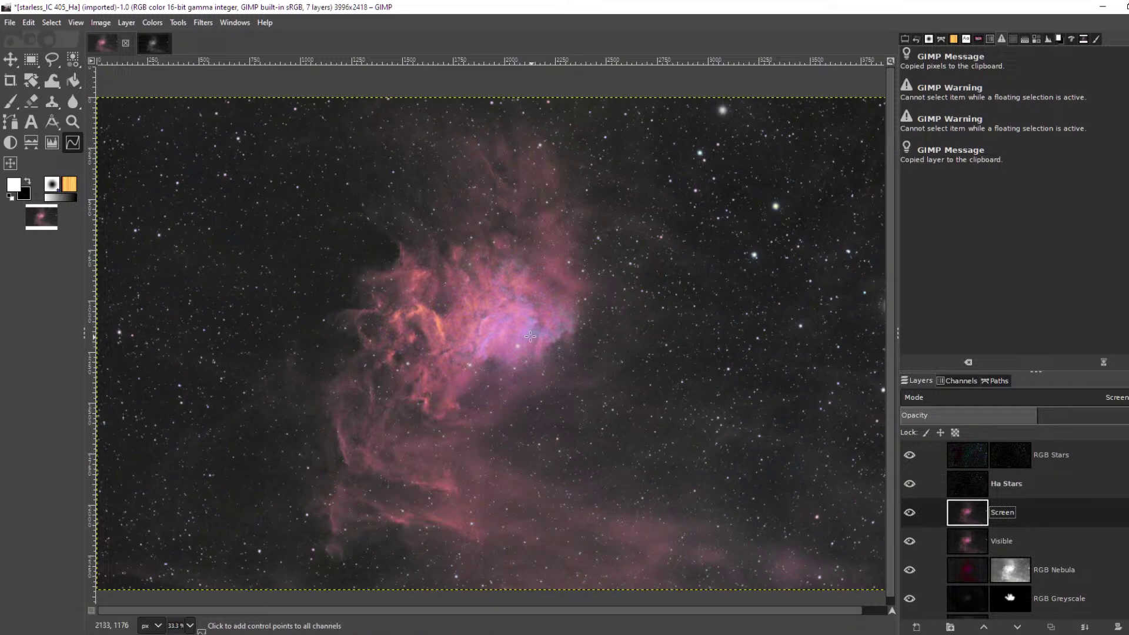
# Inspect the nebula core up close and try raising the Screen layer's saturation to a scale of 1.802
pyautogui.keyDown('ctrl'); pyautogui.scroll(2, 583, 359); pyautogui.keyUp('ctrl')
pyautogui.scroll(2, 515, 332)
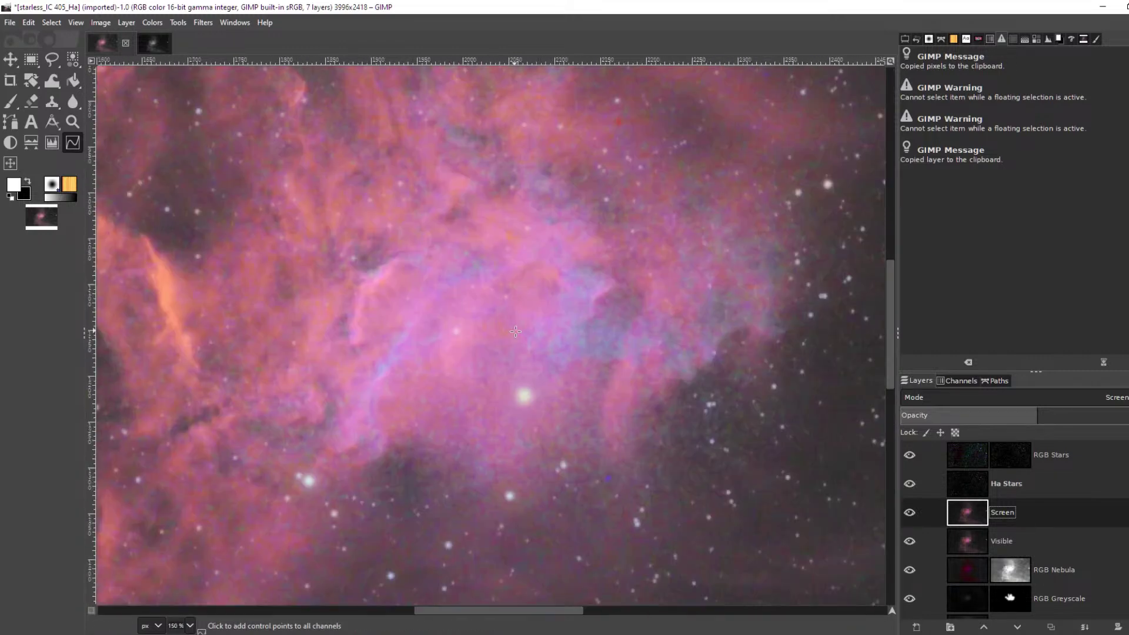
pyautogui.scroll(-2, 623, 347)
pyautogui.scroll(2, 623, 347)
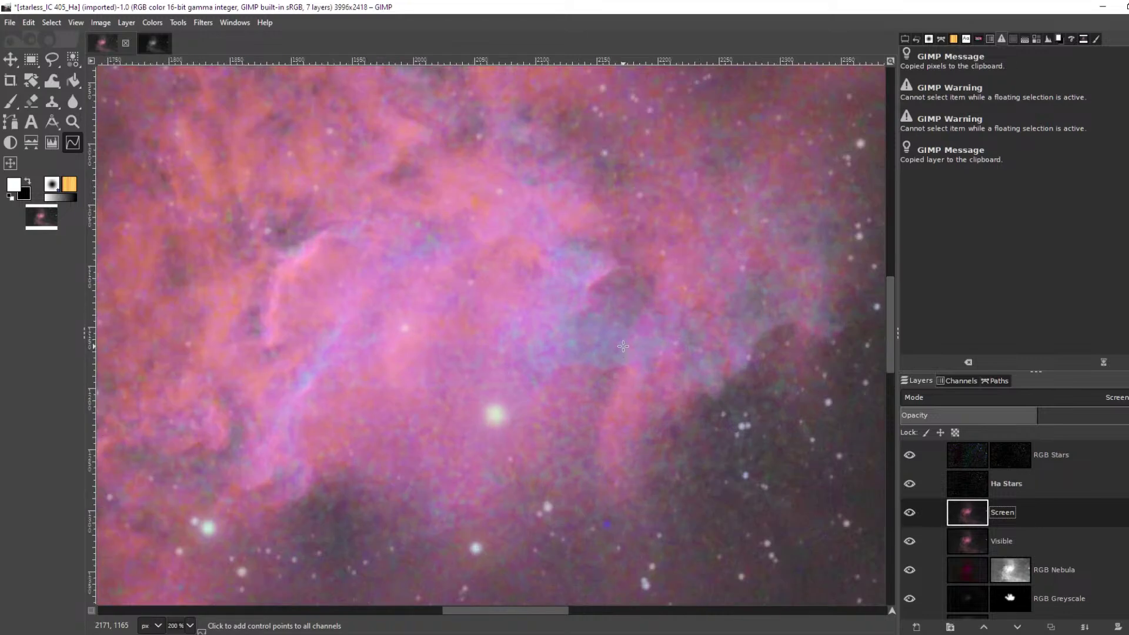
pyautogui.scroll(-2, 623, 347)
pyautogui.scroll(-2, 623, 347)
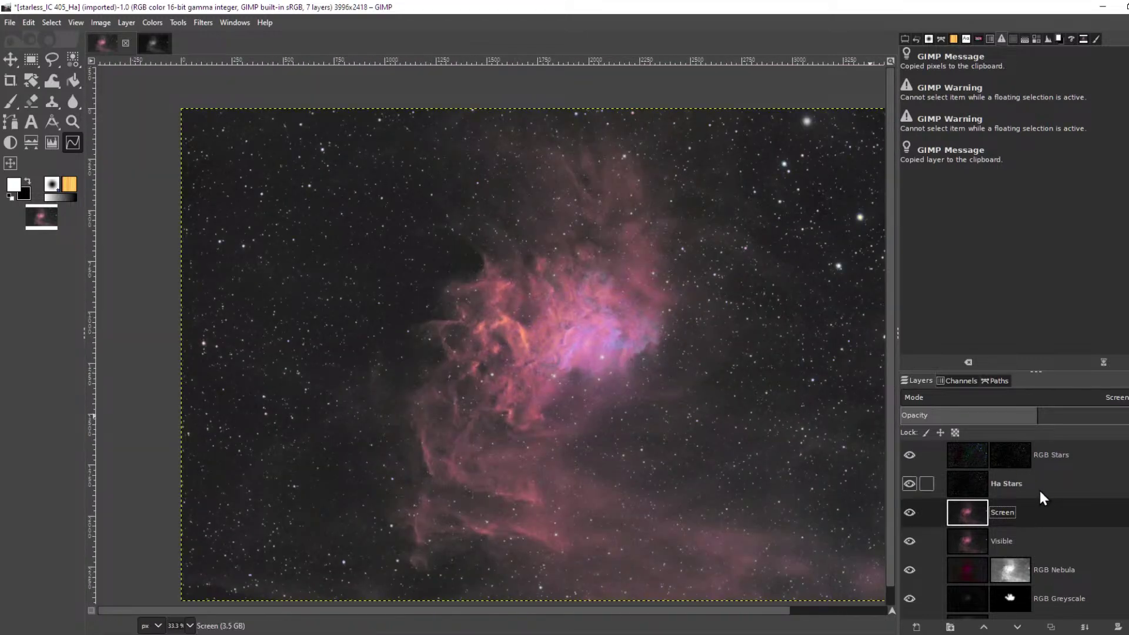
pyautogui.click(154, 23)
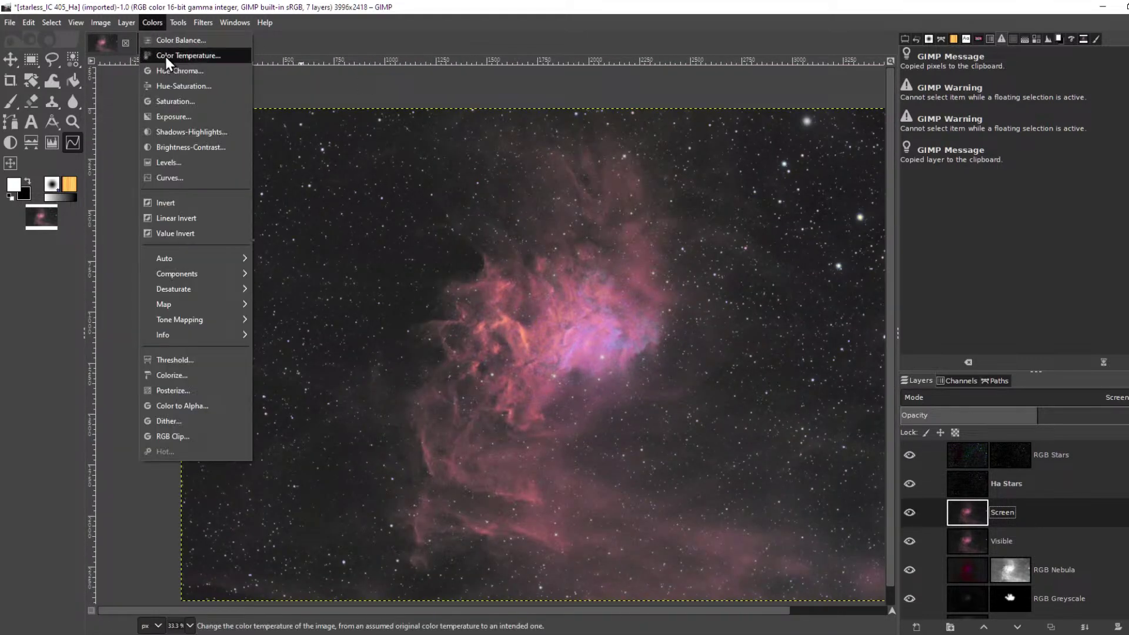
pyautogui.click(176, 101)
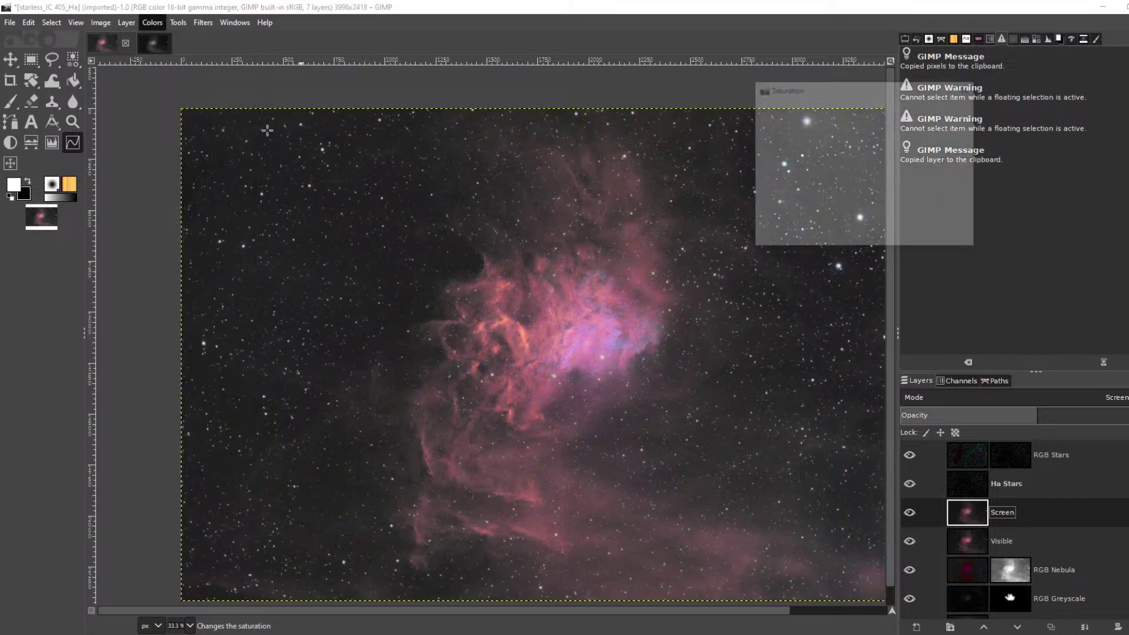
pyautogui.moveTo(847, 159); pyautogui.dragTo(943, 160)
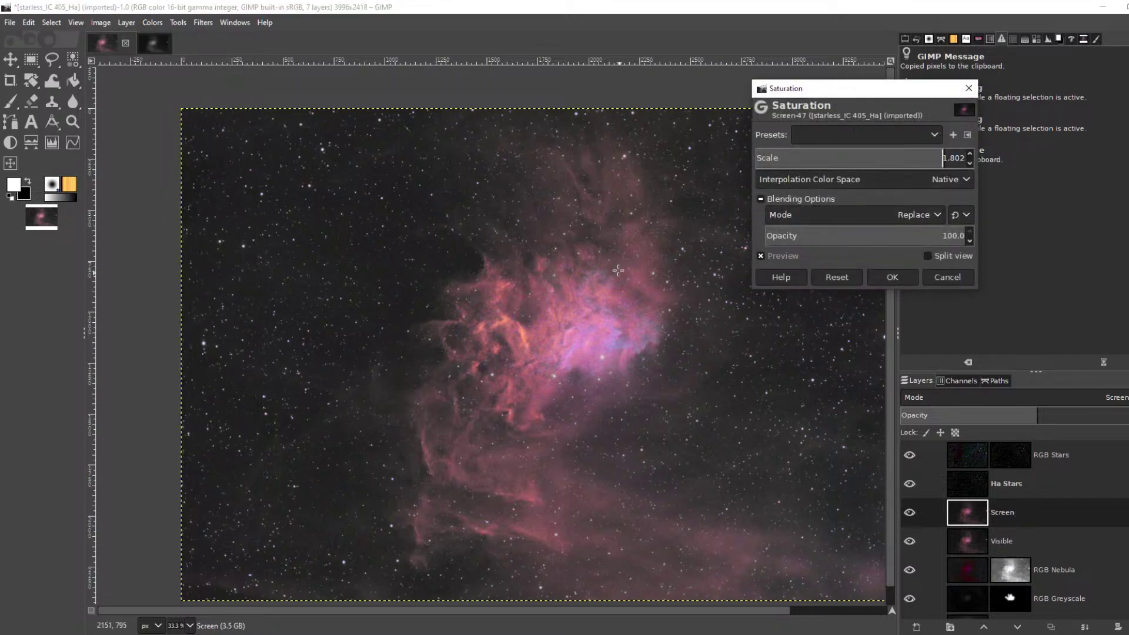
pyautogui.scroll(2, 615, 269)
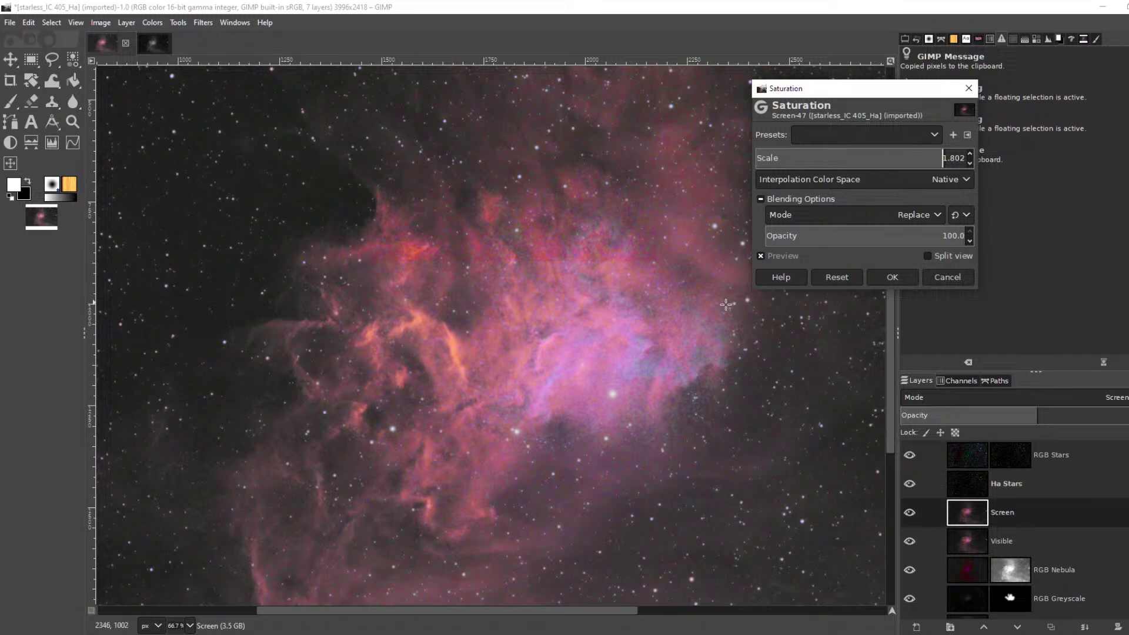
pyautogui.scroll(-2, 661, 308)
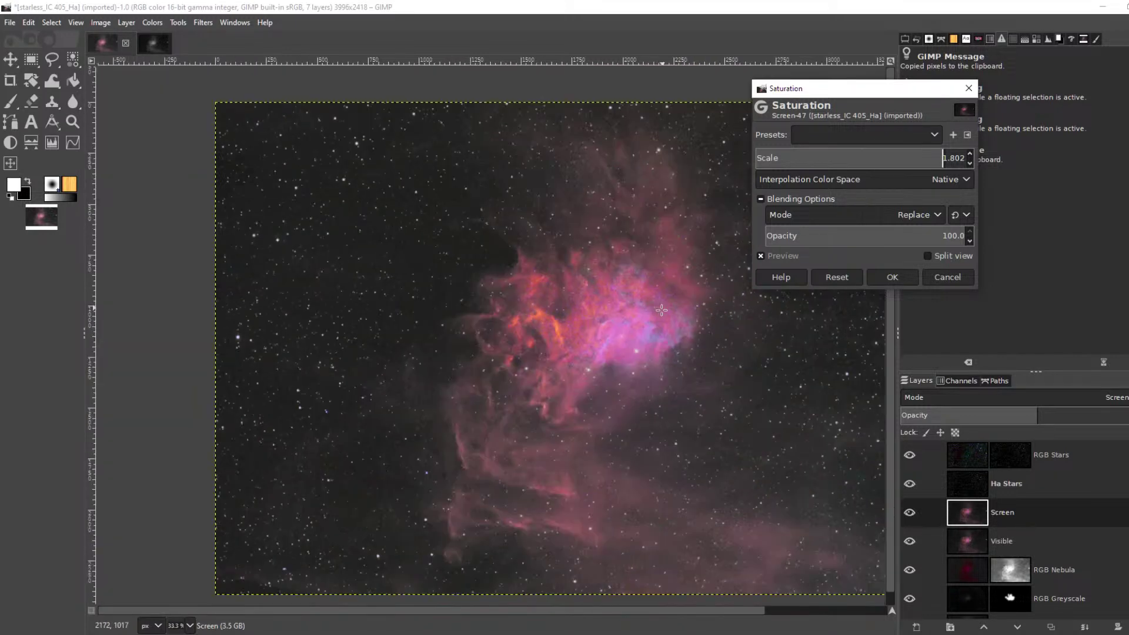
pyautogui.click(945, 276)
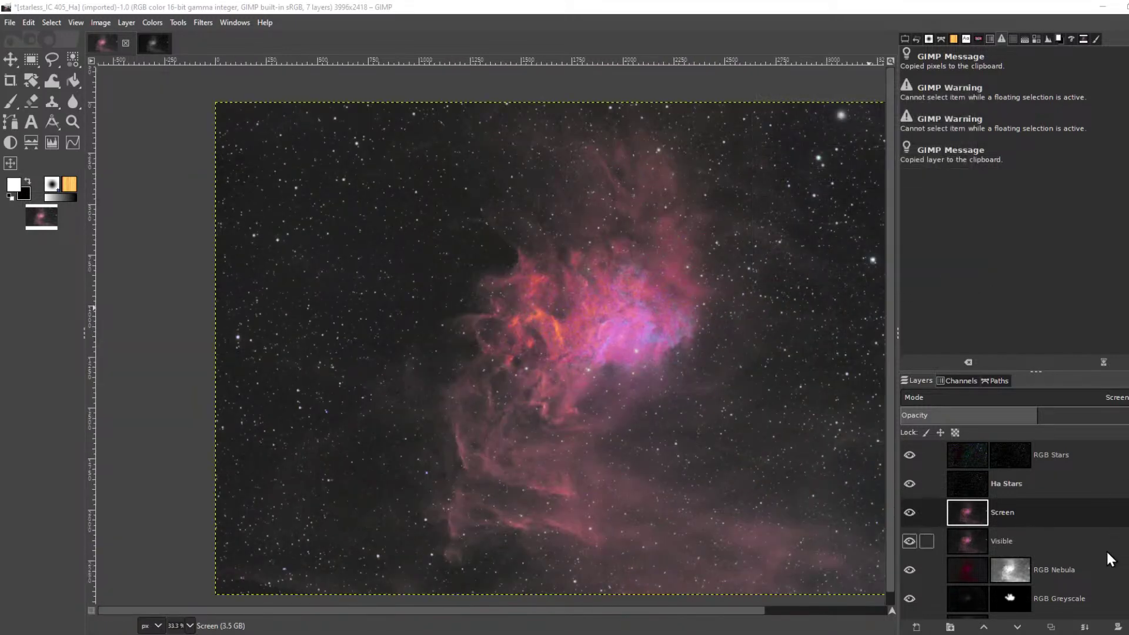
# Try the Addition blend mode on the Screen layer, comparing the nebula with the layer hidden, and return the layer to Screen mode
pyautogui.click(985, 511)
pyautogui.click(1082, 397)
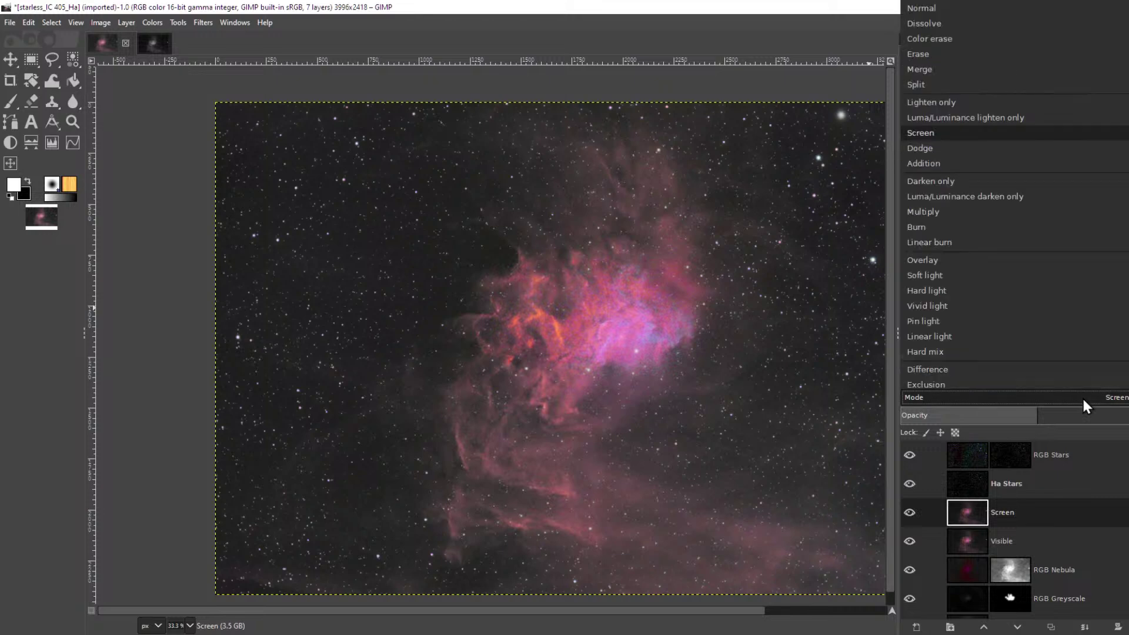
pyautogui.click(983, 164)
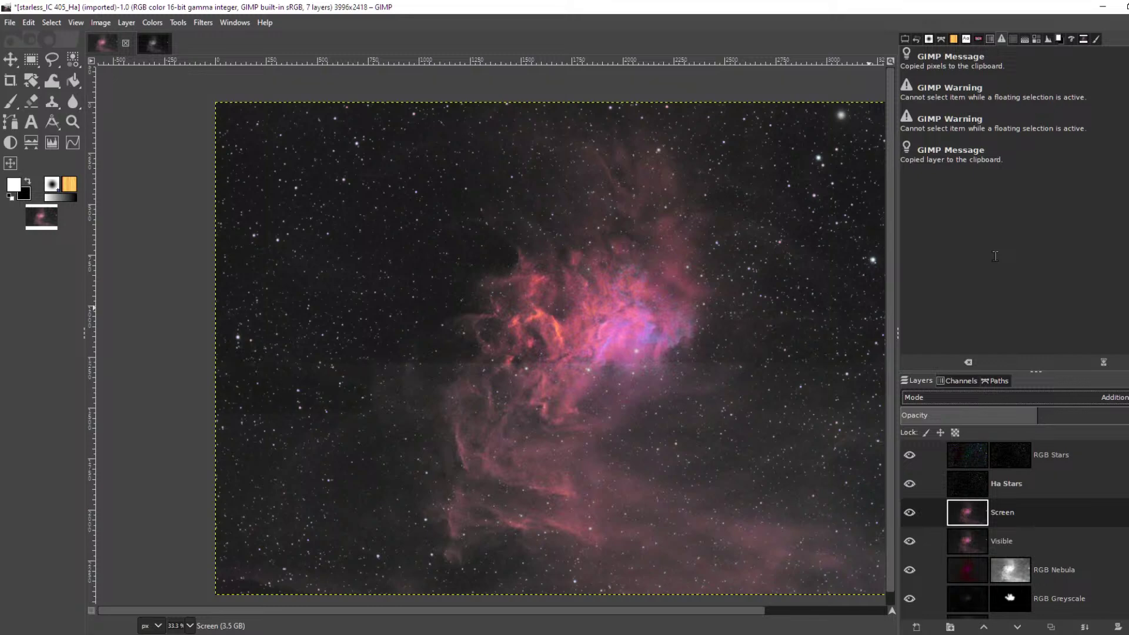
pyautogui.scroll(2, 620, 334)
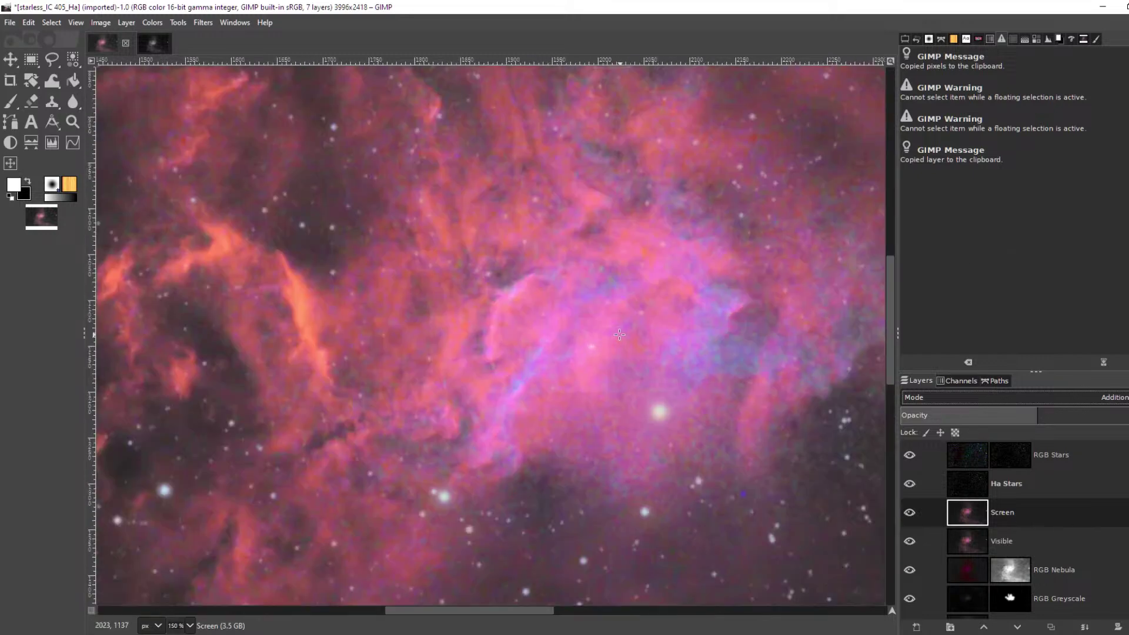
pyautogui.scroll(-1, 620, 334)
pyautogui.click(905, 509)
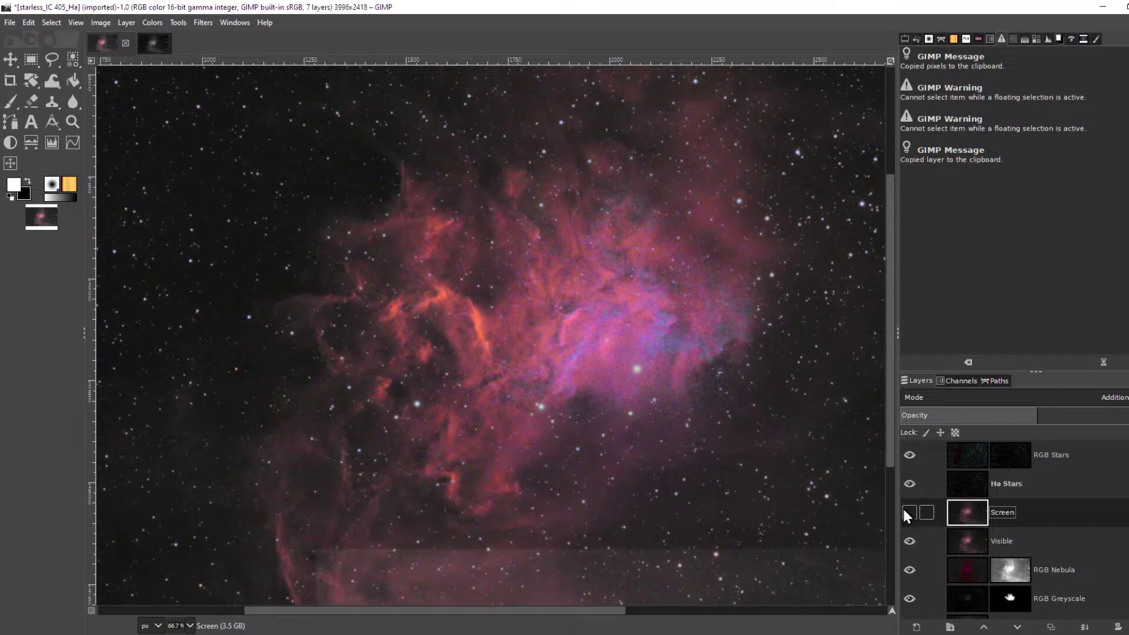
pyautogui.click(902, 505)
pyautogui.scroll(-2, 692, 423)
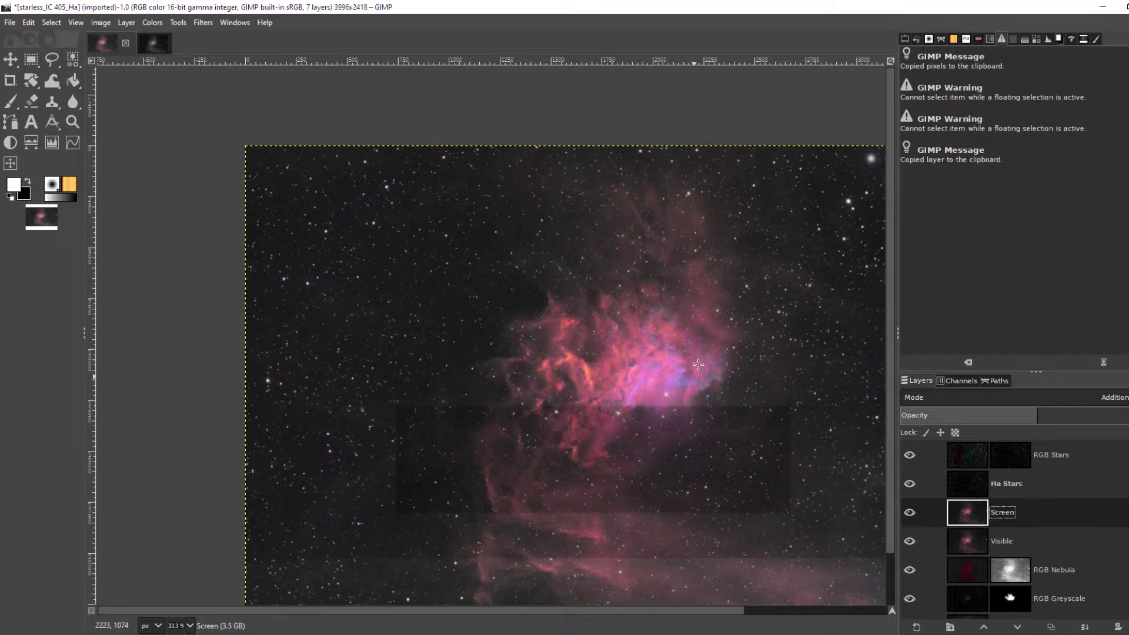
pyautogui.click(1091, 398)
pyautogui.click(978, 132)
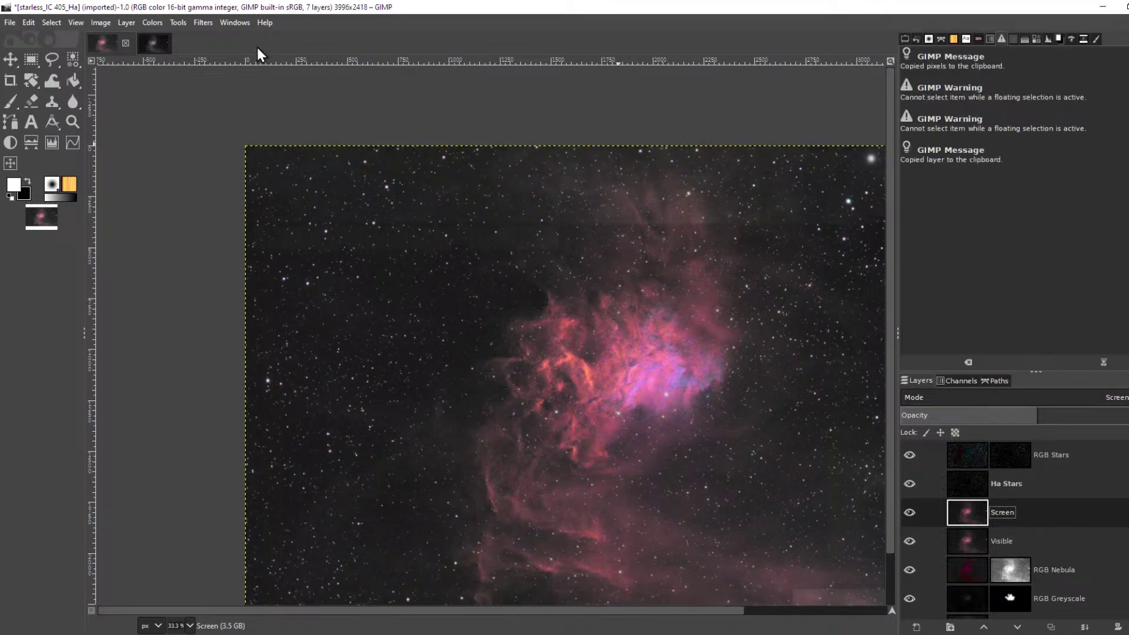
# Darken the Screen layer's background with a value curve, anchoring a point at input 15.65 and lowering the shadow point at 12.06 to 8.92
pyautogui.click(155, 22)
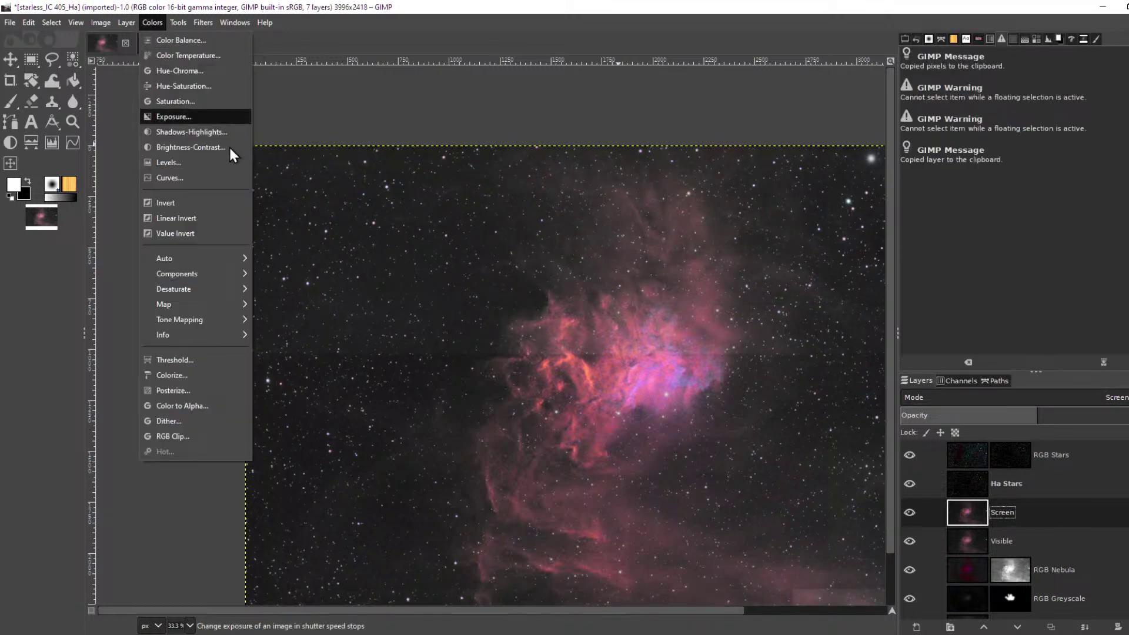
pyautogui.click(222, 160)
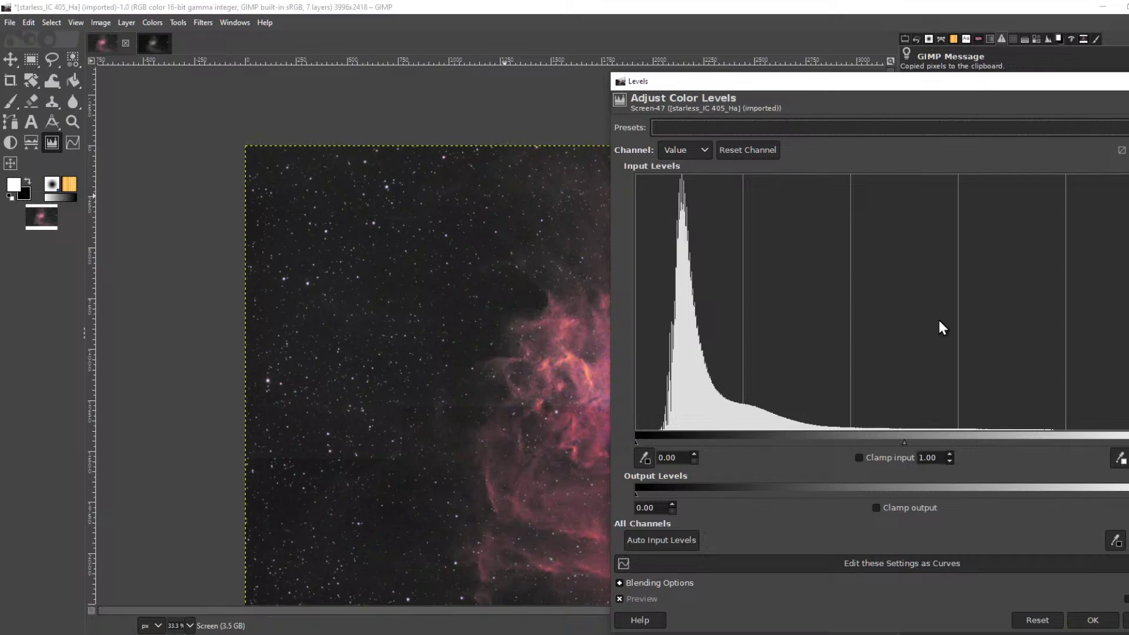
pyautogui.click(986, 561)
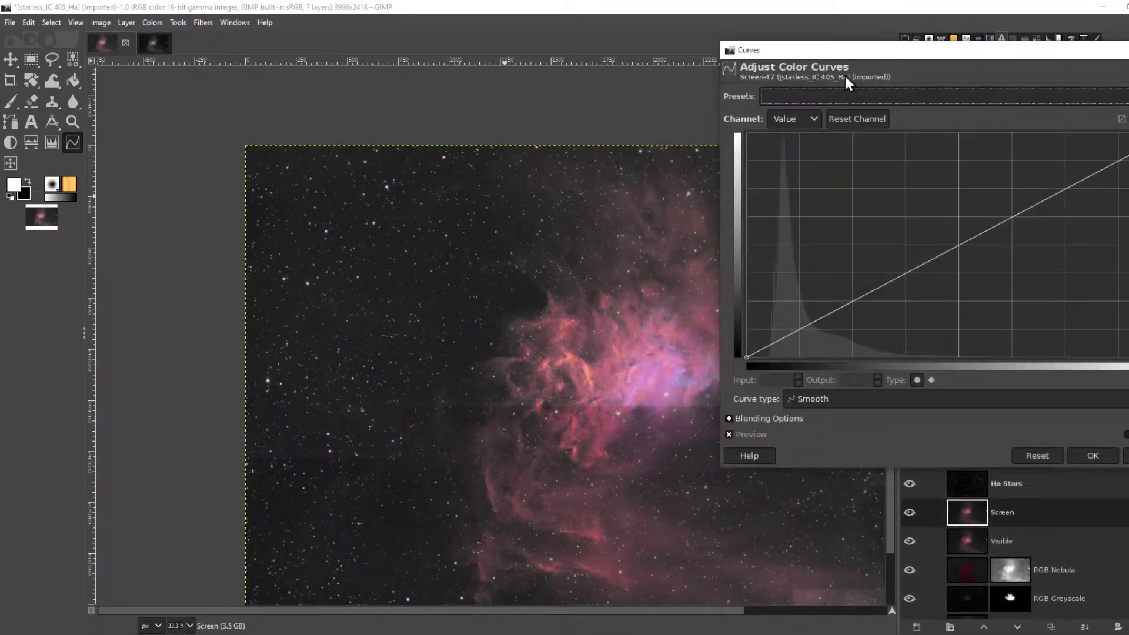
pyautogui.moveTo(859, 50); pyautogui.dragTo(915, 38)
pyautogui.scroll(2, 555, 352)
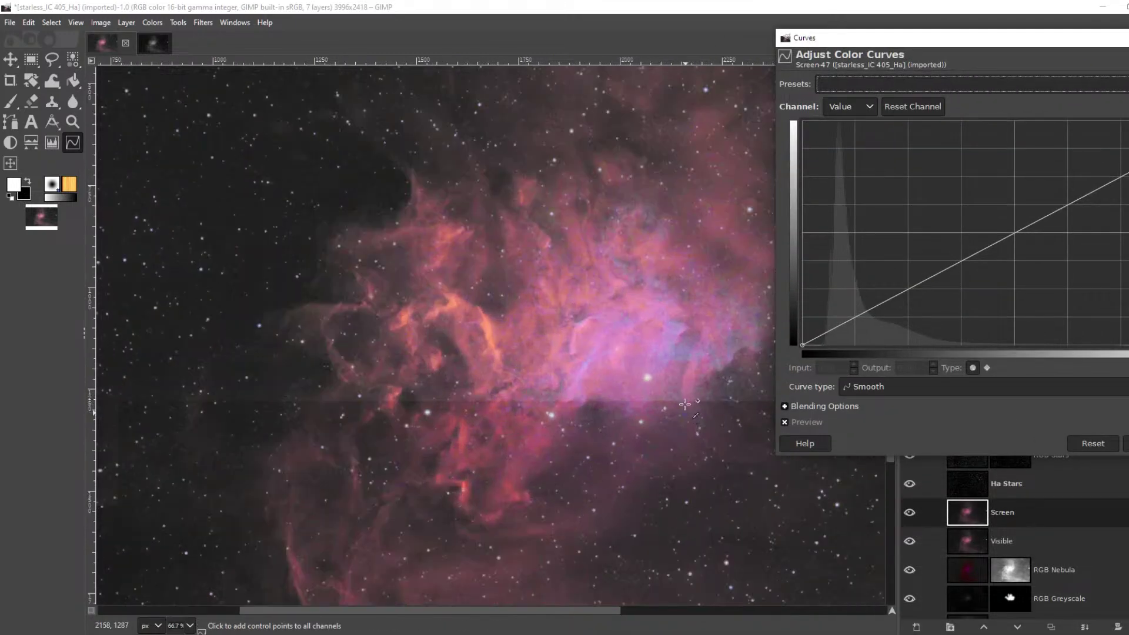
pyautogui.scroll(-1, 463, 326)
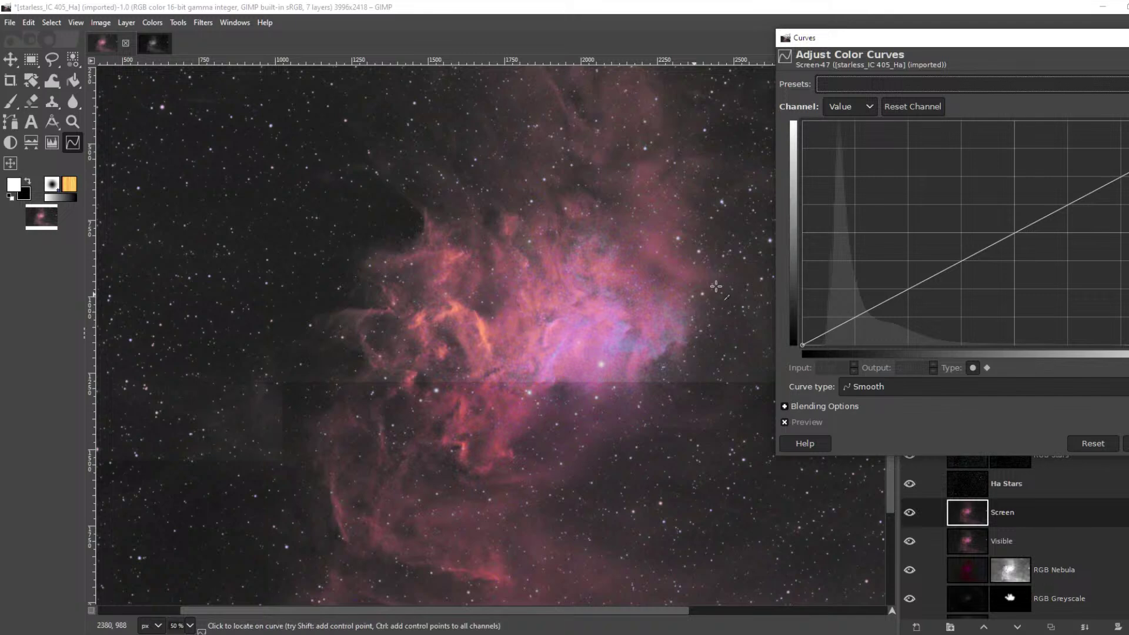
pyautogui.keyDown('ctrl'); pyautogui.click(151, 179); pyautogui.keyUp('ctrl')
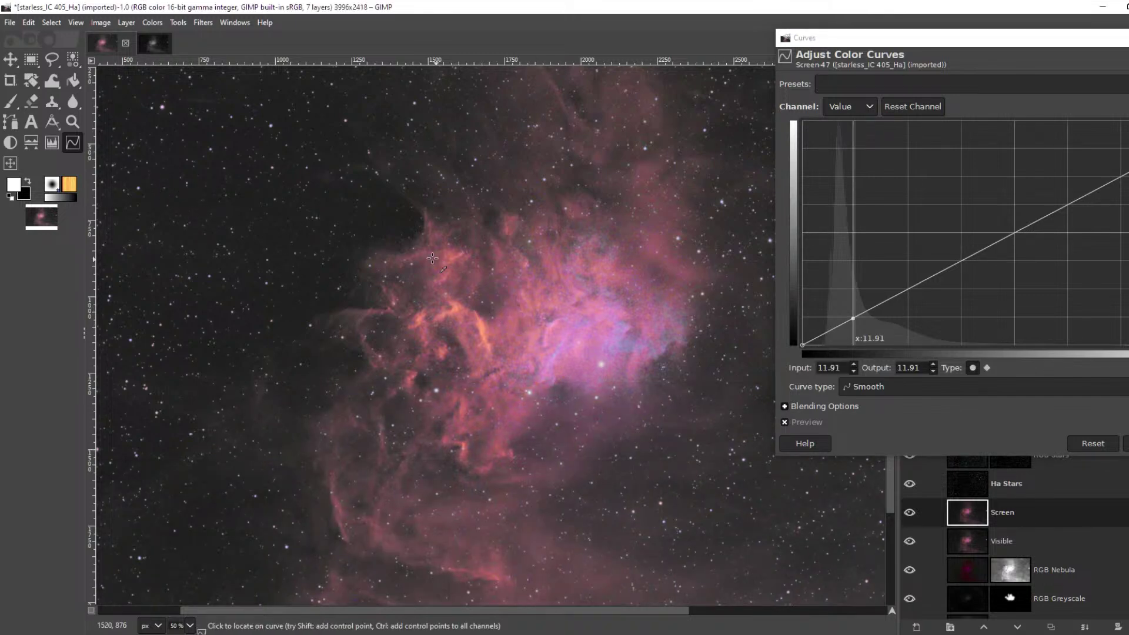
pyautogui.keyDown('ctrl'); pyautogui.click(411, 194); pyautogui.keyUp('ctrl')
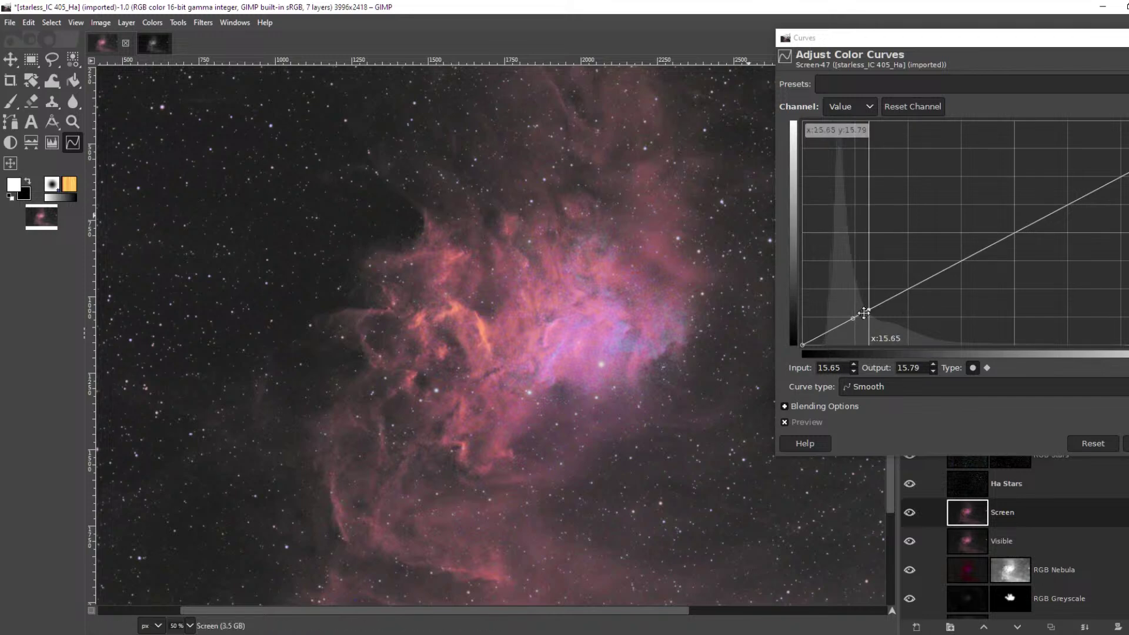
pyautogui.moveTo(853, 320); pyautogui.dragTo(853, 328)
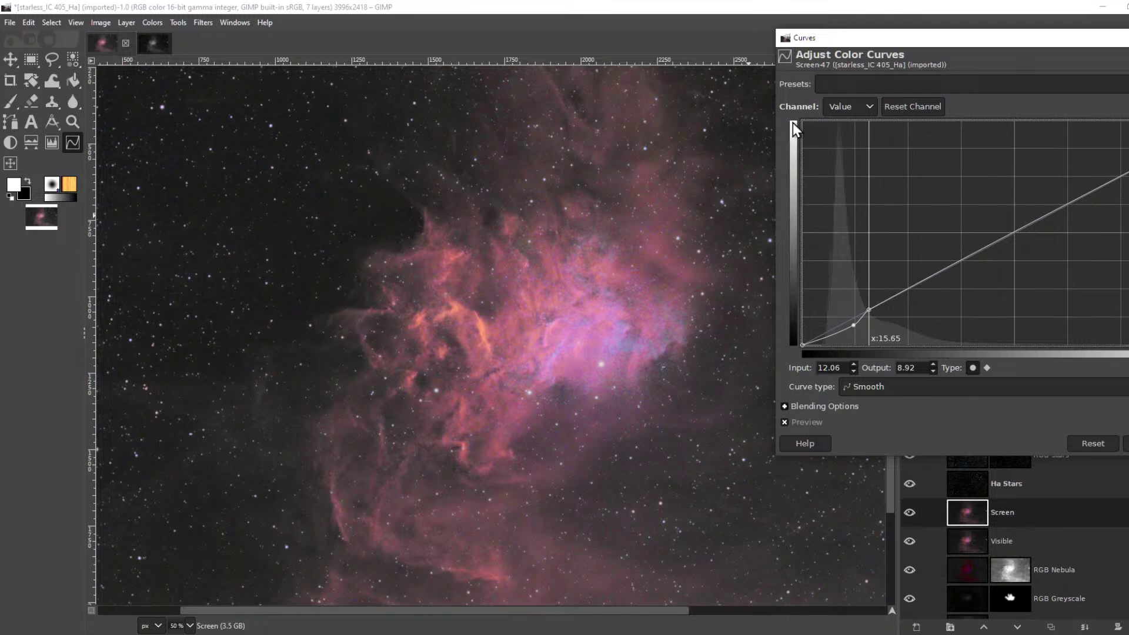
pyautogui.scroll(-2, 645, 365)
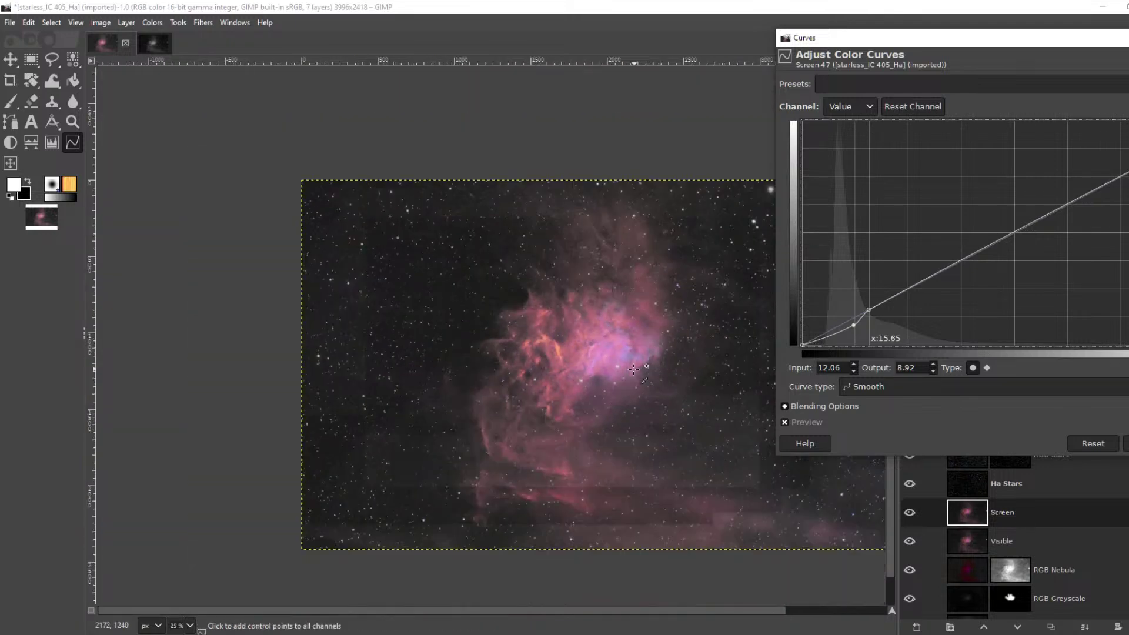
pyautogui.scroll(1, 663, 380)
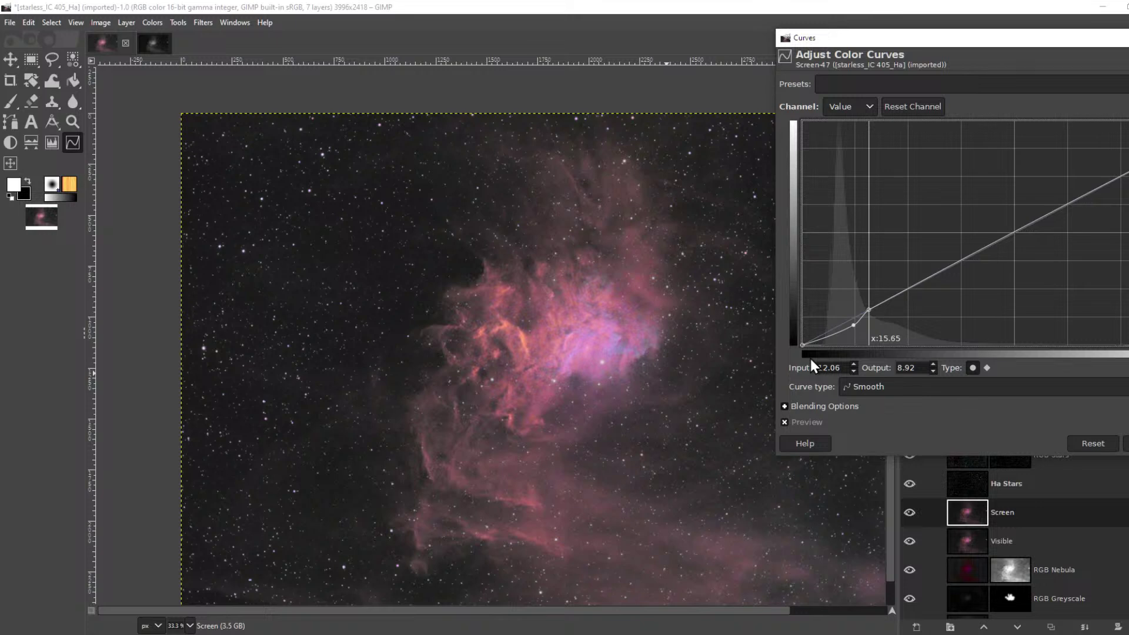
pyautogui.click(1124, 445)
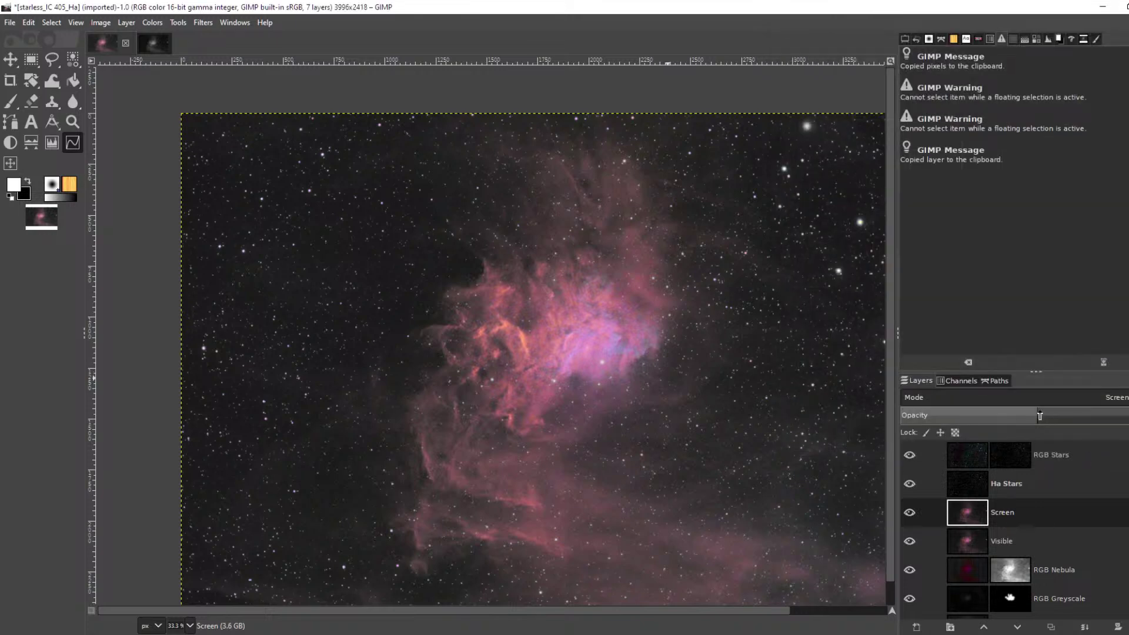
# Try a lower opacity on the Screen layer, comparing the image with the layer hidden and inspecting the nebula core up close
pyautogui.click(978, 415)
pyautogui.moveTo(978, 416); pyautogui.dragTo(960, 415)
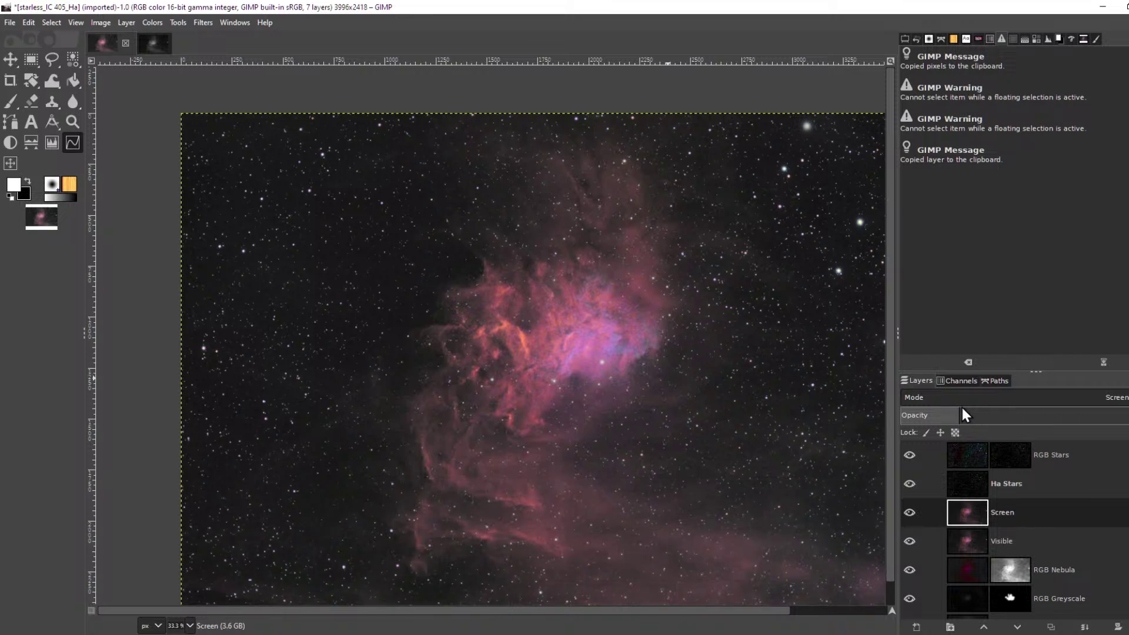
pyautogui.click(910, 509)
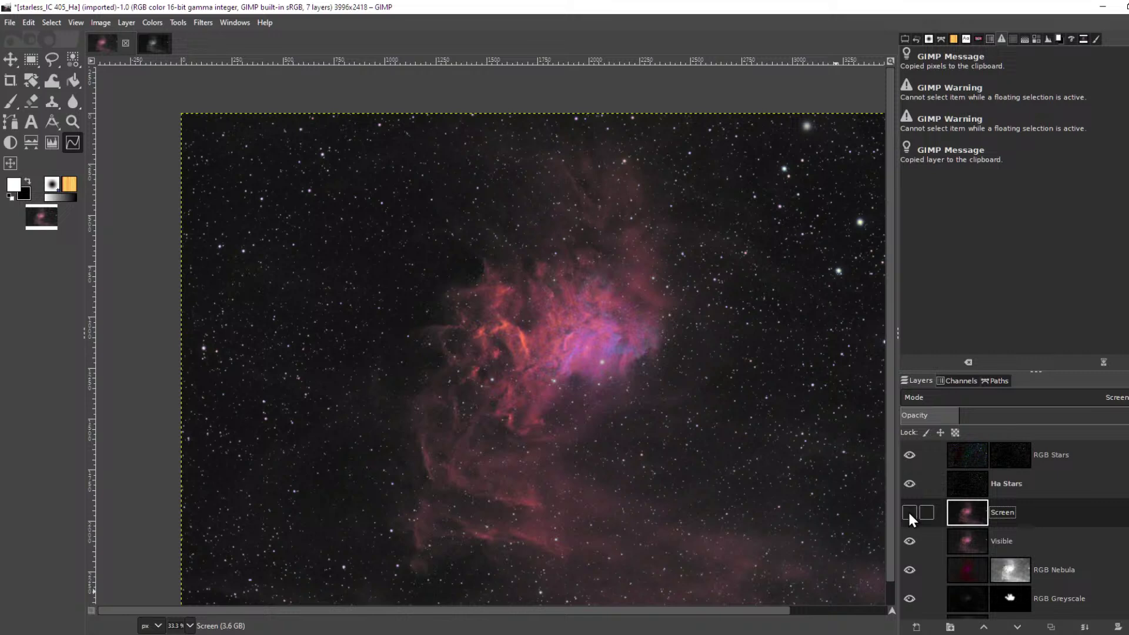
pyautogui.click(909, 512)
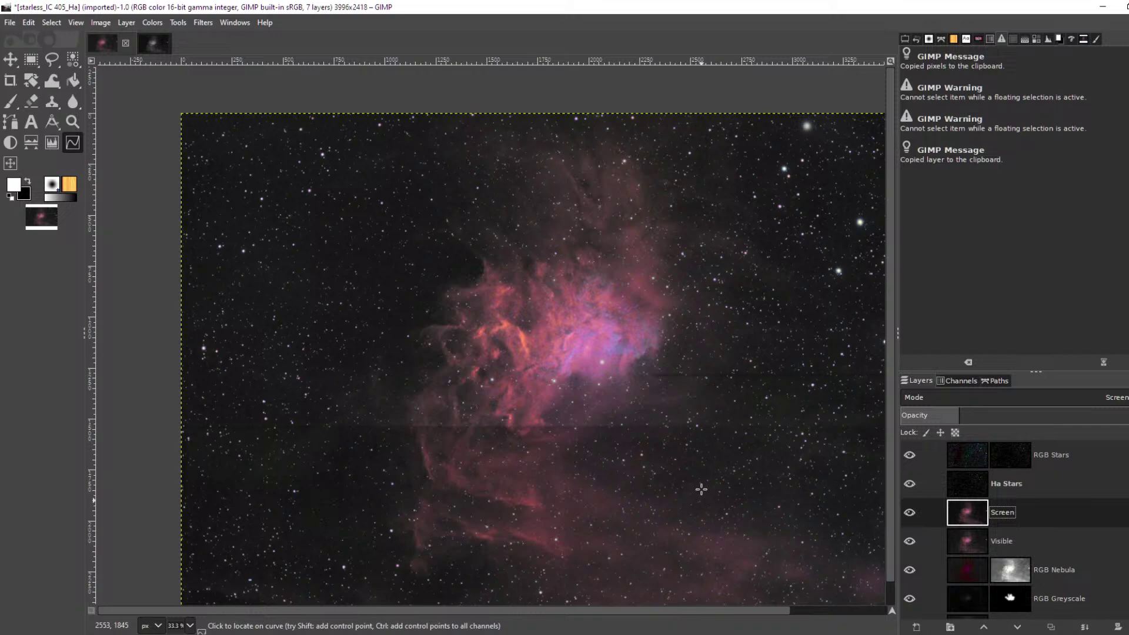
pyautogui.scroll(4, 627, 374)
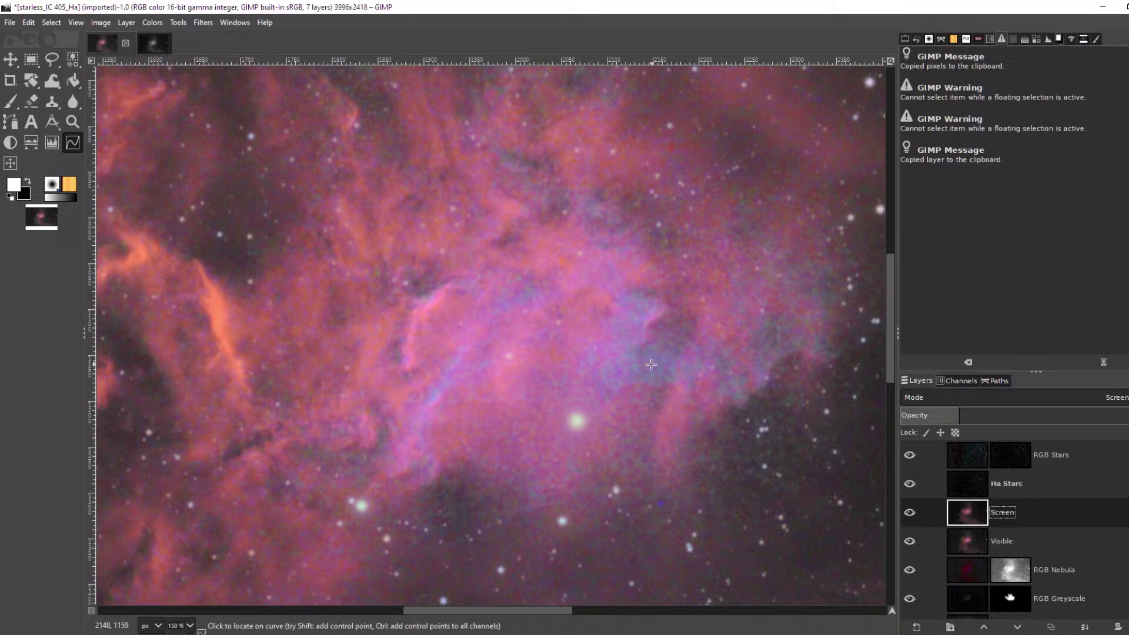
pyautogui.scroll(-5, 651, 365)
pyautogui.scroll(1, 638, 380)
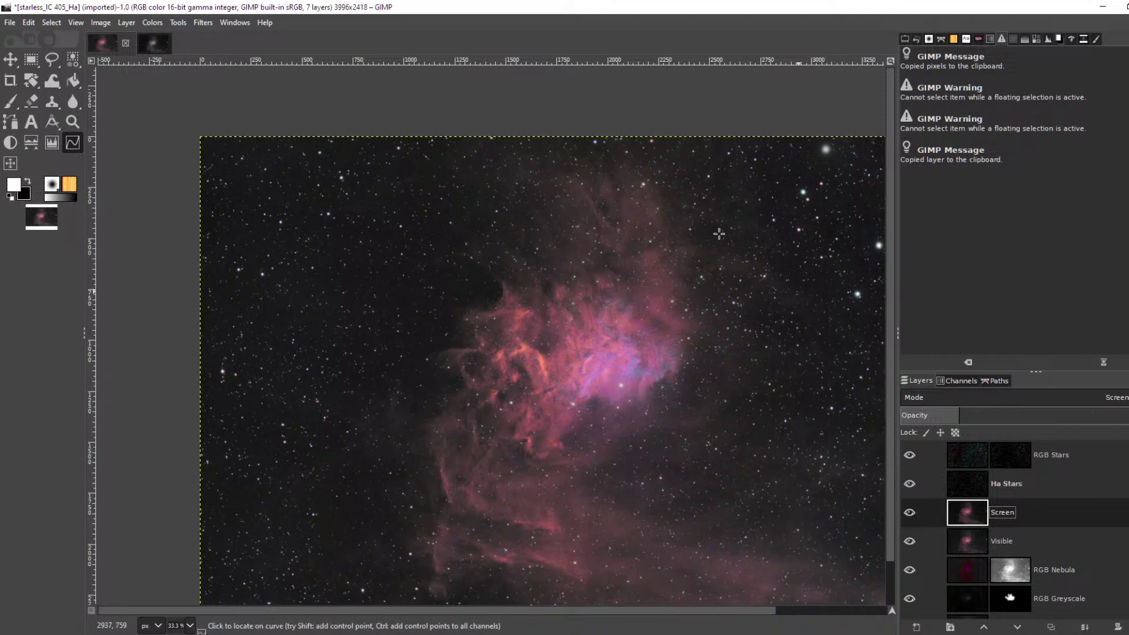
# Examine the nebula and the neighbouring star field up close, including with the RGB Stars layer selected
pyautogui.click(144, 25)
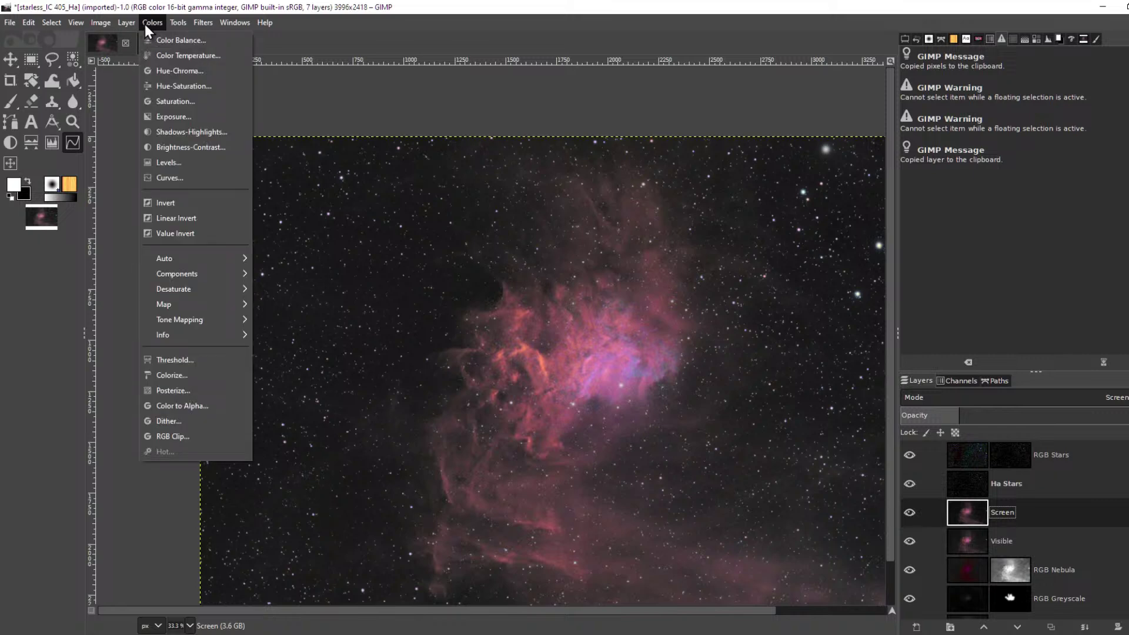
pyautogui.moveTo(228, 272)
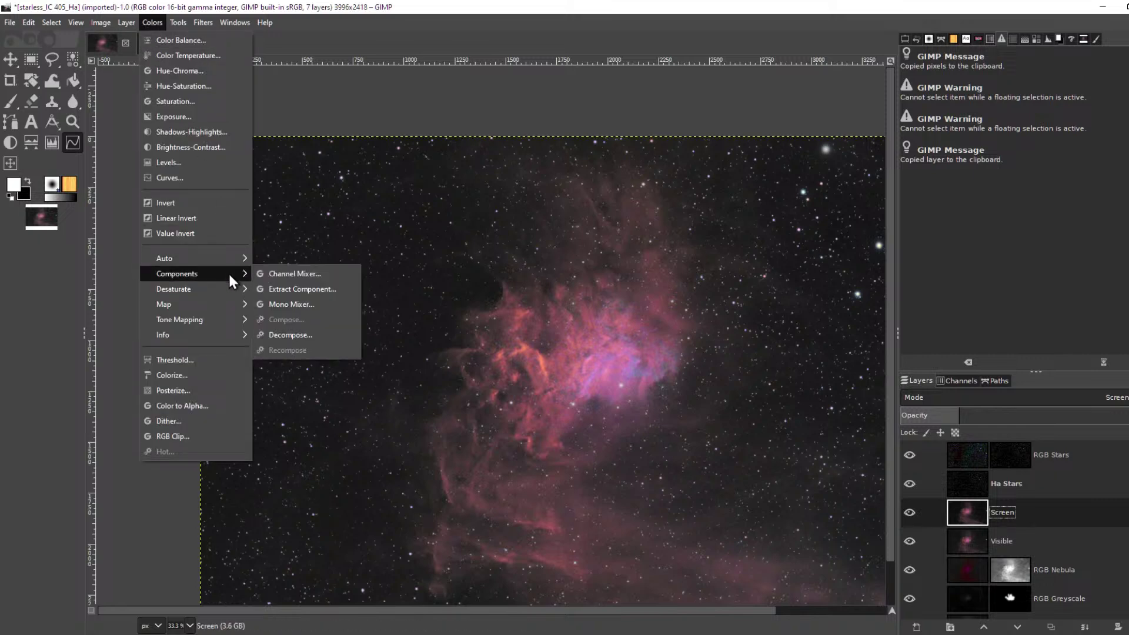
pyautogui.click(577, 2)
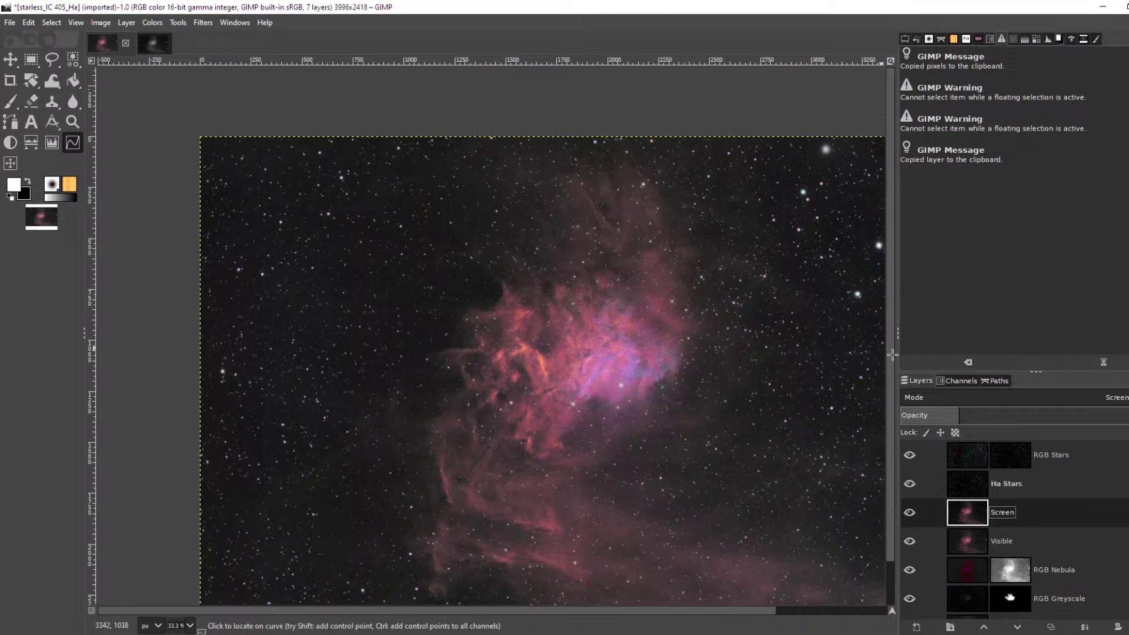
pyautogui.scroll(4, 737, 395)
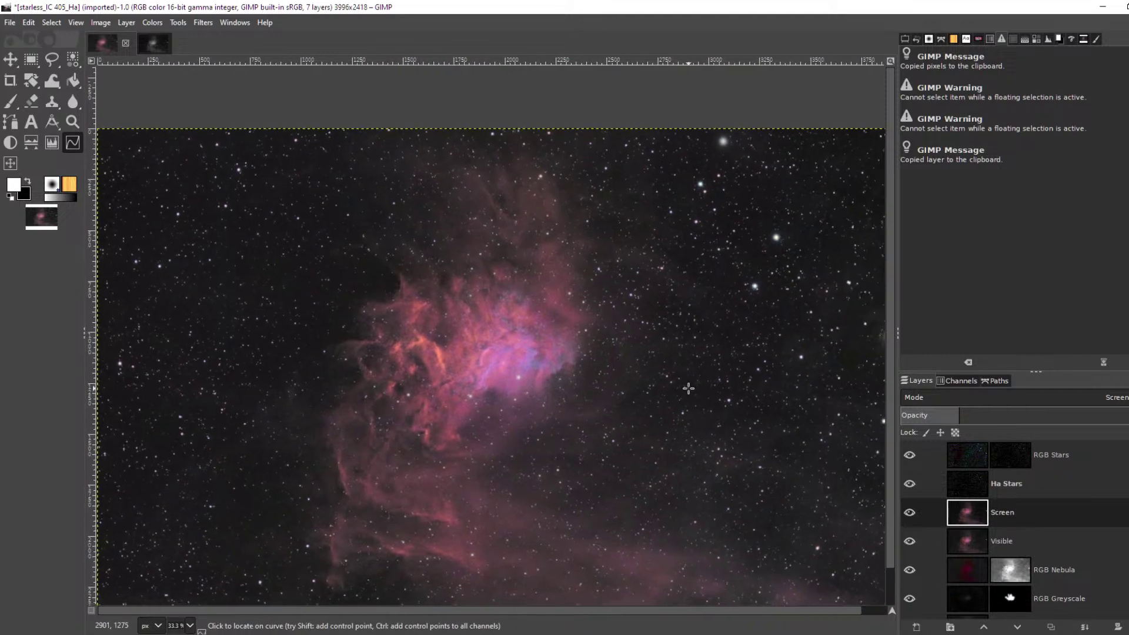
pyautogui.scroll(-3, 688, 386)
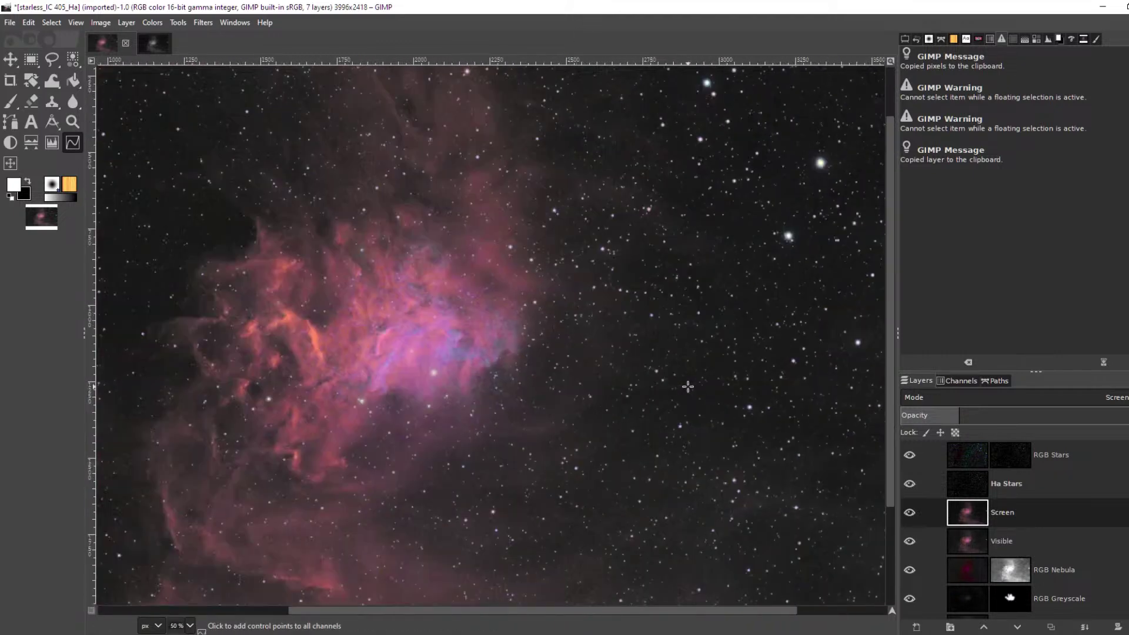
pyautogui.scroll(-1, 484, 357)
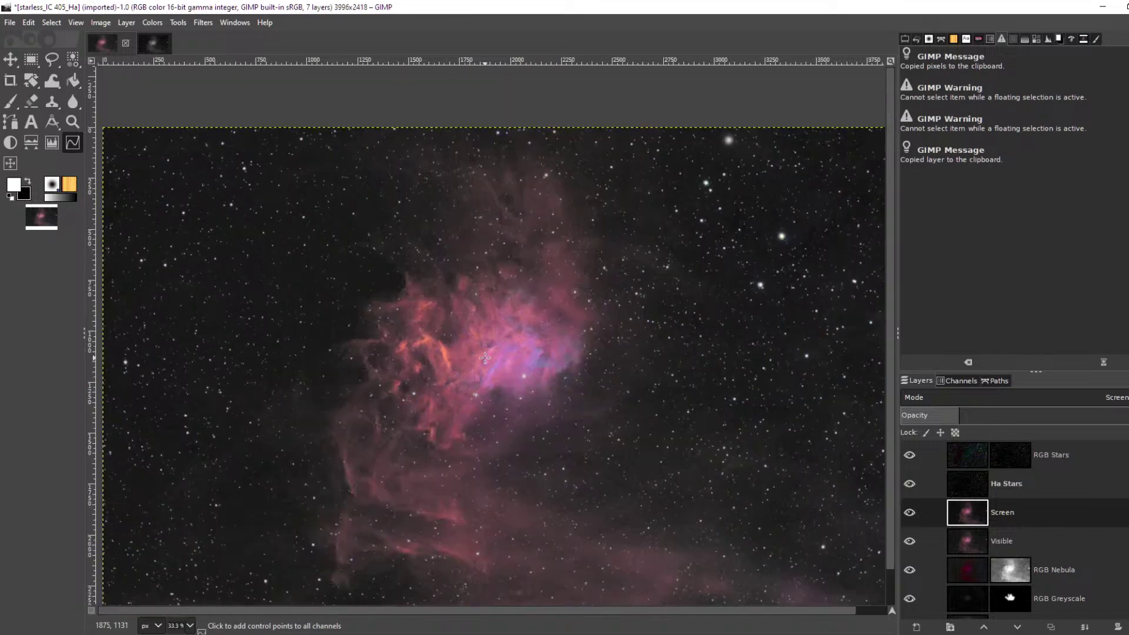
pyautogui.click(1122, 460)
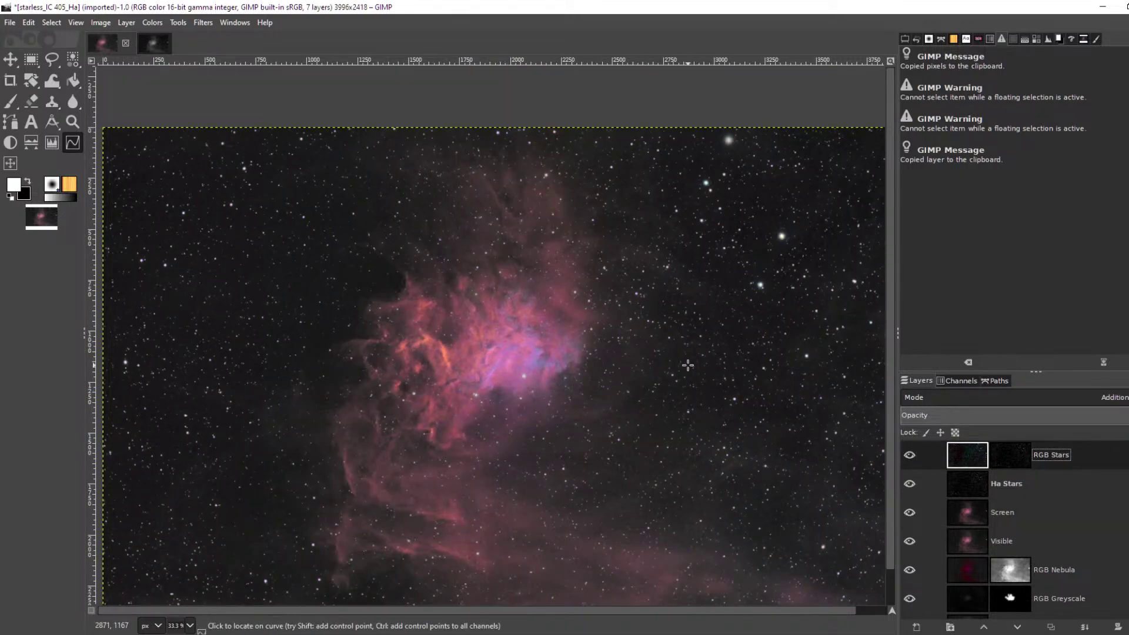
pyautogui.scroll(3, 691, 362)
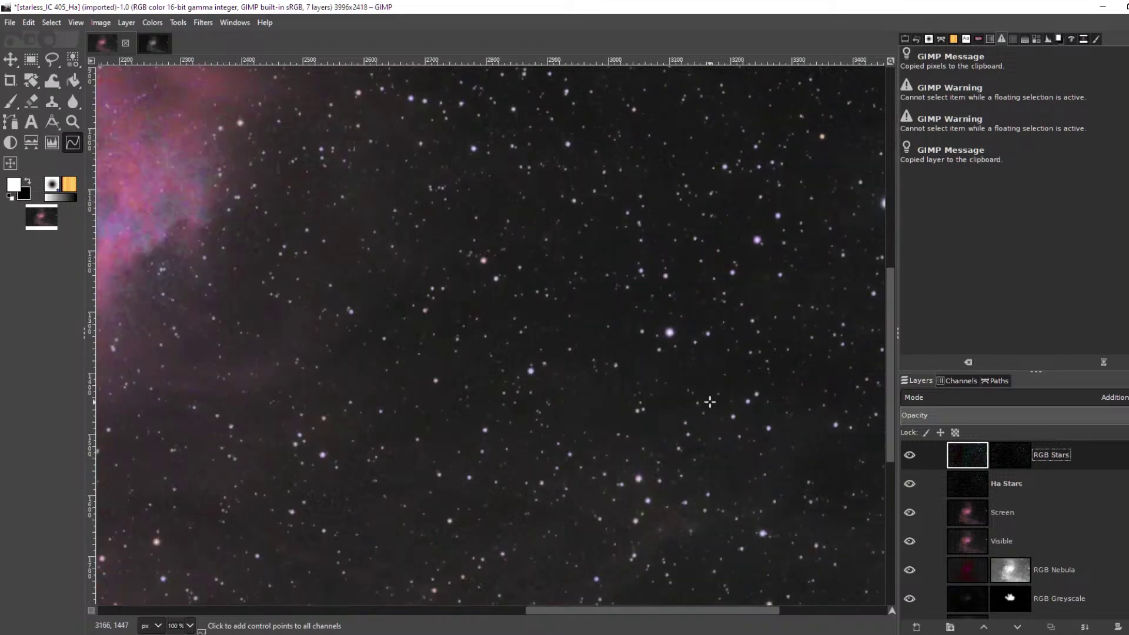
pyautogui.scroll(-5, 675, 352)
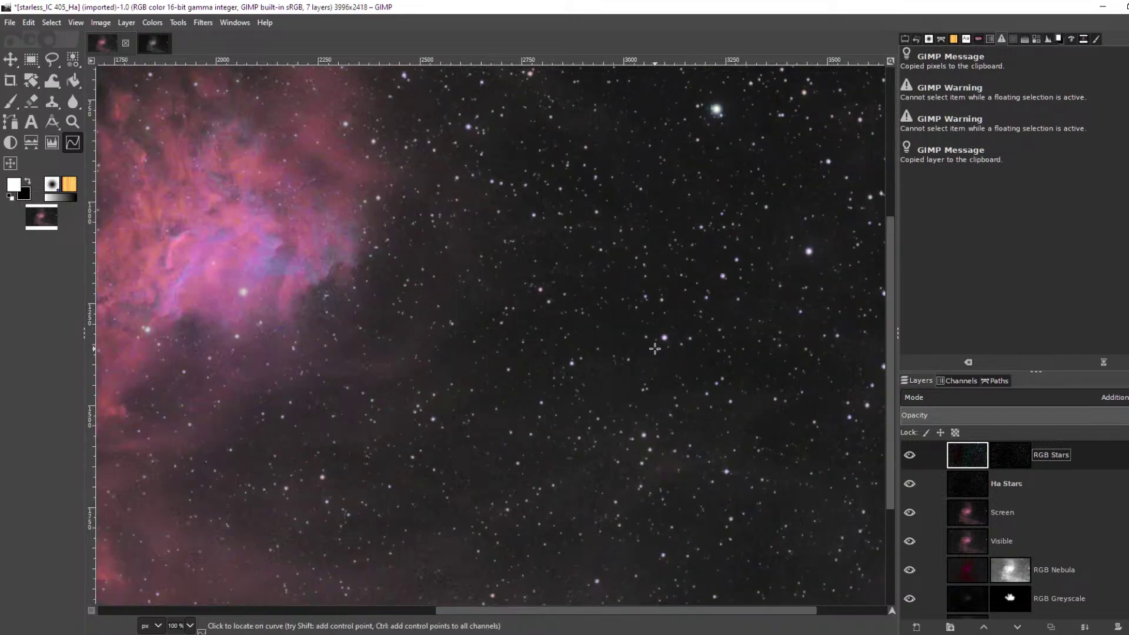
pyautogui.scroll(2, 519, 343)
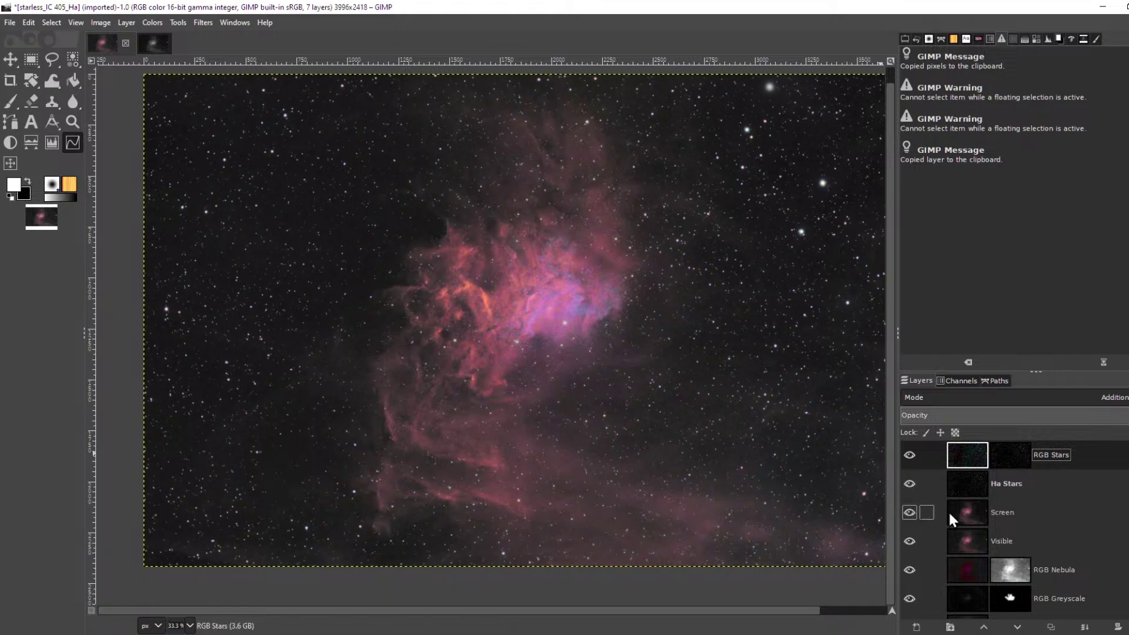
# Try raising the Visible layer's saturation to a scale of 1.517
pyautogui.click(1019, 540)
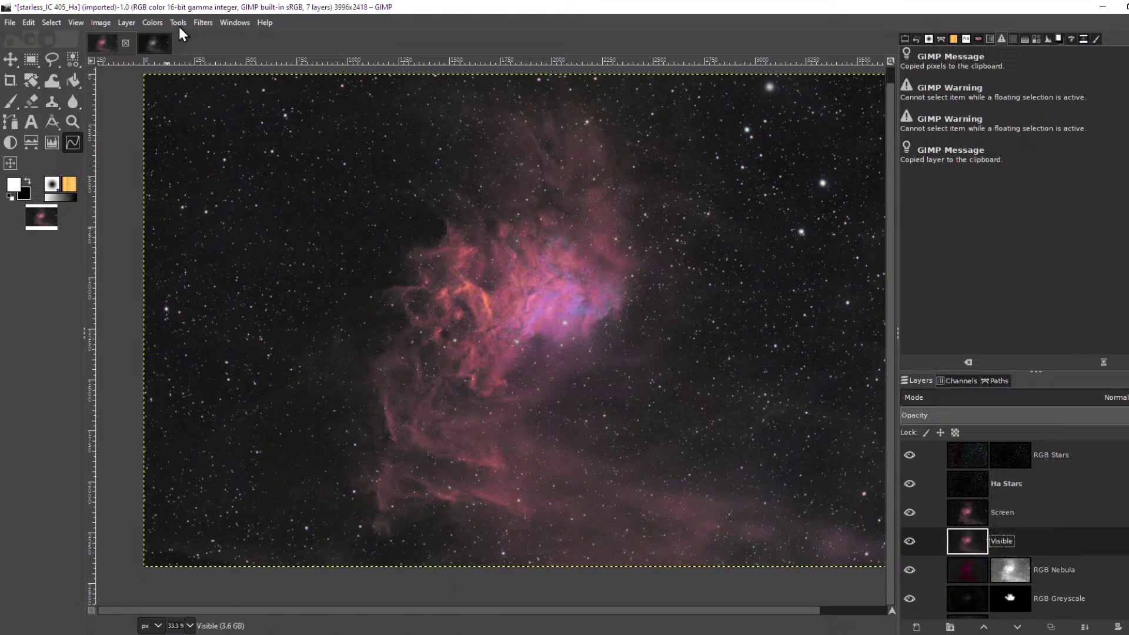
pyautogui.click(154, 23)
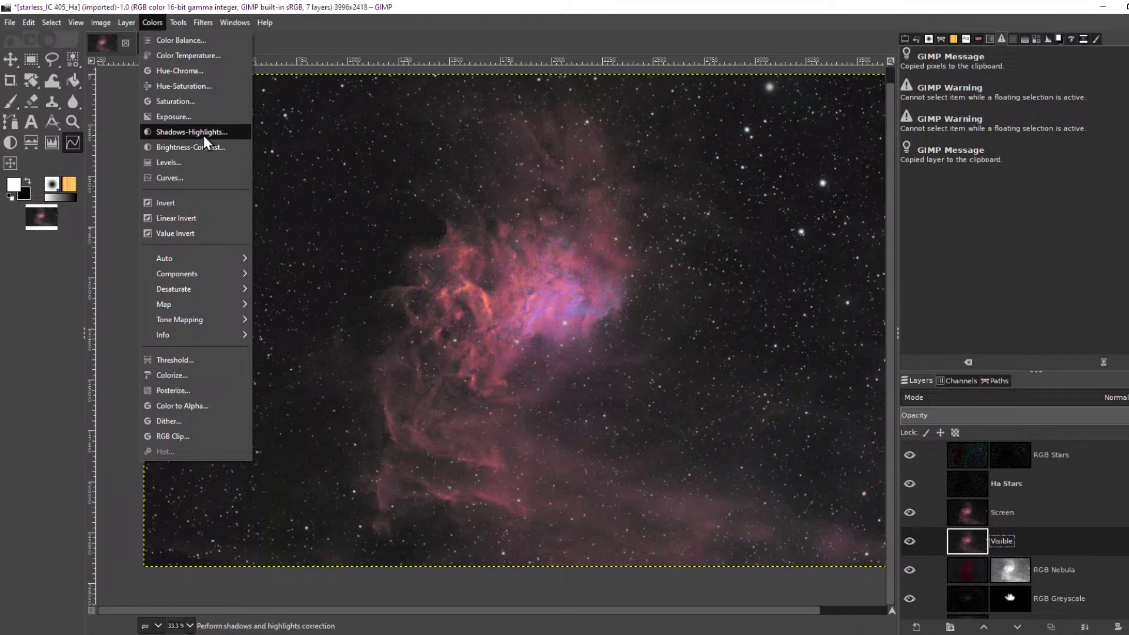
pyautogui.click(211, 102)
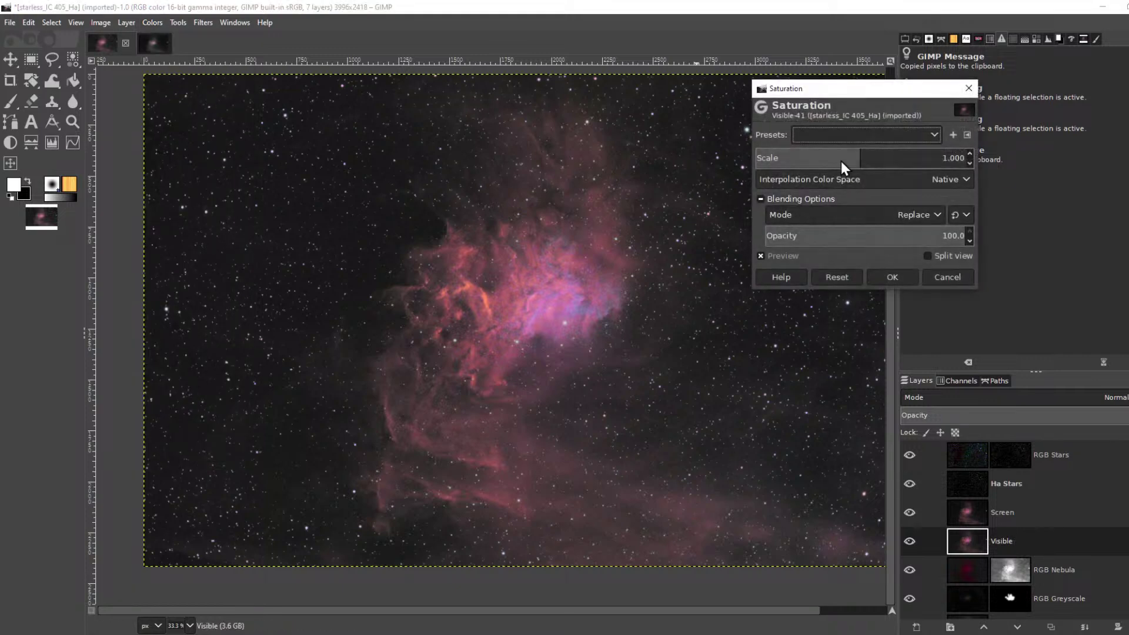
pyautogui.moveTo(854, 158); pyautogui.dragTo(915, 157)
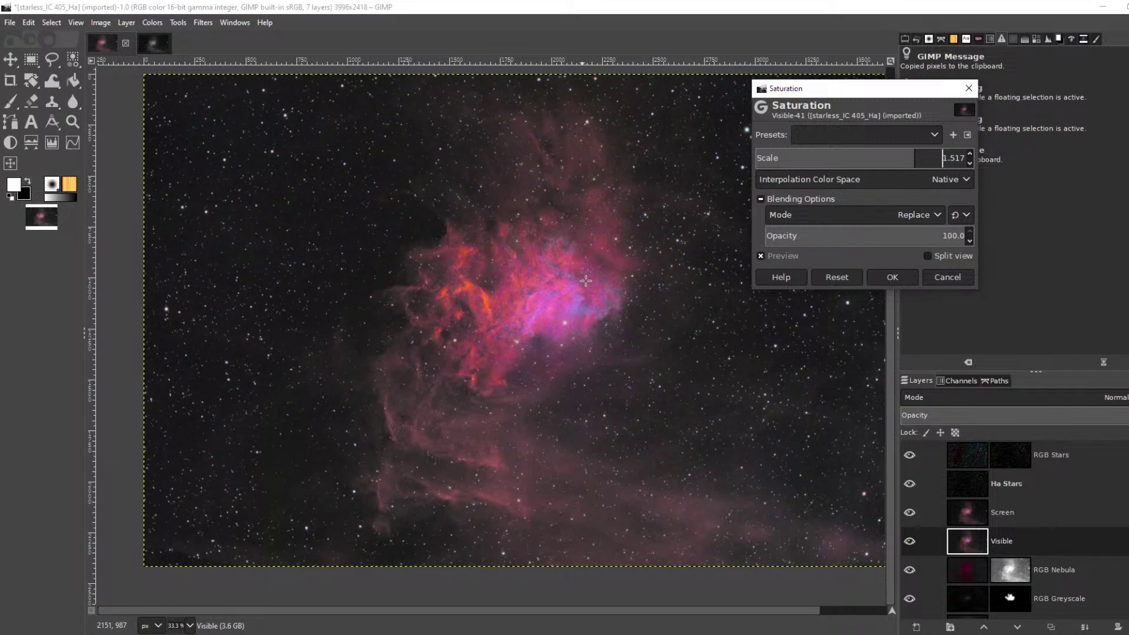
pyautogui.click(954, 278)
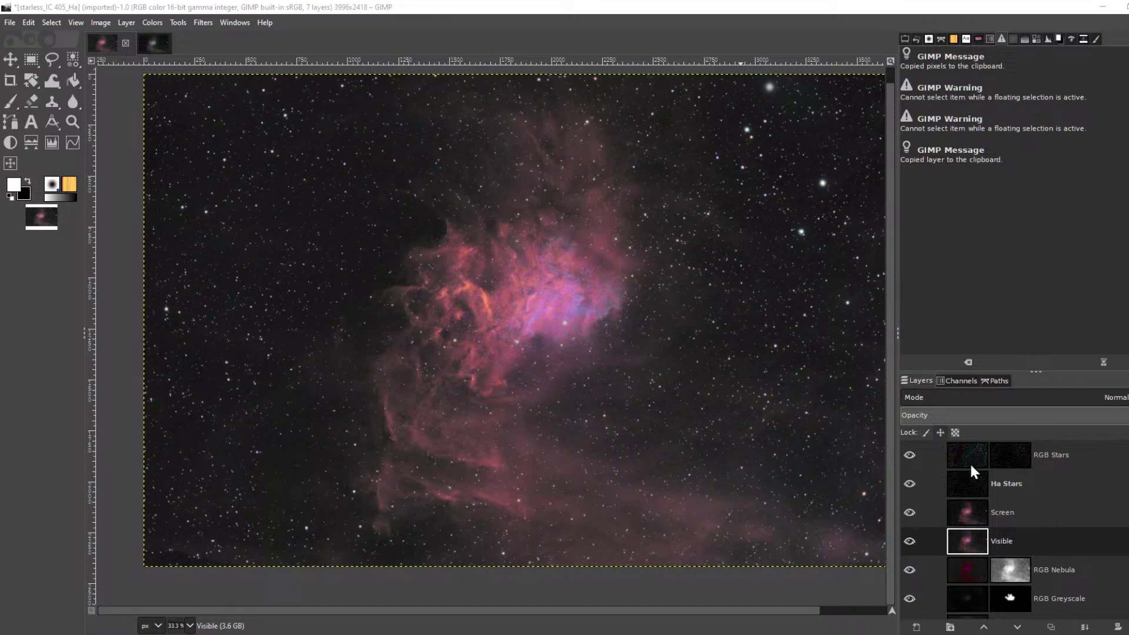
# Raise the Screen layer to full opacity and set its blend mode to Normal
pyautogui.click(1011, 513)
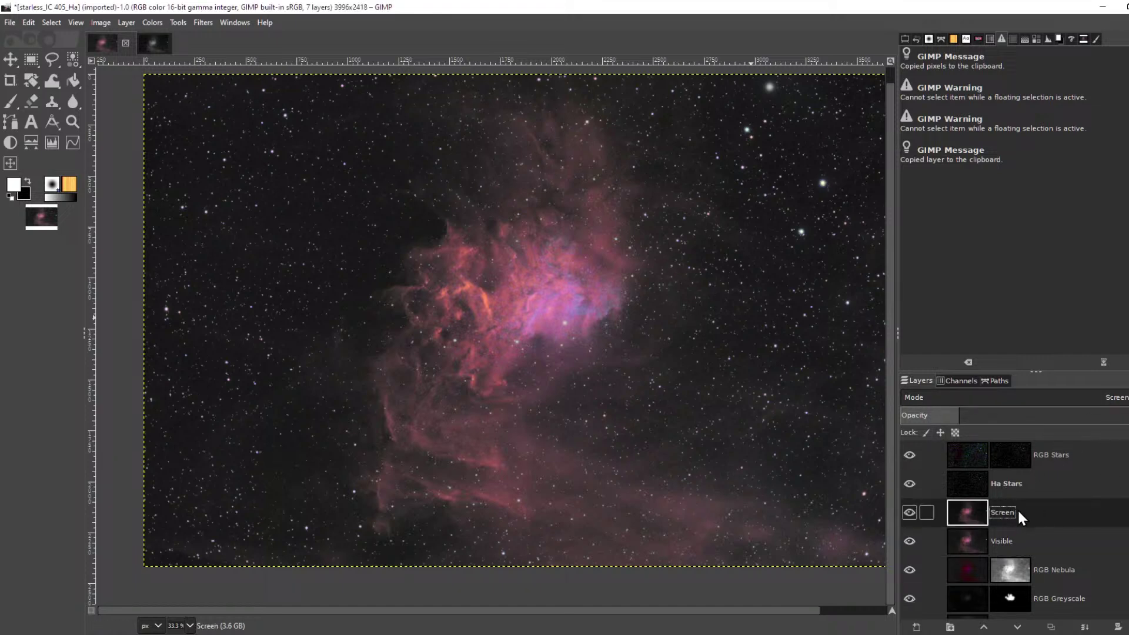
pyautogui.moveTo(971, 415); pyautogui.dragTo(1126, 415)
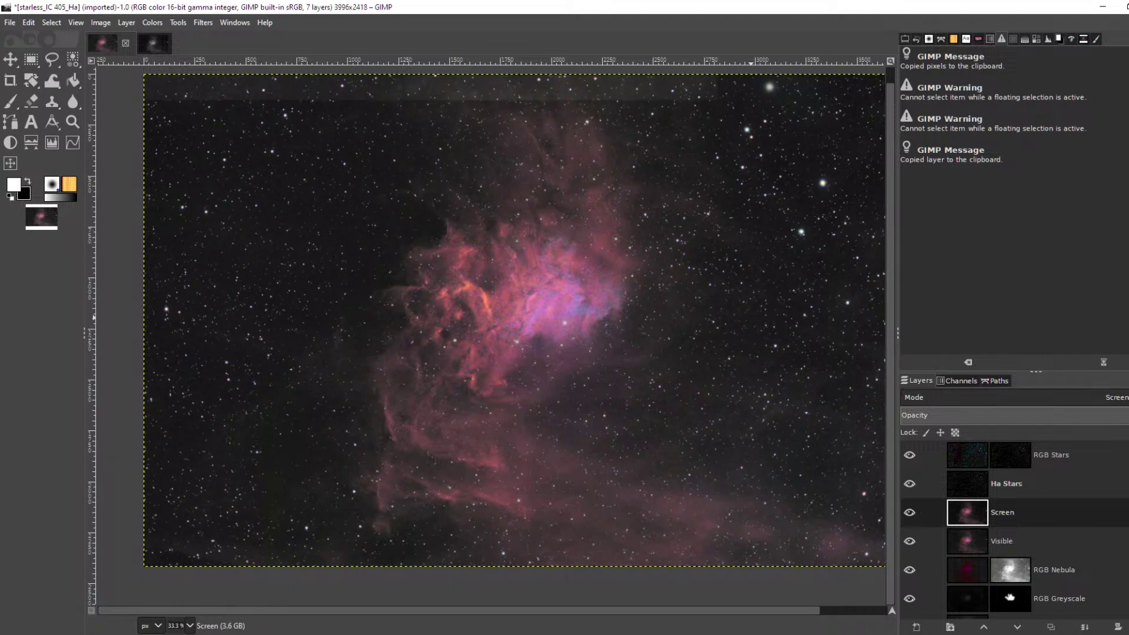
pyautogui.click(1114, 399)
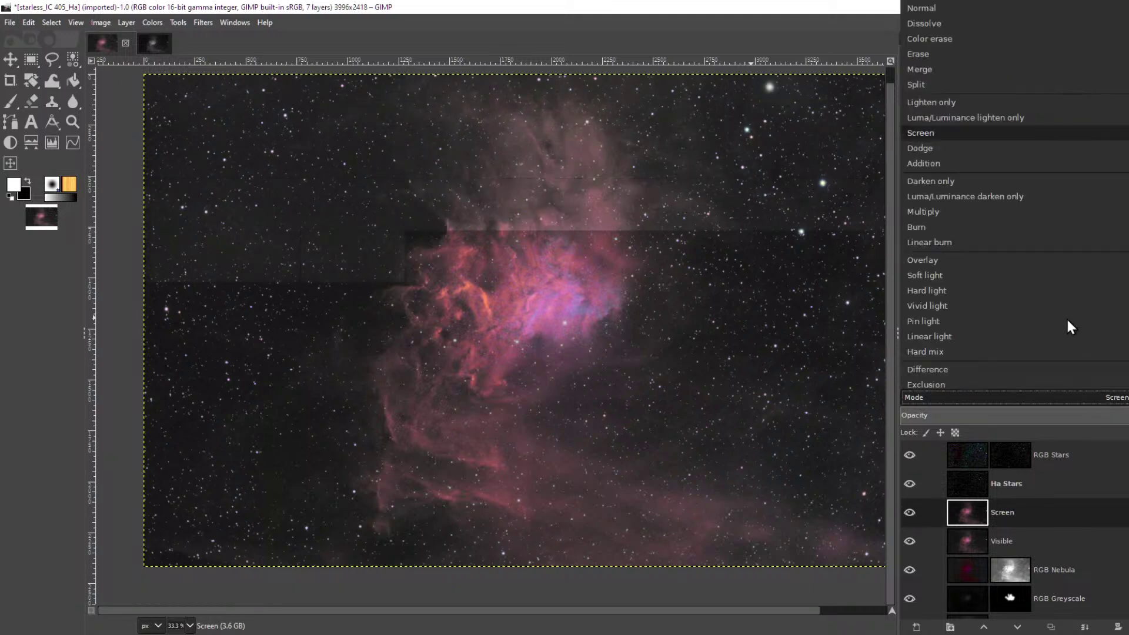
pyautogui.click(962, 8)
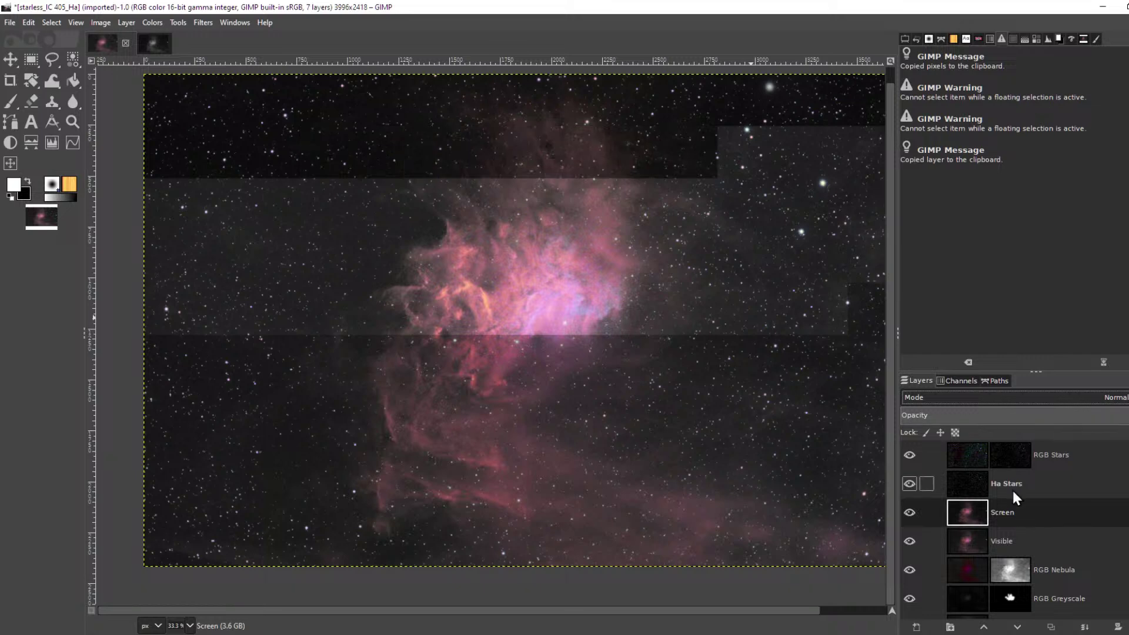
# Duplicate the Visible layer with the Screen layer hidden, and rename the copy High Pass
pyautogui.click(1030, 504)
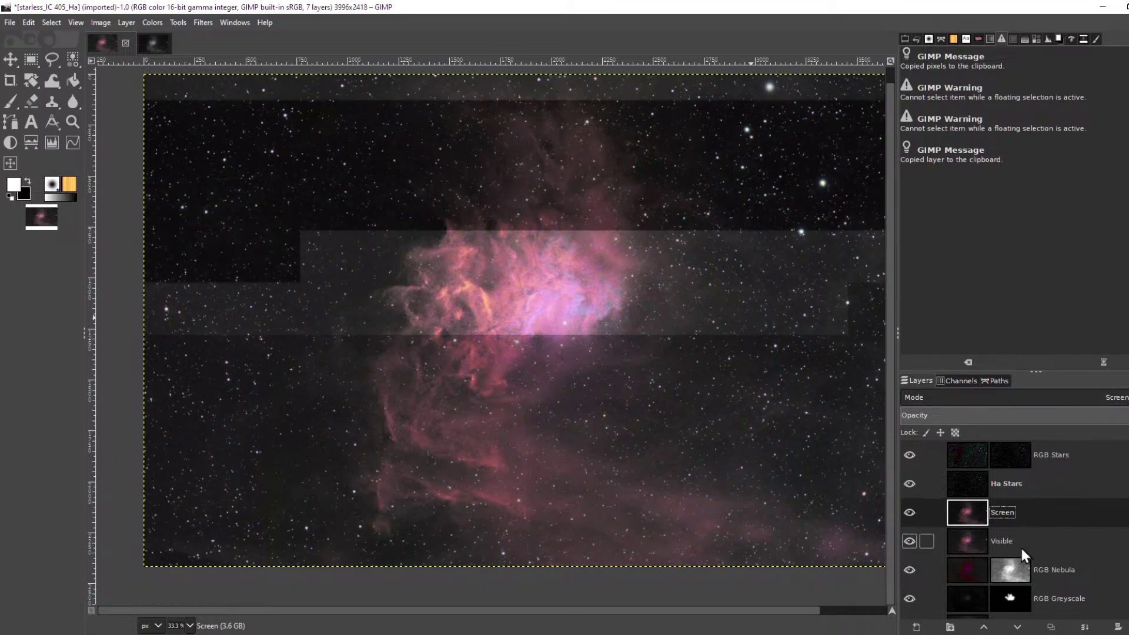
pyautogui.click(910, 512)
pyautogui.click(1039, 537)
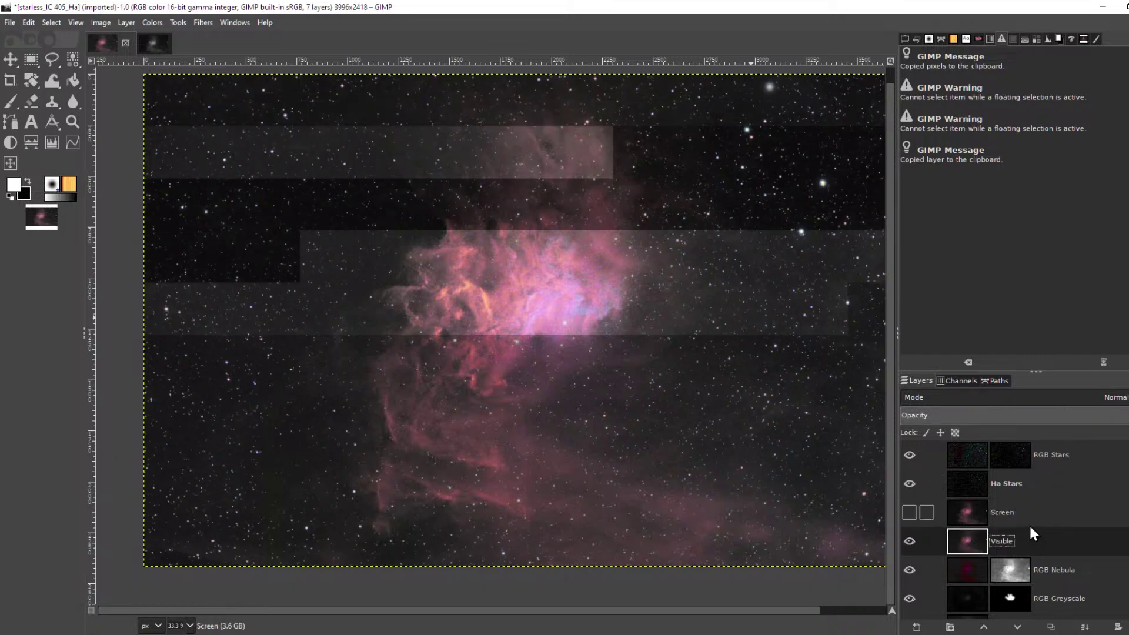
pyautogui.hotkey('ctrl', 'shift', 'd')
pyautogui.doubleClick(1020, 541)
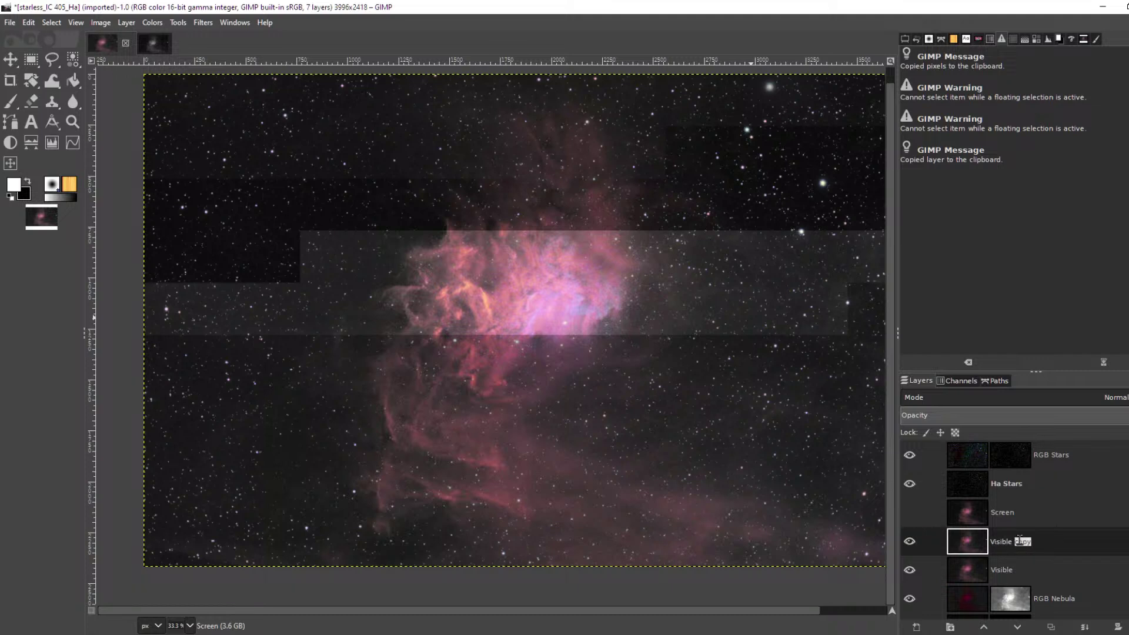
pyautogui.moveTo(1020, 540); pyautogui.dragTo(954, 539)
pyautogui.write('High Pass')
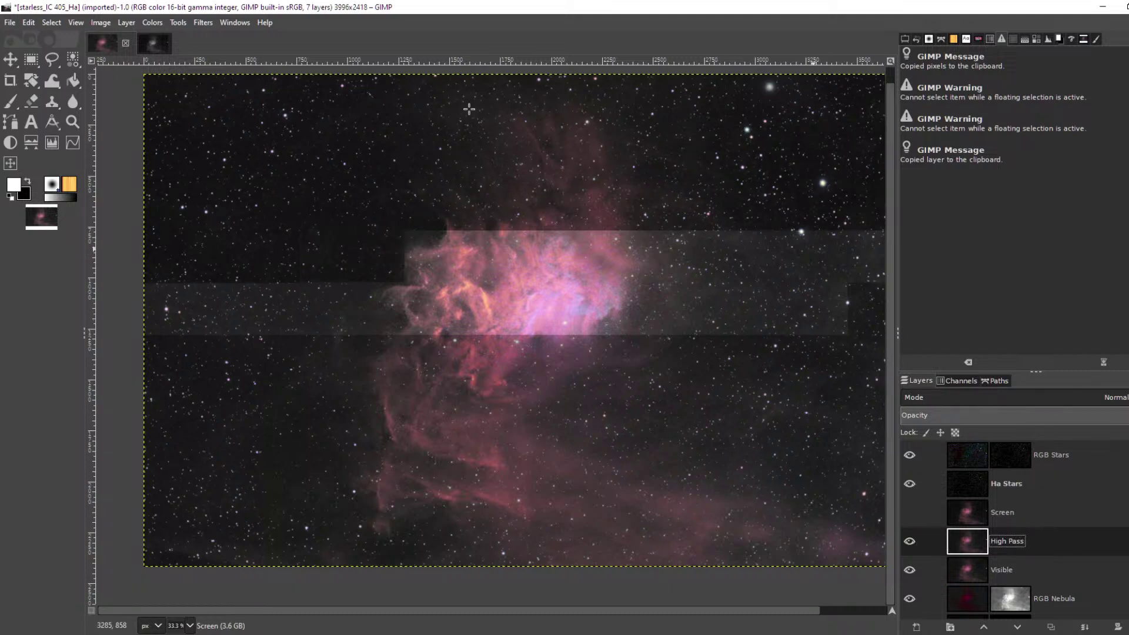
# Try a High Pass filter on the High Pass layer with a standard deviation of 180.8 and a contrast of 3.358
pyautogui.click(202, 22)
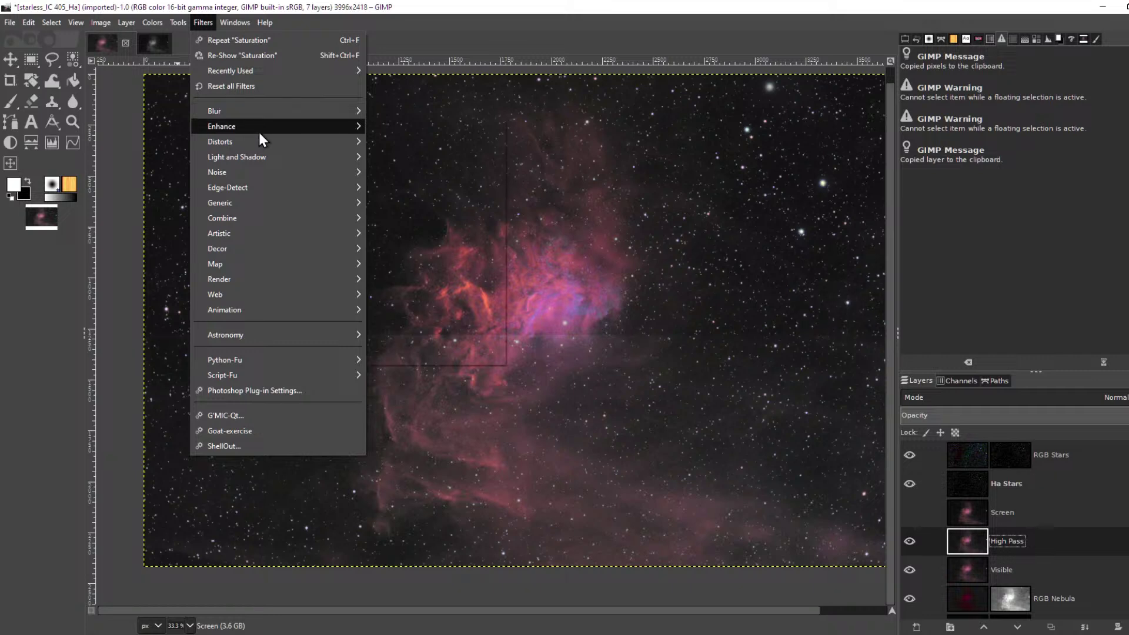
pyautogui.moveTo(258, 127)
pyautogui.click(401, 157)
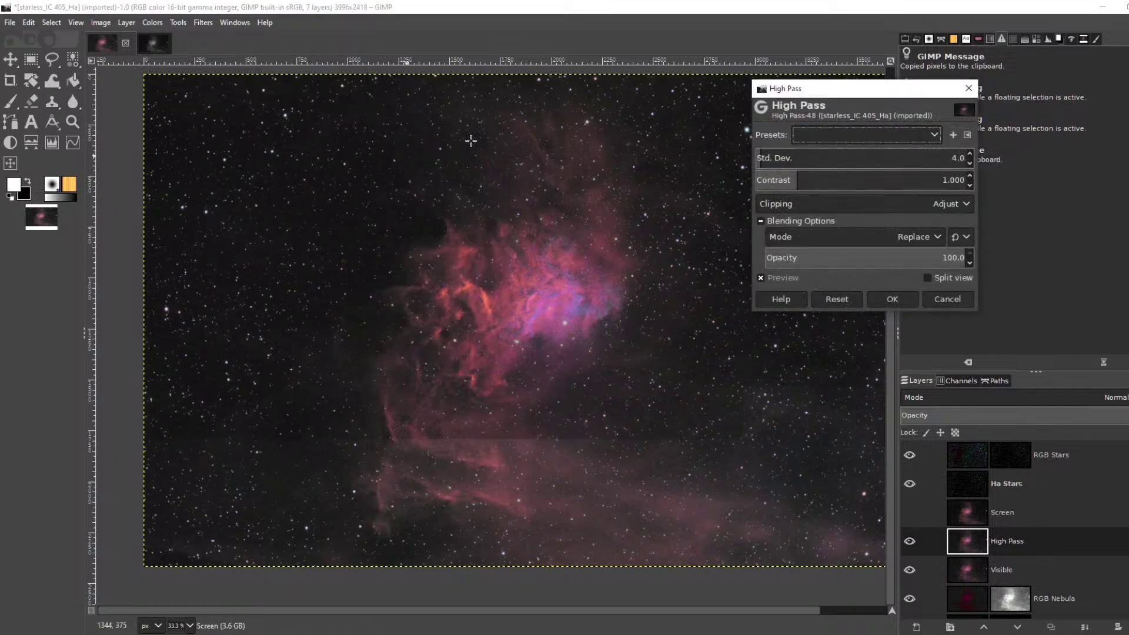
pyautogui.click(792, 181)
pyautogui.moveTo(792, 181); pyautogui.dragTo(955, 181)
pyautogui.moveTo(765, 160); pyautogui.dragTo(774, 159)
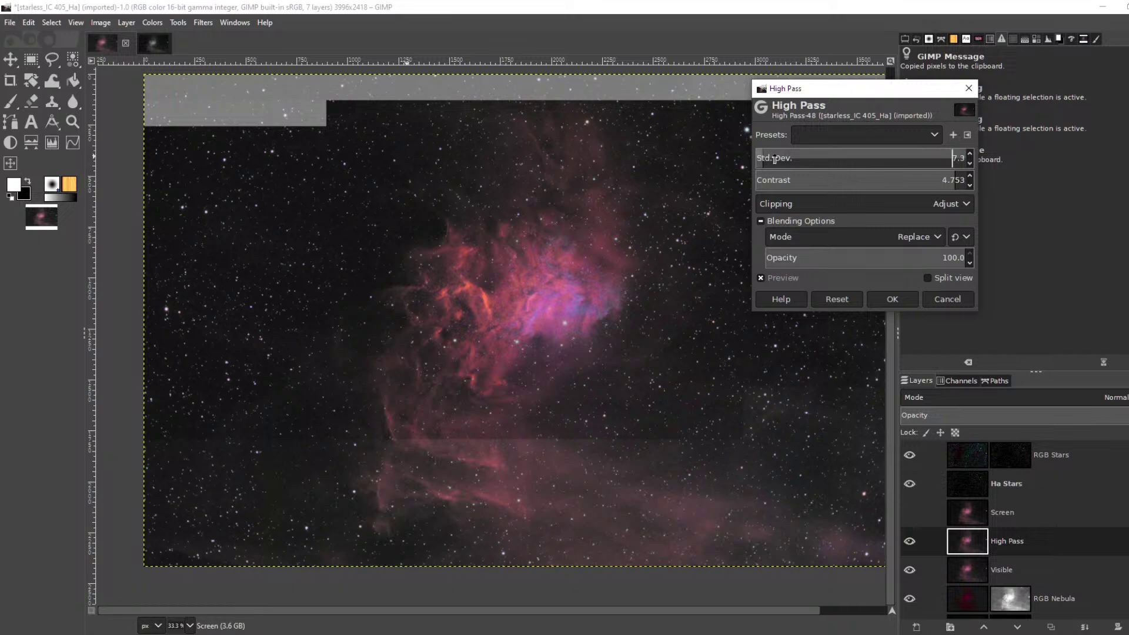
pyautogui.click(879, 157)
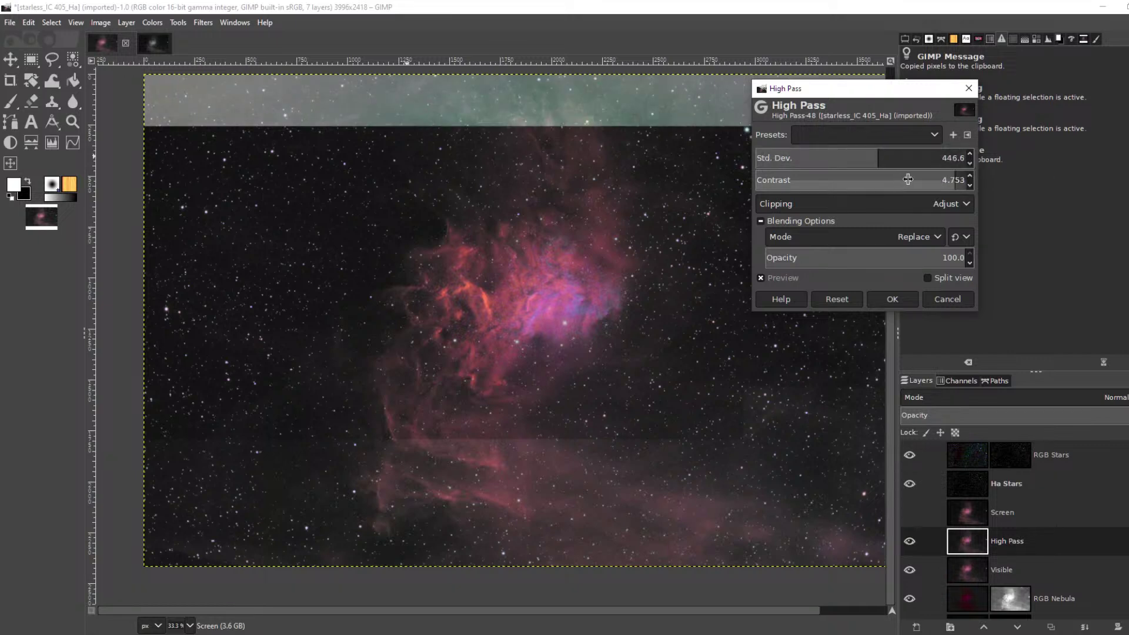
pyautogui.click(897, 180)
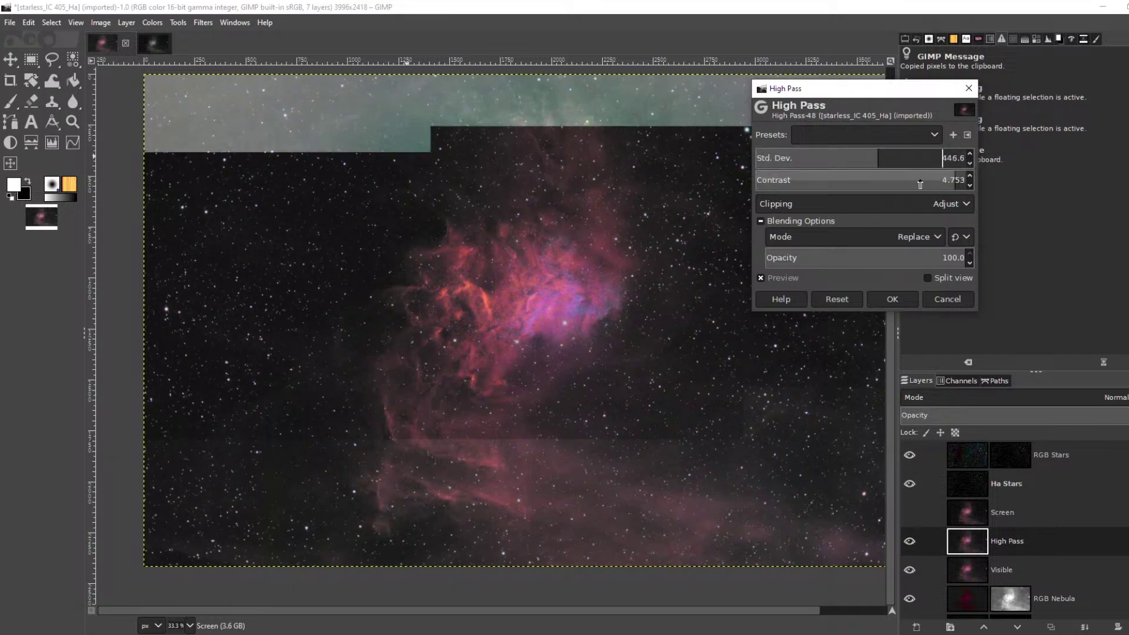
pyautogui.click(871, 158)
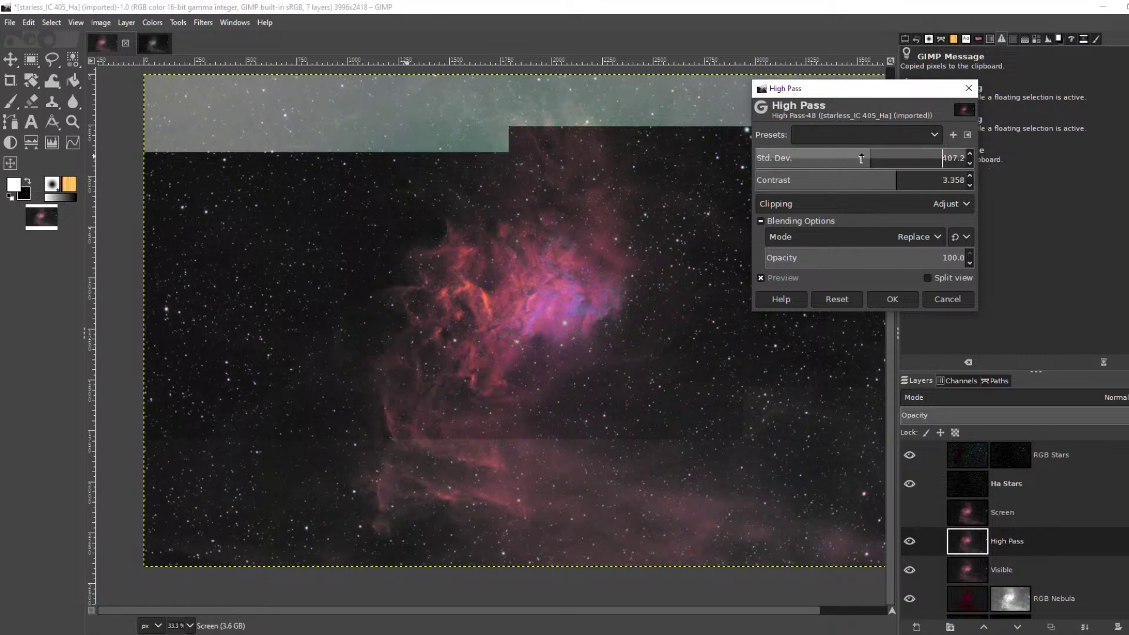
pyautogui.click(823, 157)
pyautogui.click(822, 157)
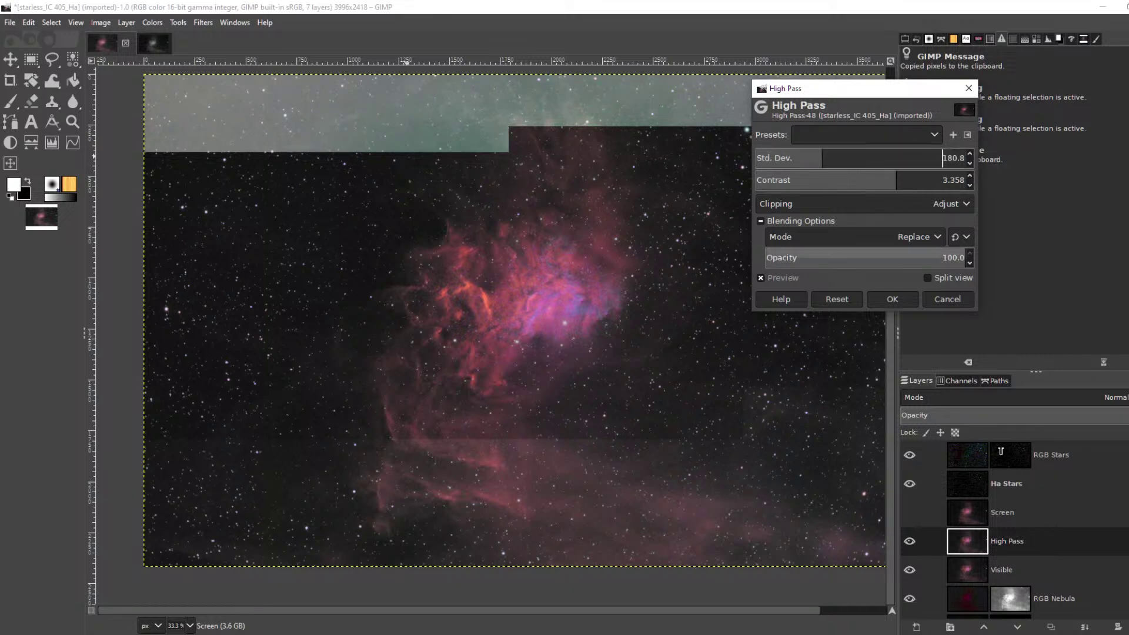
# Set the High Pass layer's blend mode to Soft light and inspect the nebula core up close
pyautogui.click(1091, 396)
pyautogui.scroll(-1, 1004, 316)
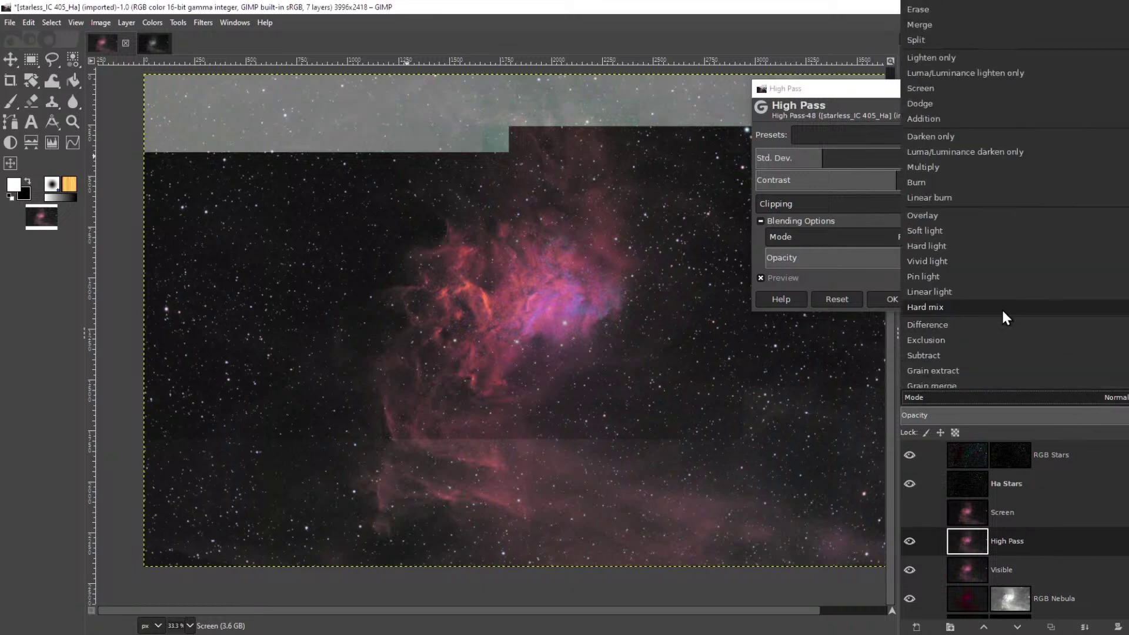
pyautogui.click(978, 231)
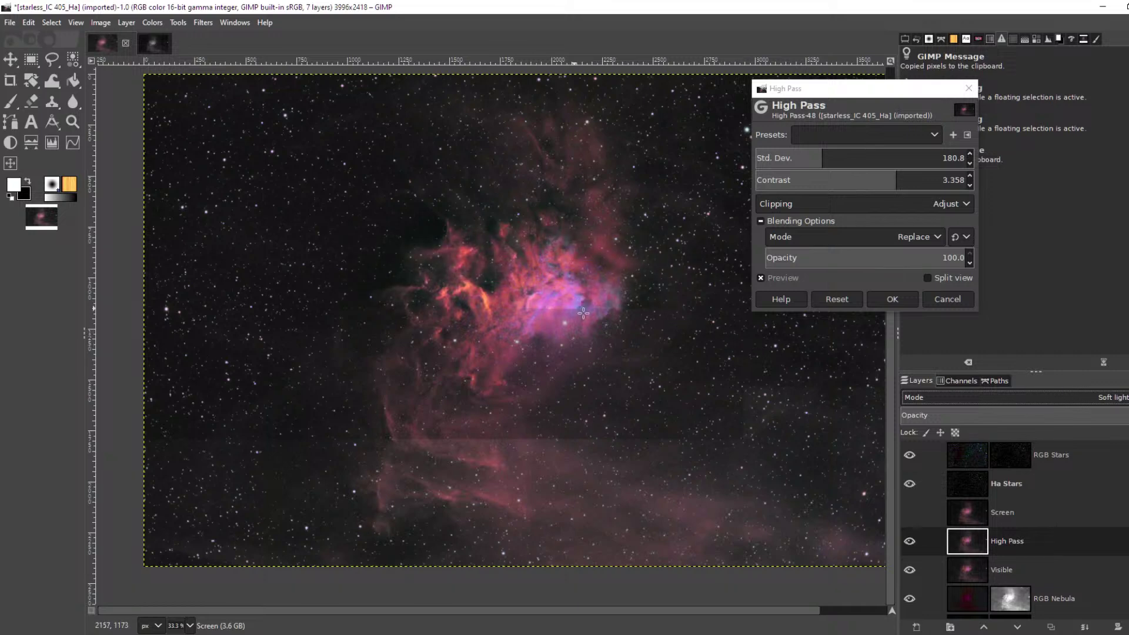
pyautogui.scroll(2, 522, 311)
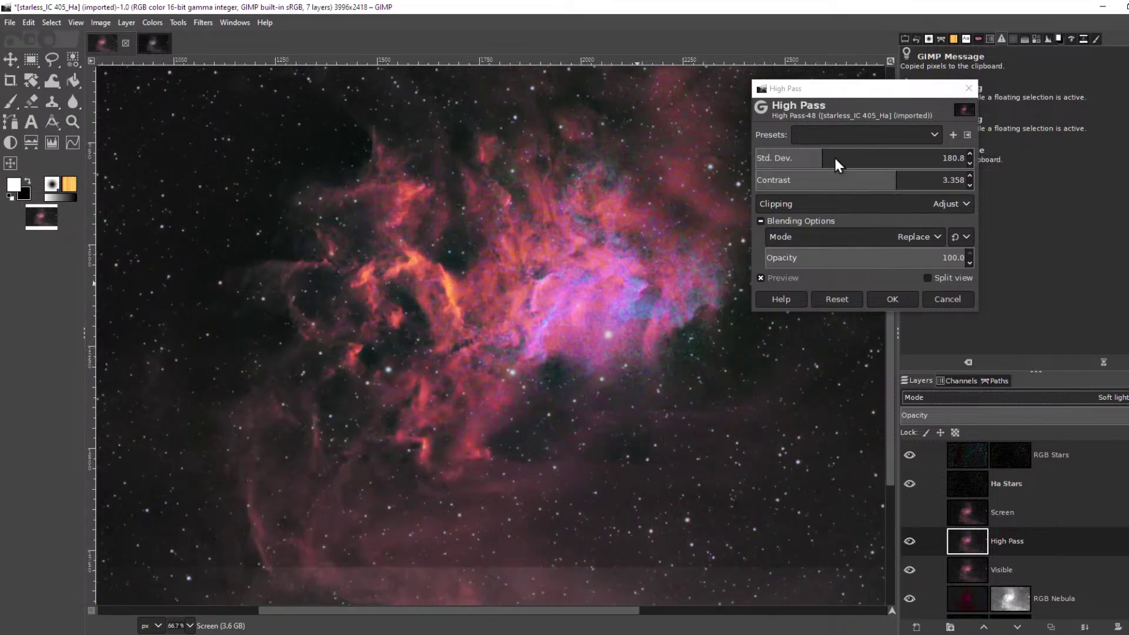
# Set the High Pass filter's standard deviation to 60.5 and its contrast to 4.477
pyautogui.scroll(-3, 794, 156)
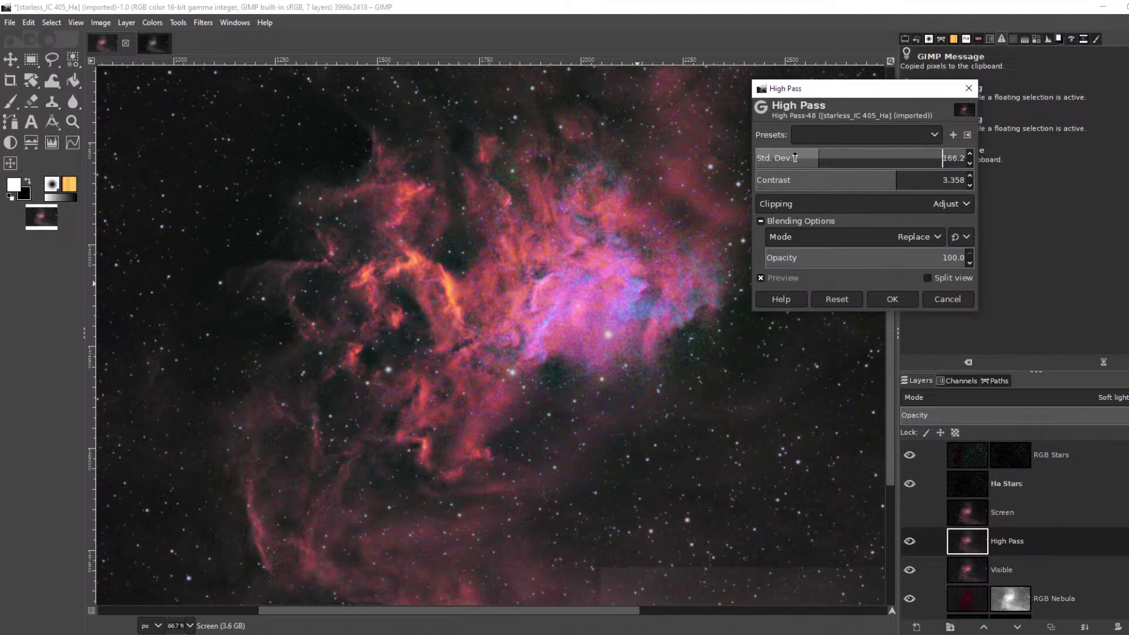
pyautogui.click(788, 157)
pyautogui.moveTo(894, 183); pyautogui.dragTo(922, 186)
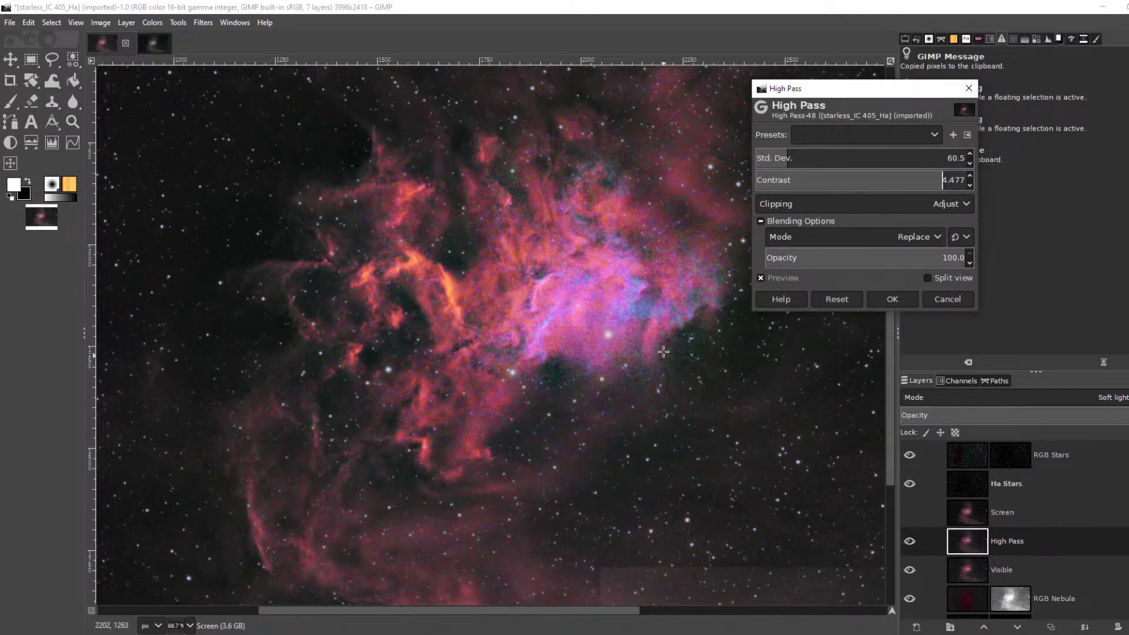
pyautogui.scroll(-2, 635, 358)
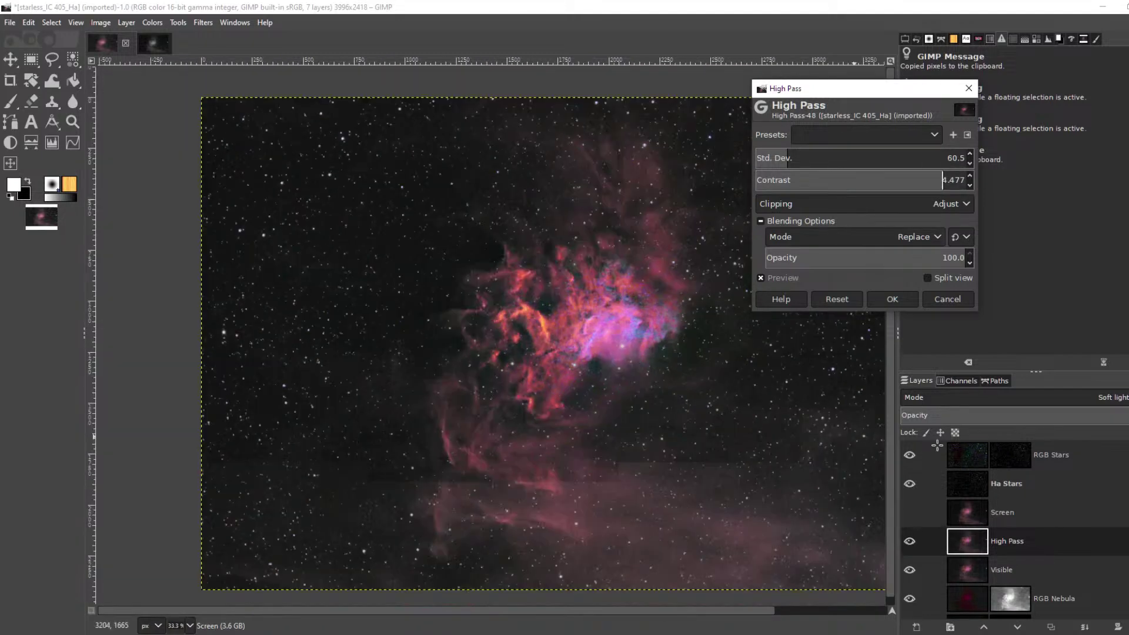
# Lower the High Pass layer's opacity to a small fraction and inspect the nebula up close
pyautogui.click(1086, 415)
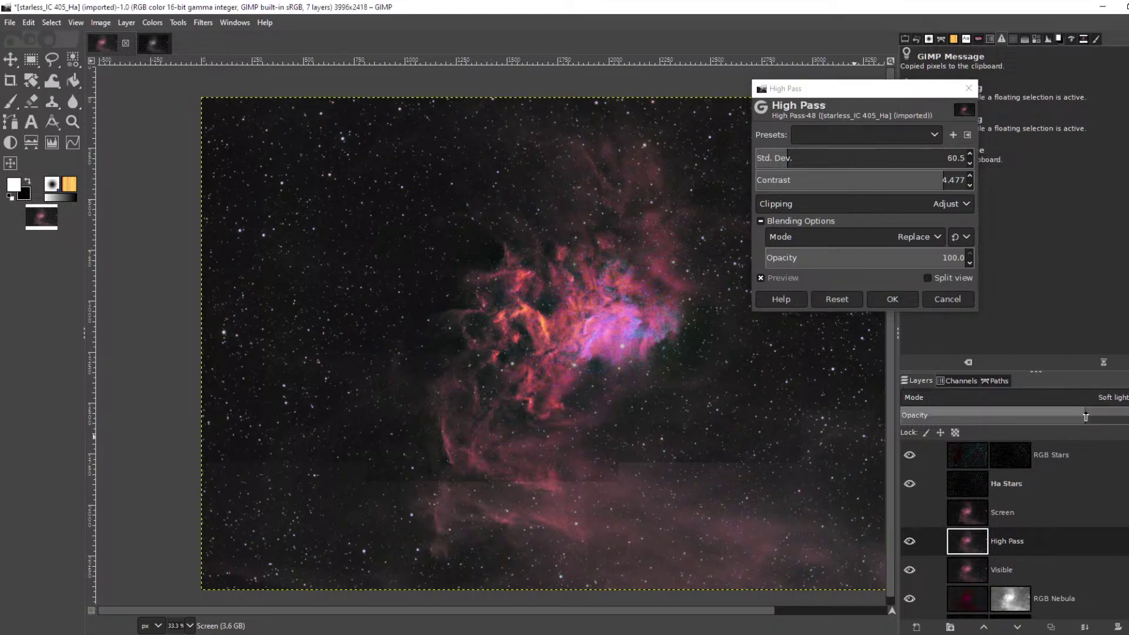
pyautogui.click(958, 421)
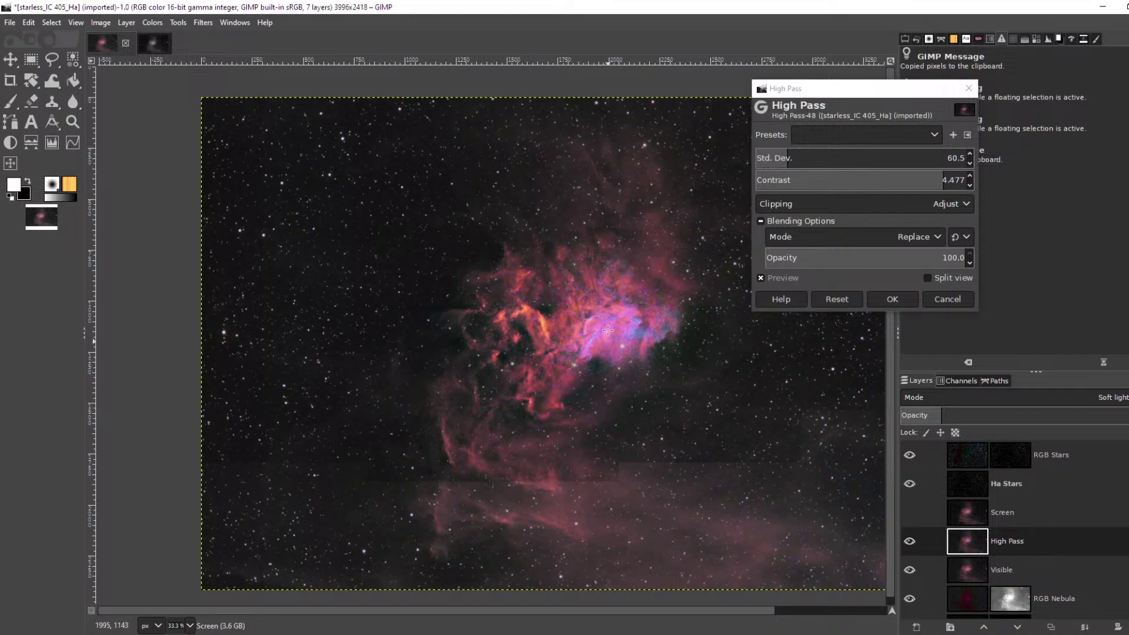
pyautogui.scroll(3, 561, 332)
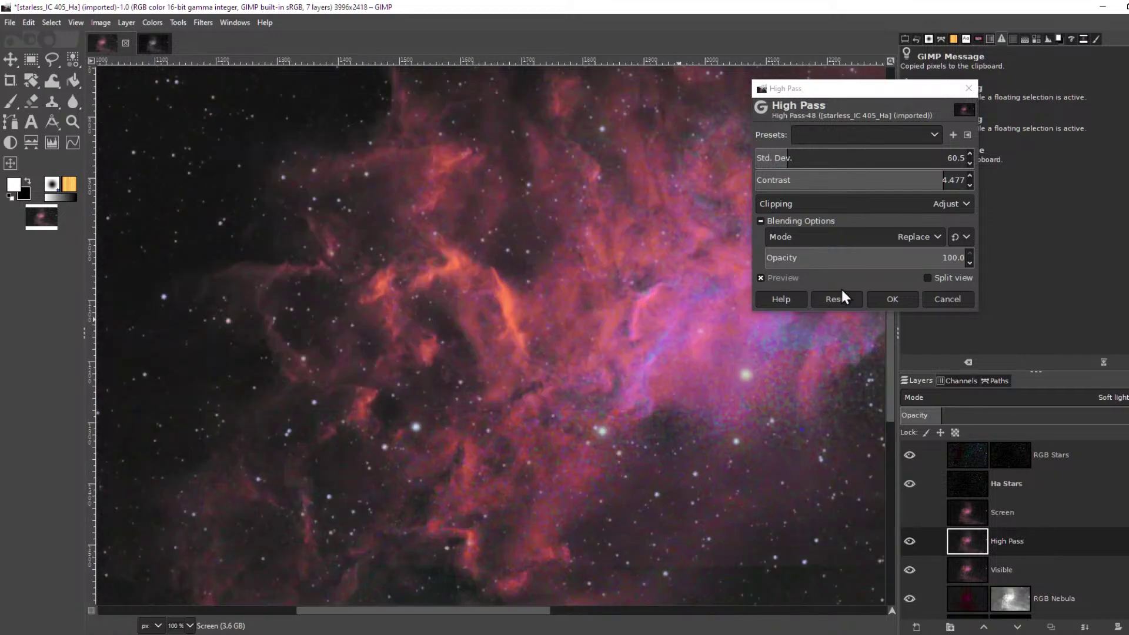
# Cancel the High Pass filter, delete the High Pass layer and review the nebula
pyautogui.click(940, 301)
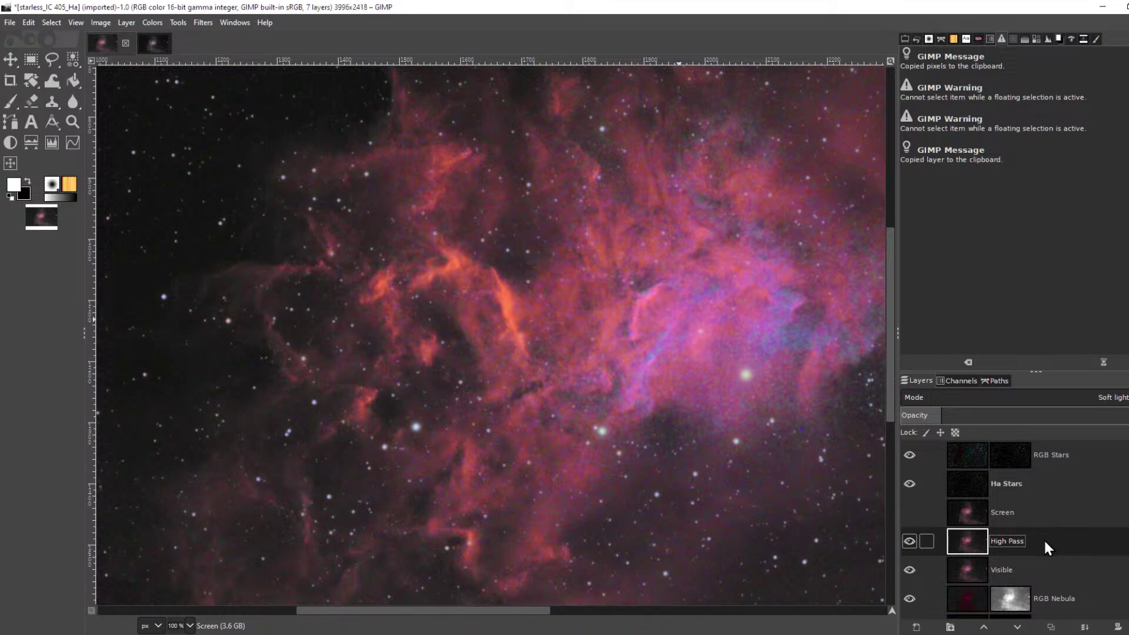
pyautogui.click(1118, 627)
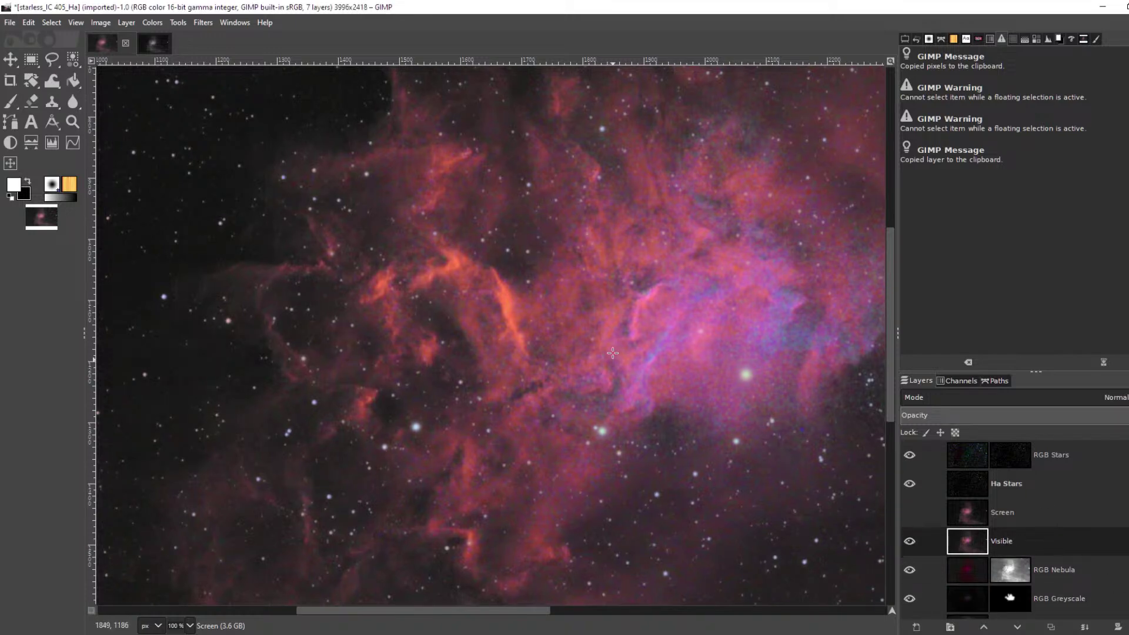
pyautogui.scroll(-3, 611, 353)
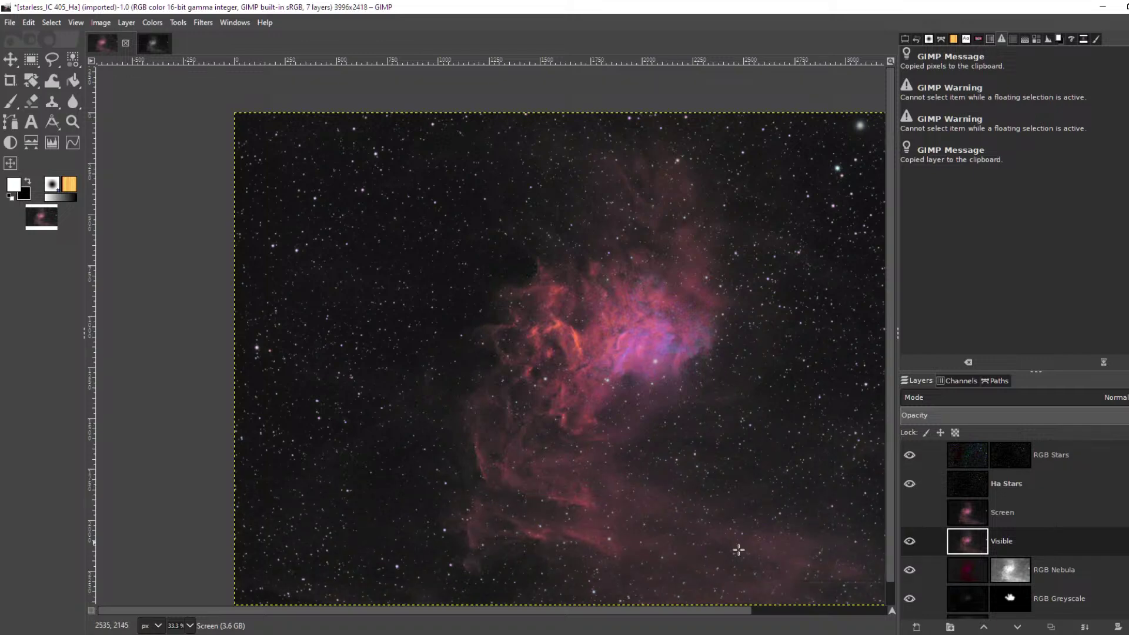
pyautogui.scroll(5, 618, 535)
pyautogui.scroll(-4, 617, 534)
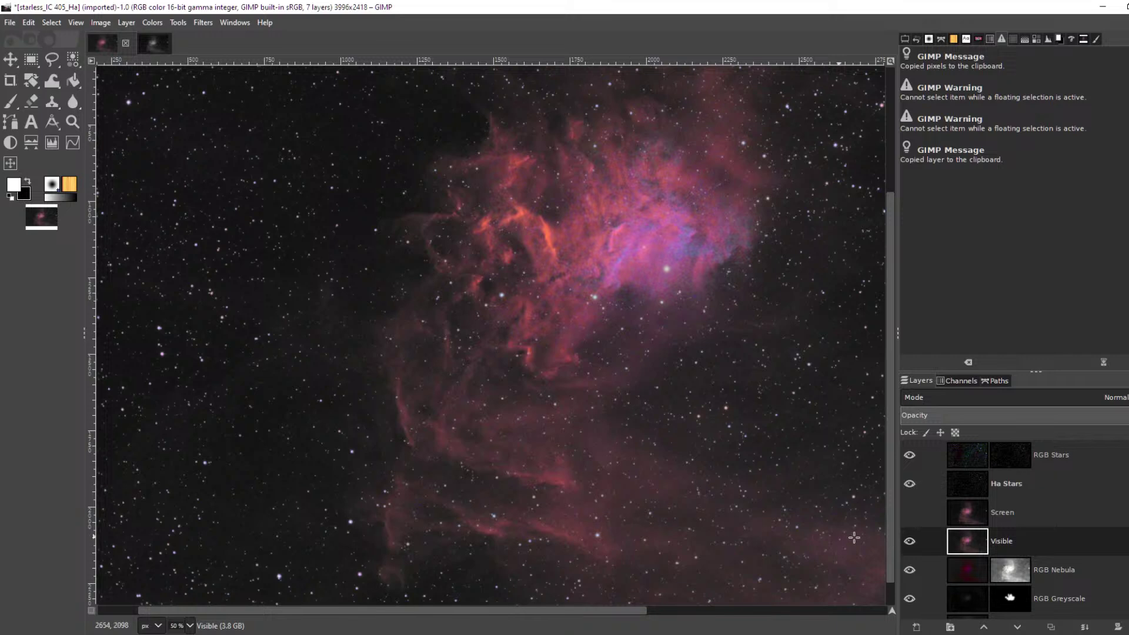
# Restore the deleted High Pass layer by reverting to the preceding Set layer opacity state in the undo history
pyautogui.click(917, 40)
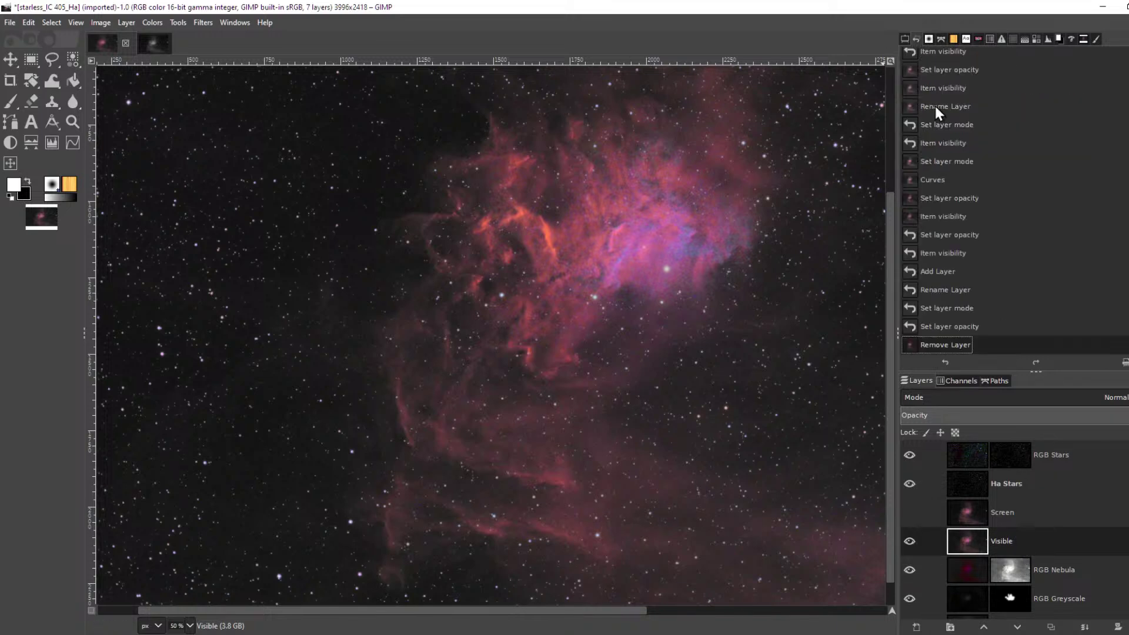
pyautogui.click(975, 327)
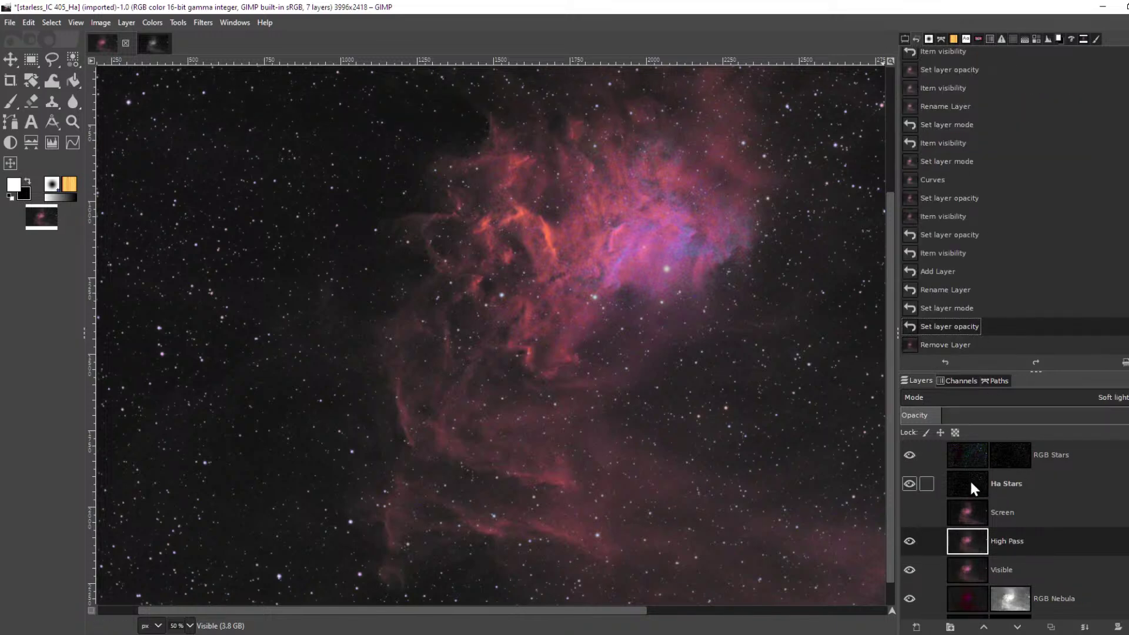
pyautogui.click(1002, 537)
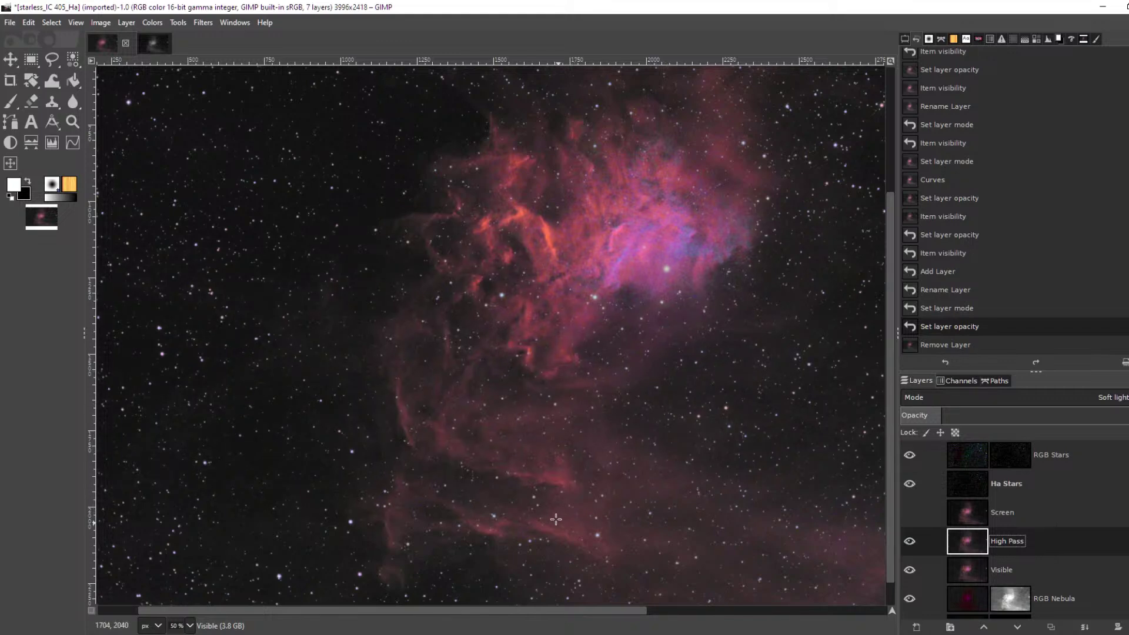
# Compare the lower nebula filament up close with the High Pass layer hidden and shown, and delete that layer
pyautogui.scroll(6, 532, 487)
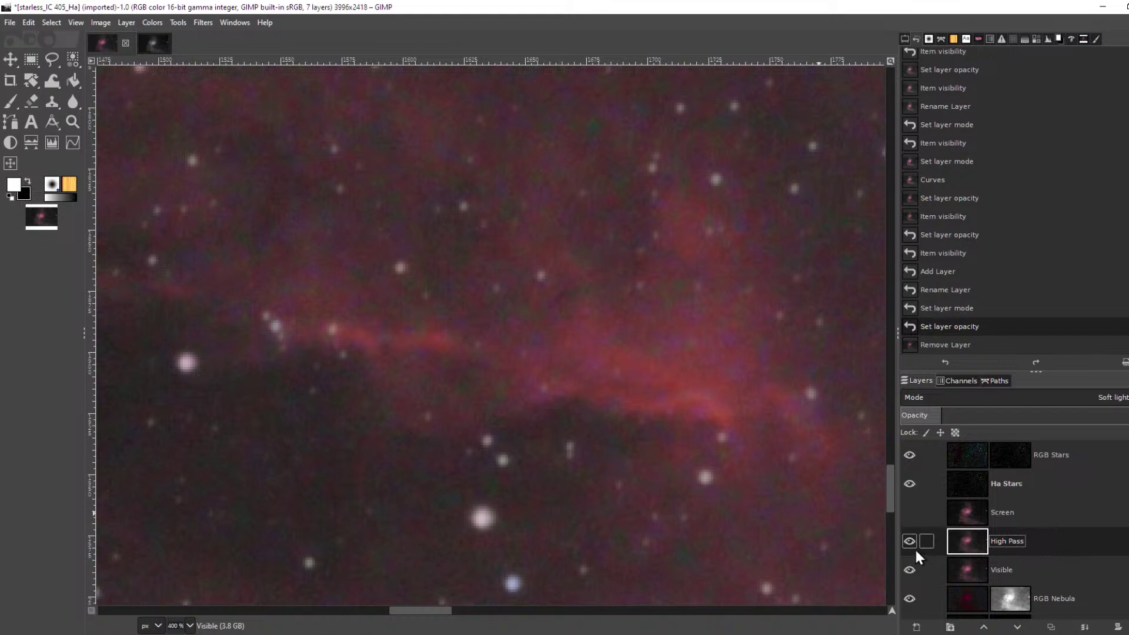
pyautogui.click(909, 541)
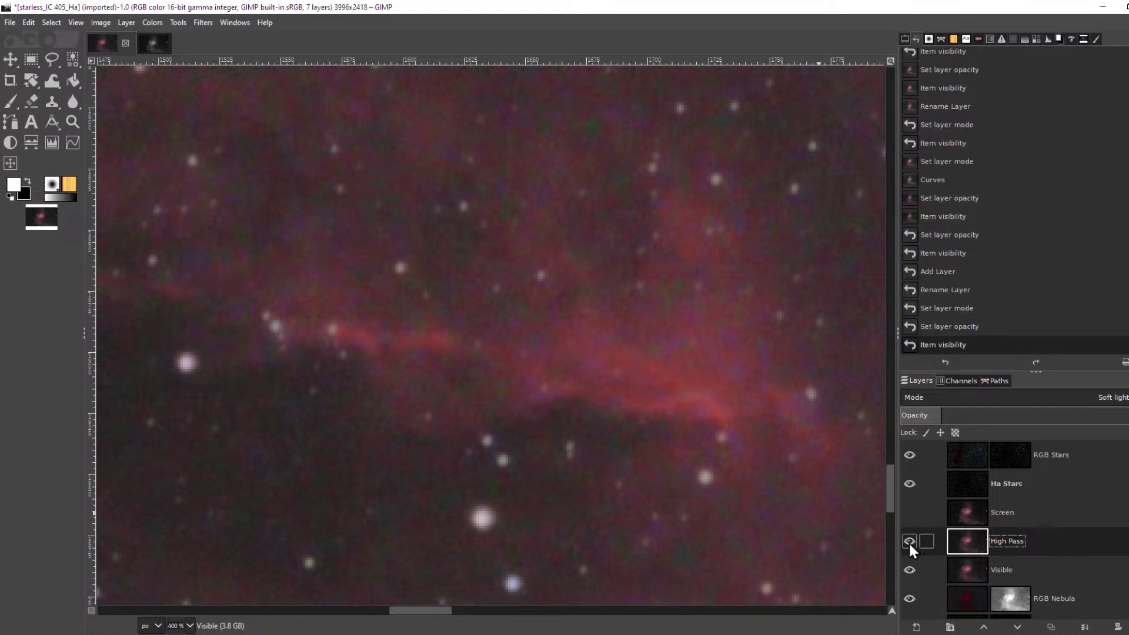
pyautogui.scroll(-7, 675, 451)
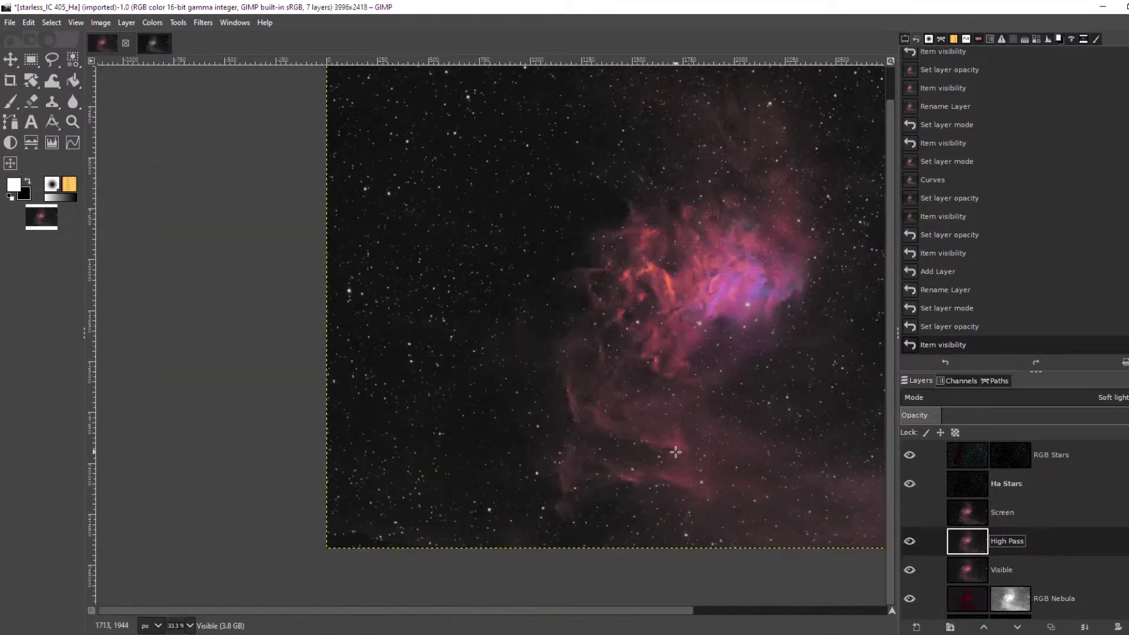
pyautogui.scroll(-1, 676, 452)
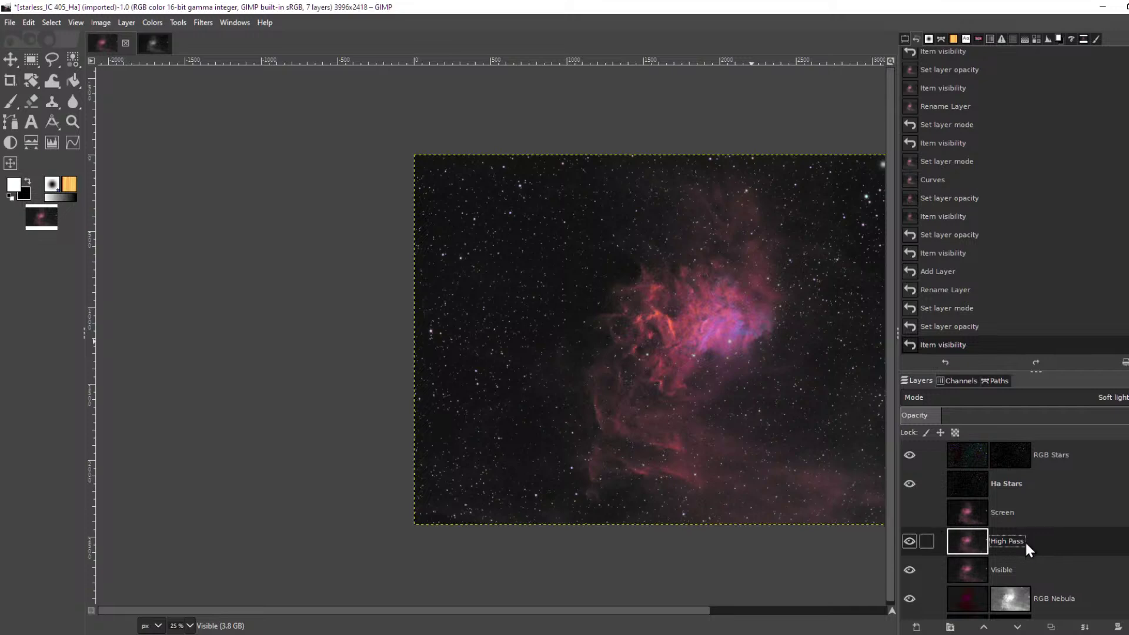
pyautogui.click(1118, 627)
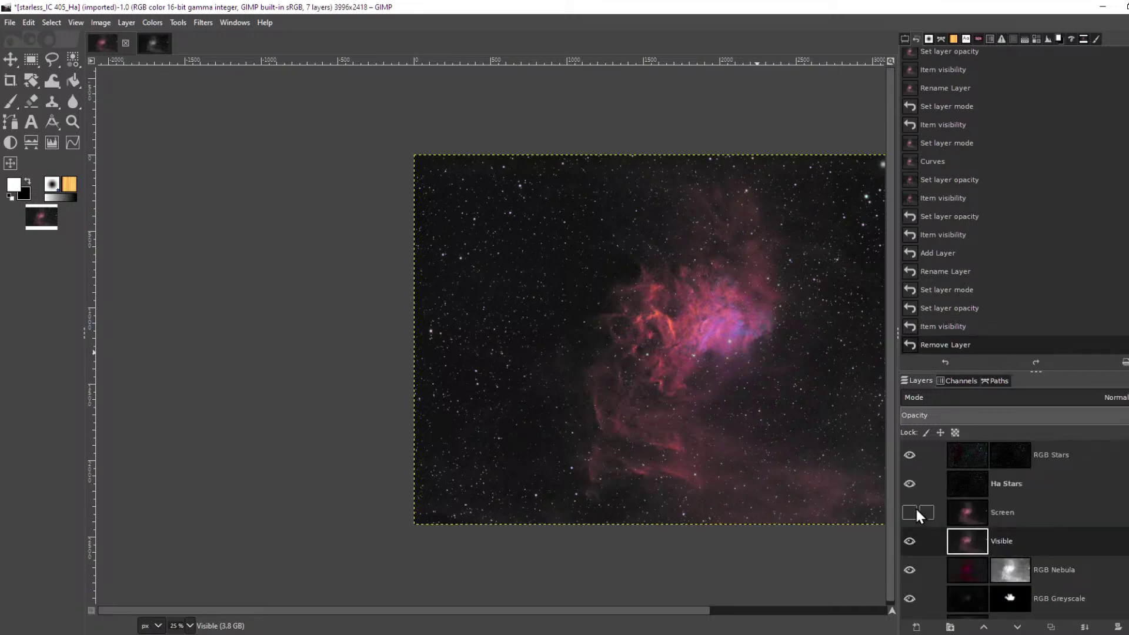
# Show the Screen layer again and adjust its opacity, trying a low value before raising it
pyautogui.click(915, 510)
pyautogui.click(1025, 510)
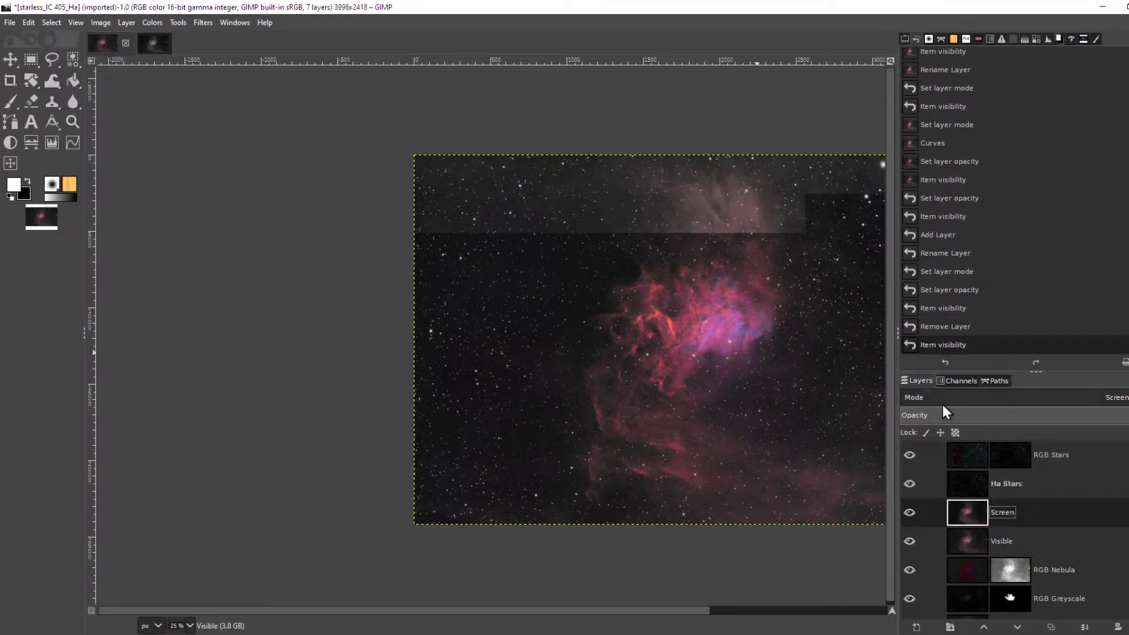
pyautogui.moveTo(943, 411); pyautogui.dragTo(975, 414)
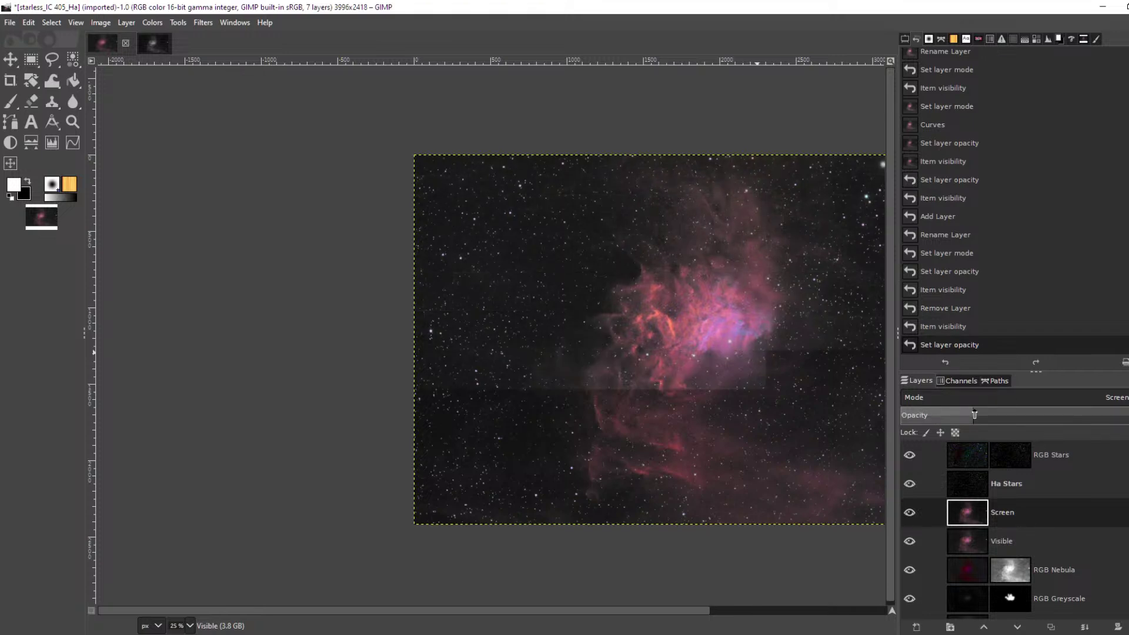
pyautogui.click(1114, 414)
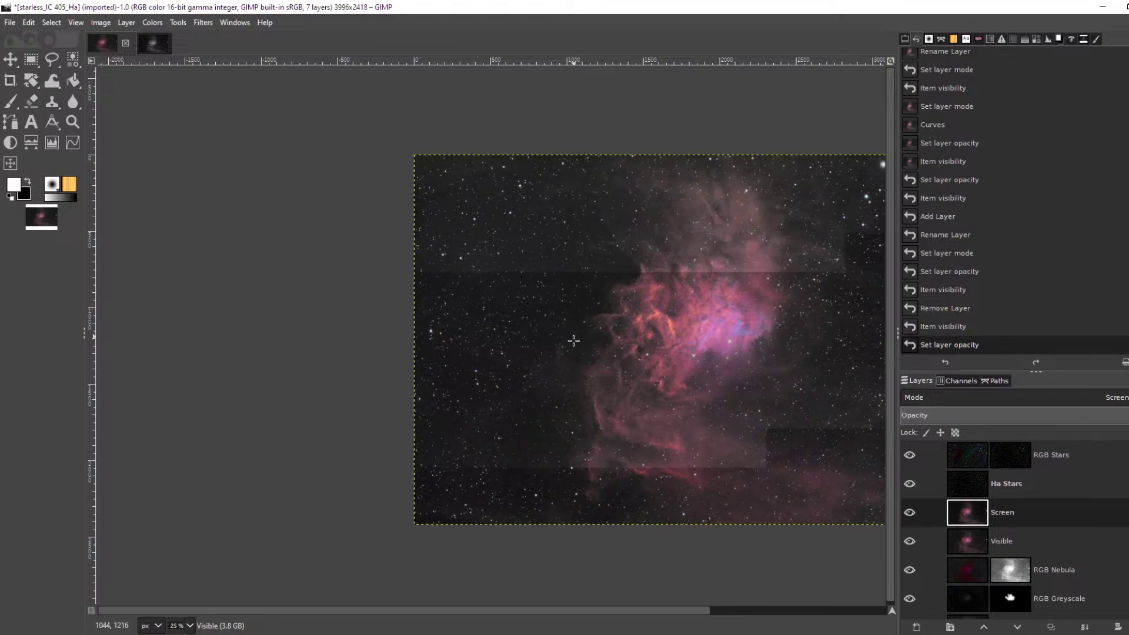
# Lower the Screen layer's opacity to soften the nebula's bright core, and check the image both close up and in full
pyautogui.click(974, 515)
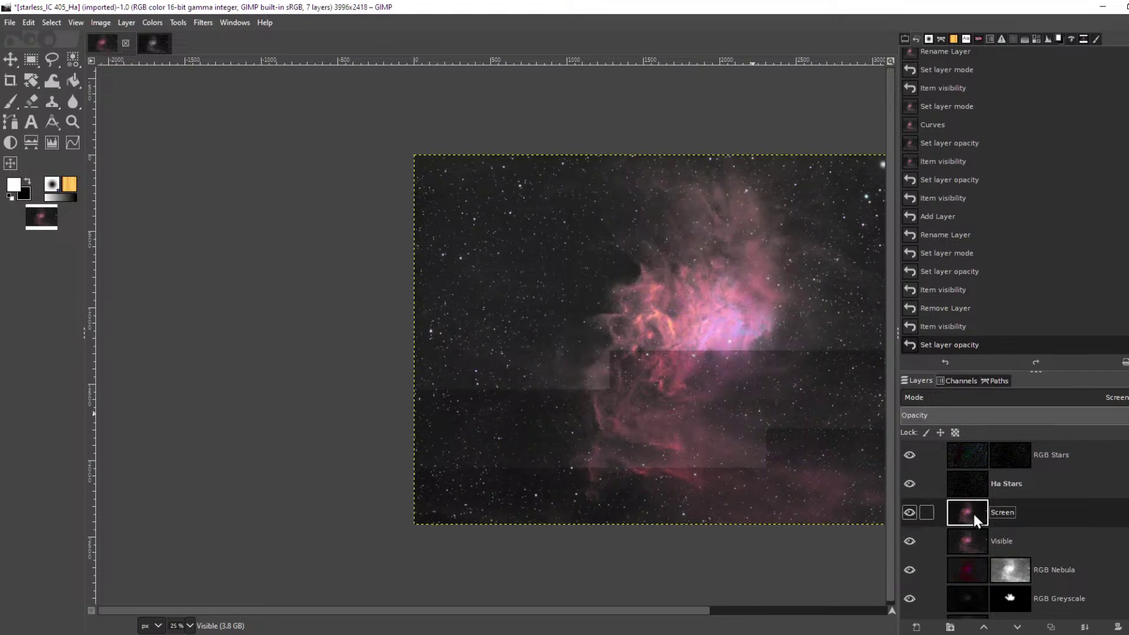
pyautogui.scroll(4, 729, 340)
pyautogui.scroll(-3, 728, 340)
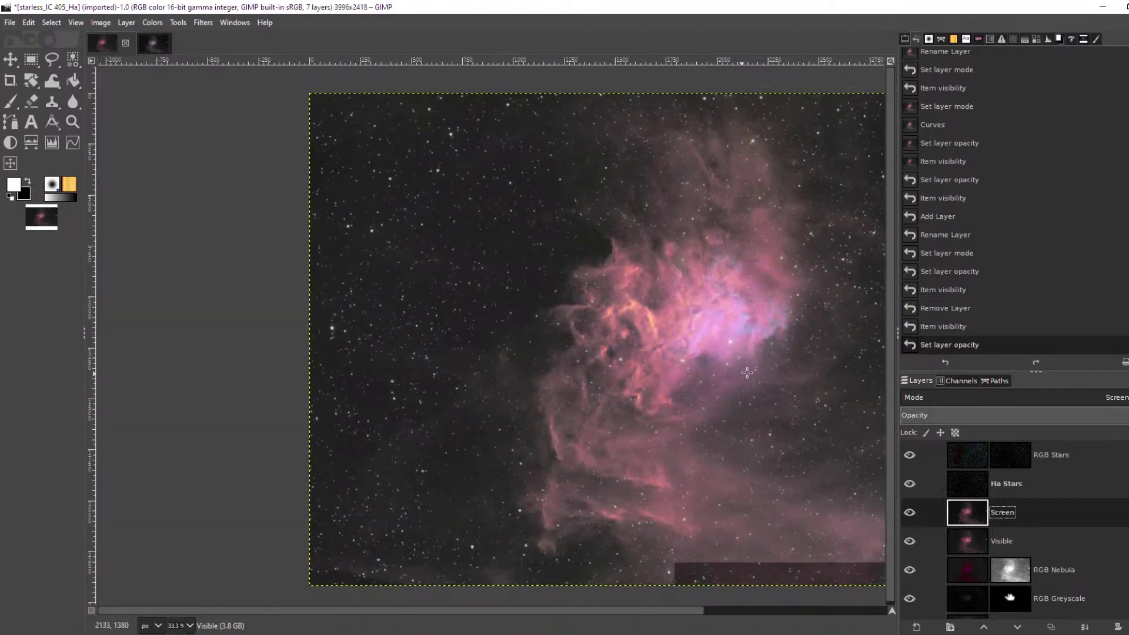
pyautogui.scroll(-4, 765, 359)
pyautogui.scroll(2, 809, 362)
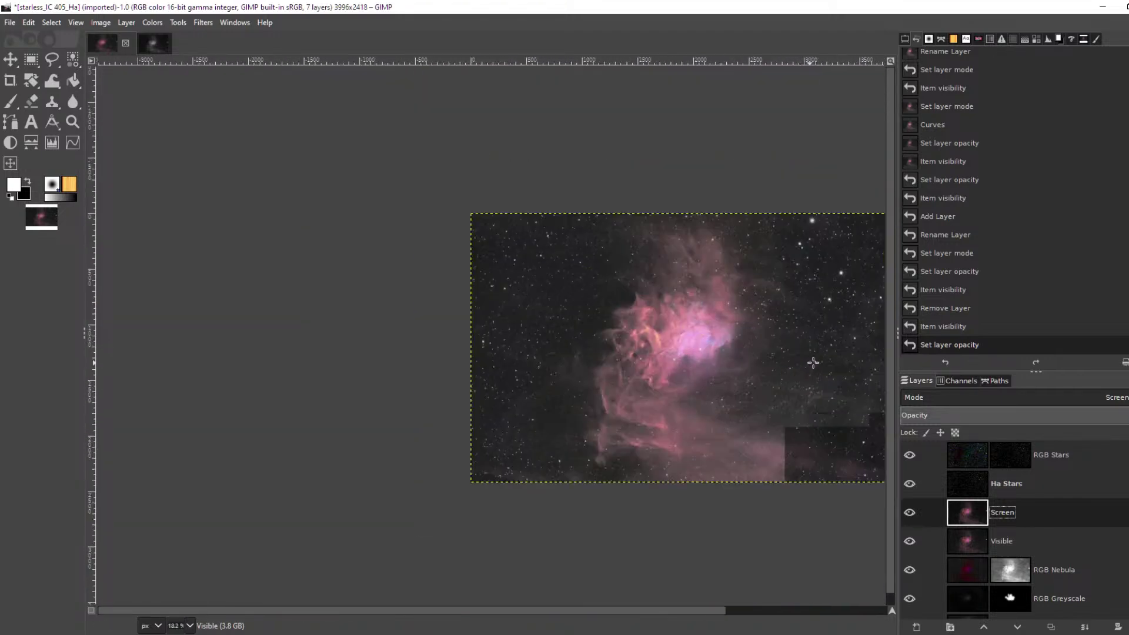
pyautogui.scroll(1, 813, 363)
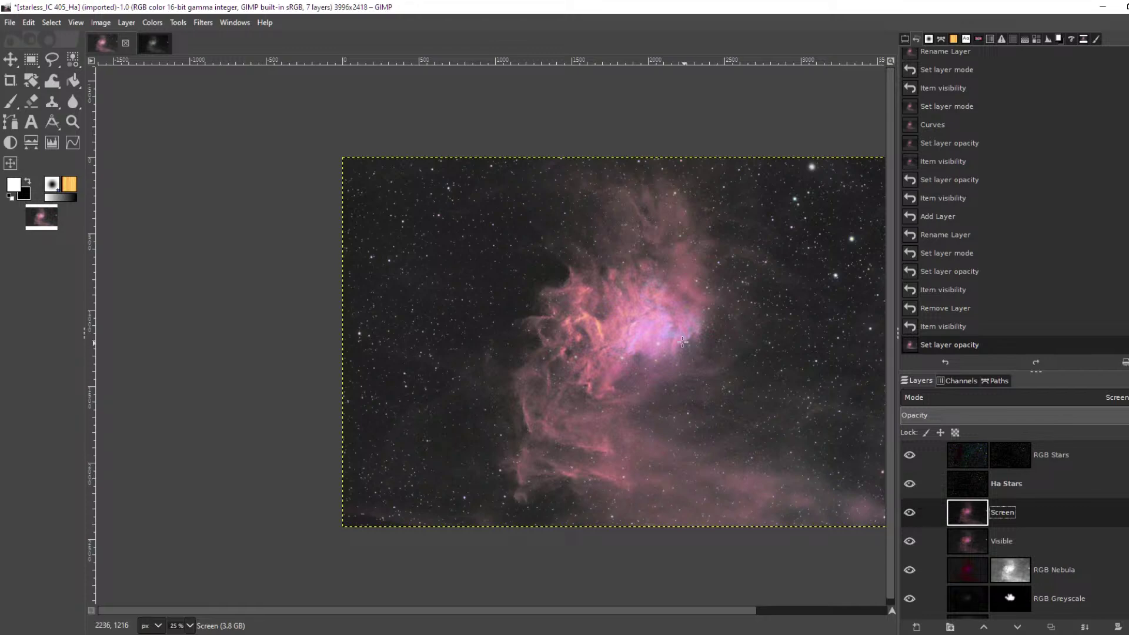
pyautogui.scroll(3, 651, 334)
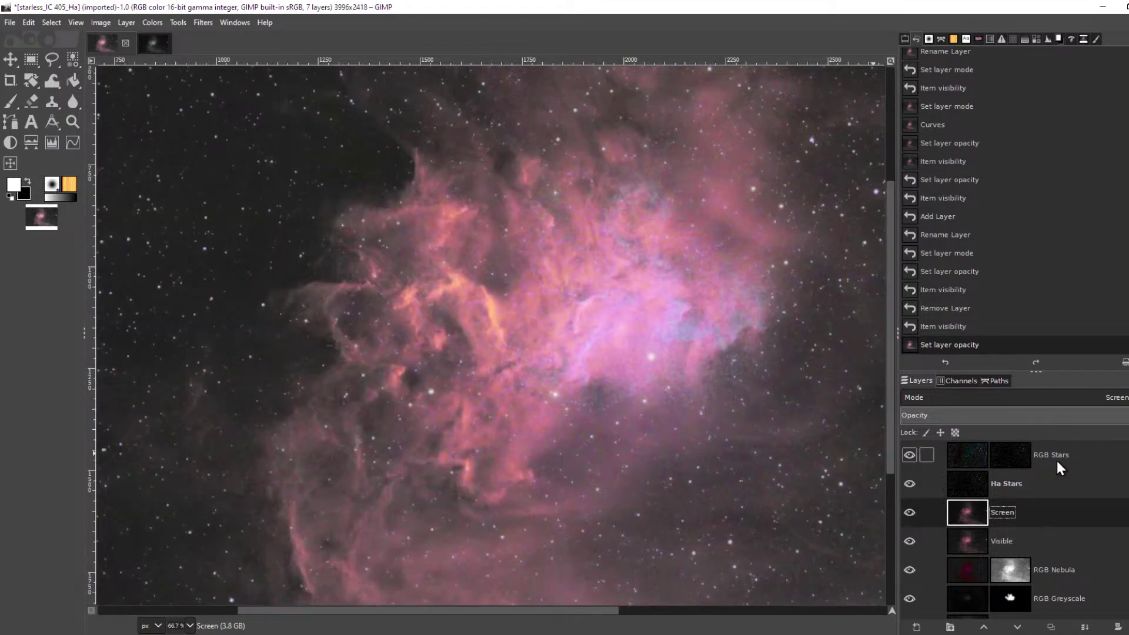
pyautogui.moveTo(1082, 408); pyautogui.dragTo(1048, 419)
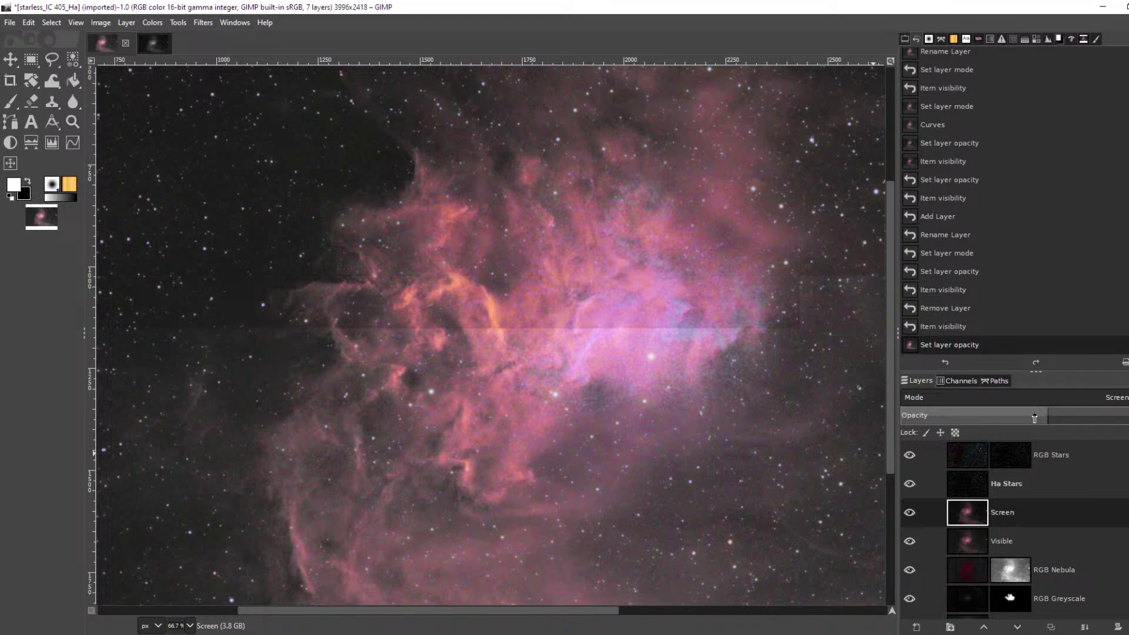
pyautogui.scroll(-2, 651, 405)
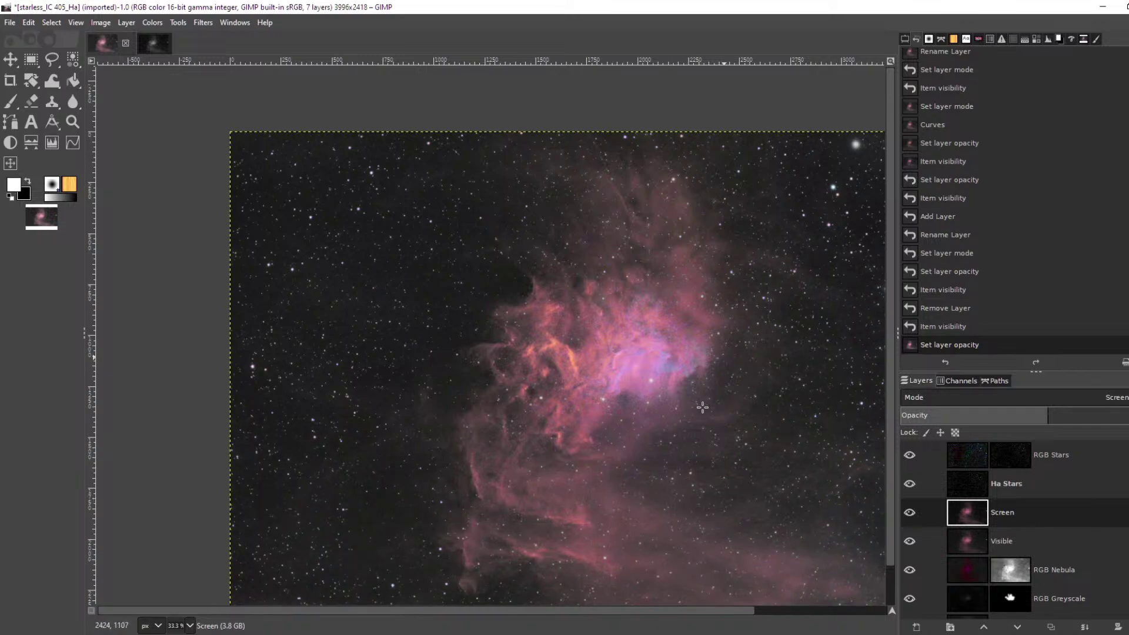
pyautogui.scroll(-3, 706, 415)
pyautogui.scroll(1, 755, 434)
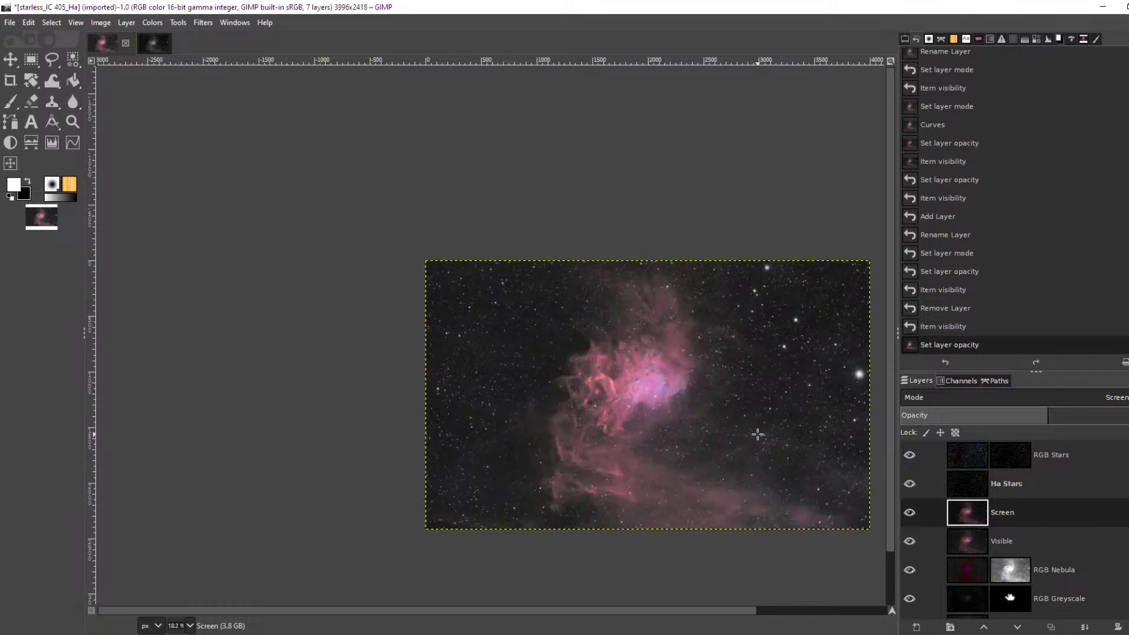
pyautogui.scroll(3, 758, 434)
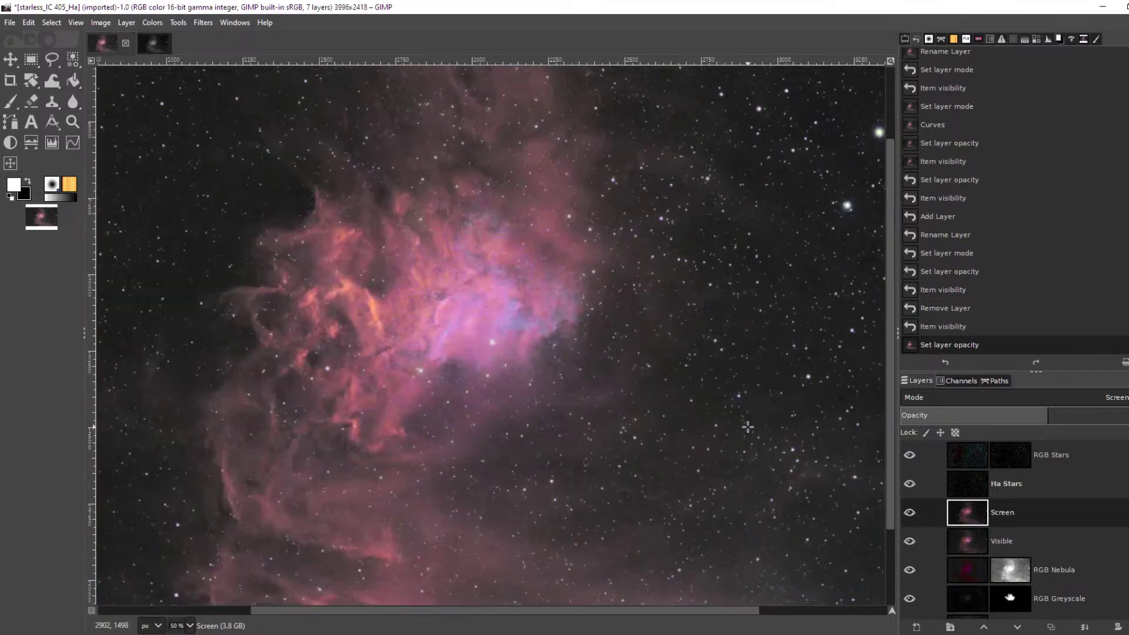
pyautogui.scroll(-2, 747, 427)
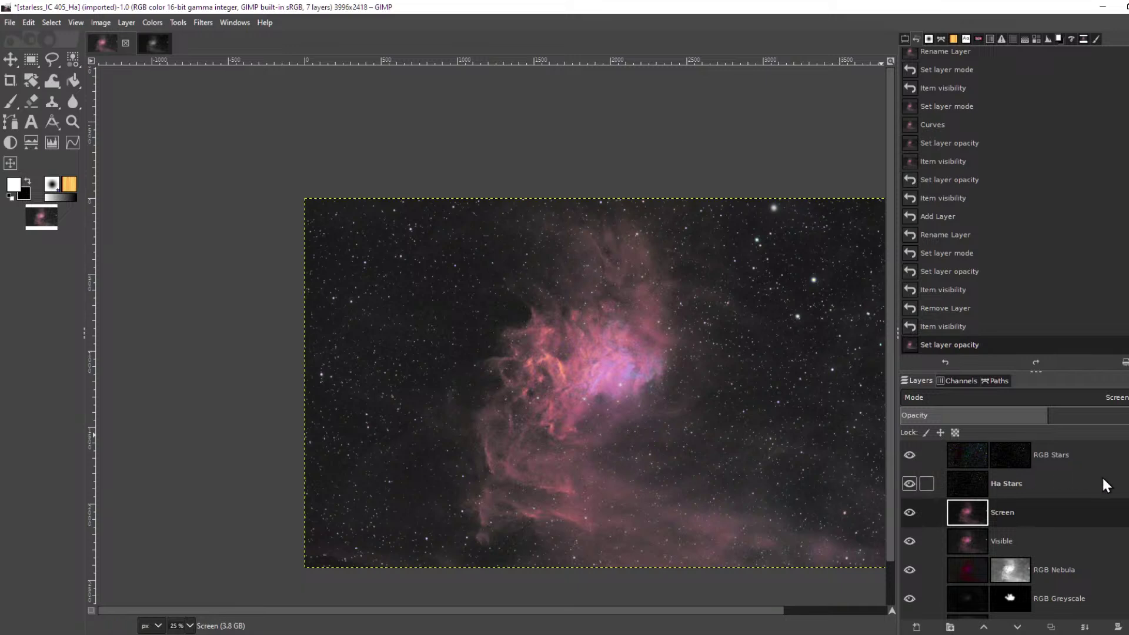
# Create a new layer from the visible image above RGB Stars and copy its entire area
pyautogui.click(1071, 451)
pyautogui.rightClick(1071, 451)
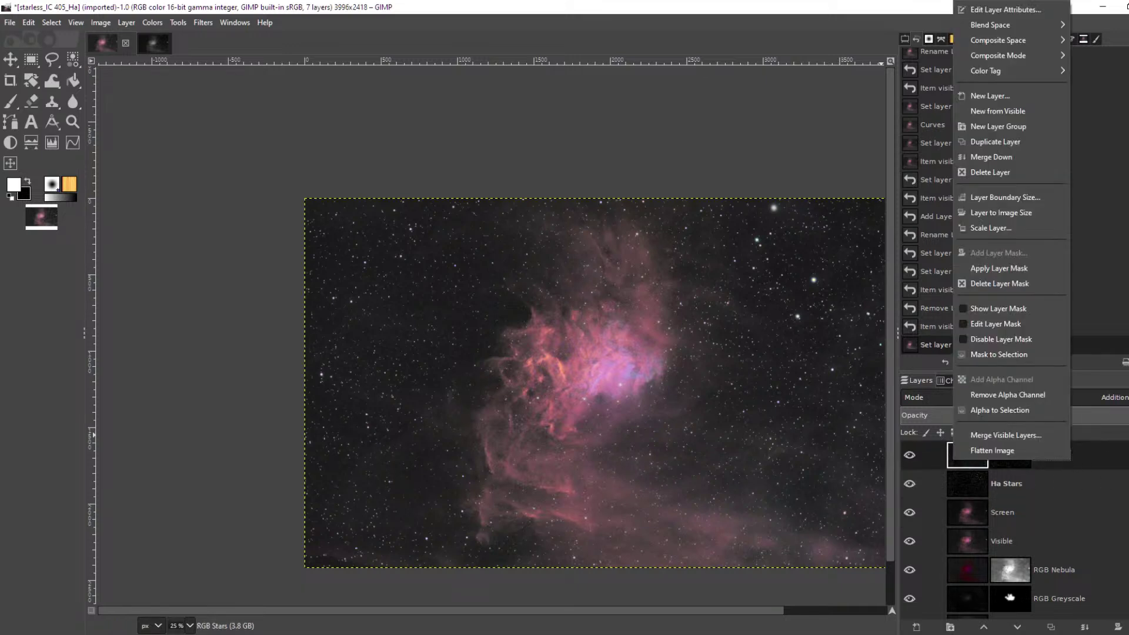
pyautogui.click(1028, 112)
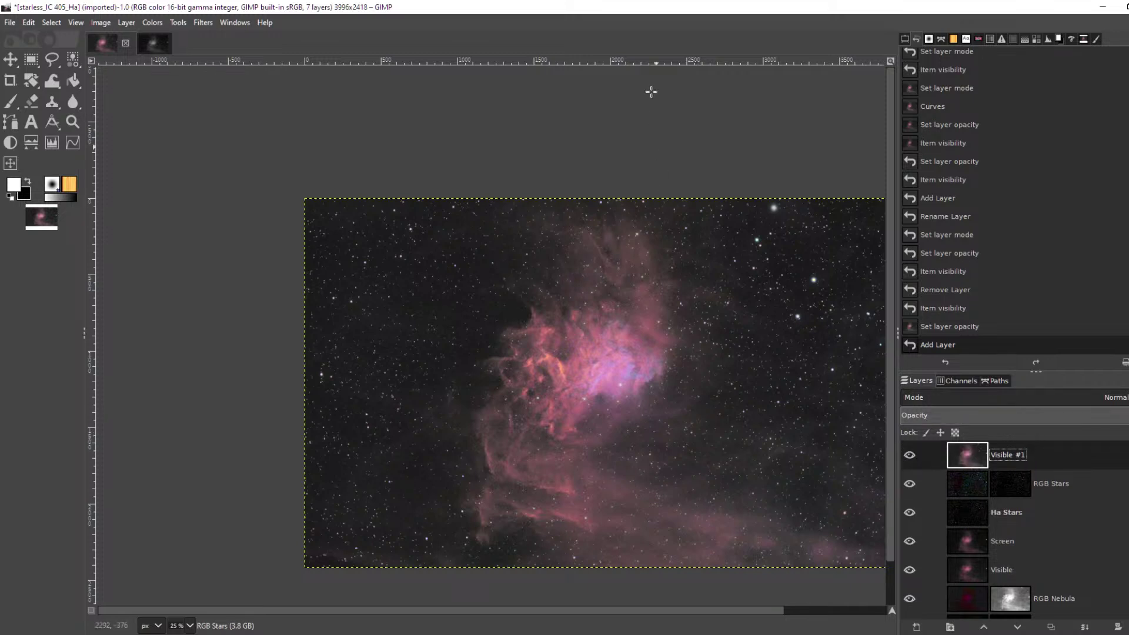
pyautogui.hotkey('ctrl', 'a')
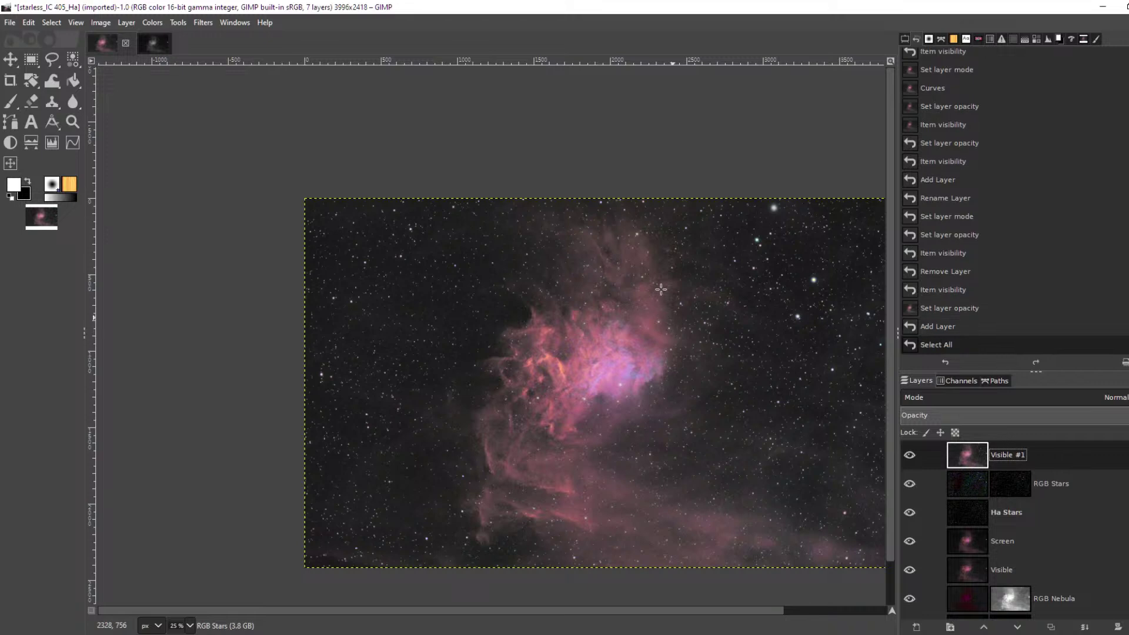
pyautogui.hotkey('ctrl', 'a')
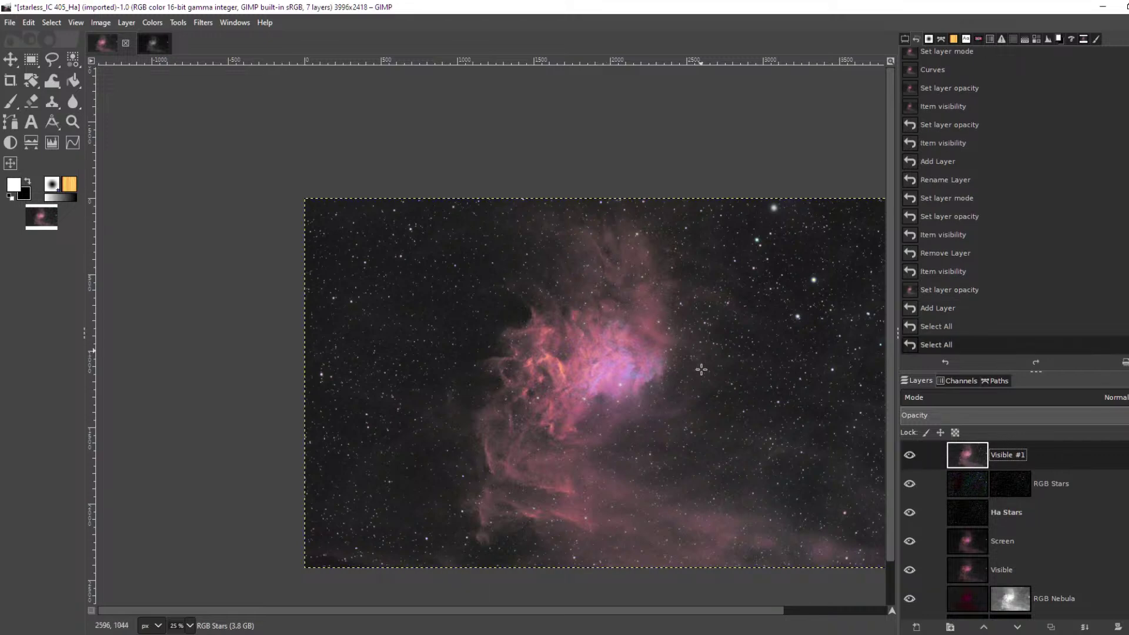
# Create a new 3996 × 2418 px image, paste the copied picture into it and anchor the floating selection to the background
pyautogui.click(10, 24)
pyautogui.click(22, 41)
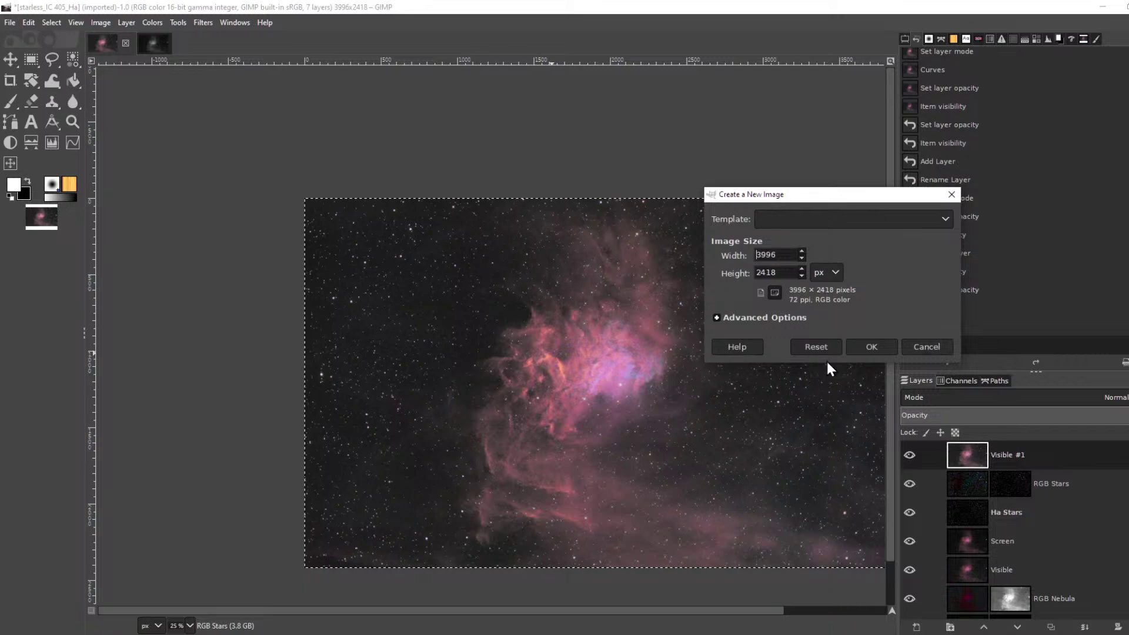
pyautogui.click(871, 347)
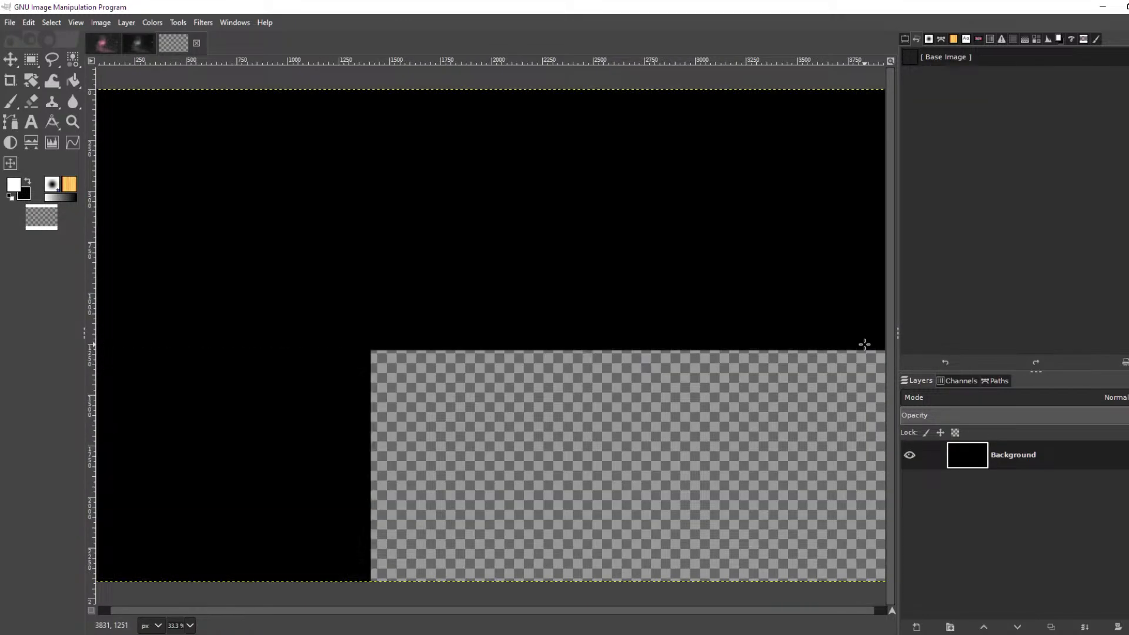
pyautogui.hotkey('ctrl', 'v')
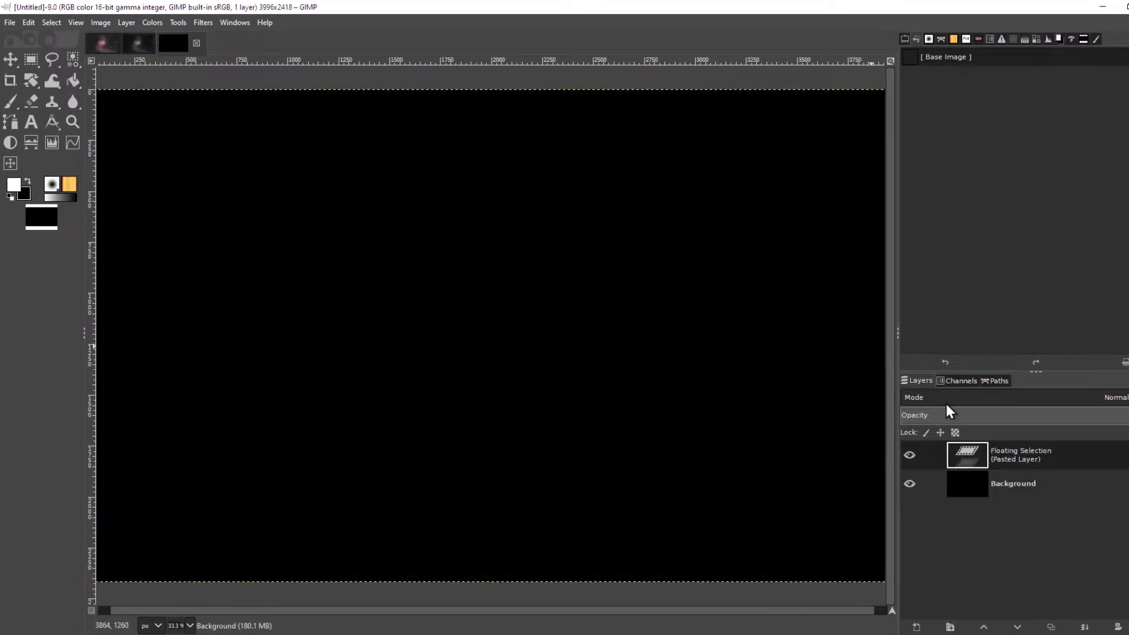
pyautogui.rightClick(1024, 454)
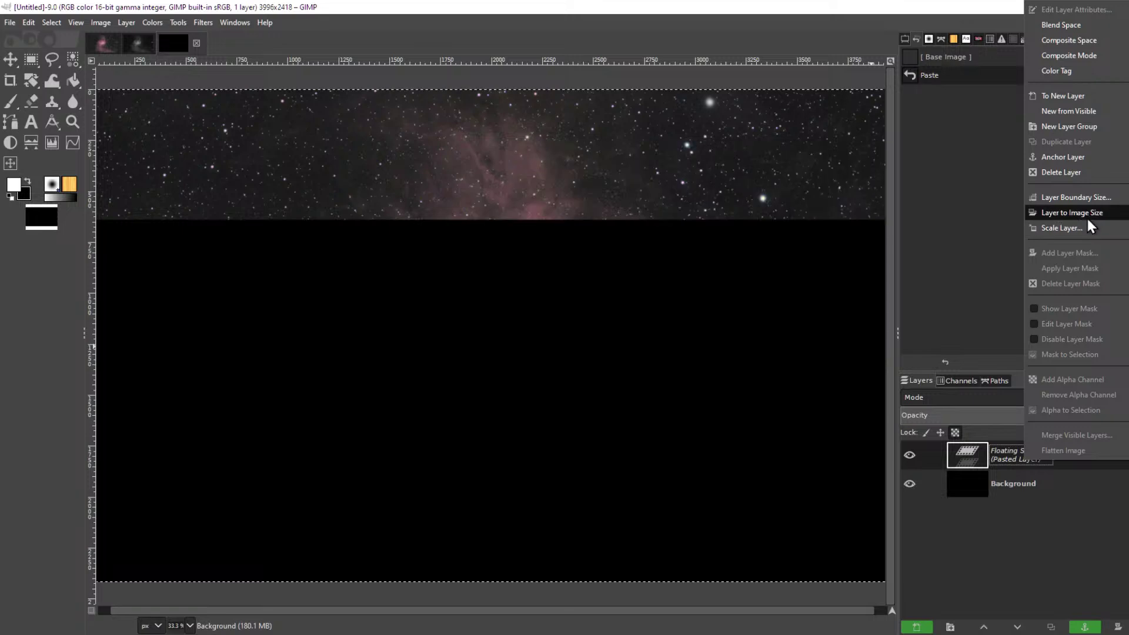
pyautogui.click(1085, 157)
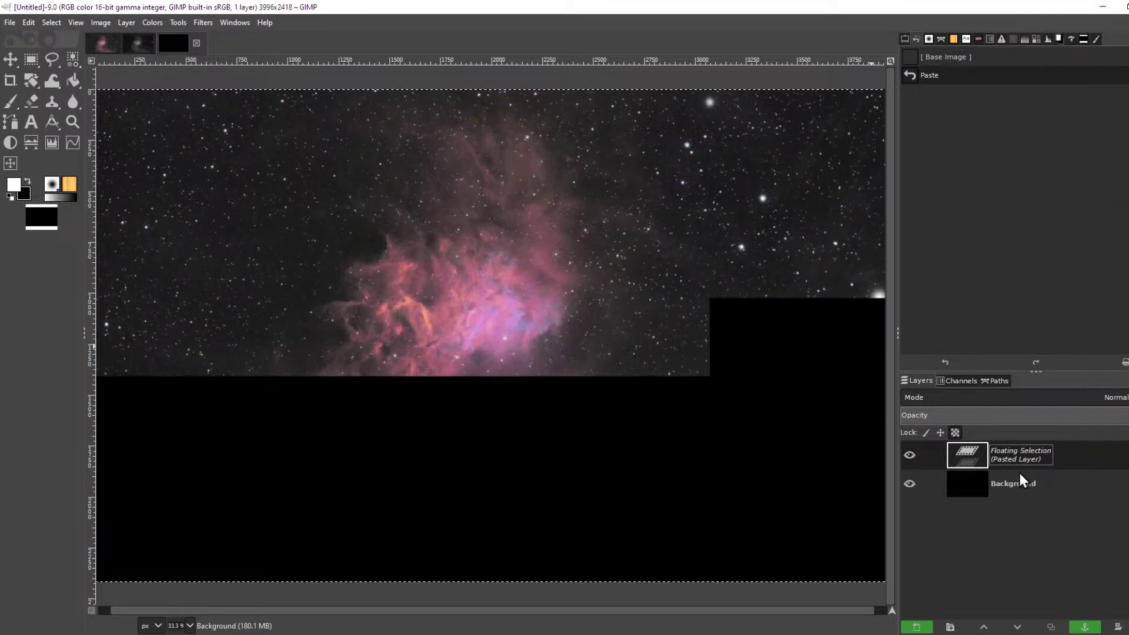
# Return to the layered starless Ha image and examine the nebula core and overall frame at several magnifications
pyautogui.click(99, 43)
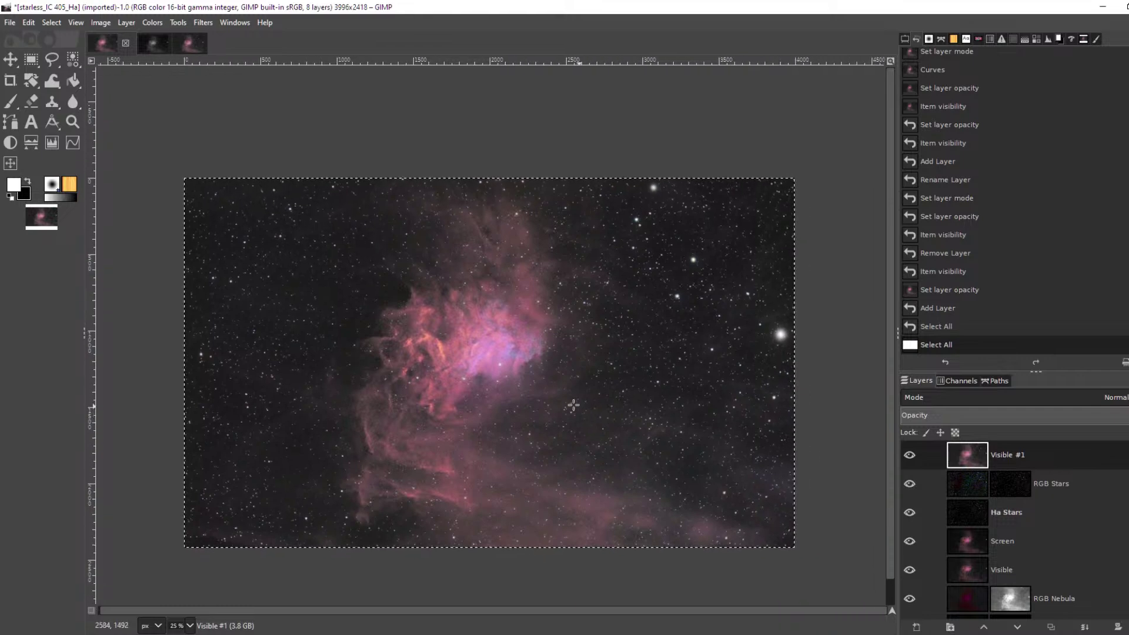
pyautogui.scroll(3, 529, 388)
pyautogui.scroll(-2, 497, 374)
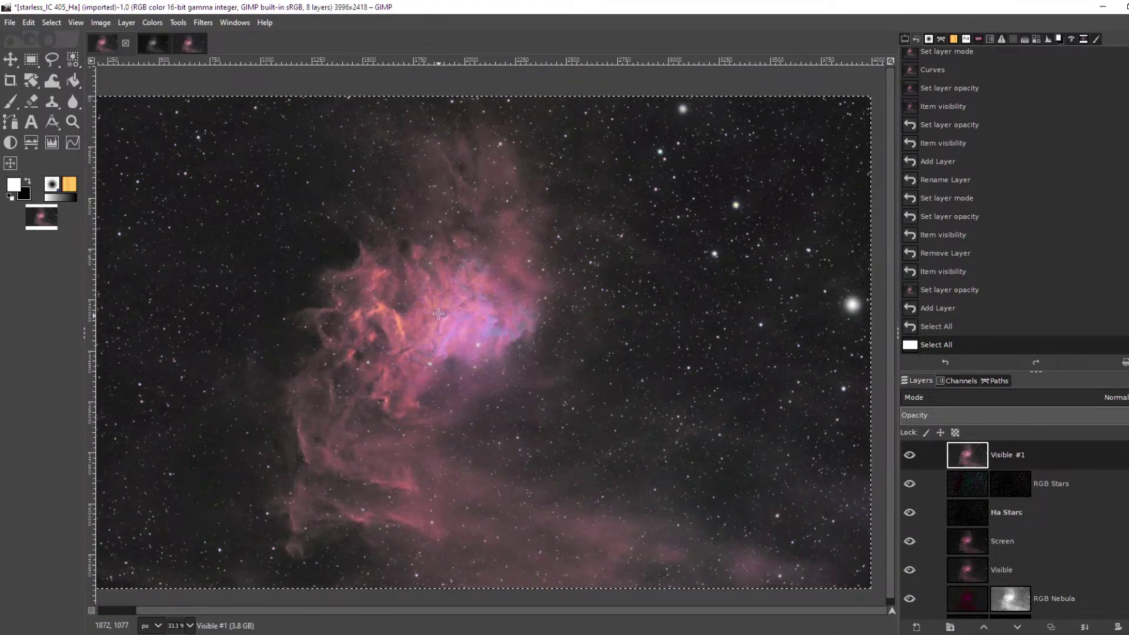
pyautogui.scroll(3, 448, 340)
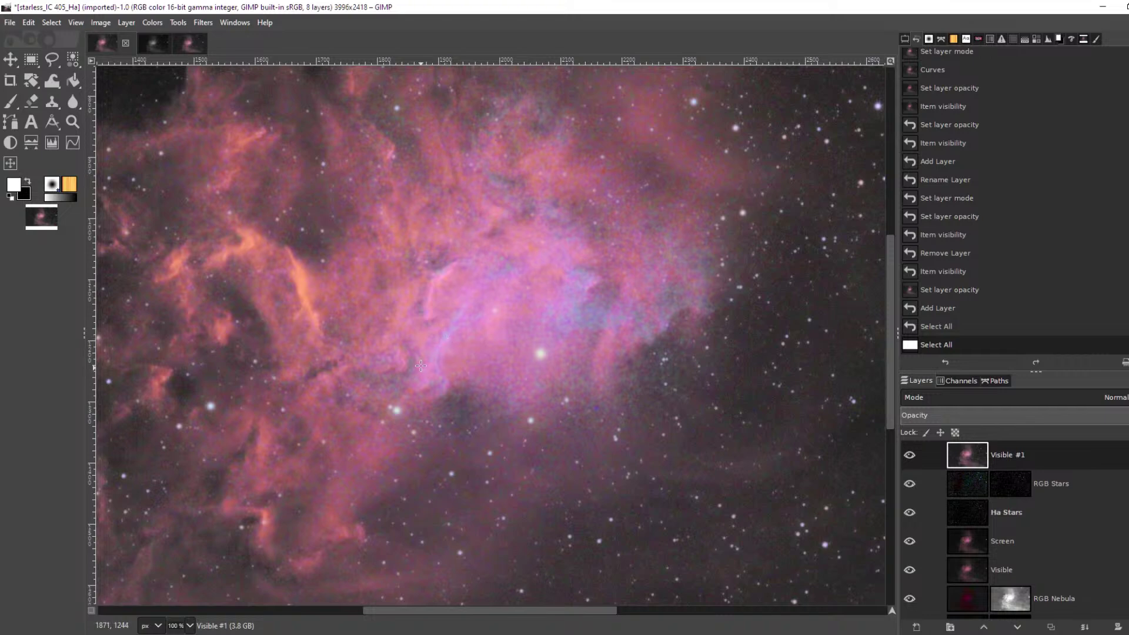
pyautogui.scroll(-4, 557, 340)
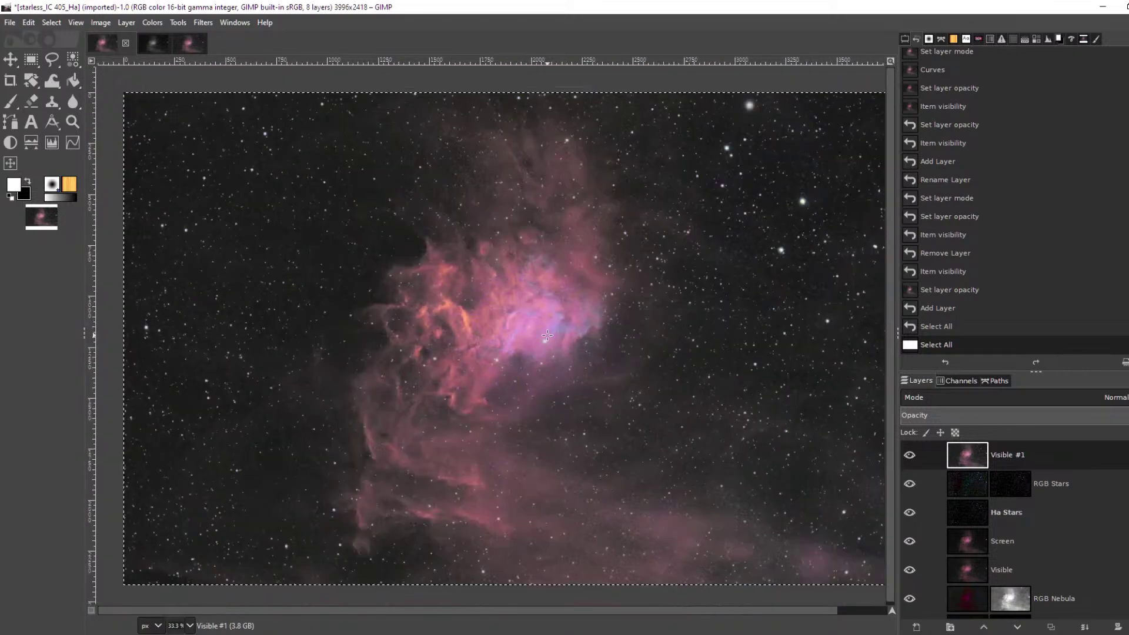
pyautogui.scroll(1, 448, 346)
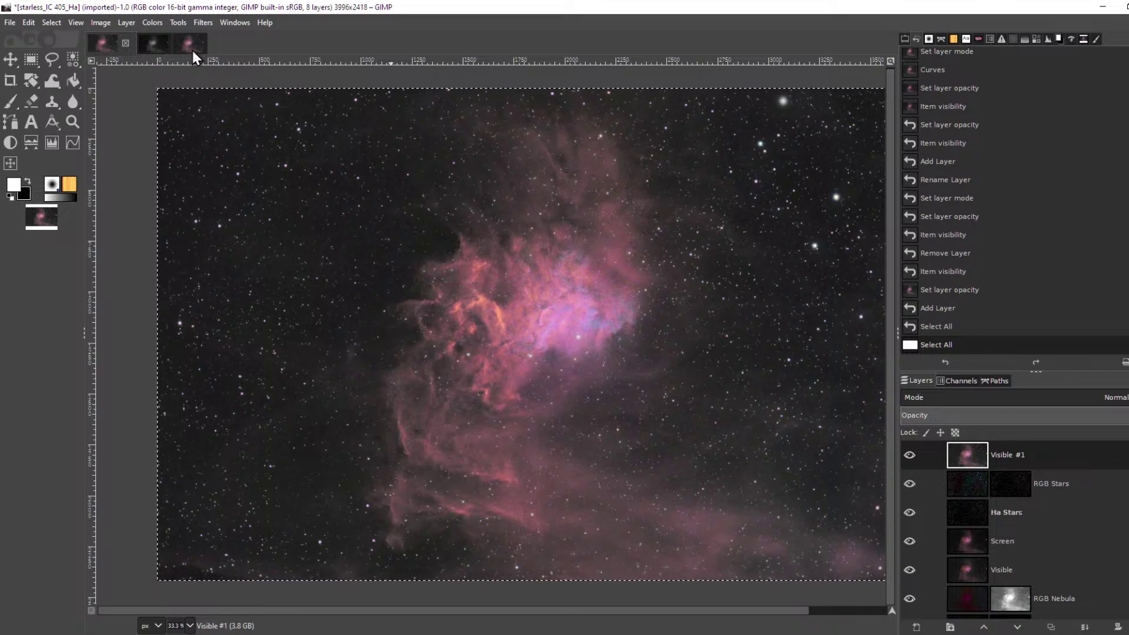
# Export the new single-layer image as IC 405.tif
pyautogui.click(181, 36)
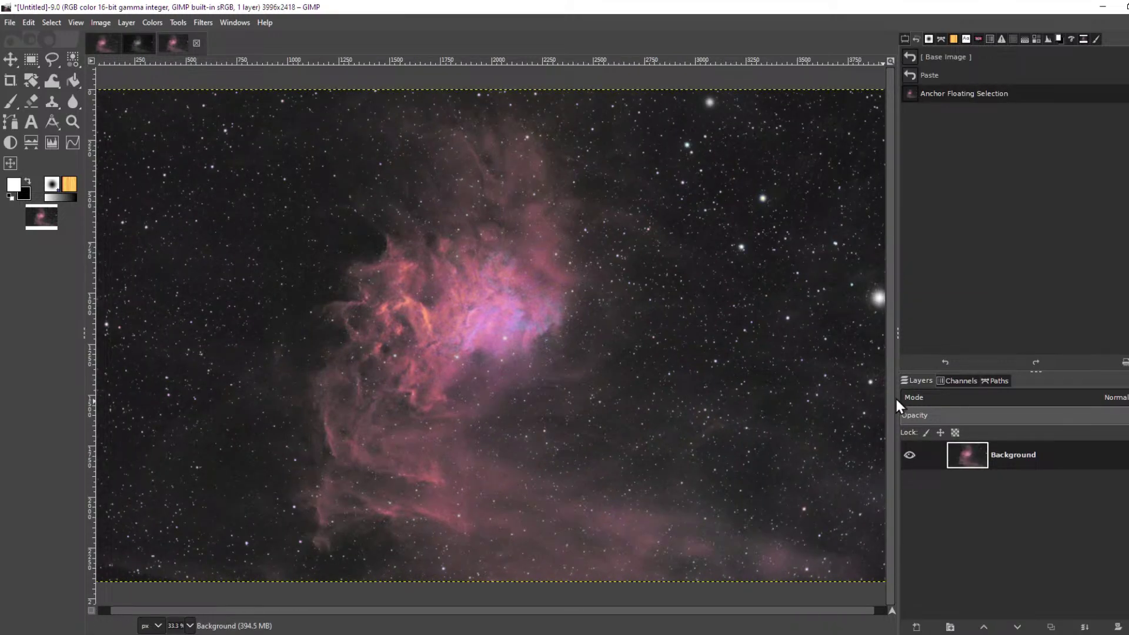
pyautogui.rightClick(1028, 456)
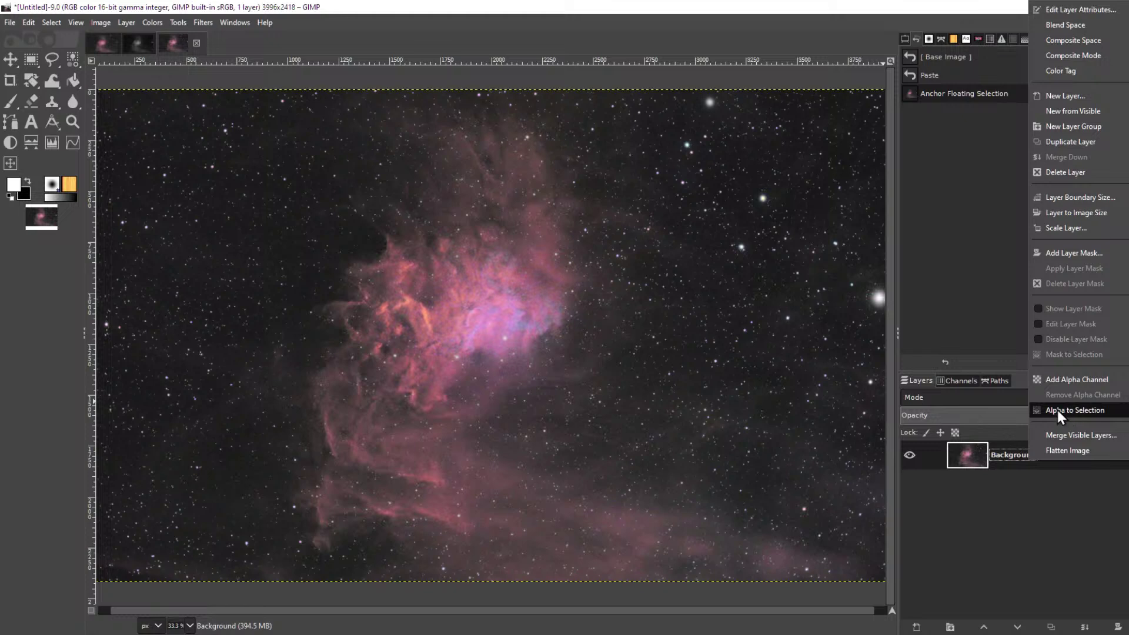
pyautogui.click(8, 24)
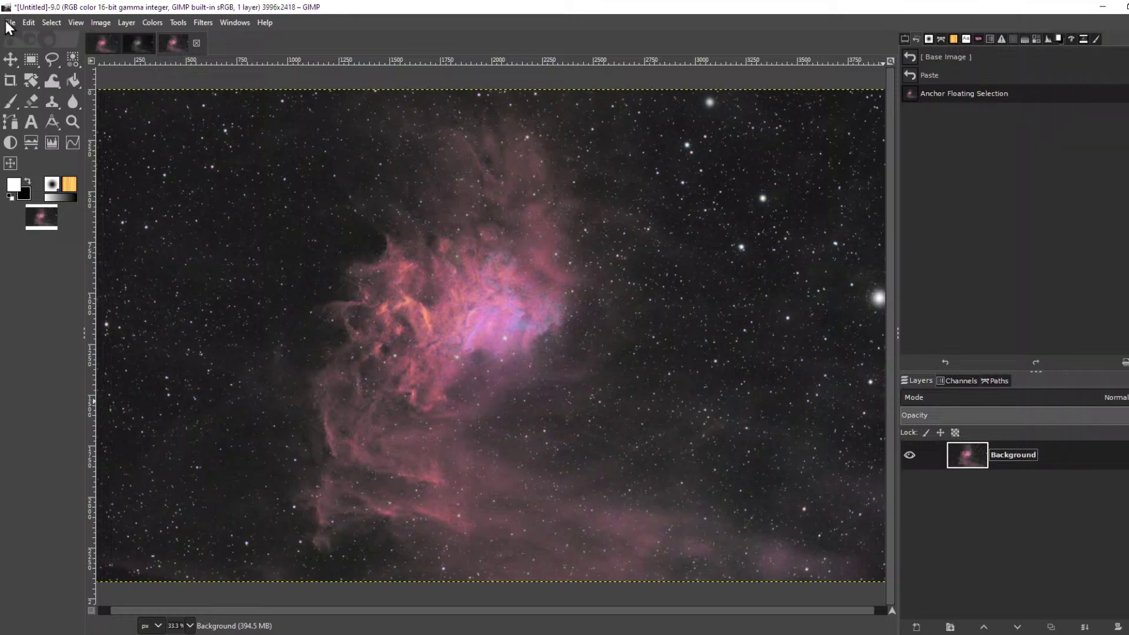
pyautogui.click(9, 22)
pyautogui.moveTo(51, 22)
pyautogui.moveTo(9, 22)
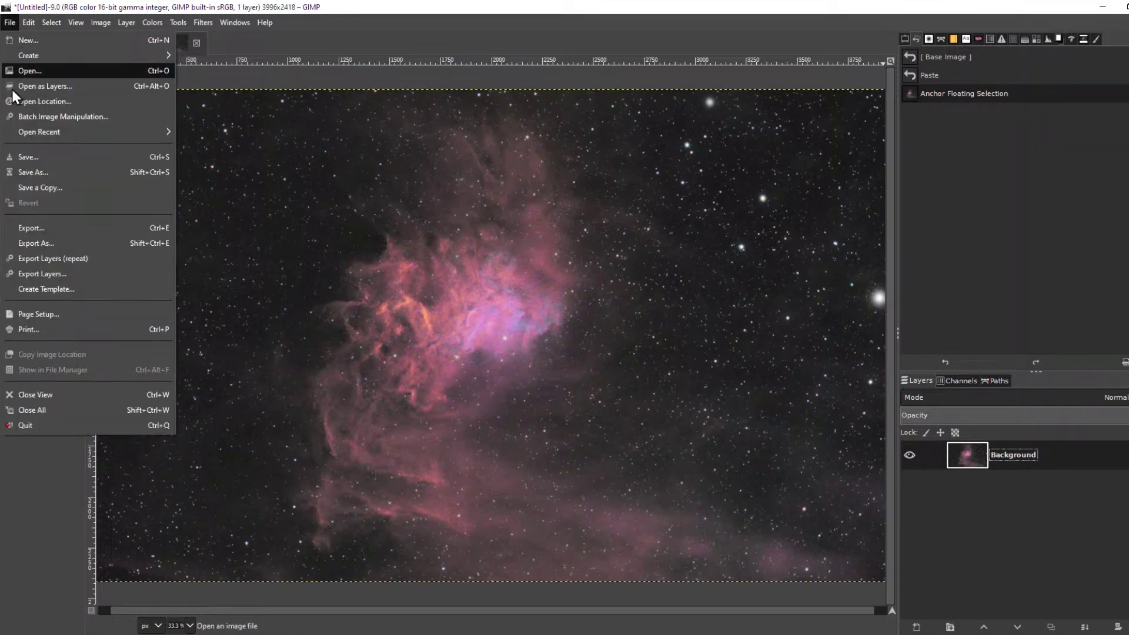
pyautogui.click(75, 242)
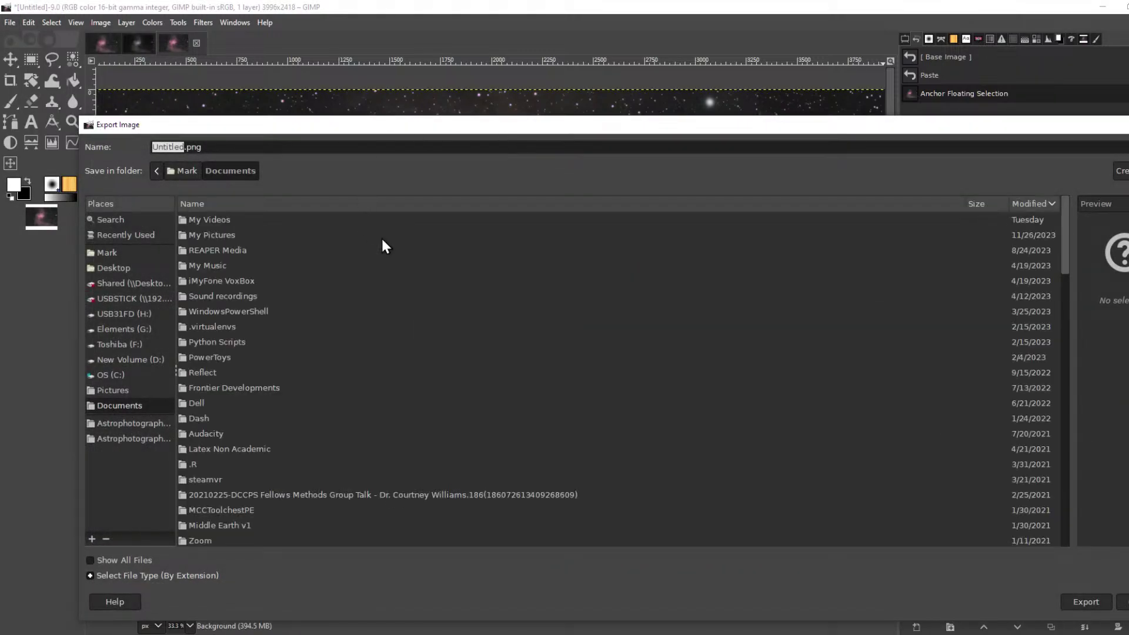
pyautogui.moveTo(342, 133); pyautogui.dragTo(1128, 133)
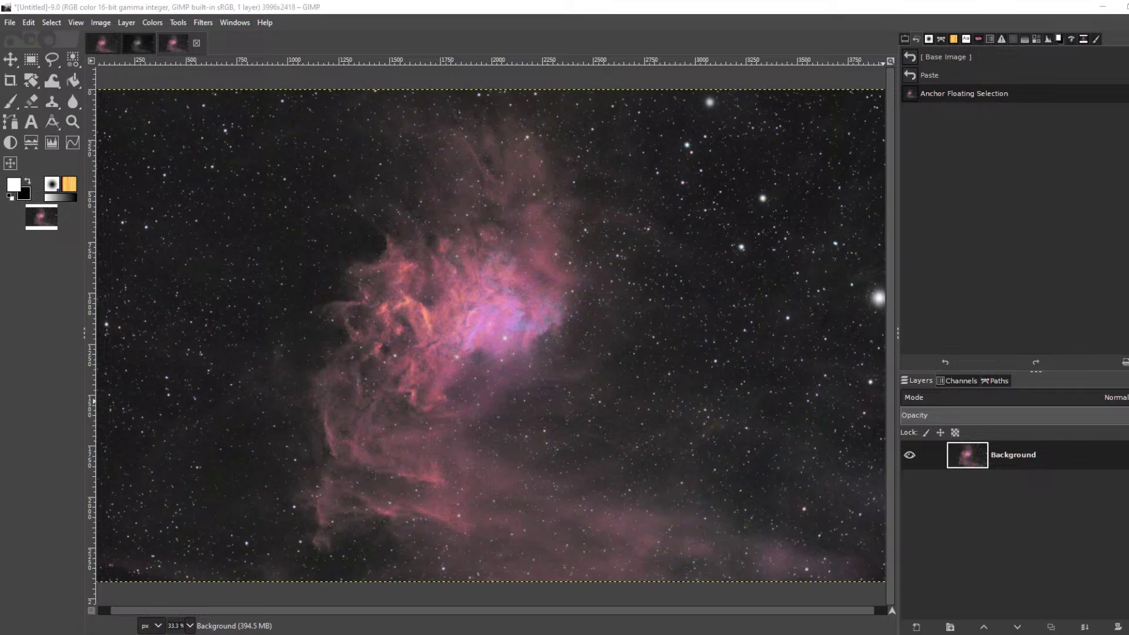
# Switch to Deep Sky DeTools and browse for a TIFF file to load for sharpening
pyautogui.moveTo(1128, 190); pyautogui.dragTo(751, 1)
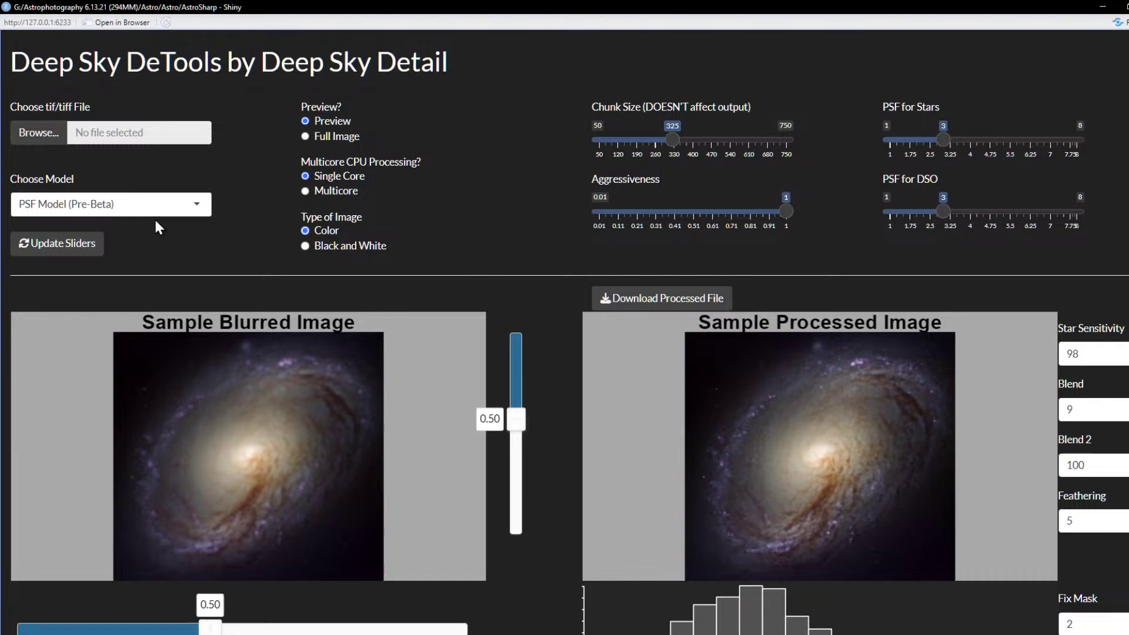
pyautogui.click(21, 134)
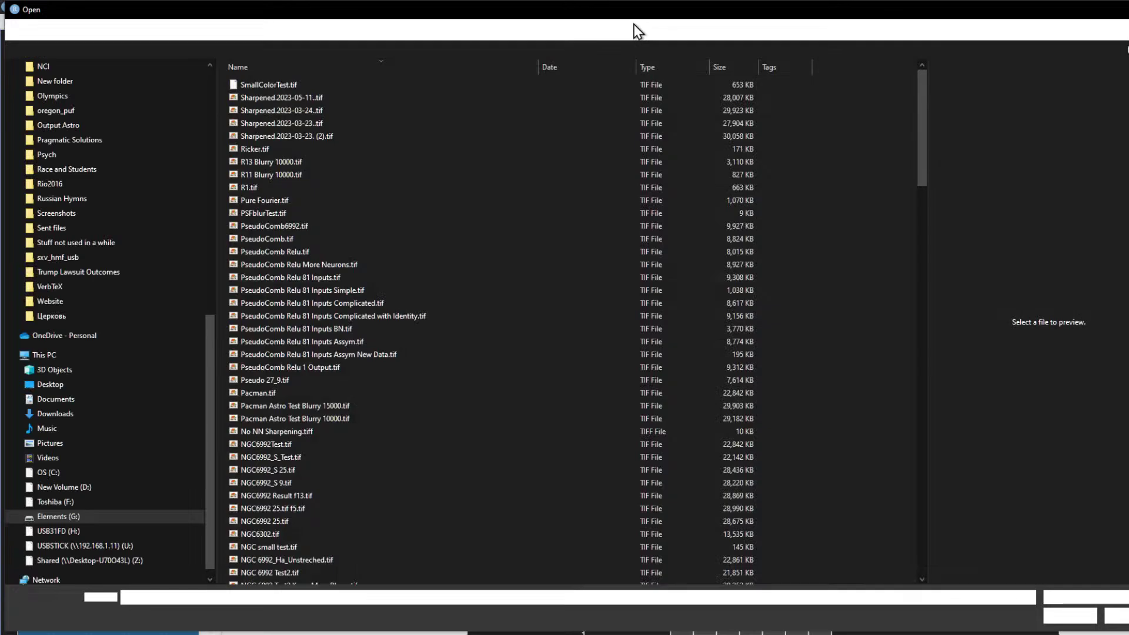
pyautogui.moveTo(581, 7); pyautogui.dragTo(1128, 36)
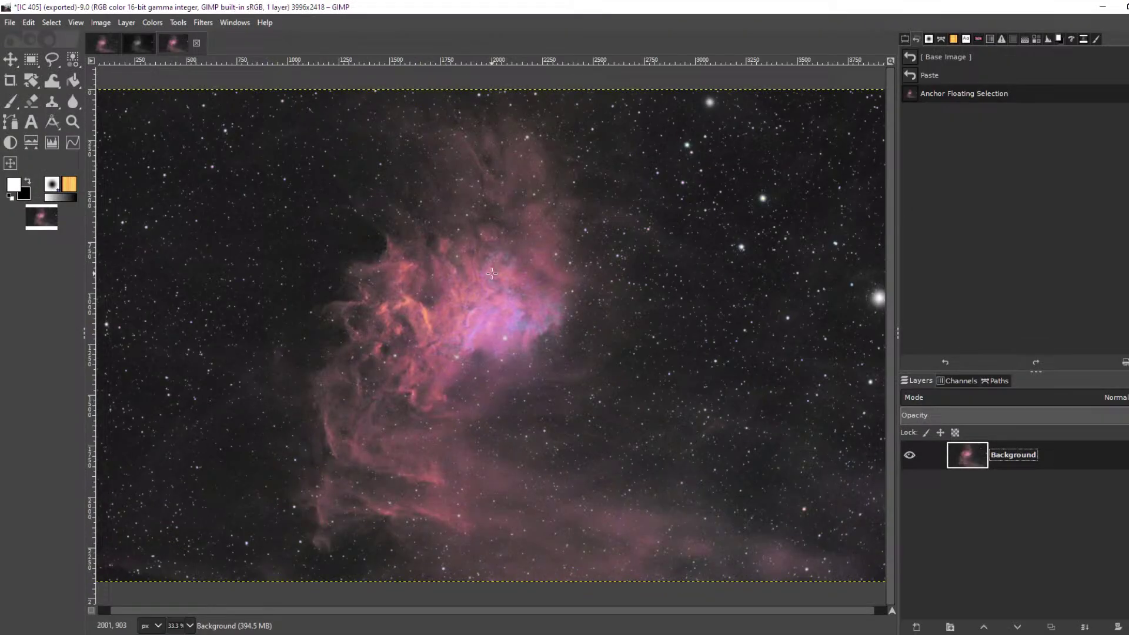
# Bring up the export settings for the IC 405 image and move them out of the way
pyautogui.click(10, 22)
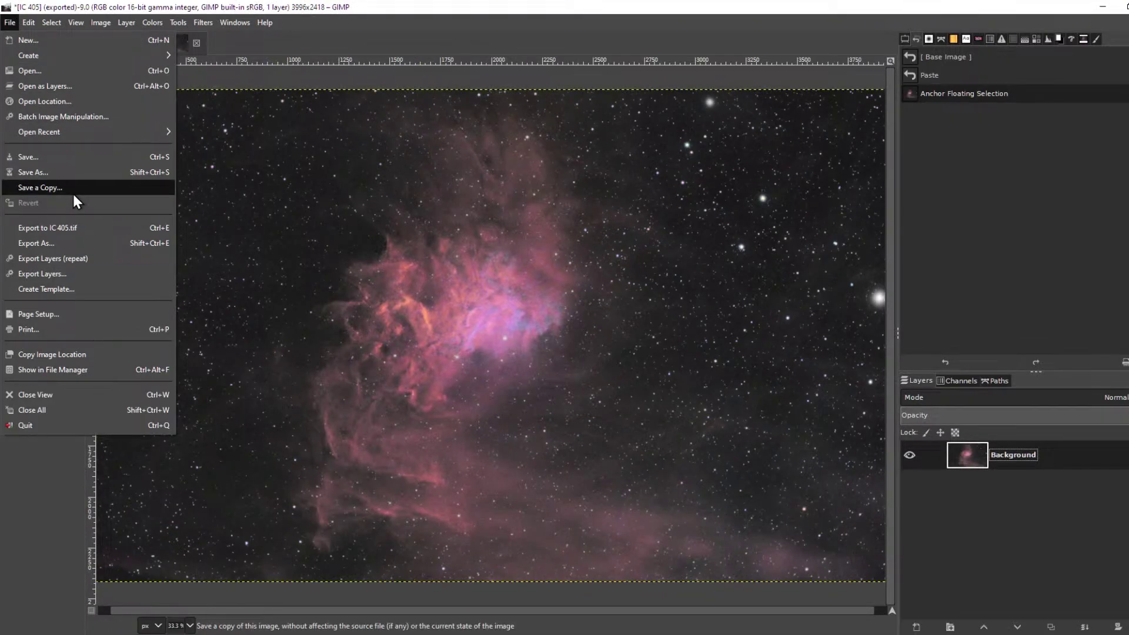
pyautogui.click(71, 243)
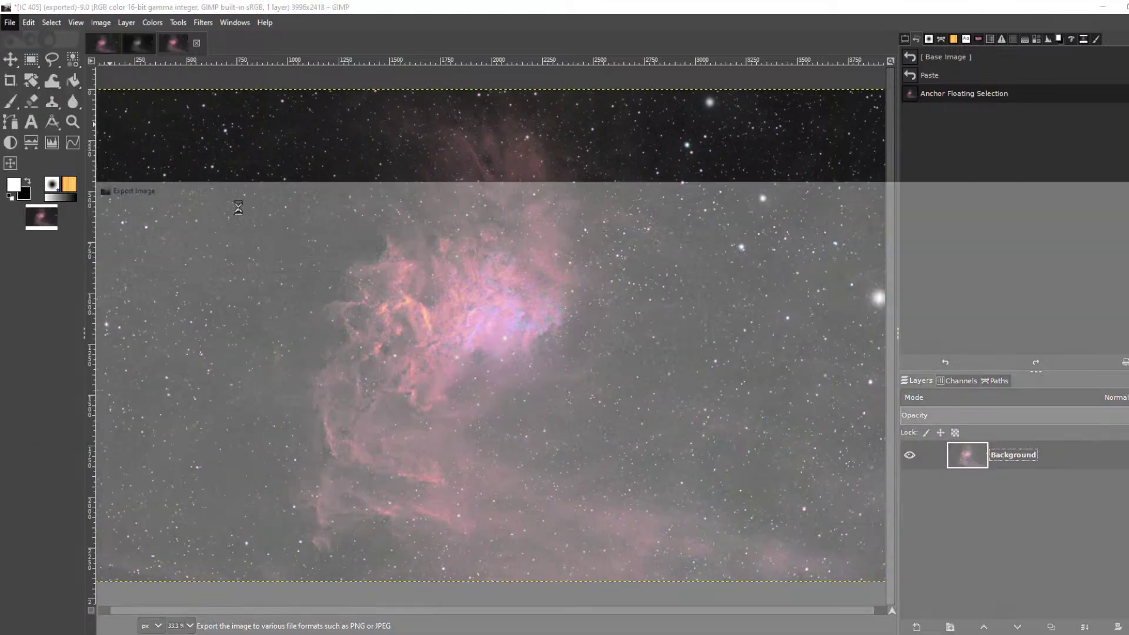
pyautogui.moveTo(680, 190); pyautogui.dragTo(1128, 190)
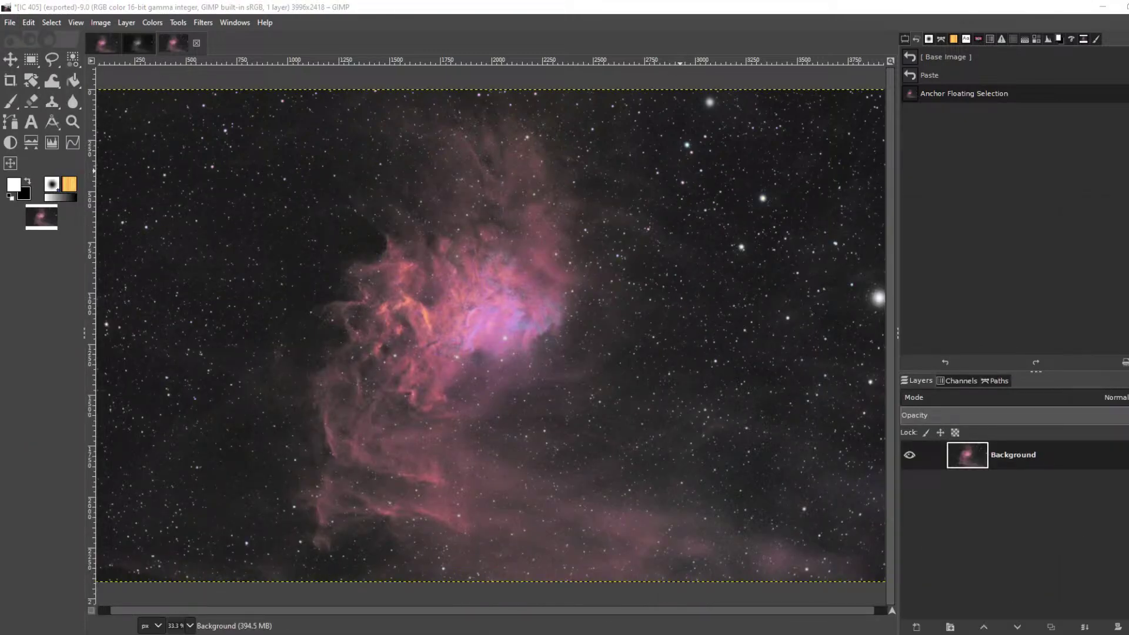
# Switch to Deep Sky DeTools, load IC 405.tif and position its preview region at 0.59 horizontally and 0.38 vertically
pyautogui.hotkey('alt', 'Tab')
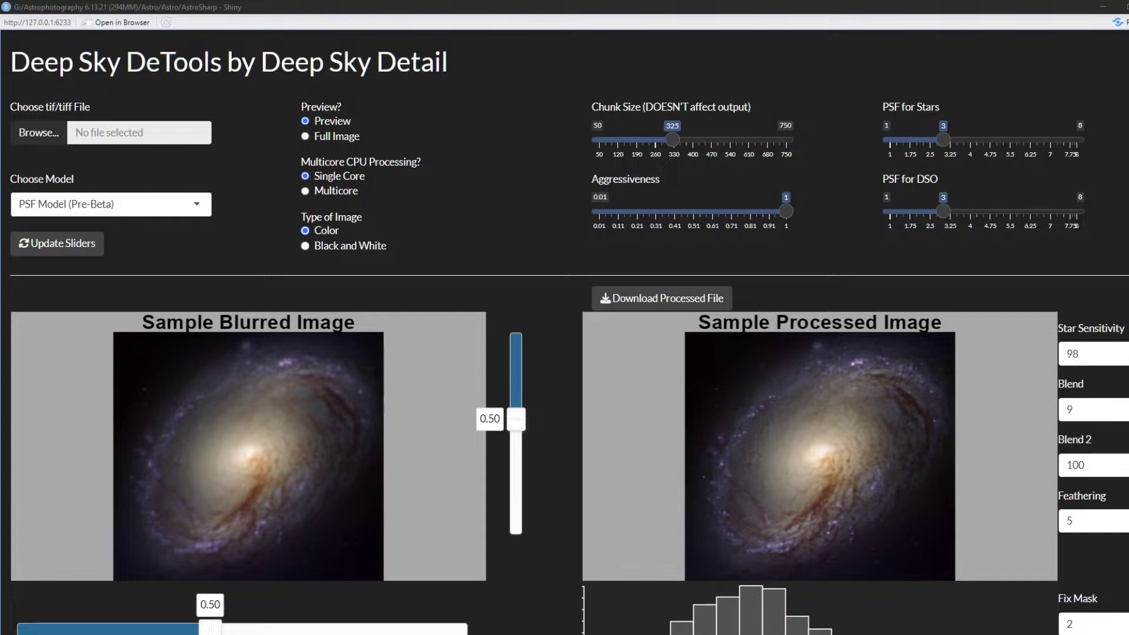
pyautogui.press('Return')
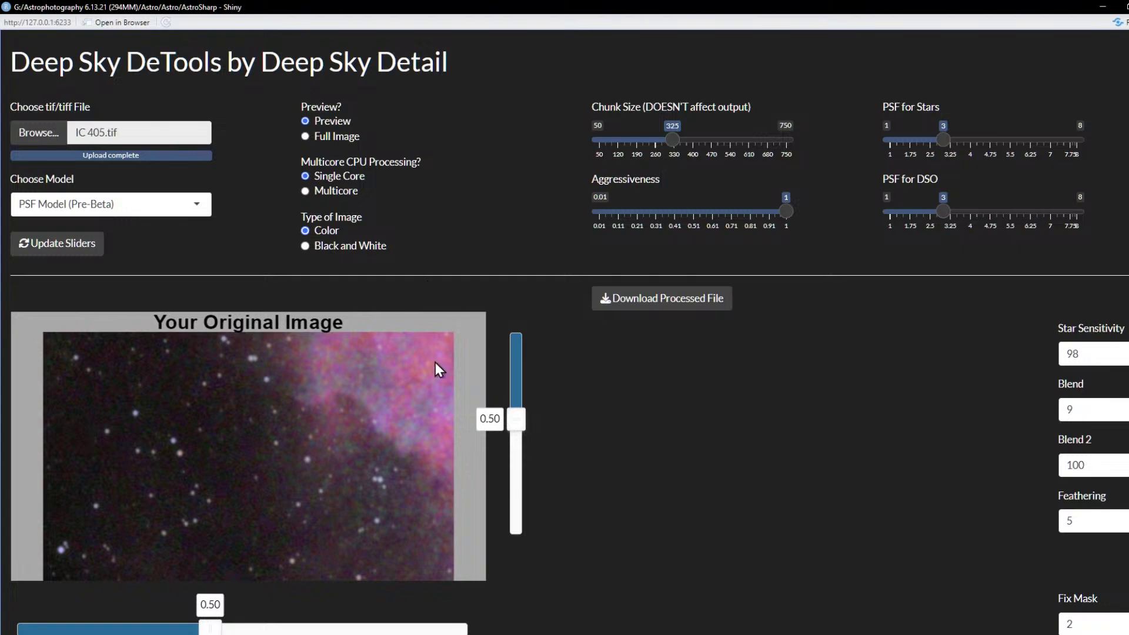
pyautogui.moveTo(226, 631); pyautogui.dragTo(284, 630)
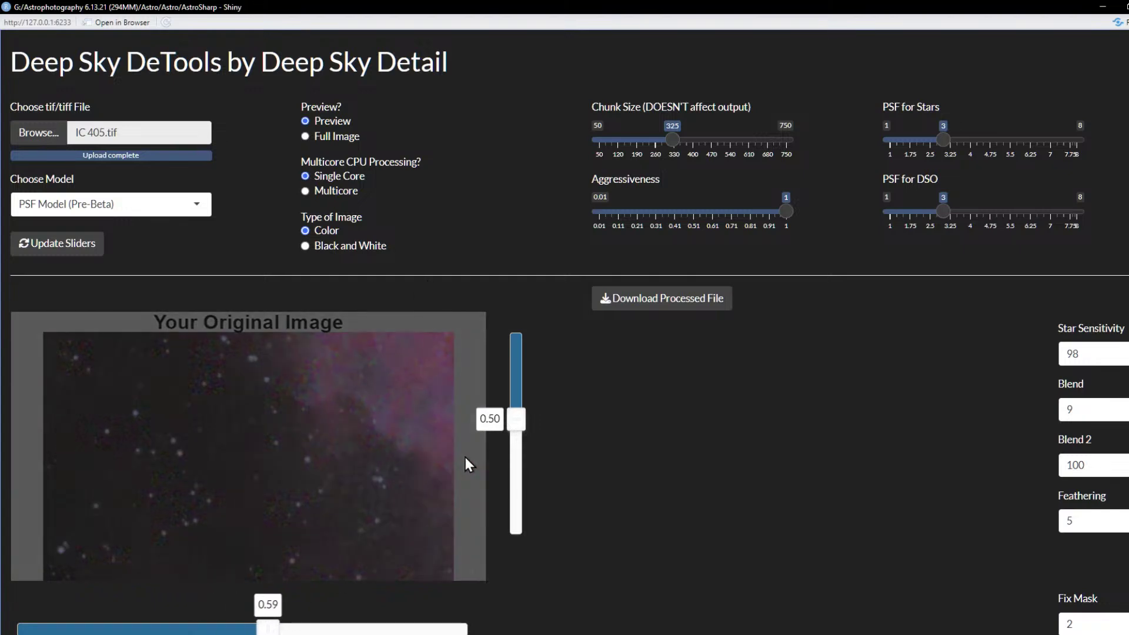
pyautogui.moveTo(517, 421); pyautogui.dragTo(513, 387)
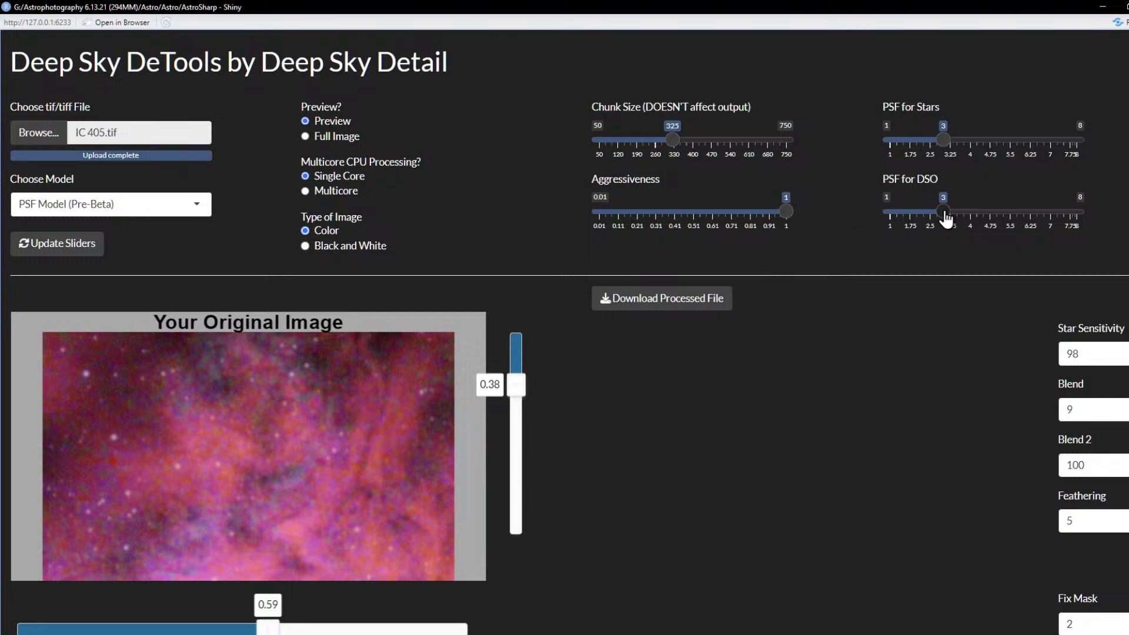
# Process previews with PSF for DSO at 5.25, trying PSF for Stars at 2 and at 1.25
pyautogui.moveTo(944, 213); pyautogui.dragTo(1003, 214)
pyautogui.moveTo(952, 145); pyautogui.dragTo(919, 143)
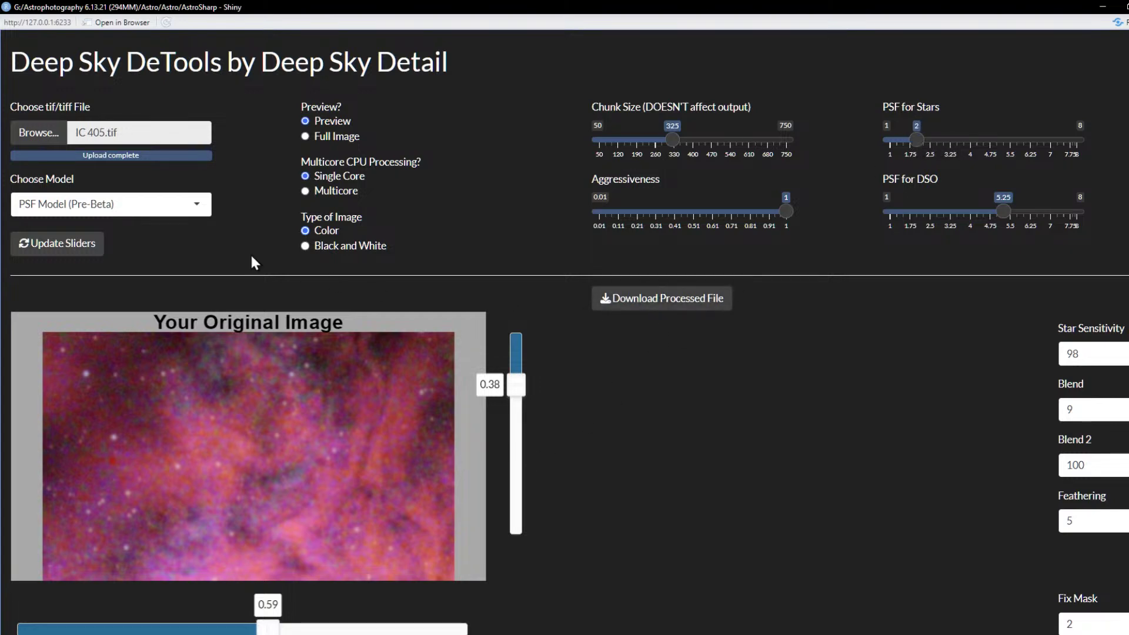
pyautogui.click(83, 244)
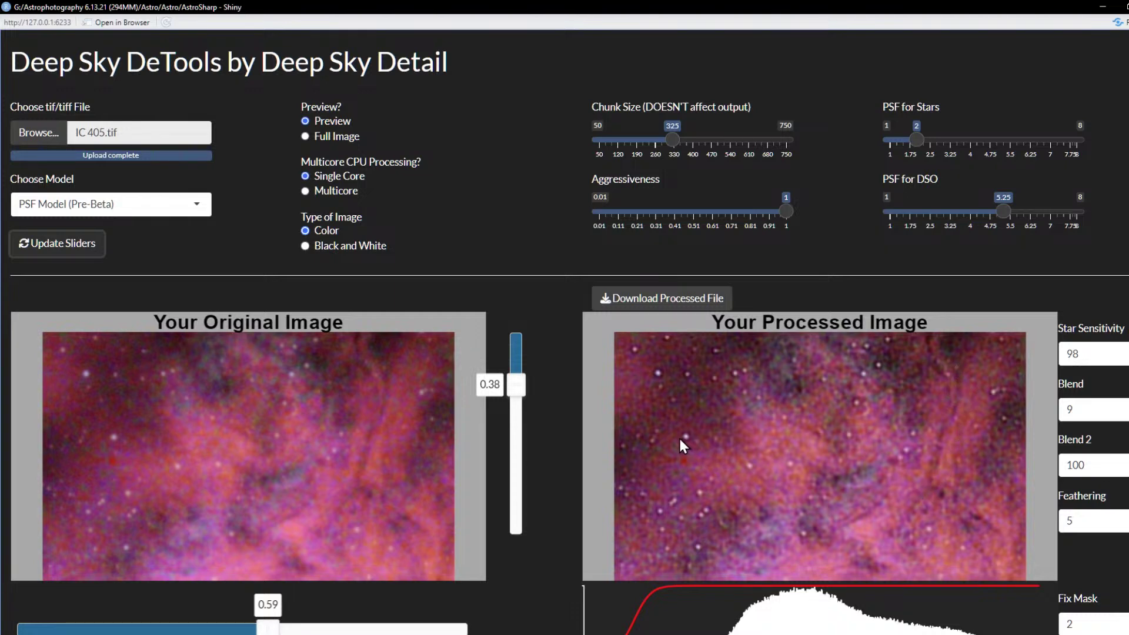
pyautogui.click(906, 140)
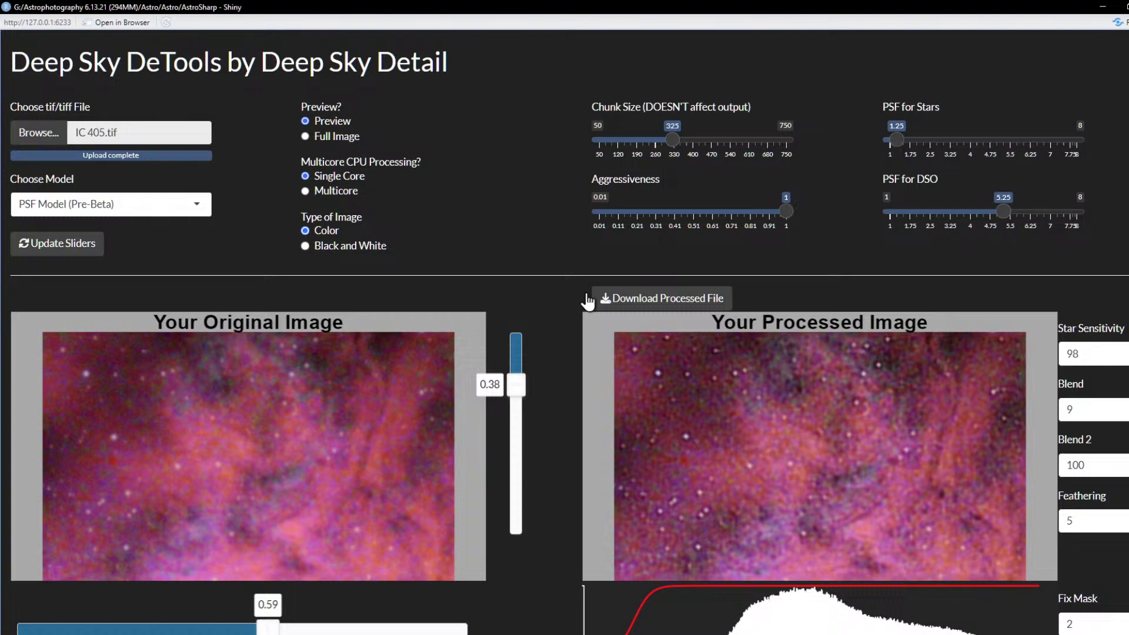
pyautogui.click(73, 247)
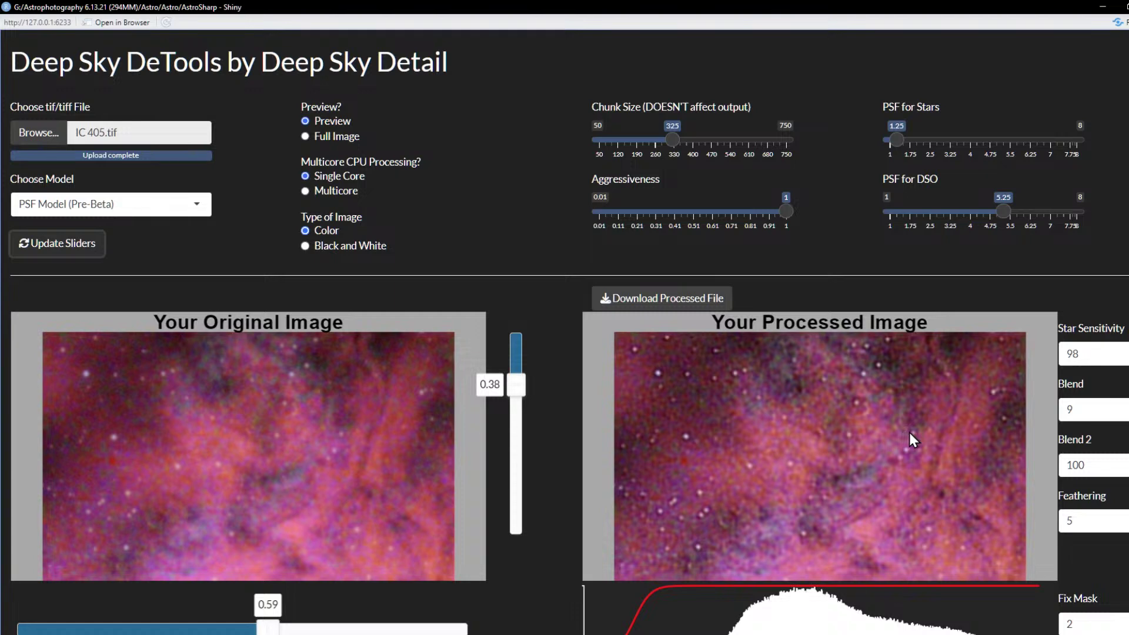
# Change the sharpening model to Dual PSF and process previews with PSF for DSO at 5.25 and at 4.25
pyautogui.click(73, 203)
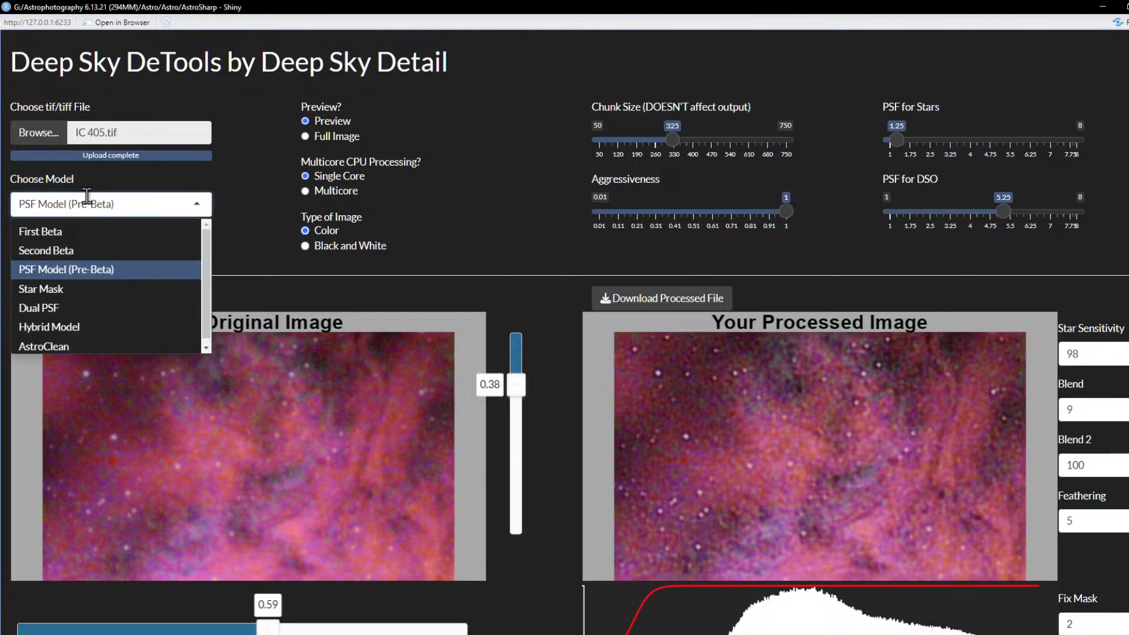
pyautogui.click(97, 308)
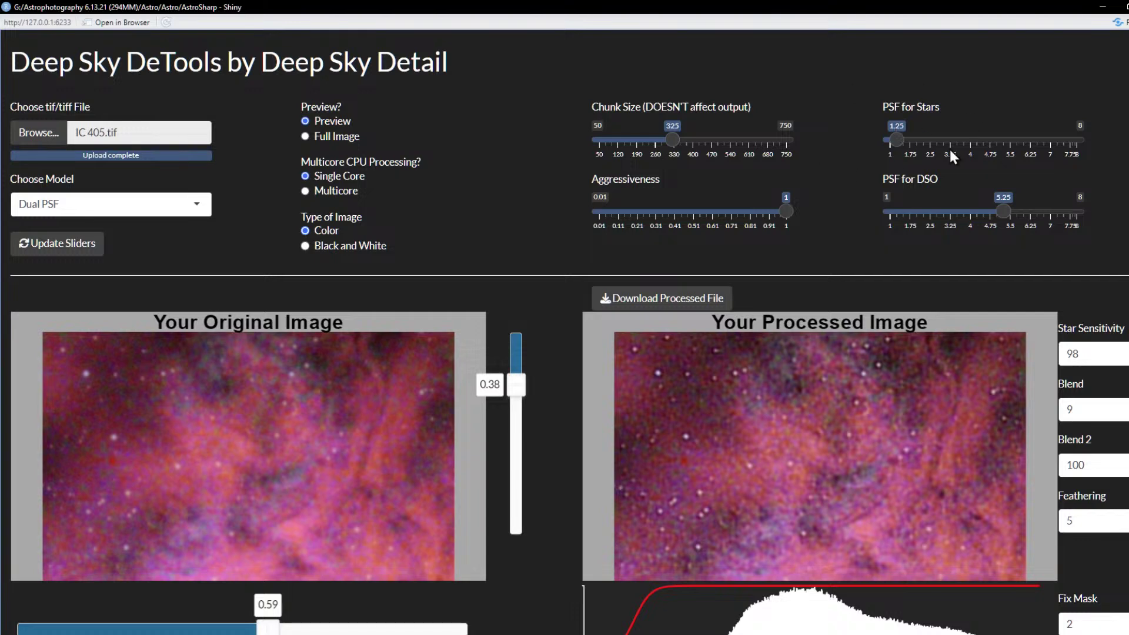
pyautogui.click(29, 243)
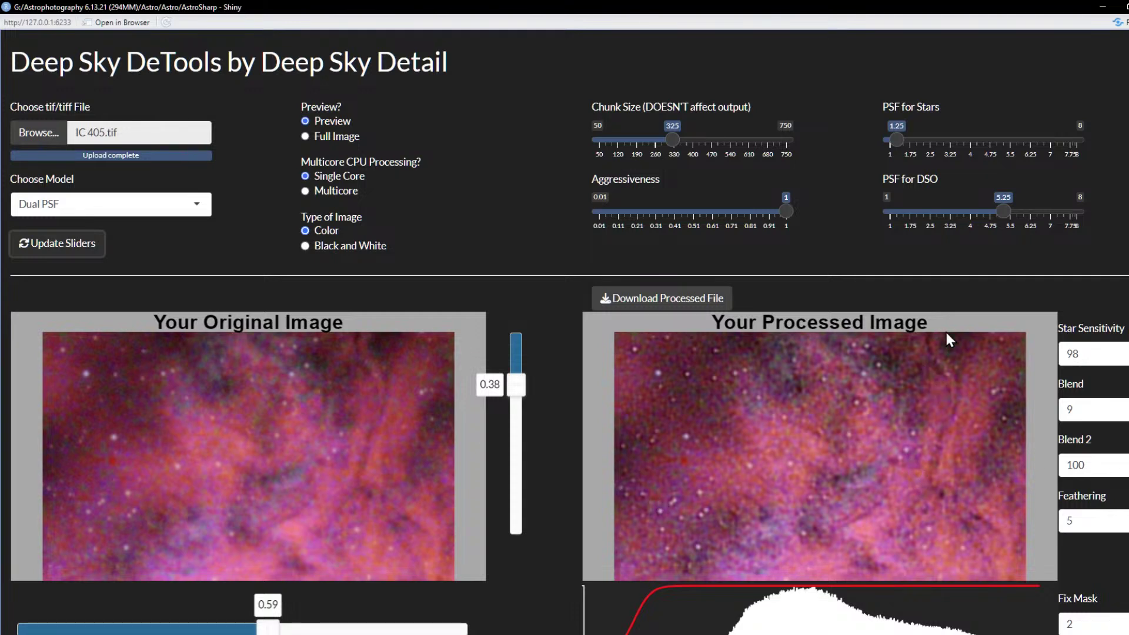
pyautogui.moveTo(1004, 211); pyautogui.dragTo(977, 211)
pyautogui.click(77, 250)
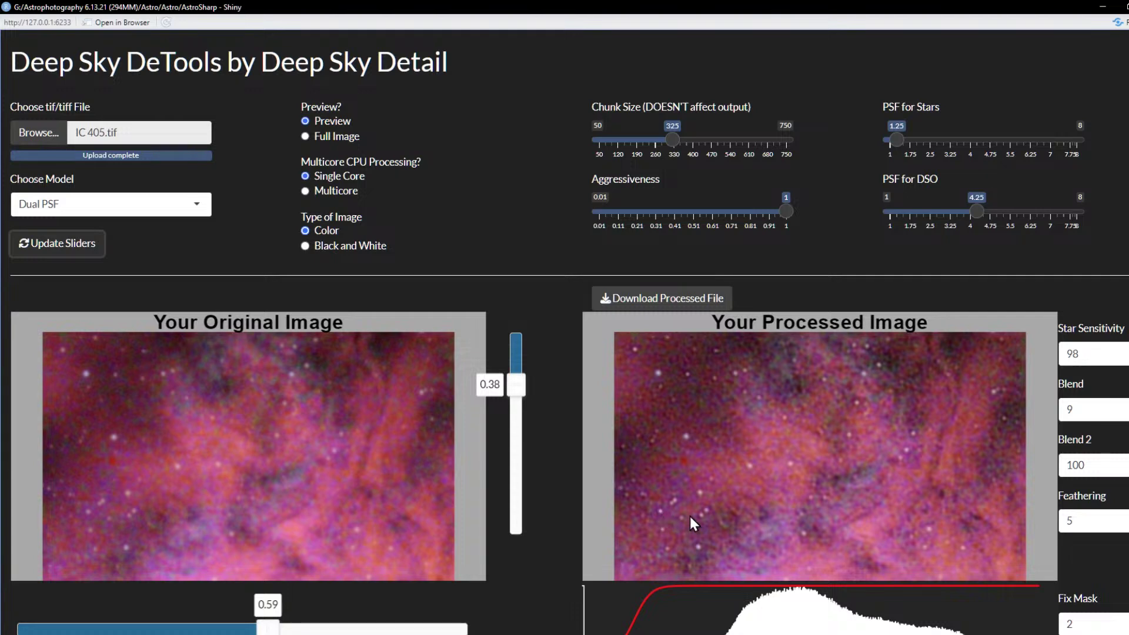
# Shift the preview region to 0.68 horizontally and process it with PSF for Stars 1 and PSF for DSO 8
pyautogui.moveTo(910, 147); pyautogui.dragTo(886, 141)
pyautogui.moveTo(269, 627); pyautogui.dragTo(329, 627)
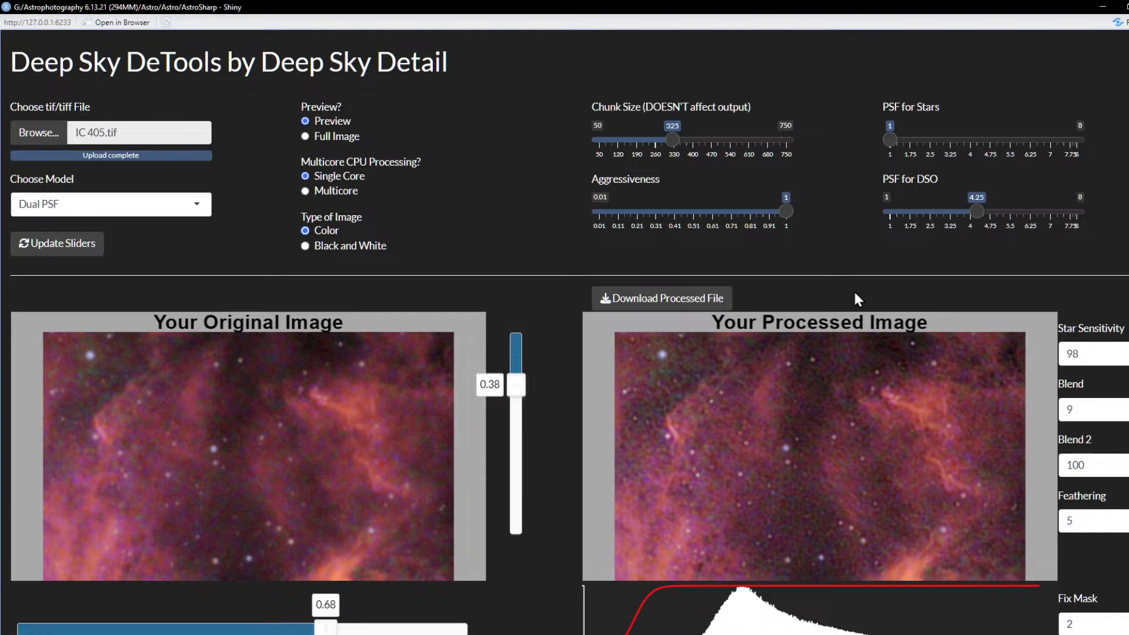
pyautogui.moveTo(977, 211); pyautogui.dragTo(1123, 210)
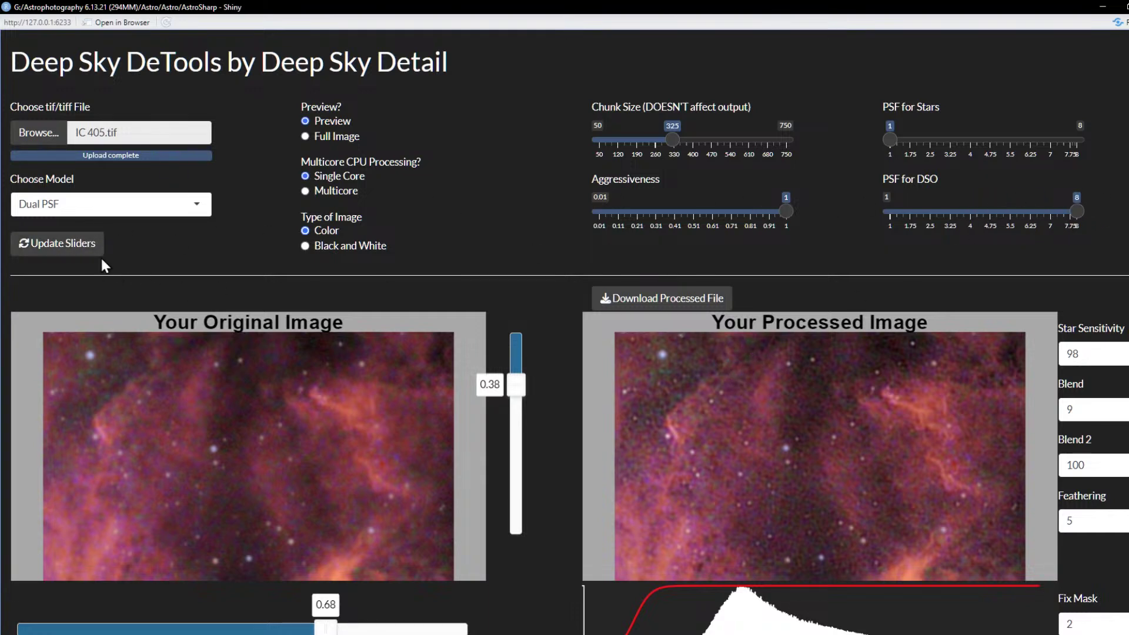
pyautogui.click(53, 233)
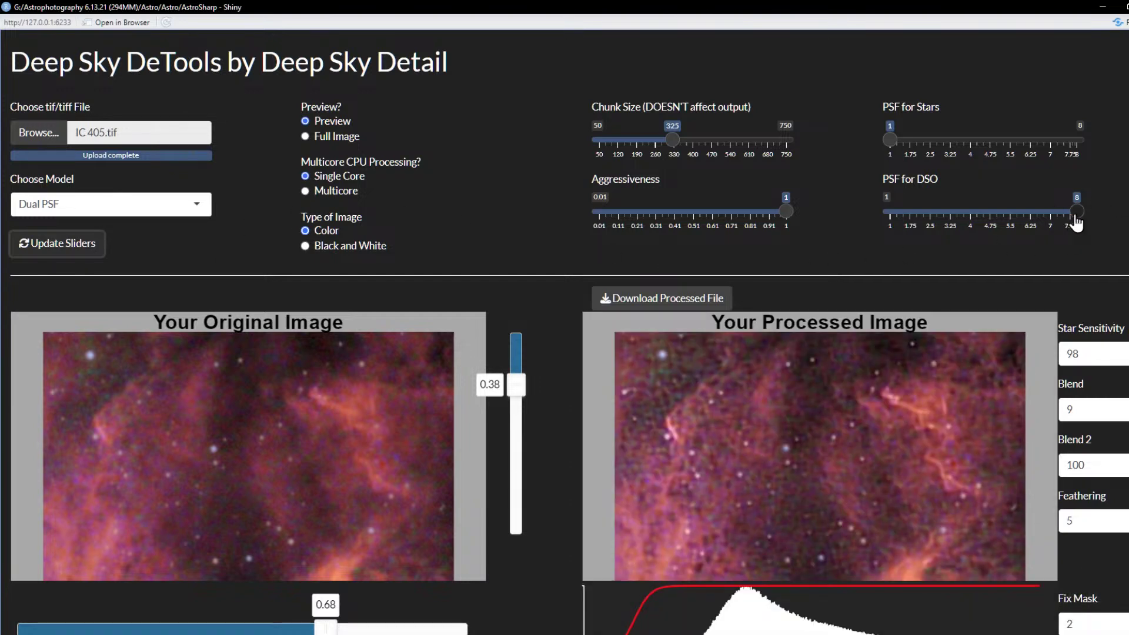
# Set PSF for DSO to 3.25 and PSF for Stars to 1.25, processing the preview after each change
pyautogui.moveTo(1077, 213); pyautogui.dragTo(952, 219)
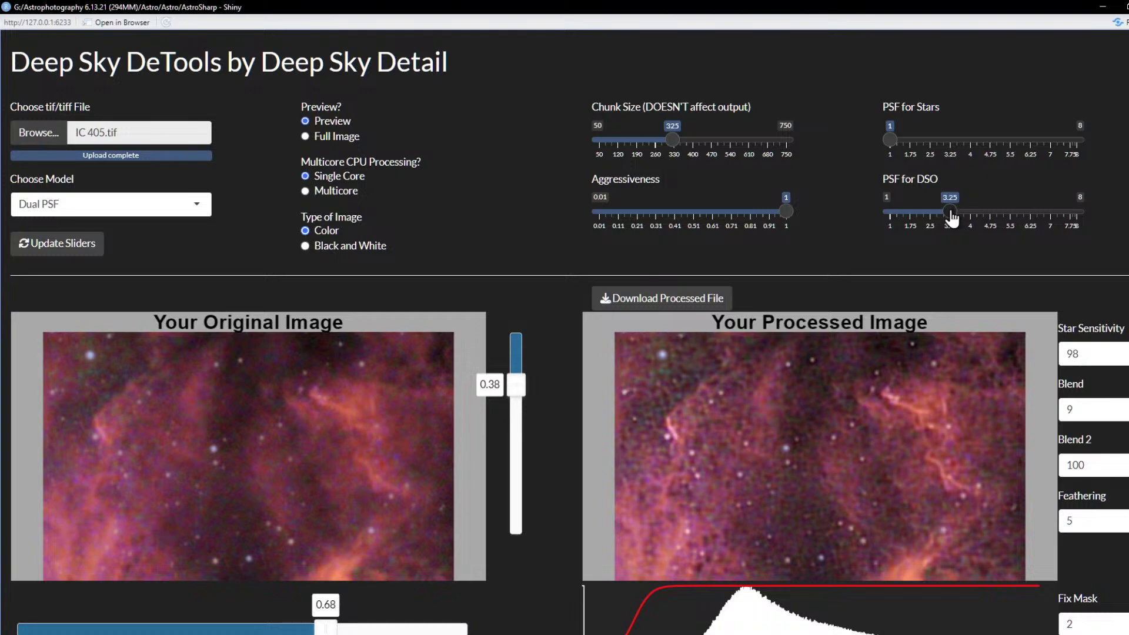
pyautogui.click(72, 247)
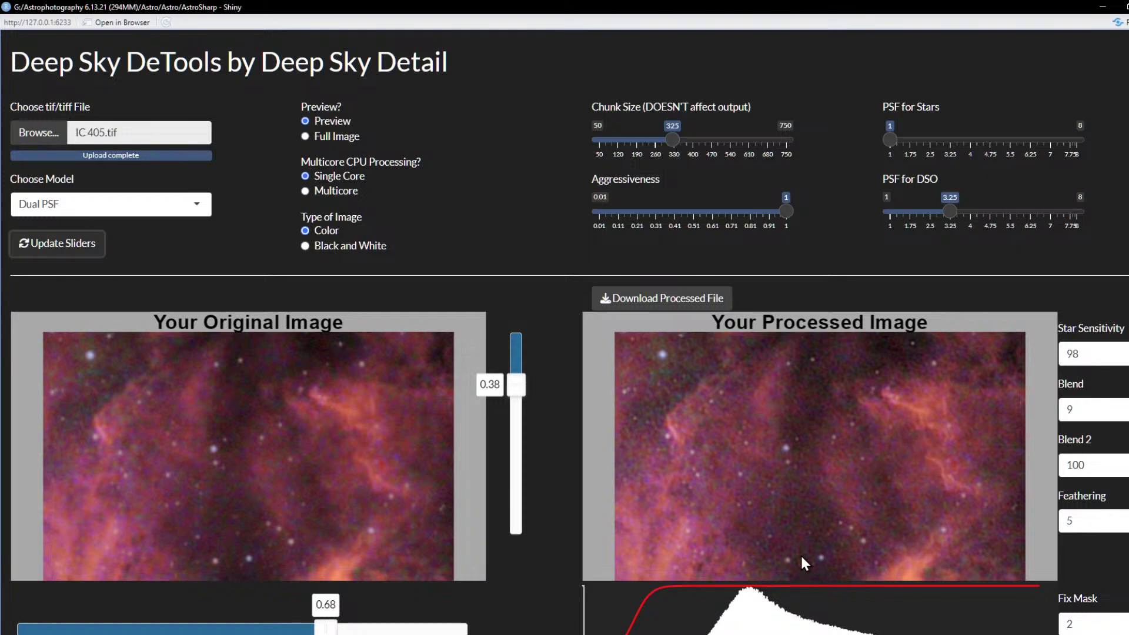
pyautogui.moveTo(890, 140); pyautogui.dragTo(896, 140)
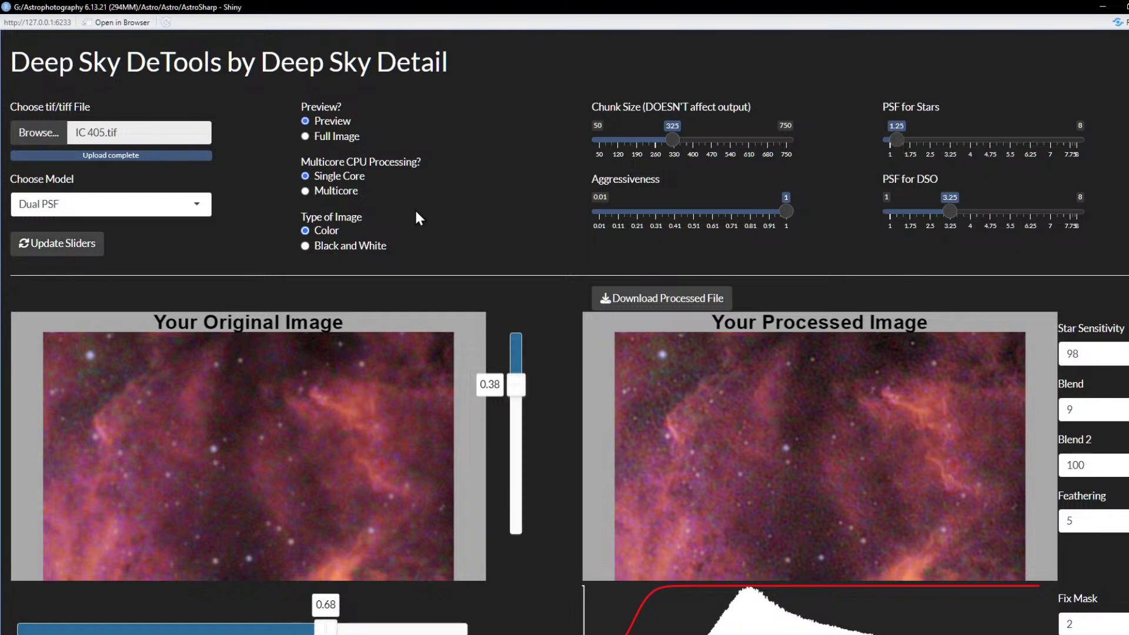
pyautogui.click(58, 247)
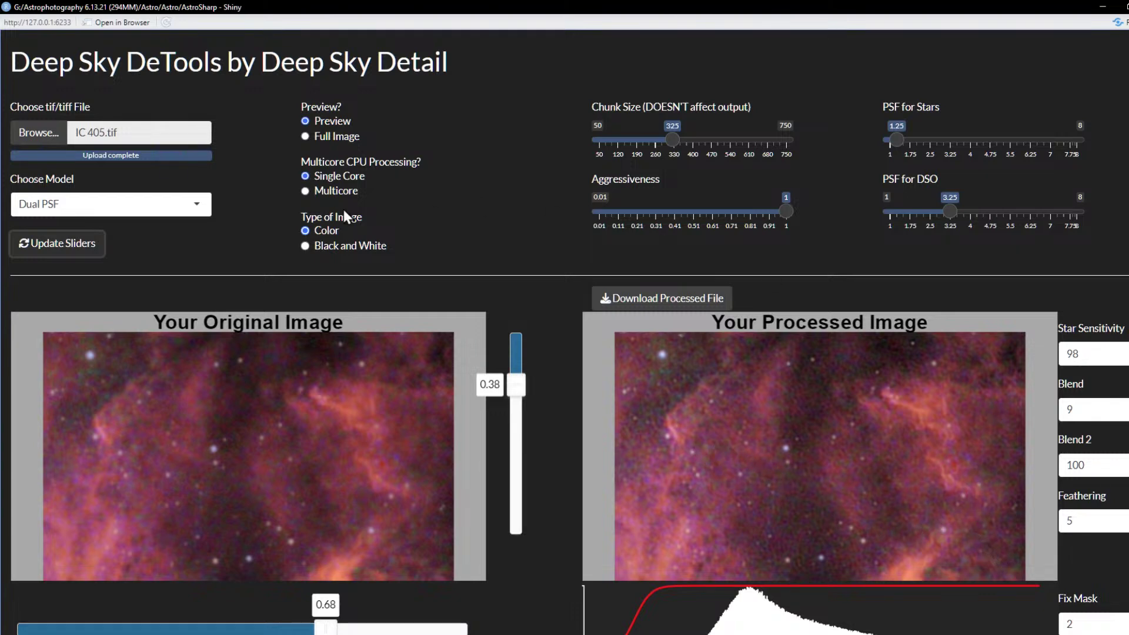
# Enable multicore processing, rerun the preview and start sharpening the full image
pyautogui.click(306, 191)
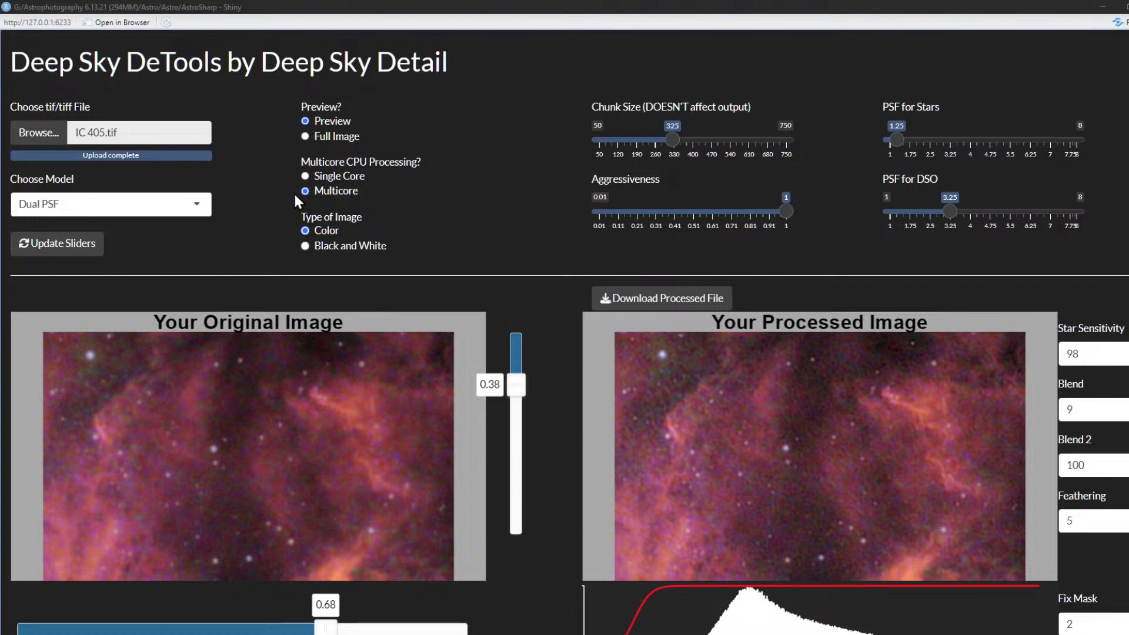
pyautogui.click(59, 245)
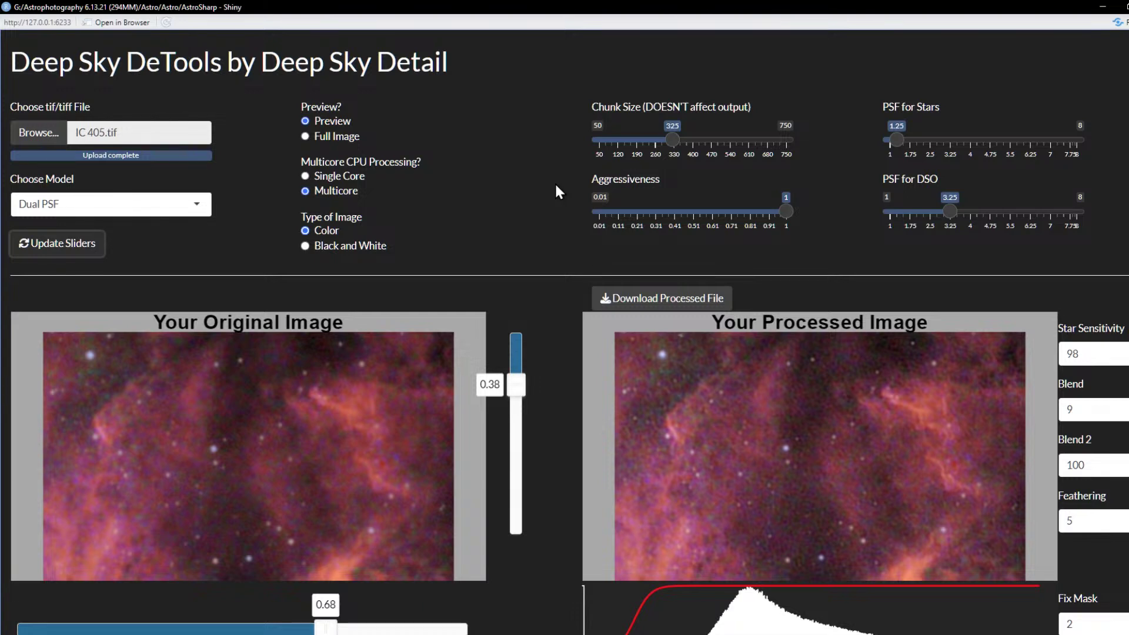
pyautogui.click(306, 136)
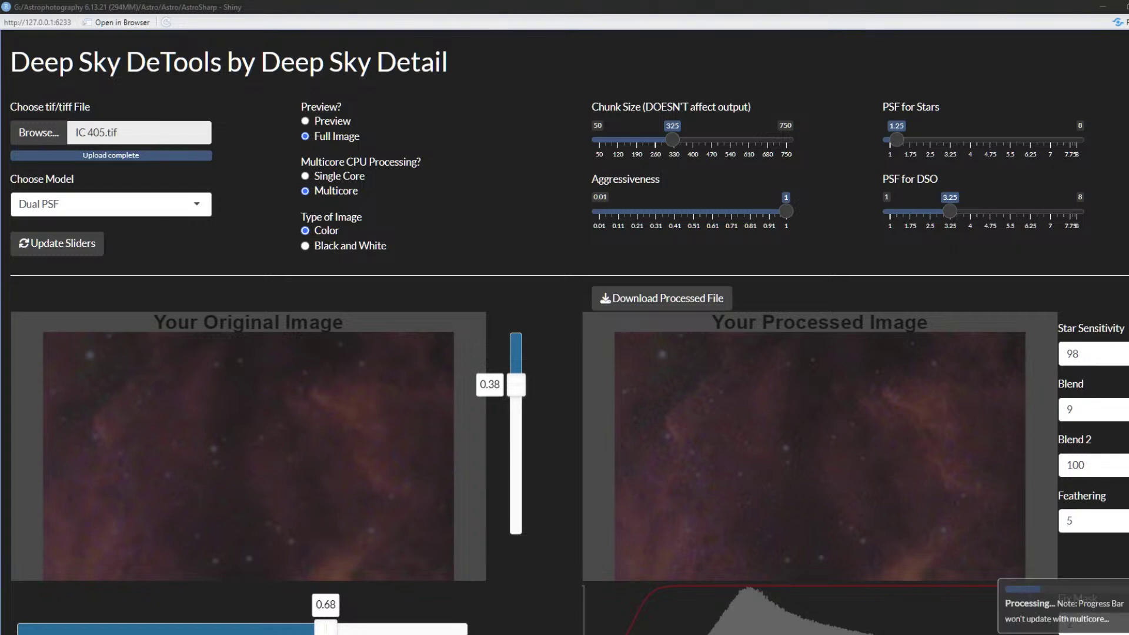
# Examine the CPU load in Task Manager while the full image is processing
pyautogui.moveTo(1128, 113); pyautogui.dragTo(546, 79)
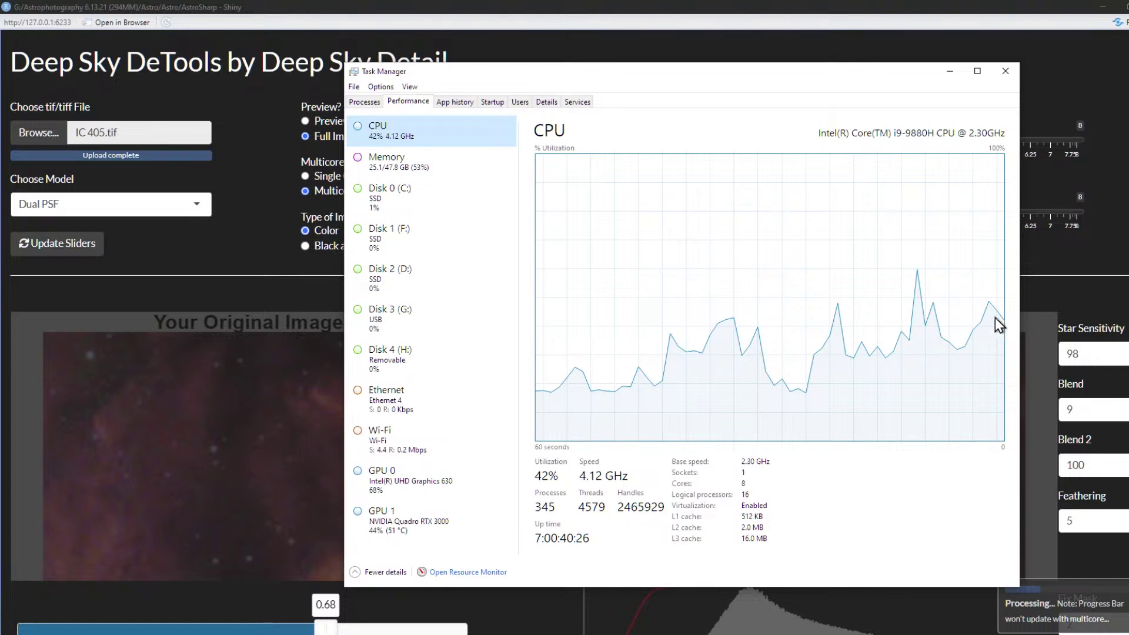
pyautogui.moveTo(825, 89); pyautogui.dragTo(711, 79)
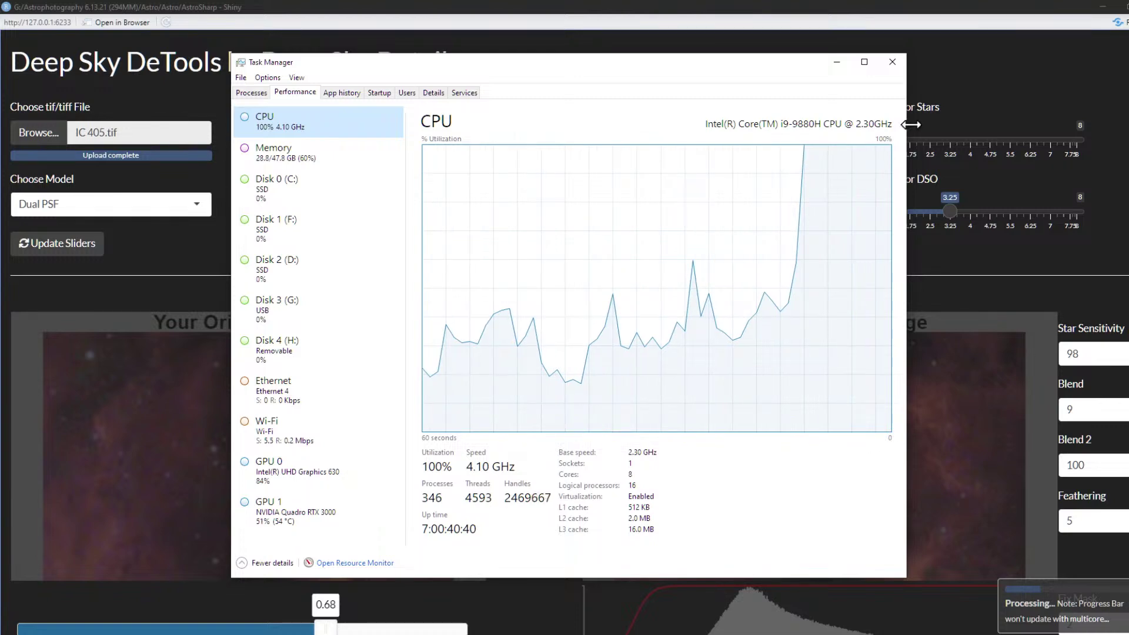
pyautogui.moveTo(746, 73); pyautogui.dragTo(1128, 76)
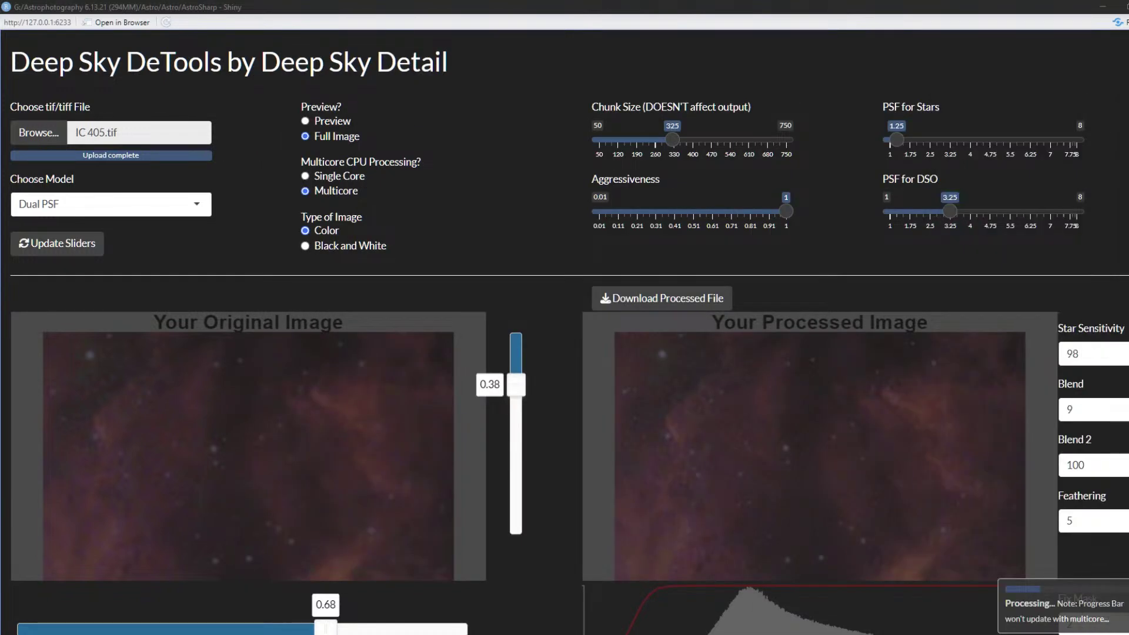
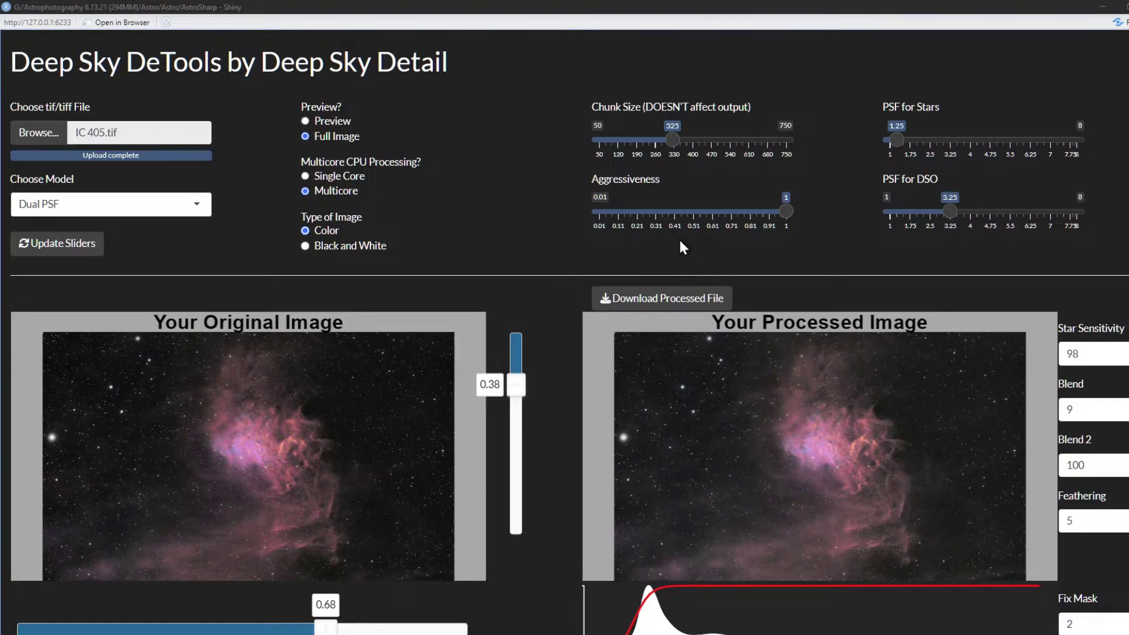
# Download the processed full image as IC 405 Sharpened.tif
pyautogui.click(718, 298)
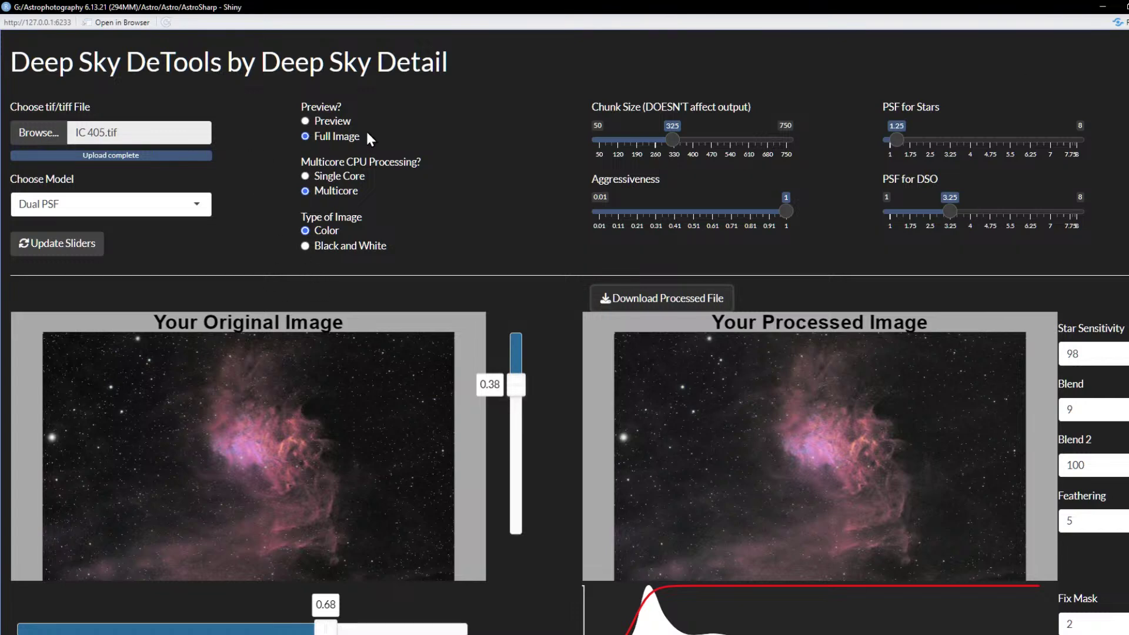
# Return to preview mode with single-core processing and load IC 405 Sharpened.tif
pyautogui.click(334, 123)
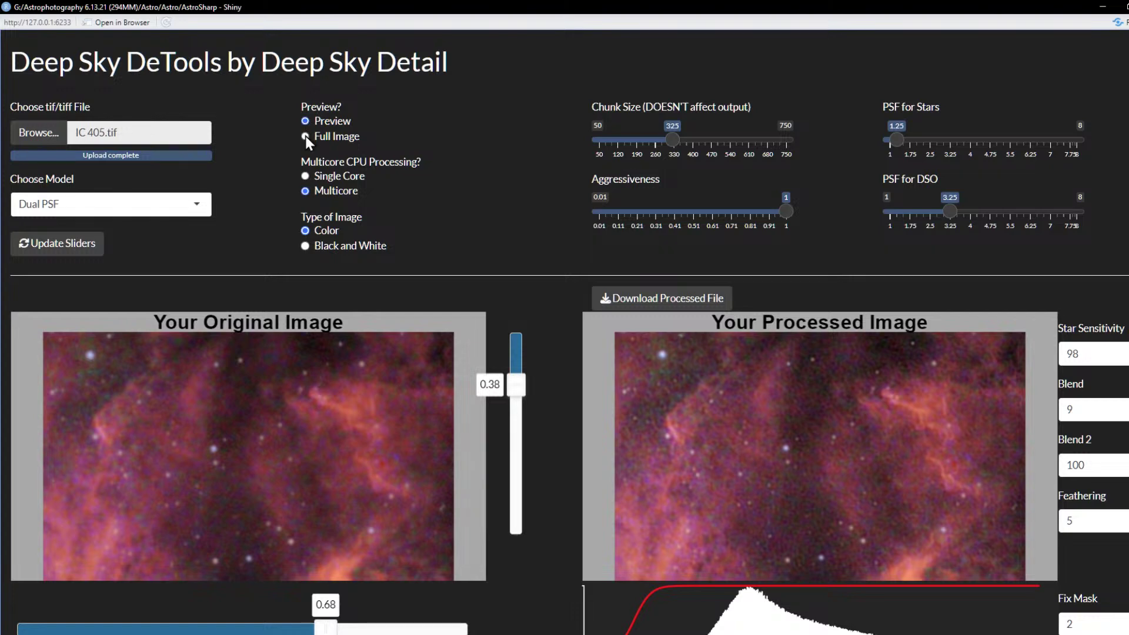
pyautogui.click(305, 176)
pyautogui.click(26, 244)
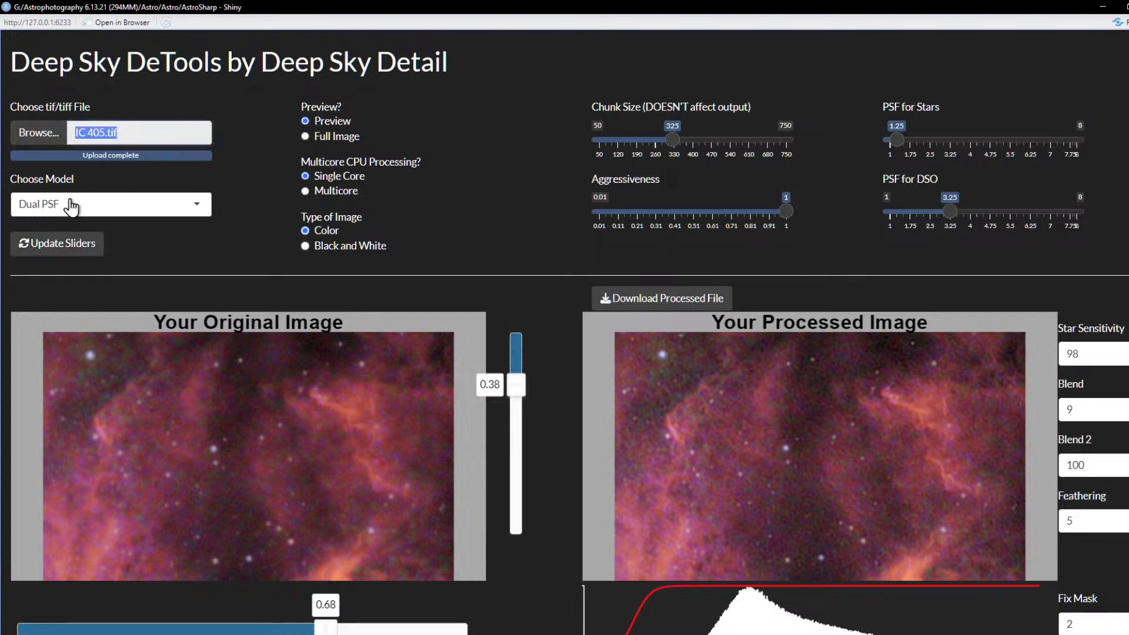
pyautogui.click(57, 243)
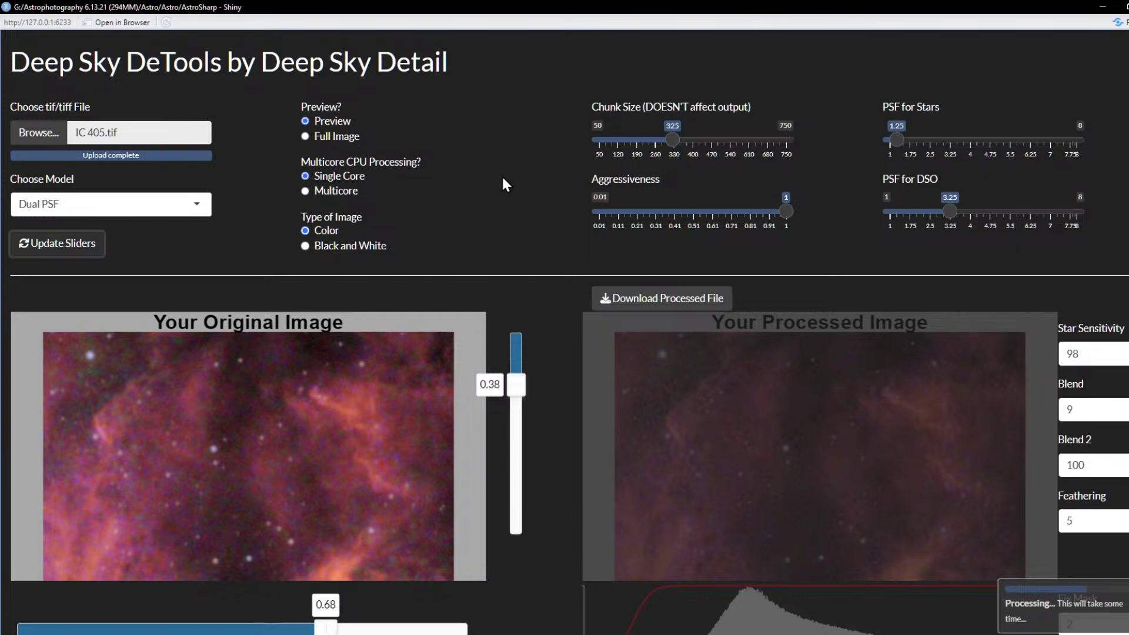
pyautogui.click(52, 141)
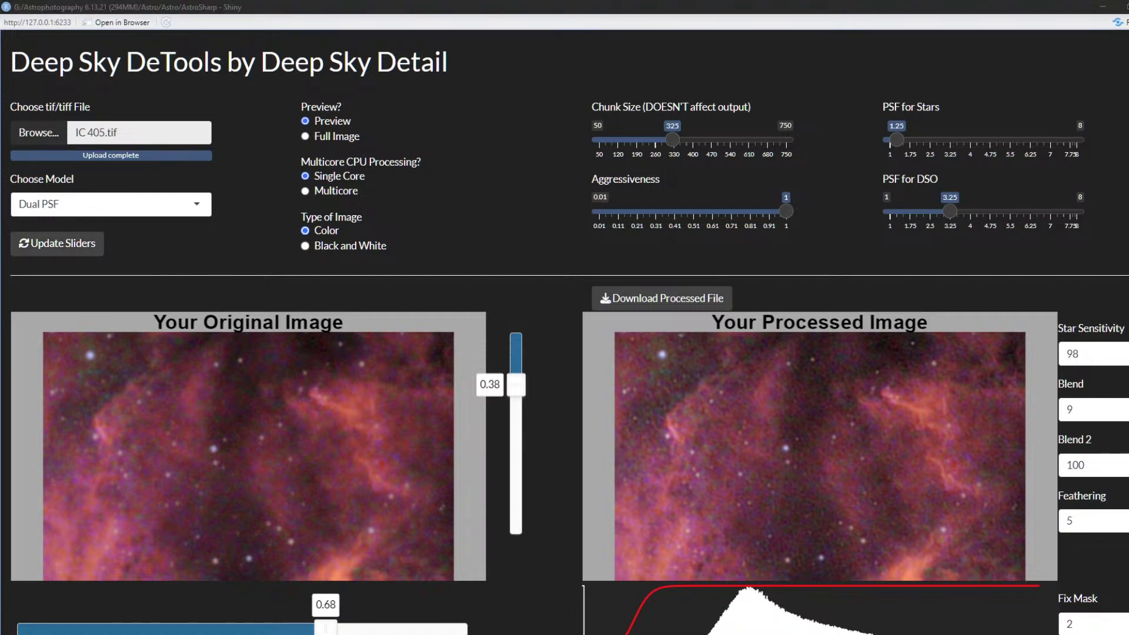
pyautogui.press('Return')
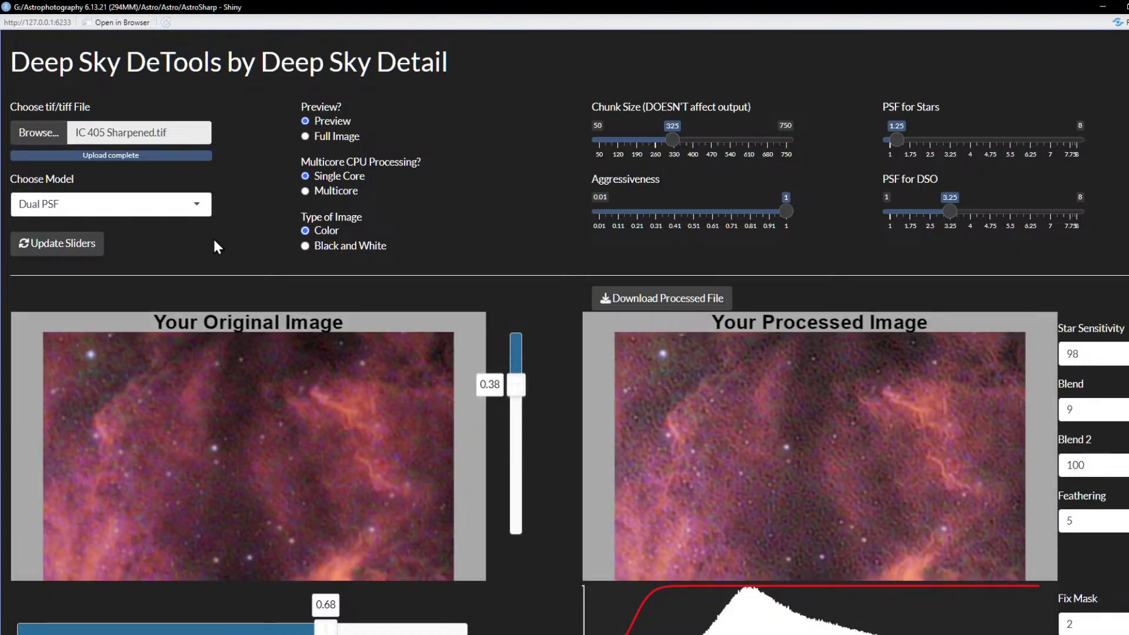
# Choose the AstroClean model, set Aggressiveness to 0.56 and update the preview of IC 405 Sharpened.tif
pyautogui.click(174, 211)
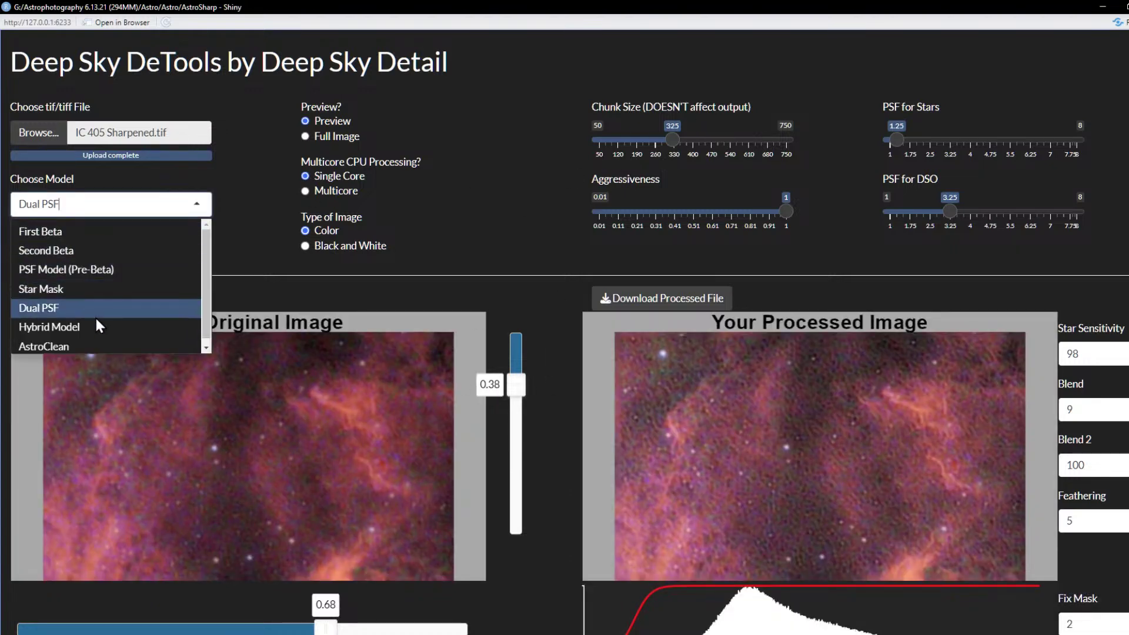
pyautogui.click(82, 347)
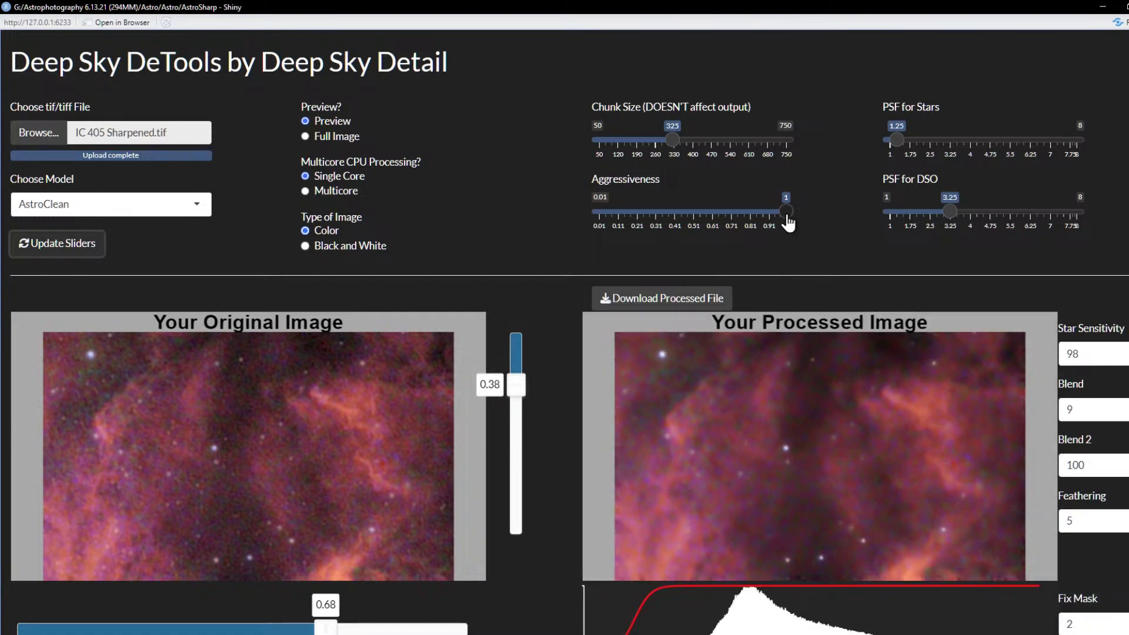
pyautogui.moveTo(787, 221); pyautogui.dragTo(706, 226)
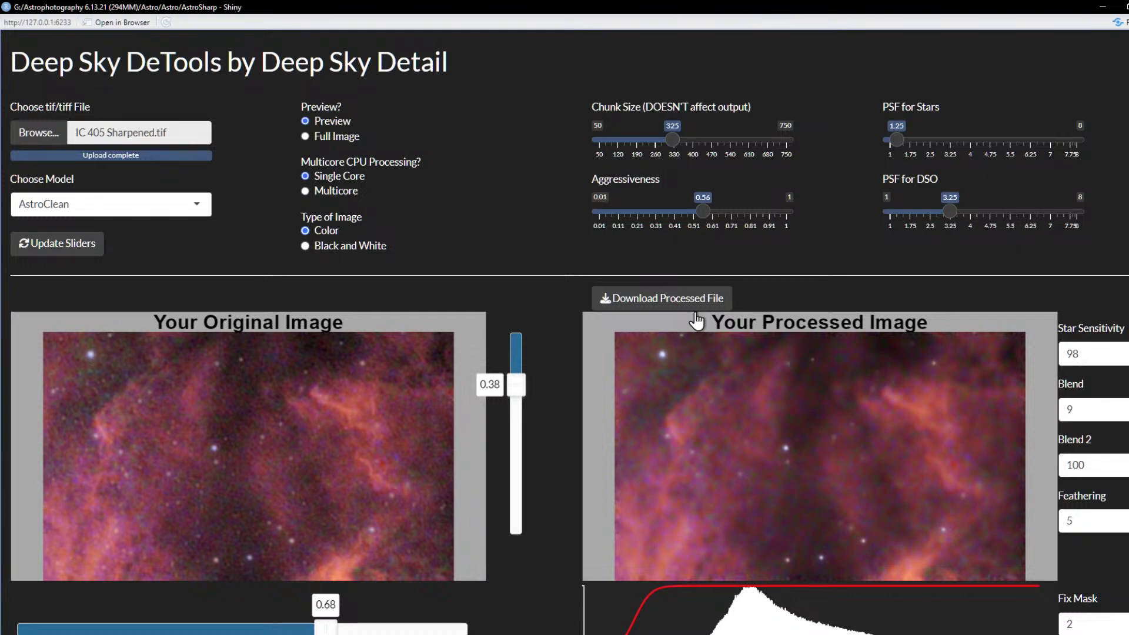
pyautogui.moveTo(665, 299); pyautogui.dragTo(851, 280)
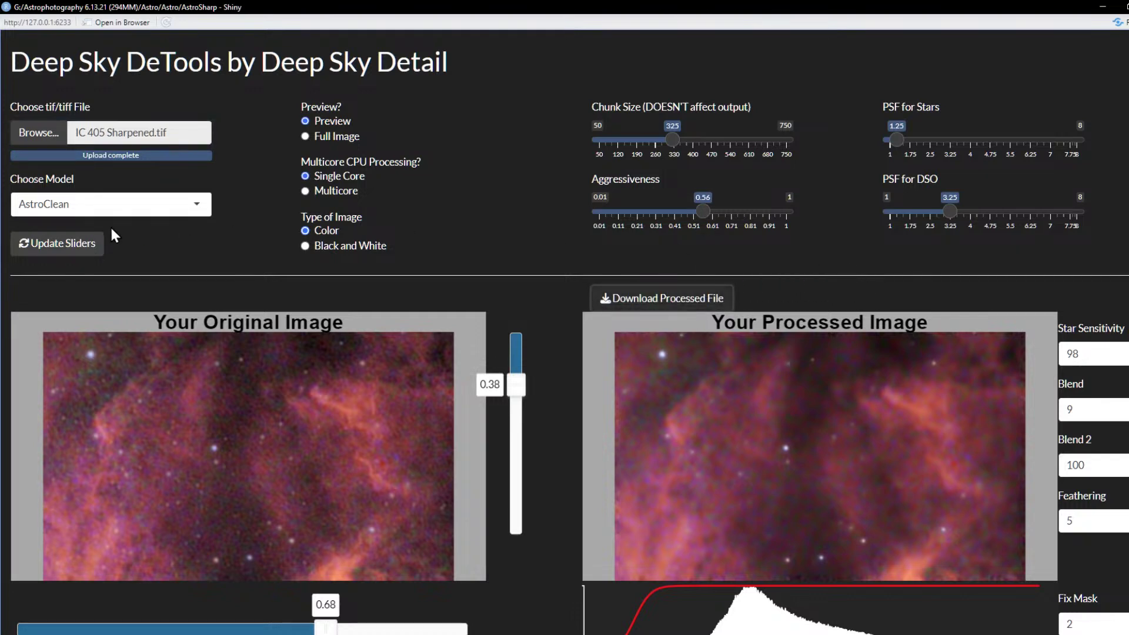
pyautogui.click(83, 243)
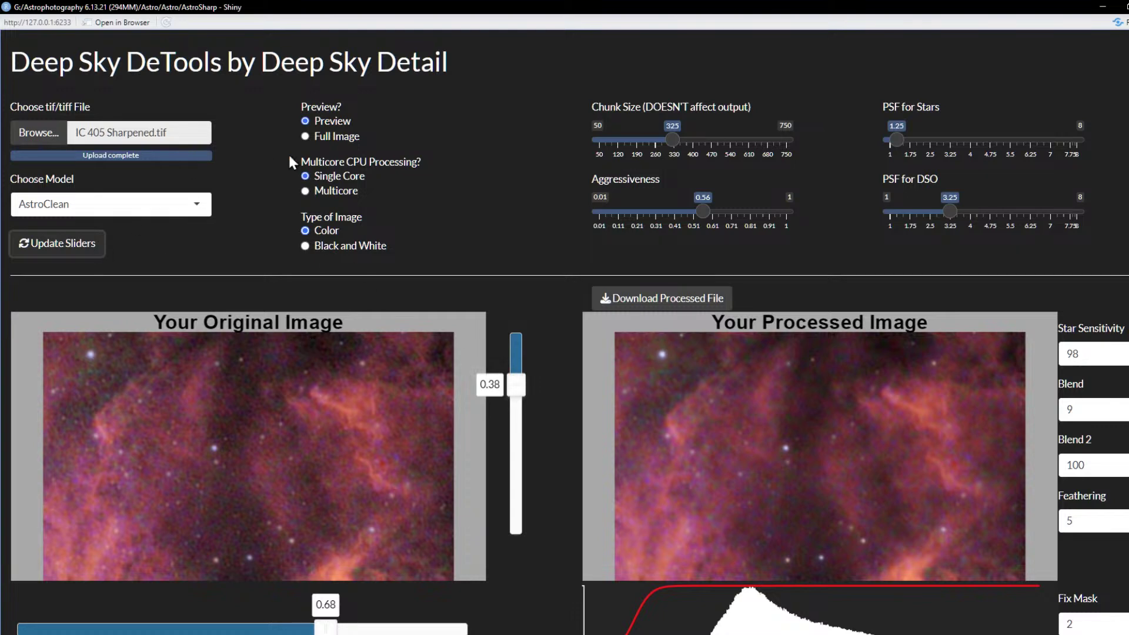
# Process the full image with AstroClean and download the result as IC 405 Cleaned.tif
pyautogui.click(304, 136)
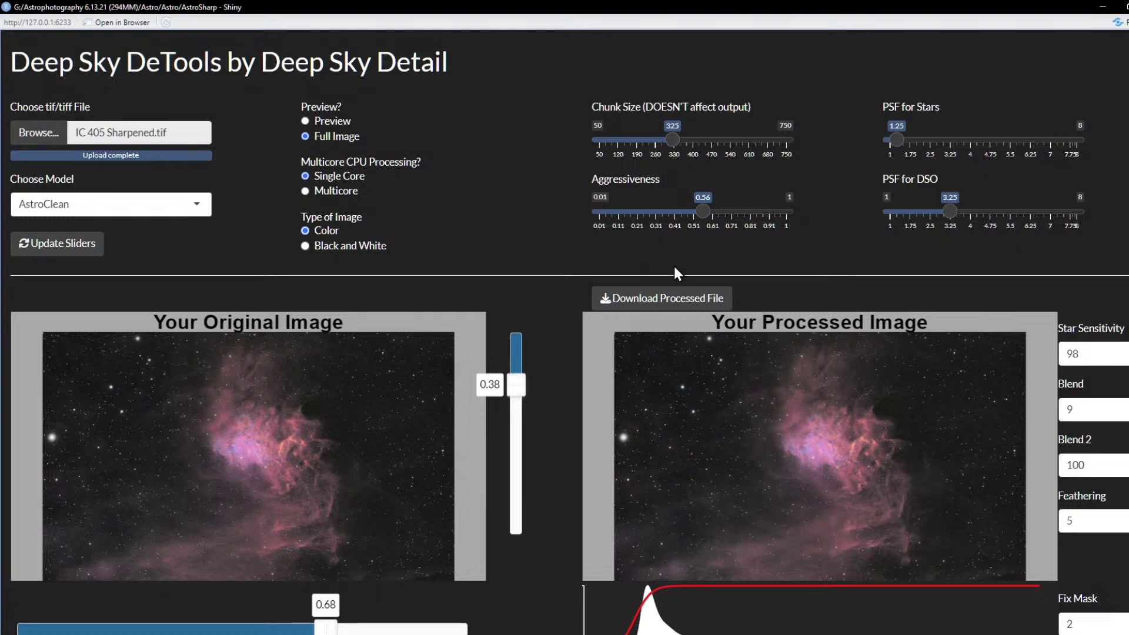
pyautogui.click(705, 303)
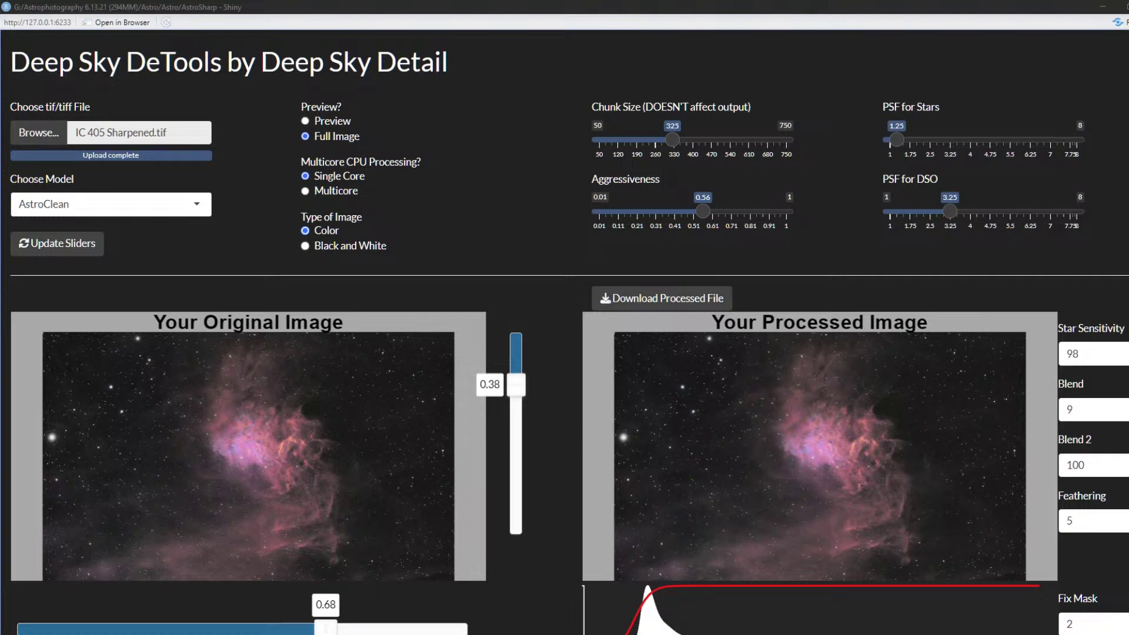
pyautogui.click(662, 299)
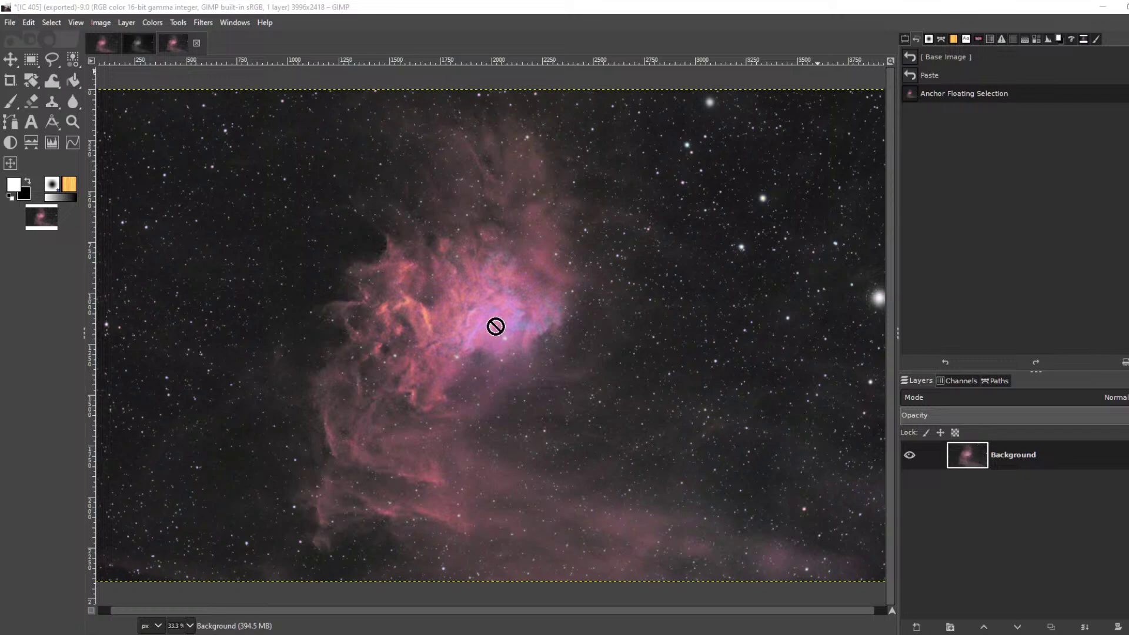
# Switch to GIMP and open IC 405 Cleaned.tif and IC 405 Sharpened.tif as layers above the Background
pyautogui.click(10, 23)
pyautogui.click(30, 85)
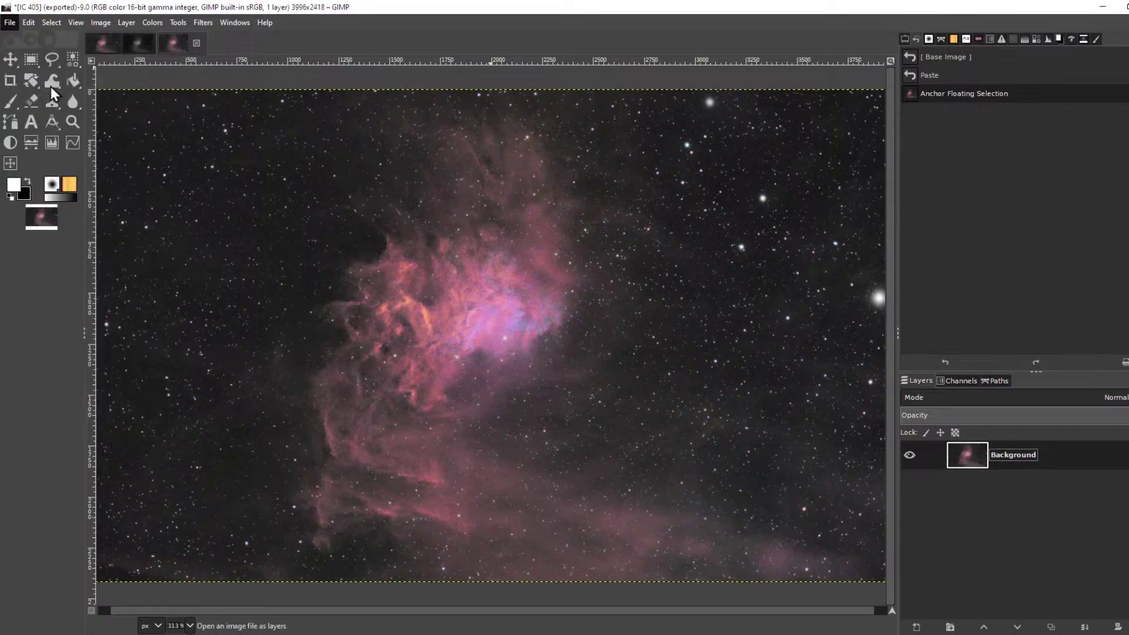
pyautogui.press('Return')
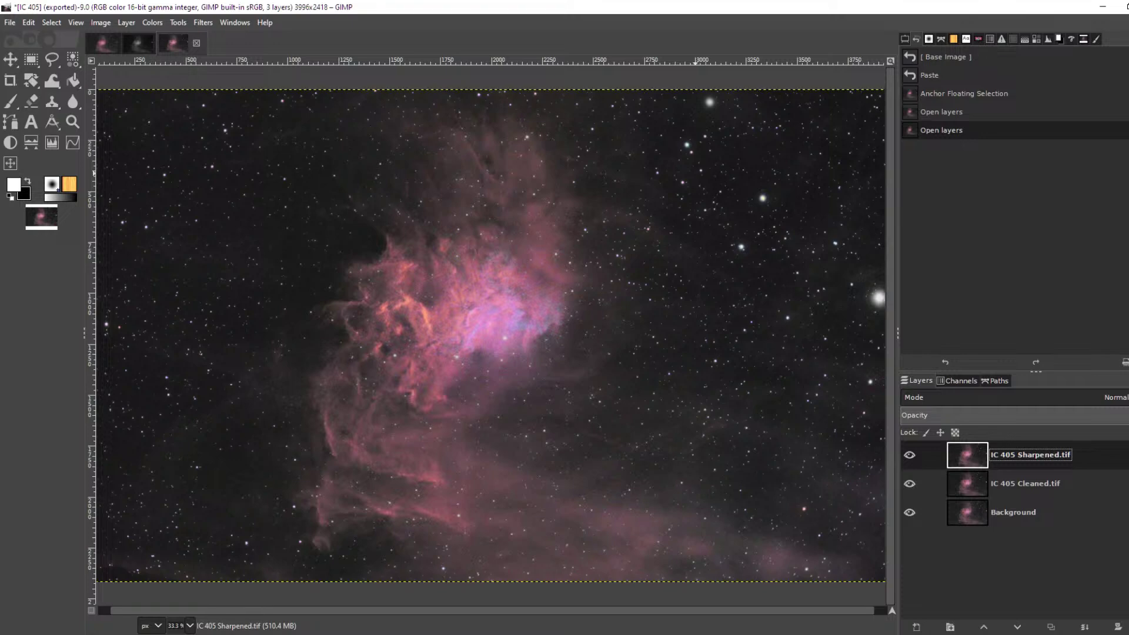
# Hide the IC 405 Cleaned.tif layer and toggle IC 405 Sharpened.tif off and on to compare it with the Background
pyautogui.scroll(3, 537, 330)
pyautogui.scroll(-2, 542, 334)
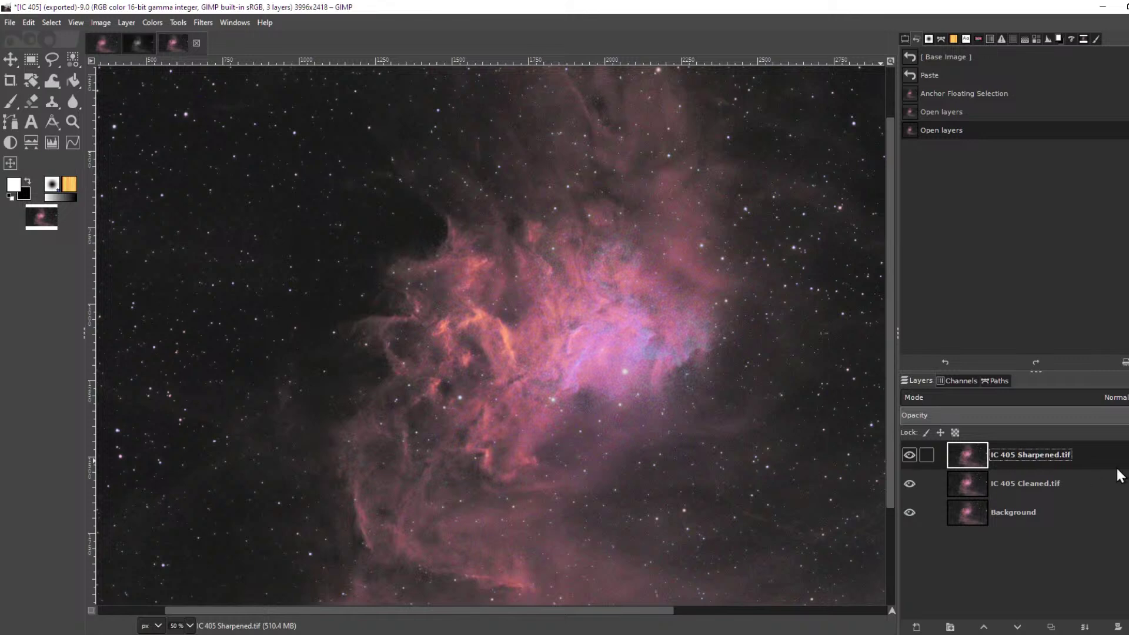
pyautogui.click(1037, 489)
pyautogui.click(1089, 514)
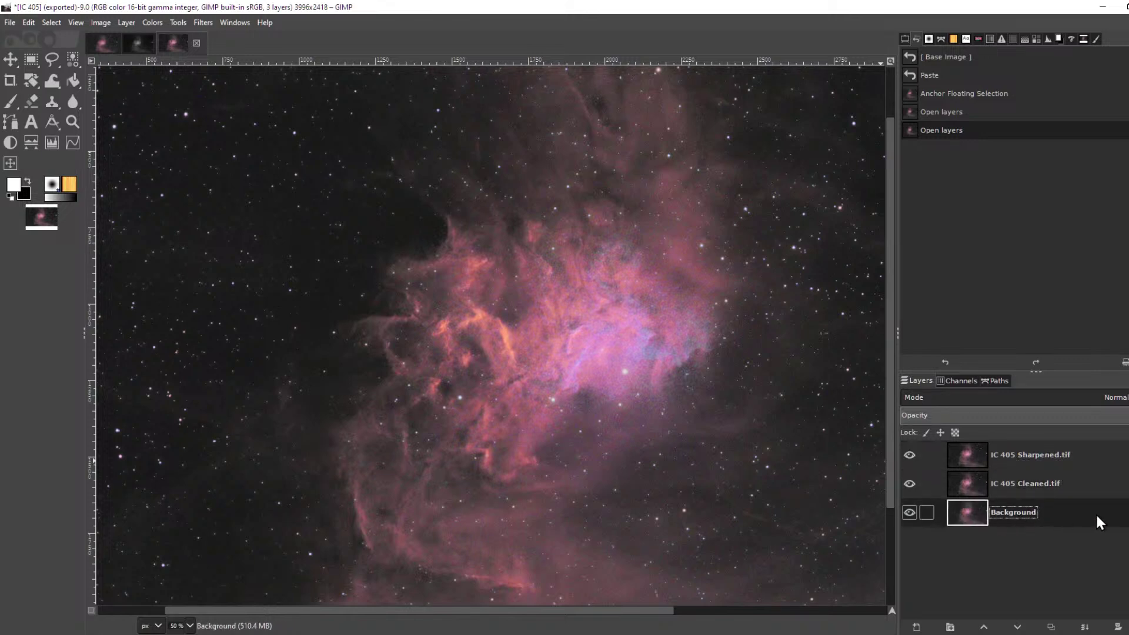
pyautogui.click(910, 484)
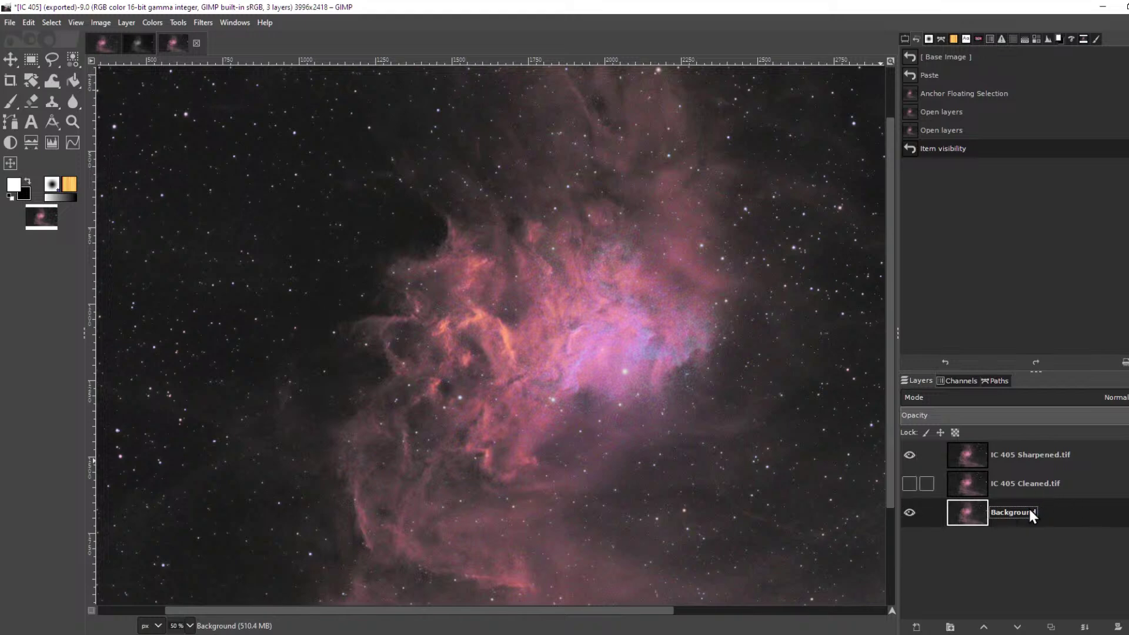
pyautogui.click(910, 455)
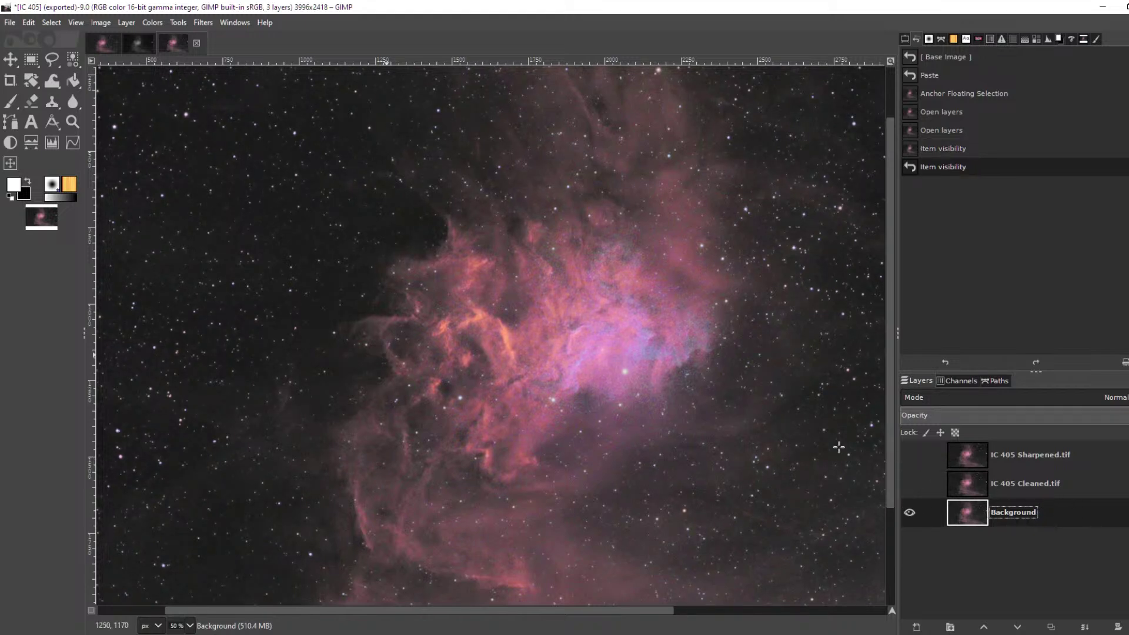
pyautogui.click(909, 456)
# Examine the stars beside the nebula up close, comparing them with the IC 405 Sharpened.tif layer shown and hidden
pyautogui.scroll(6, 826, 288)
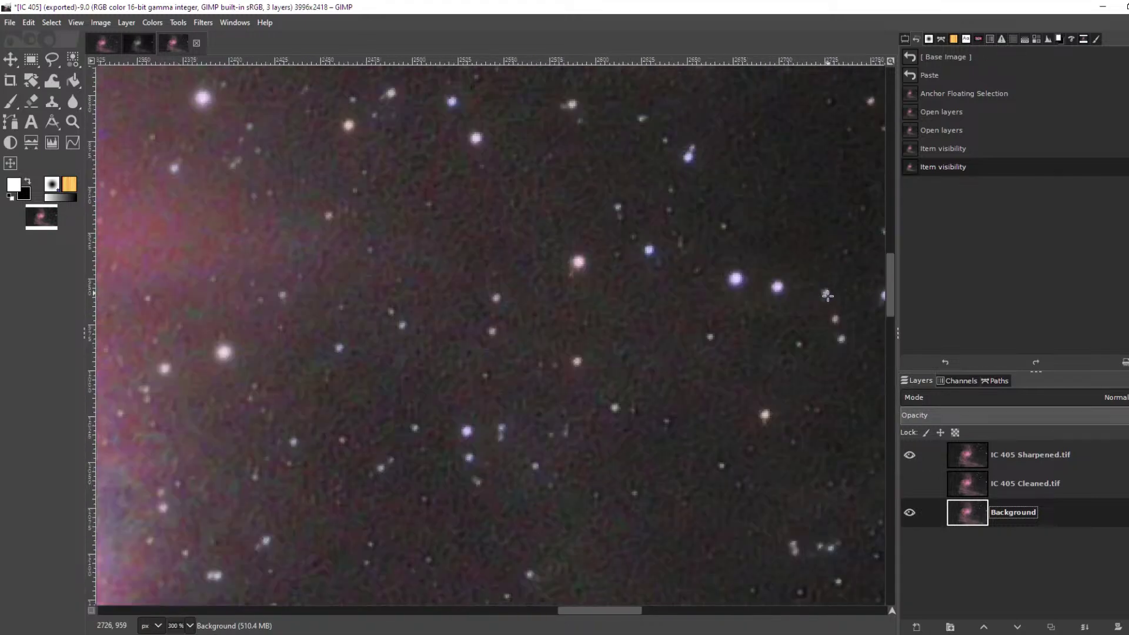
pyautogui.scroll(2, 792, 298)
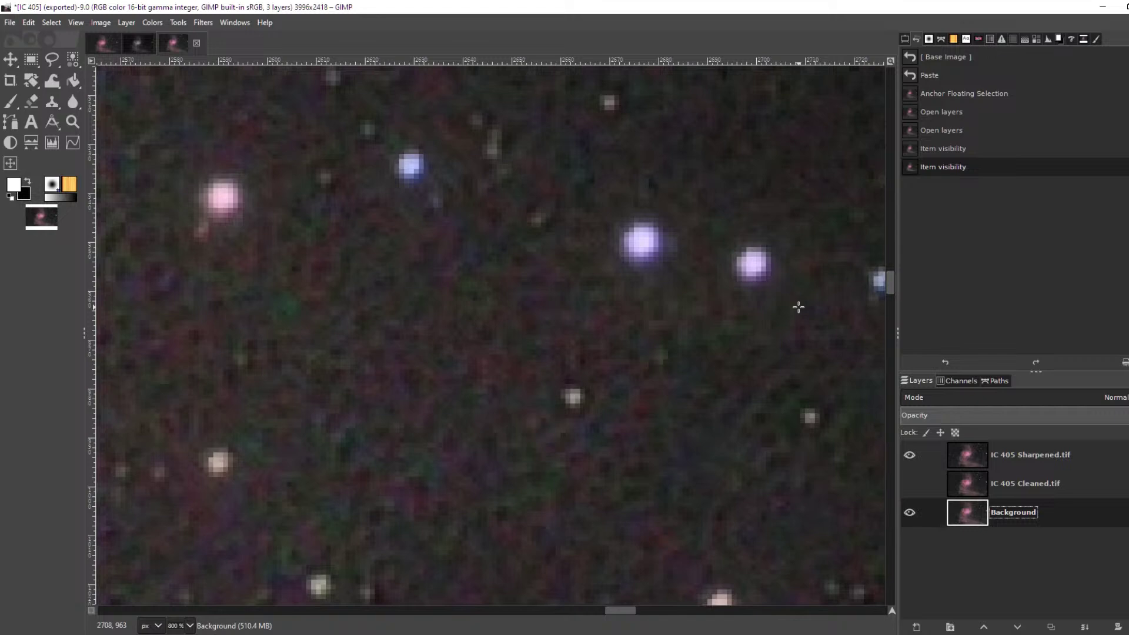
pyautogui.click(913, 455)
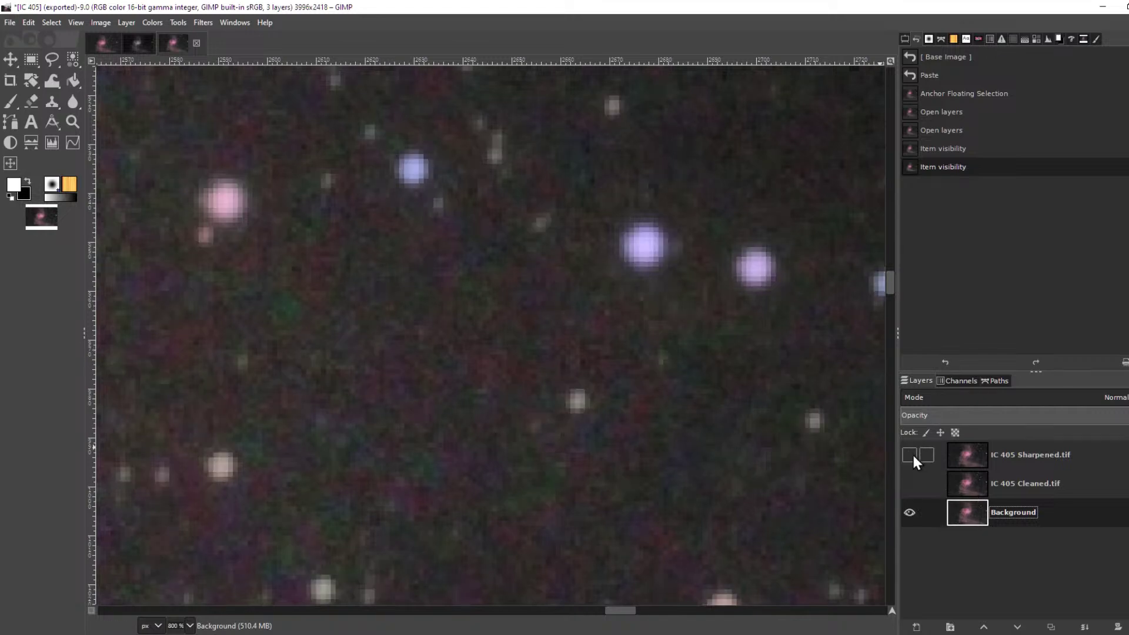
pyautogui.click(912, 452)
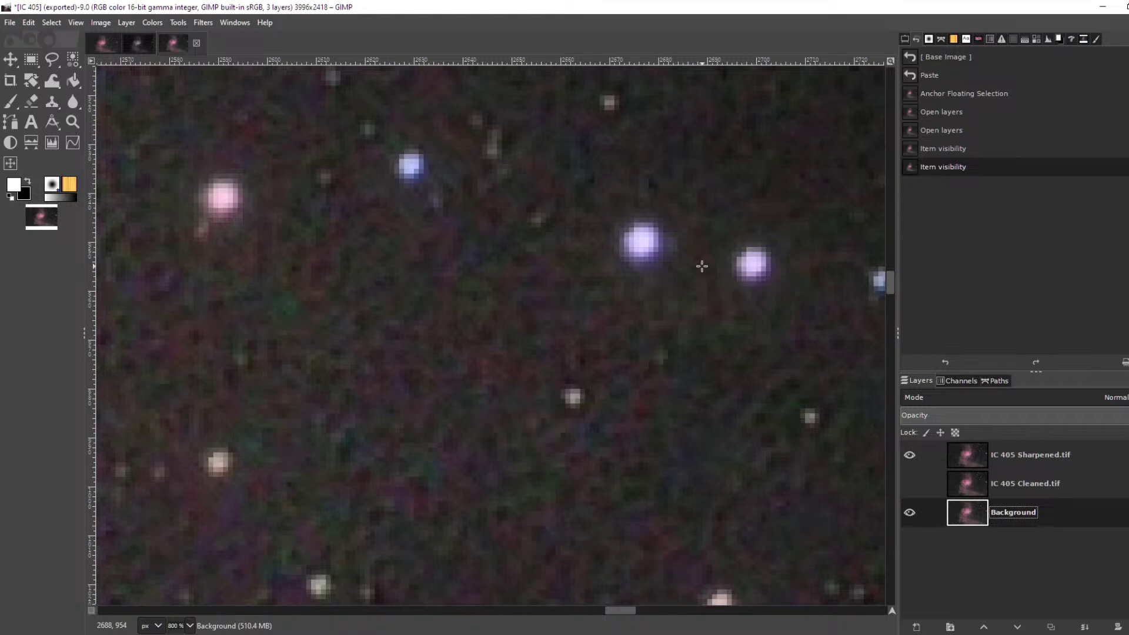
pyautogui.click(910, 455)
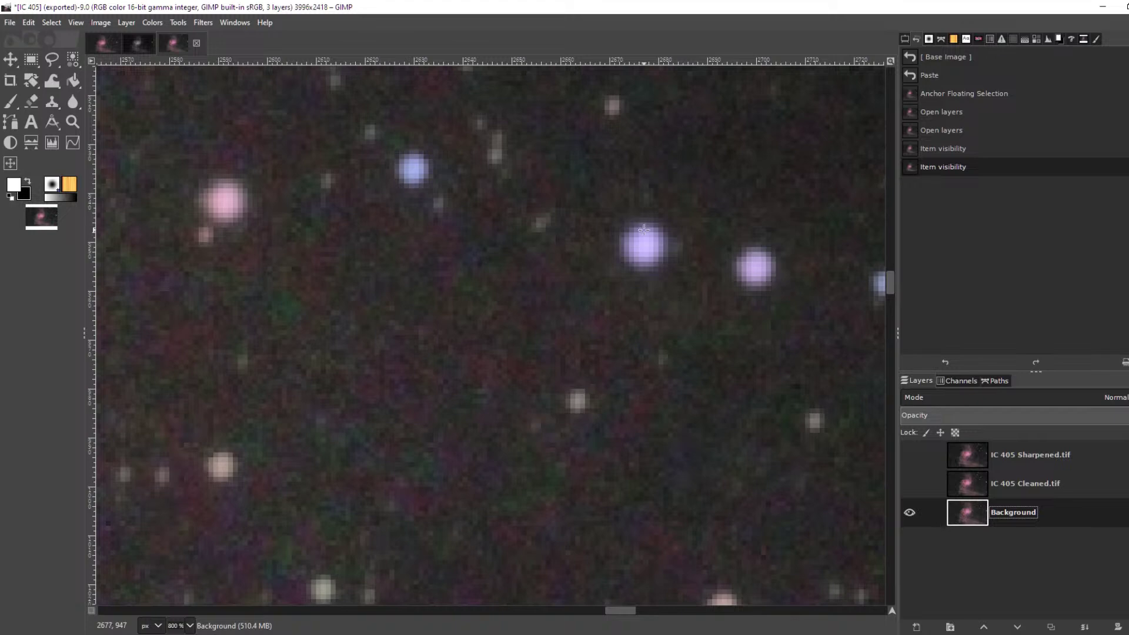
pyautogui.click(909, 454)
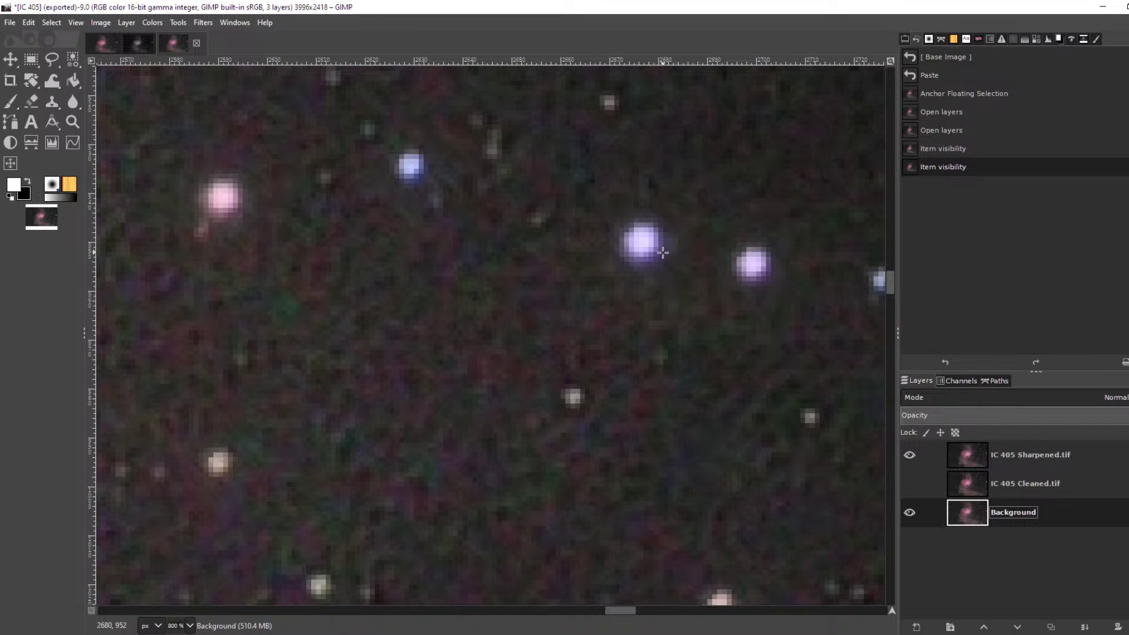
pyautogui.scroll(-4, 663, 252)
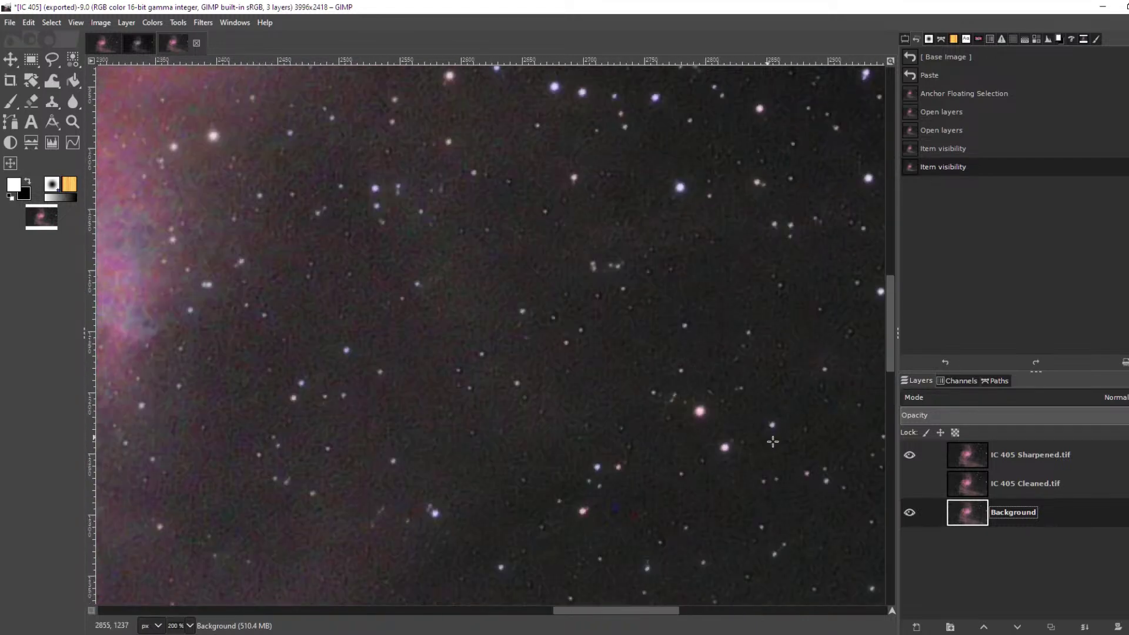
pyautogui.scroll(5, 773, 441)
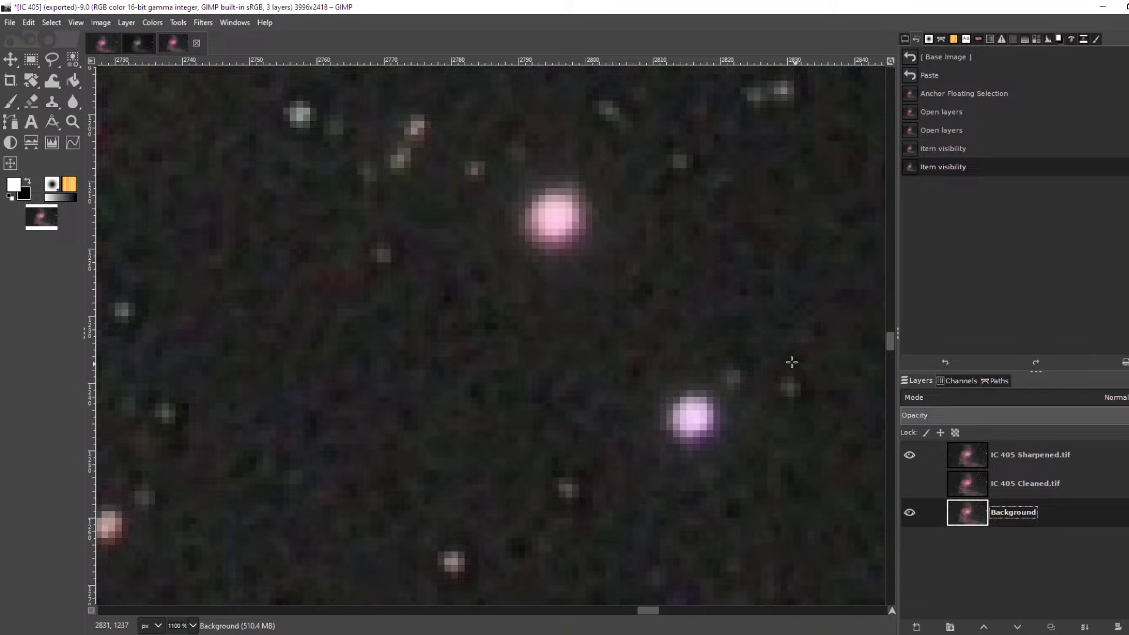
pyautogui.keyDown('ctrl'); pyautogui.scroll(-4, 559, 293); pyautogui.keyUp('ctrl')
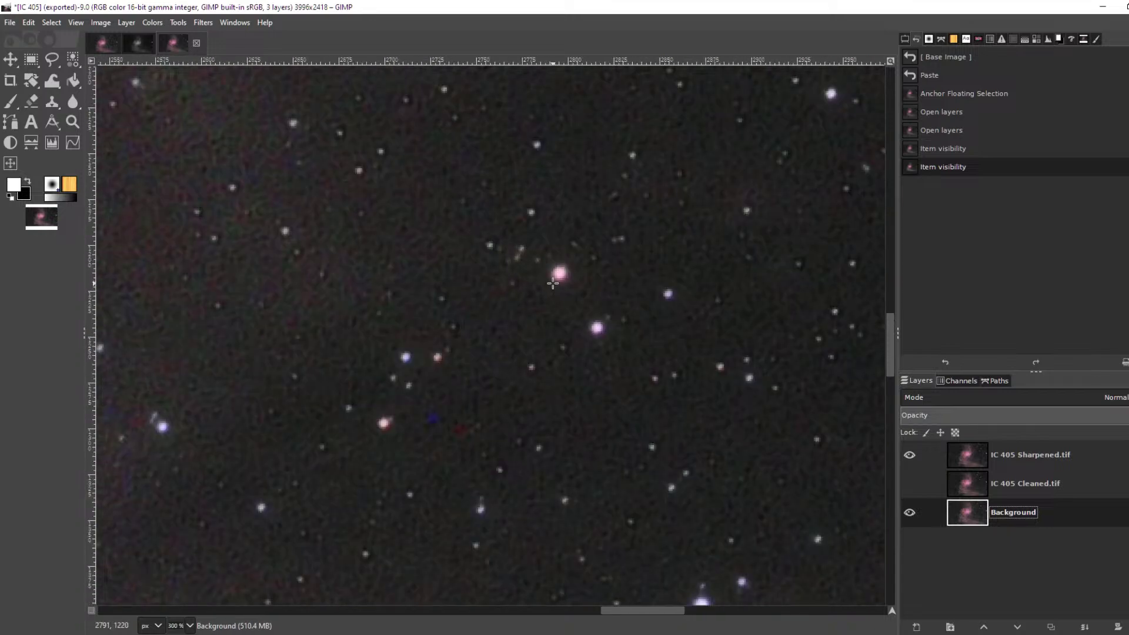
pyautogui.scroll(-1, 553, 284)
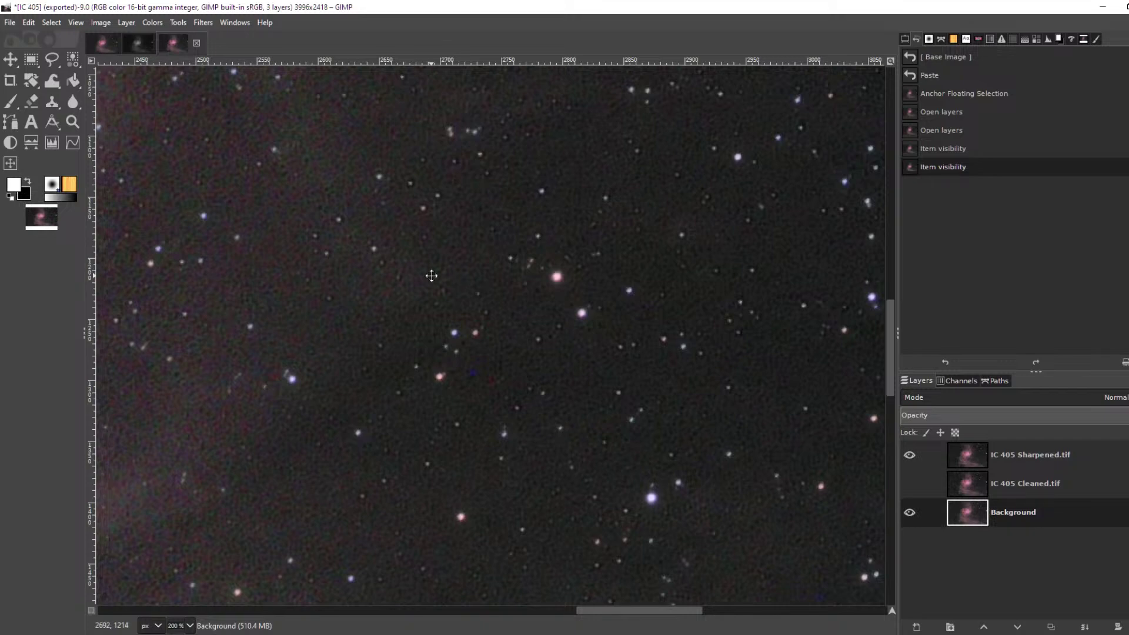
# Compare the bright orange nebula filaments up close with the IC 405 Sharpened.tif layer repeatedly hidden and shown
pyautogui.moveTo(431, 275); pyautogui.dragTo(796, 361)
pyautogui.moveTo(343, 257); pyautogui.dragTo(571, 301)
pyautogui.press('1')
pyautogui.scroll(-1, 571, 301)
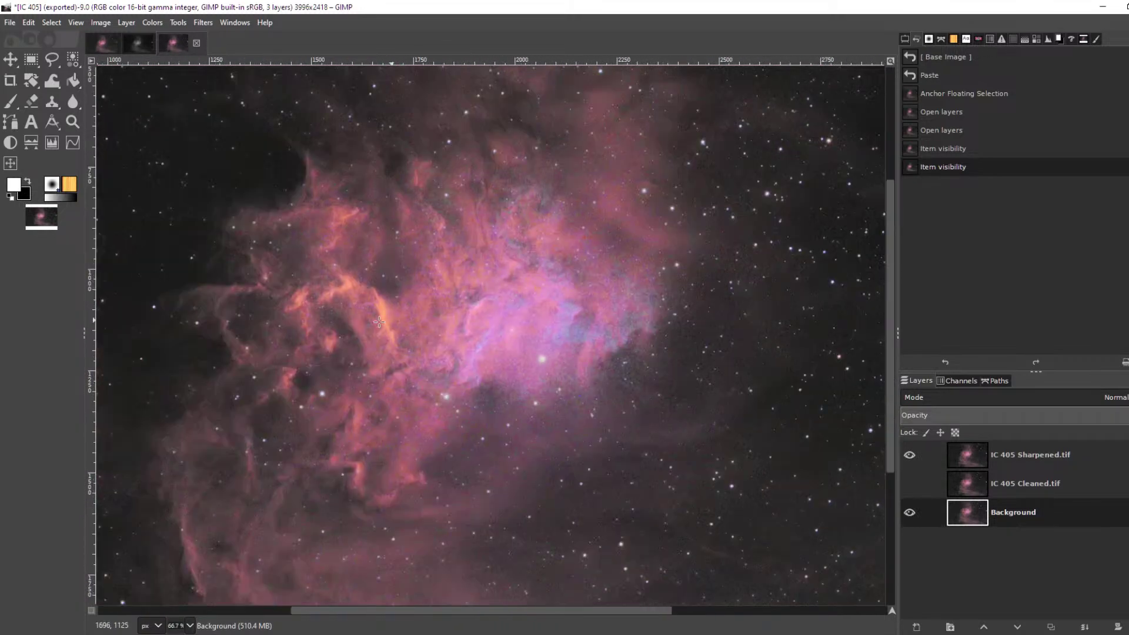
pyautogui.scroll(2, 530, 312)
pyautogui.moveTo(469, 308); pyautogui.dragTo(517, 318)
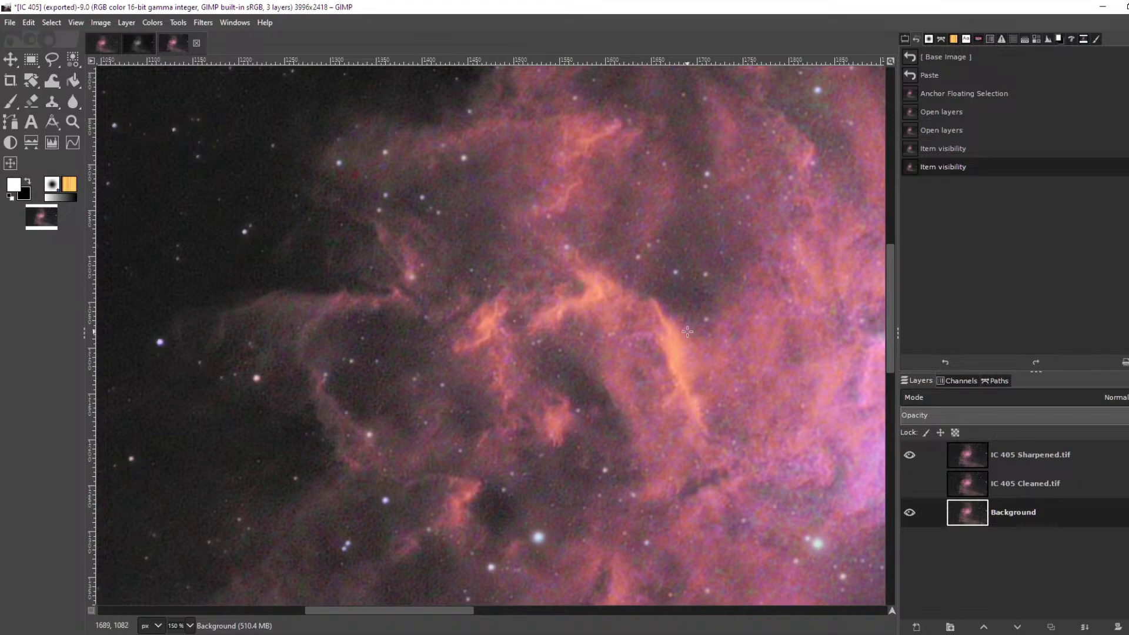
pyautogui.scroll(1, 679, 338)
pyautogui.scroll(3, 413, 311)
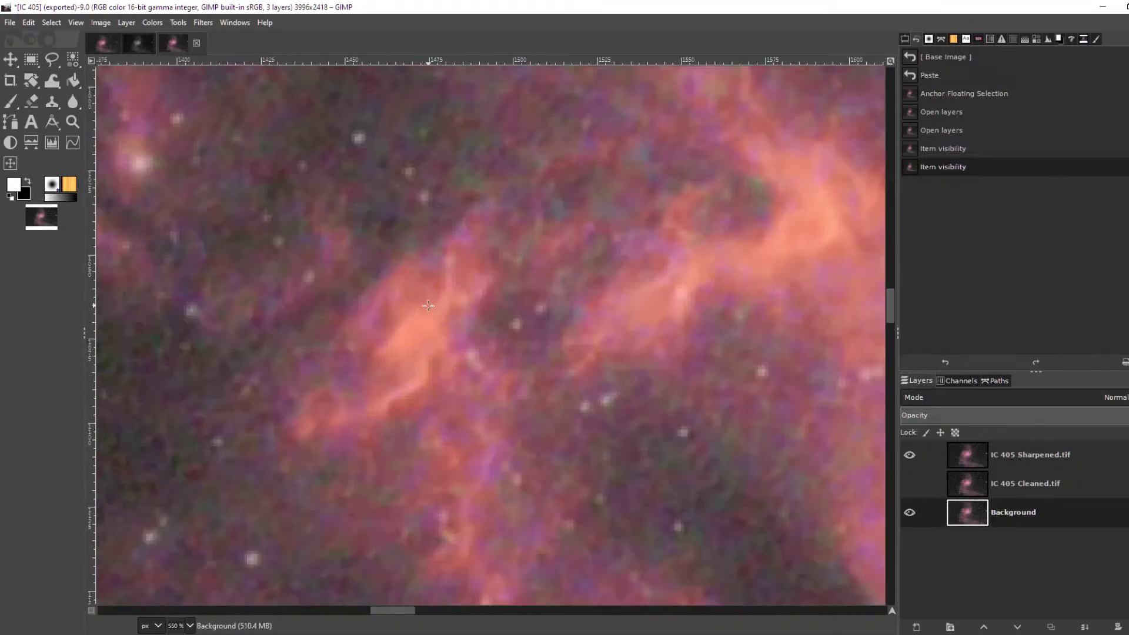
pyautogui.click(909, 455)
pyautogui.click(909, 455)
pyautogui.click(904, 454)
pyautogui.click(904, 454)
pyautogui.click(904, 454)
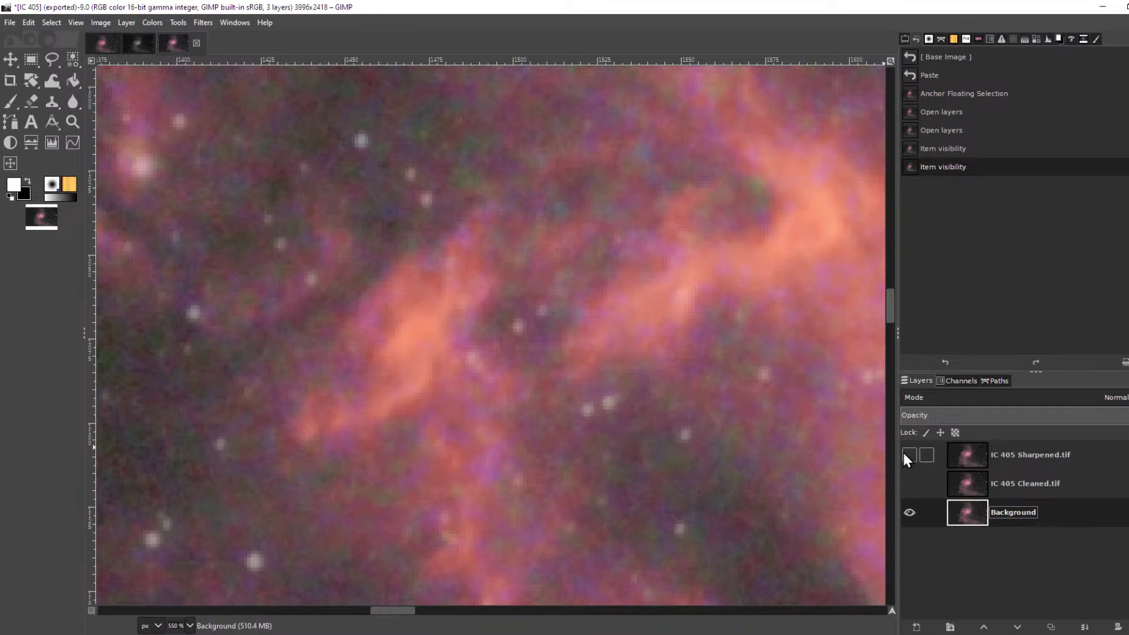
pyautogui.click(904, 455)
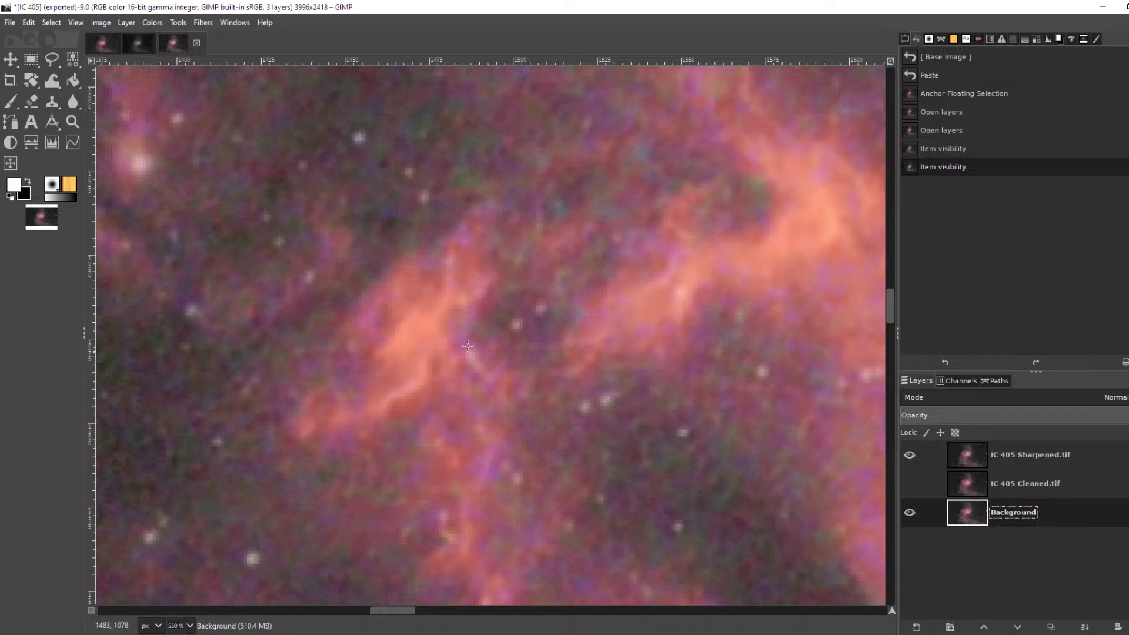
# Select the IC 405 Sharpened.tif layer and hide it to compare the wider filament area at 150% with the Background
pyautogui.scroll(-3, 438, 314)
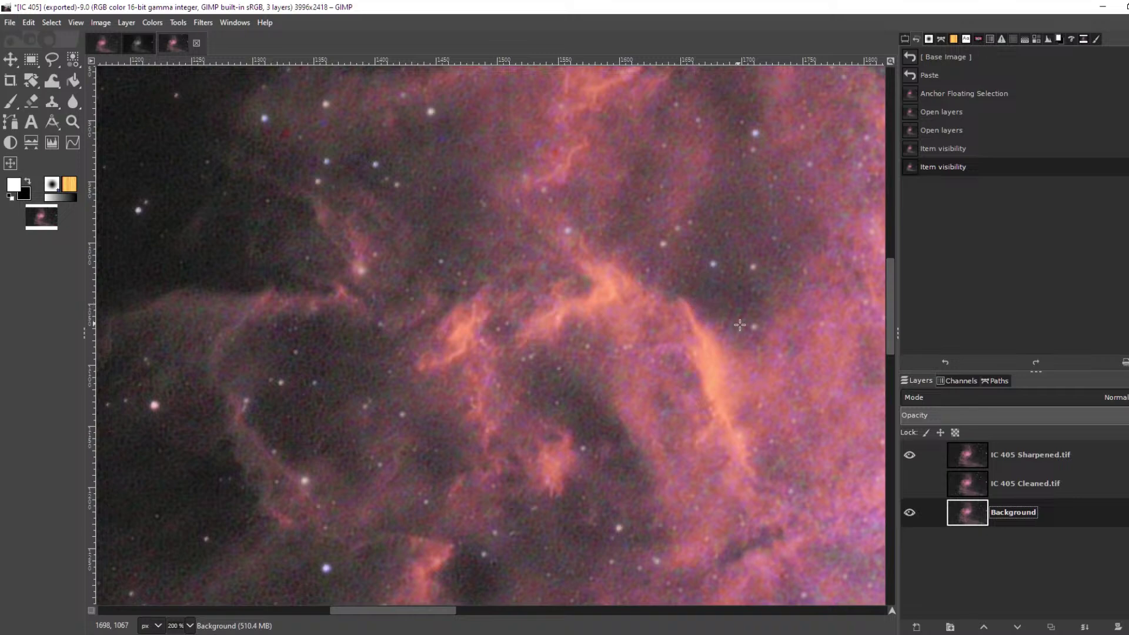
pyautogui.scroll(-3, 751, 361)
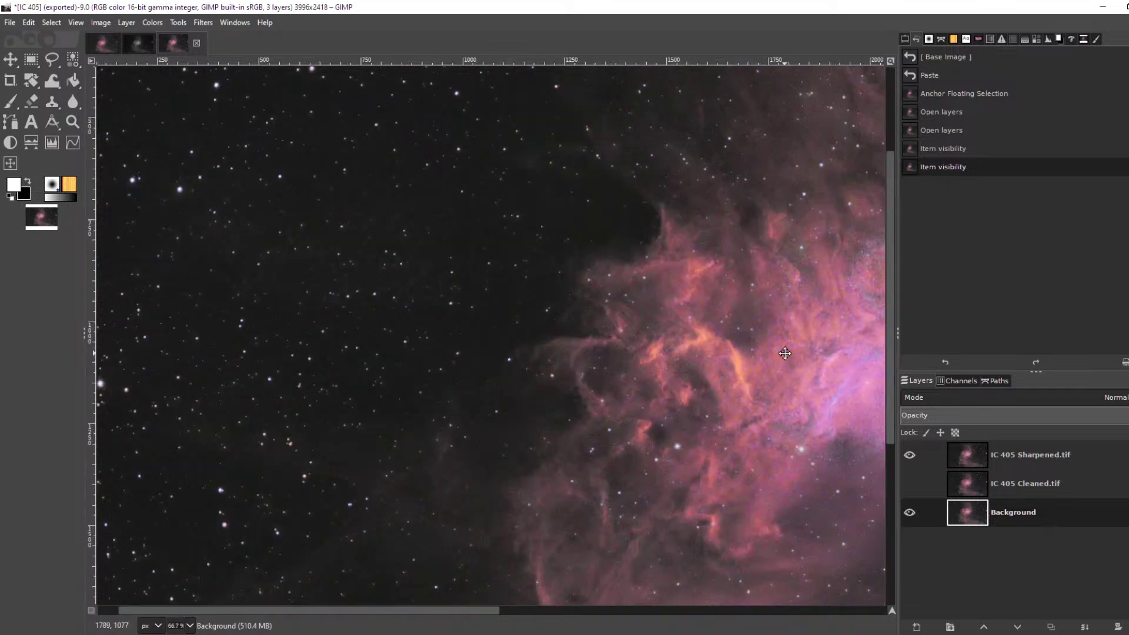
pyautogui.moveTo(781, 353); pyautogui.dragTo(506, 339)
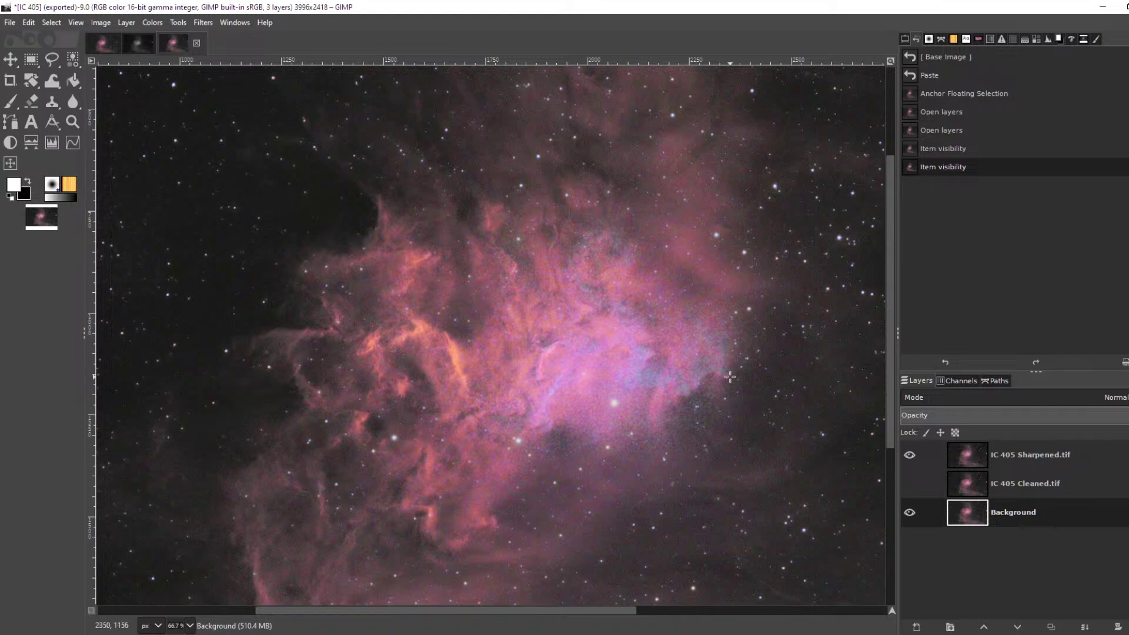
pyautogui.click(1036, 456)
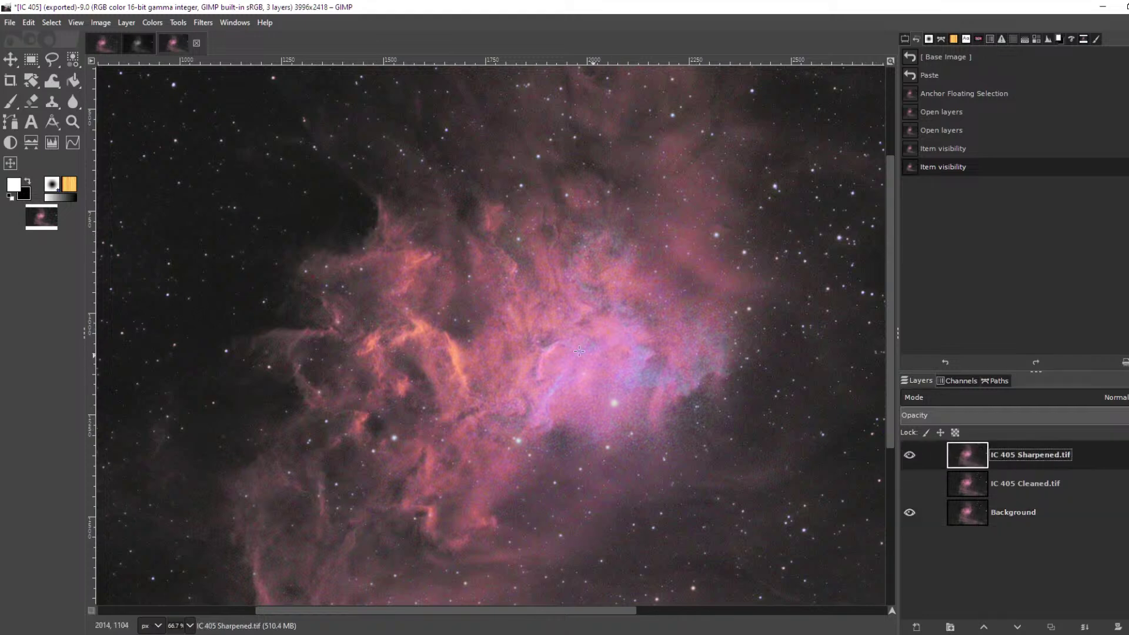
pyautogui.press('2')
pyautogui.press('-')
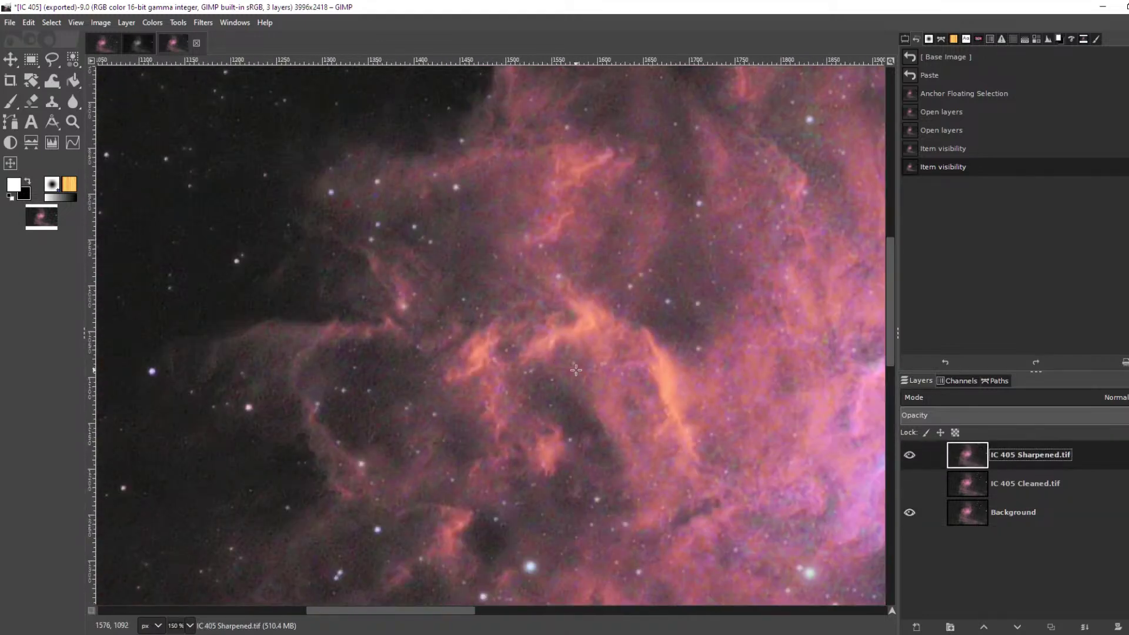
pyautogui.click(910, 456)
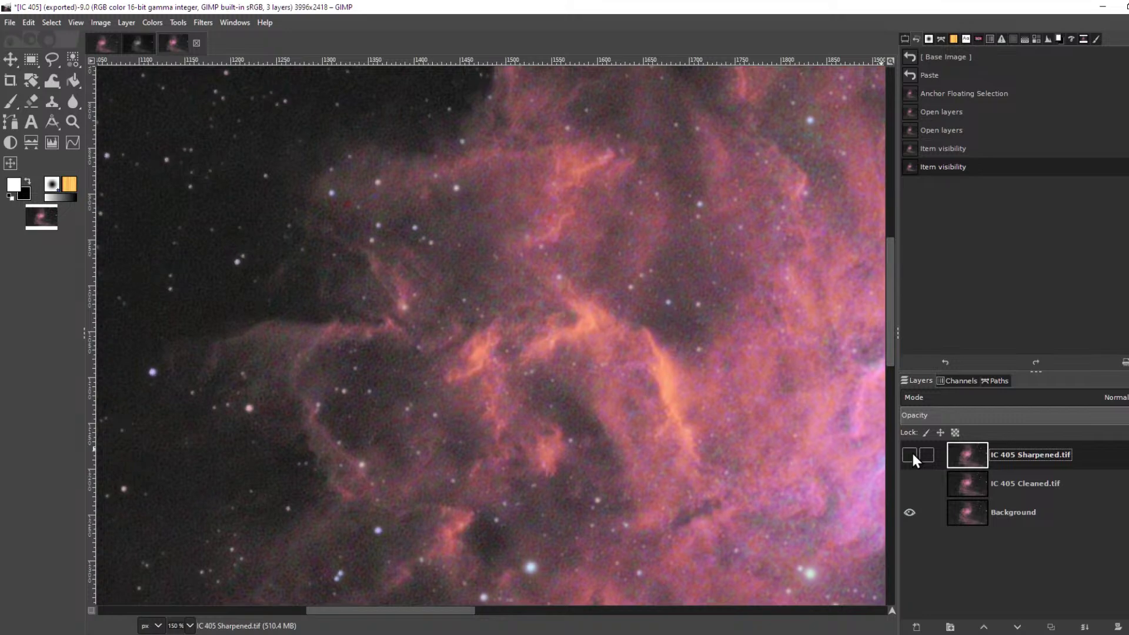
# Show the IC 405 Sharpened.tif and IC 405 Cleaned.tif layers and raise IC 405 Cleaned.tif above IC 405 Sharpened.tif
pyautogui.click(910, 455)
pyautogui.click(910, 455)
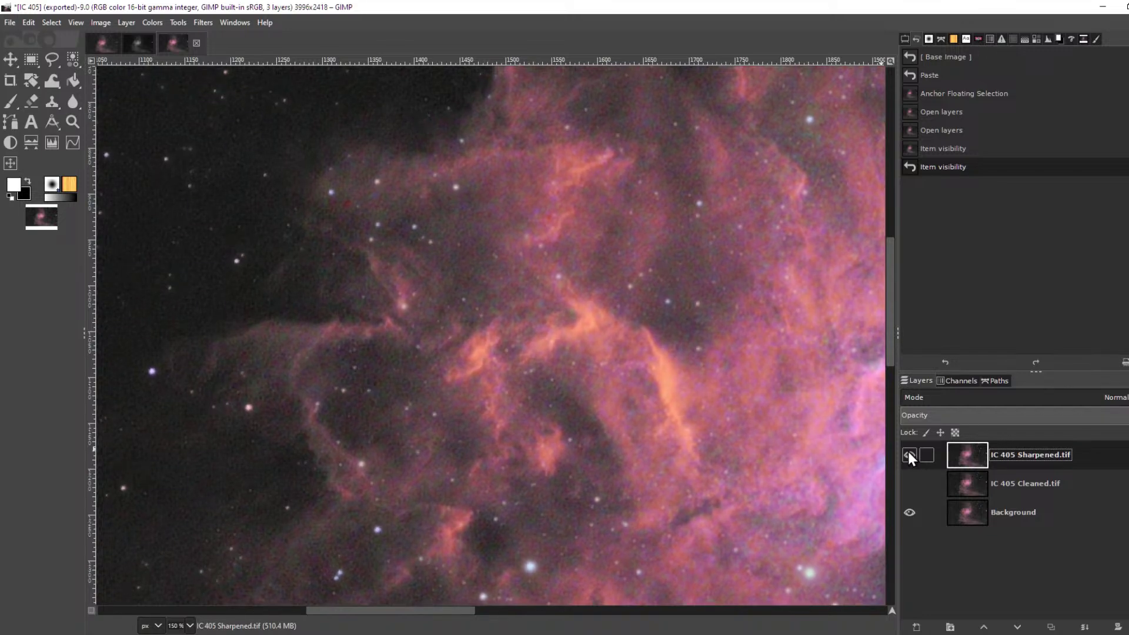
pyautogui.click(910, 456)
pyautogui.click(909, 483)
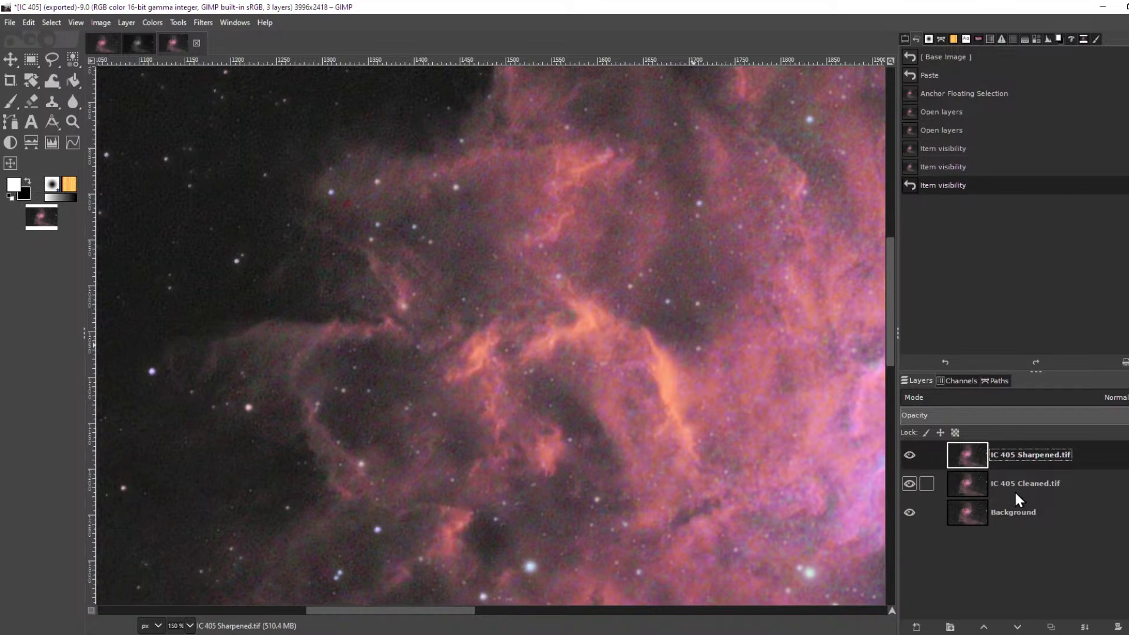
pyautogui.click(1028, 484)
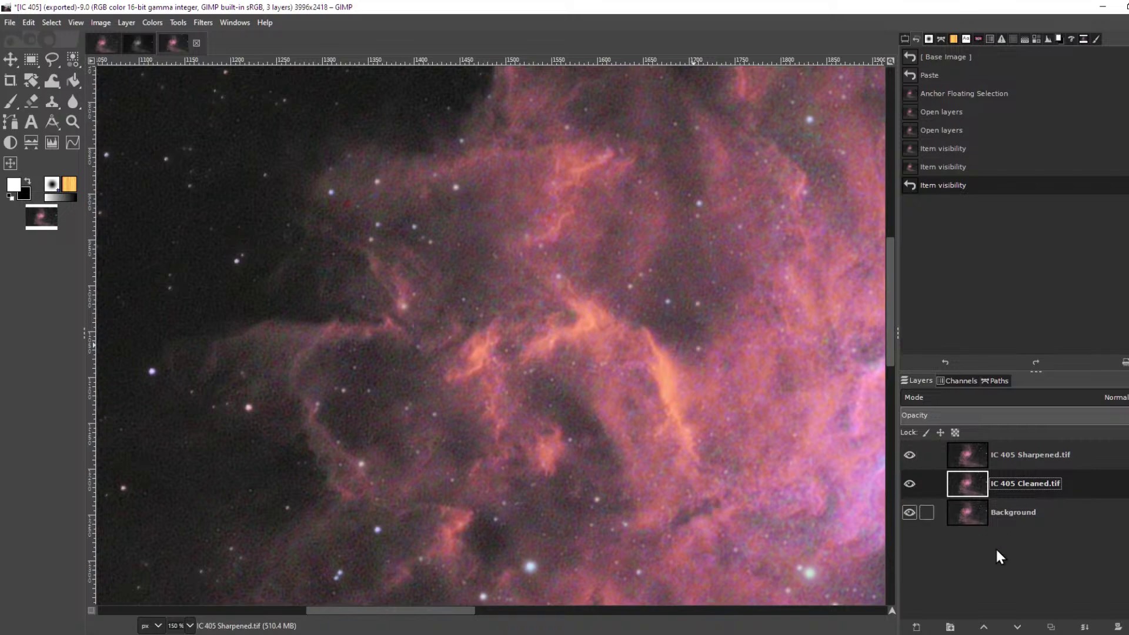
pyautogui.click(986, 627)
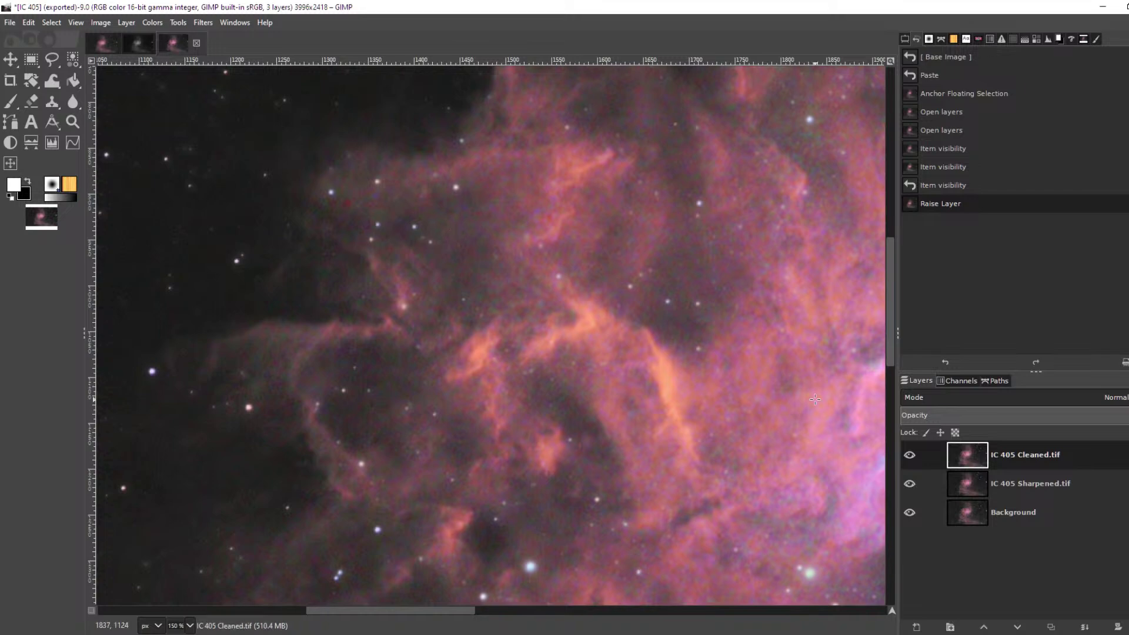
# Compare the filaments up close with the IC 405 Cleaned.tif layer repeatedly hidden and shown over IC 405 Sharpened.tif
pyautogui.click(910, 455)
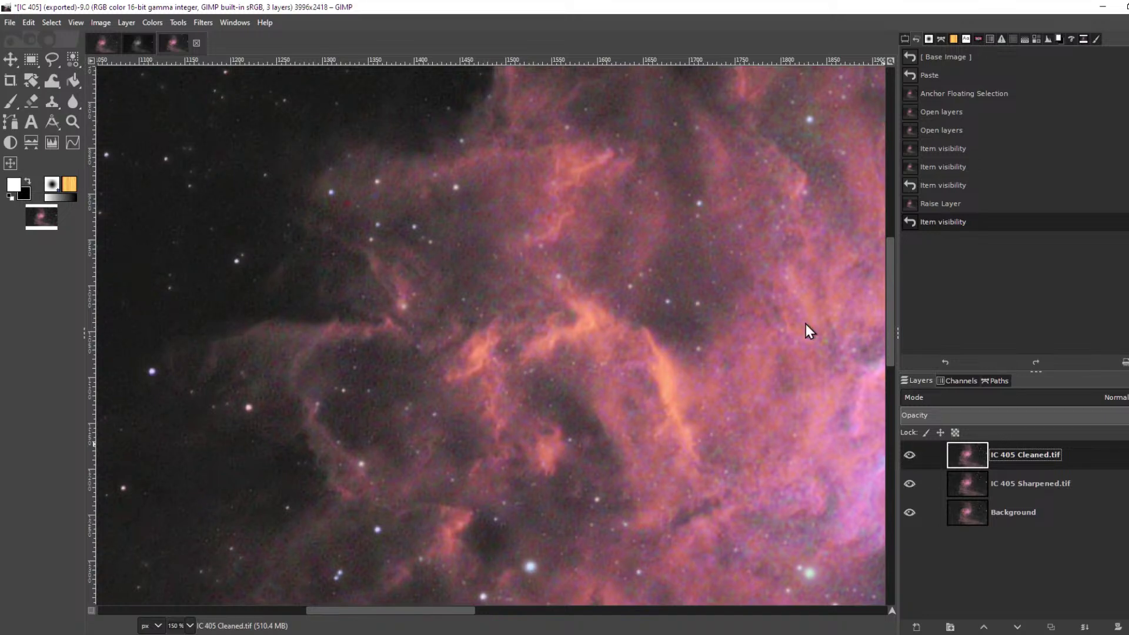
pyautogui.scroll(7, 651, 321)
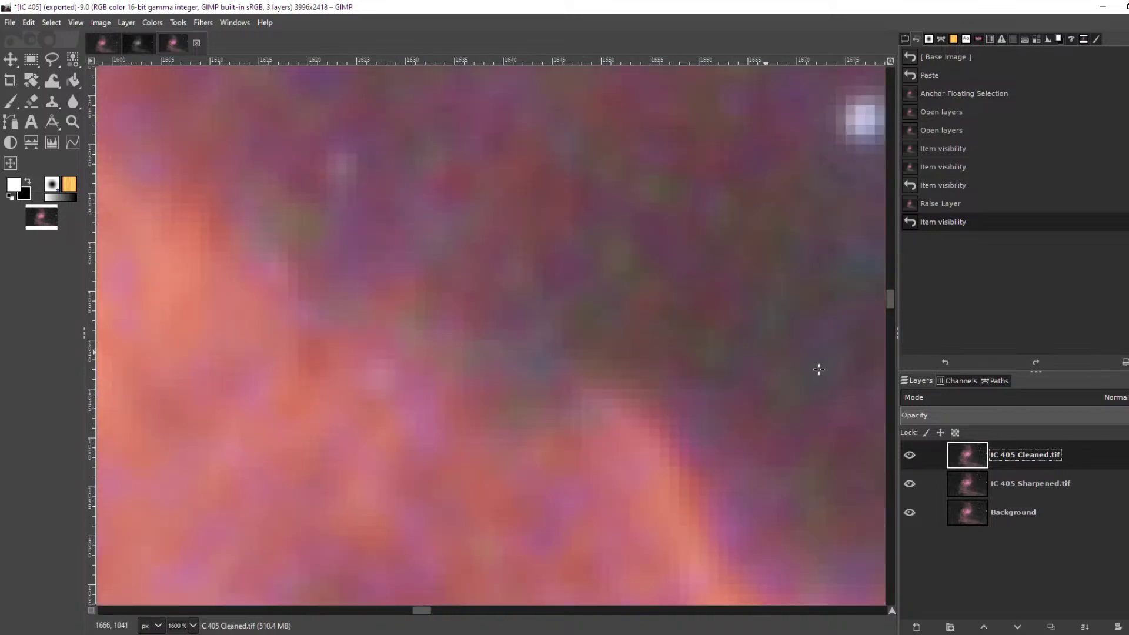
pyautogui.click(911, 455)
pyautogui.click(910, 455)
pyautogui.click(910, 455)
pyautogui.click(910, 456)
pyautogui.scroll(-5, 619, 377)
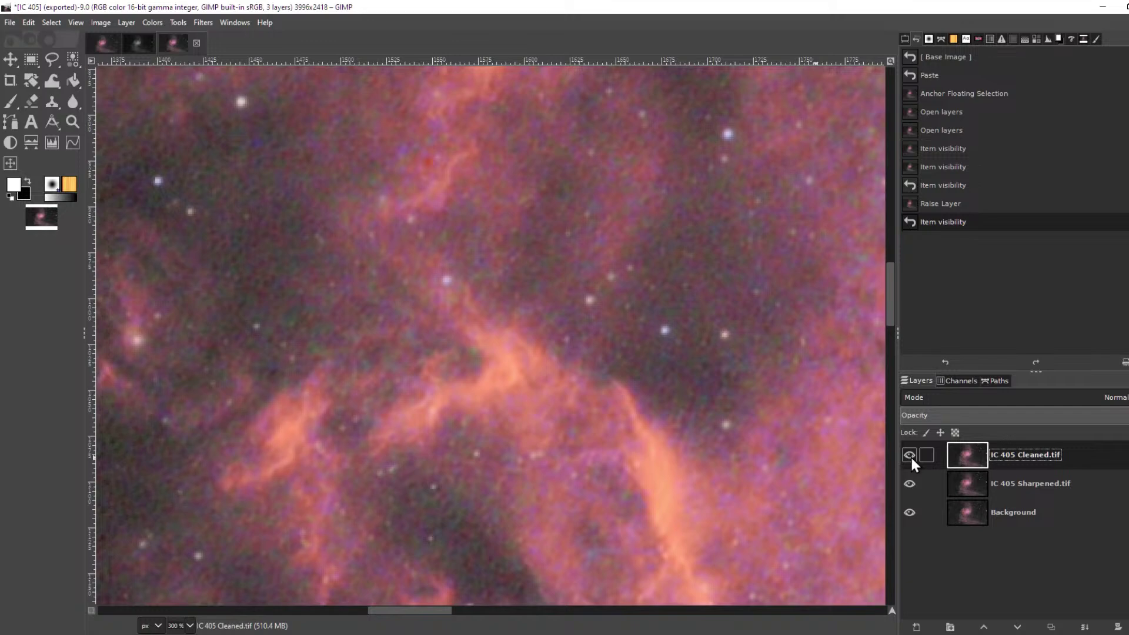
# Hide the IC 405 Sharpened.tif layer and toggle IC 405 Cleaned.tif to compare it directly with the Background
pyautogui.click(910, 483)
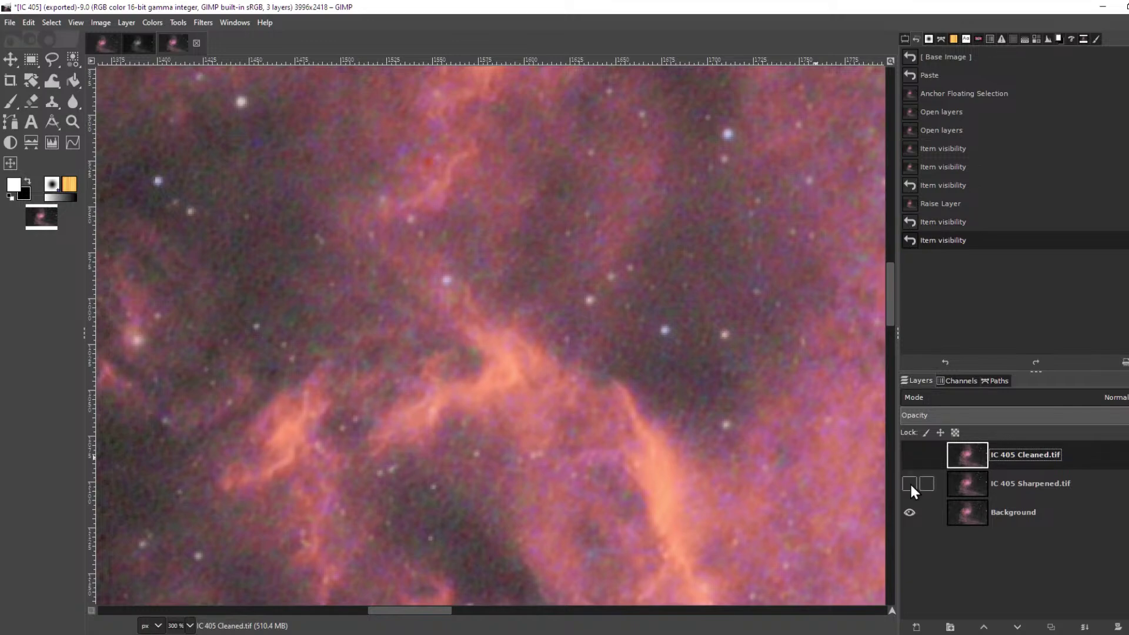
pyautogui.click(909, 454)
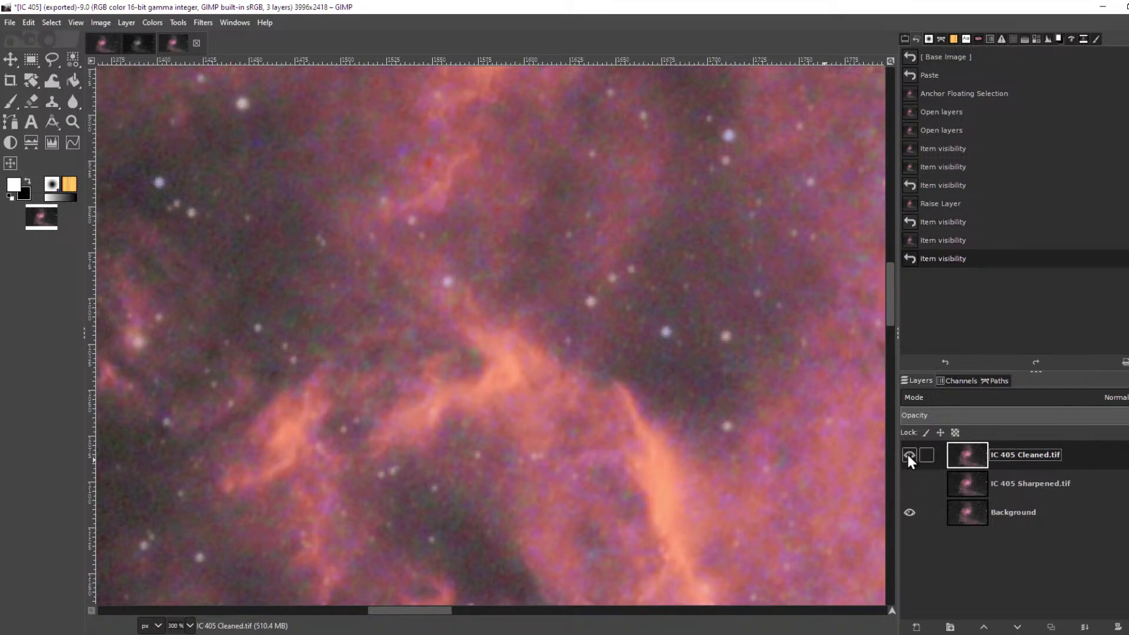
pyautogui.click(908, 453)
pyautogui.click(909, 454)
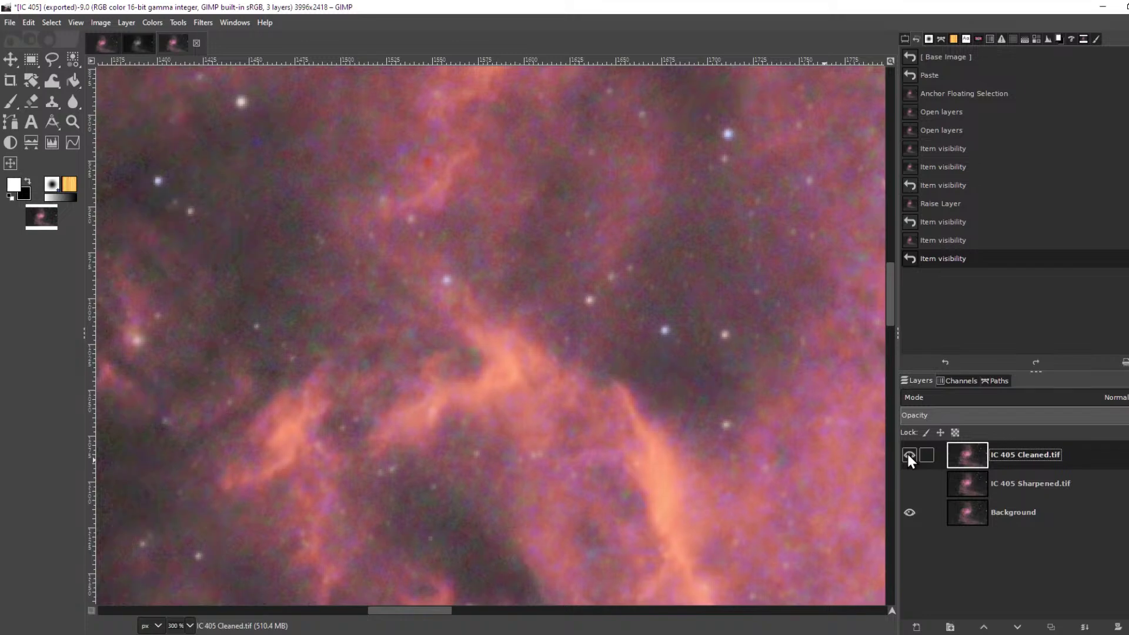
# Compare the stars in the dark sky beside the filaments at 400% with the IC 405 Cleaned.tif layer hidden and shown
pyautogui.scroll(-4, 728, 417)
pyautogui.scroll(1, 728, 414)
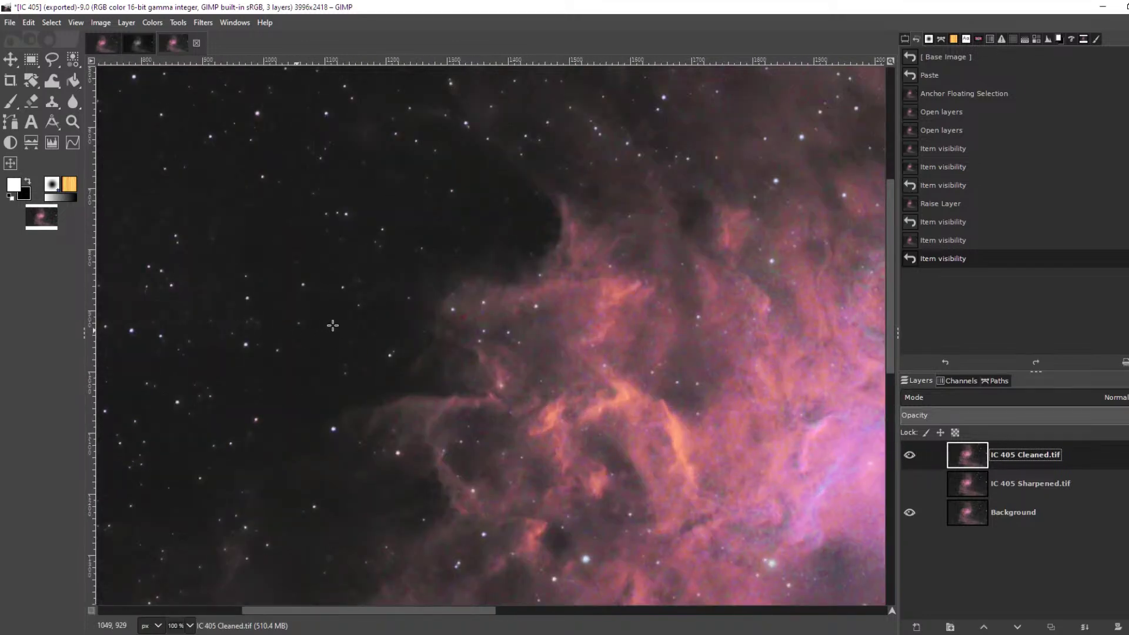
pyautogui.scroll(3, 347, 329)
pyautogui.scroll(2, 285, 336)
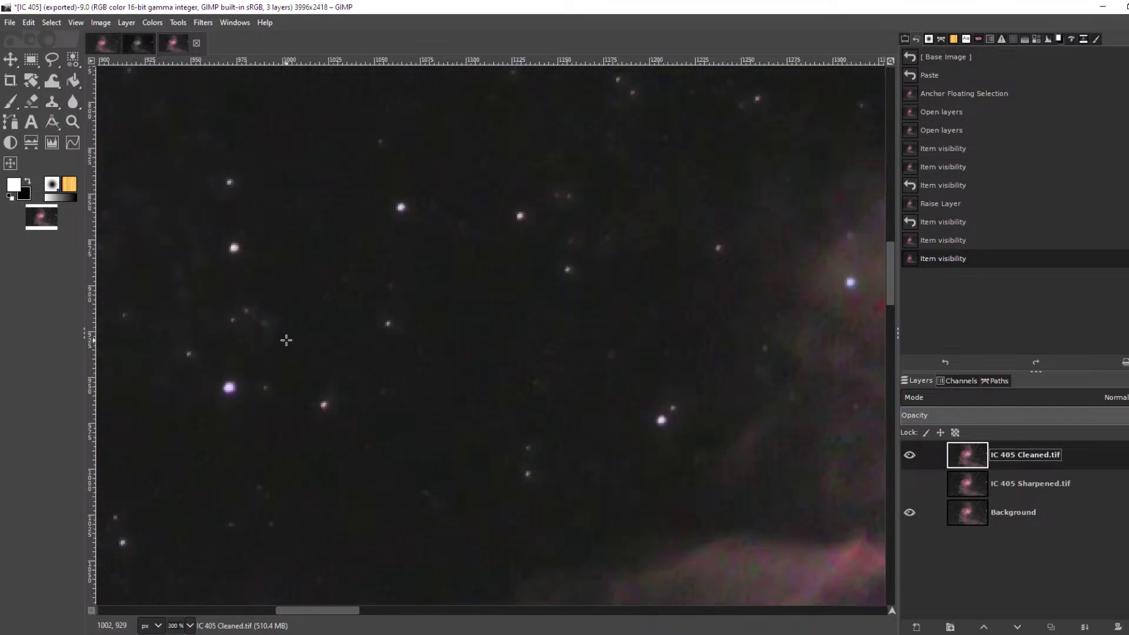
pyautogui.click(910, 456)
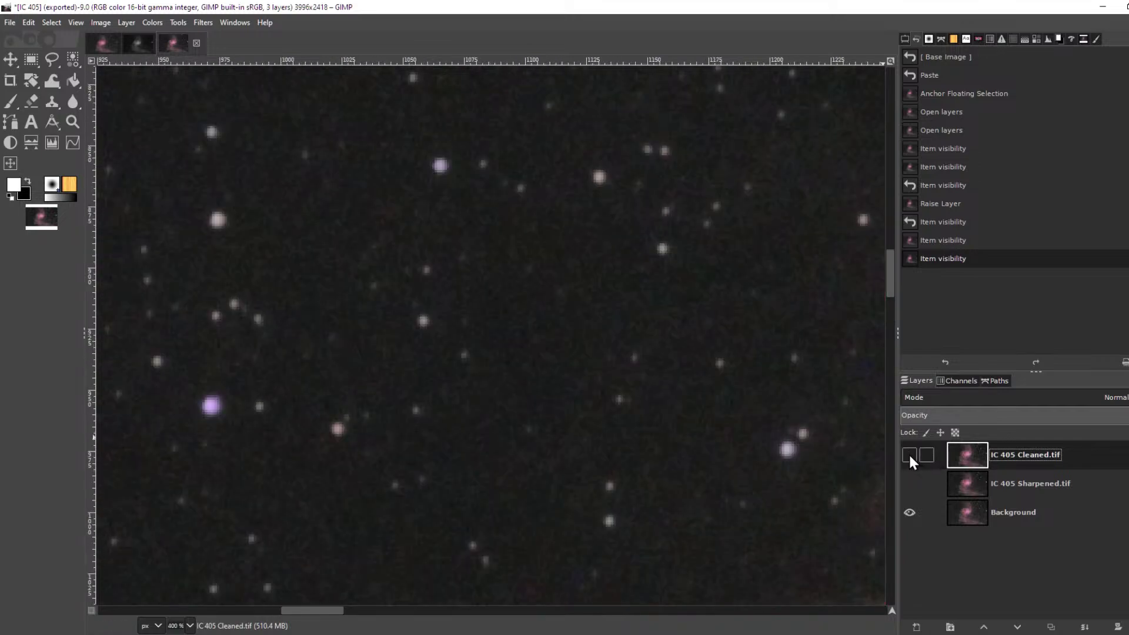
pyautogui.click(909, 456)
pyautogui.click(909, 455)
pyautogui.click(909, 455)
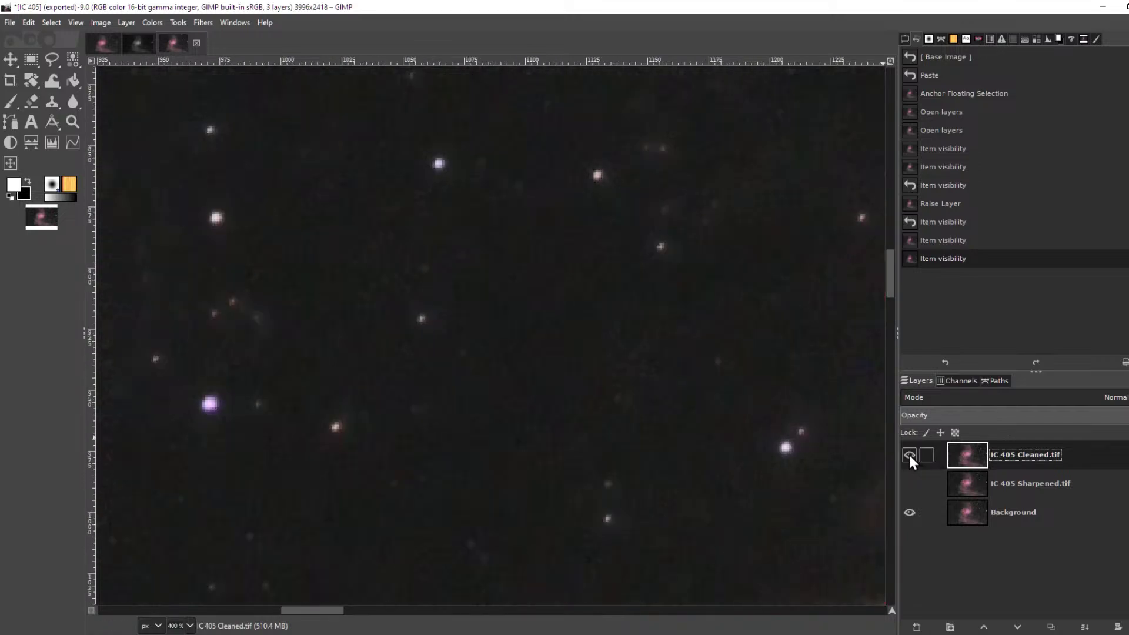
# Examine the nebula core, and compare the star field beyond its blue side at 150% with IC 405 Cleaned.tif hidden and shown
pyautogui.scroll(-5, 658, 401)
pyautogui.moveTo(845, 461); pyautogui.dragTo(481, 345)
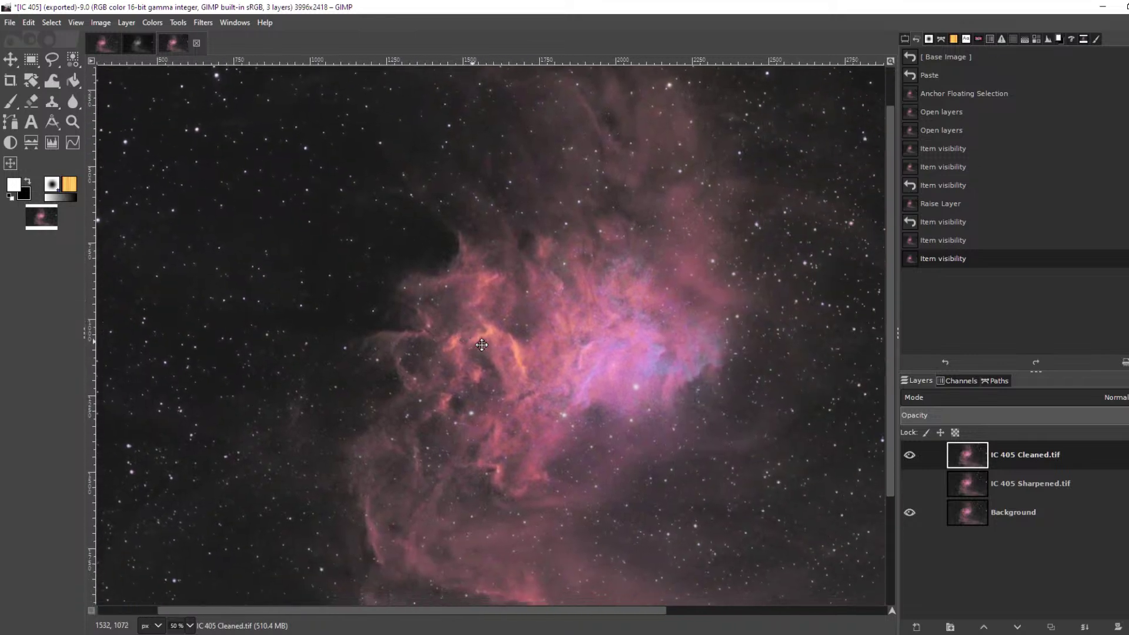
pyautogui.scroll(2, 547, 362)
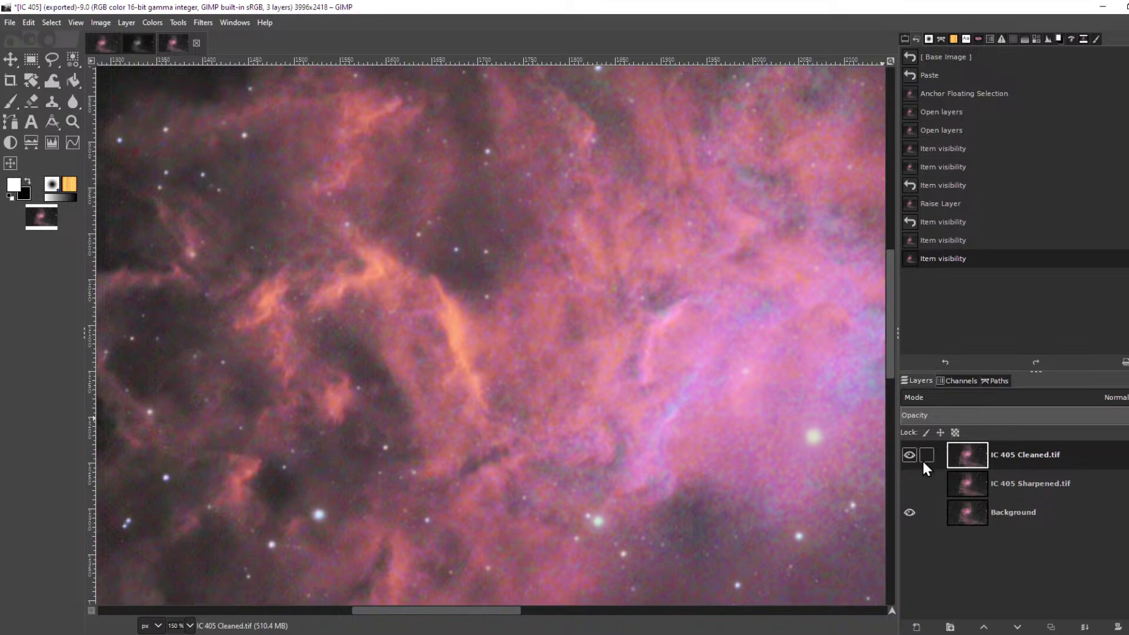
pyautogui.scroll(-3, 529, 388)
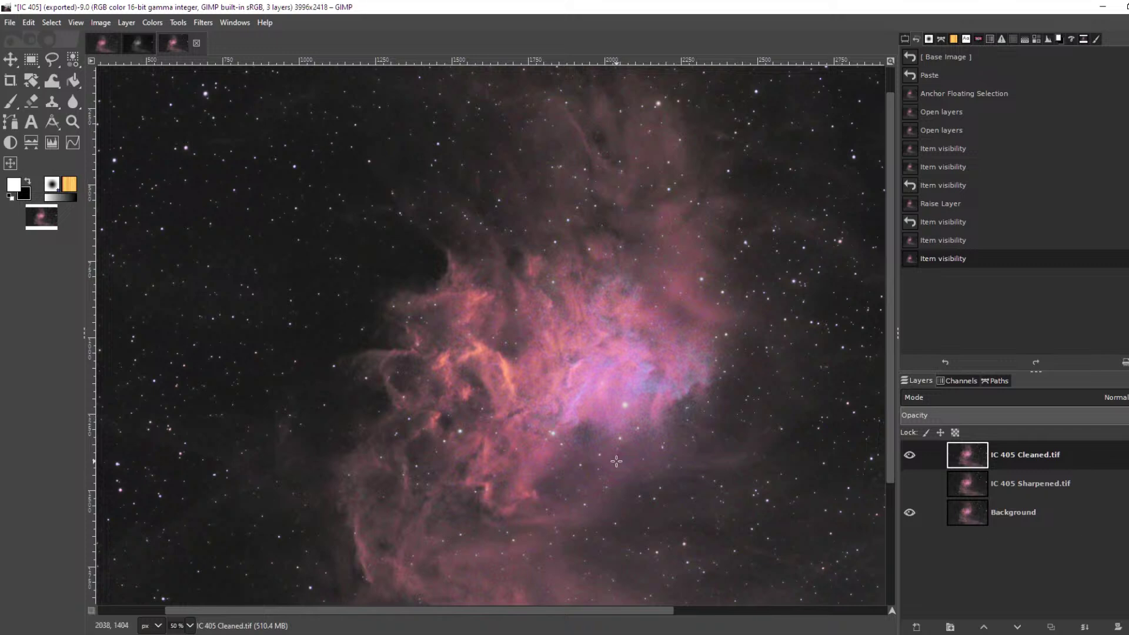
pyautogui.moveTo(836, 350); pyautogui.dragTo(681, 335)
pyautogui.scroll(3, 658, 243)
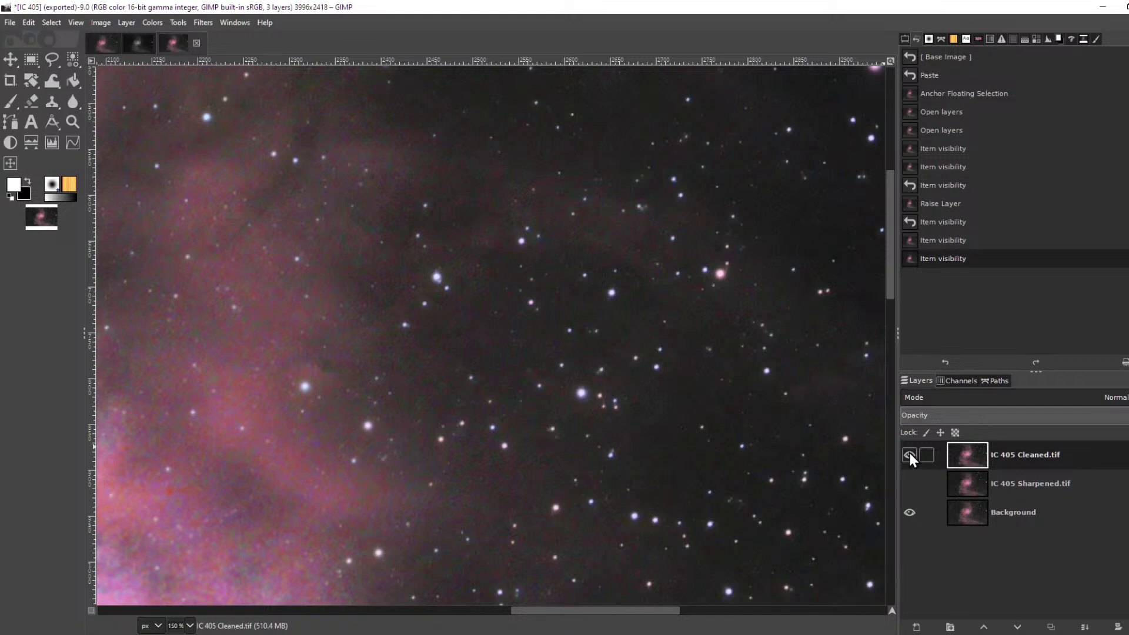
pyautogui.click(909, 455)
pyautogui.click(910, 455)
pyautogui.click(909, 456)
pyautogui.click(908, 456)
# Compare the star field farther up from the nebula core with the IC 405 Cleaned.tif layer hidden and shown
pyautogui.scroll(3, 753, 373)
pyautogui.hscroll(3, 753, 374)
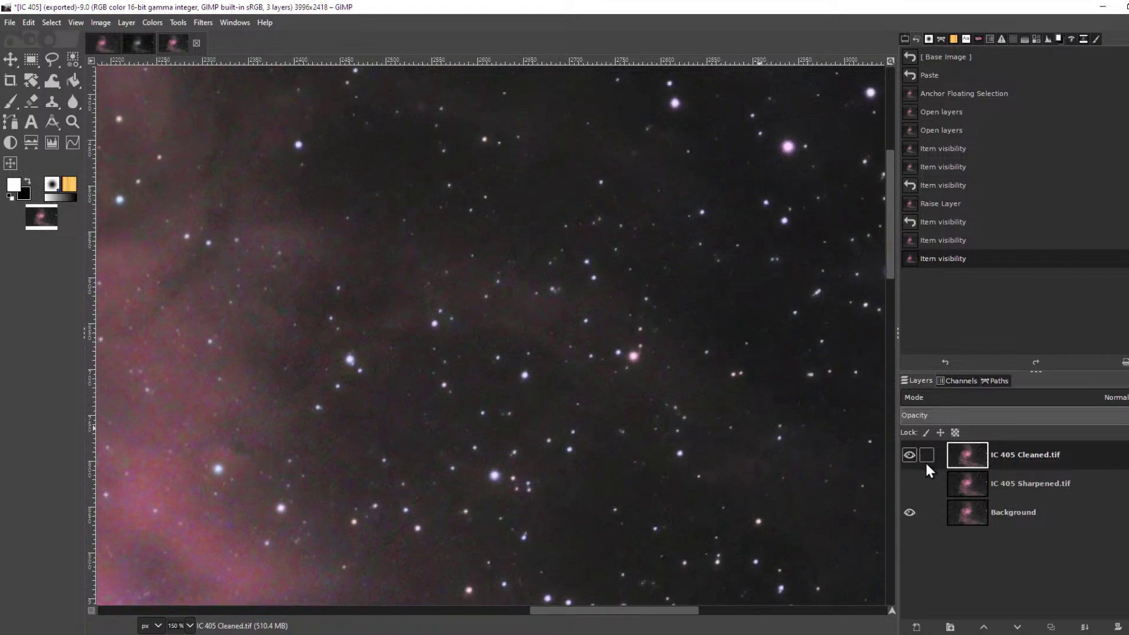
pyautogui.click(910, 455)
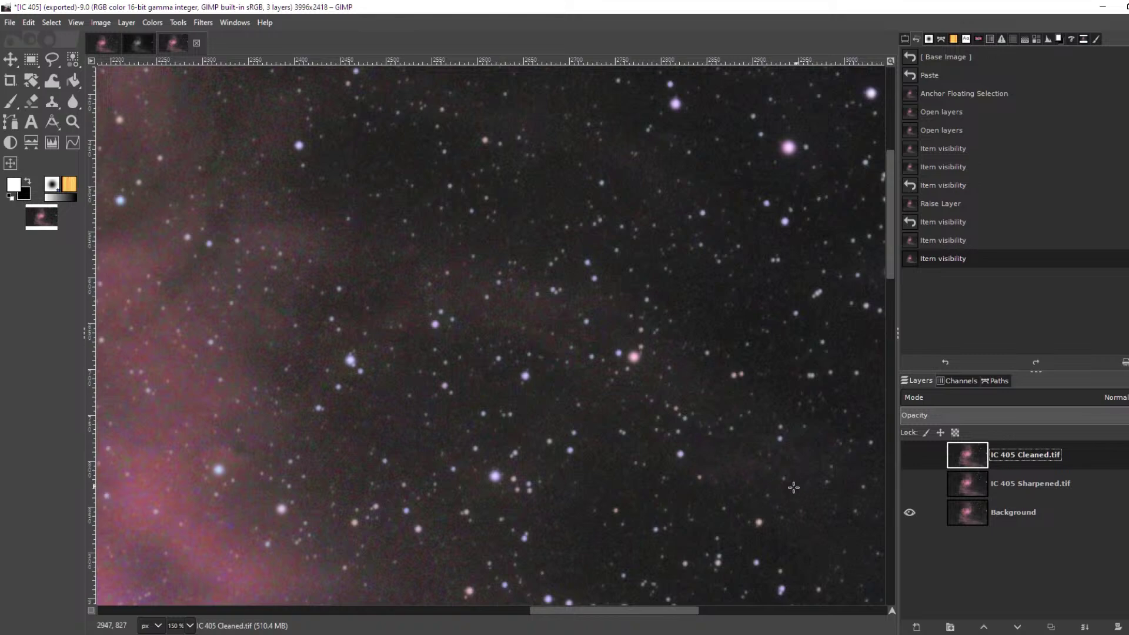
pyautogui.click(910, 455)
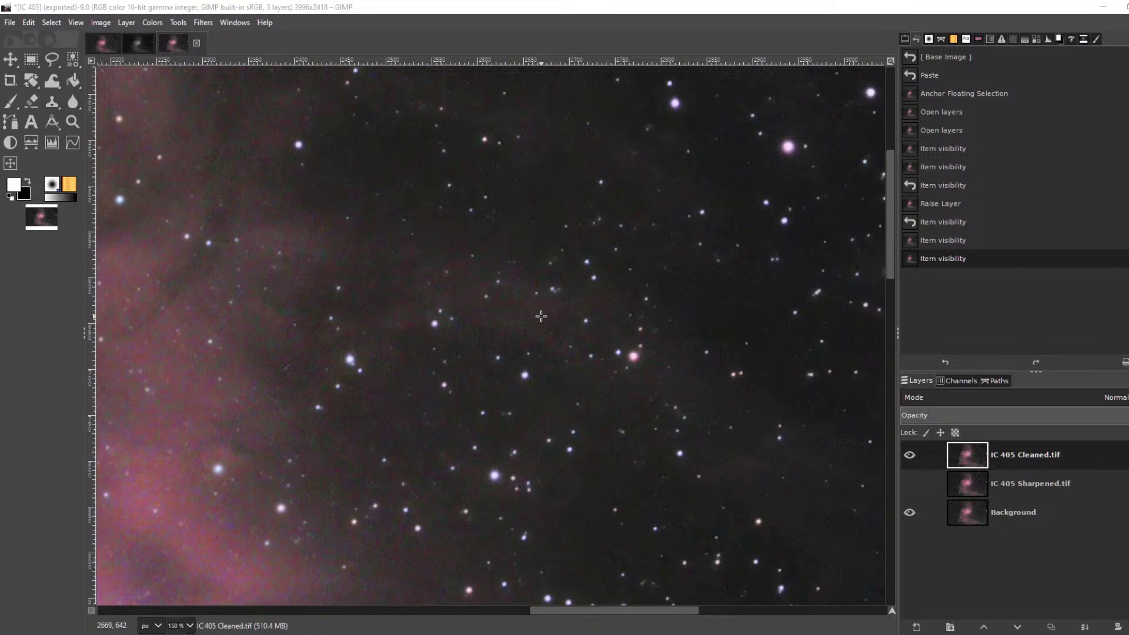
# Compare the faint stars and background noise at 1100% with the IC 405 Cleaned.tif layer hidden and shown
pyautogui.hotkey('ctrl', 'shift', 'f')
pyautogui.click(937, 280)
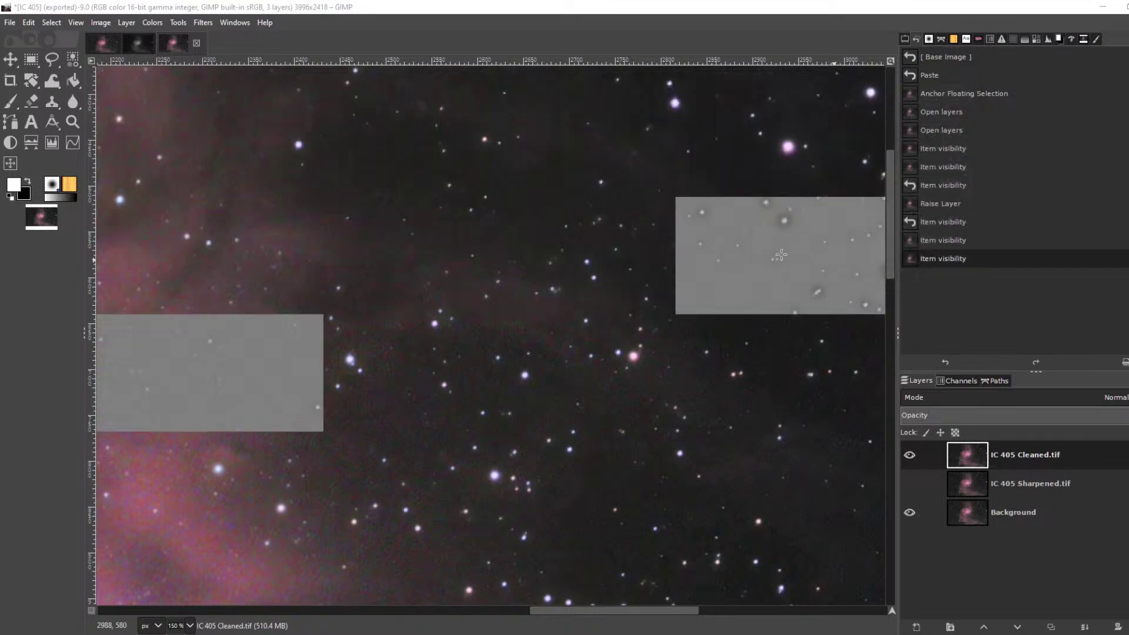
pyautogui.scroll(1, 532, 353)
pyautogui.scroll(5, 529, 320)
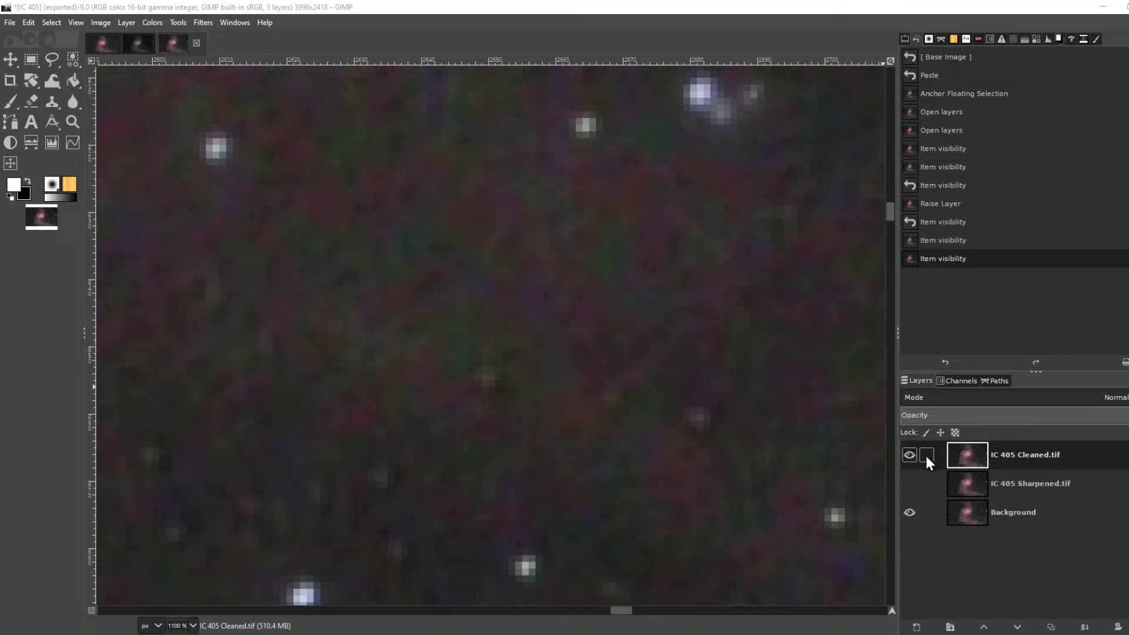
pyautogui.click(910, 455)
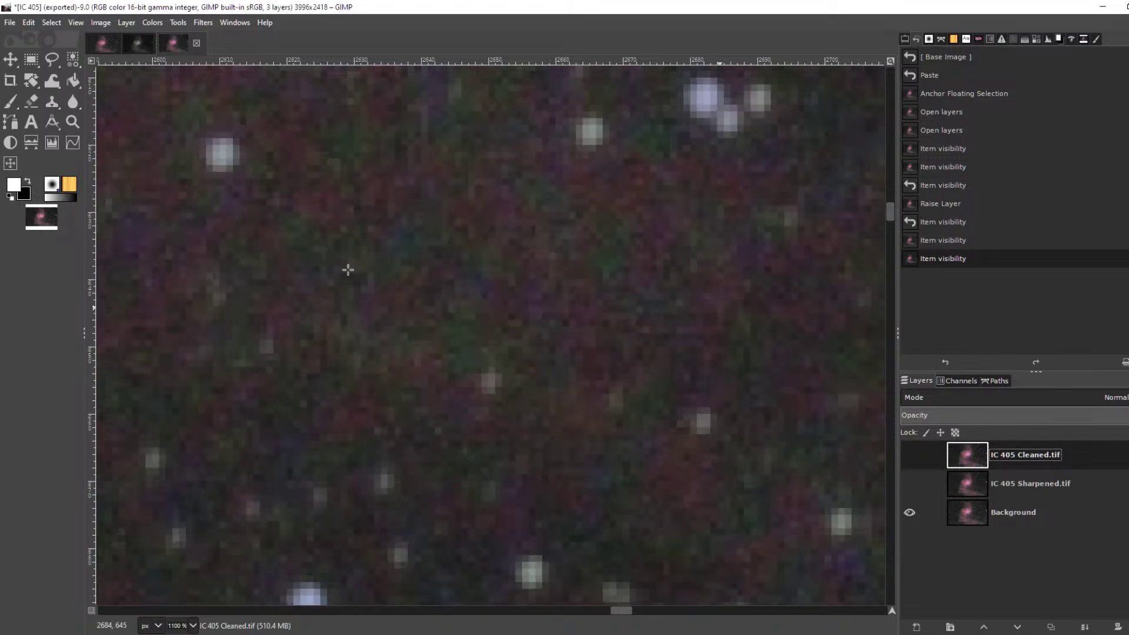
pyautogui.click(909, 455)
# Inspect the nebula and the surrounding star field at several magnifications with the IC 405 Cleaned.tif layer shown
pyautogui.scroll(-6, 613, 373)
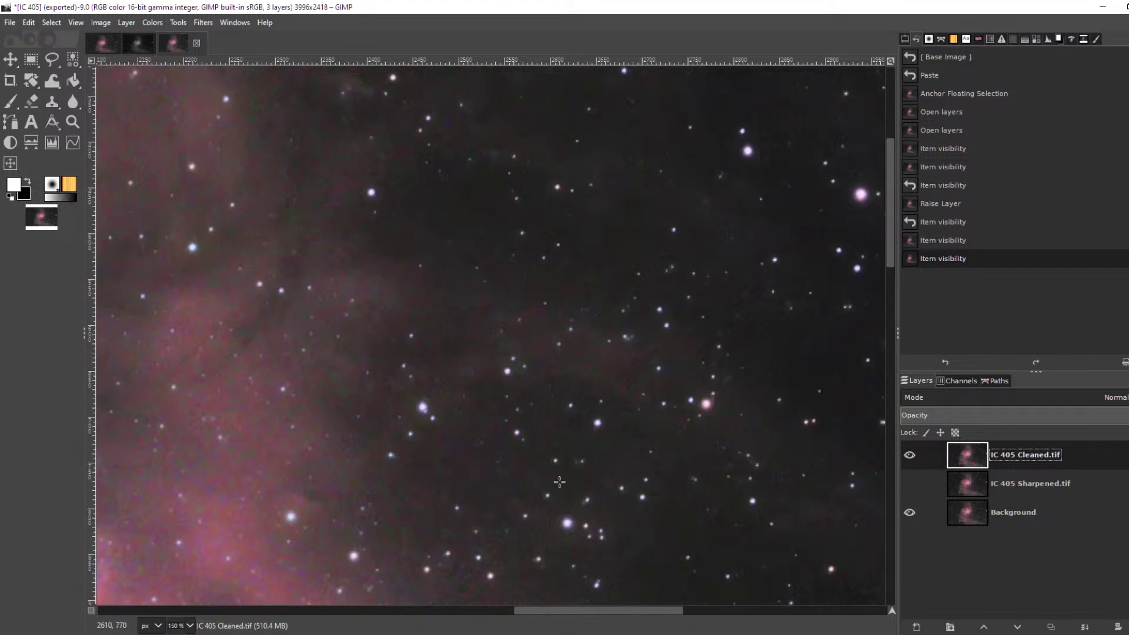
pyautogui.scroll(2, 658, 312)
pyautogui.scroll(-2, 481, 415)
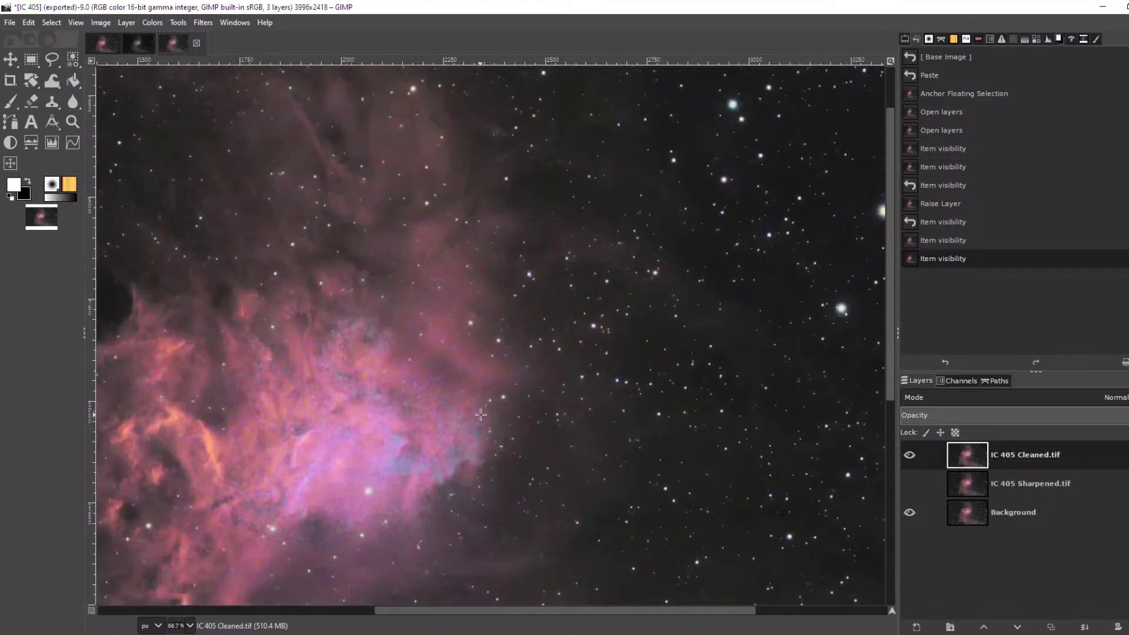
pyautogui.scroll(-3, 543, 362)
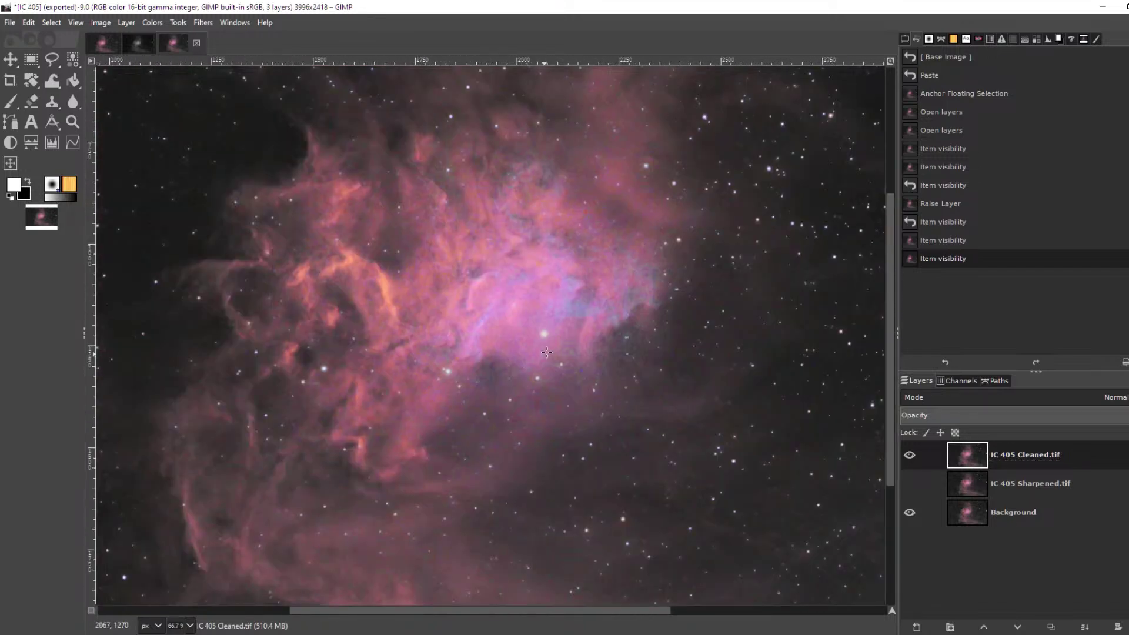
pyautogui.scroll(1, 552, 348)
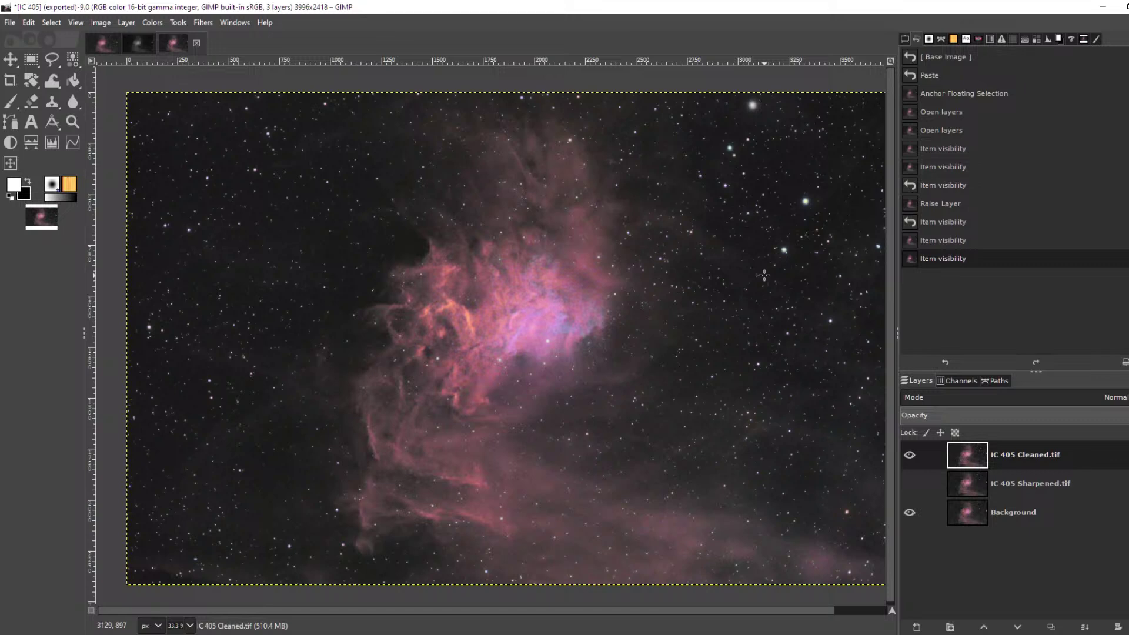
pyautogui.scroll(2, 754, 376)
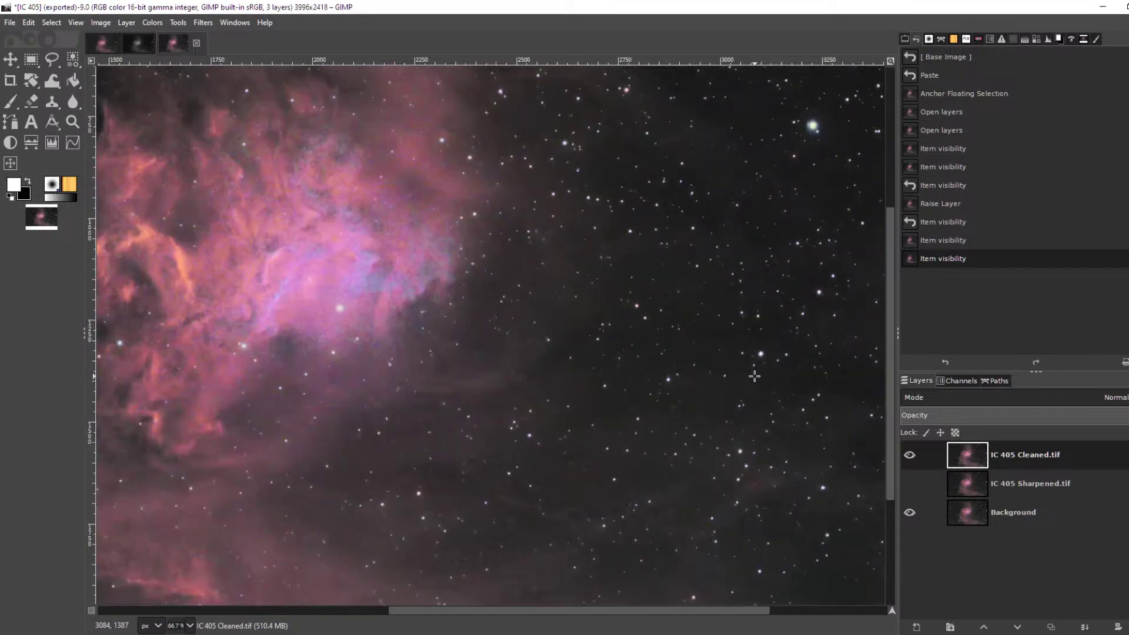
pyautogui.scroll(1, 753, 377)
pyautogui.scroll(1, 773, 550)
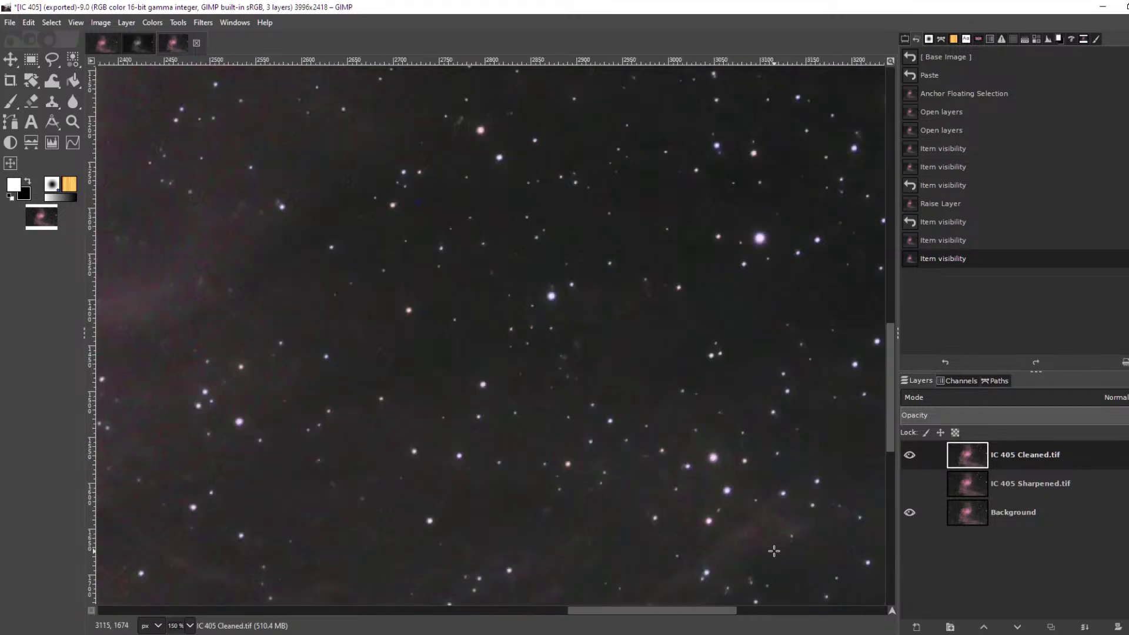
pyautogui.moveTo(810, 333); pyautogui.dragTo(627, 497)
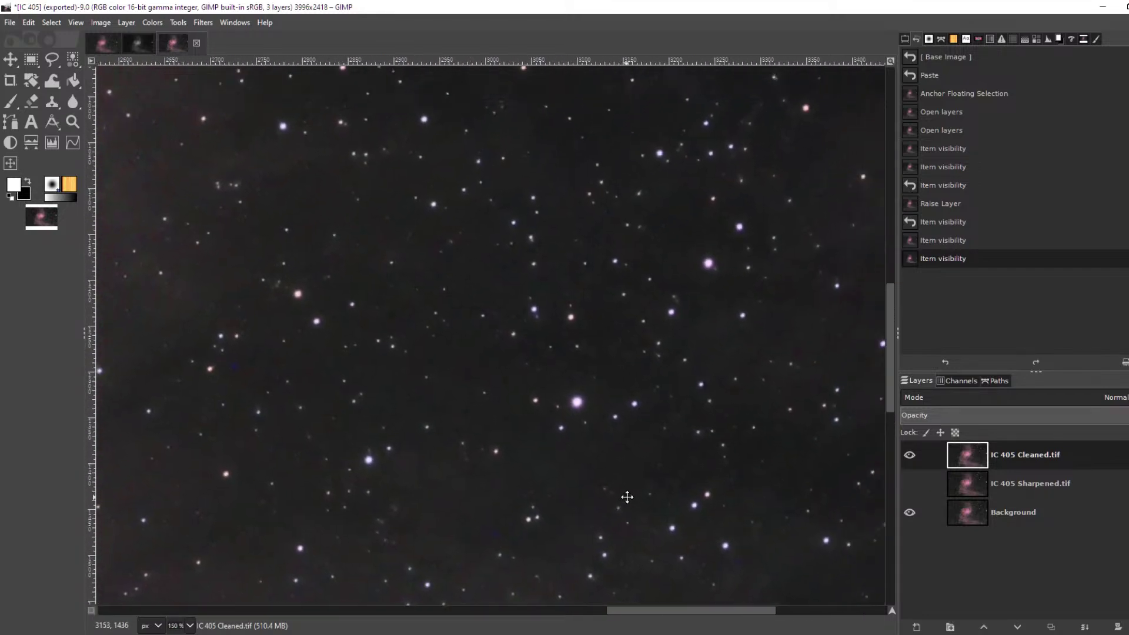
pyautogui.moveTo(749, 220); pyautogui.dragTo(776, 559)
# Compare the orange filaments and pink core with IC 405 Cleaned.tif hidden and shown, and view the wider cleaned image
pyautogui.moveTo(327, 454); pyautogui.dragTo(973, 396)
pyautogui.moveTo(353, 458); pyautogui.dragTo(613, 454)
pyautogui.click(909, 456)
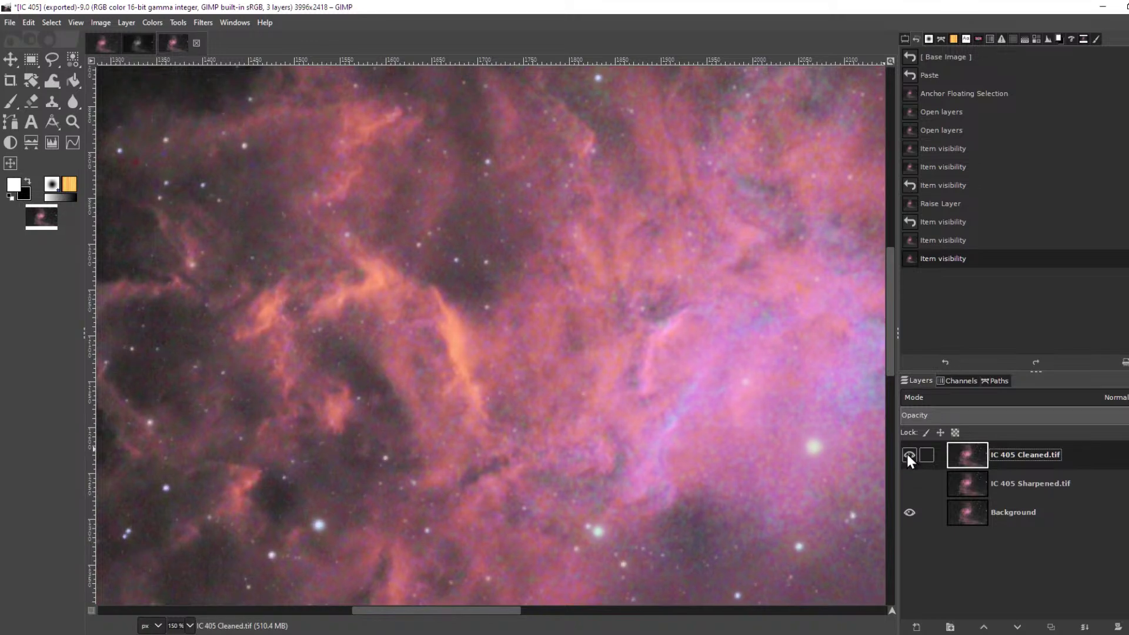
pyautogui.click(909, 456)
pyautogui.scroll(-1, 623, 382)
pyautogui.scroll(-2, 622, 382)
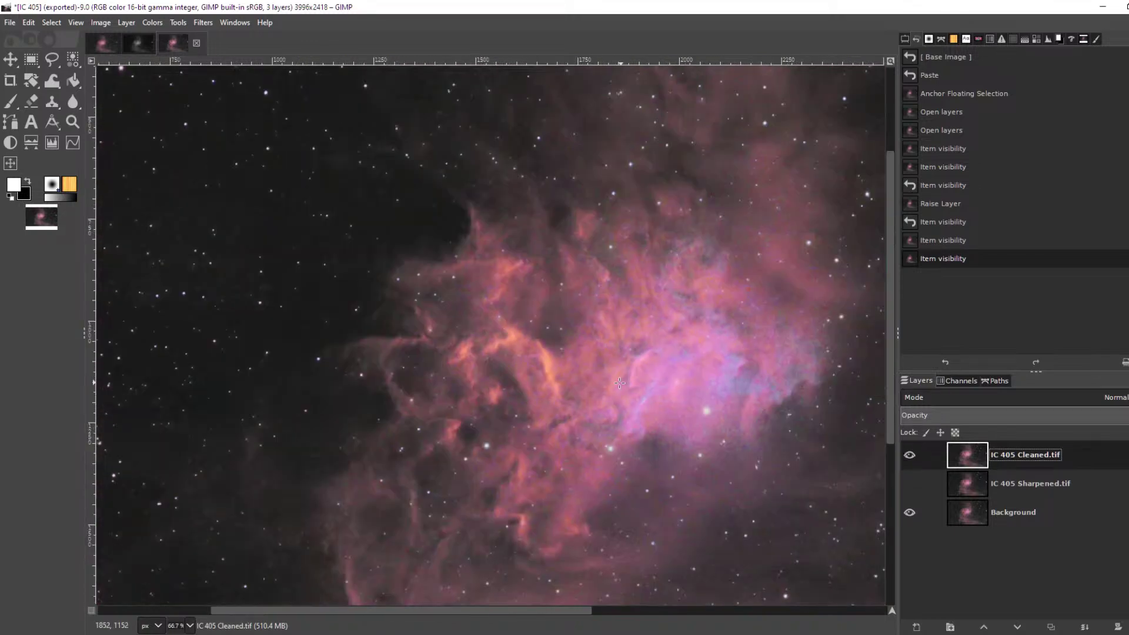
pyautogui.moveTo(653, 457); pyautogui.dragTo(535, 416)
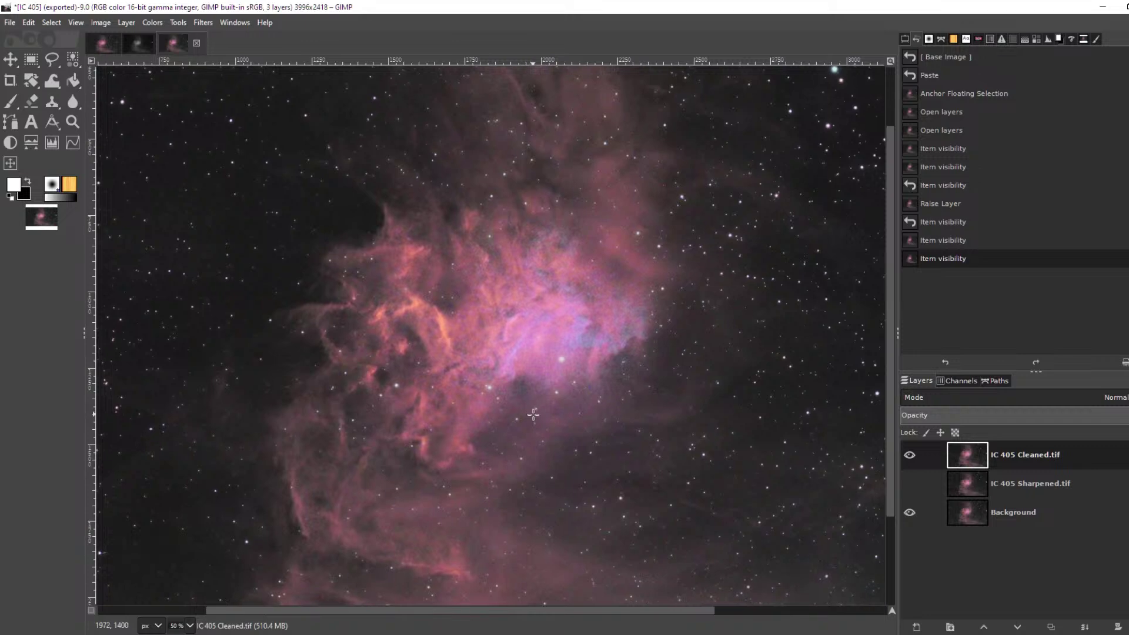
pyautogui.scroll(-2, 535, 416)
pyautogui.scroll(1, 533, 416)
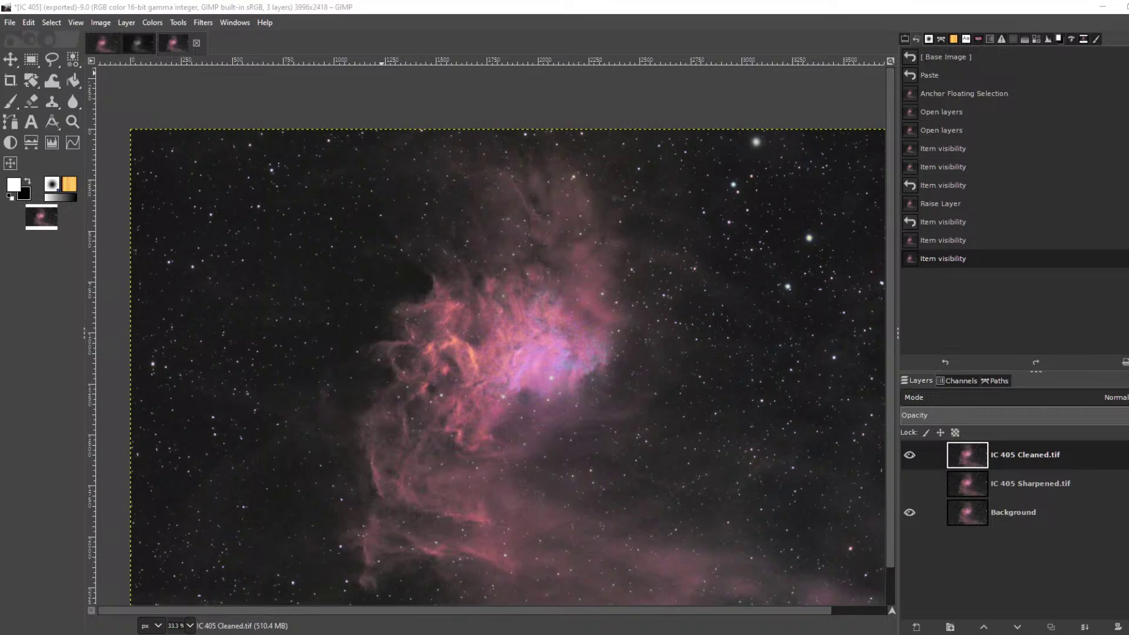
# Switch to the browser and view the Wikipedia article on Messier 74, including its galaxy picture, and return to GIMP
pyautogui.hotkey('alt', 'Tab')
pyautogui.moveTo(638, 169); pyautogui.dragTo(214, 2)
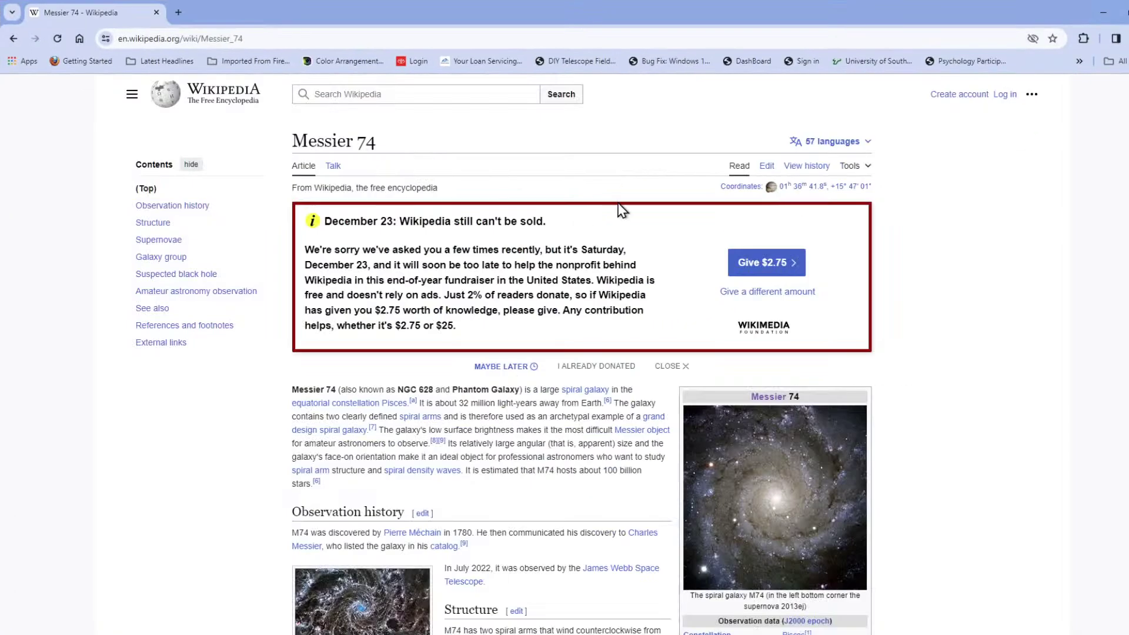
pyautogui.scroll(-3, 768, 511)
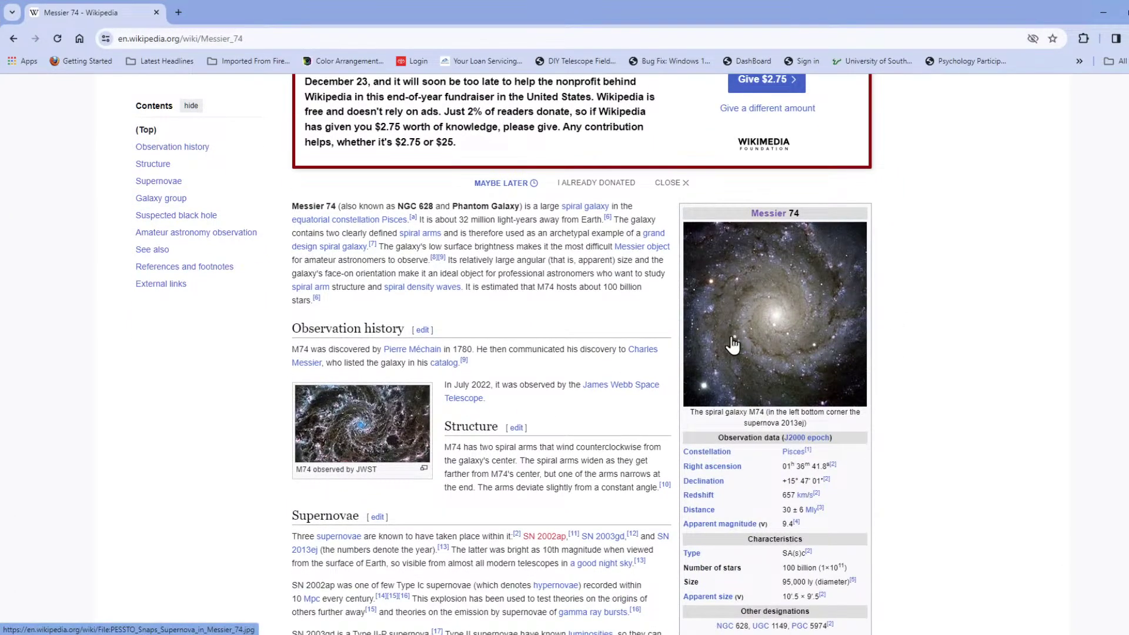
pyautogui.doubleClick(851, 18)
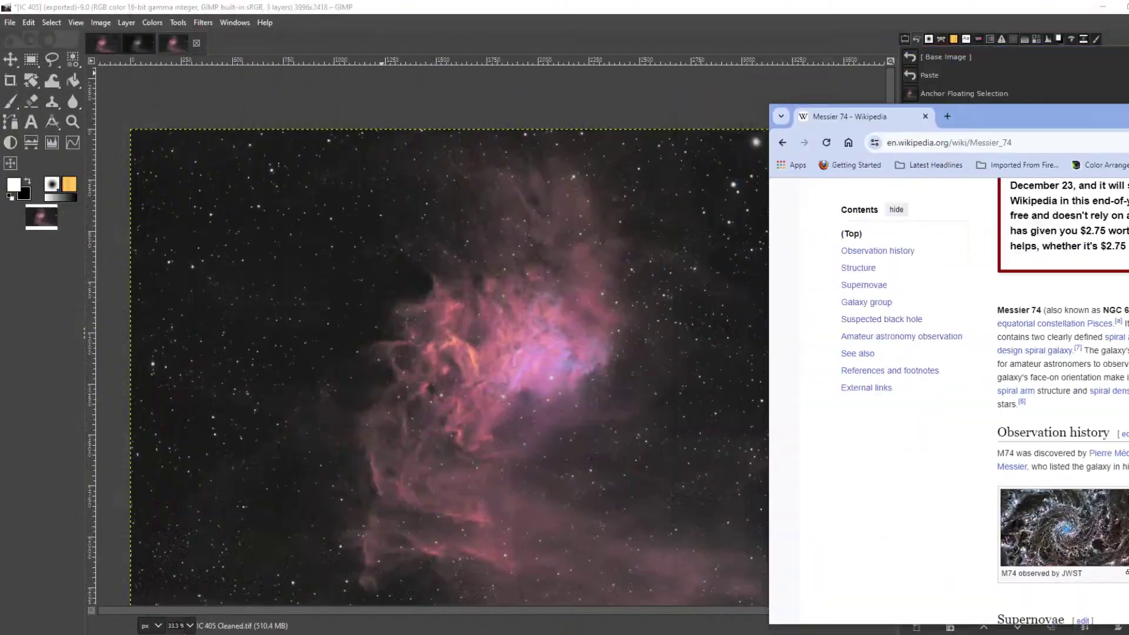
pyautogui.hotkey('alt', 'Tab')
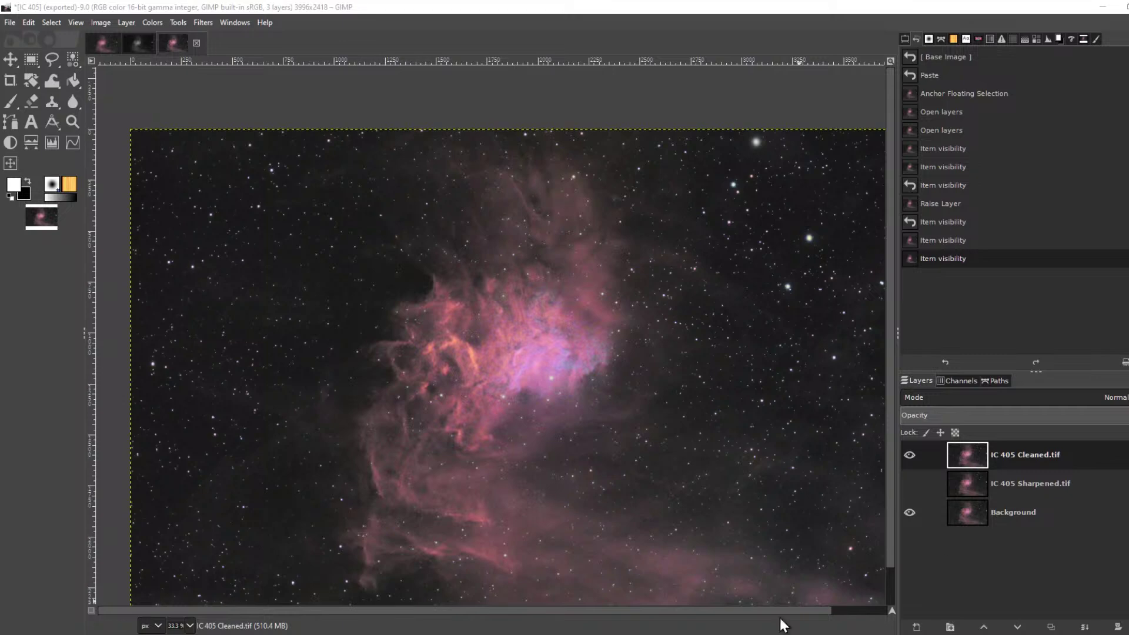
# Inspect the pink core and neighbouring star field of the cleaned IC 405 image at 100%, ending with a 33.3% view
pyautogui.scroll(-1, 548, 402)
pyautogui.scroll(2, 549, 403)
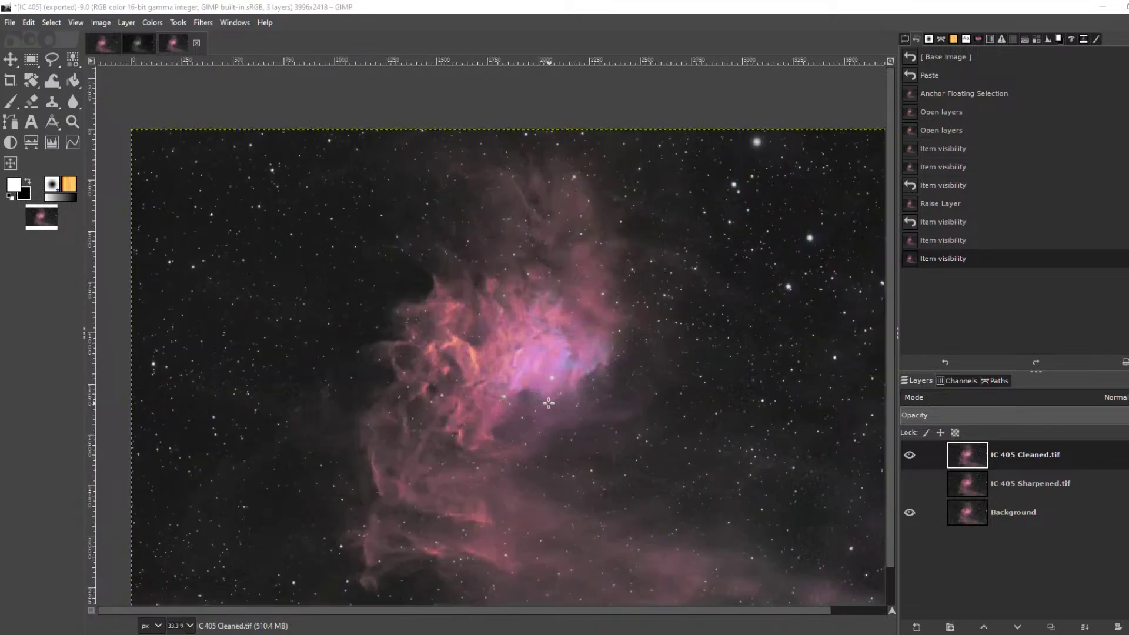
pyautogui.scroll(2, 473, 429)
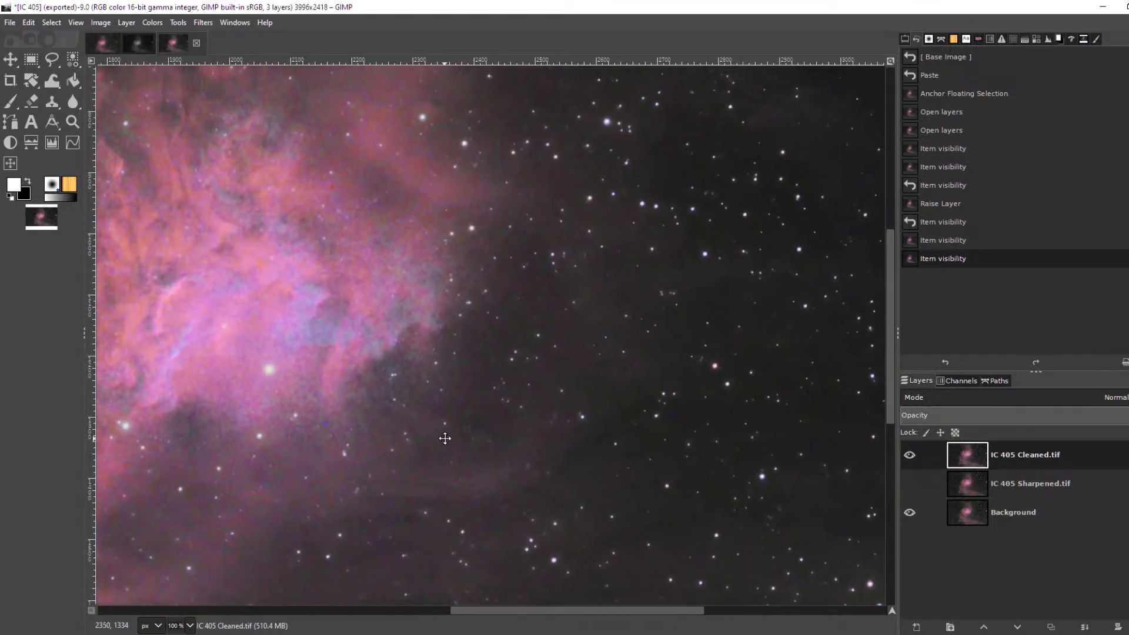
pyautogui.scroll(-3, 445, 435)
pyautogui.moveTo(394, 429); pyautogui.dragTo(480, 348)
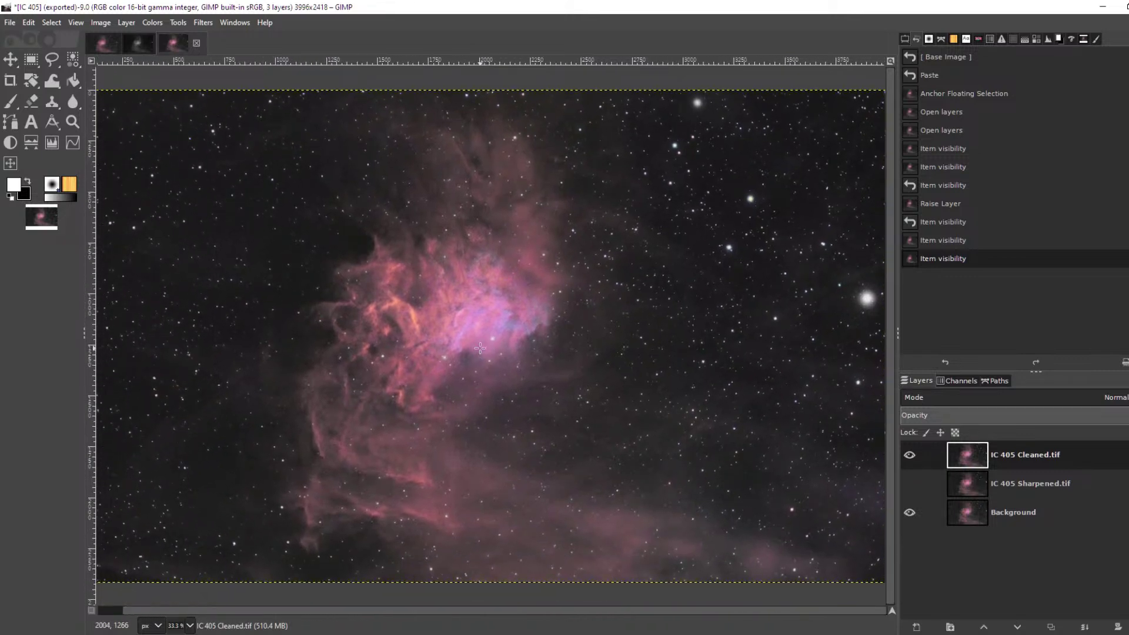
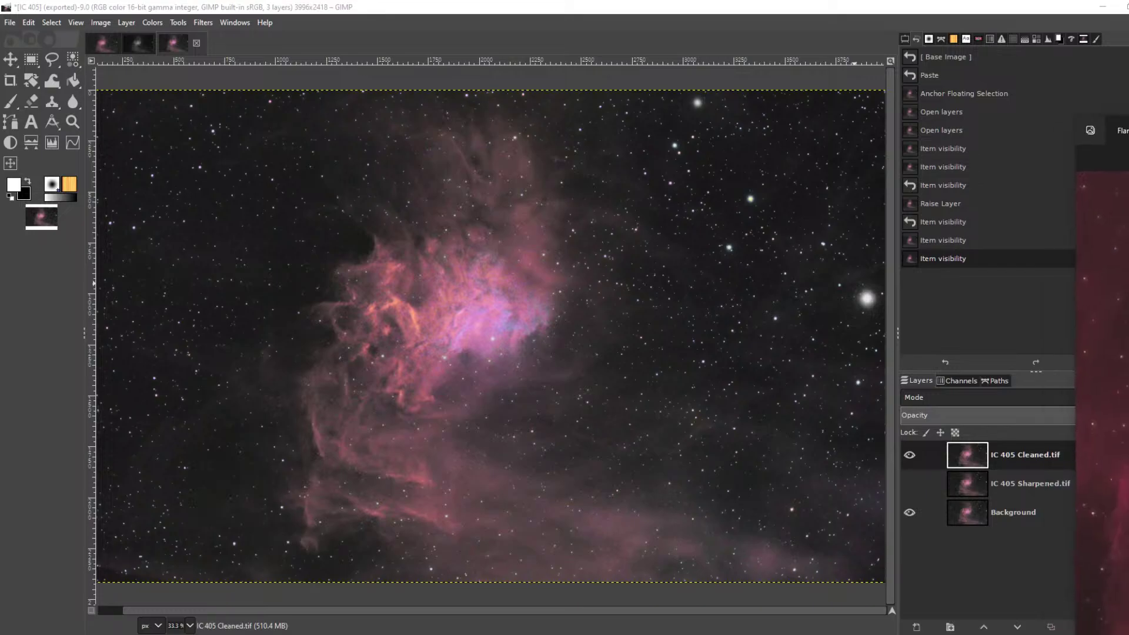
# View Flaming Star Nebula.png in the photo viewer and compare it side by side with the whole IC 405 image in GIMP
pyautogui.moveTo(1128, 142); pyautogui.dragTo(587, 1)
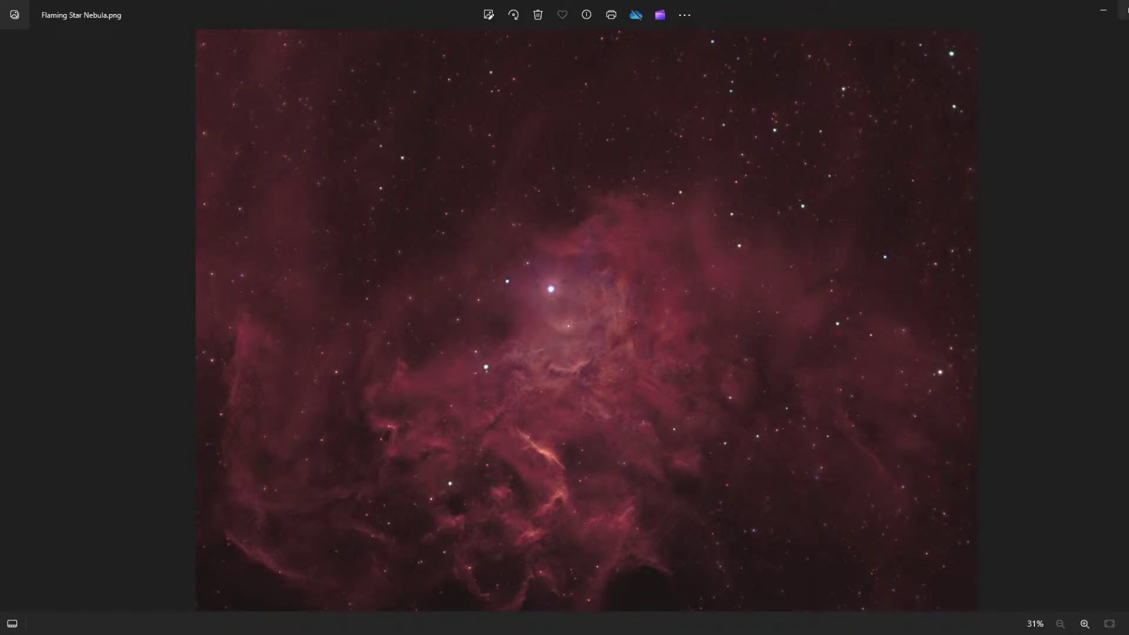
pyautogui.doubleClick(975, 20)
pyautogui.moveTo(672, 12); pyautogui.dragTo(983, 68)
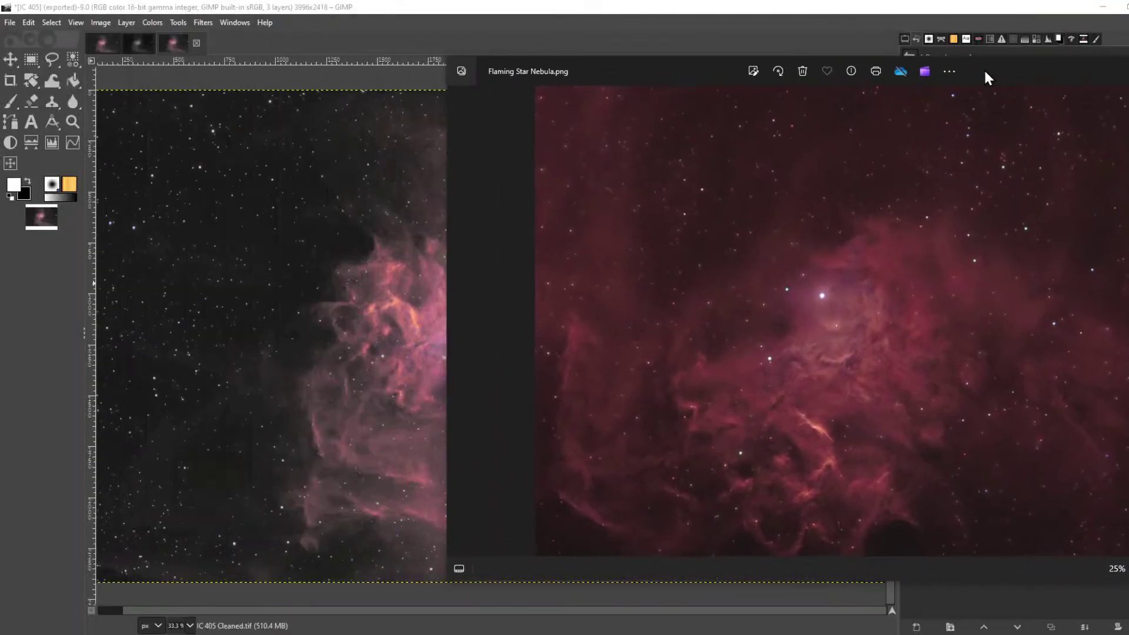
pyautogui.scroll(-3, 355, 353)
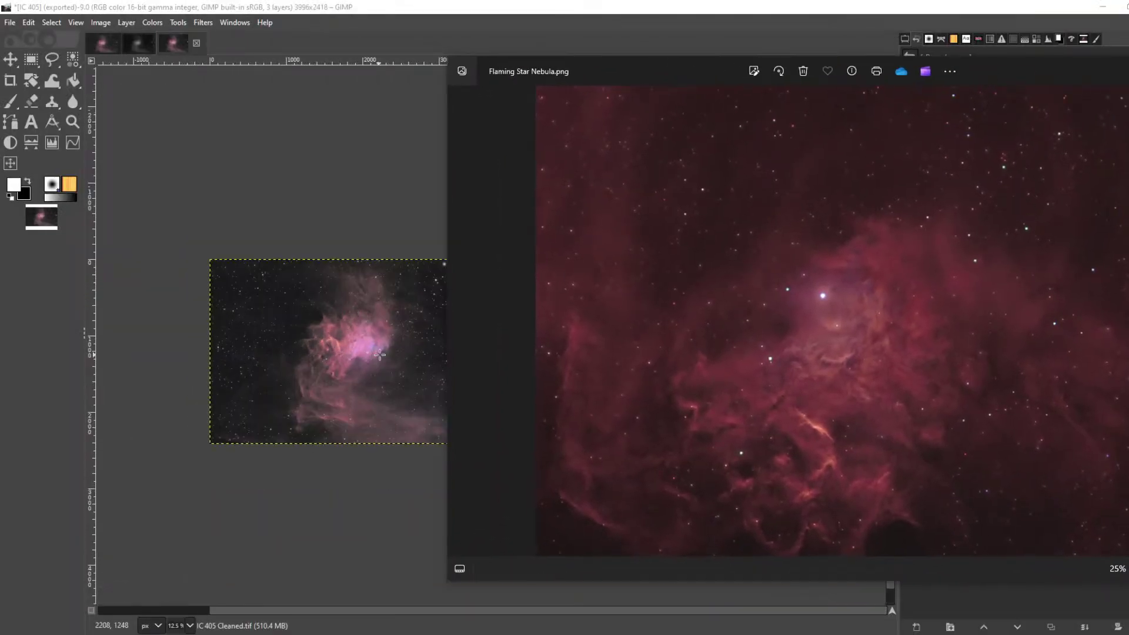
pyautogui.click(386, 354)
pyautogui.scroll(1, 353, 363)
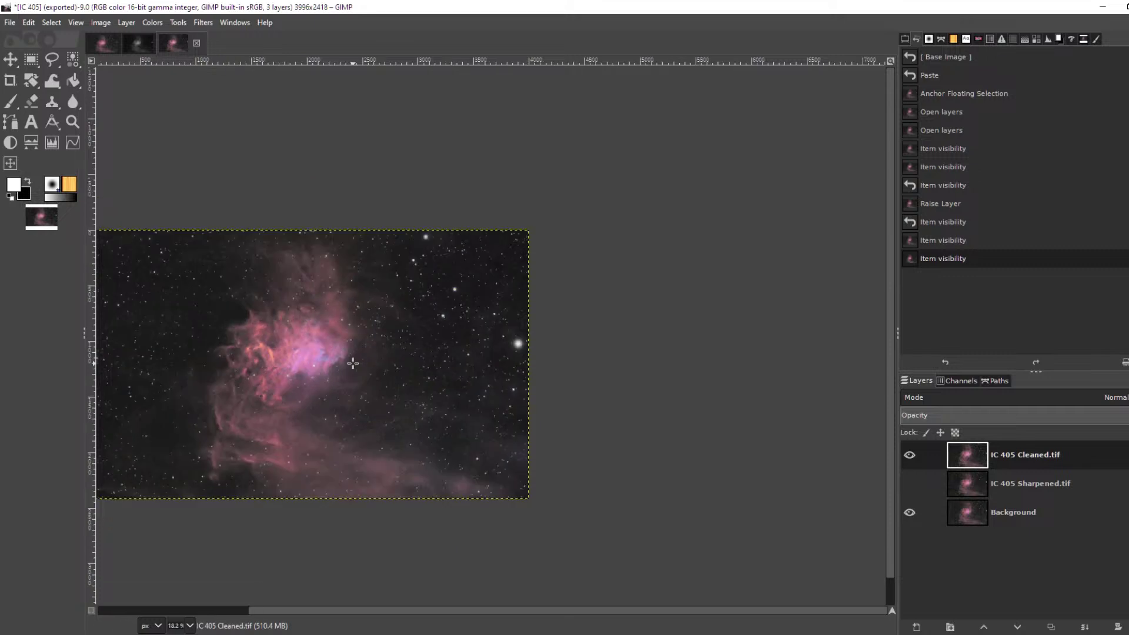
pyautogui.hscroll(-2, 351, 366)
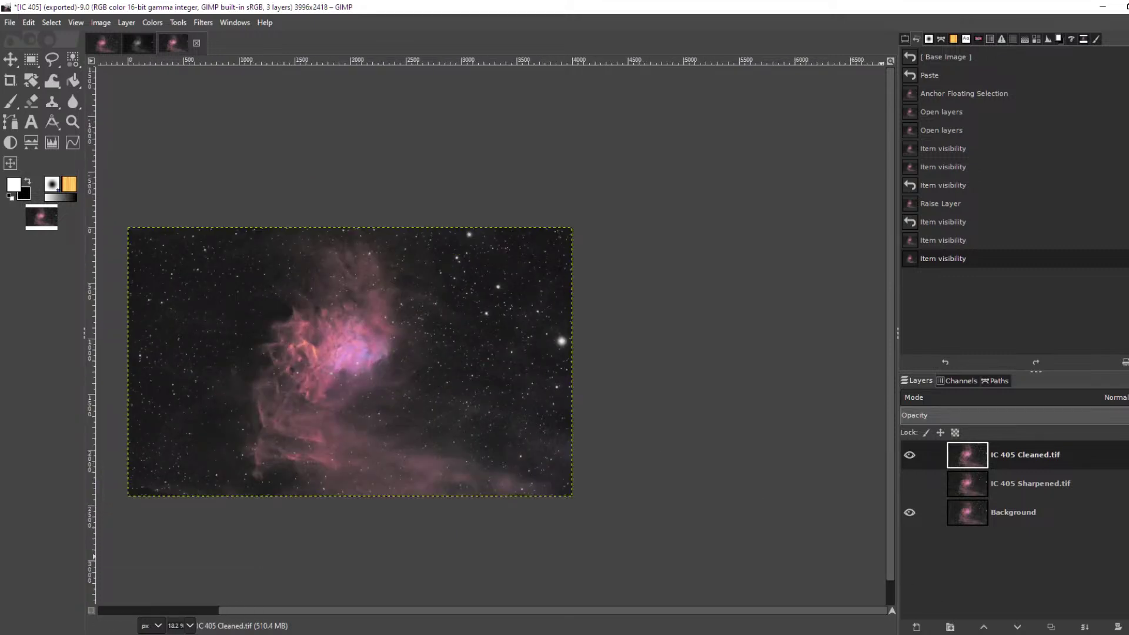
pyautogui.hotkey('alt', 'Tab')
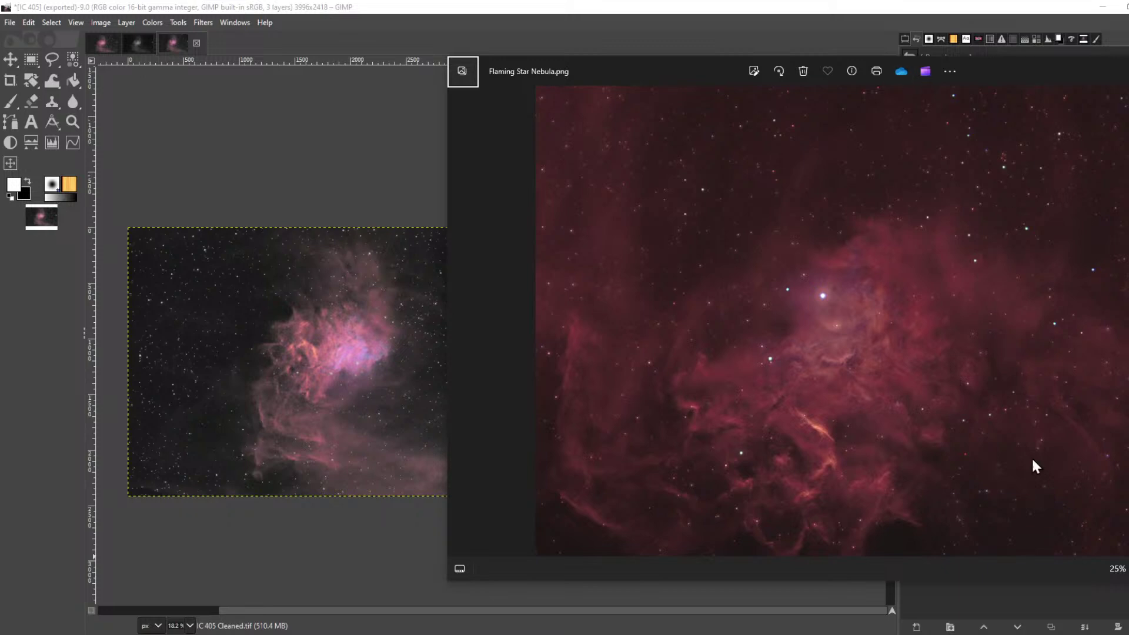
pyautogui.moveTo(1047, 106); pyautogui.dragTo(953, 79)
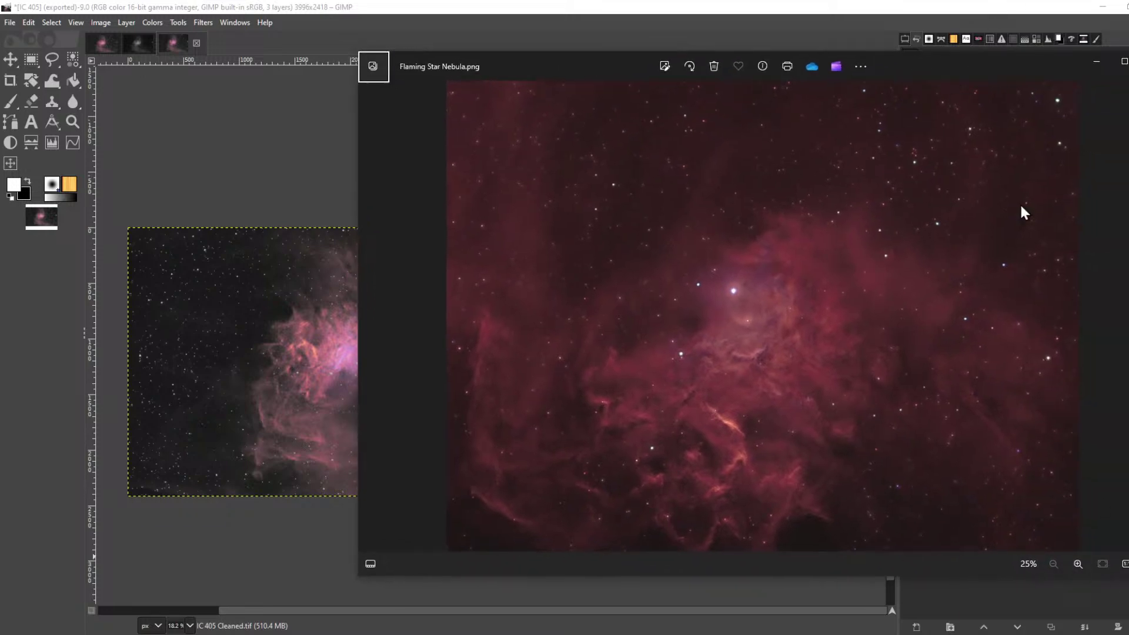
# Rotate Flaming Star Nebula.png in quarter turns to portrait, with its bright filaments on the picture's right side, and place it beside the IC 405 image
pyautogui.click(690, 65)
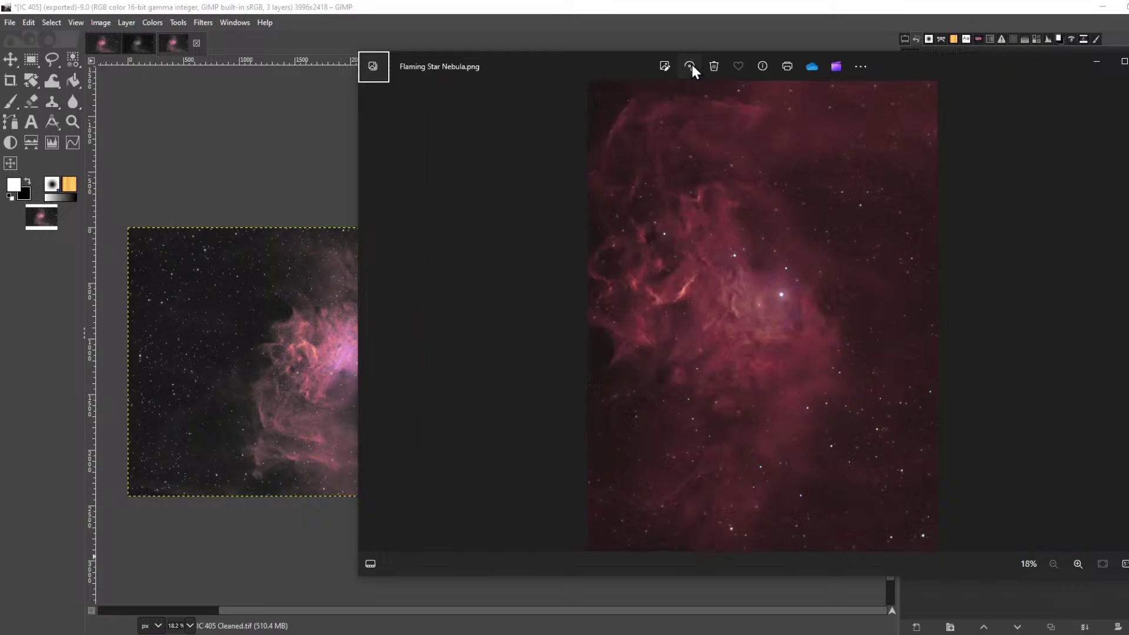
pyautogui.click(690, 63)
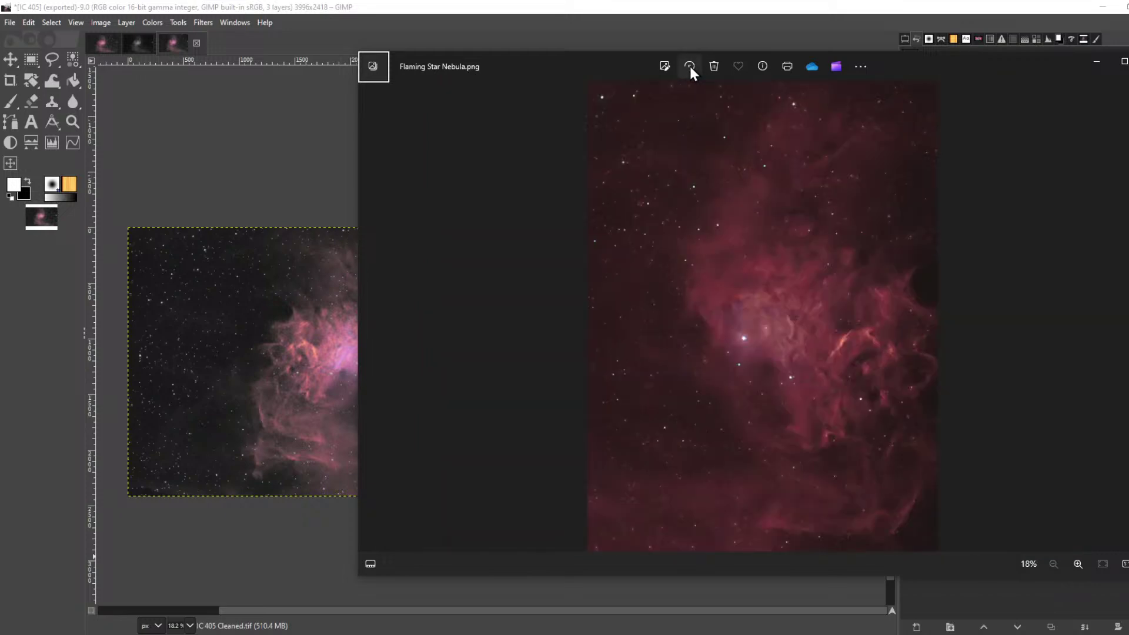
pyautogui.click(690, 64)
pyautogui.click(689, 64)
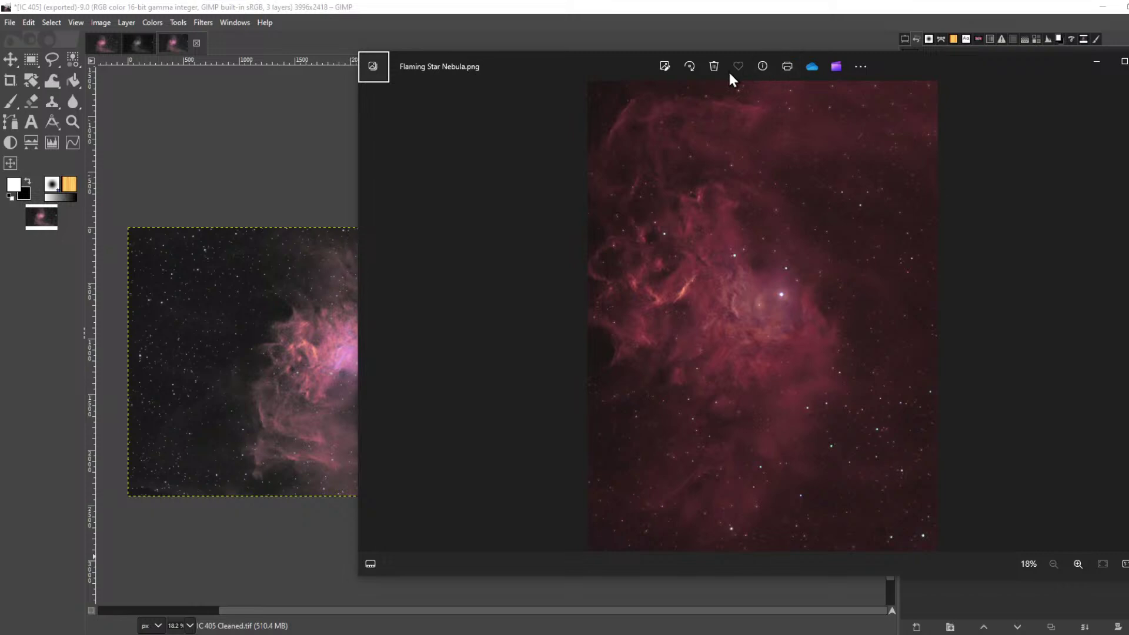
pyautogui.click(693, 66)
pyautogui.click(693, 66)
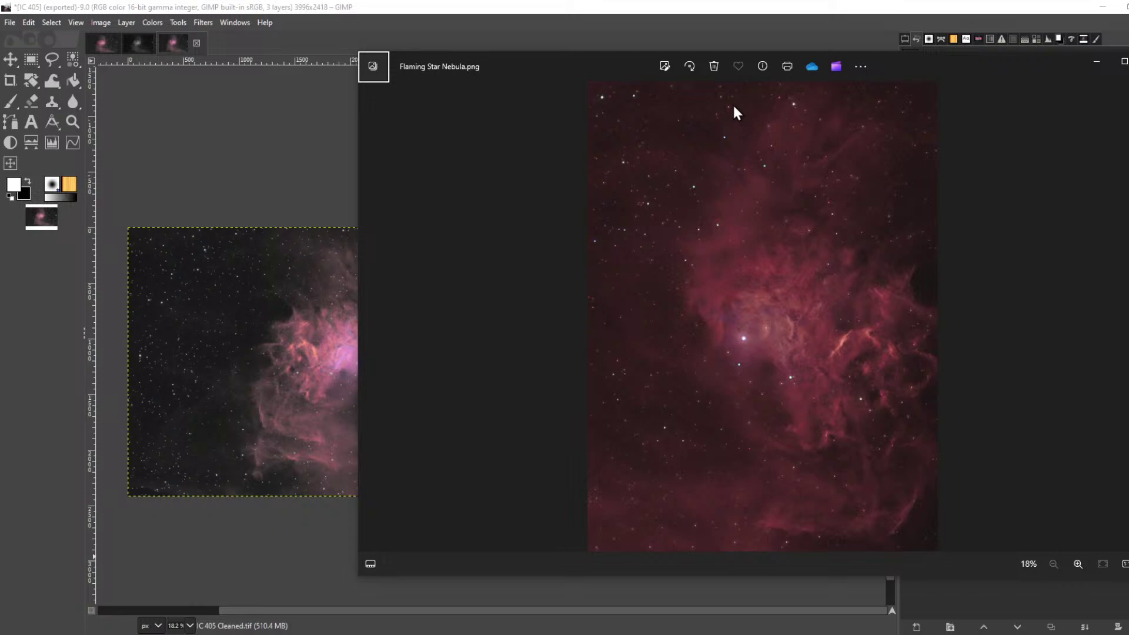
pyautogui.click(860, 68)
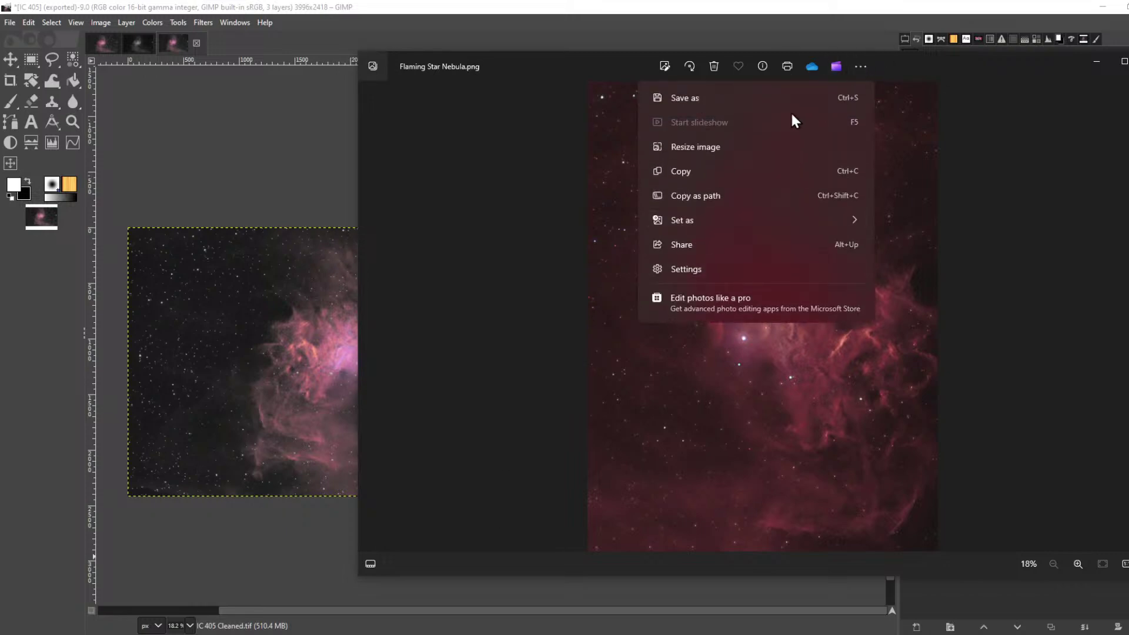
pyautogui.click(919, 232)
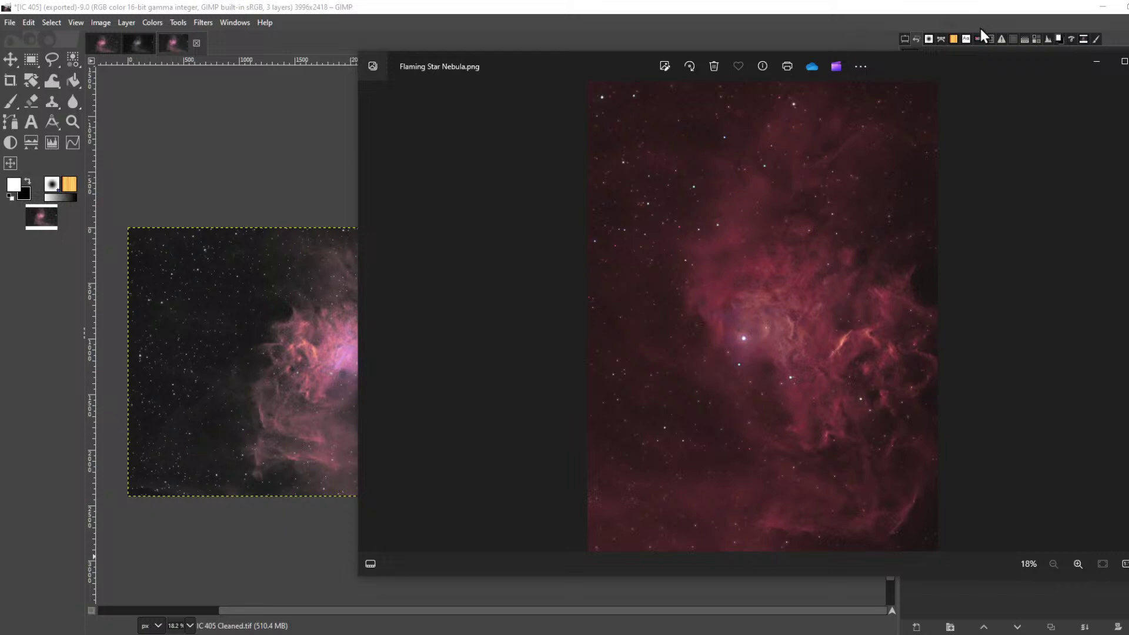
pyautogui.moveTo(956, 62); pyautogui.dragTo(1091, 79)
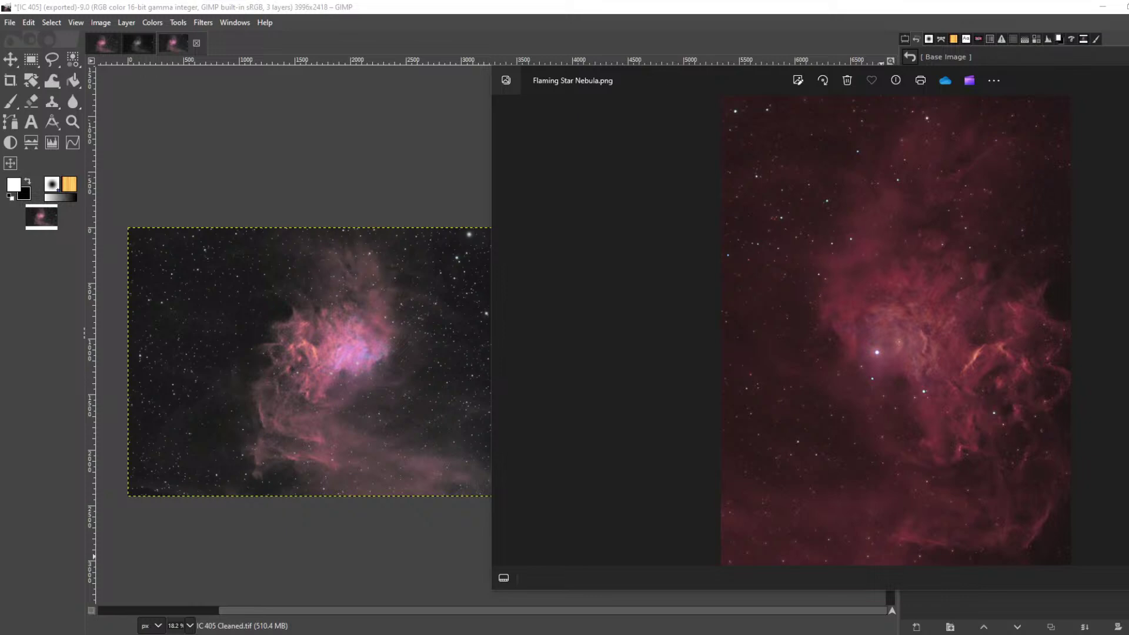
# Switch to the browser and examine the sensor specifications on the Starlight Xpress Trius Pro-825C CCD Camera product page
pyautogui.moveTo(1128, 159)
pyautogui.mouseDown()
pyautogui.moveTo(870, 159)
pyautogui.moveTo(1128, 159)
pyautogui.mouseUp()
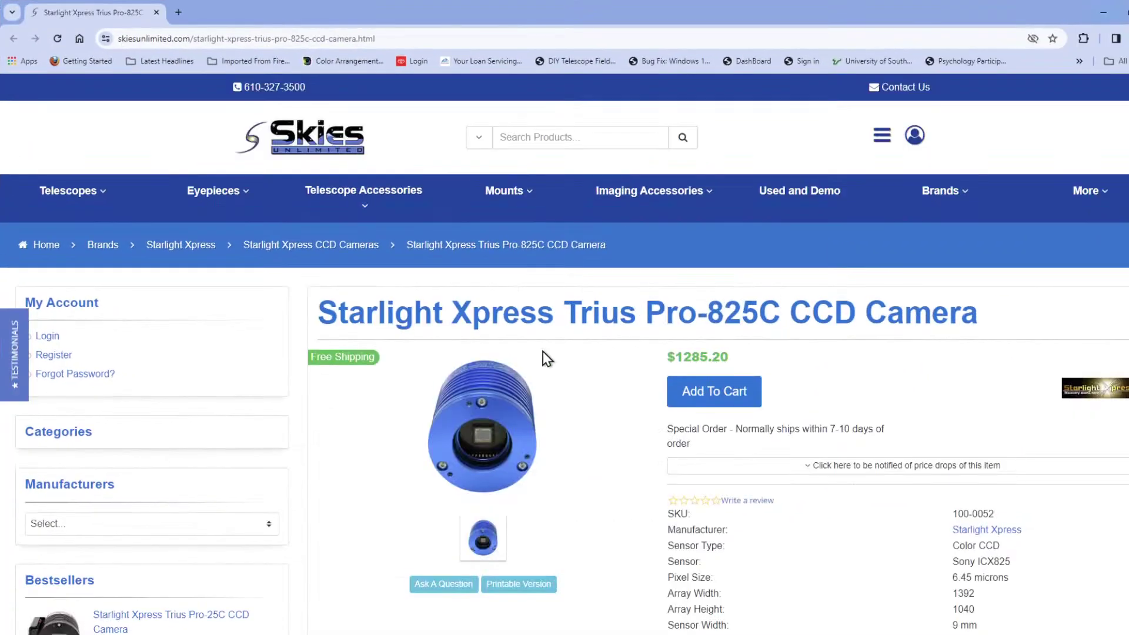
pyautogui.moveTo(318, 313); pyautogui.dragTo(918, 313)
pyautogui.scroll(-2, 847, 320)
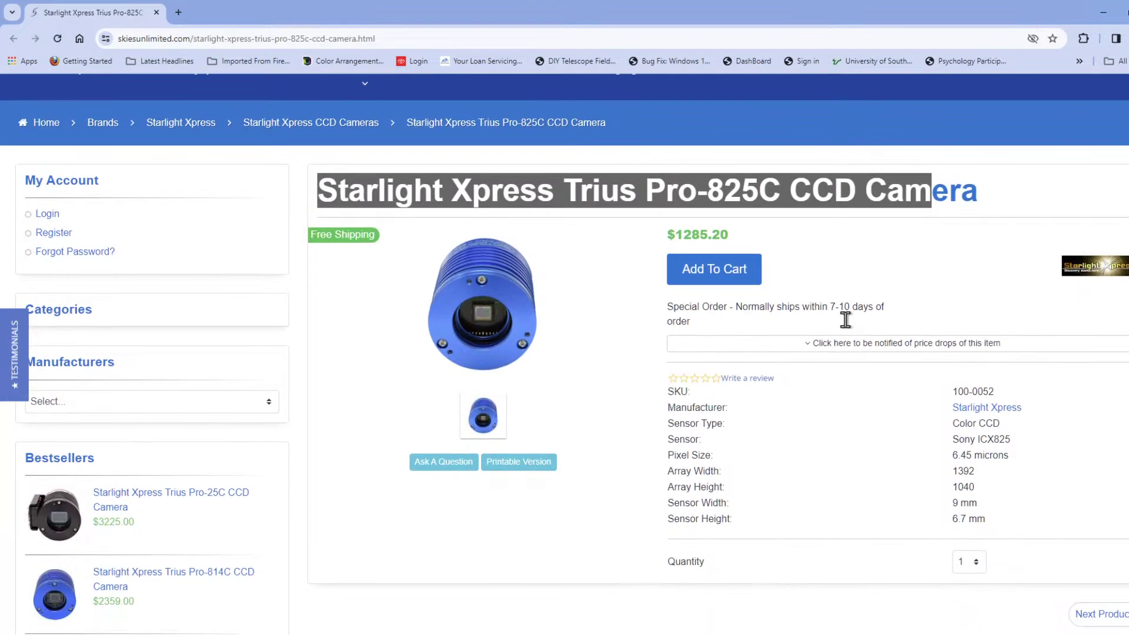
pyautogui.scroll(-2, 853, 428)
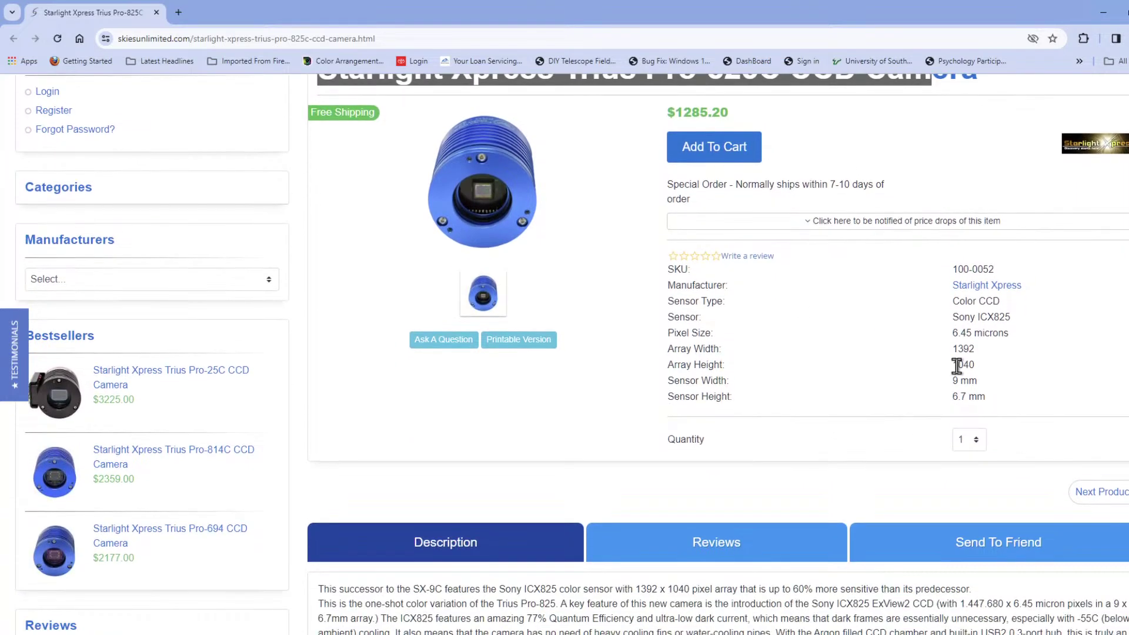
pyautogui.moveTo(952, 383); pyautogui.dragTo(993, 406)
pyautogui.click(936, 383)
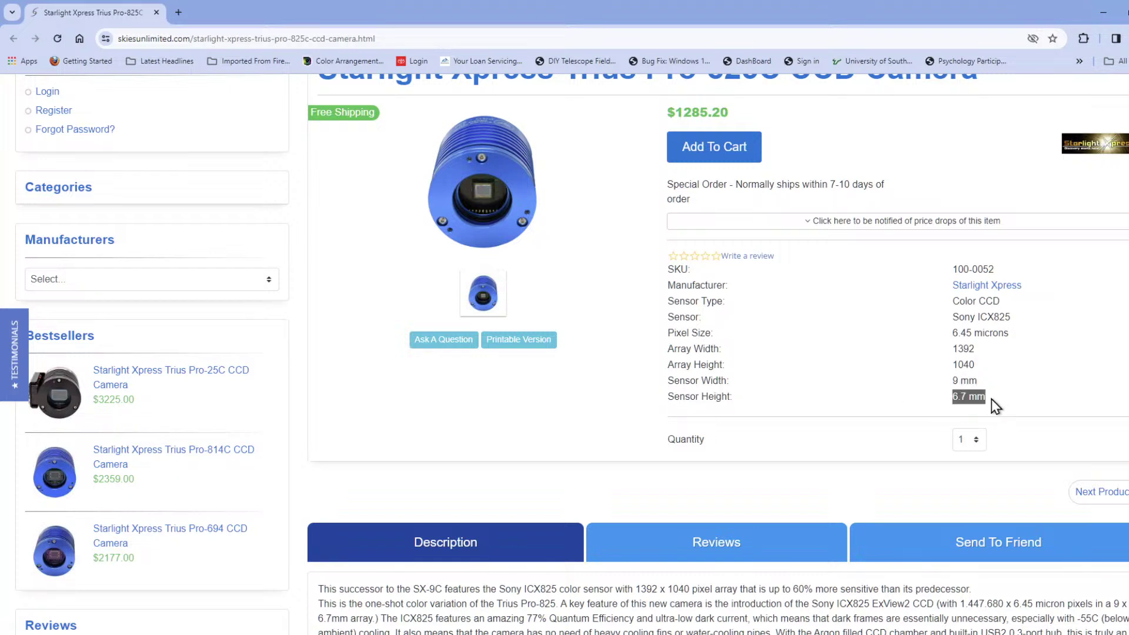
pyautogui.click(178, 12)
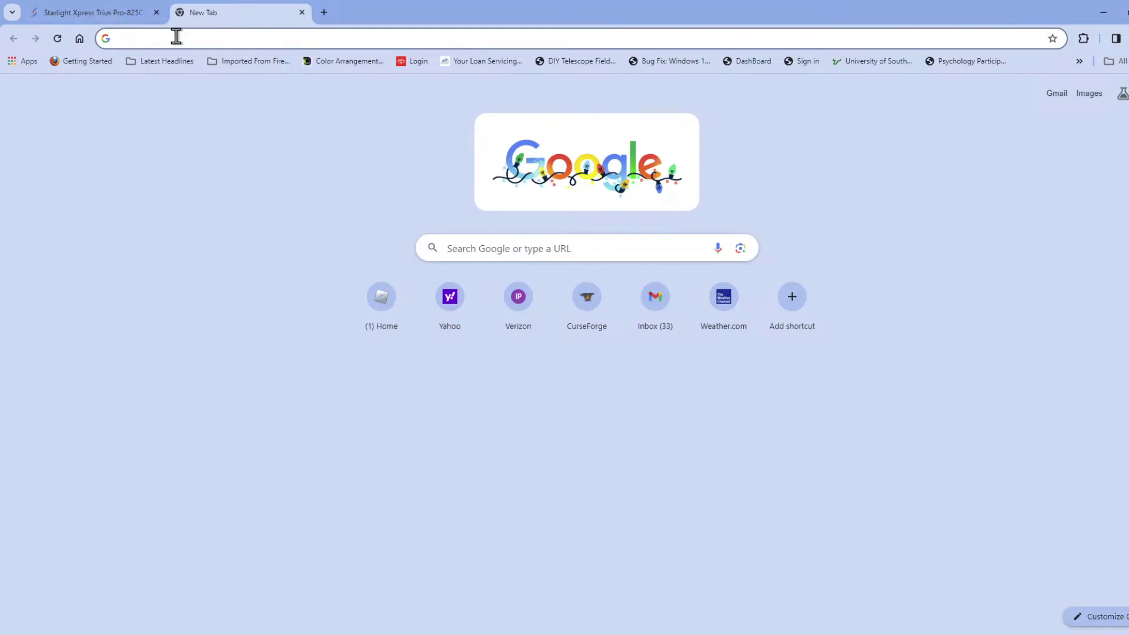
pyautogui.click(114, 20)
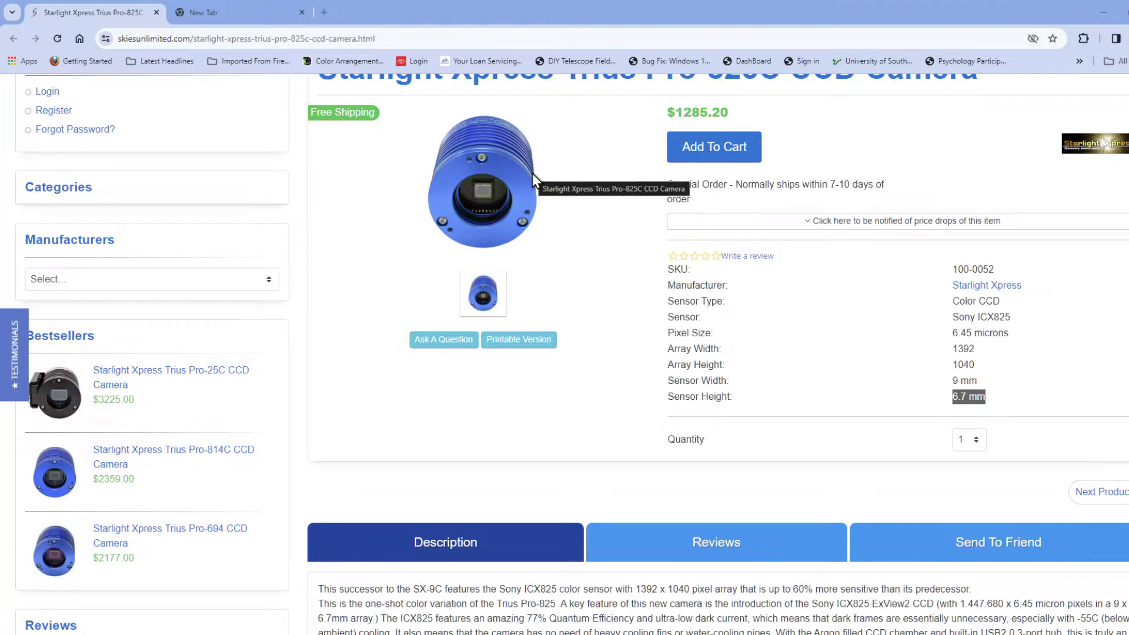
# Check the camera's price and special-order shipping note on the product page, and move the browser out of the way
pyautogui.scroll(3, 825, 256)
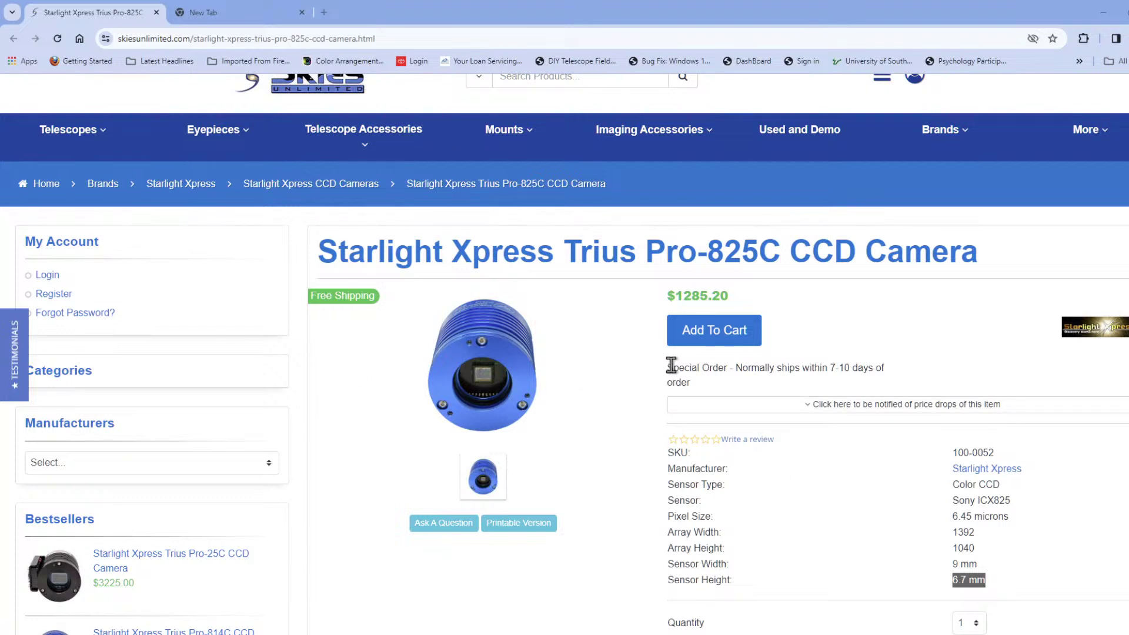
pyautogui.moveTo(670, 377); pyautogui.dragTo(810, 386)
pyautogui.click(747, 388)
pyautogui.moveTo(739, 302); pyautogui.dragTo(706, 286)
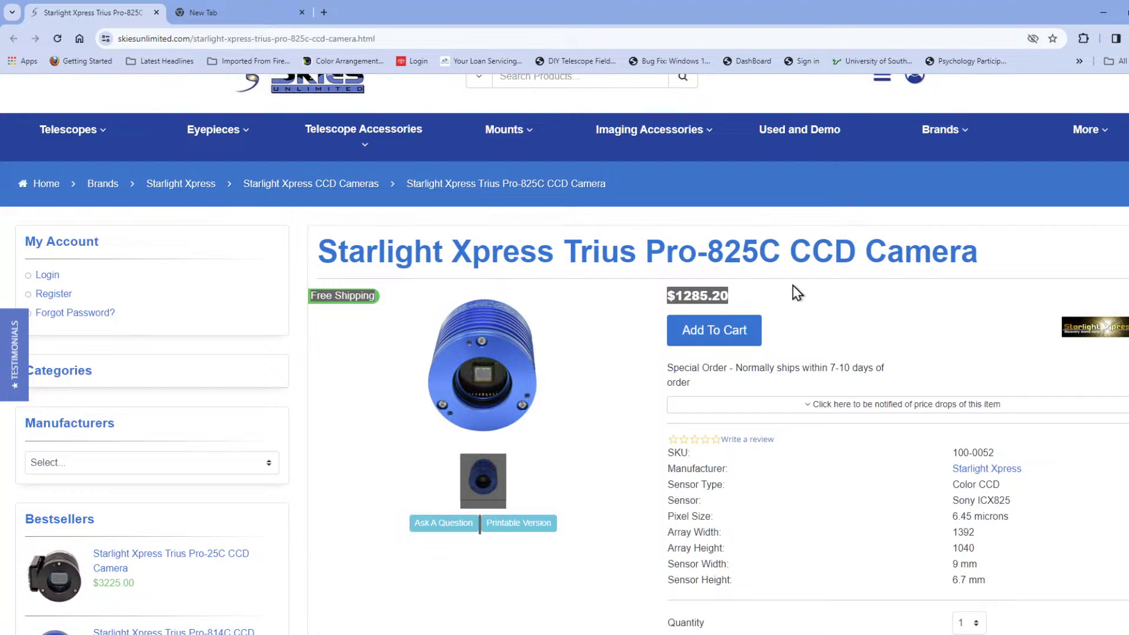
pyautogui.click(750, 298)
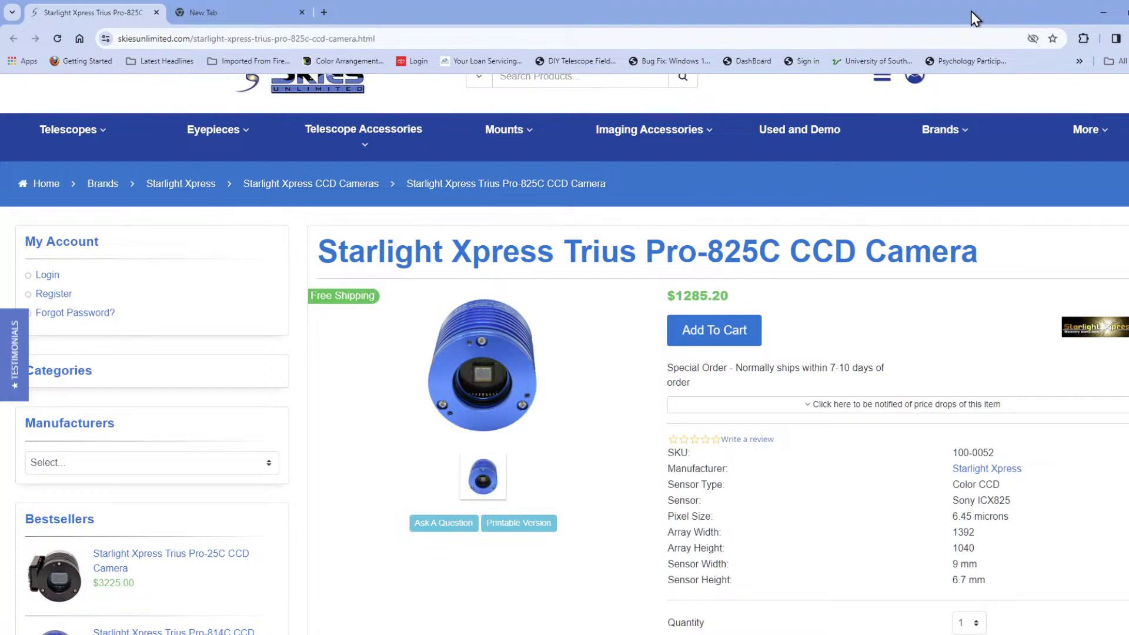
pyautogui.moveTo(971, 11); pyautogui.dragTo(1128, 45)
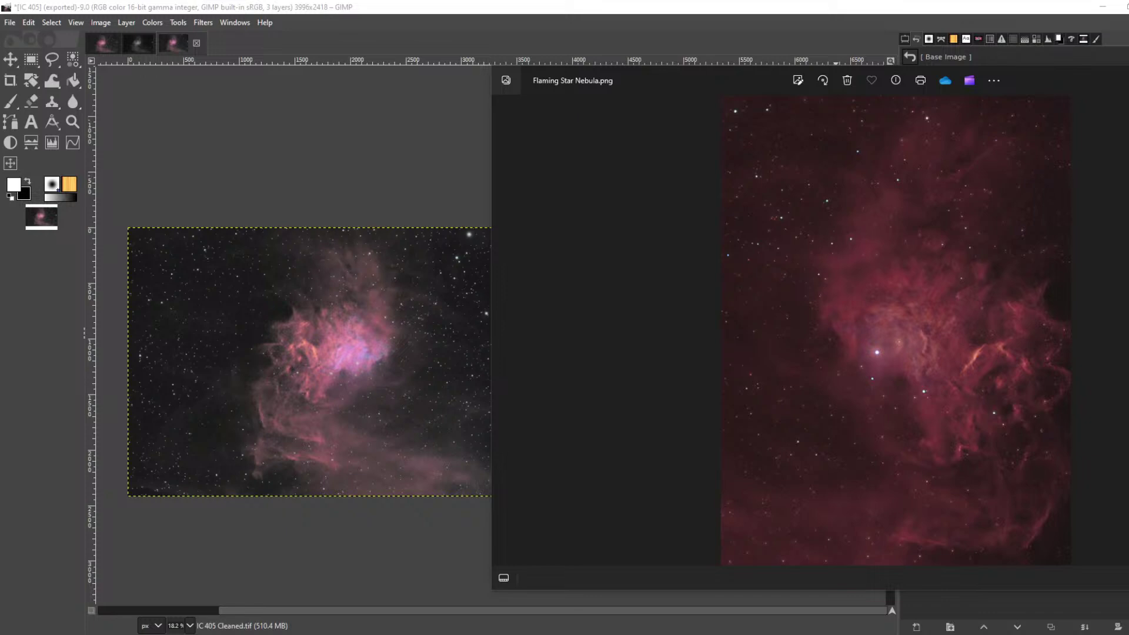
# Close Flaming Star Nebula.png and inspect the orange filaments and core of the cleaned IC 405 image in GIMP at 33.3% to 100%
pyautogui.hotkey('alt', 'F4')
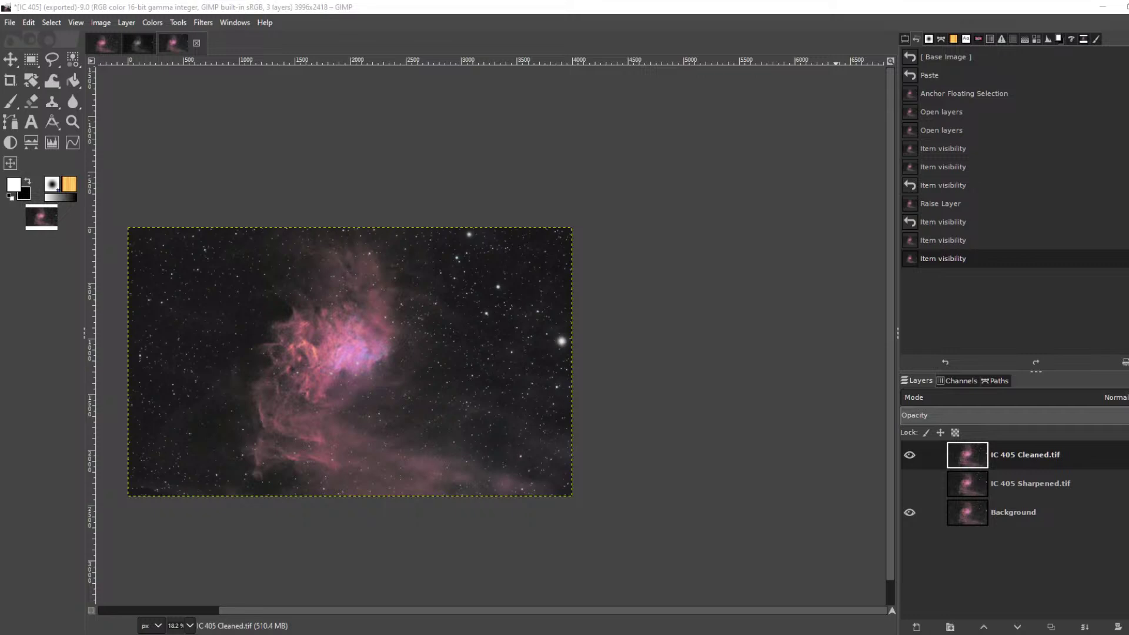
pyautogui.scroll(5, 318, 360)
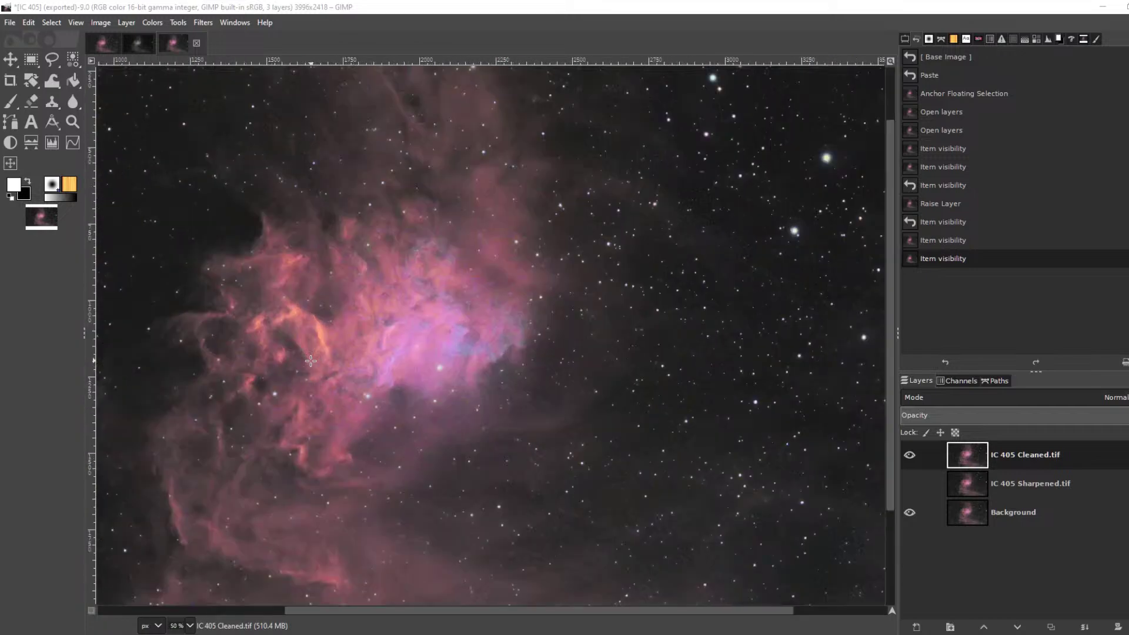
pyautogui.moveTo(349, 359); pyautogui.dragTo(492, 242)
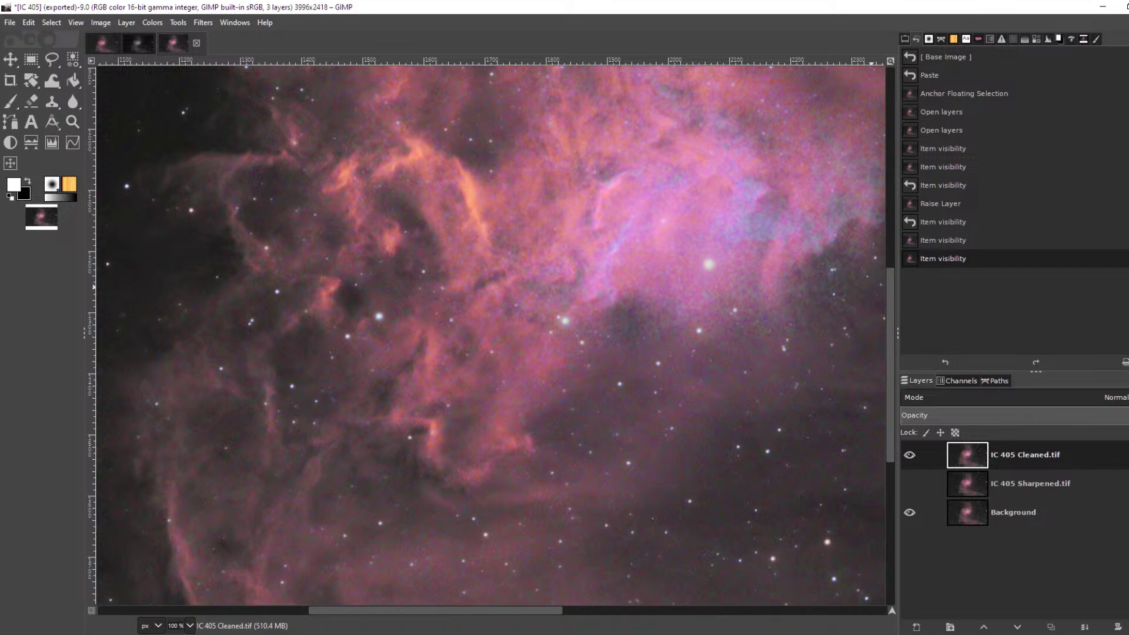
pyautogui.scroll(-3, 673, 416)
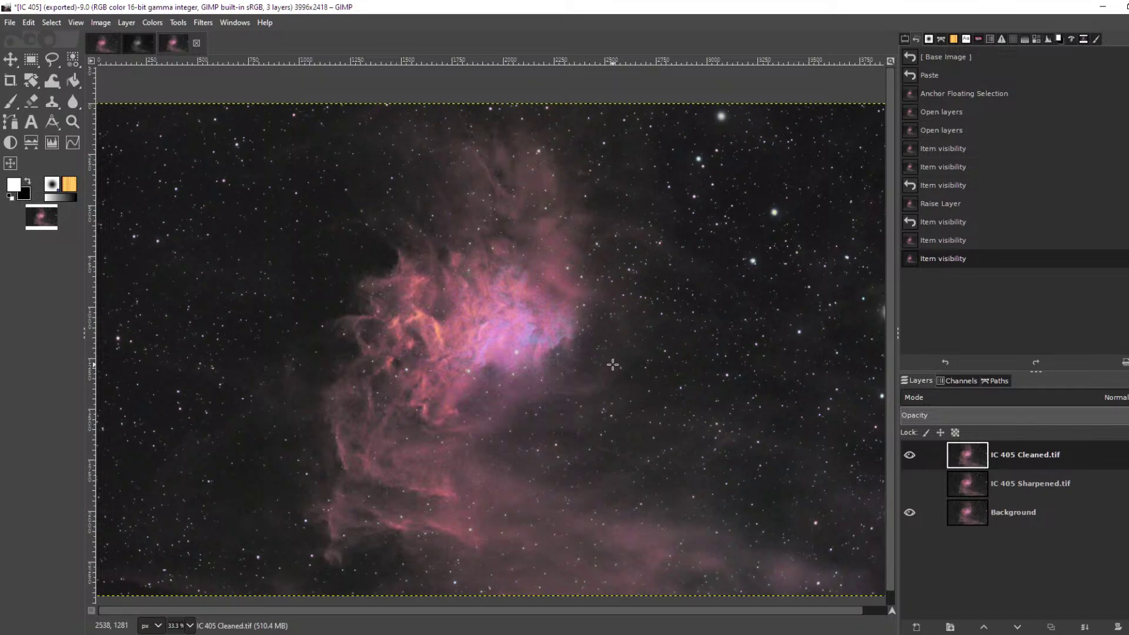
pyautogui.scroll(2, 613, 365)
pyautogui.scroll(-1, 613, 365)
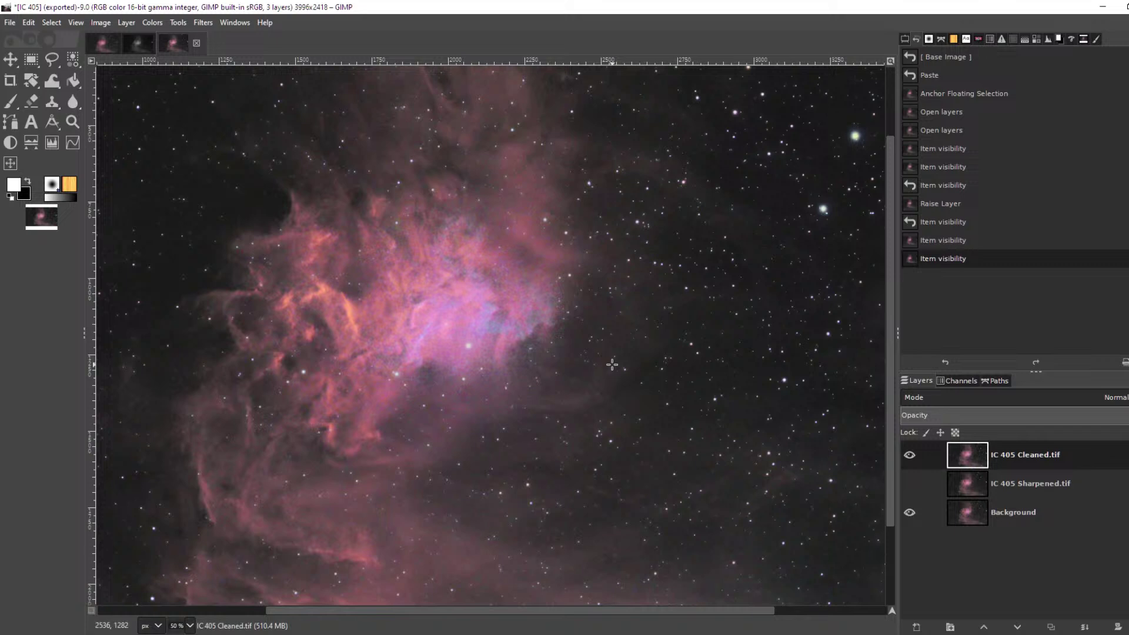